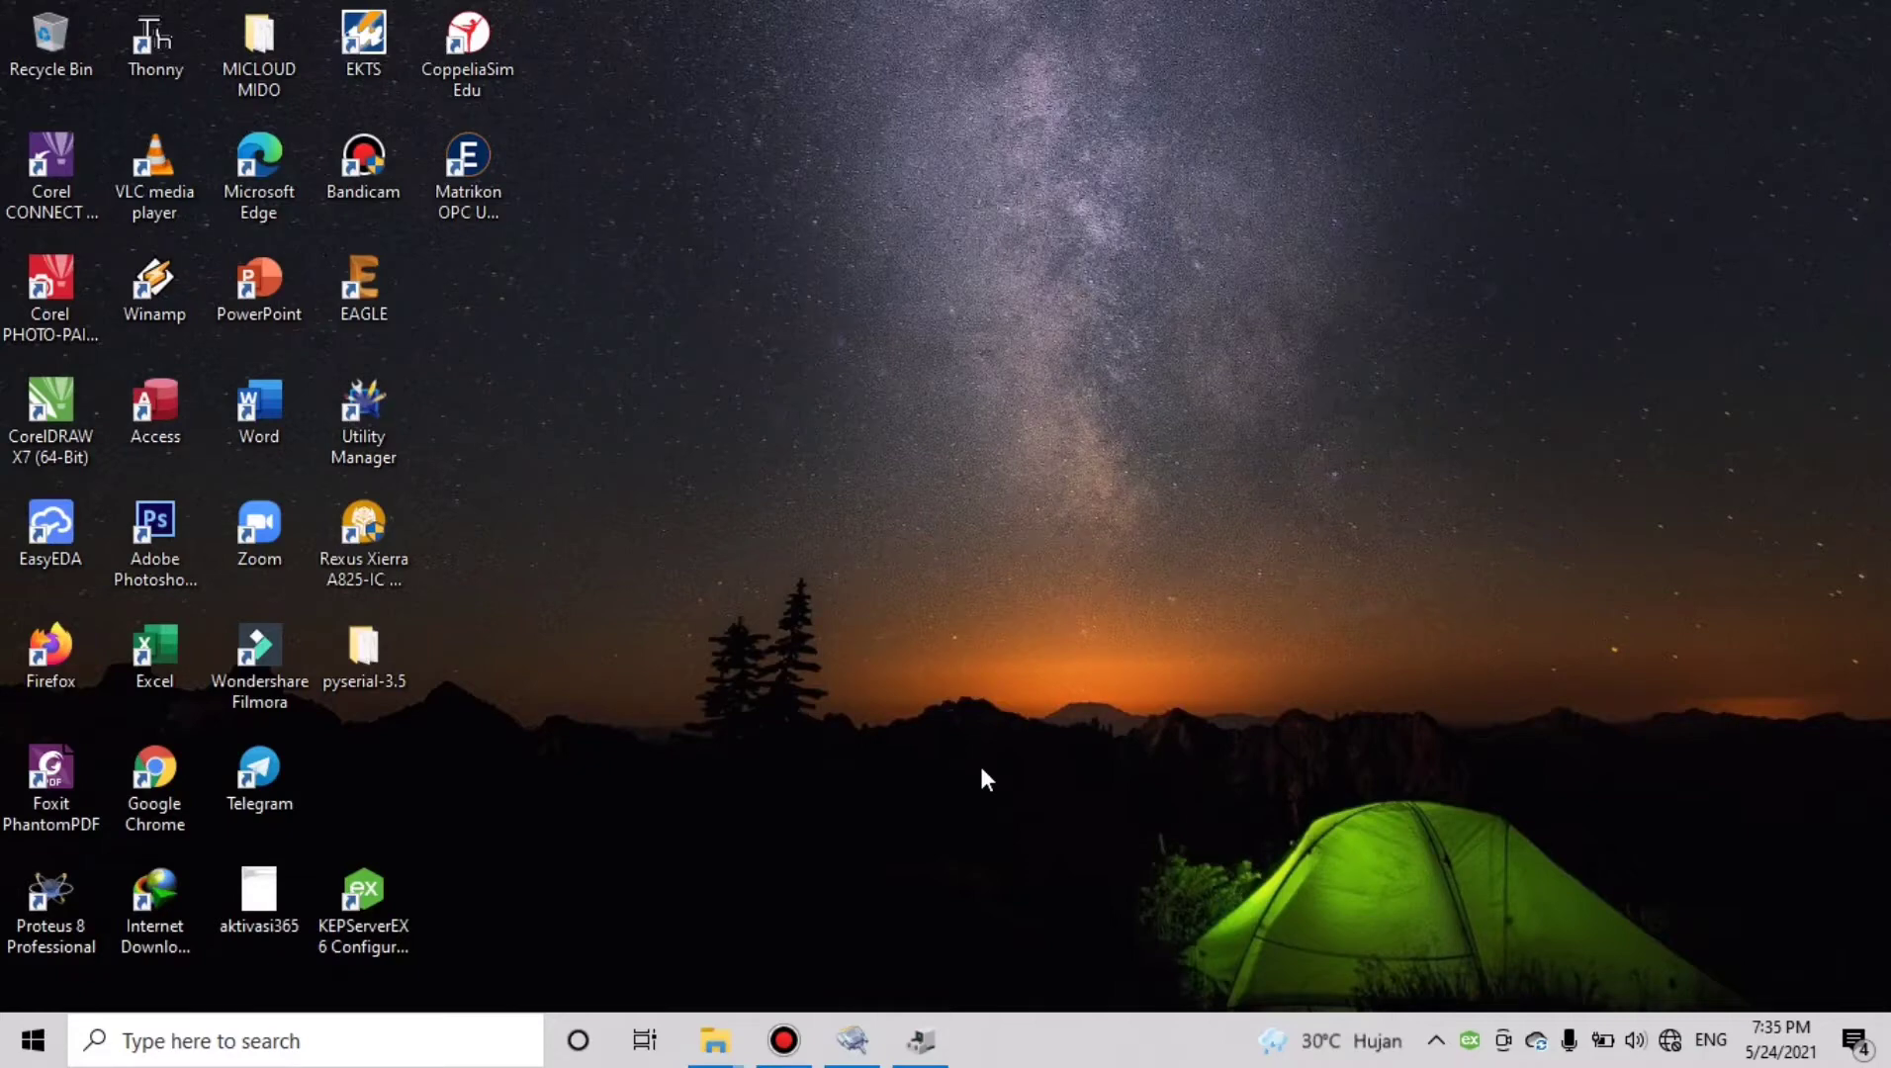
# Check the ELTIMA virtual COM port pairs in Device Manager and in Virtual Serial Port Driver
pyautogui.click(922, 1039)
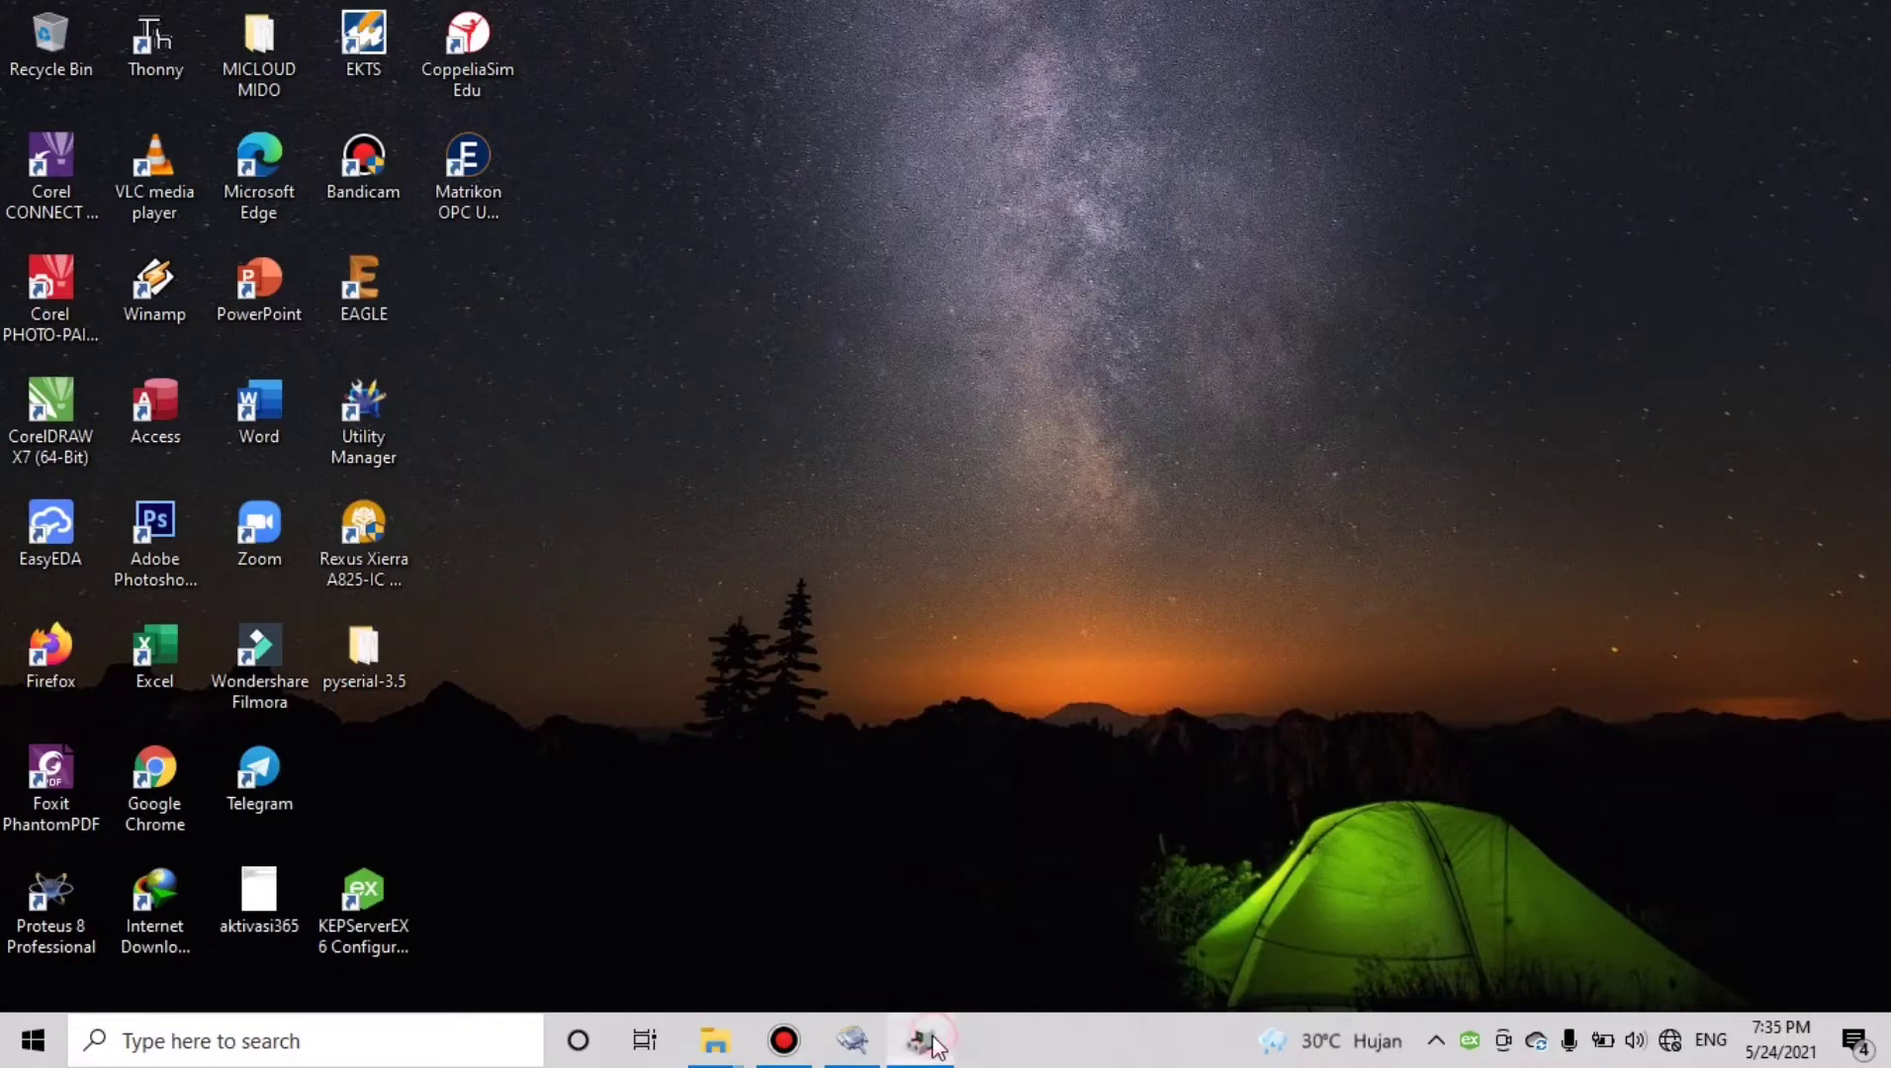
pyautogui.click(412, 641)
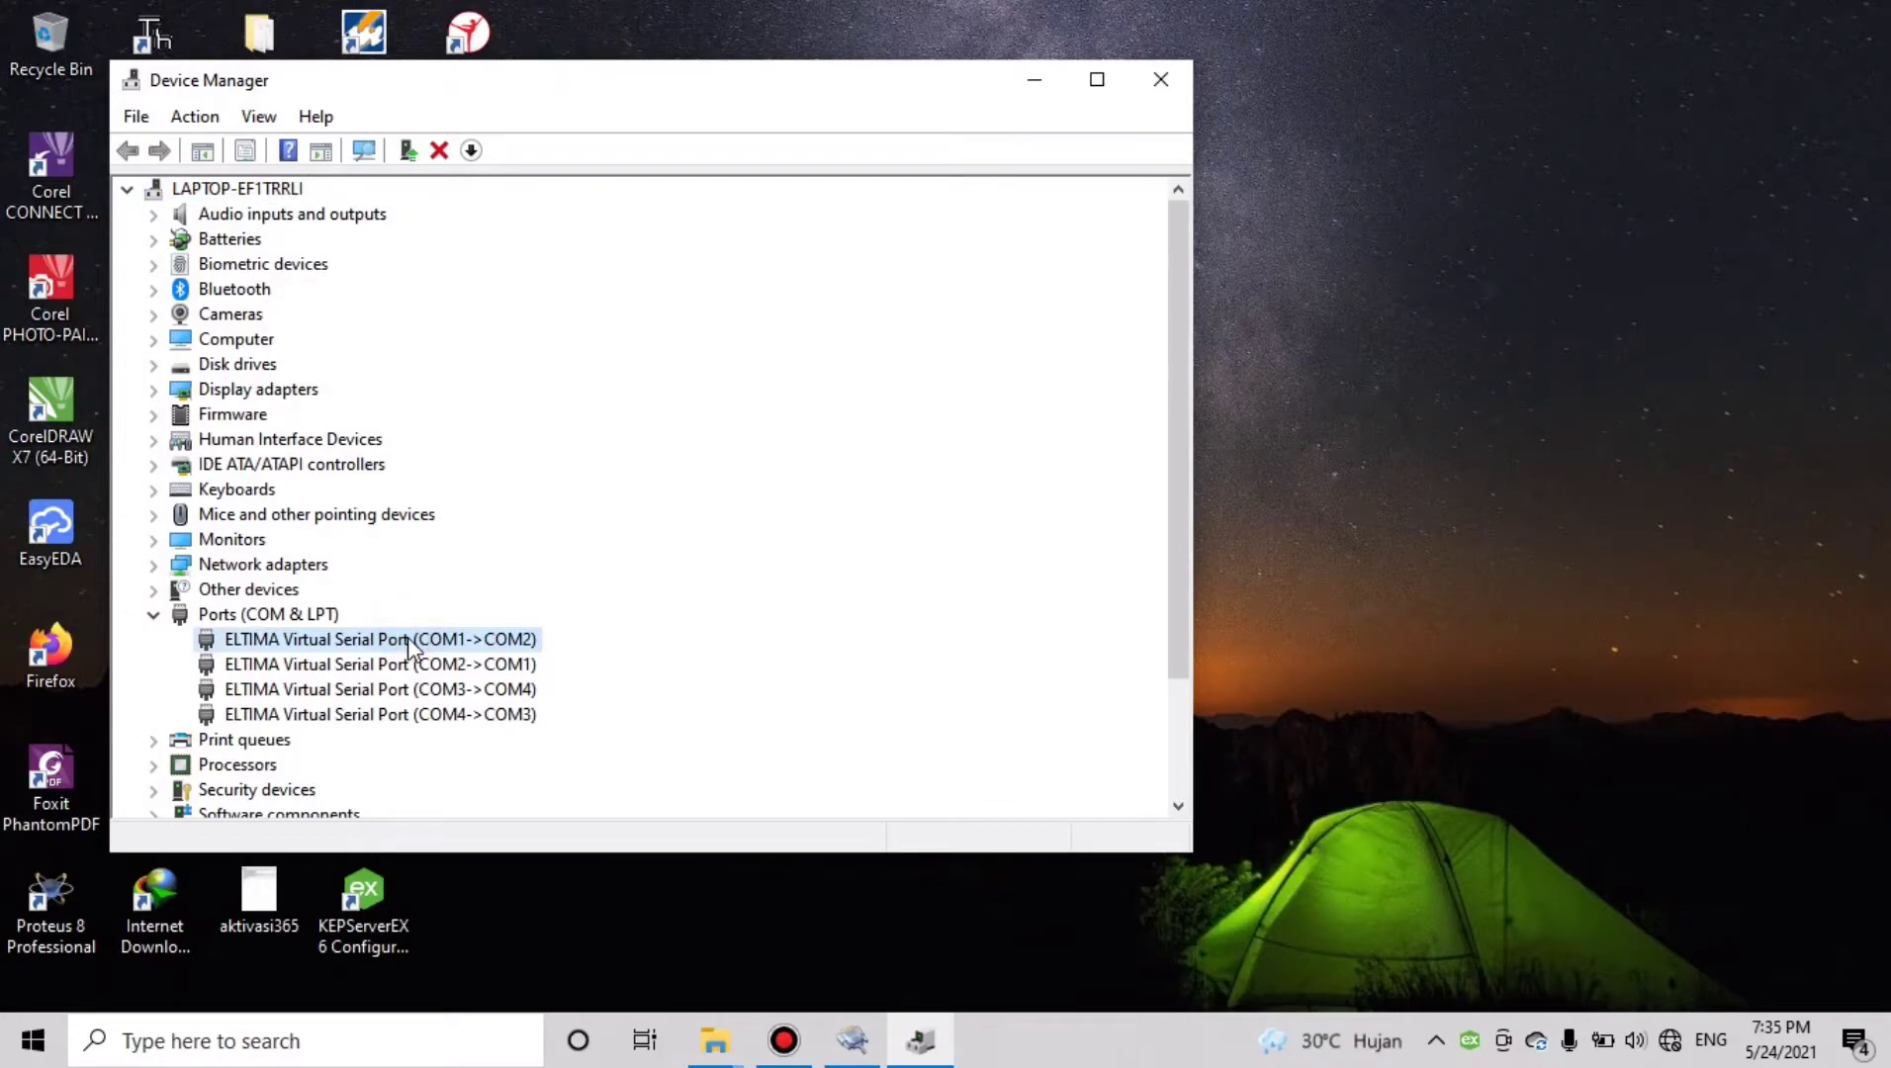
pyautogui.click(462, 674)
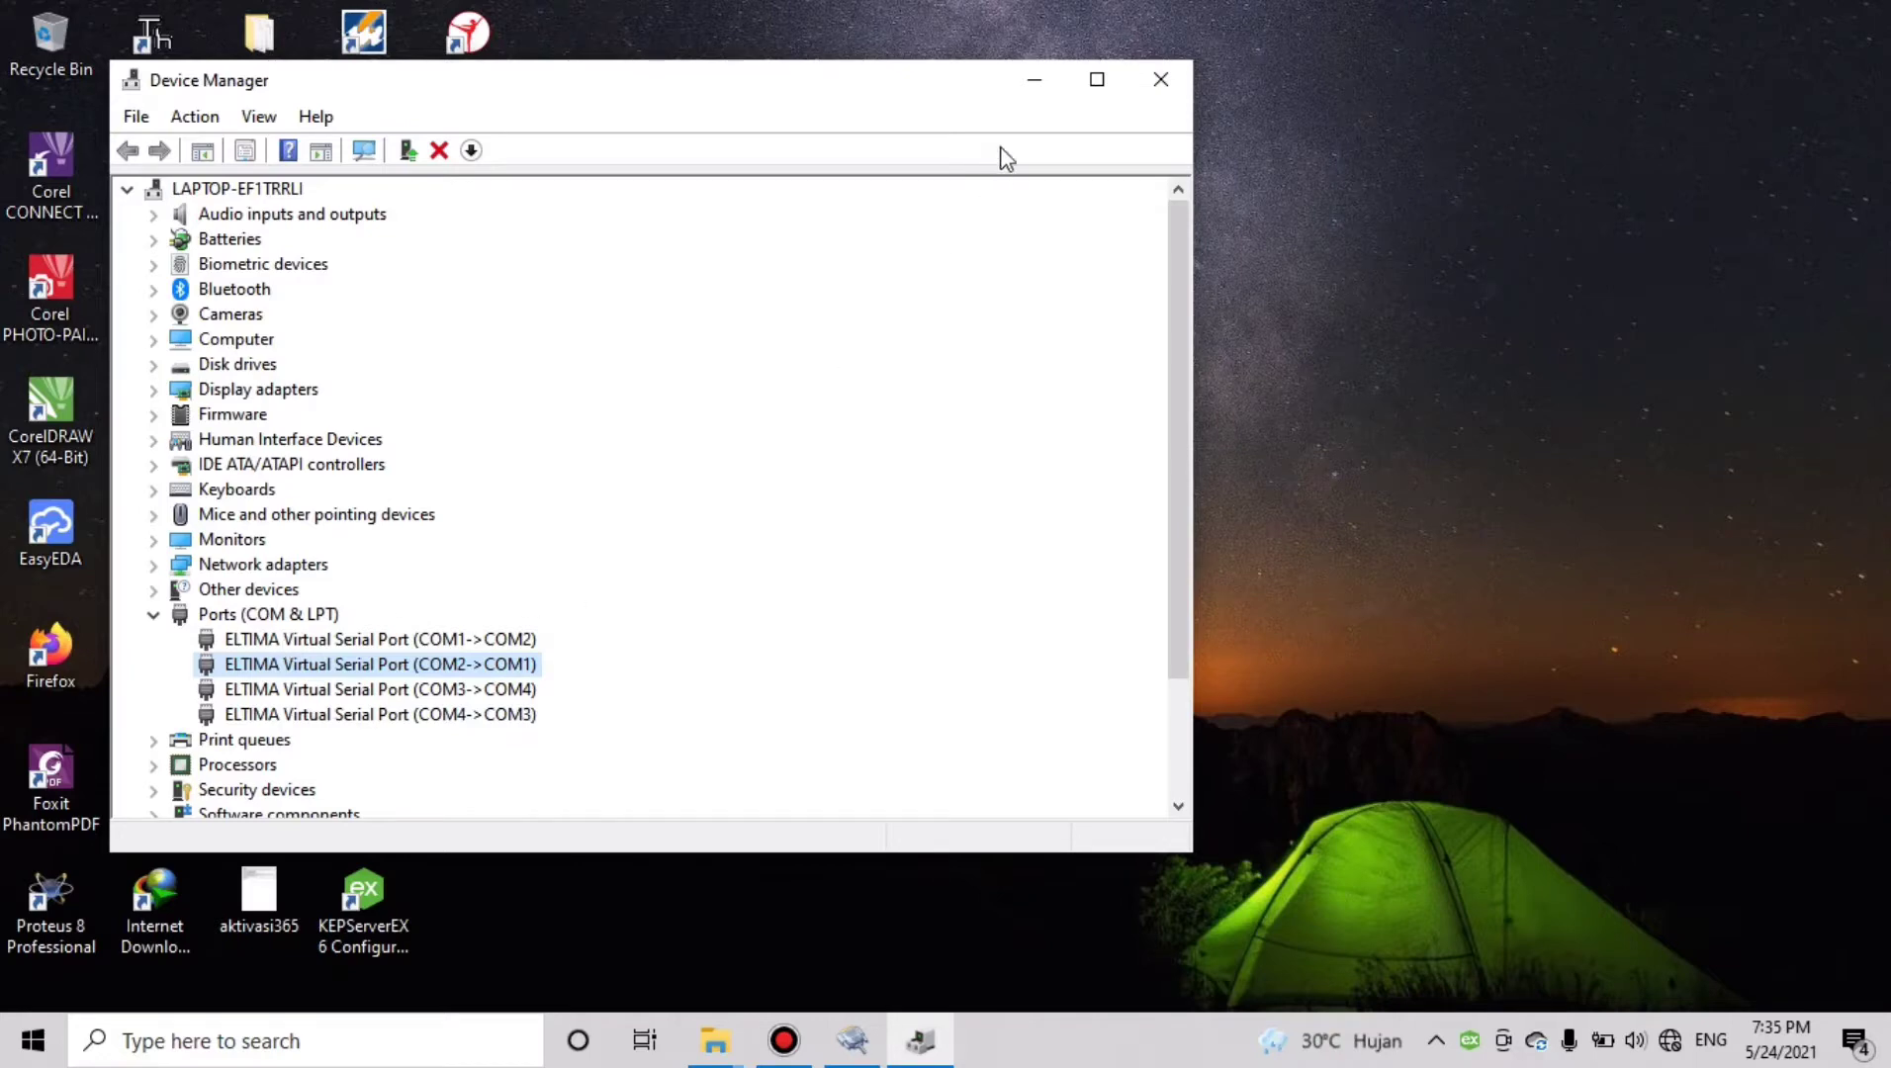
pyautogui.click(1032, 84)
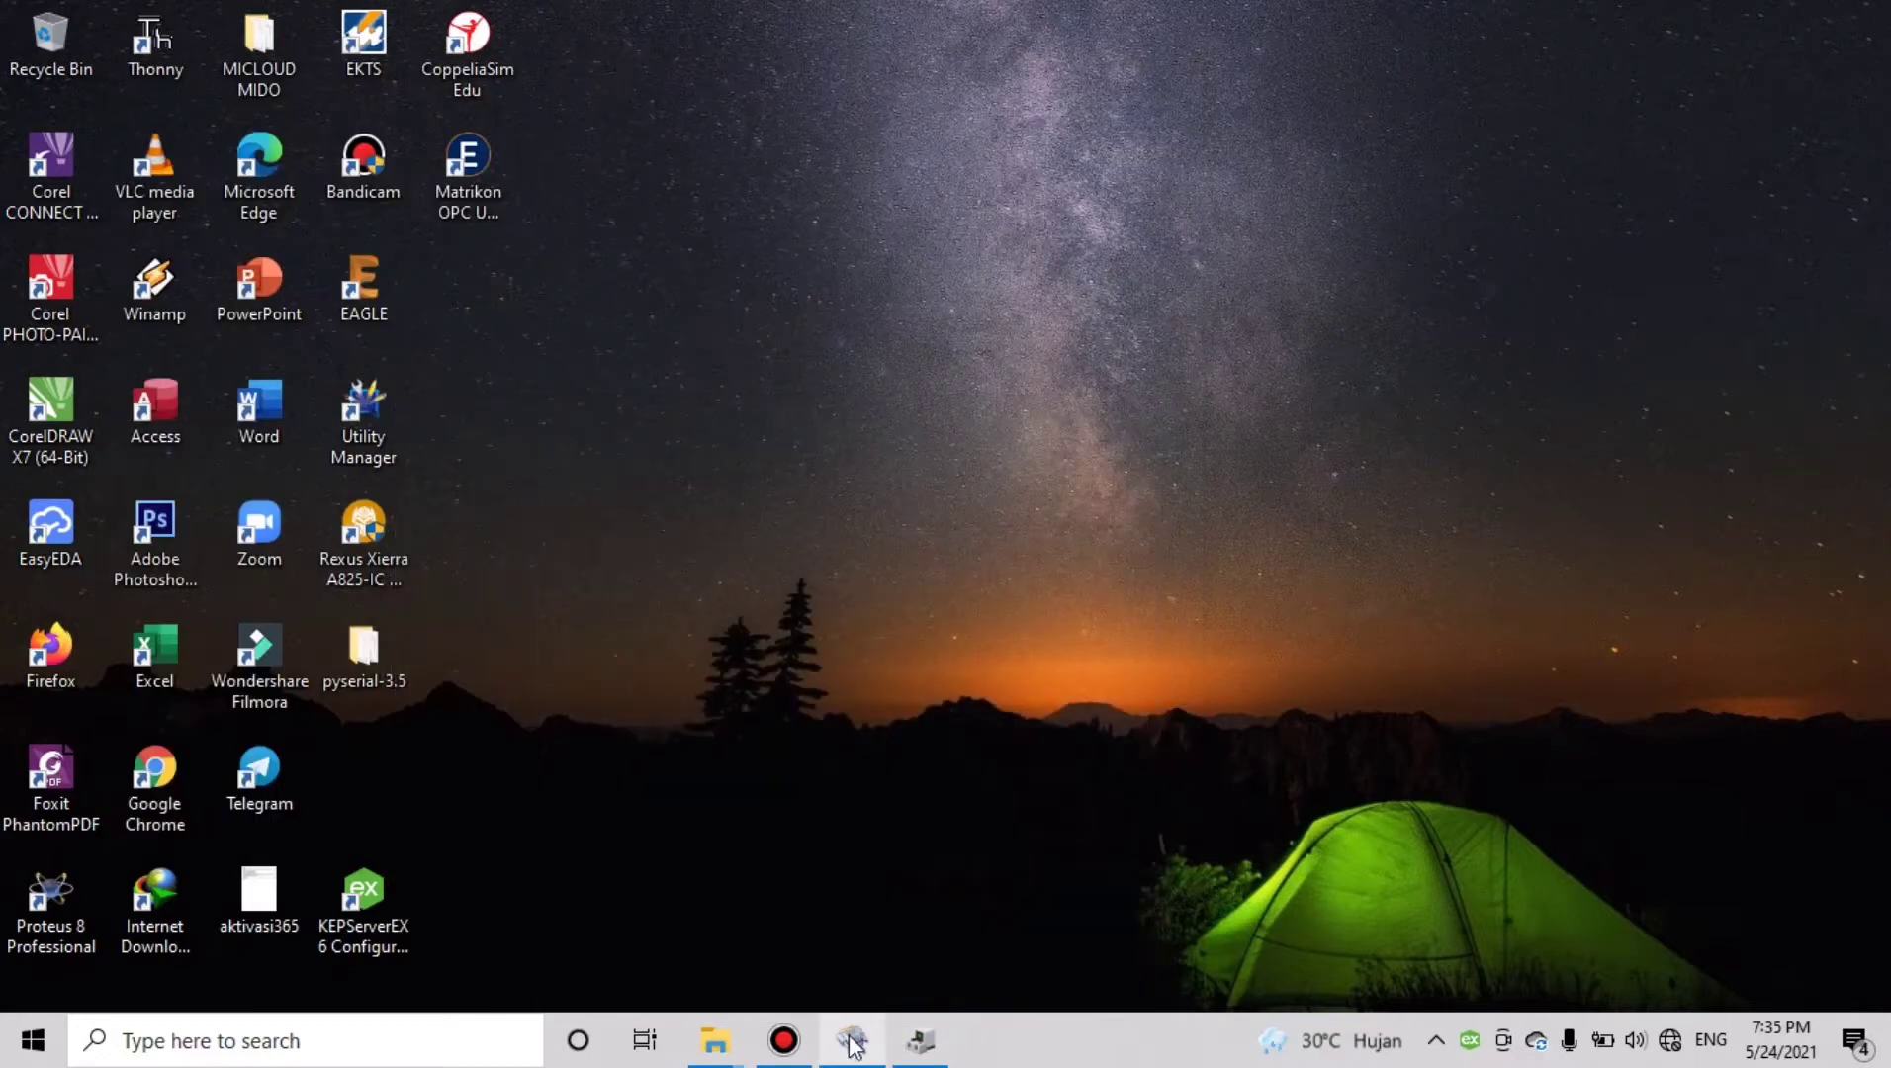
pyautogui.click(851, 1040)
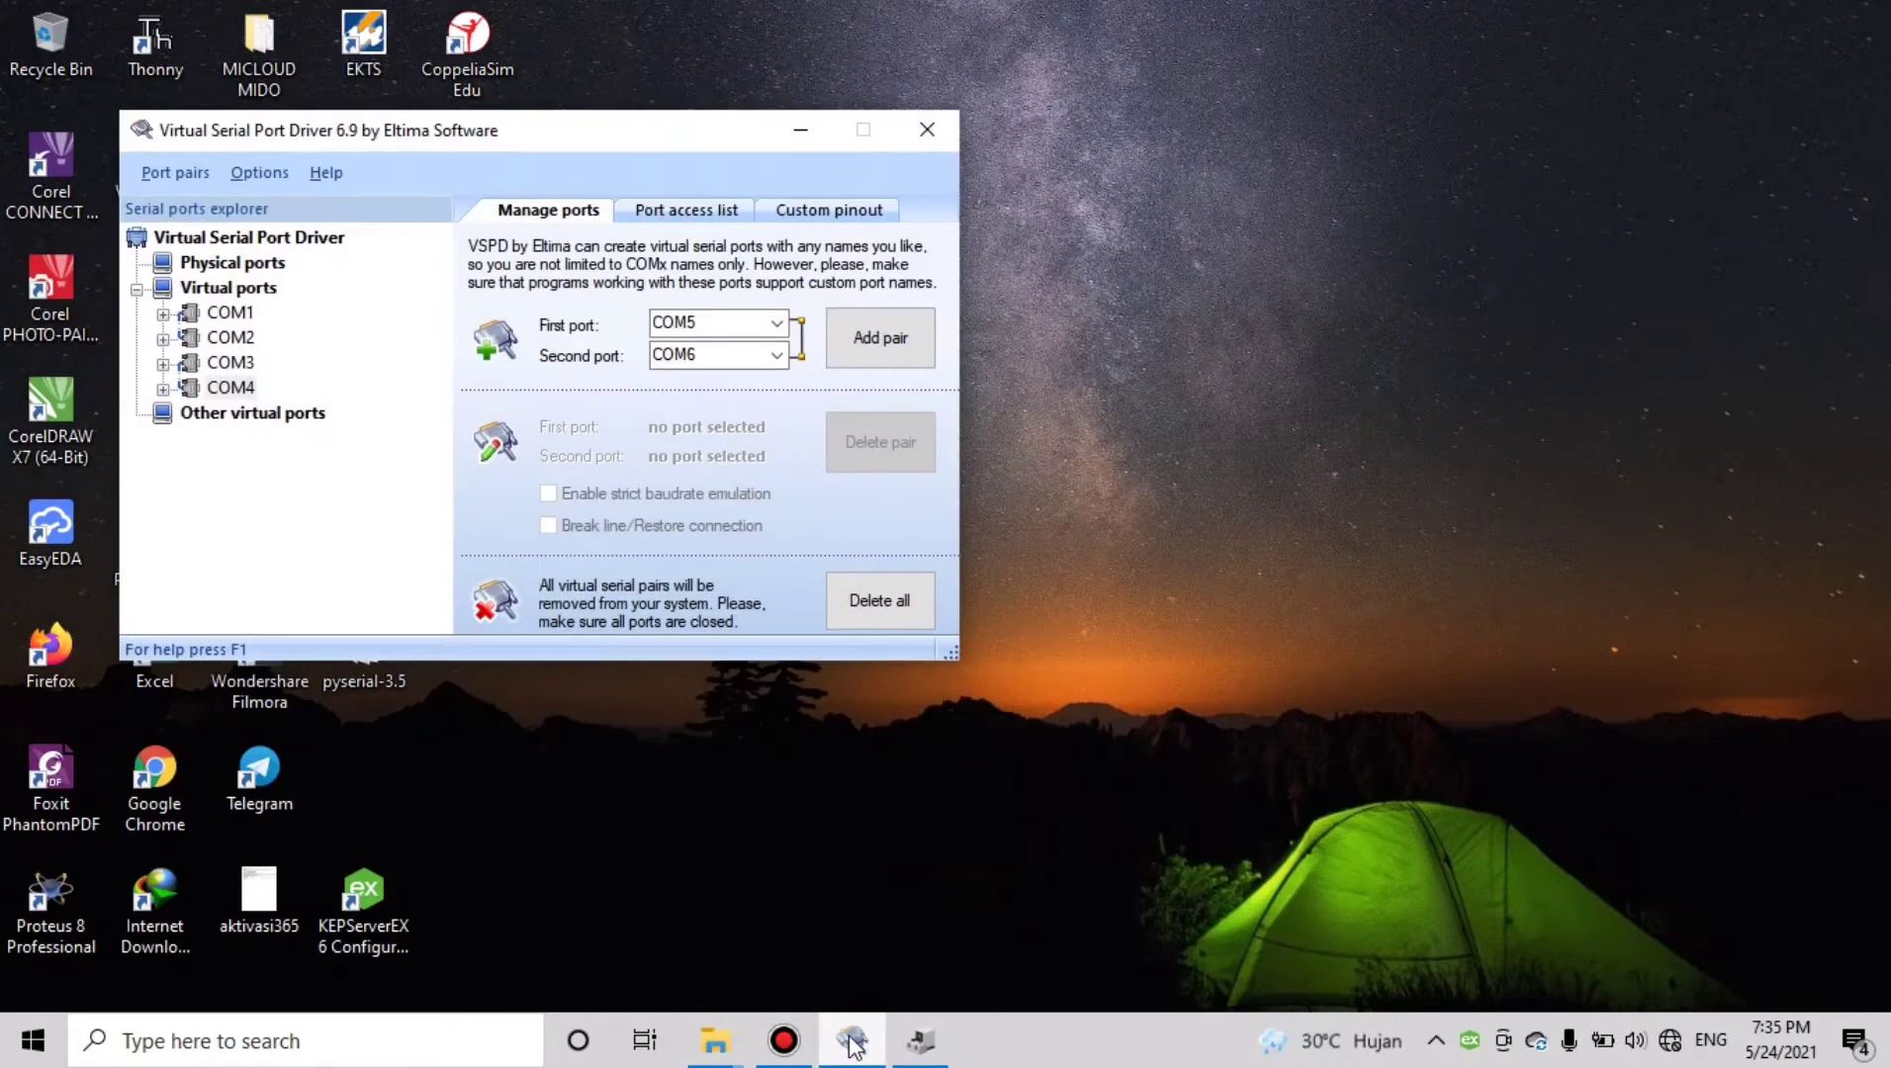
pyautogui.click(852, 1040)
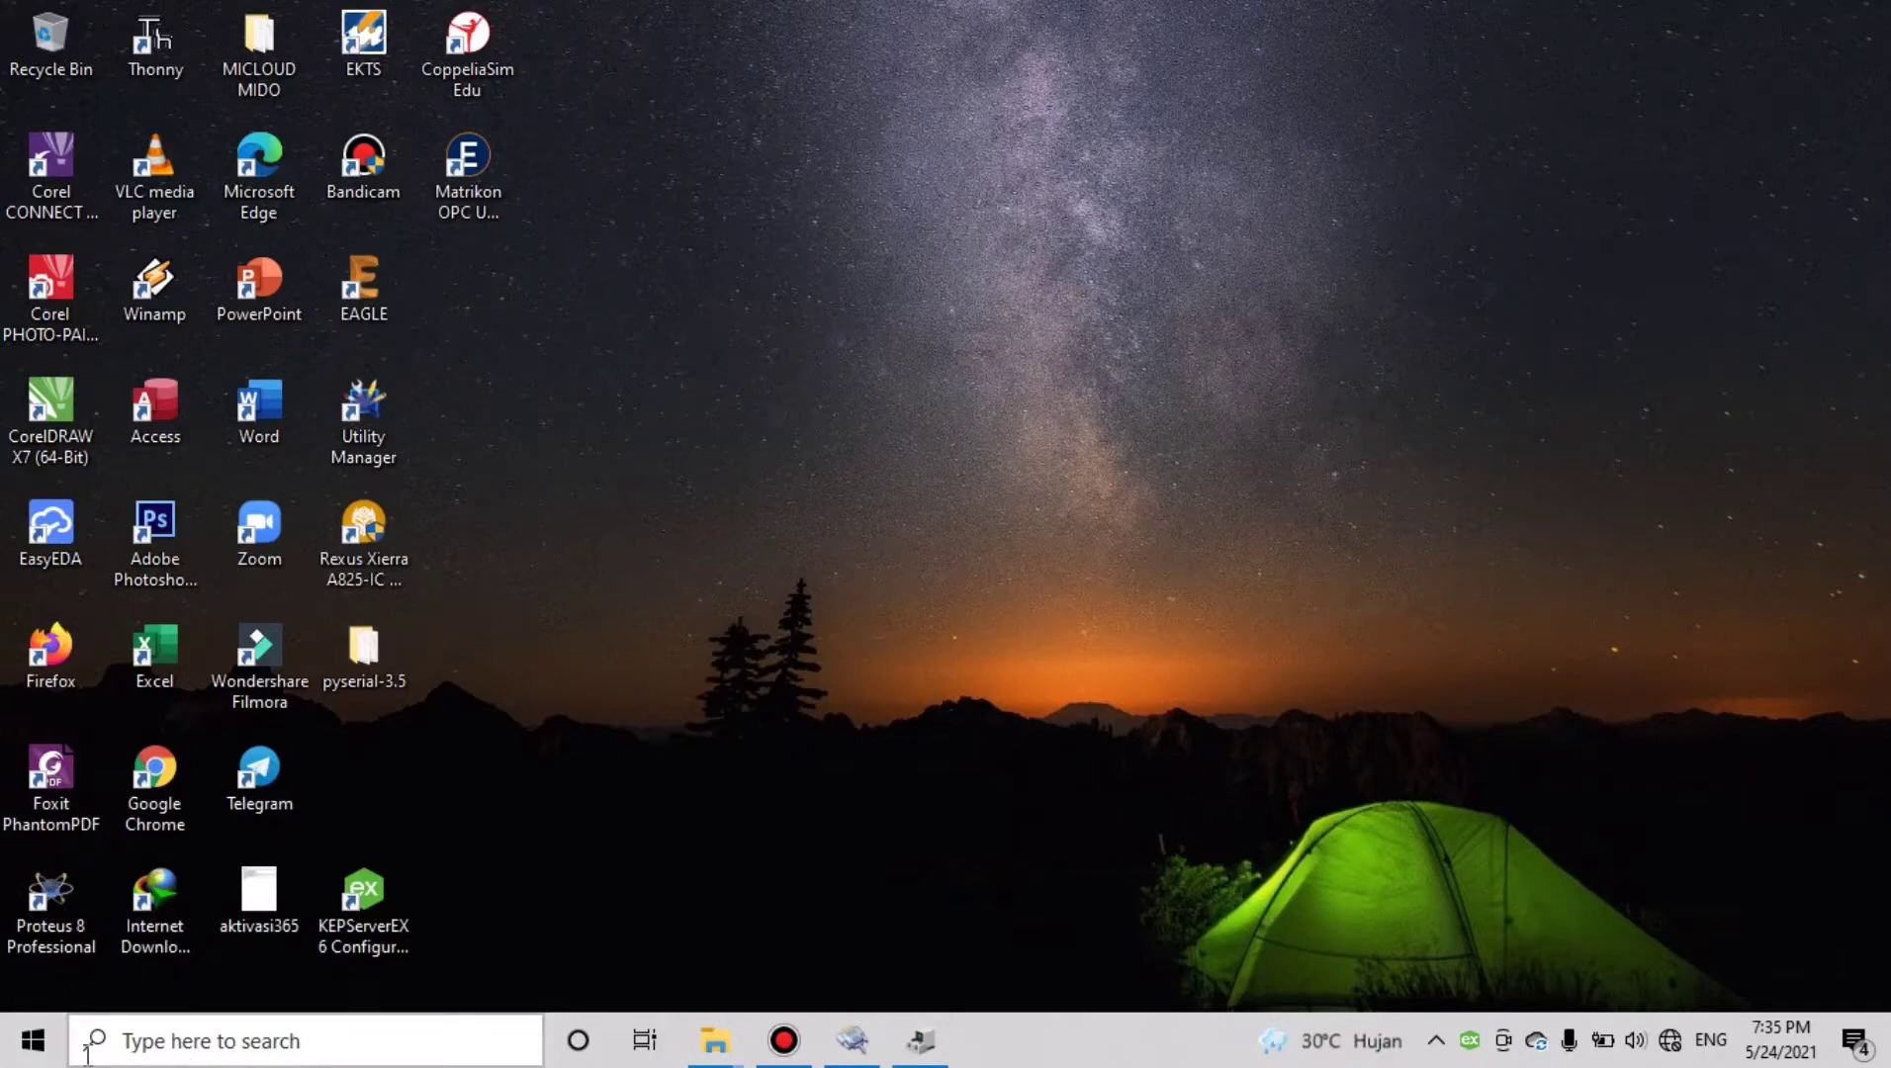
# Launch CX-Programmer from the OMRON CX-One program folder
pyautogui.click(33, 1040)
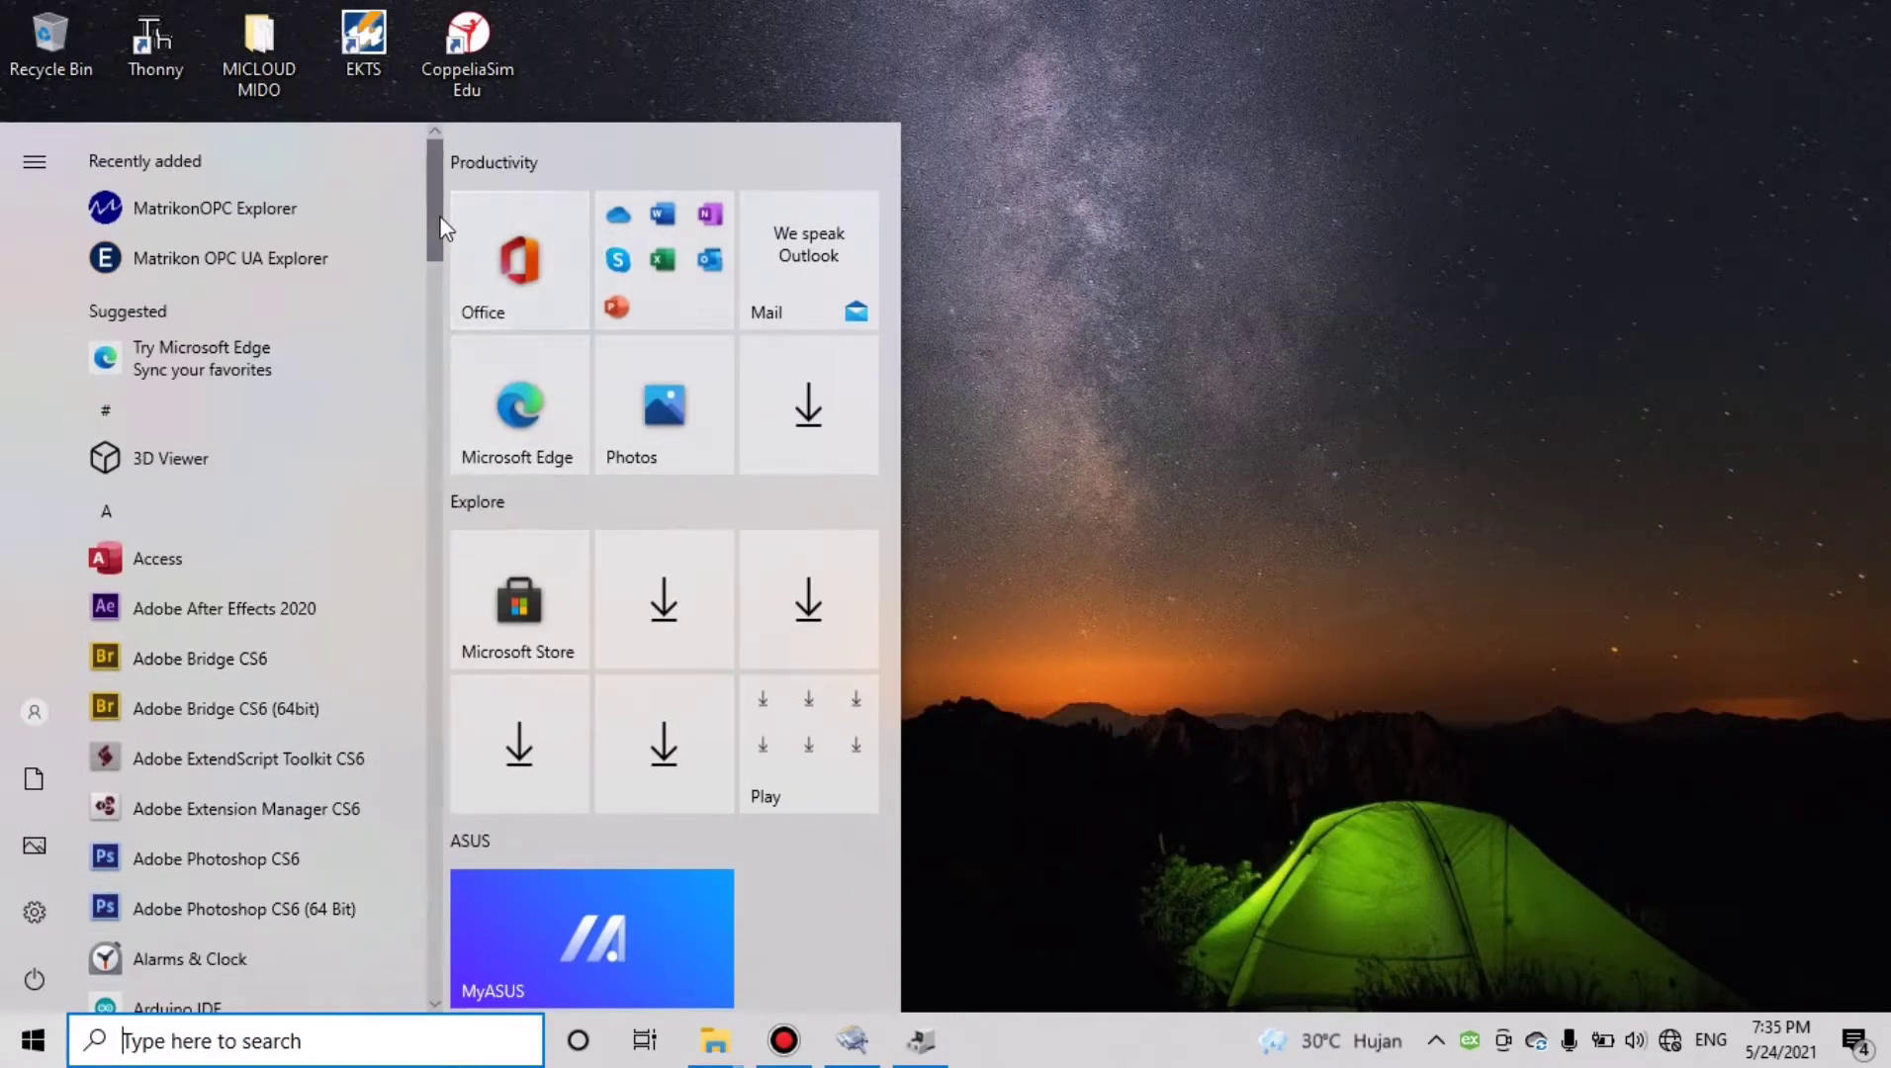
pyautogui.moveTo(437, 223); pyautogui.dragTo(407, 678)
pyautogui.click(400, 537)
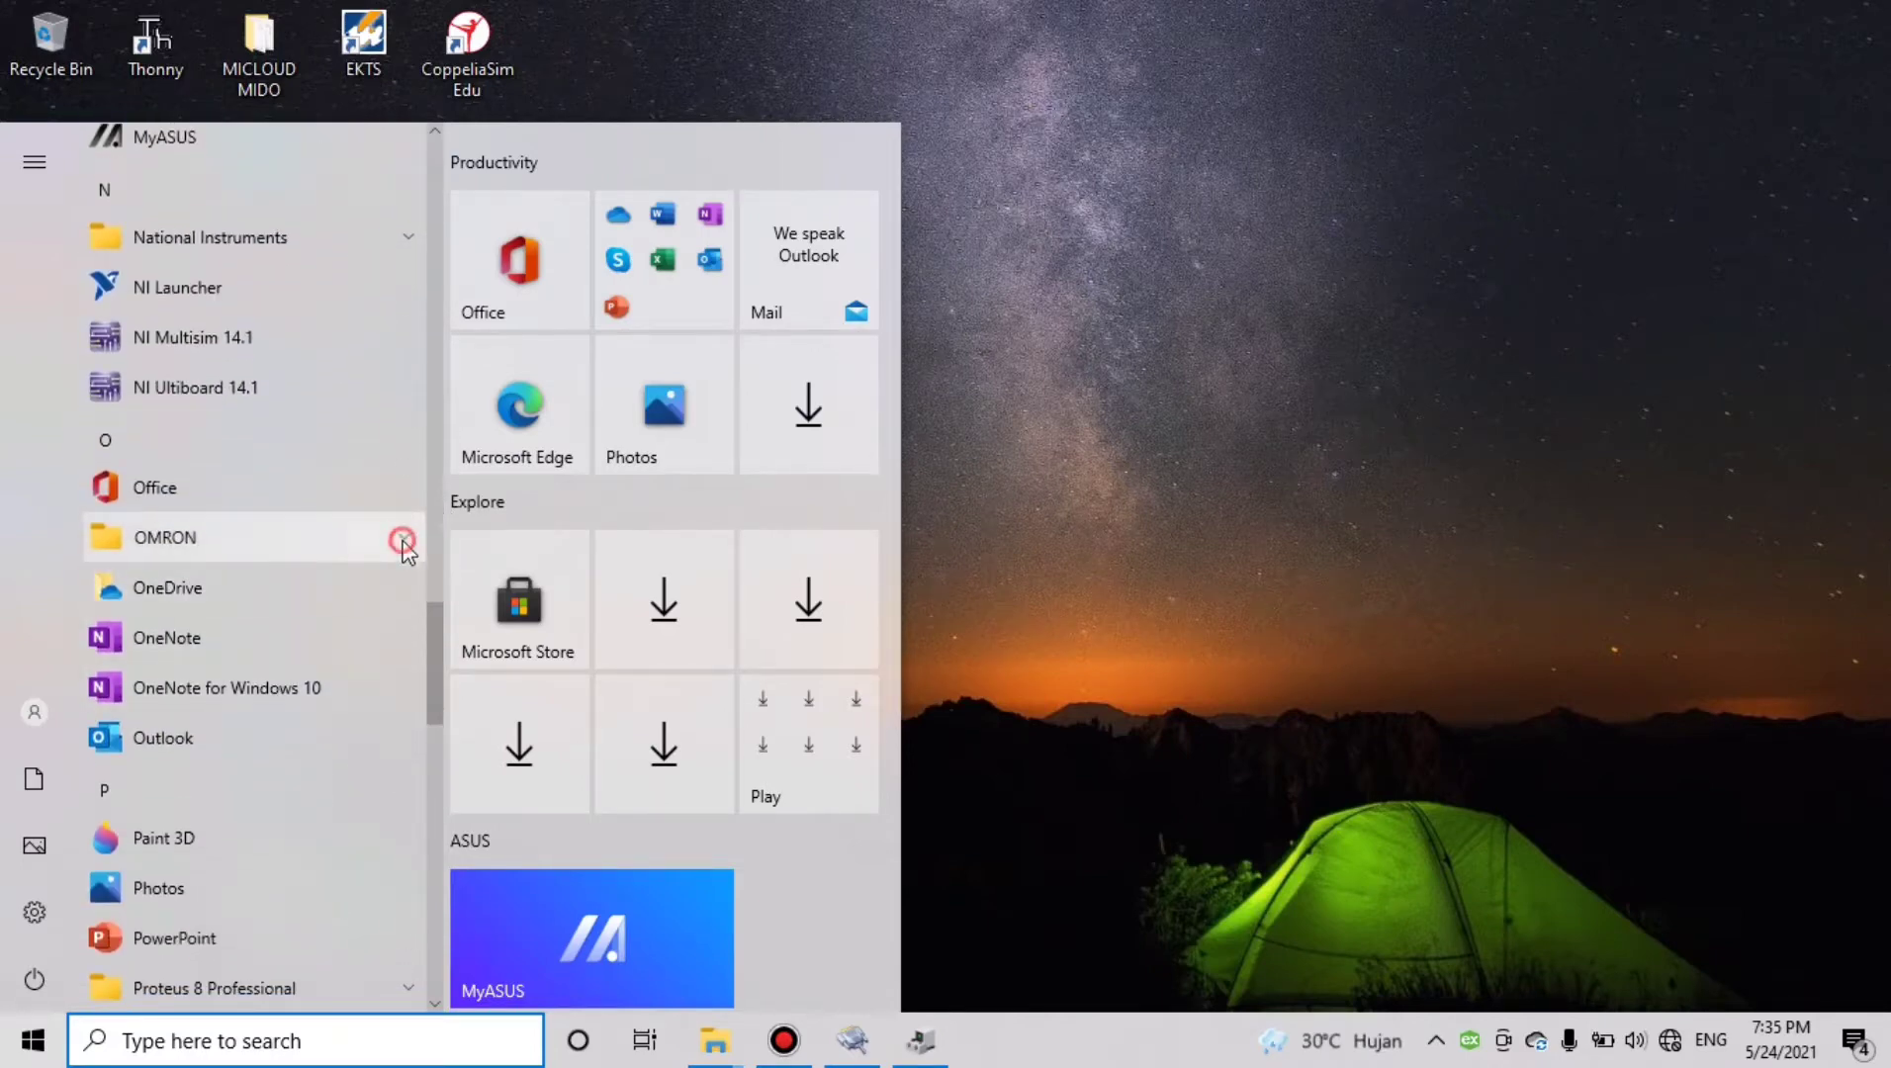
pyautogui.click(285, 633)
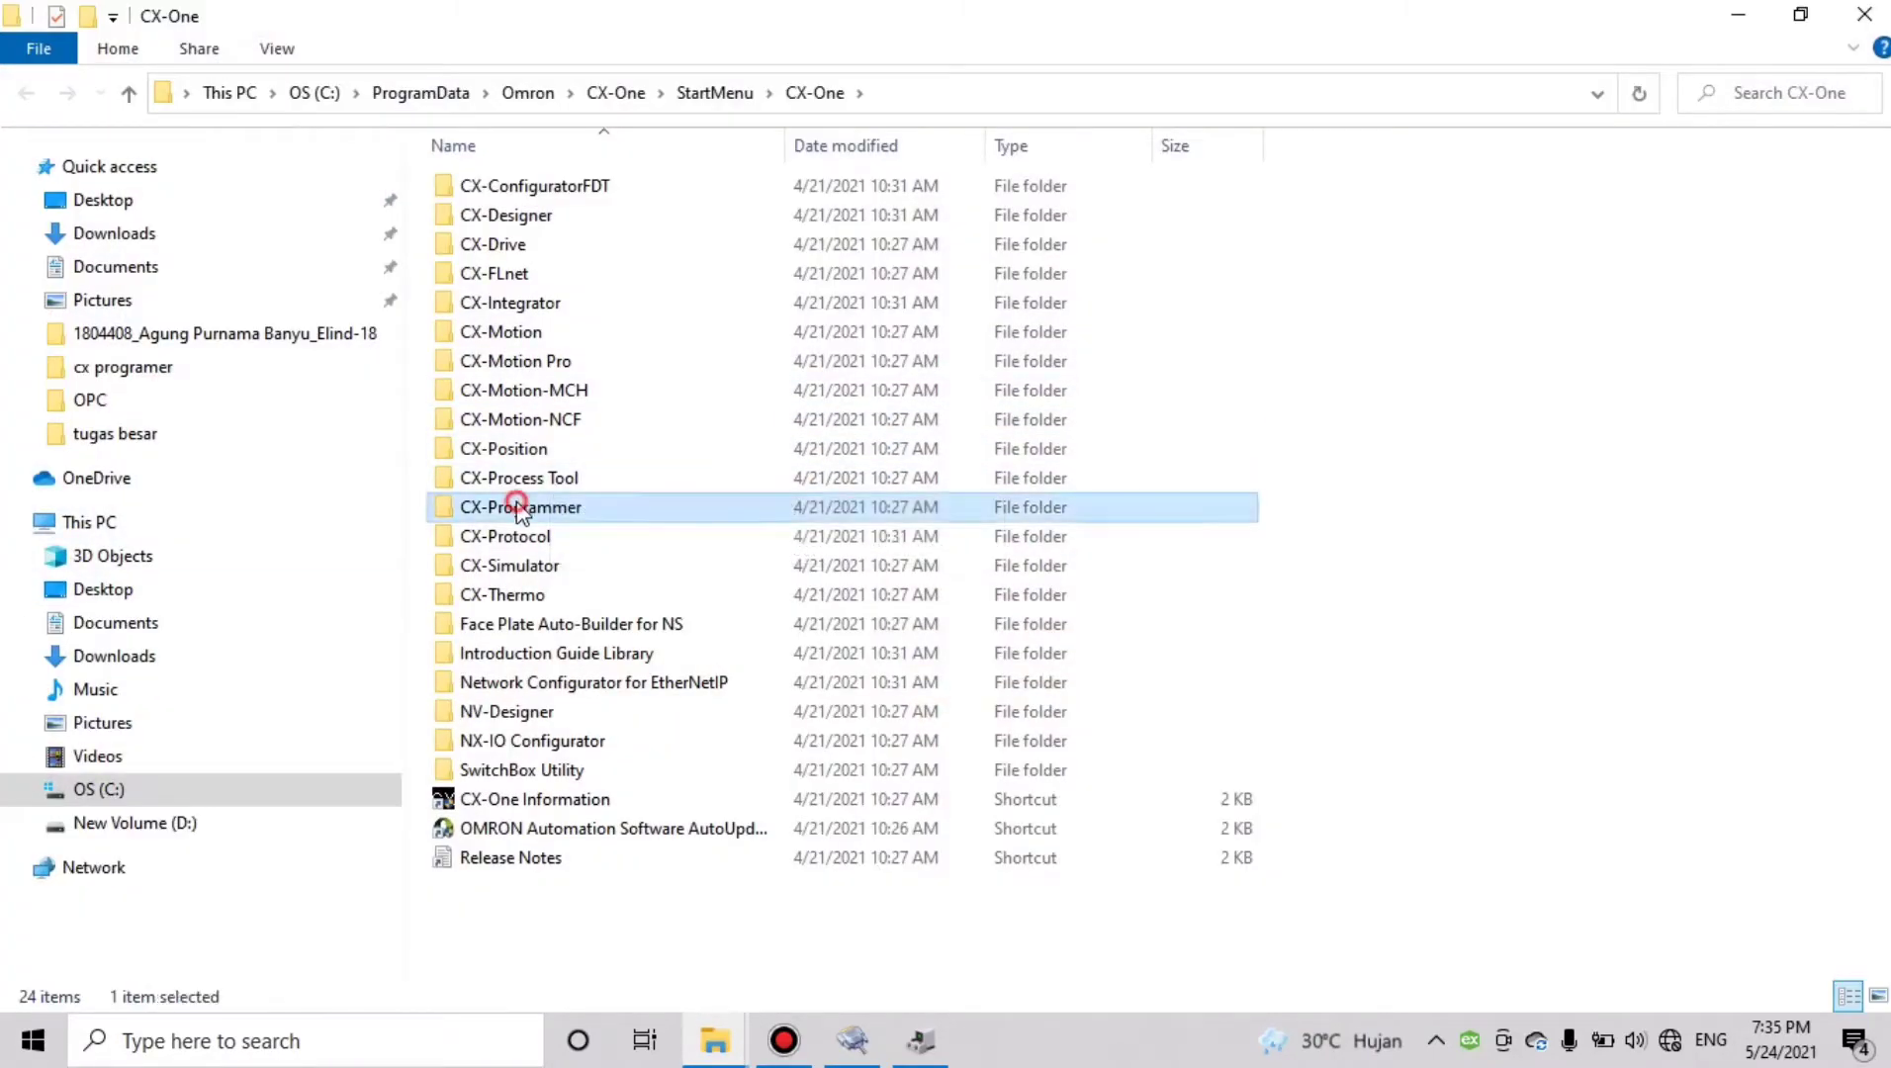
pyautogui.doubleClick(512, 506)
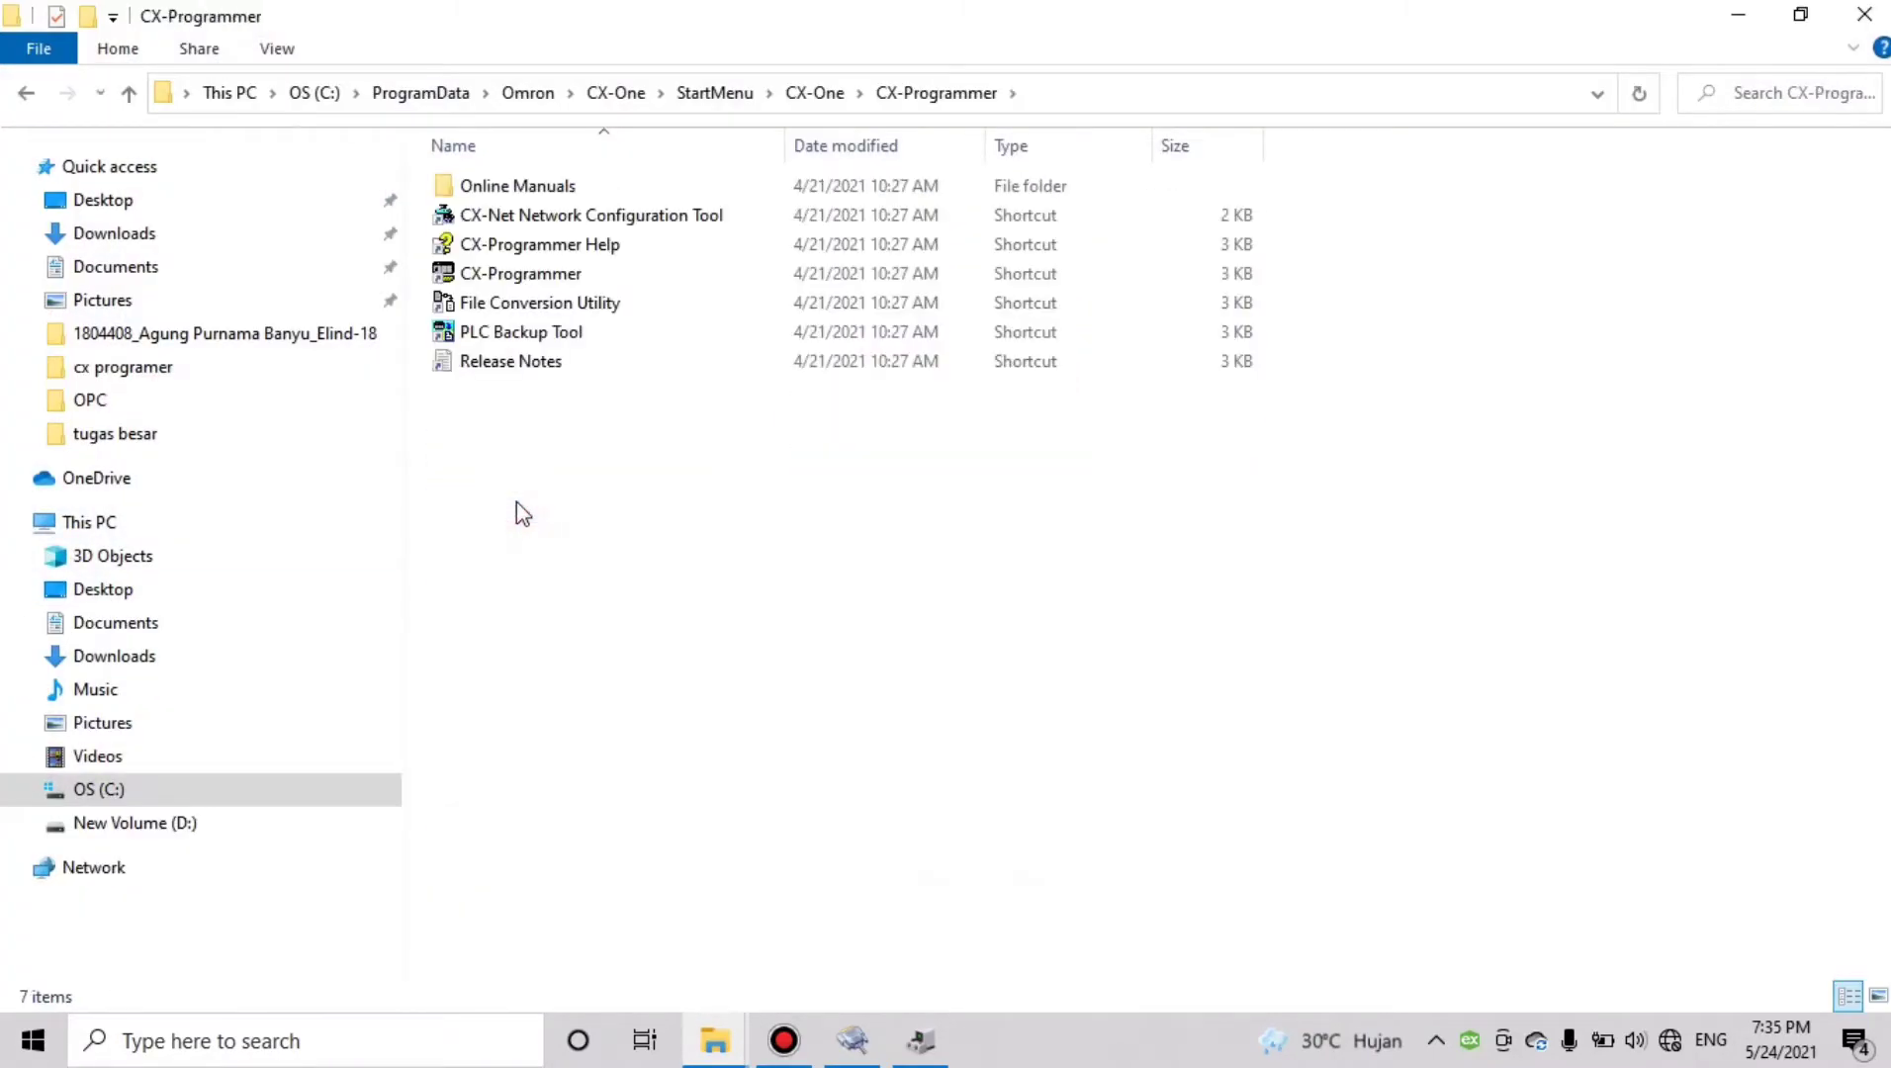
pyautogui.doubleClick(629, 280)
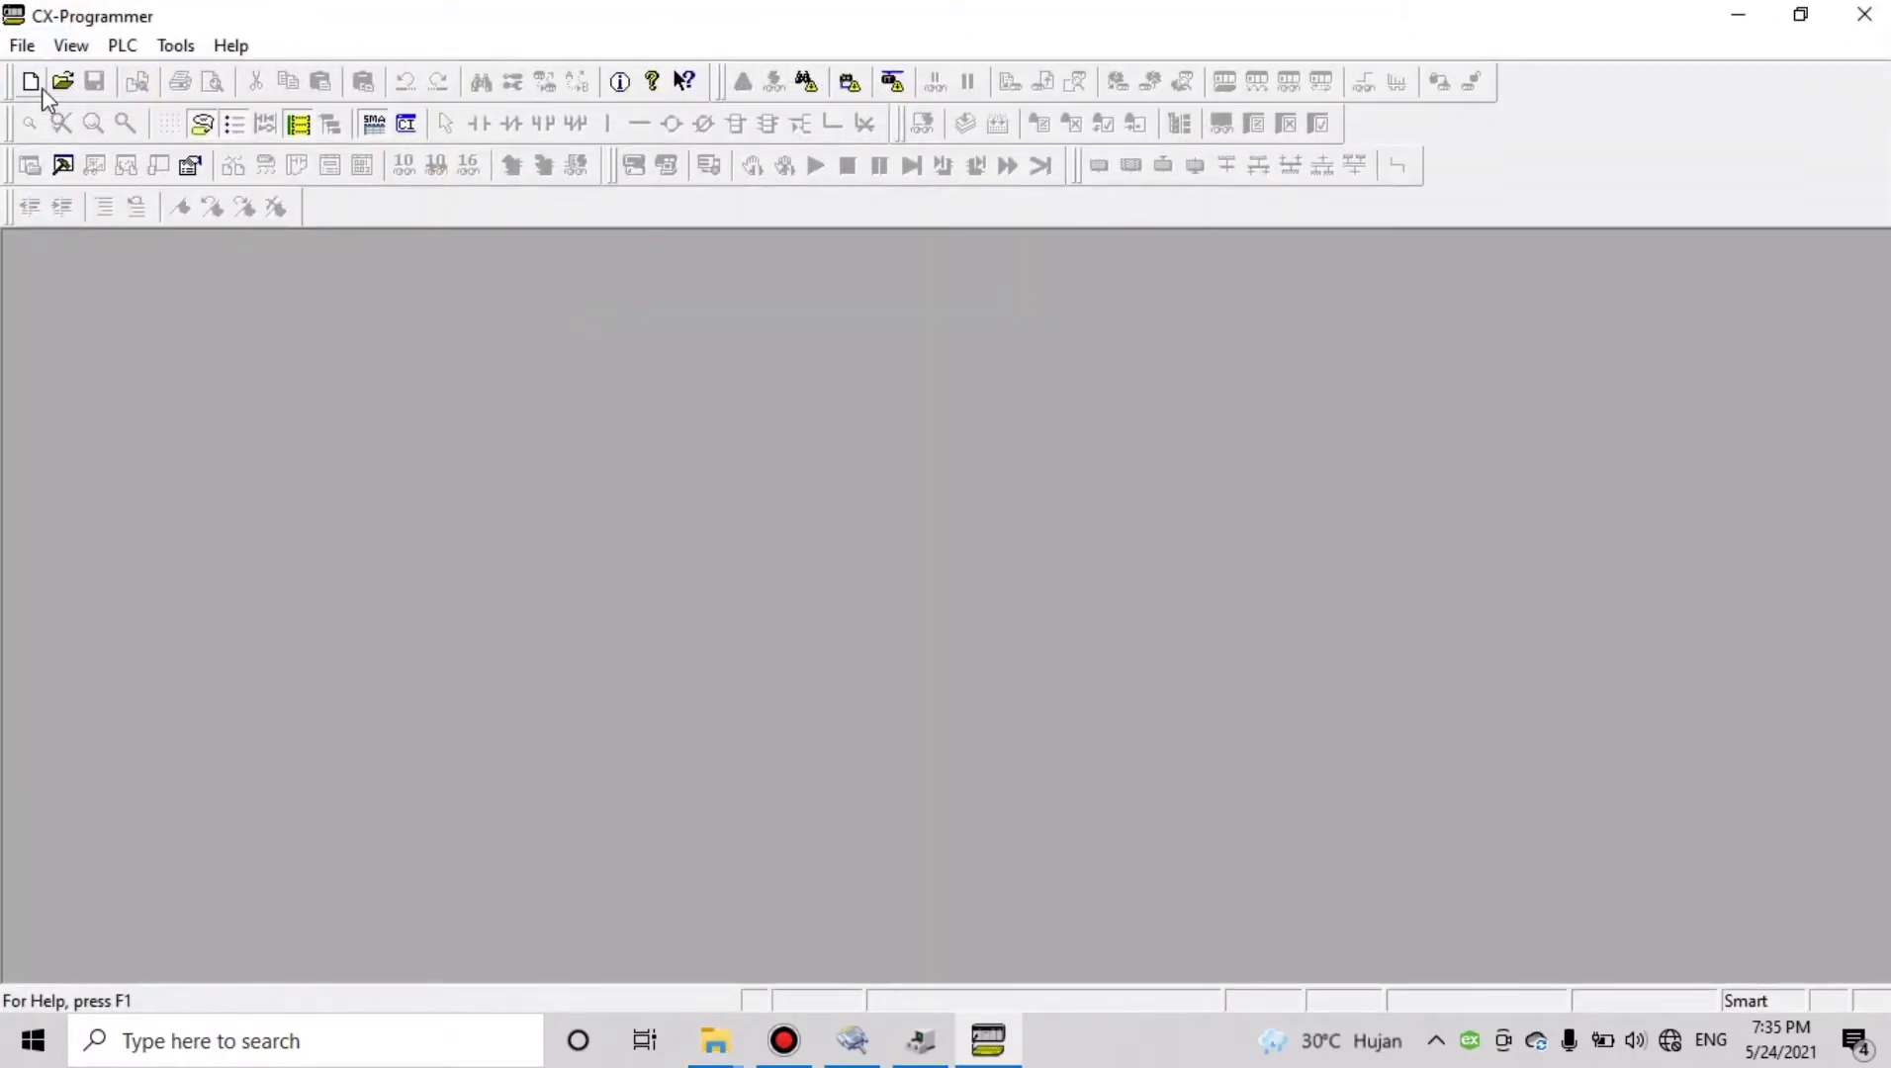
# Create a new project for a CP1L PLC with CPU type L and the USB network type
pyautogui.click(21, 46)
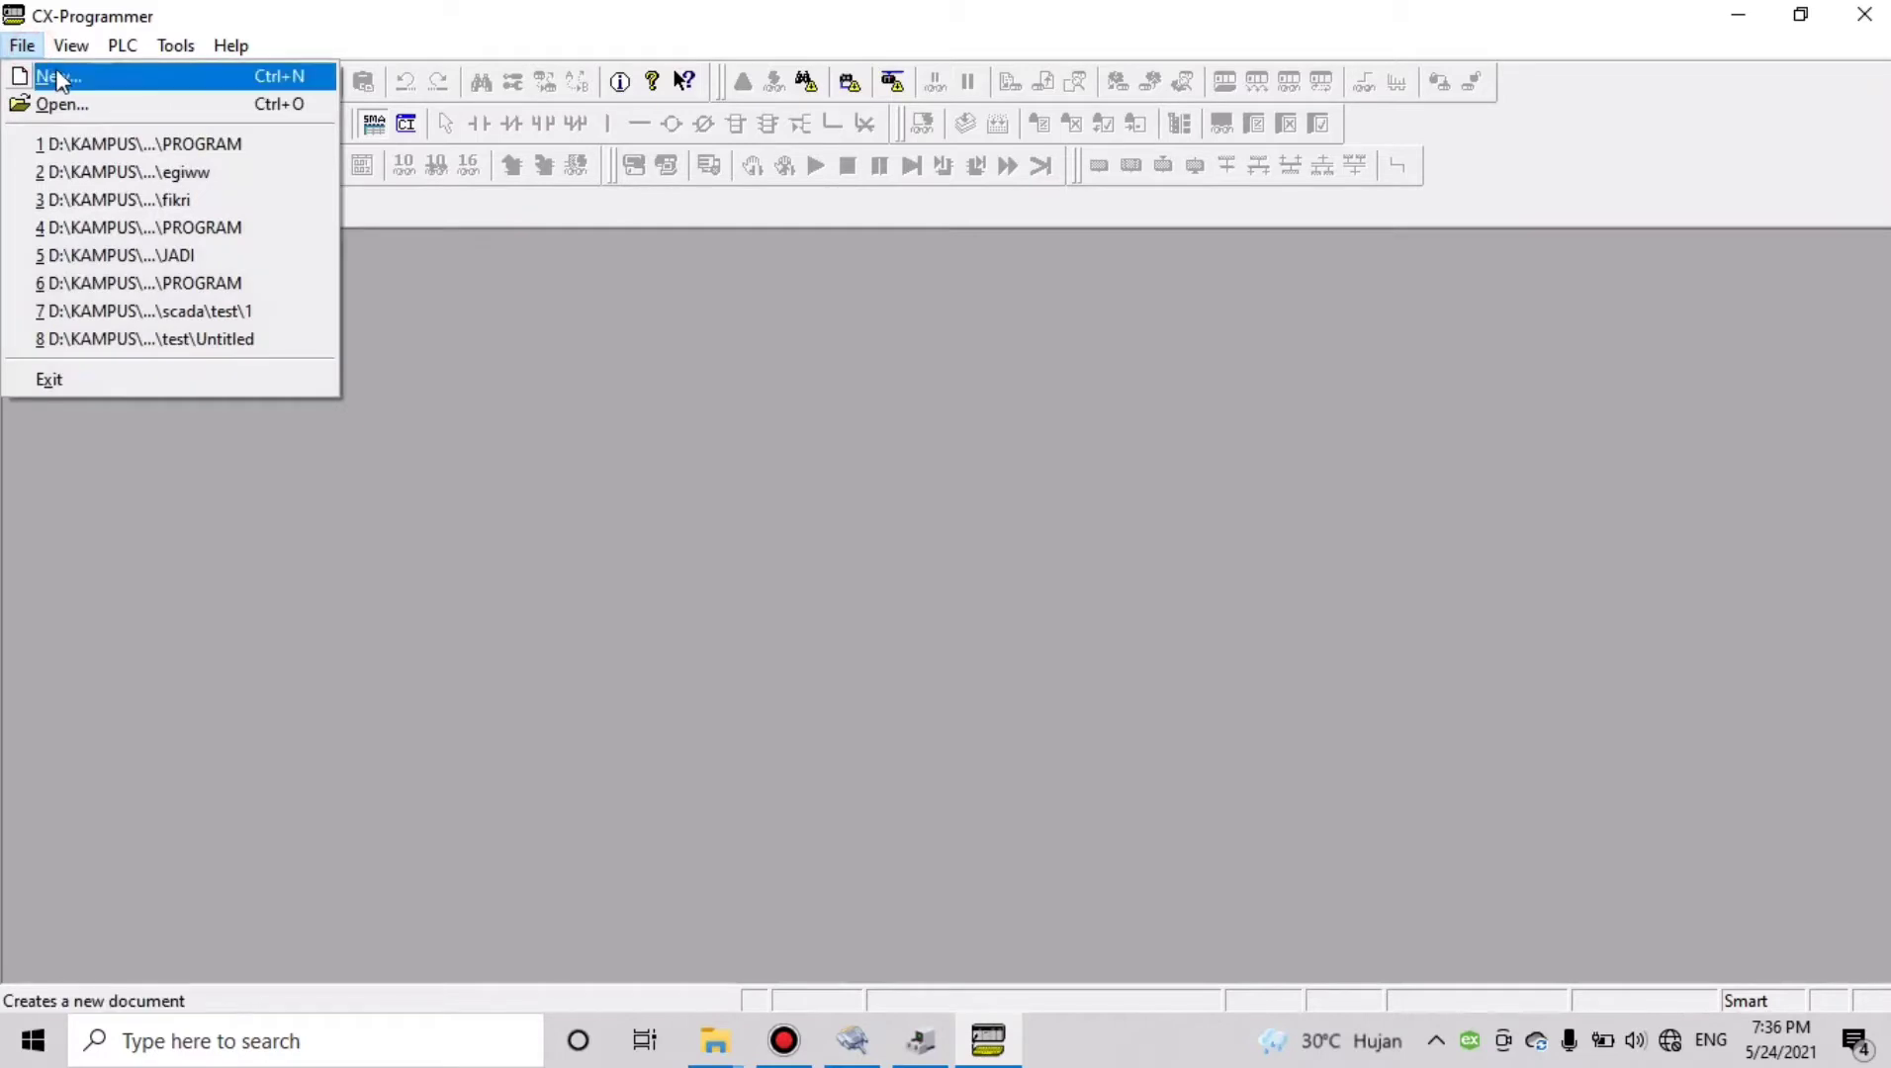
pyautogui.click(56, 80)
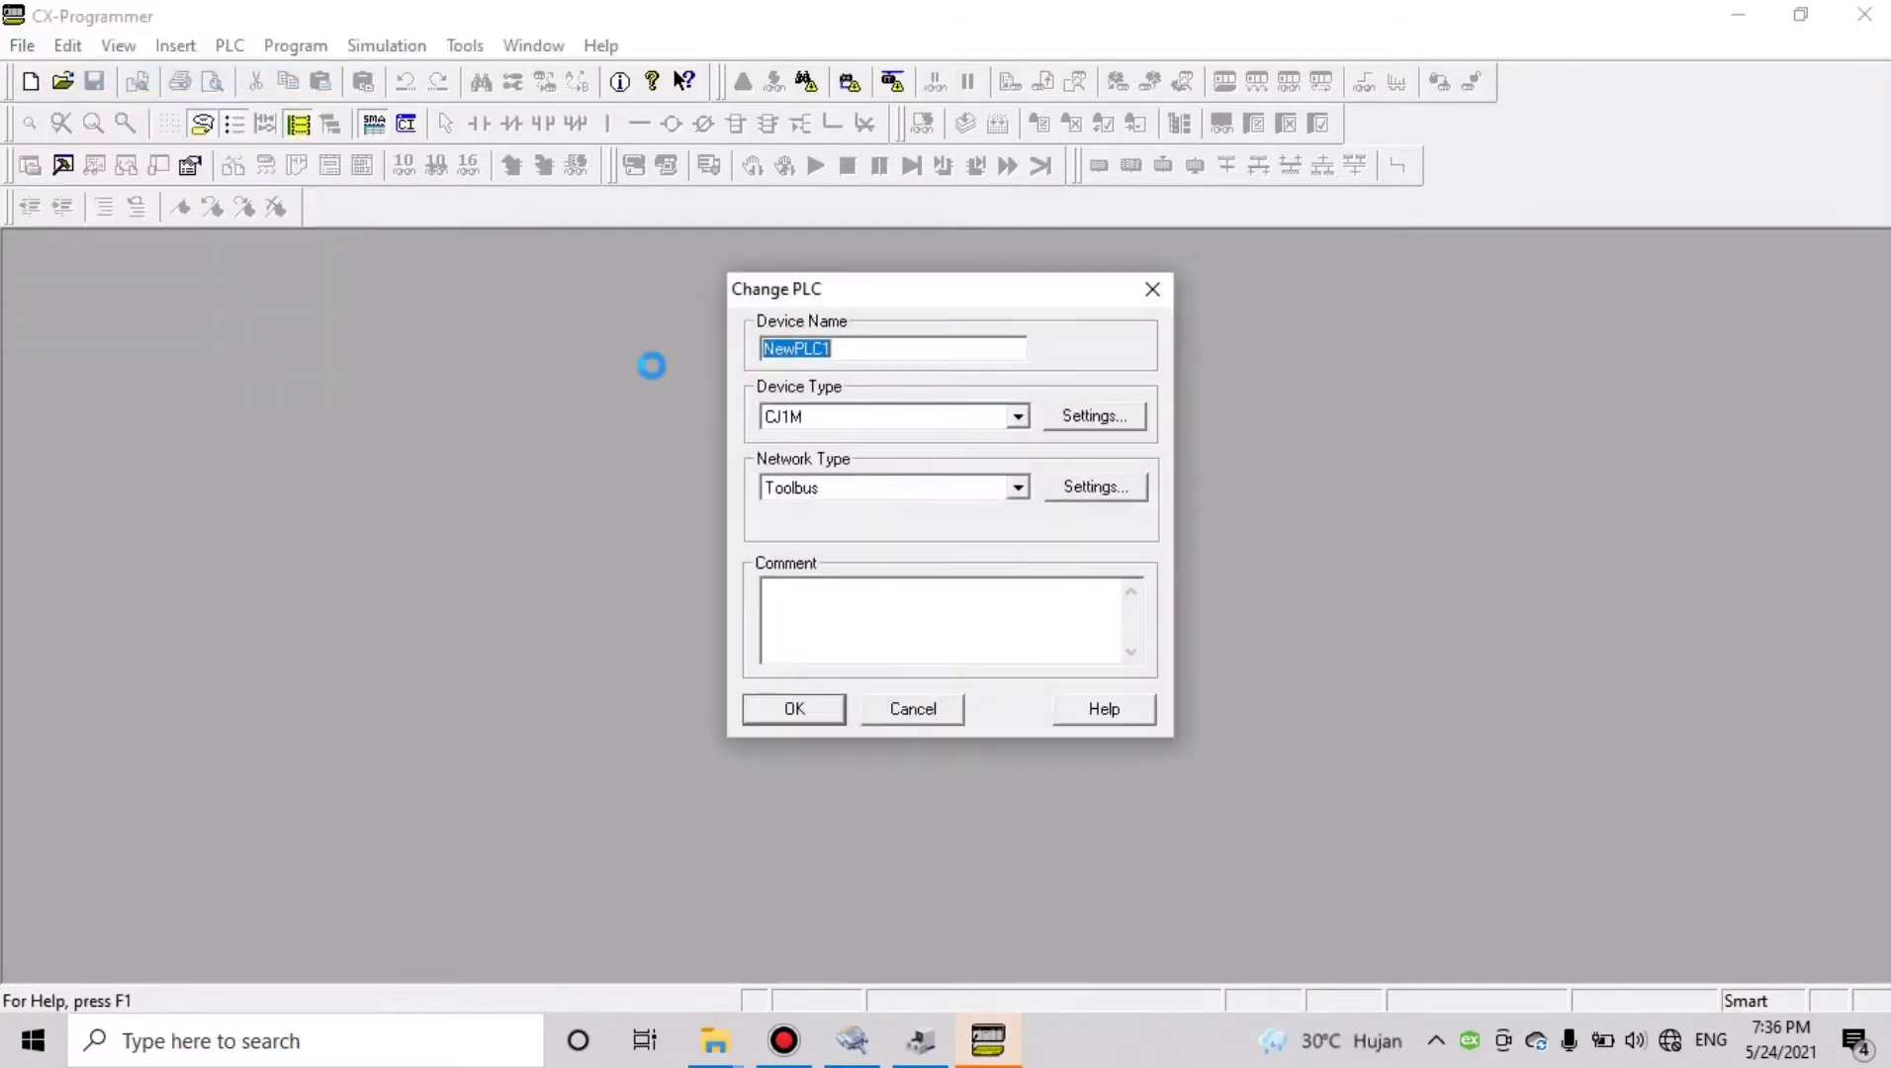
pyautogui.click(1017, 417)
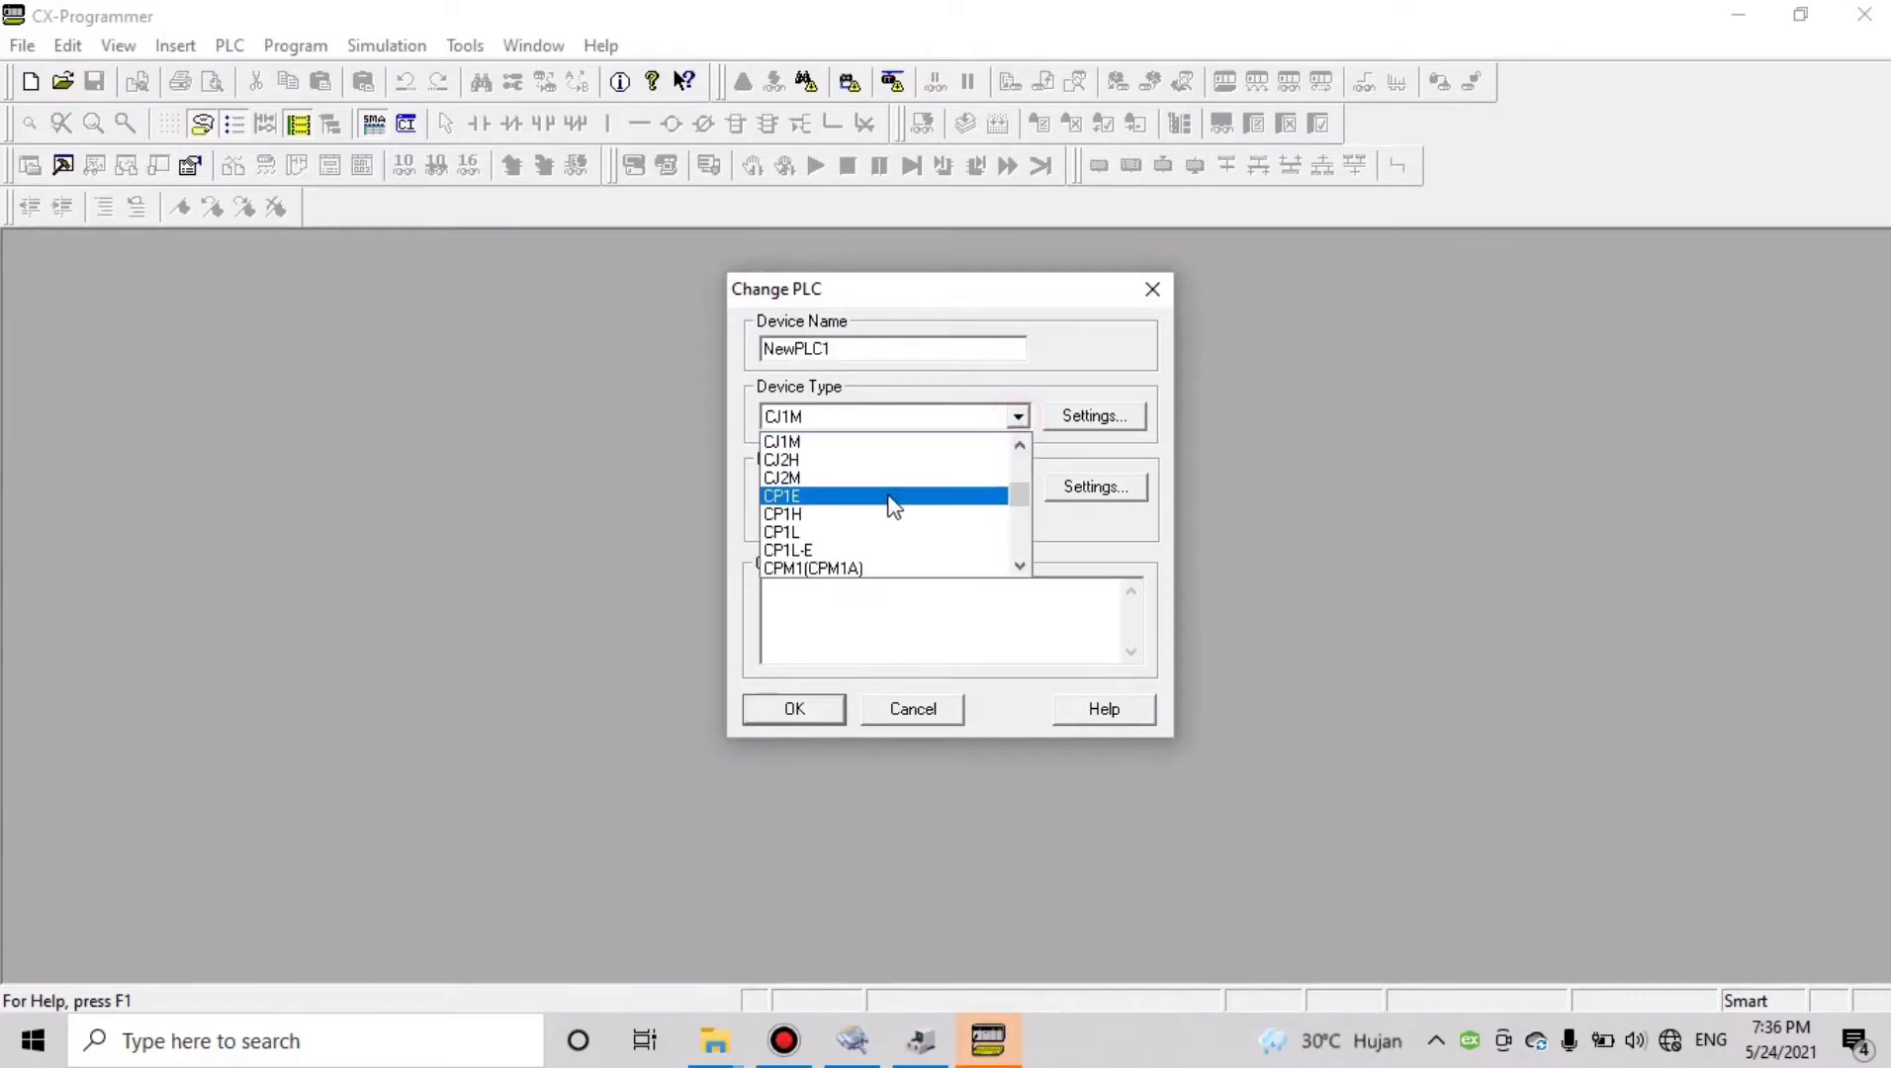
pyautogui.click(866, 532)
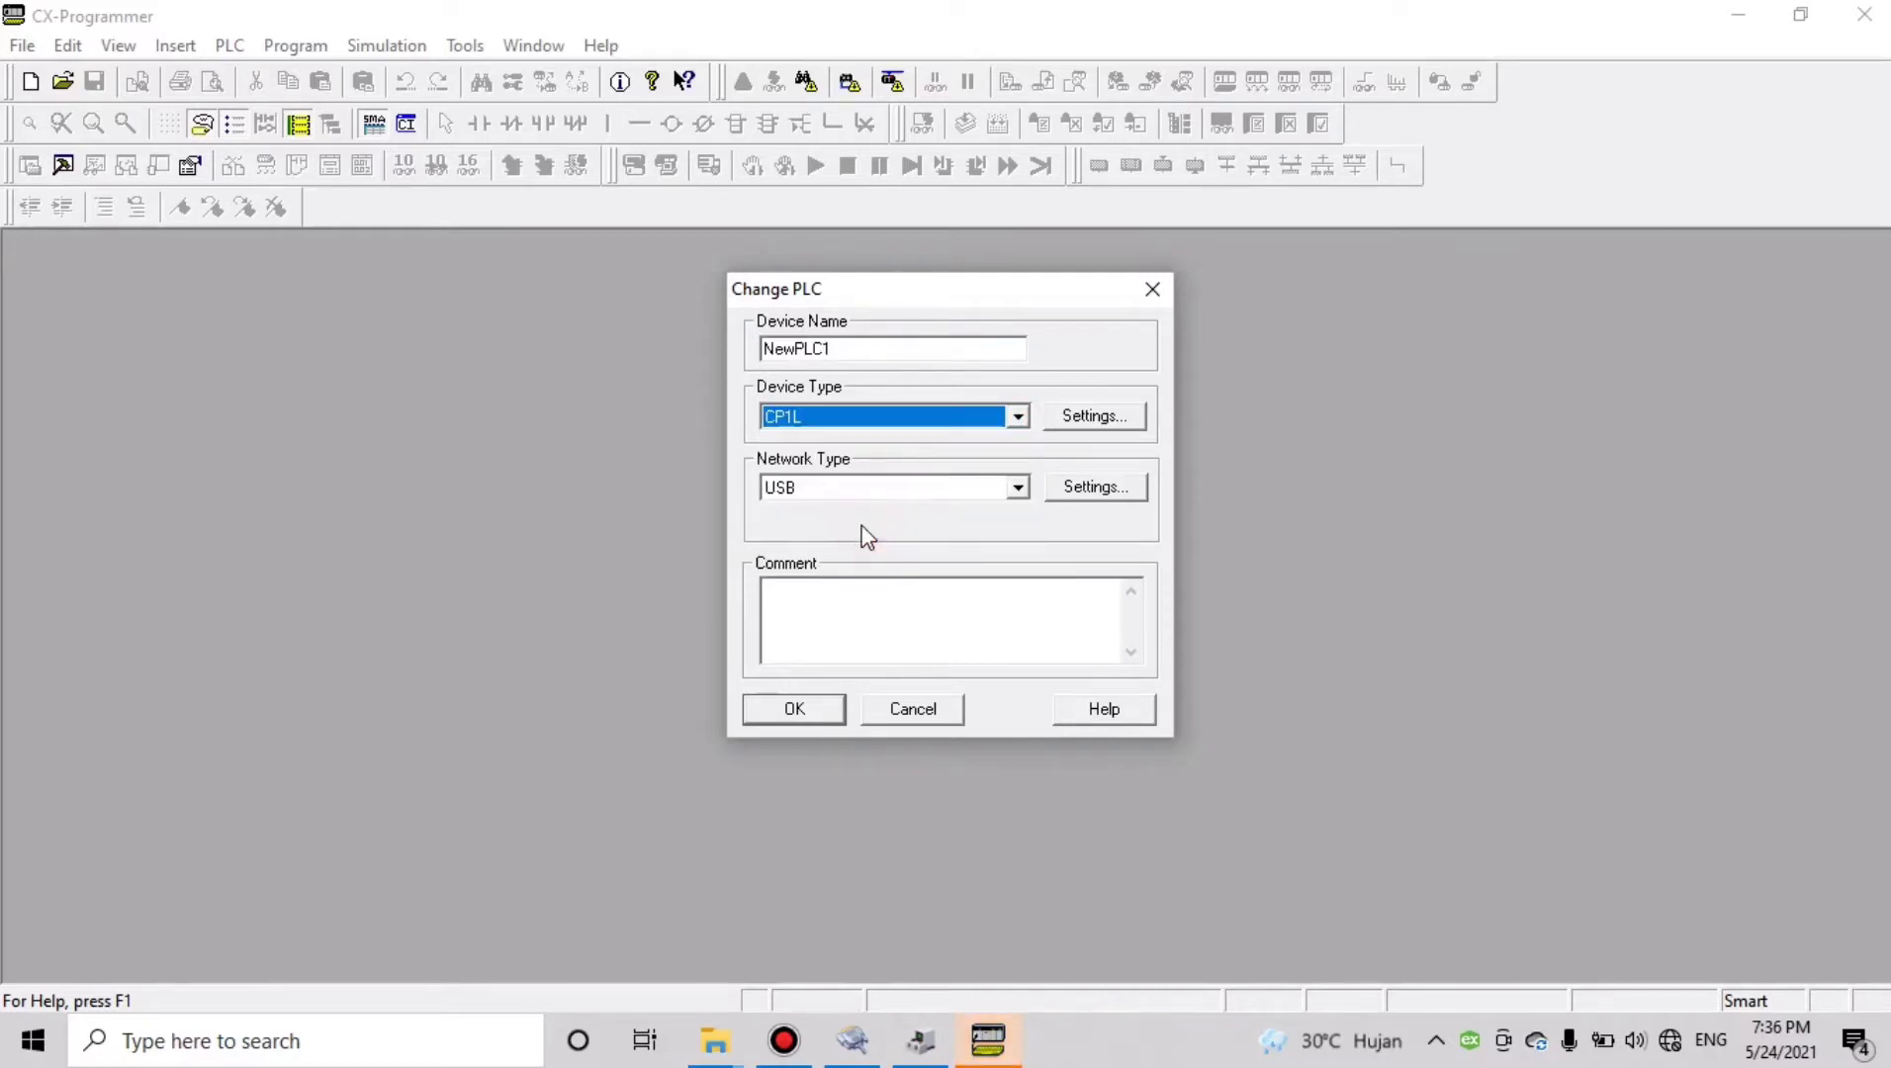
pyautogui.click(1115, 419)
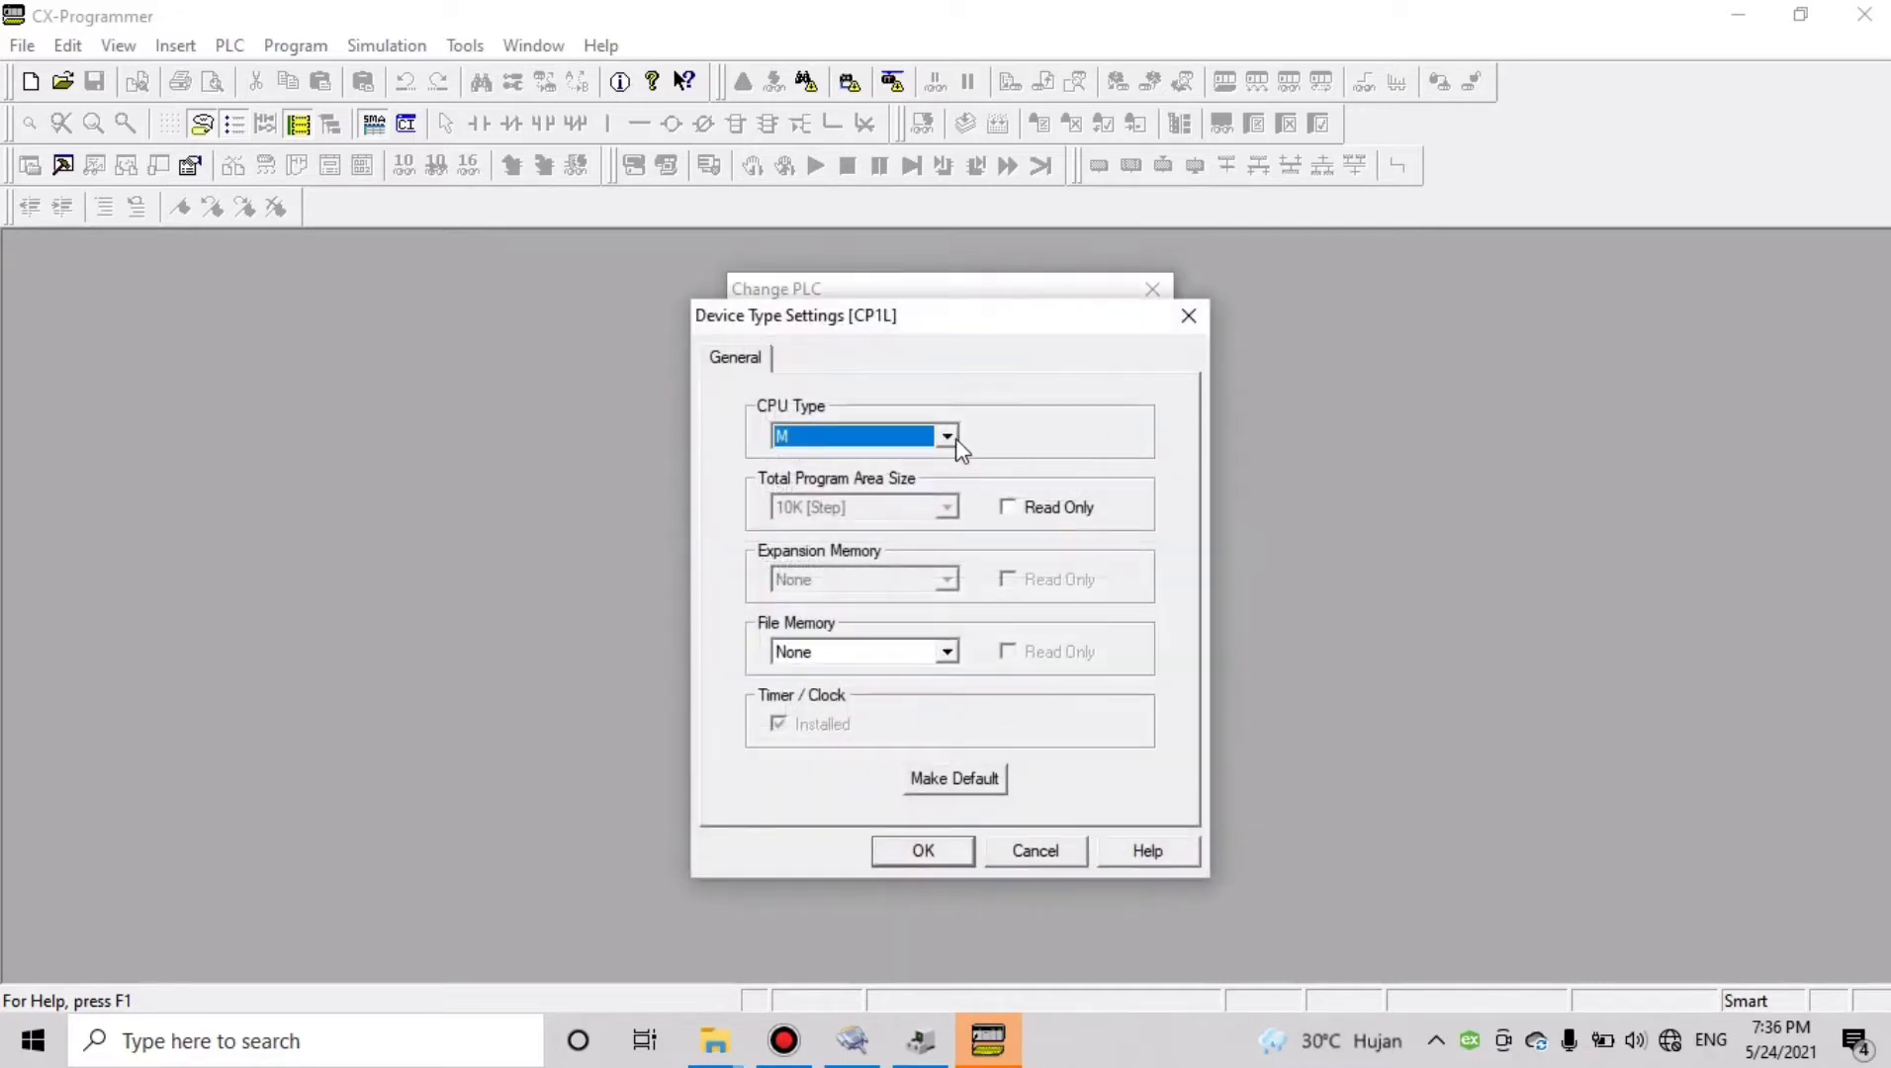
pyautogui.click(954, 437)
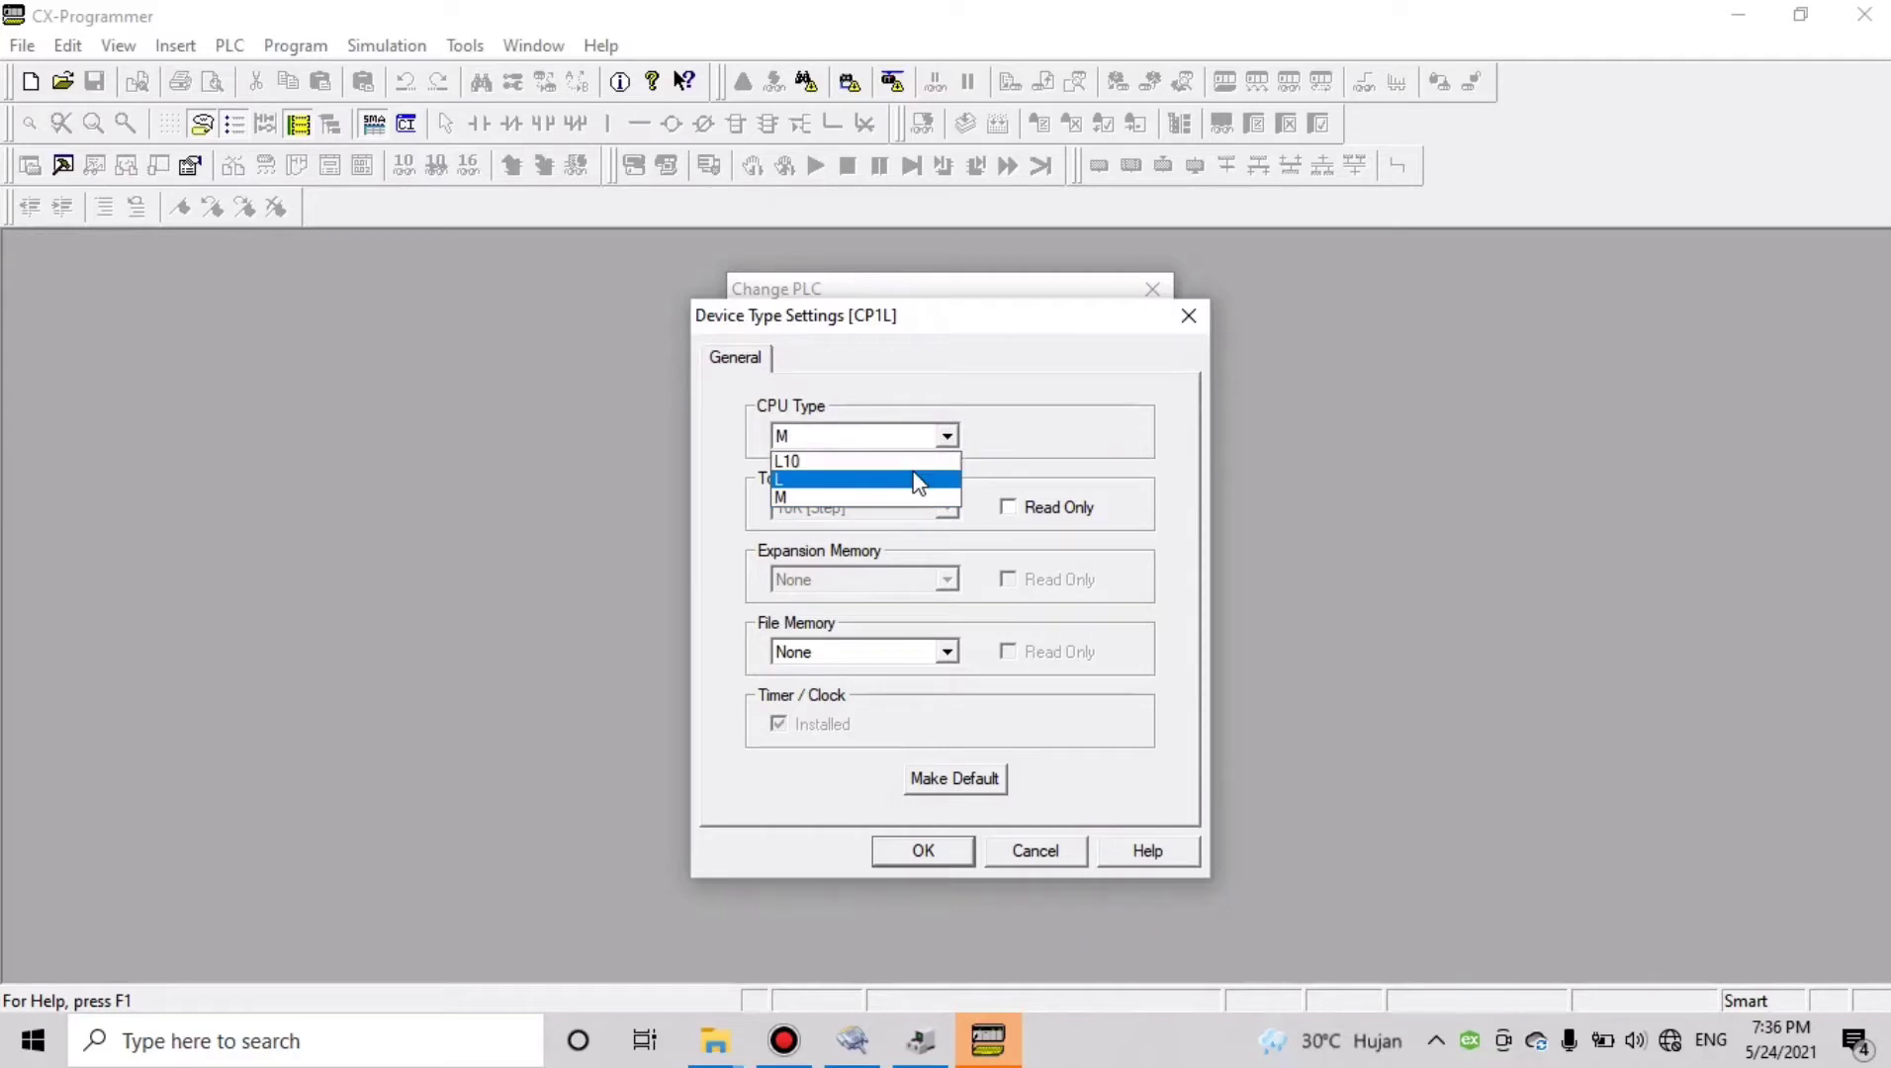
pyautogui.click(915, 472)
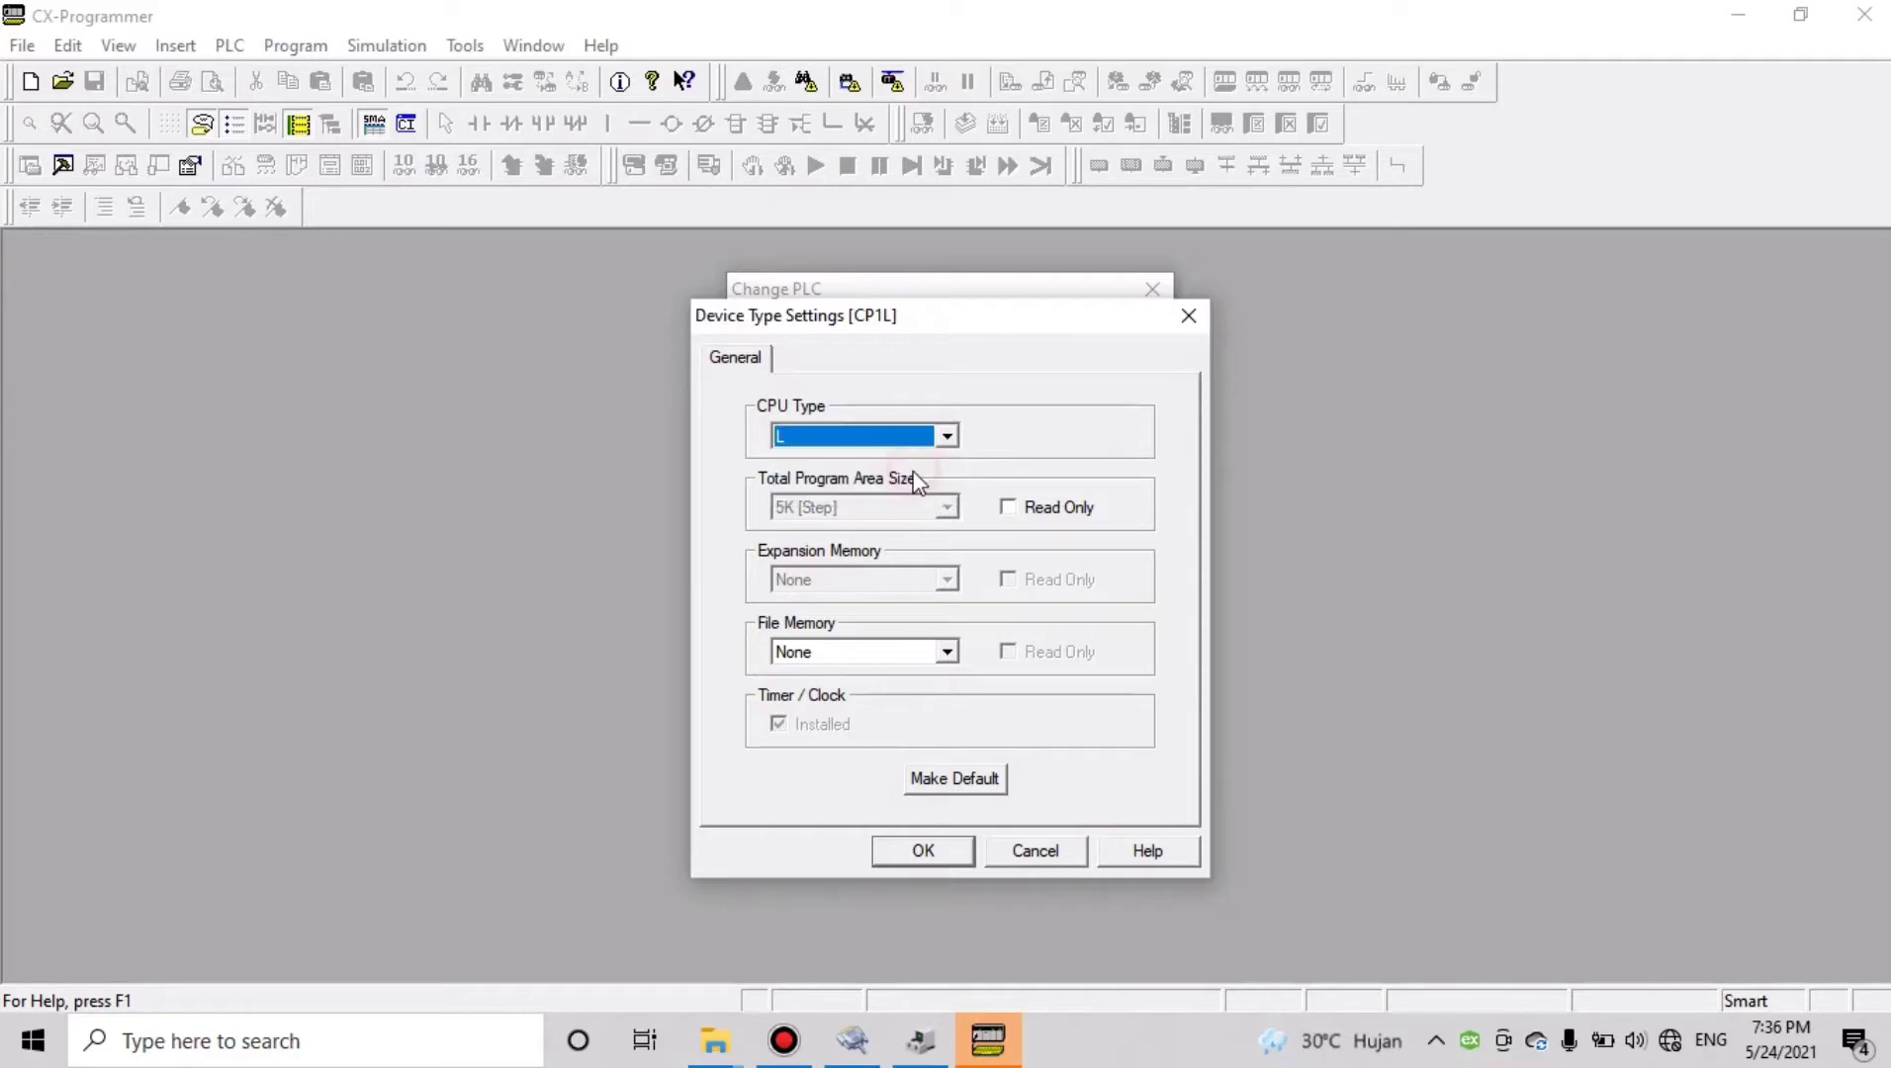
pyautogui.click(956, 843)
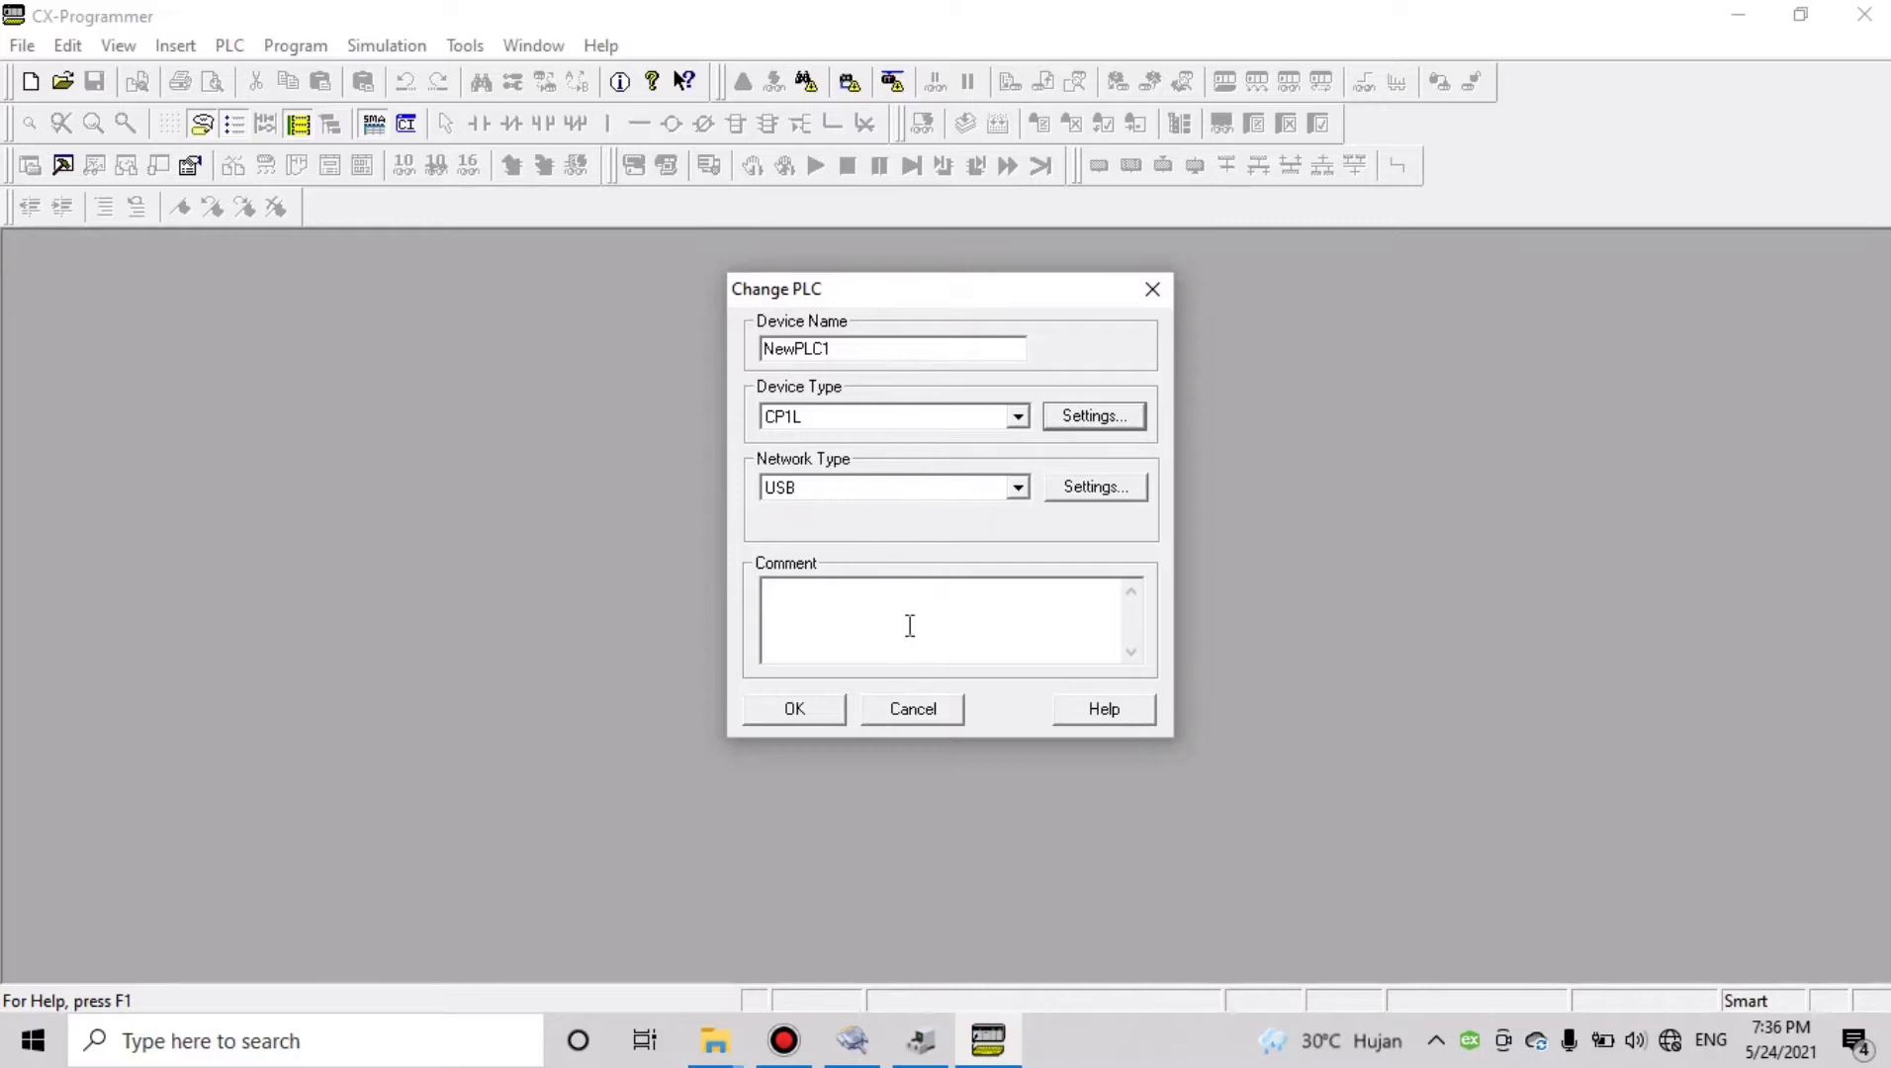
pyautogui.click(797, 708)
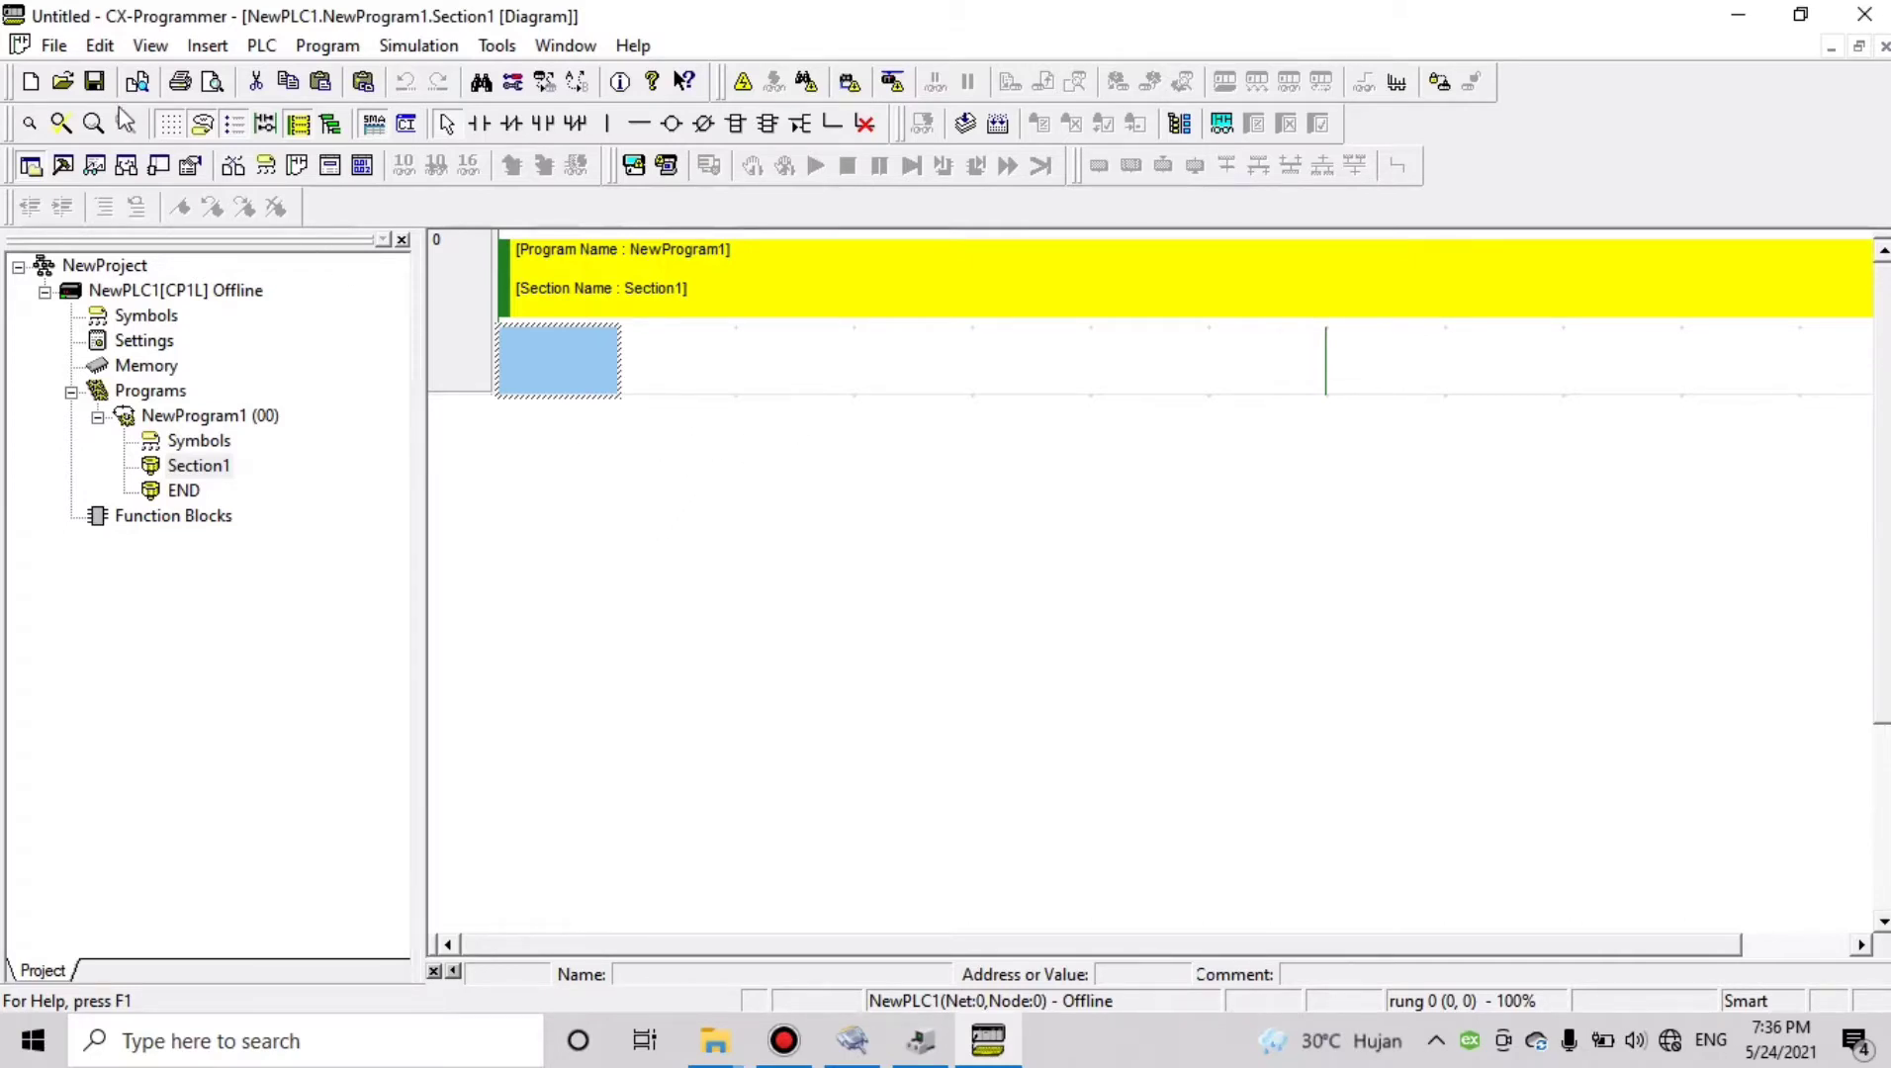
# Open the existing project file PROGRAM from the cx programer folder
pyautogui.click(65, 84)
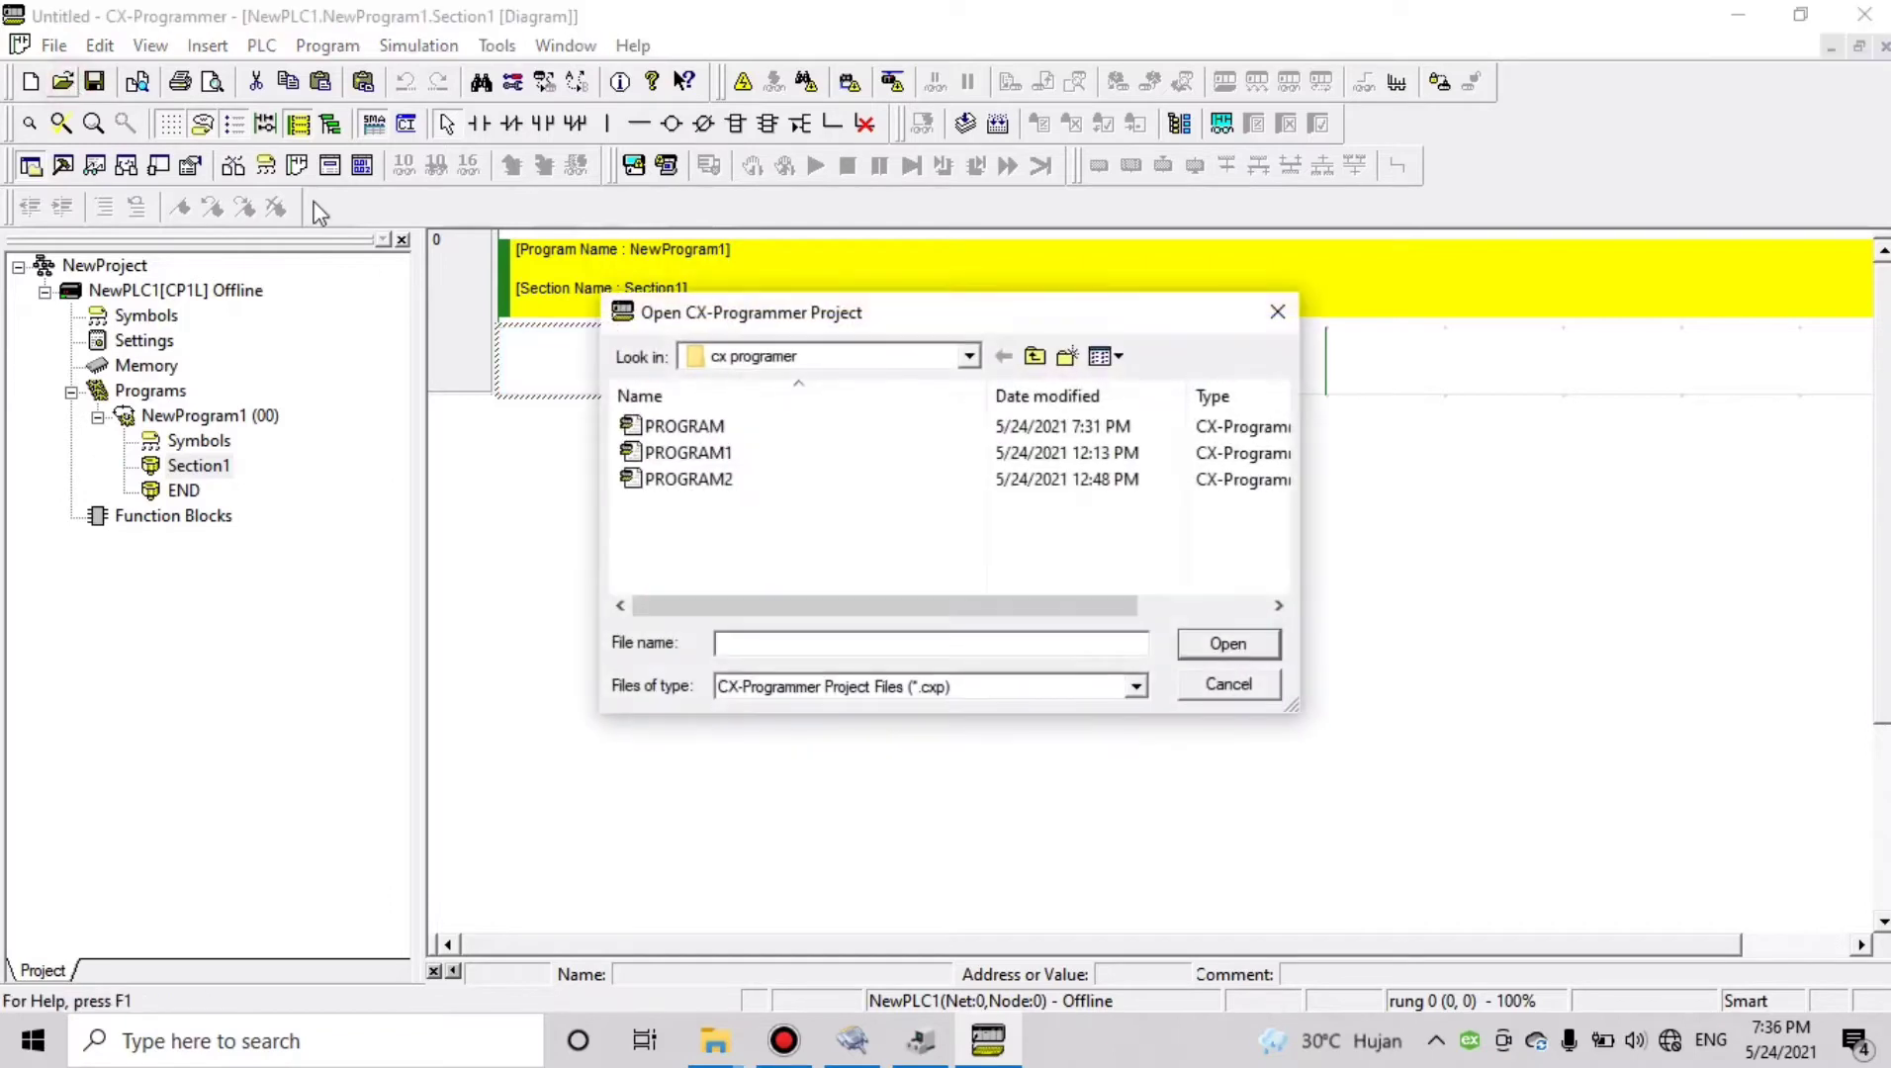
pyautogui.click(855, 435)
pyautogui.click(1204, 657)
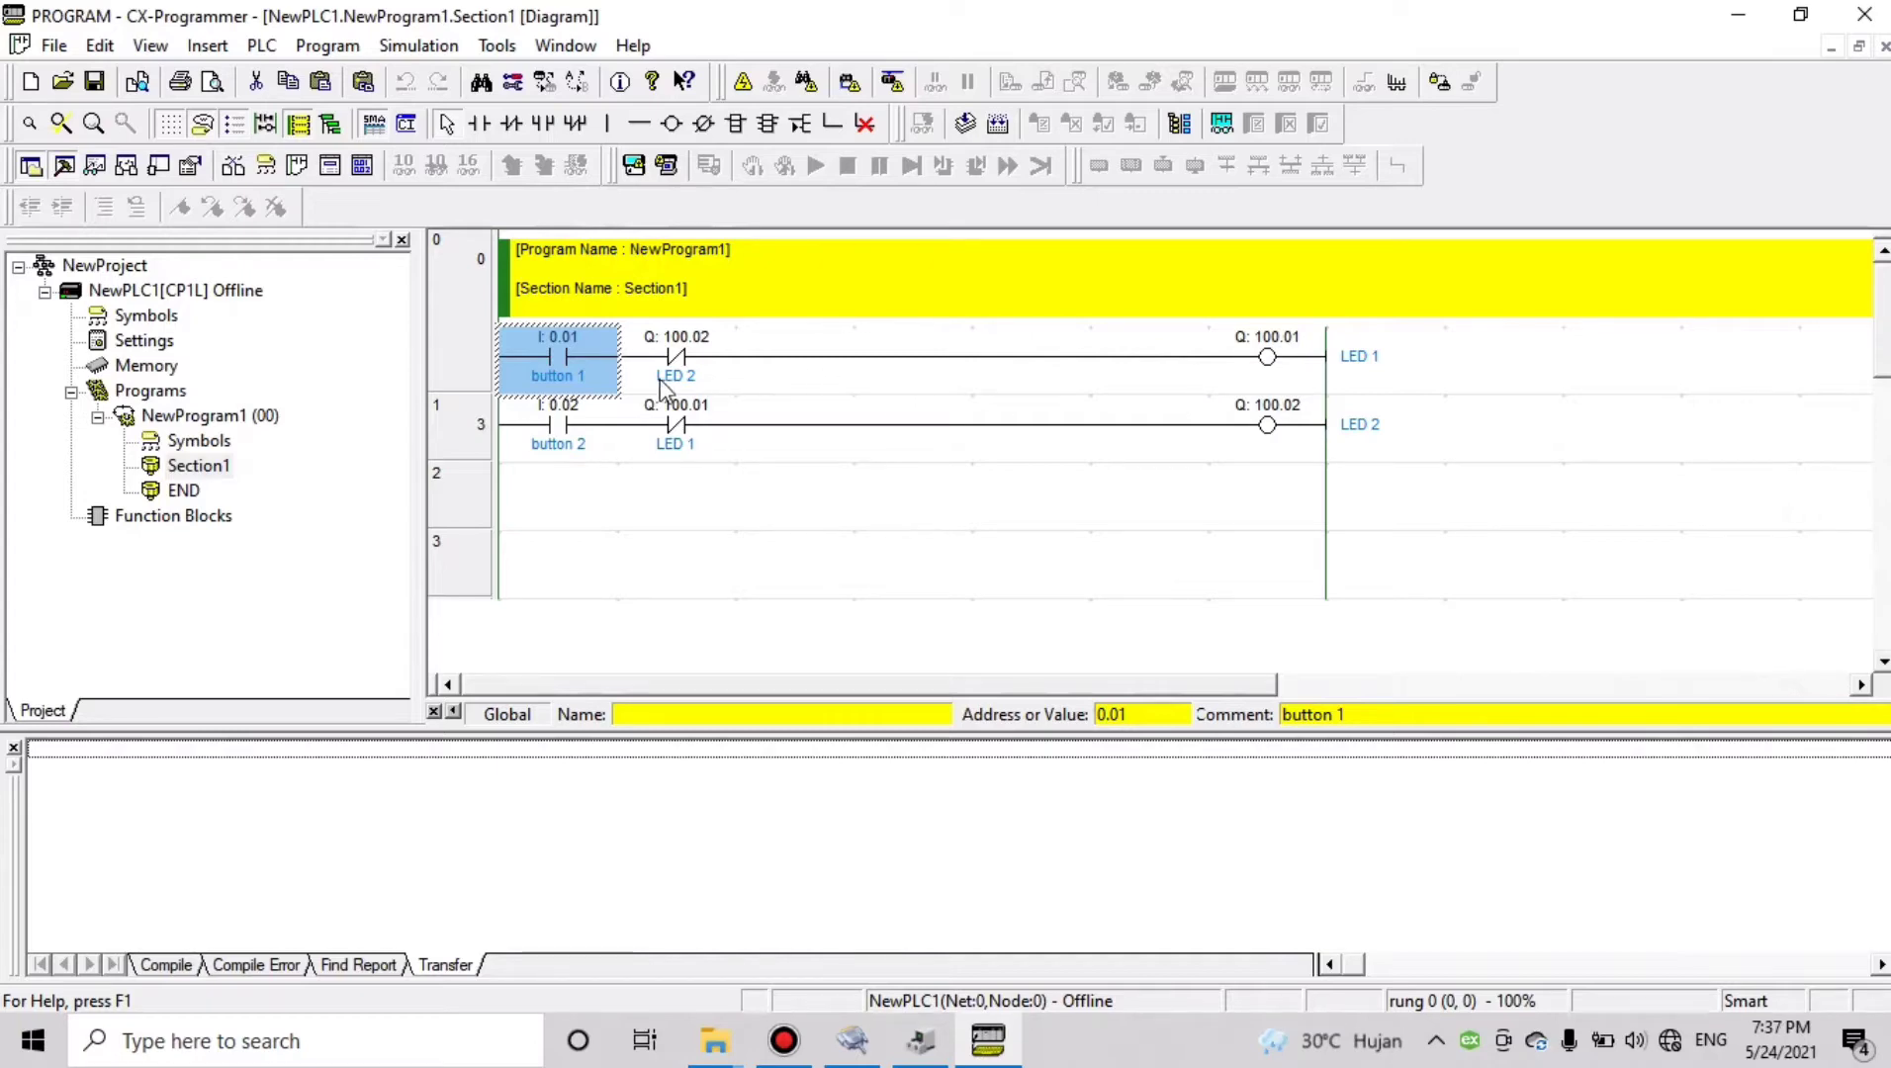
# Review Serial Port 1 in the PLC settings, trying the Standard communication option and returning to Custom, and close the settings
pyautogui.doubleClick(130, 343)
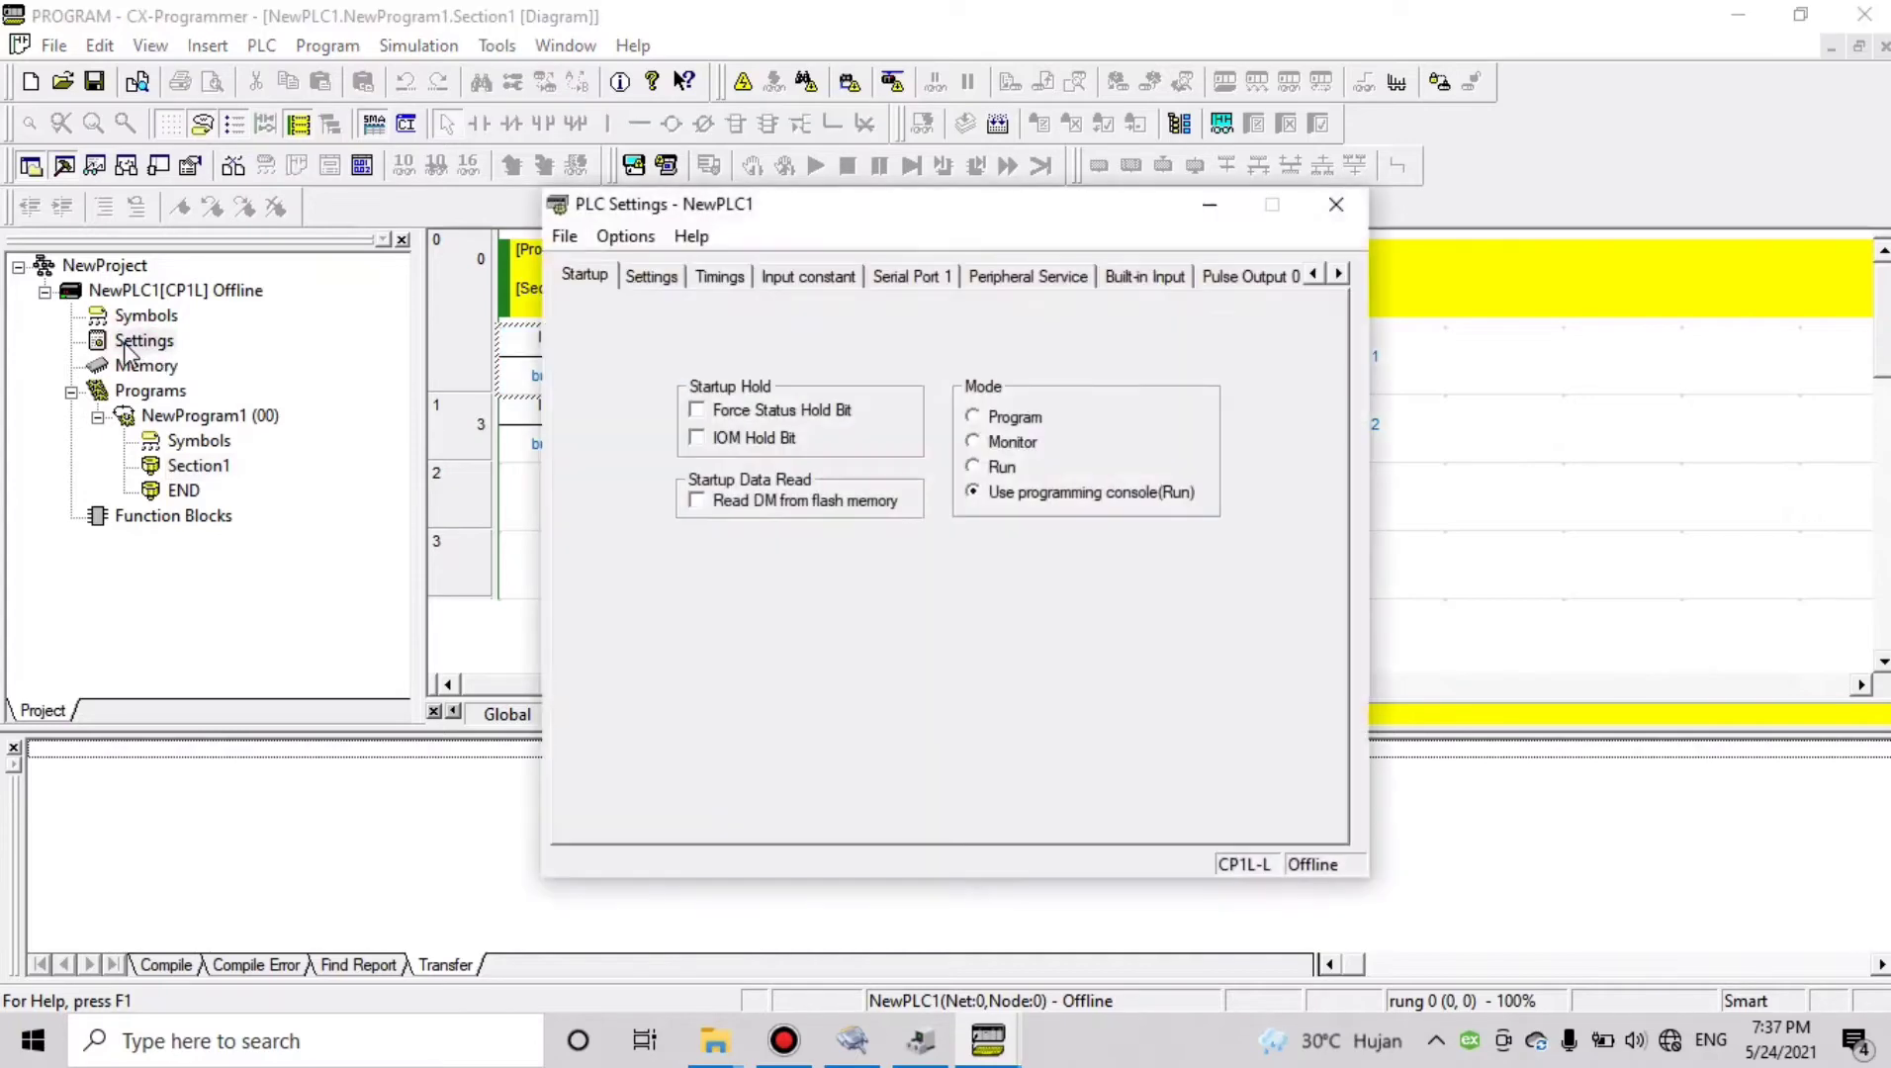
pyautogui.click(907, 274)
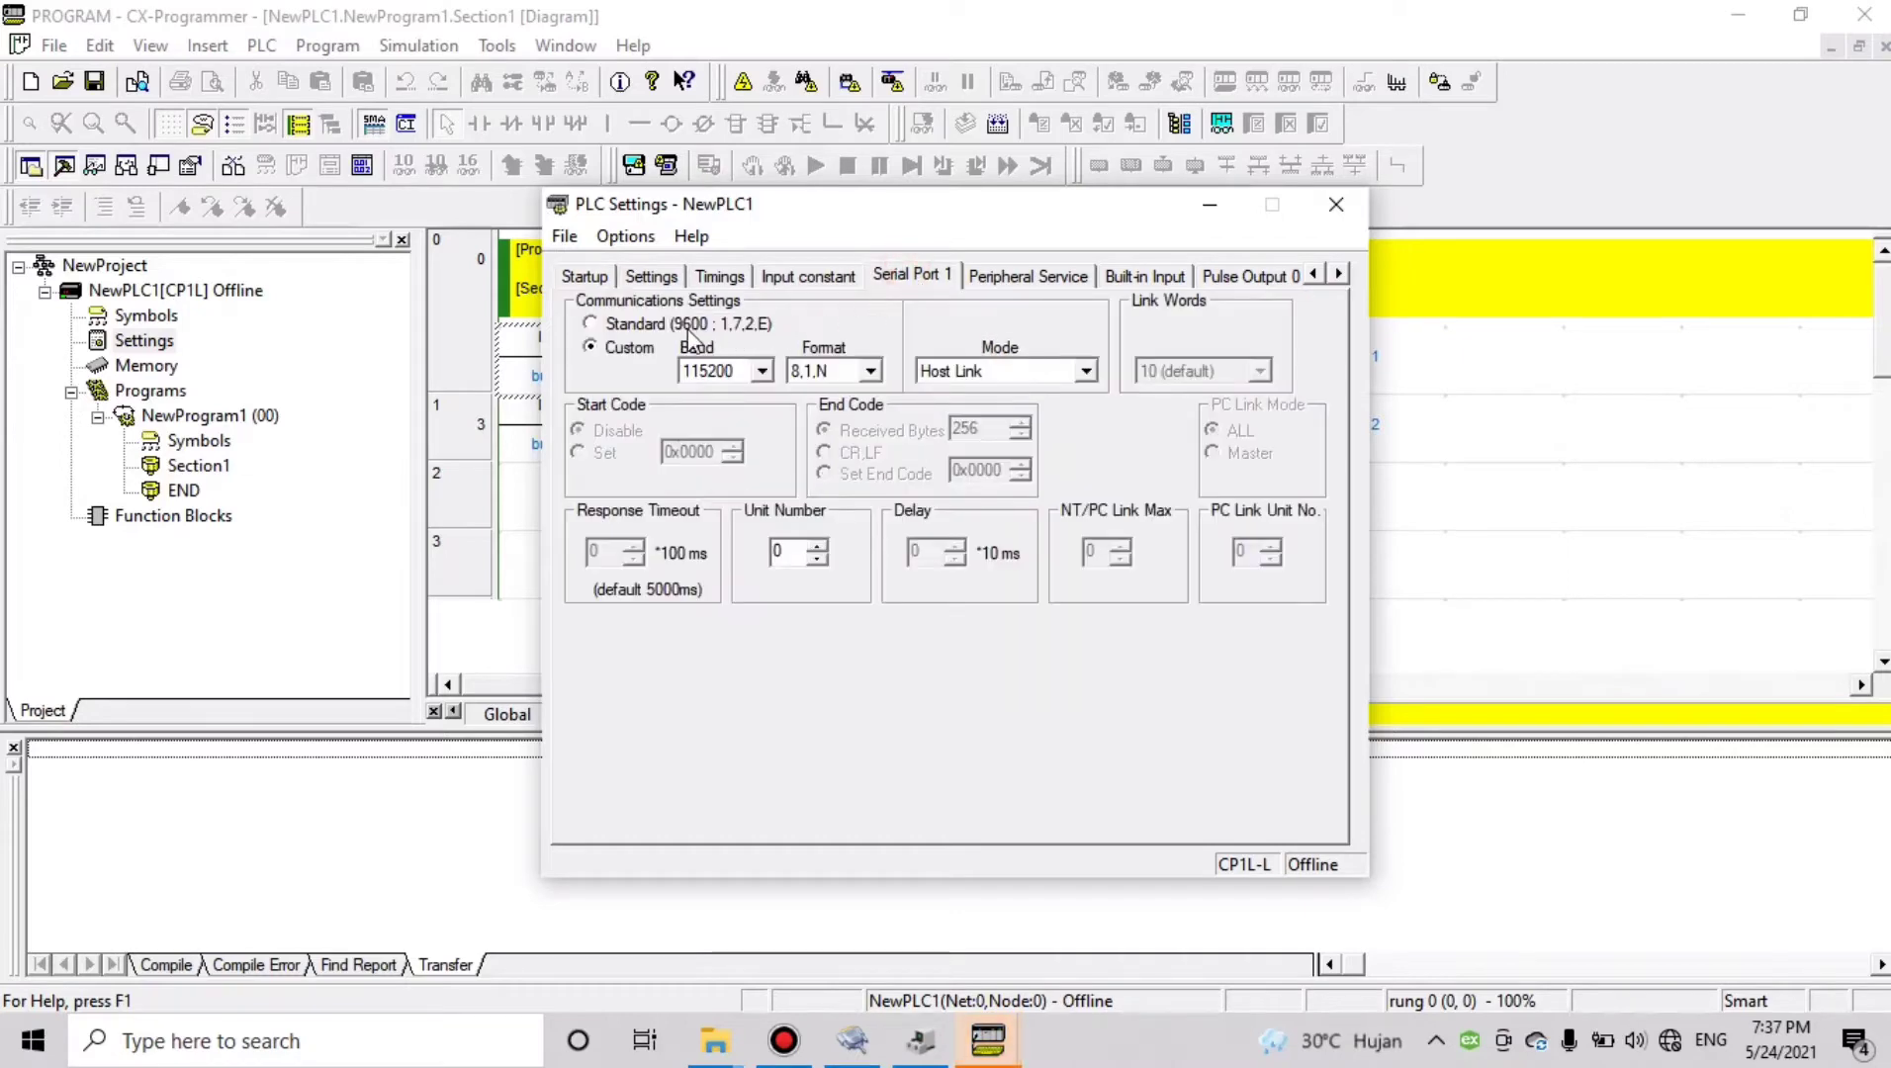
pyautogui.click(657, 328)
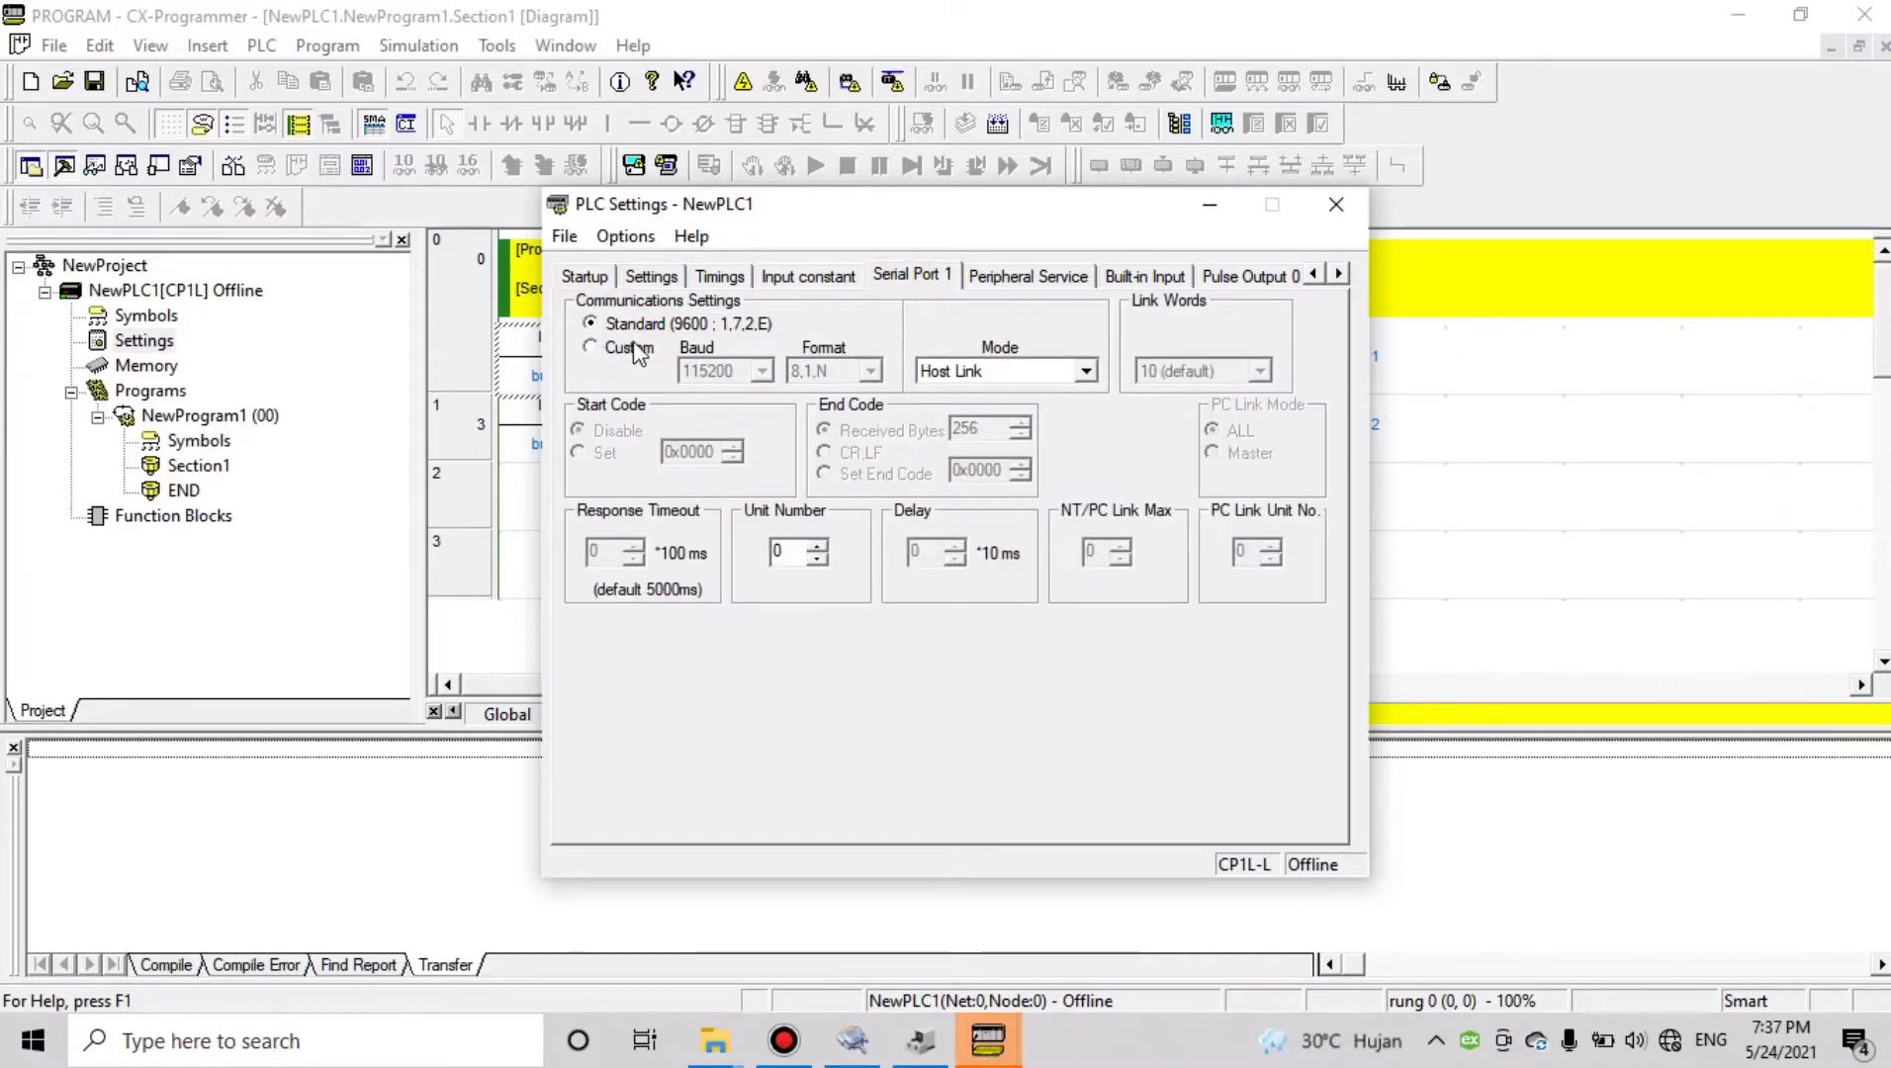
pyautogui.click(627, 350)
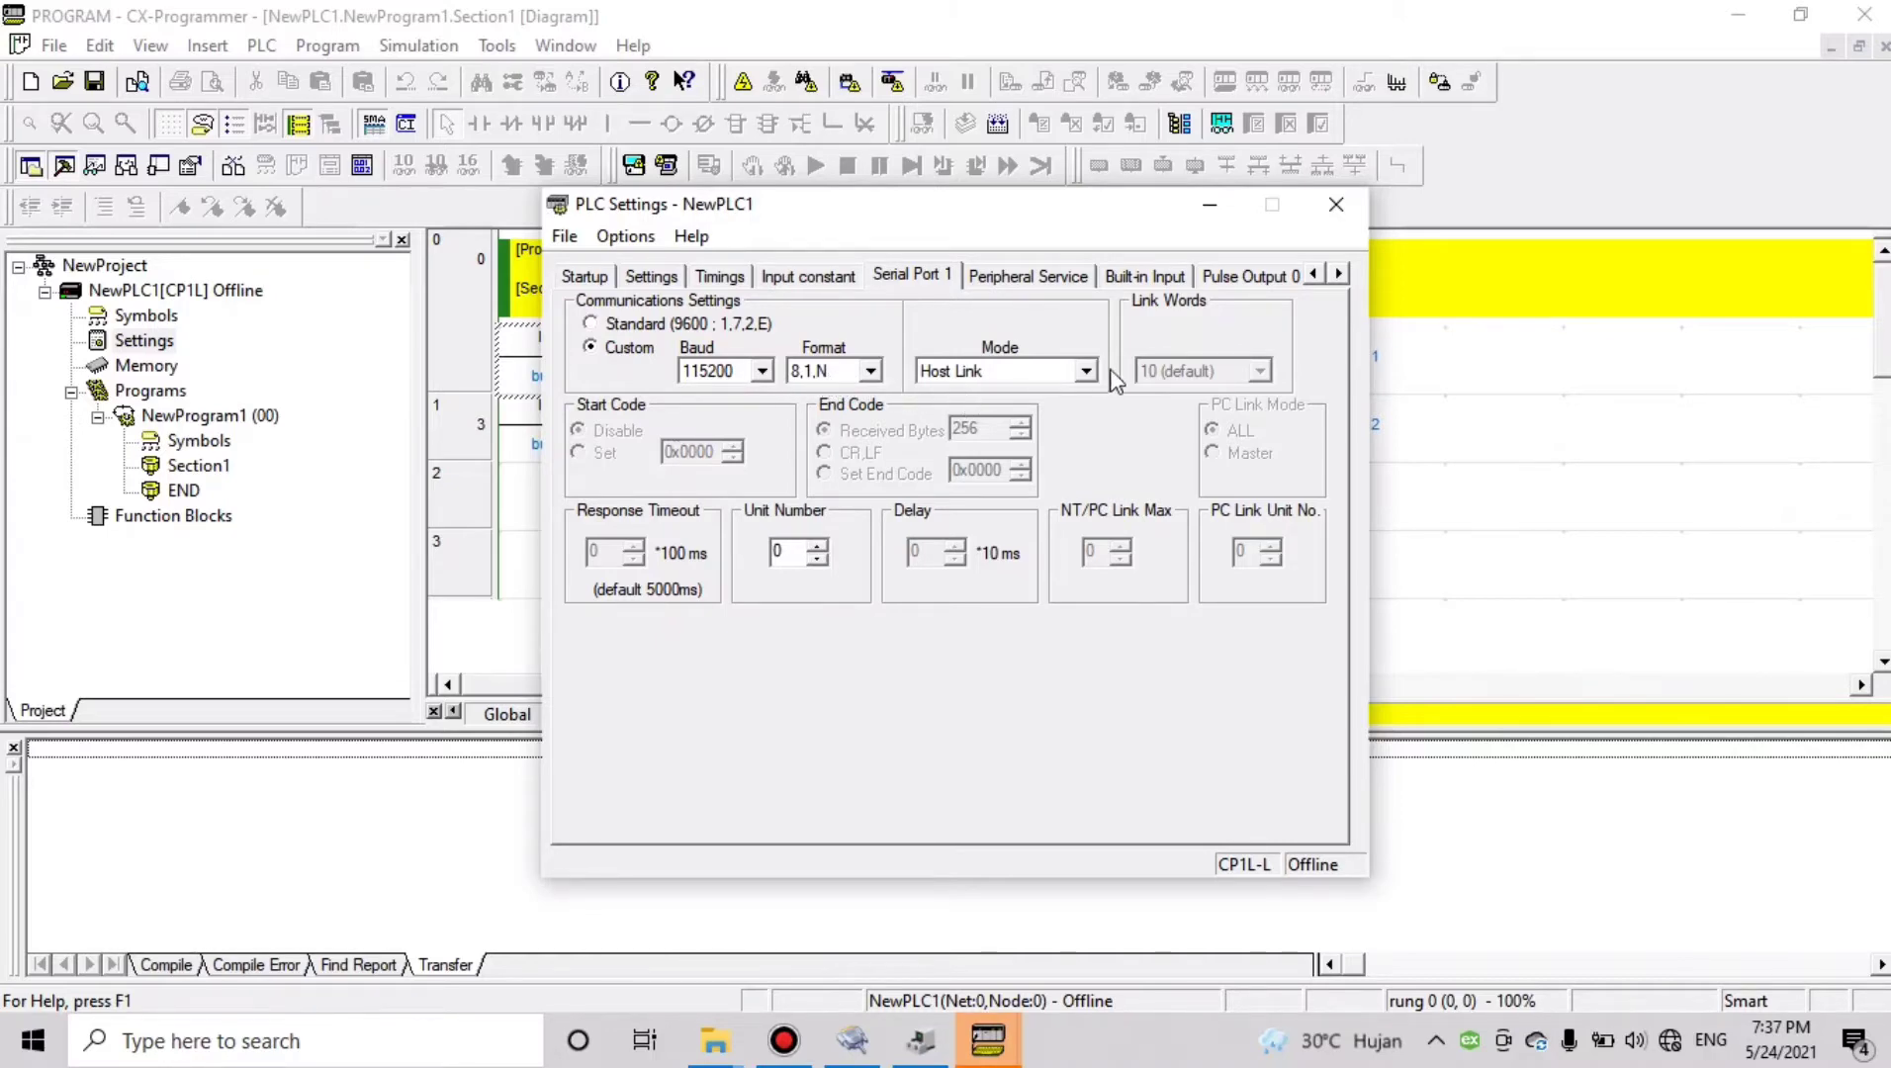
pyautogui.click(1343, 213)
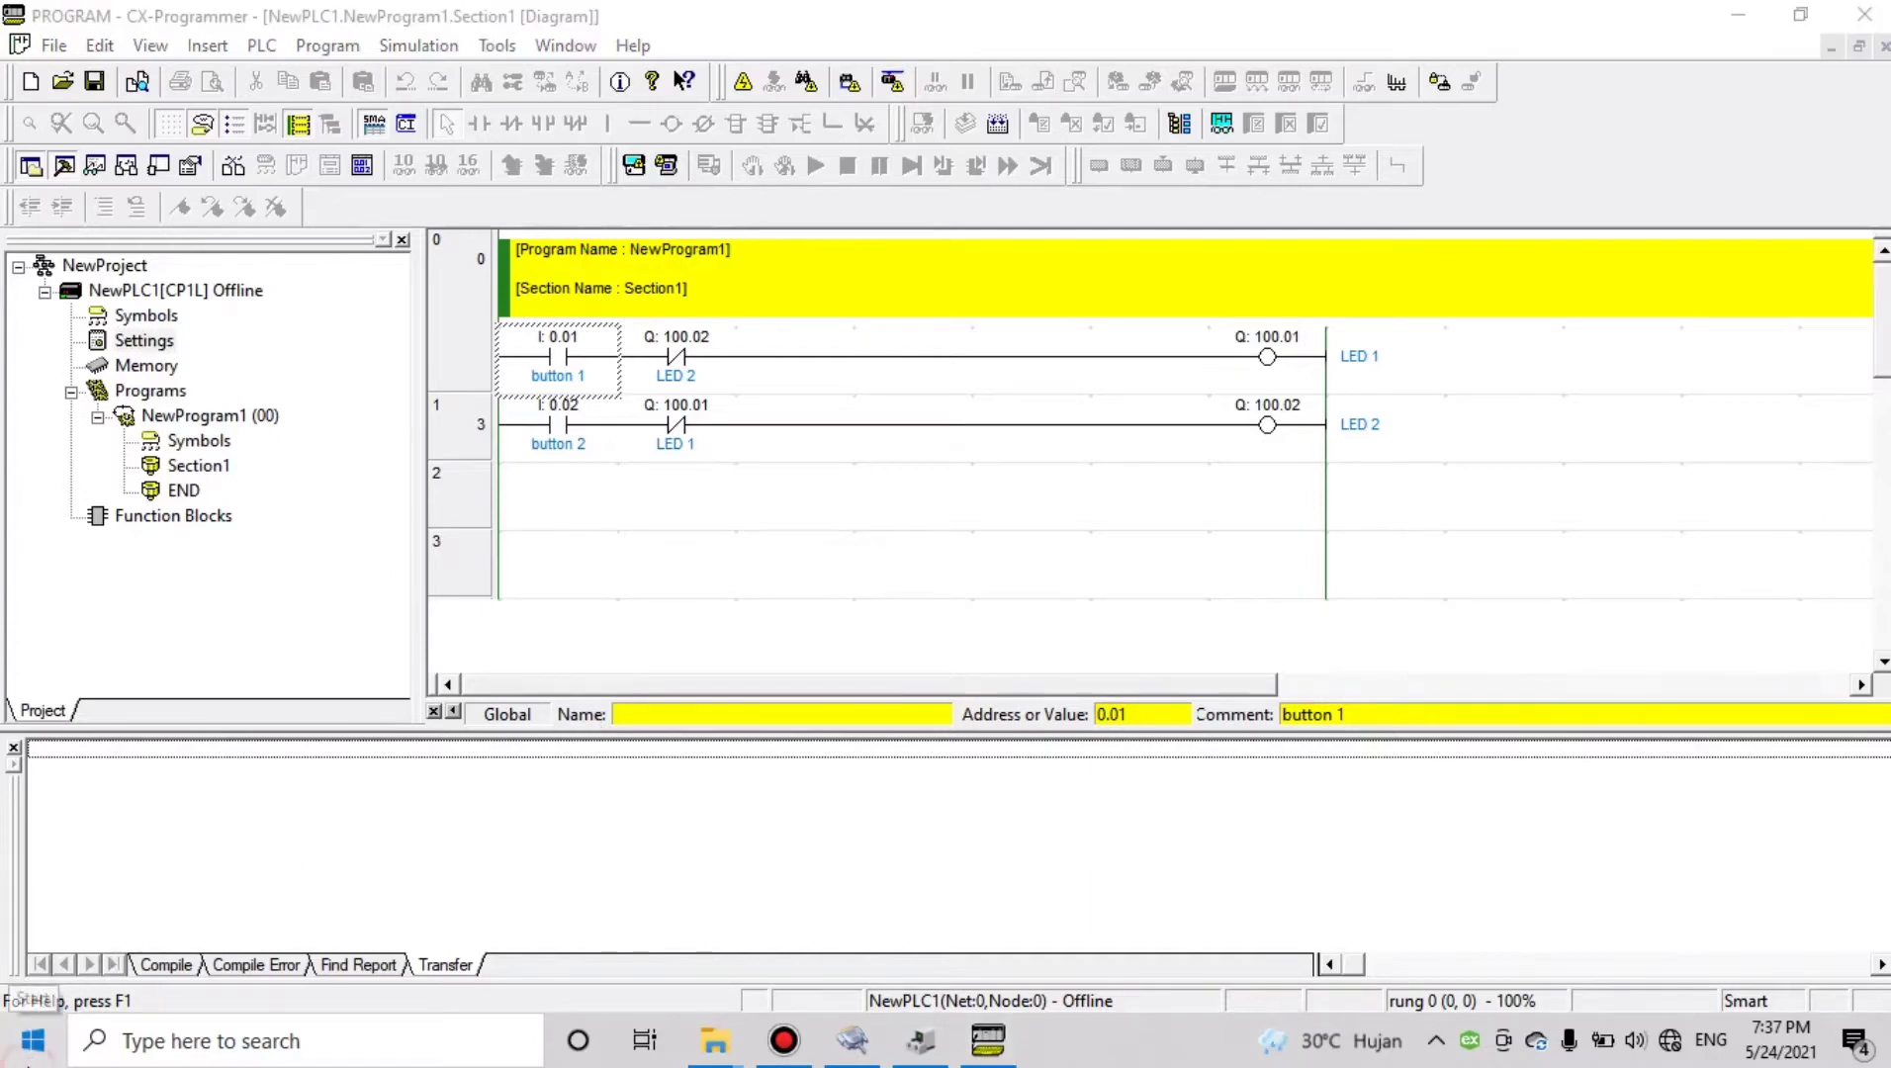
# Launch CX-Simulator from the OMRON CX-One program folder
pyautogui.click(31, 1034)
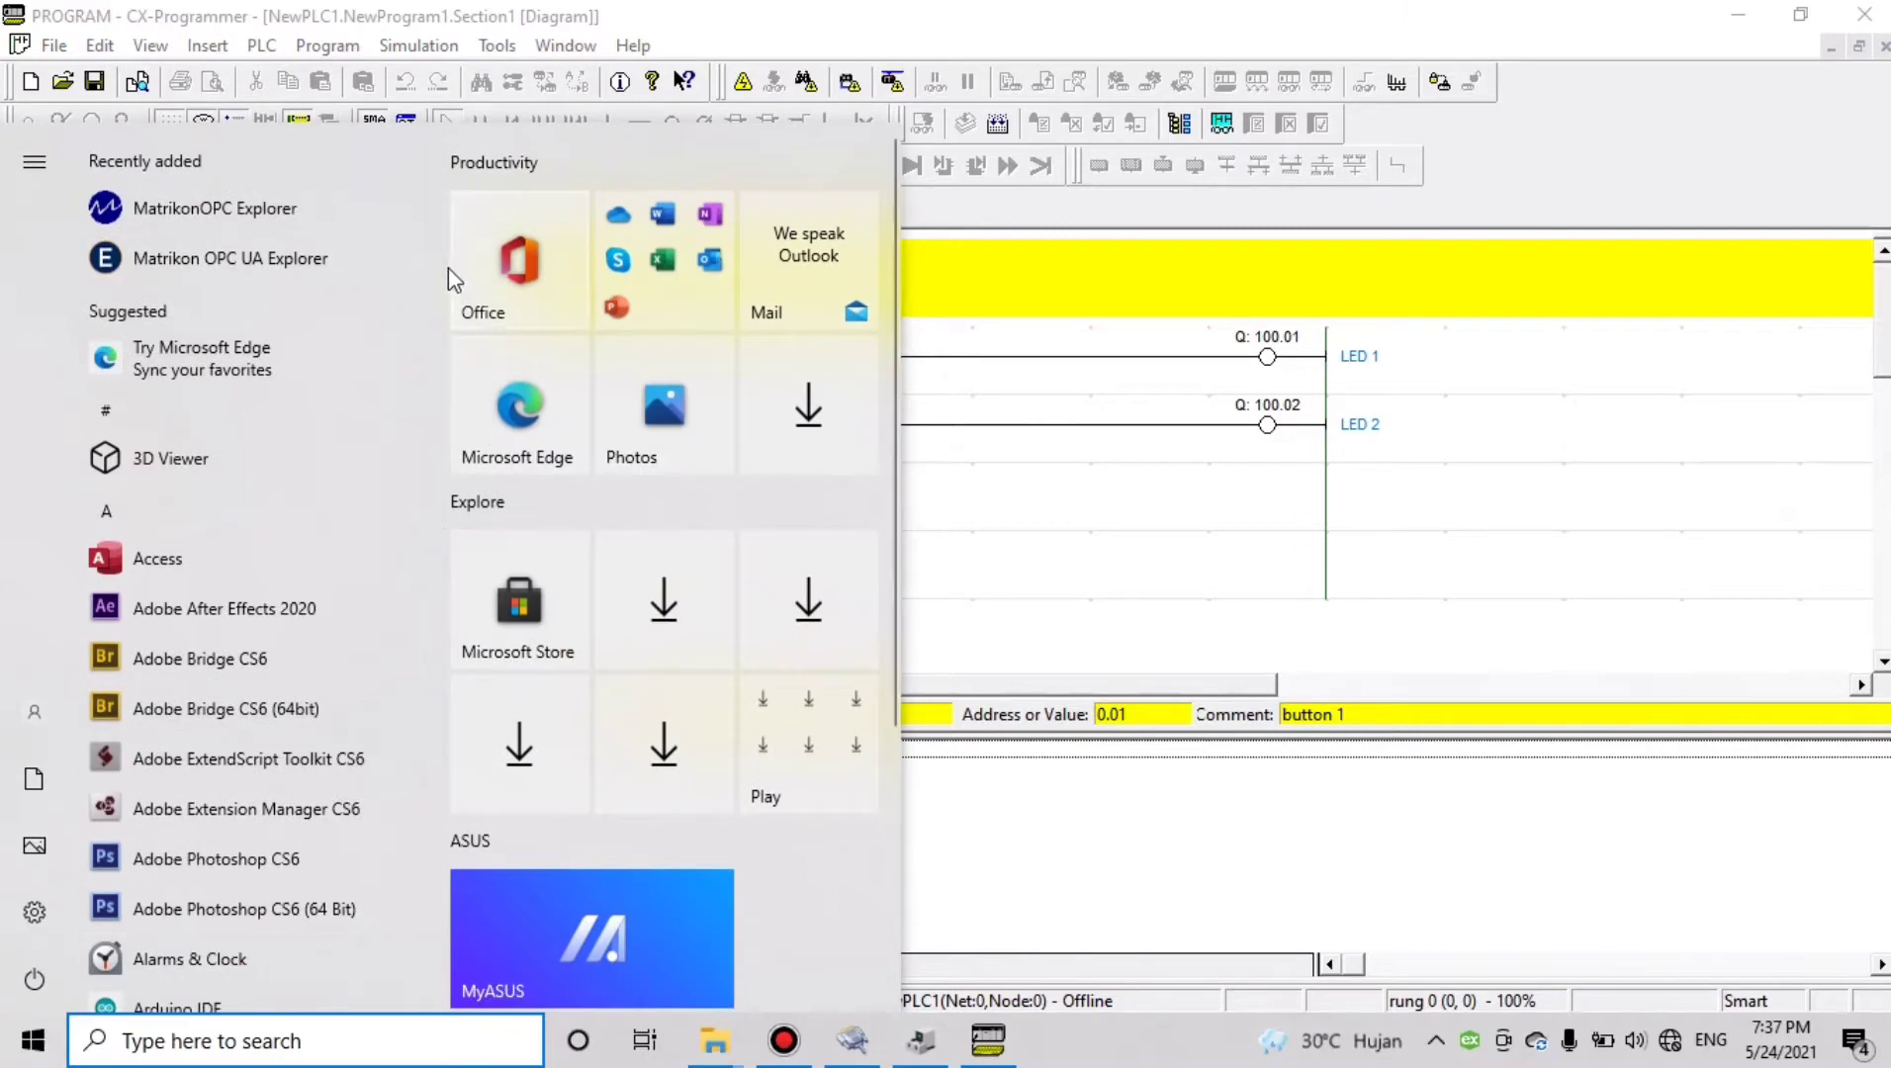
pyautogui.moveTo(444, 348); pyautogui.dragTo(448, 719)
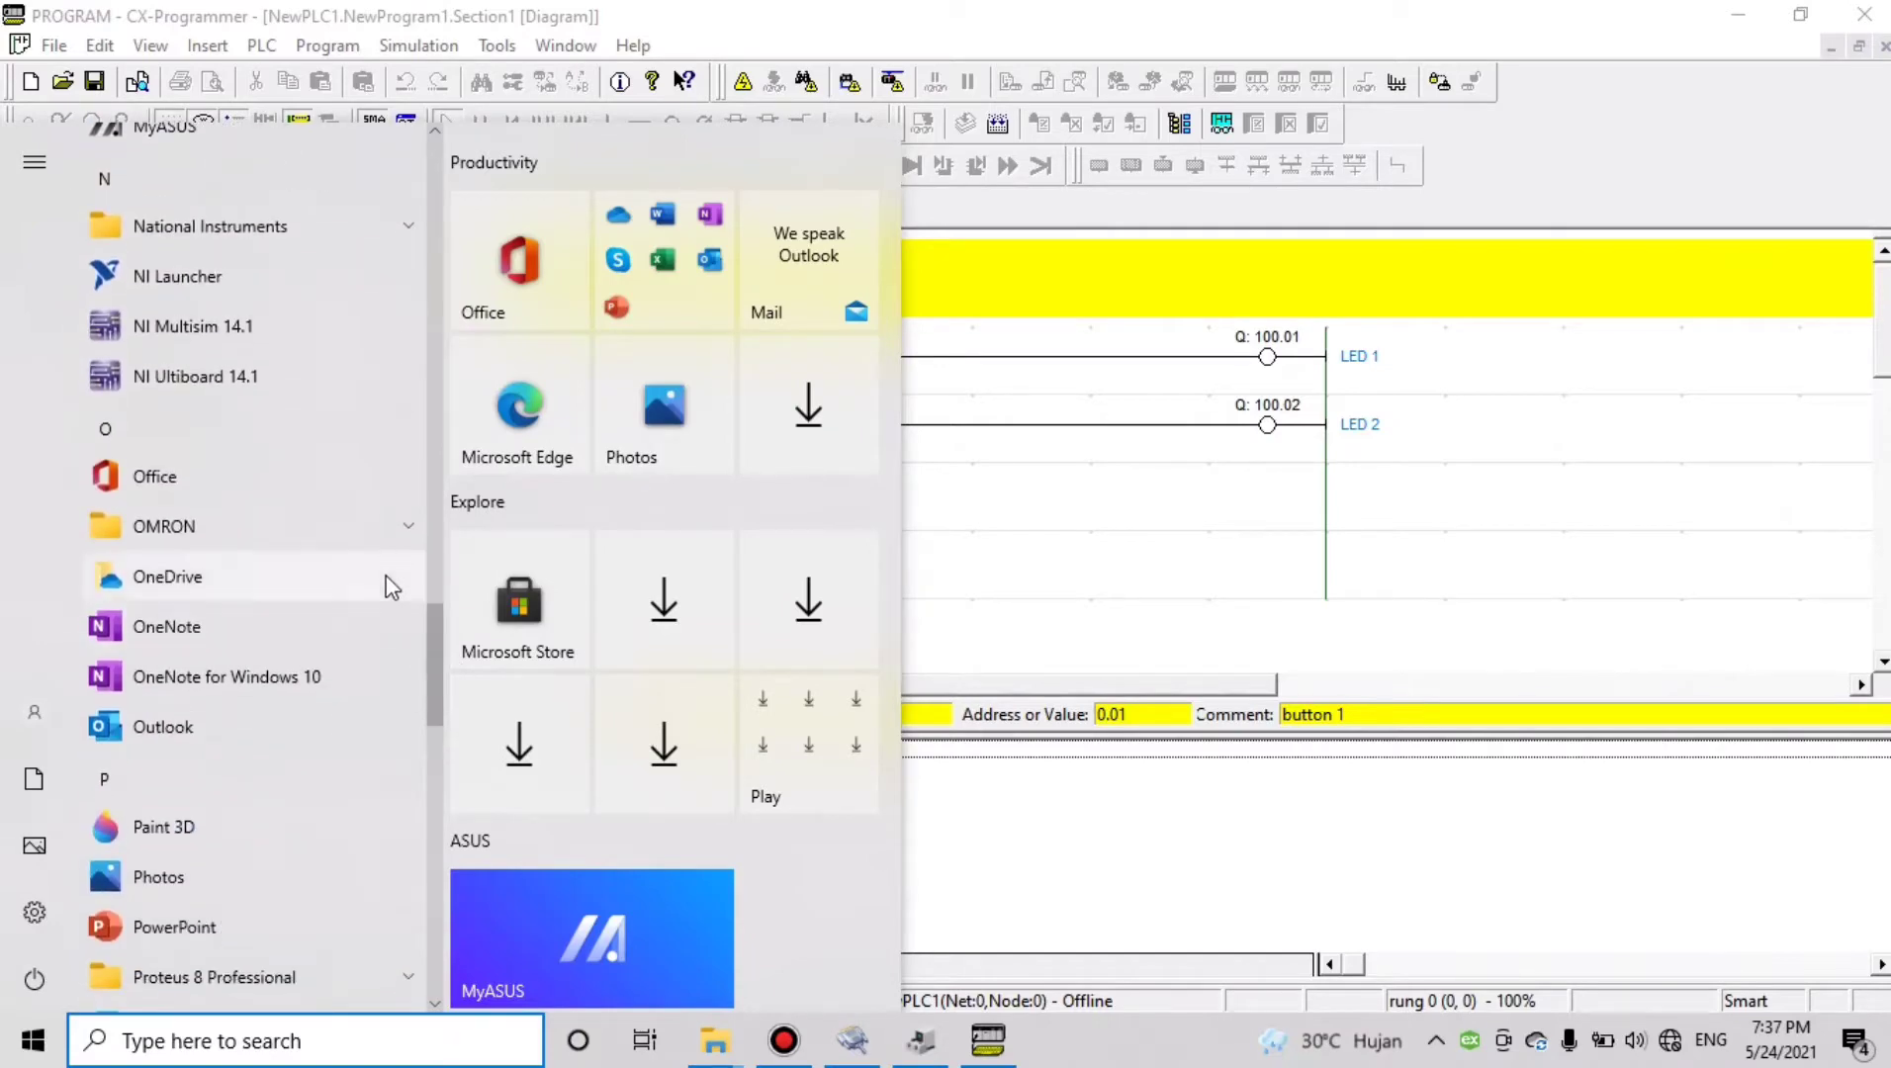
pyautogui.click(396, 534)
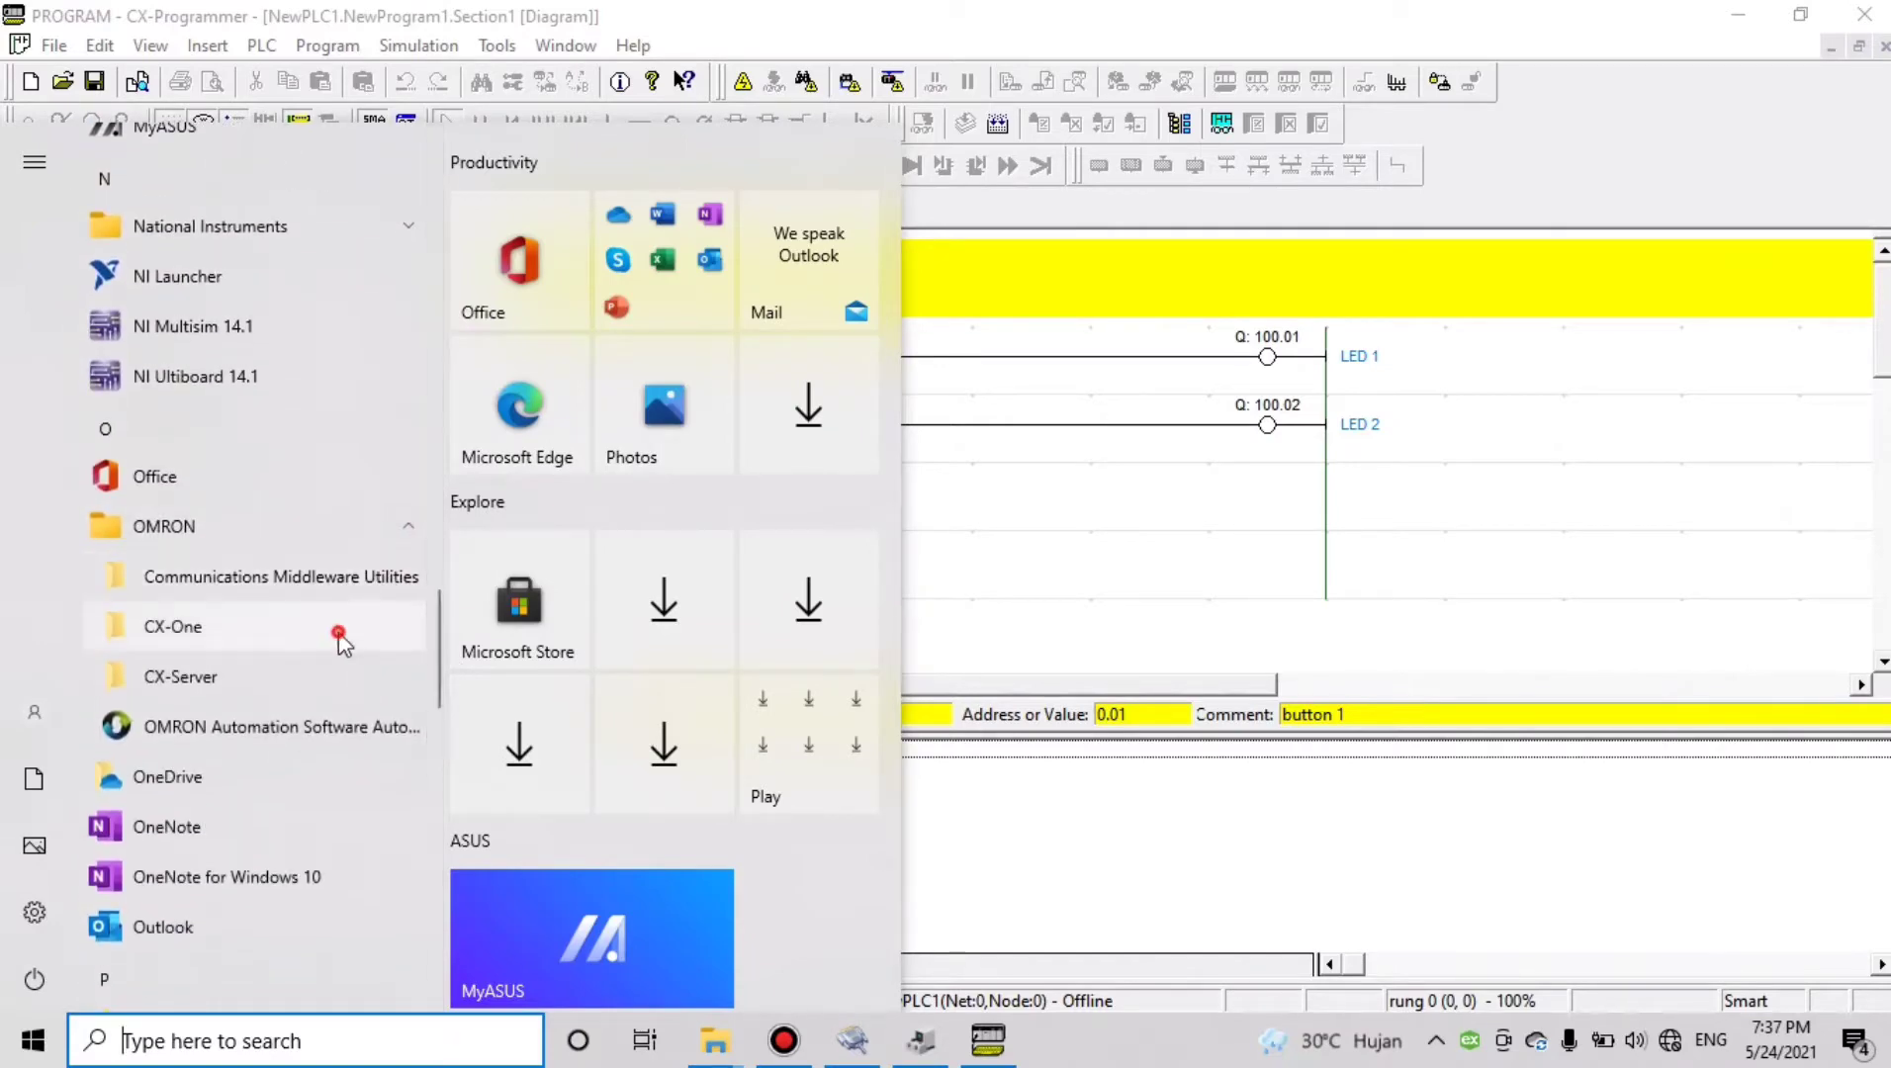
pyautogui.click(338, 629)
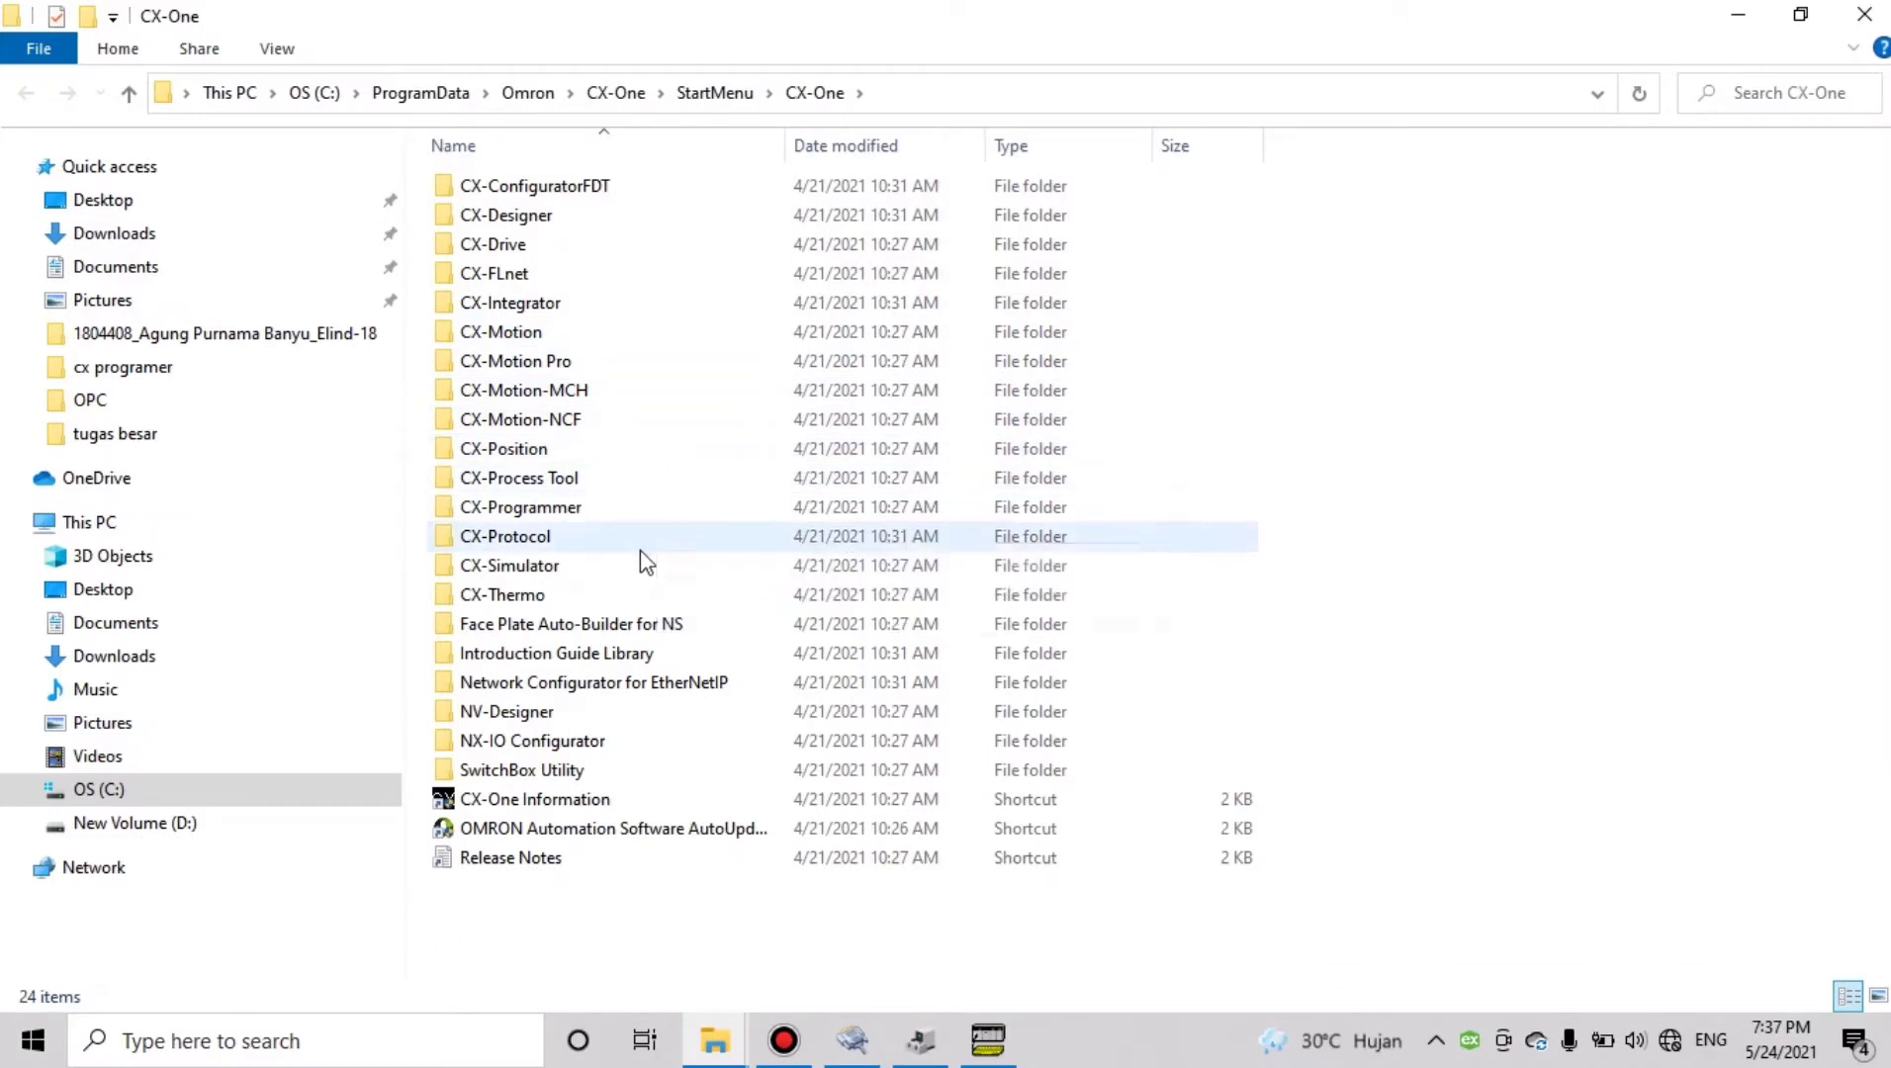
pyautogui.doubleClick(643, 575)
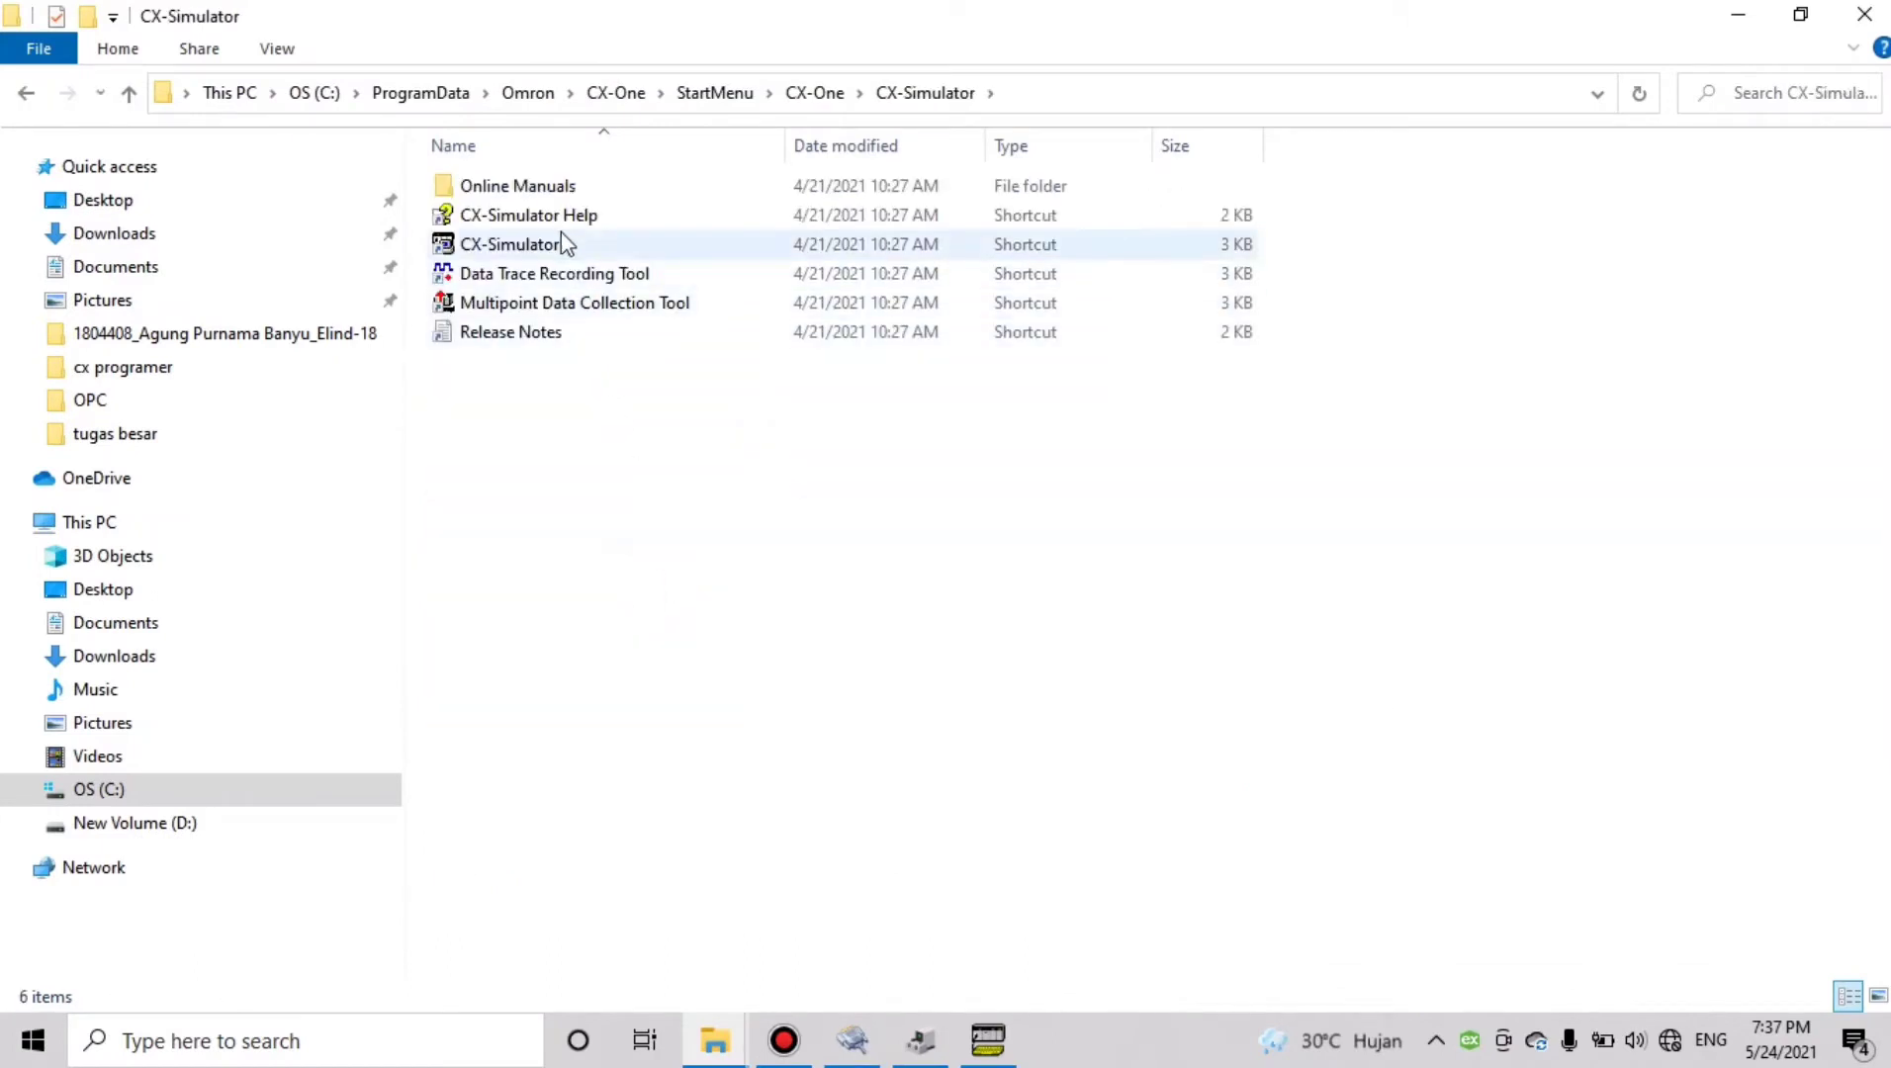
pyautogui.doubleClick(631, 245)
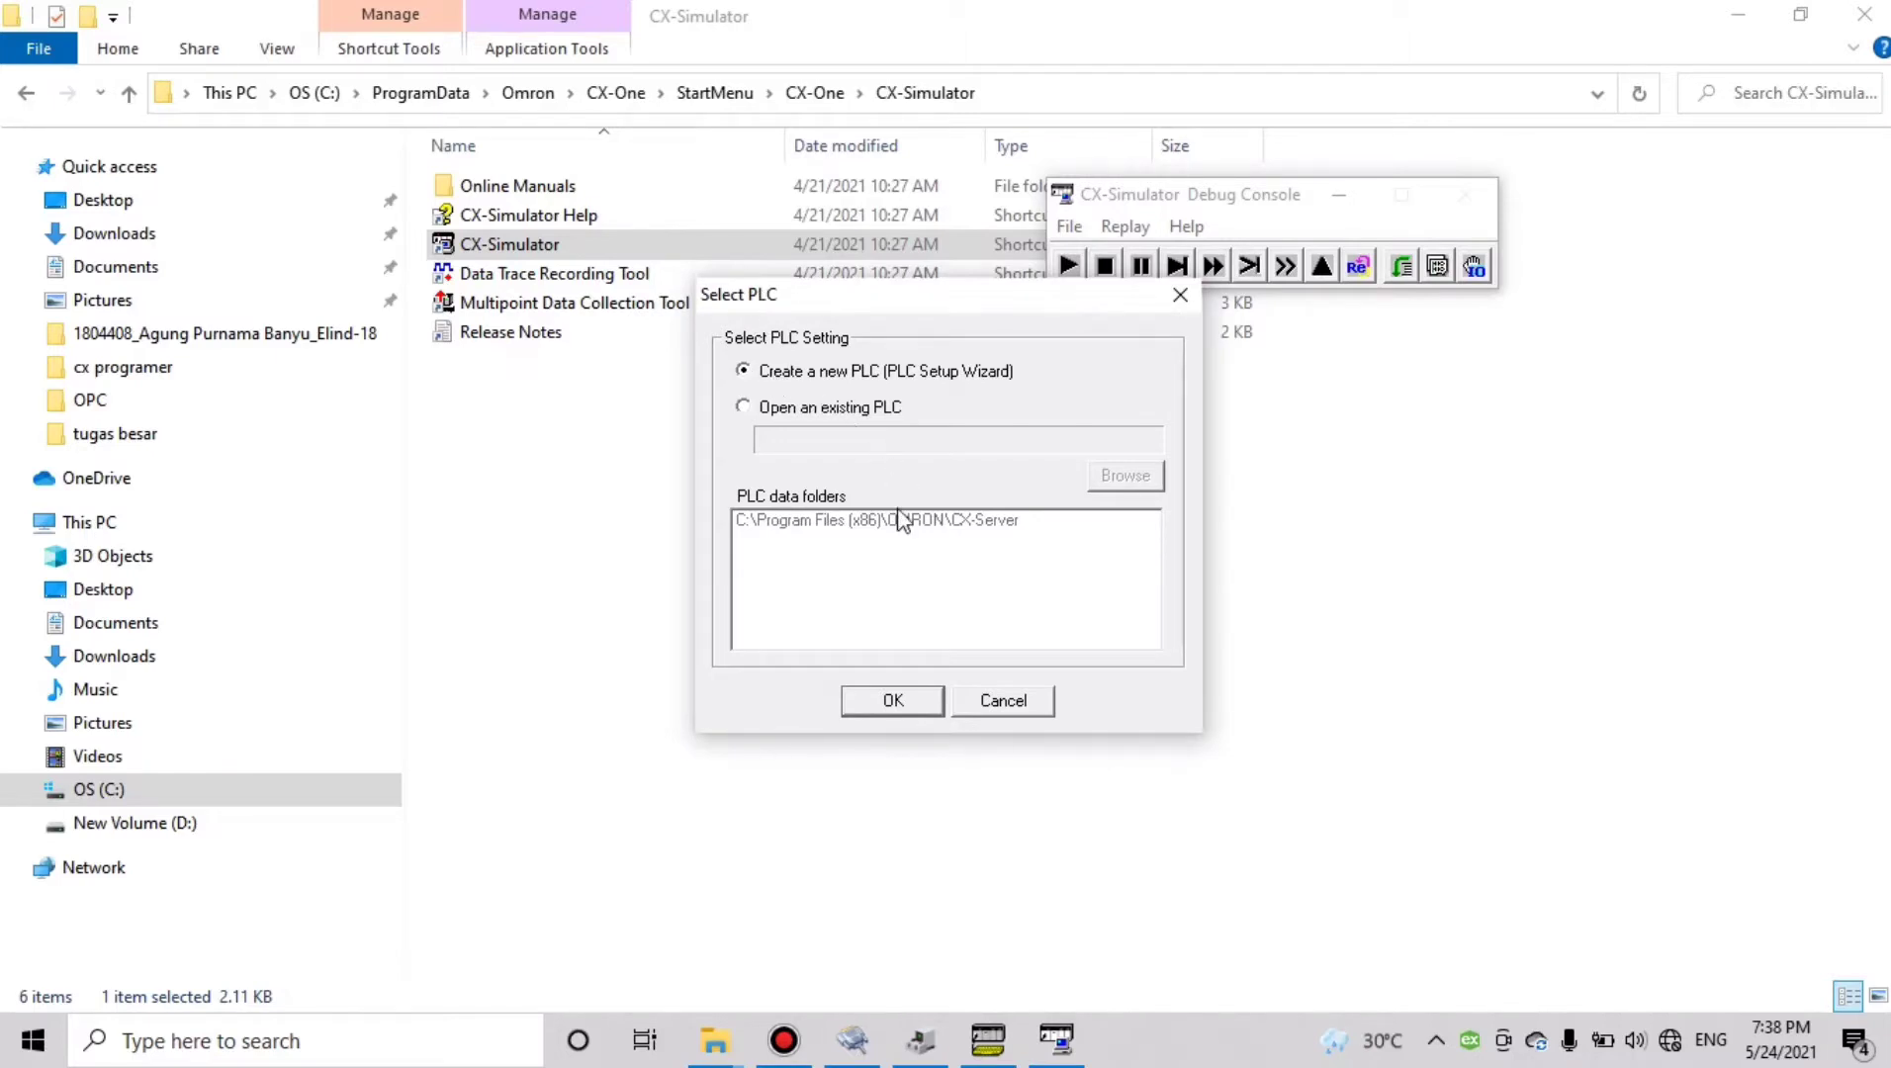
# Create a new simulated PLC of type CP1L-L20DT1-D in the default CX-Server data folder, keeping the registered units unchanged
pyautogui.click(917, 700)
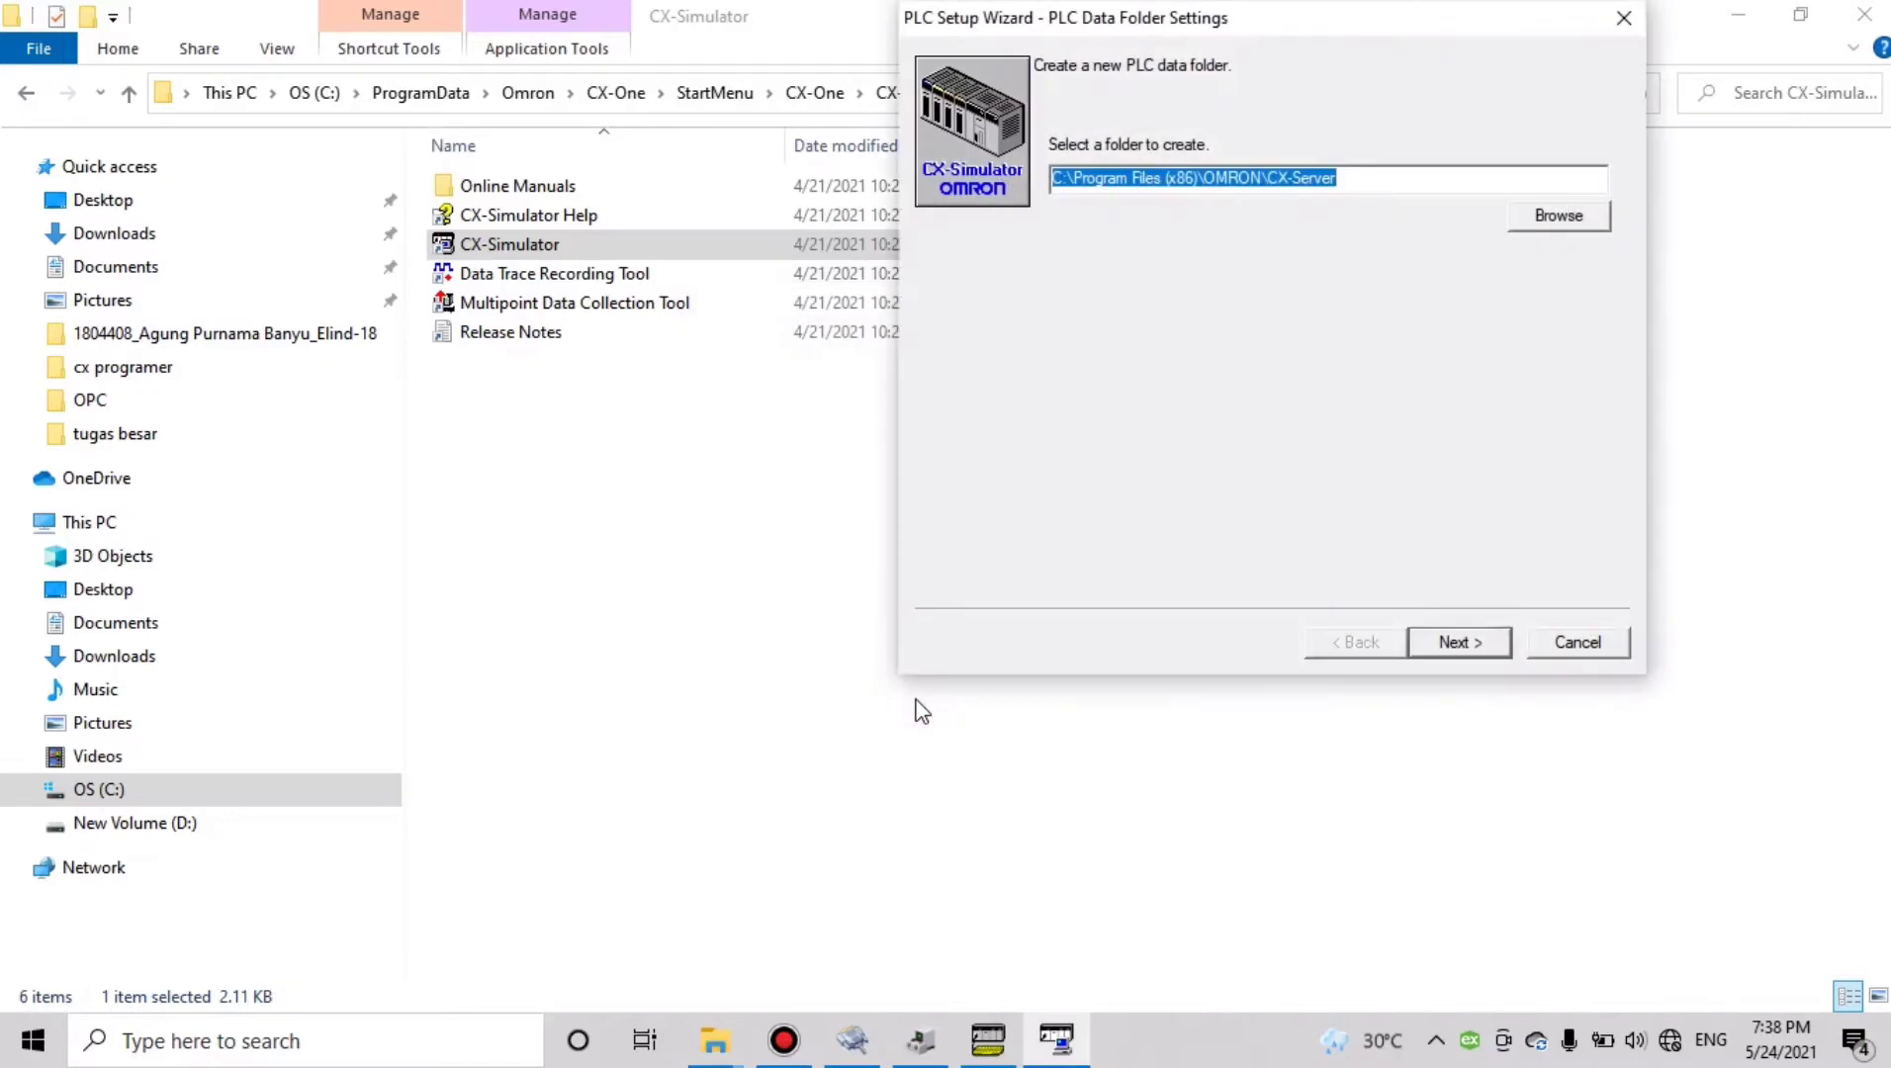
pyautogui.click(1454, 643)
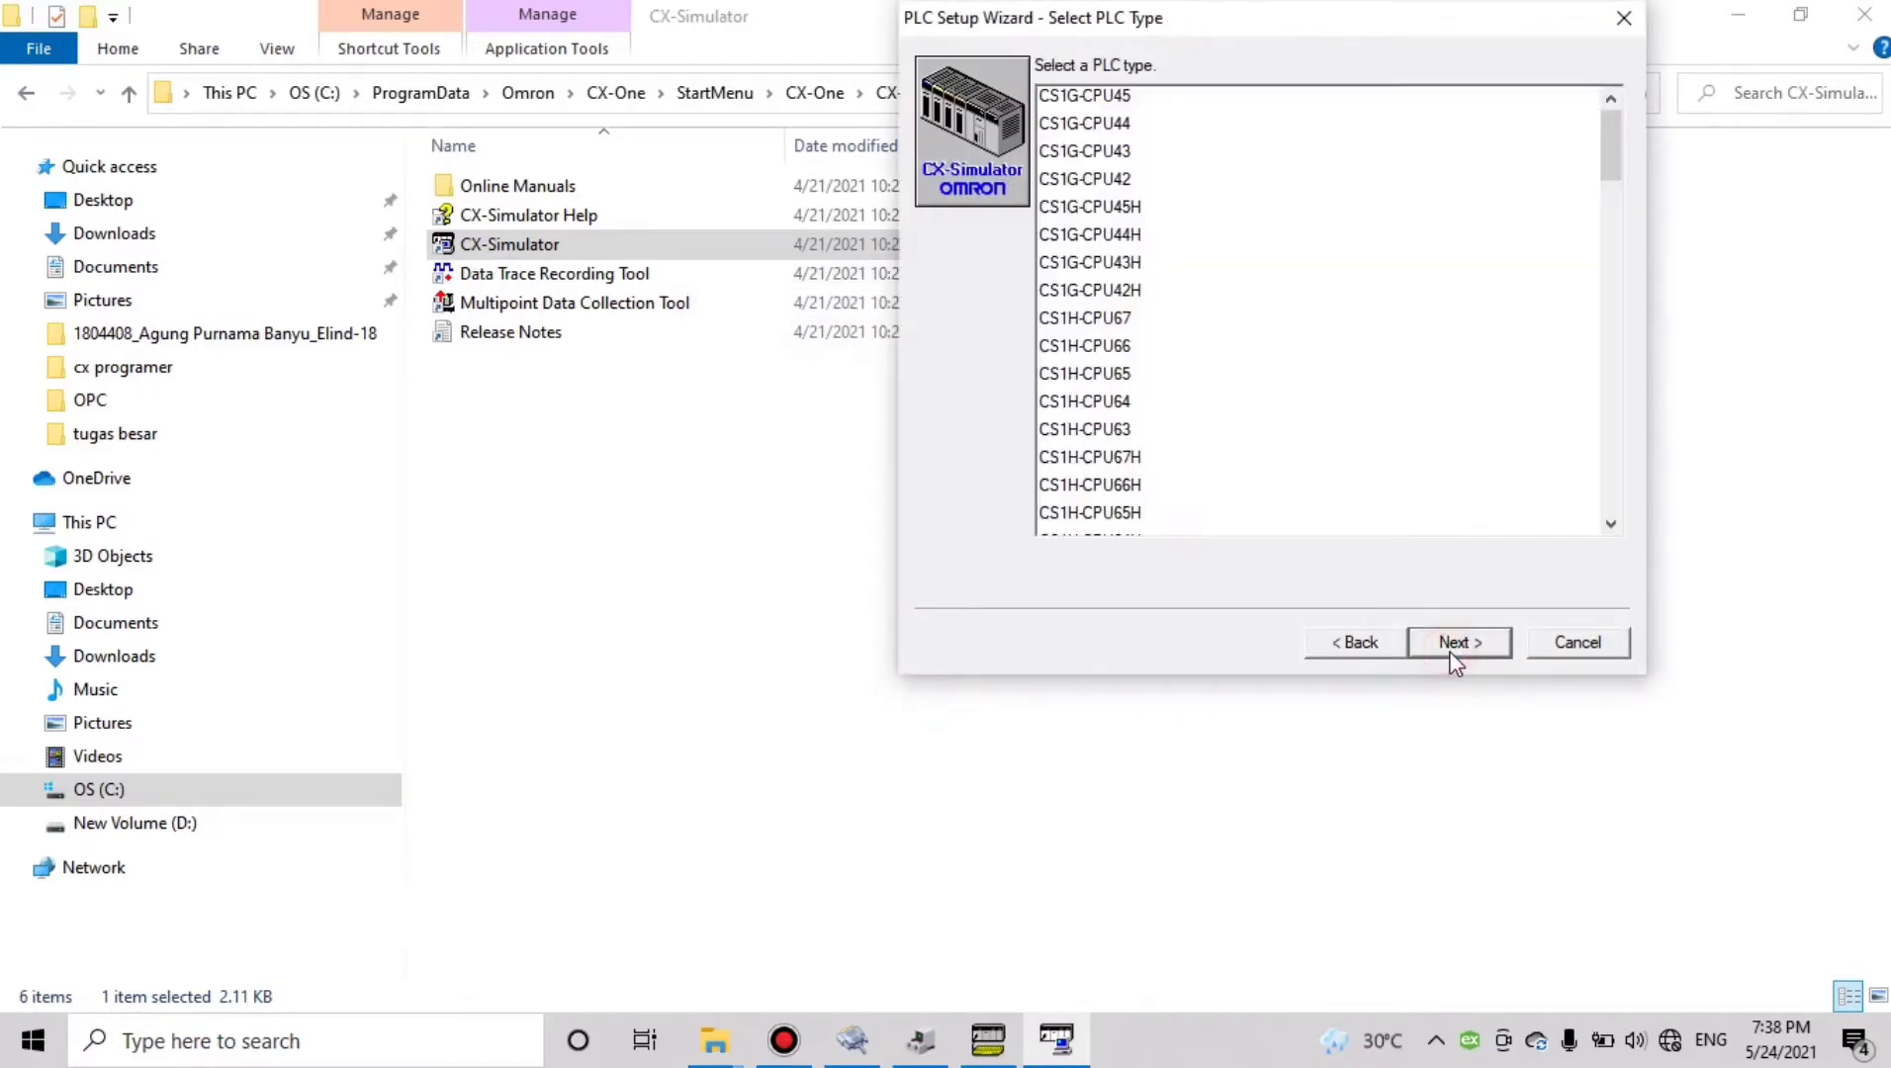
pyautogui.moveTo(1610, 168); pyautogui.dragTo(1627, 373)
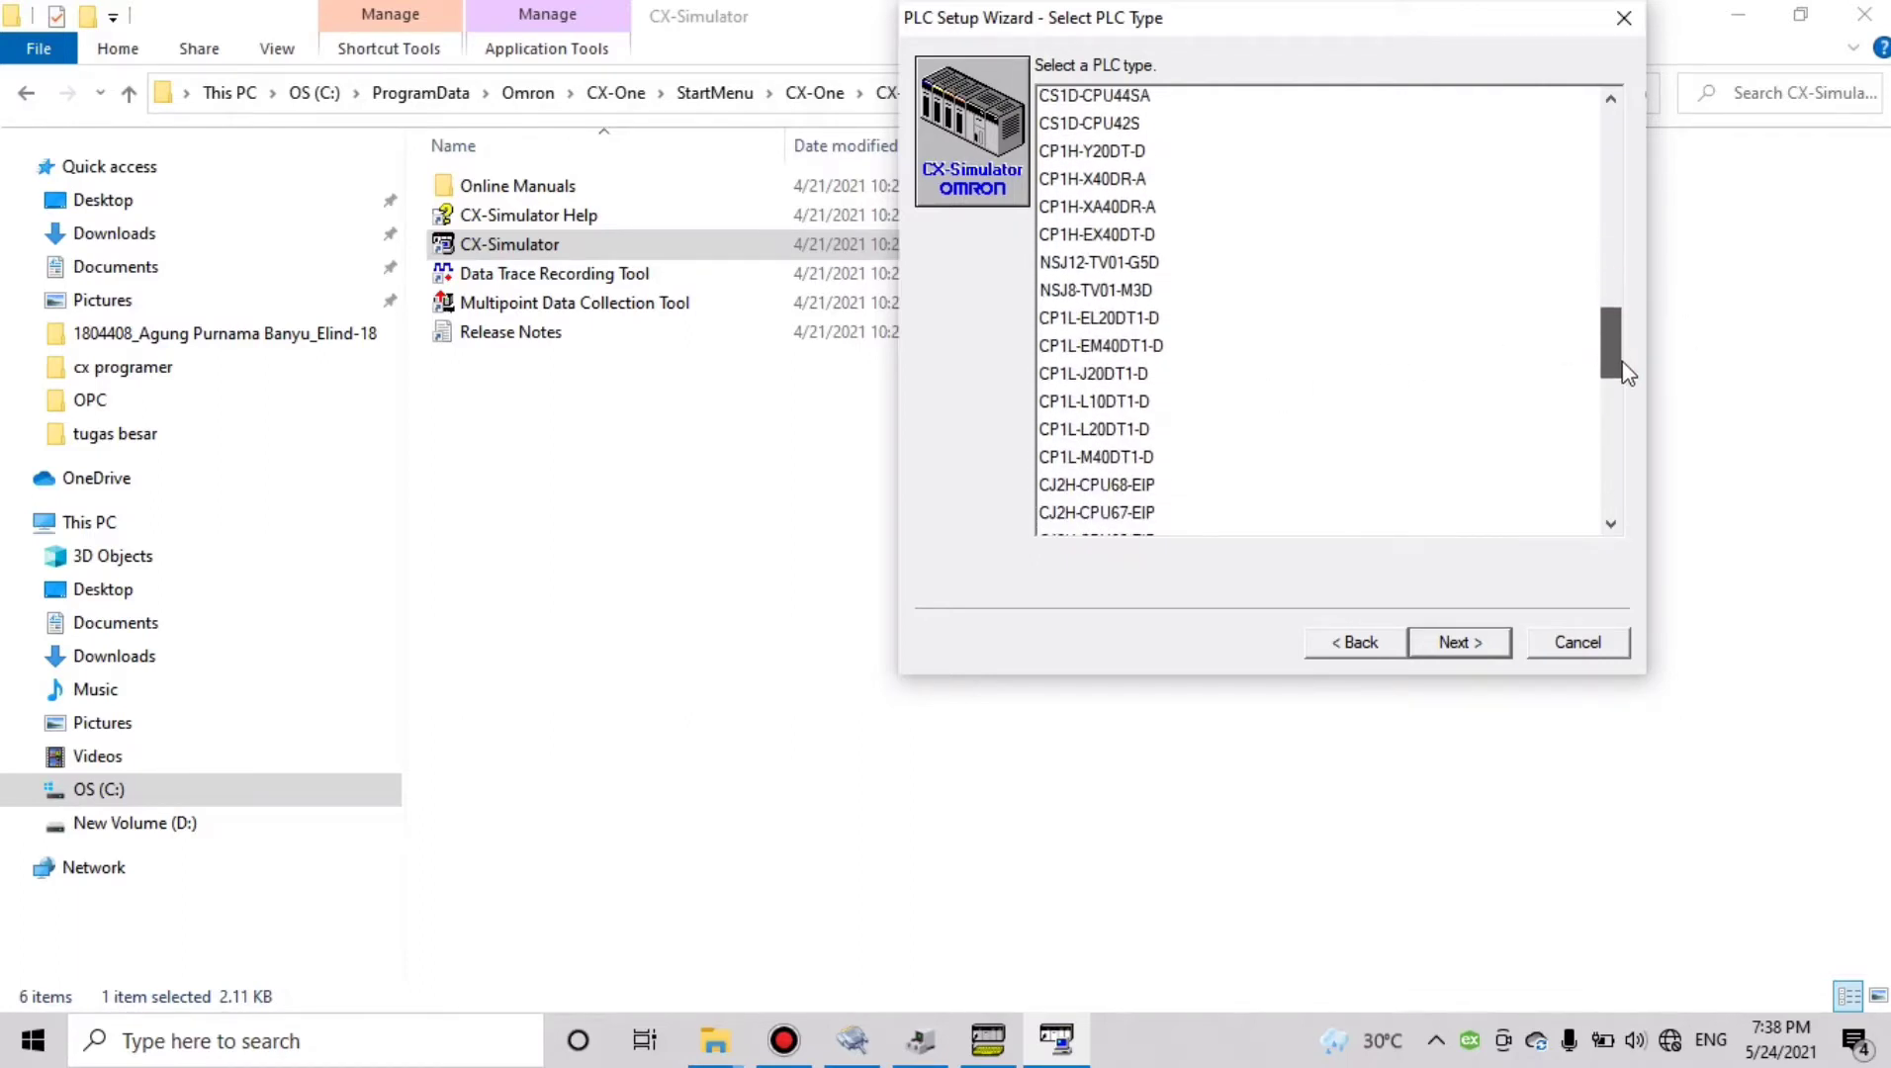
pyautogui.click(1113, 431)
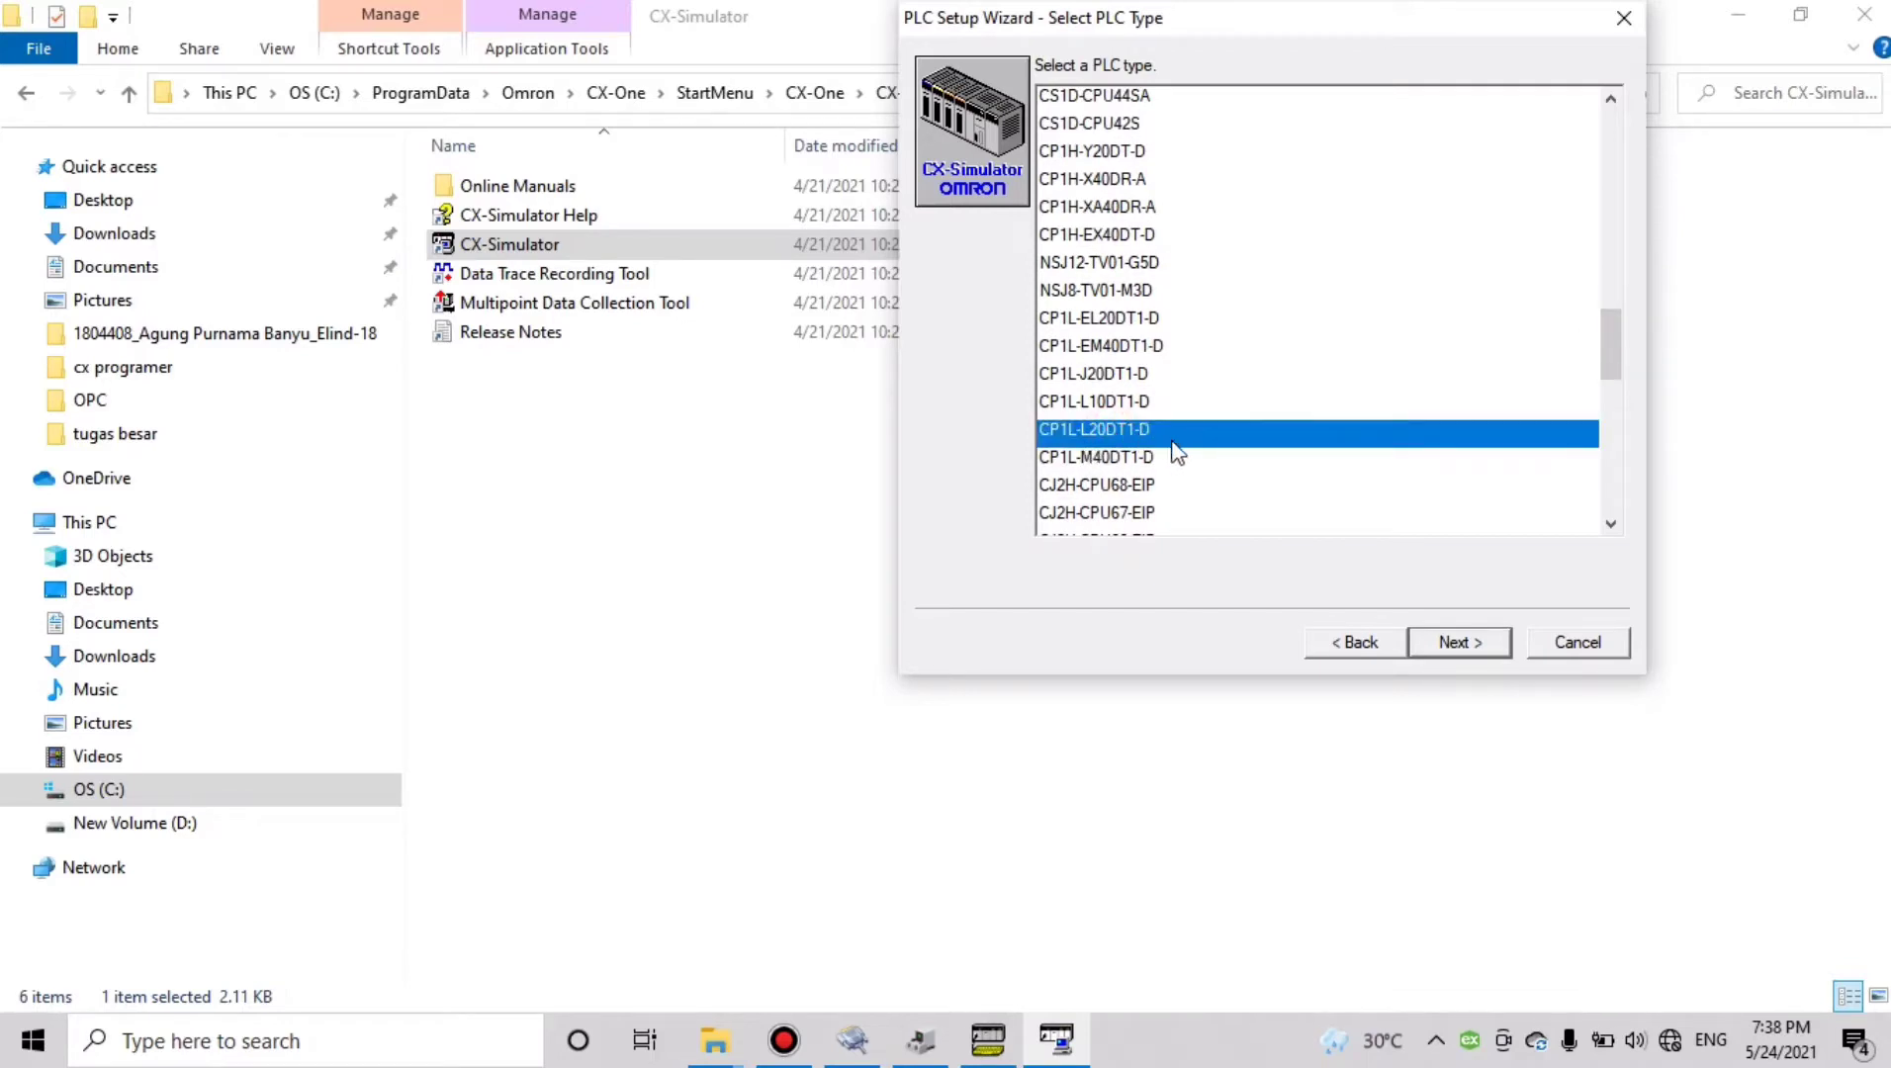
pyautogui.click(1460, 642)
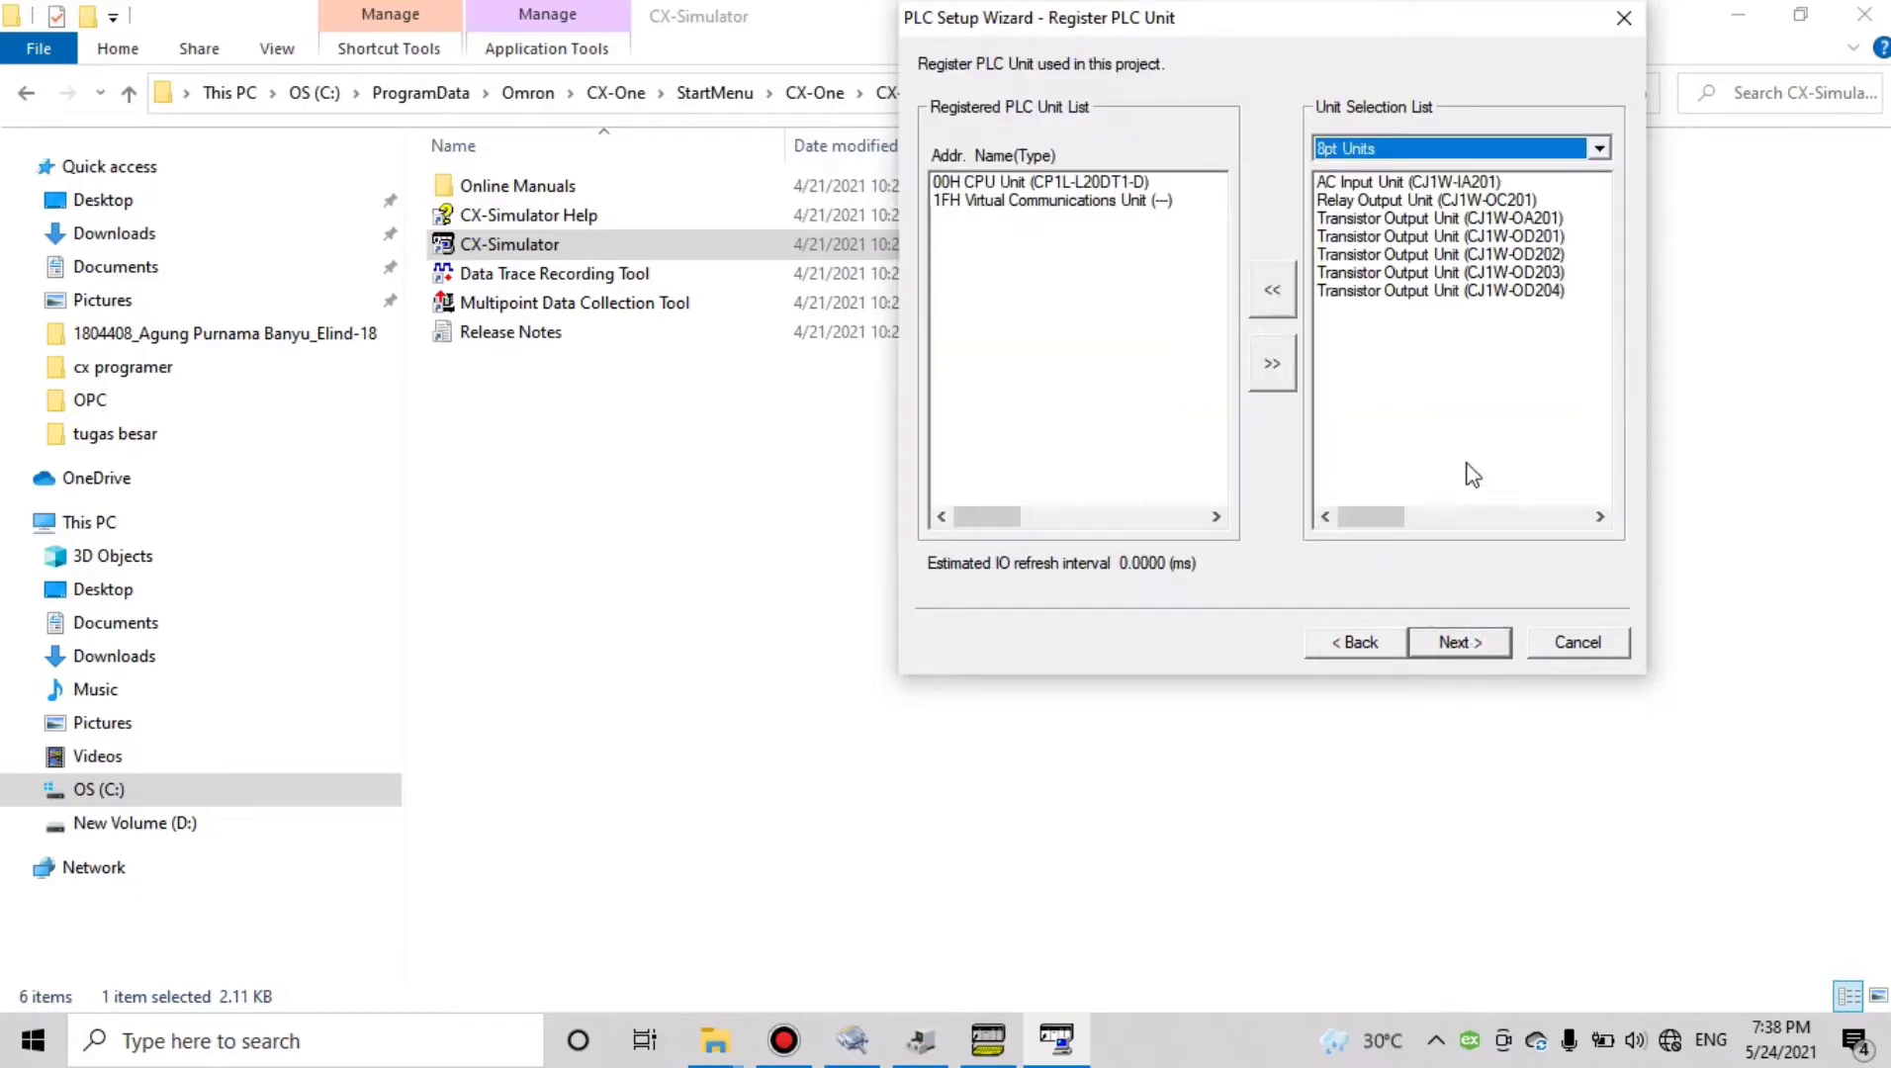
pyautogui.click(1480, 650)
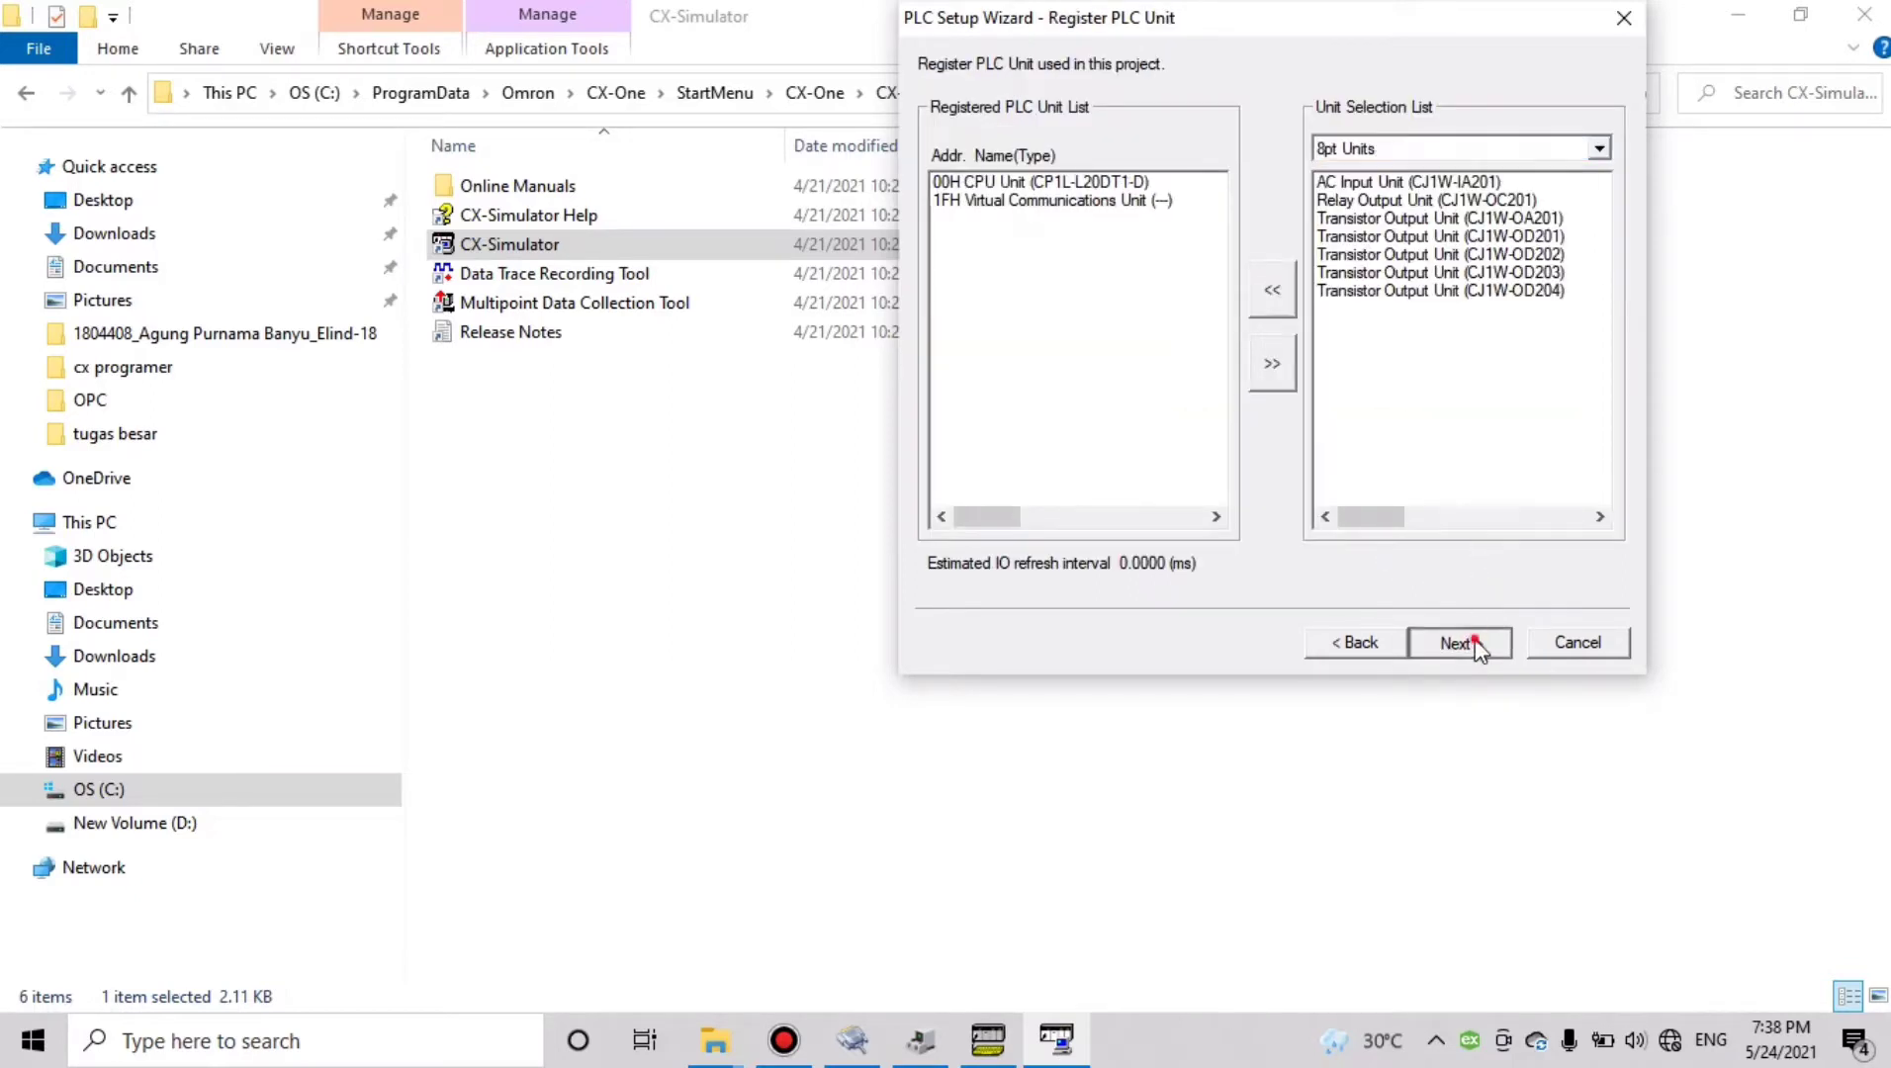
pyautogui.click(1480, 650)
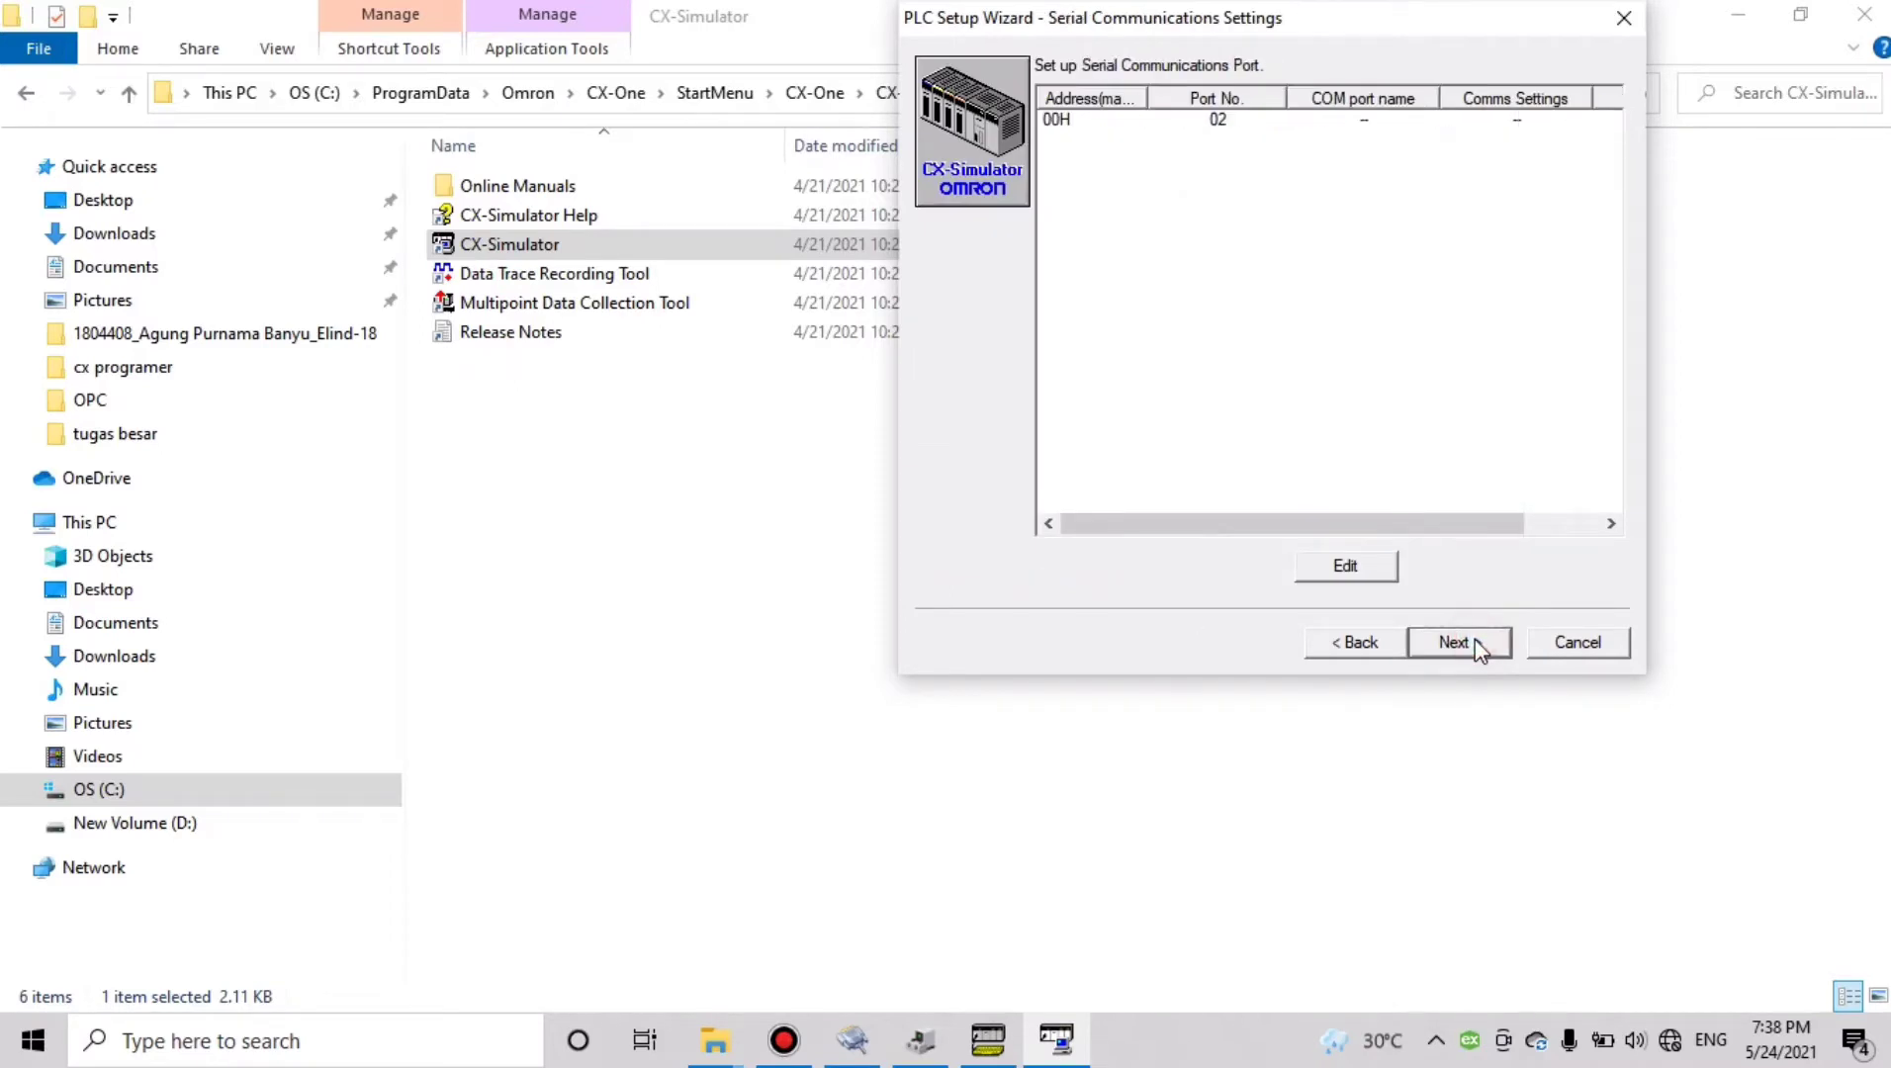
# Set the CPU unit's serial port 02 to Real comms on COM1 and accept the external-device warning
pyautogui.click(1342, 123)
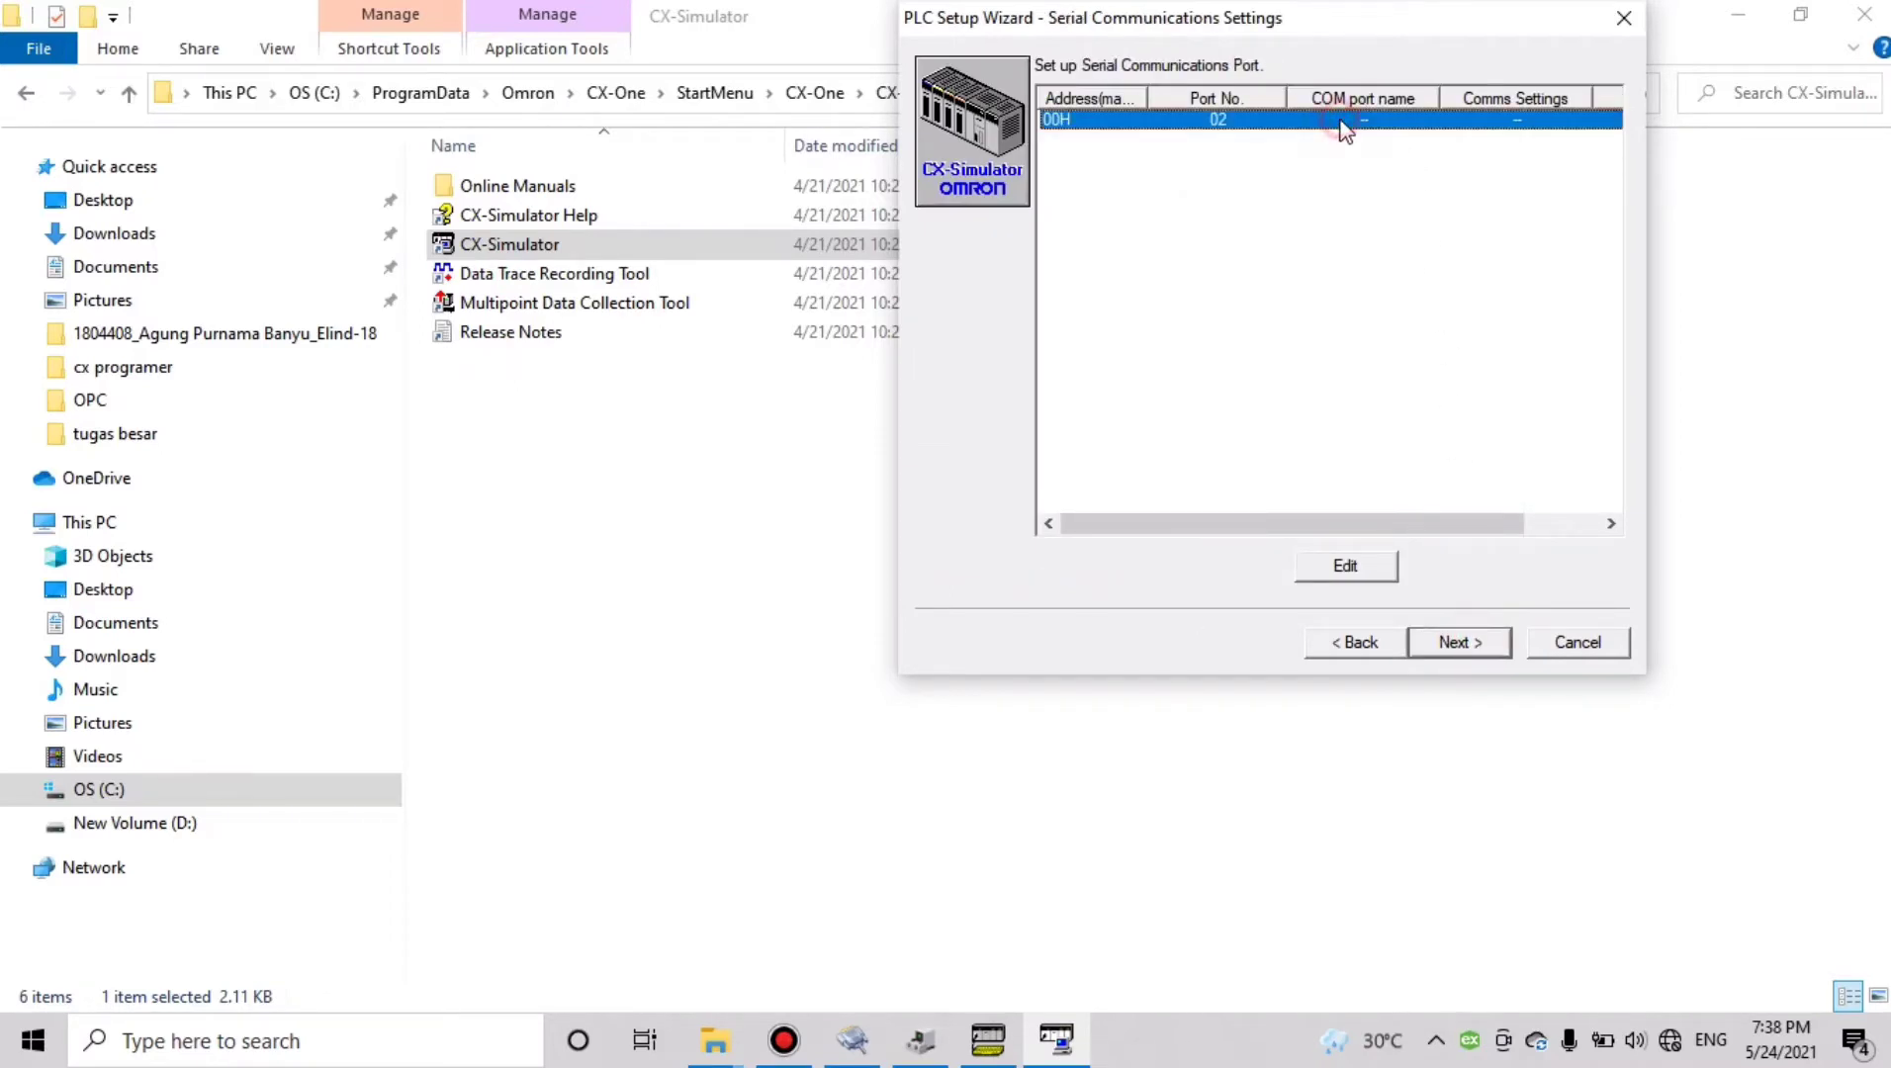
pyautogui.doubleClick(1264, 122)
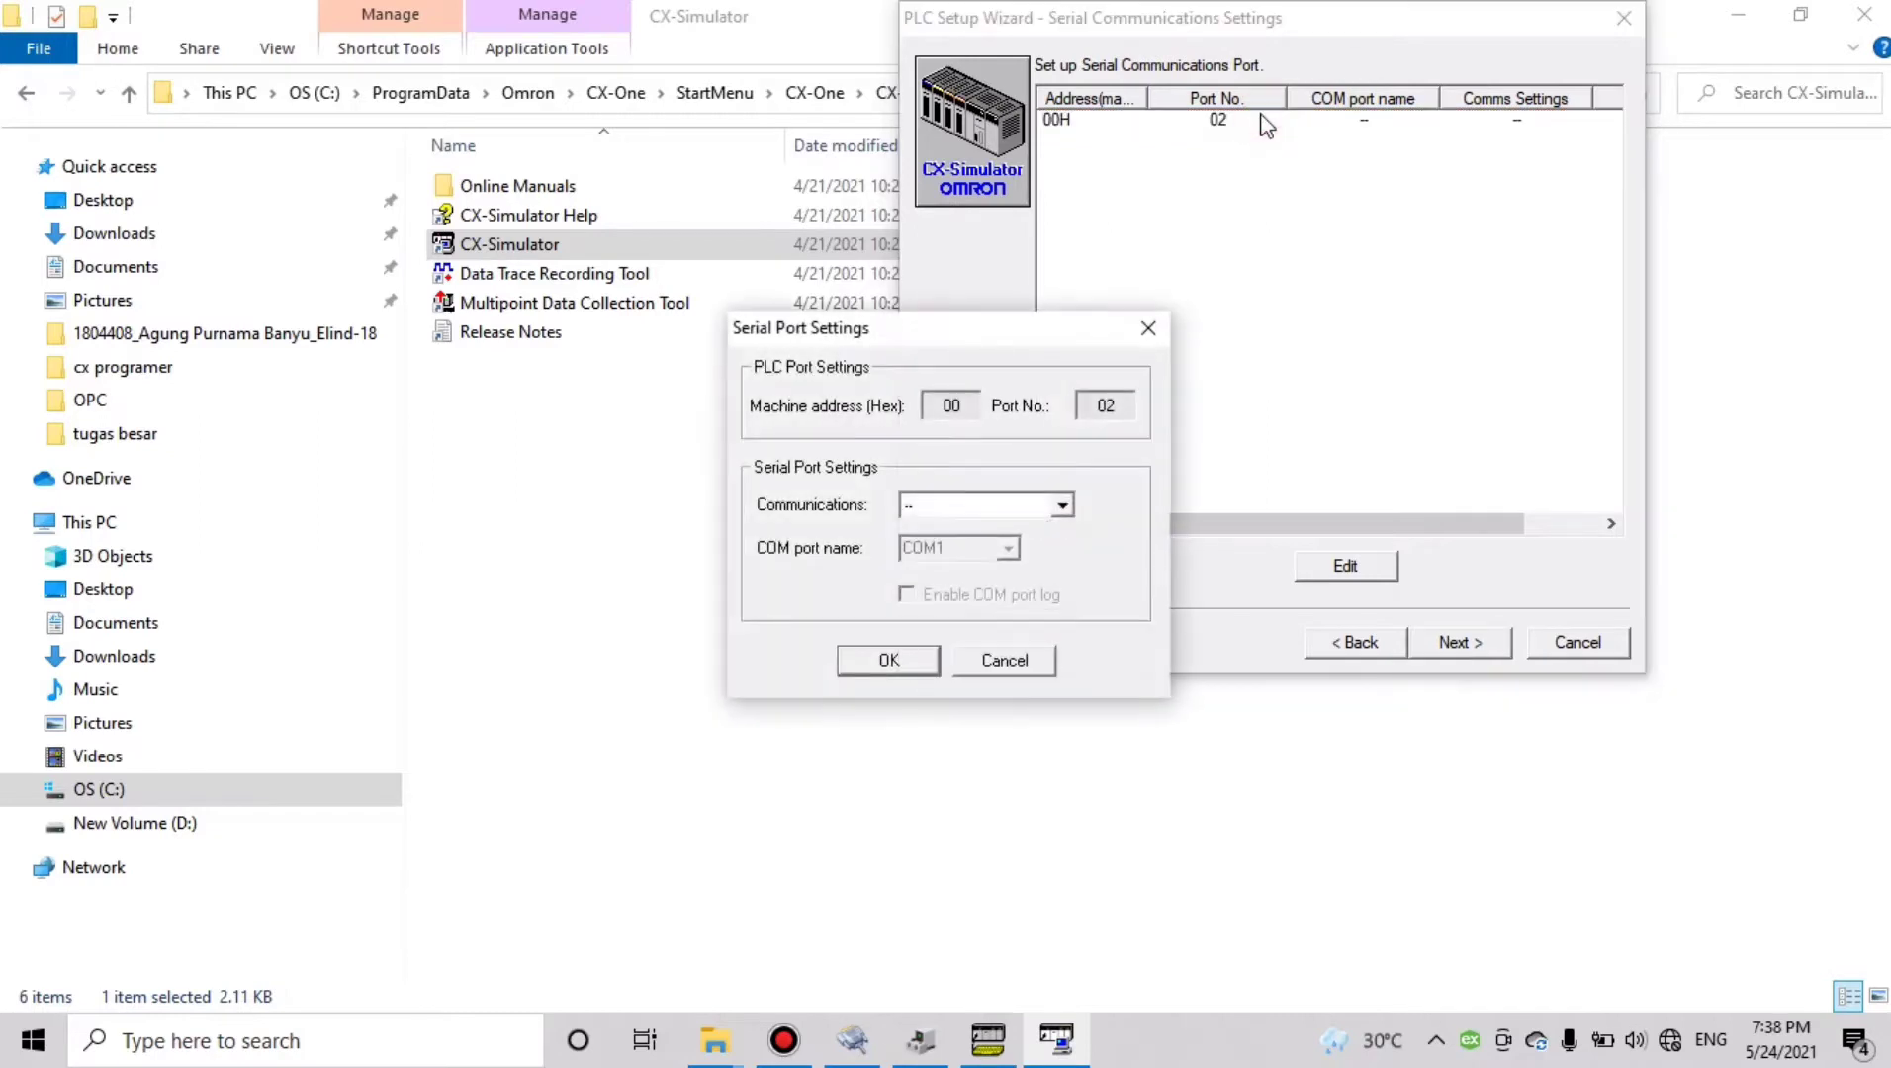
pyautogui.click(1062, 506)
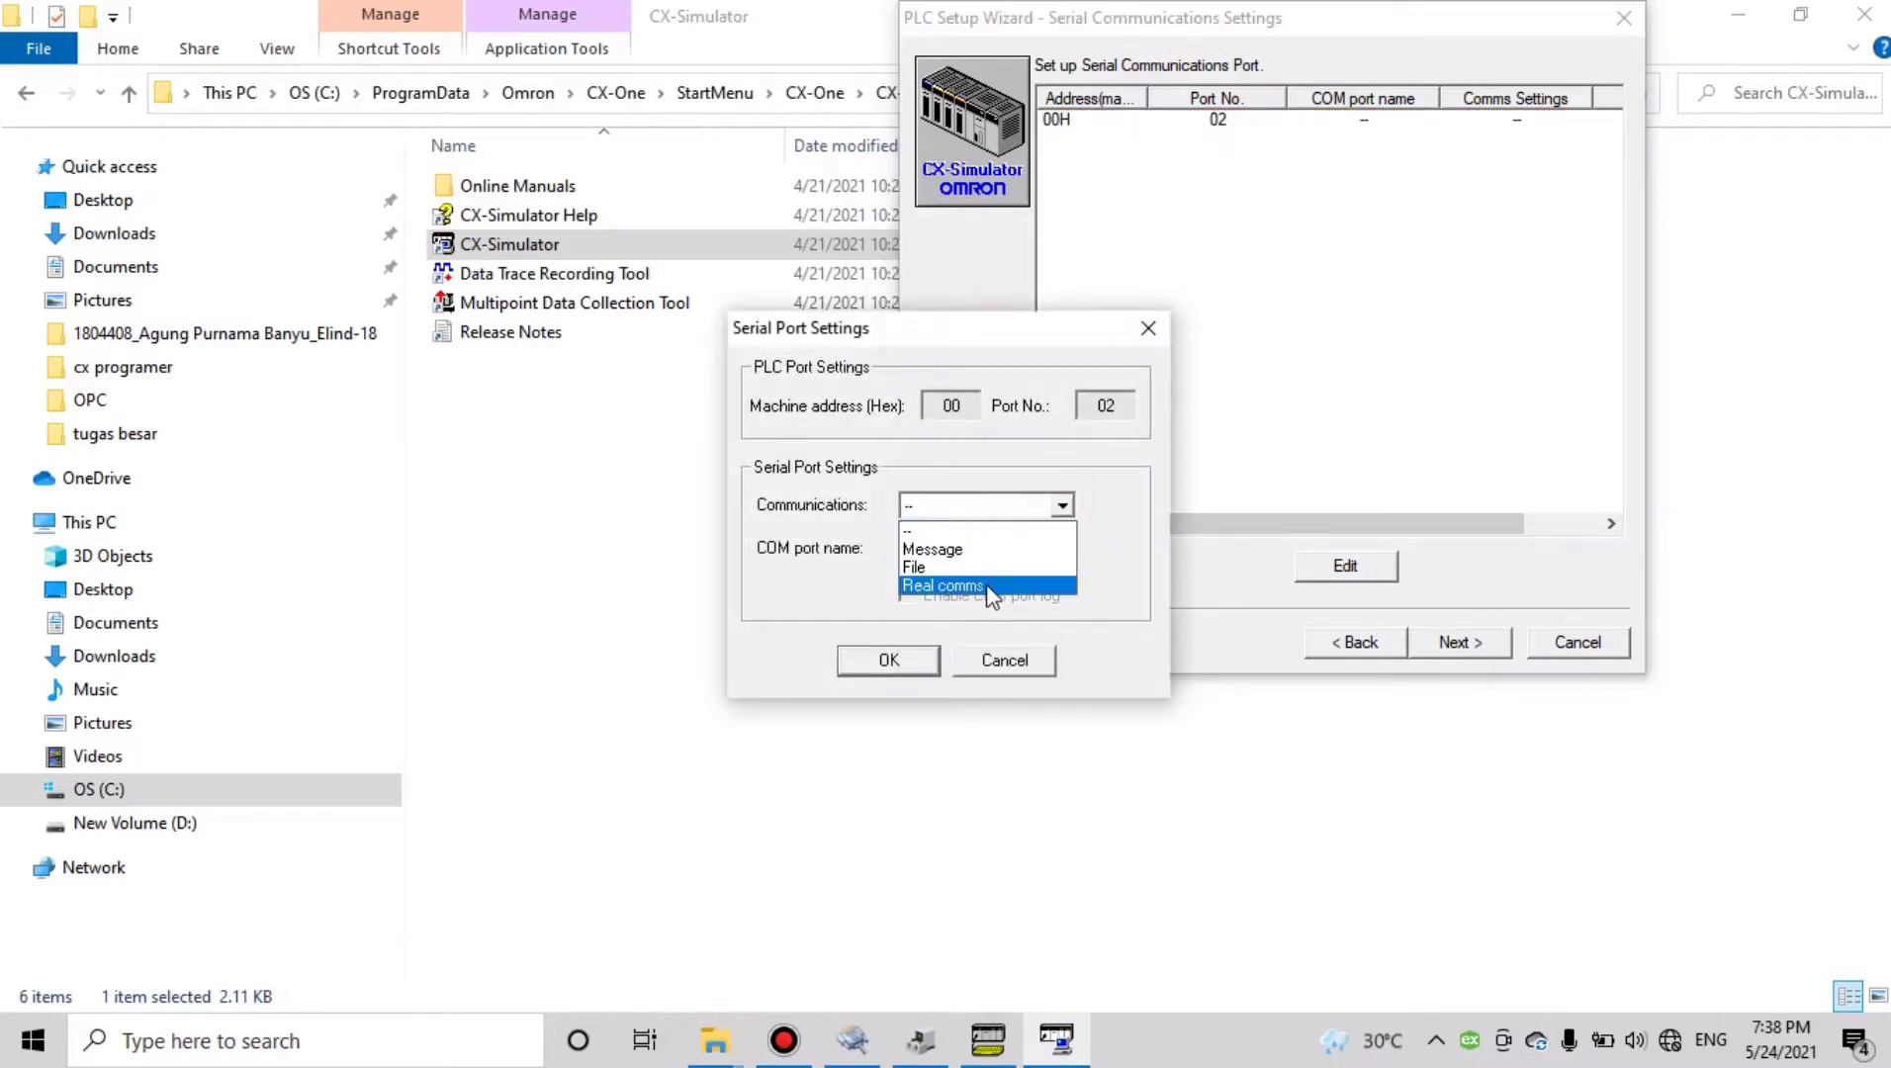
pyautogui.click(987, 586)
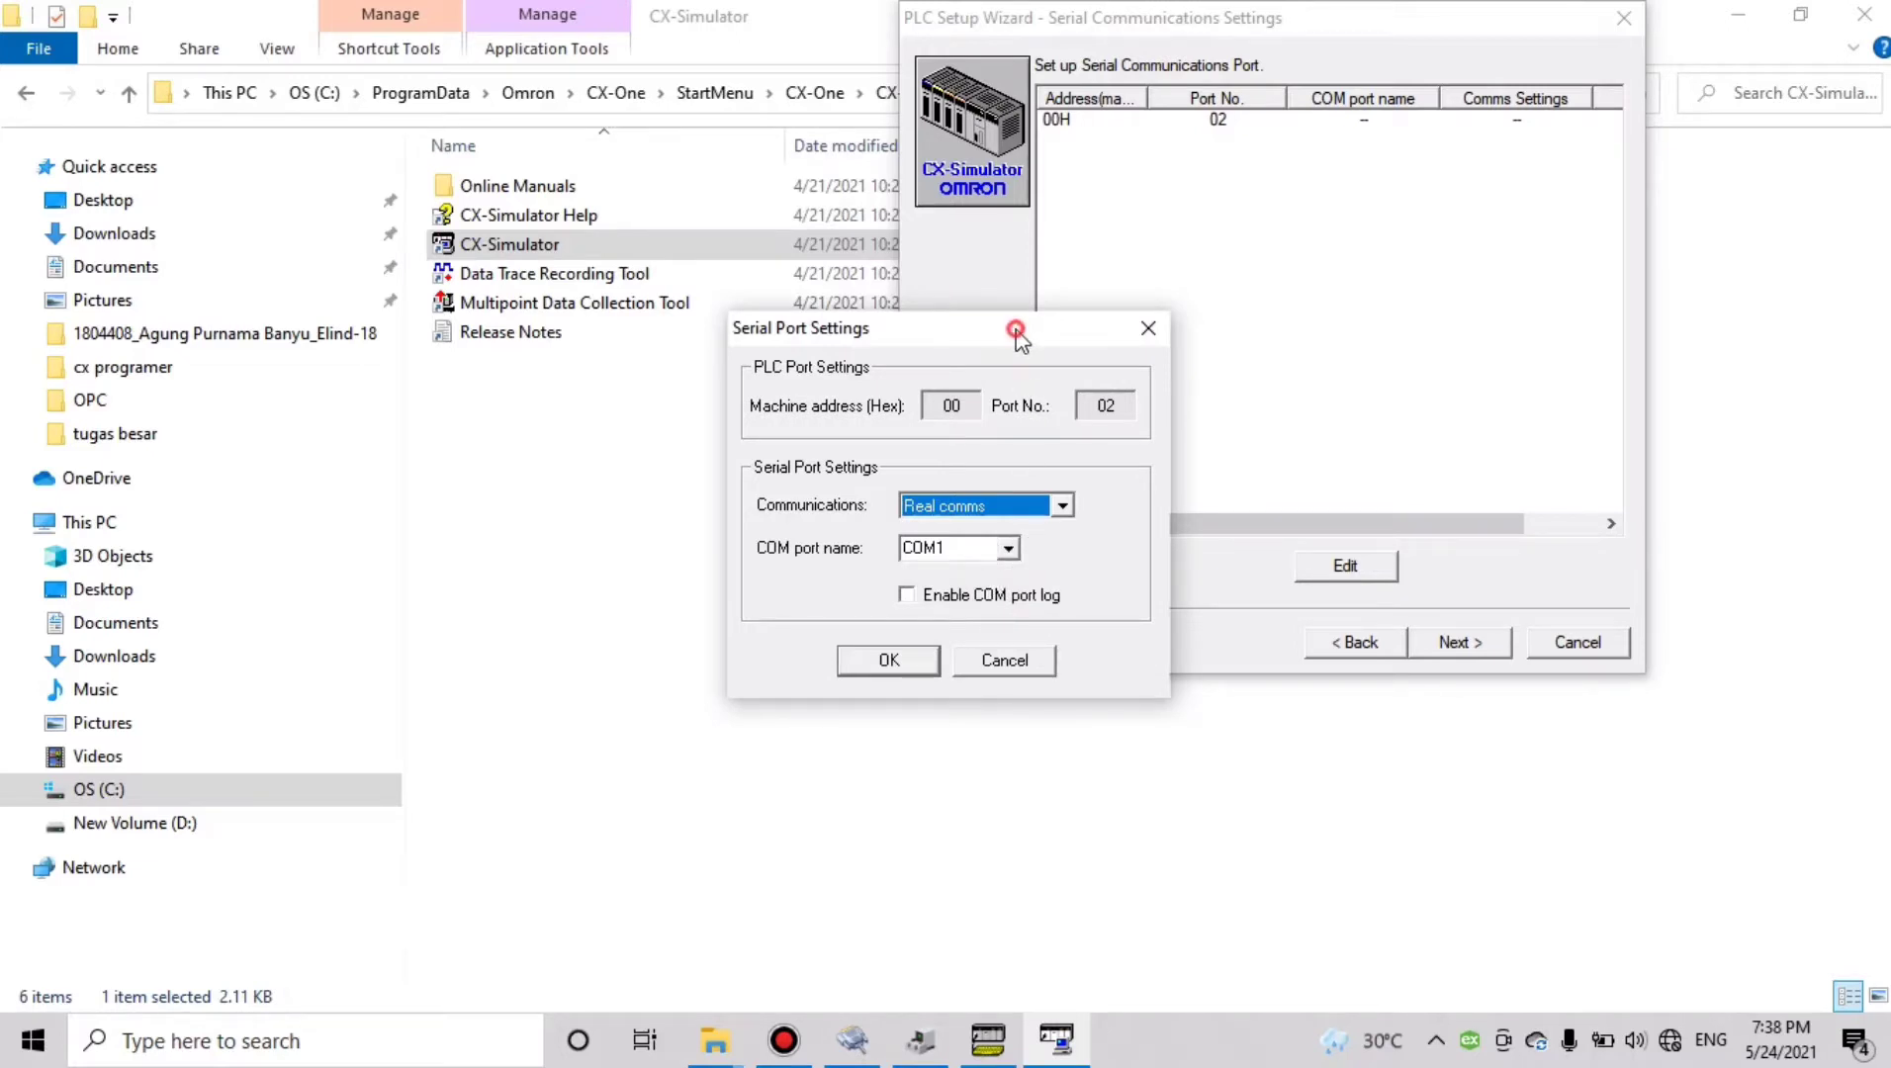
pyautogui.moveTo(1019, 331); pyautogui.dragTo(1223, 190)
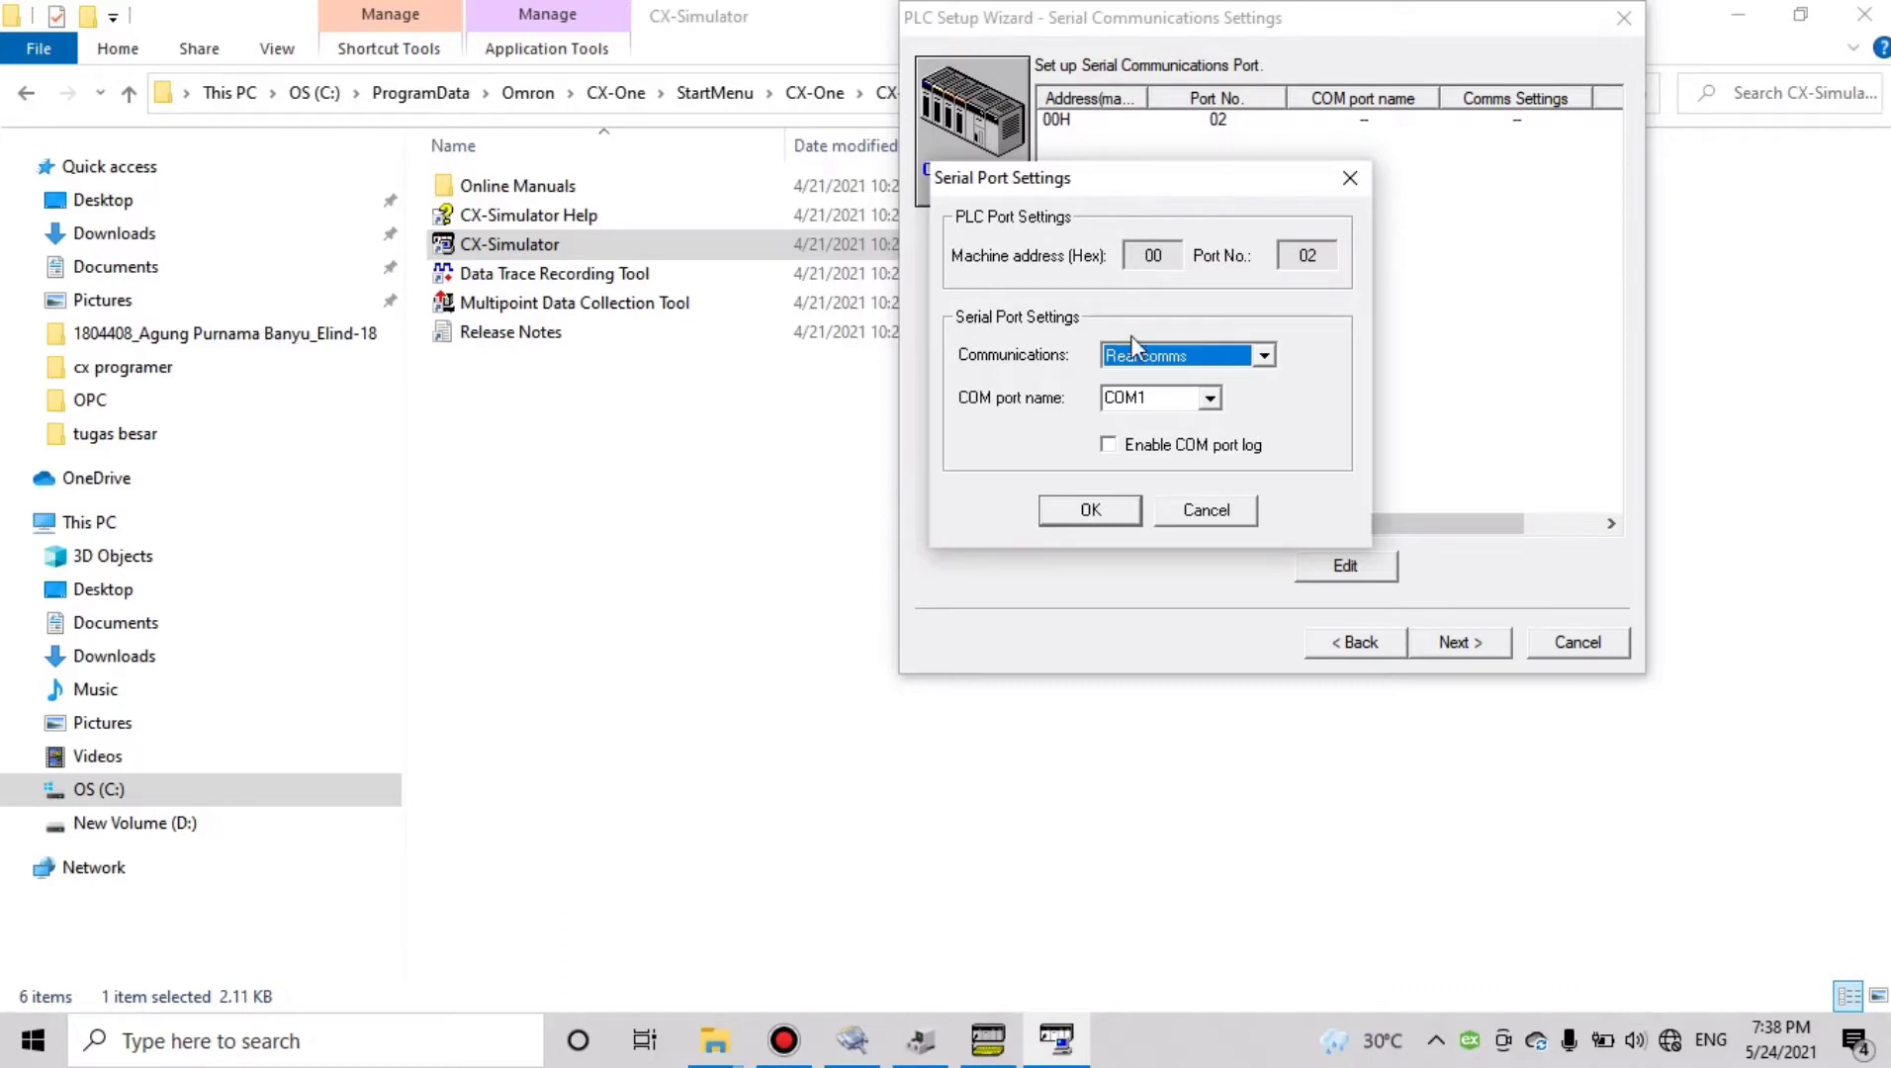
pyautogui.click(1123, 509)
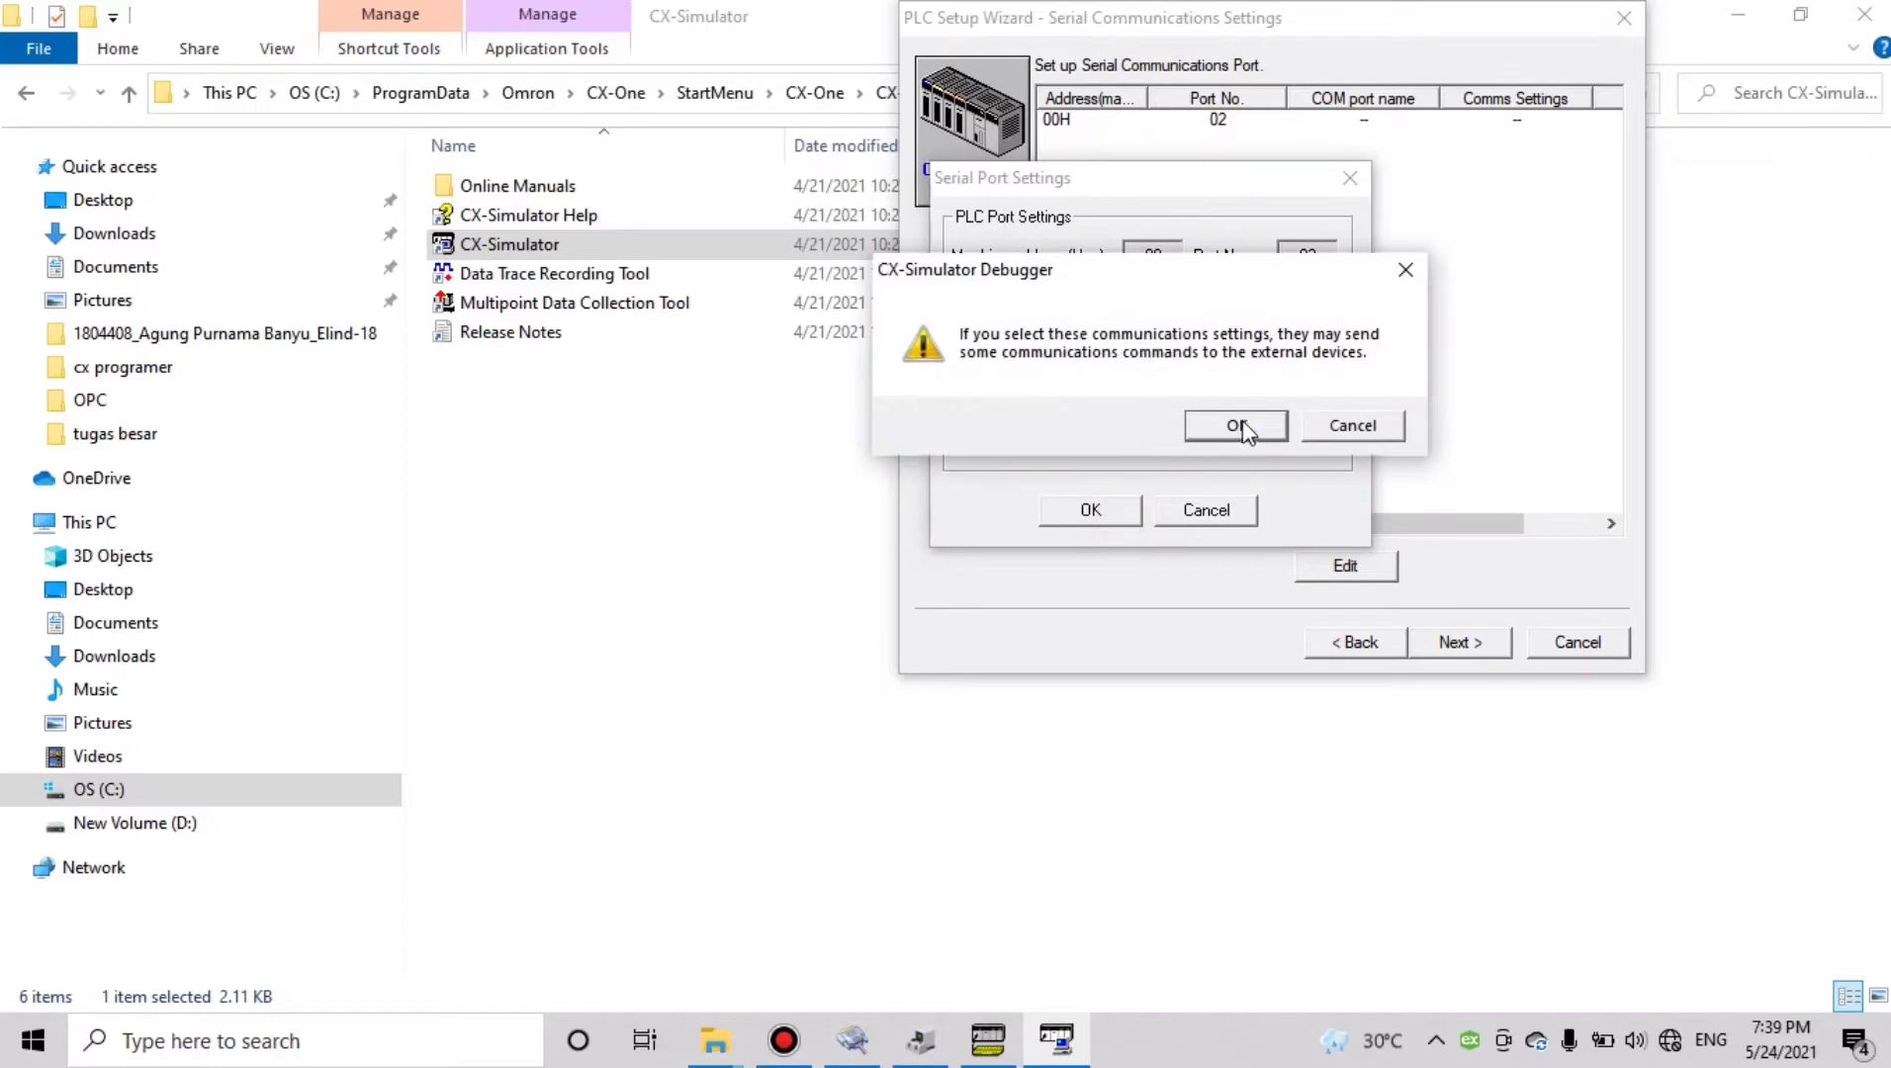
pyautogui.click(1236, 426)
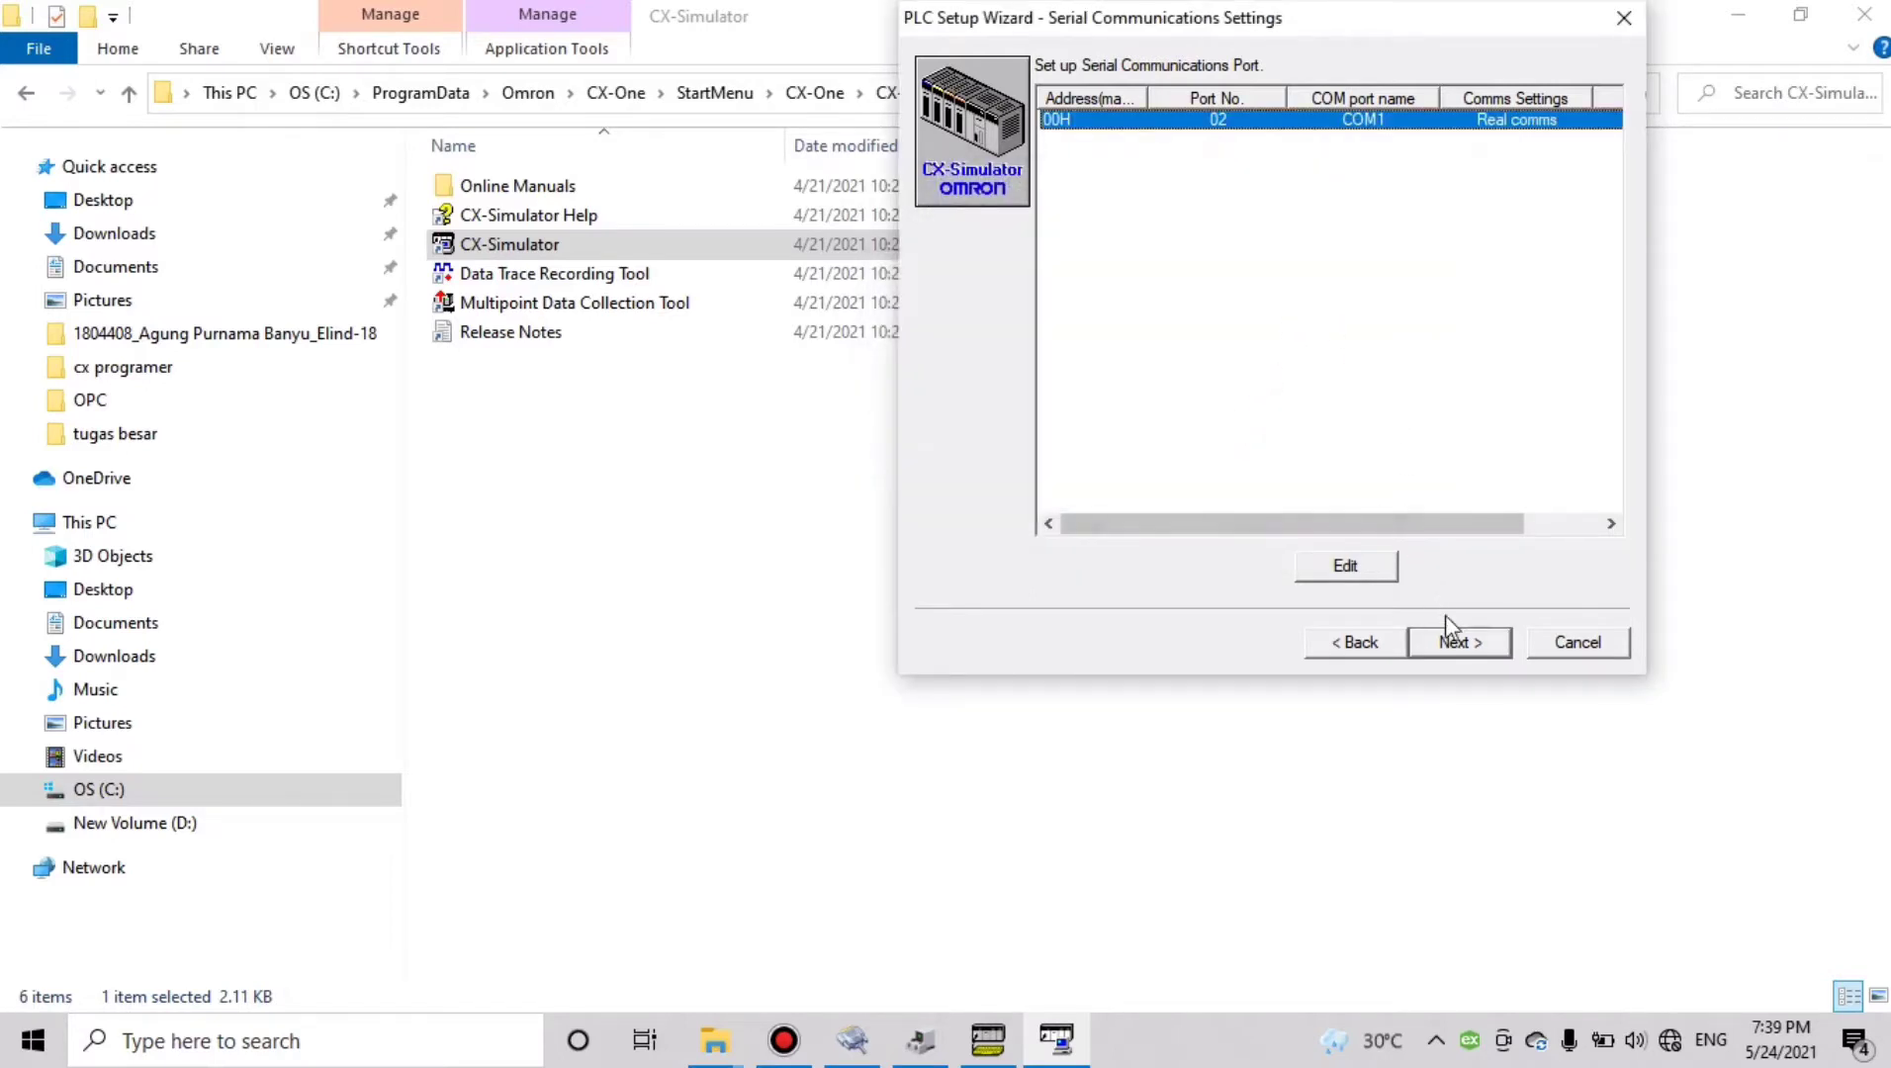
# Finish the PLC setup and allow the existing CX-Server data folder to be overwritten
pyautogui.click(1453, 645)
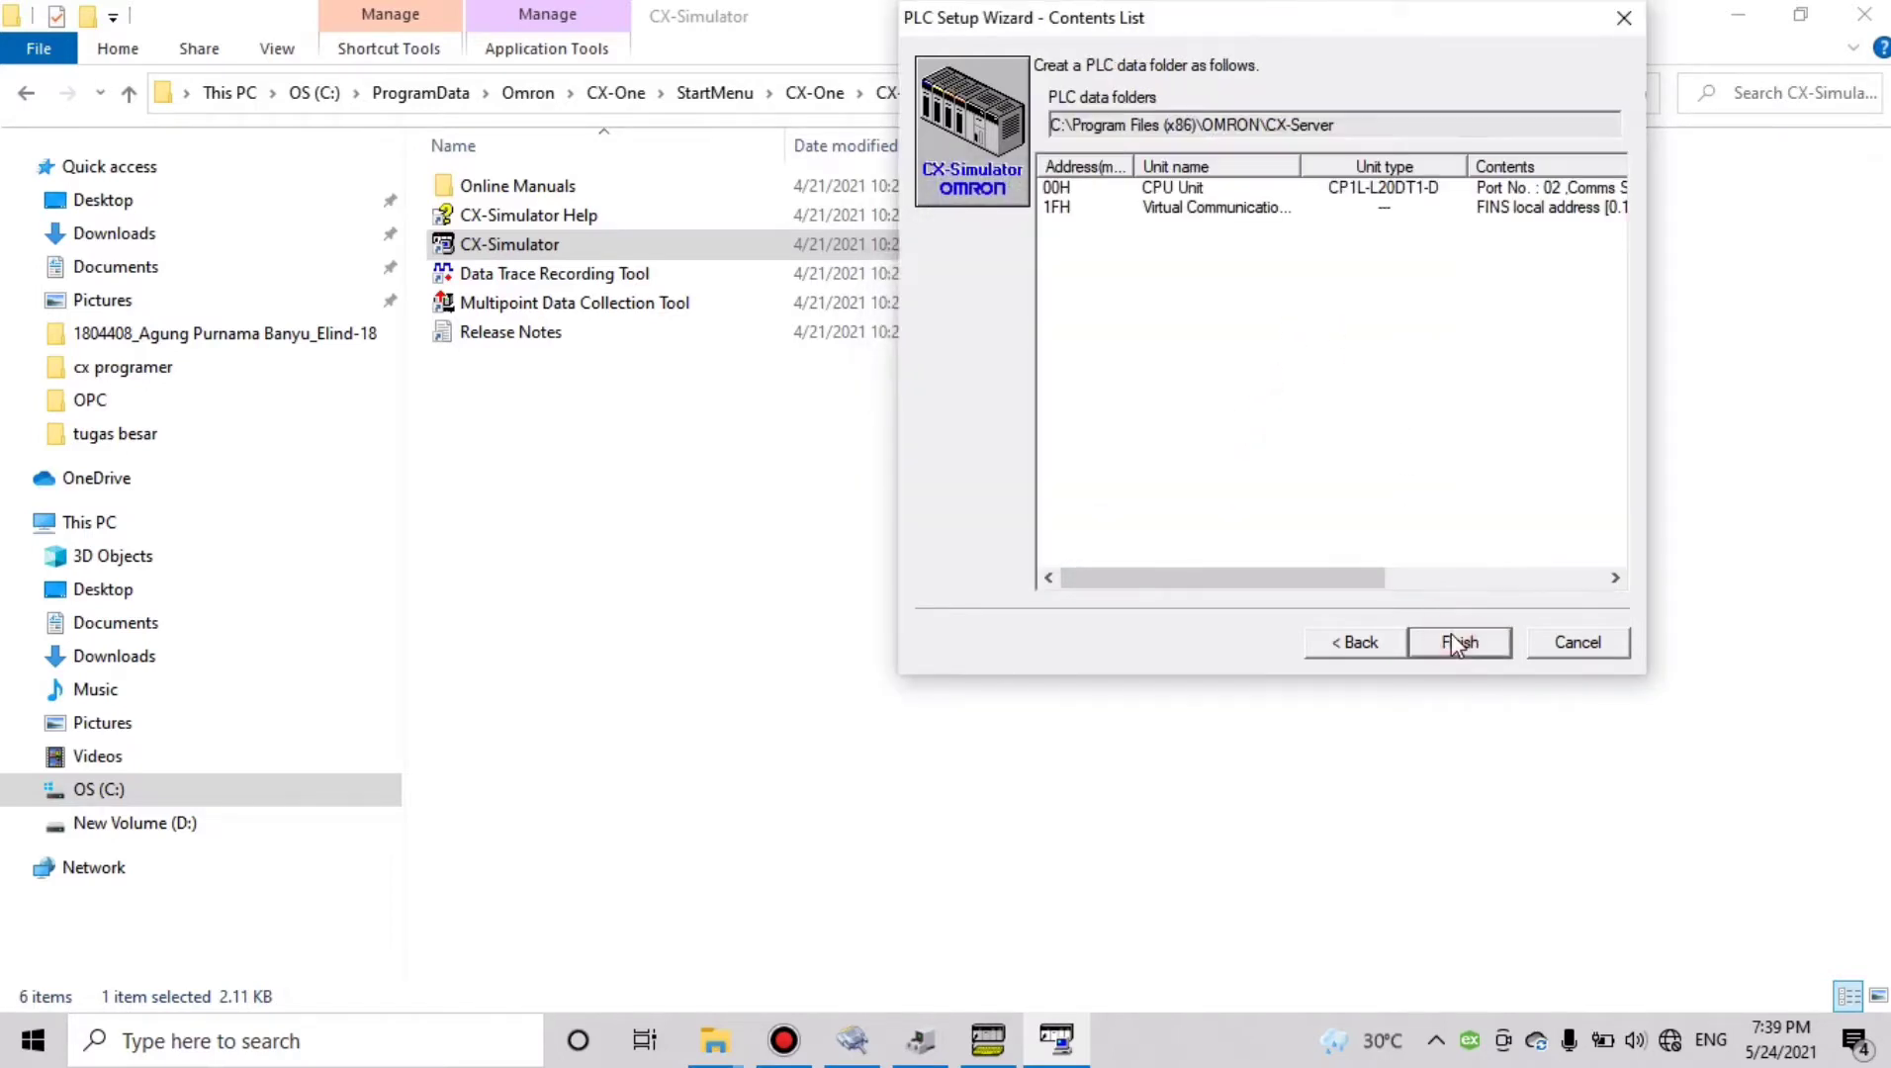
pyautogui.click(1451, 643)
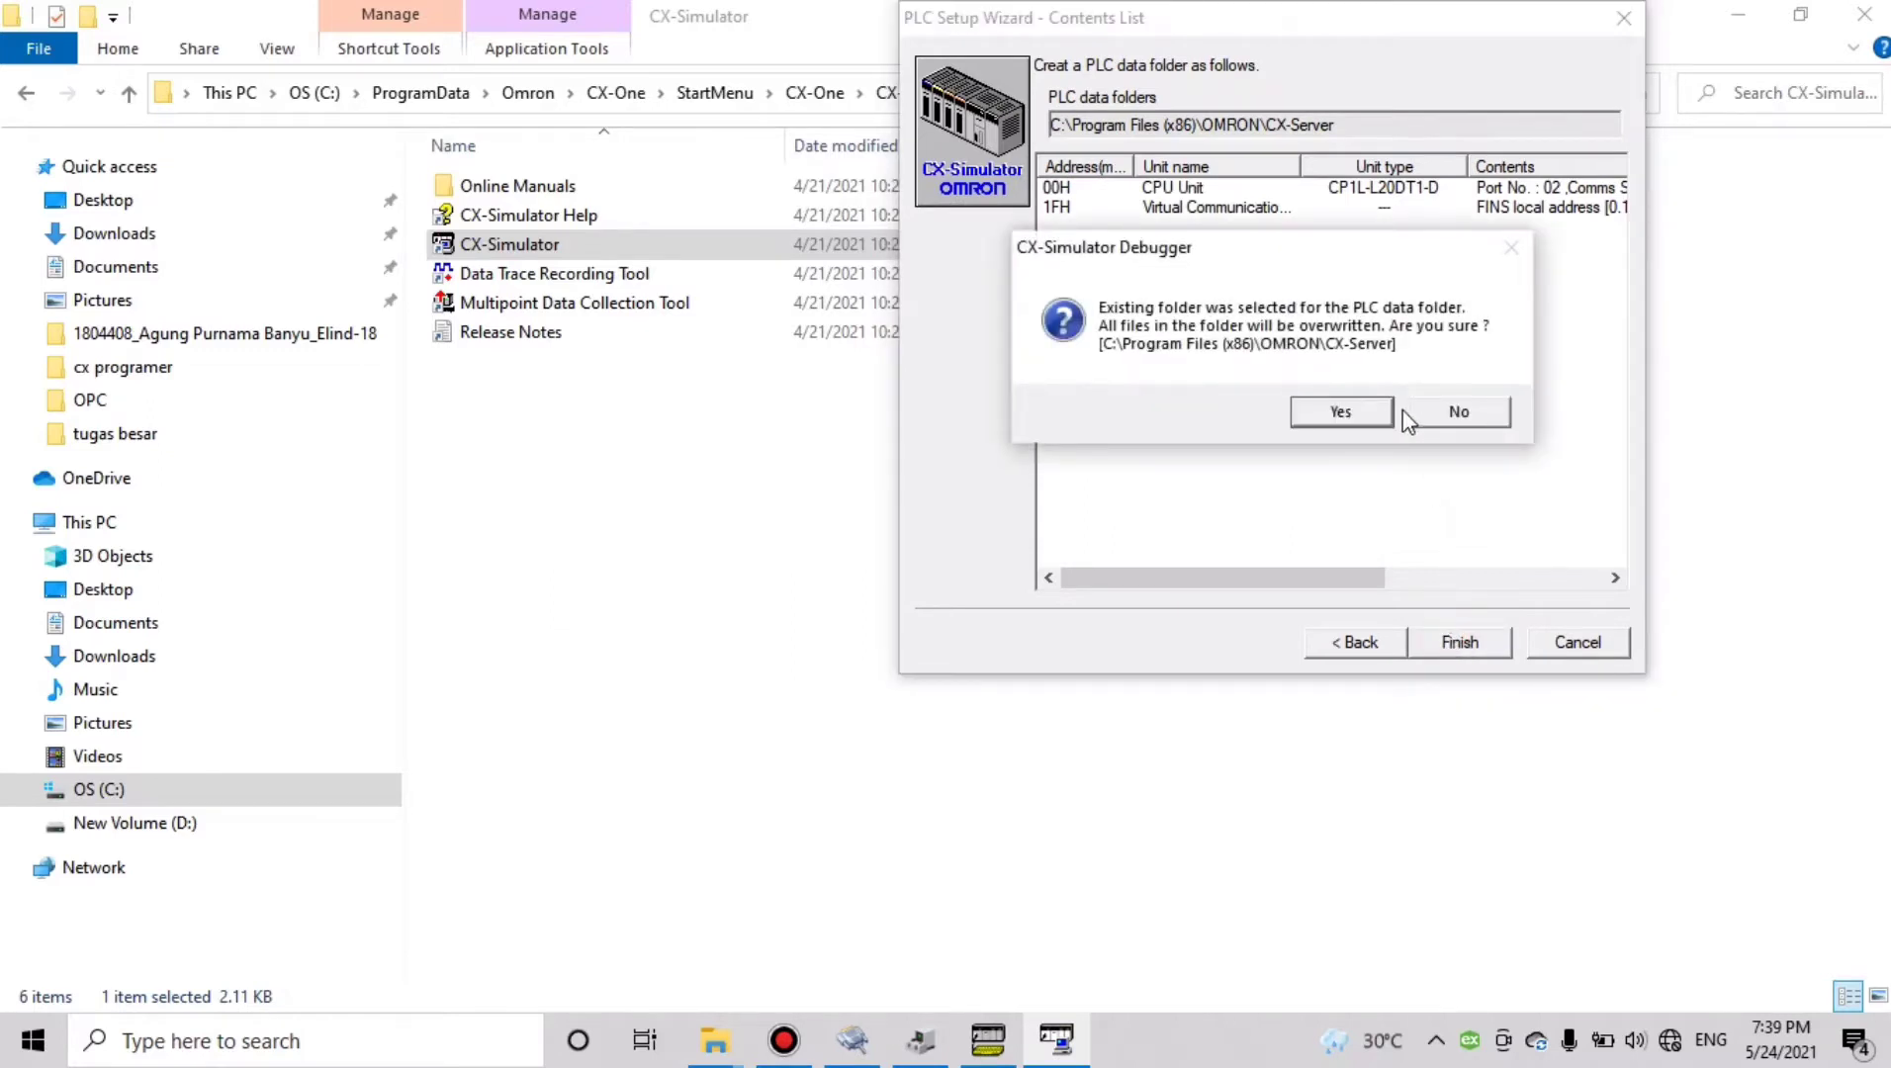
pyautogui.click(1374, 415)
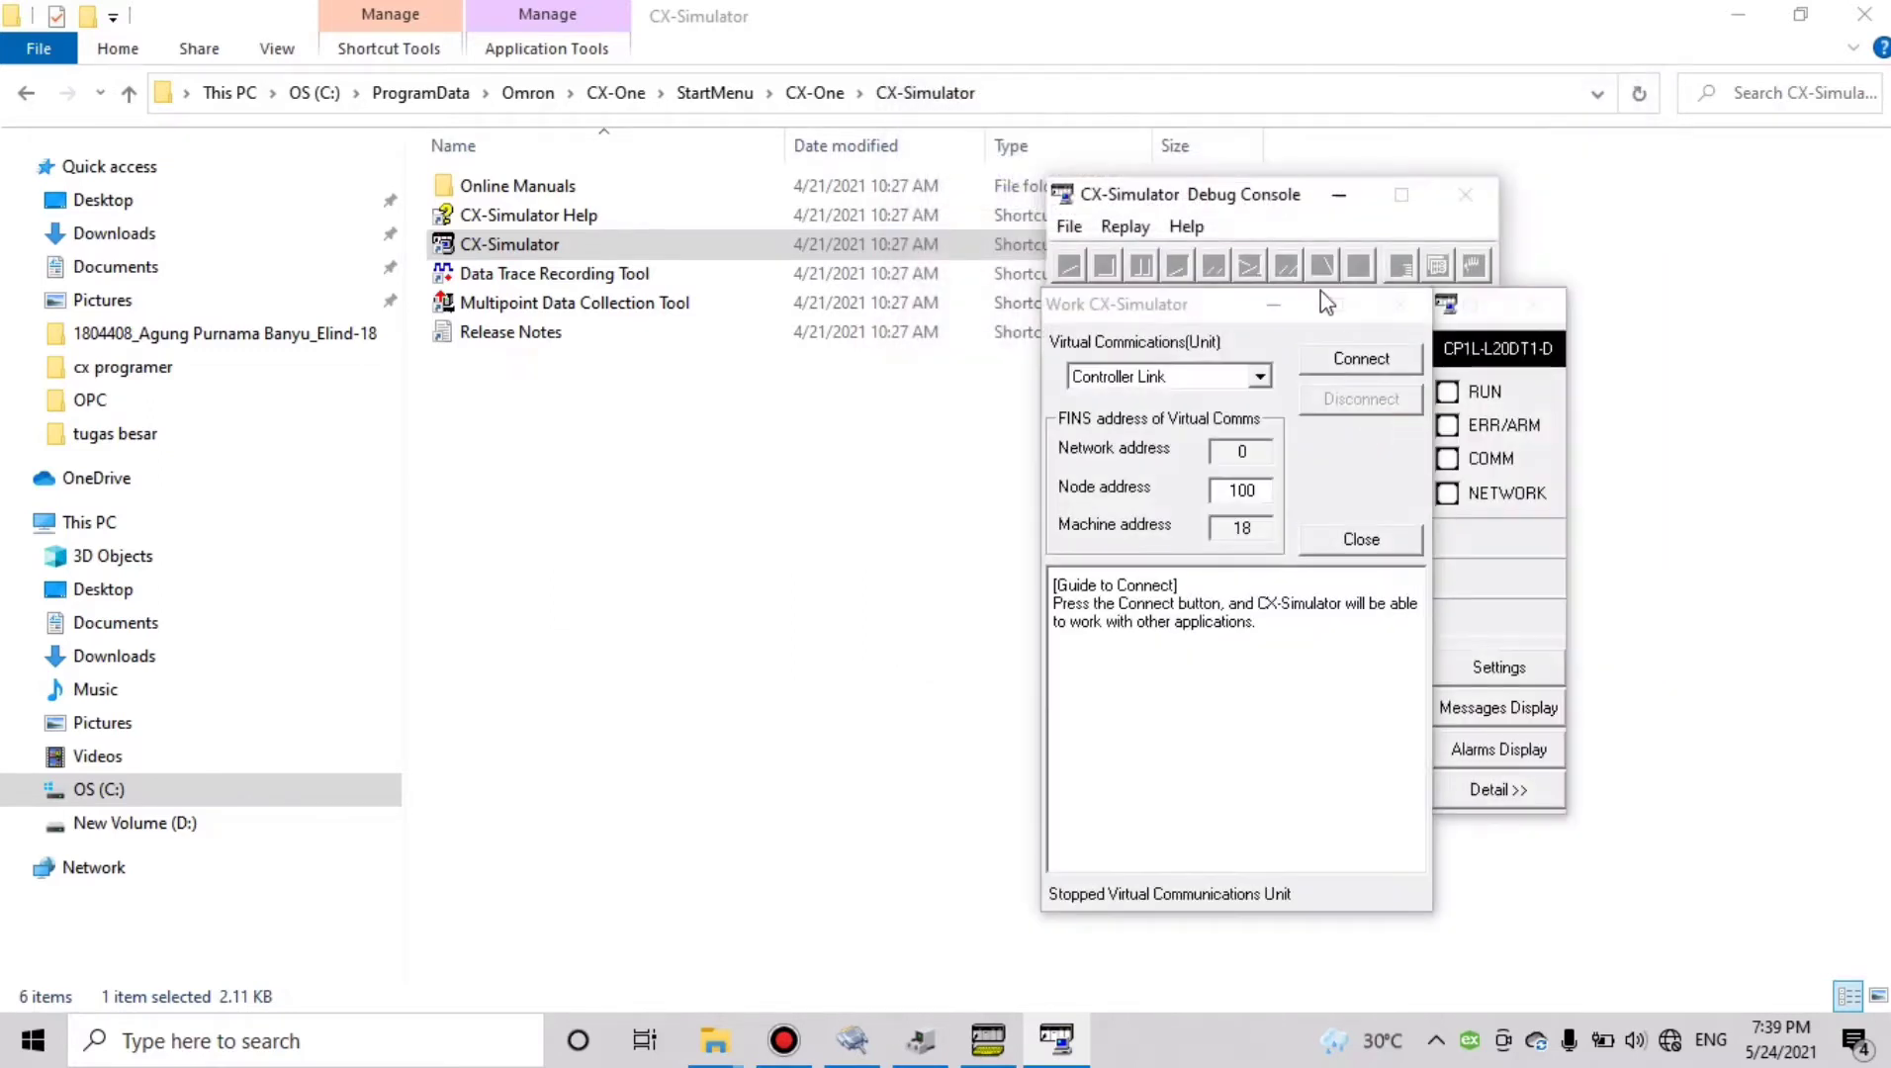
# Arrange the simulator windows beside the ladder program in CX-Programmer and connect the Controller Link virtual communications unit
pyautogui.moveTo(1229, 195); pyautogui.dragTo(488, 237)
pyautogui.moveTo(1072, 305); pyautogui.dragTo(336, 329)
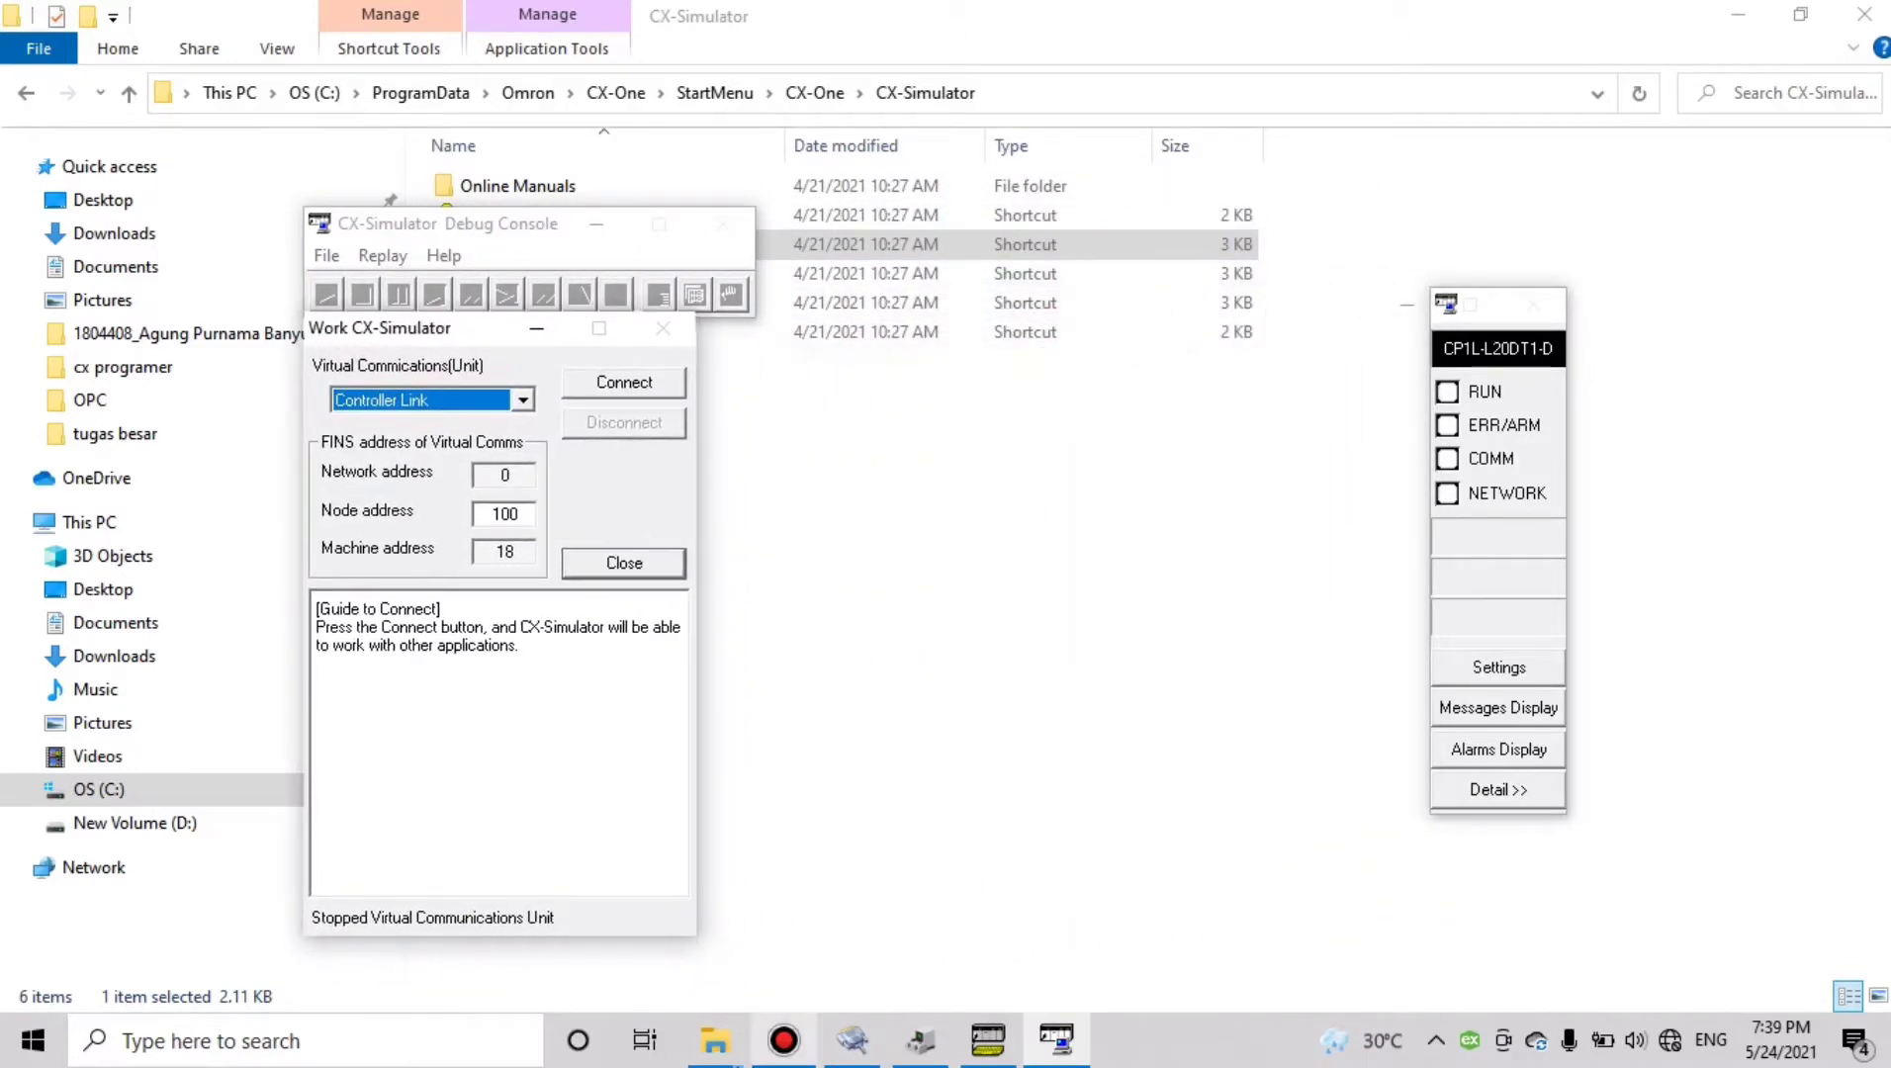
pyautogui.click(1498, 313)
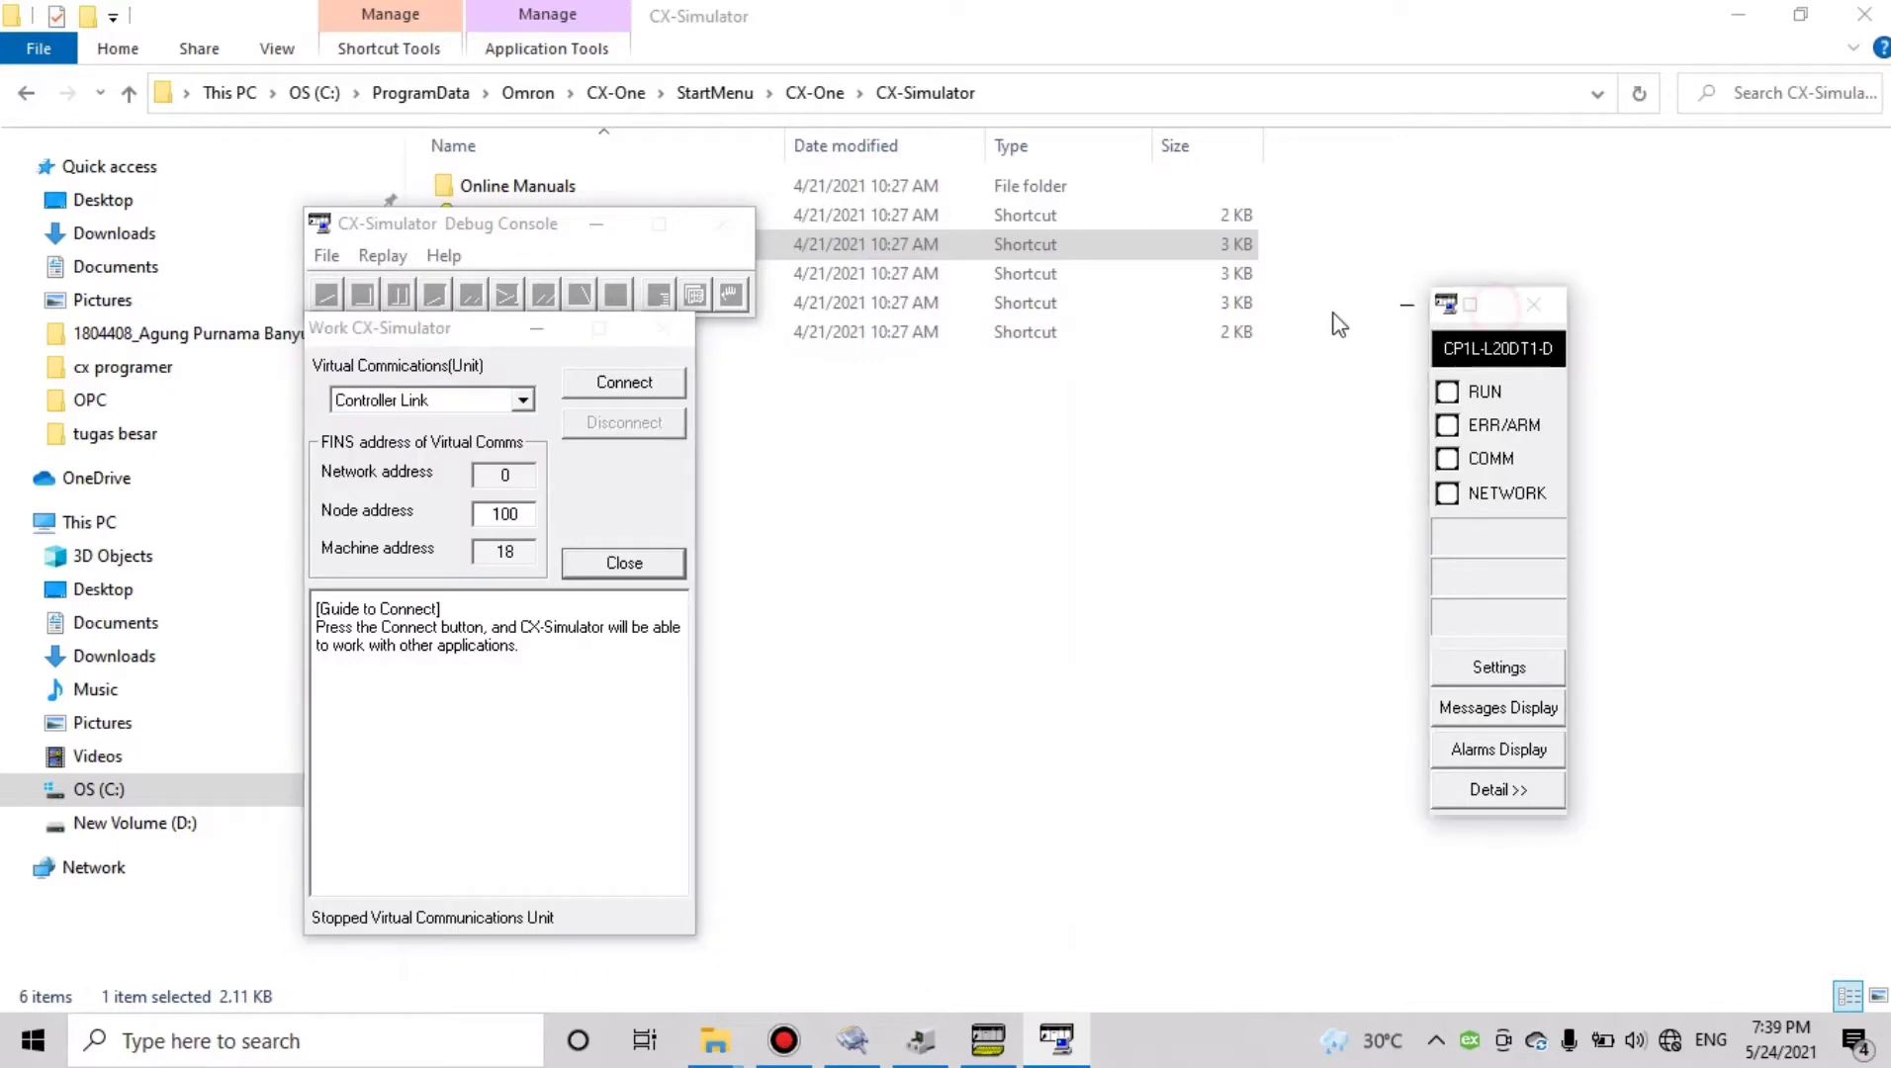
pyautogui.click(1004, 1046)
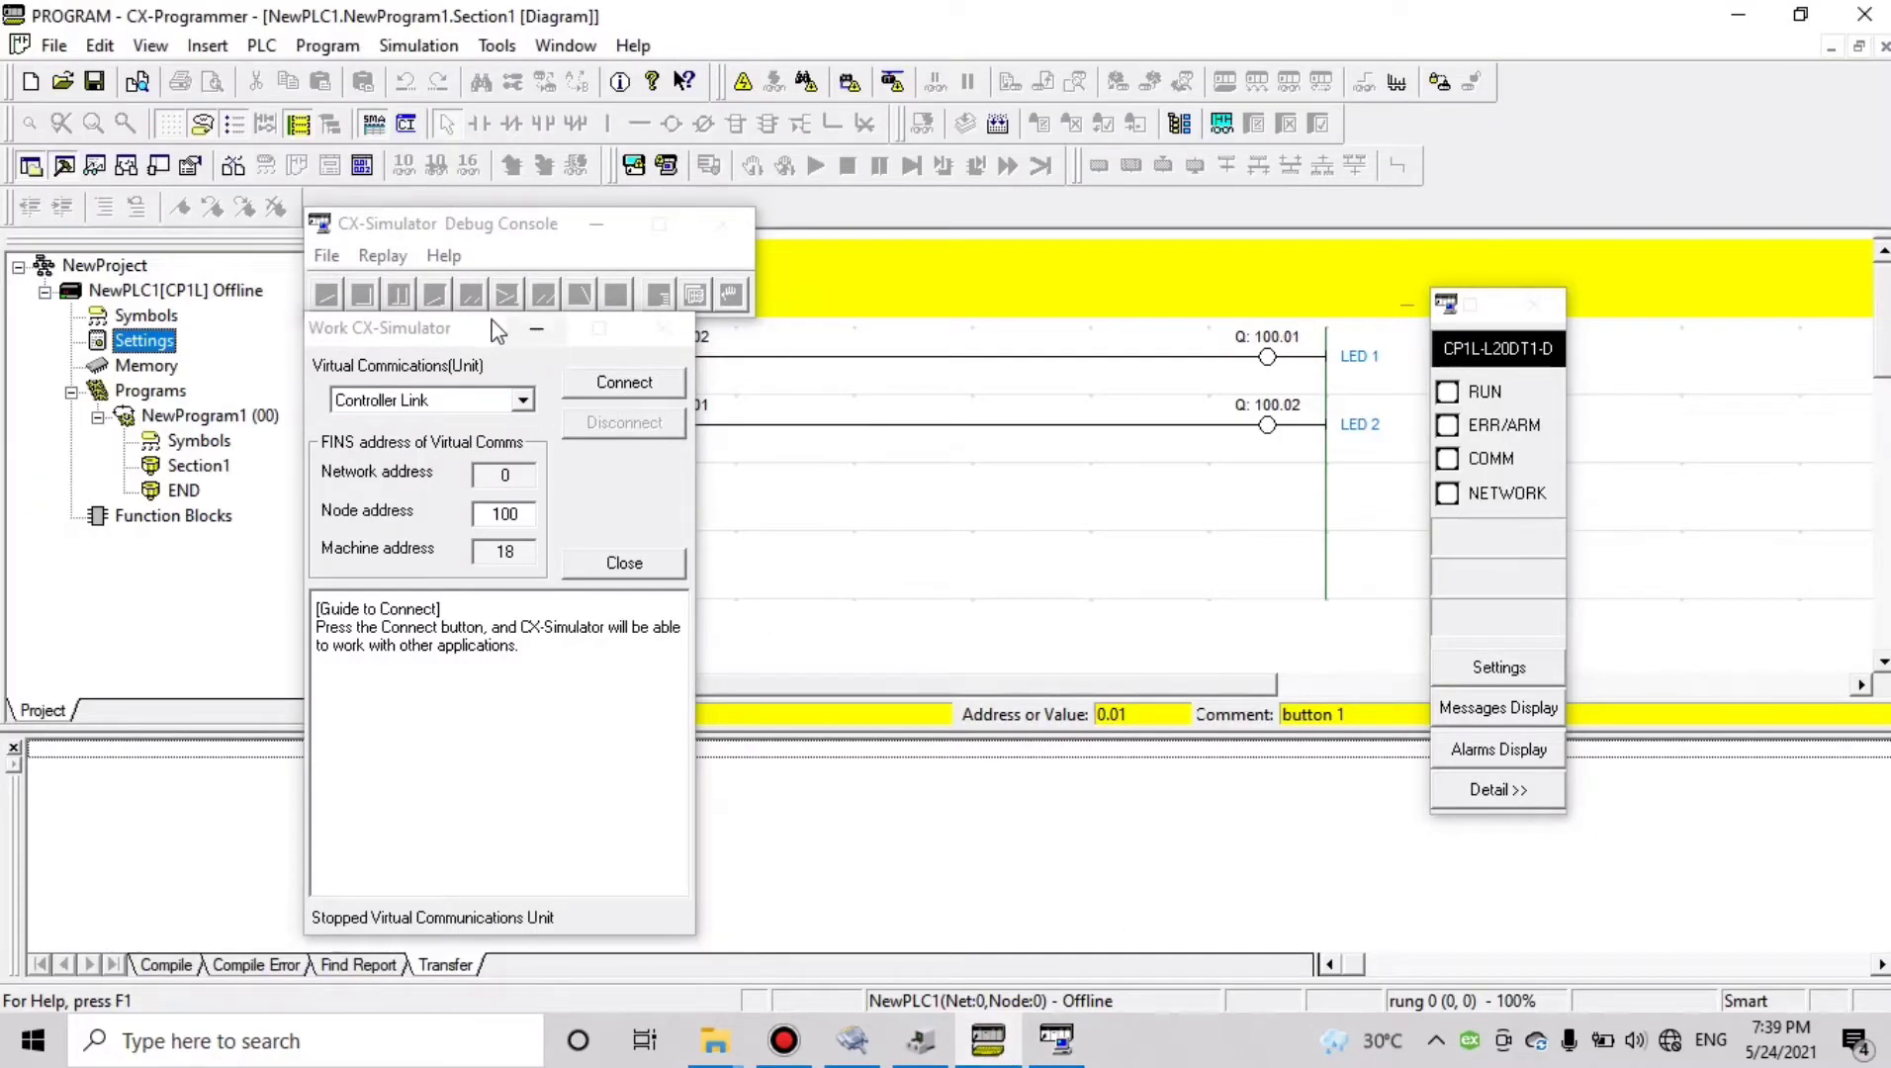
pyautogui.moveTo(458, 334); pyautogui.dragTo(194, 331)
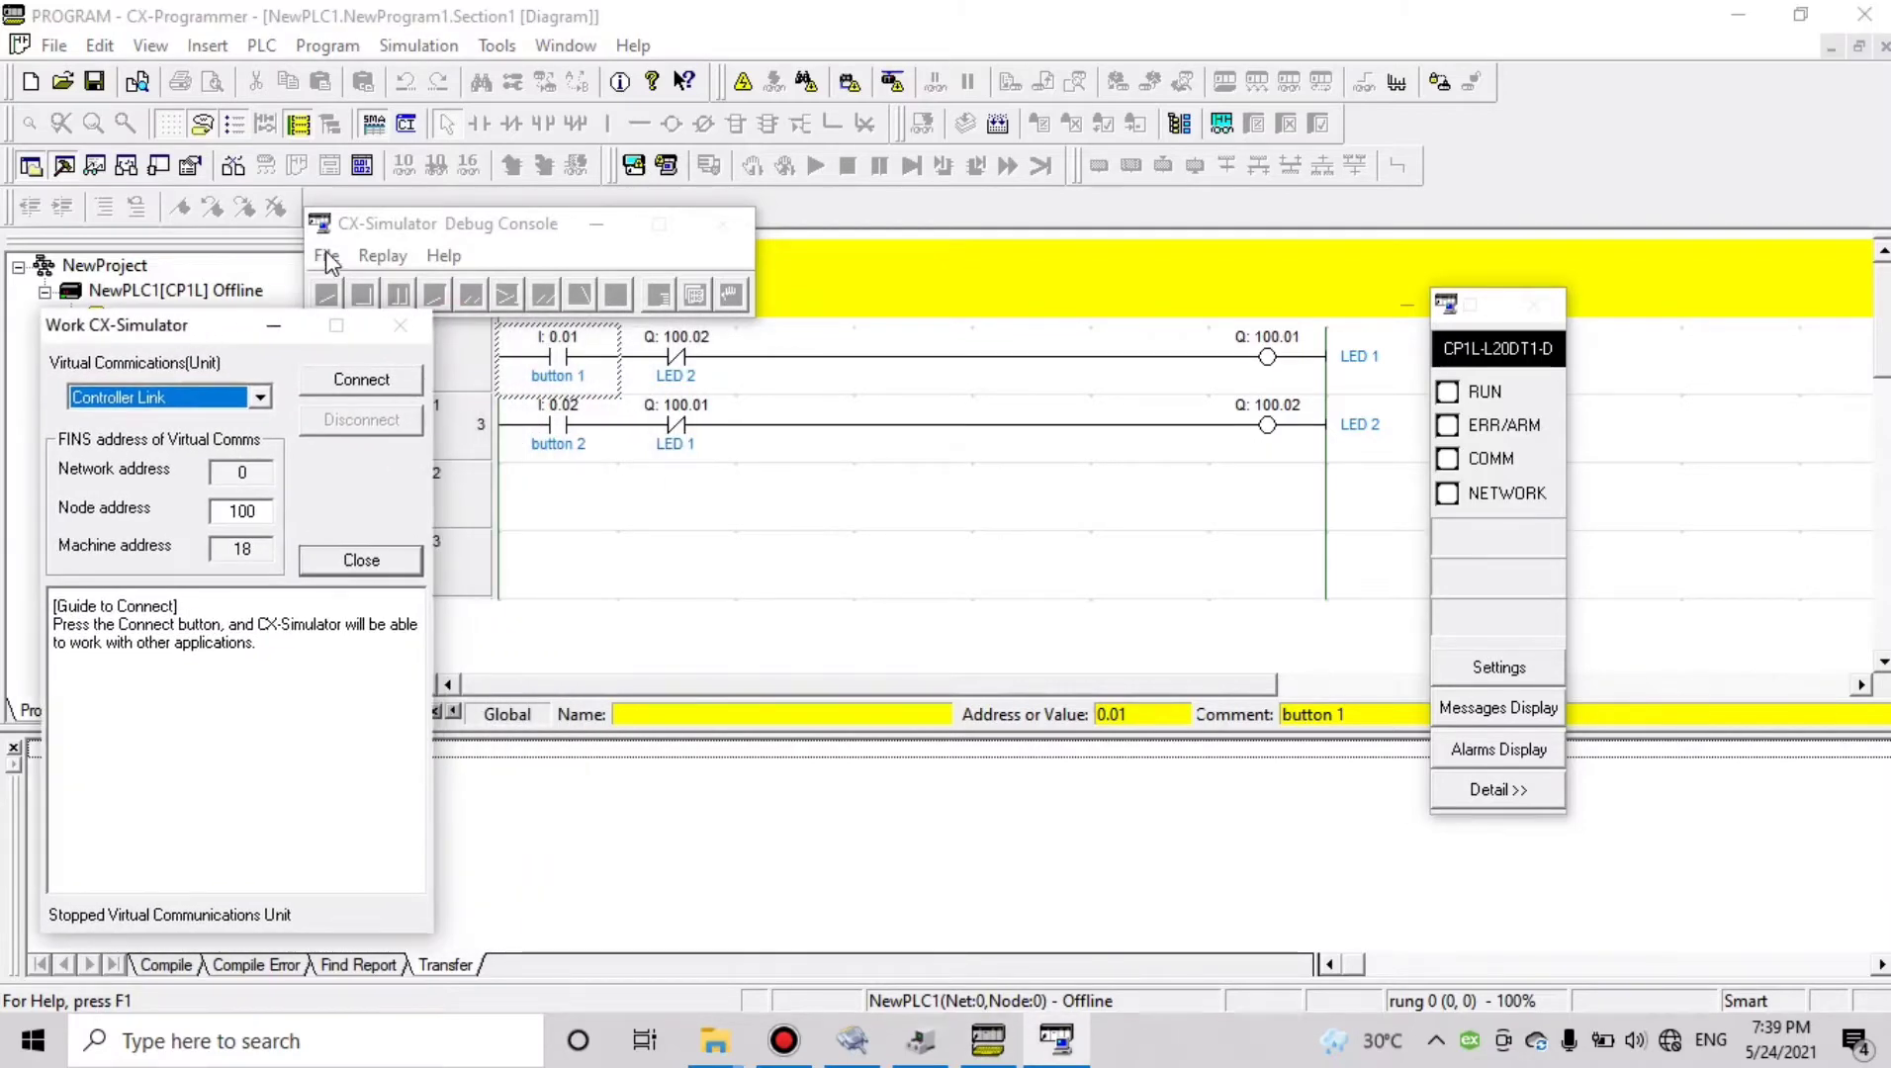
pyautogui.moveTo(351, 228); pyautogui.dragTo(85, 227)
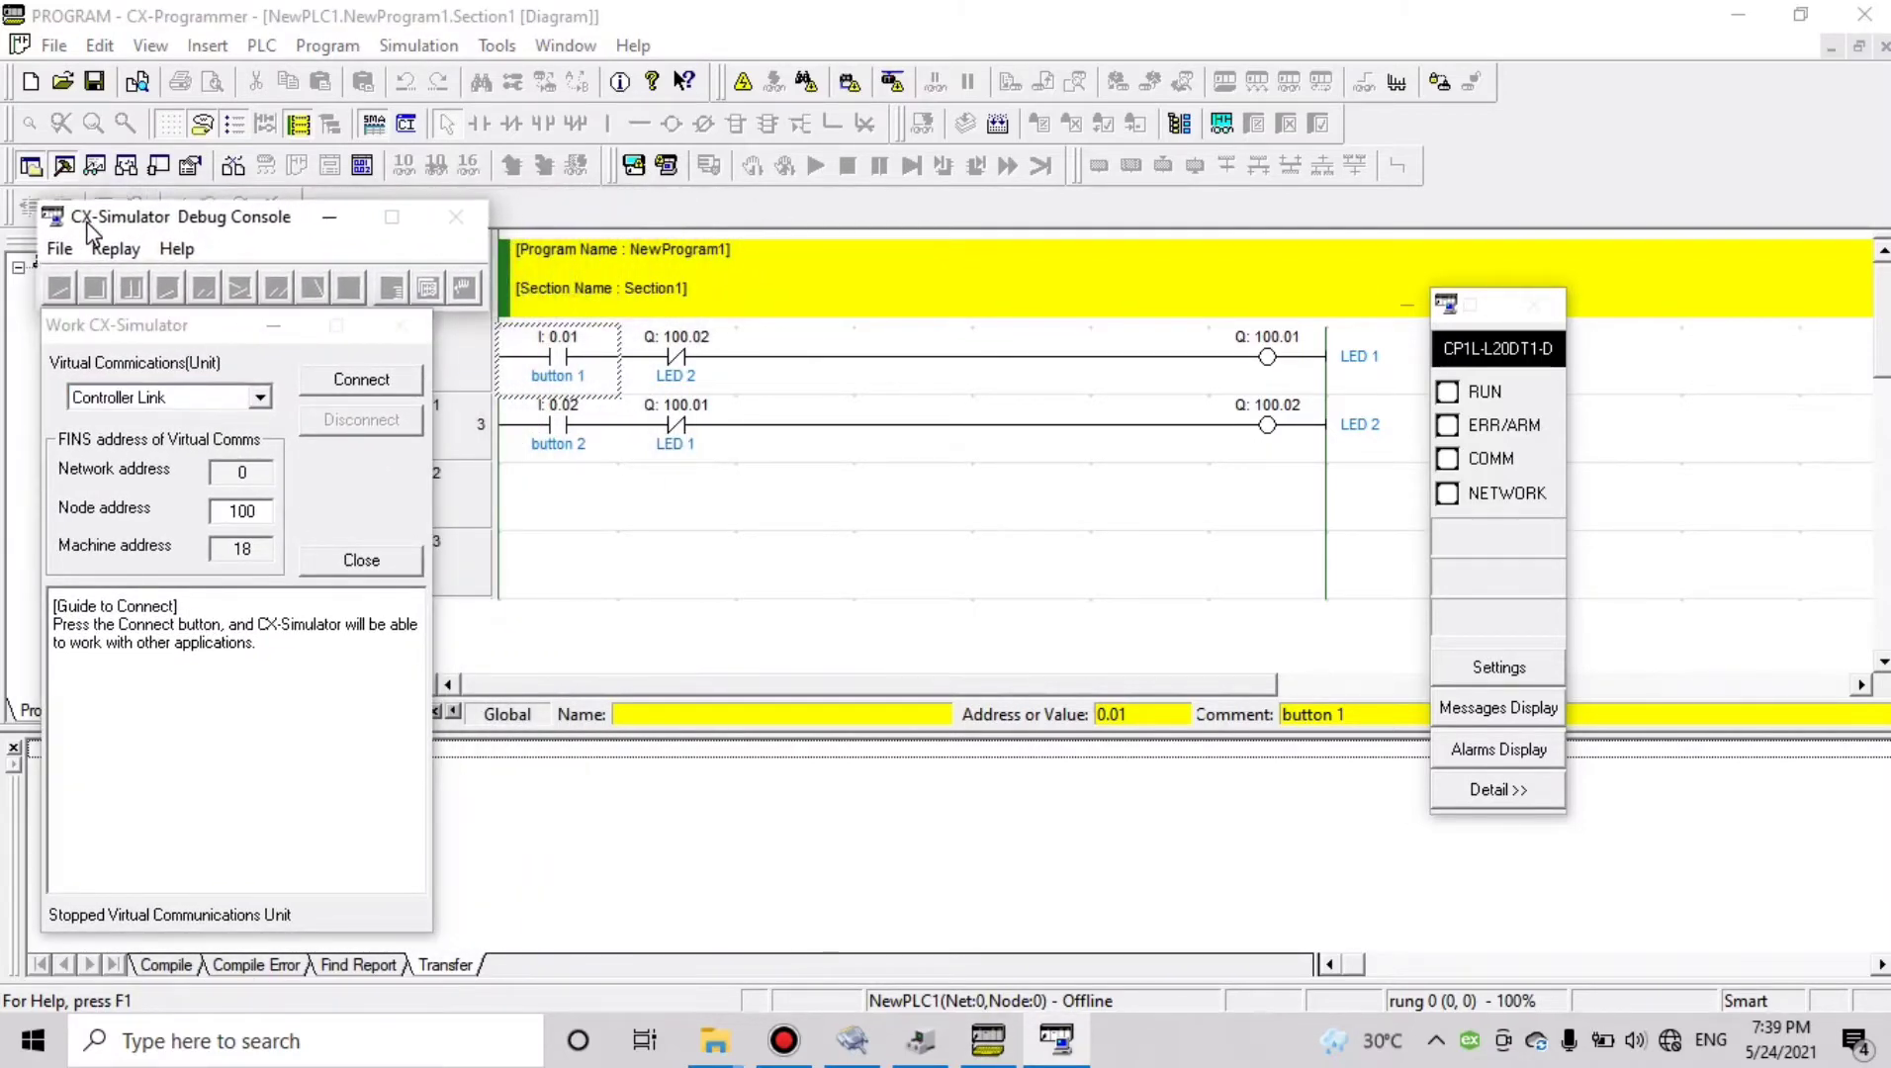
pyautogui.click(332, 386)
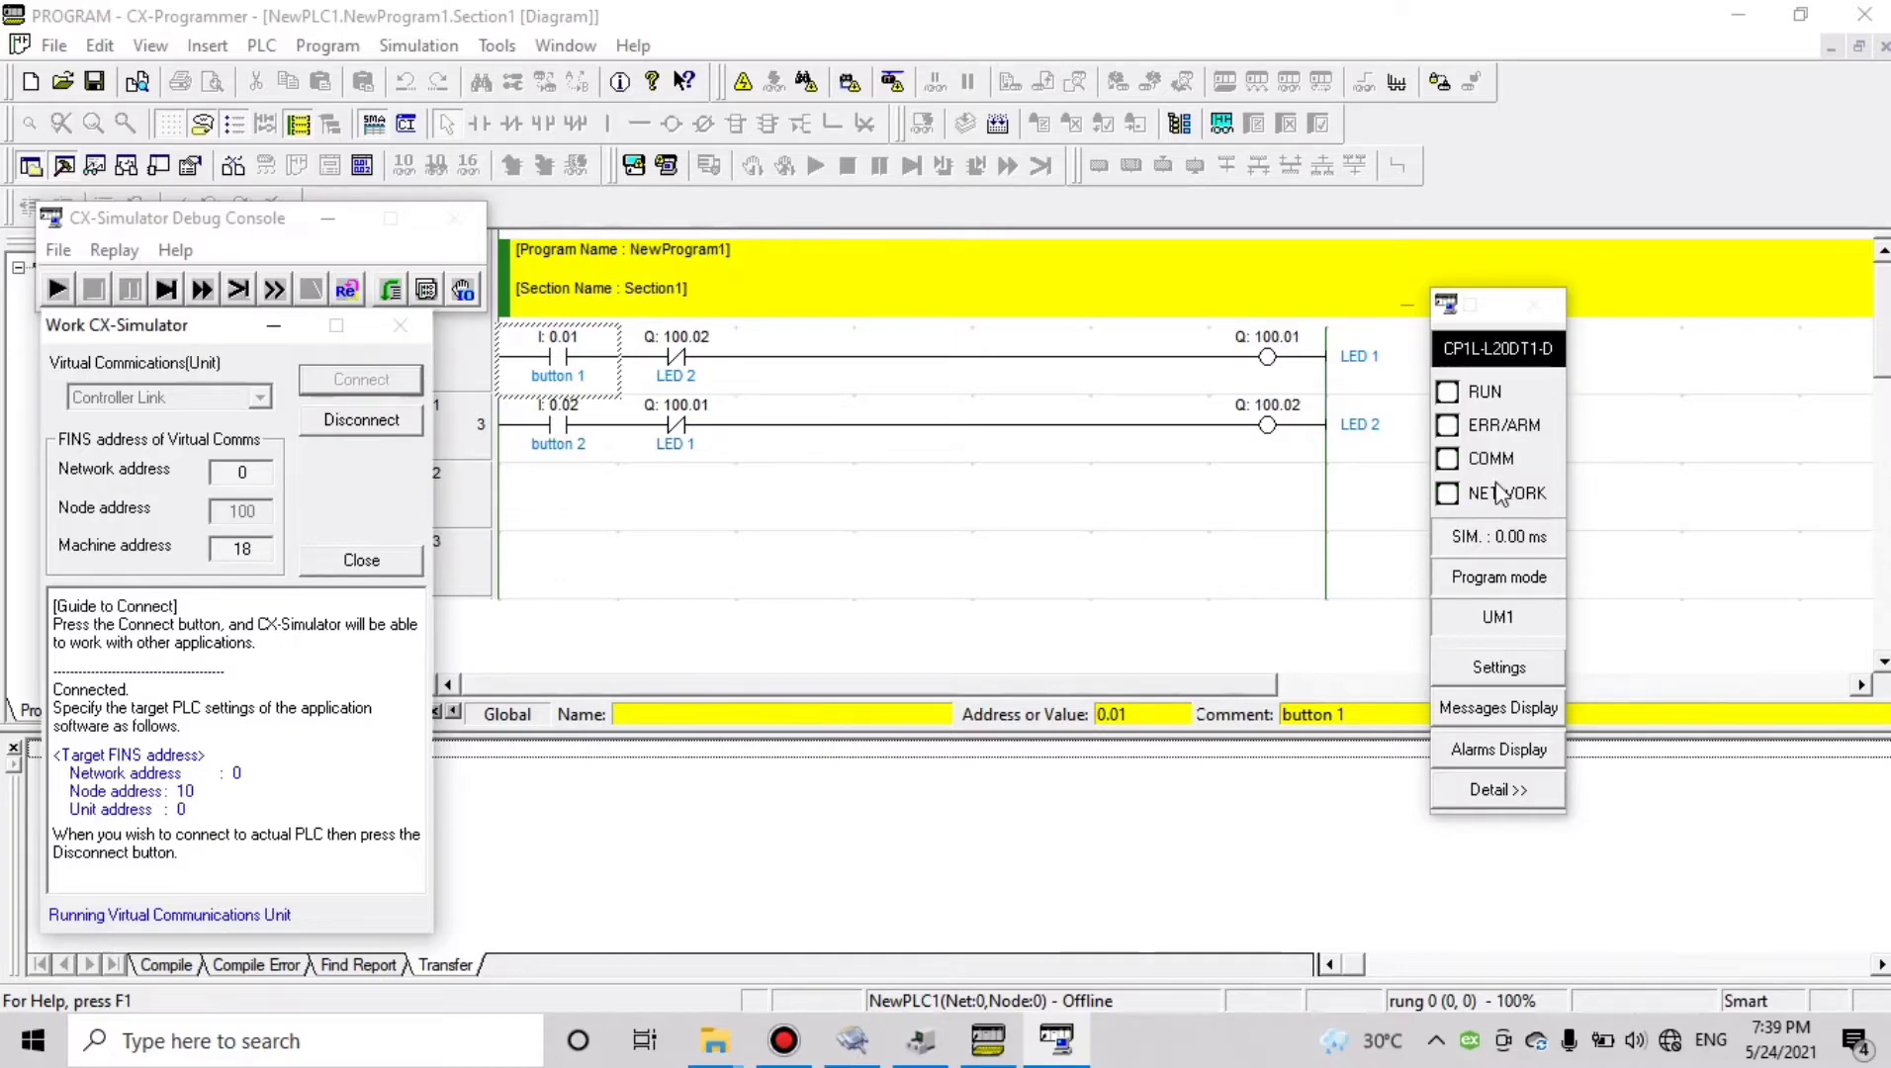
pyautogui.click(1486, 308)
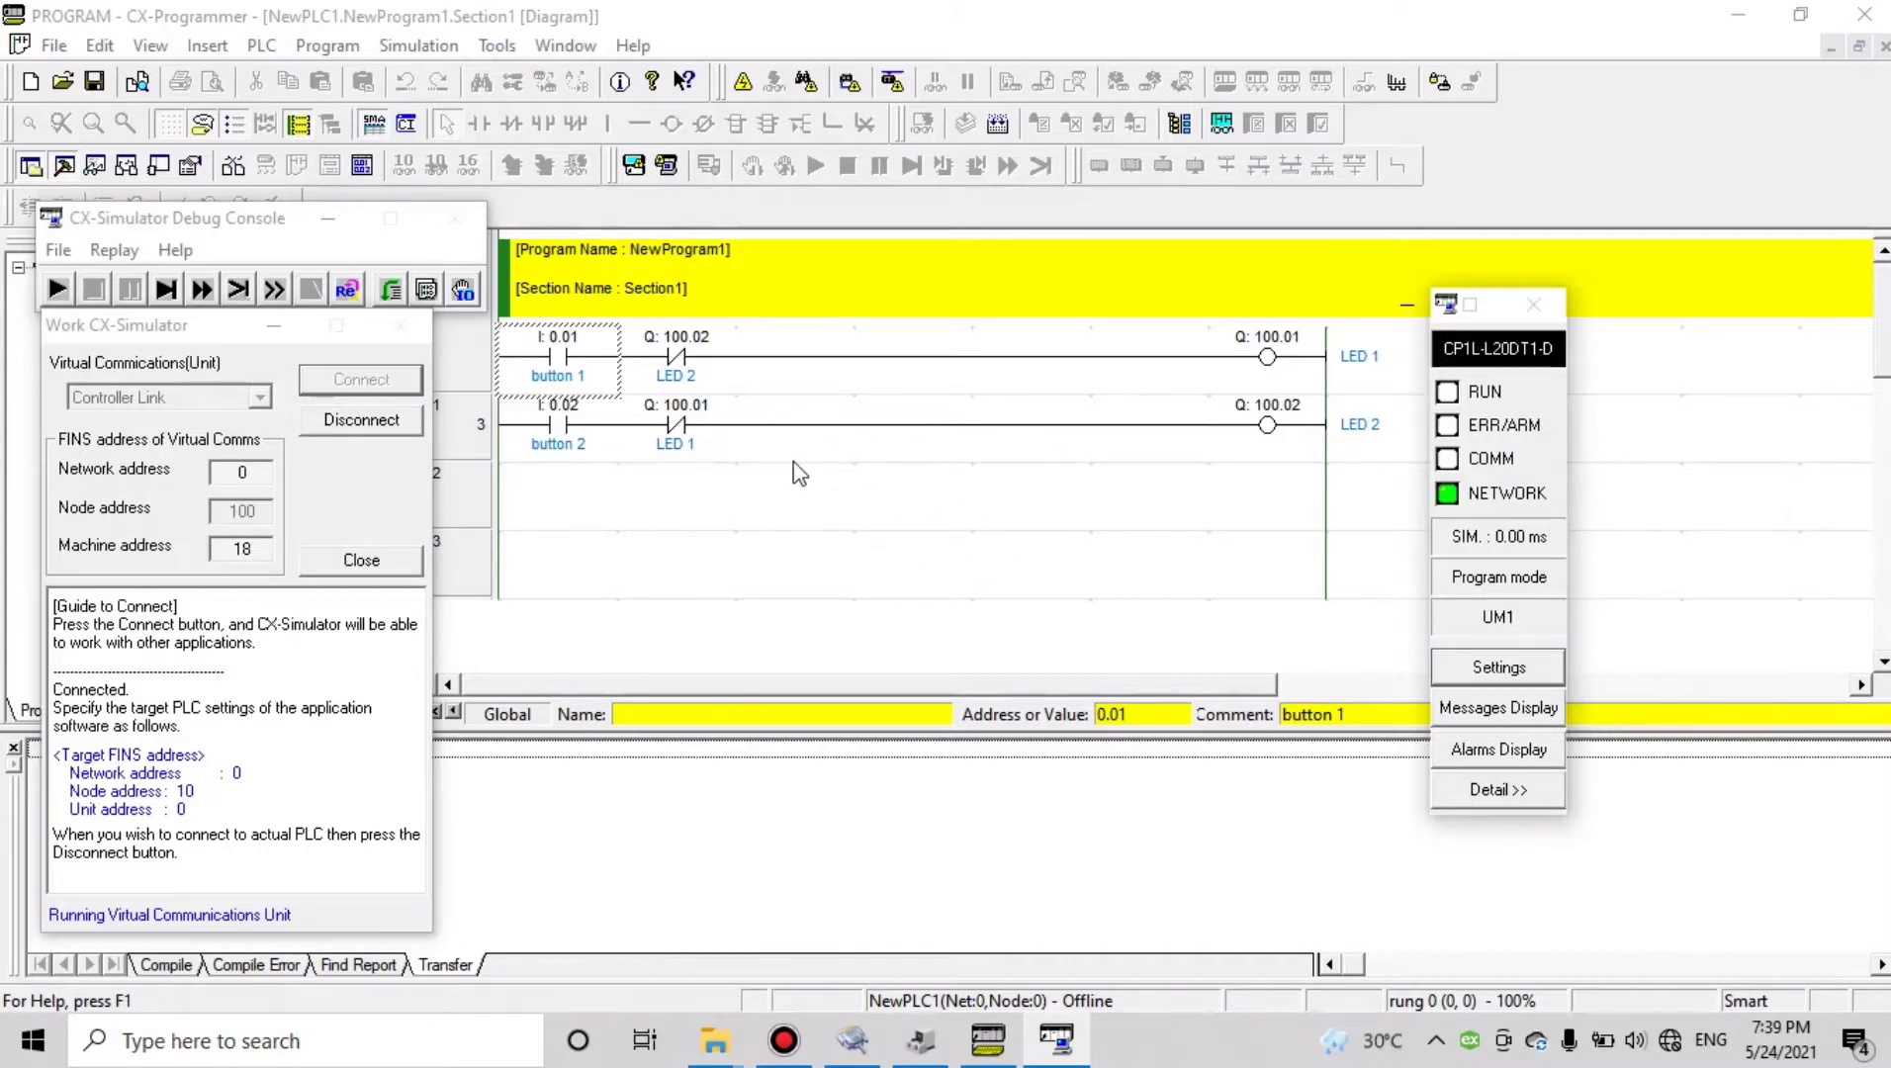
# Put the ladder program online with the simulator, check the CX-Simulator status, and minimize its windows
pyautogui.click(668, 174)
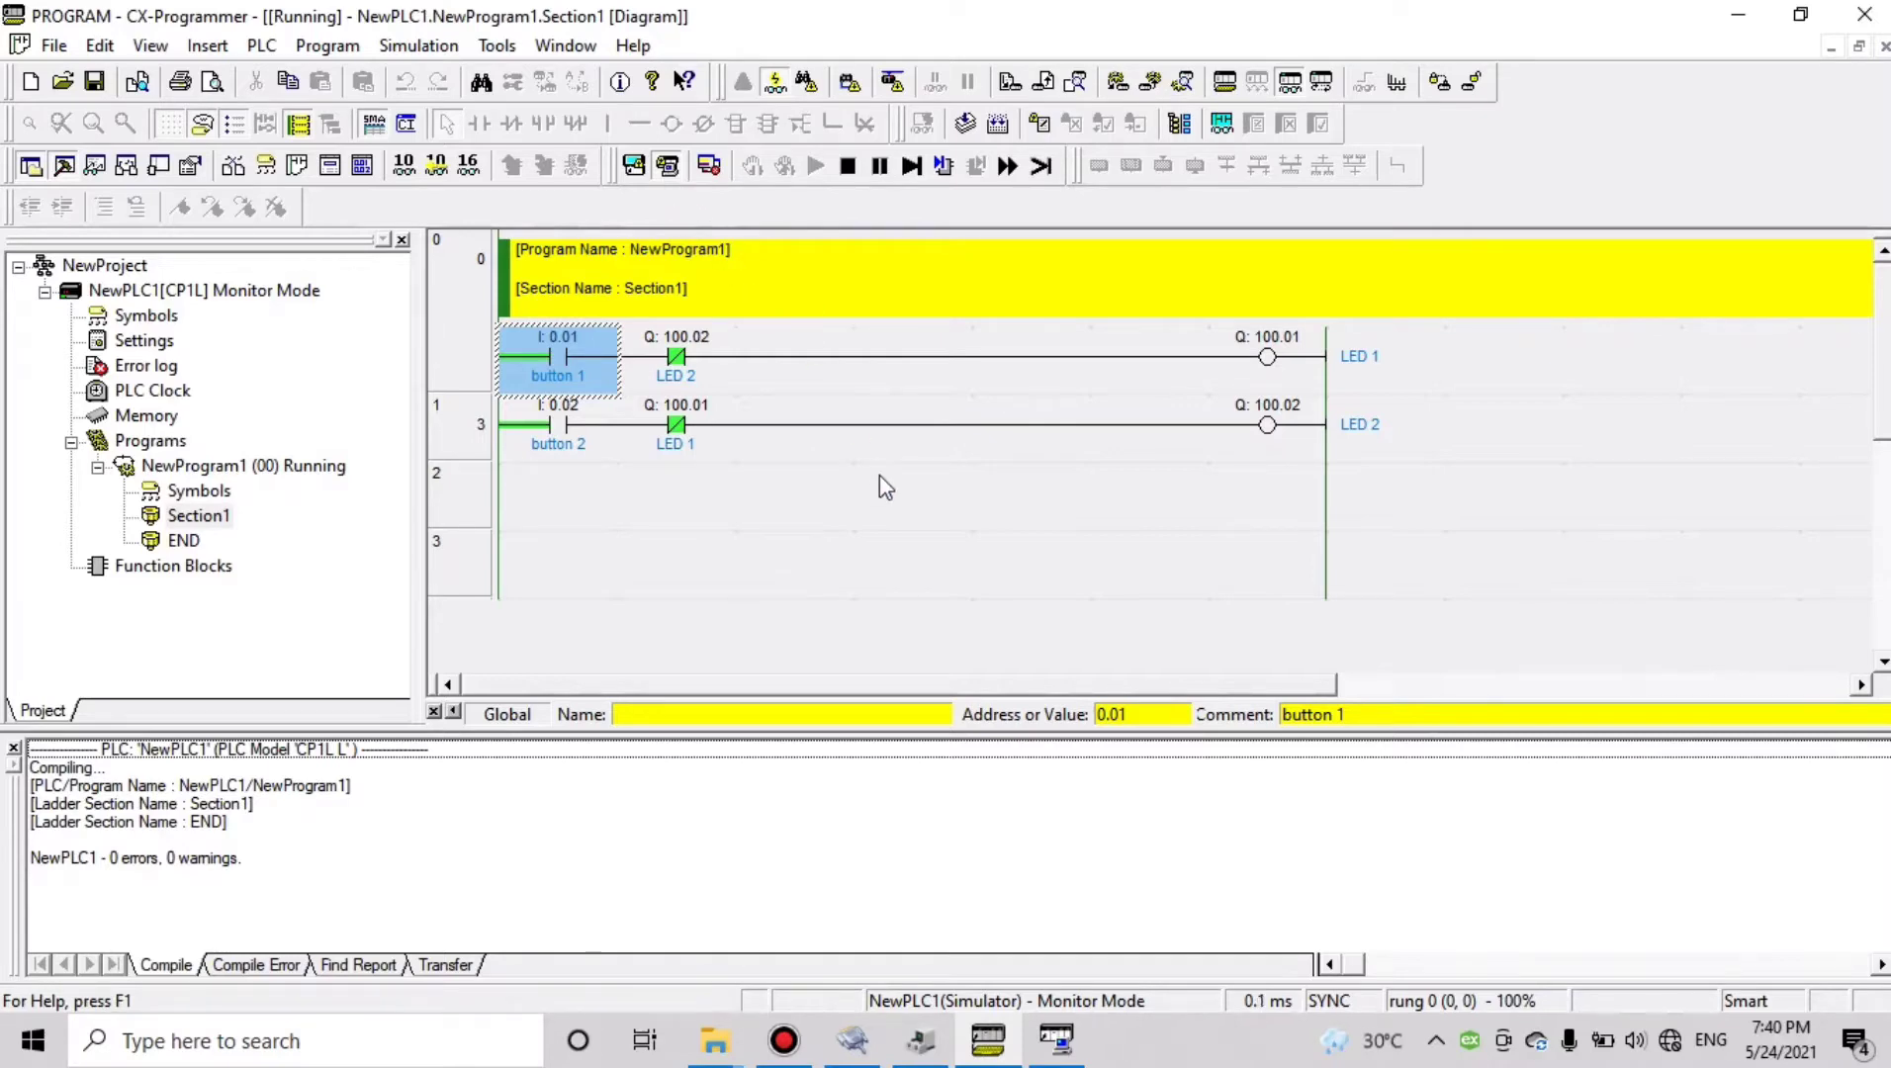
pyautogui.click(1056, 1039)
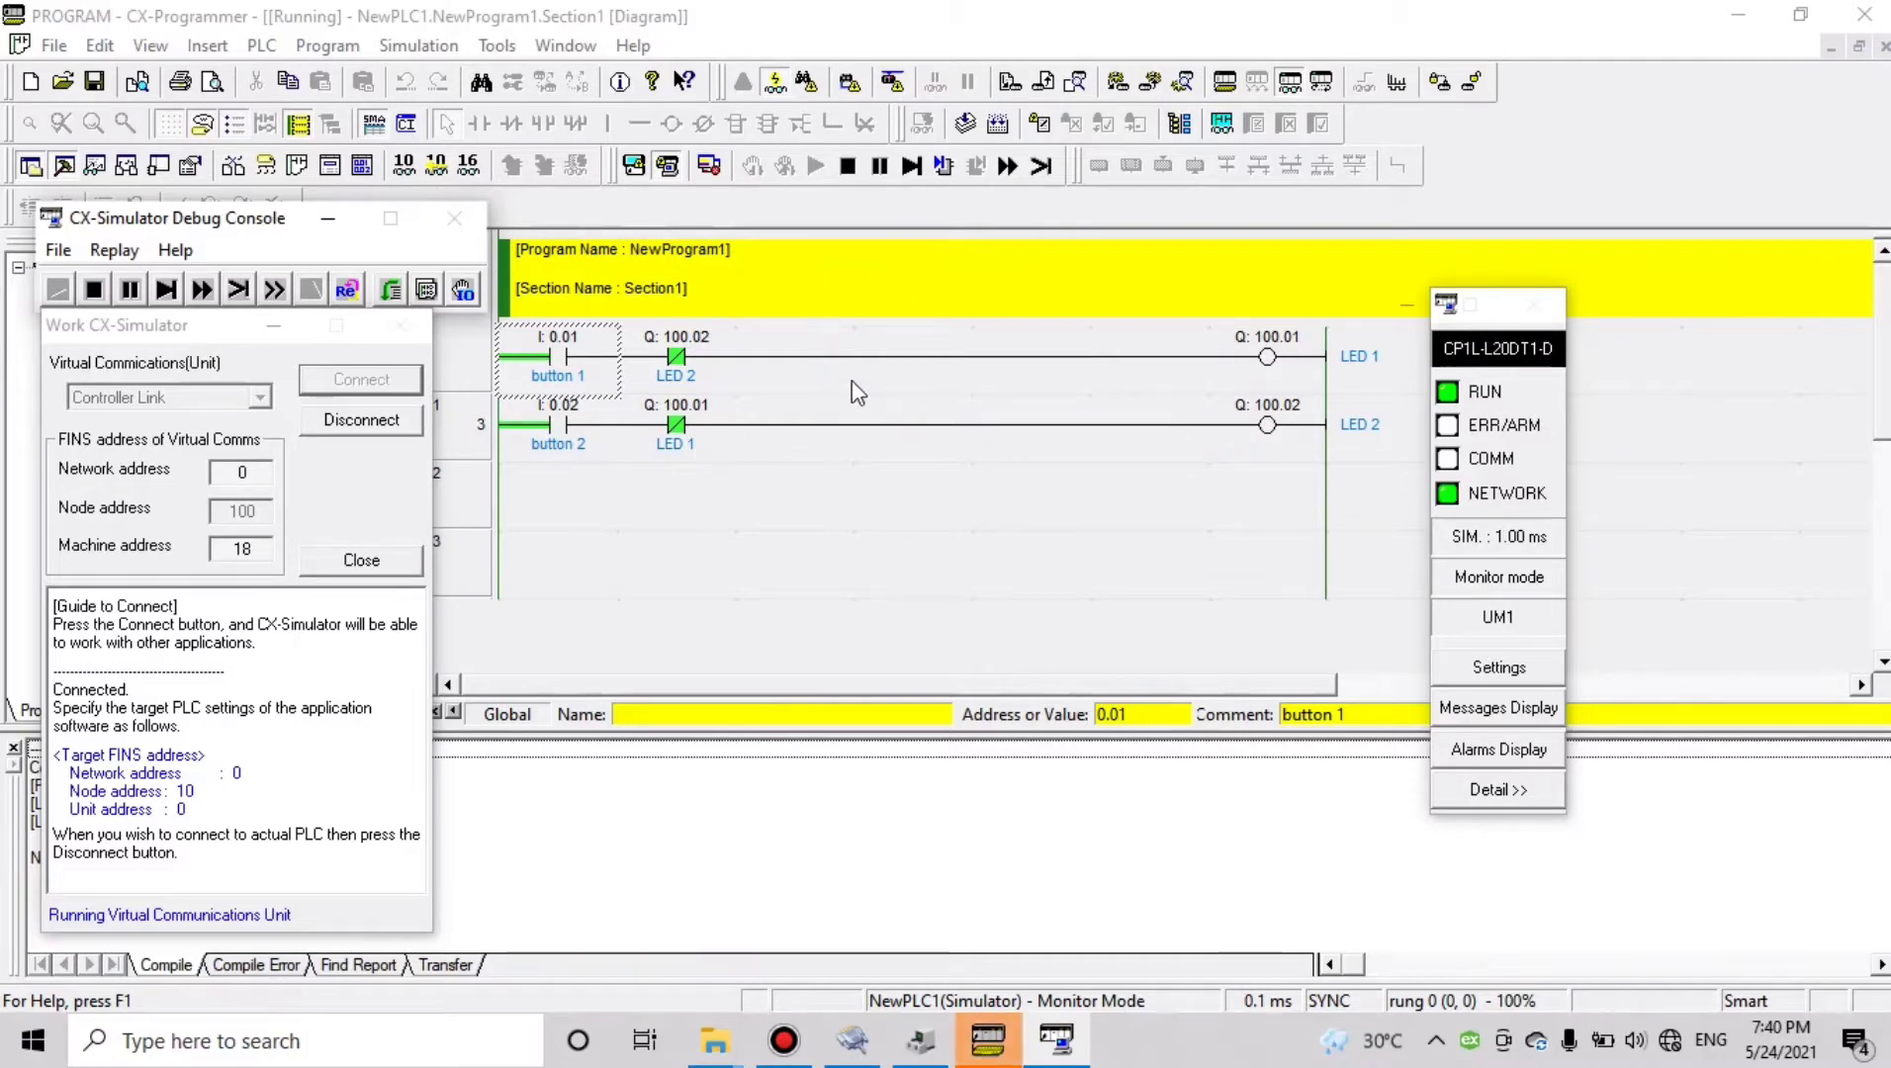
pyautogui.click(327, 218)
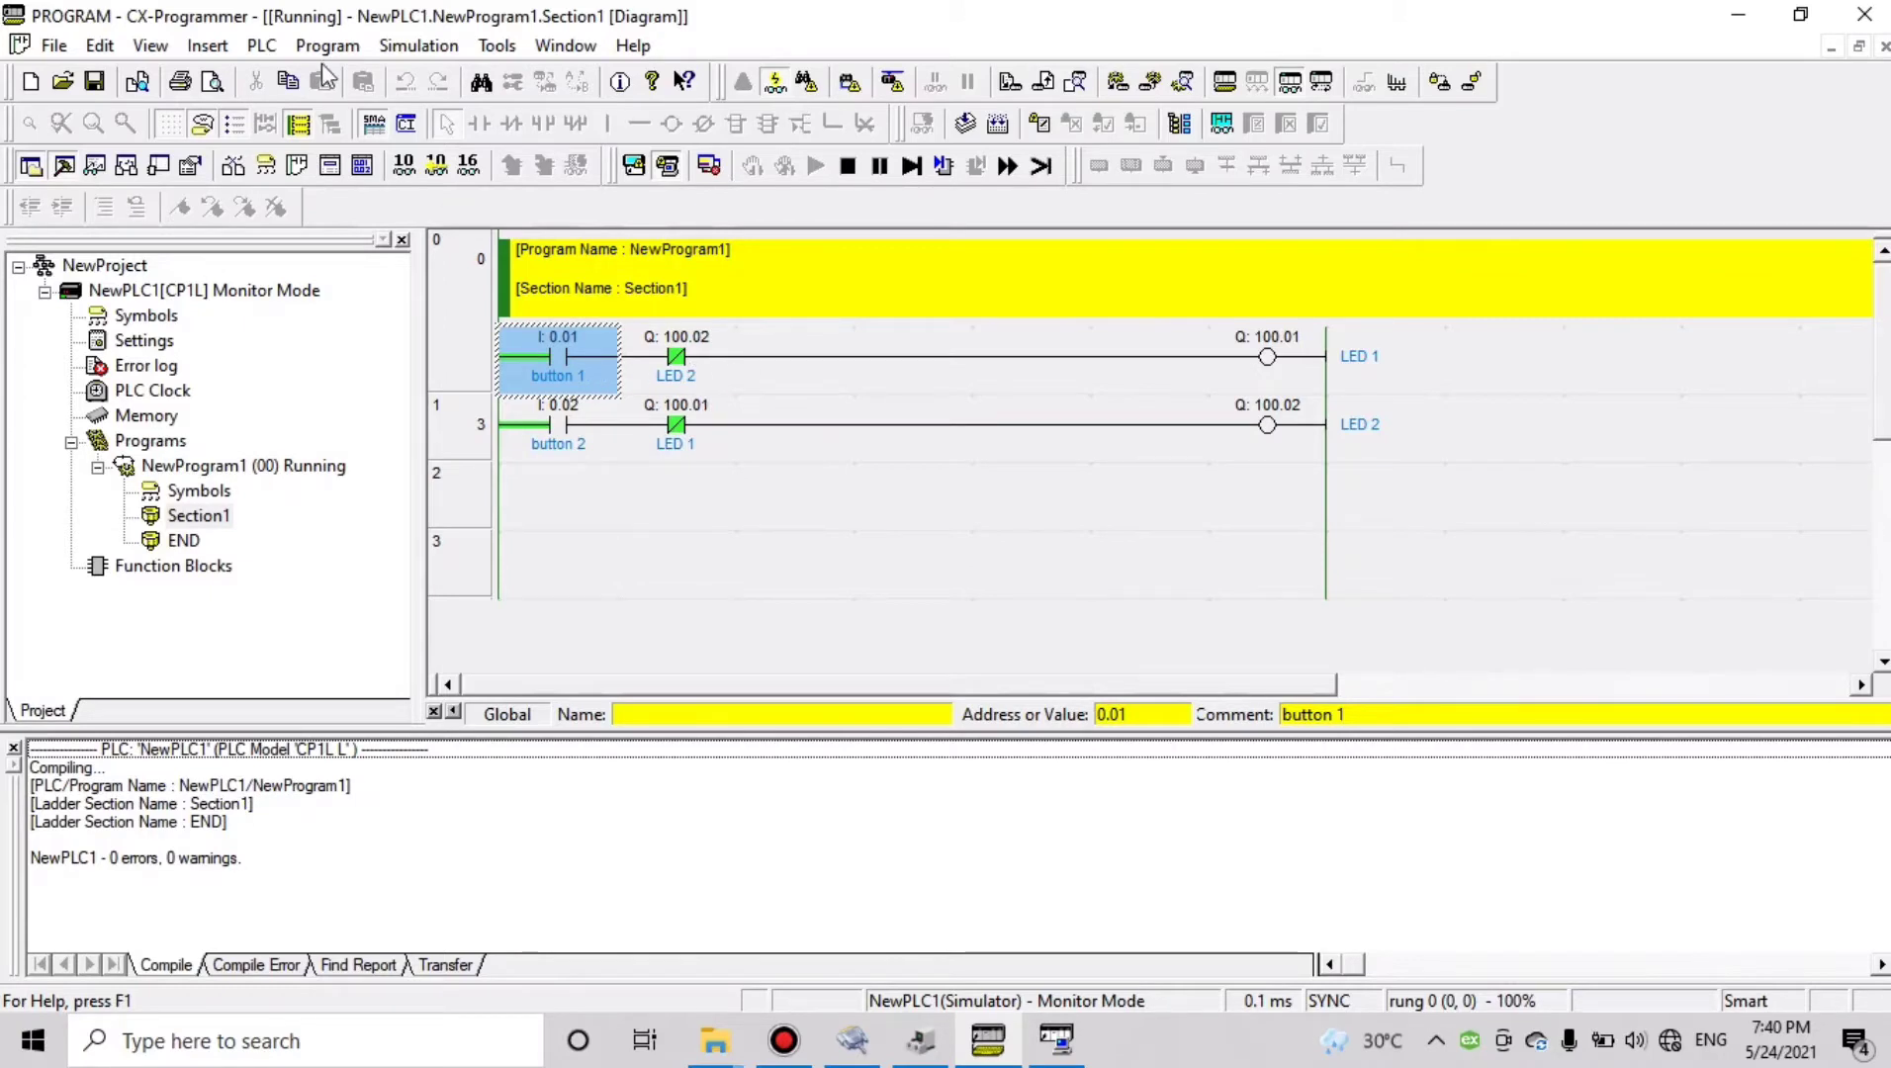
# Review the download options for transferring the program to the PLC and close the dialog
pyautogui.click(262, 49)
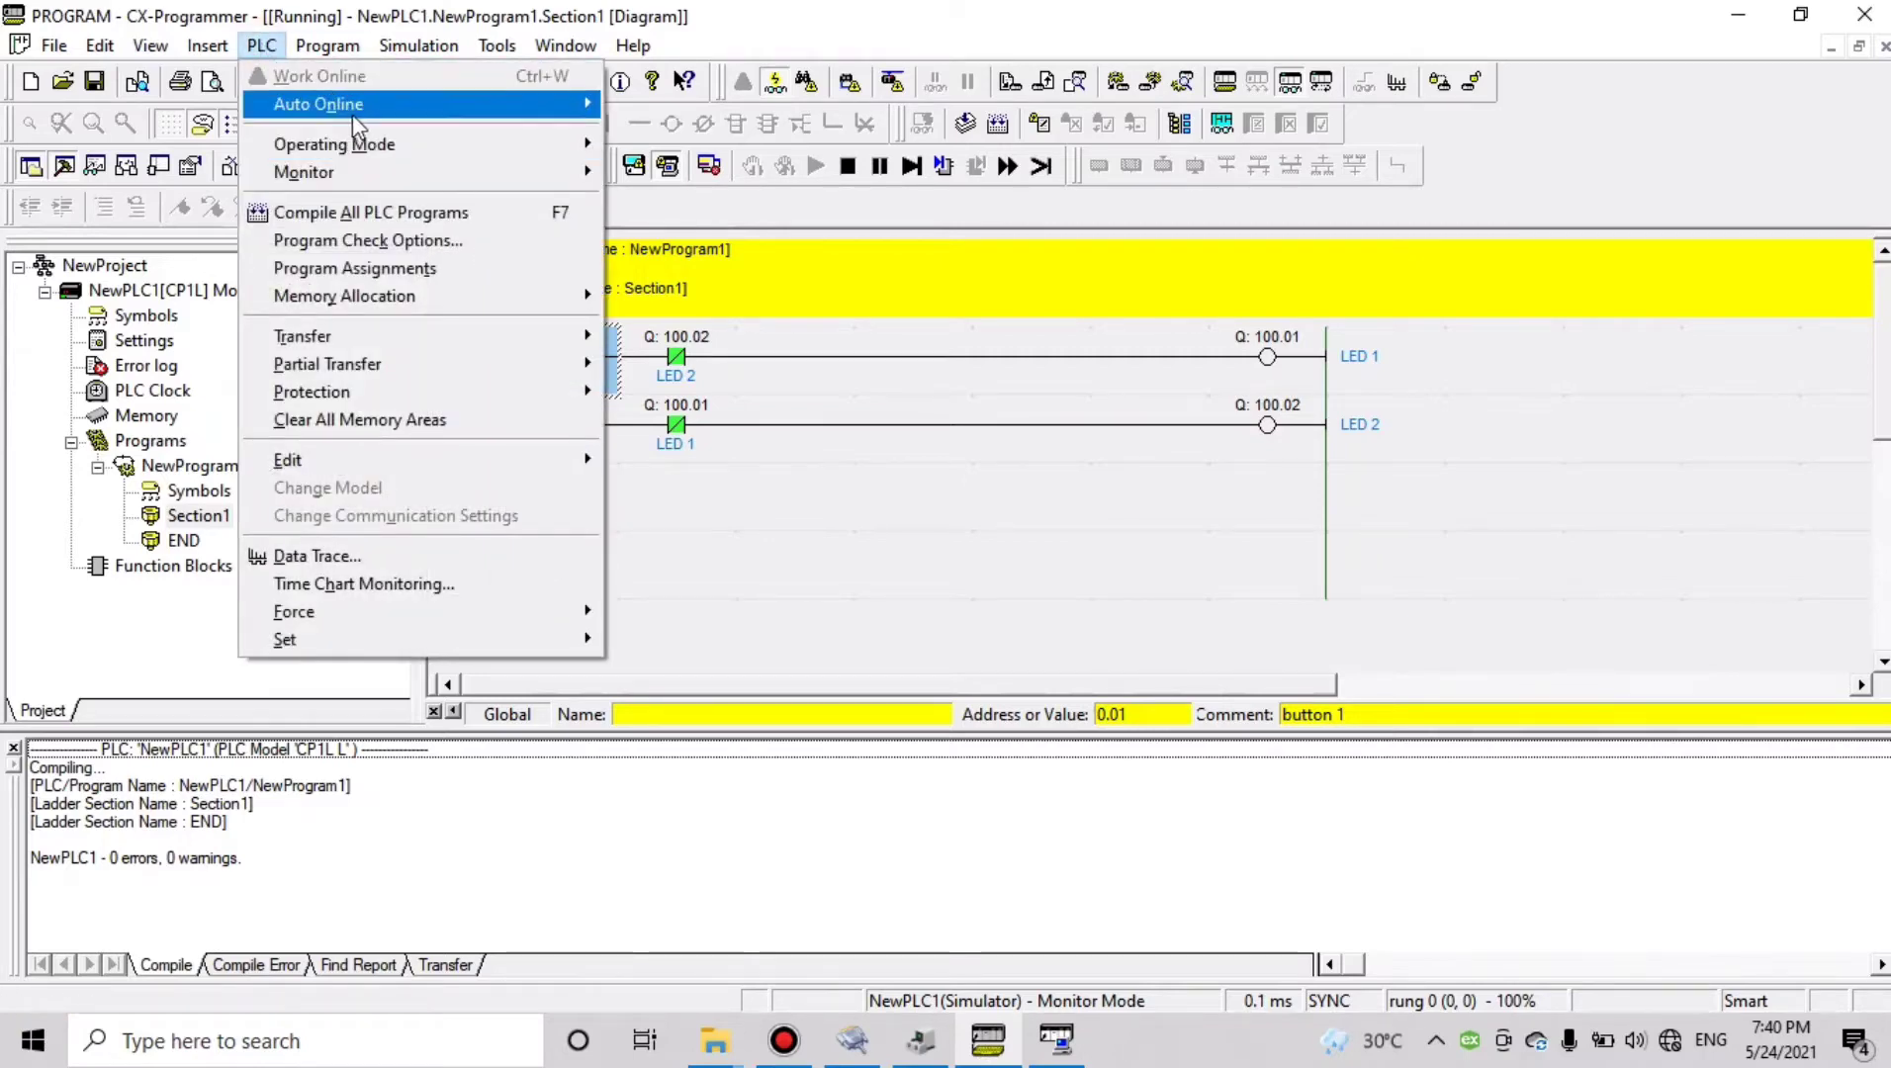
pyautogui.moveTo(367, 341)
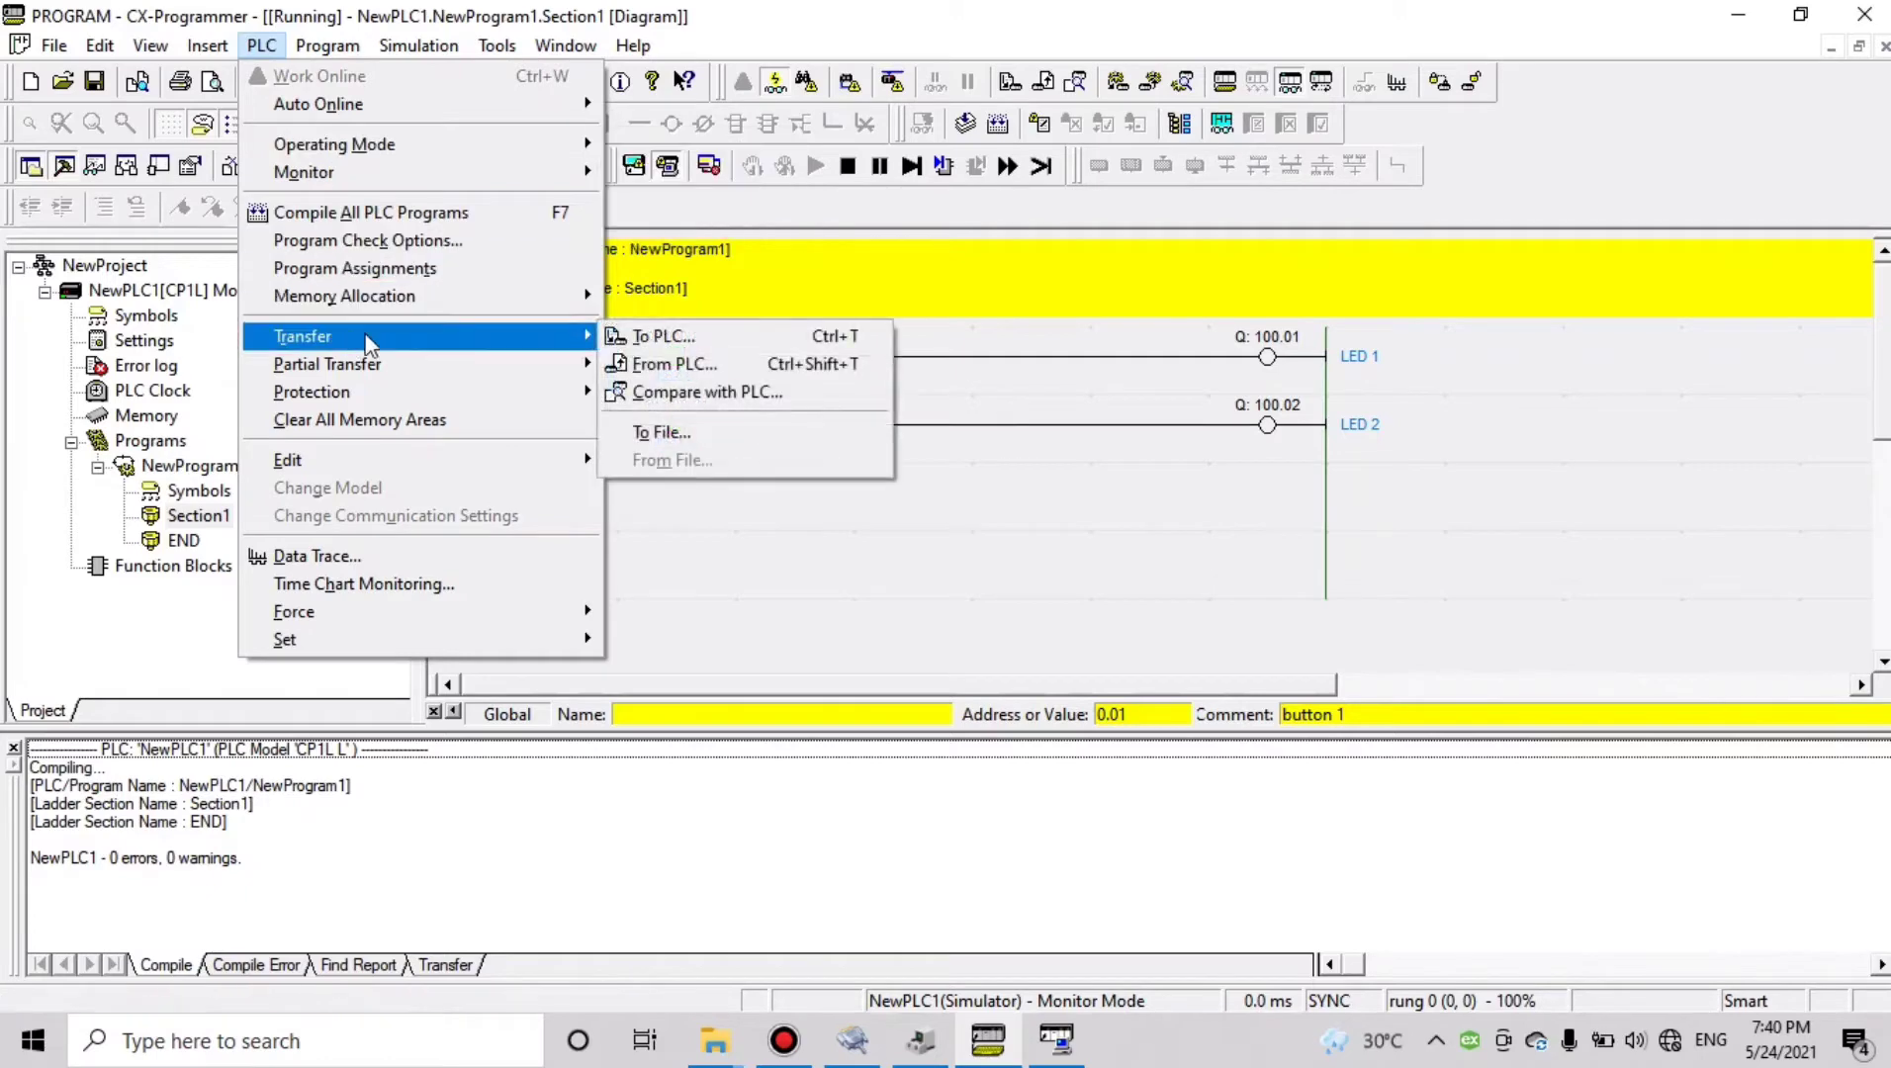
pyautogui.click(638, 341)
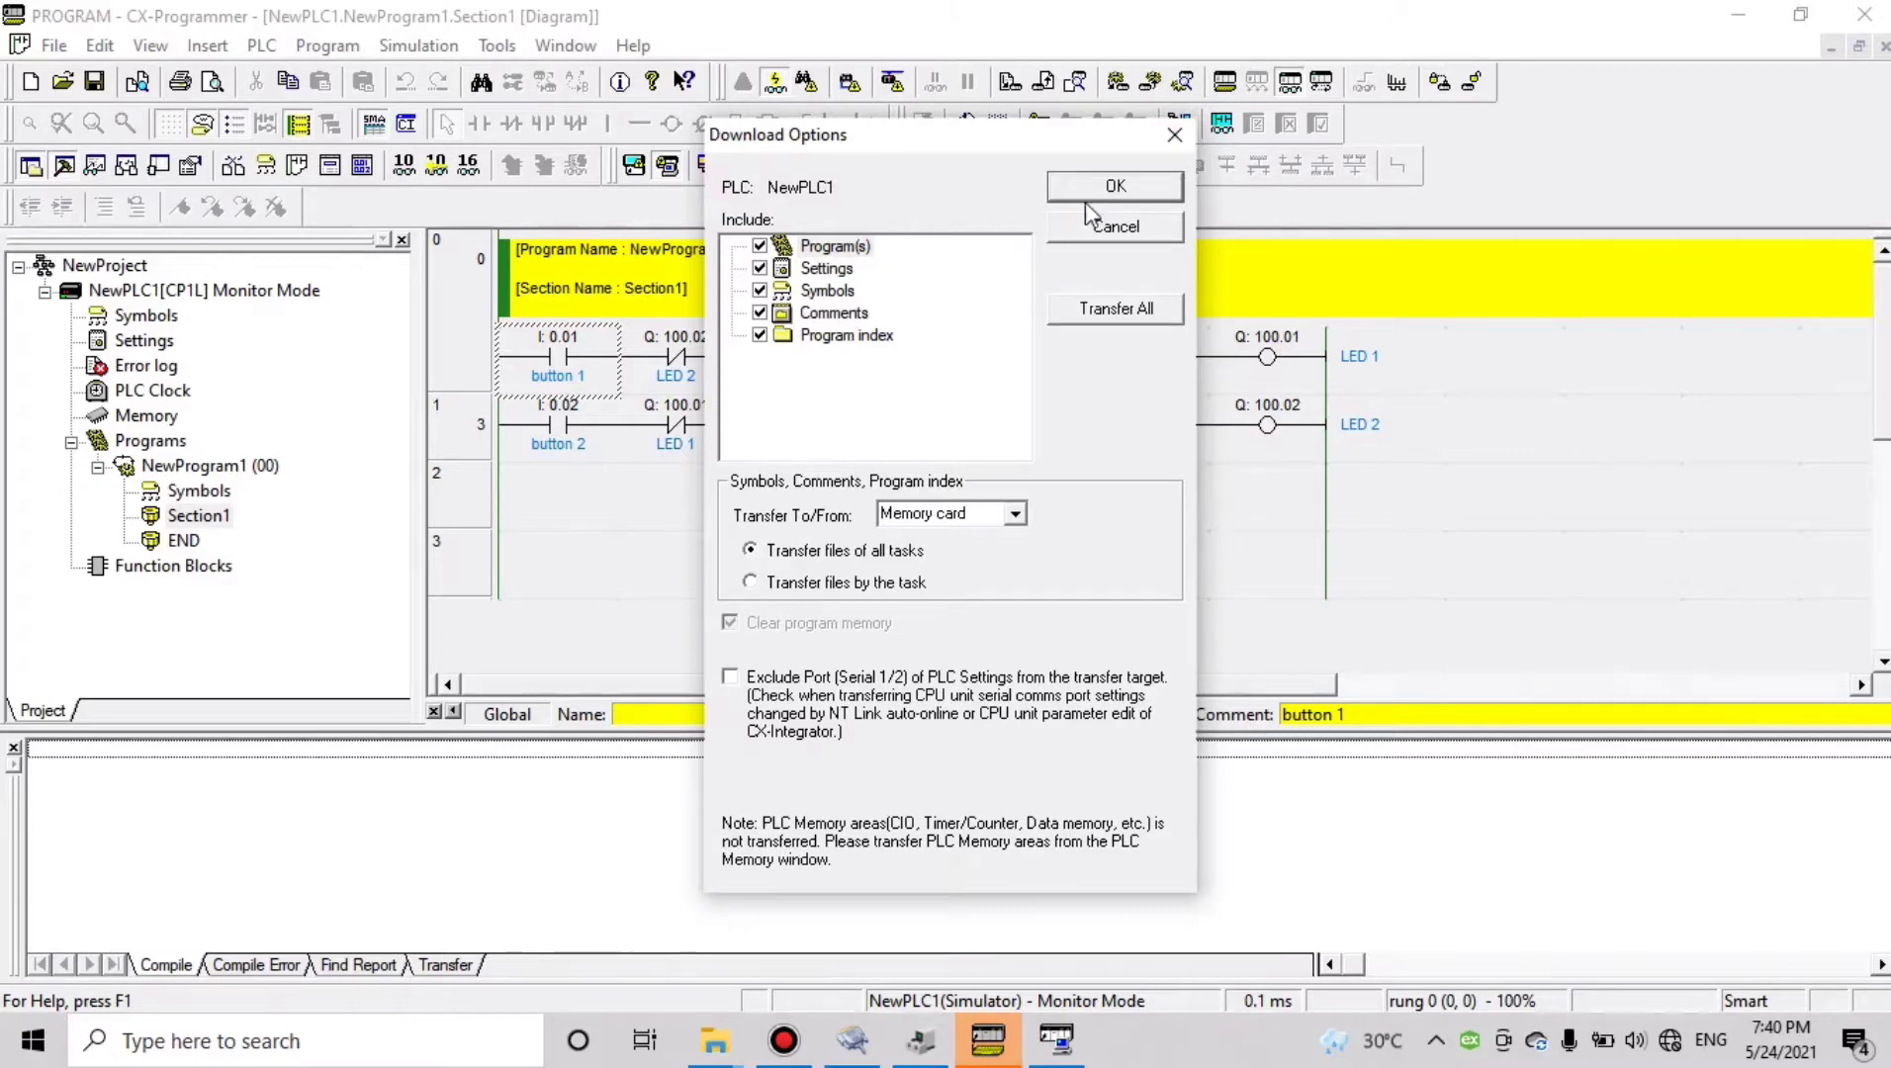
pyautogui.click(1154, 147)
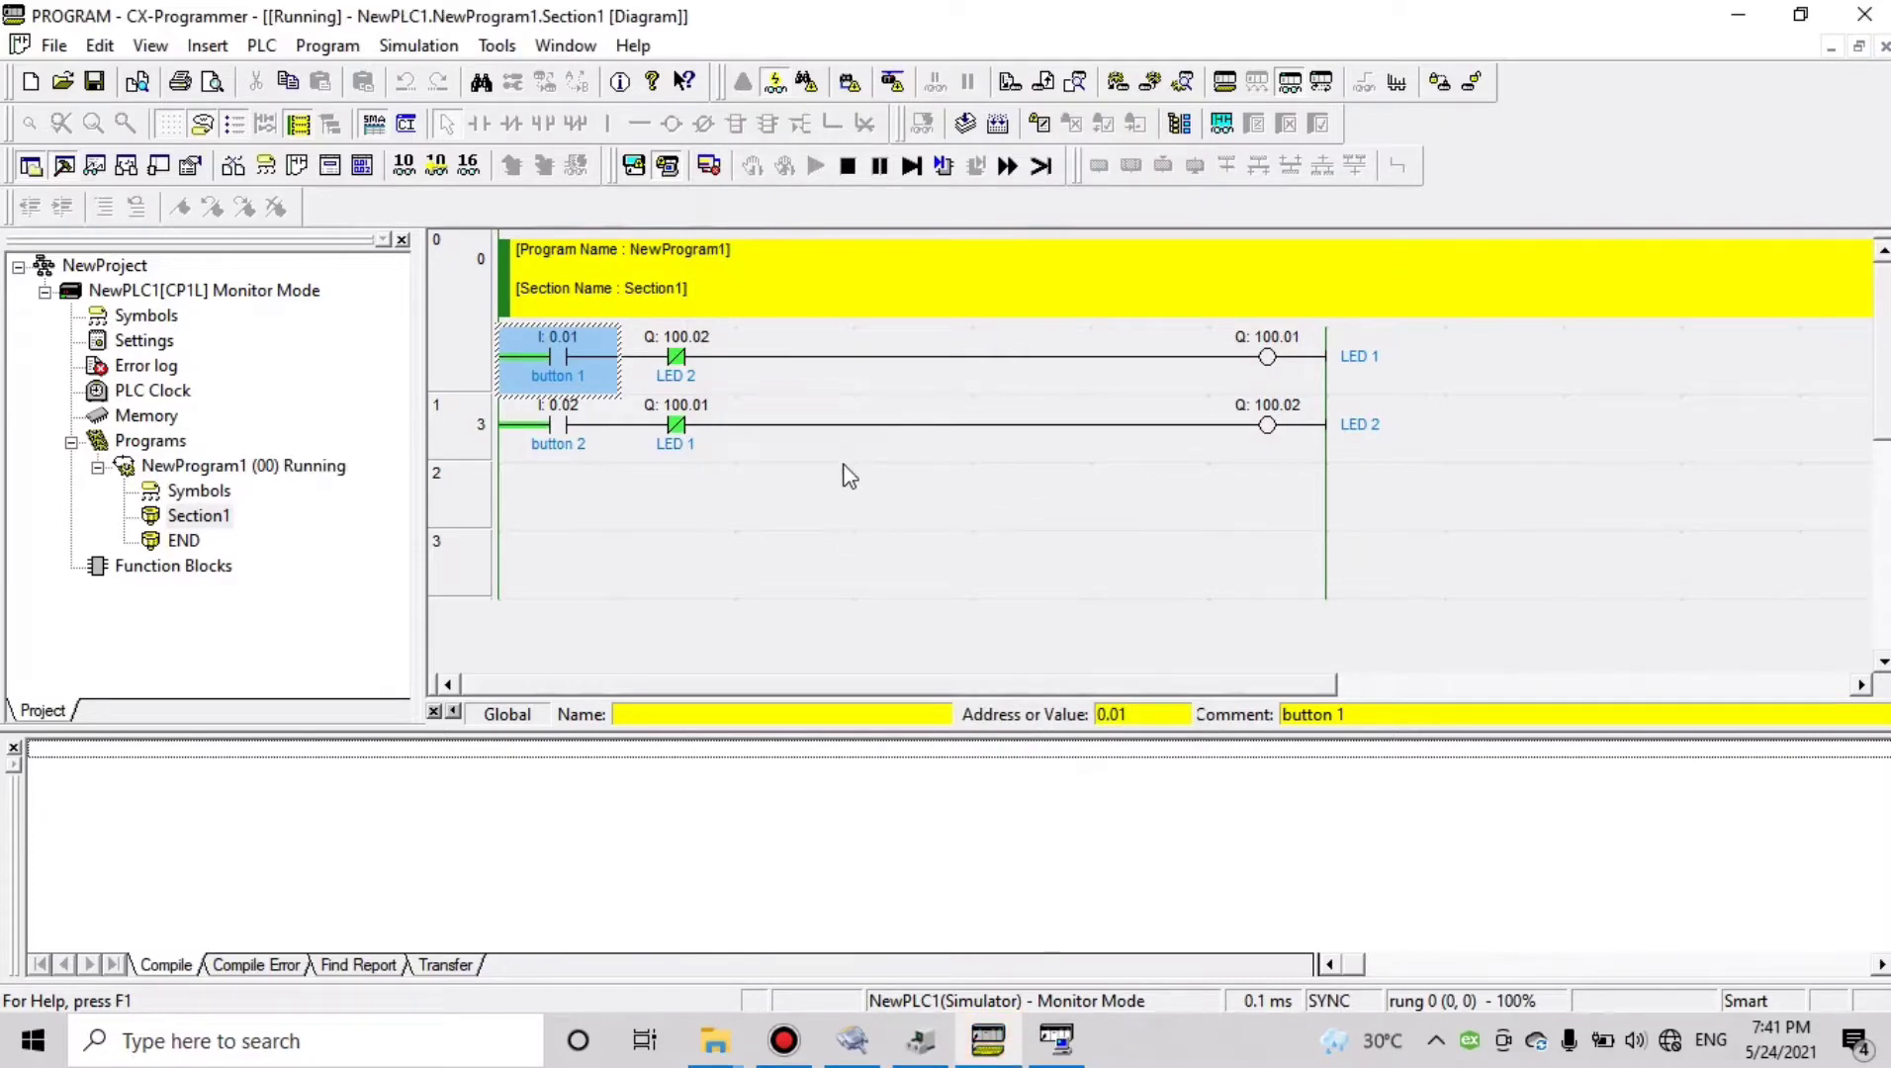
pyautogui.click(1038, 1040)
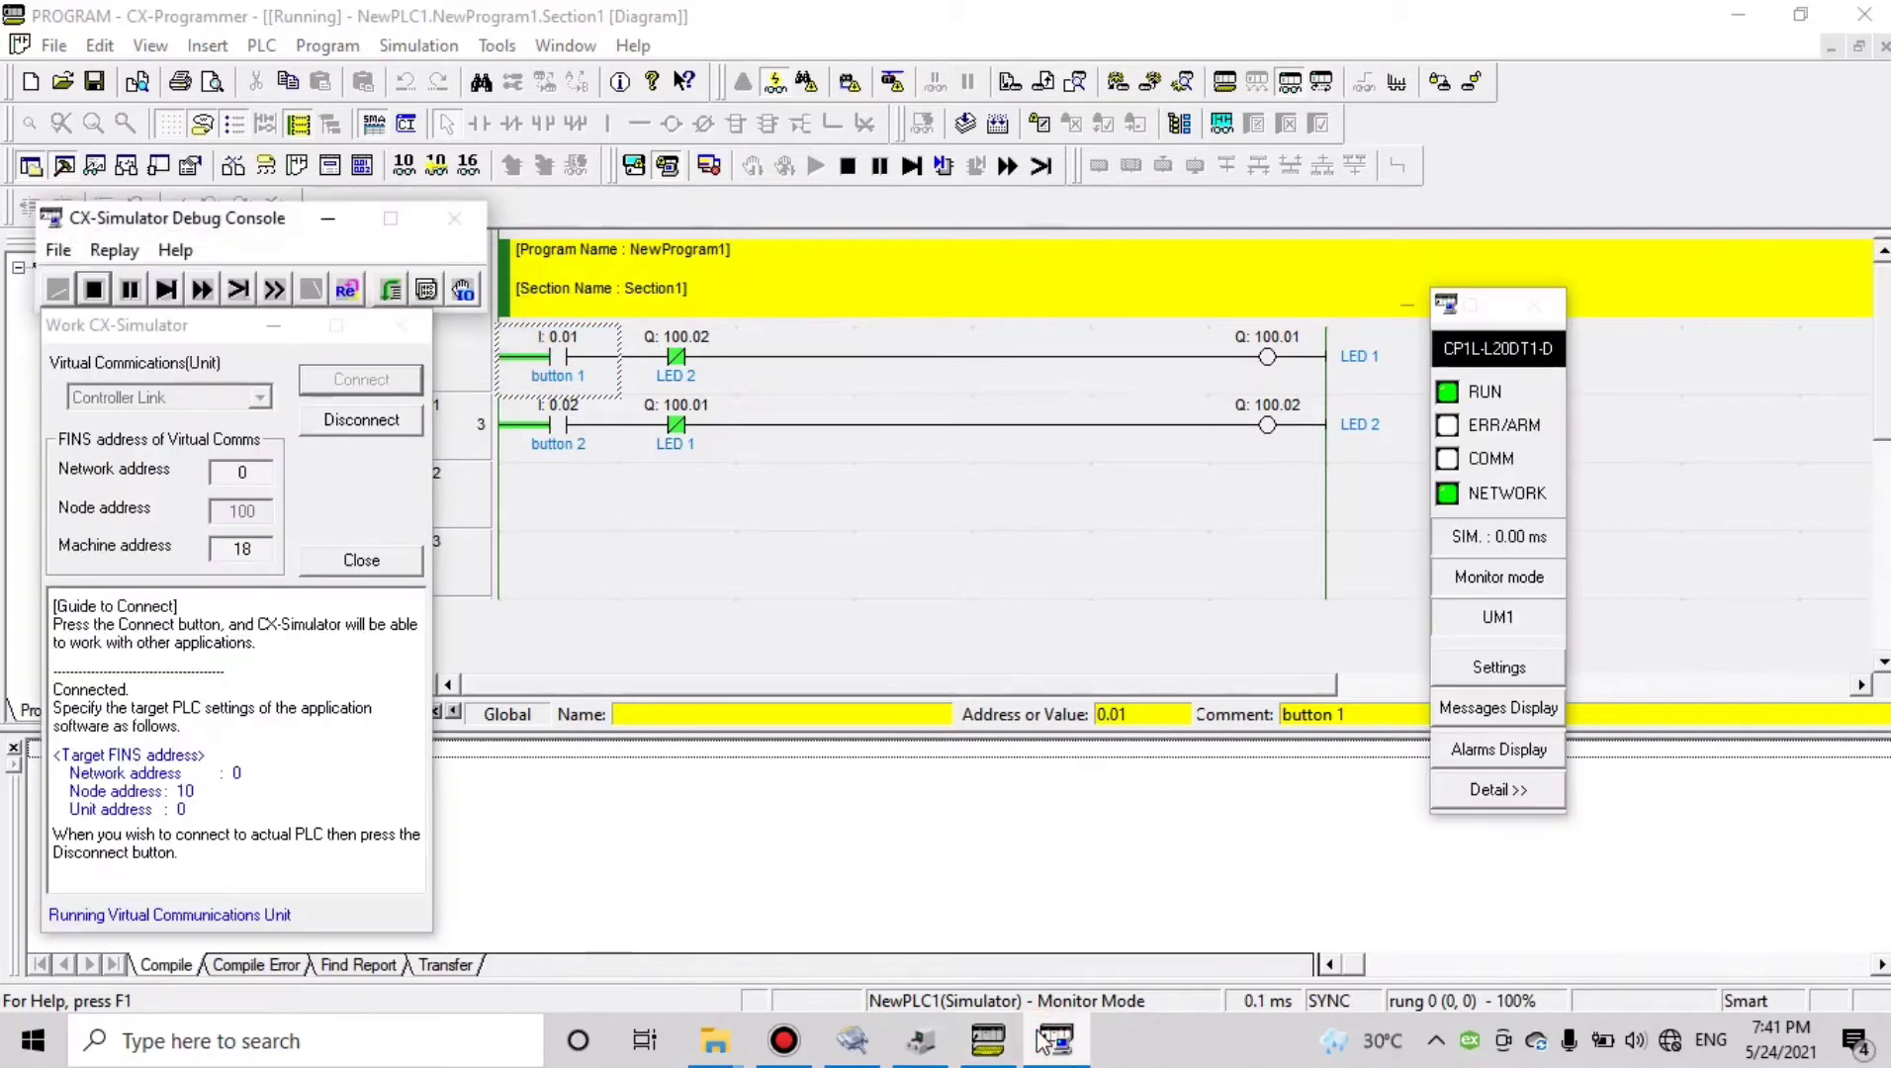
pyautogui.click(1048, 1040)
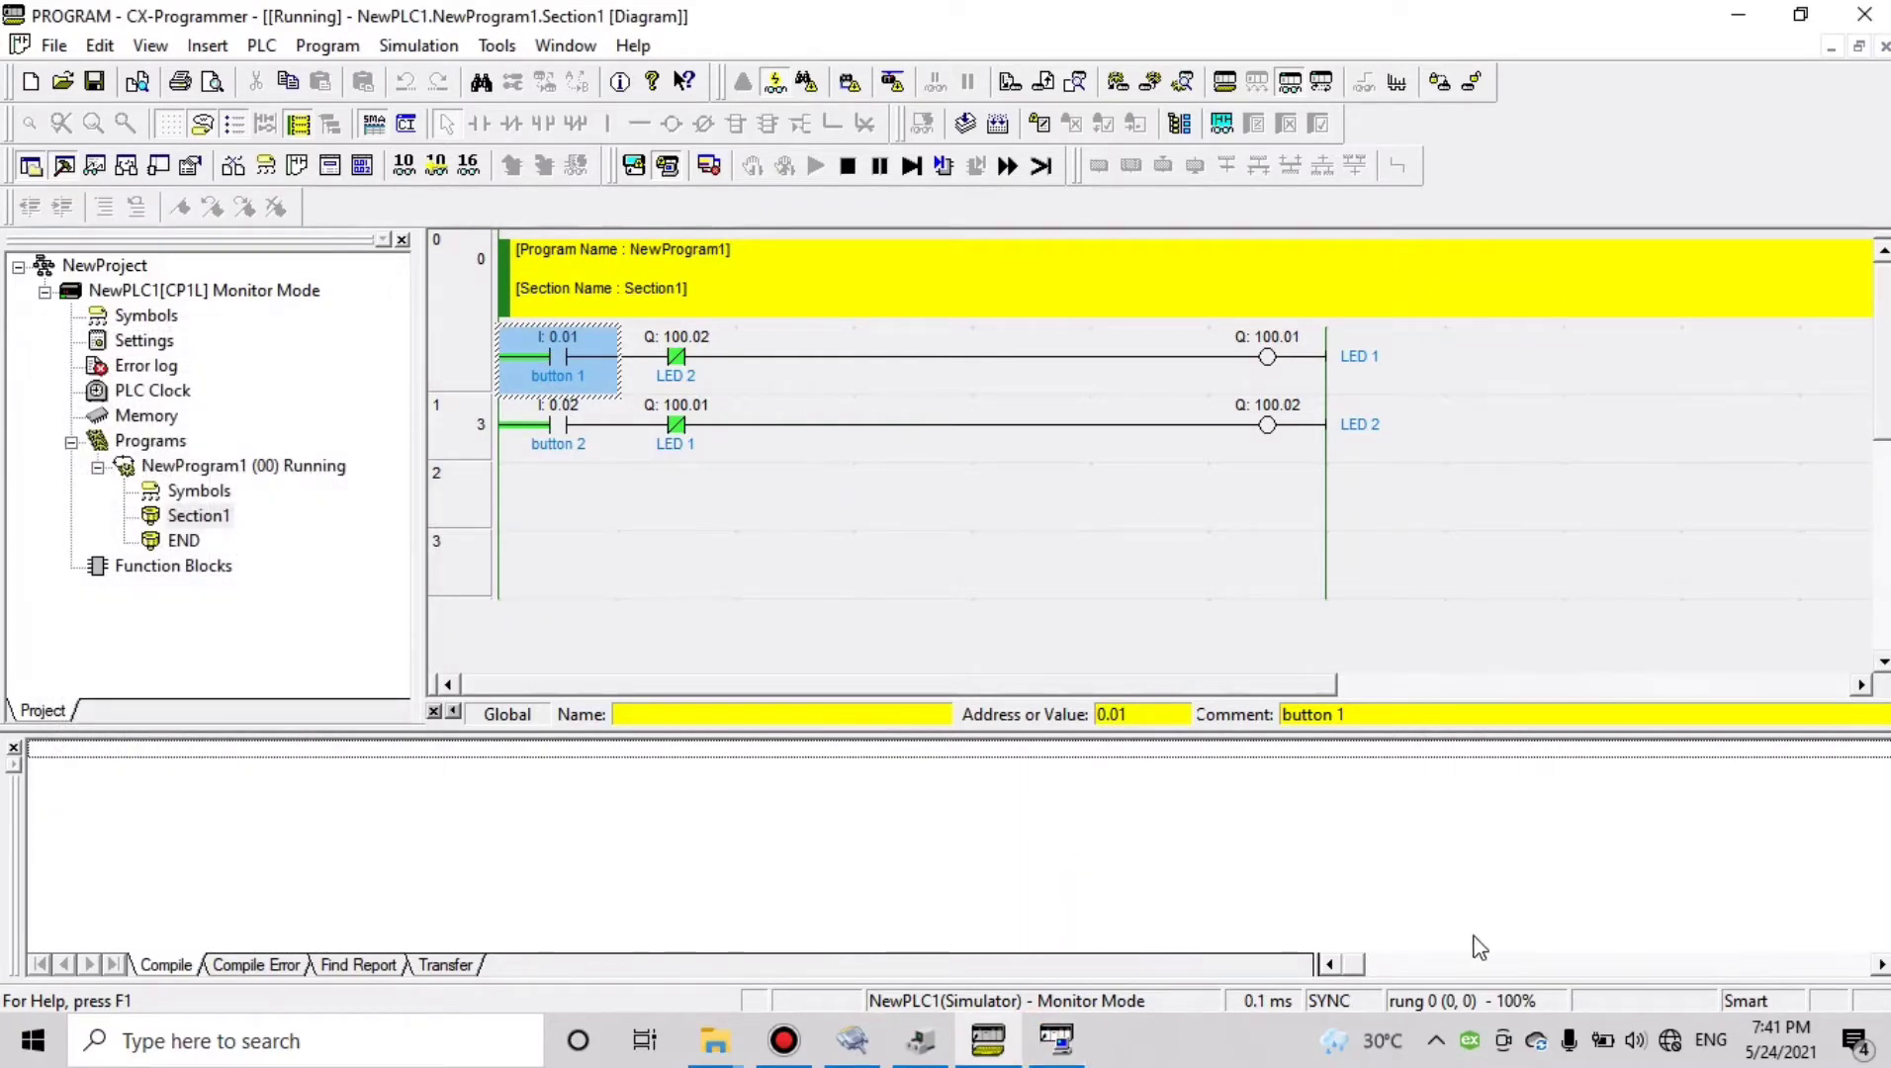
pyautogui.click(1441, 1038)
pyautogui.moveTo(1442, 1039)
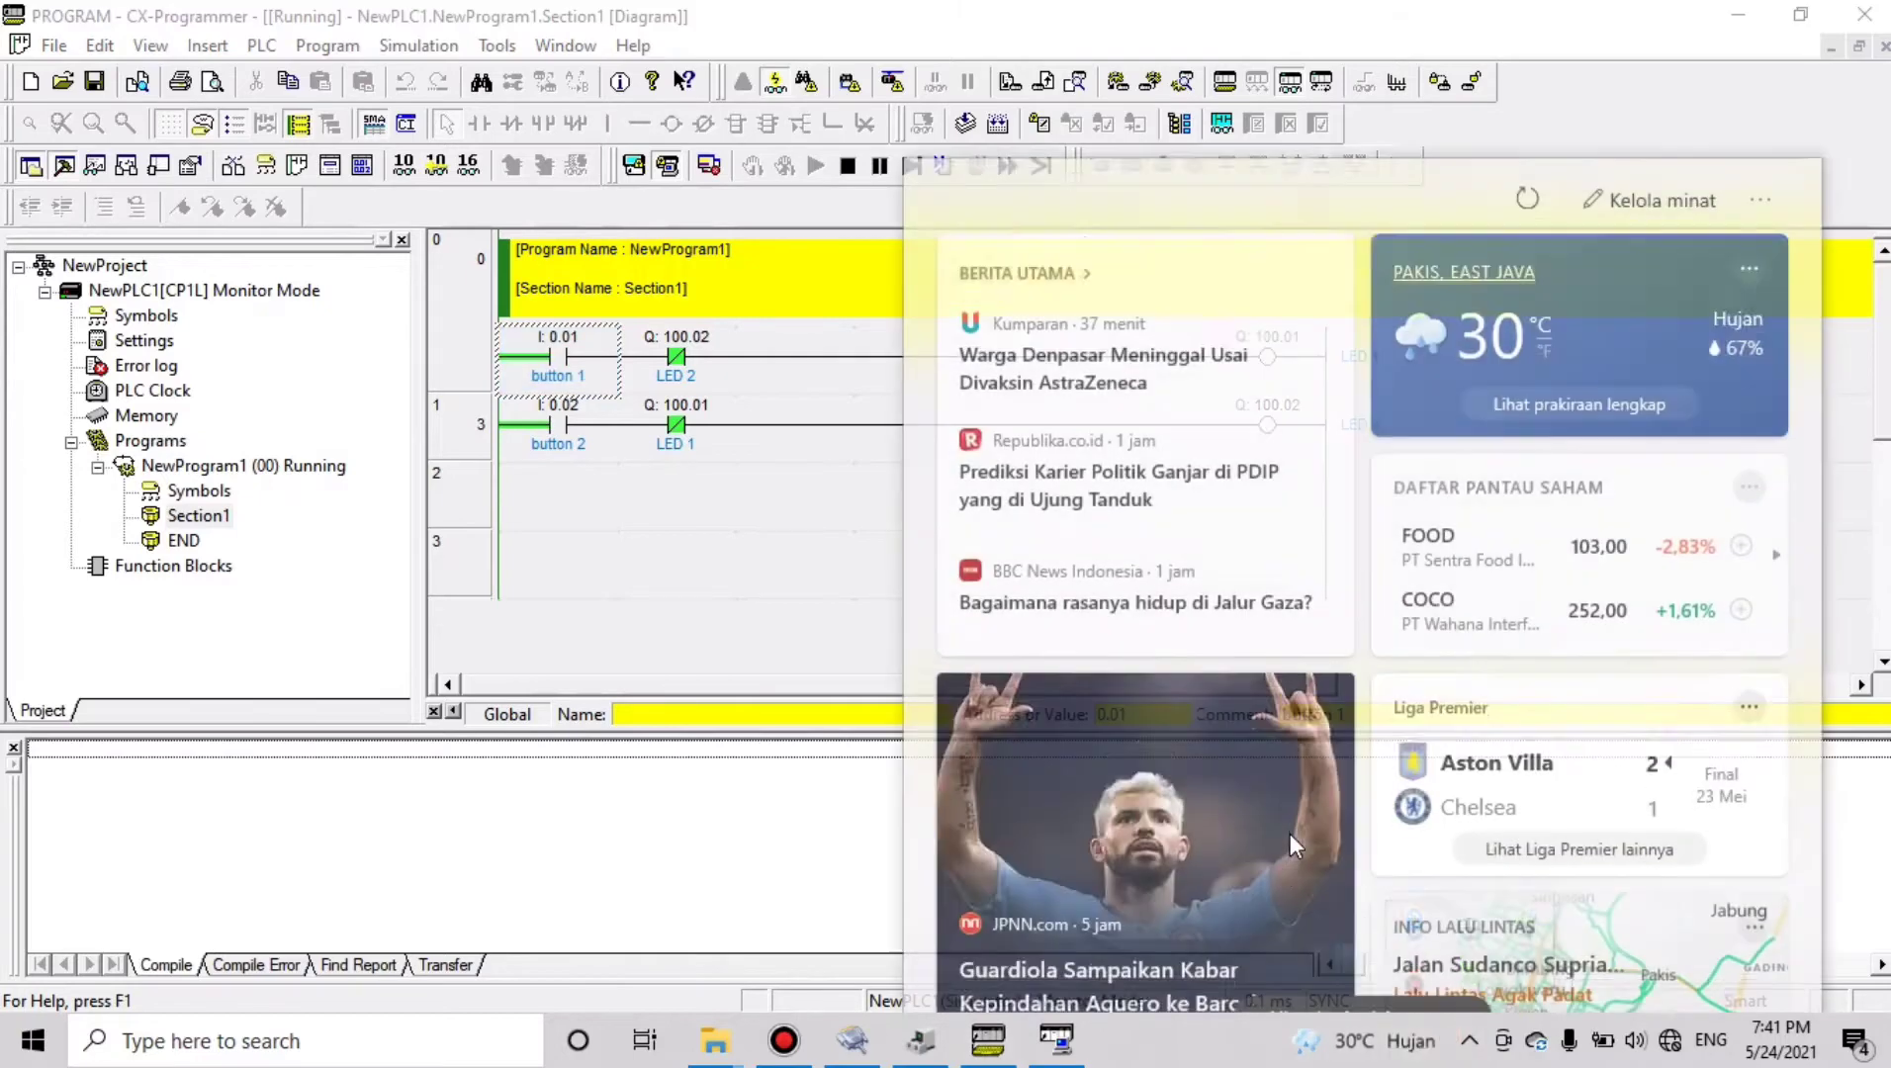
pyautogui.click(1715, 84)
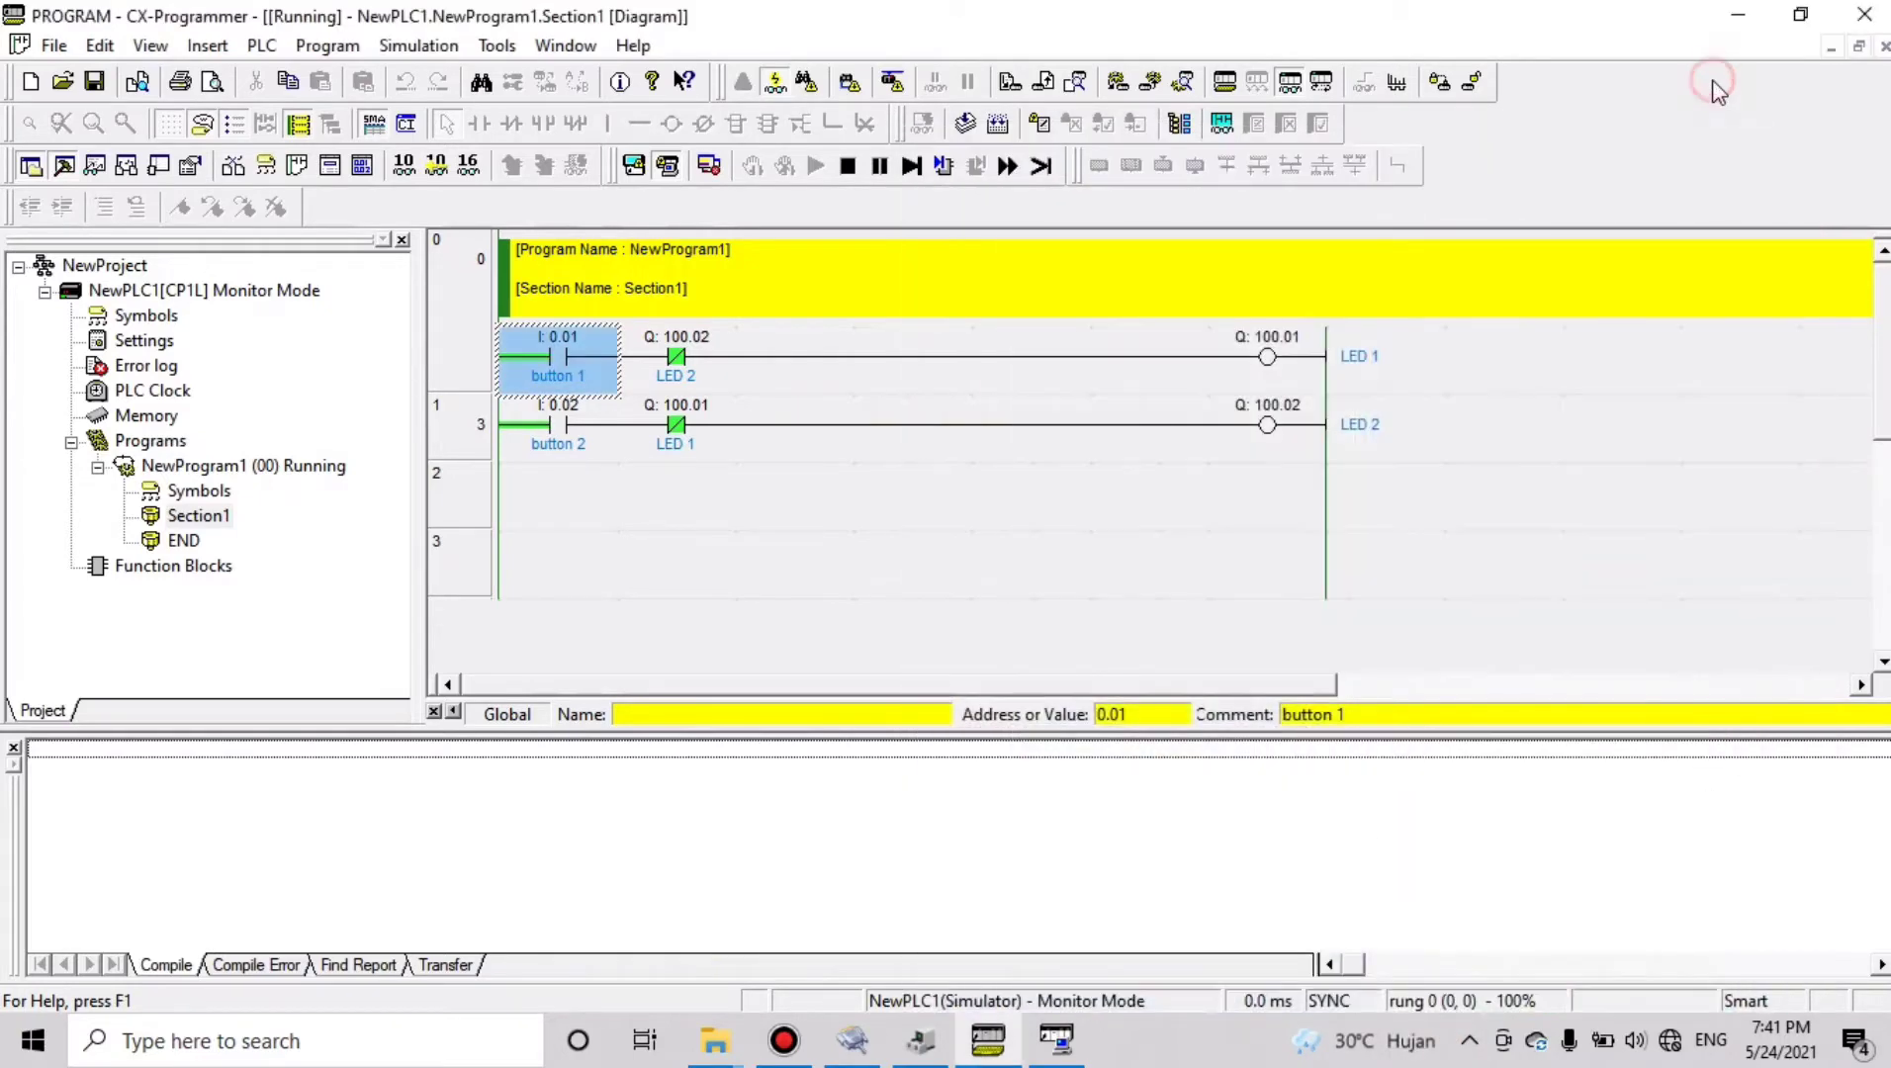
# Switch to KEPServerEX by opening its Configuration window from the running server's tray entry
pyautogui.click(1468, 1048)
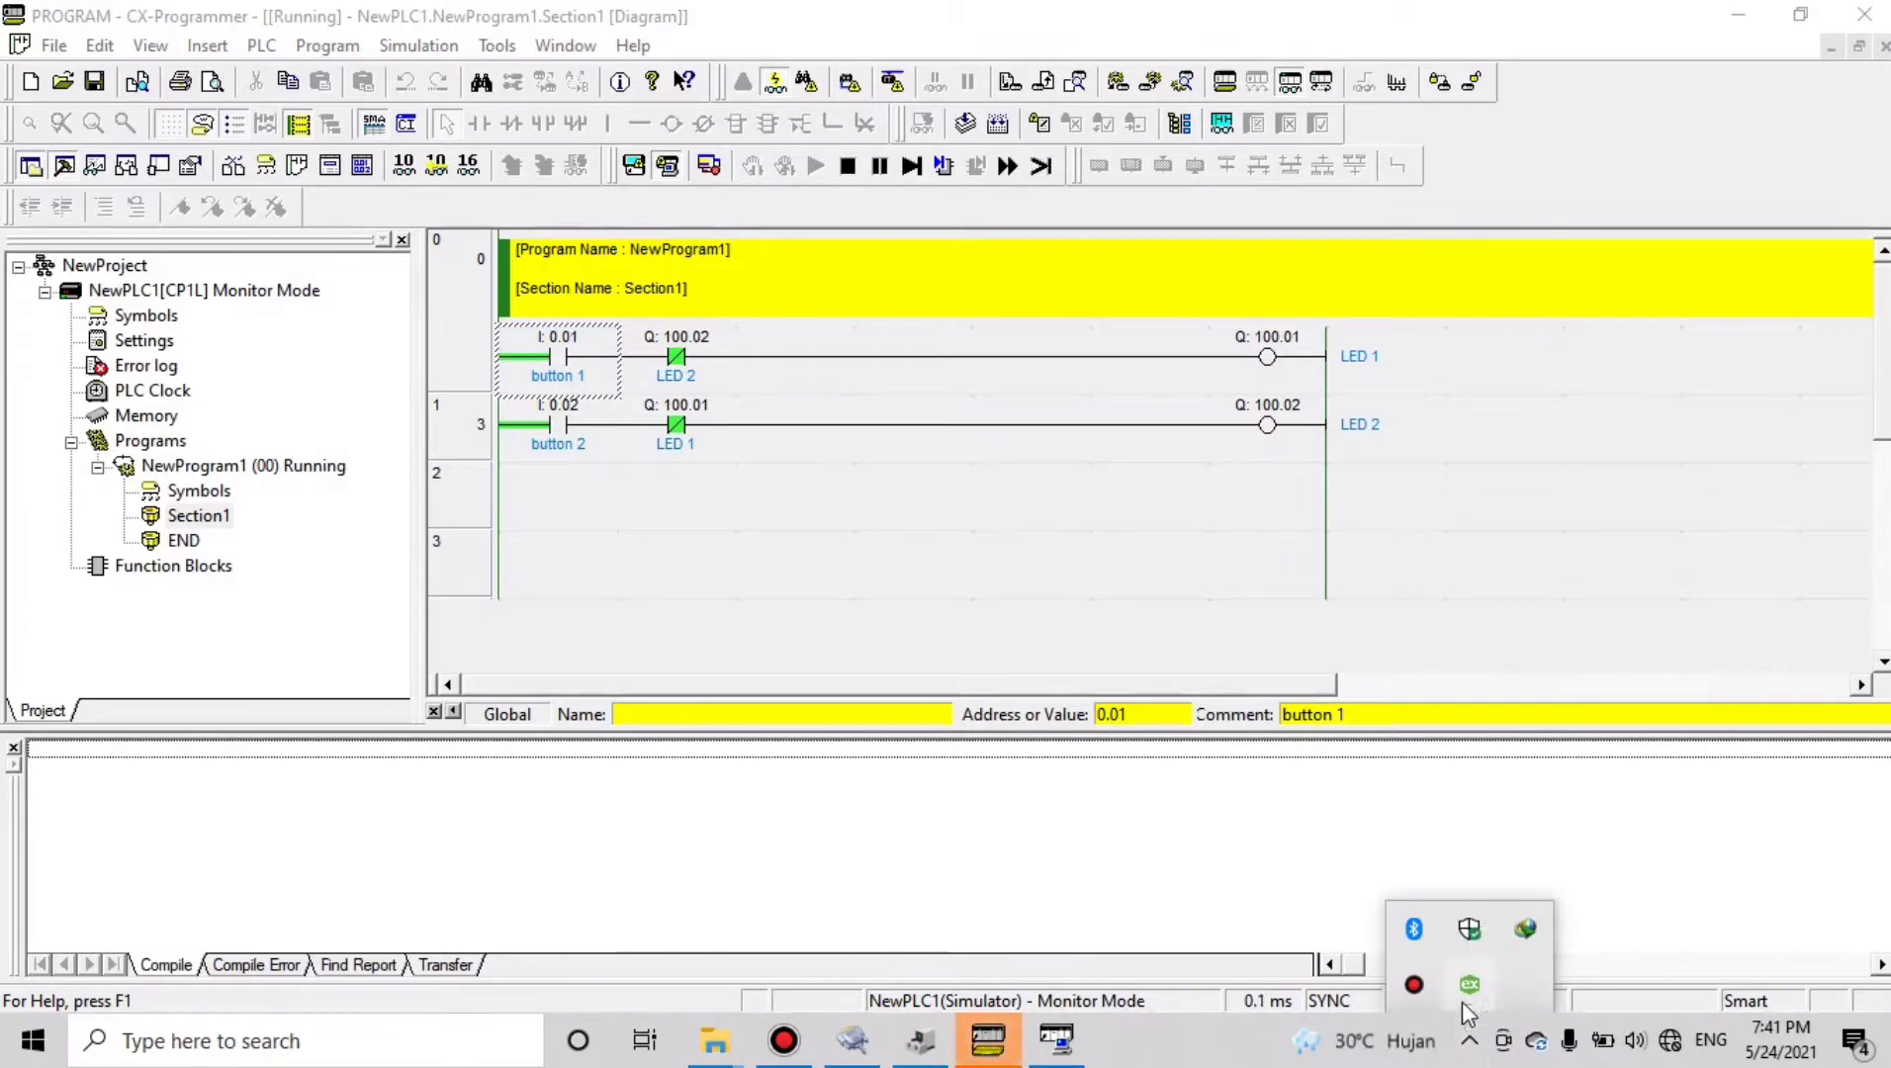
pyautogui.rightClick(1462, 1001)
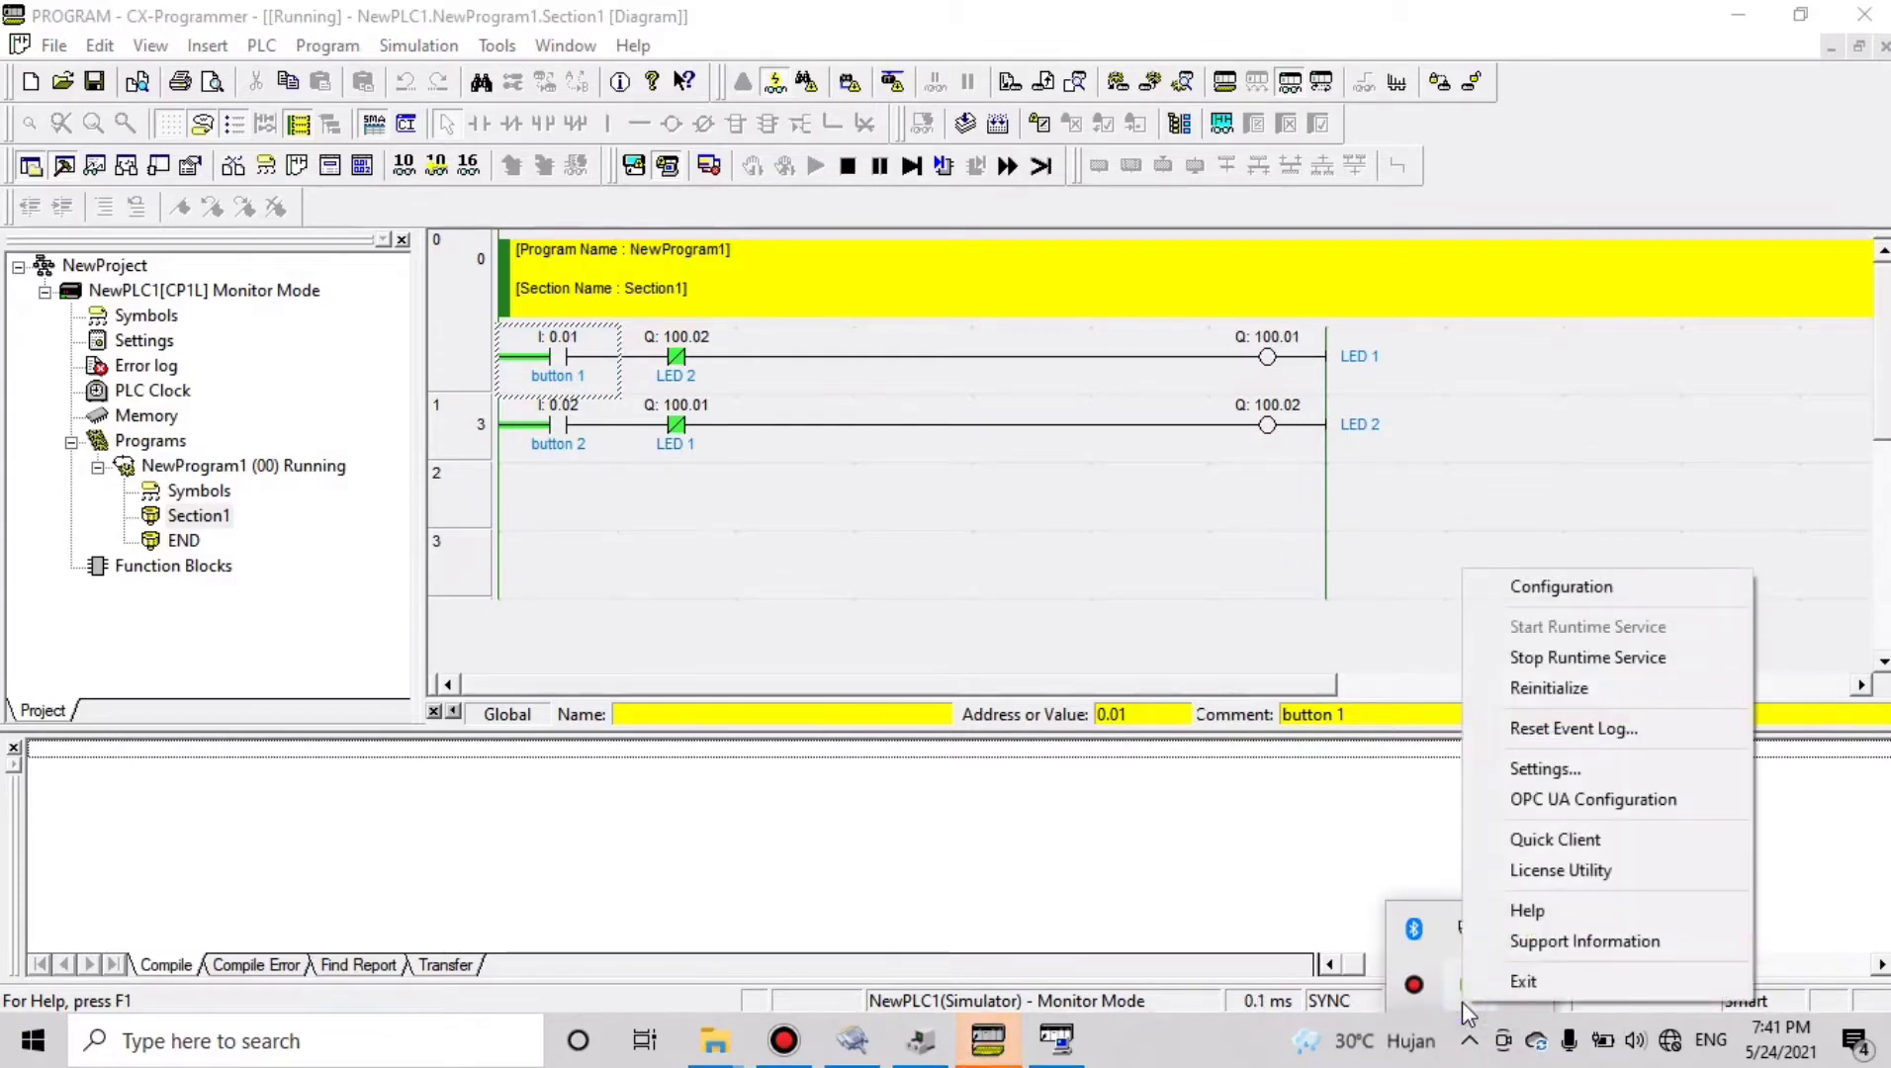
pyautogui.click(1557, 586)
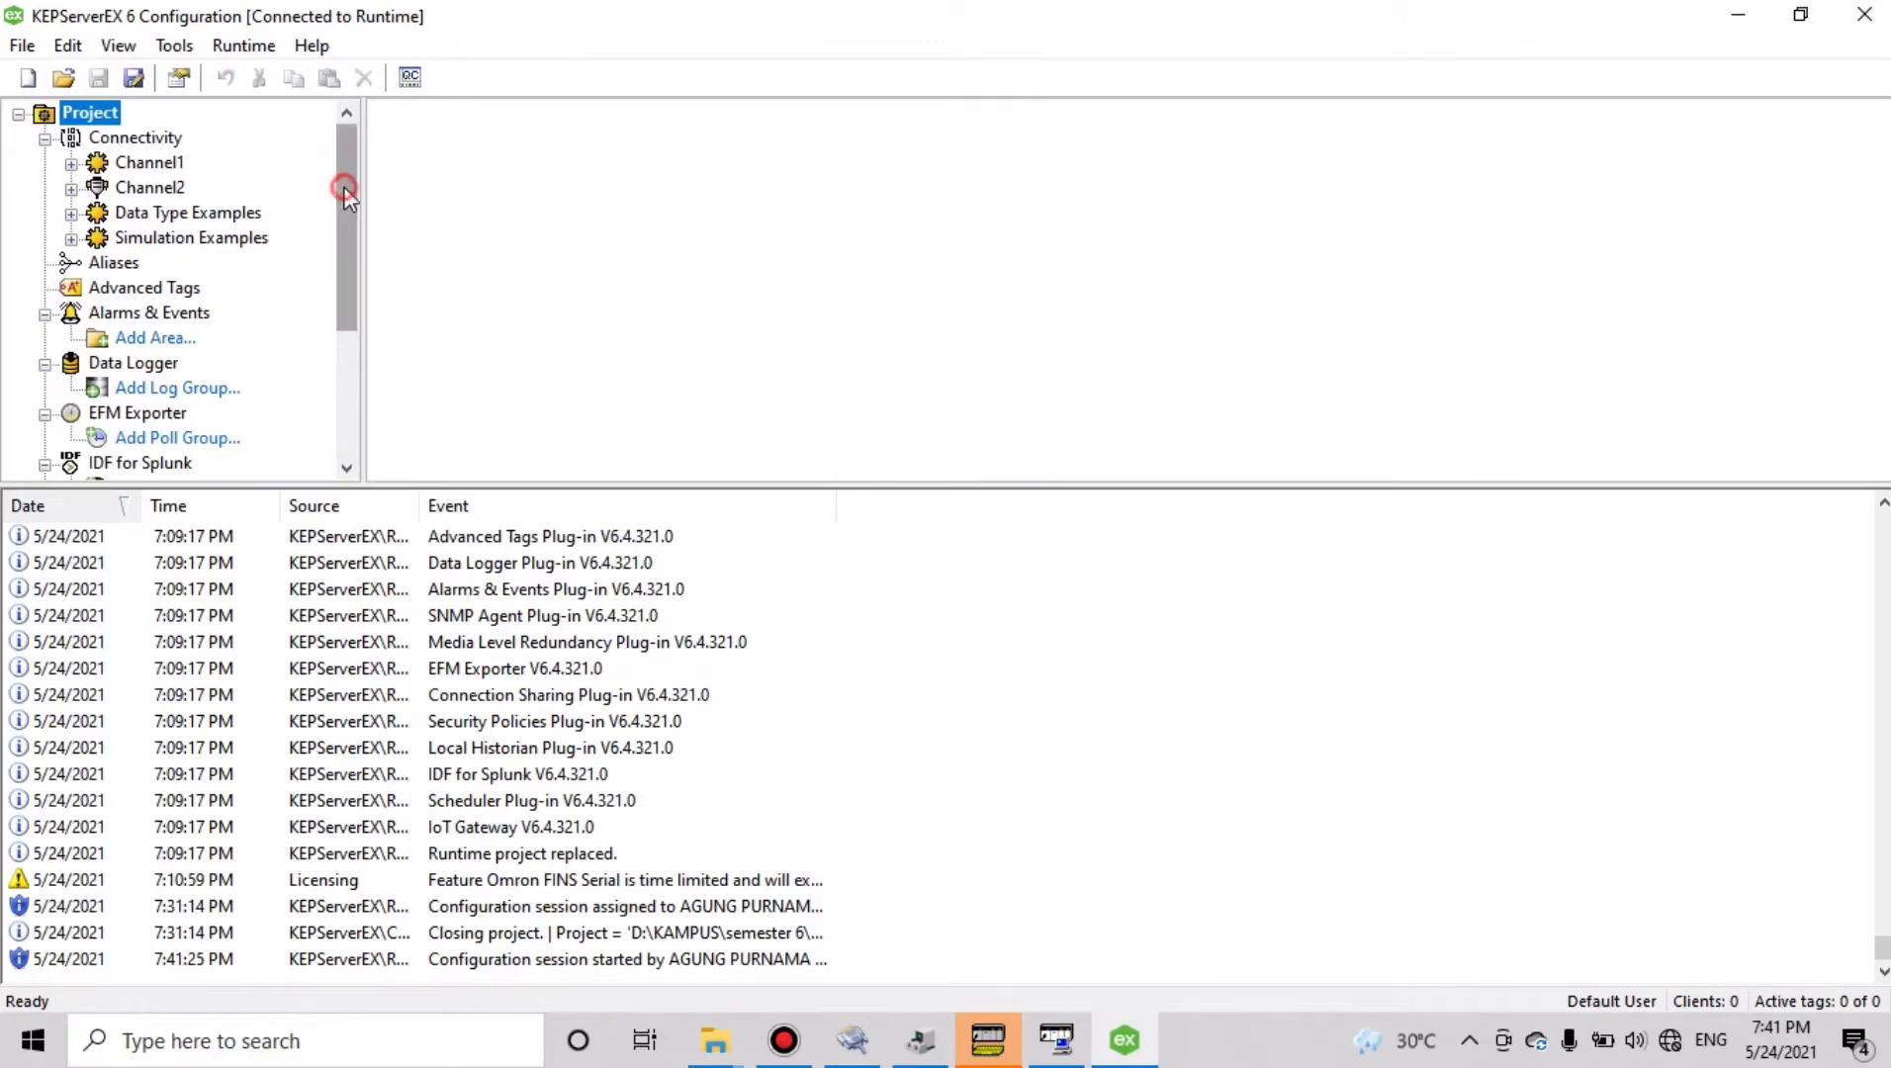
pyautogui.moveTo(346, 177); pyautogui.dragTo(335, 139)
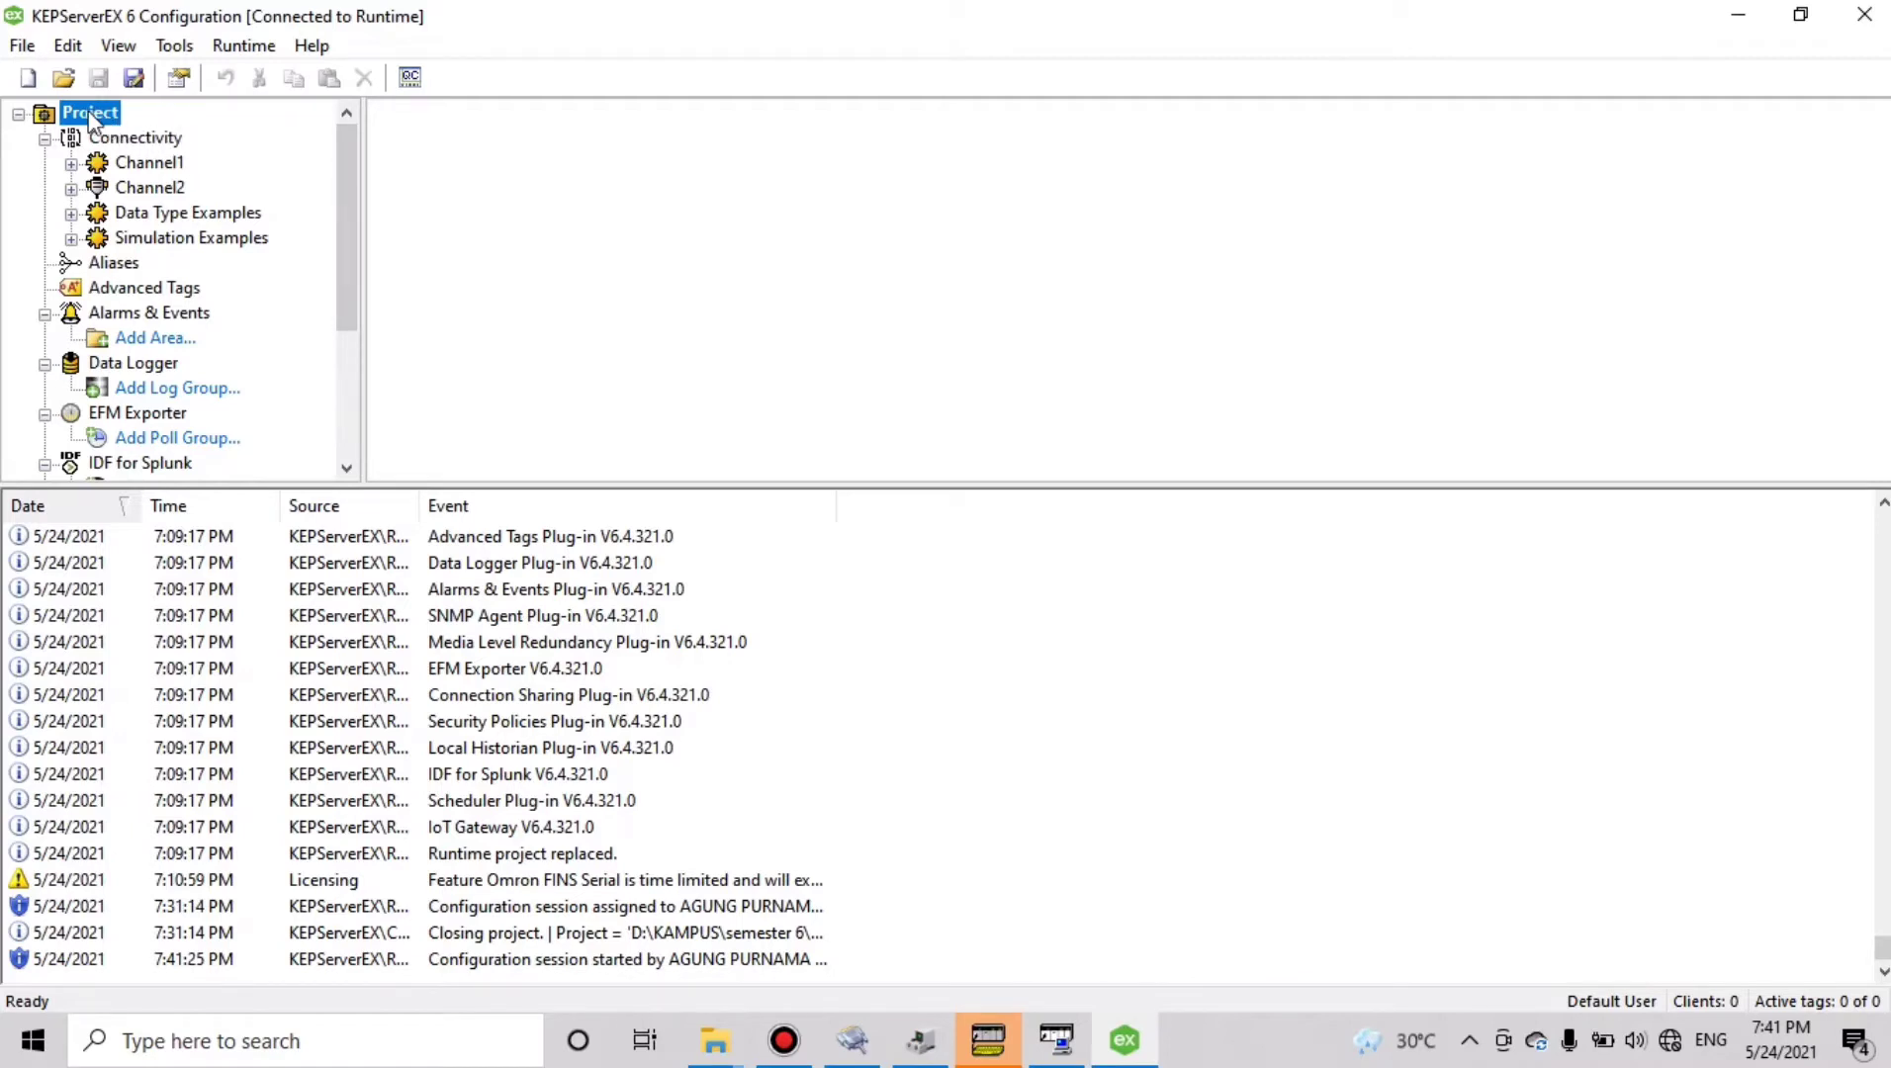
# Set Allow anonymous login to Yes in the project's OPC UA properties and accept the settings
pyautogui.click(67, 45)
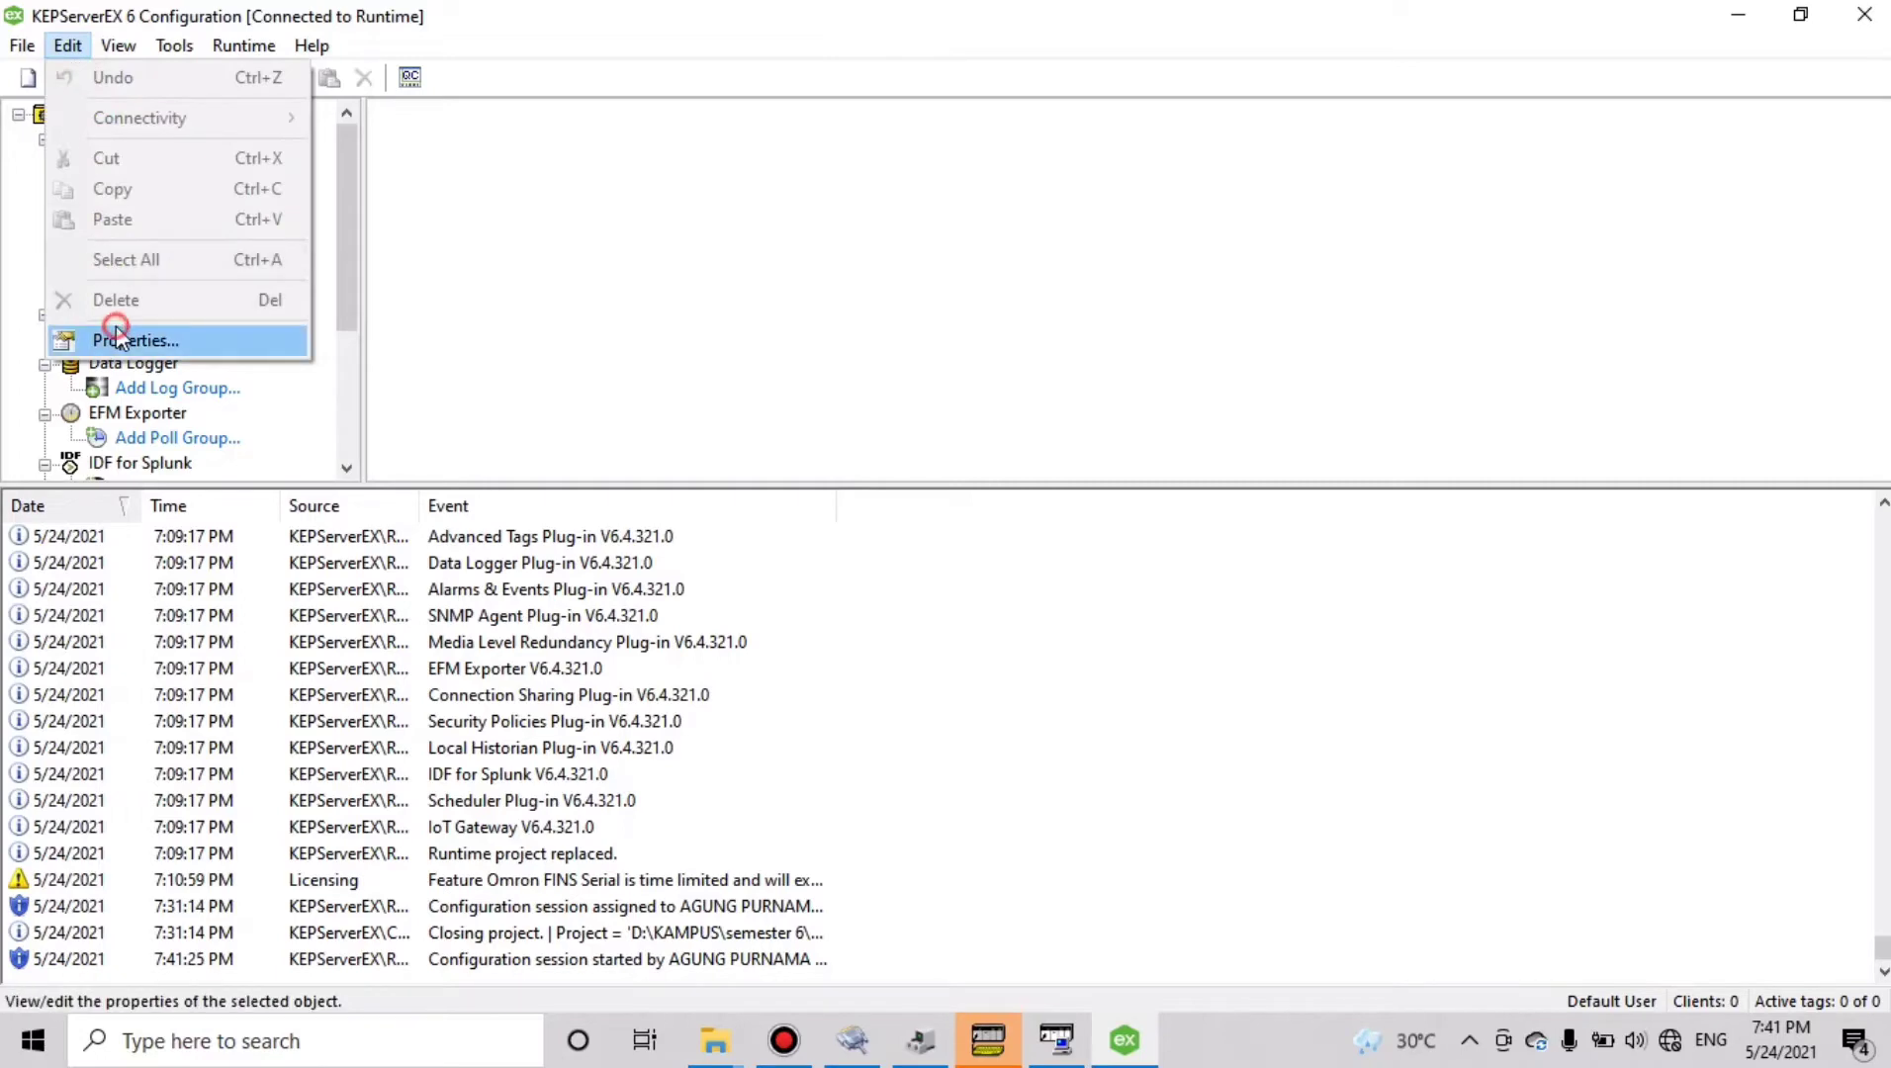
pyautogui.click(116, 327)
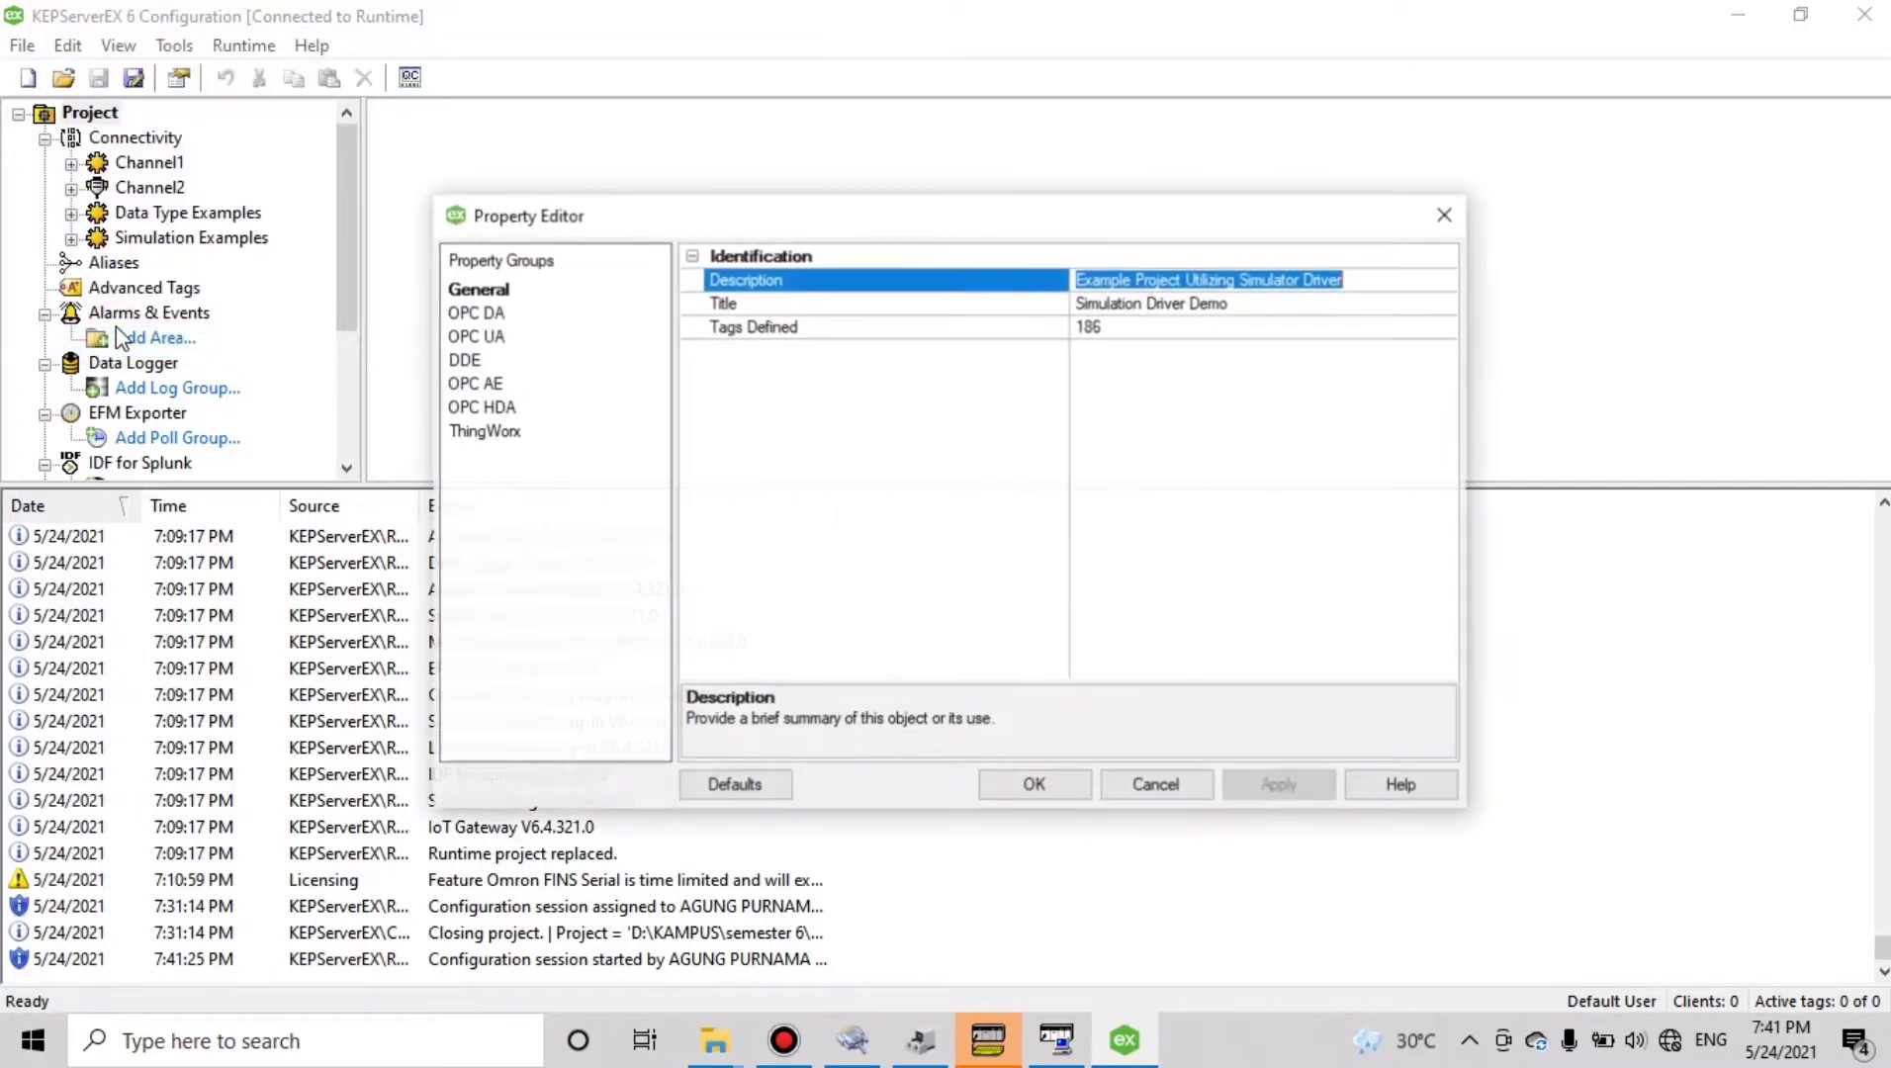
pyautogui.click(492, 341)
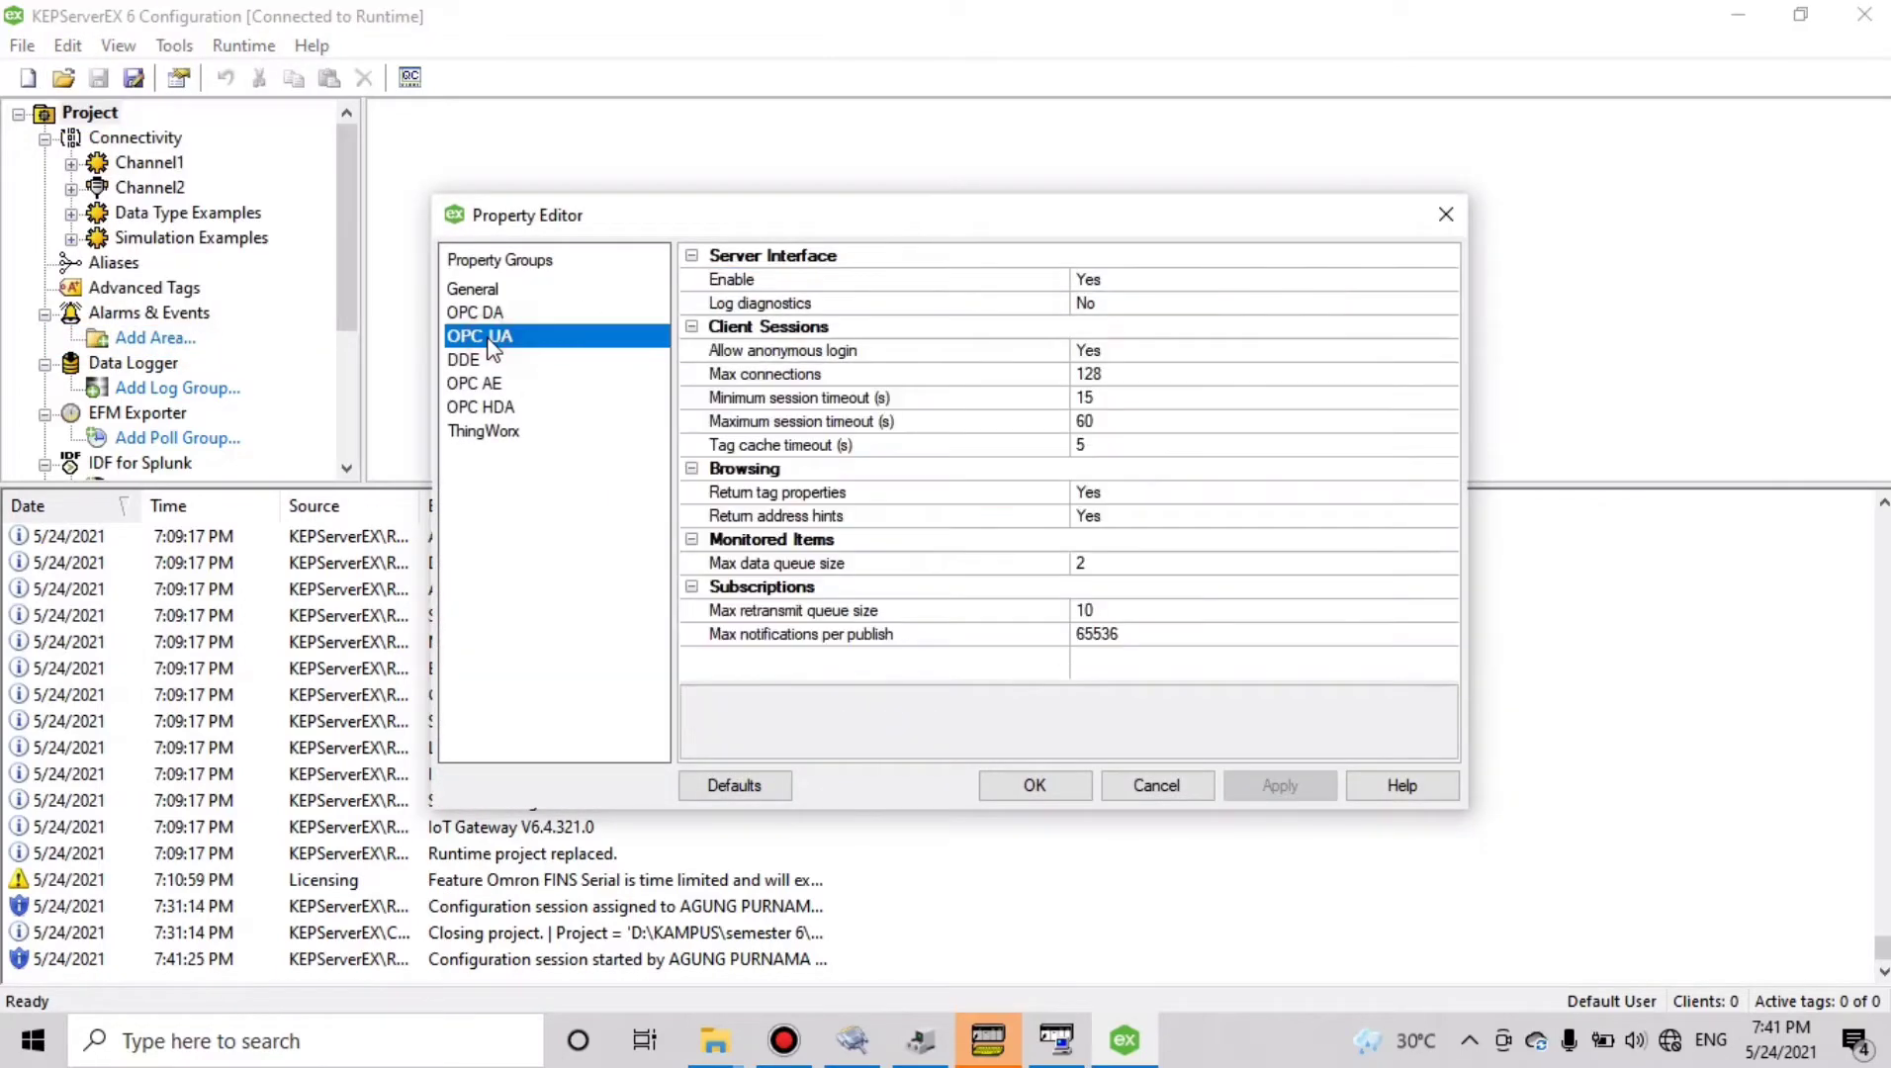
pyautogui.click(1034, 354)
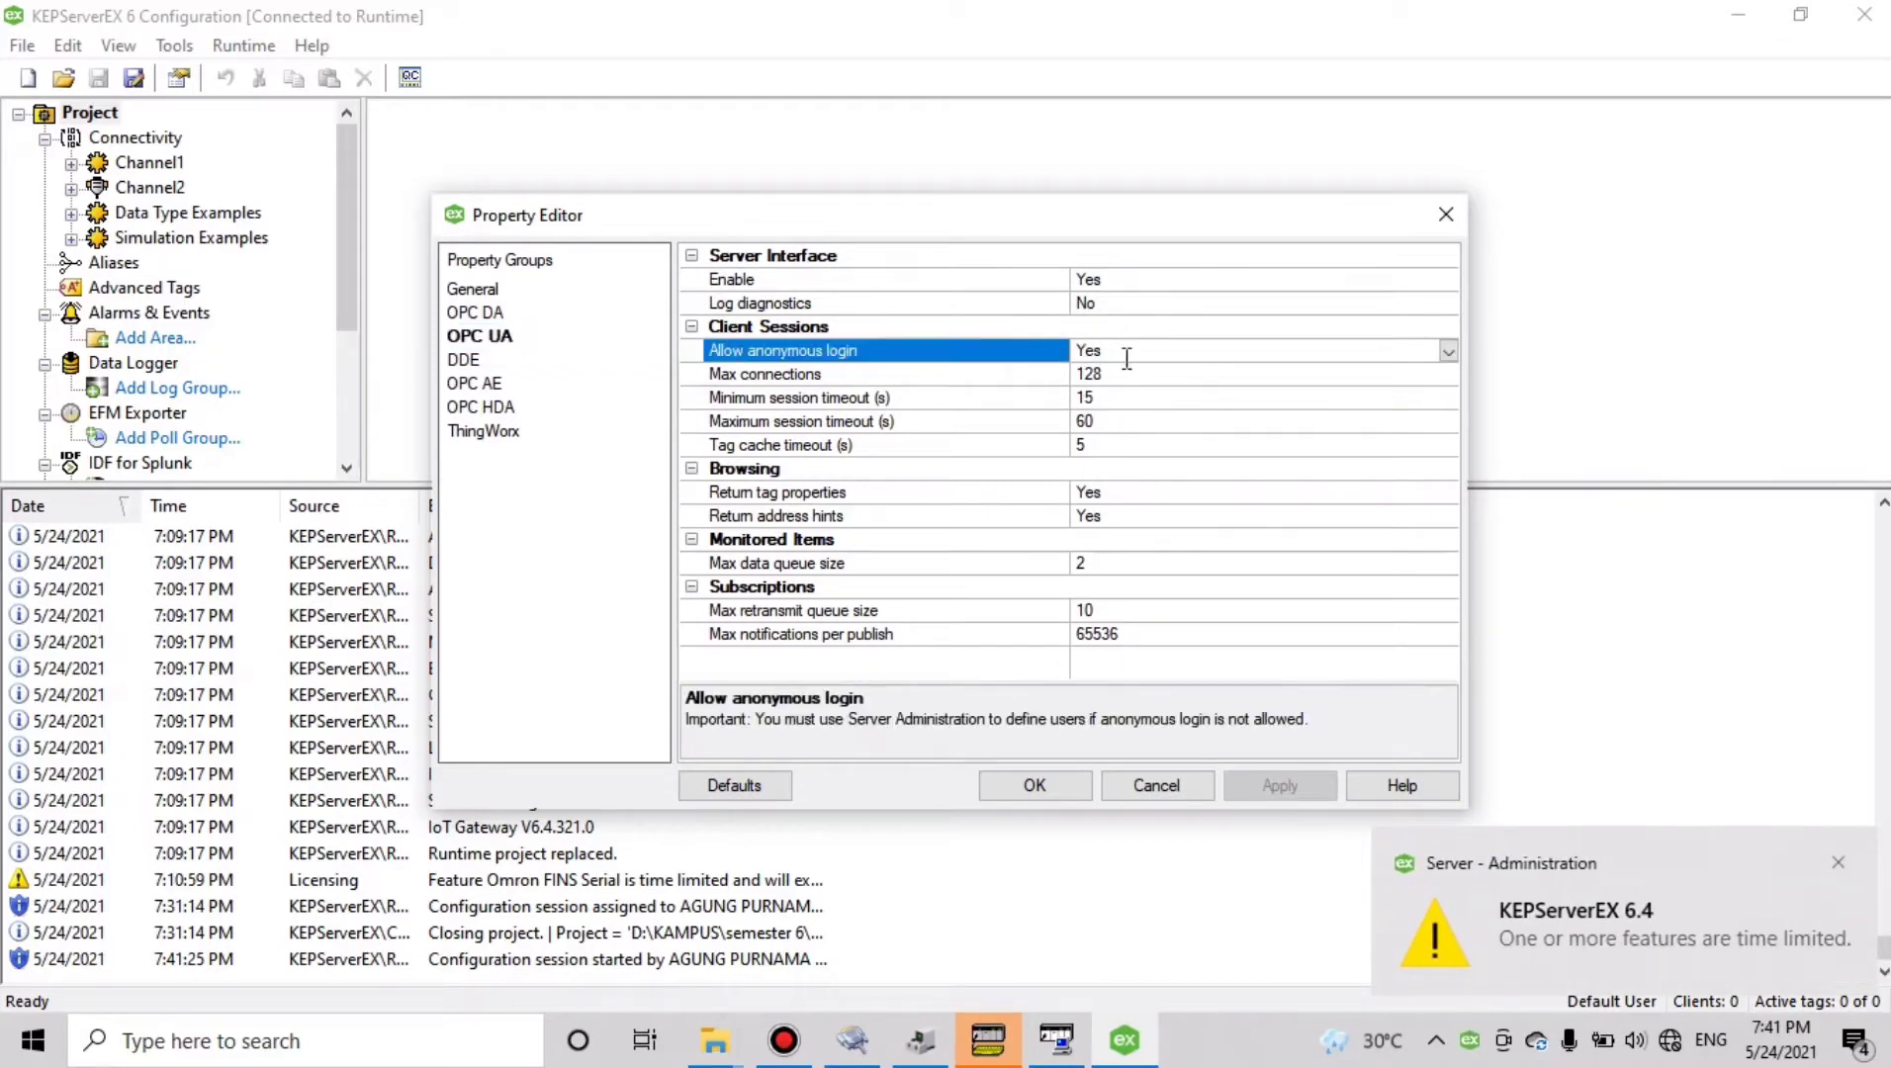
pyautogui.click(1841, 862)
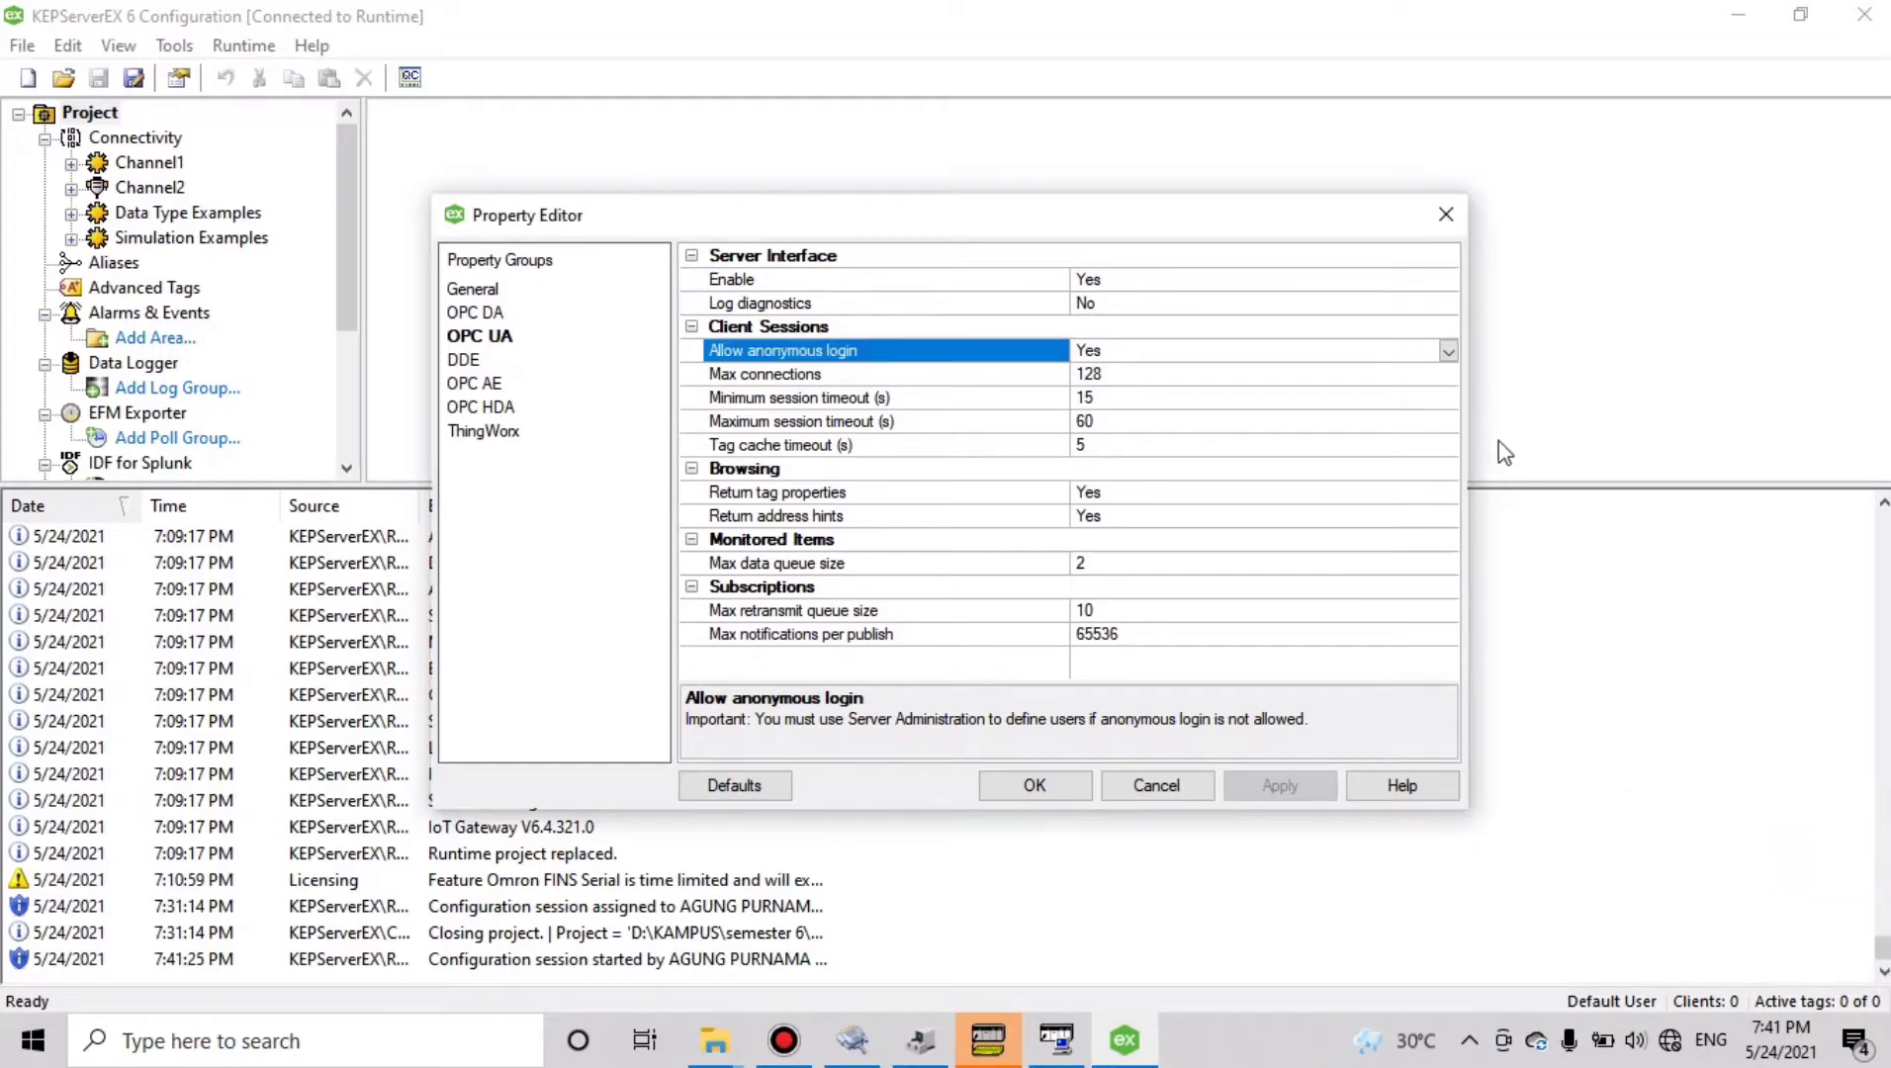
pyautogui.click(1447, 352)
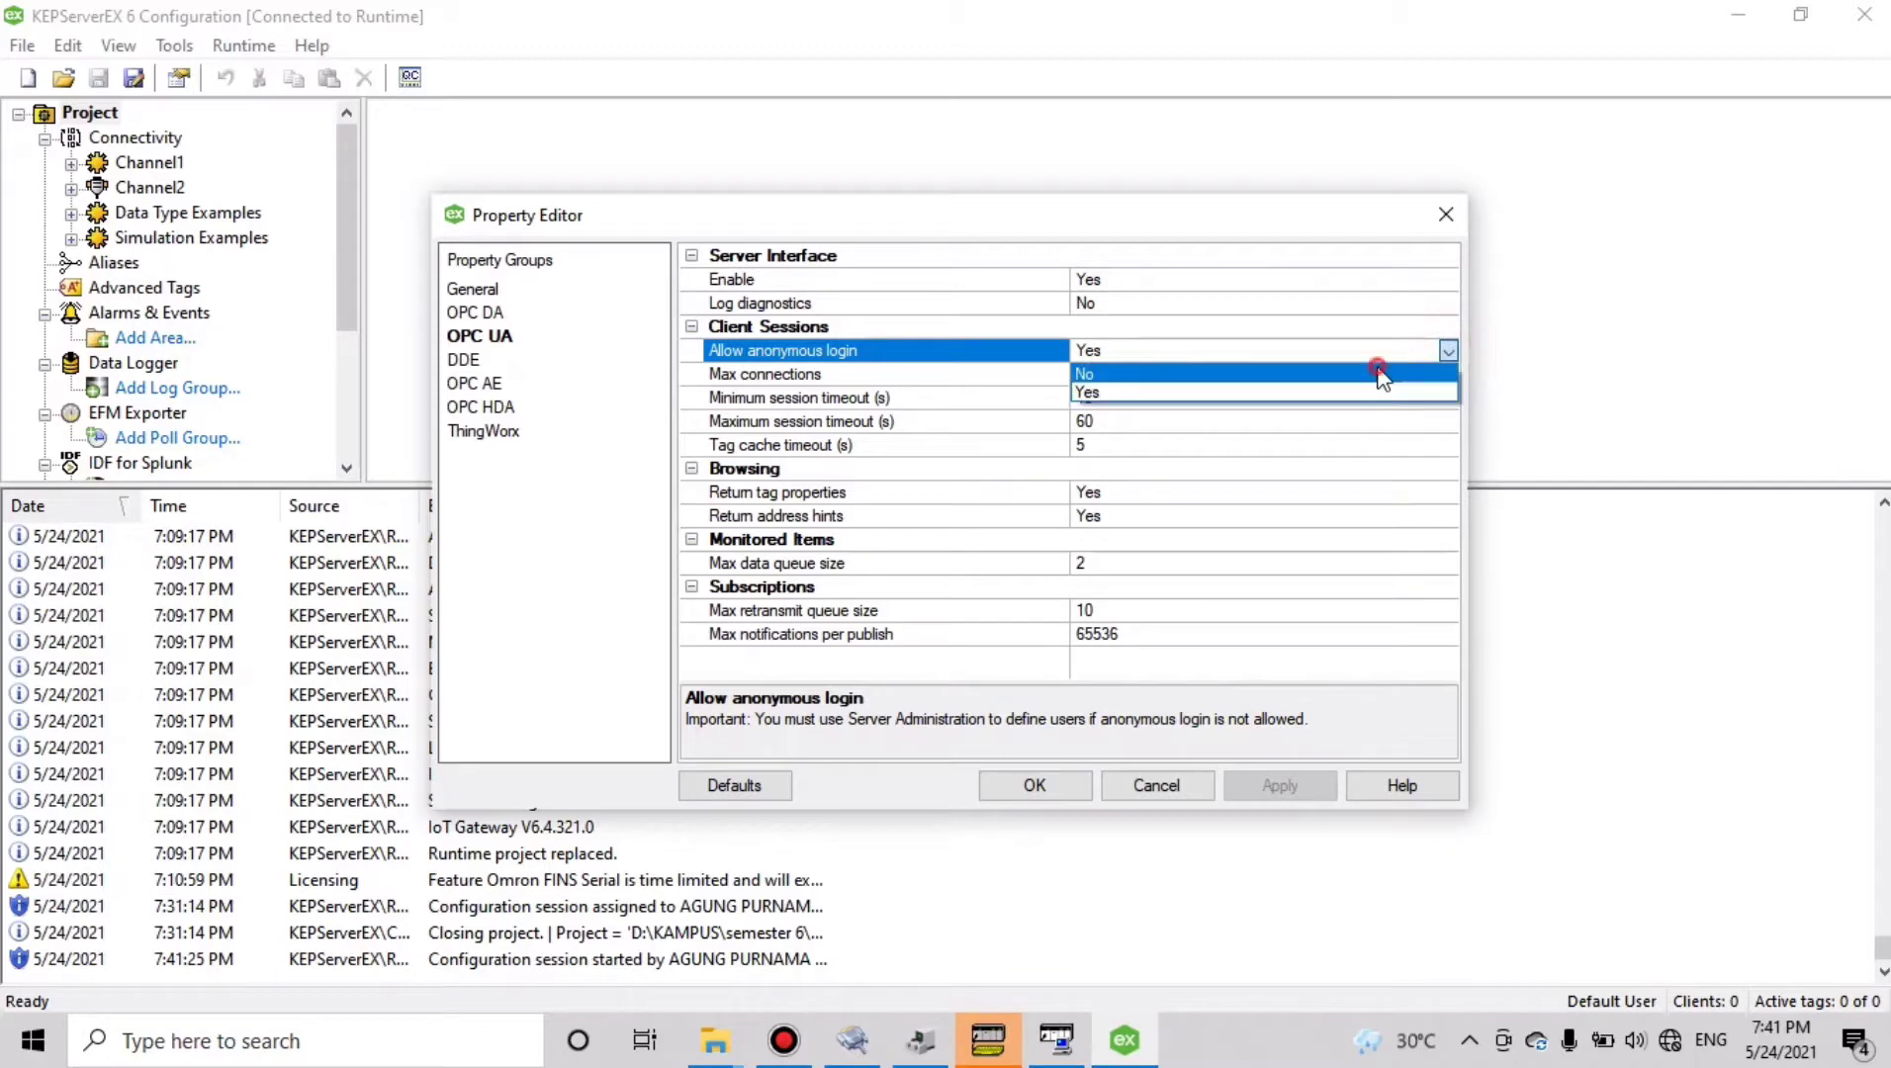
pyautogui.click(1382, 374)
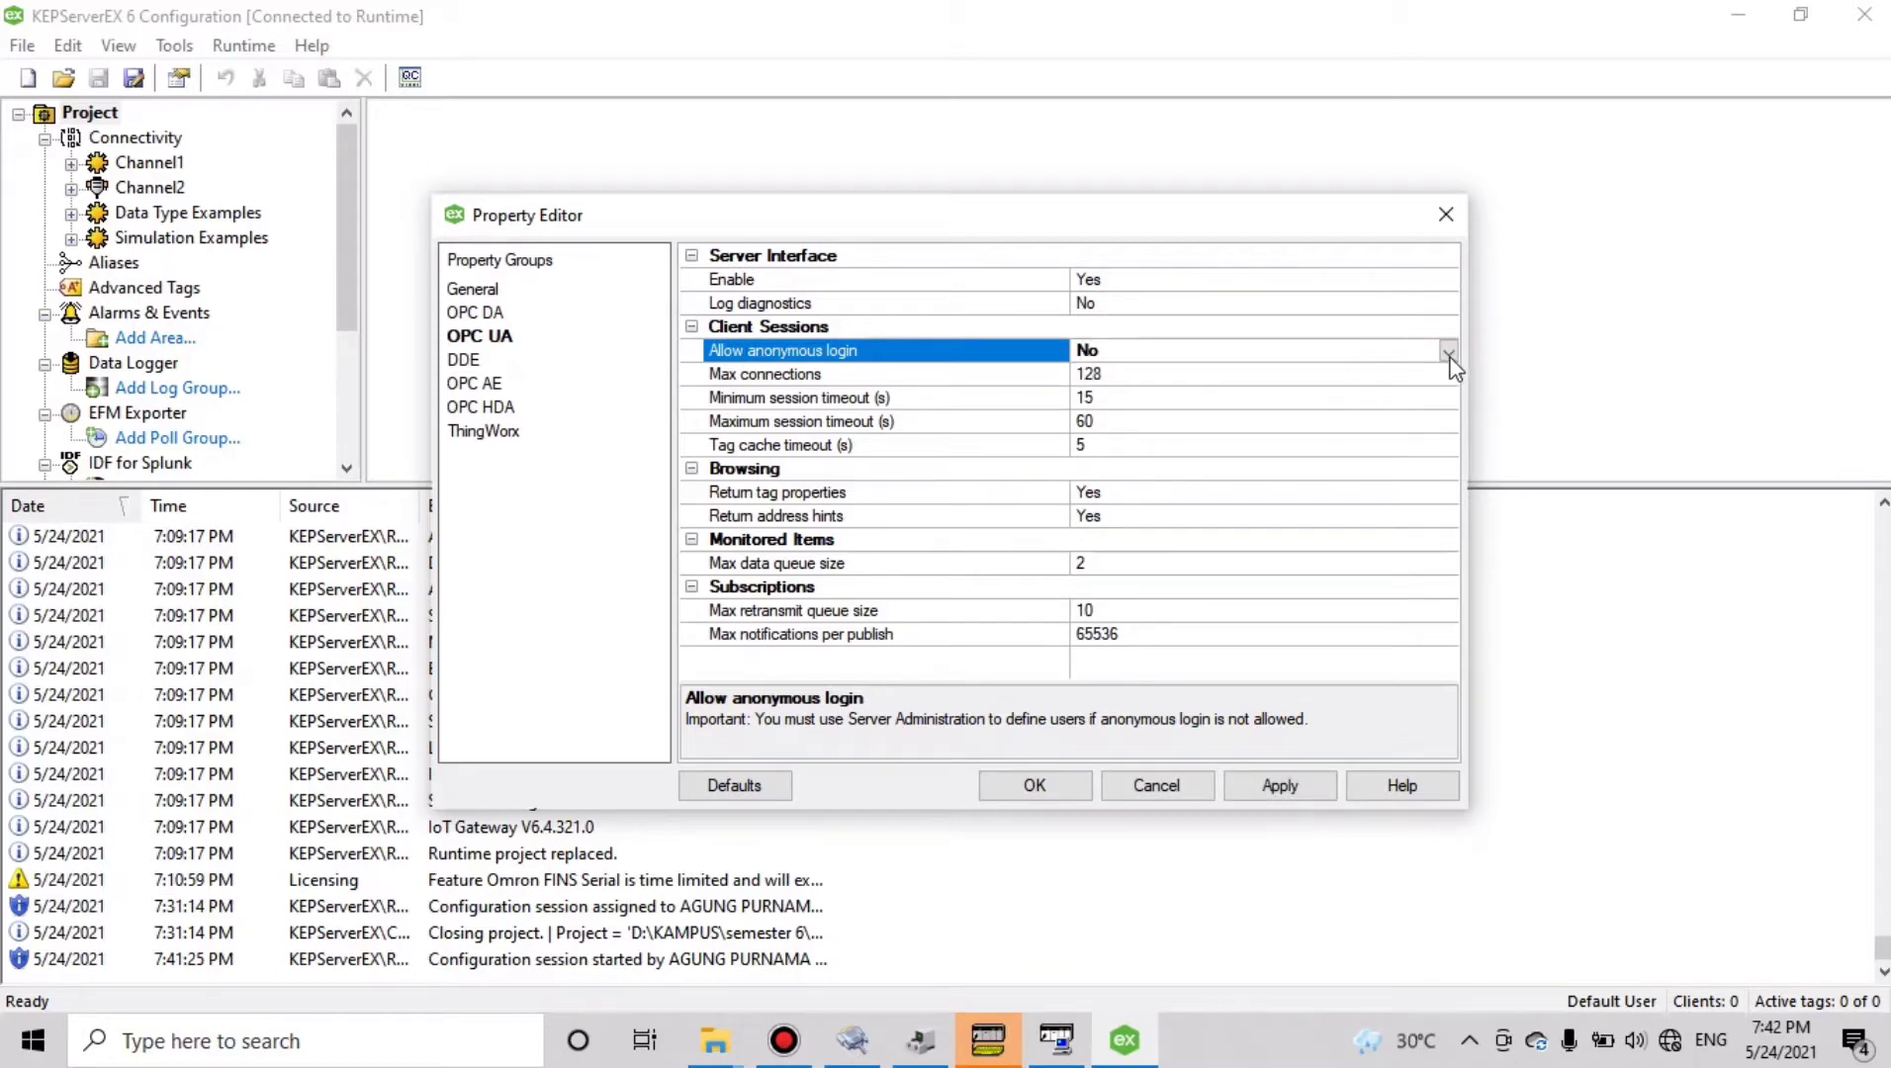
pyautogui.click(1449, 354)
pyautogui.click(1351, 398)
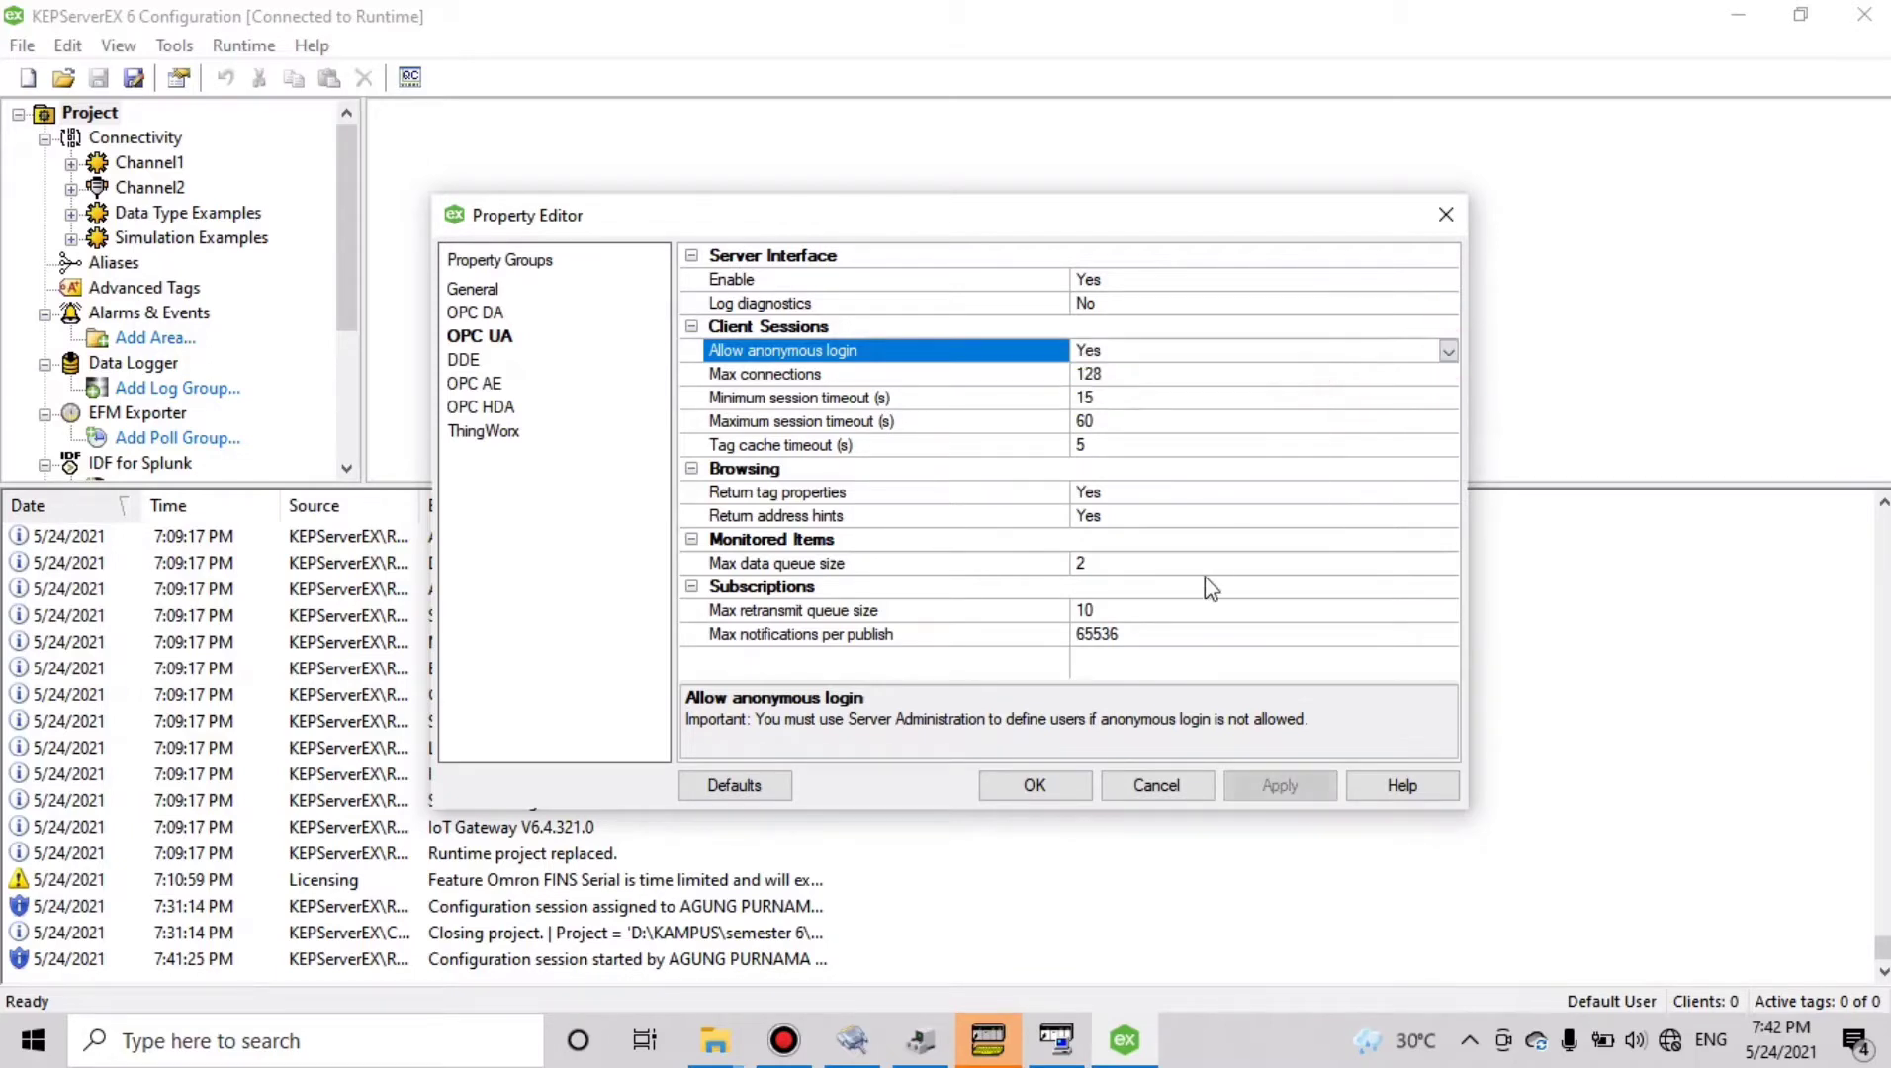
pyautogui.click(1031, 785)
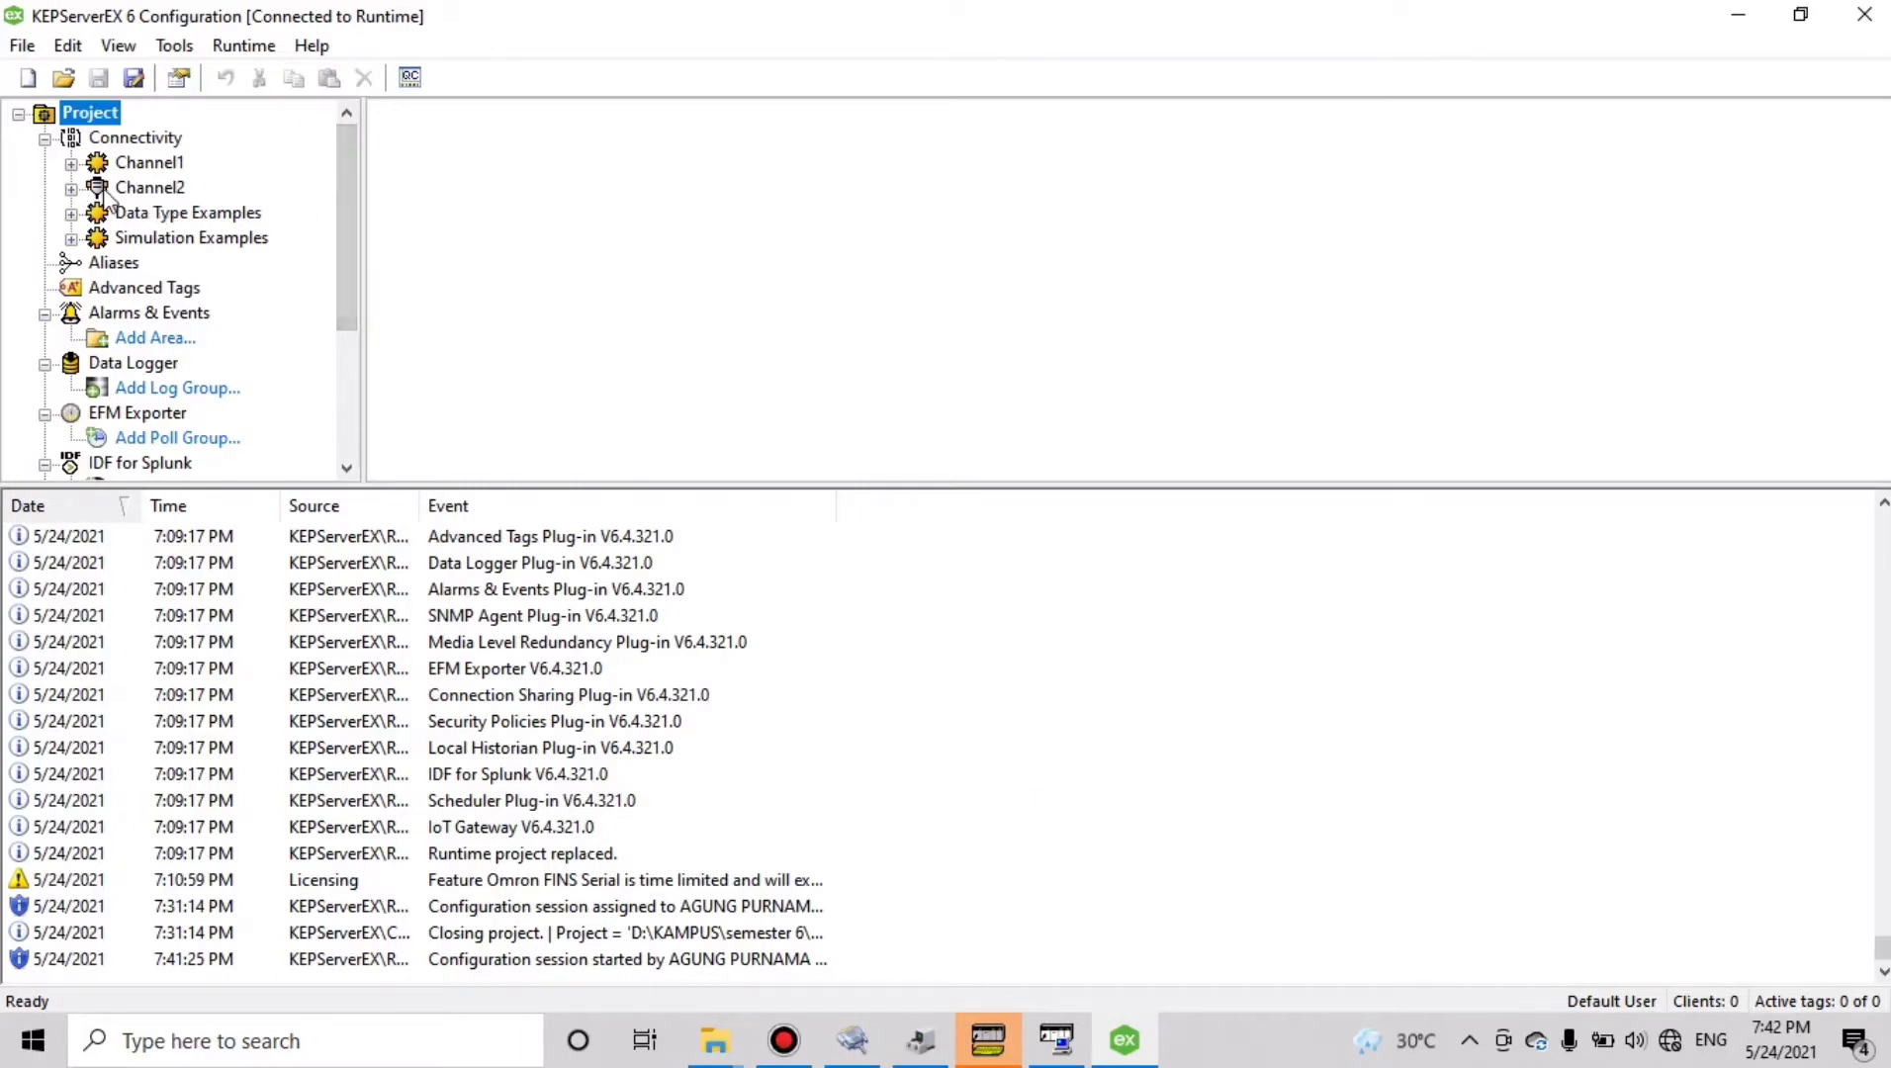
# Start a new channel under Connectivity with the Omron FINS Serial driver and accept the suggested name Channel3
pyautogui.click(135, 141)
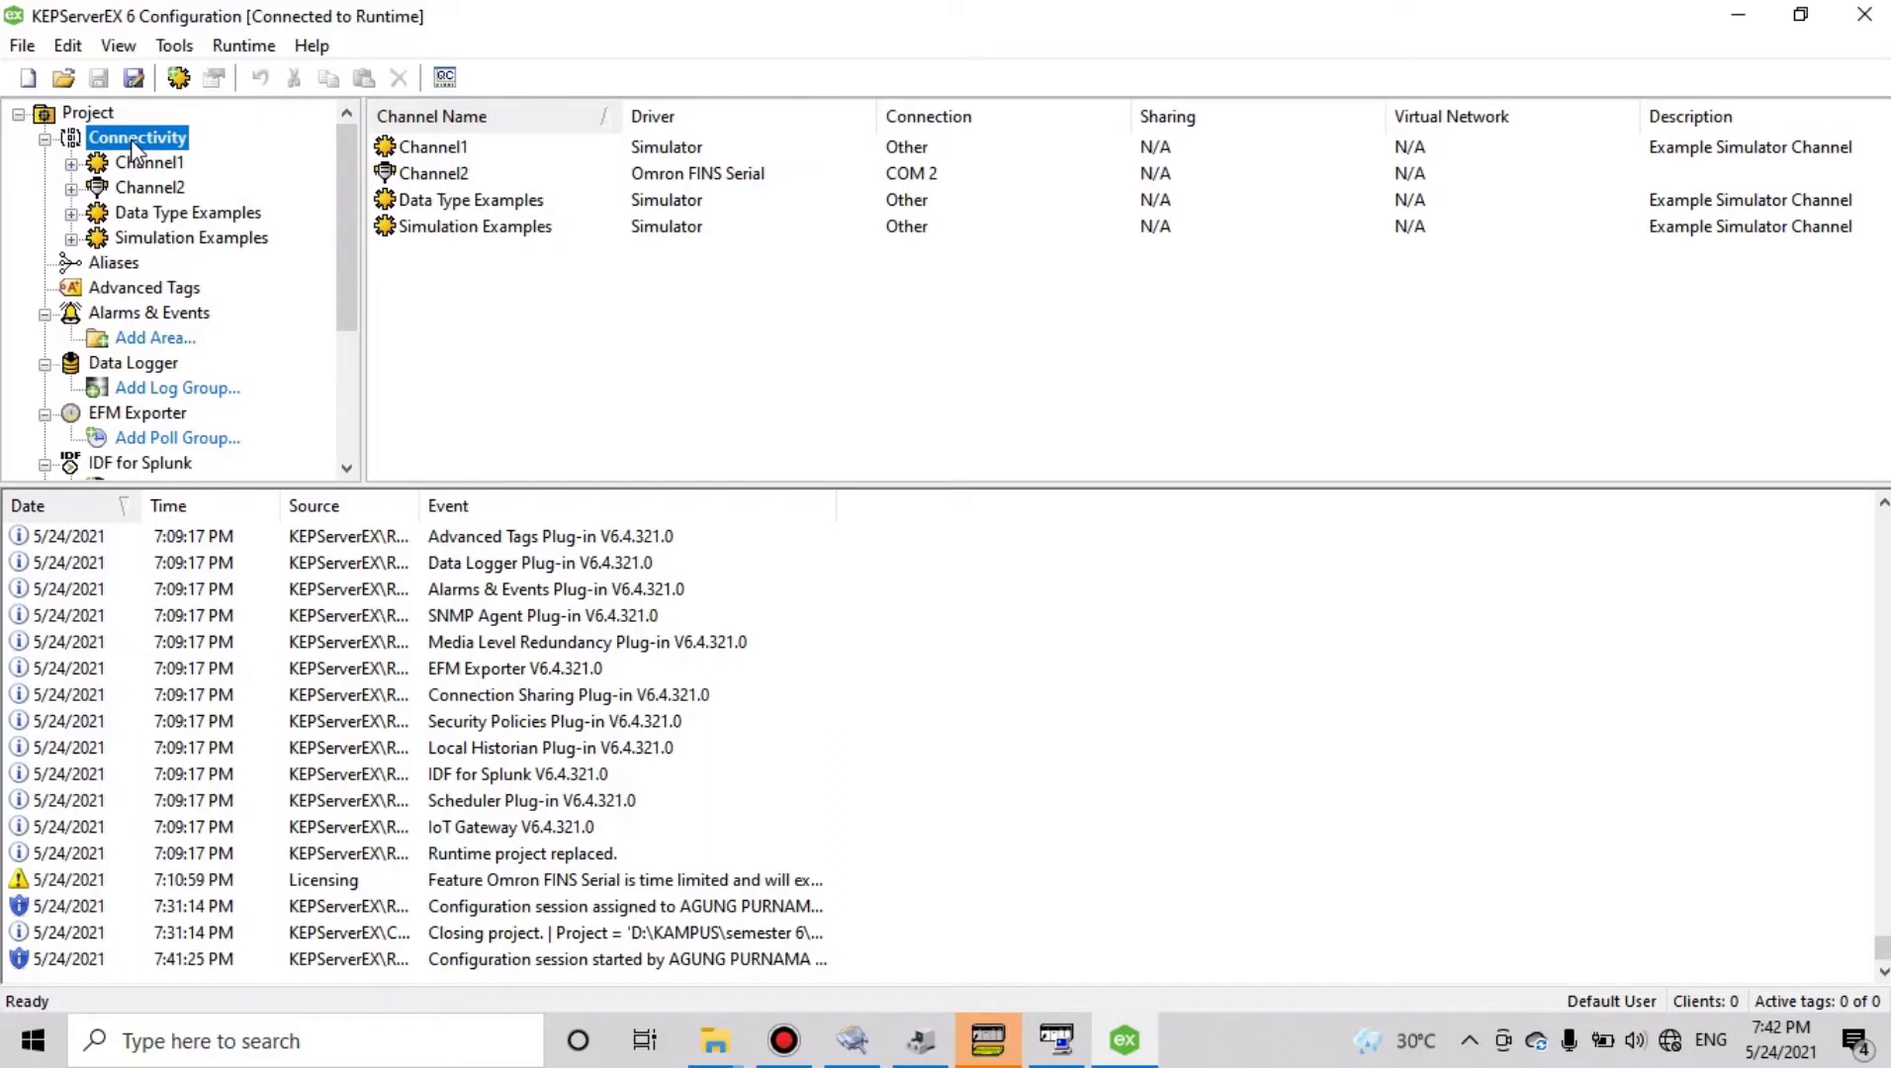
pyautogui.click(151, 188)
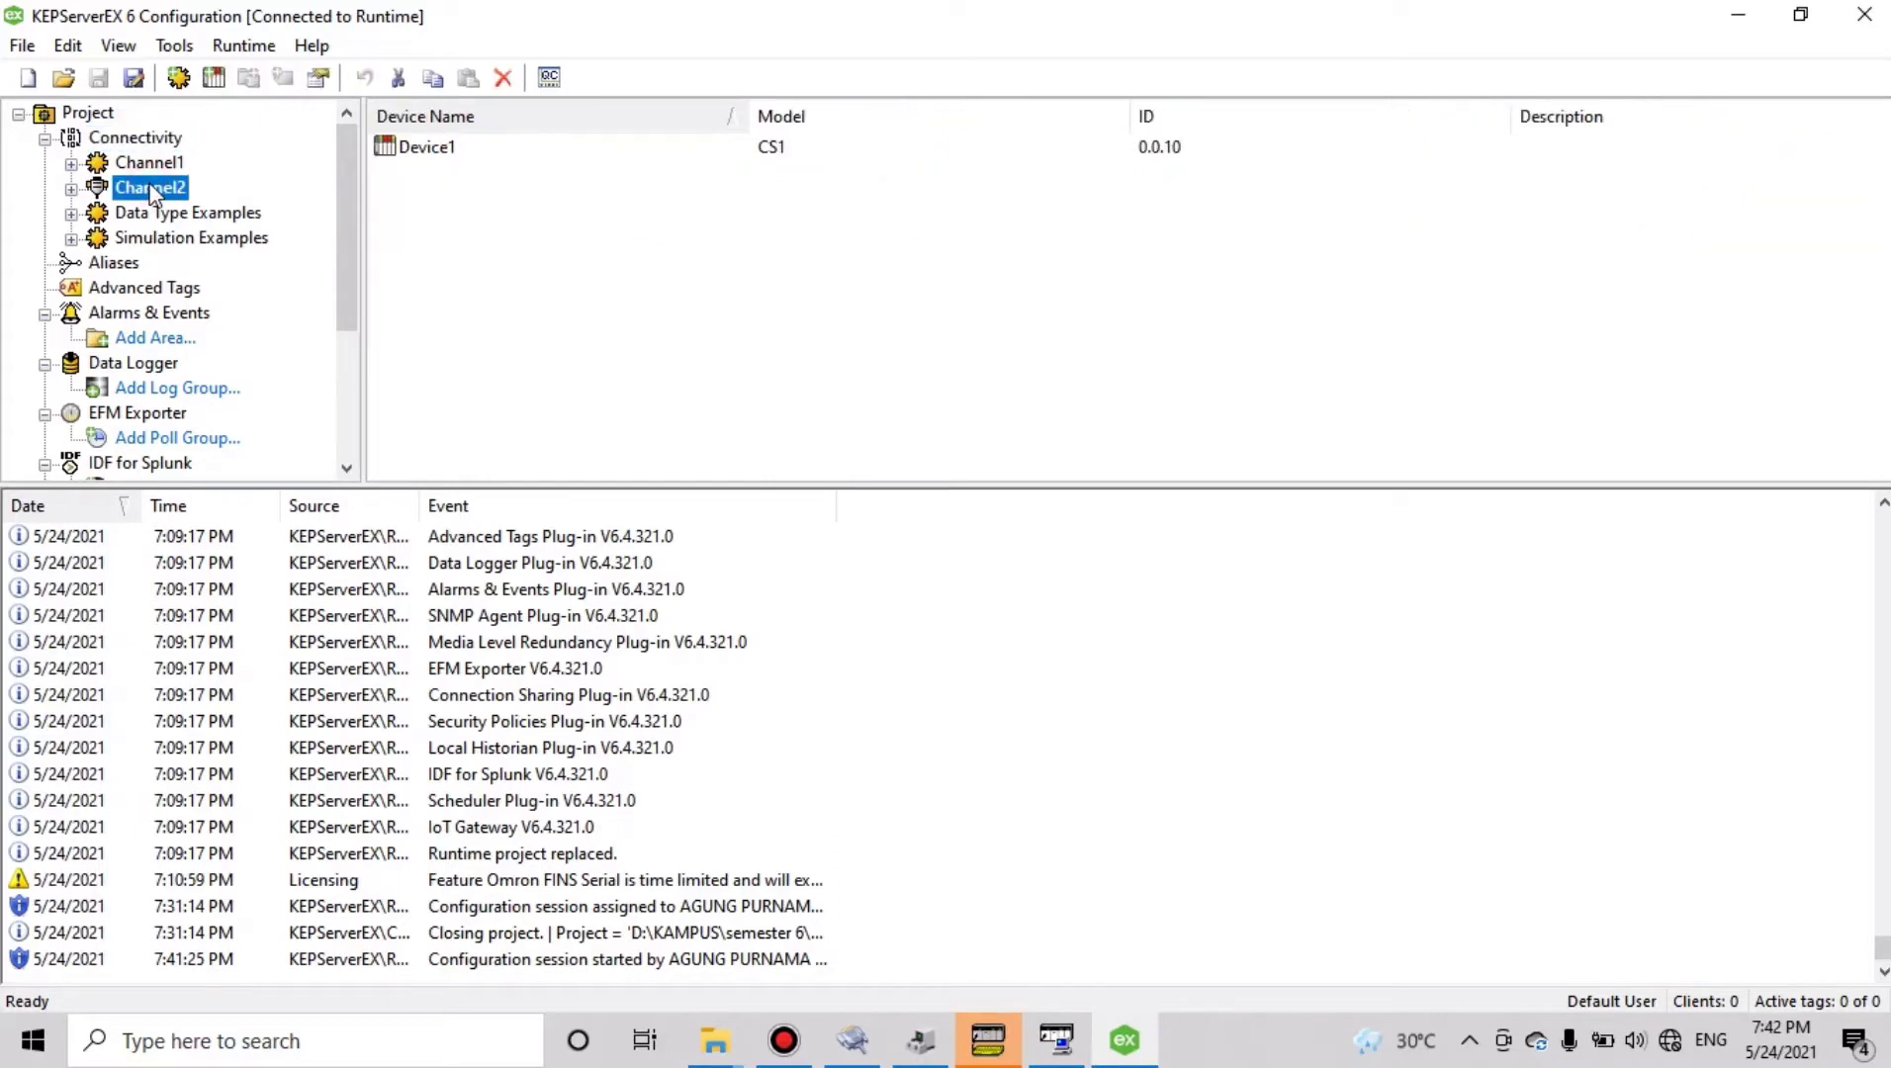
pyautogui.click(167, 144)
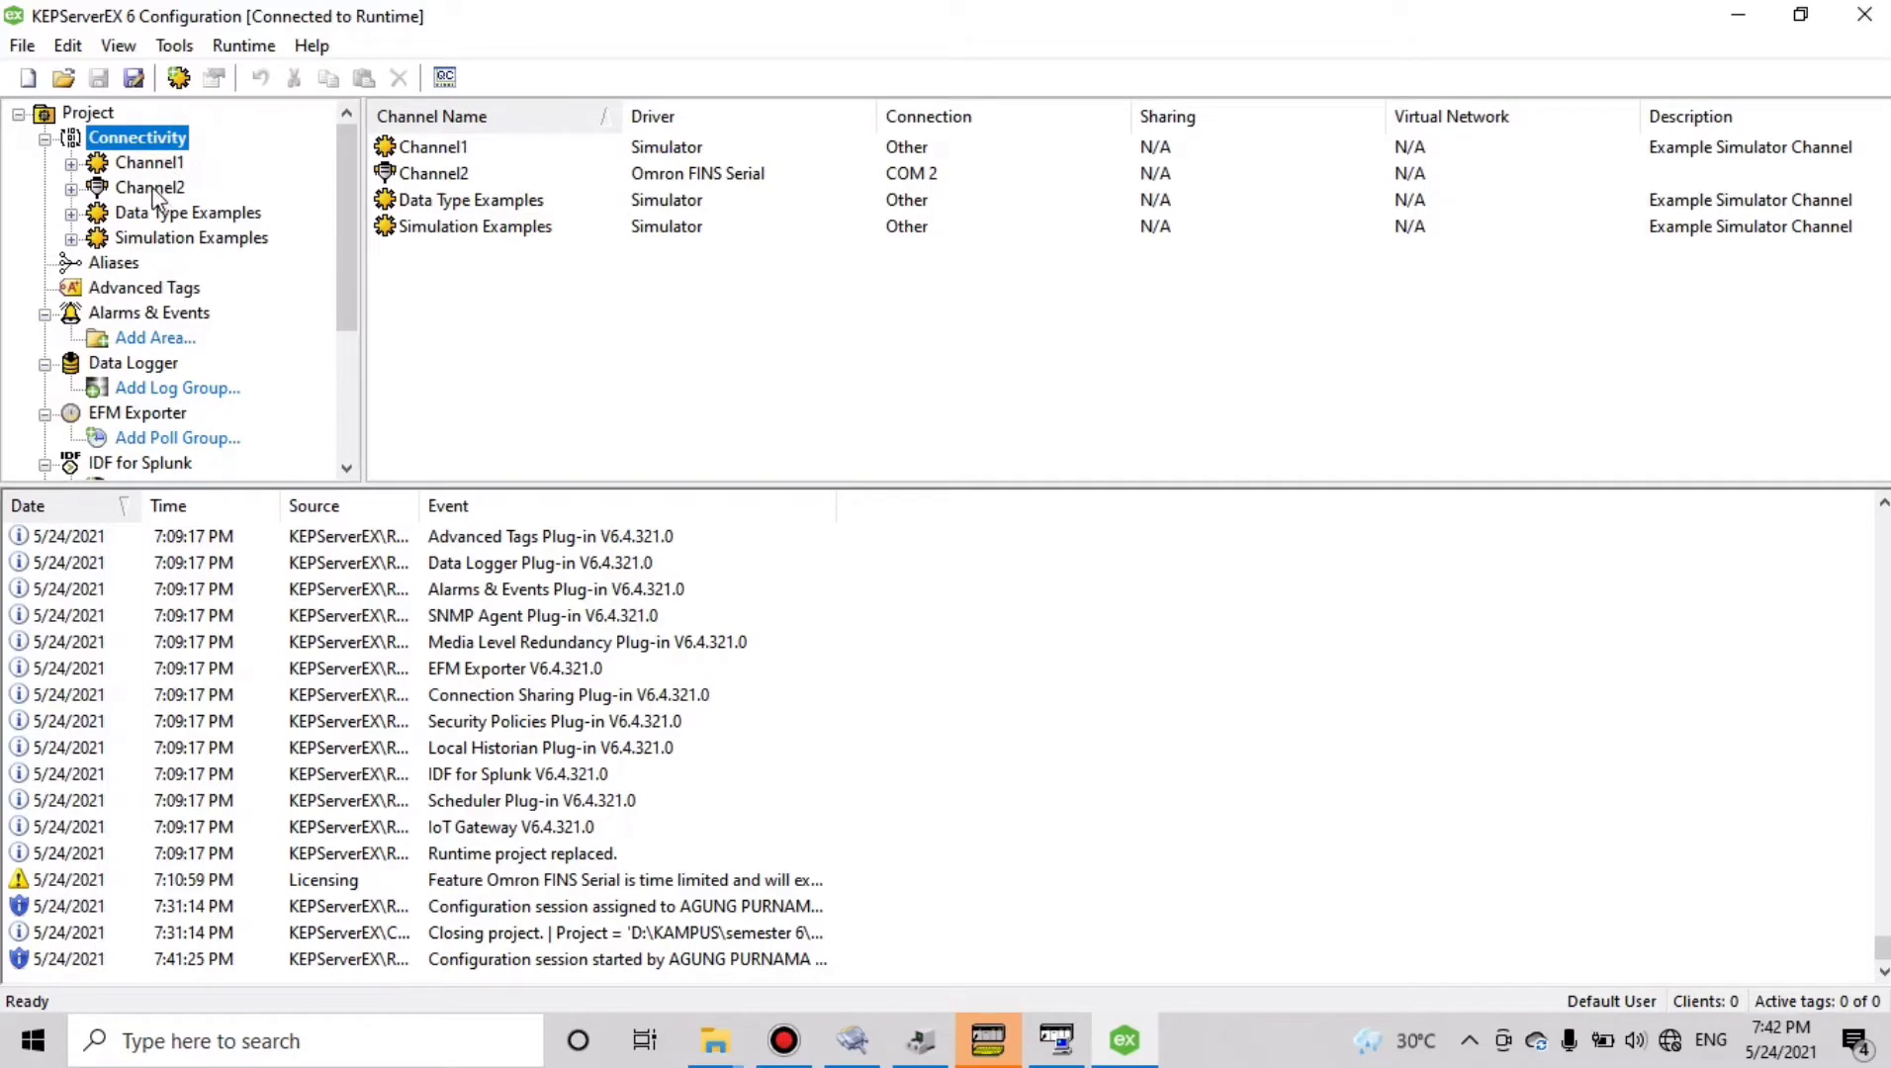
pyautogui.rightClick(148, 145)
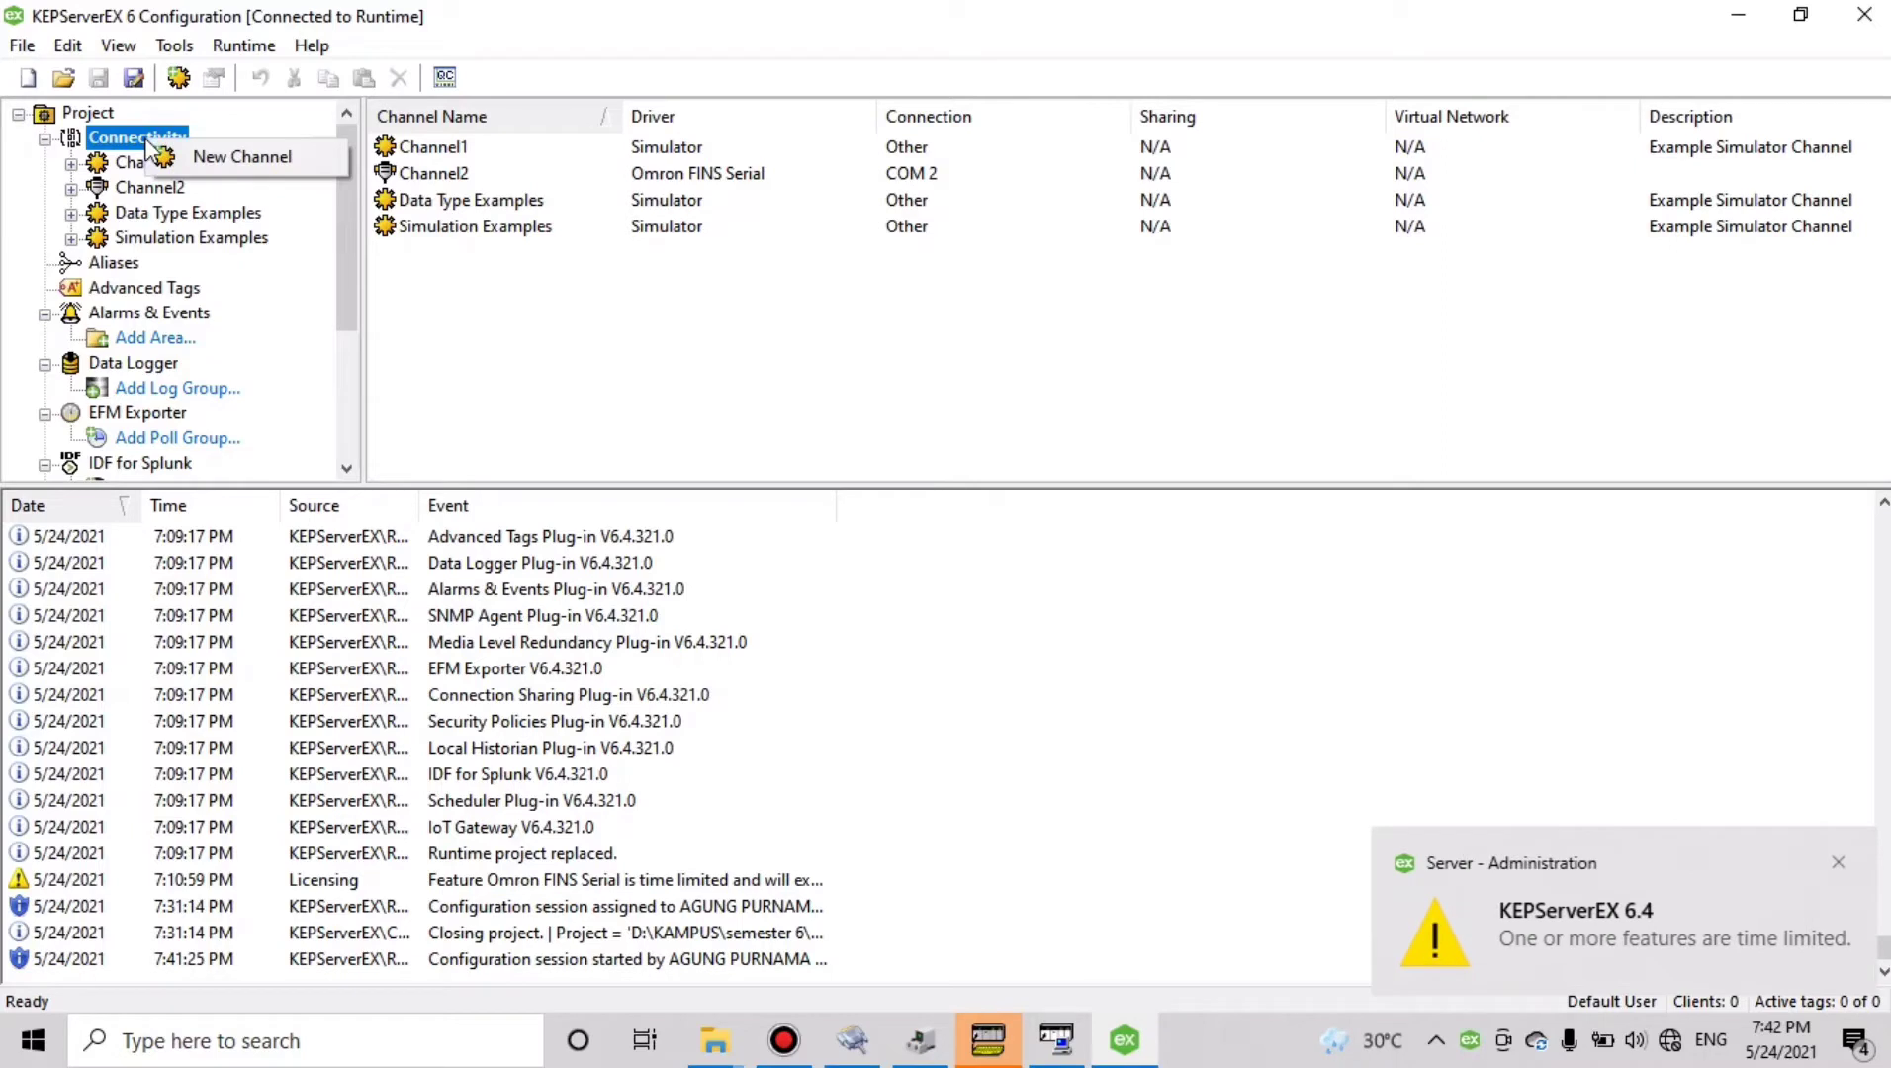
pyautogui.click(204, 158)
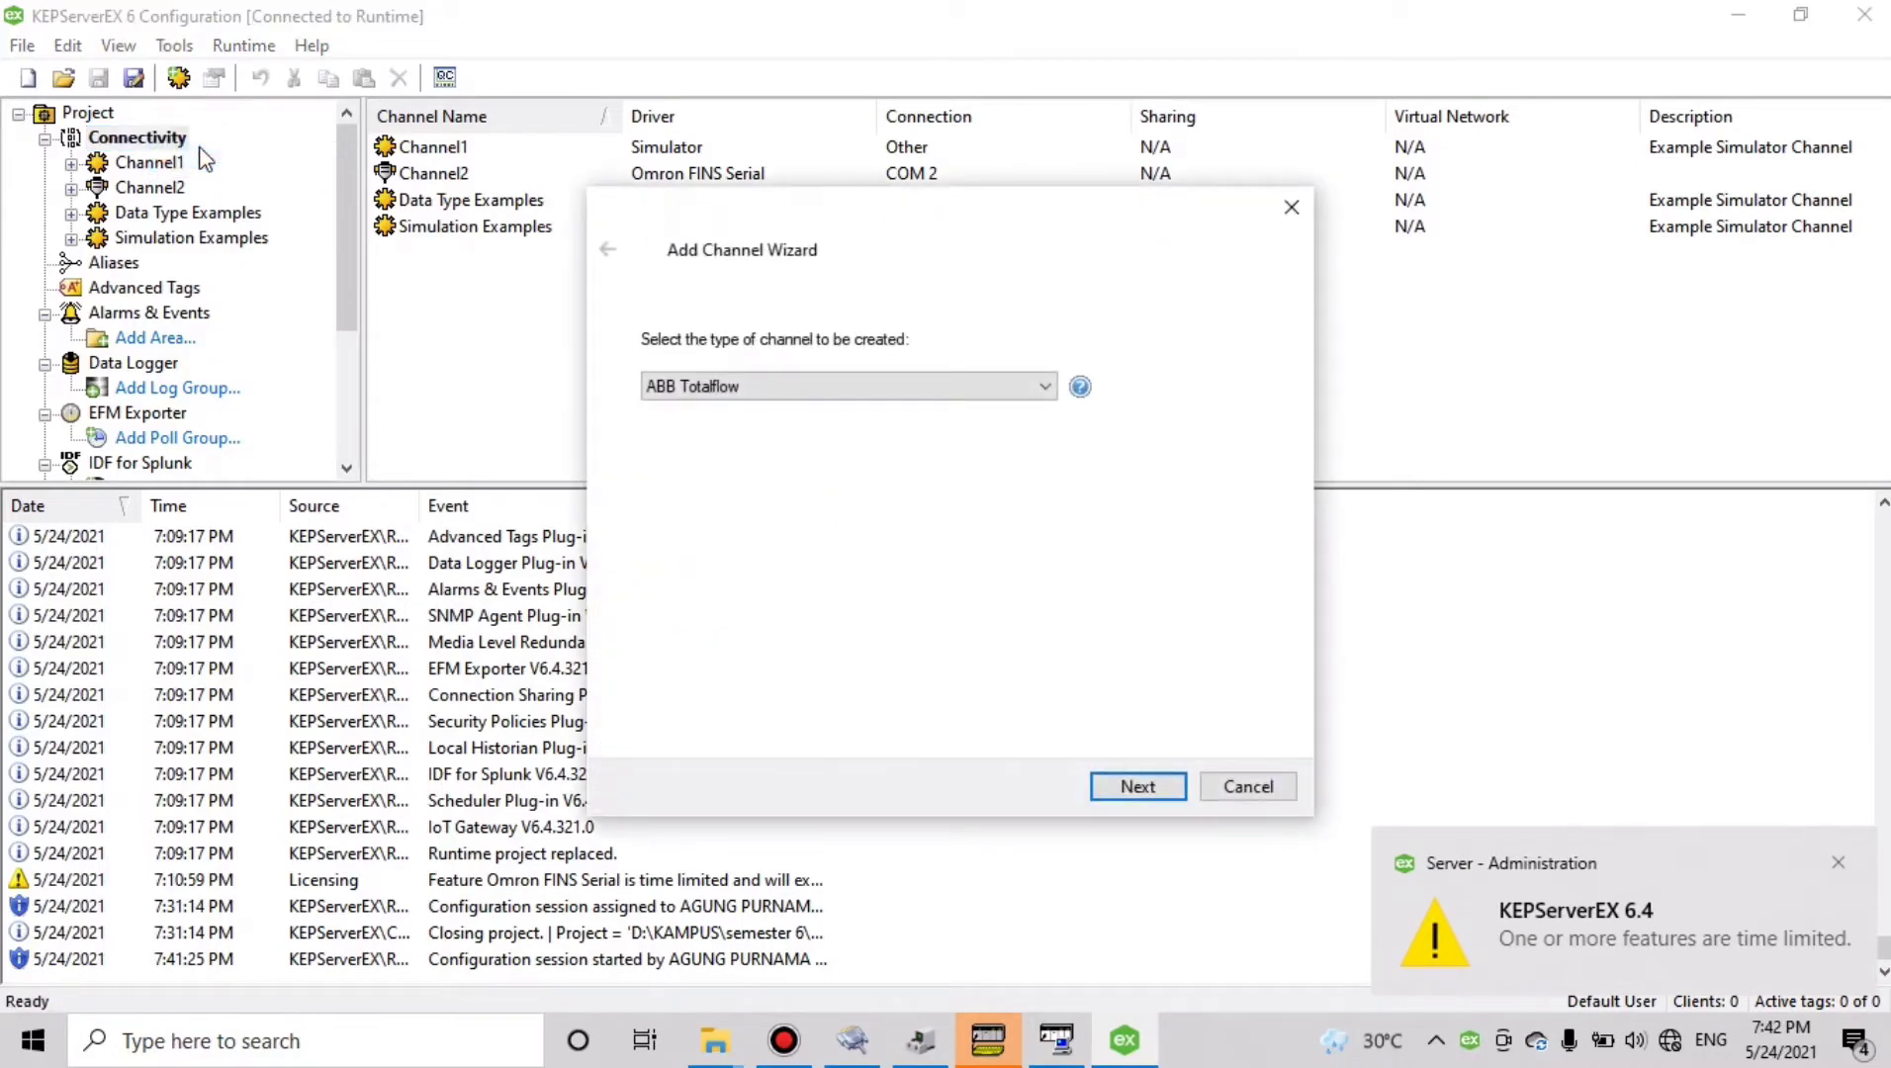
pyautogui.click(760, 386)
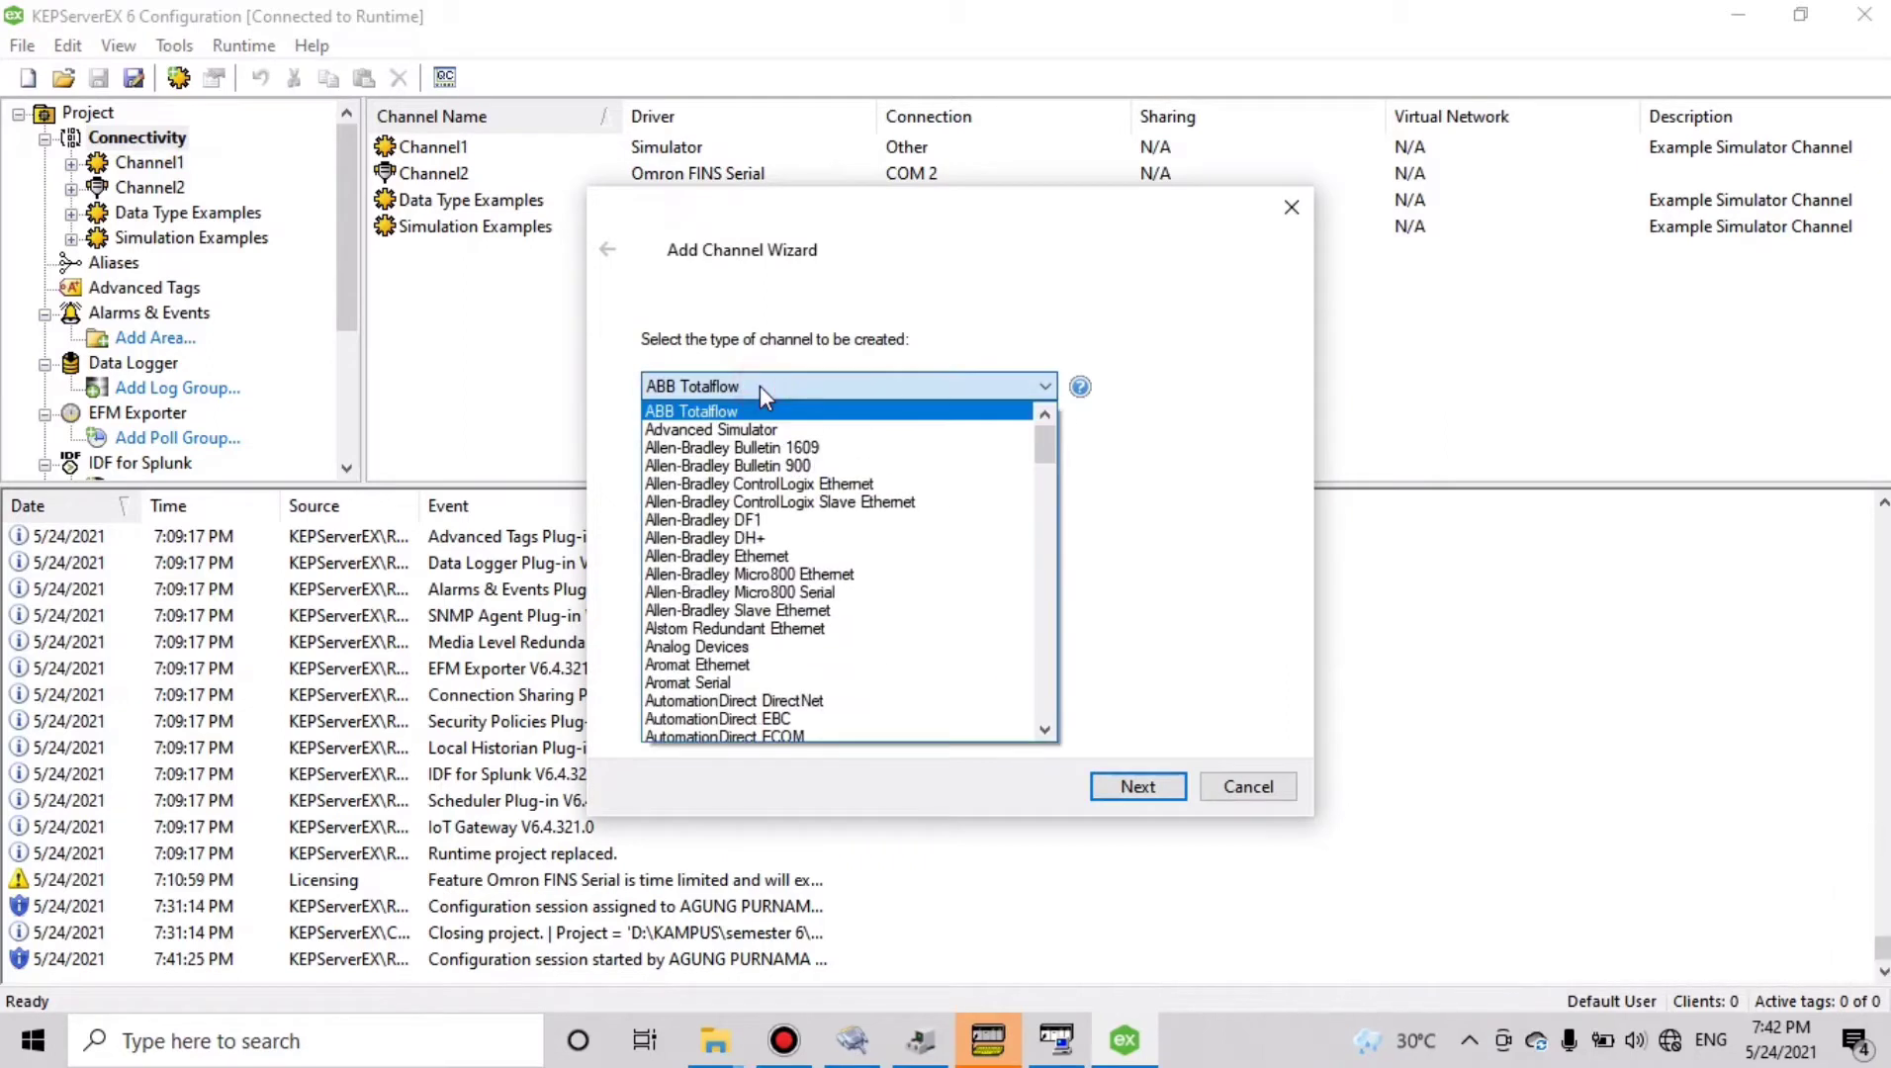
pyautogui.moveTo(1045, 445); pyautogui.dragTo(944, 614)
pyautogui.click(865, 614)
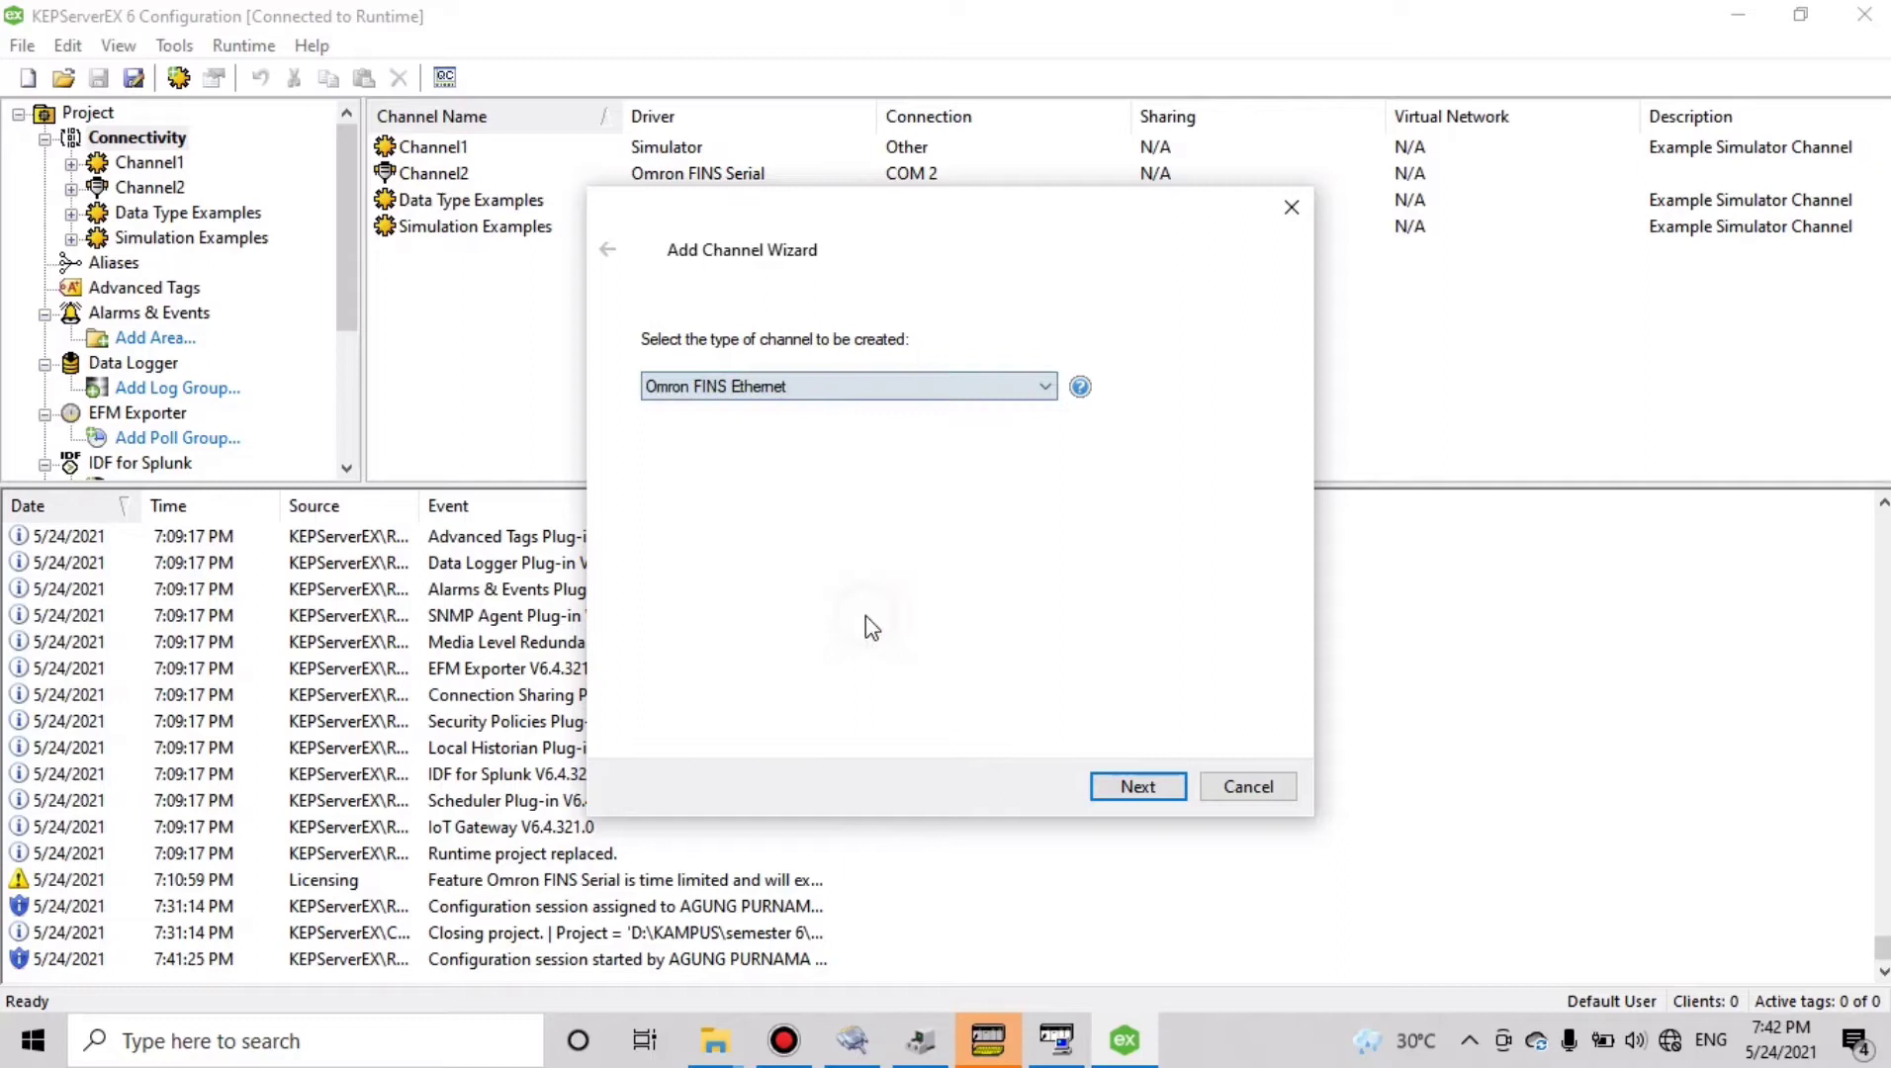
pyautogui.click(876, 386)
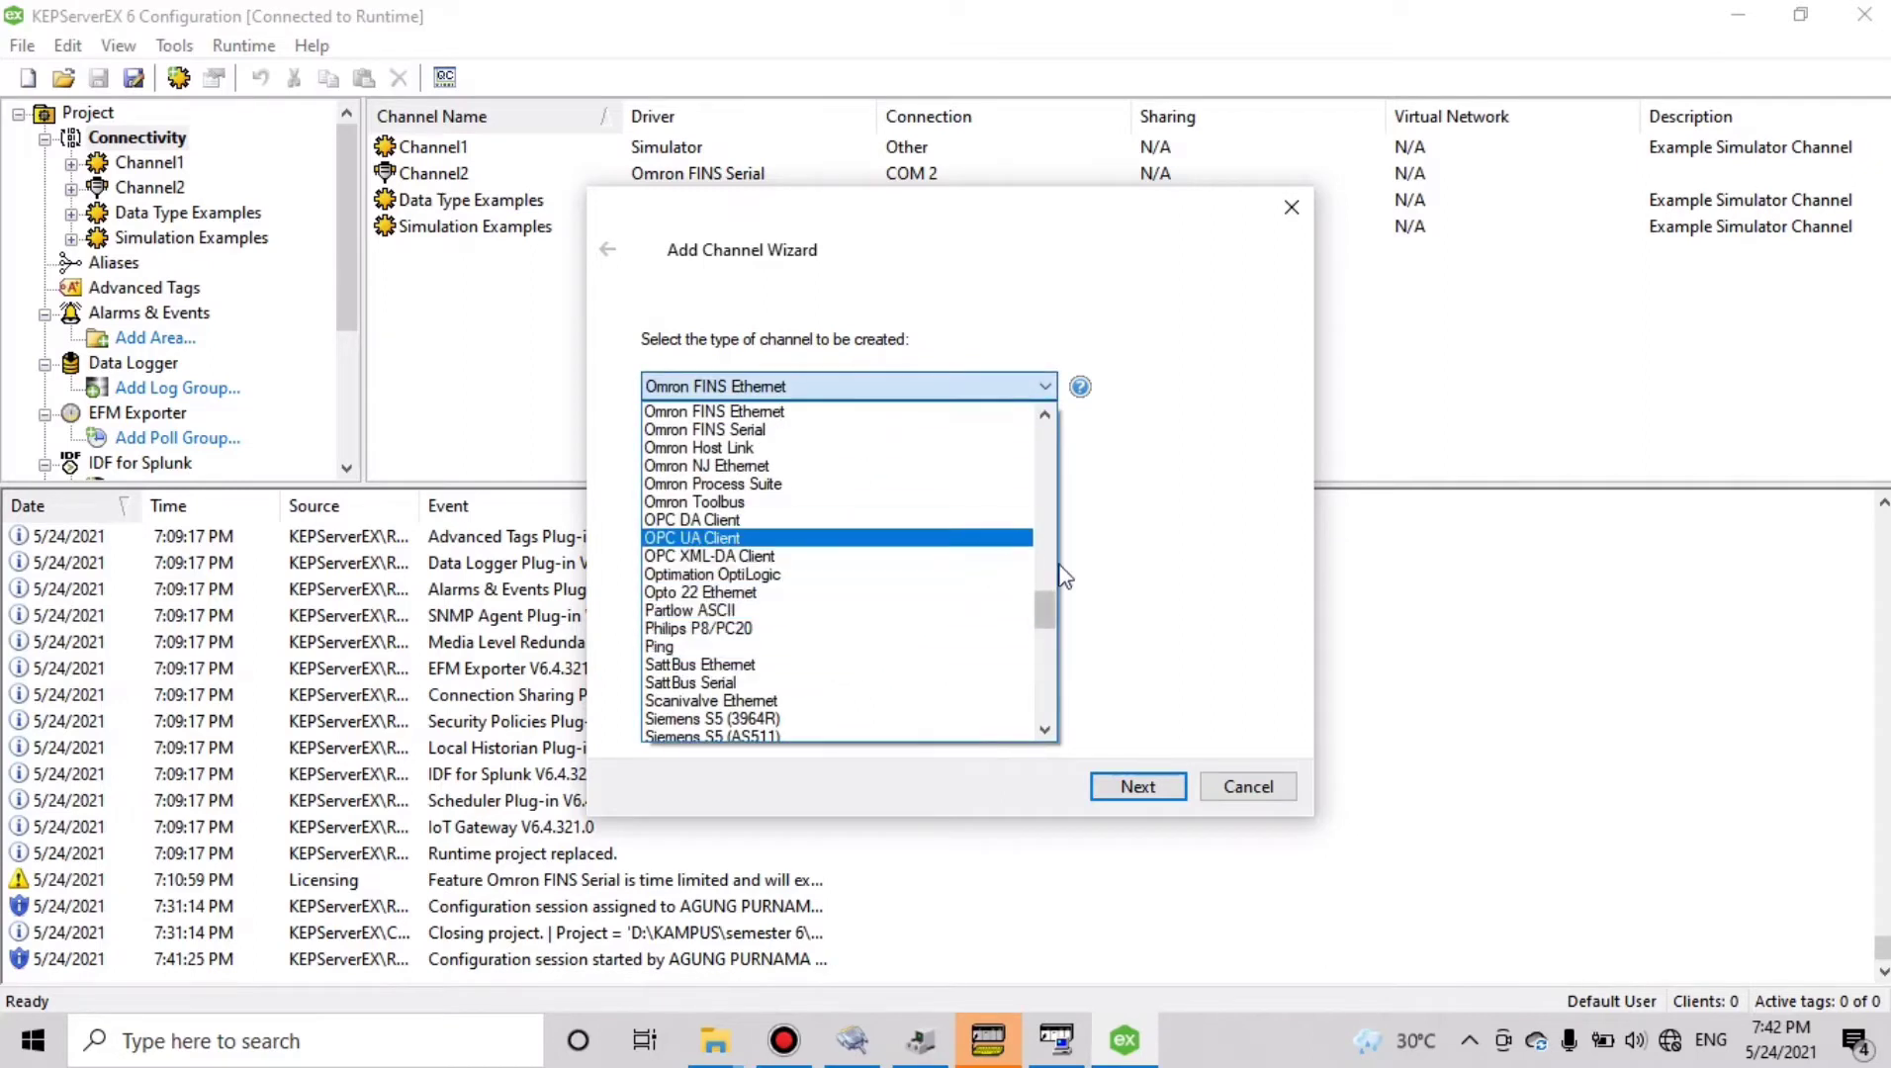
pyautogui.click(819, 428)
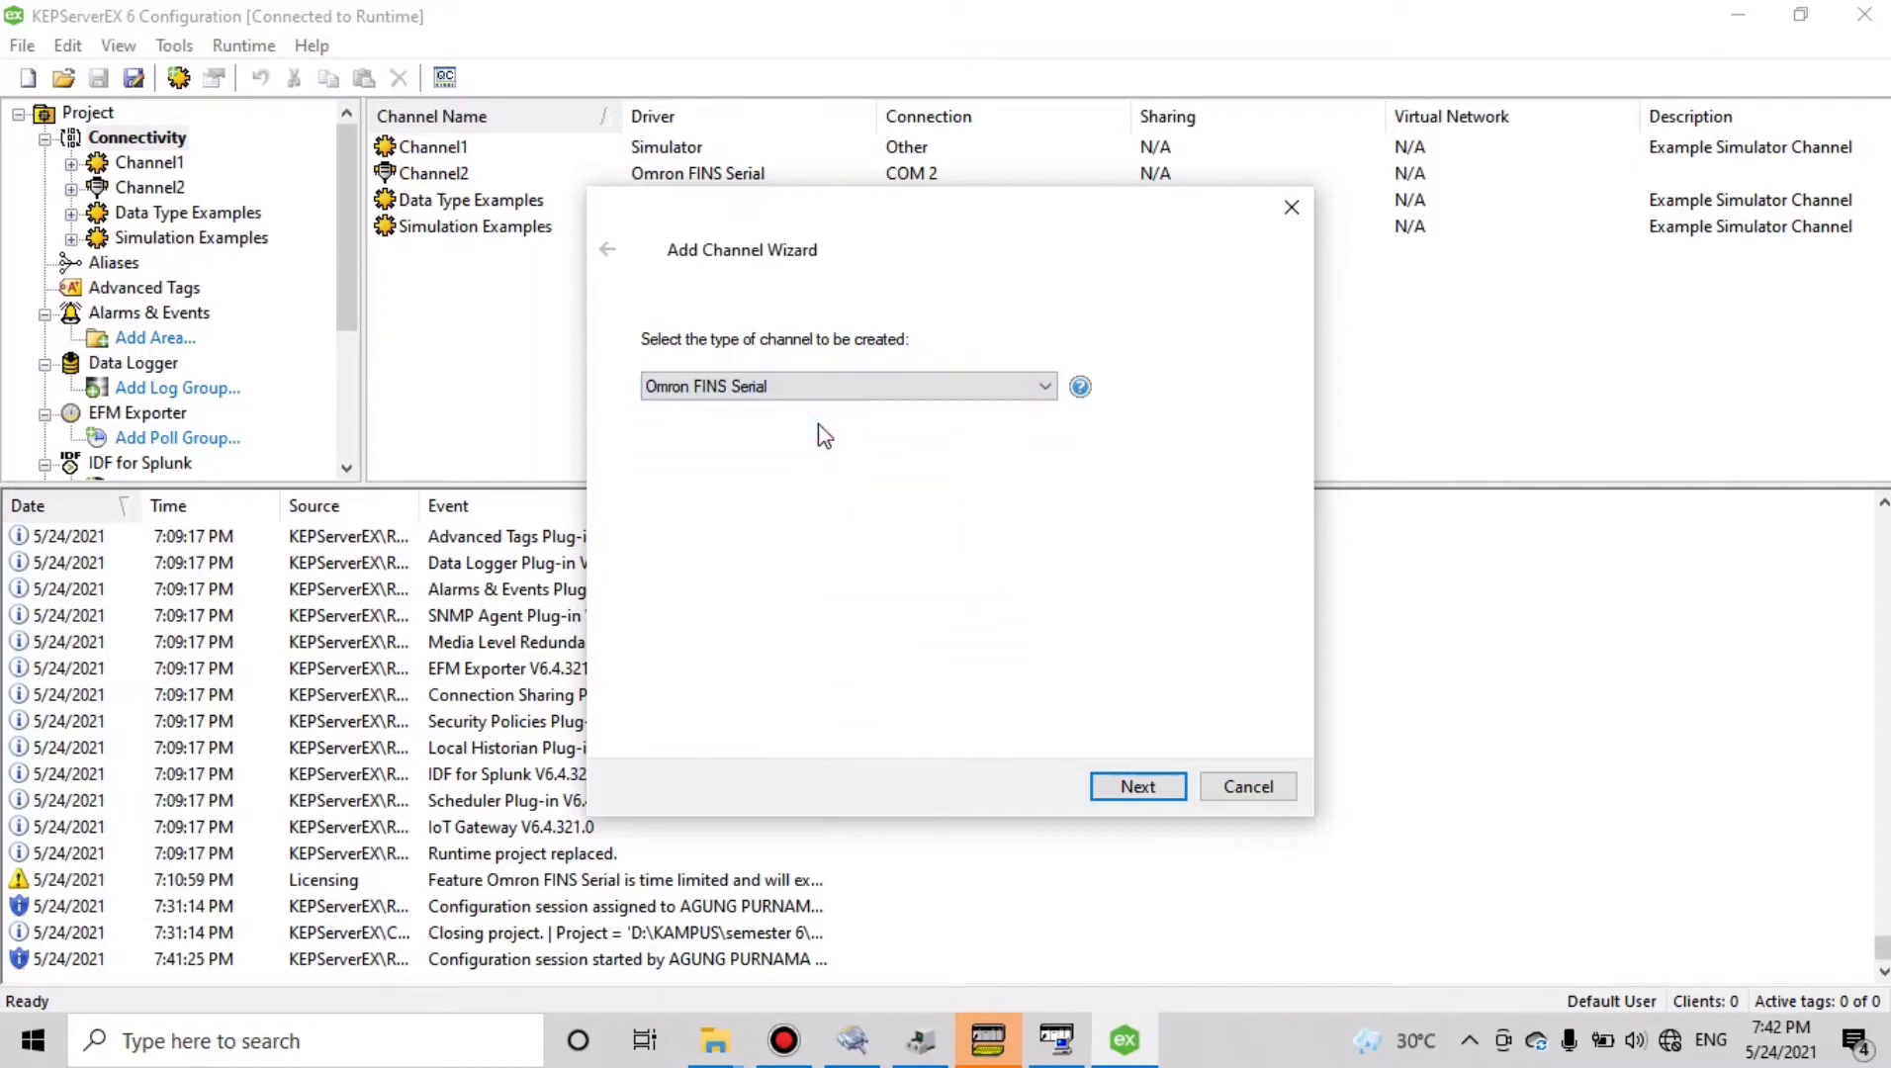
pyautogui.click(1137, 786)
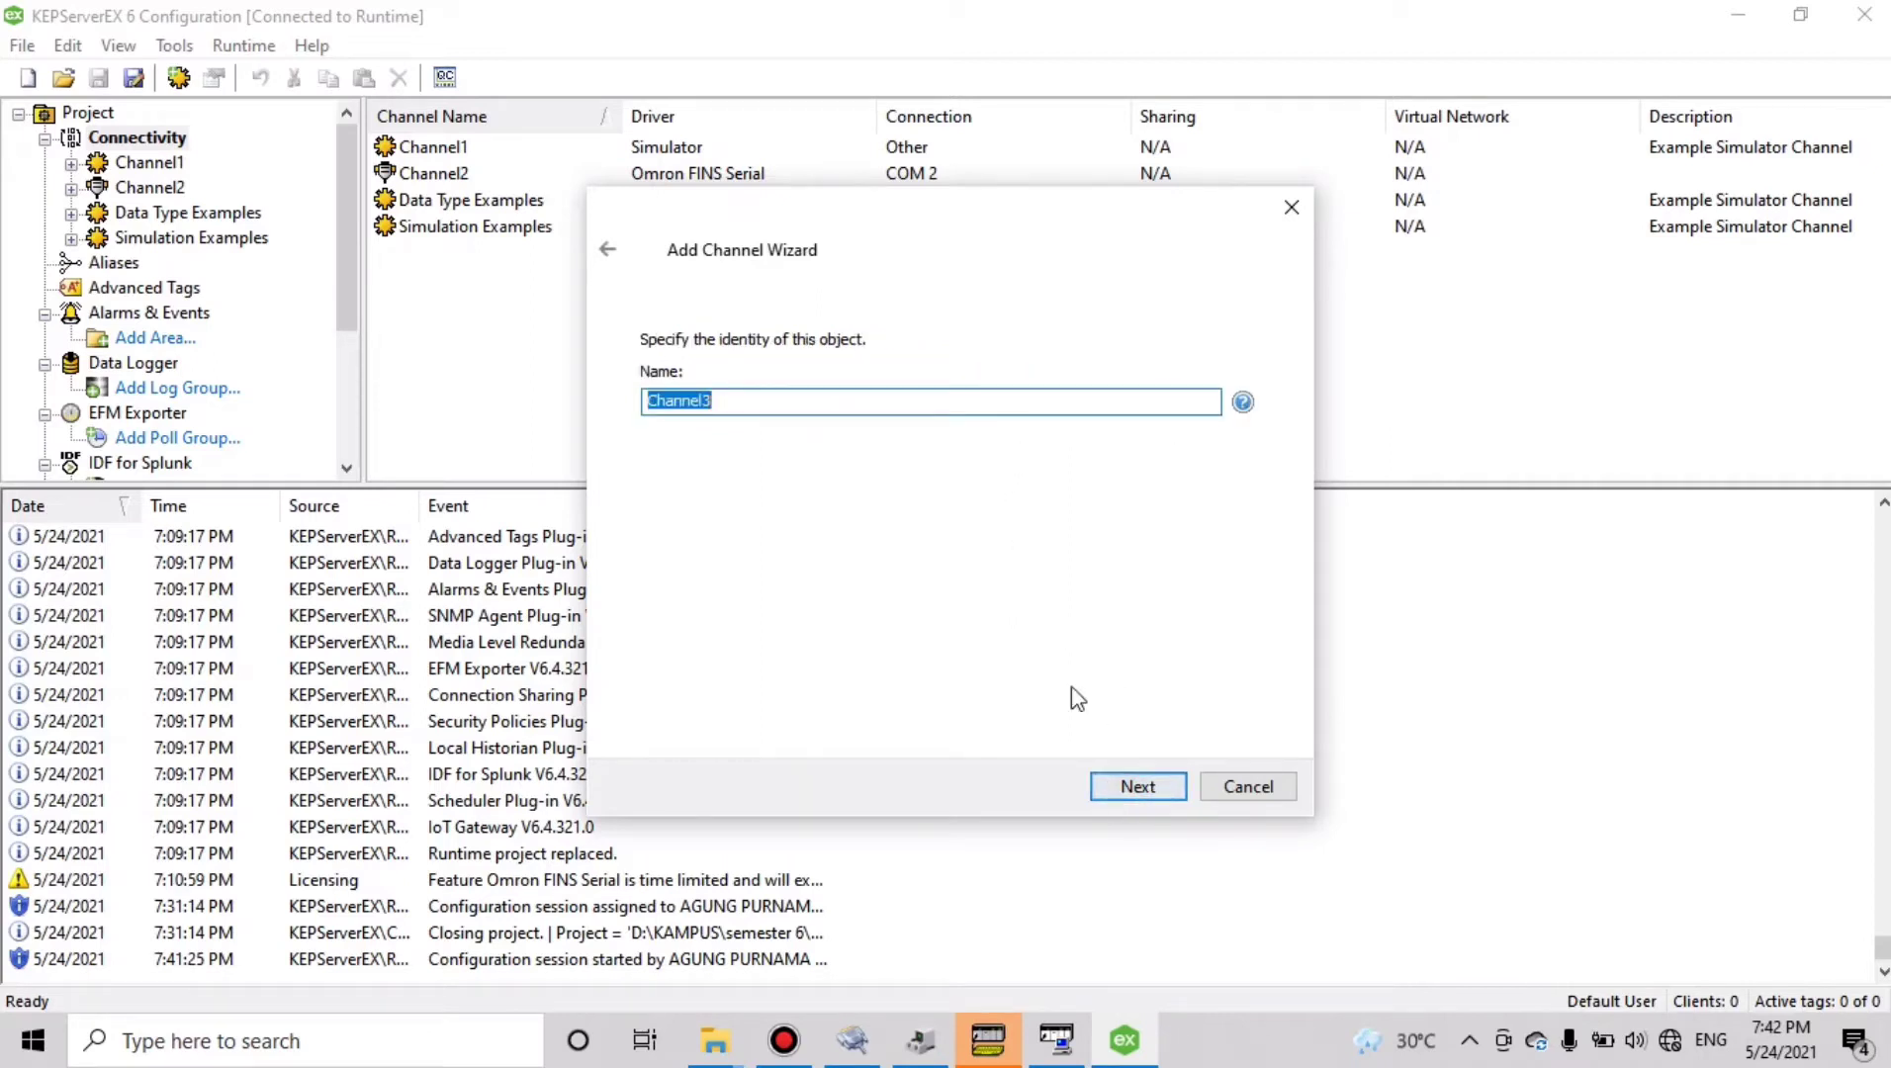
pyautogui.click(1134, 787)
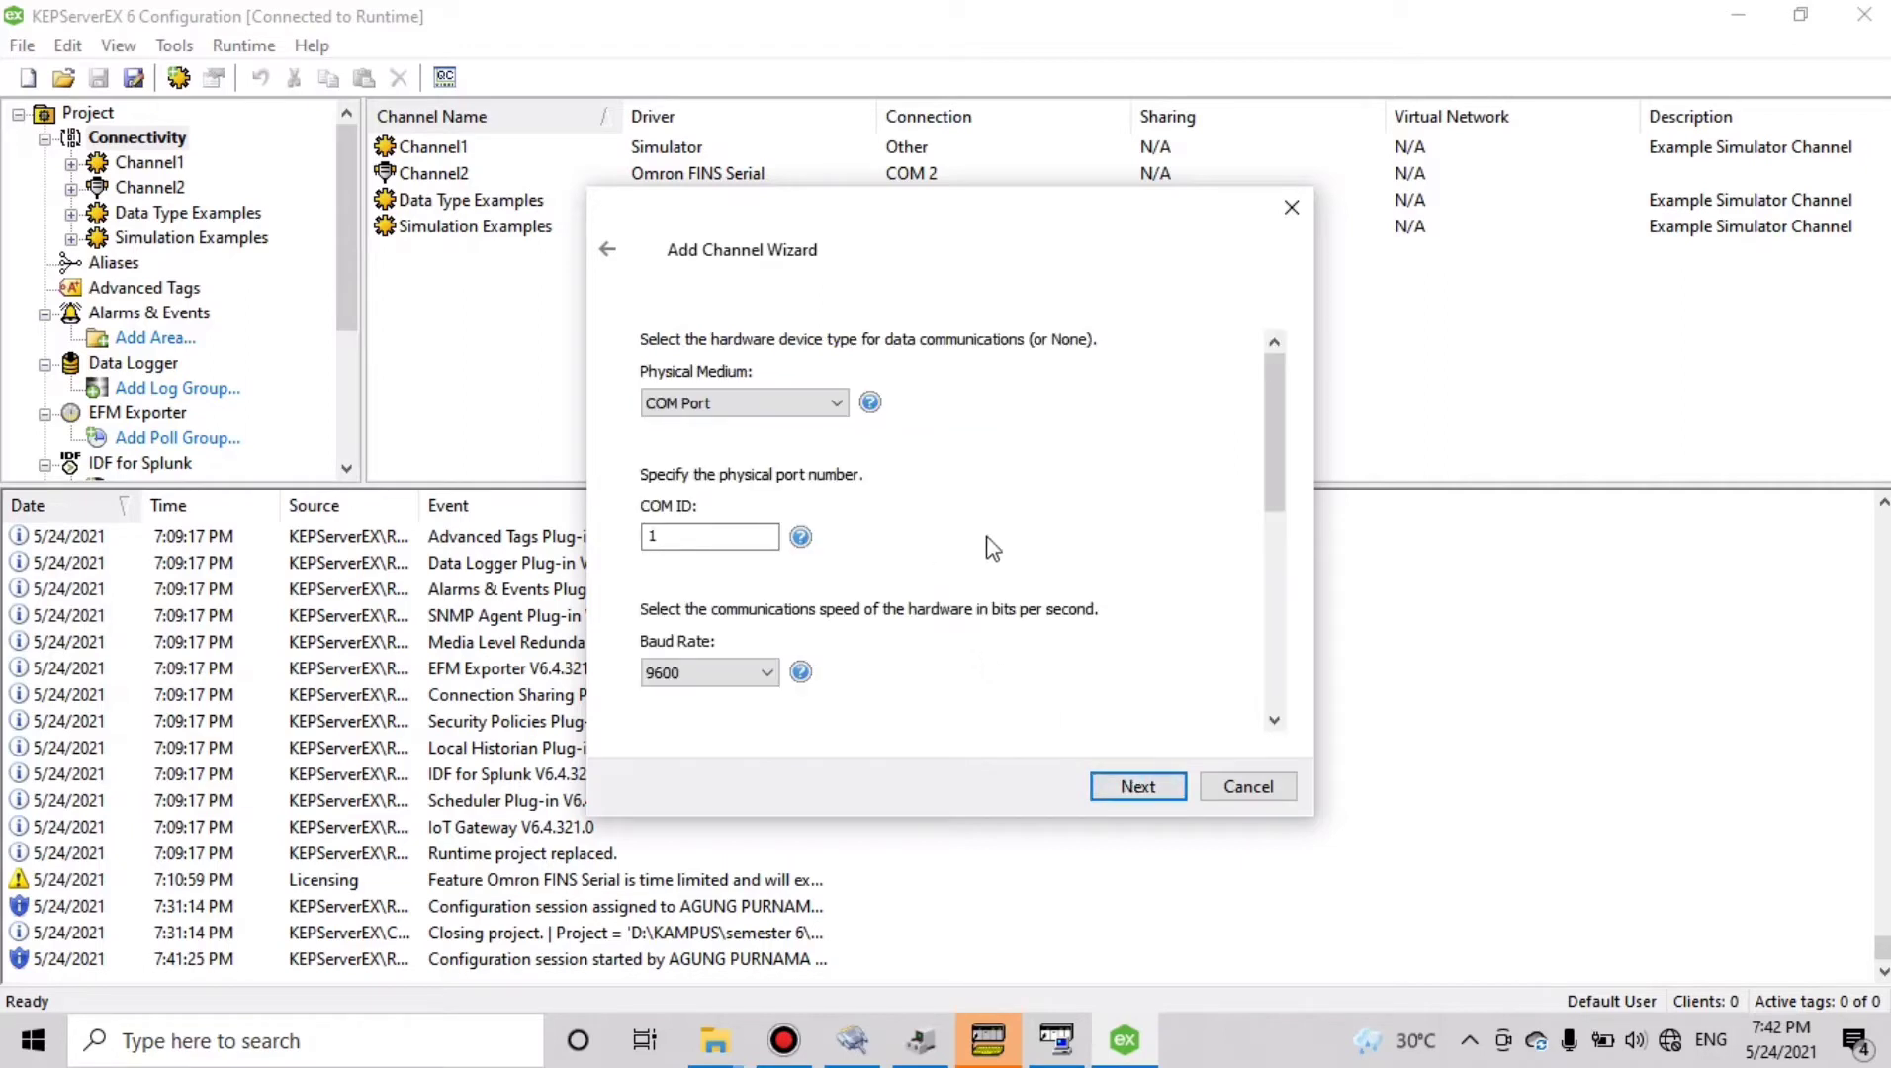
# Set the new channel's COM ID to 2 and its baud rate to 115200
pyautogui.moveTo(1280, 494)
pyautogui.mouseDown()
pyautogui.moveTo(1271, 550)
pyautogui.moveTo(1252, 490)
pyautogui.mouseUp()
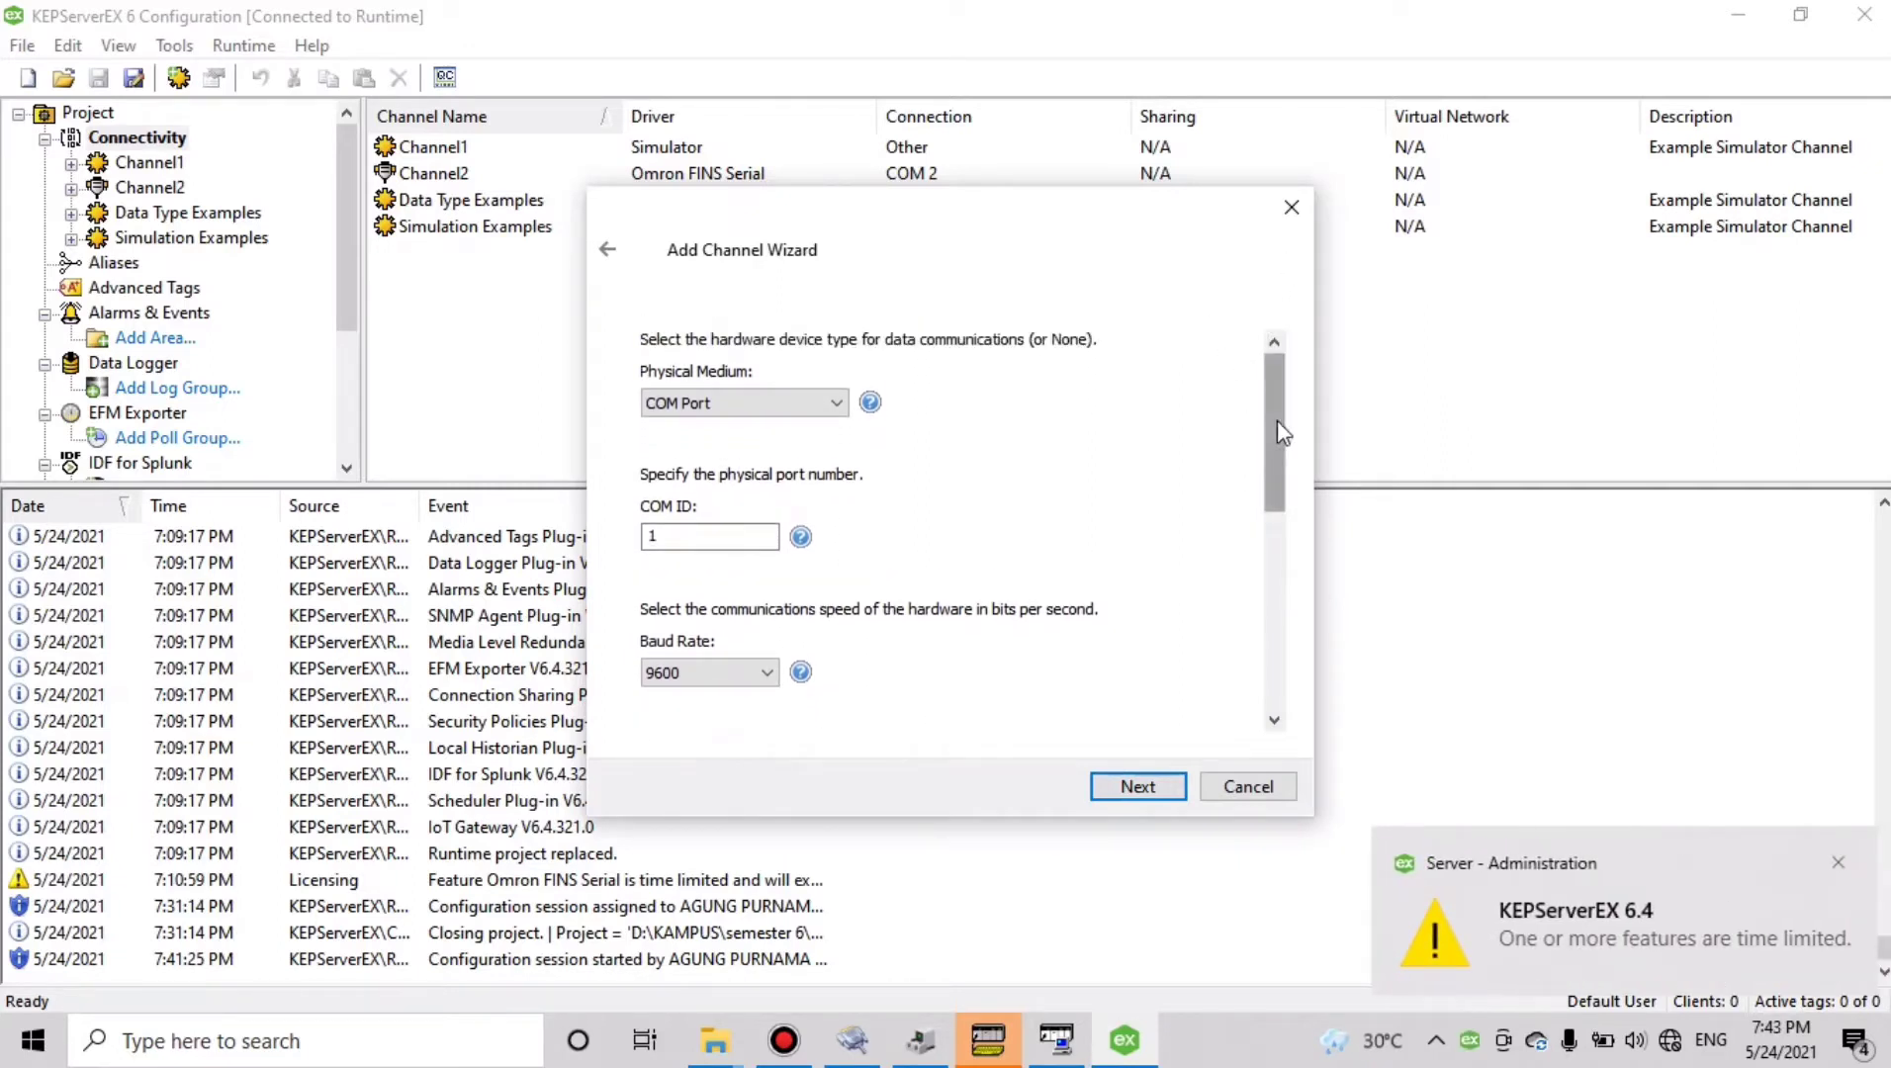
pyautogui.moveTo(1277, 422)
pyautogui.mouseDown()
pyautogui.moveTo(1280, 593)
pyautogui.moveTo(1271, 426)
pyautogui.mouseUp()
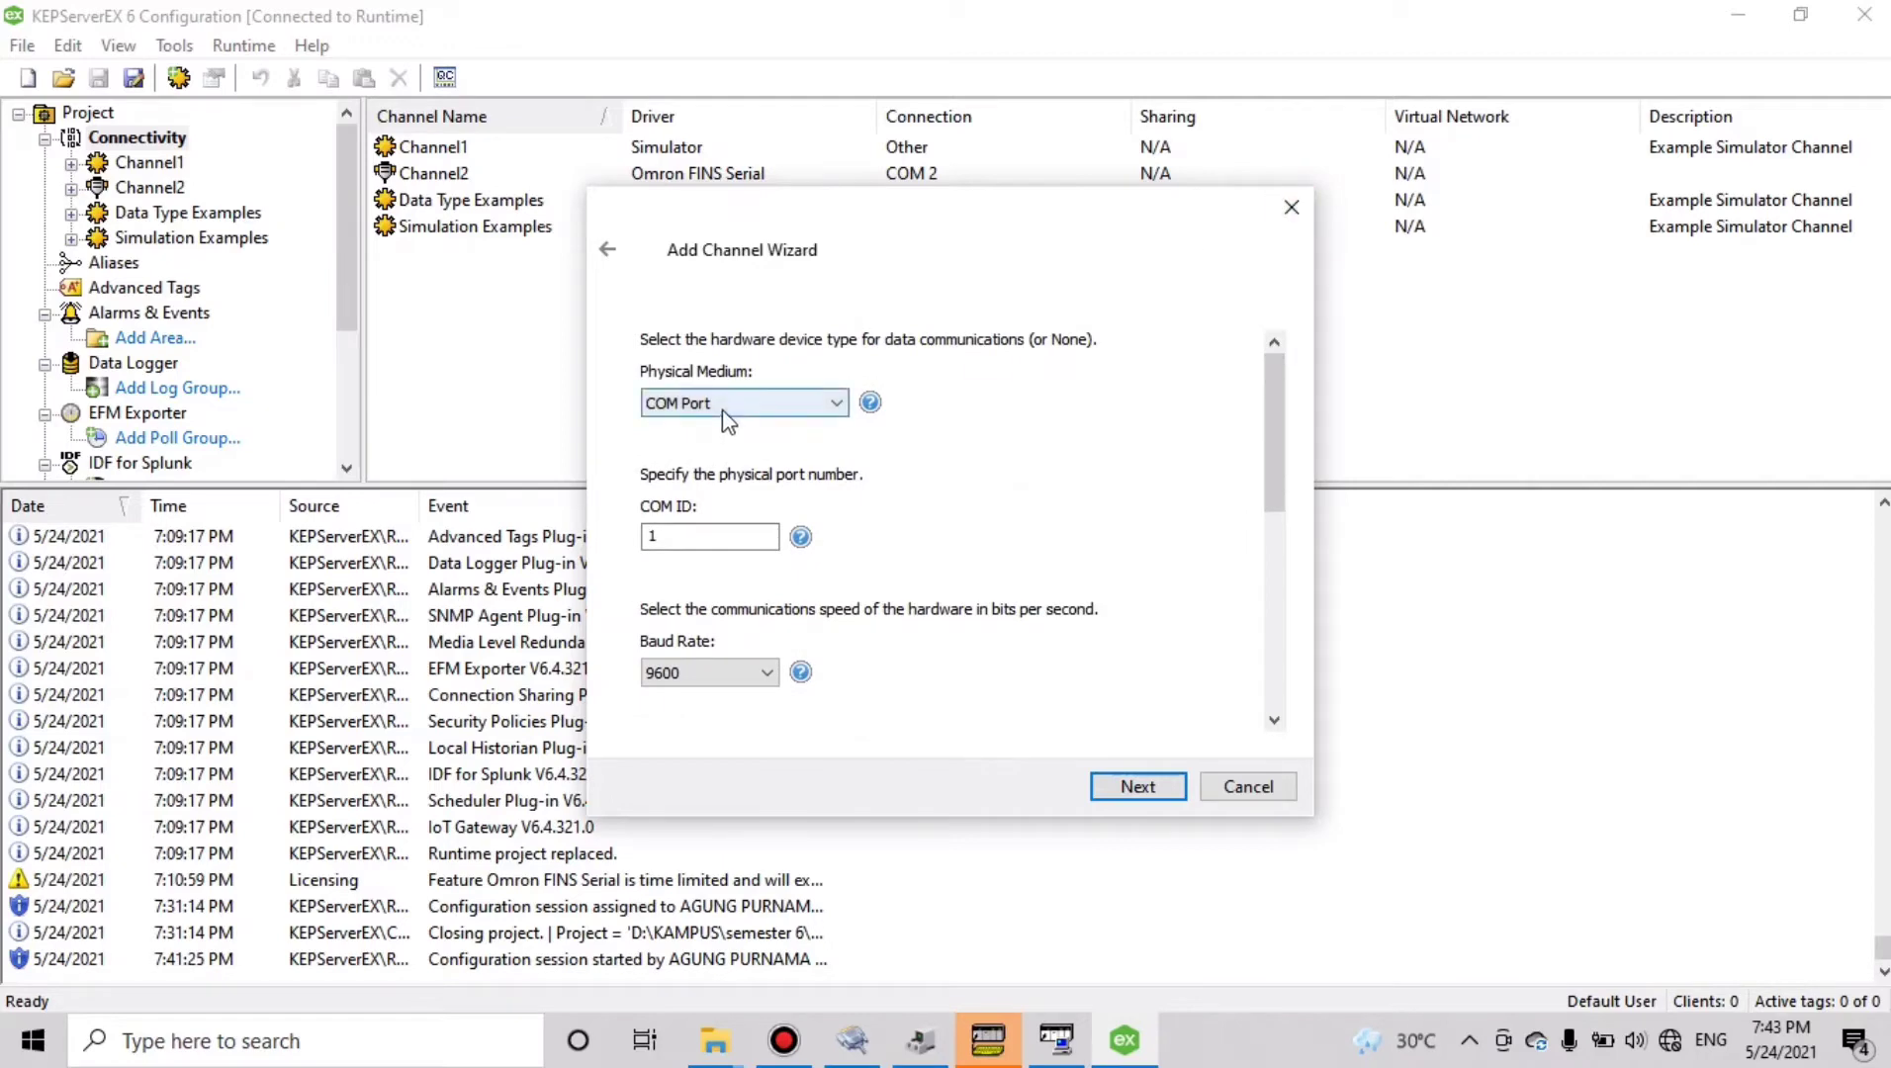
pyautogui.click(734, 546)
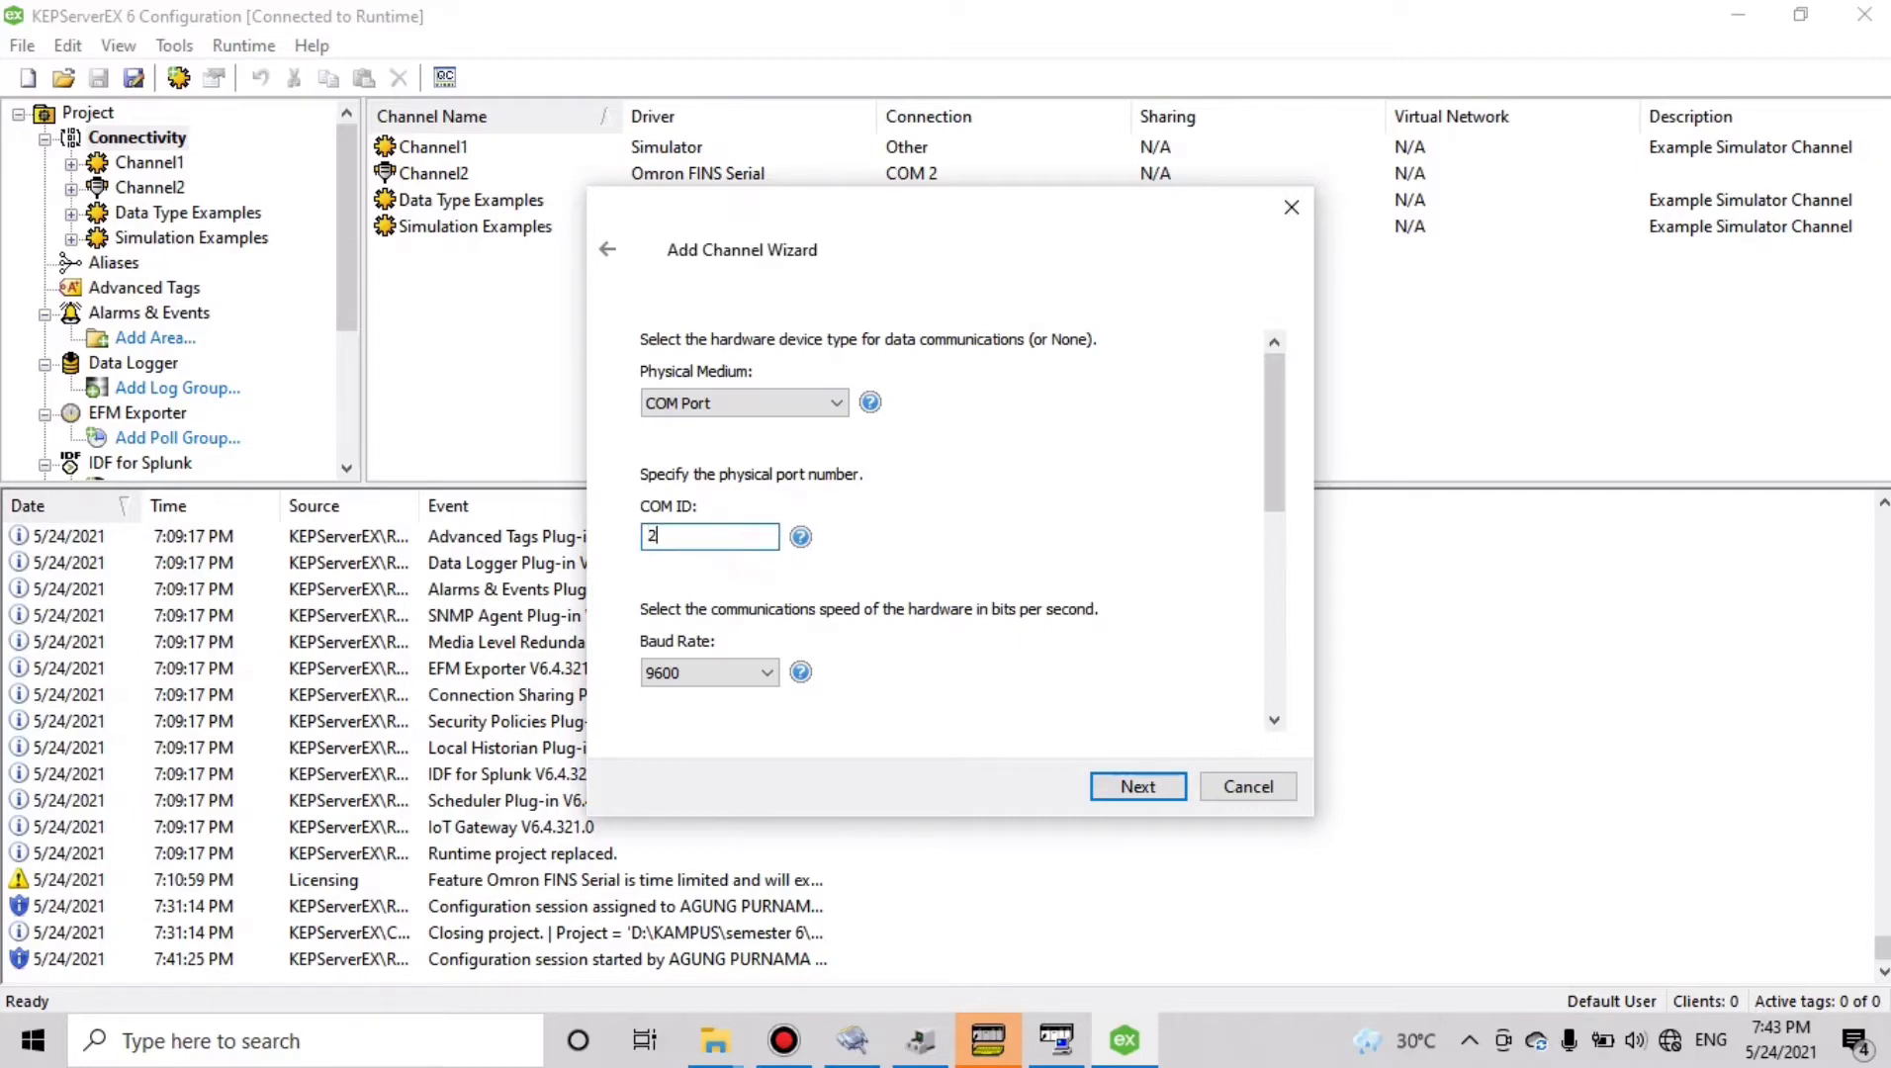
pyautogui.click(764, 674)
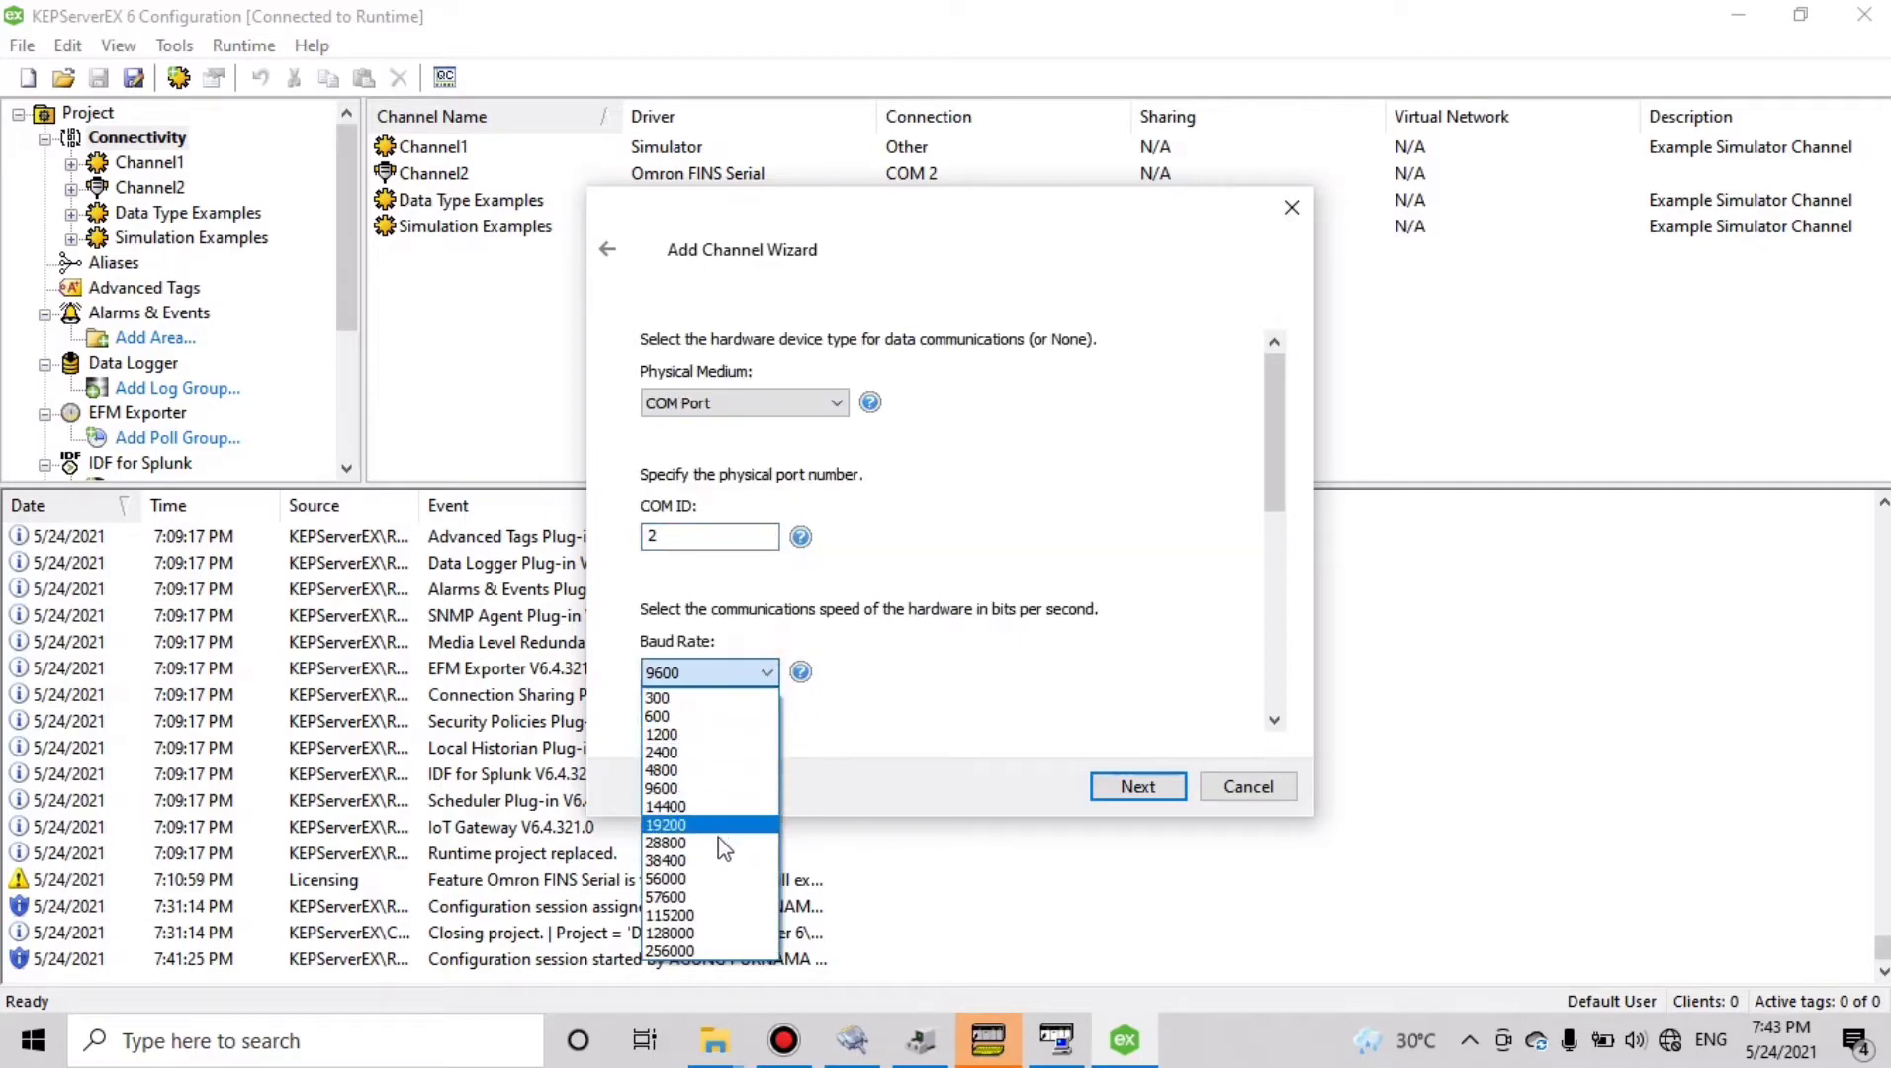
pyautogui.click(694, 915)
# Set the channel's data bits to 8 and stop bits to 1, and review its serial settings
pyautogui.moveTo(1272, 514); pyautogui.dragTo(1298, 629)
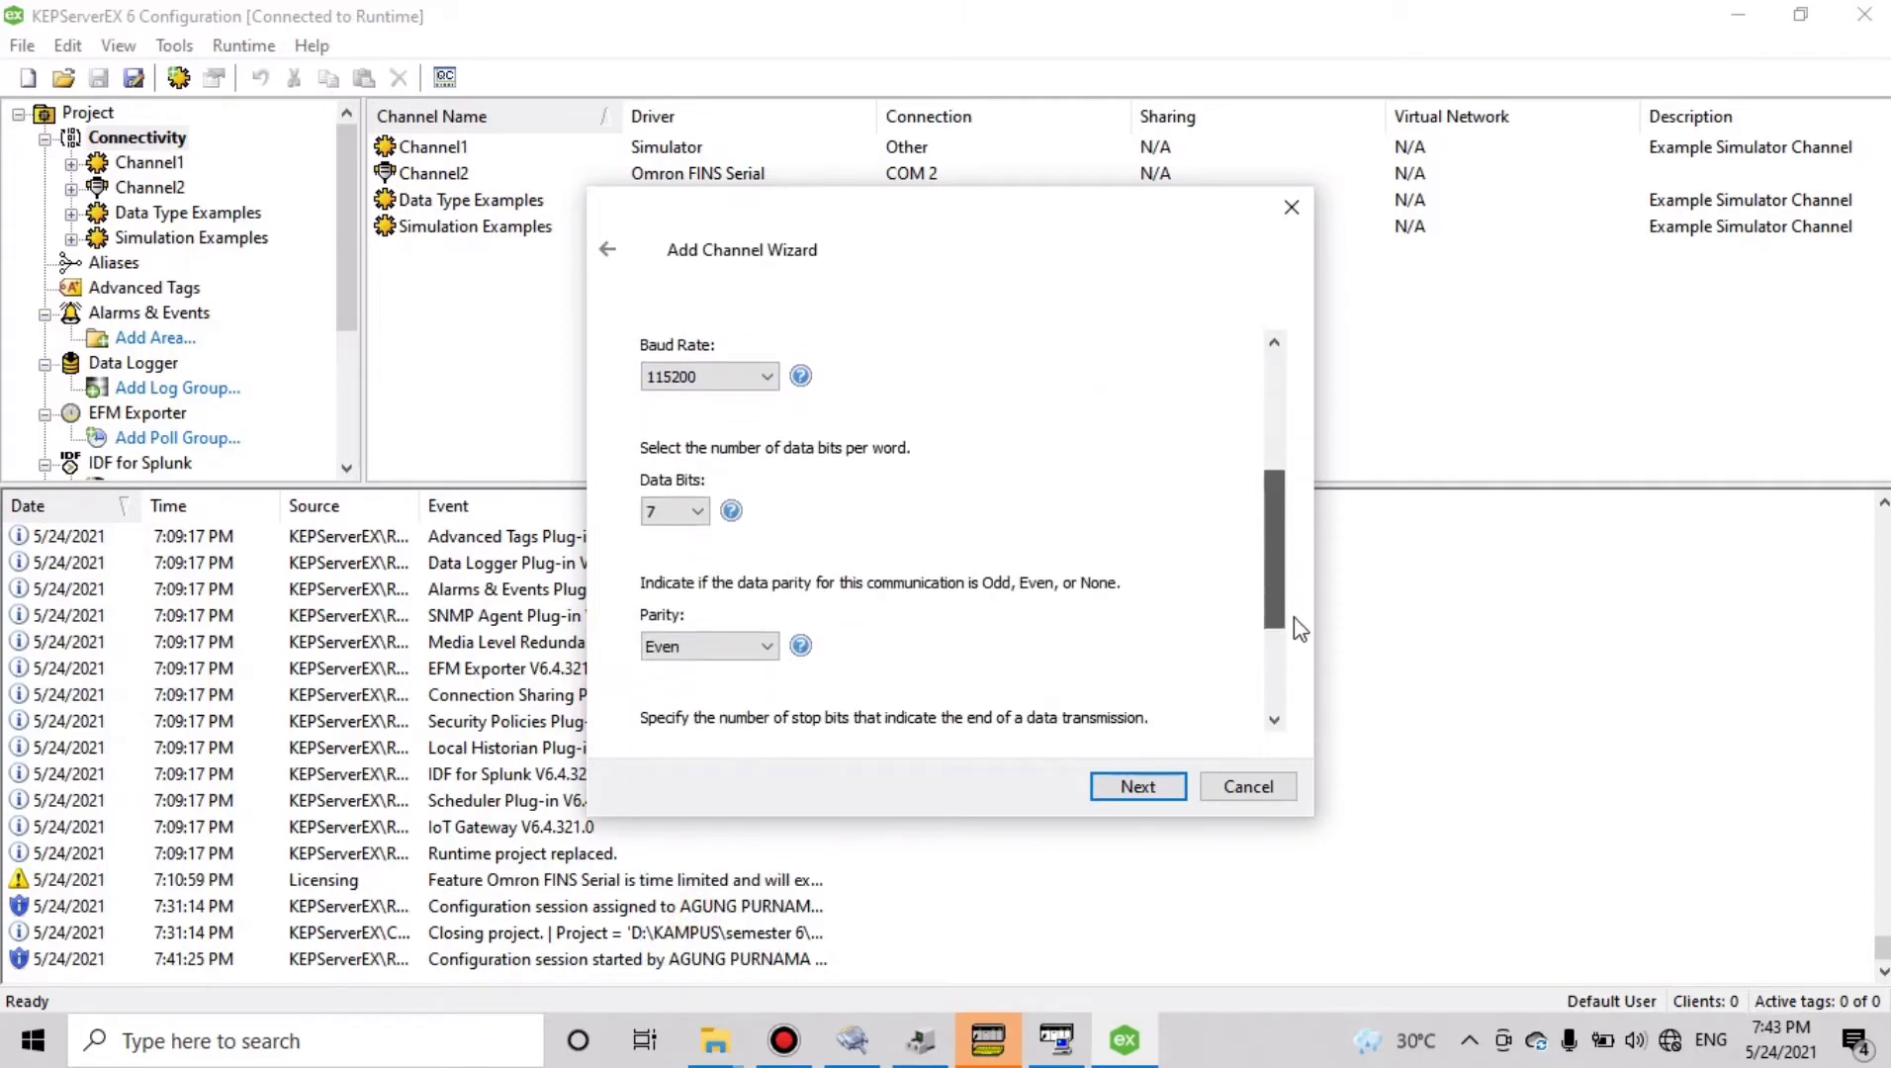
pyautogui.click(692, 512)
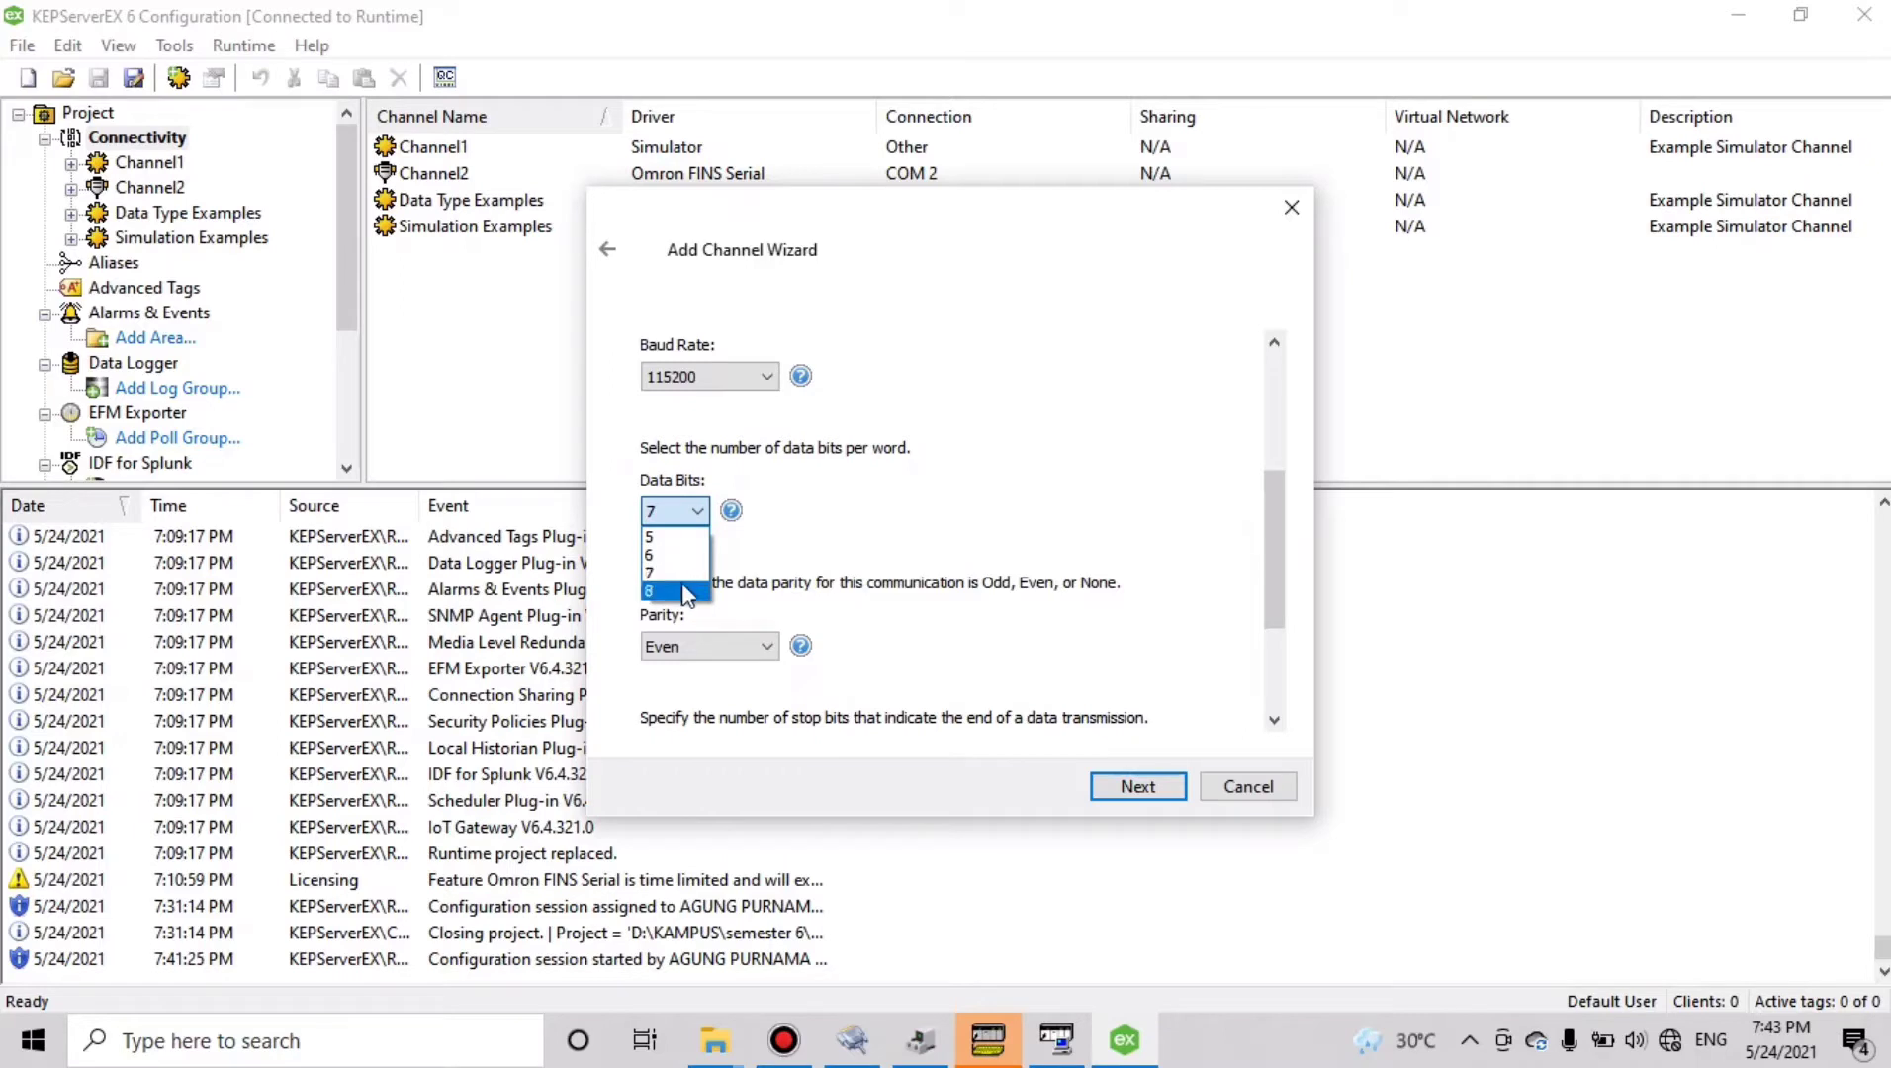
pyautogui.click(682, 591)
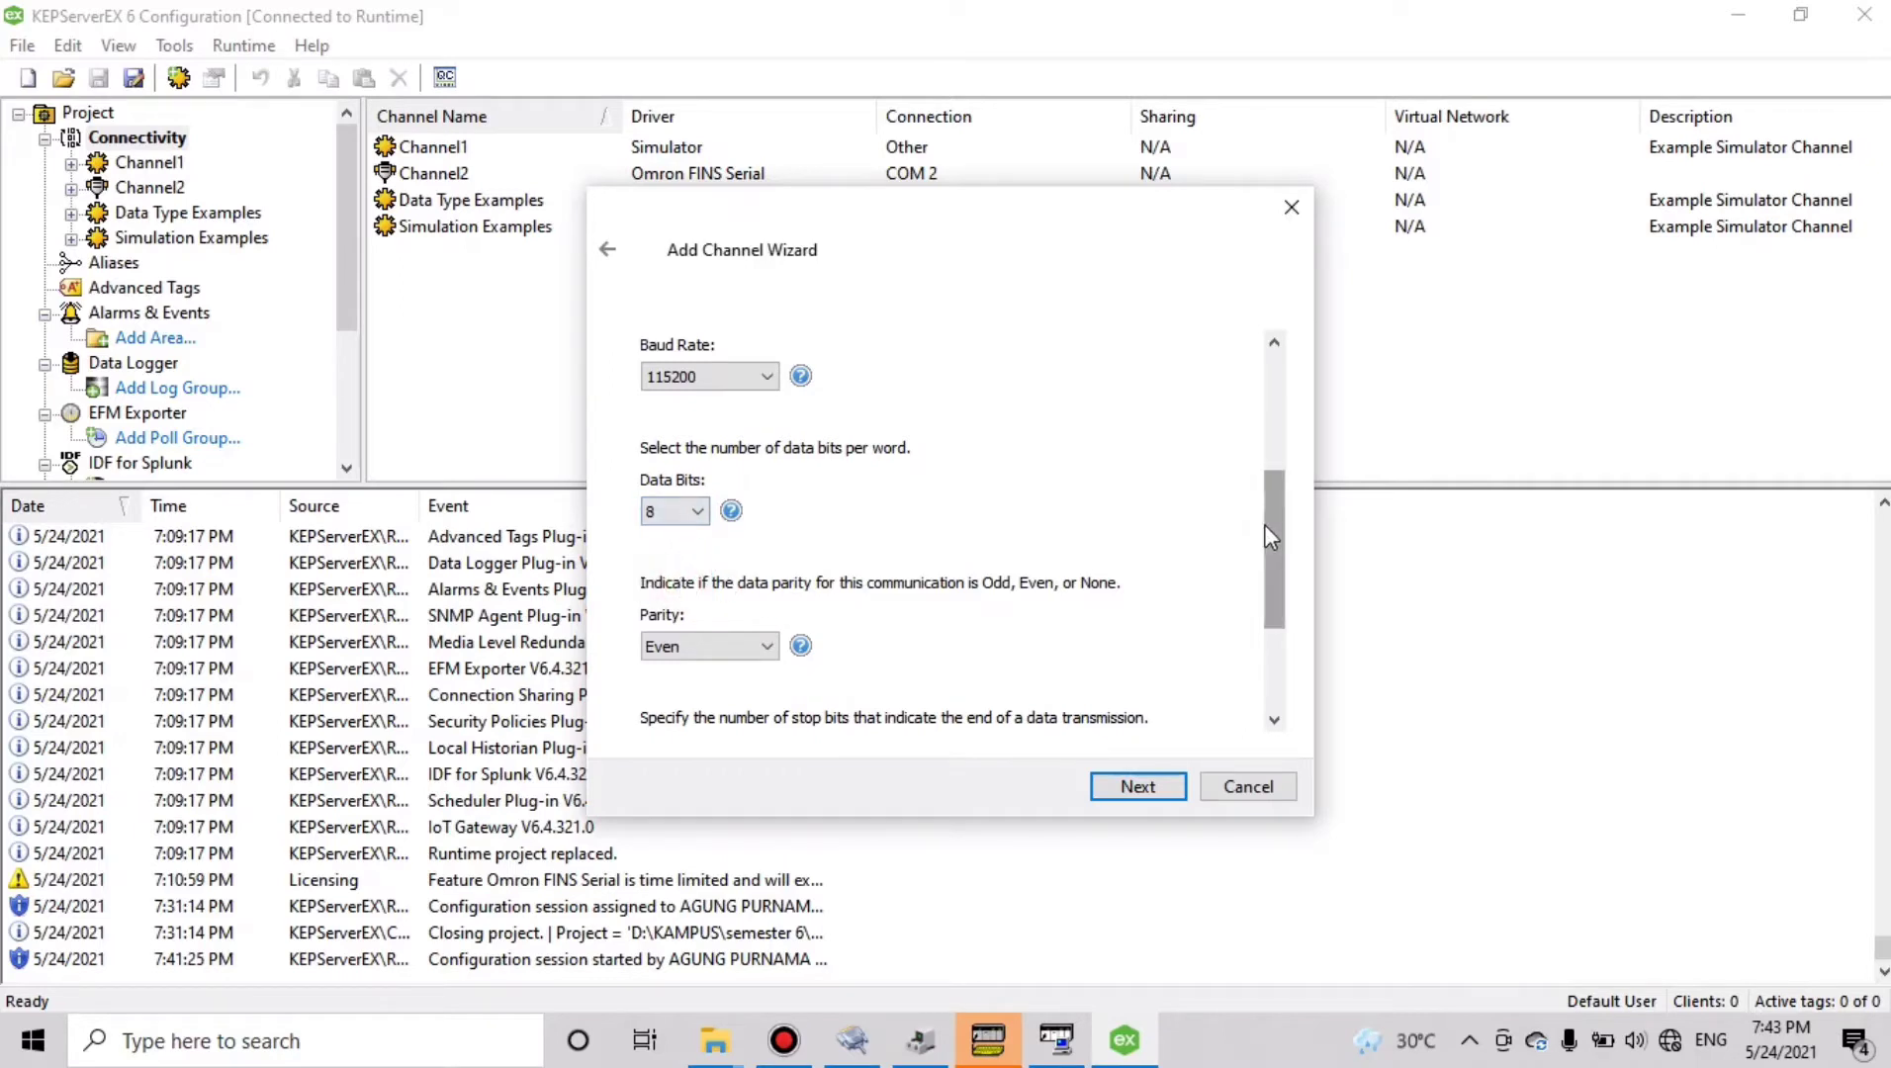
pyautogui.moveTo(1271, 524); pyautogui.dragTo(1290, 575)
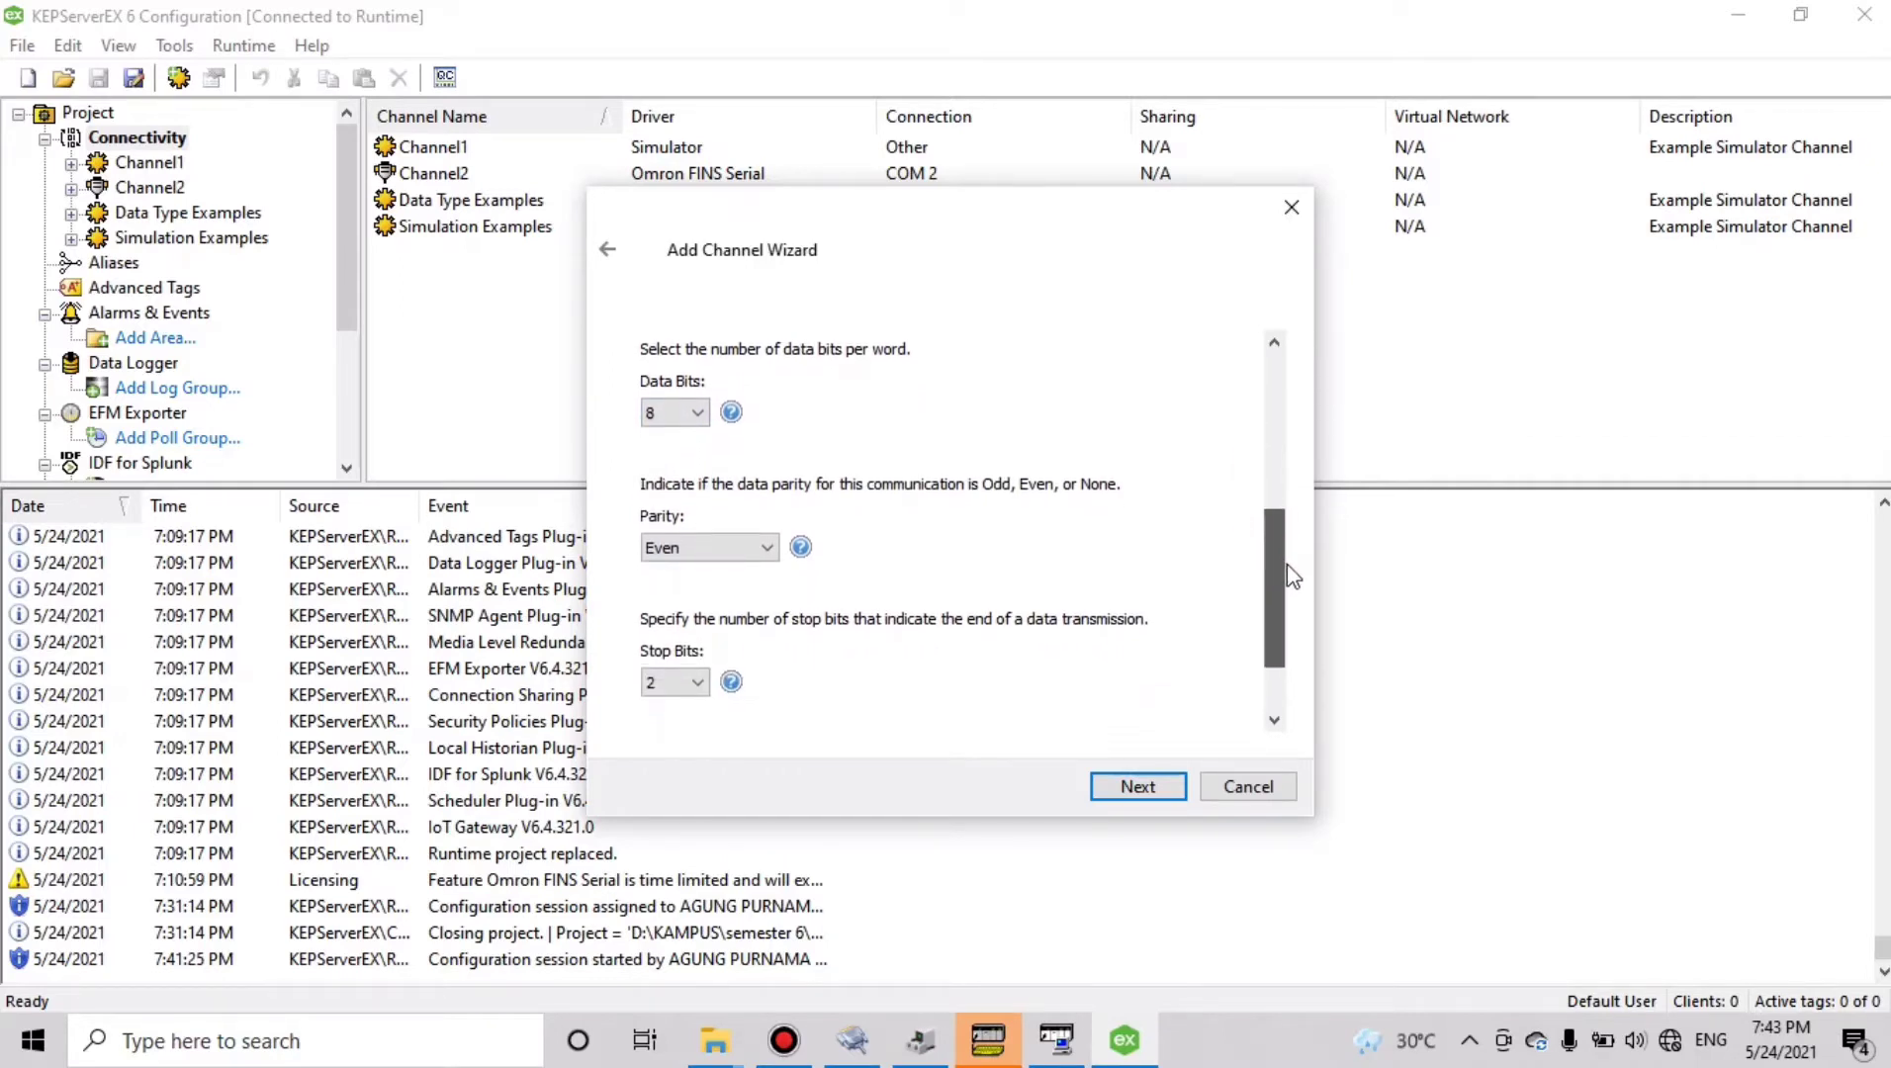
pyautogui.click(697, 691)
pyautogui.click(682, 708)
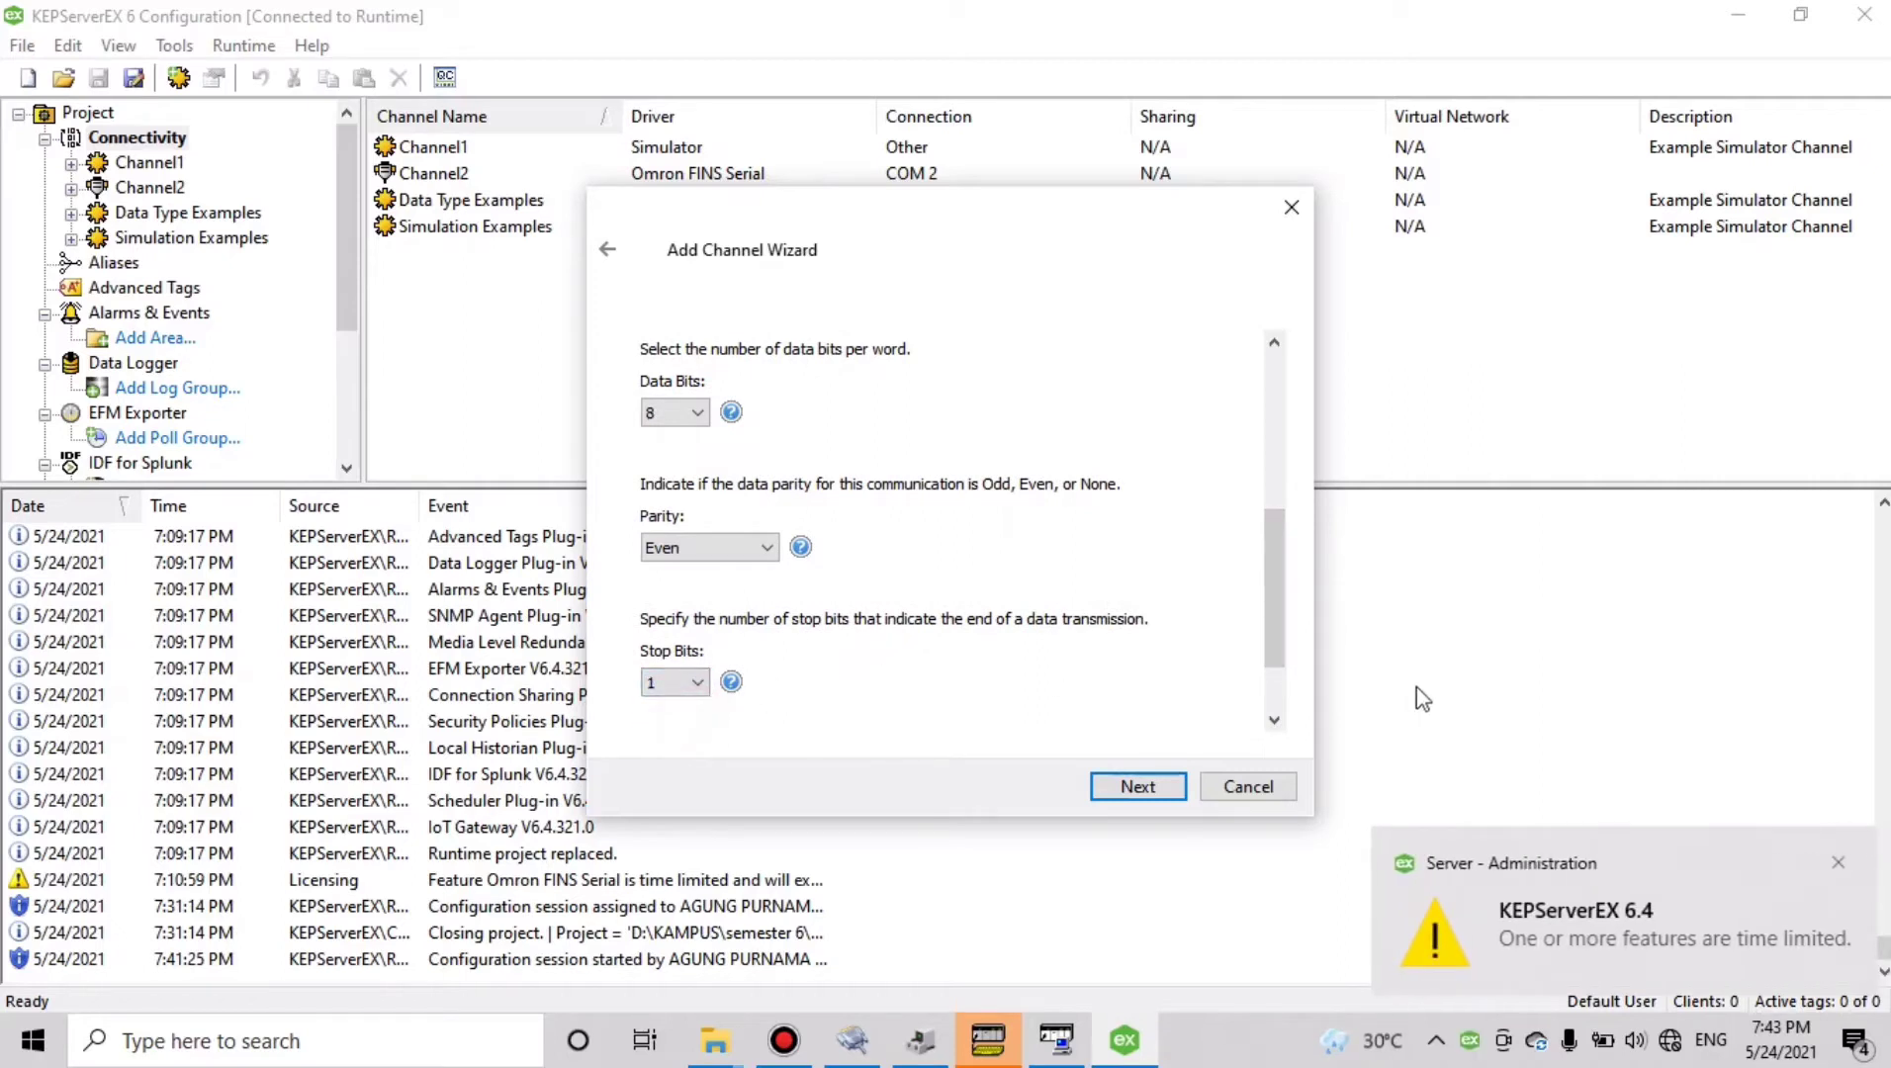
pyautogui.click(1269, 558)
pyautogui.moveTo(1268, 559); pyautogui.dragTo(1271, 600)
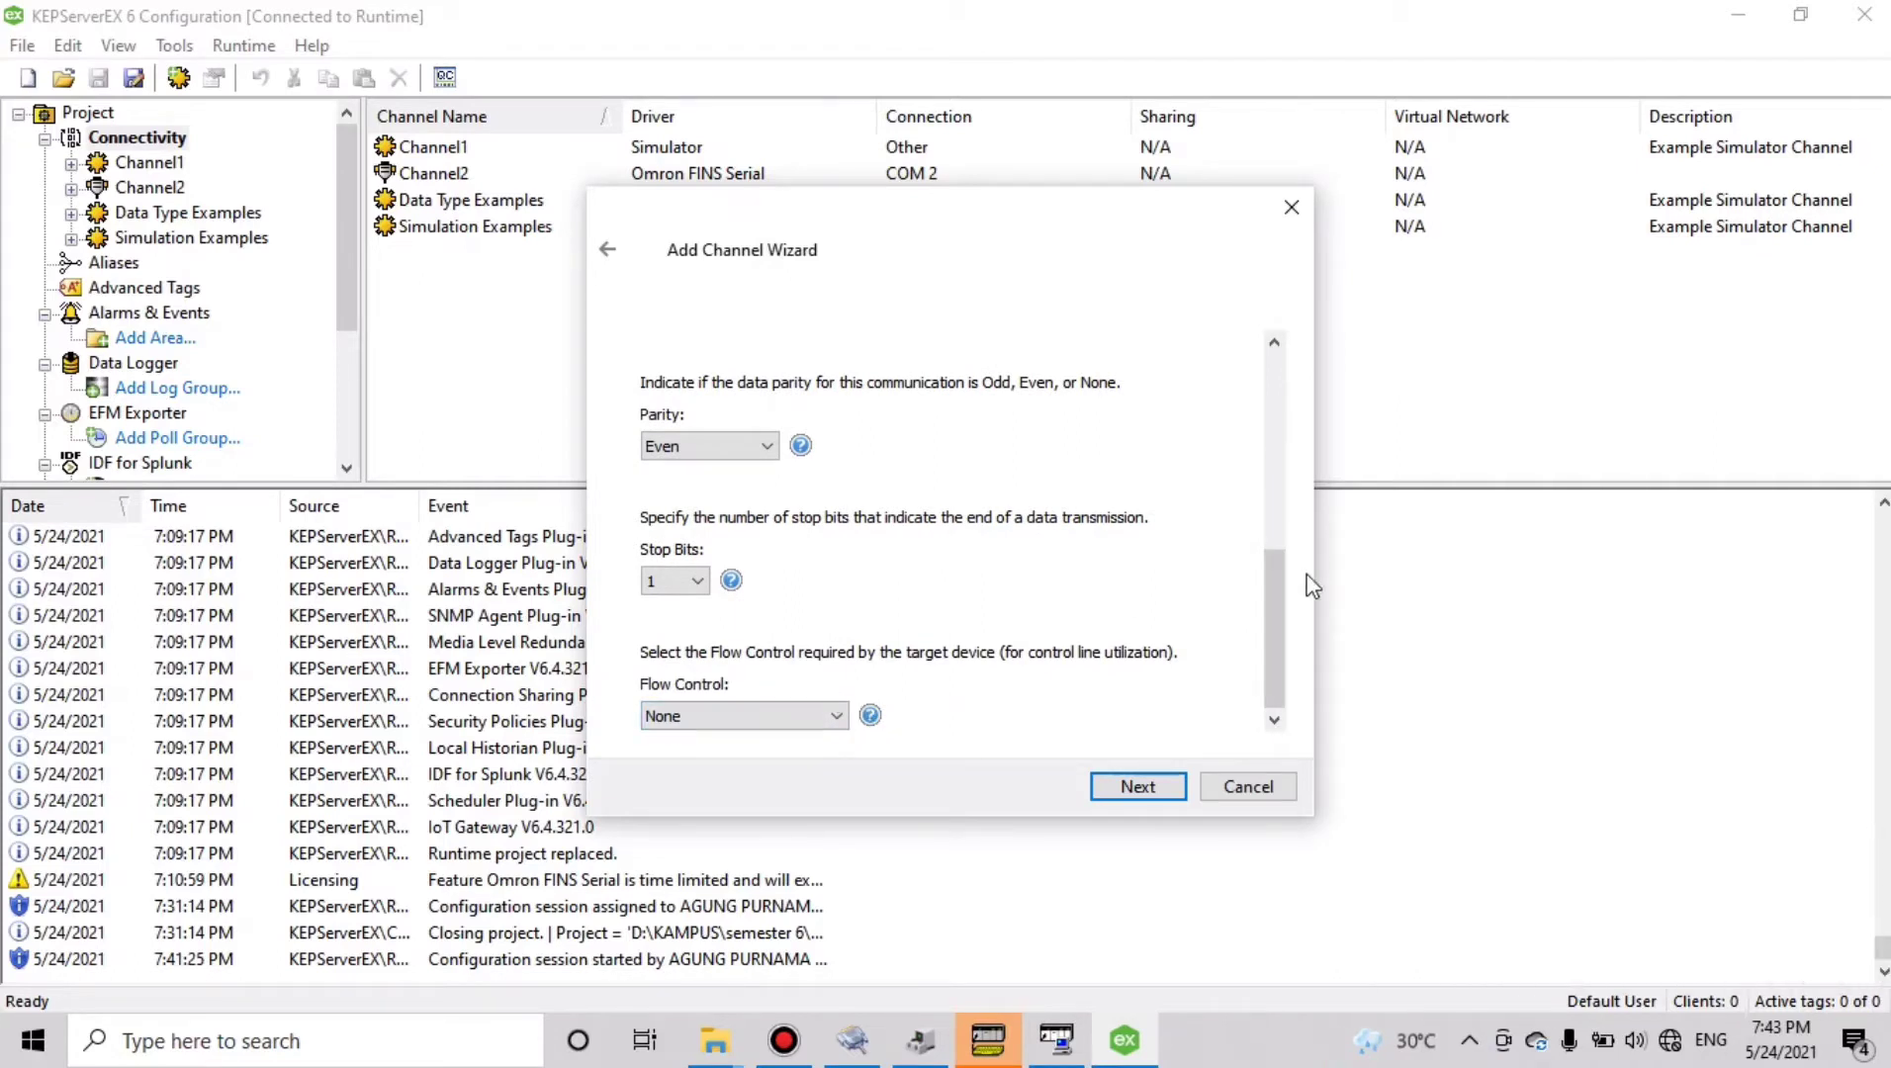
pyautogui.moveTo(1270, 587); pyautogui.dragTo(1269, 428)
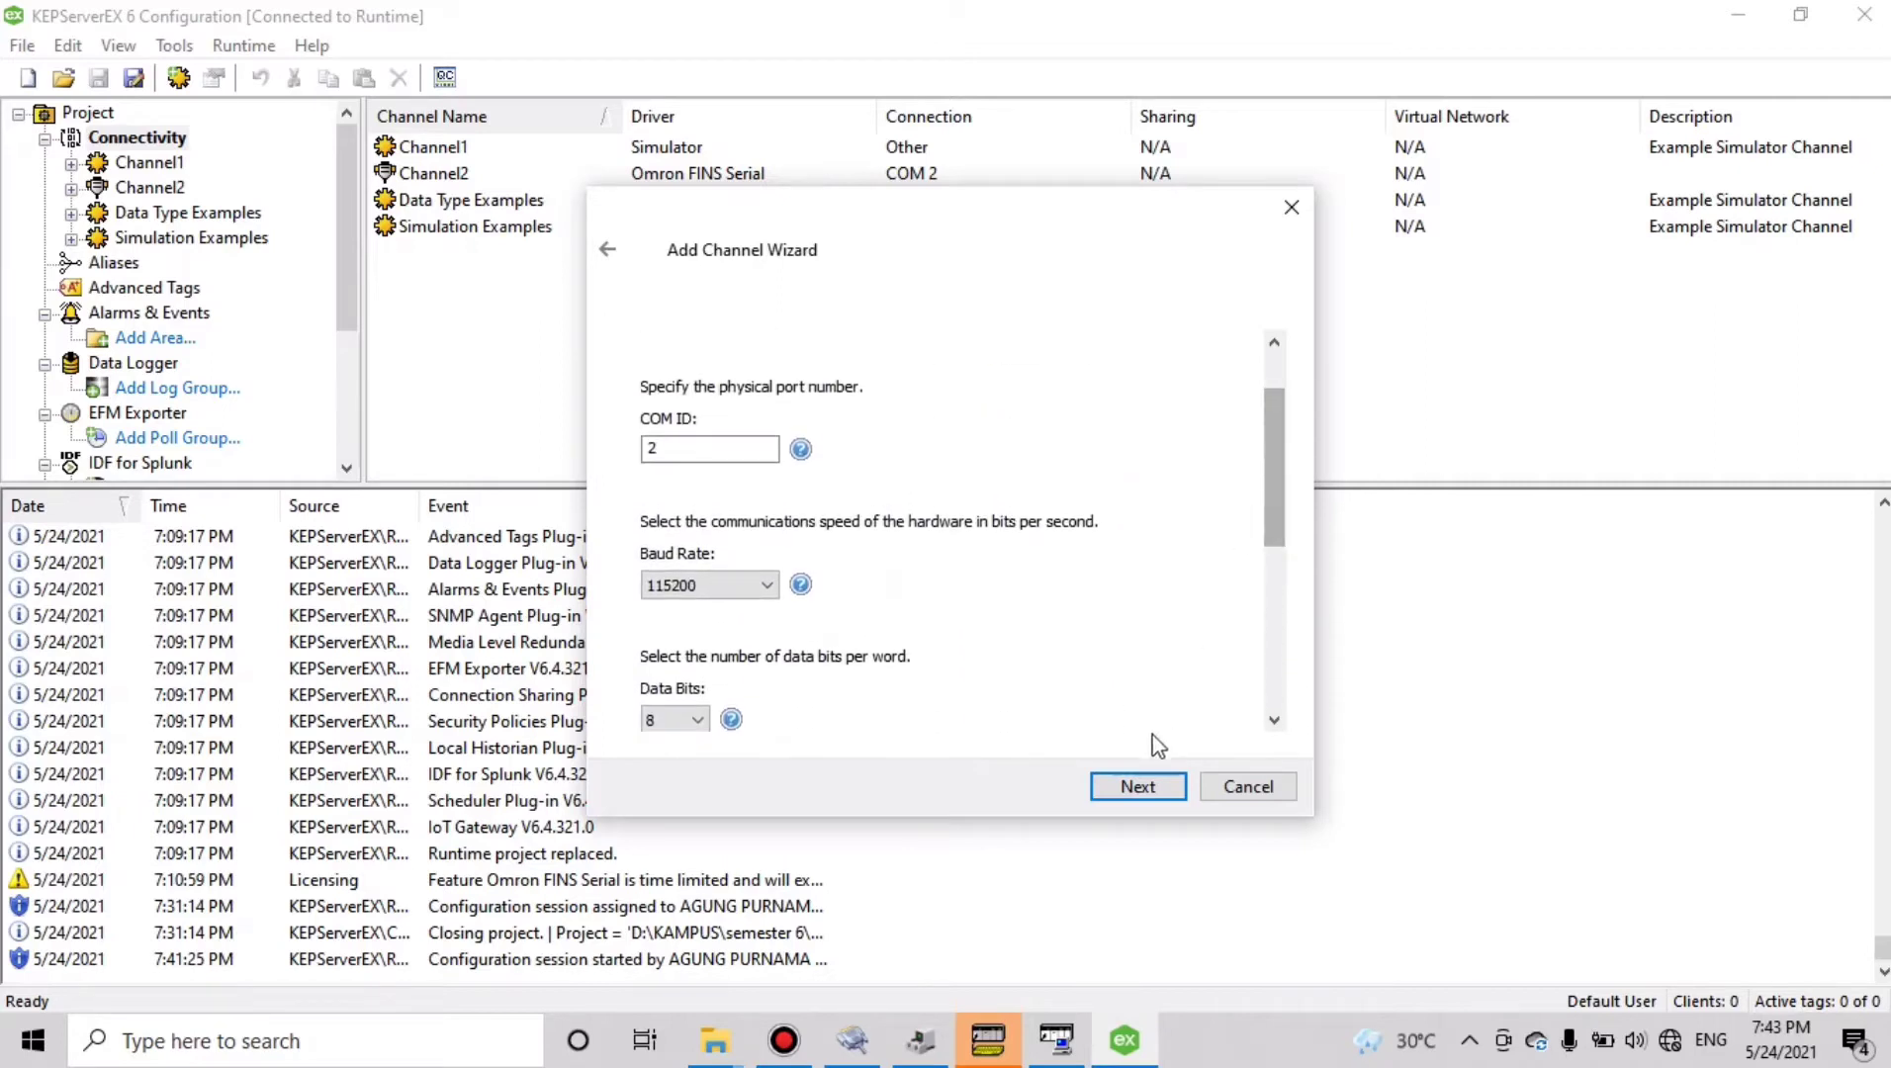
# Try to accept the new channel's serial settings on COM 2 and cancel the channel wizard
pyautogui.click(1135, 786)
pyautogui.click(1171, 634)
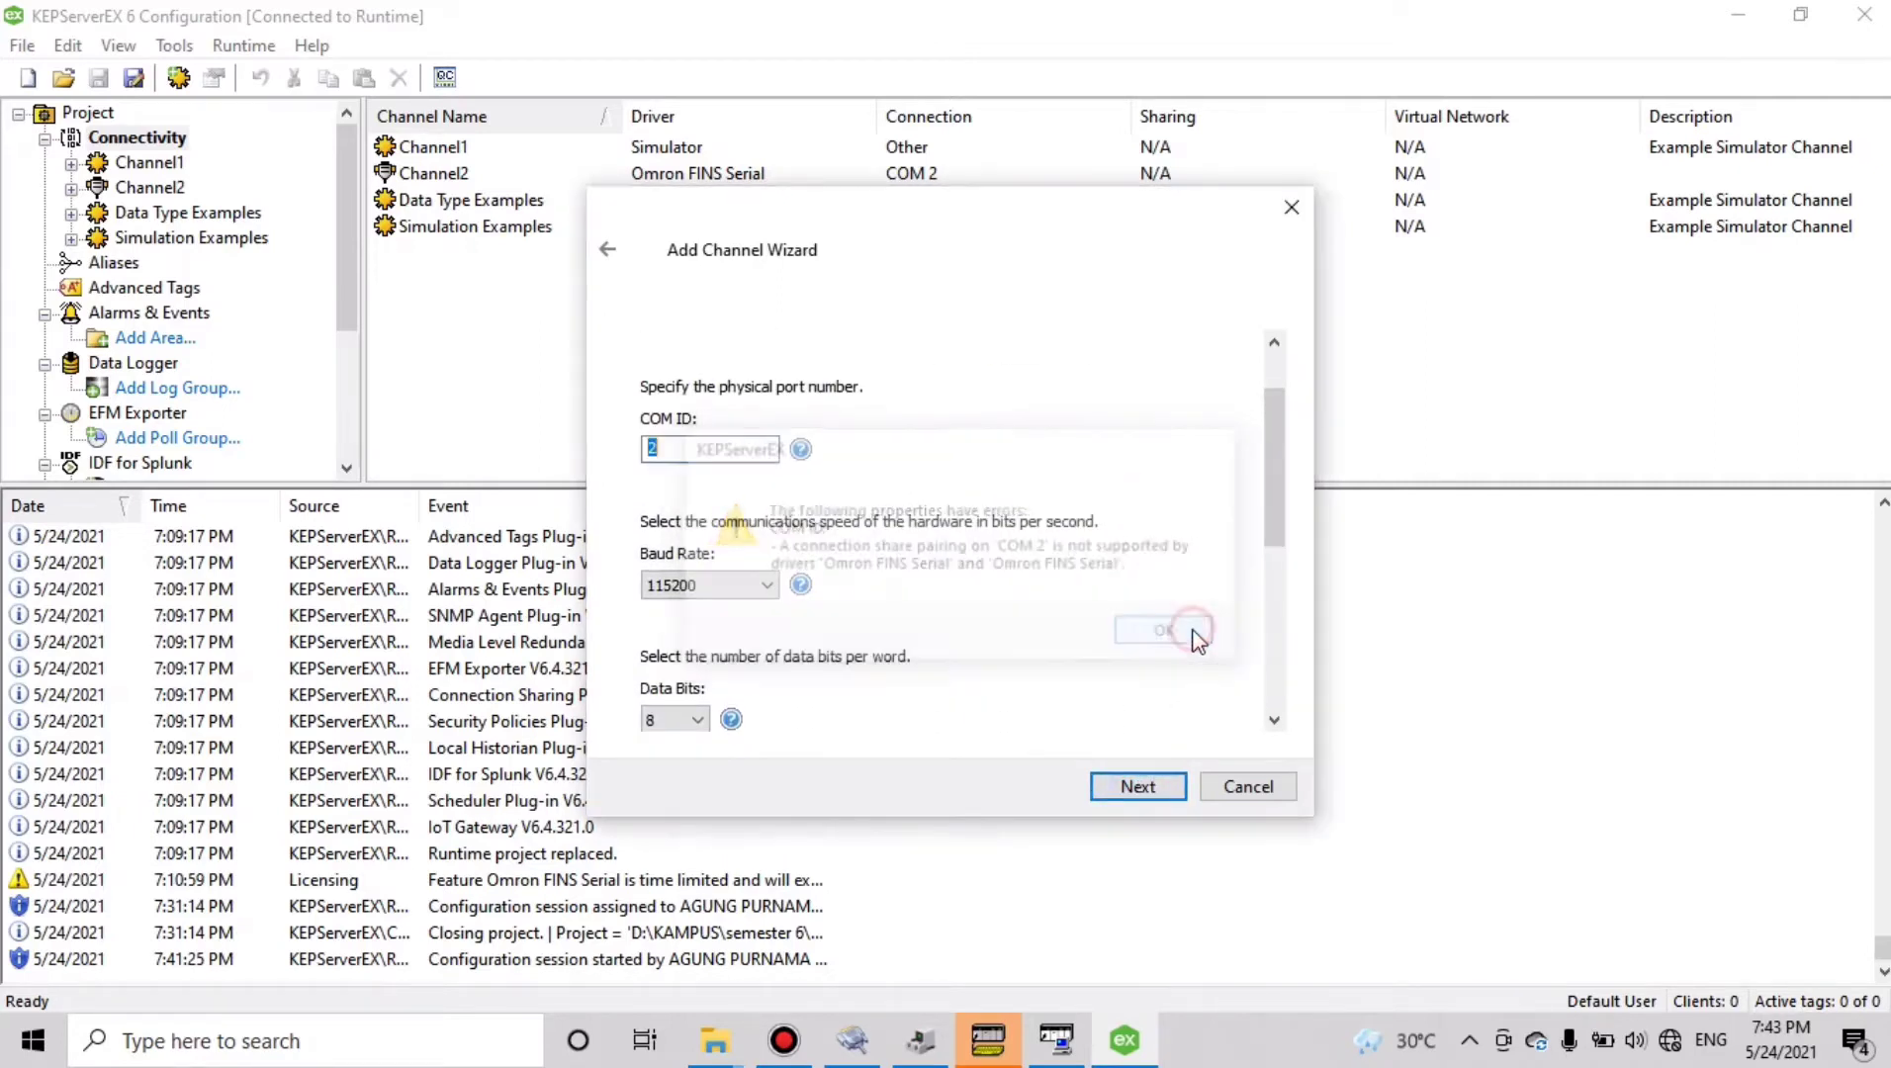
pyautogui.click(1291, 210)
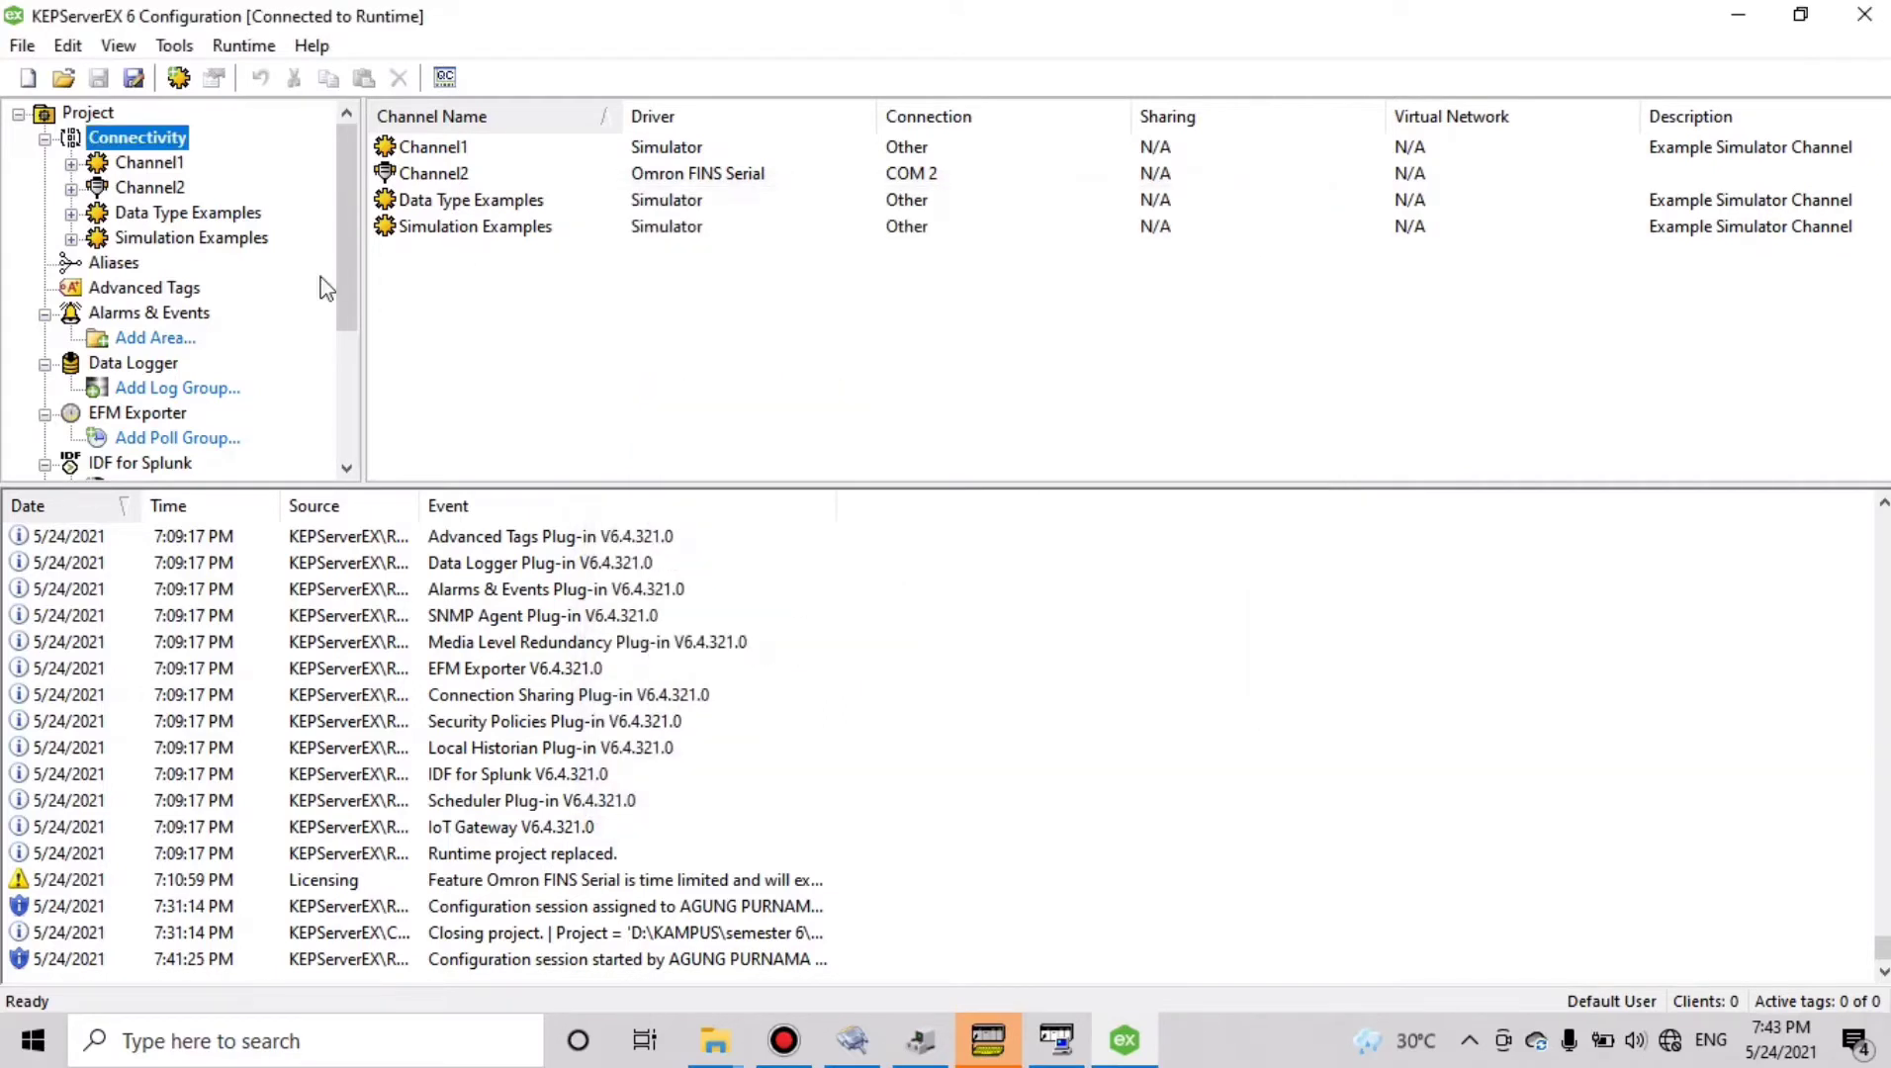
# Review Device1 and its tags under the existing Channel2 and delete Channel2 from the project
pyautogui.click(170, 189)
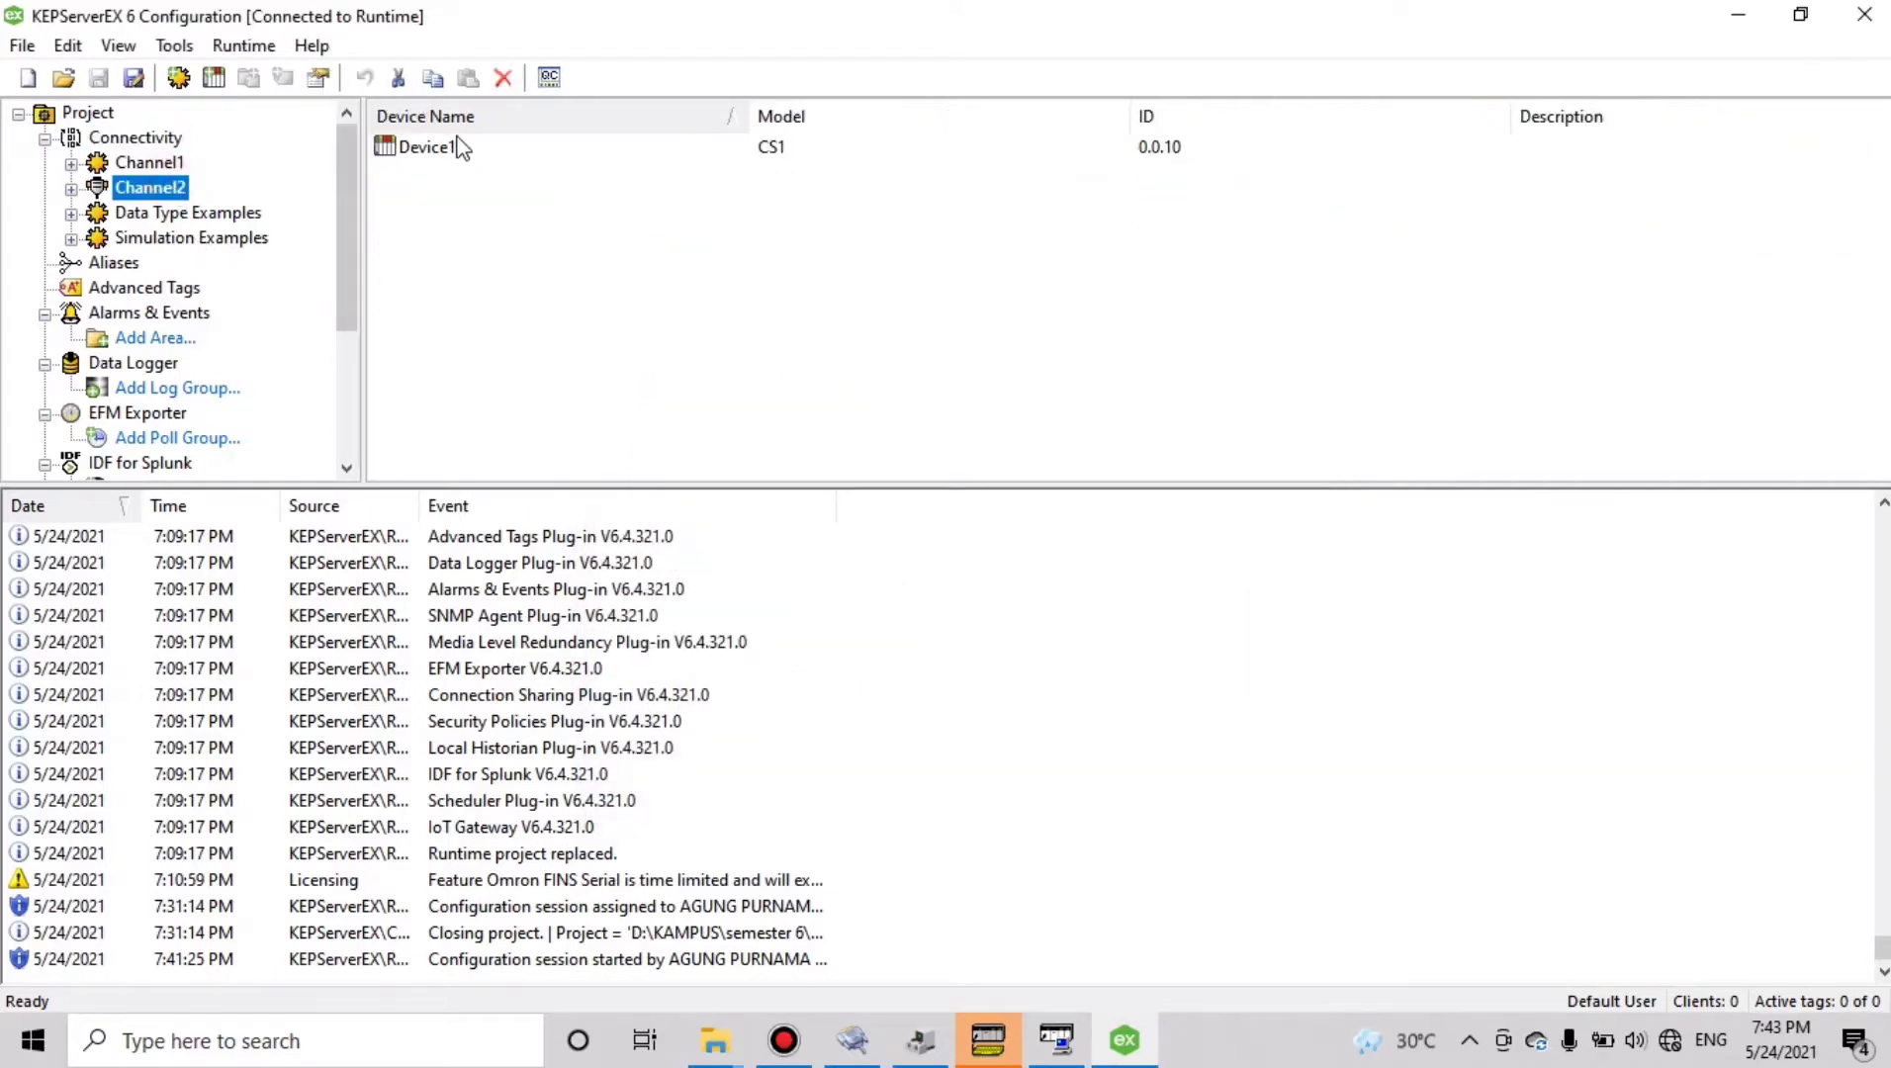
pyautogui.click(458, 149)
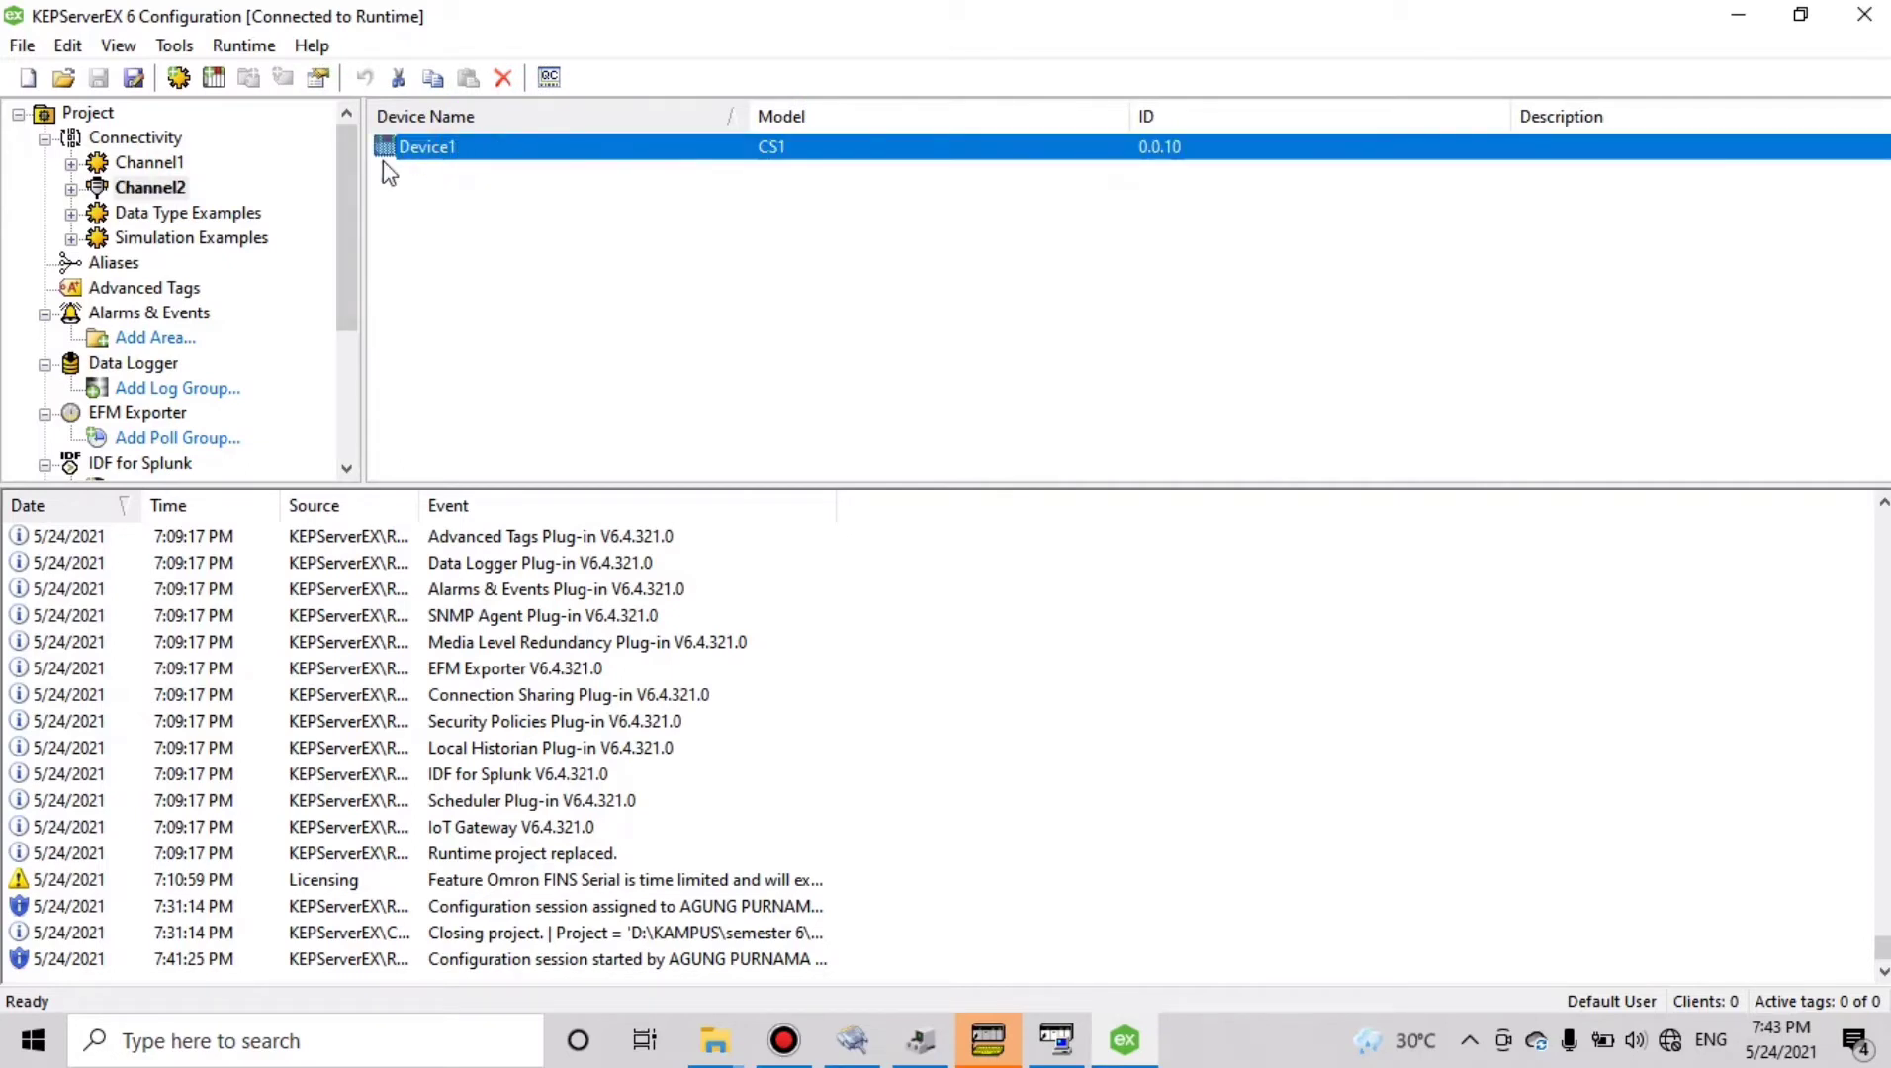
pyautogui.click(72, 188)
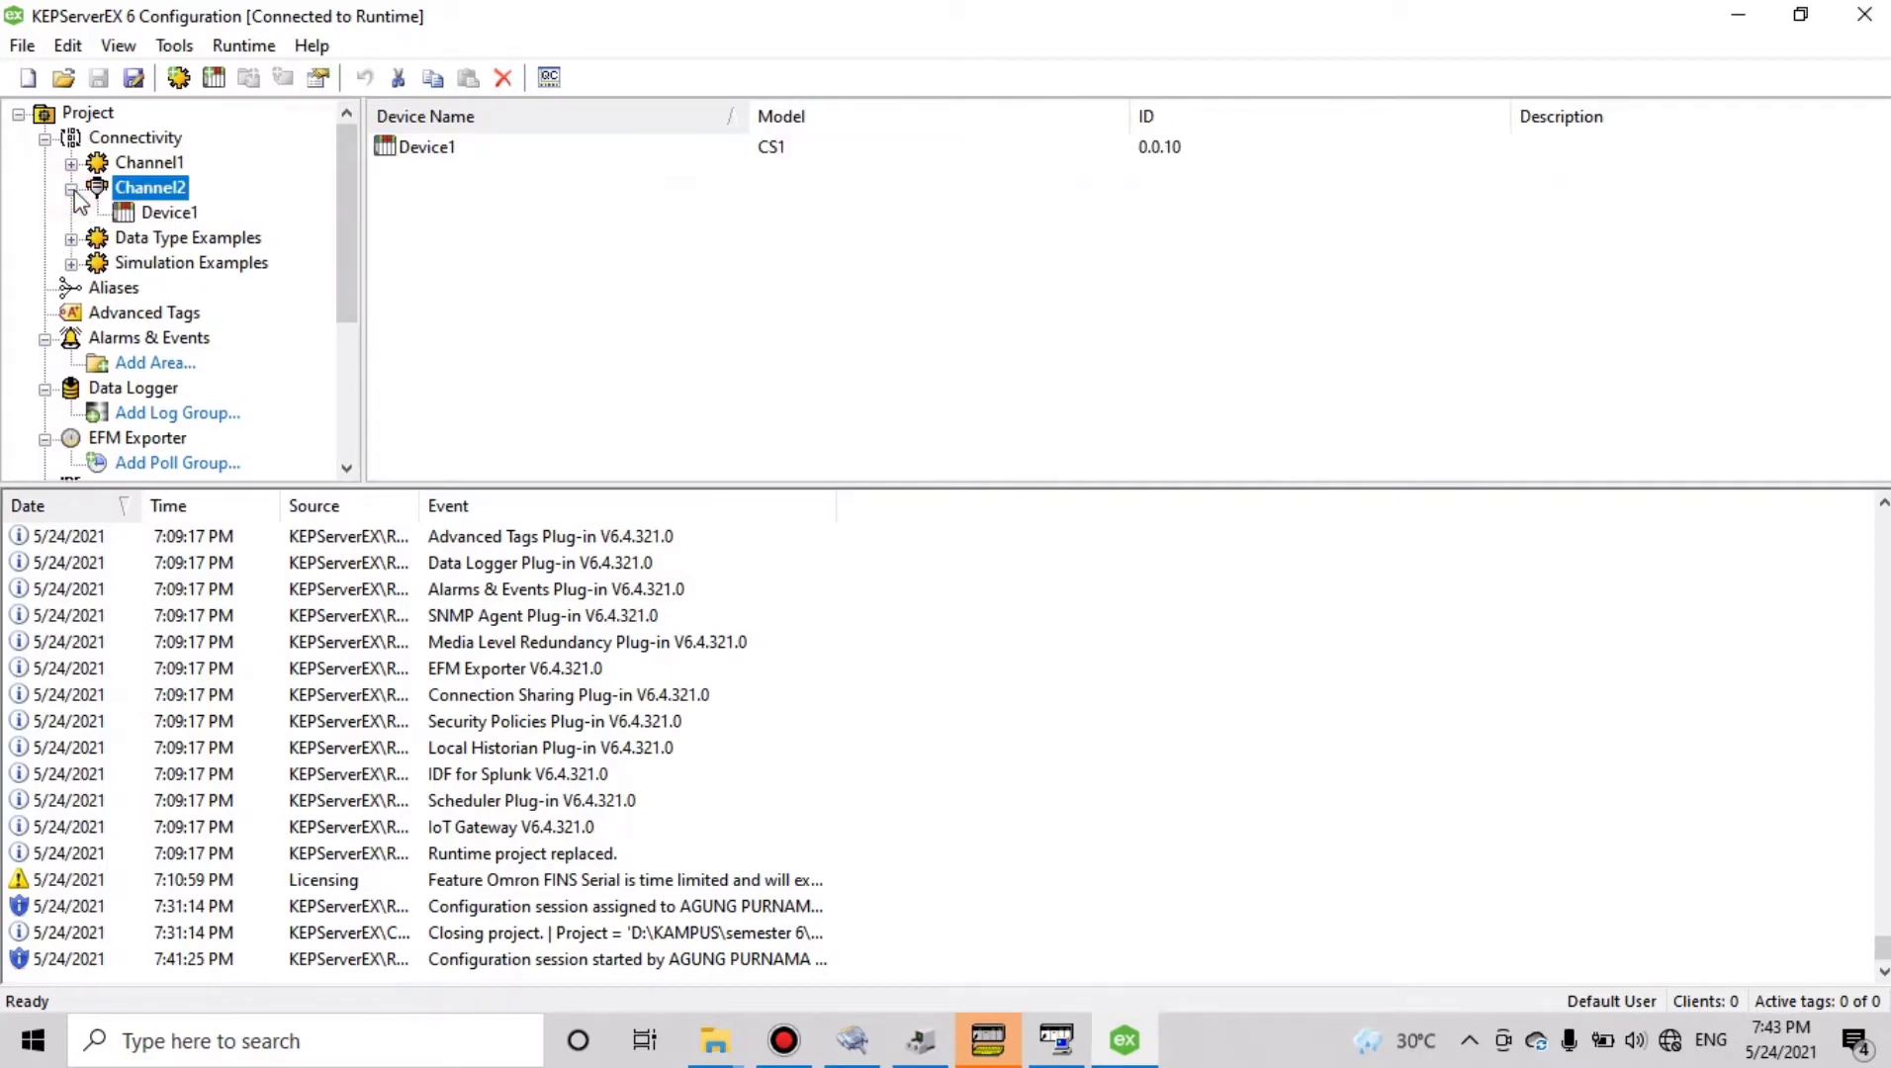
pyautogui.click(165, 214)
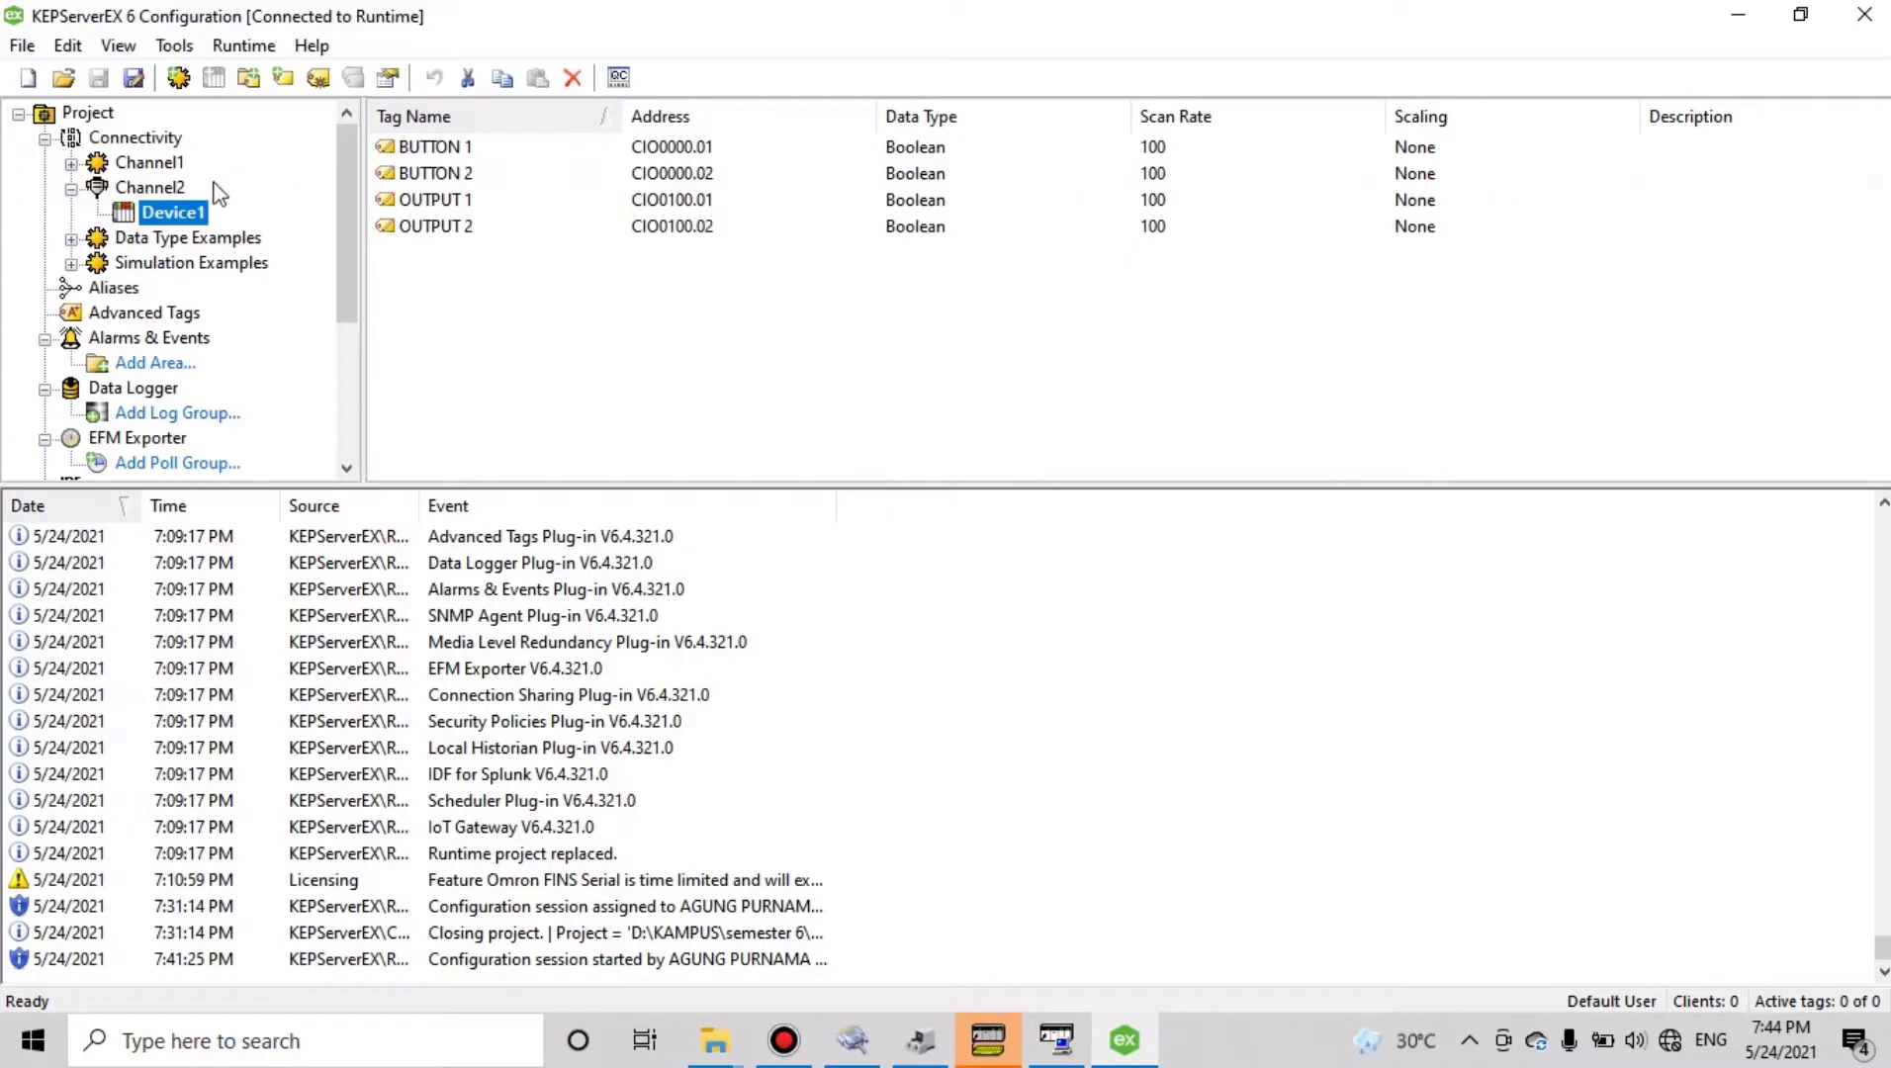
pyautogui.click(164, 192)
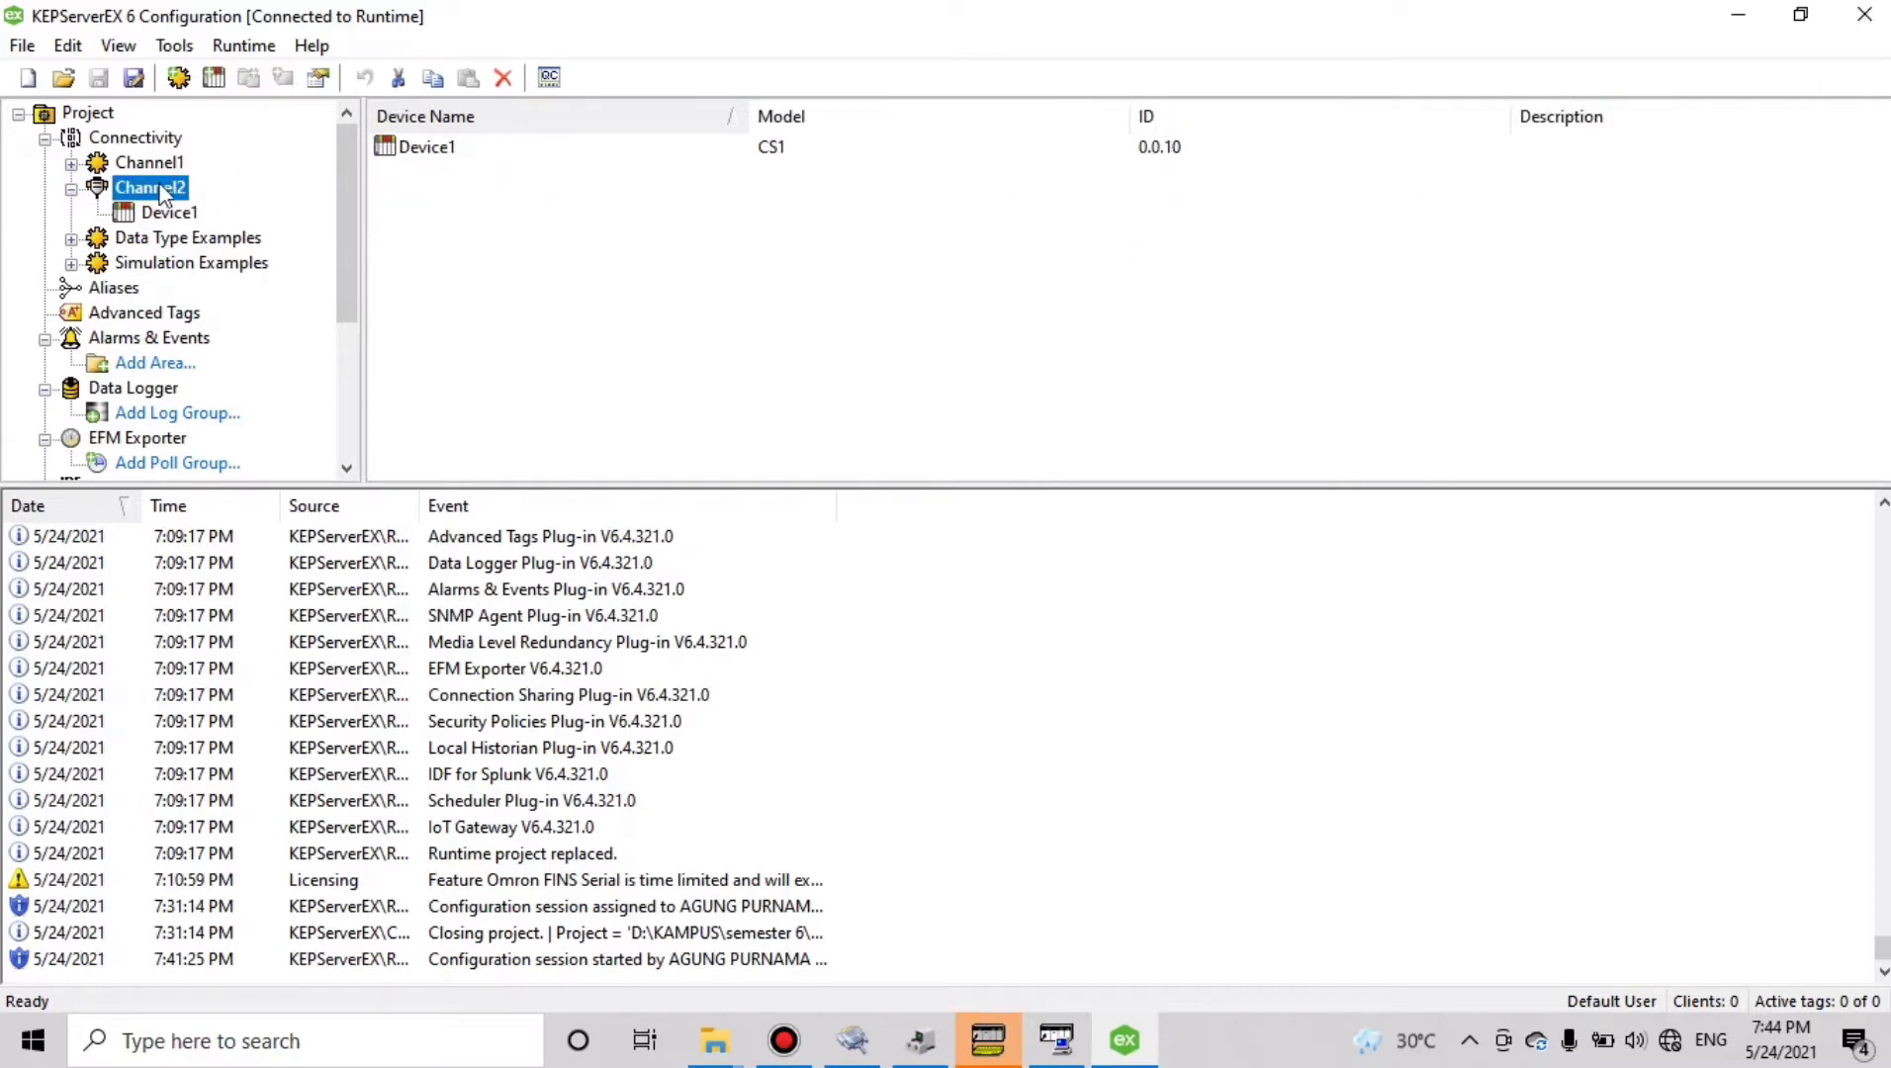
pyautogui.click(432, 148)
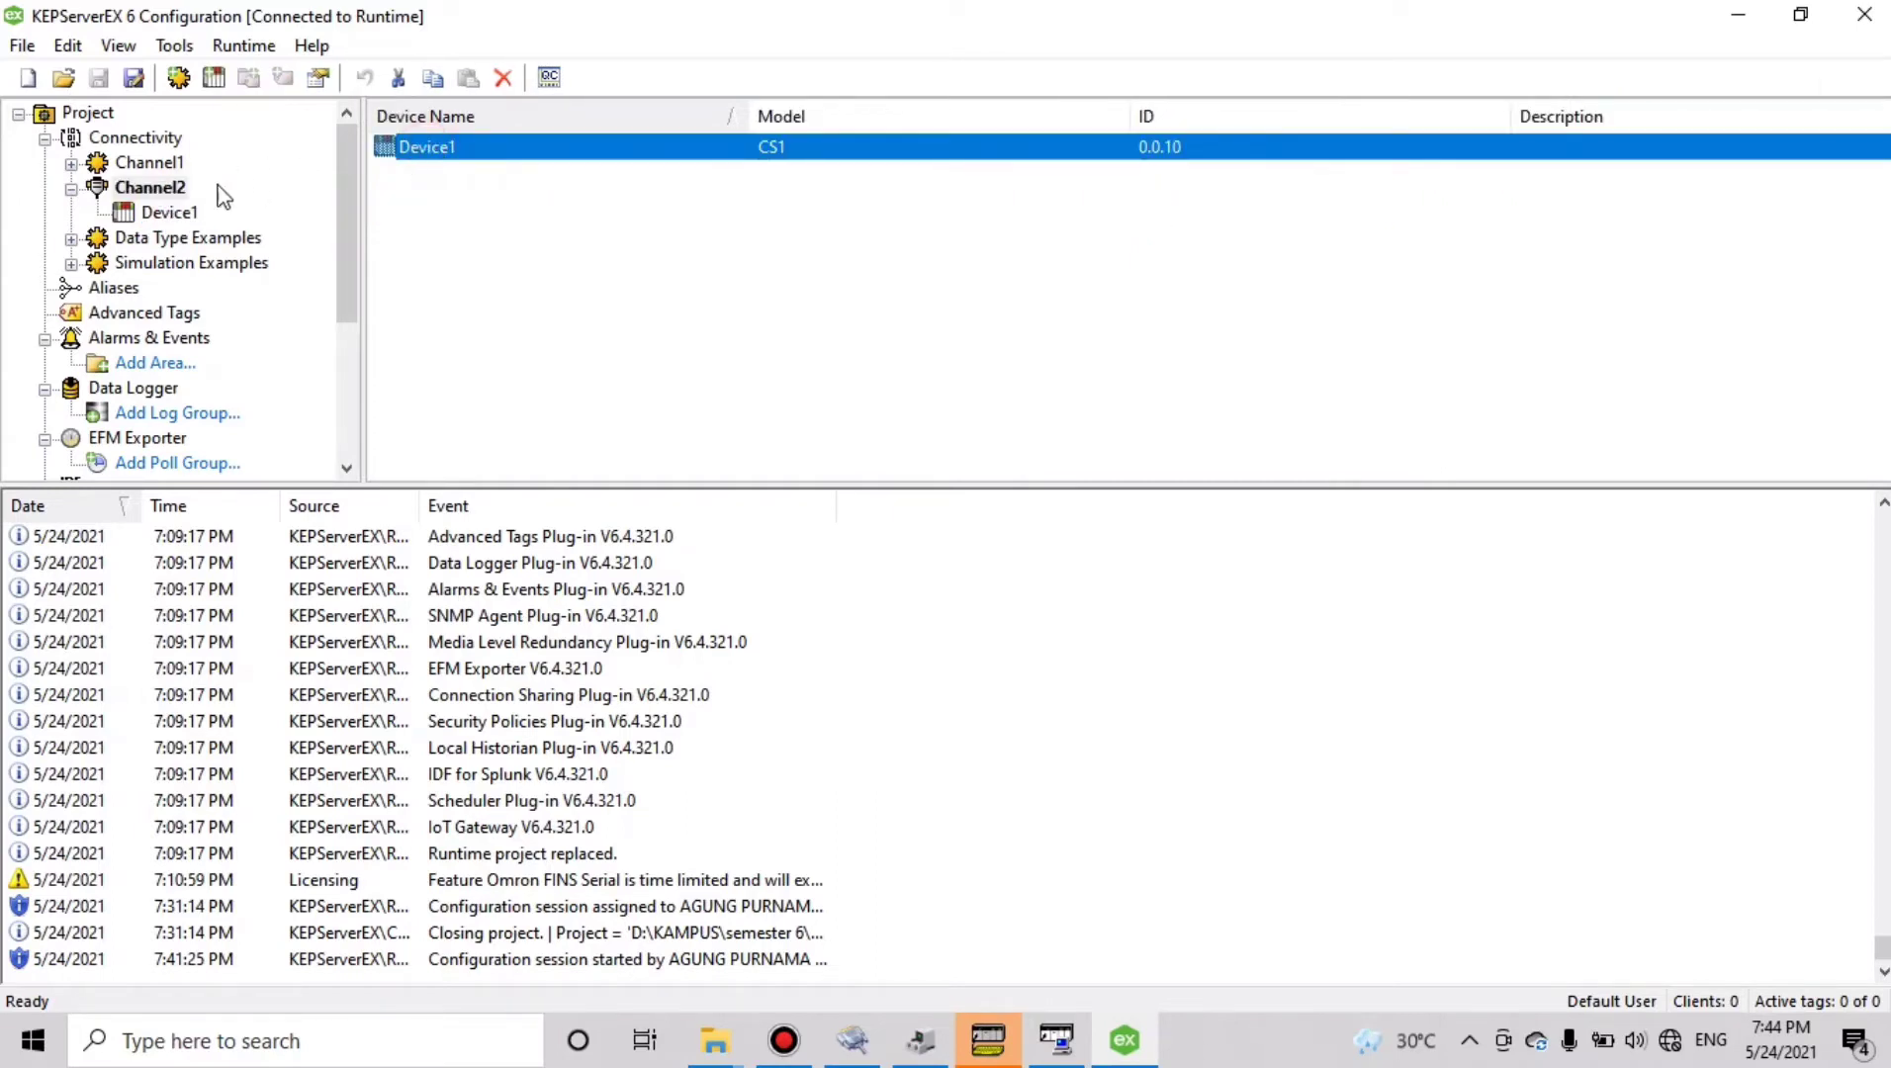
pyautogui.click(155, 194)
pyautogui.press('Delete')
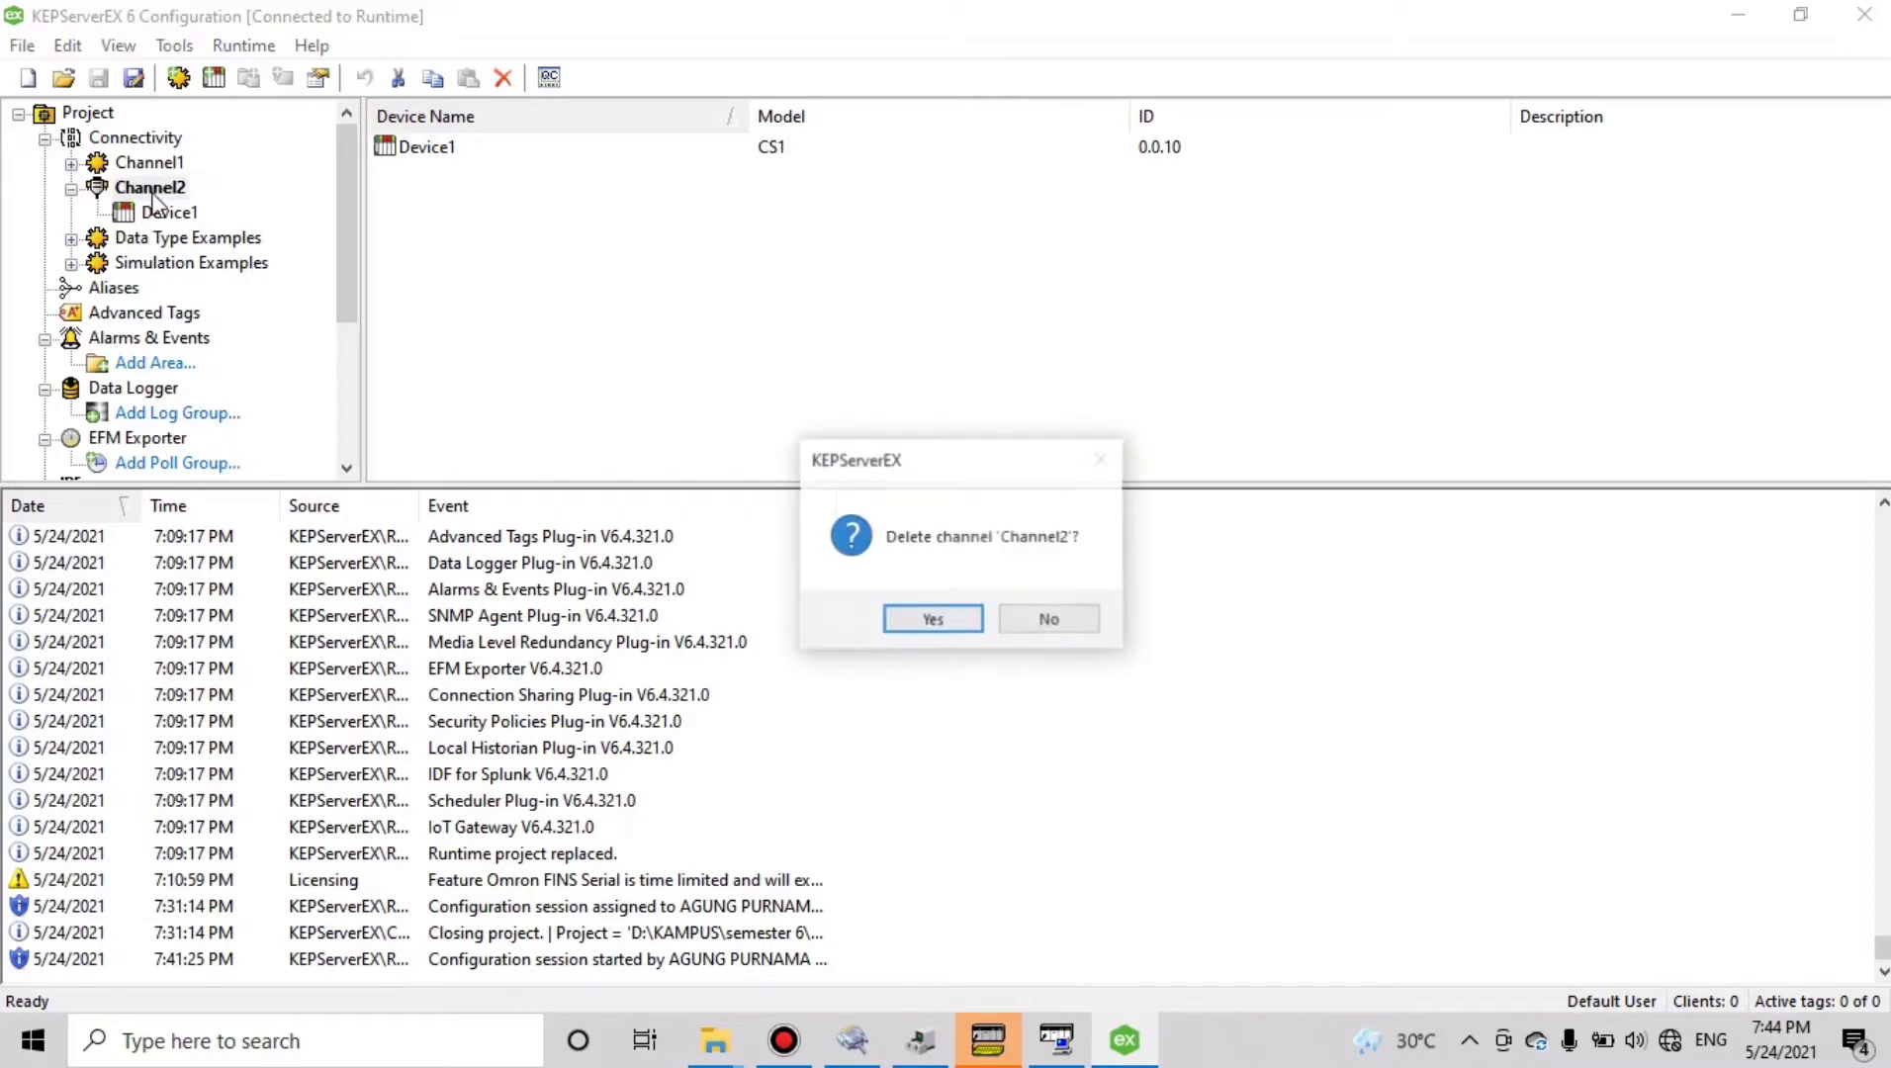
pyautogui.press('Return')
# Start a new channel under Connectivity with the Omron FINS Serial driver and accept the suggested name Channel2
pyautogui.click(139, 138)
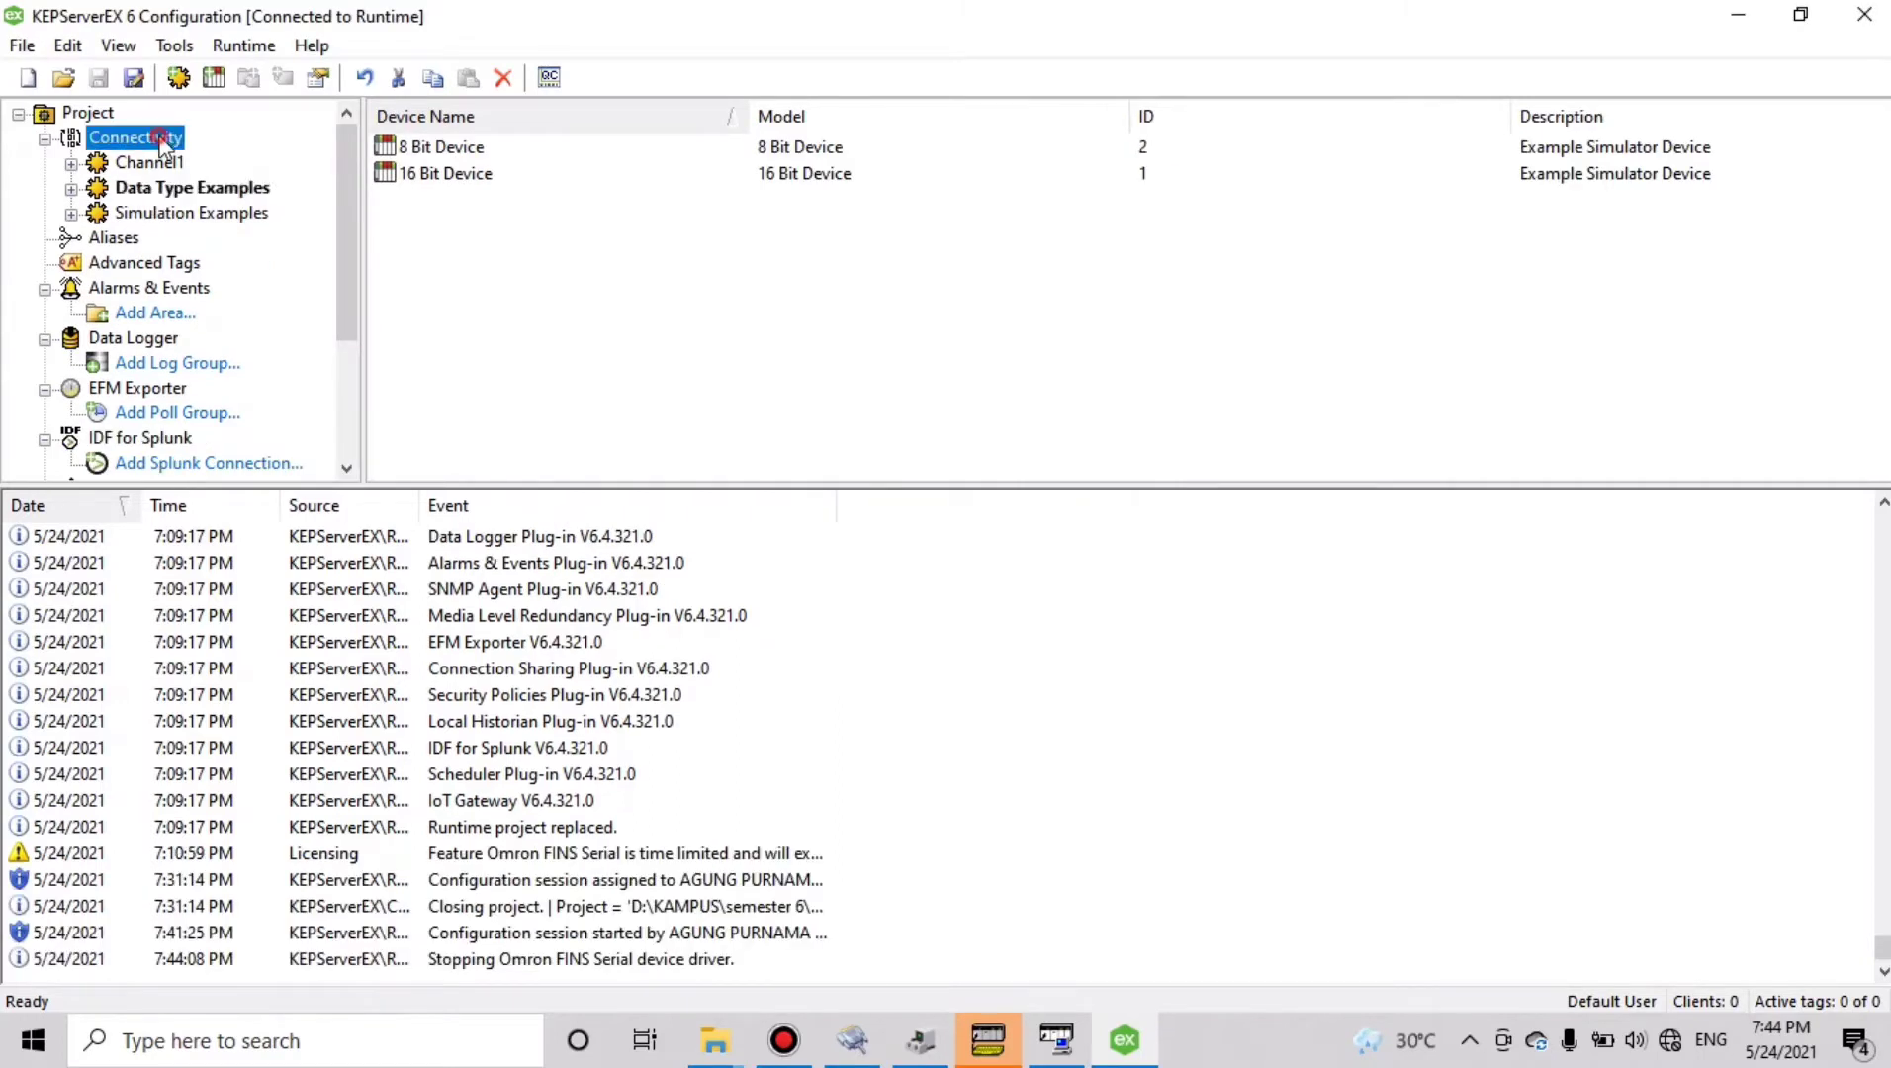
pyautogui.rightClick(168, 141)
pyautogui.click(194, 156)
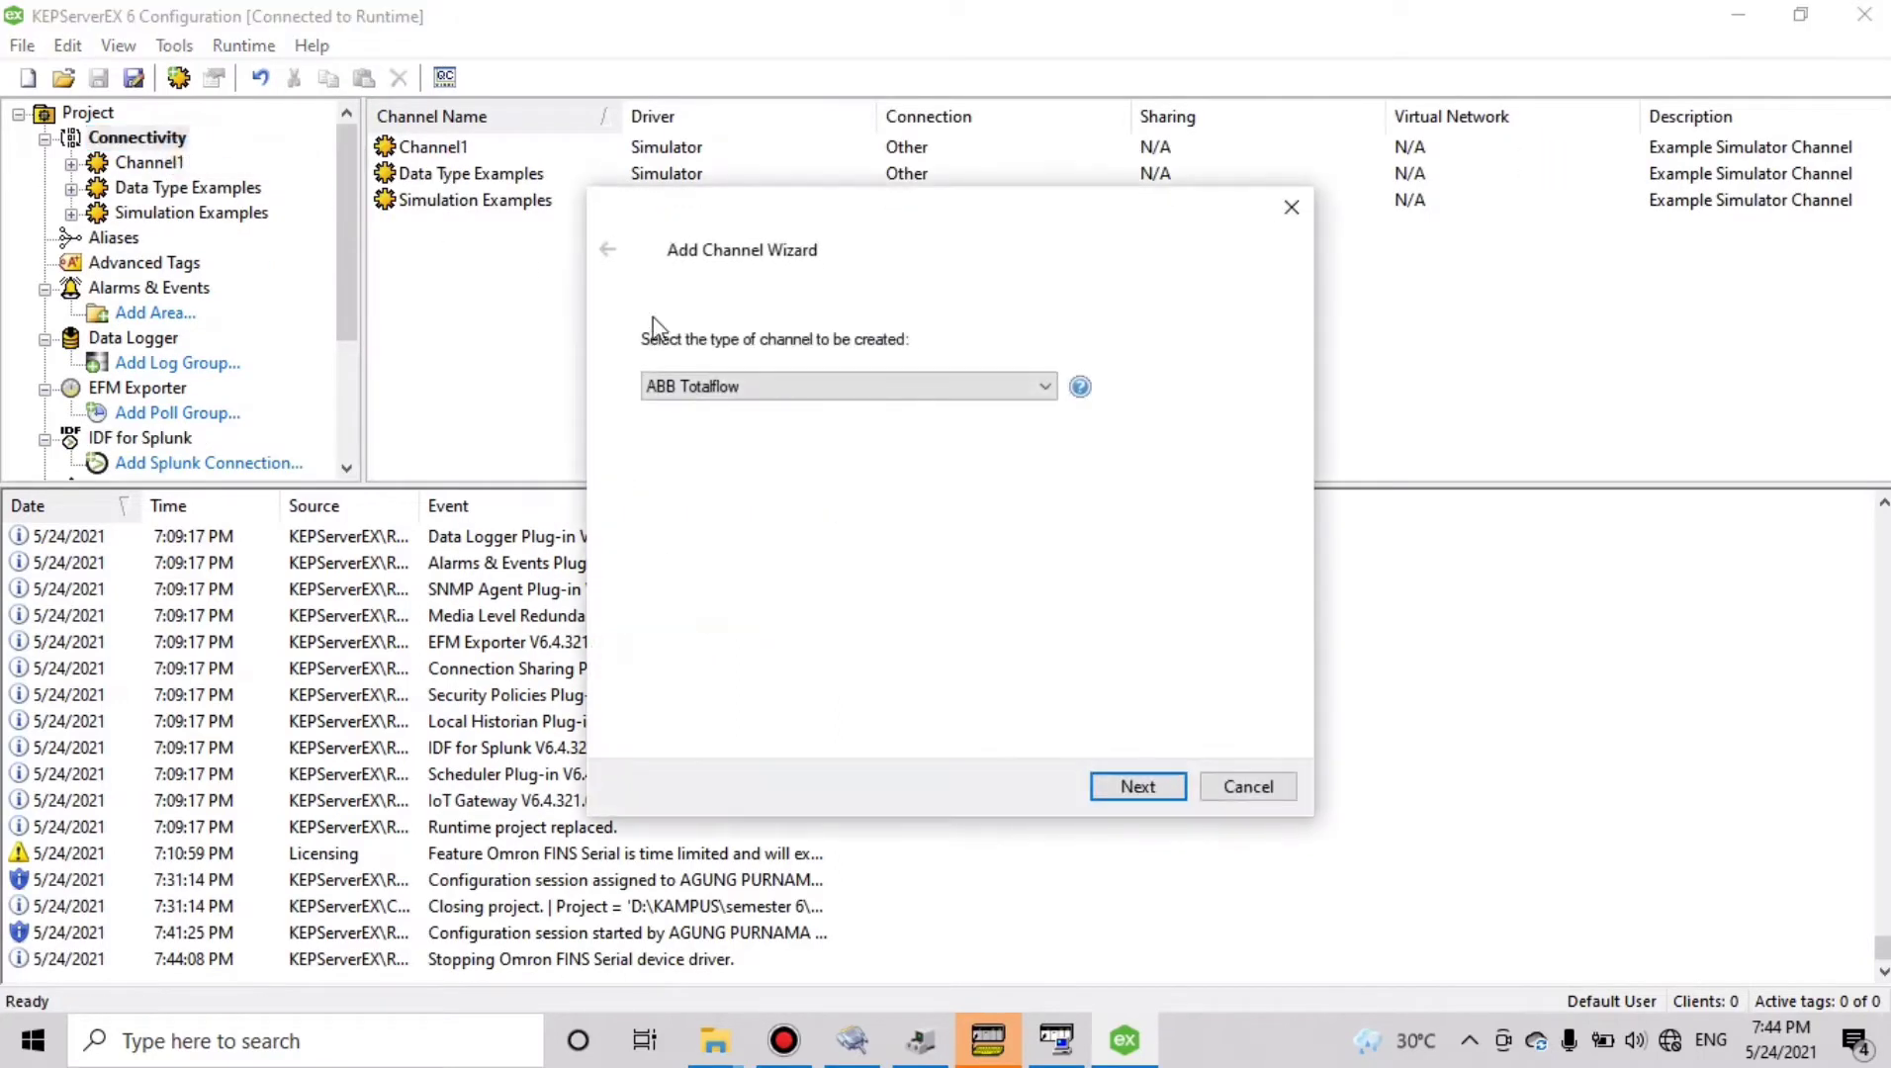
pyautogui.click(772, 388)
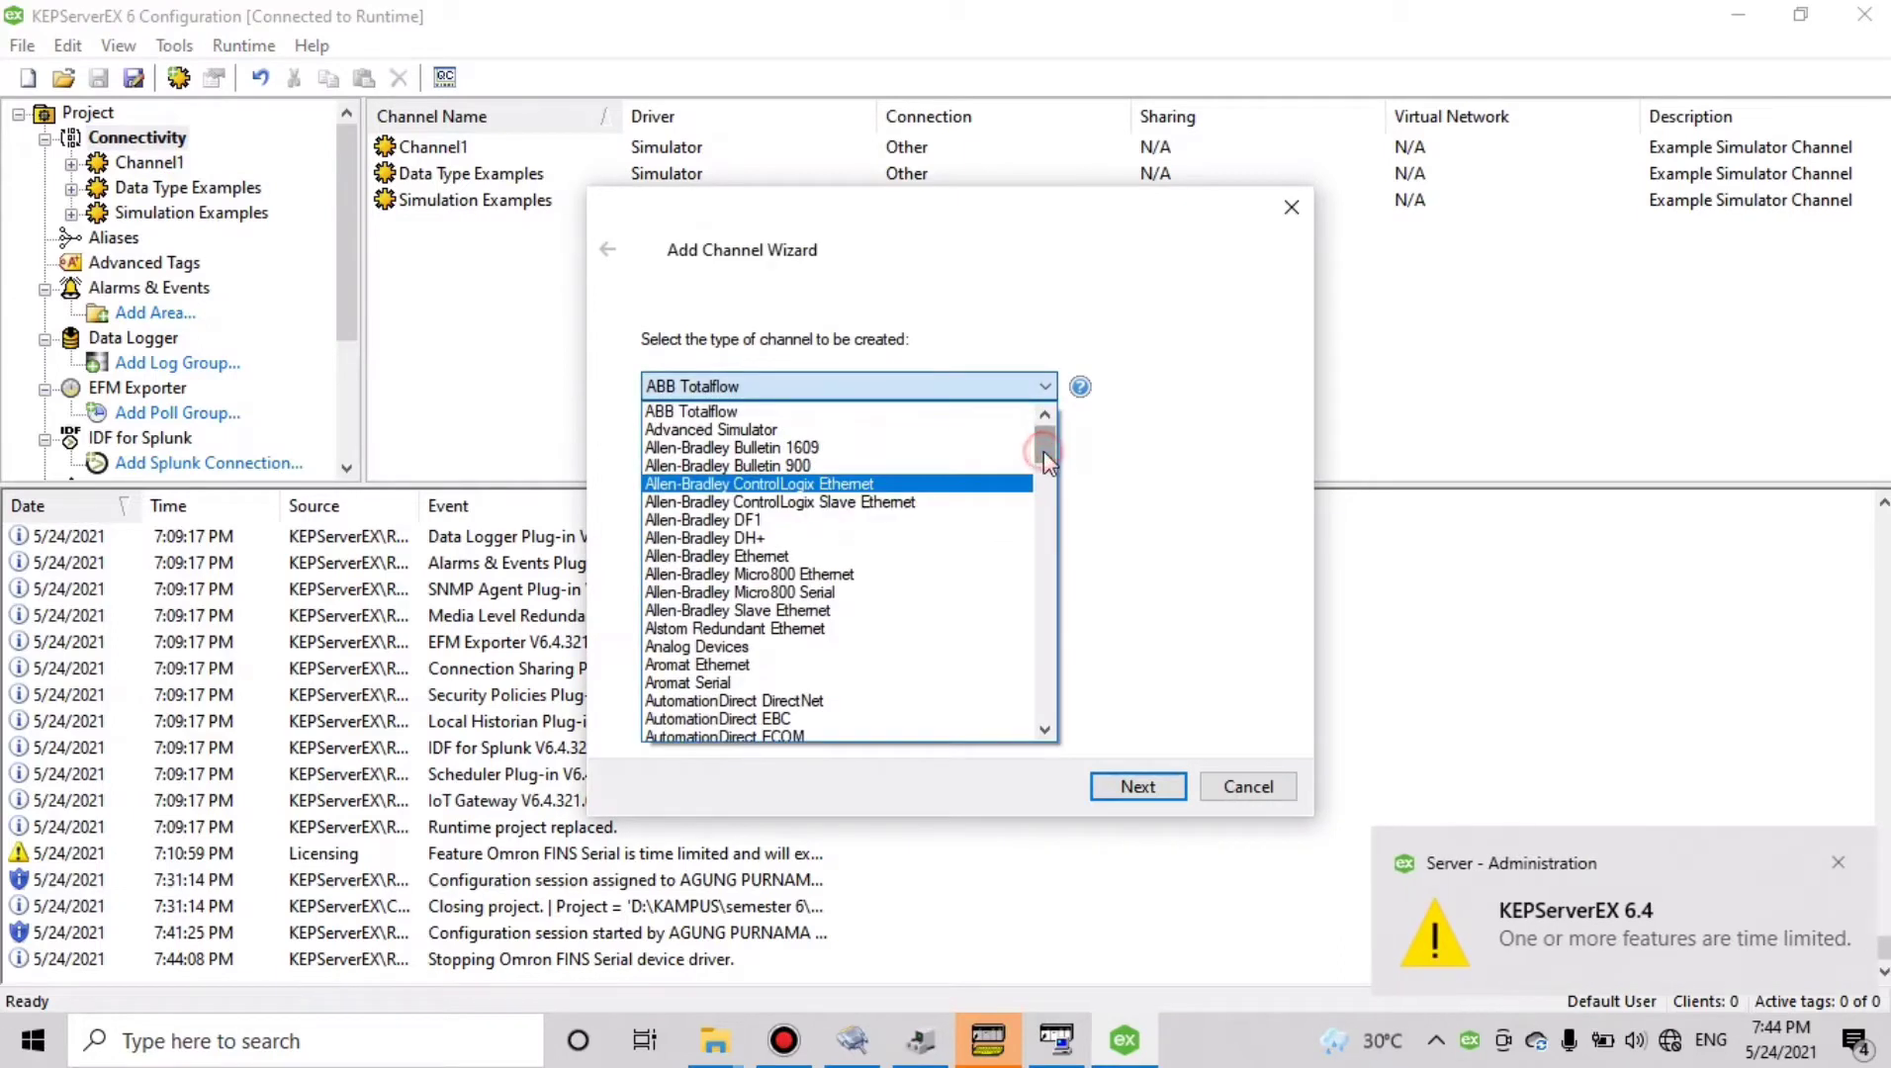
pyautogui.moveTo(1043, 451); pyautogui.dragTo(1088, 616)
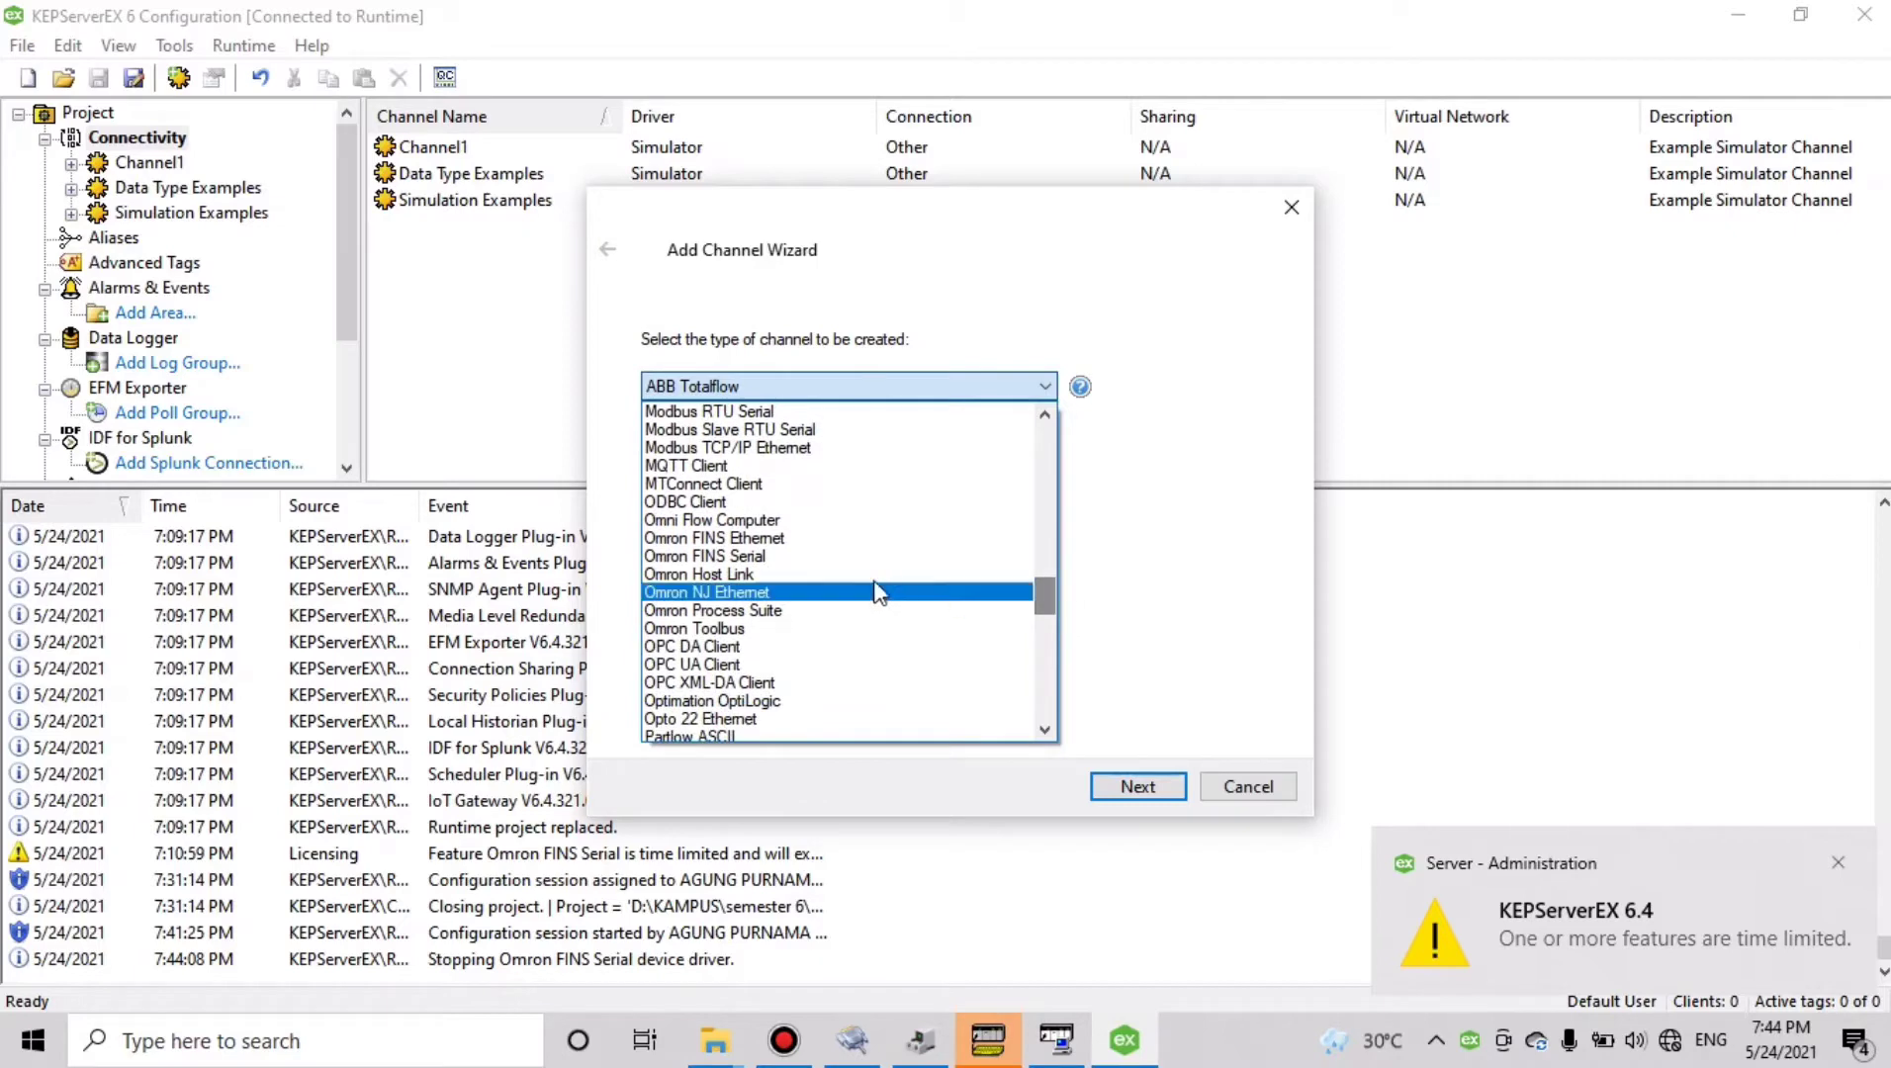
pyautogui.click(845, 555)
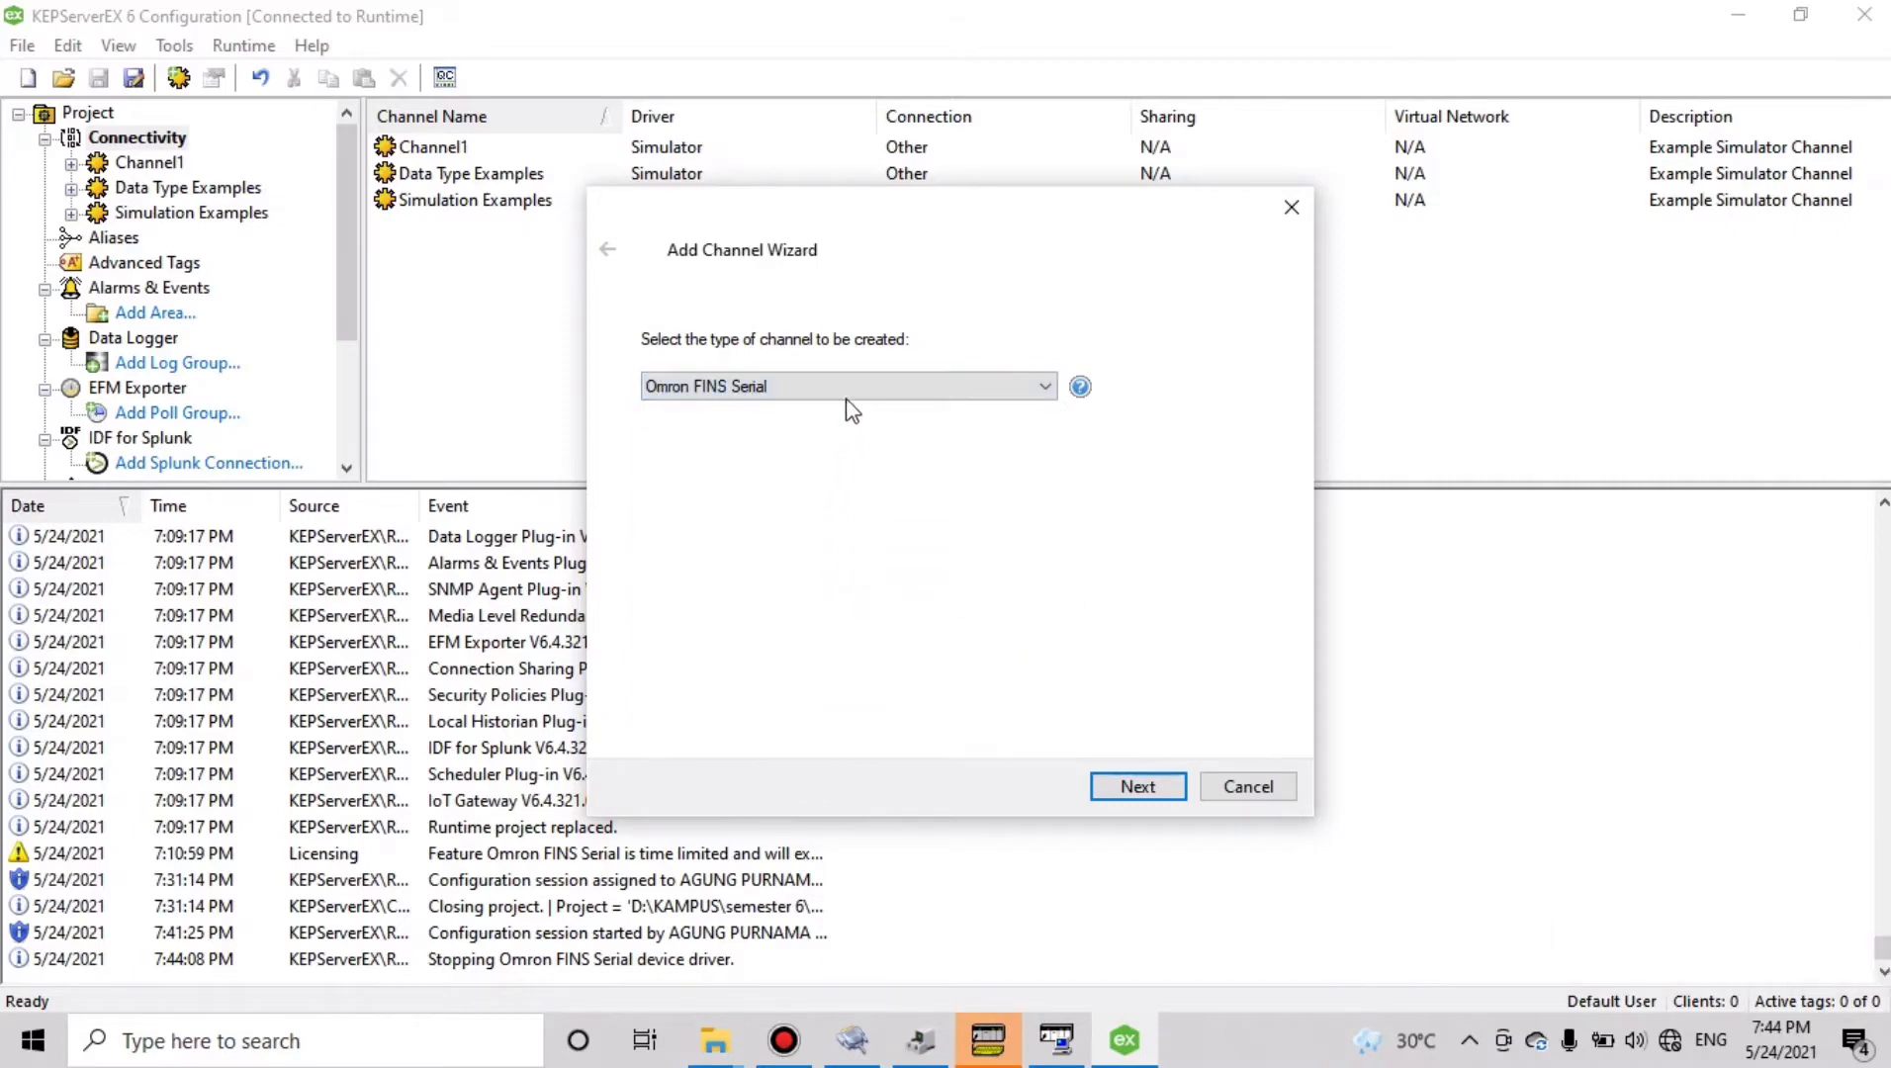
pyautogui.click(1157, 786)
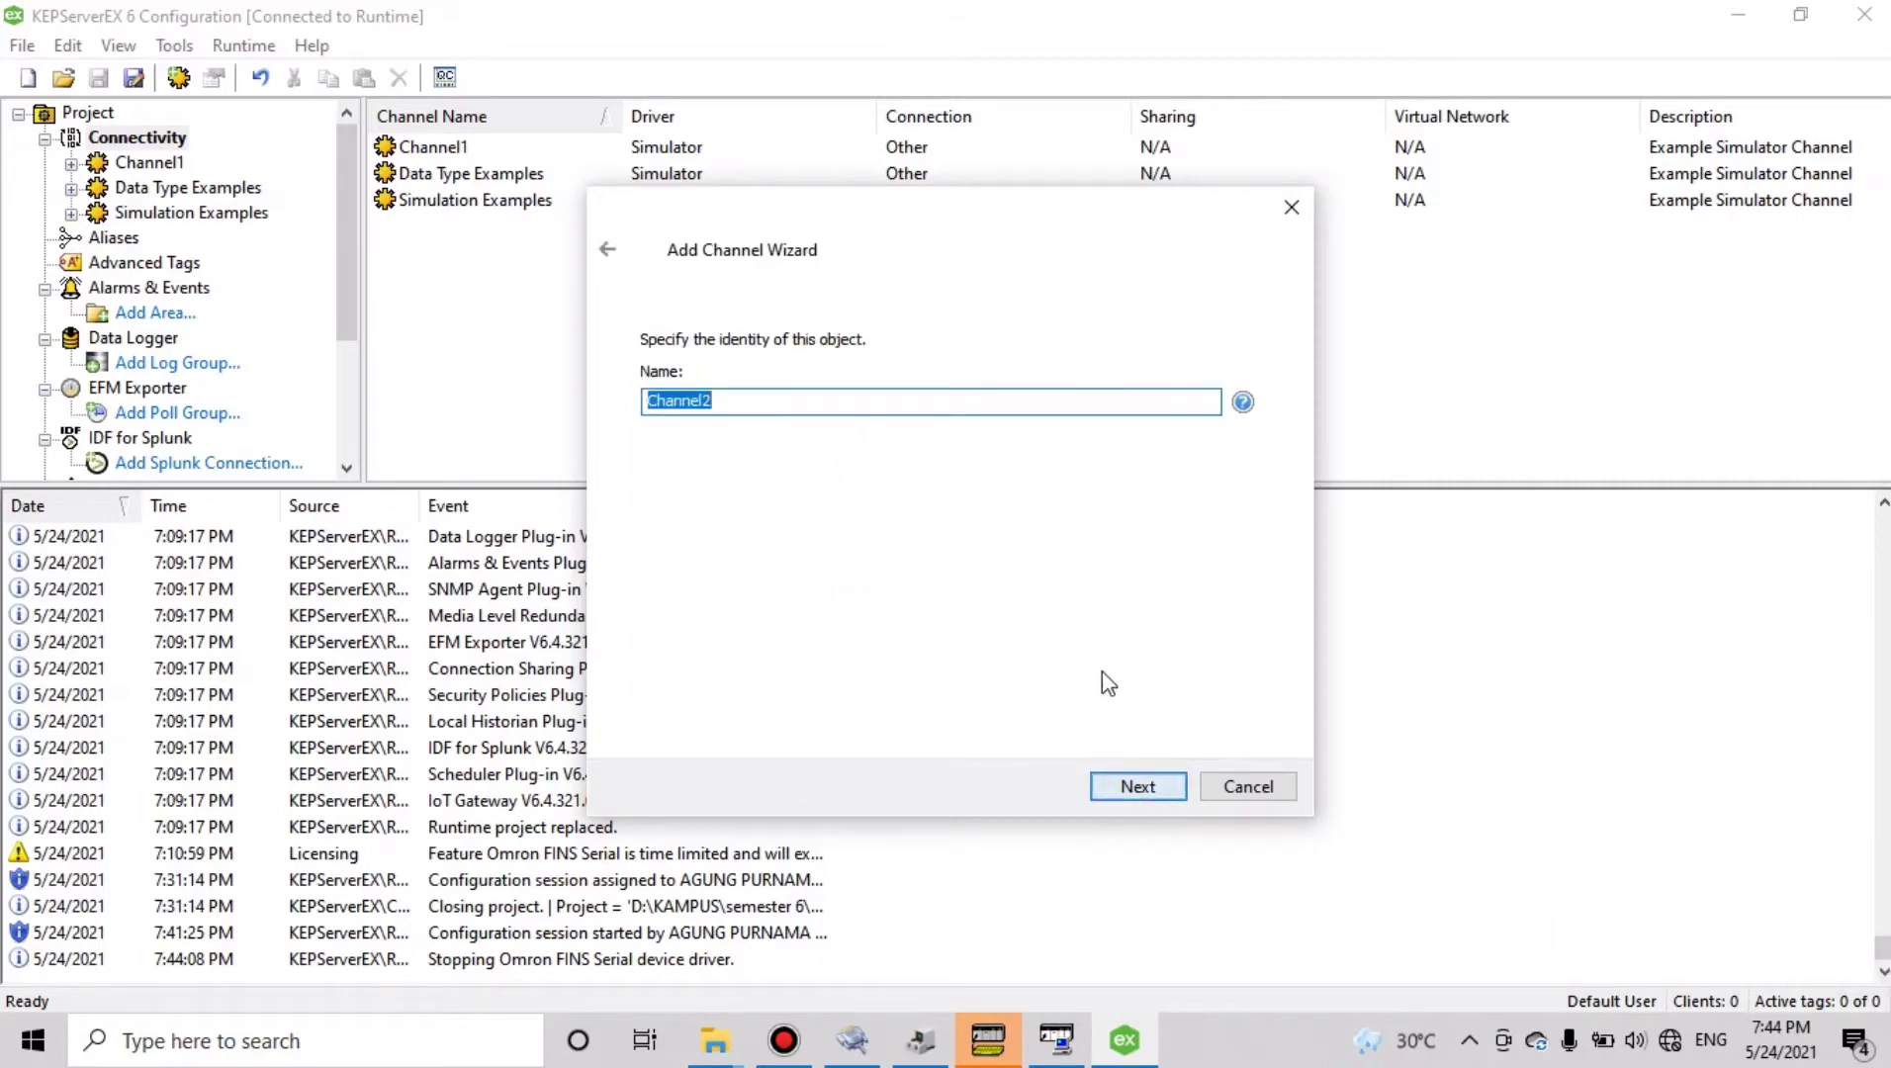
pyautogui.click(1160, 783)
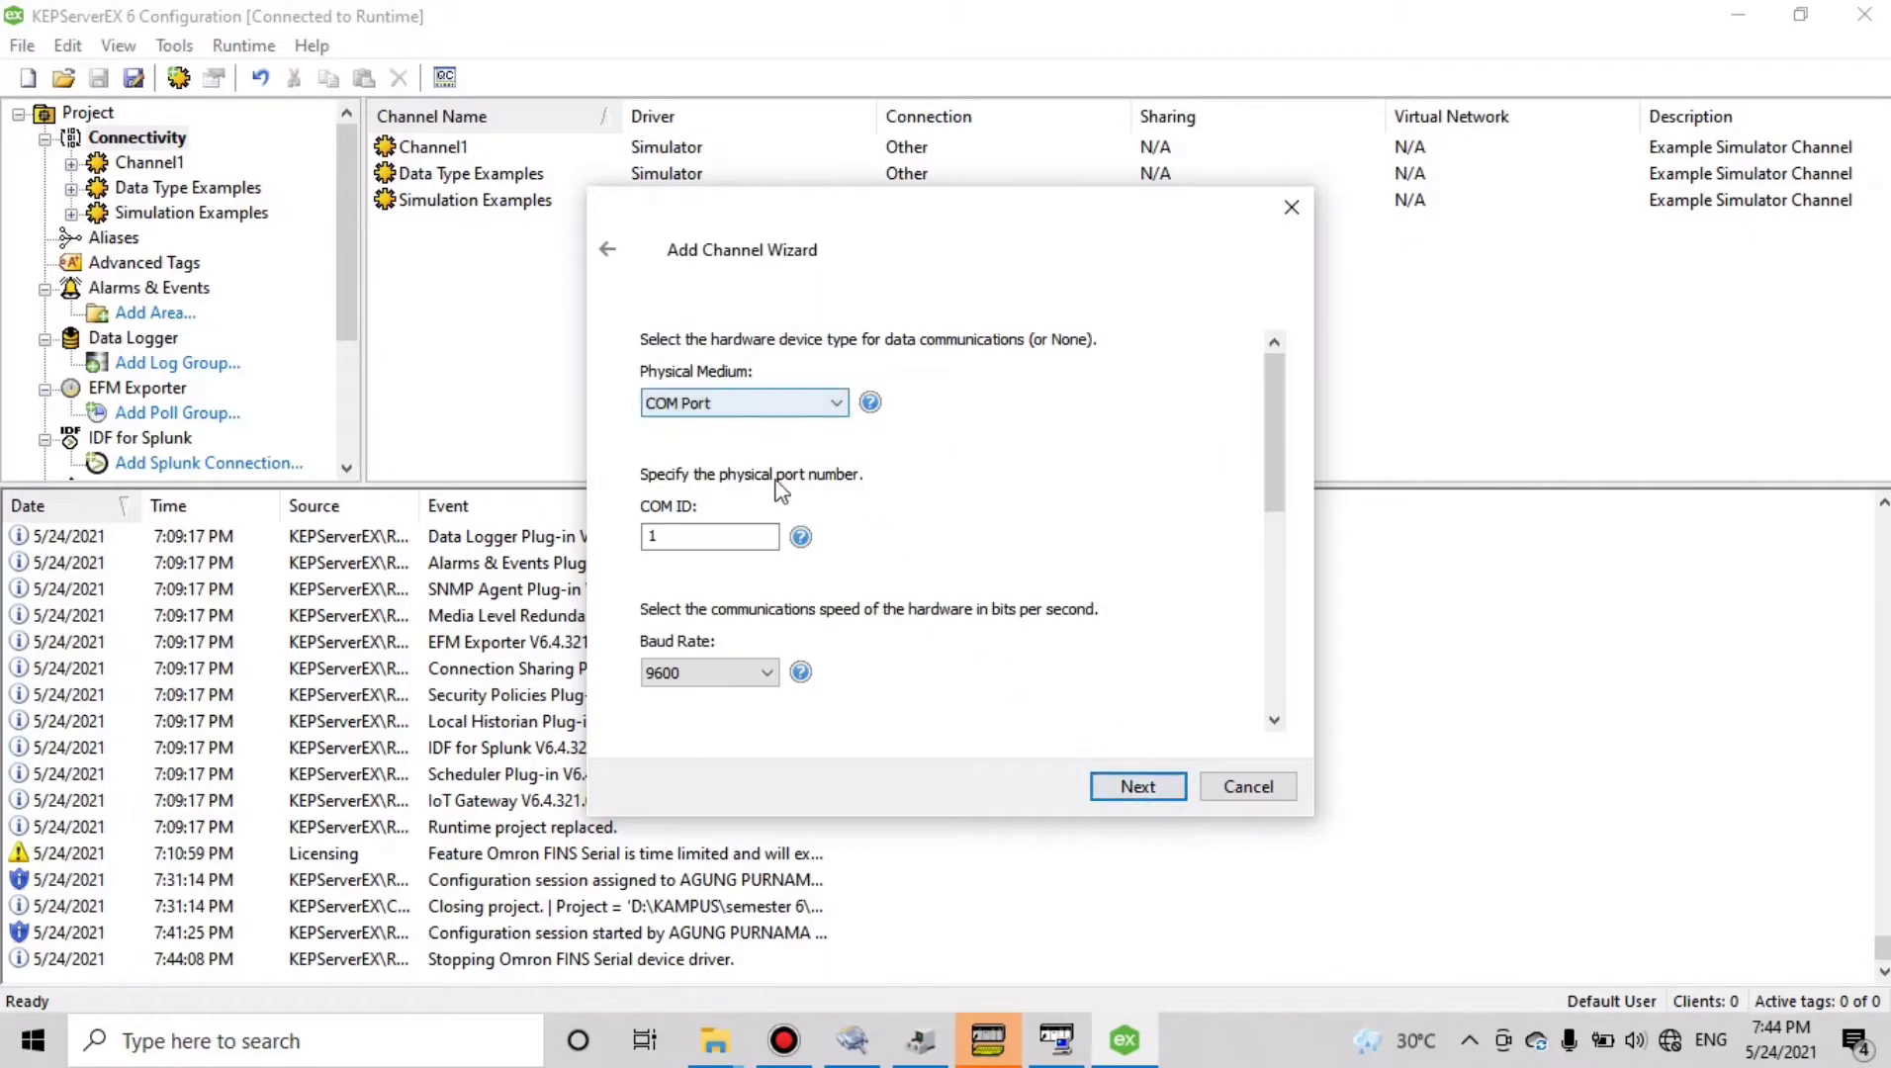
# Set Channel2's COM ID to 2 and its baud rate to 115200
pyautogui.click(723, 539)
pyautogui.press('BackSpace')
pyautogui.write('1')
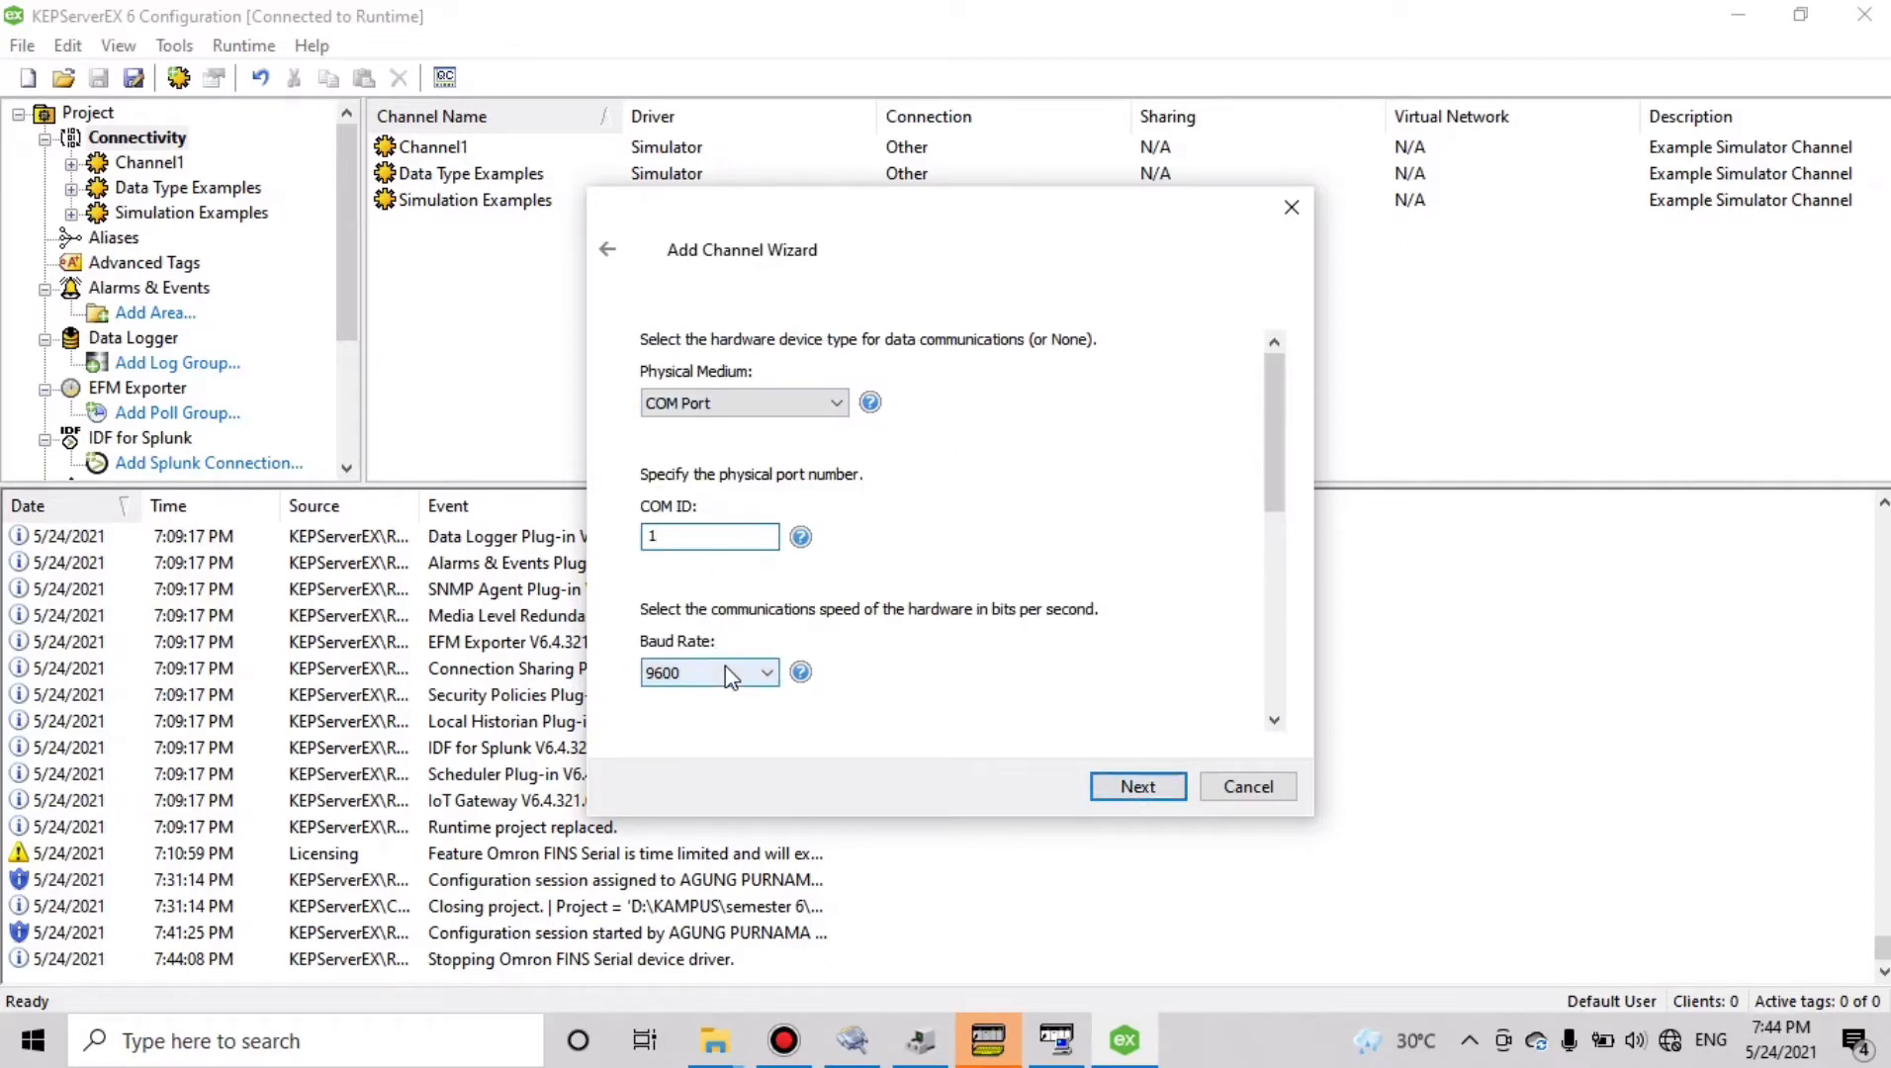
pyautogui.press('BackSpace')
pyautogui.write('2')
pyautogui.click(752, 677)
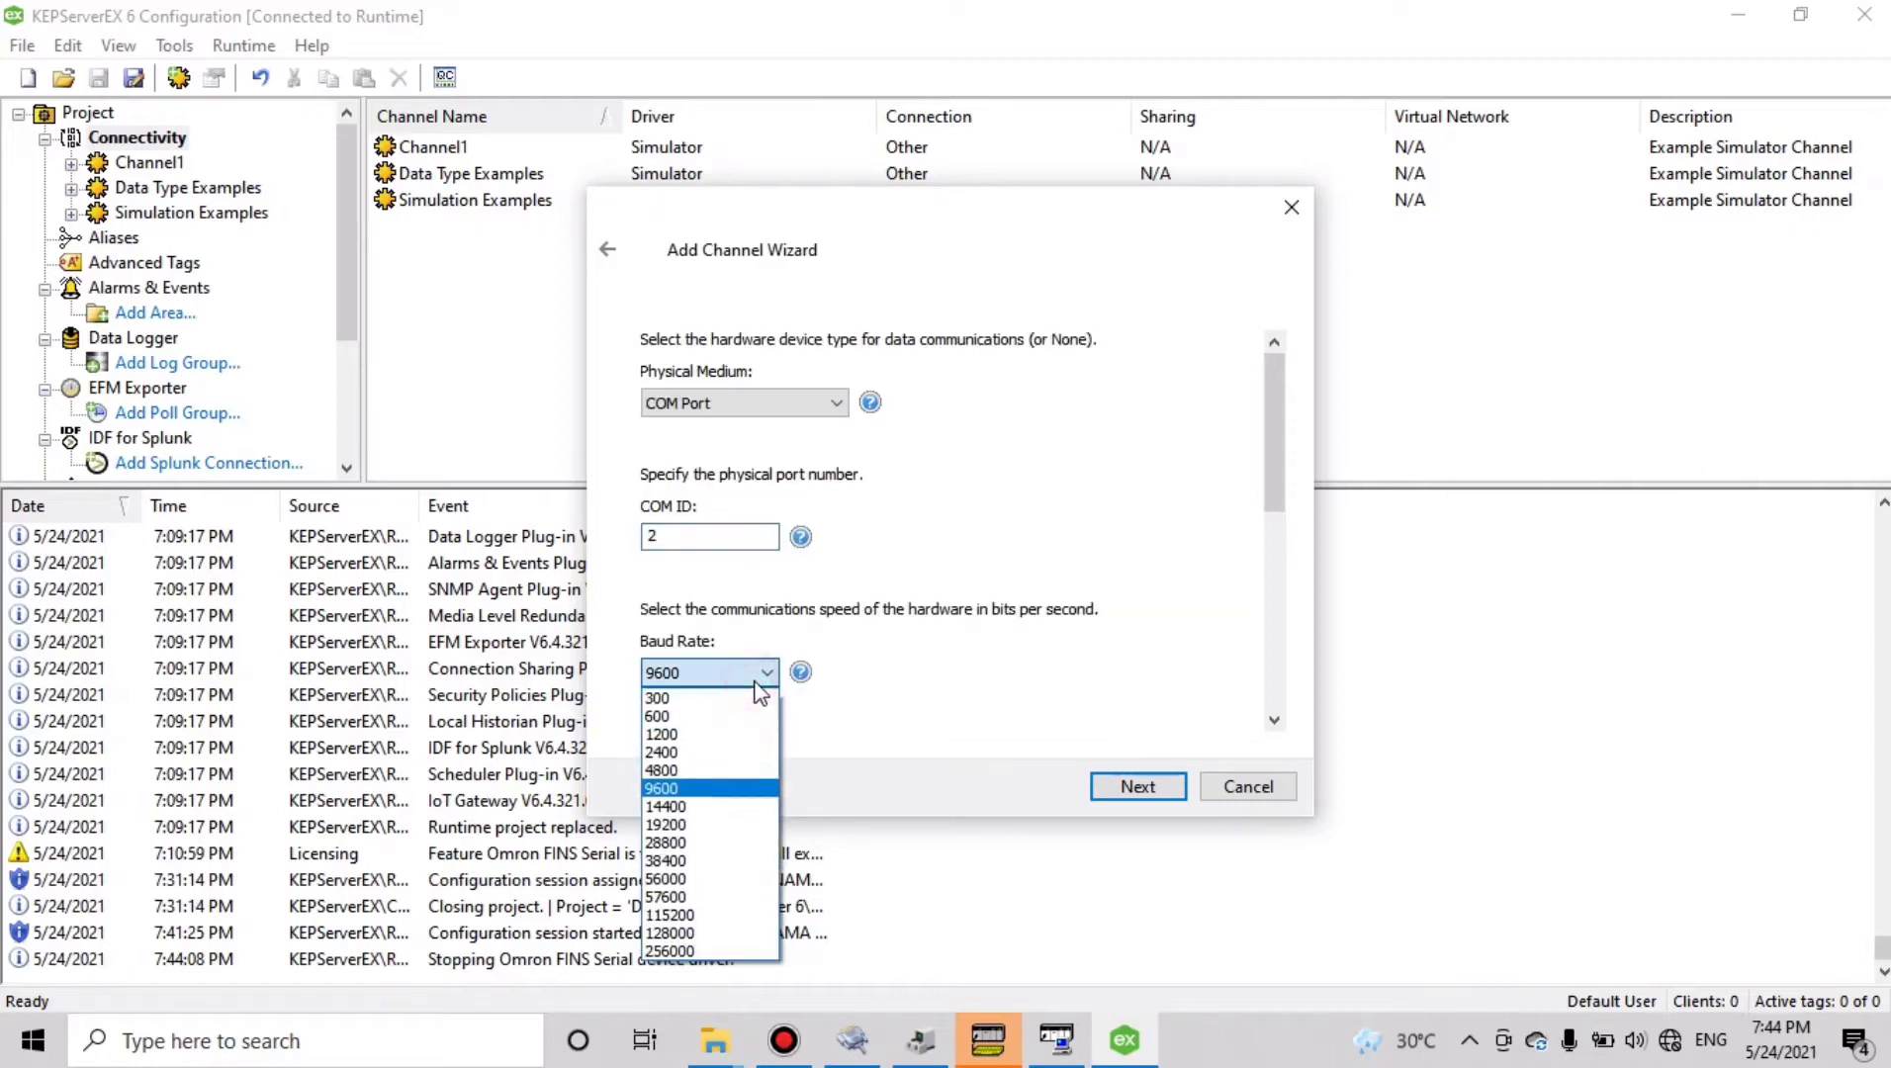
pyautogui.click(737, 915)
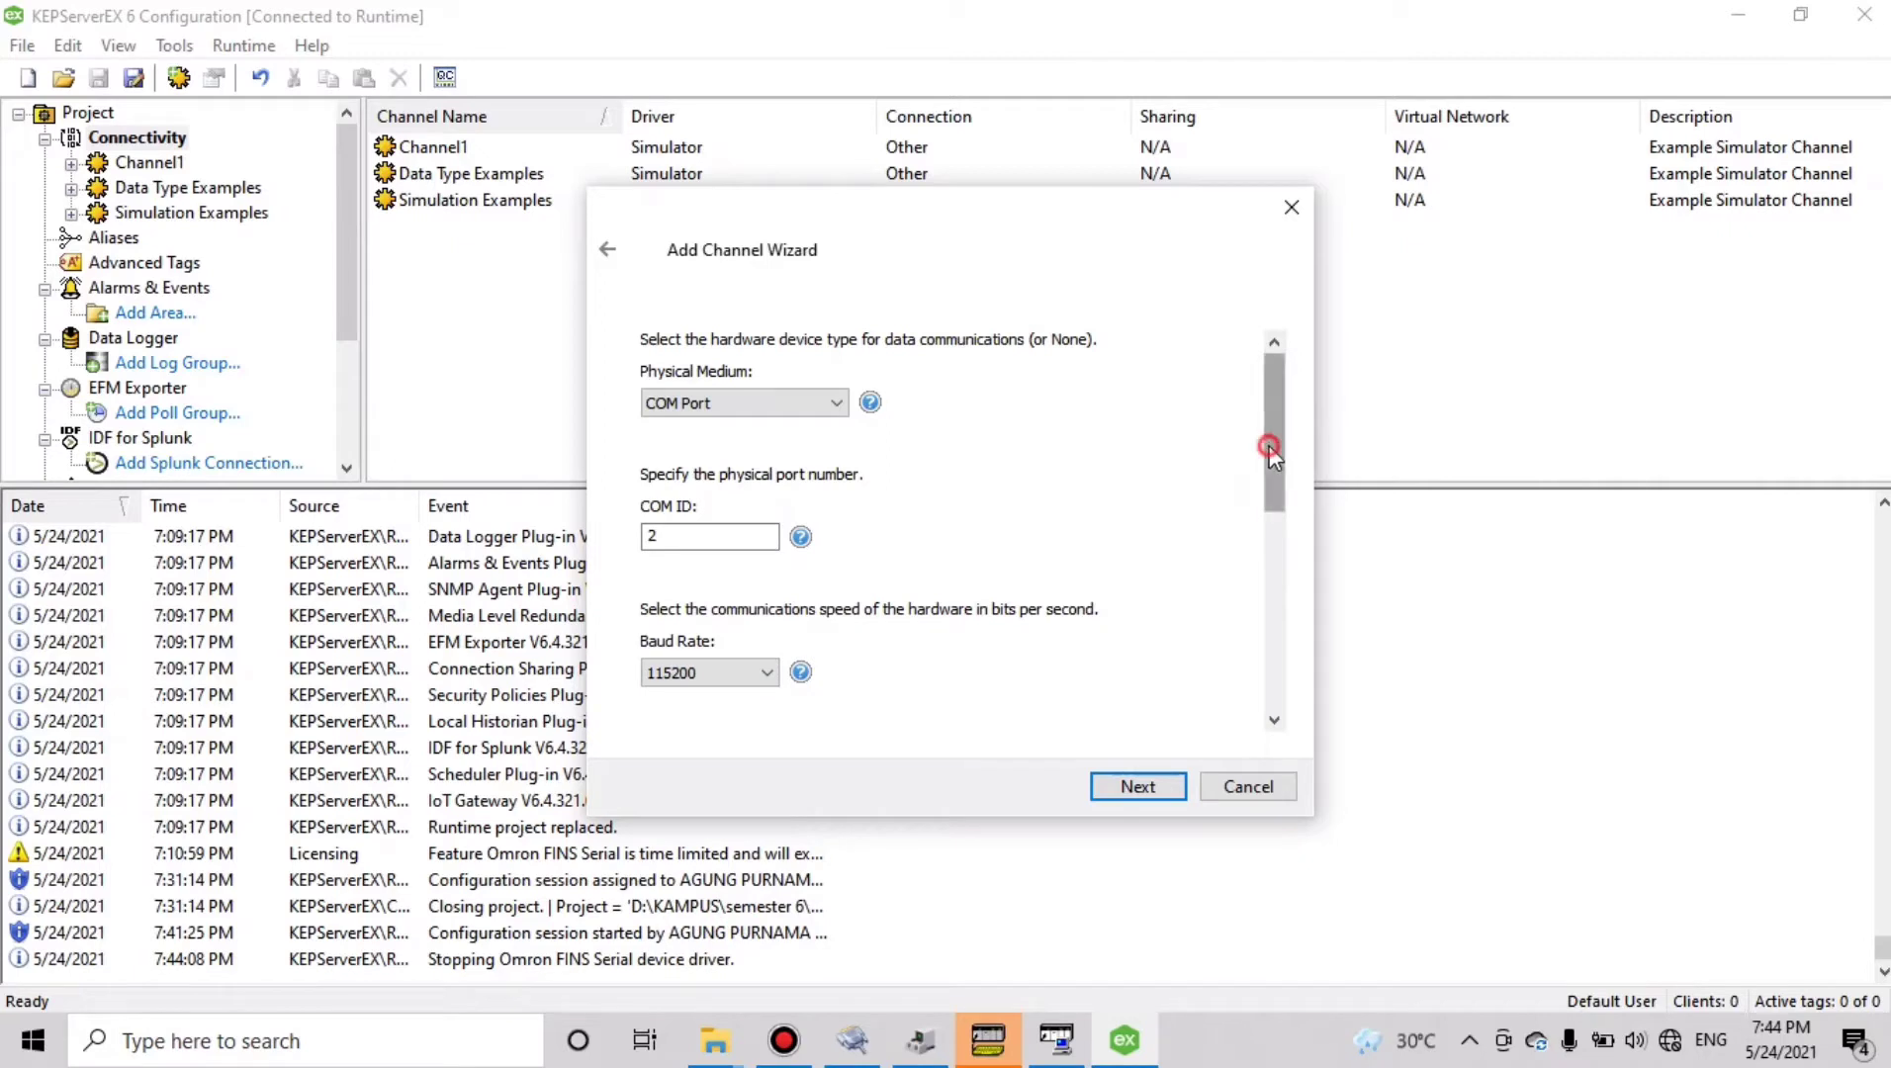
# Set Channel2's data bits to 8 and stop bits to 1, keeping flow control at None
pyautogui.moveTo(1276, 472); pyautogui.dragTo(1285, 601)
pyautogui.click(692, 483)
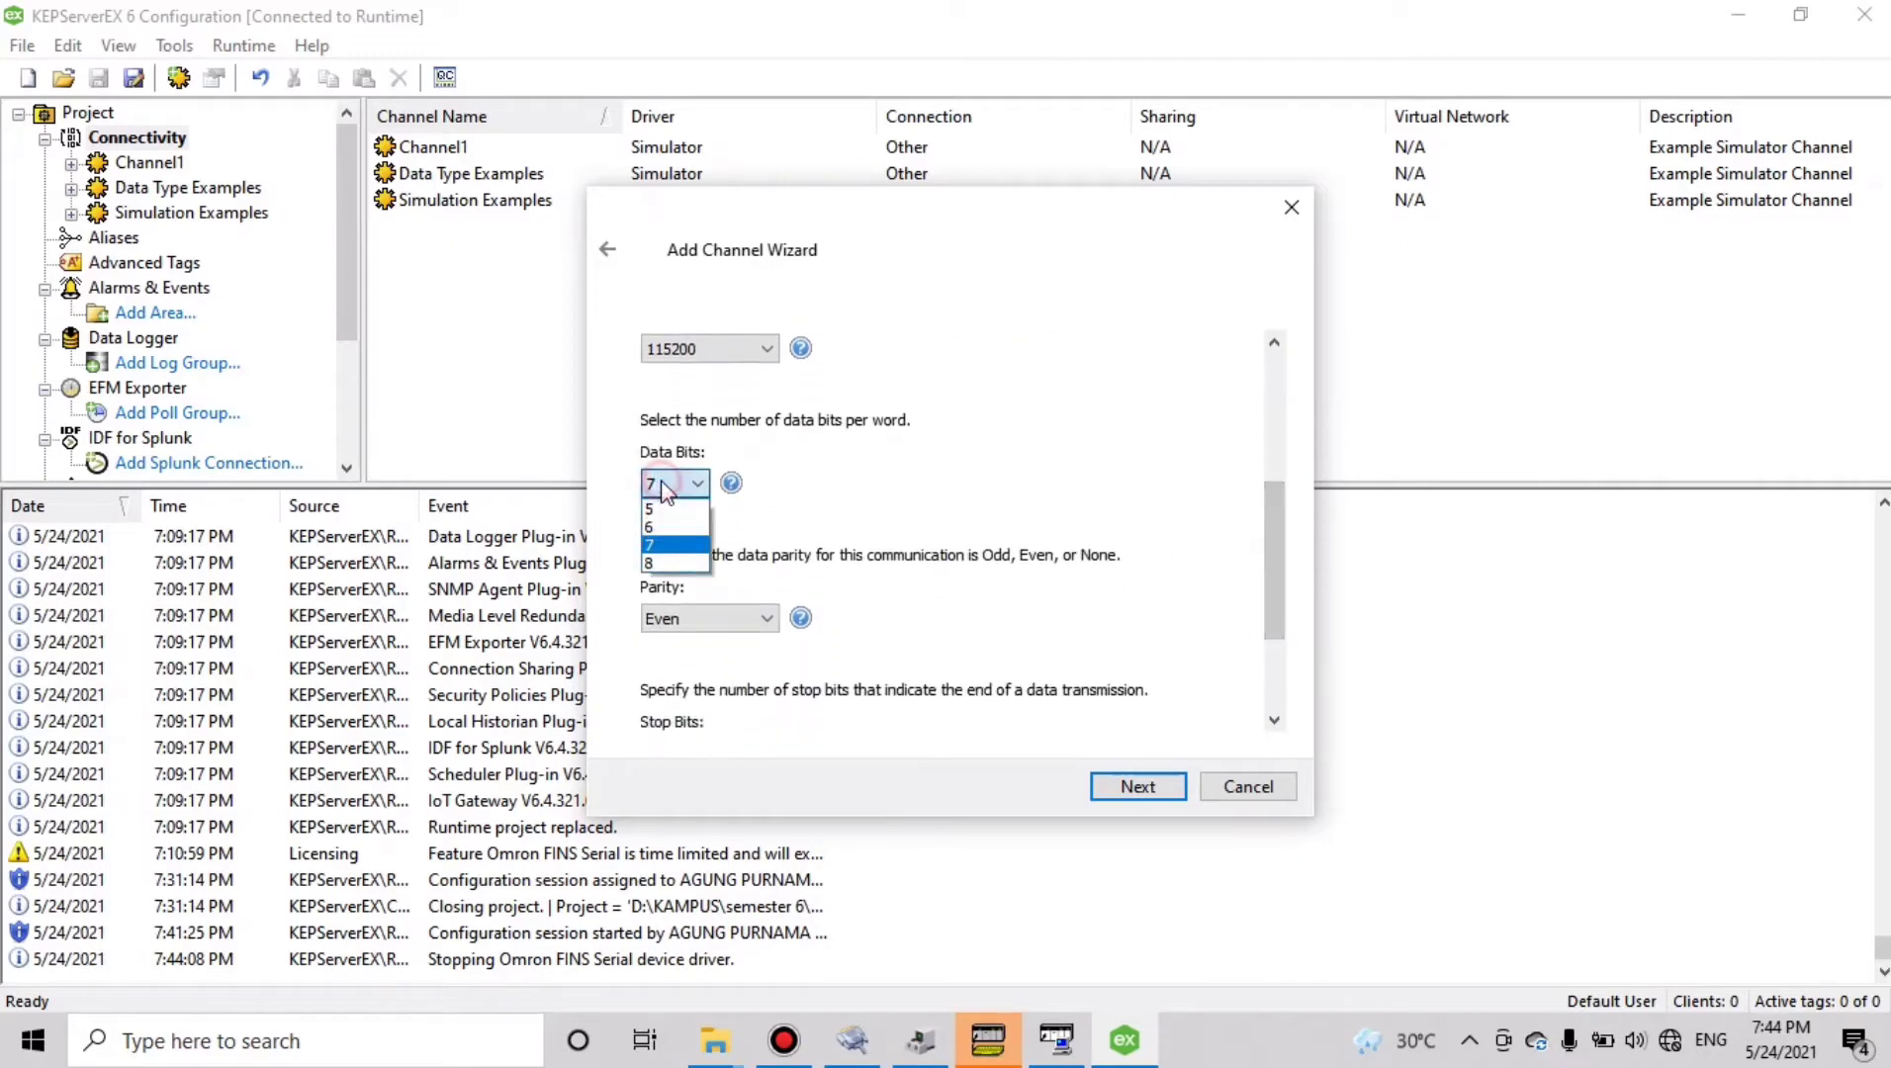
pyautogui.click(670, 566)
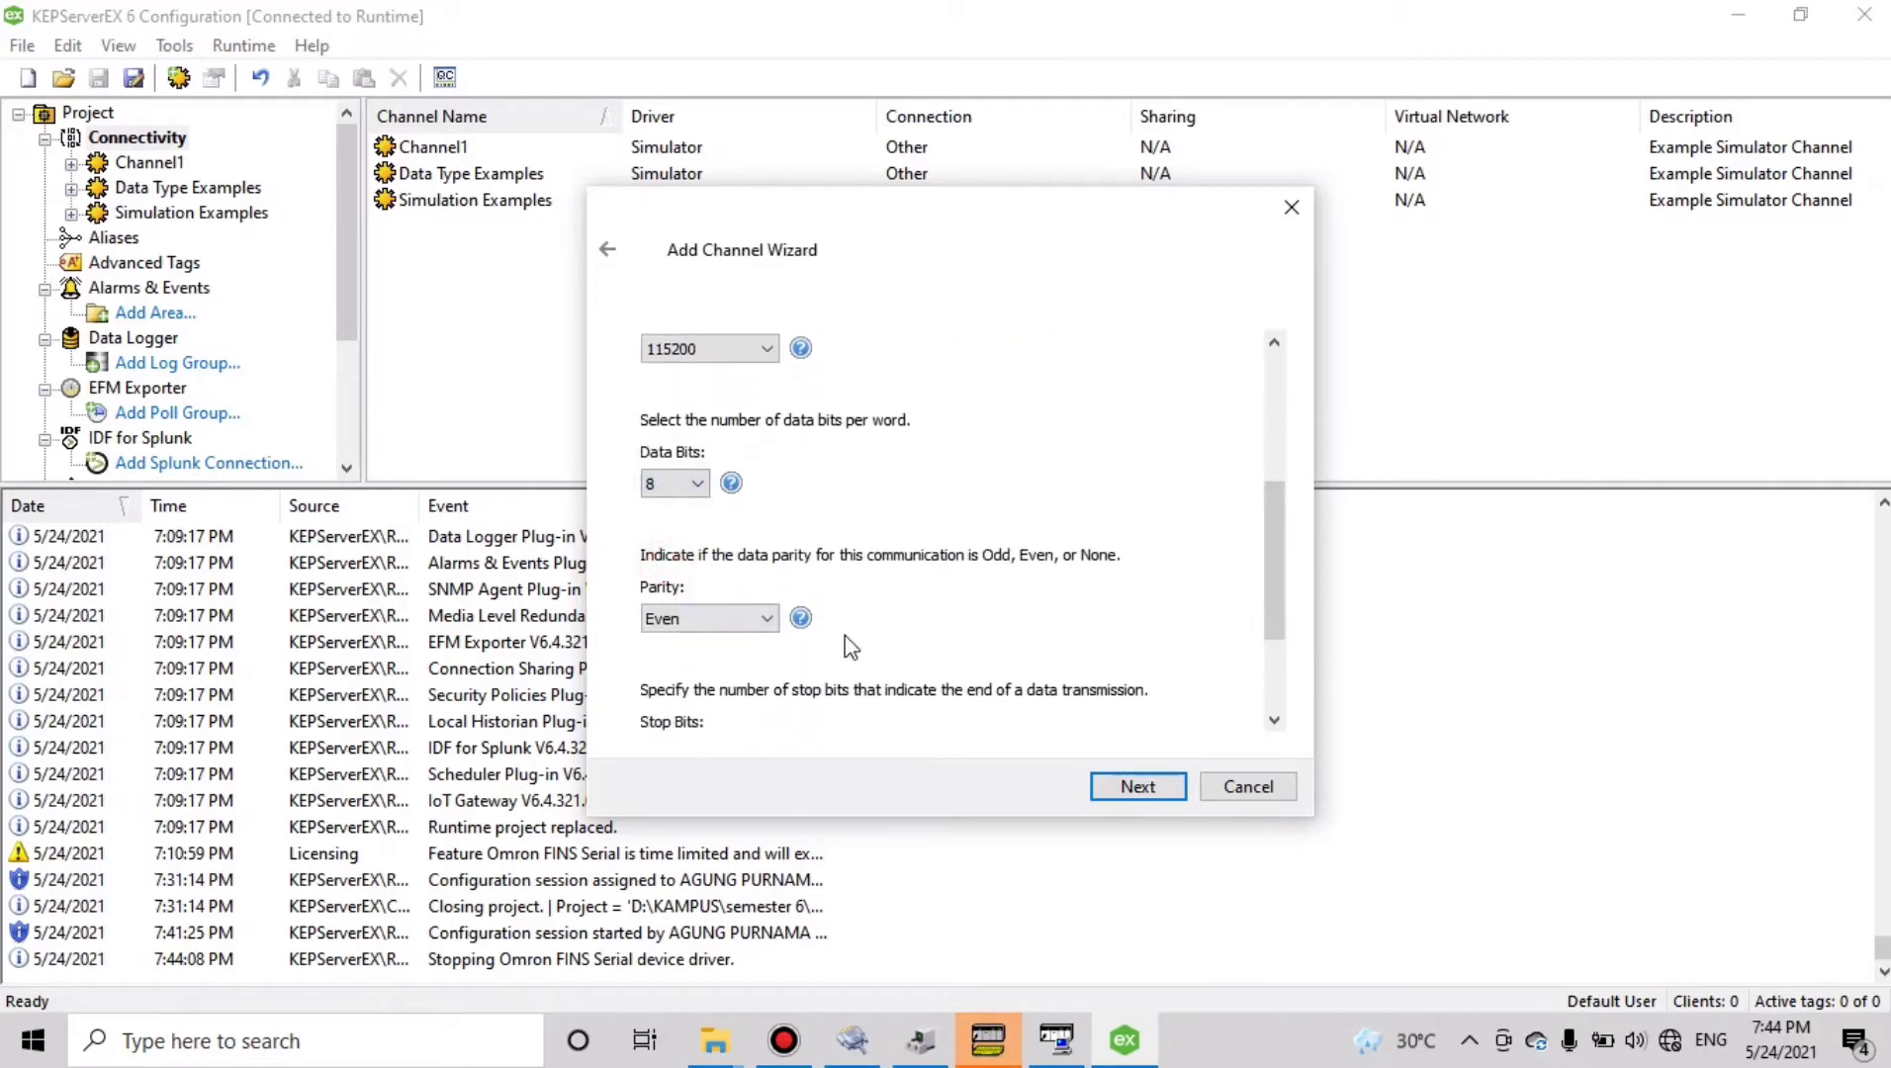
pyautogui.scroll(-3, 1271, 572)
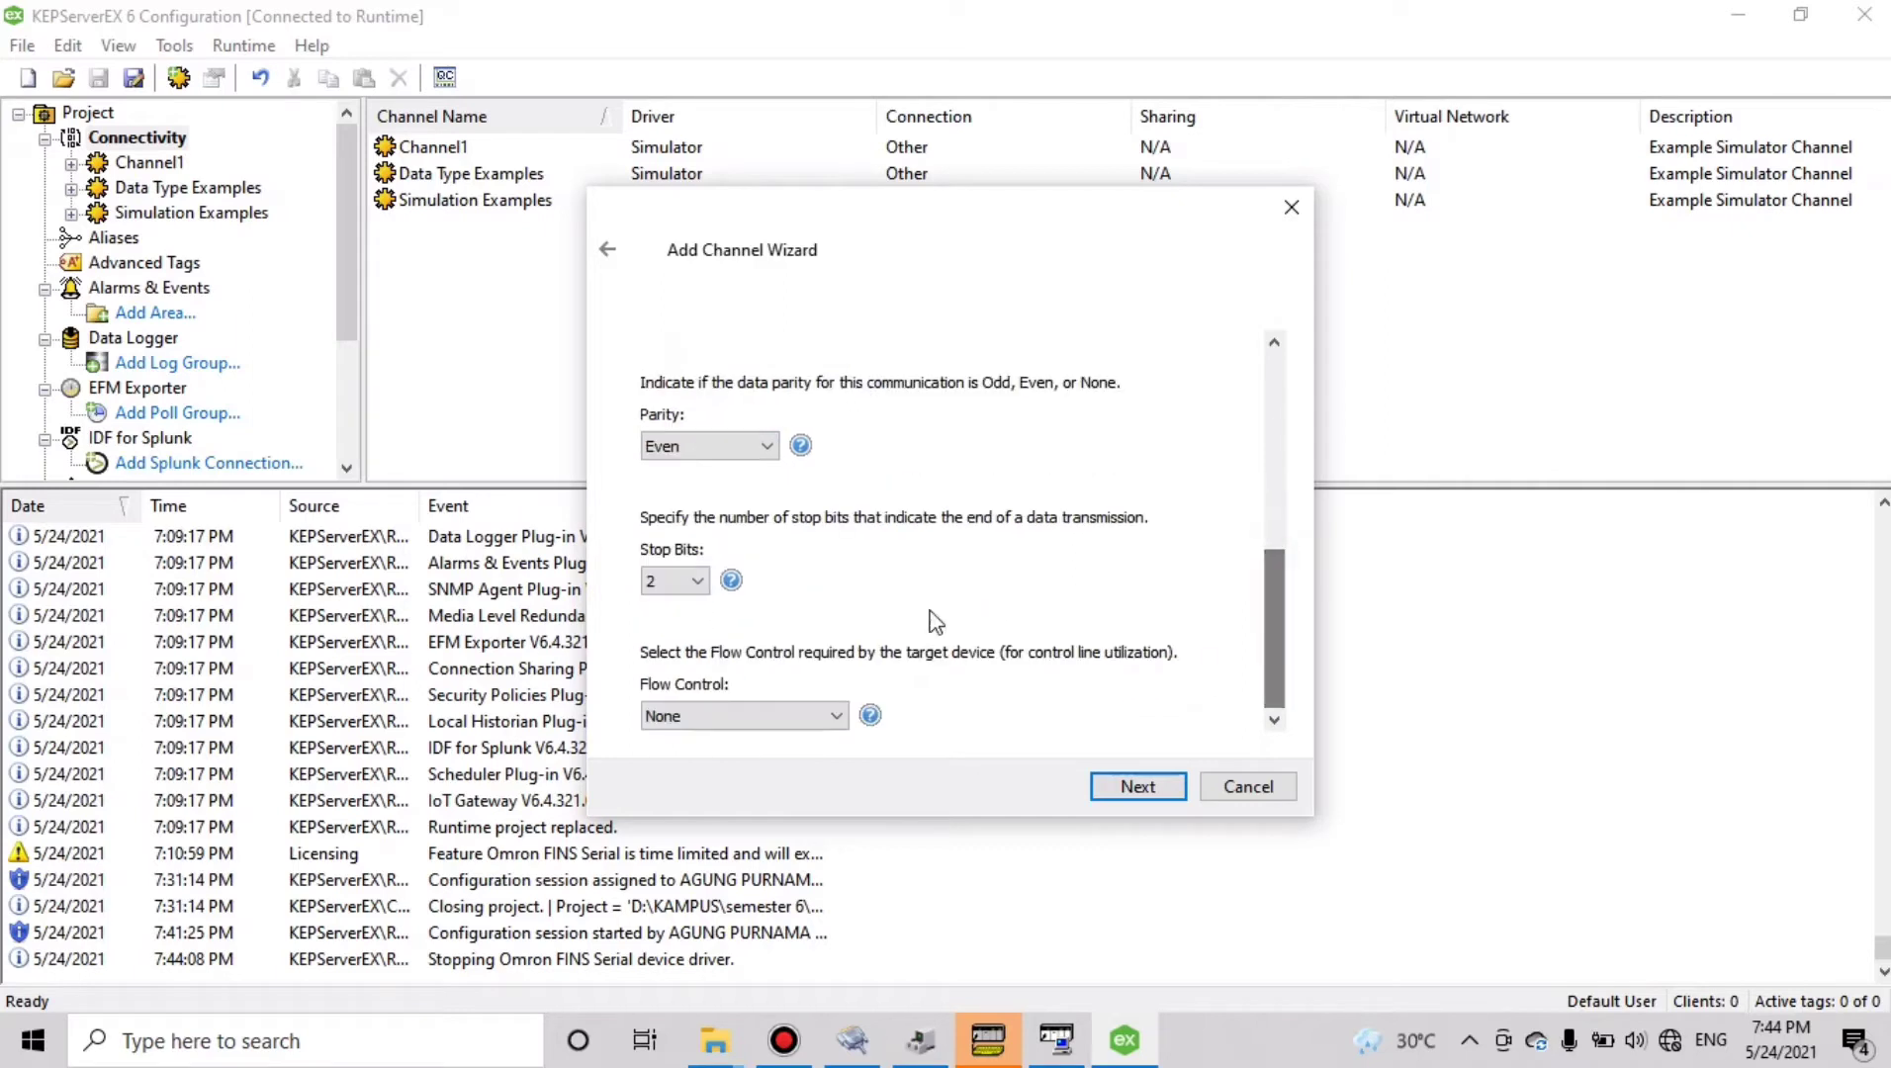
pyautogui.click(697, 581)
pyautogui.click(696, 623)
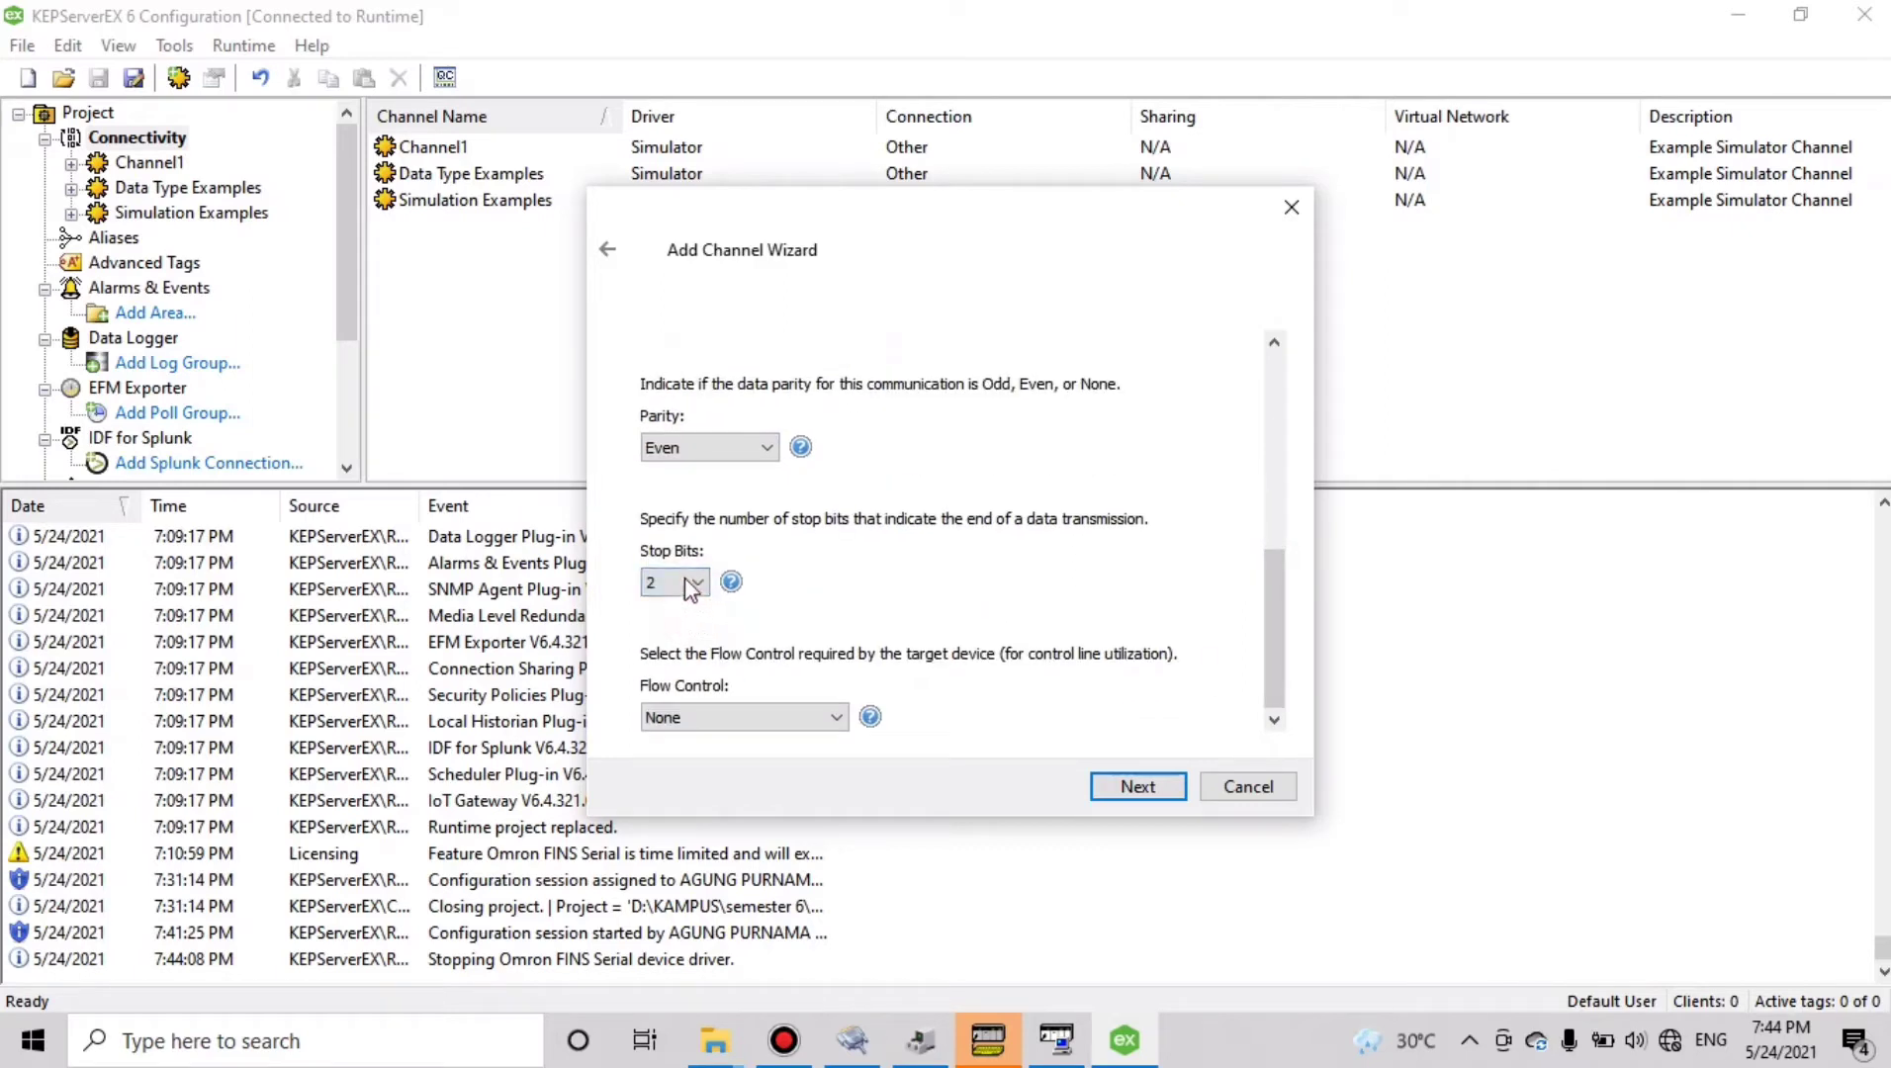
pyautogui.click(692, 584)
pyautogui.click(687, 607)
pyautogui.click(783, 722)
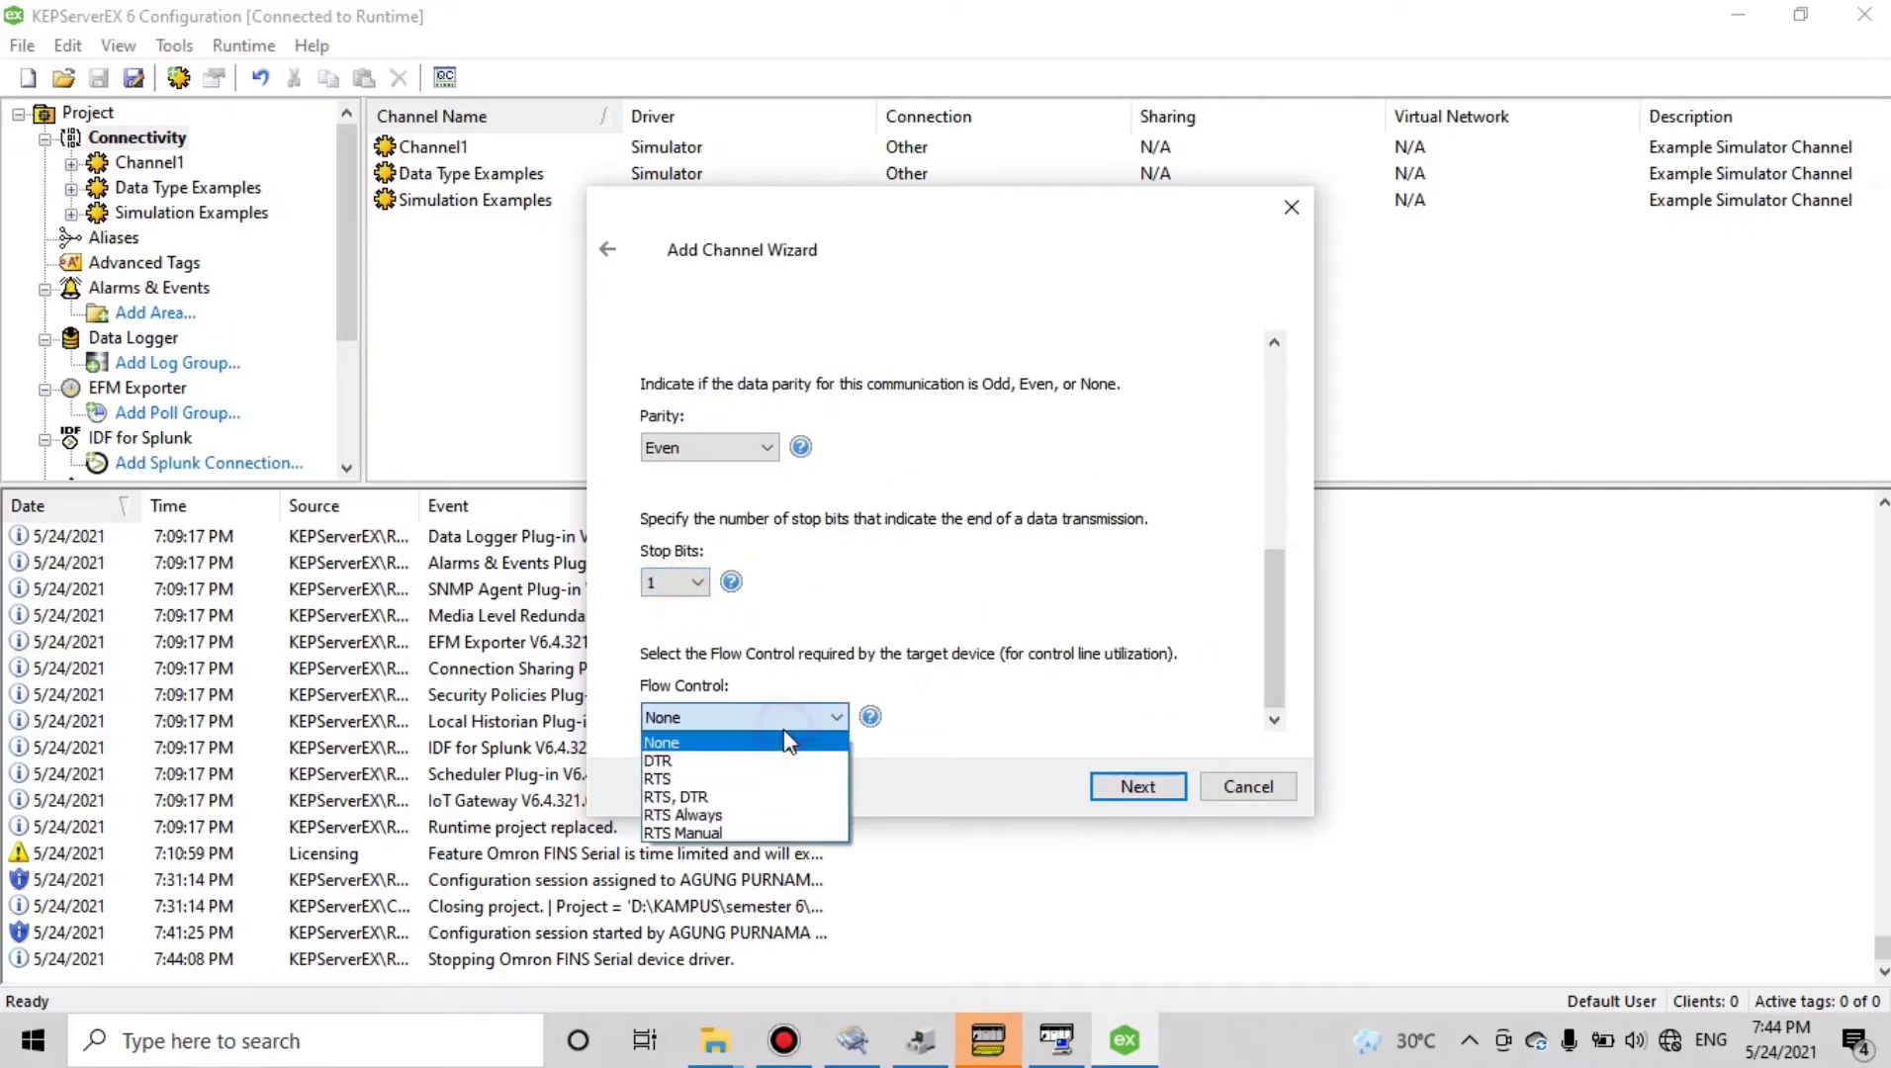
pyautogui.click(790, 720)
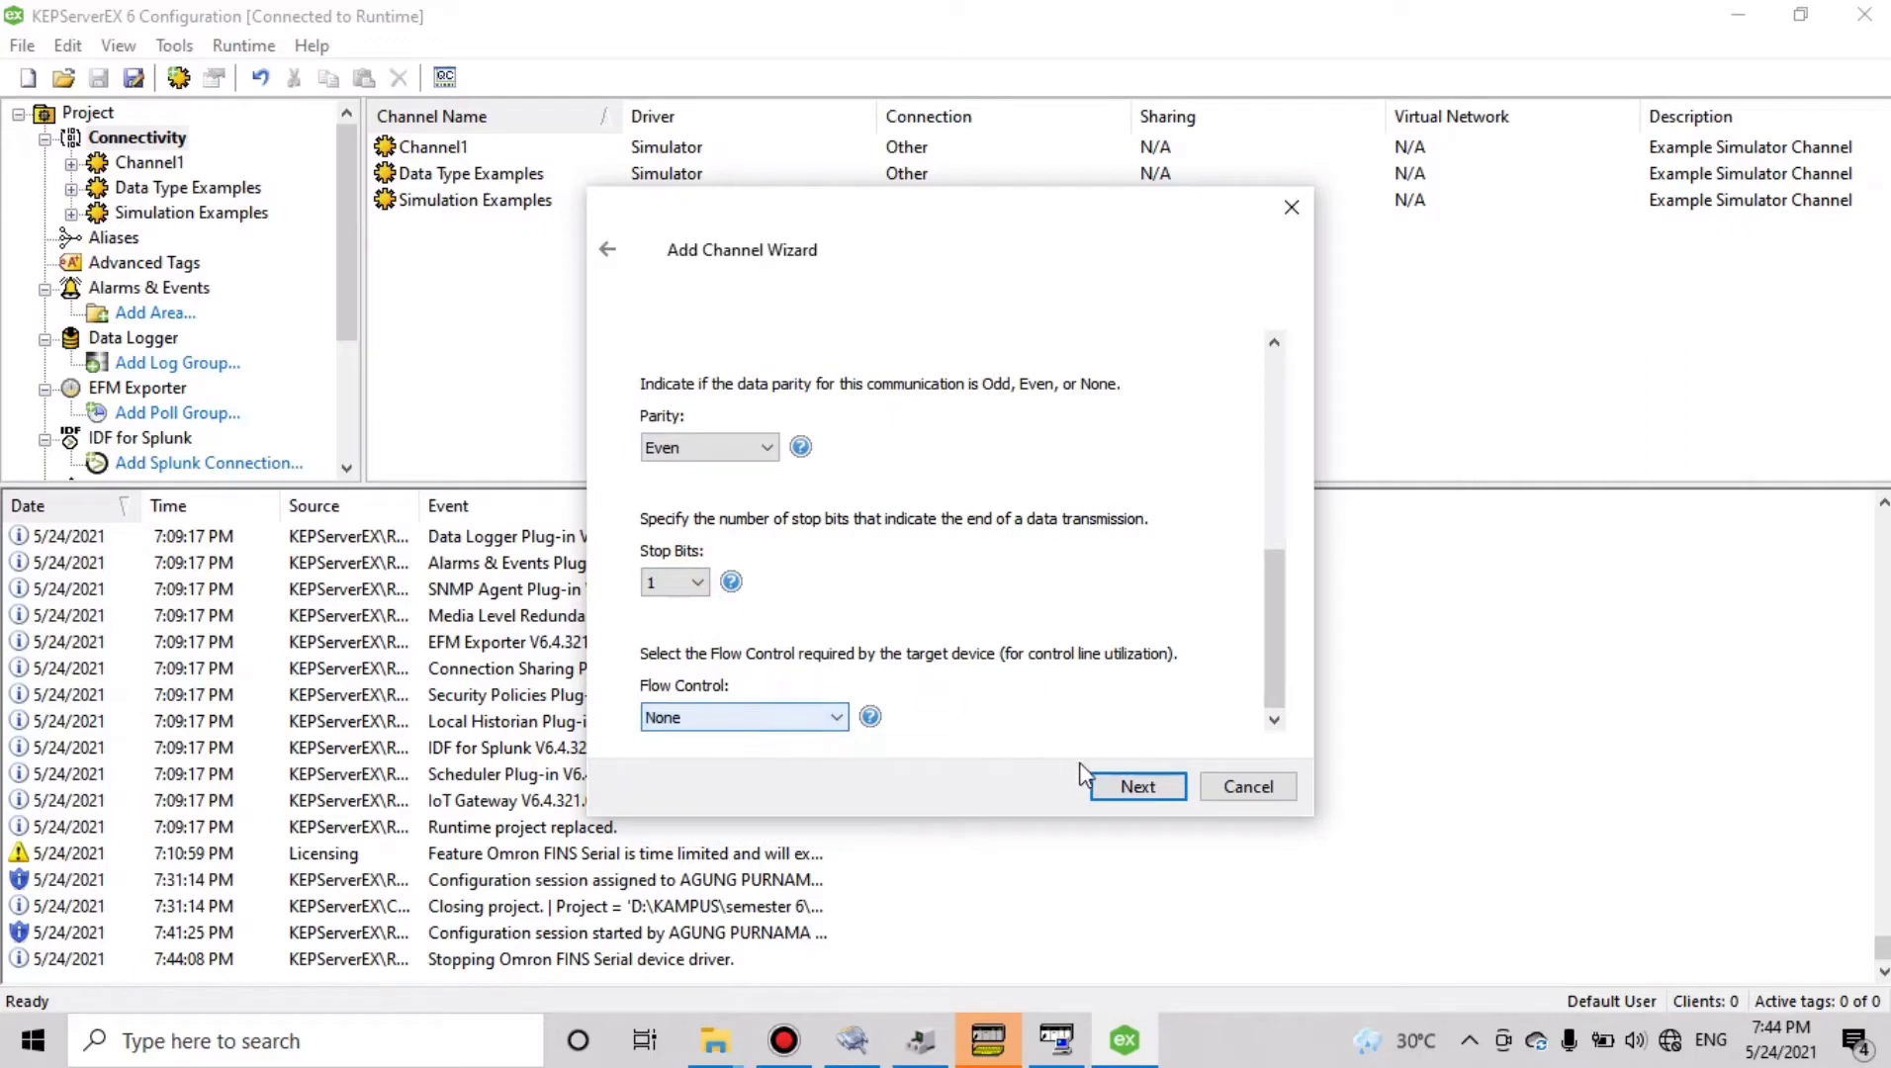
# Accept the remaining default channel settings, finish creating Channel2 and dismiss the time-limit notification
pyautogui.click(1126, 783)
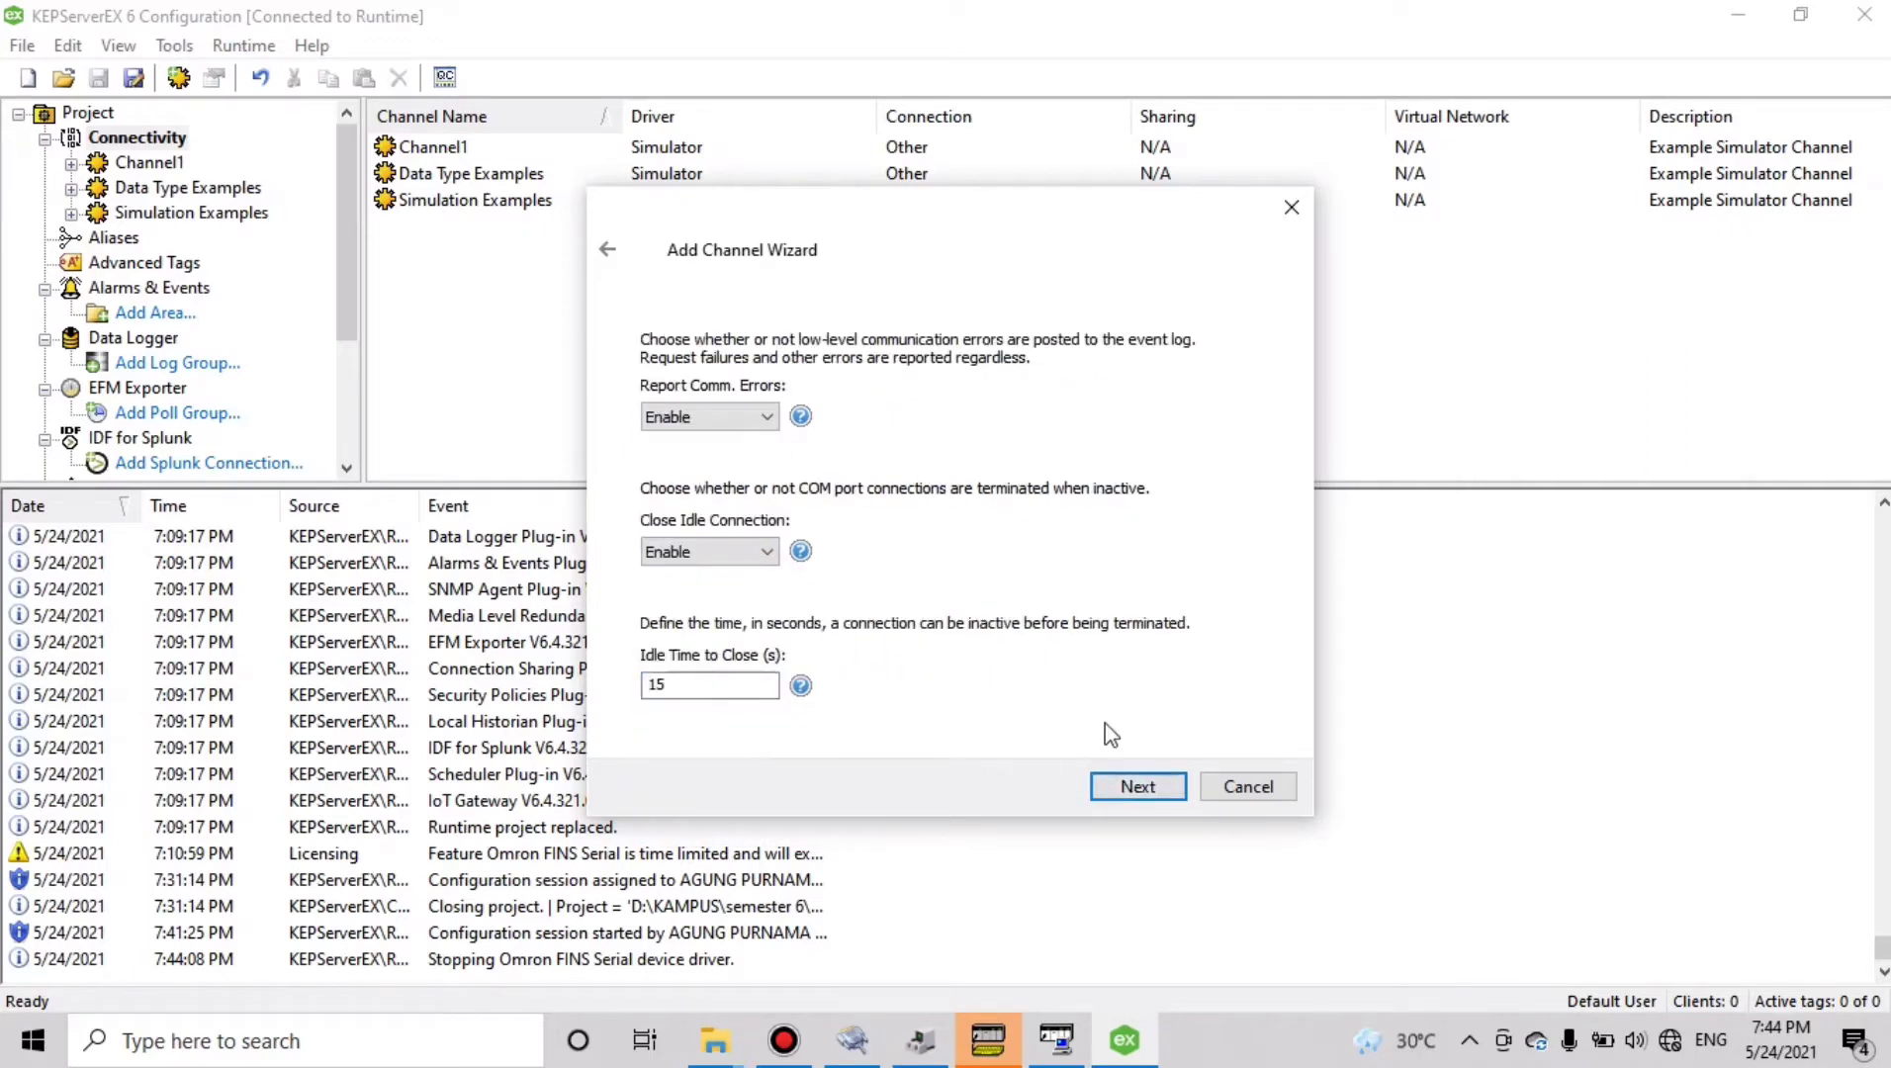
pyautogui.click(1142, 785)
pyautogui.click(1143, 786)
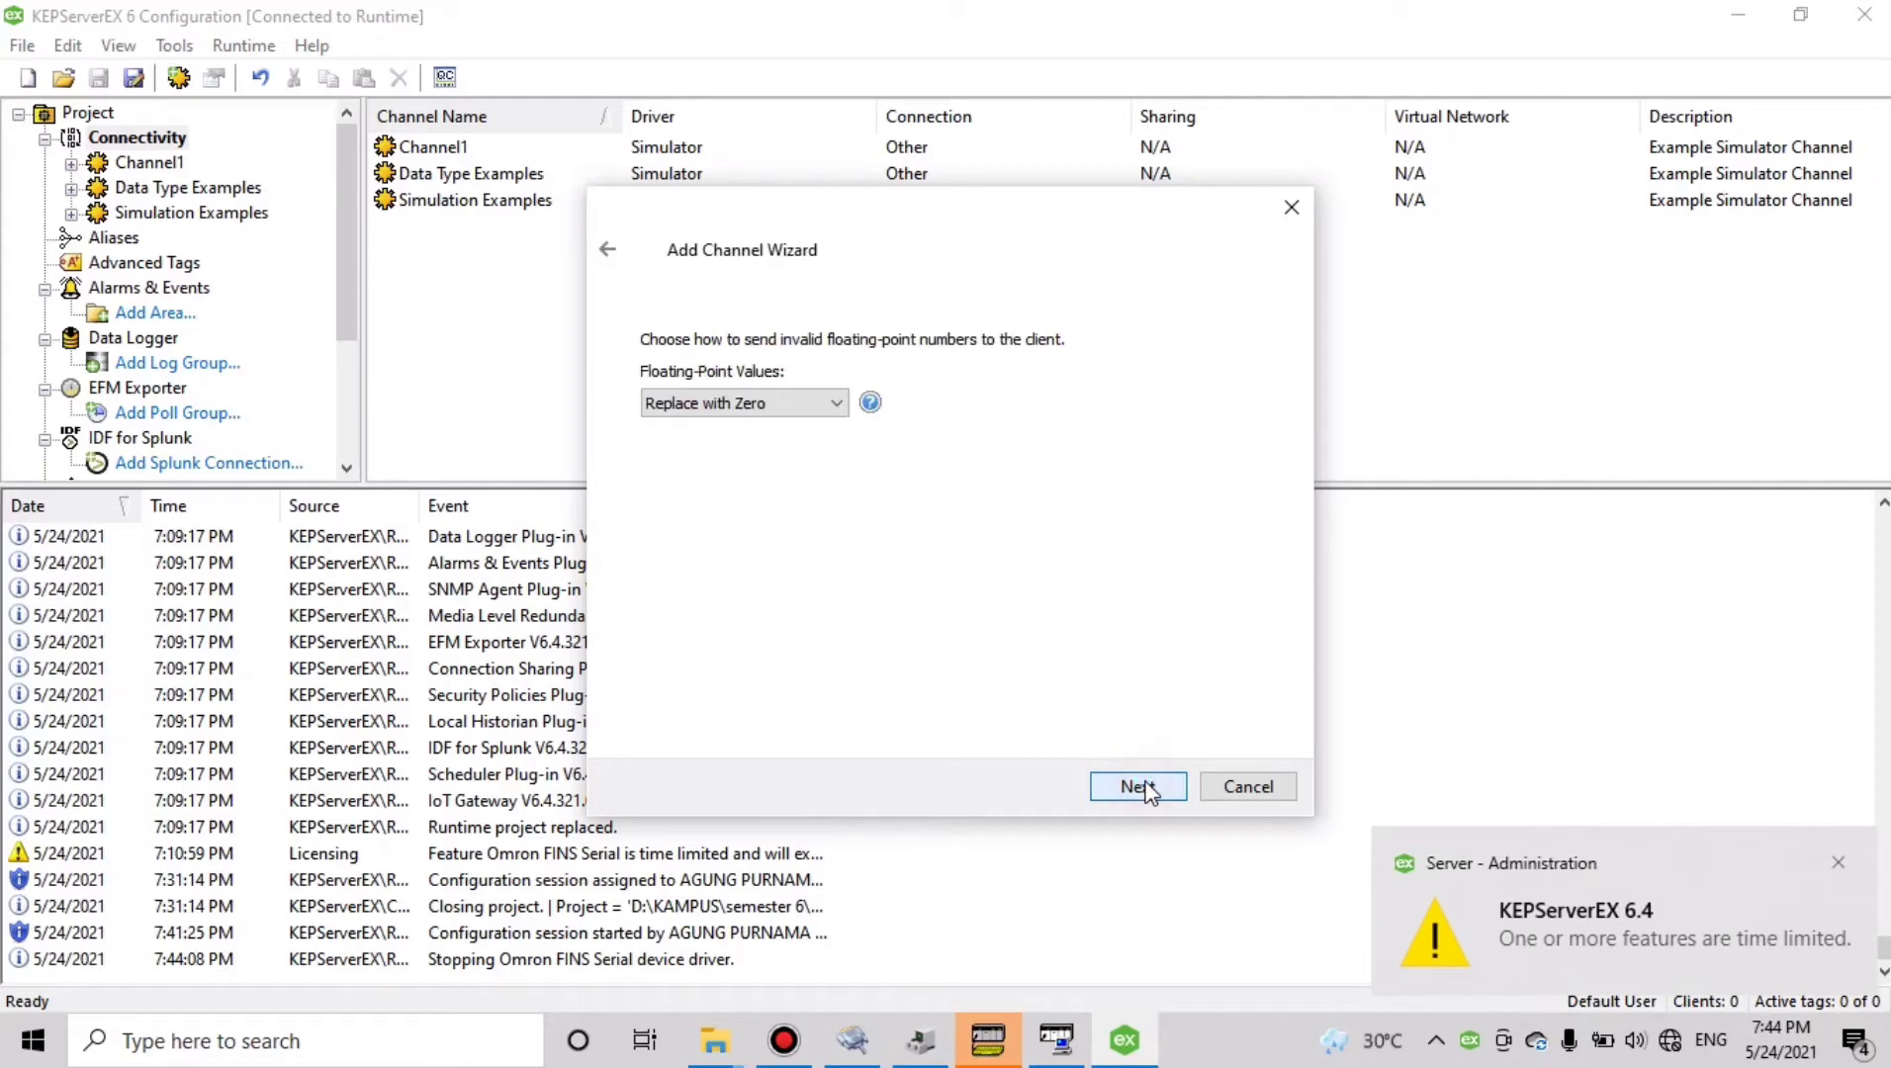
pyautogui.click(1142, 786)
pyautogui.click(1142, 786)
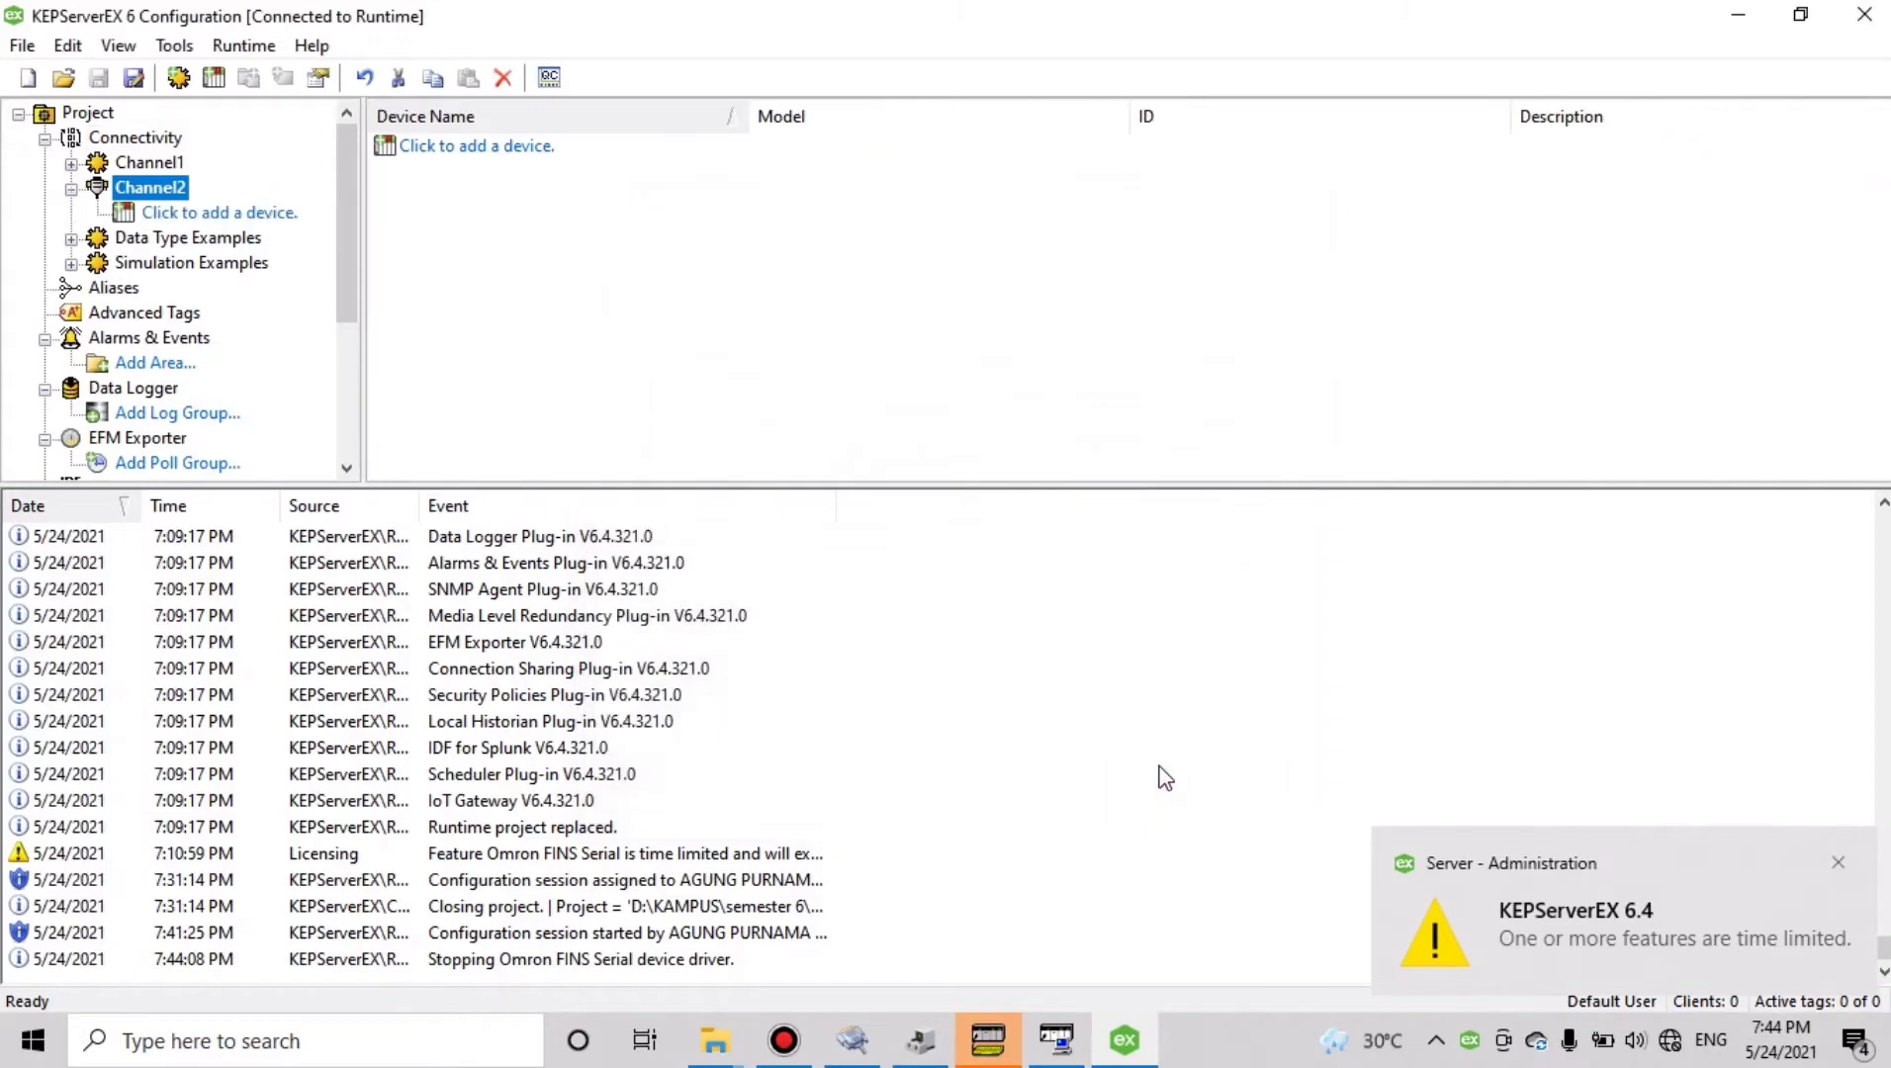
pyautogui.click(1836, 862)
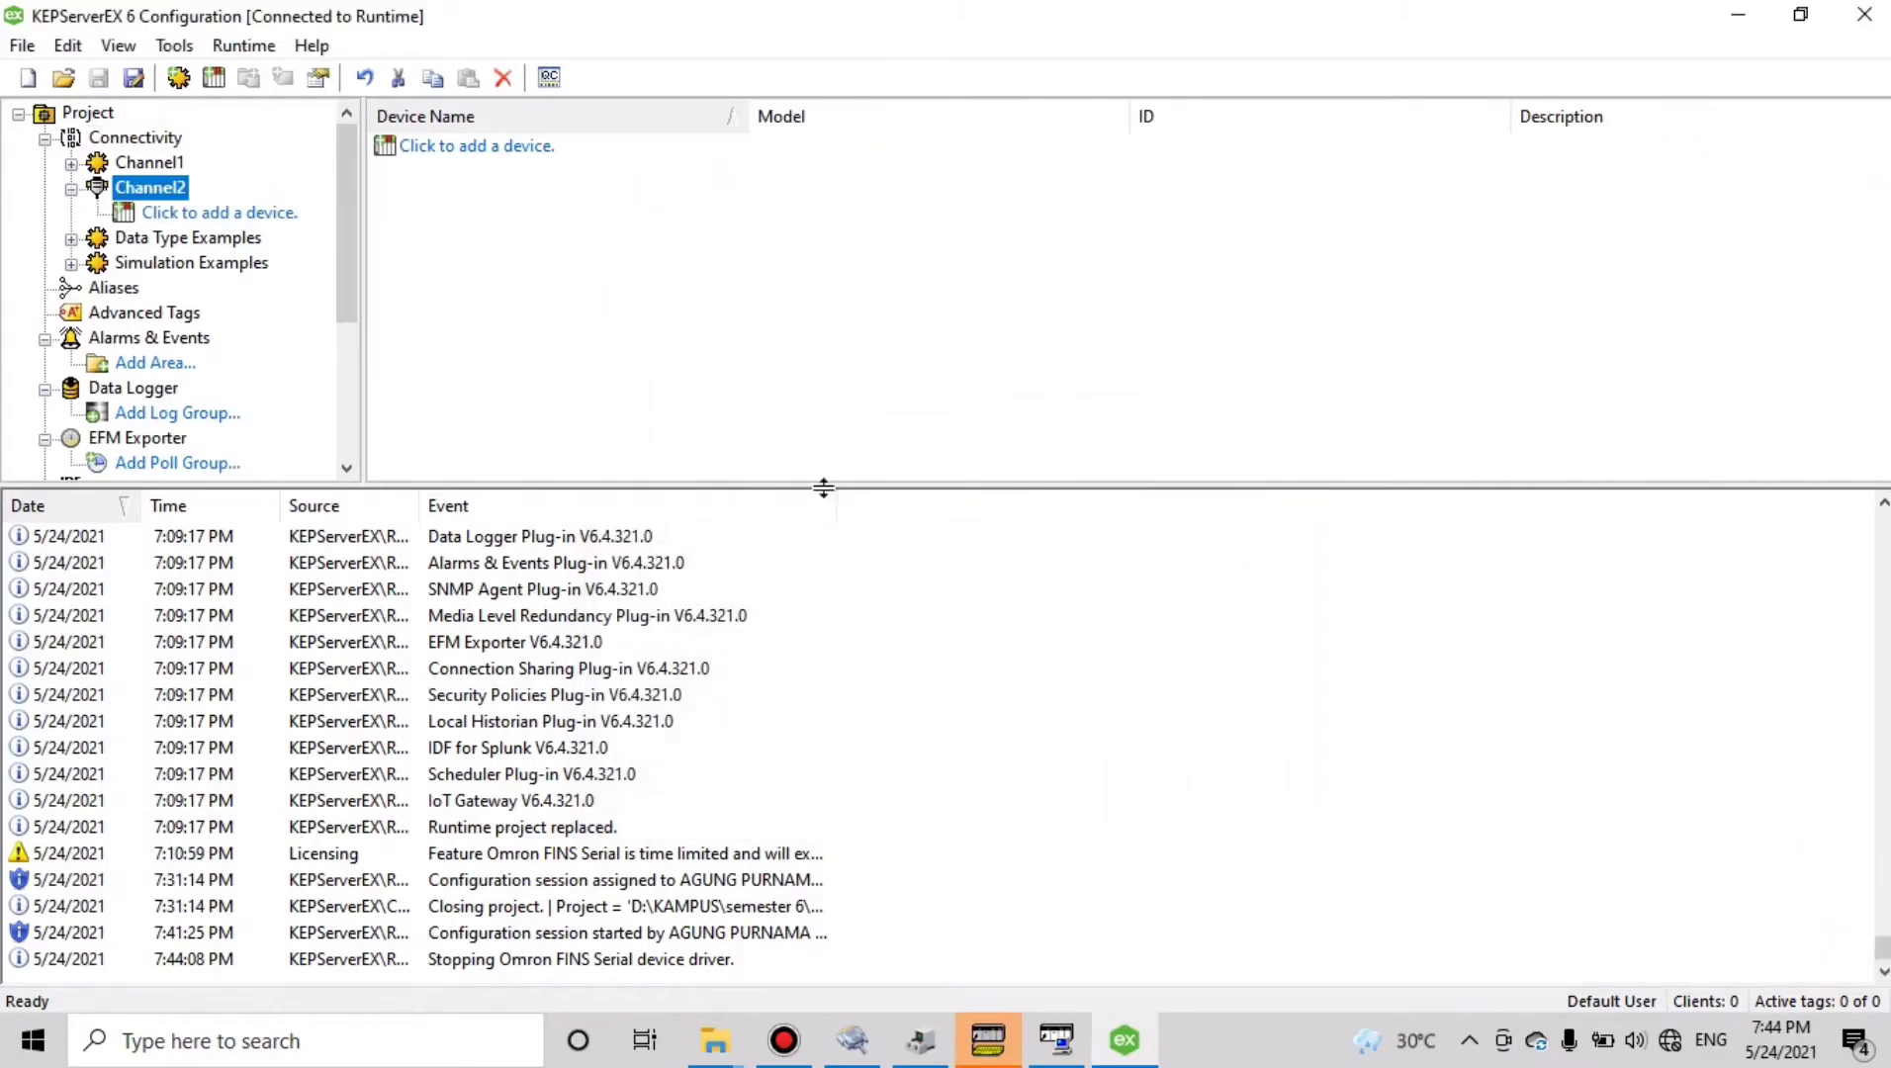
# Start adding a device to Channel2 with the suggested name Device1 and the model CS1
pyautogui.click(206, 216)
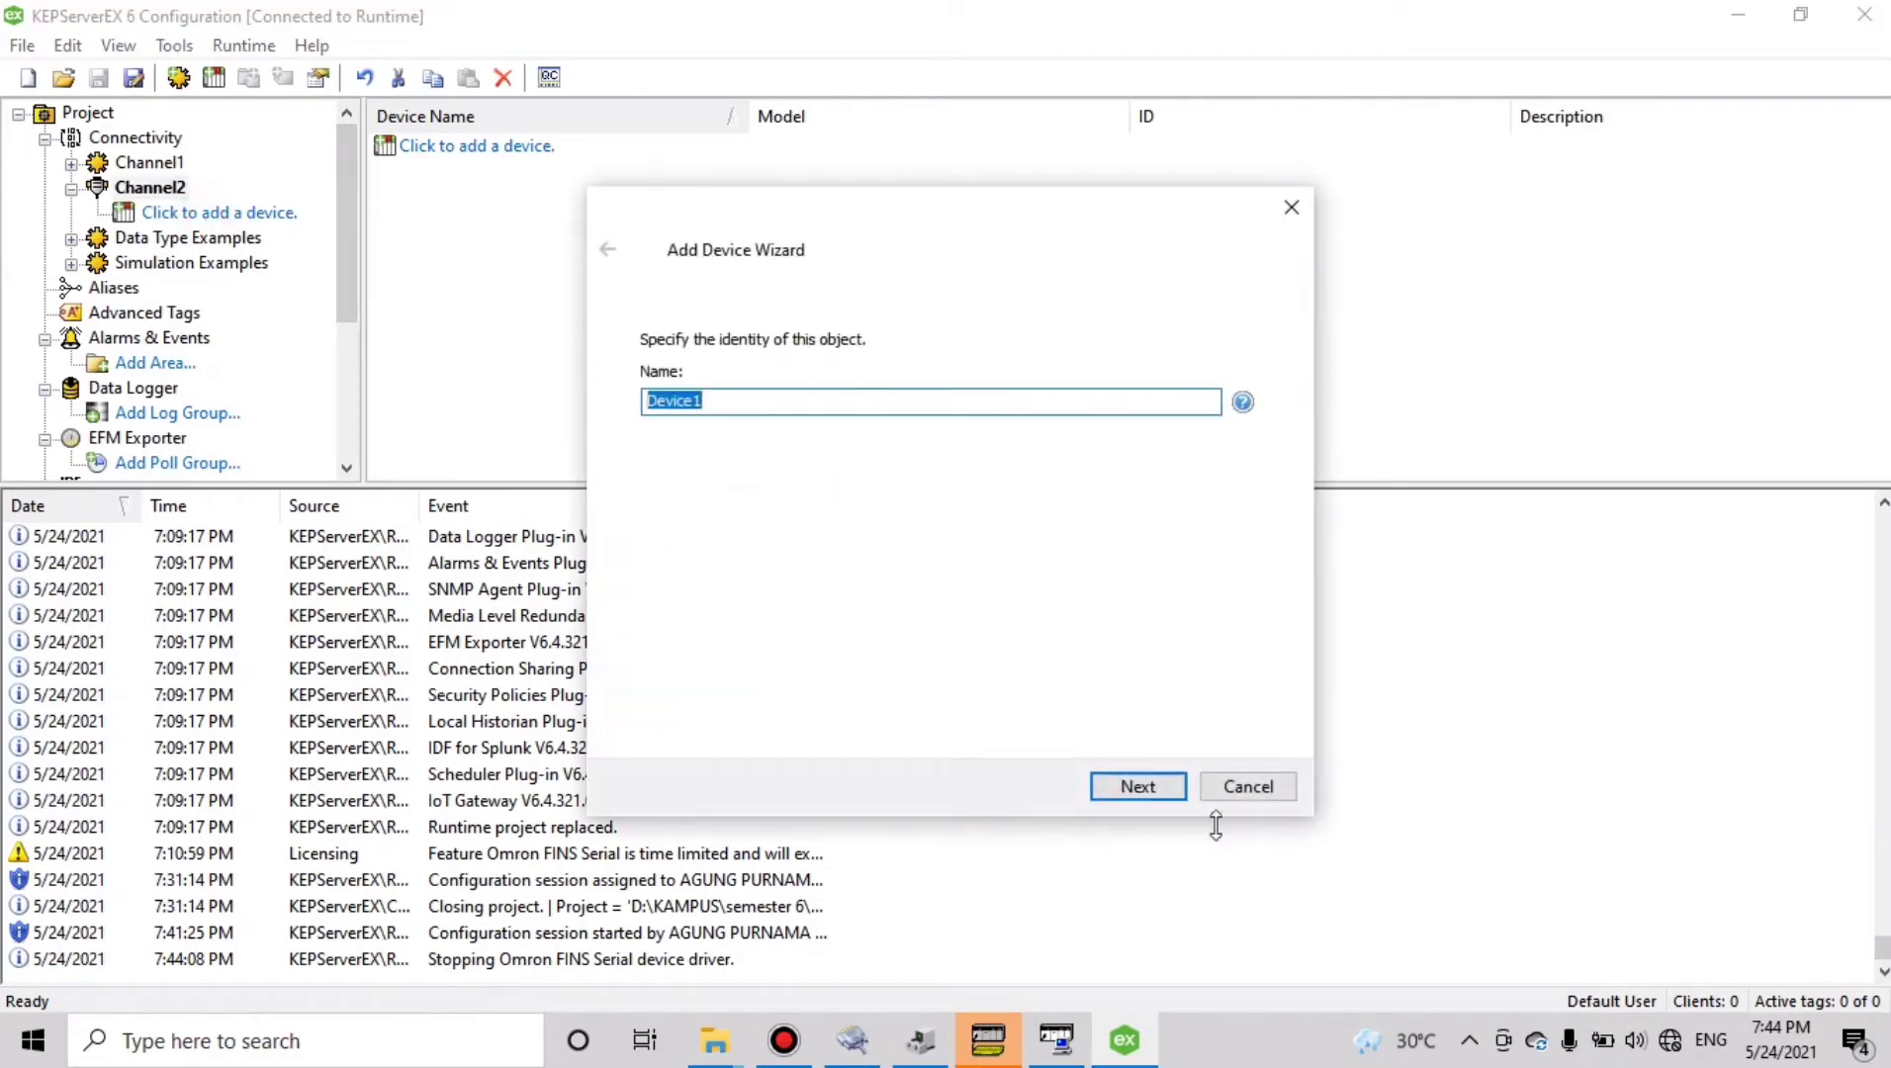
pyautogui.click(1147, 791)
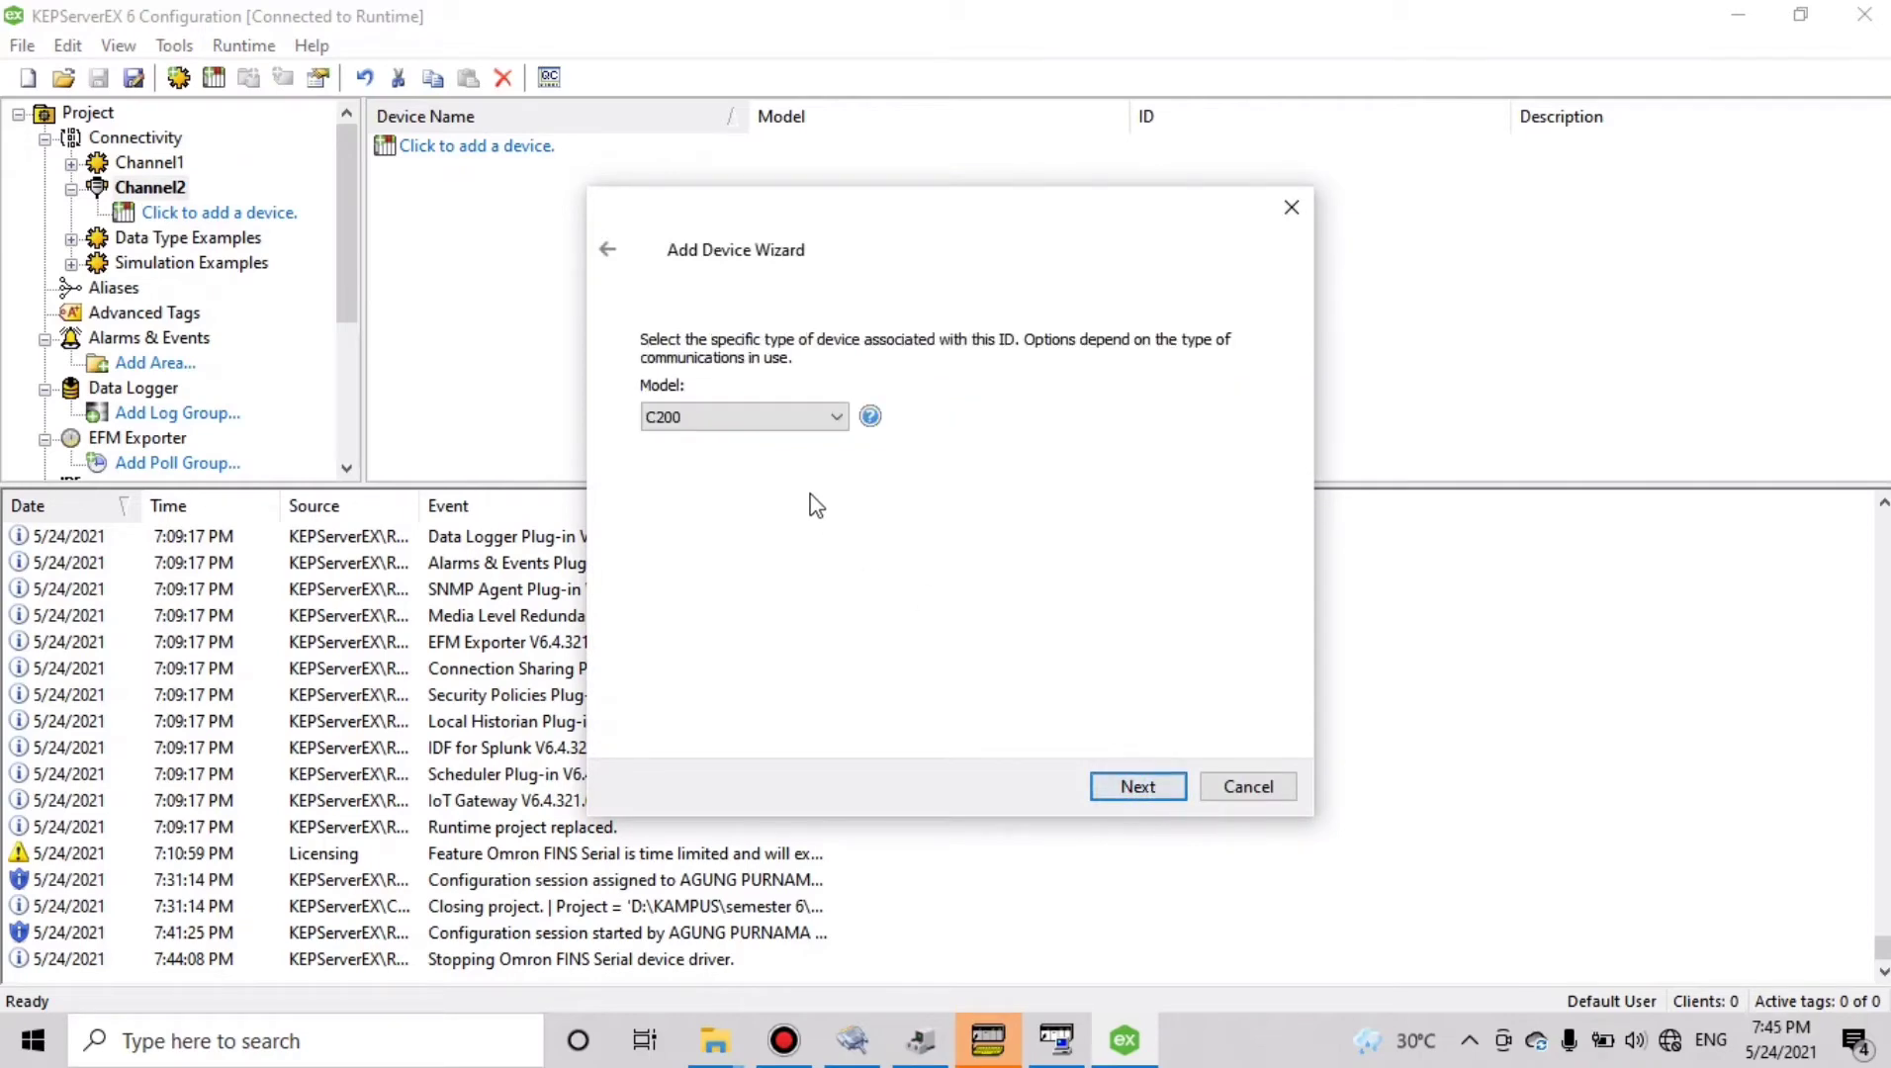
pyautogui.click(787, 422)
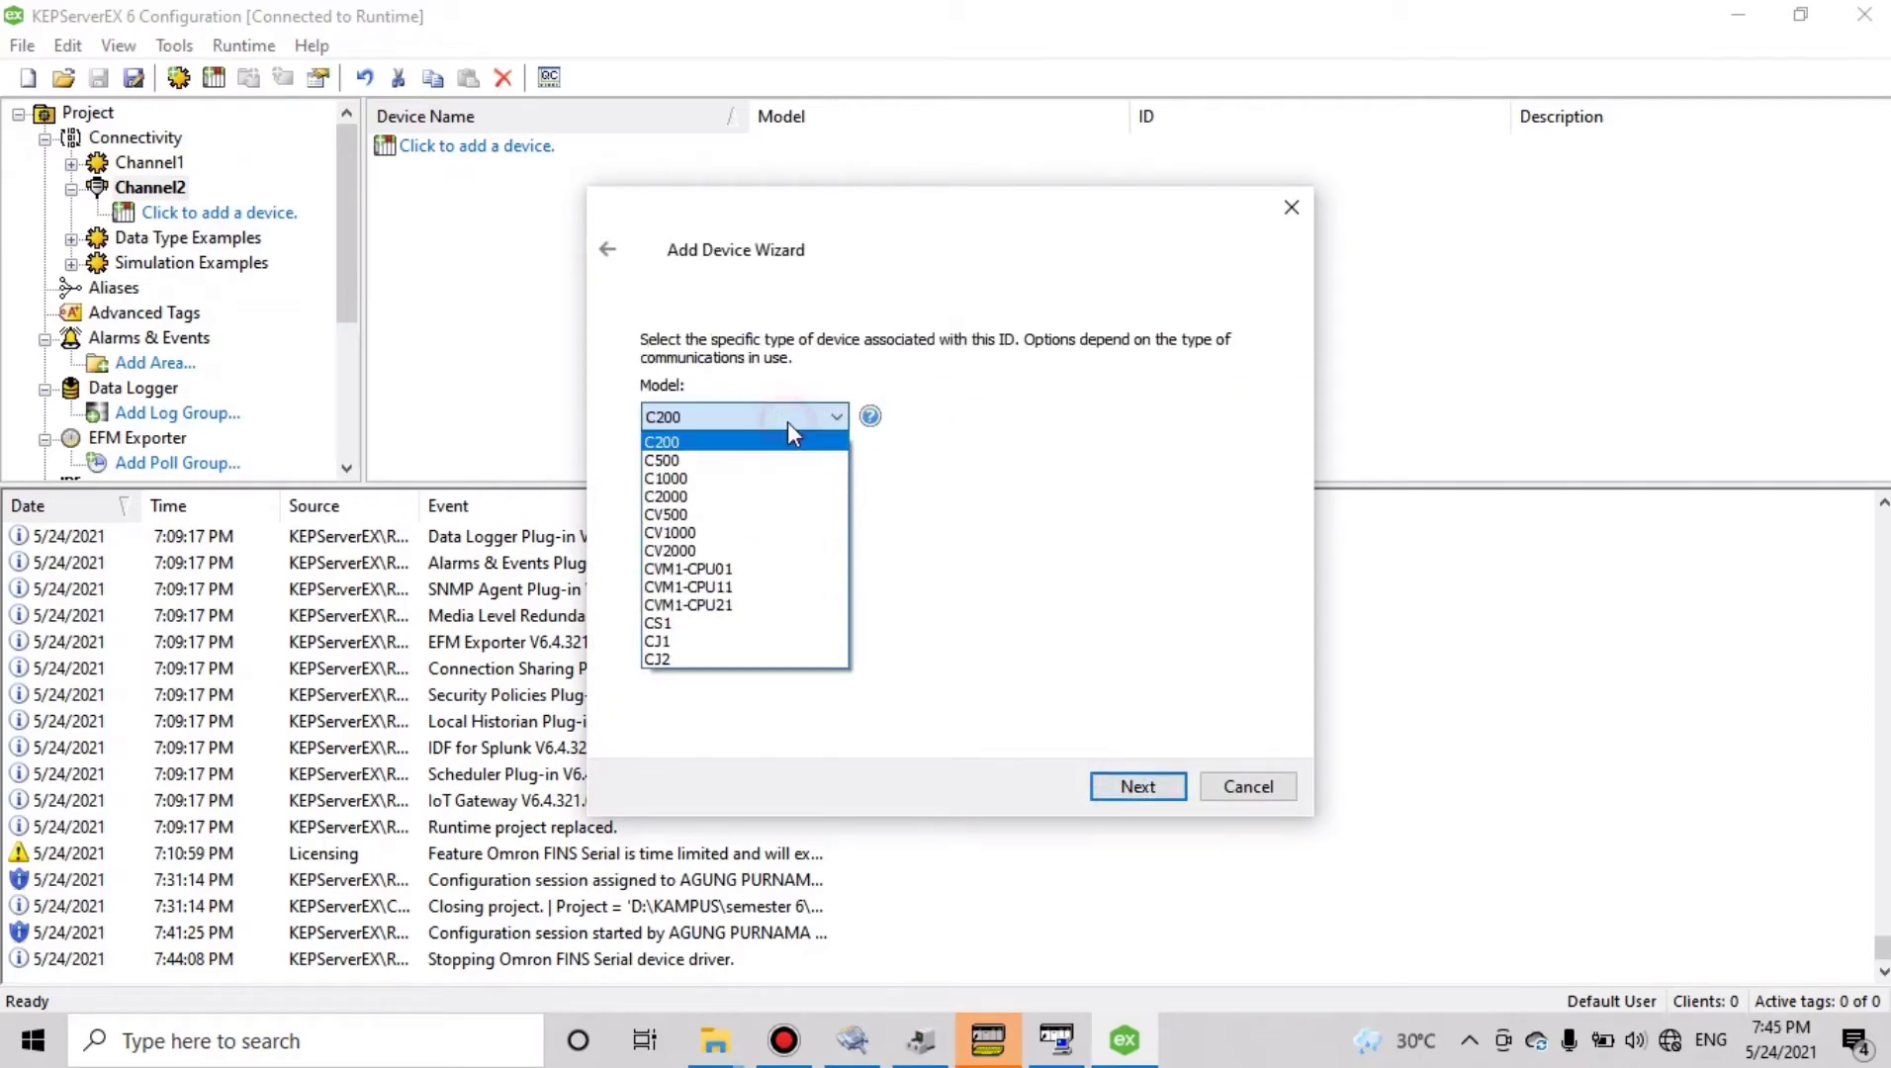
pyautogui.click(749, 624)
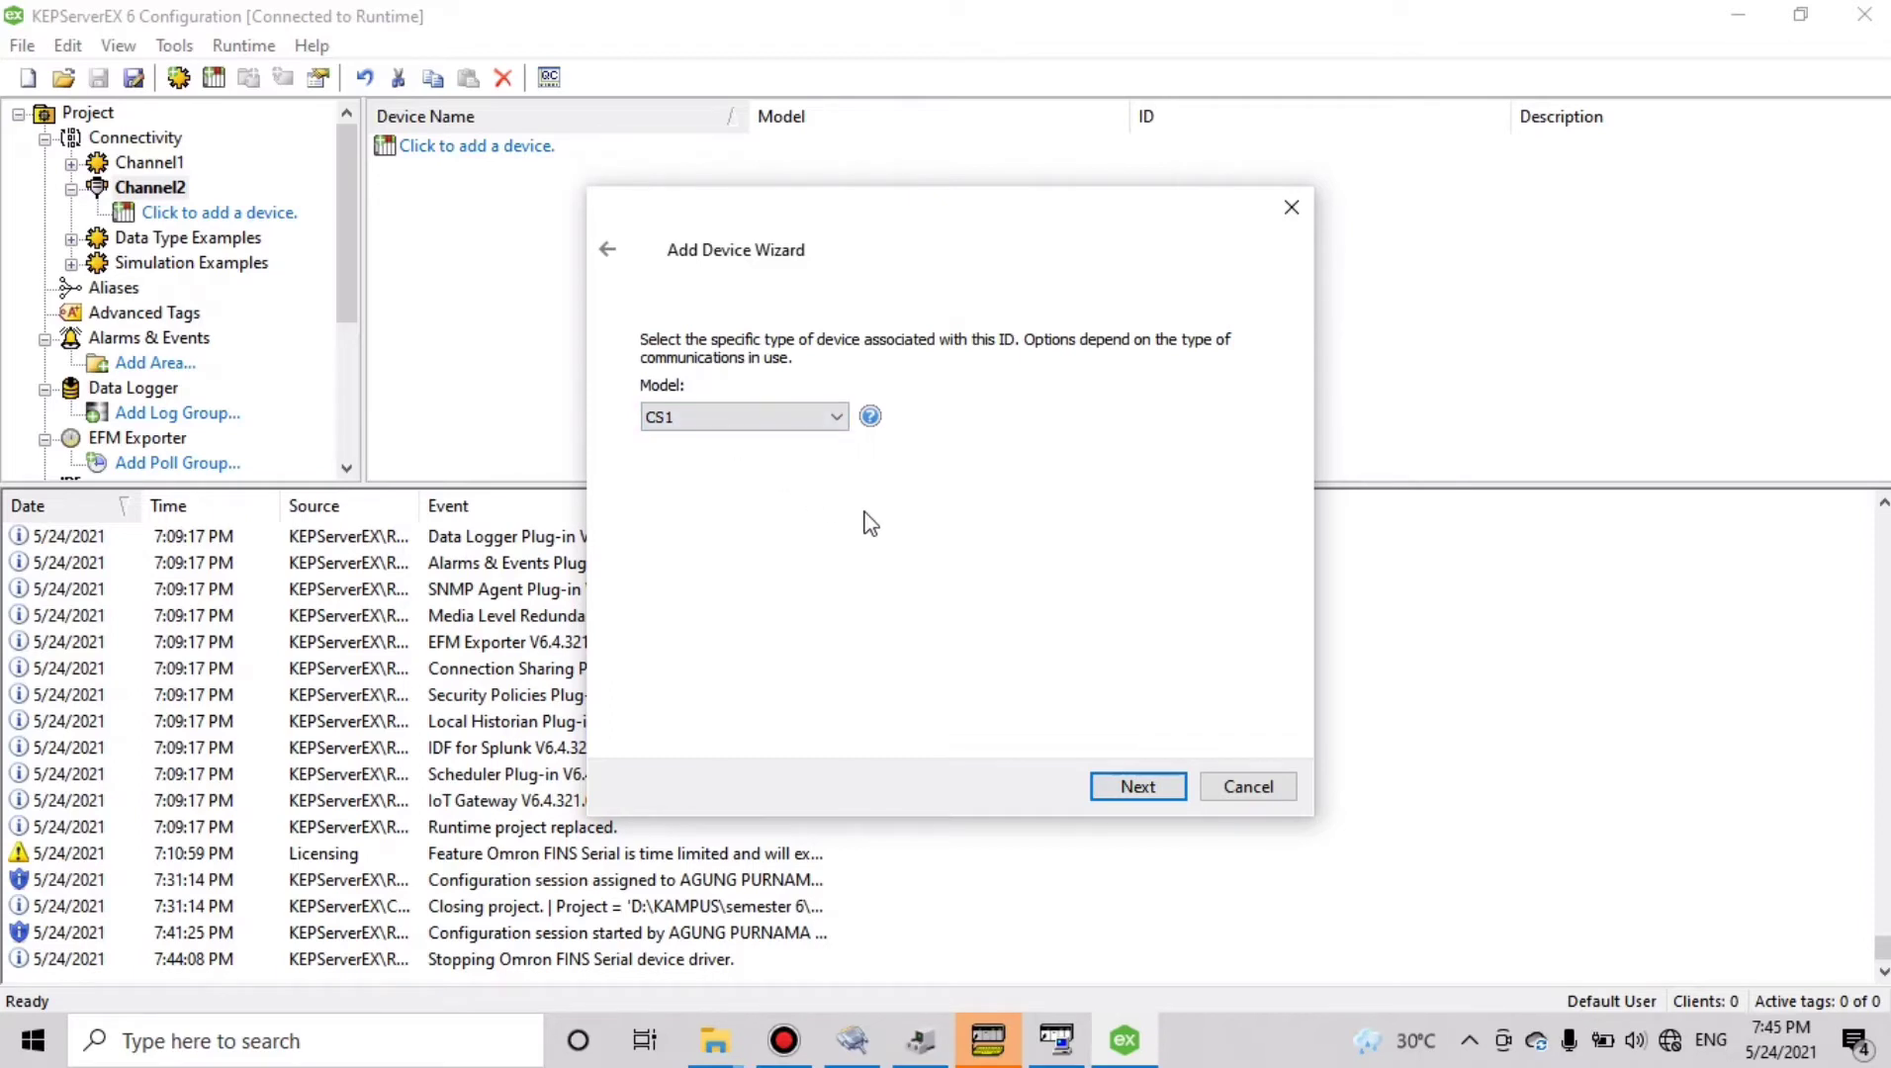
pyautogui.click(1138, 787)
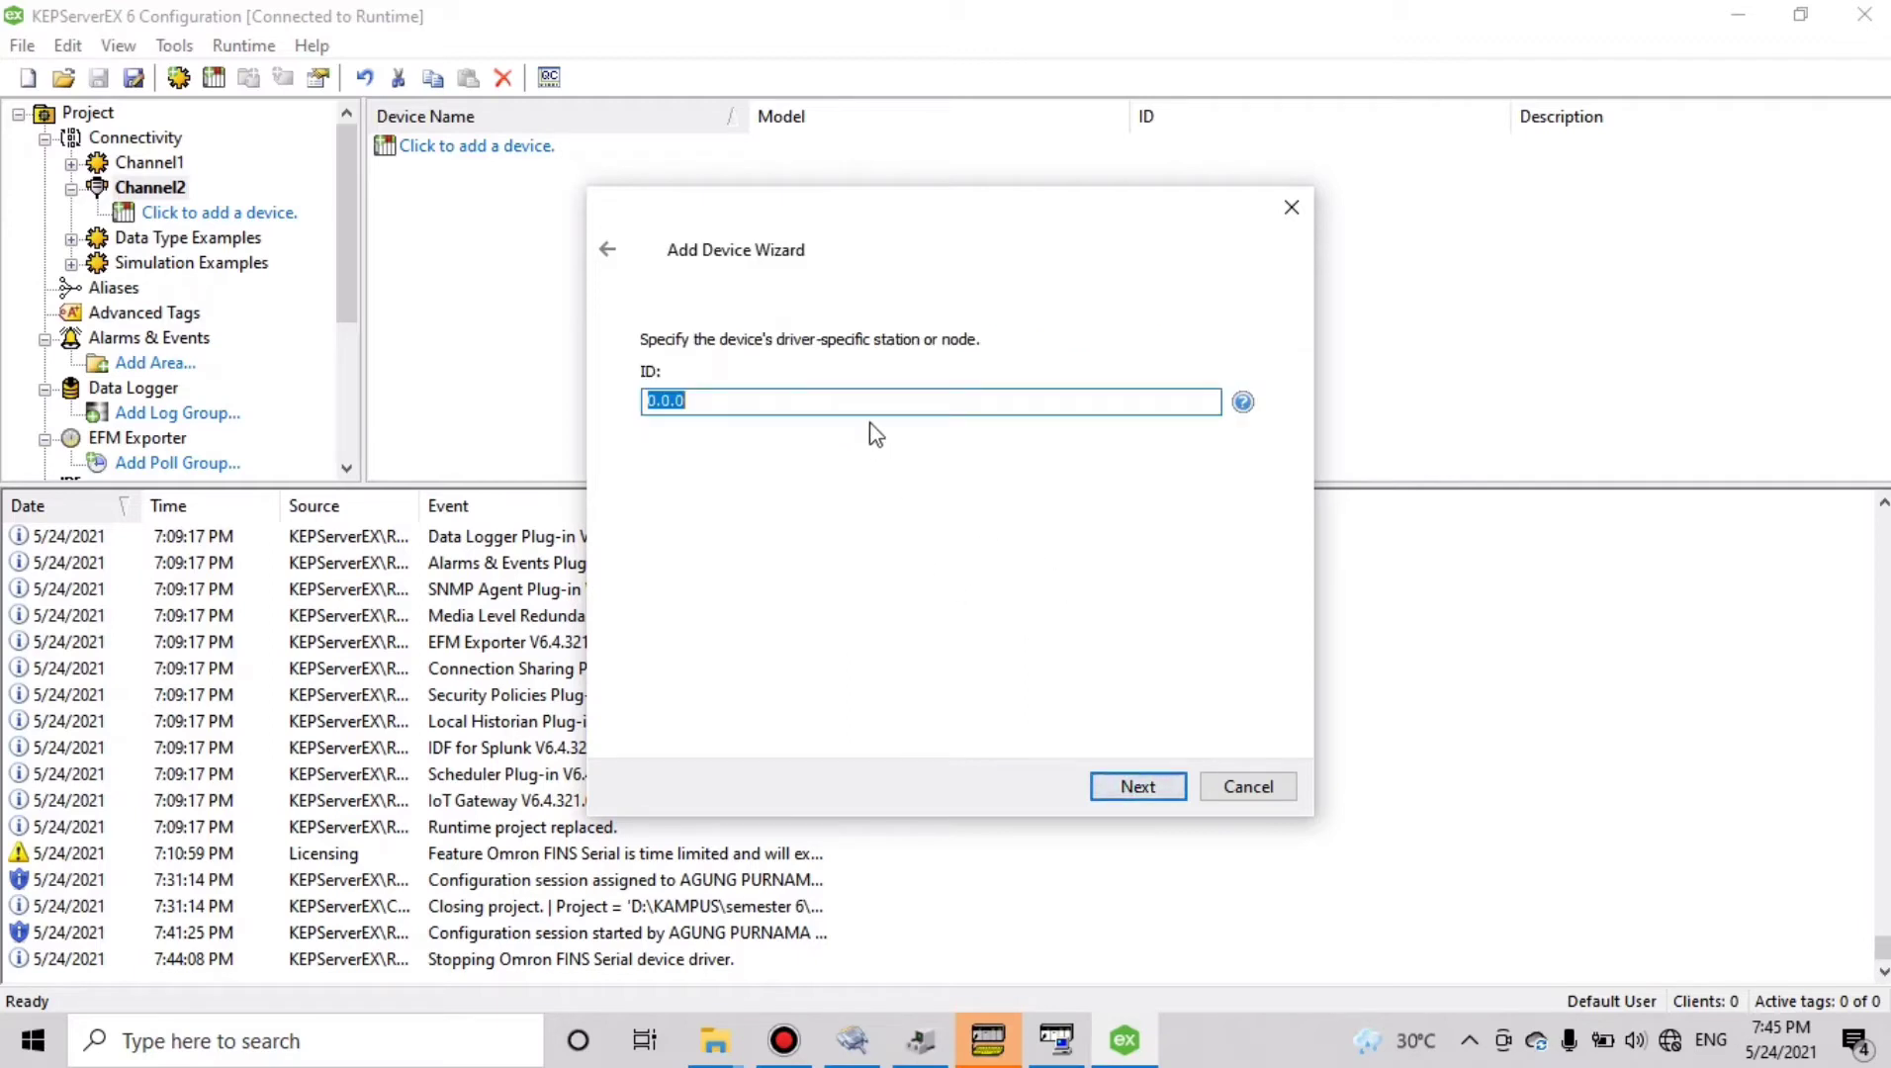
# Set the device ID to 0.0.10 and switch to CX-Simulator to compare it with the target FINS address
pyautogui.click(854, 392)
pyautogui.write('10')
pyautogui.click(1068, 1034)
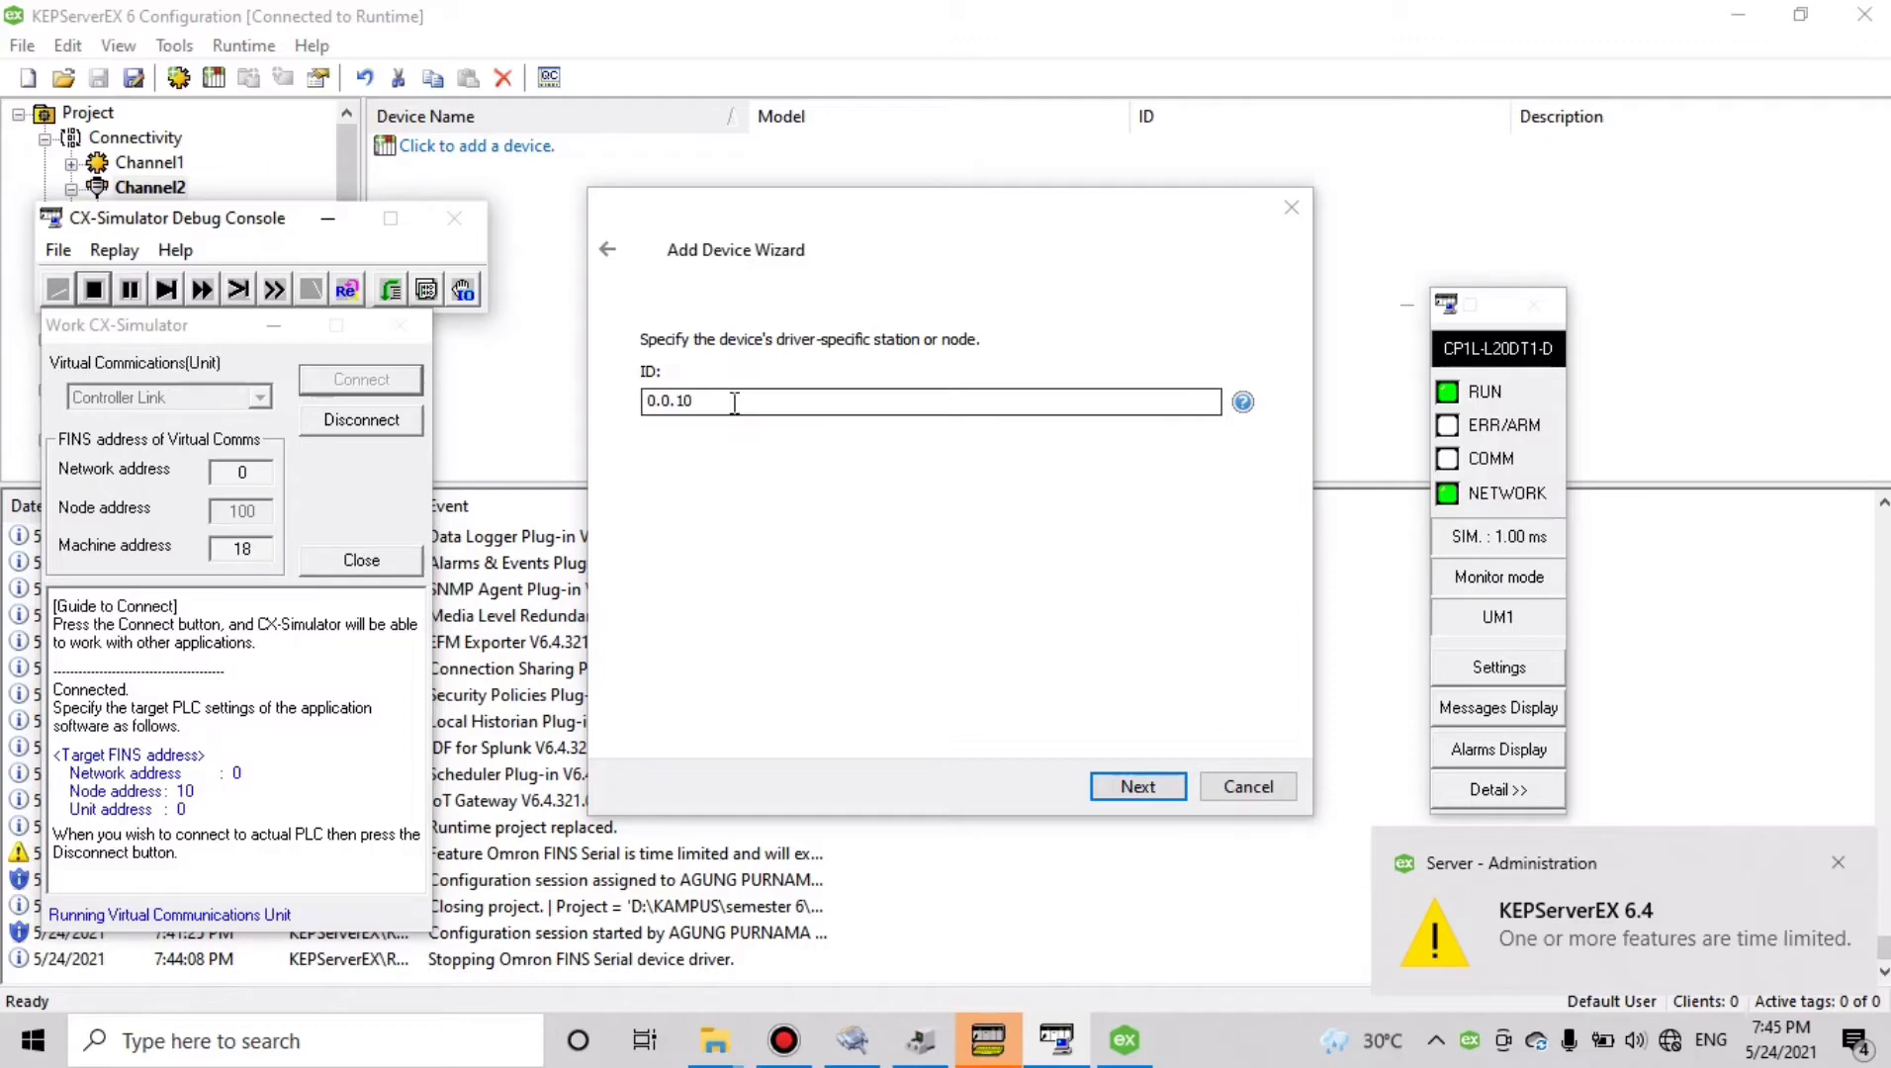
# Put the CX-Simulator windows away, consult the driver help on the device ID and return to the device wizard
pyautogui.click(327, 218)
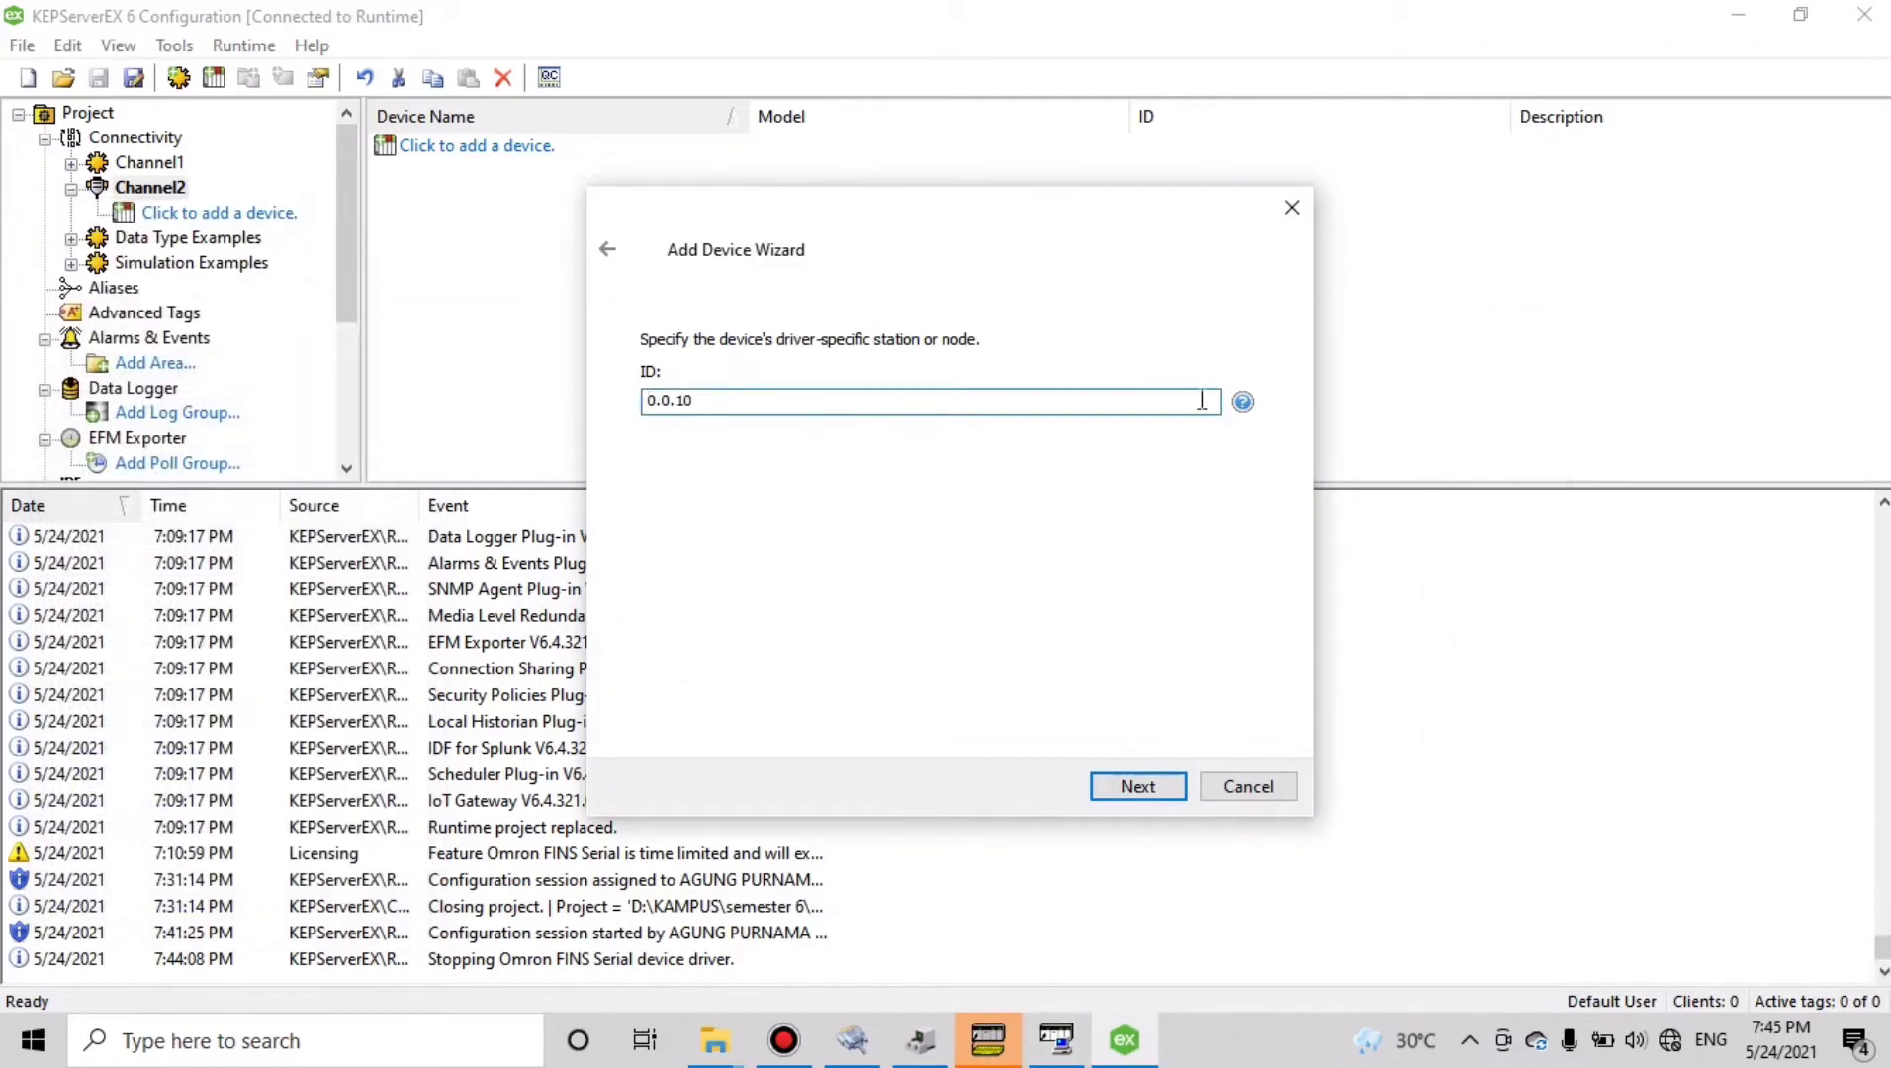
pyautogui.click(1242, 402)
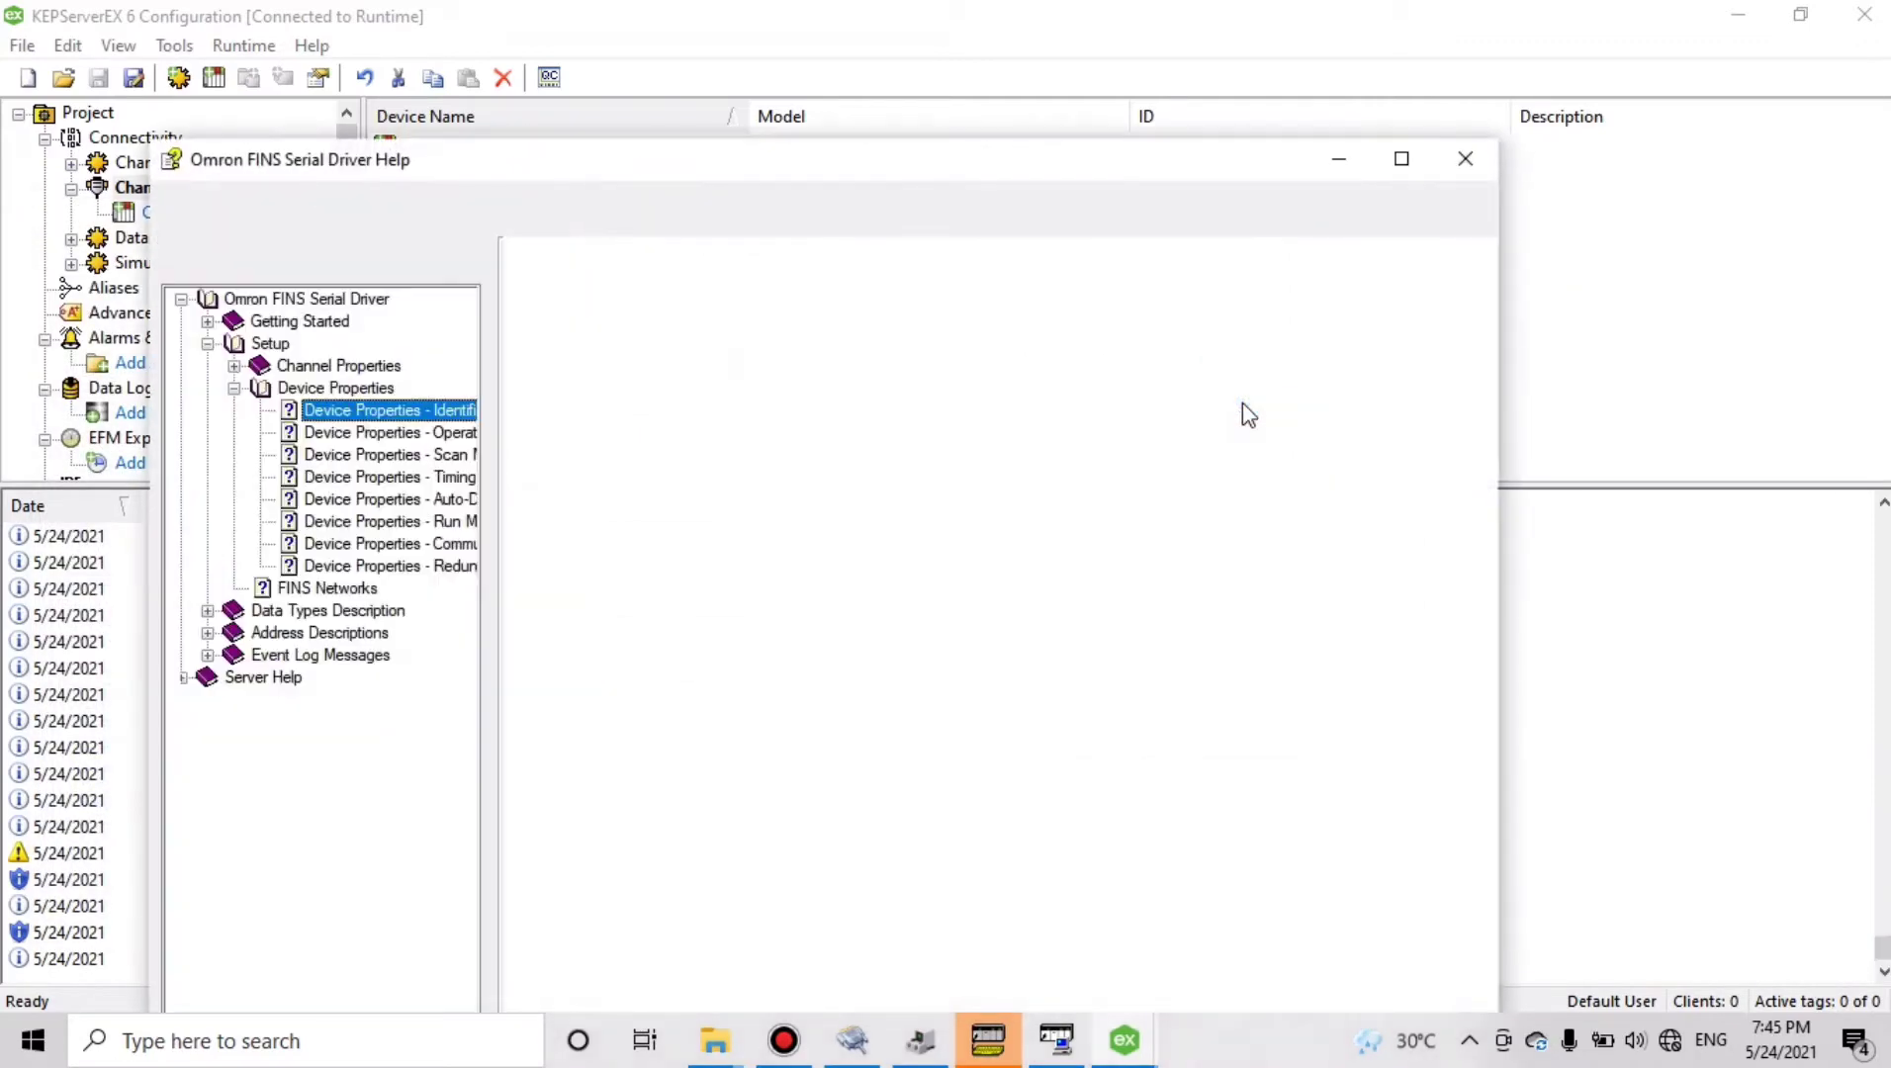
pyautogui.click(1444, 168)
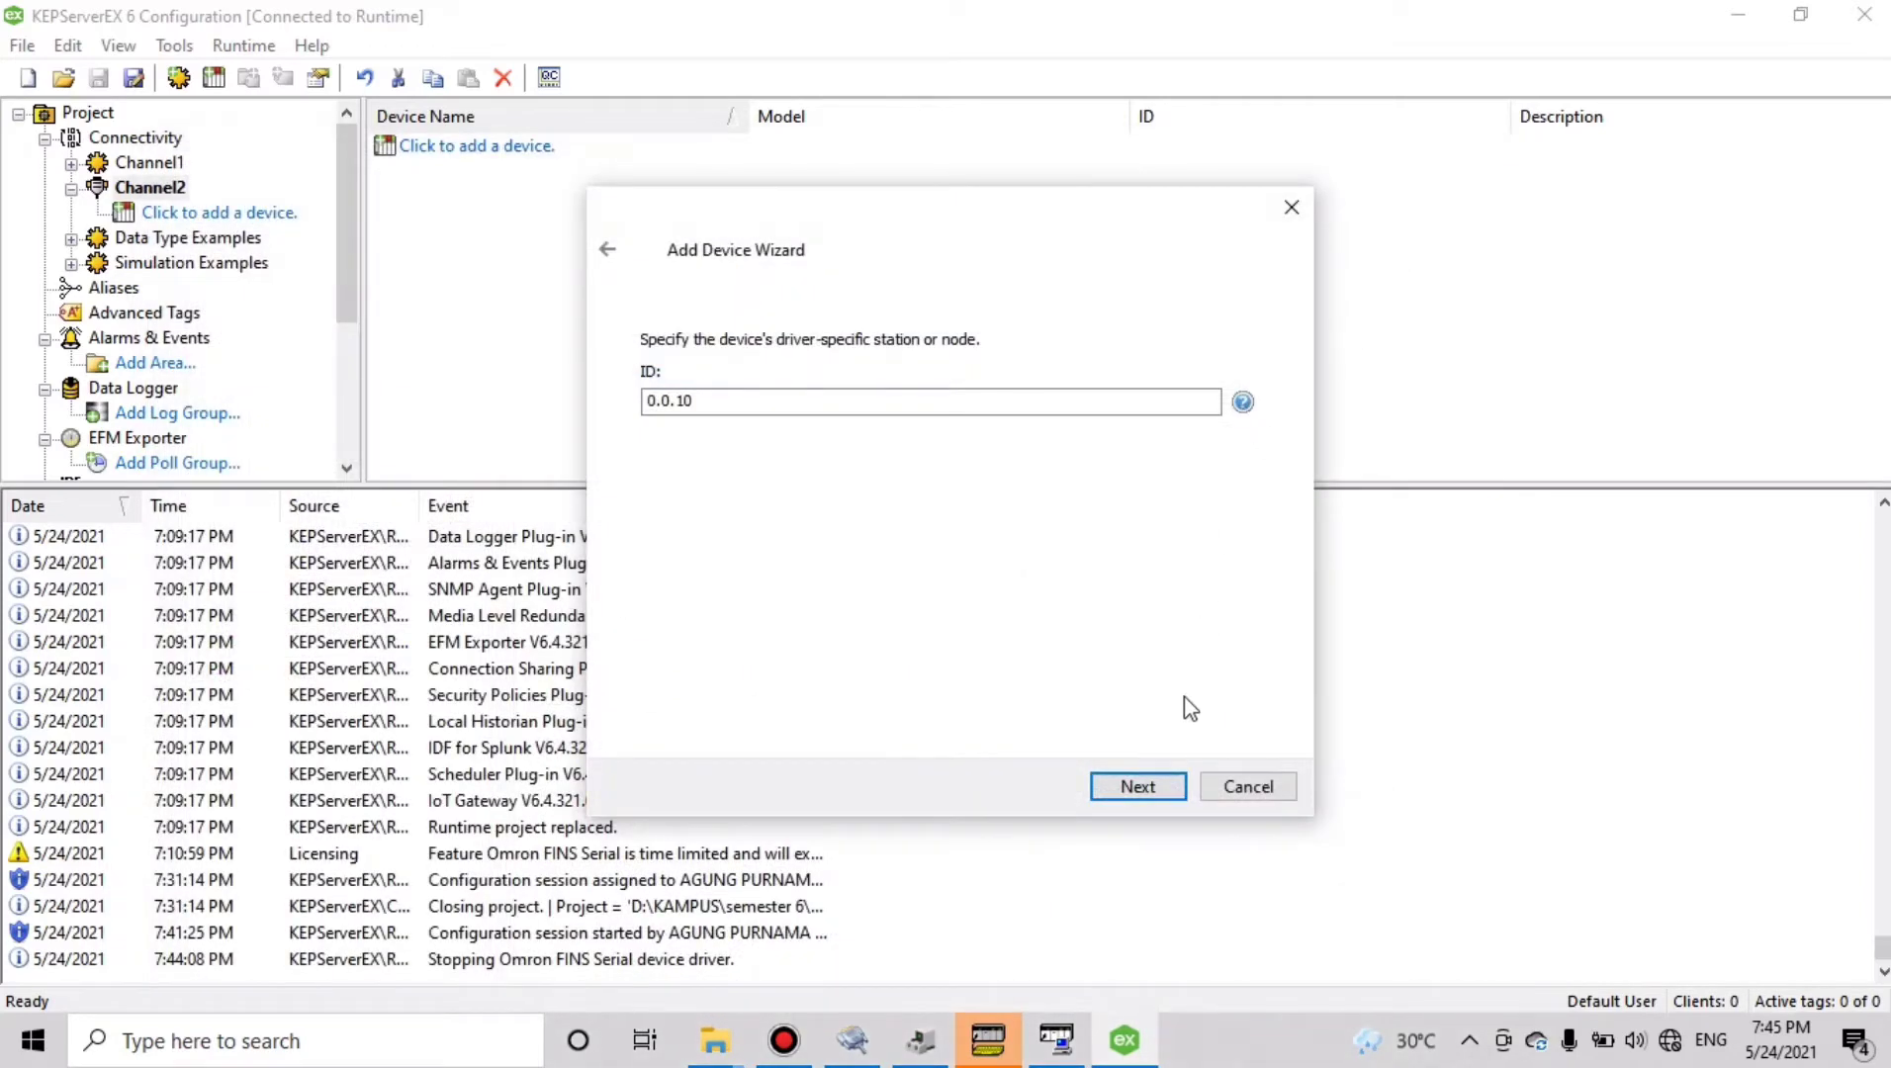
# Accept the device ID and the remaining default device settings, and finish creating Device1 under Channel2
pyautogui.click(1163, 784)
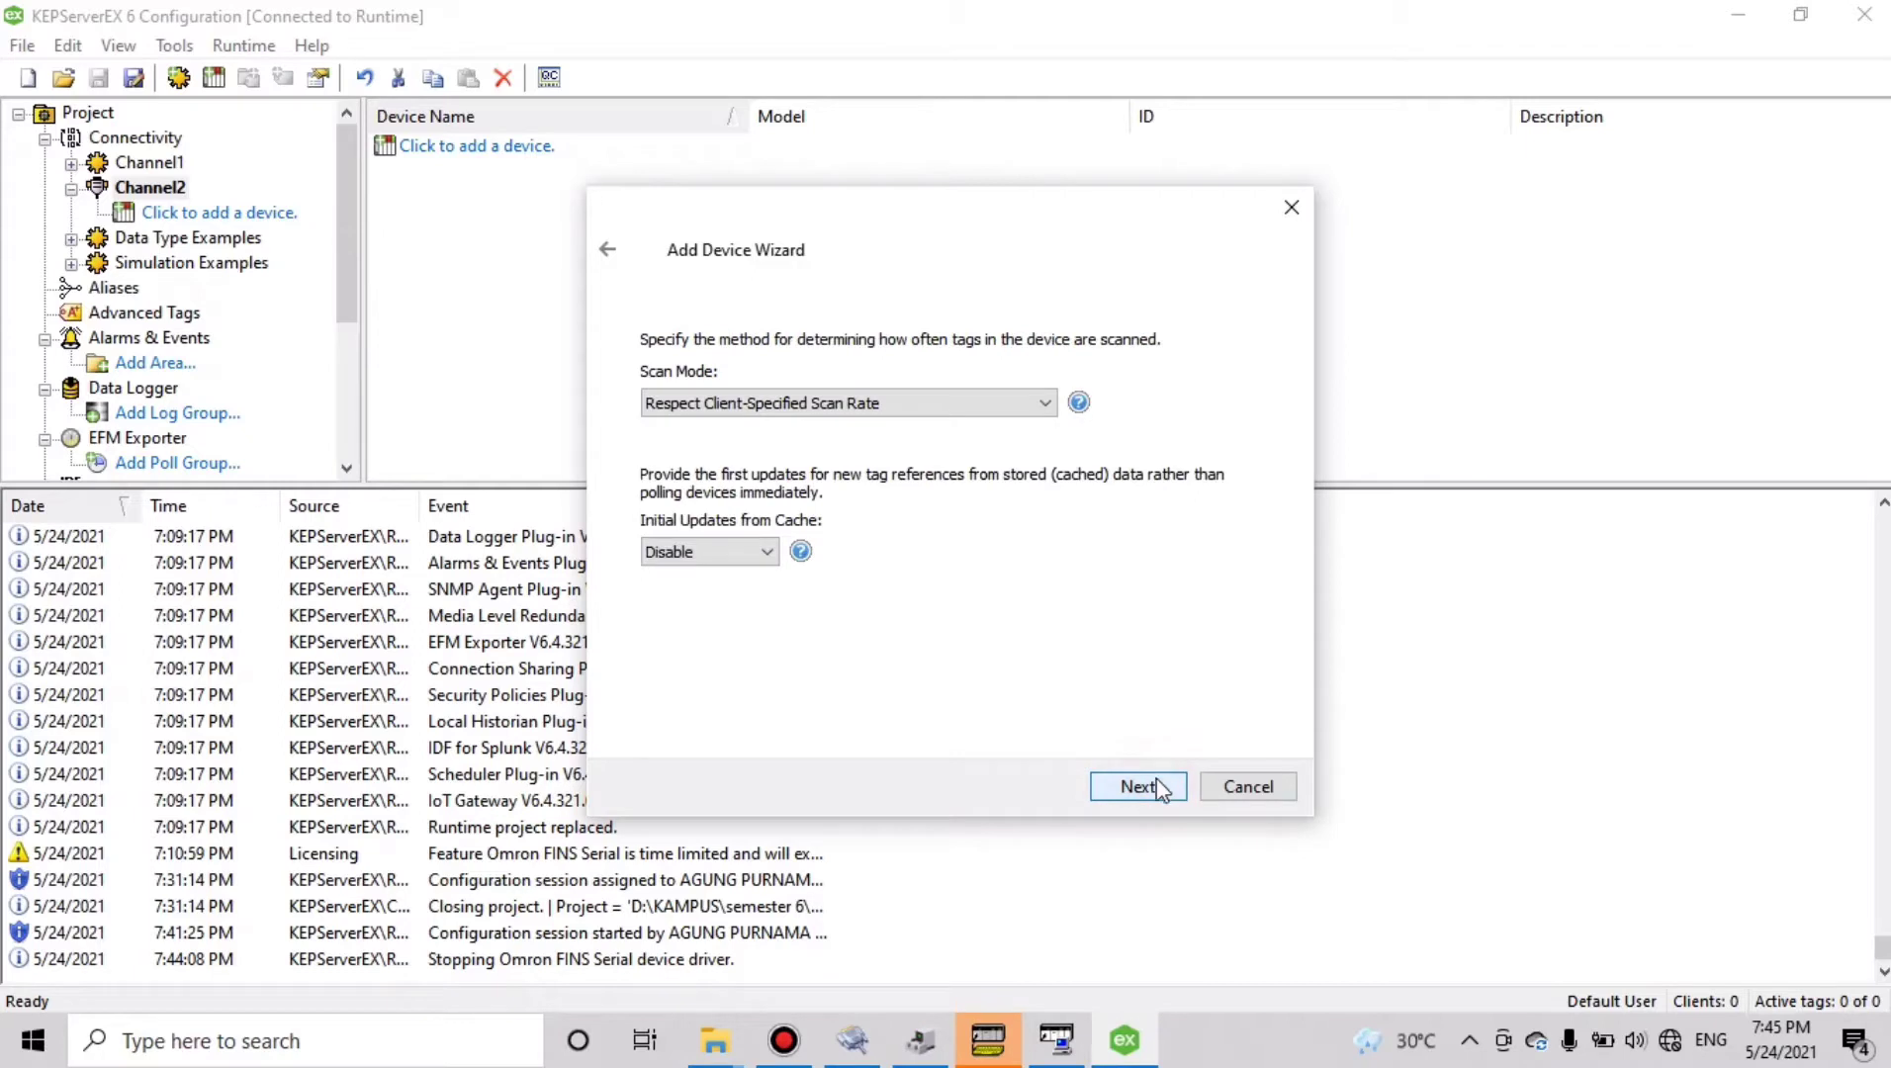
pyautogui.click(1136, 788)
pyautogui.click(1137, 789)
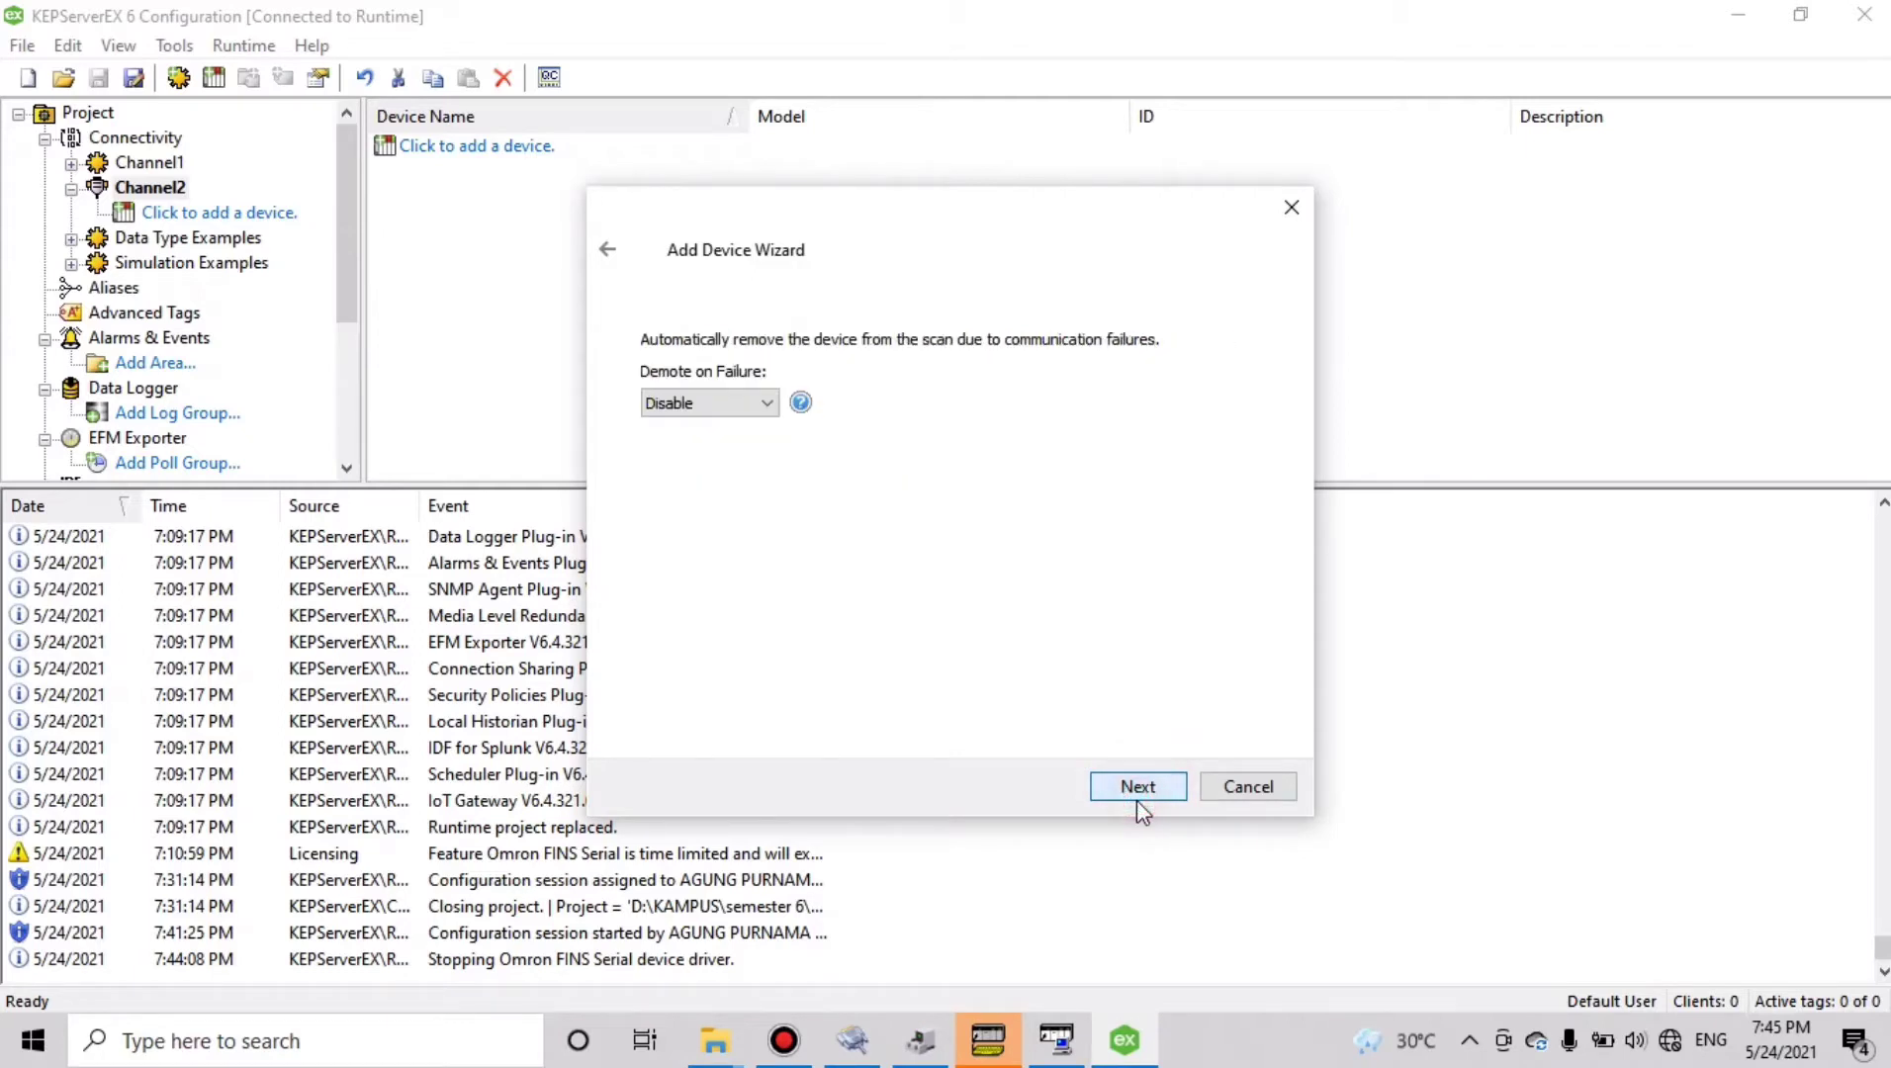
pyautogui.click(1137, 788)
pyautogui.click(1137, 788)
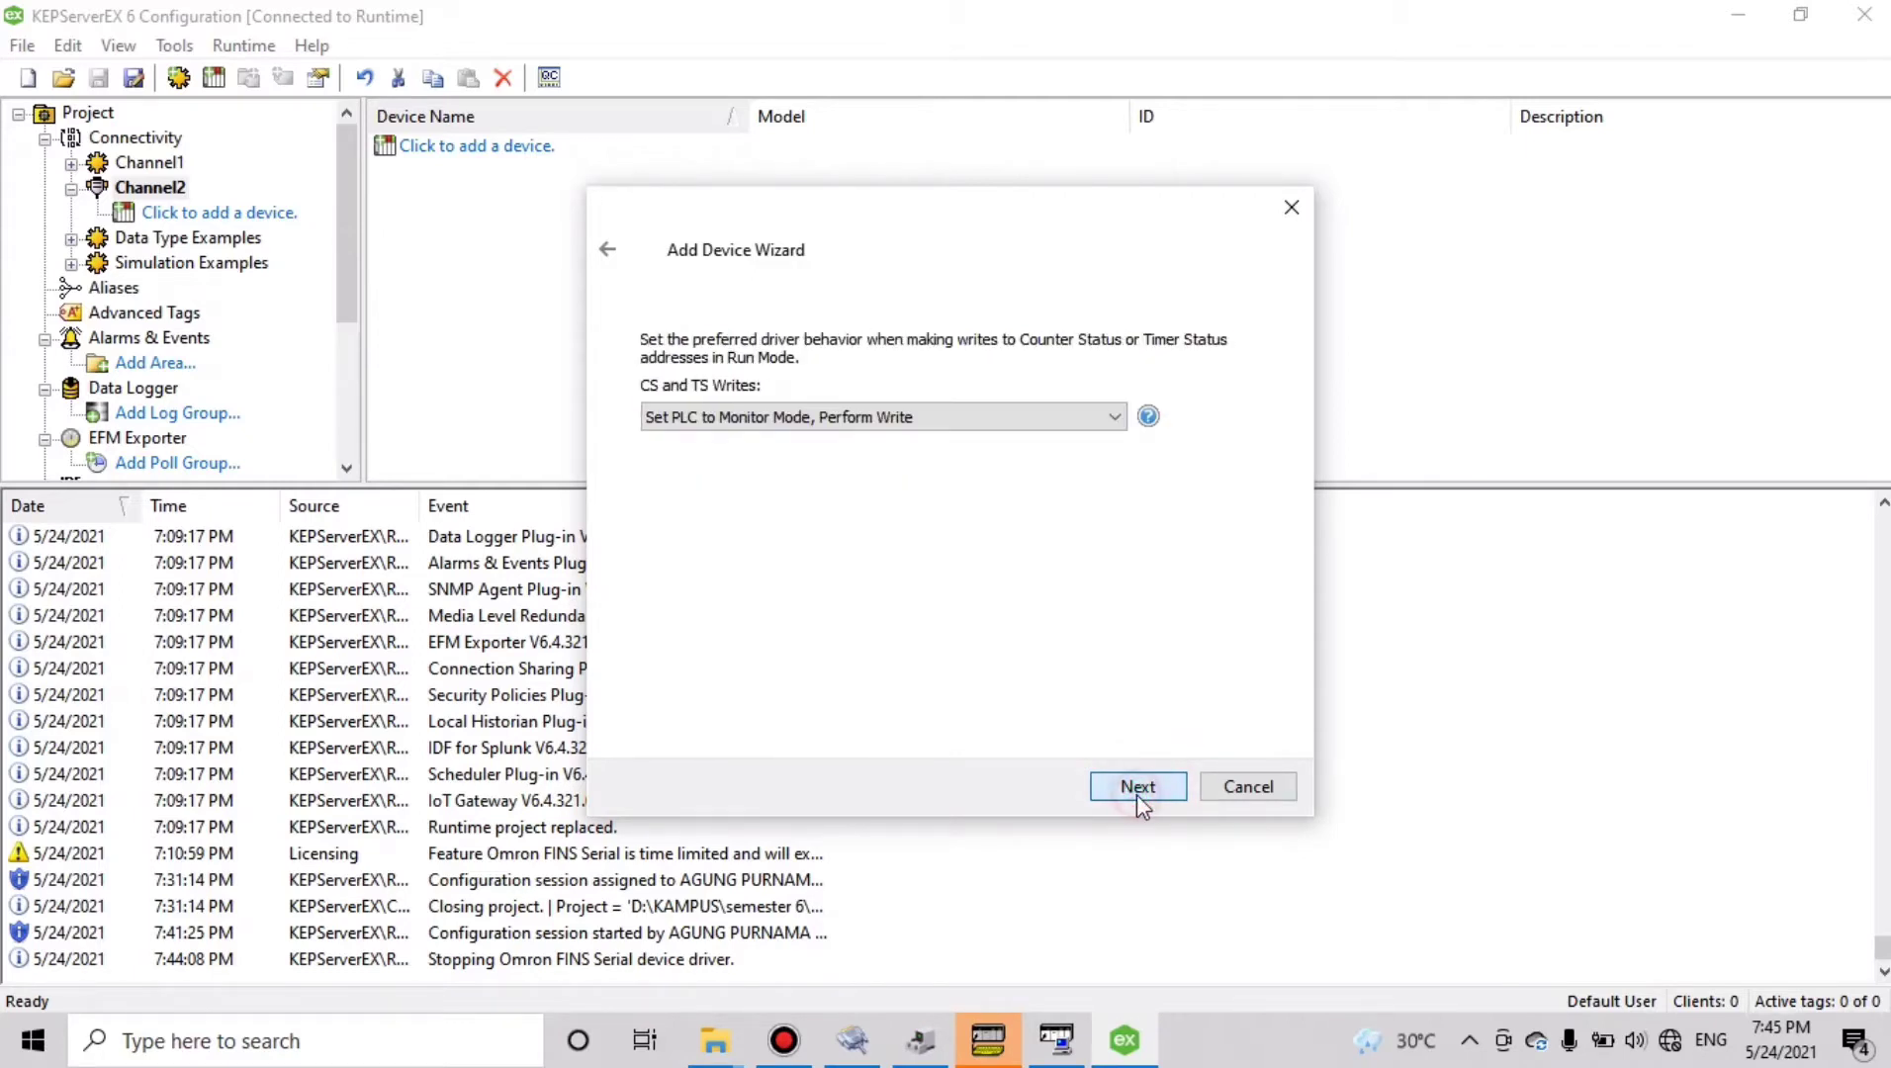
pyautogui.click(1137, 788)
pyautogui.click(1138, 788)
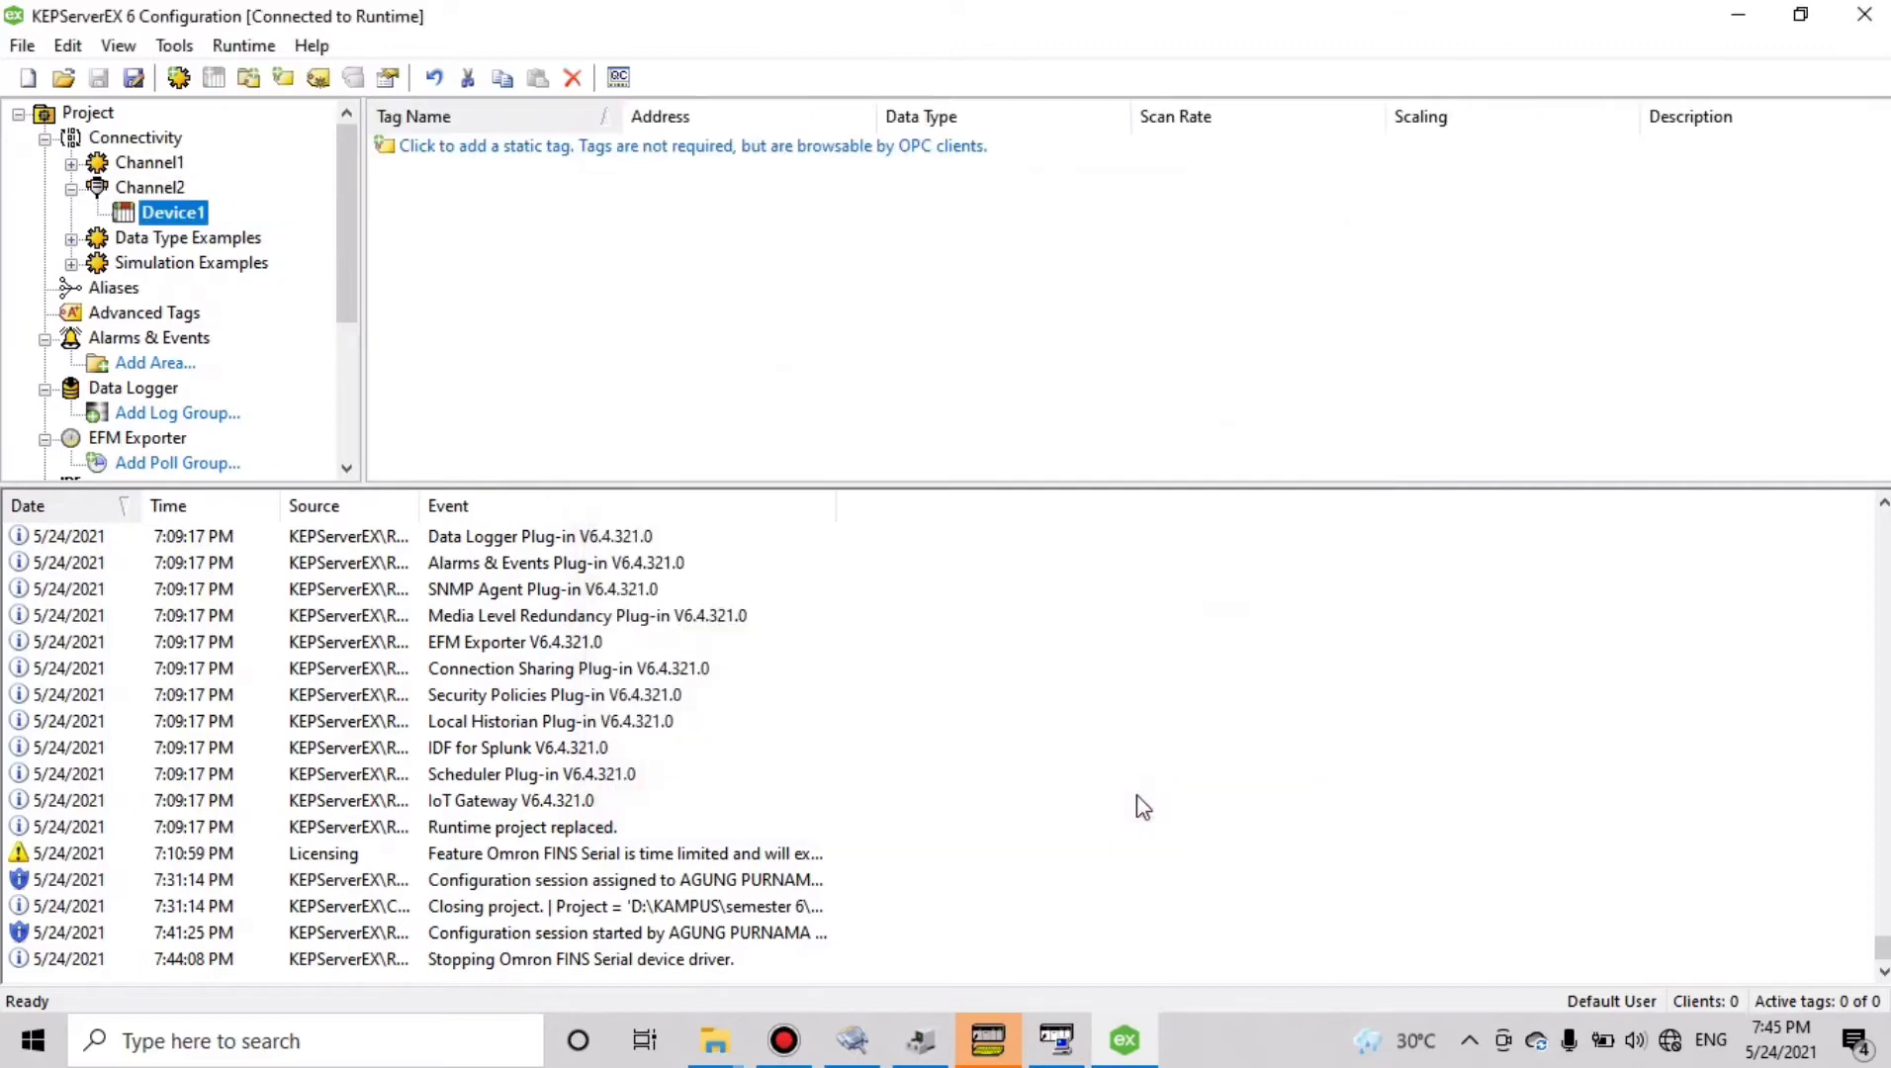
# Start a new static tag on Device1, look at the ladder diagram in CX-Programmer, and name the tag BUTTON 1
pyautogui.click(626, 148)
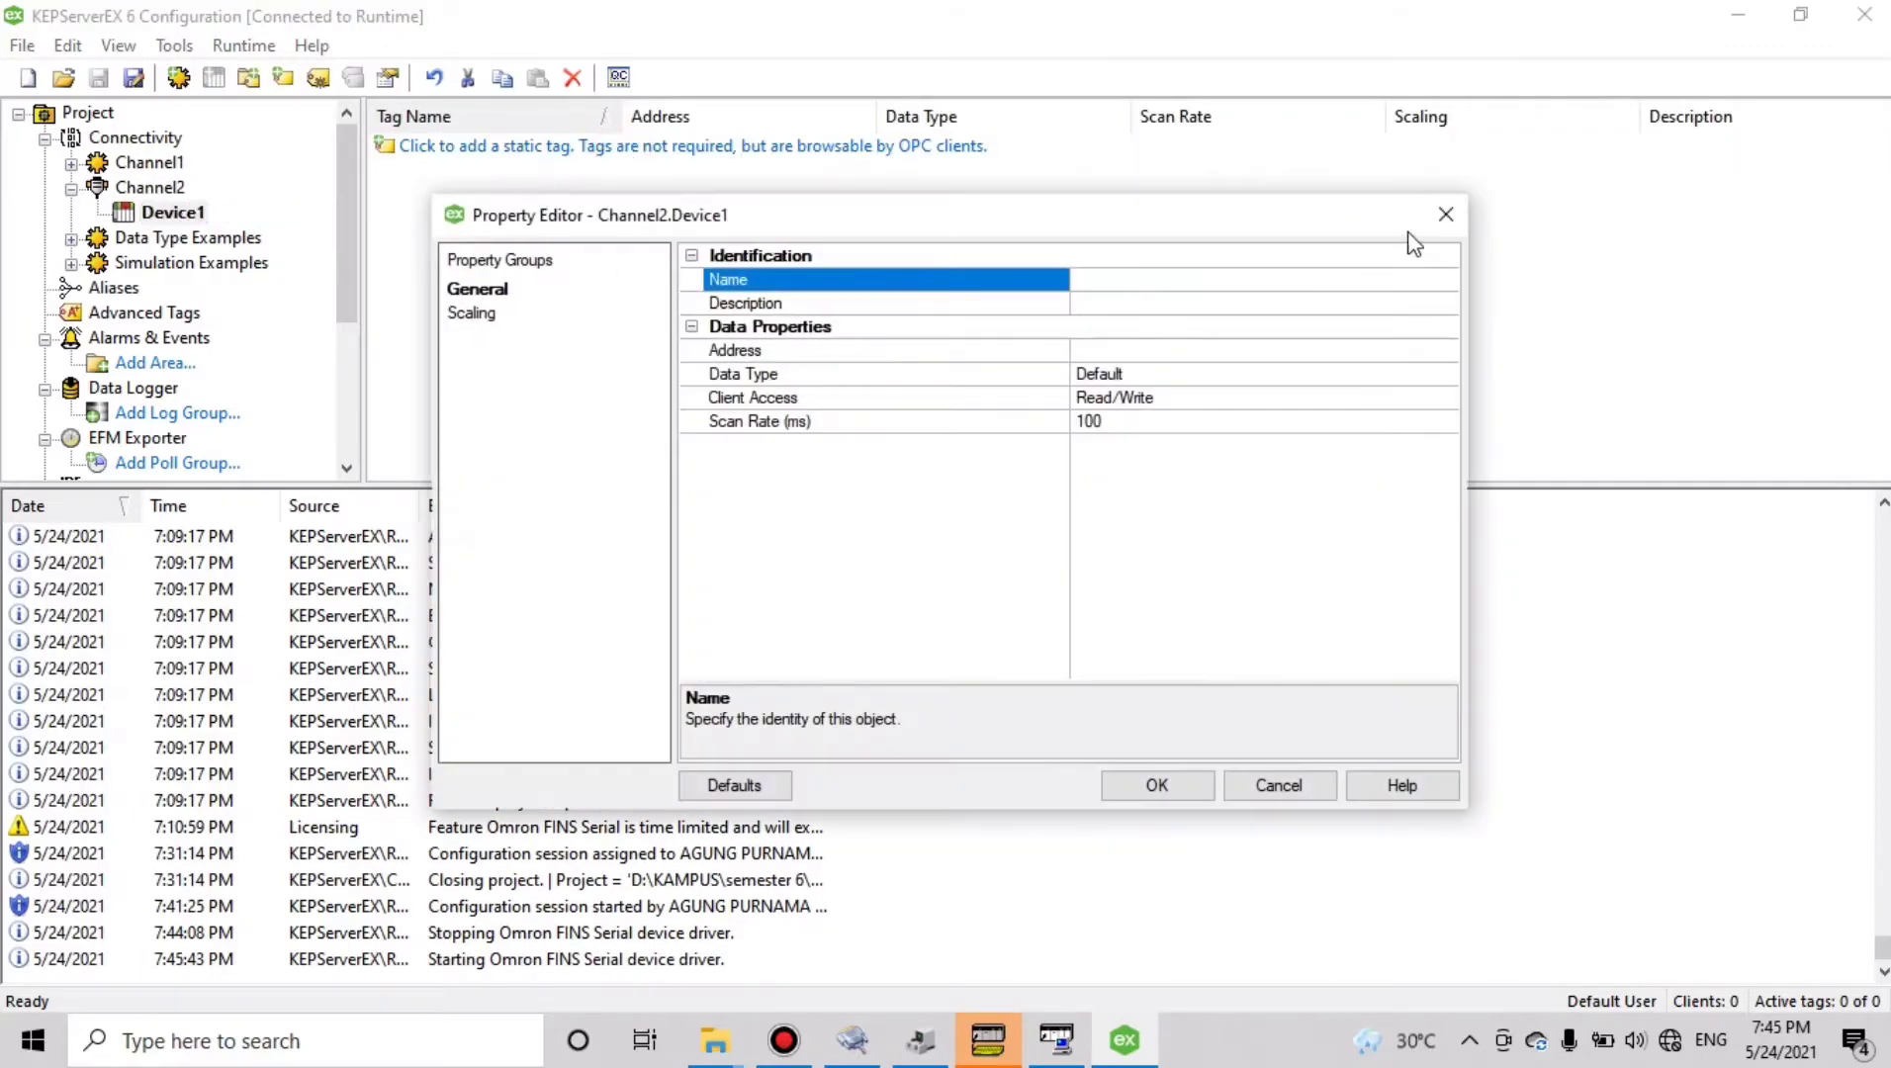
pyautogui.click(1445, 215)
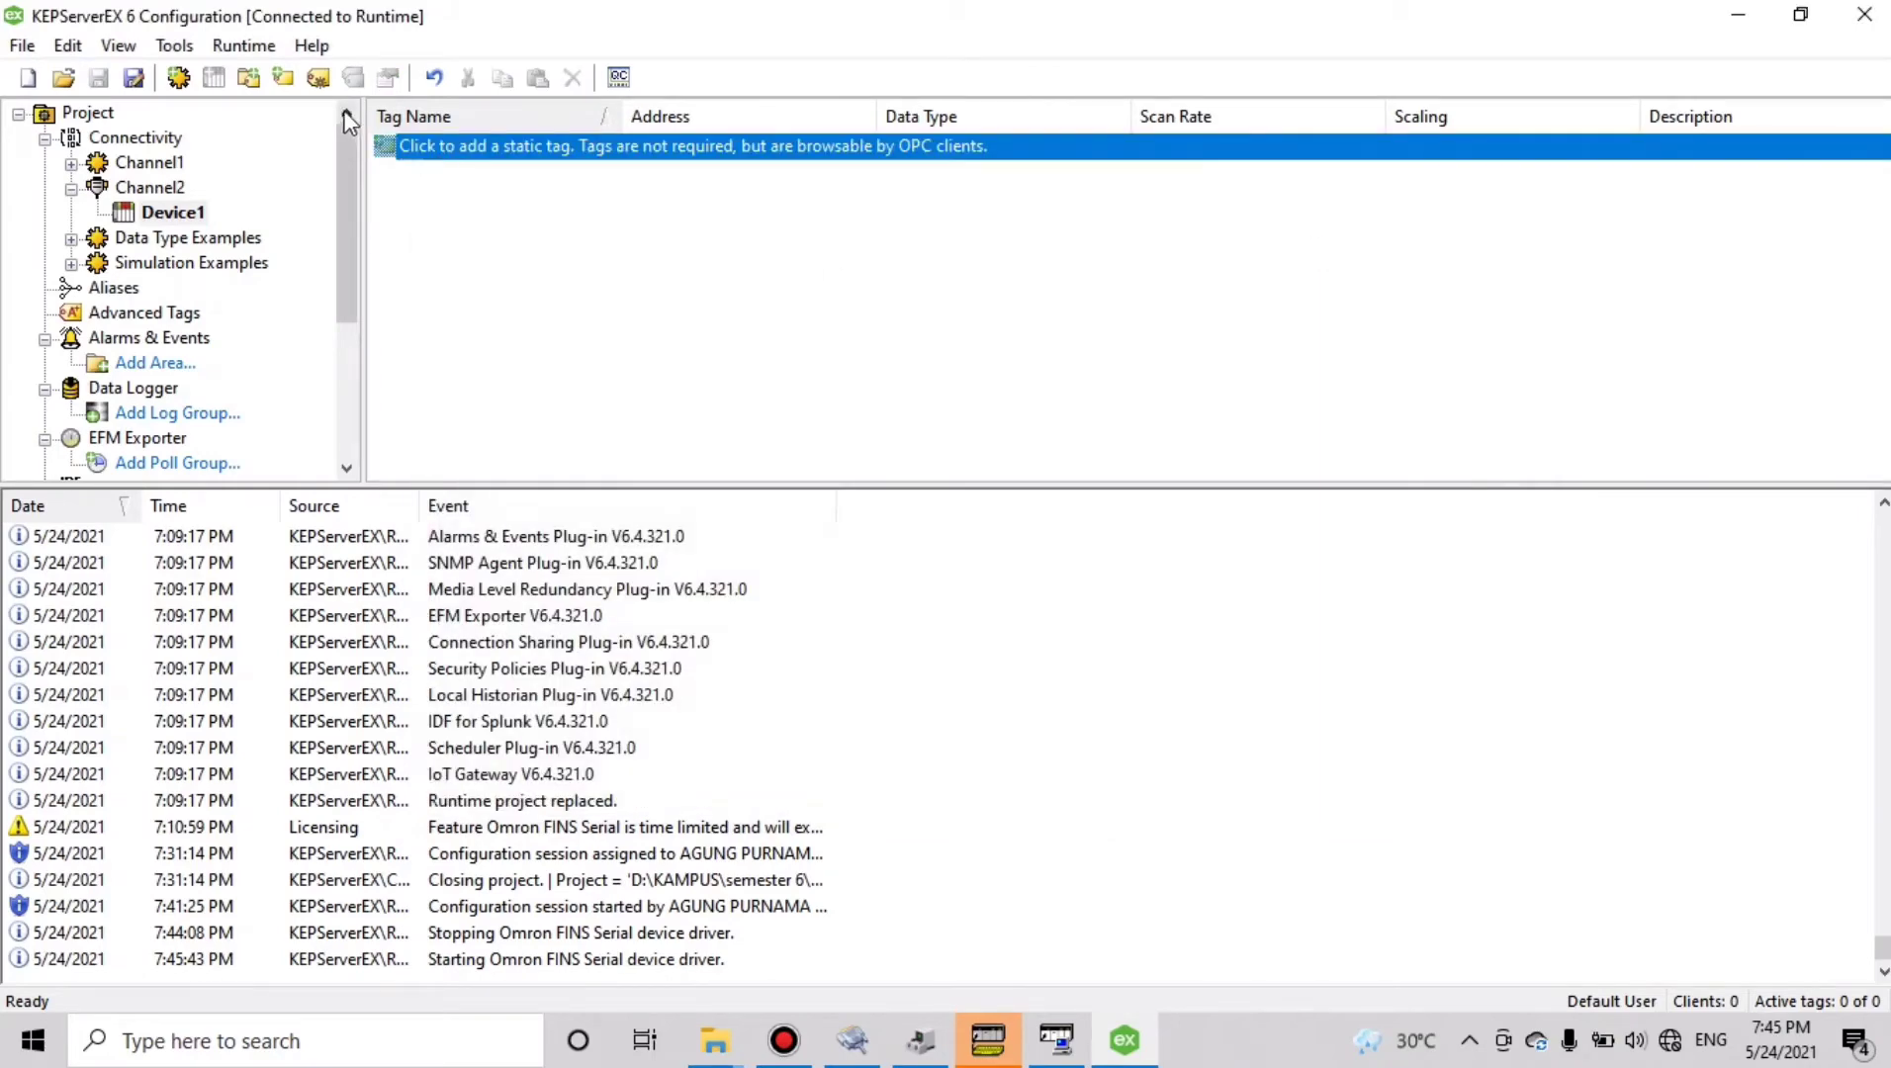
pyautogui.click(283, 78)
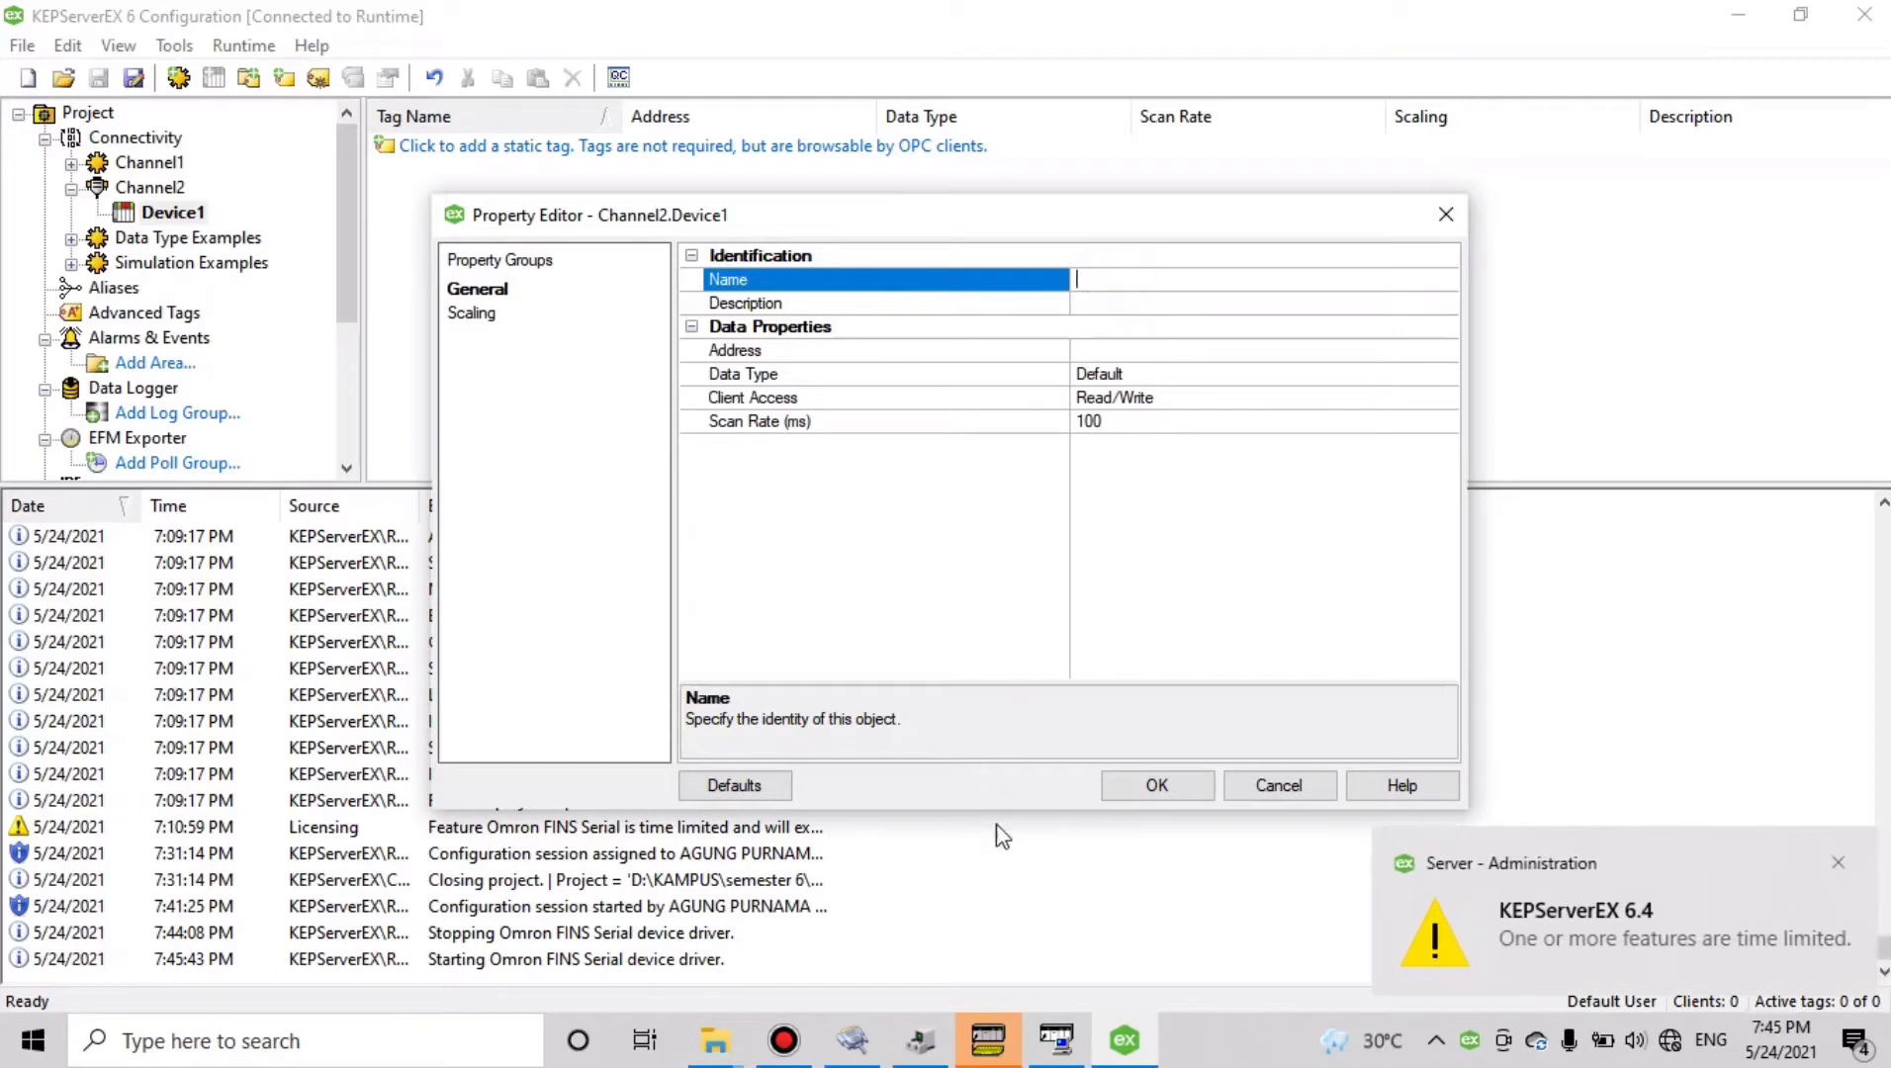
pyautogui.click(989, 1043)
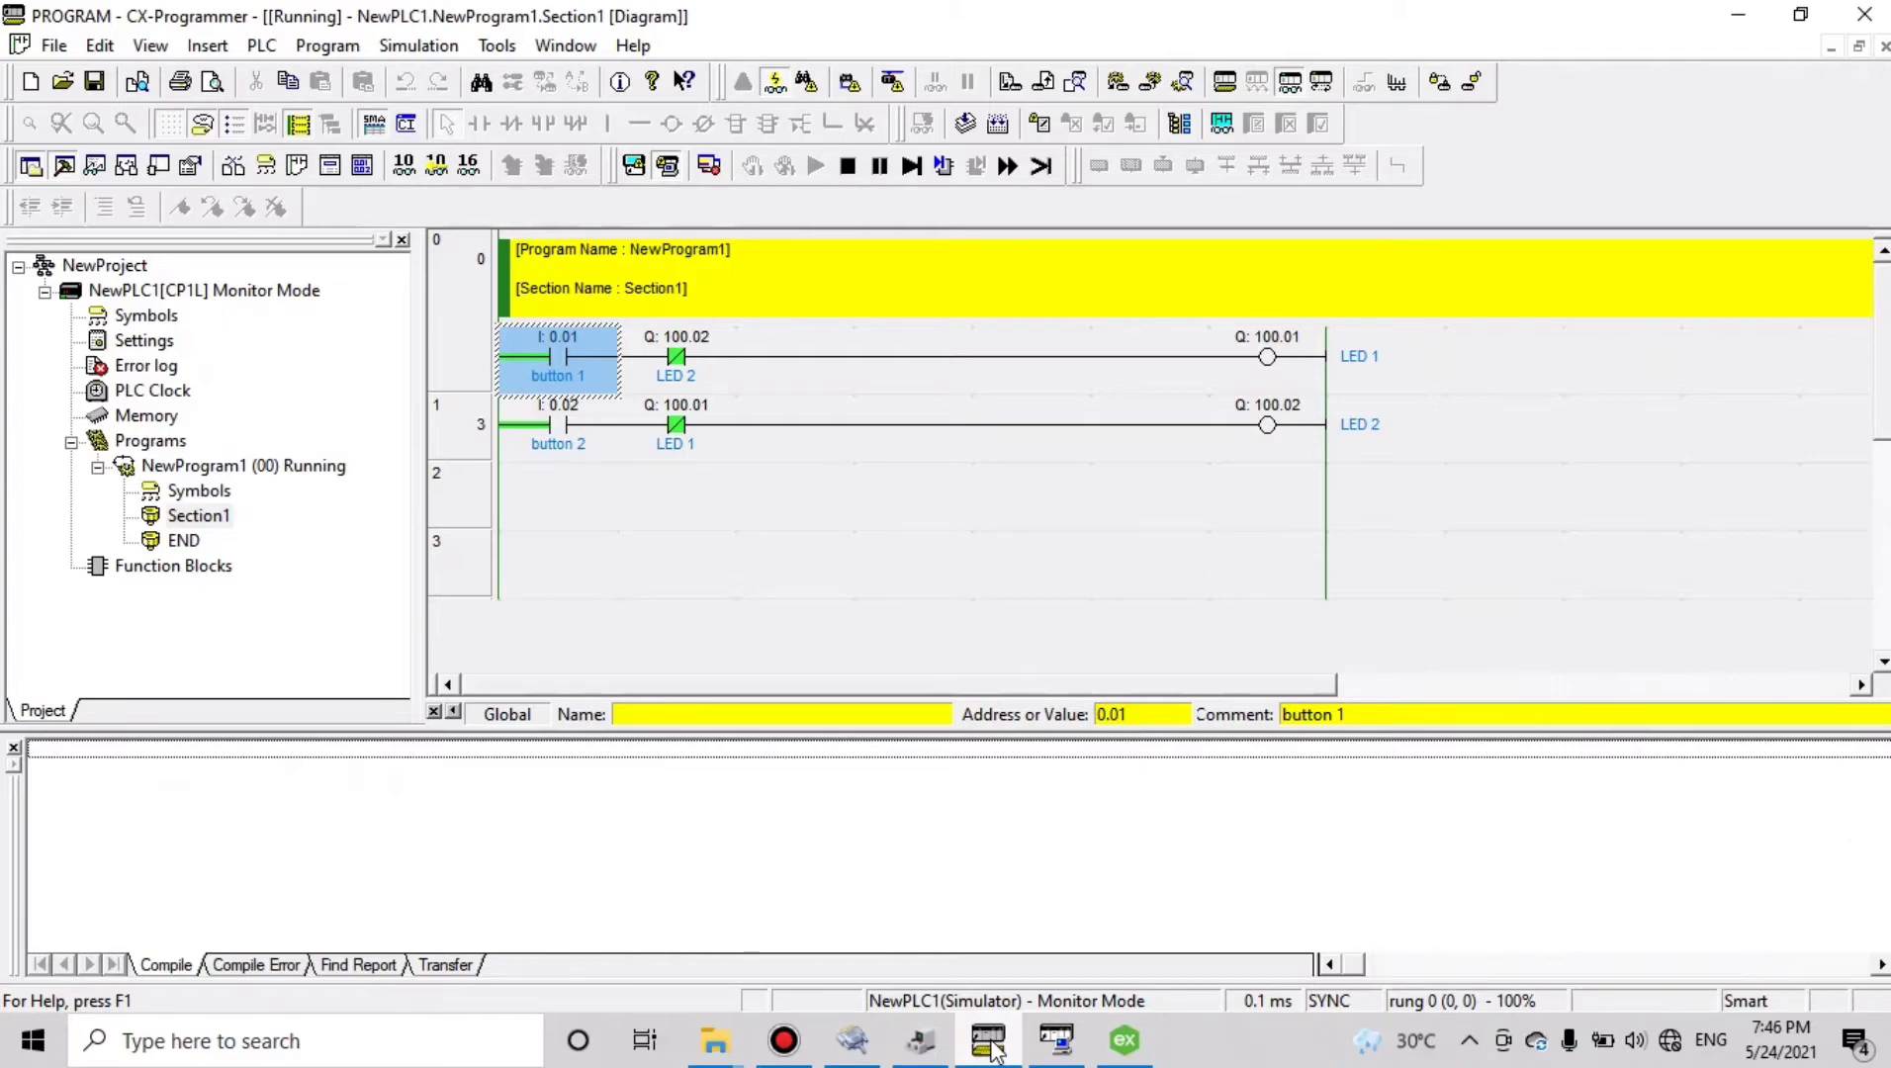
pyautogui.click(989, 1044)
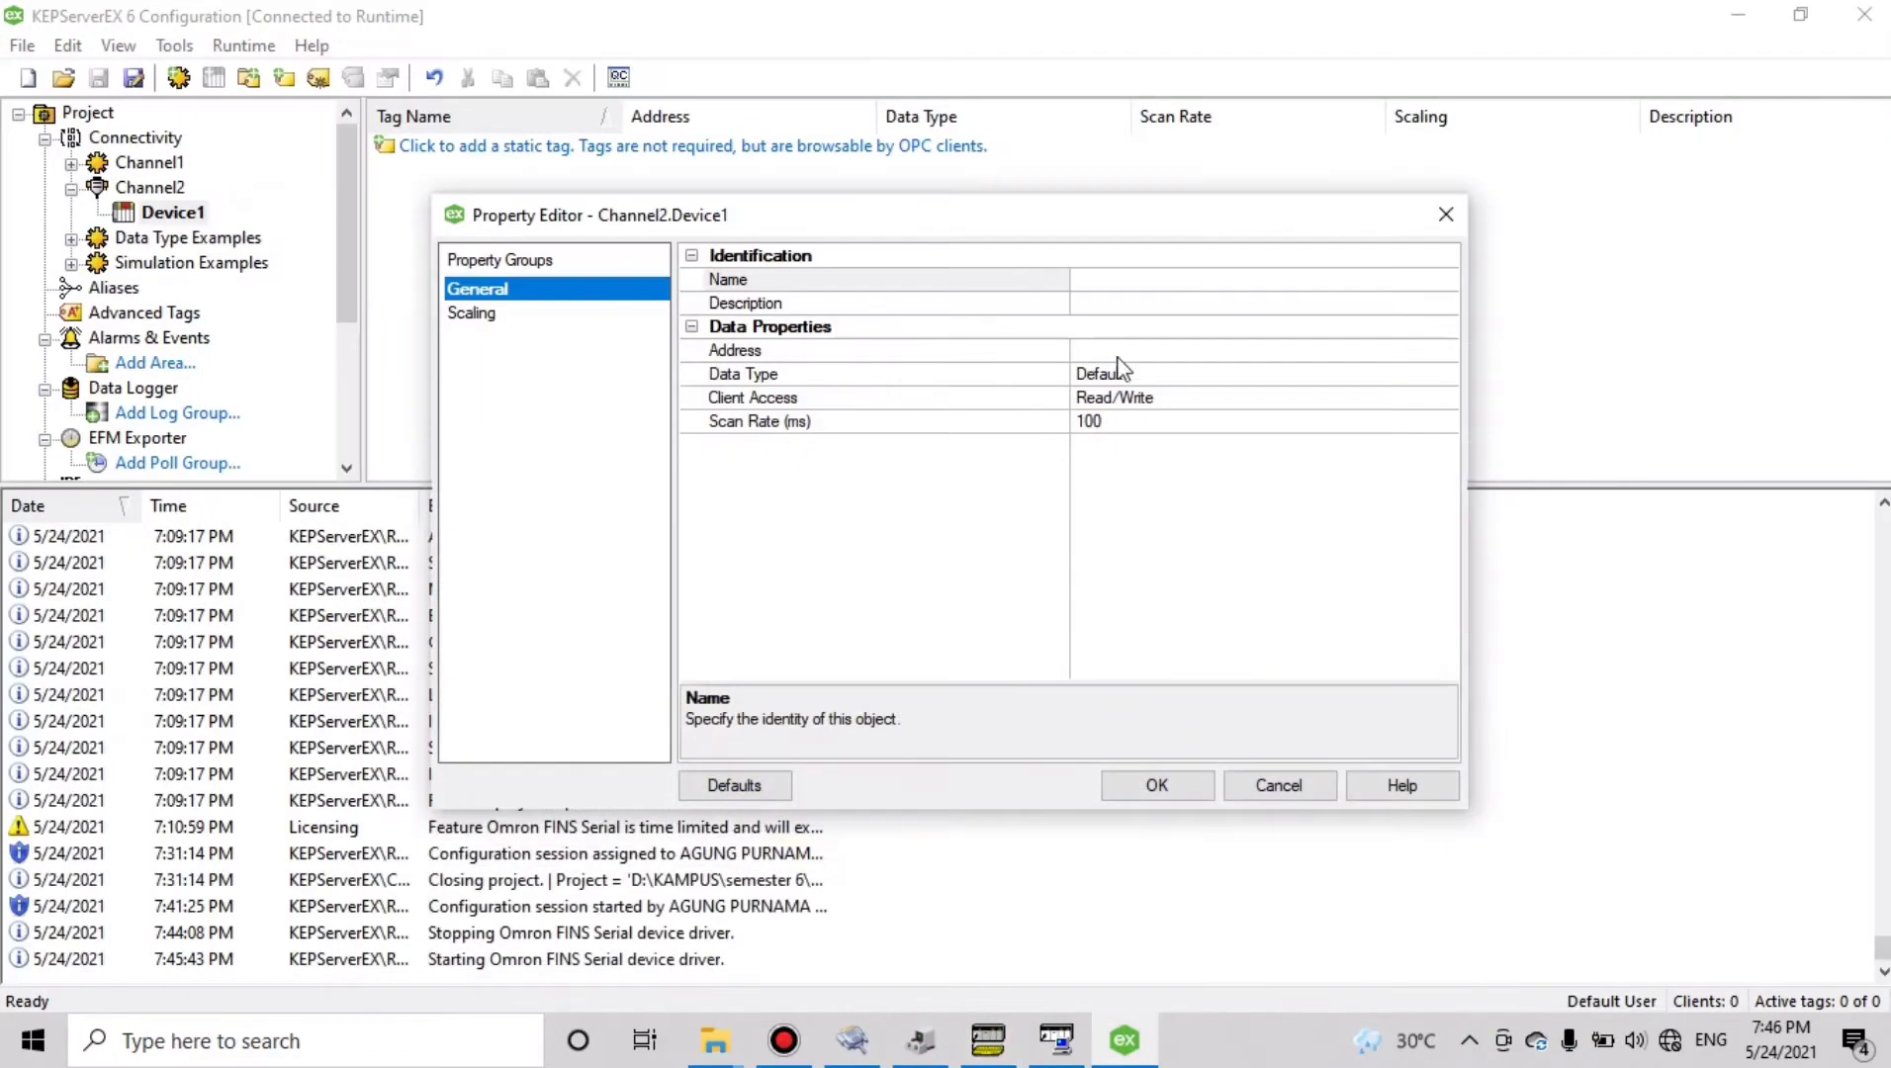
pyautogui.click(1136, 280)
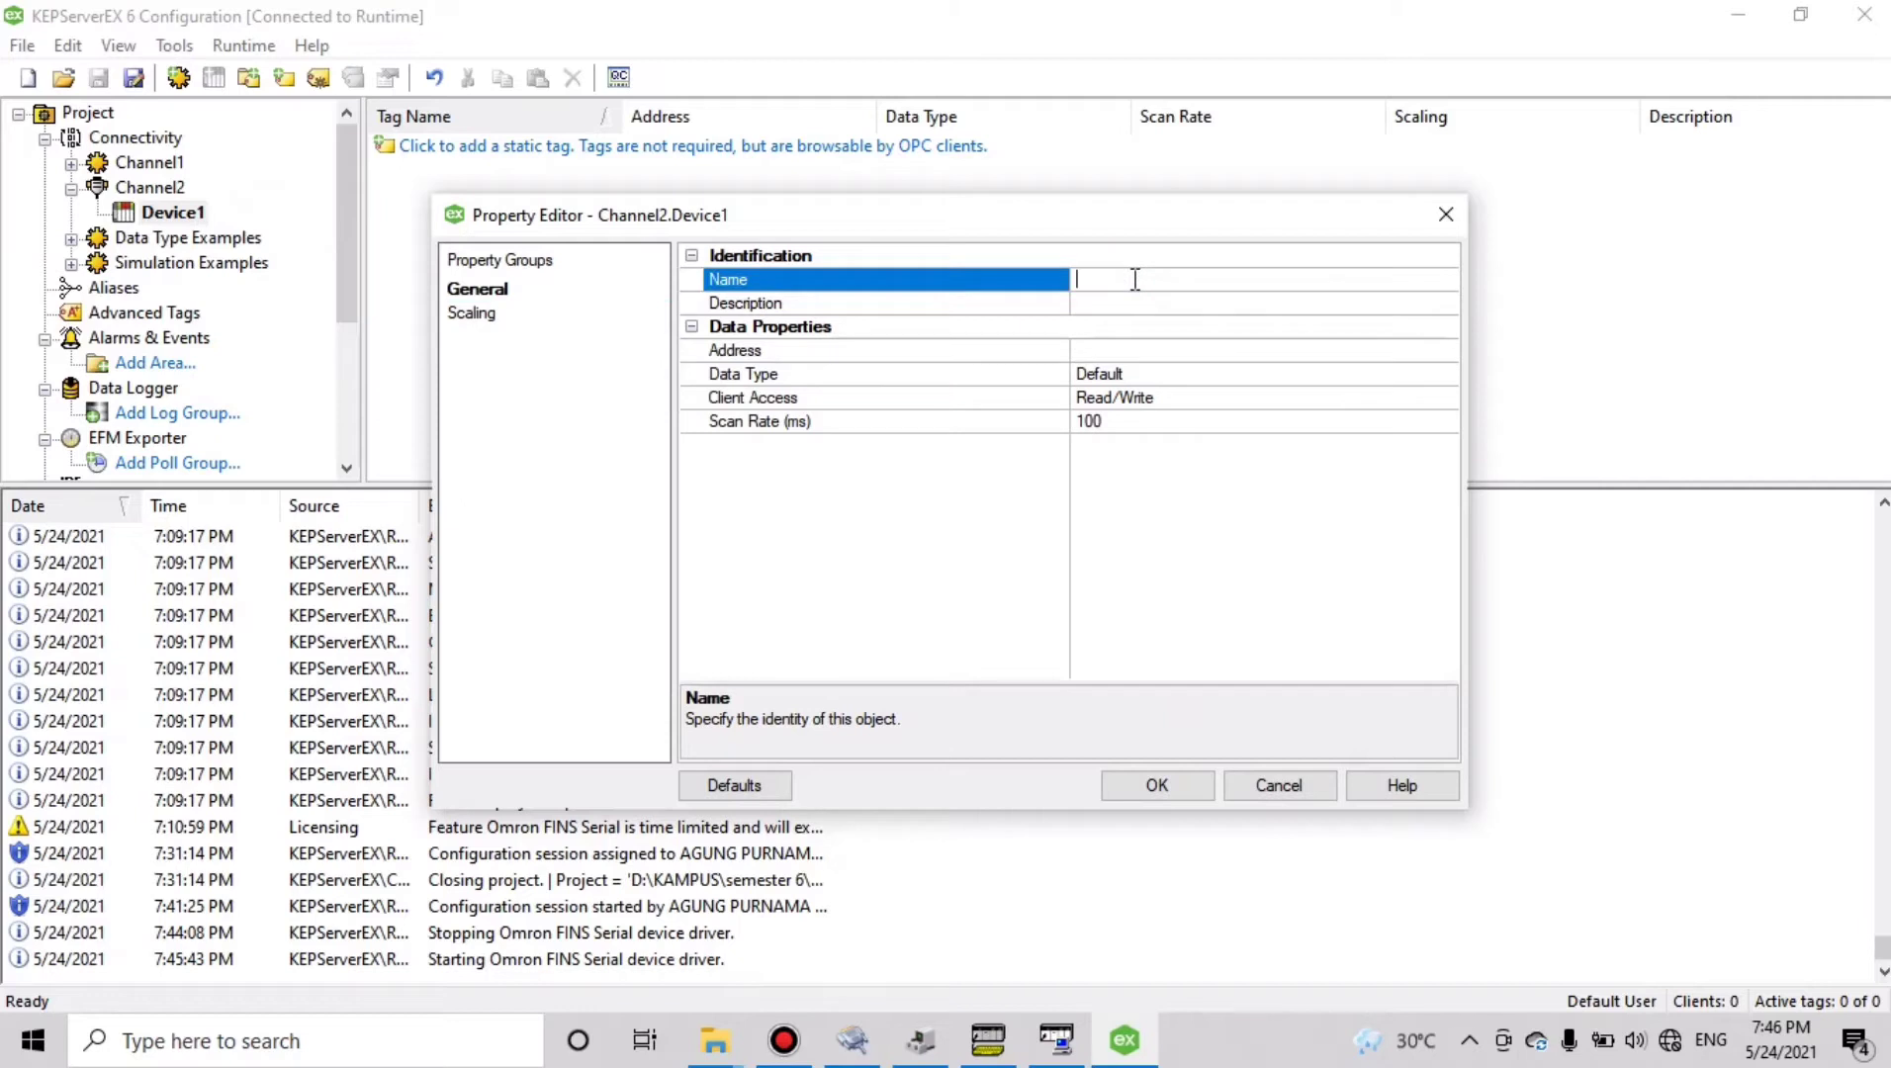
pyautogui.write('BUTTON 1')
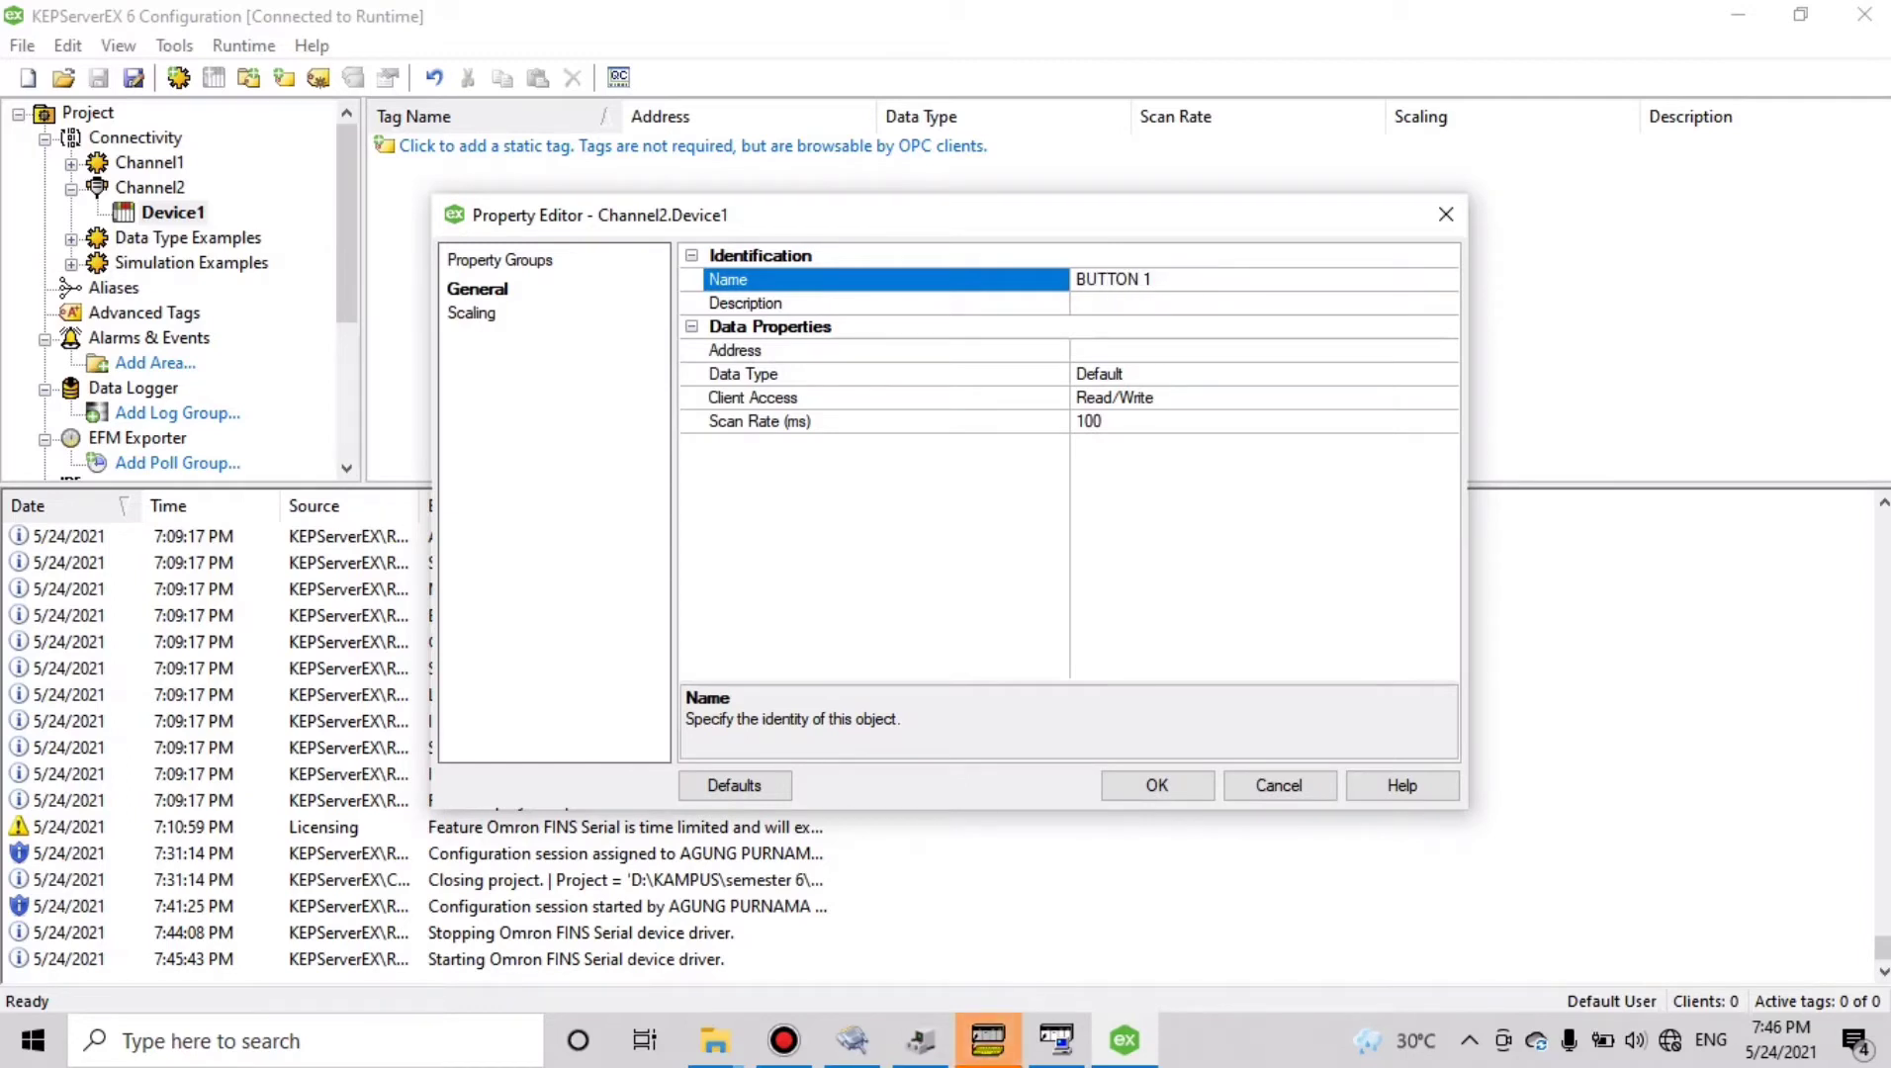
# Set the BUTTON 1 tag's address to CIO0000.01, checking it against the button 1 contact in CX-Programmer, and save the tag
pyautogui.click(1150, 349)
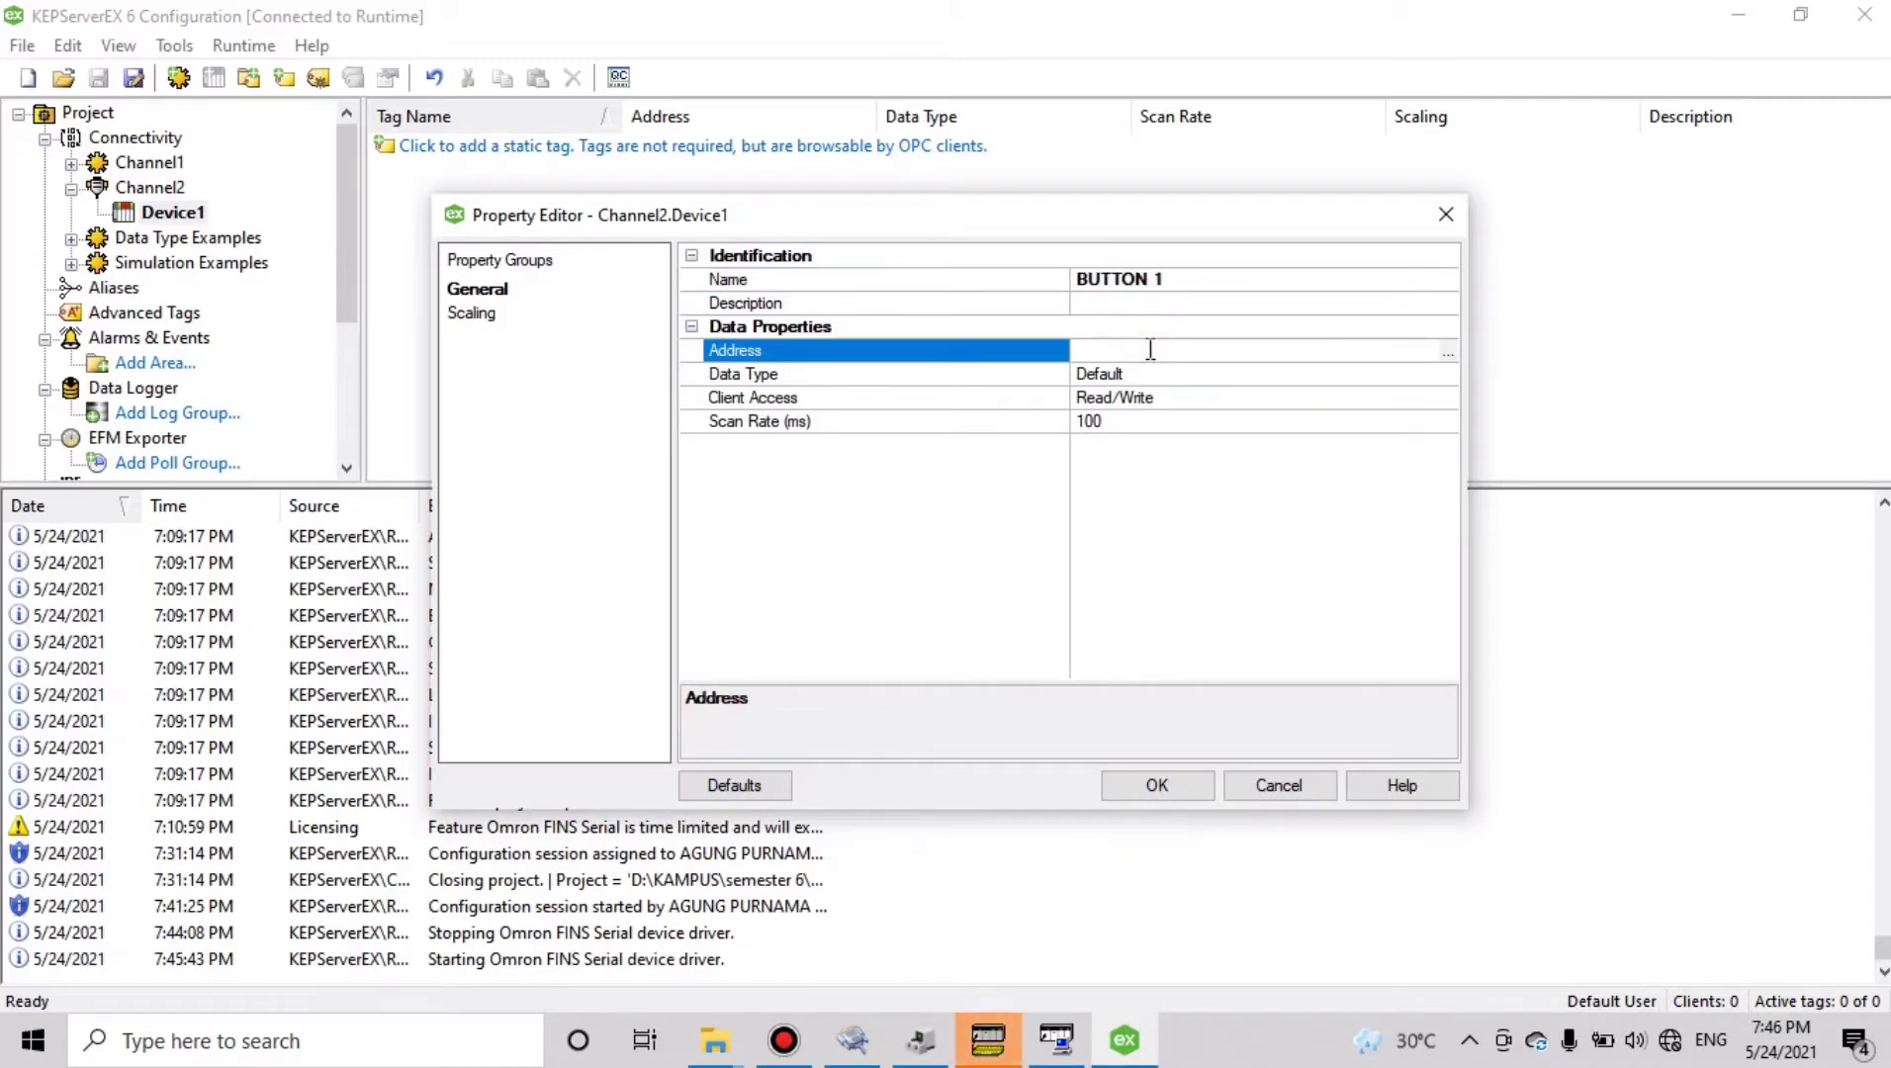
pyautogui.write('CIO0')
pyautogui.write('000')
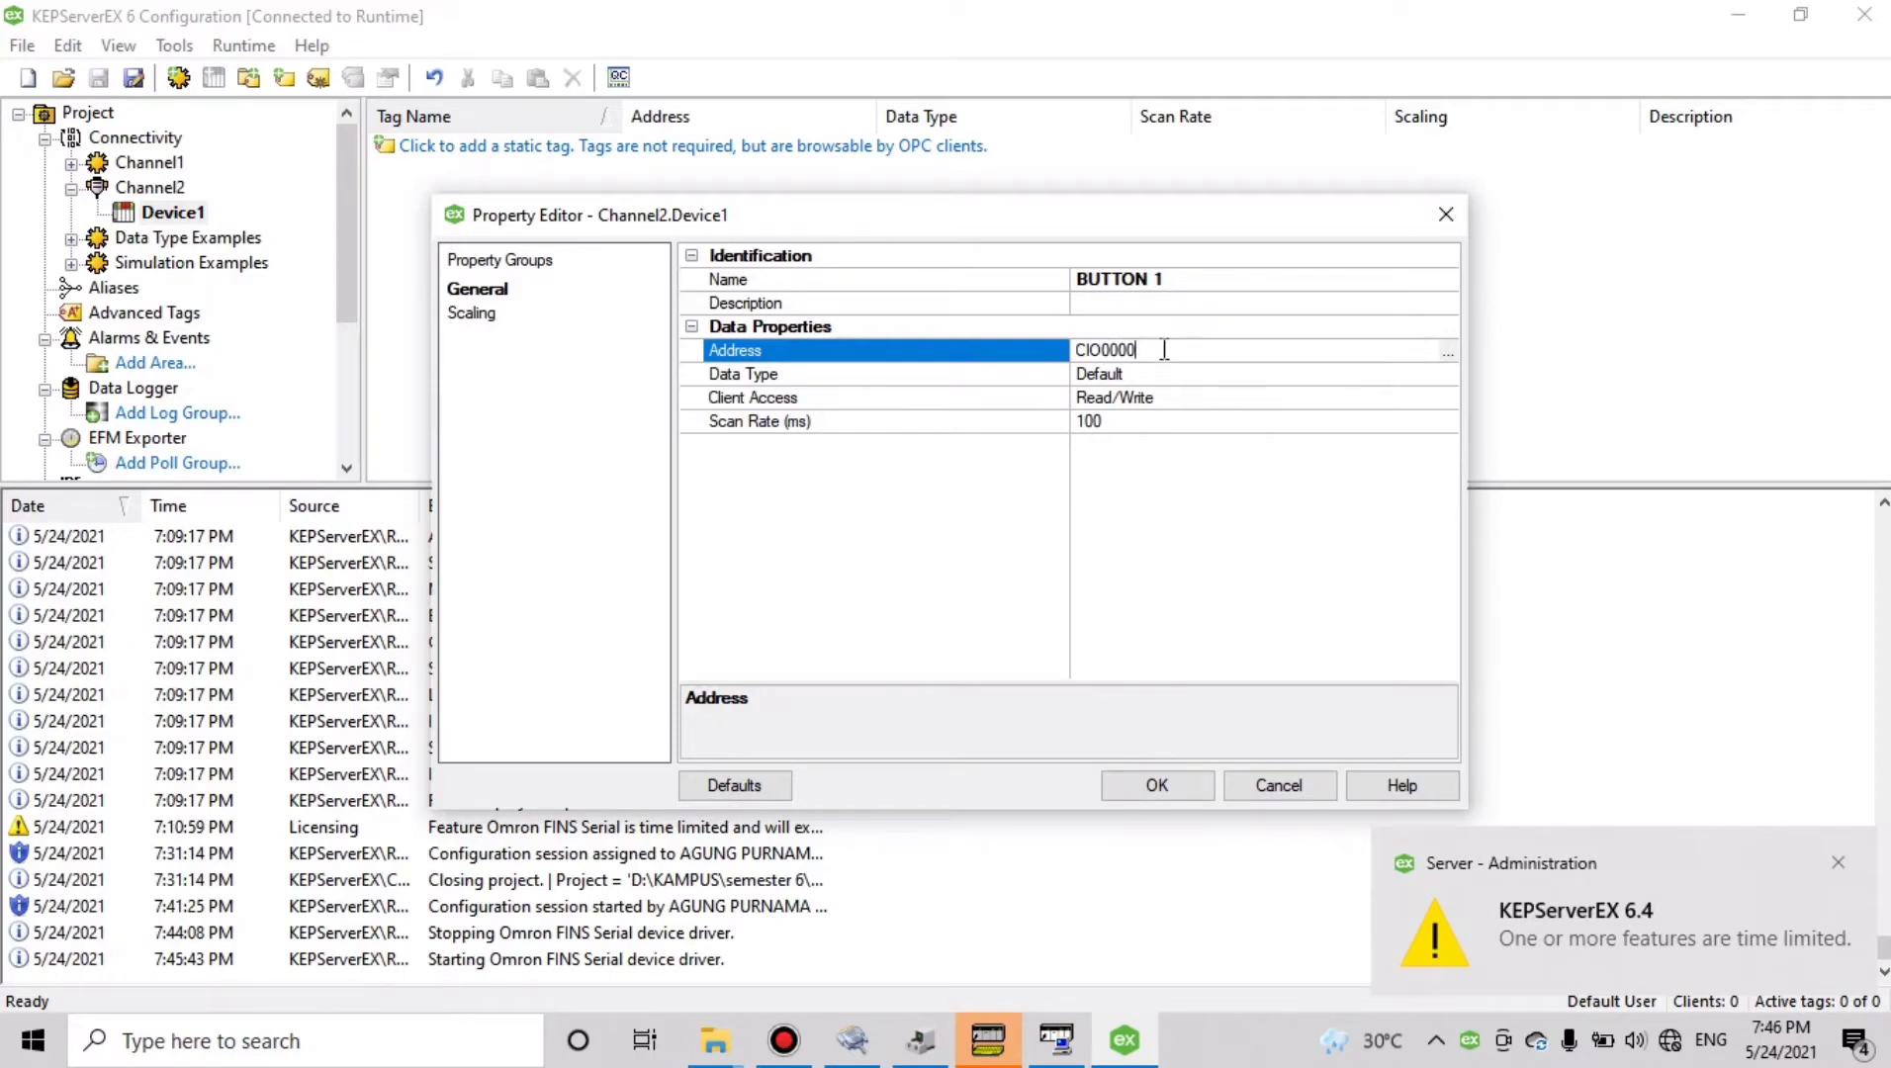
pyautogui.click(1002, 1056)
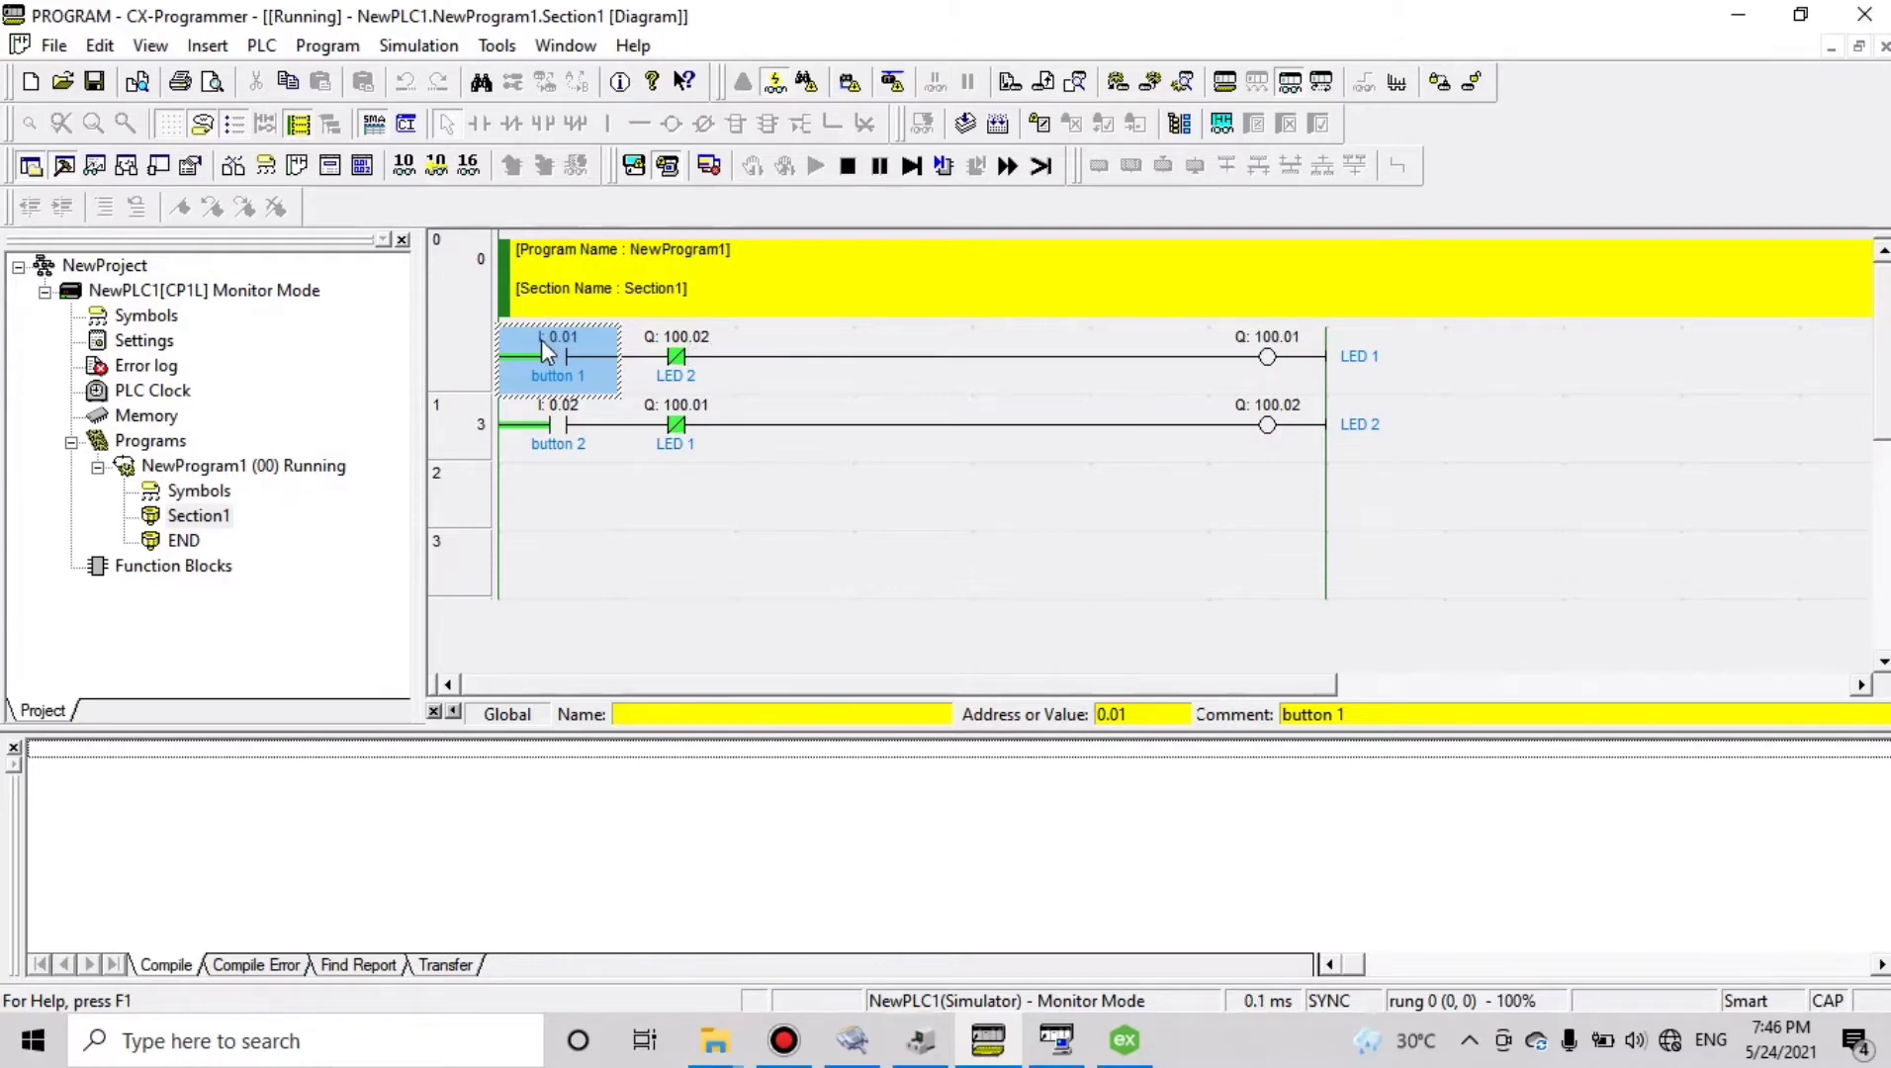
pyautogui.click(1124, 1040)
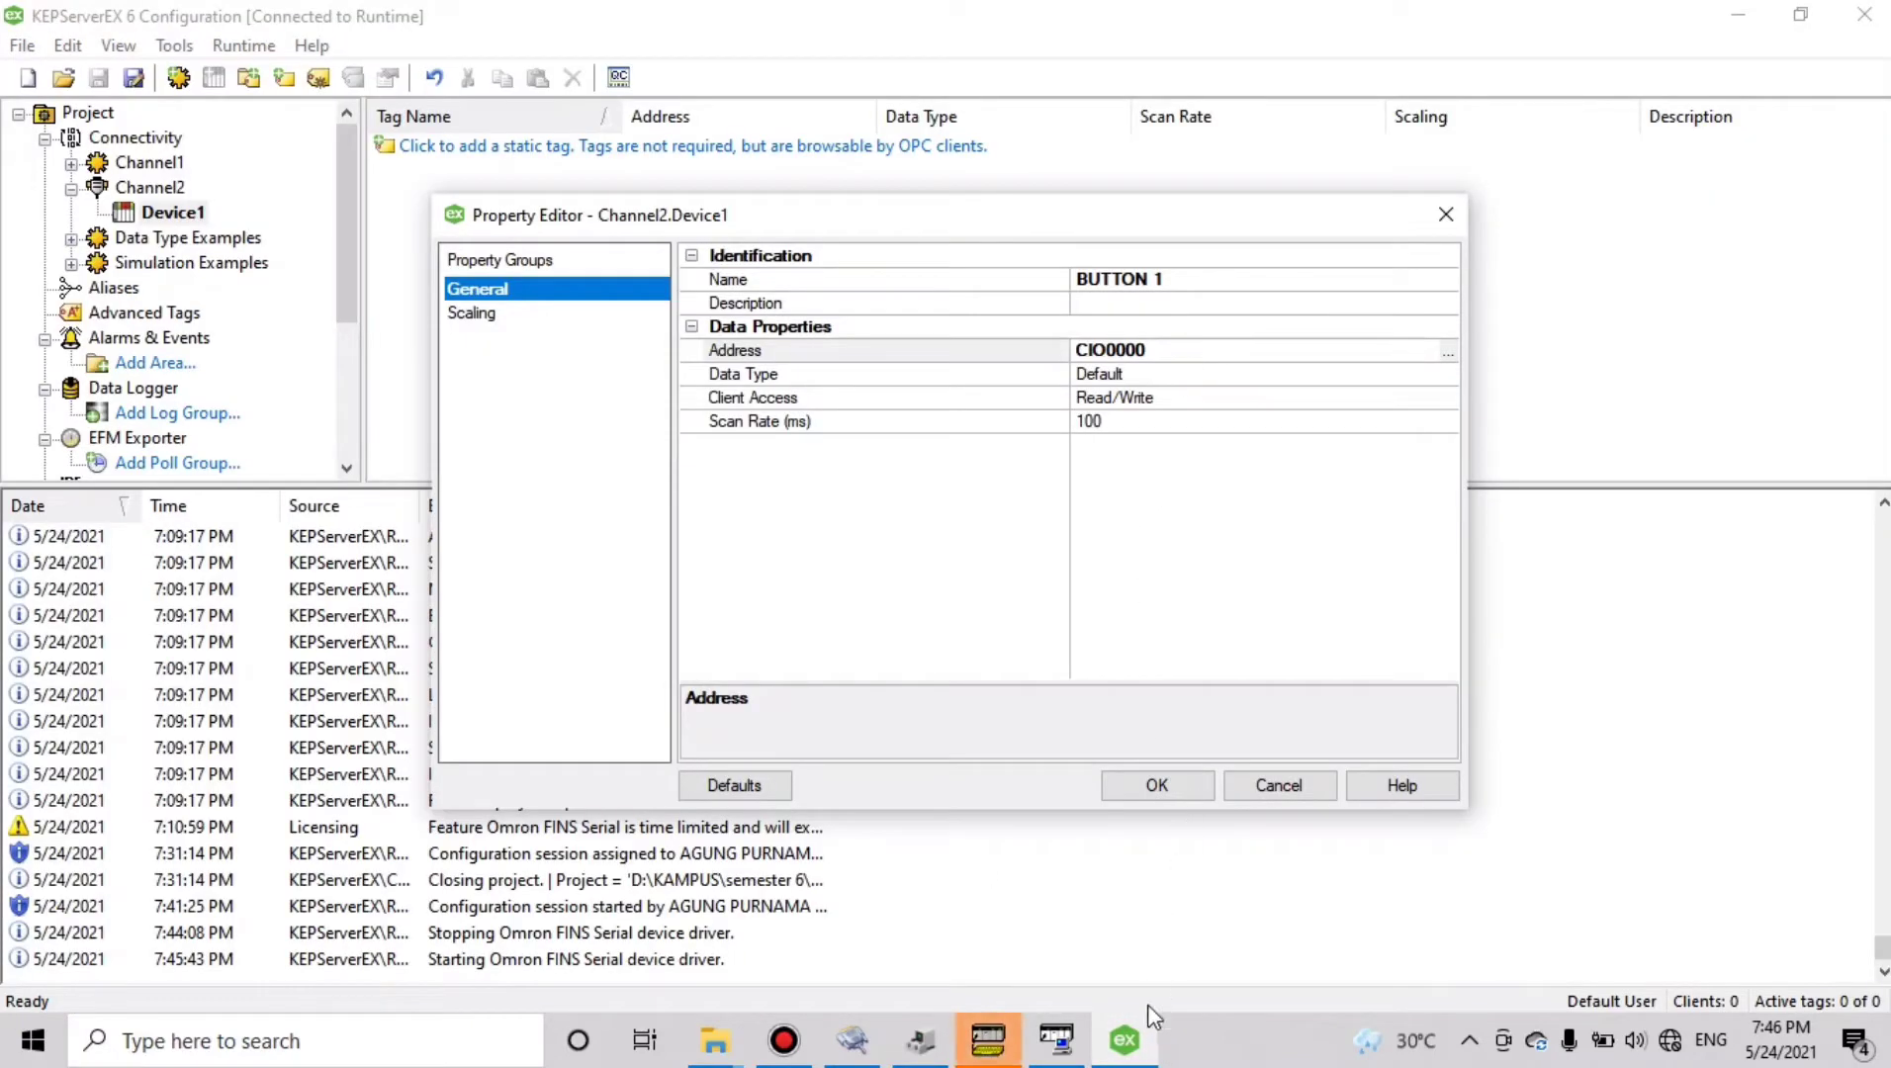
pyautogui.click(1142, 1034)
pyautogui.click(988, 1040)
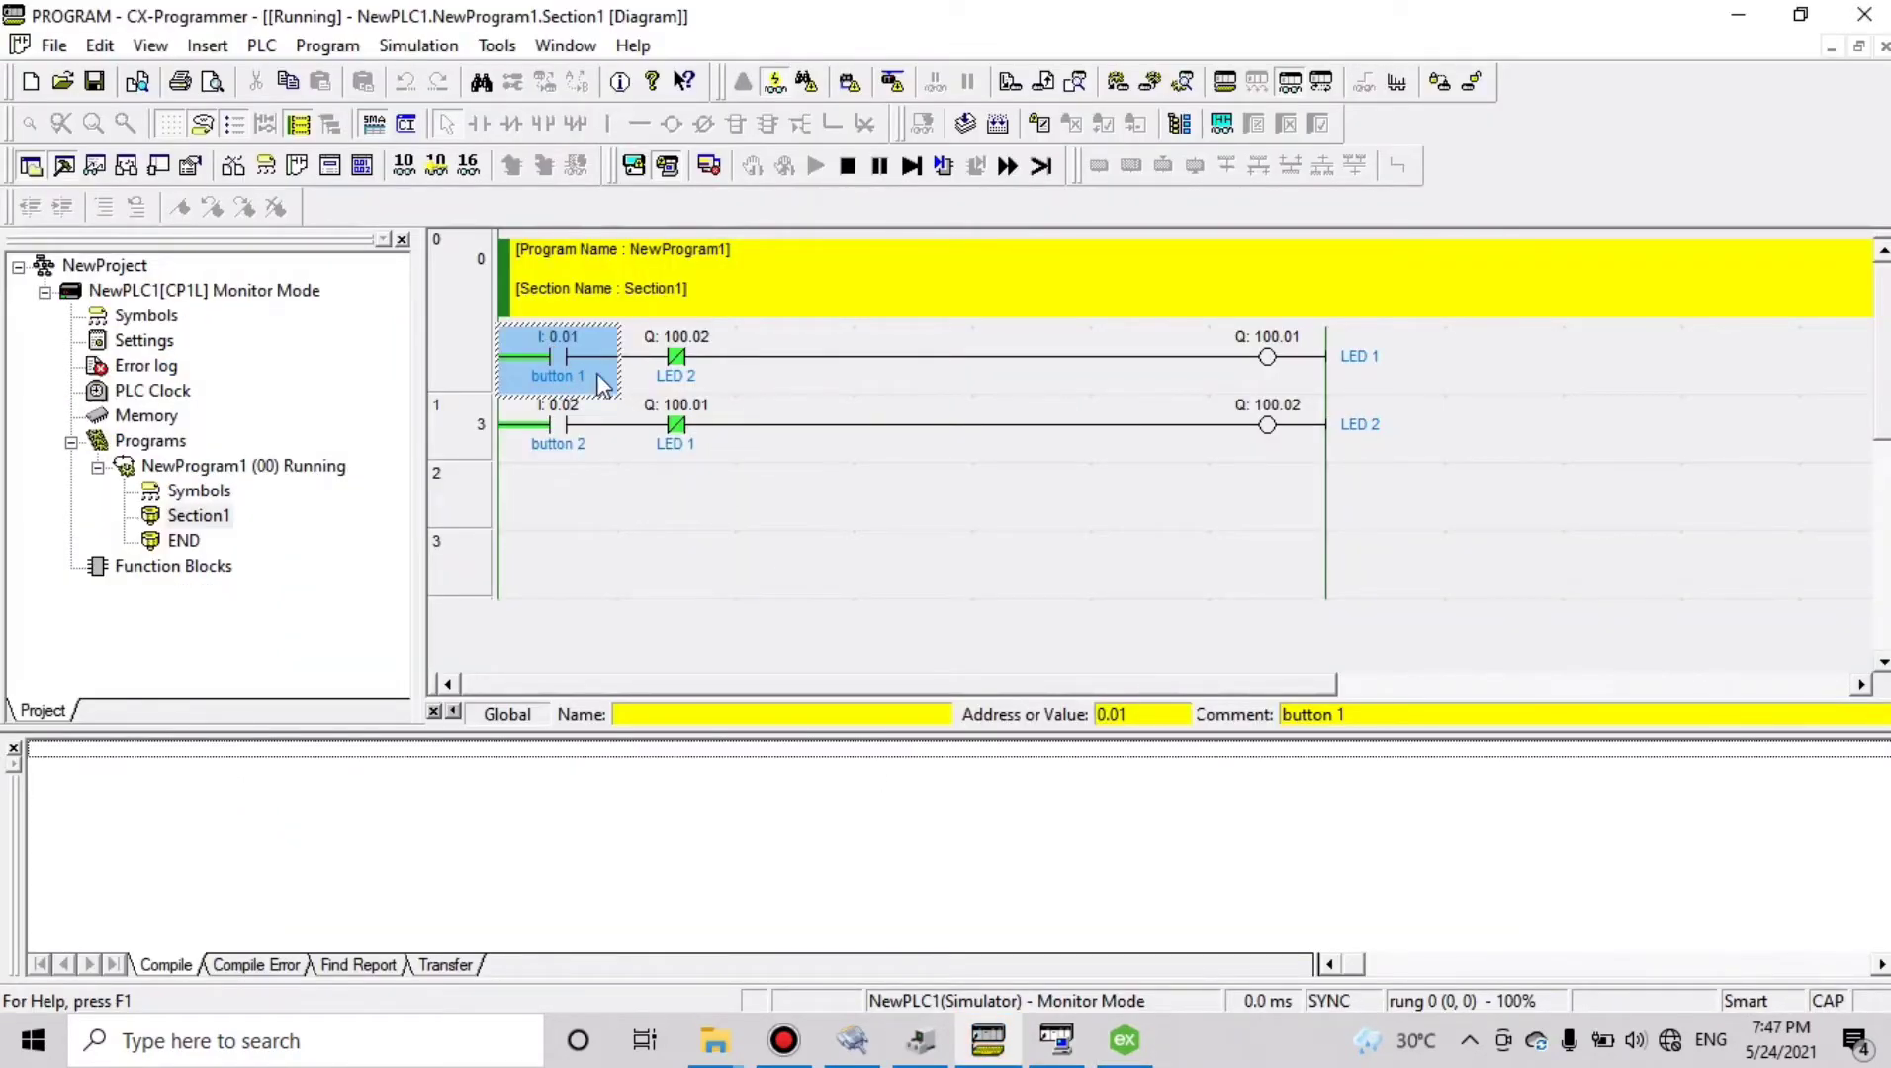
pyautogui.click(1125, 1040)
pyautogui.click(1195, 354)
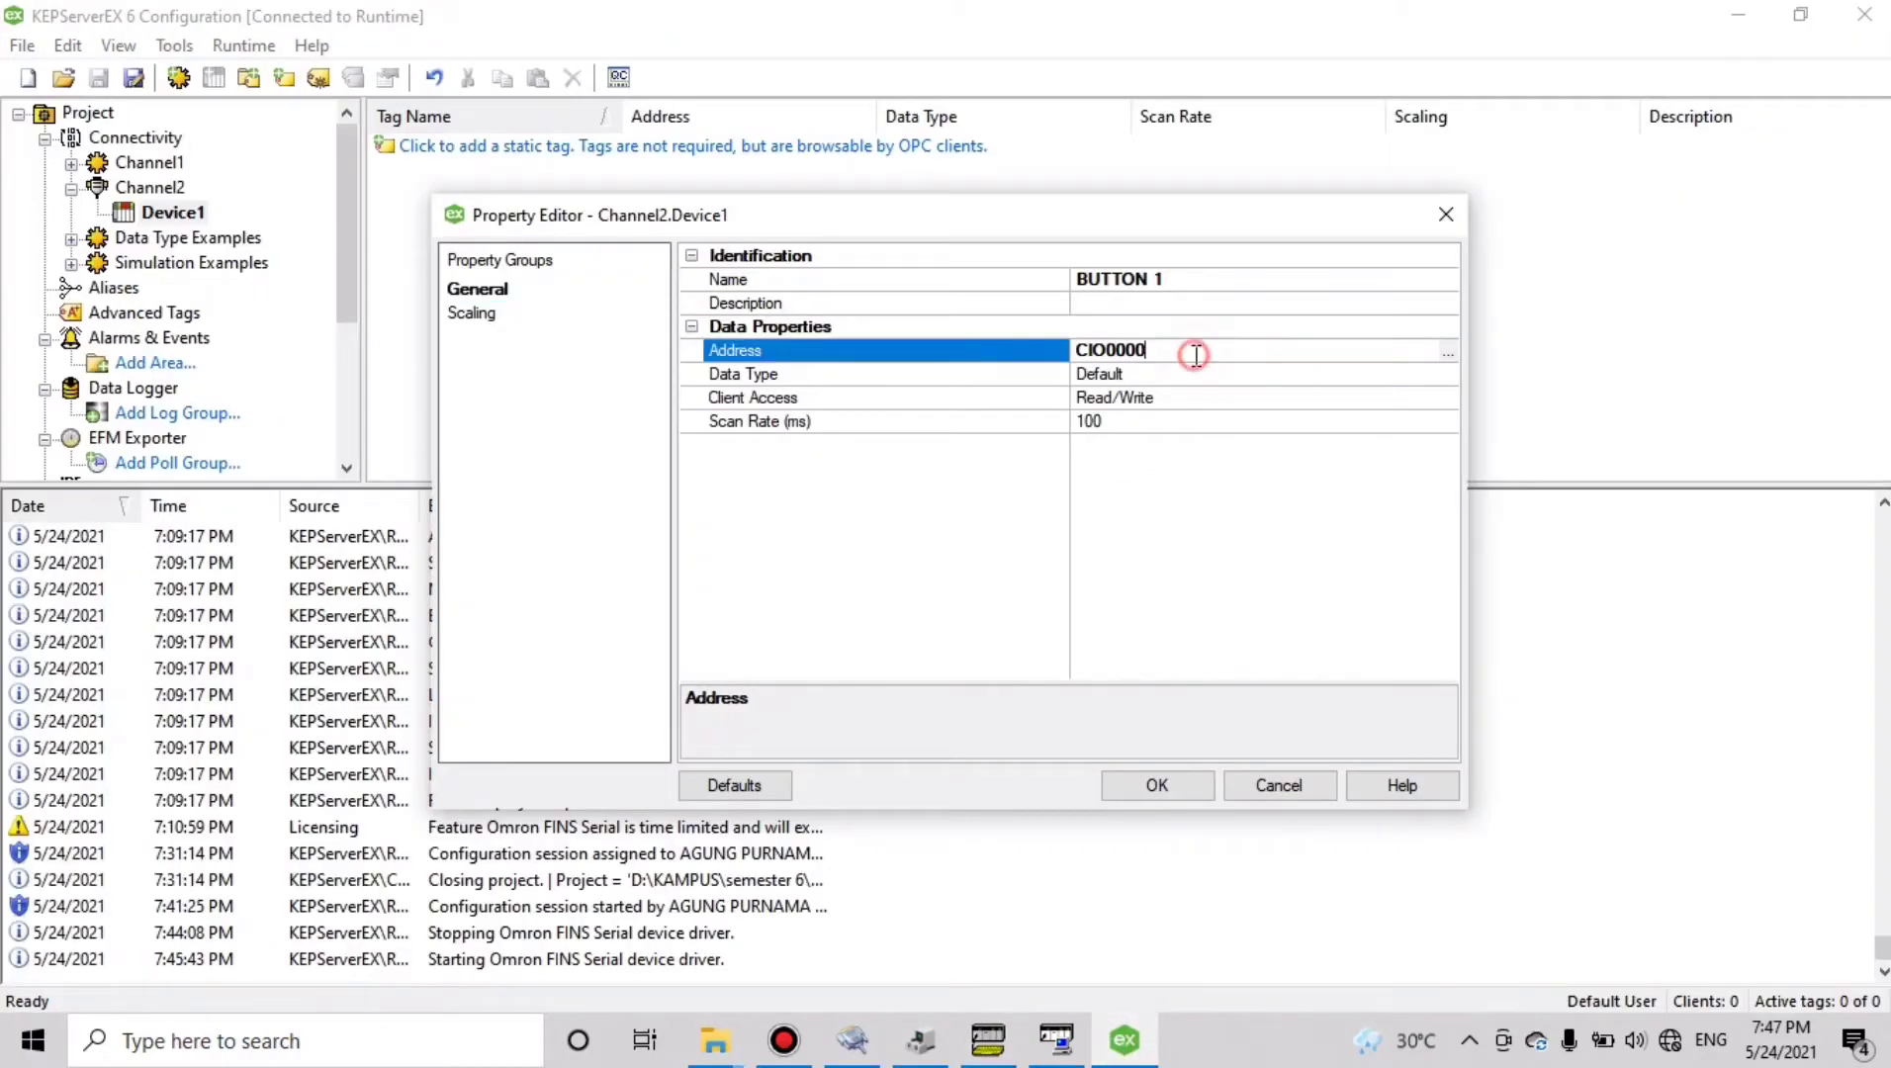
pyautogui.write('.')
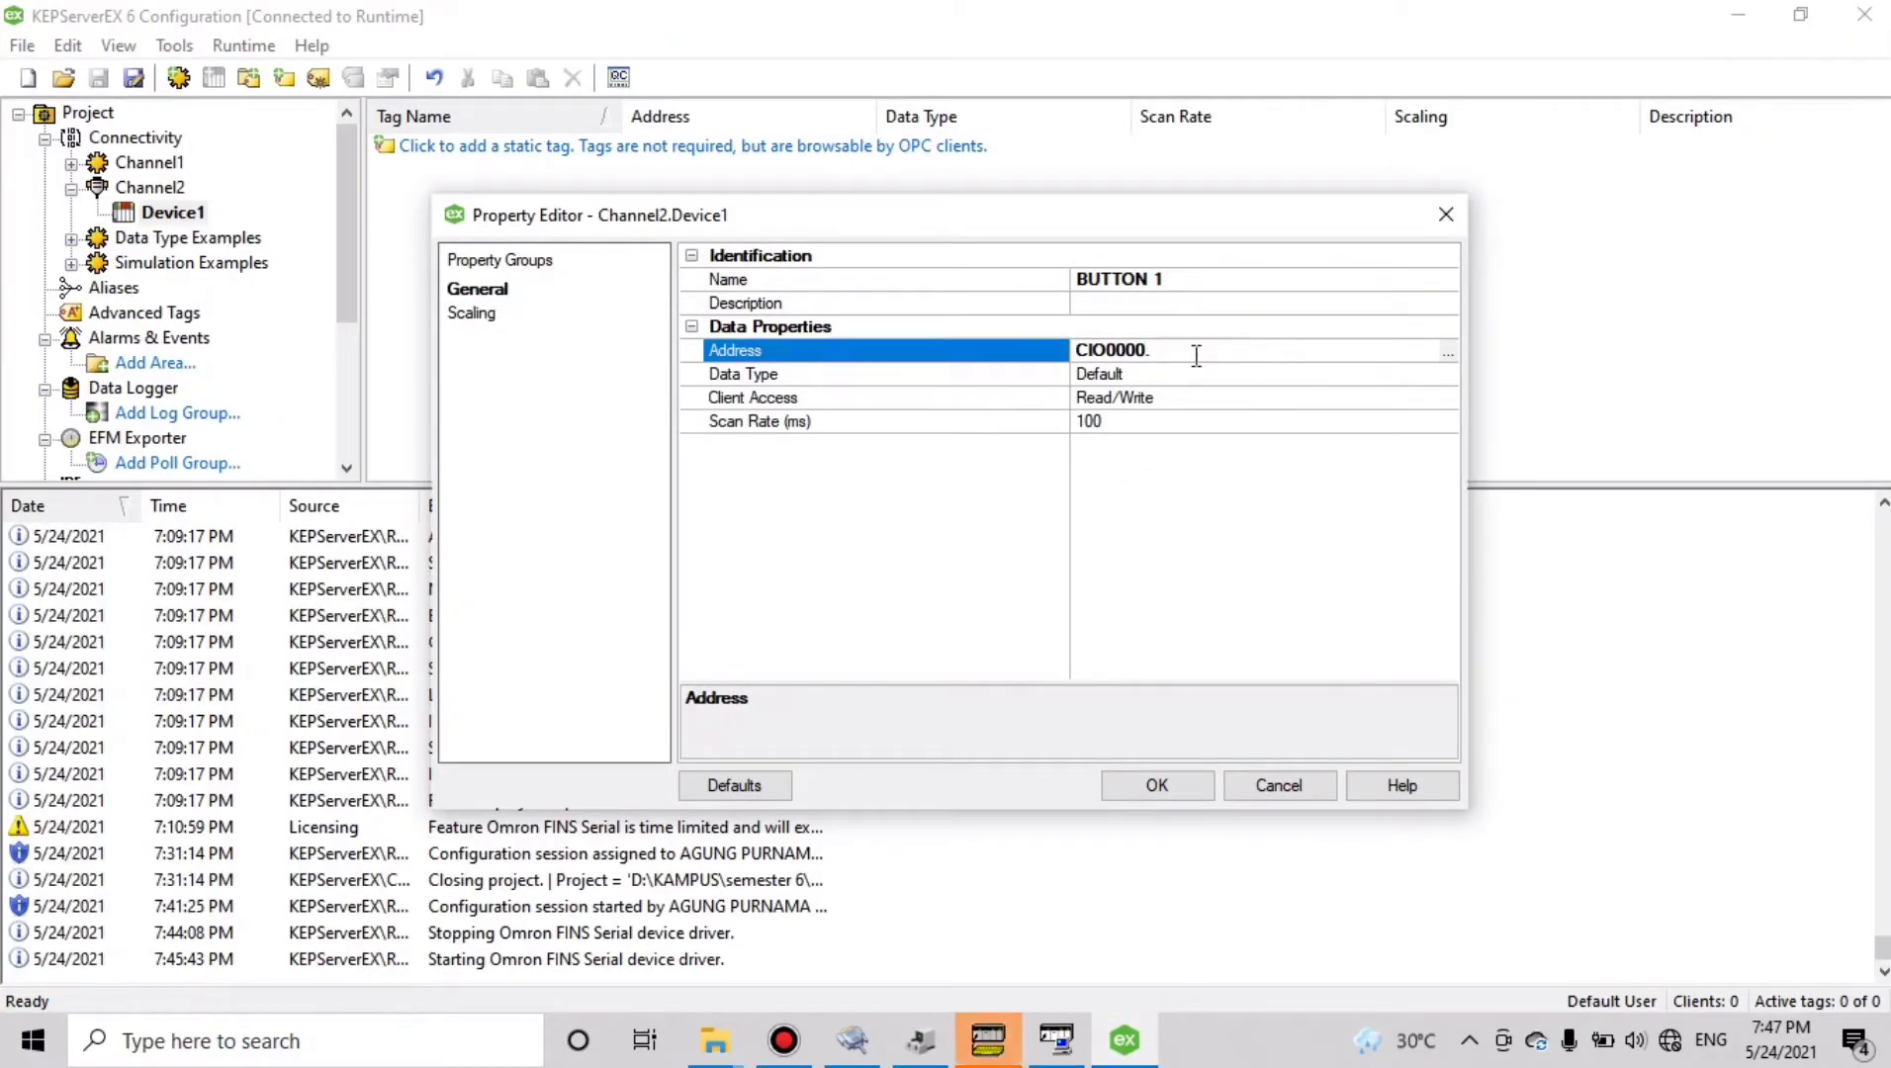
pyautogui.write('01')
pyautogui.click(1159, 784)
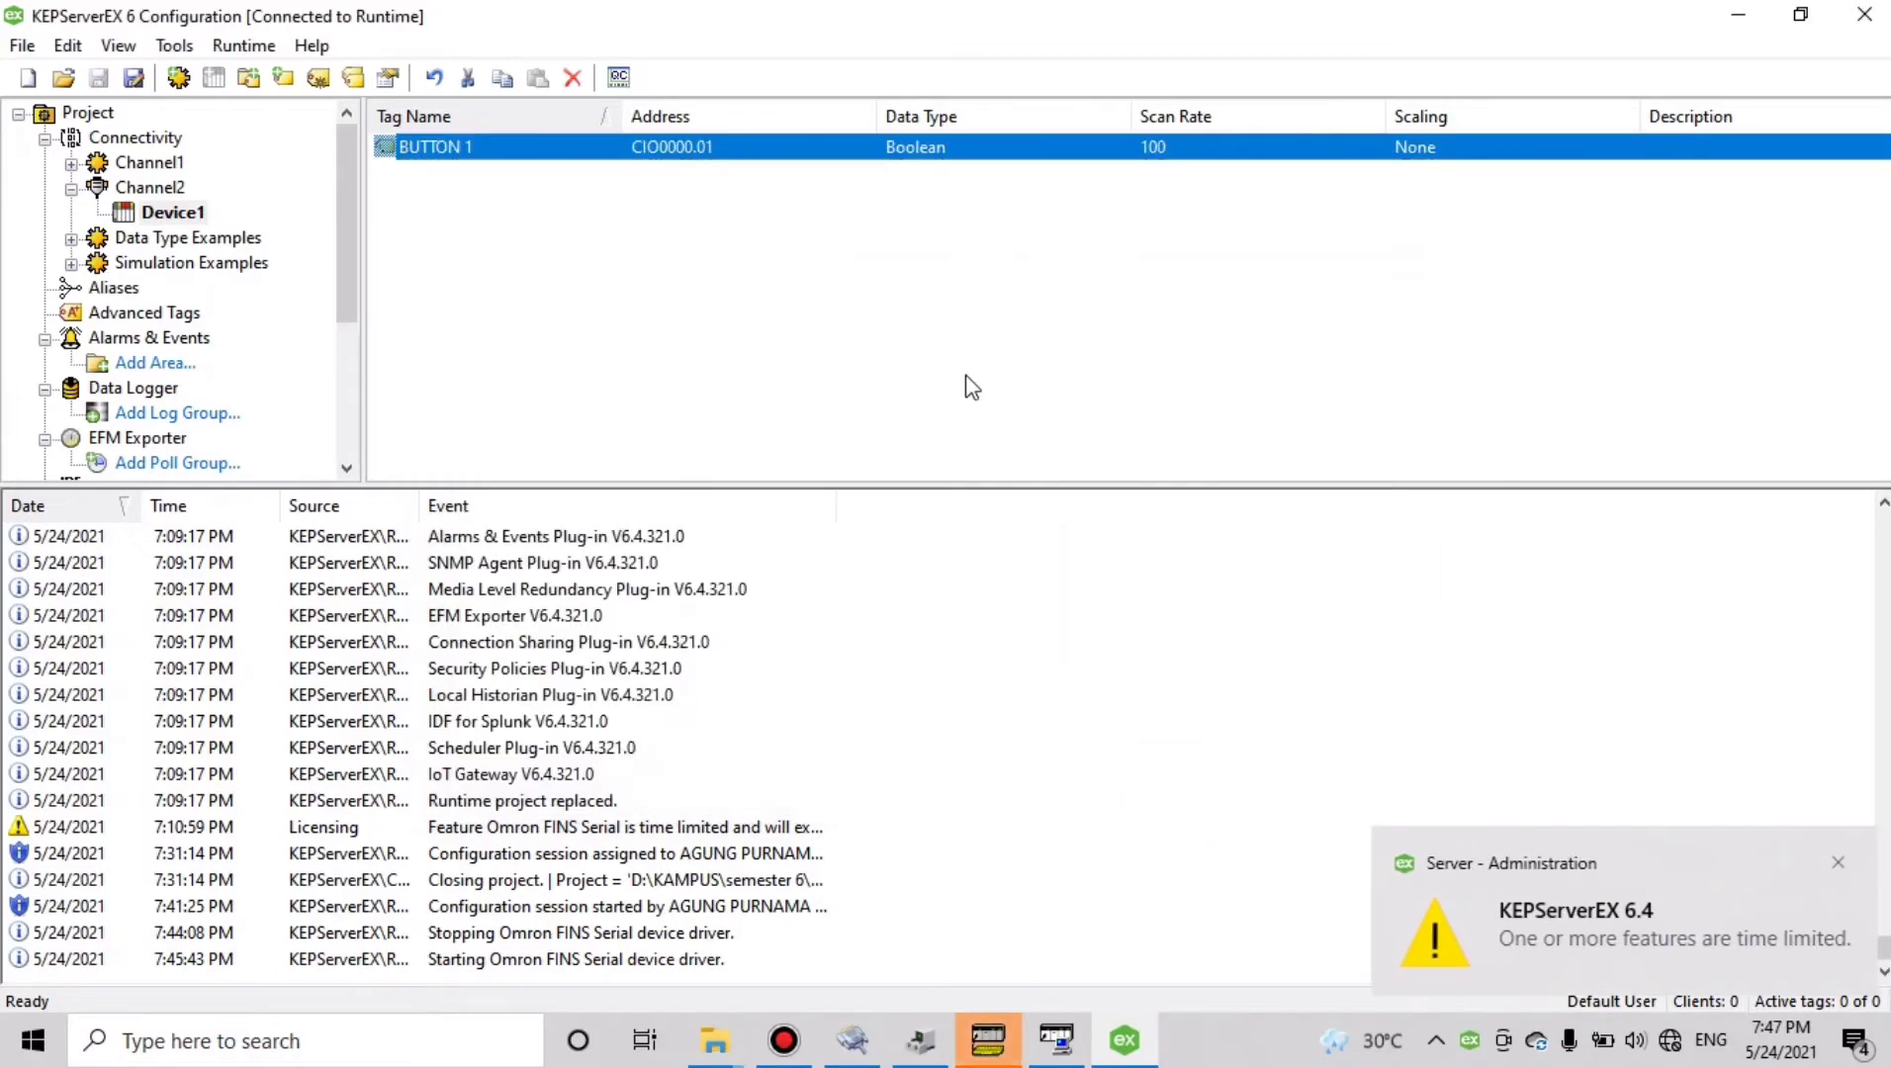
# Add a tag named BUTTON 2 with address CIO0000.02, check it against the ladder in CX-Programmer, and save it
pyautogui.click(284, 78)
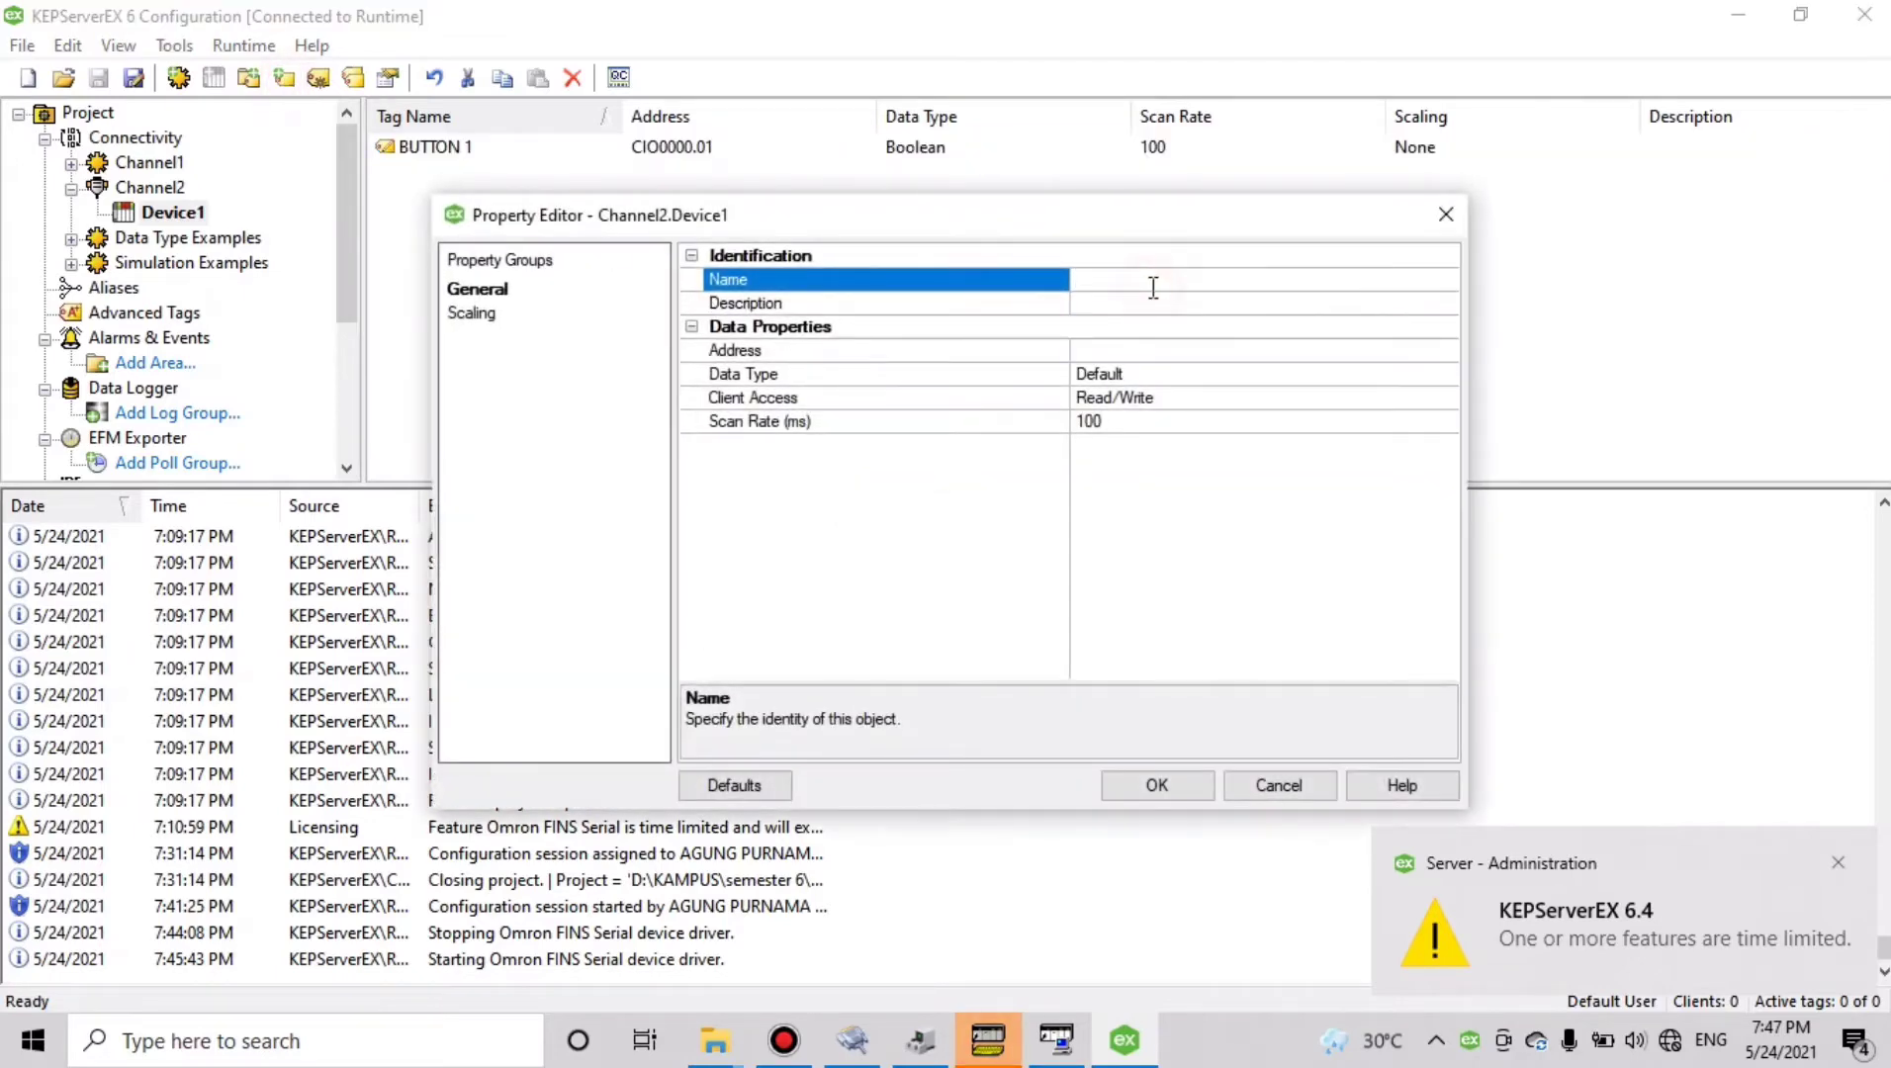
pyautogui.write('BU')
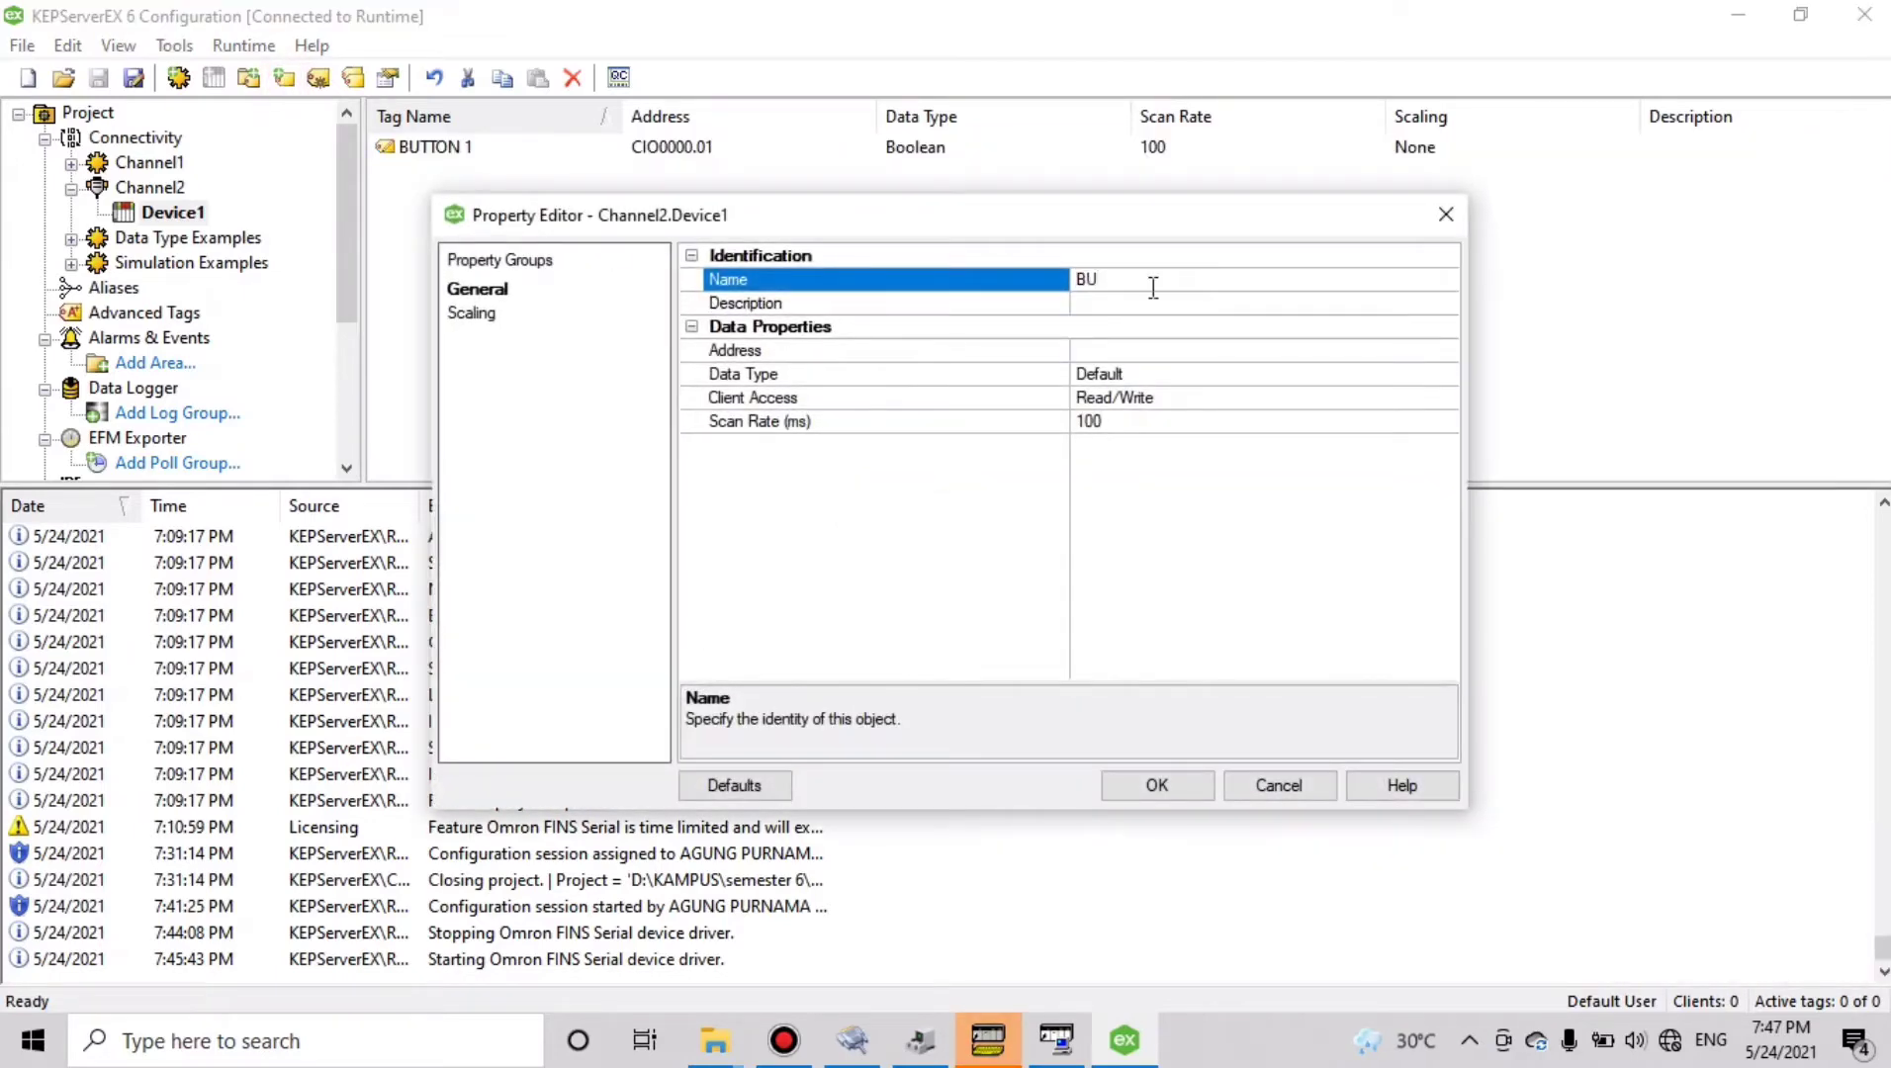
pyautogui.write('TTON 2')
pyautogui.click(1174, 350)
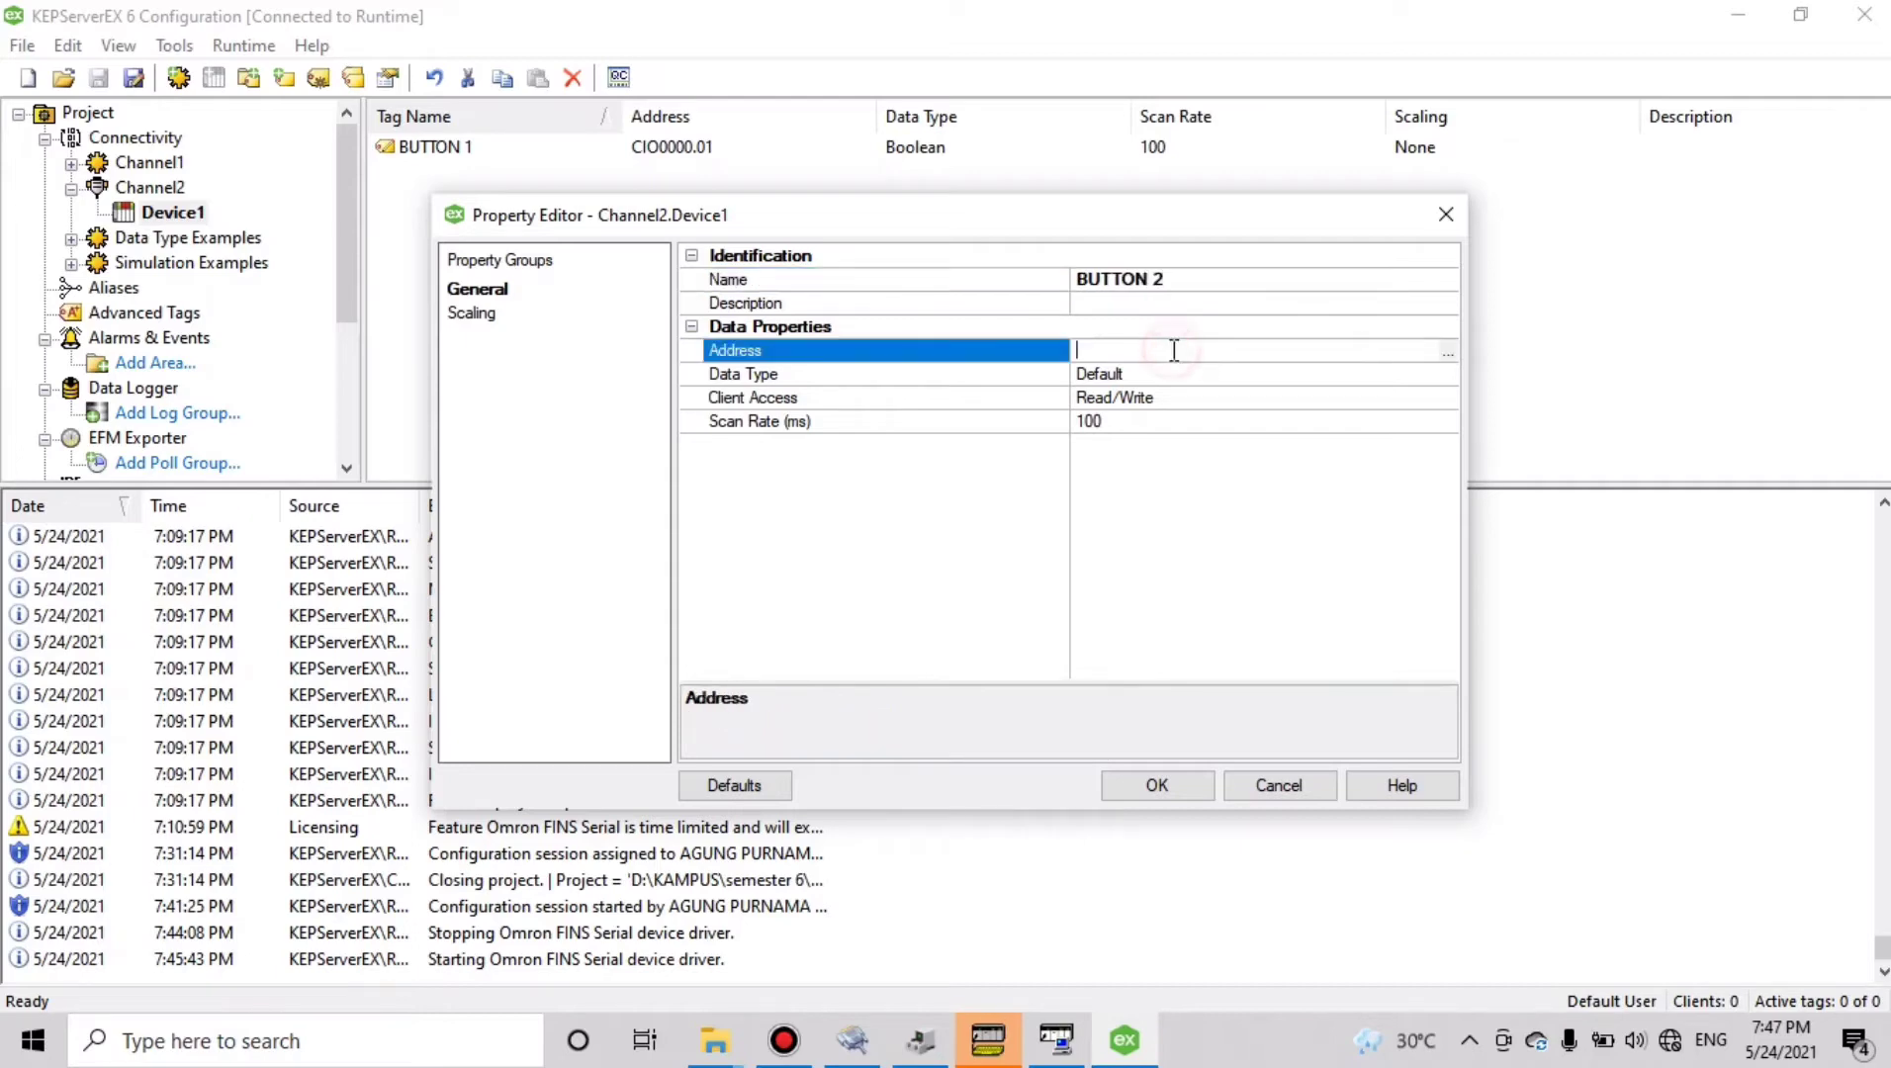
pyautogui.write('CIO0000.02')
pyautogui.click(989, 1038)
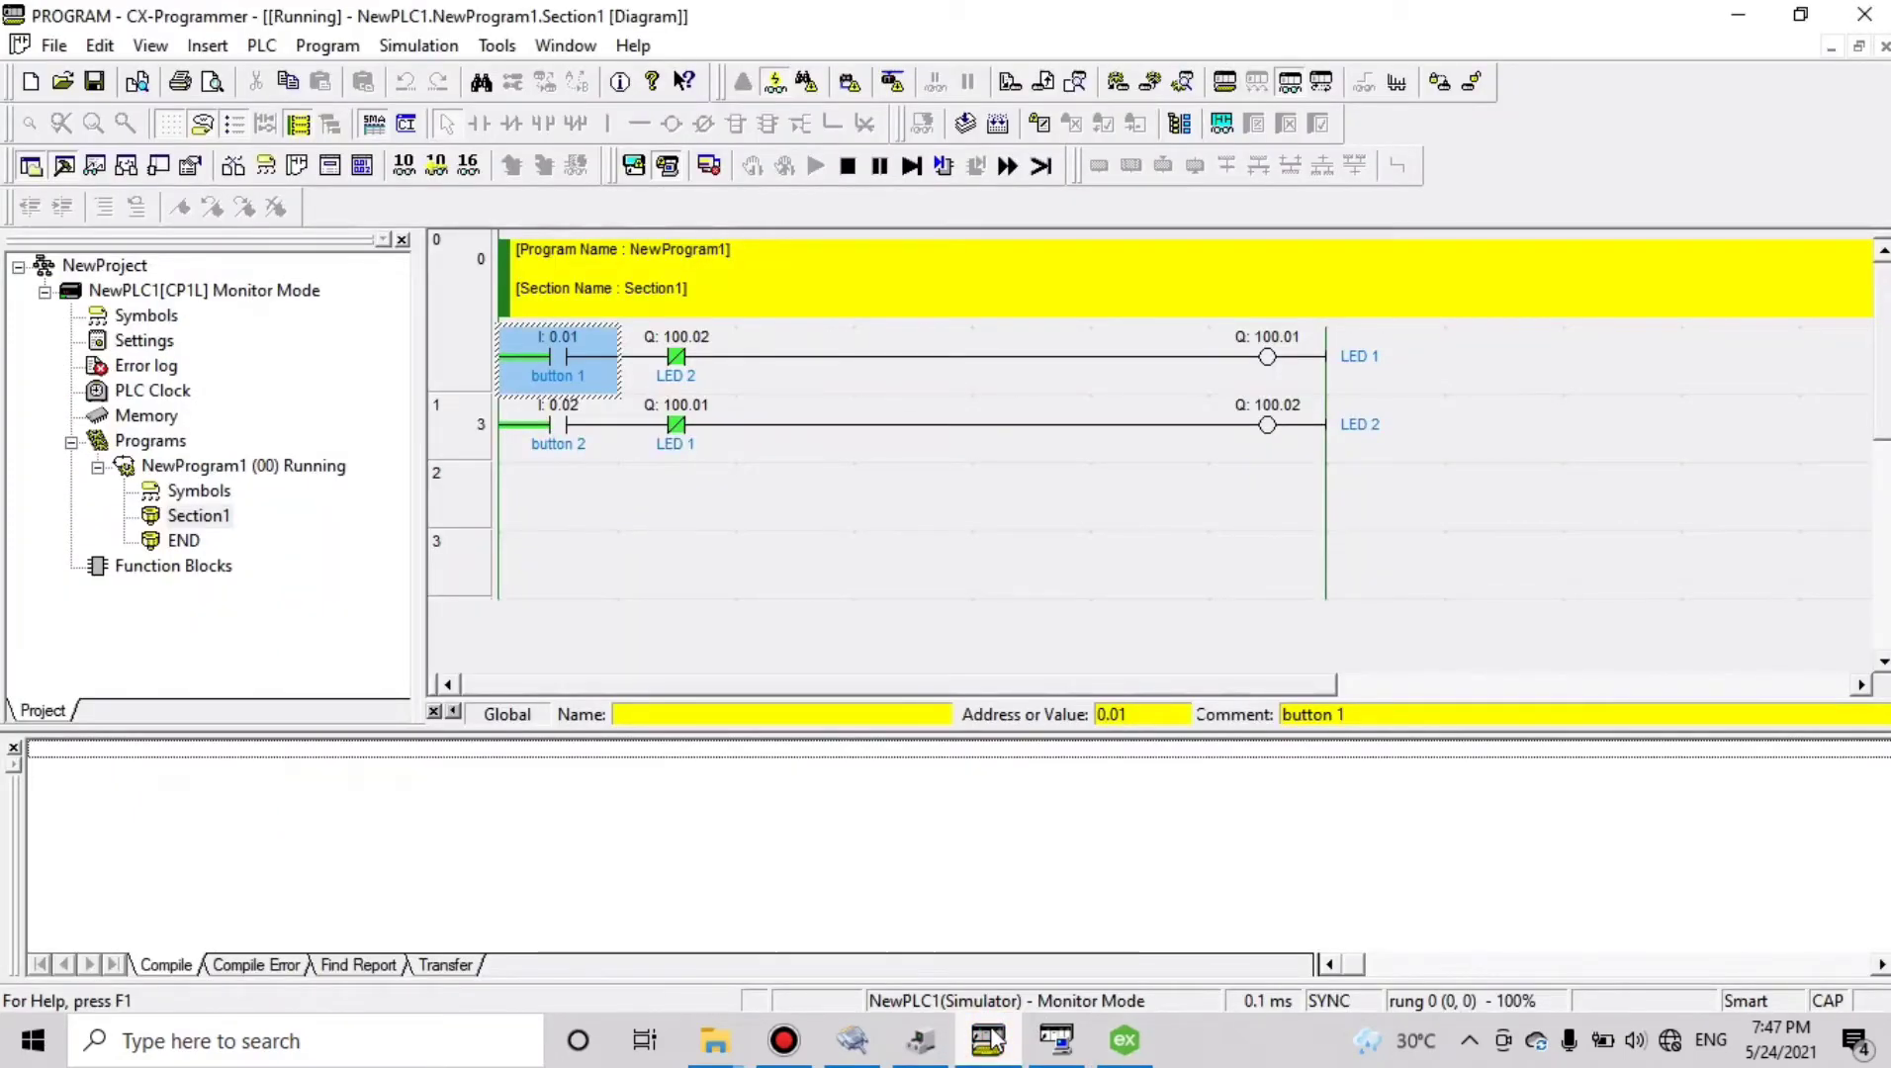
pyautogui.click(988, 1038)
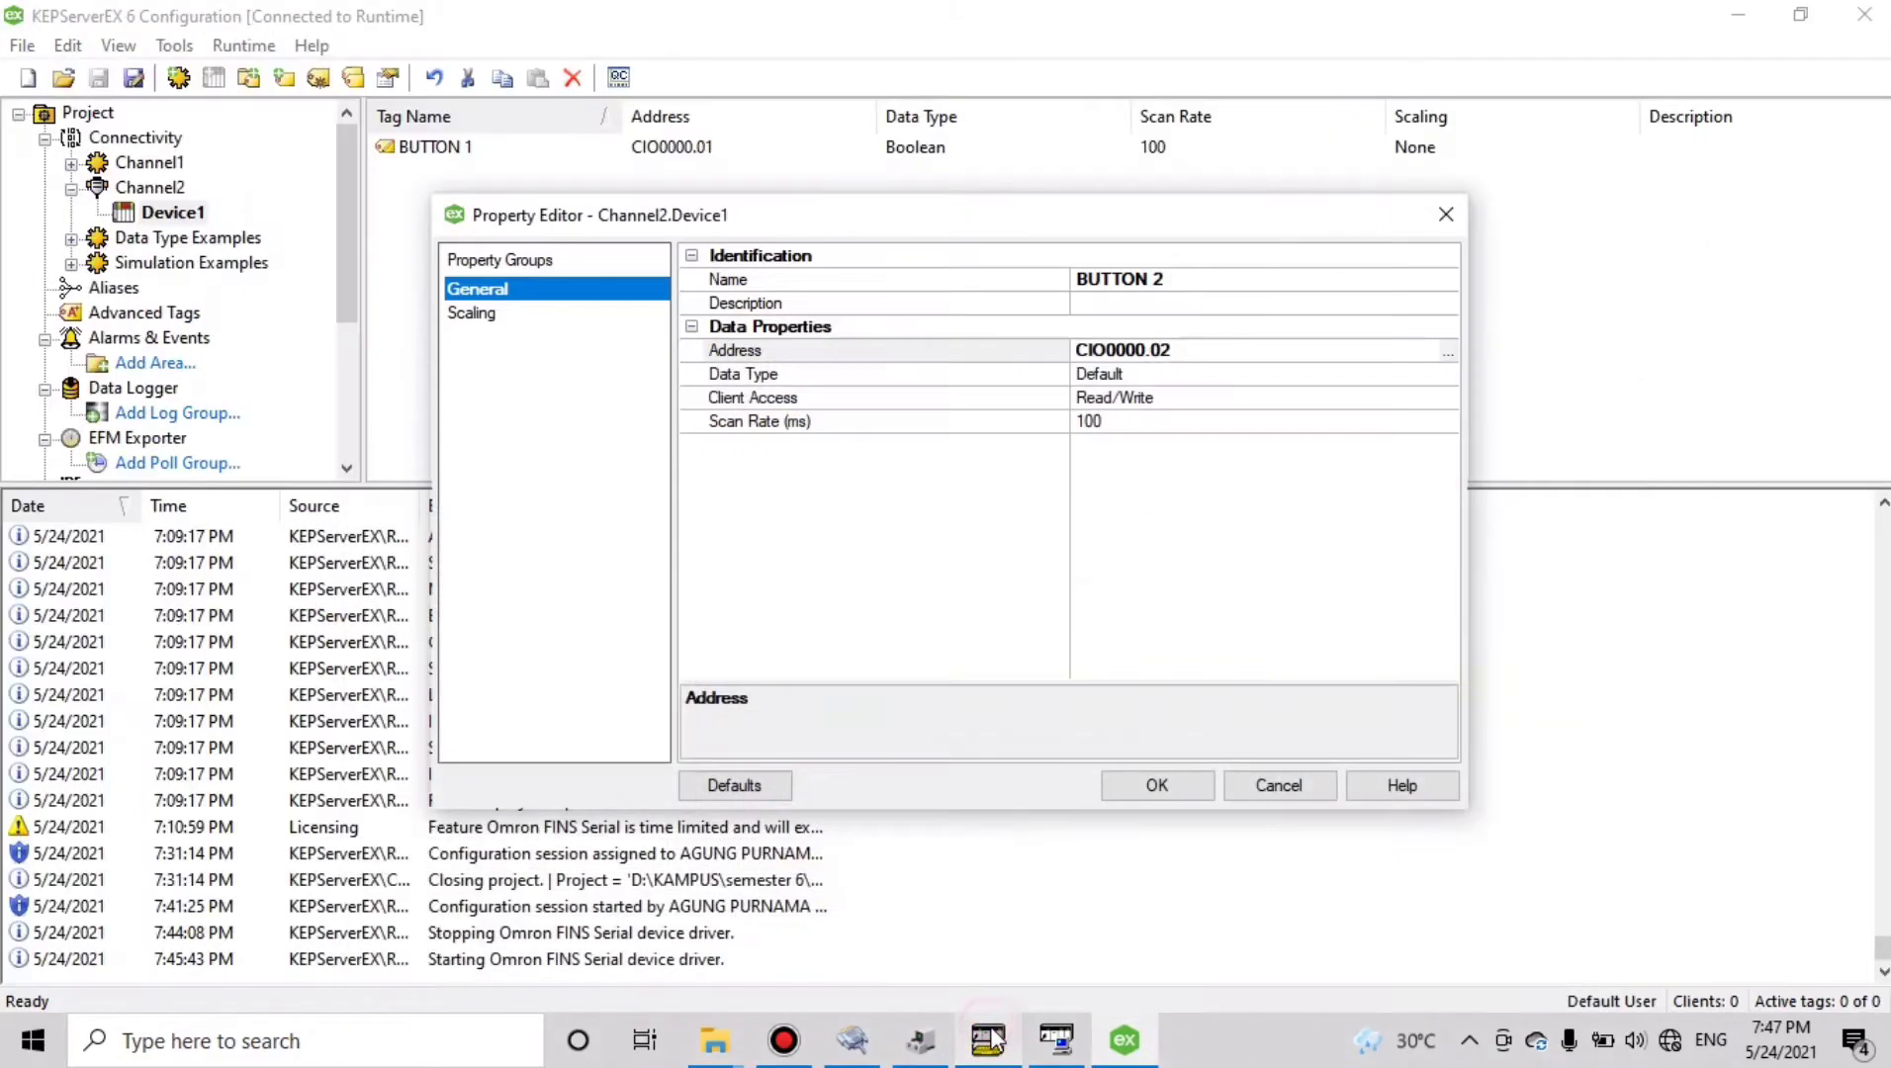
pyautogui.click(1157, 786)
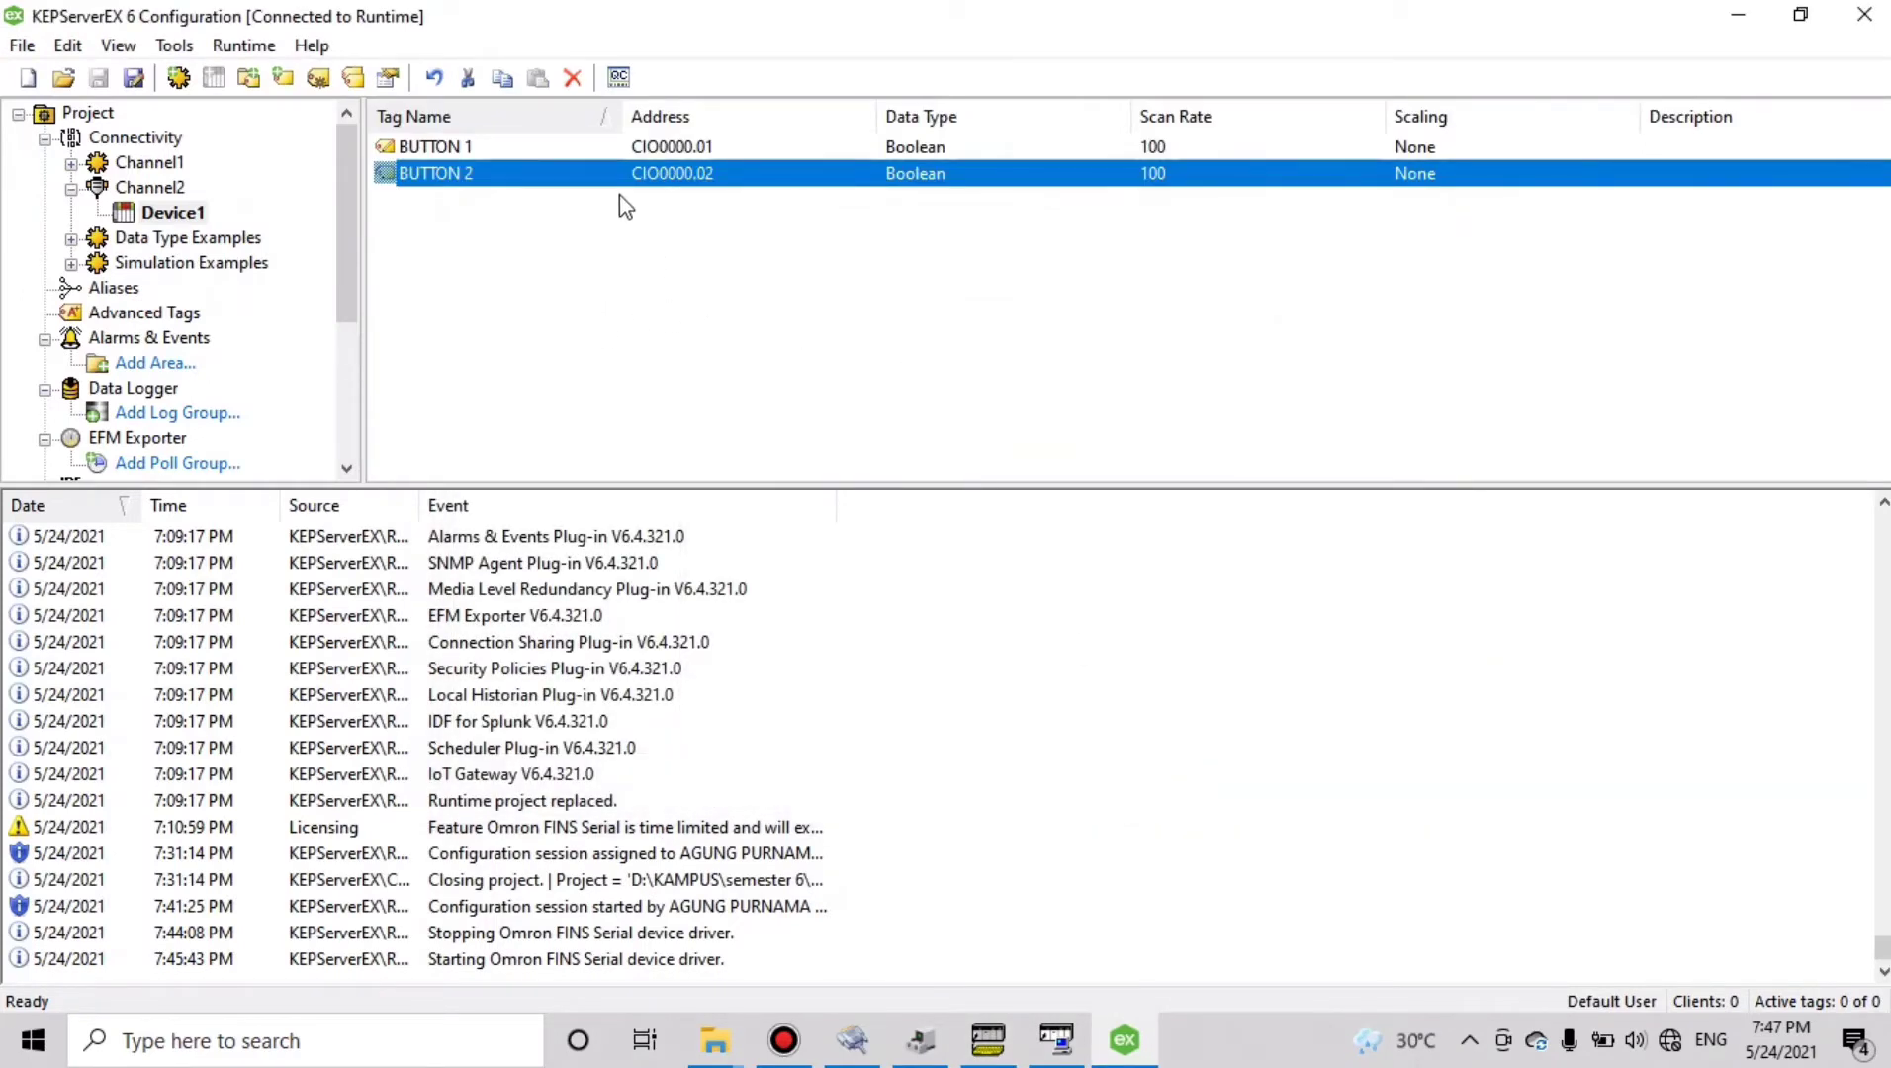
# Start a new tag named OUTPUT 1 on Device1 and look up the LED 1 coil's address in CX-Programmer
pyautogui.click(290, 82)
pyautogui.write('O')
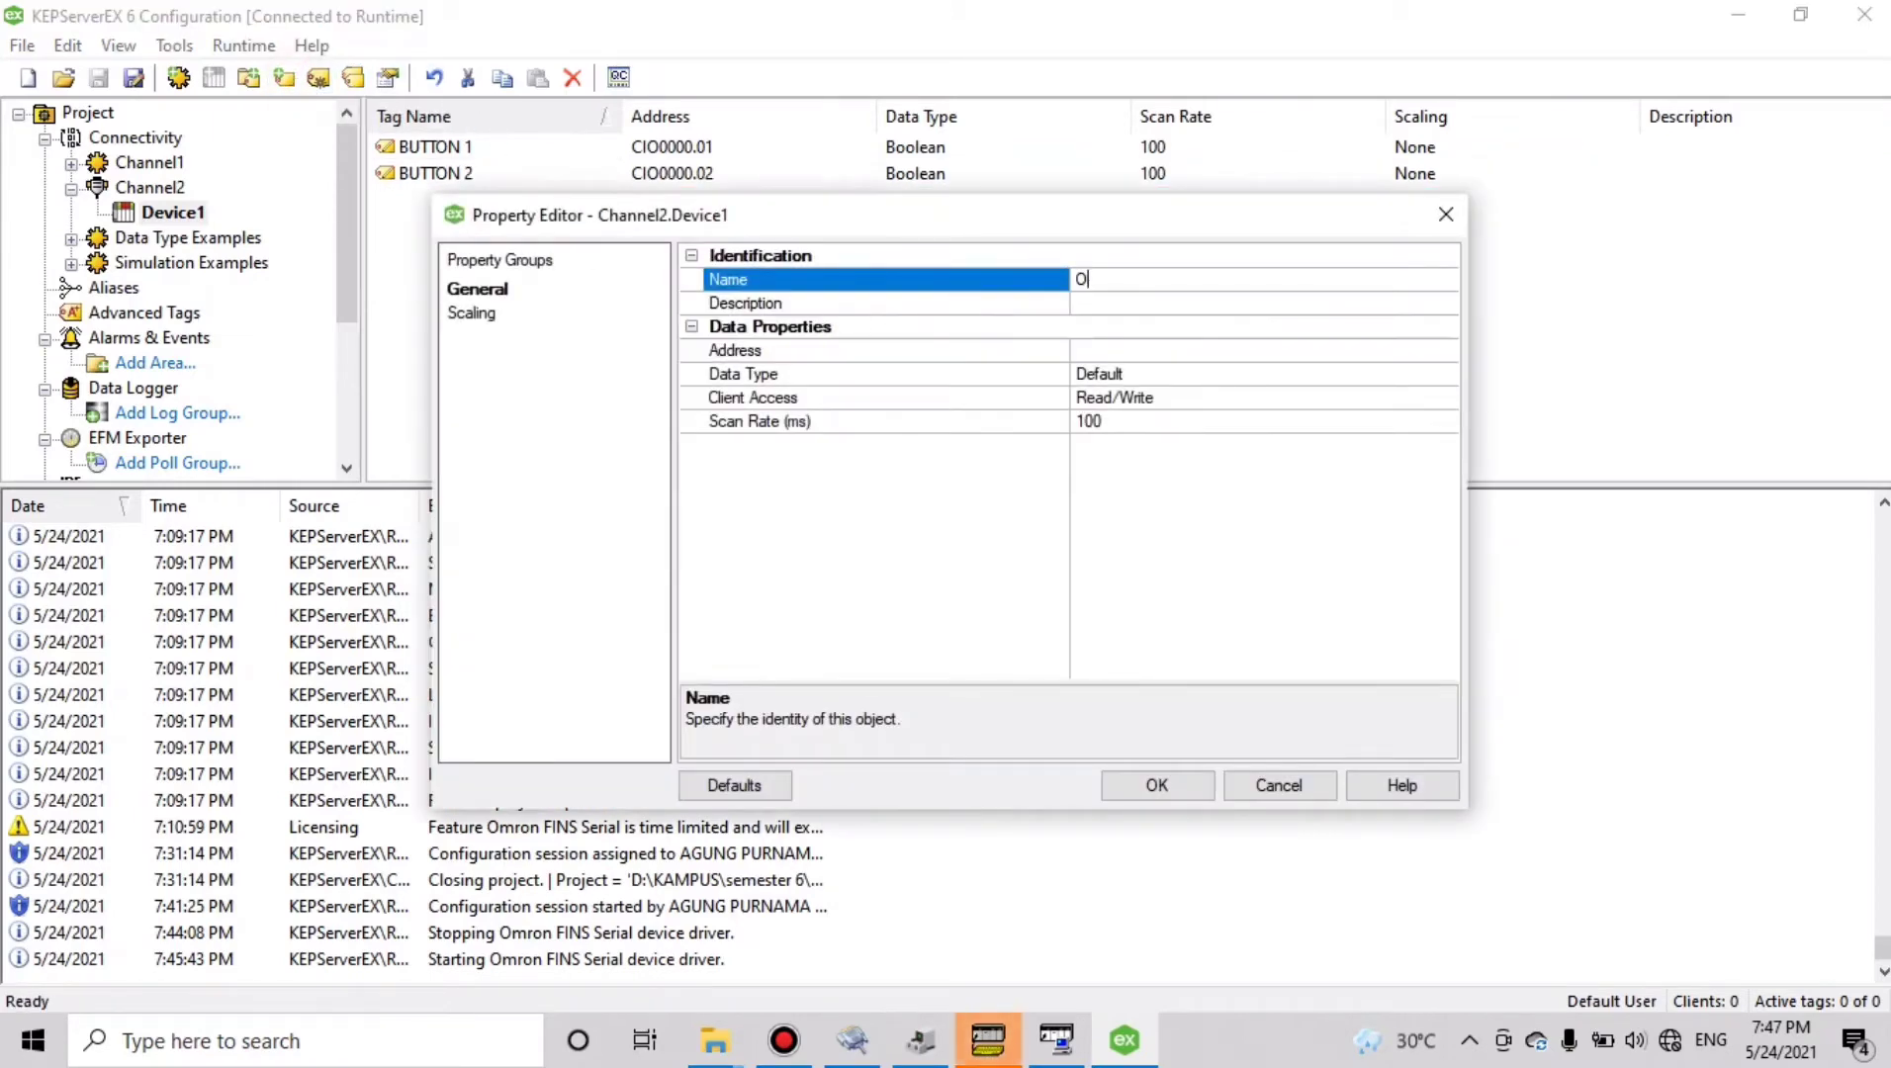
pyautogui.write('UTPUT')
pyautogui.write('1')
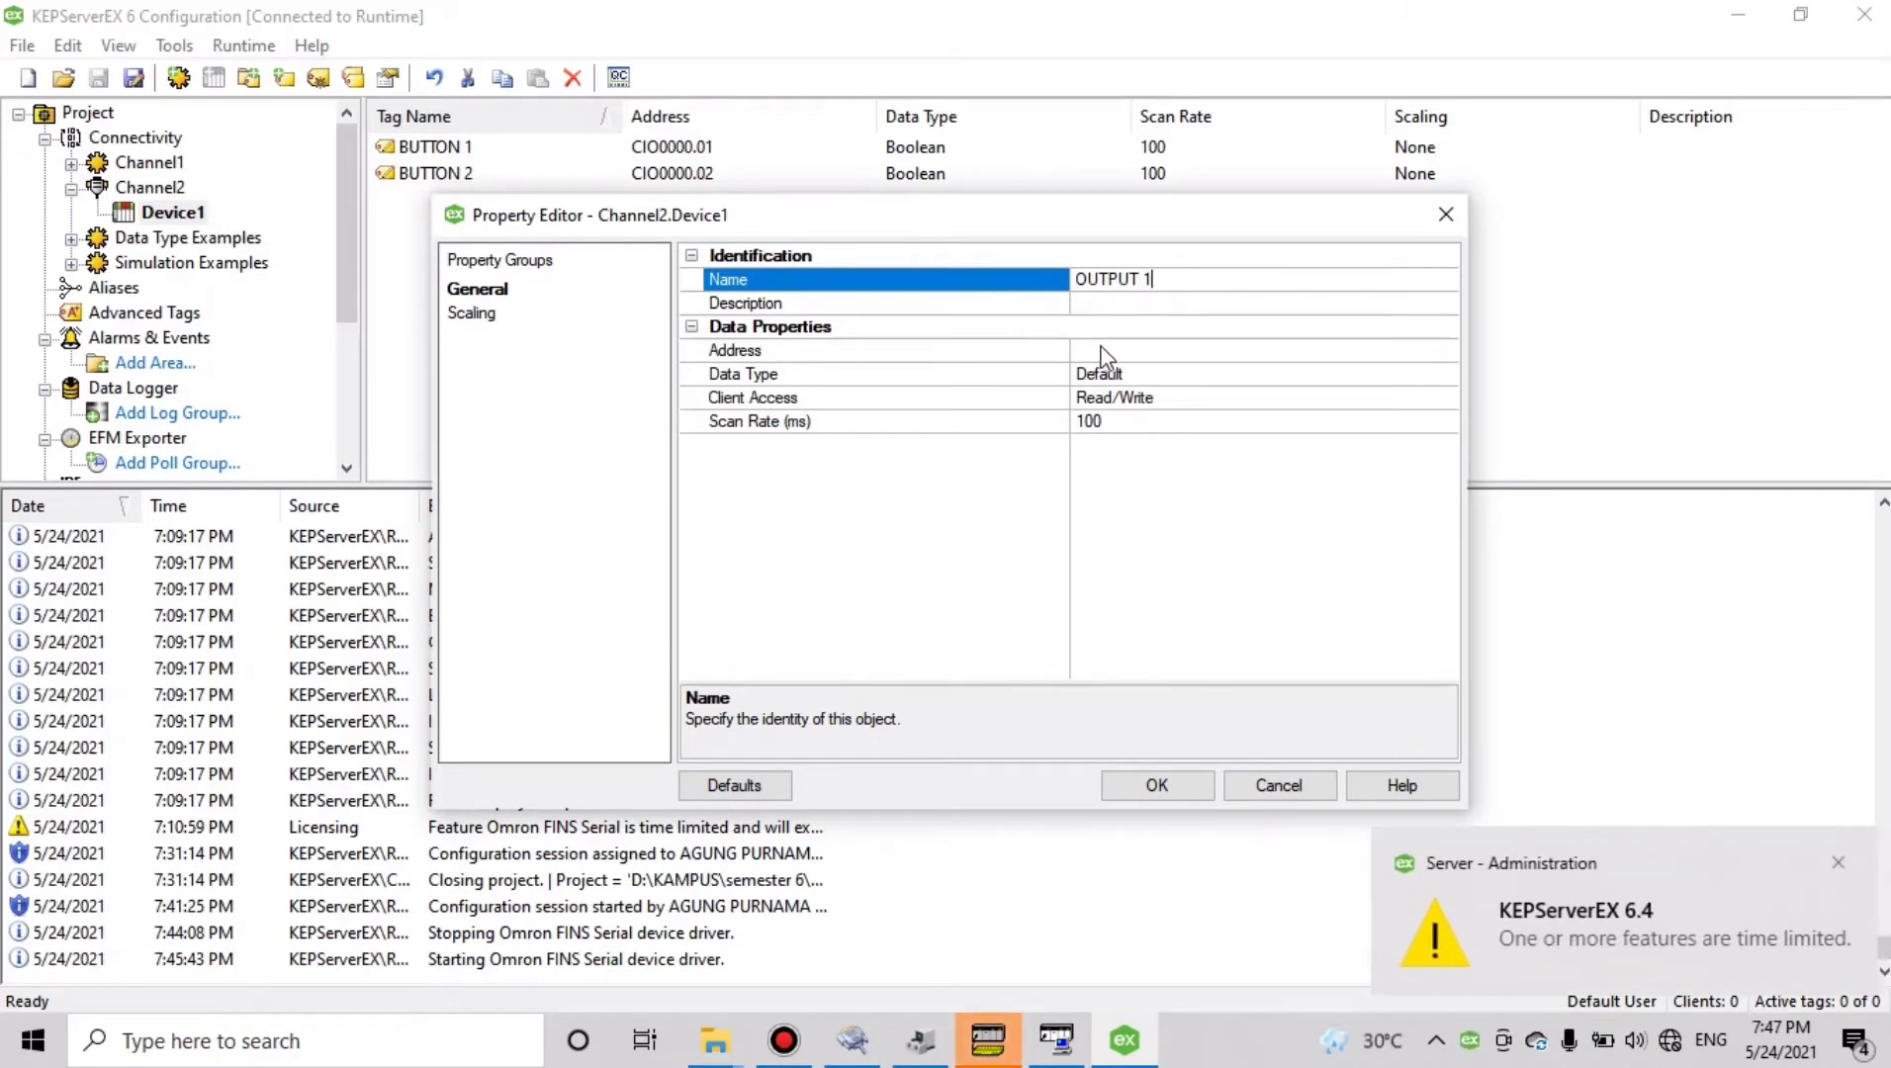
pyautogui.click(1103, 350)
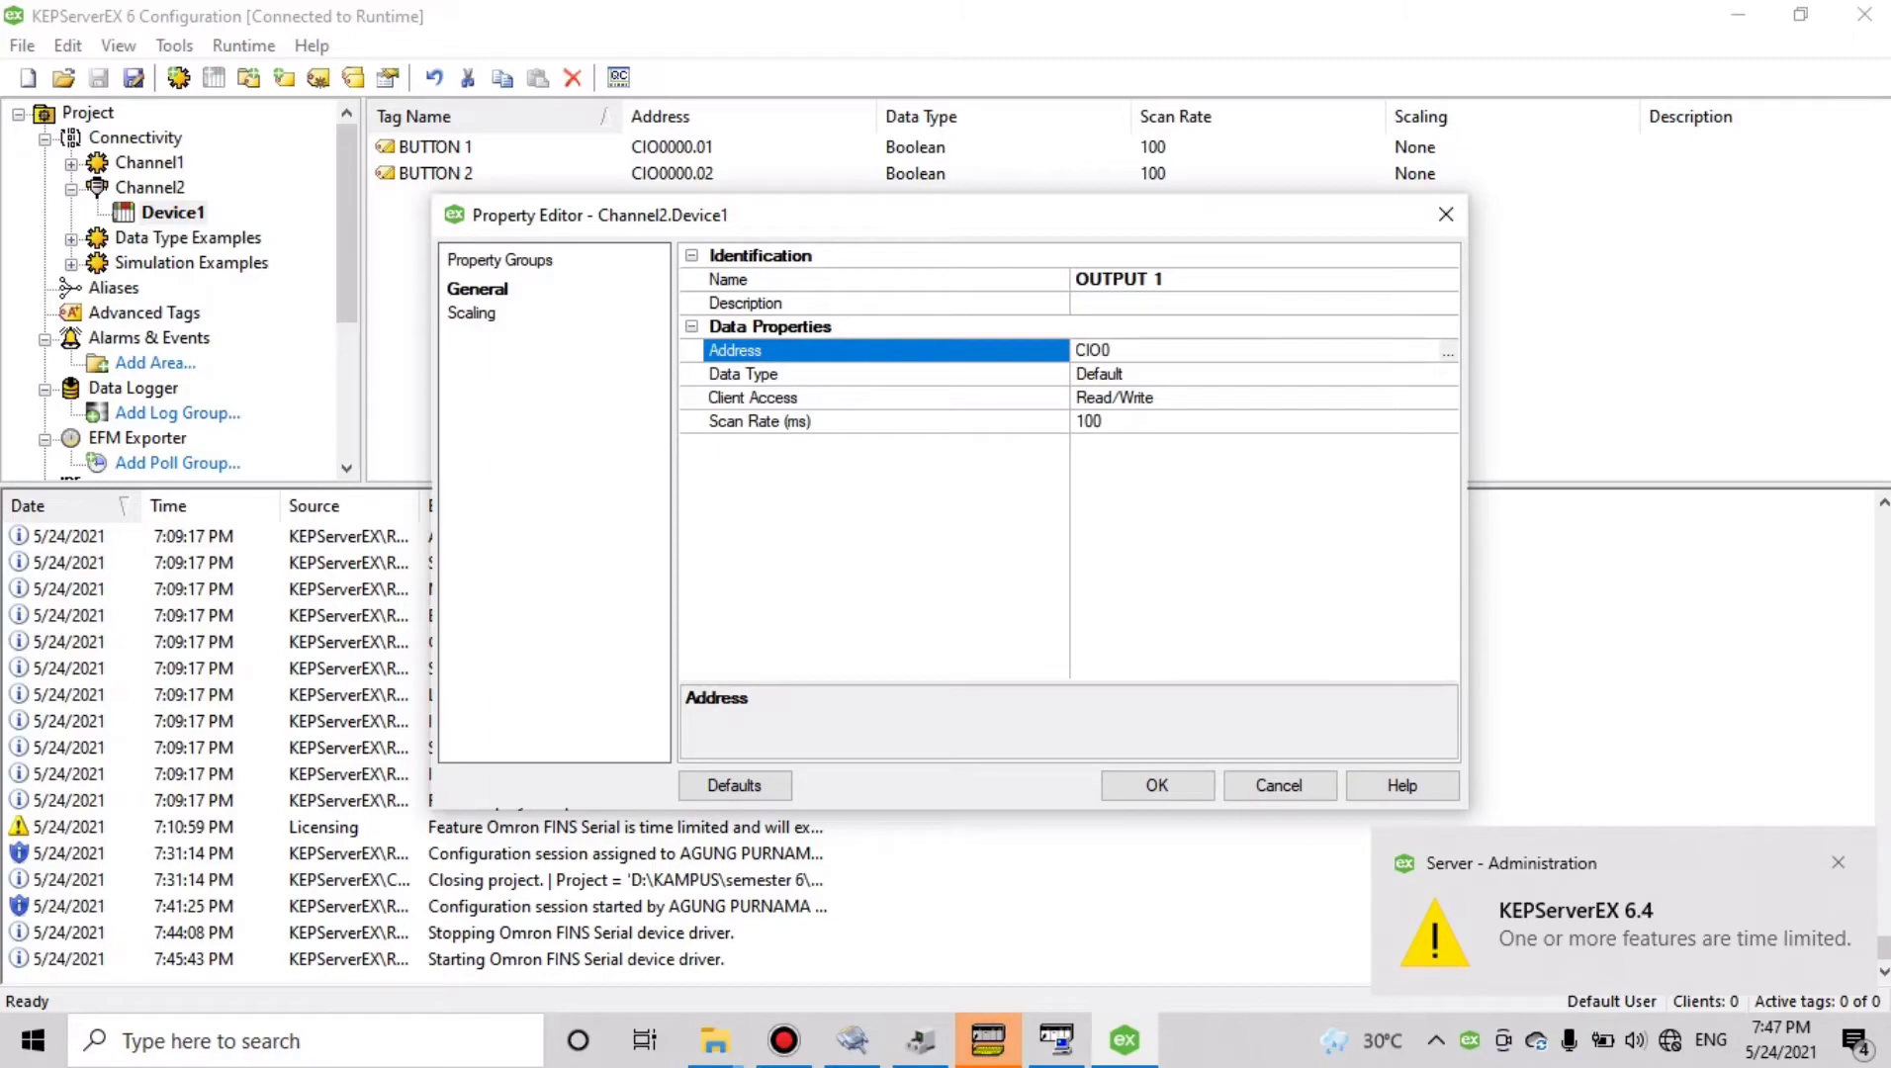
pyautogui.click(988, 1038)
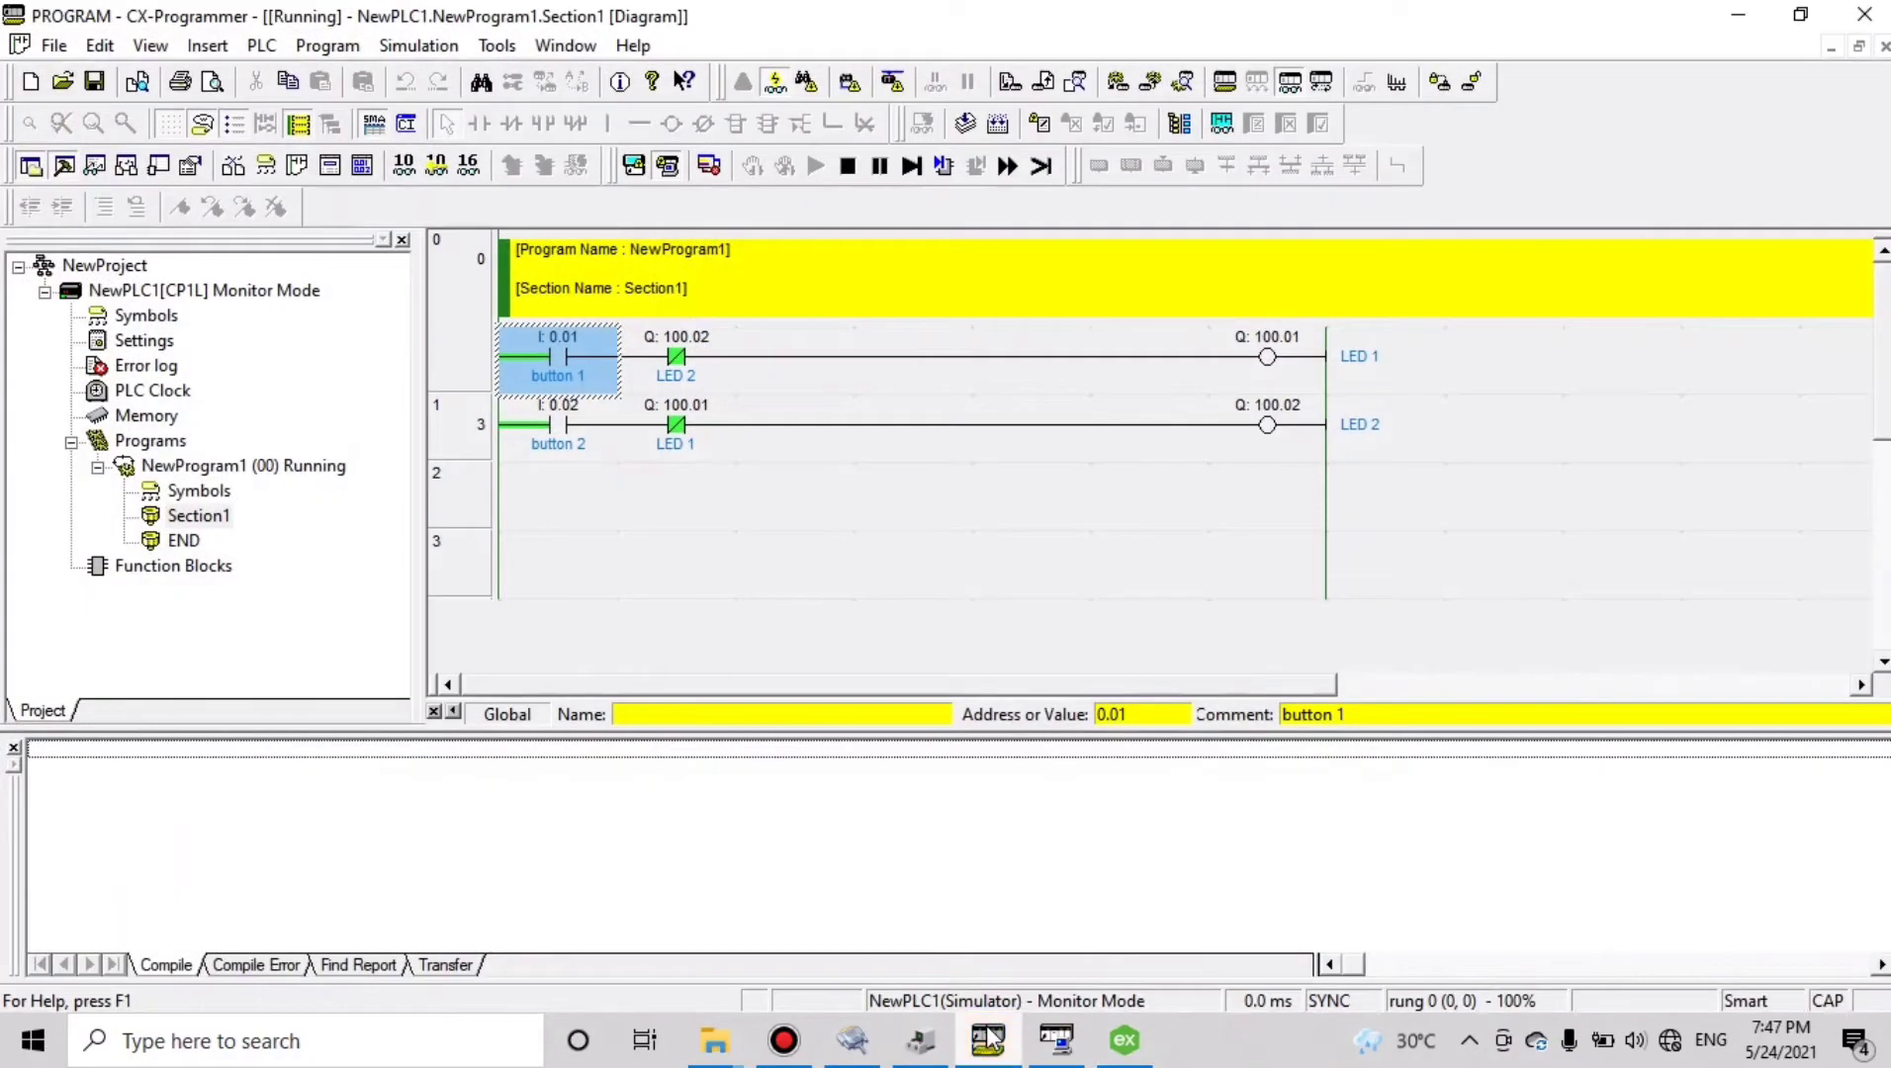
pyautogui.click(988, 1038)
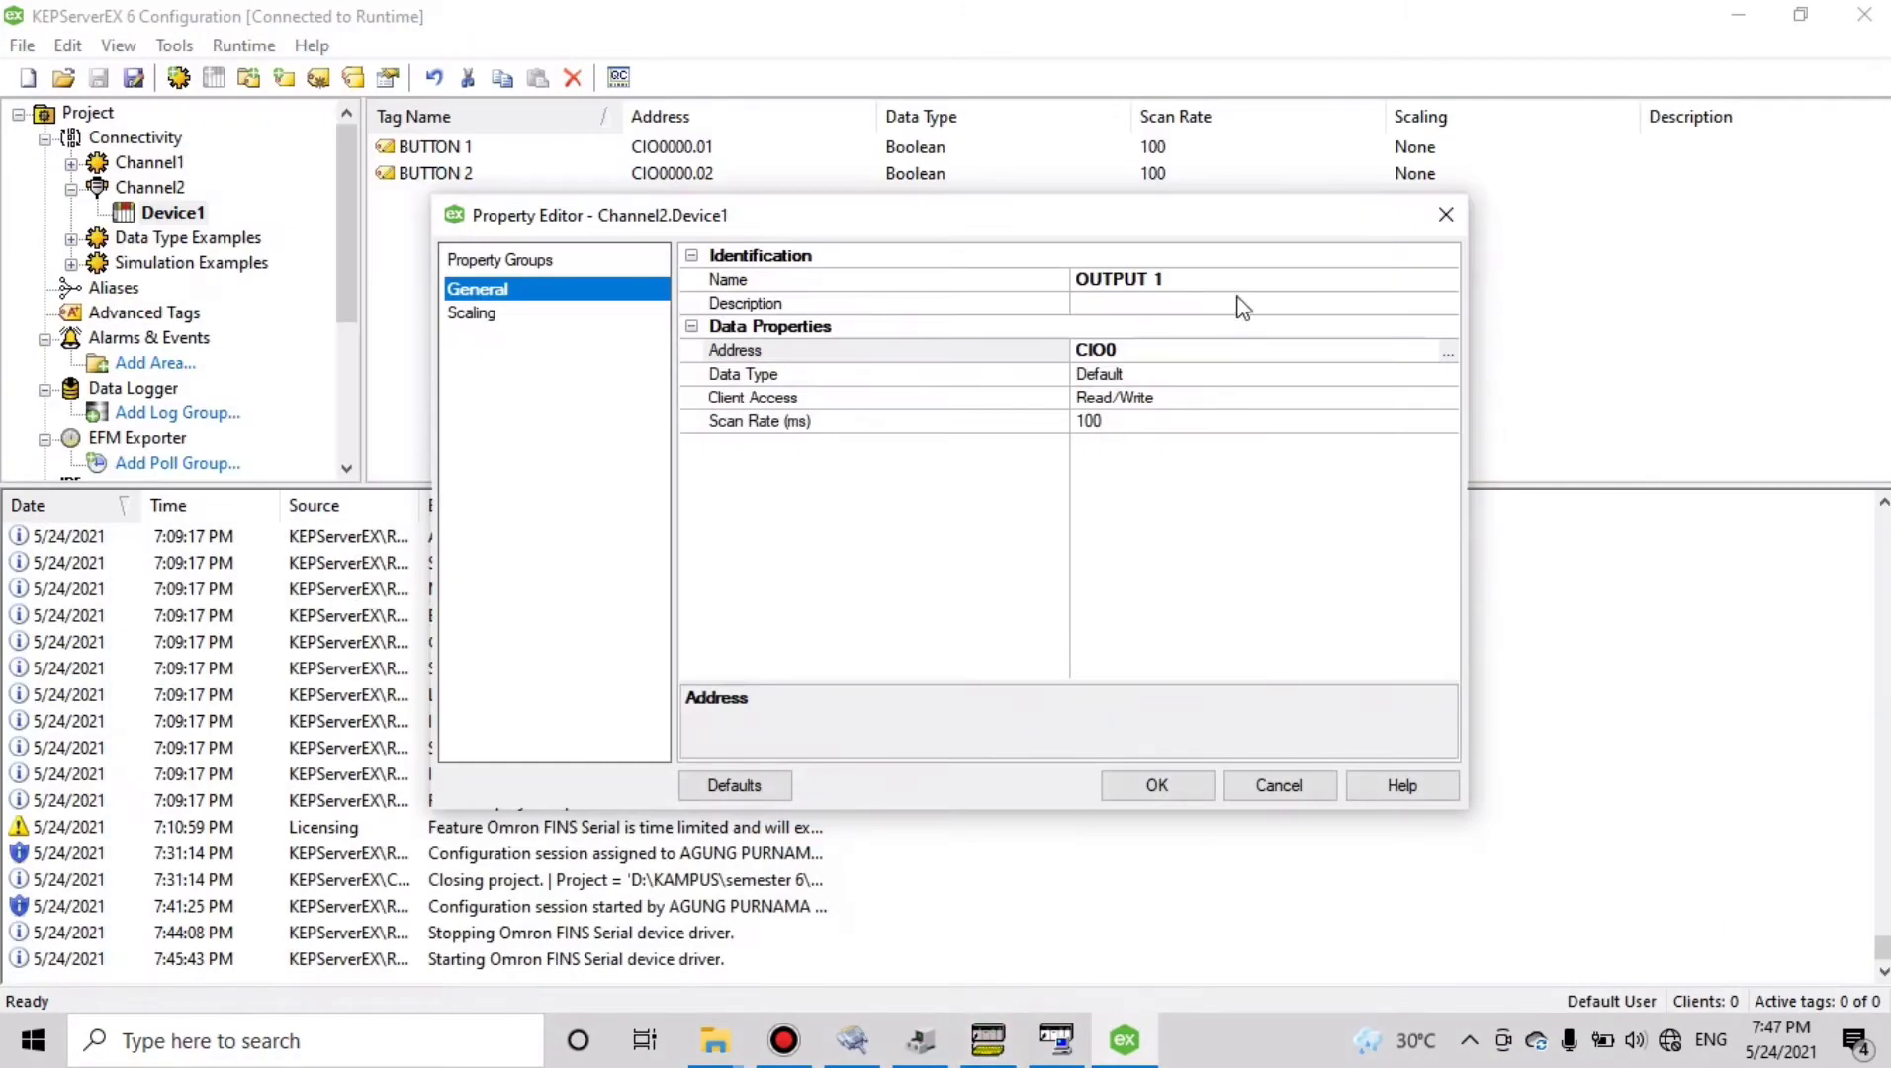
# Set the OUTPUT 1 tag's address to CIO0100.01, check it against the LED 1 coil in CX-Programmer, and save the tag
pyautogui.click(1207, 349)
pyautogui.write('CIO01')
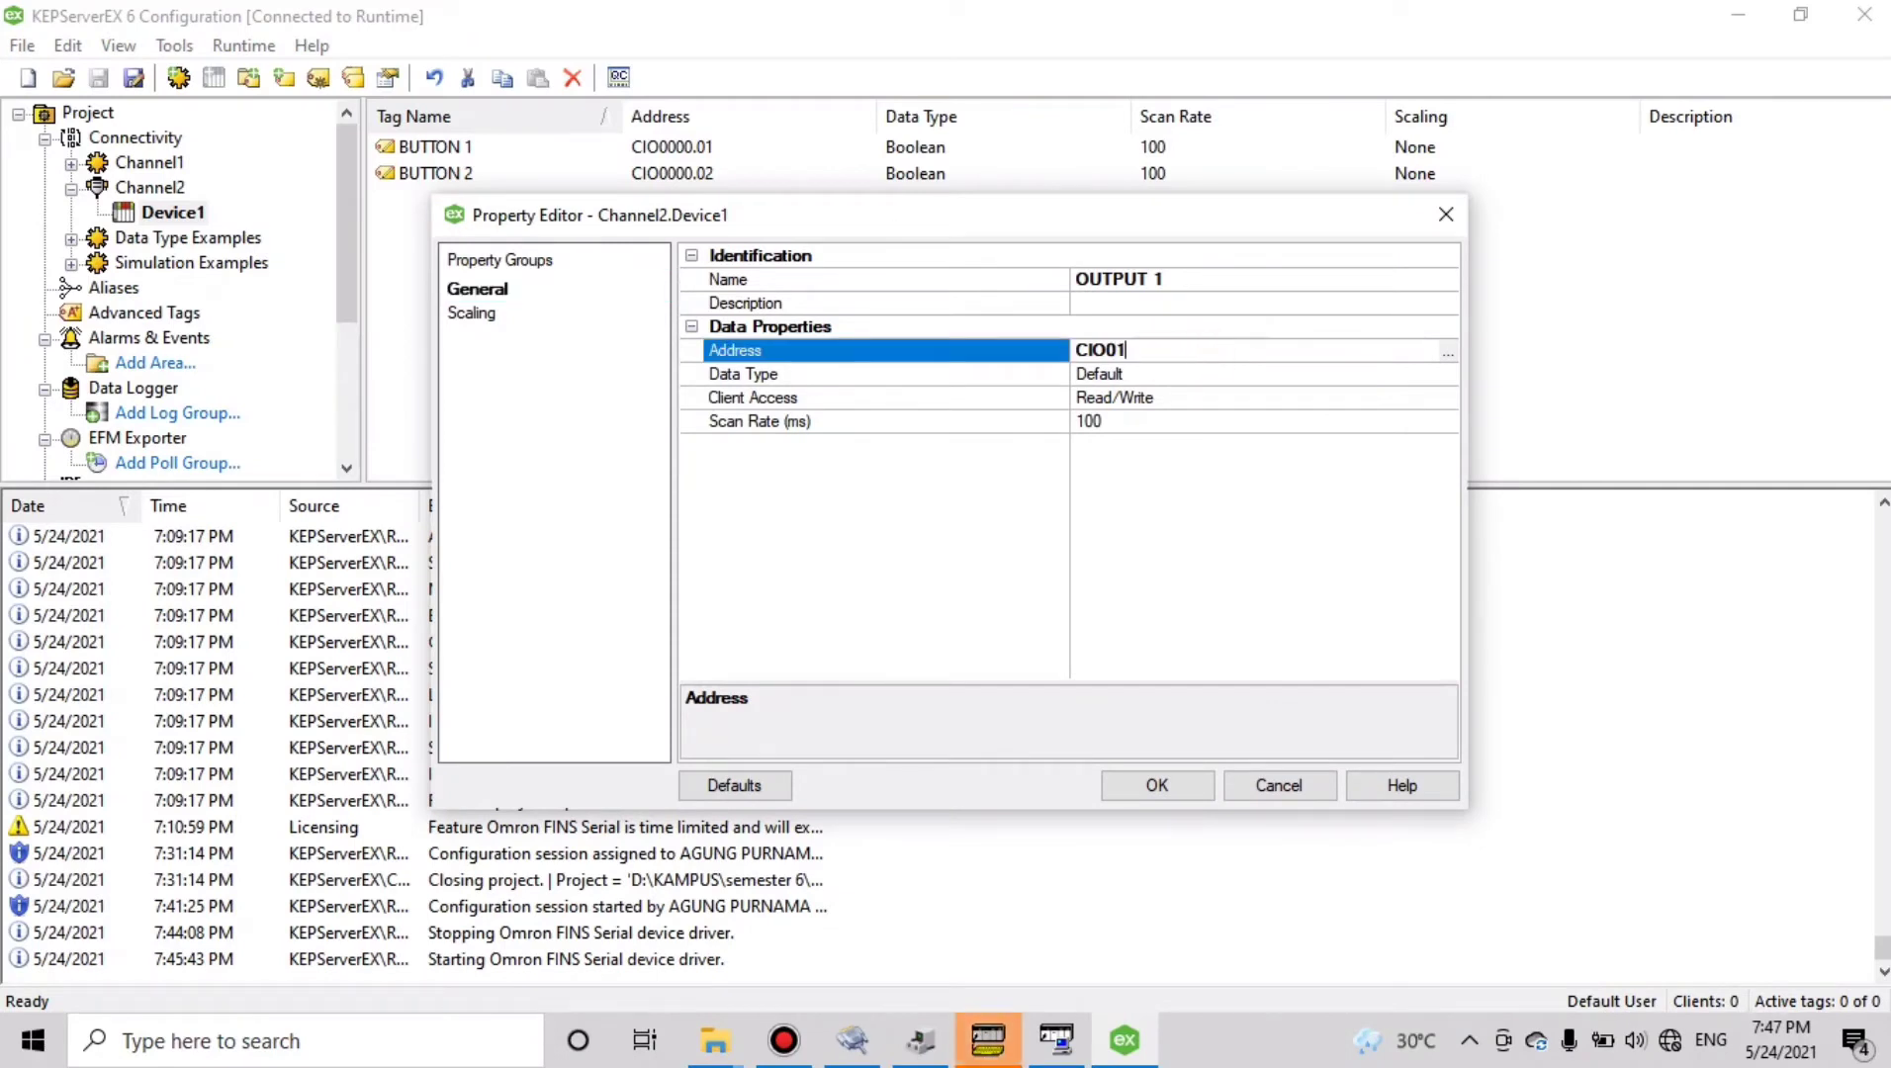
pyautogui.write('00.01')
pyautogui.click(988, 1038)
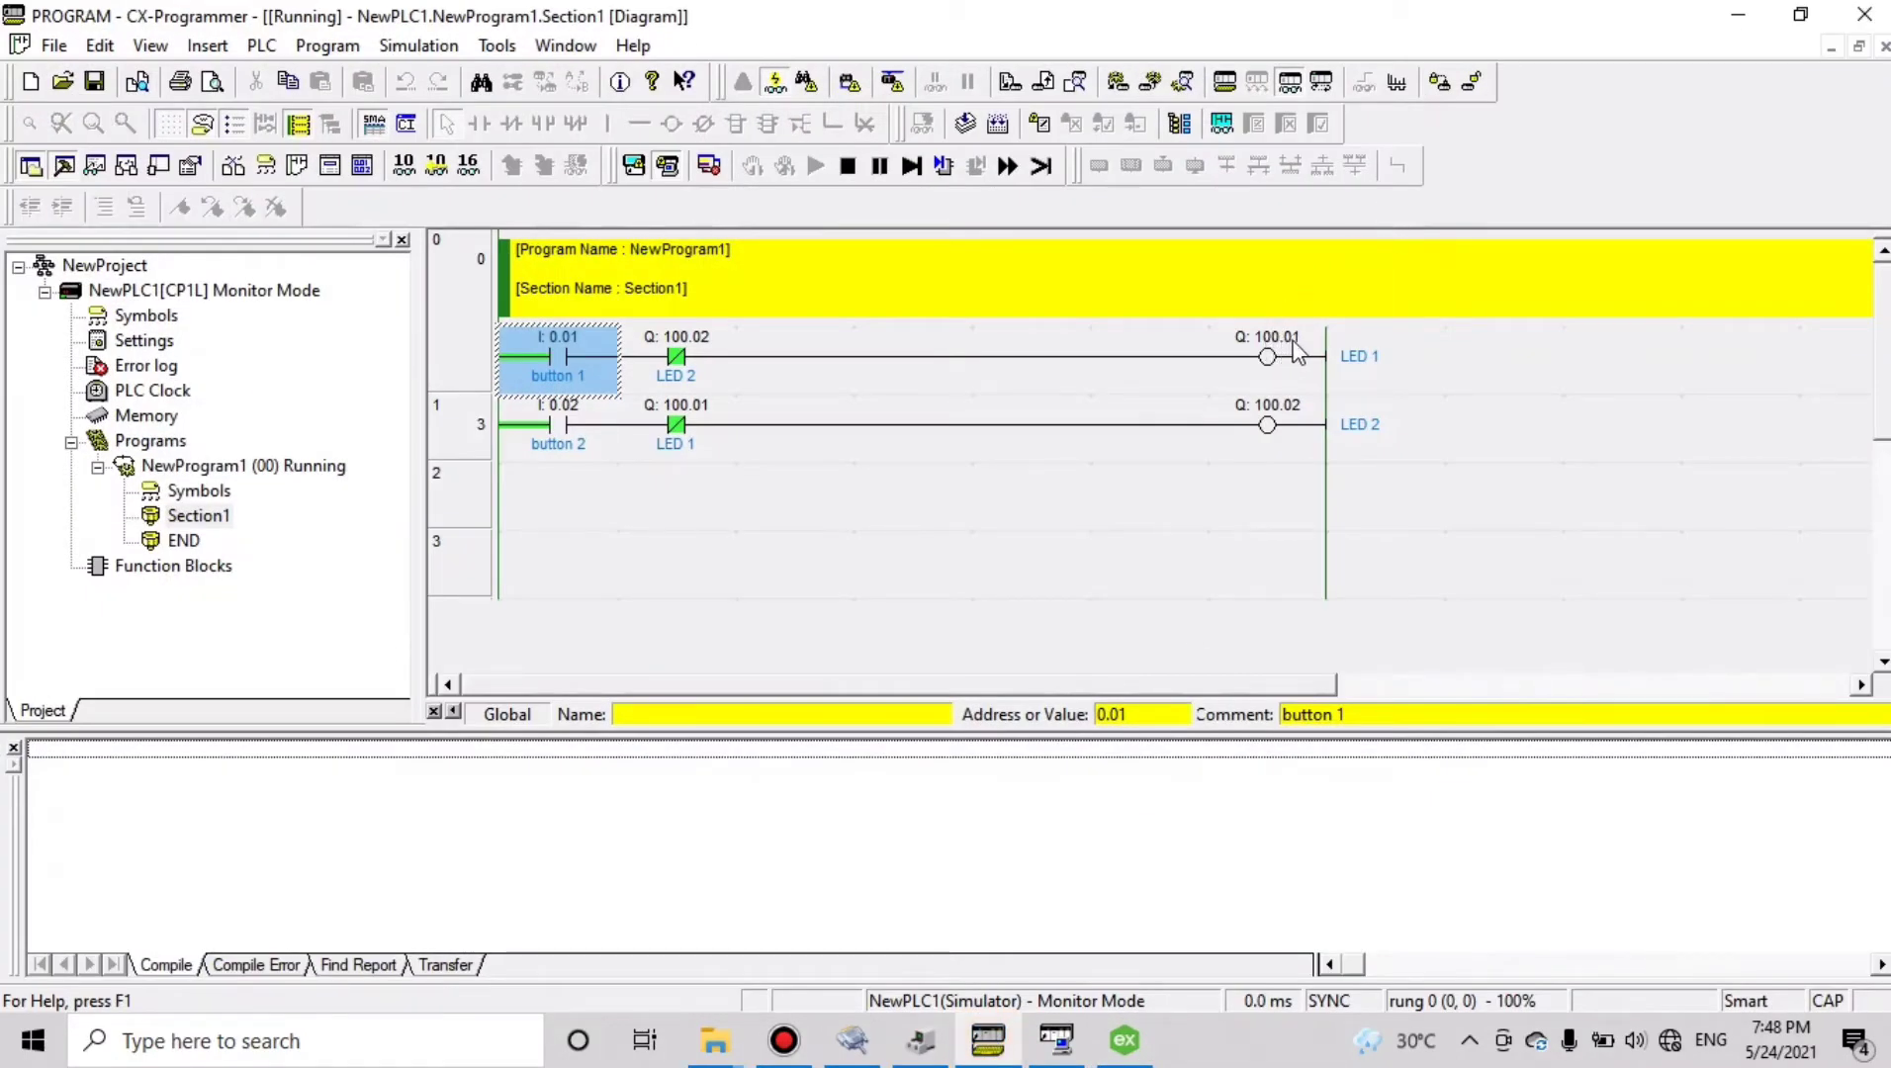
pyautogui.click(1125, 1039)
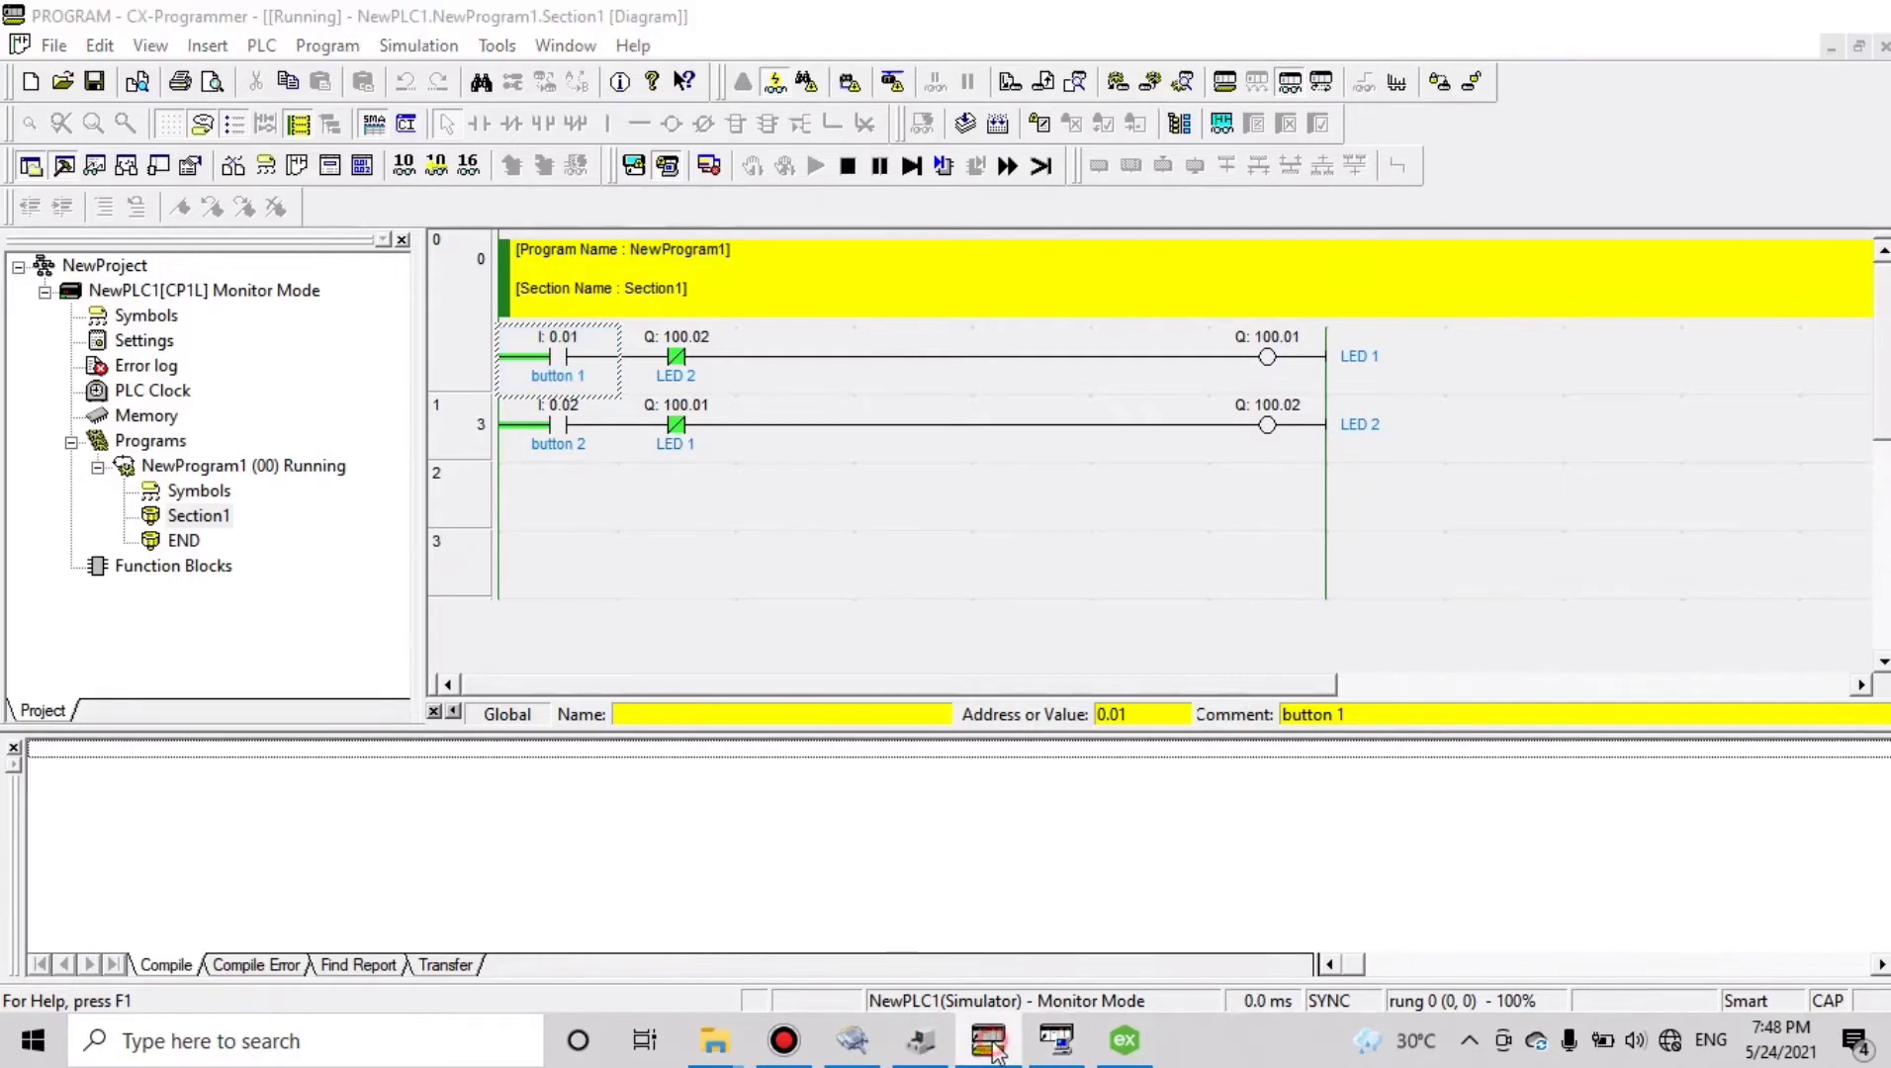
pyautogui.click(1181, 786)
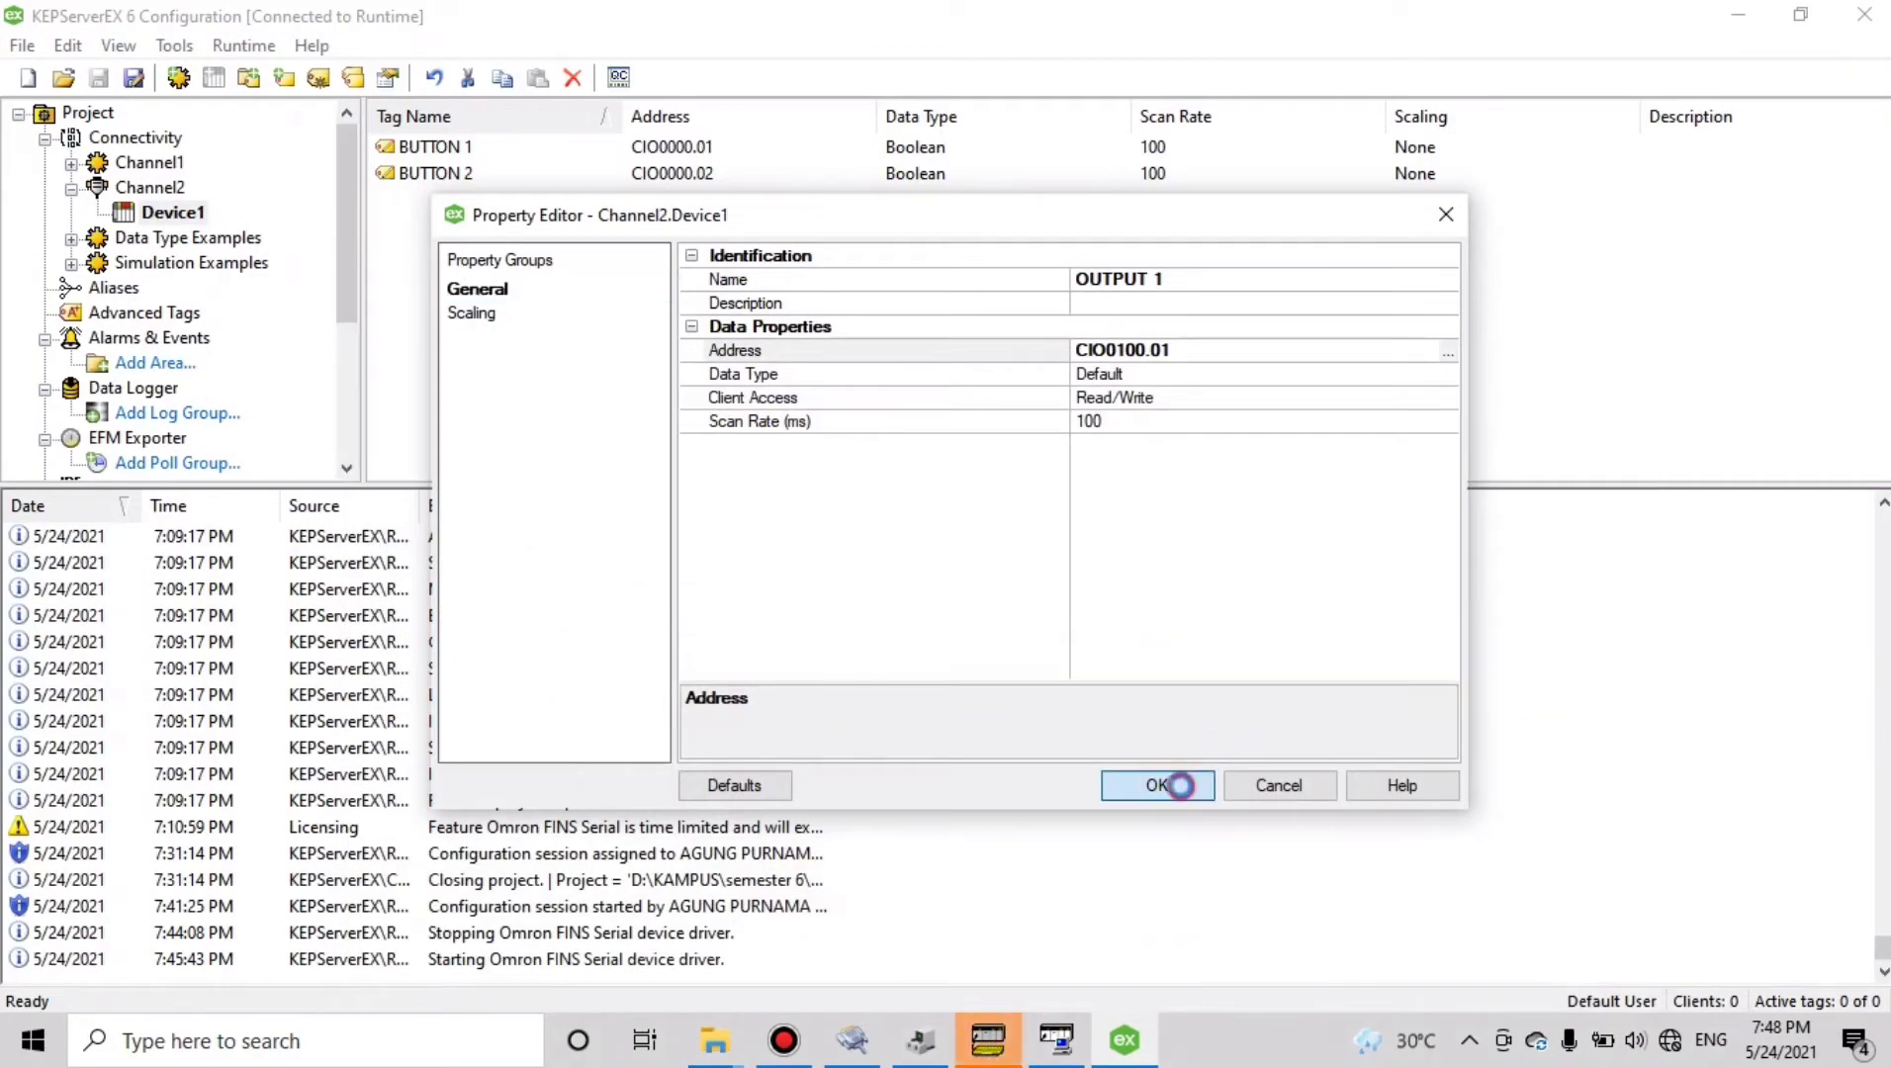
# Add a tag named OUTPUT 2 with address CIO0100.02, check it against the ladder in CX-Programmer, and save it
pyautogui.click(283, 79)
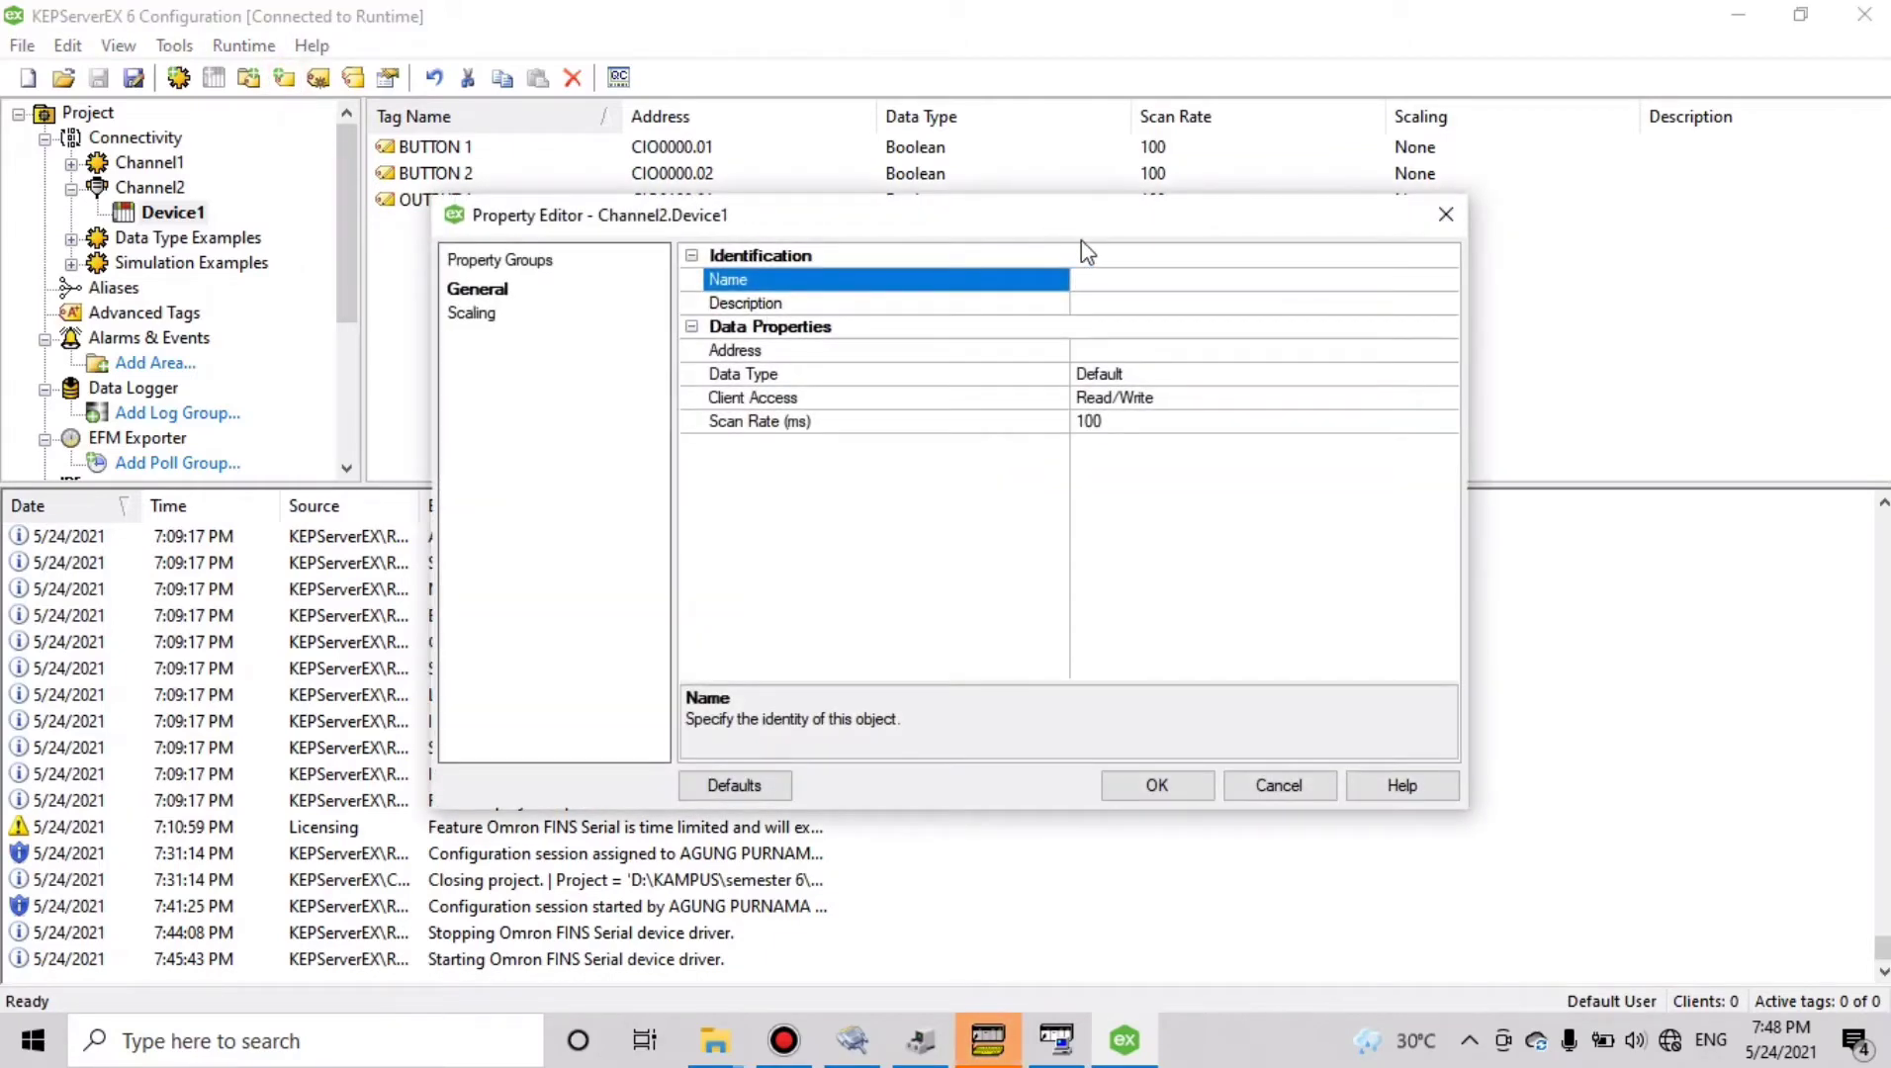
pyautogui.write('OUTPUT 2')
pyautogui.click(1154, 353)
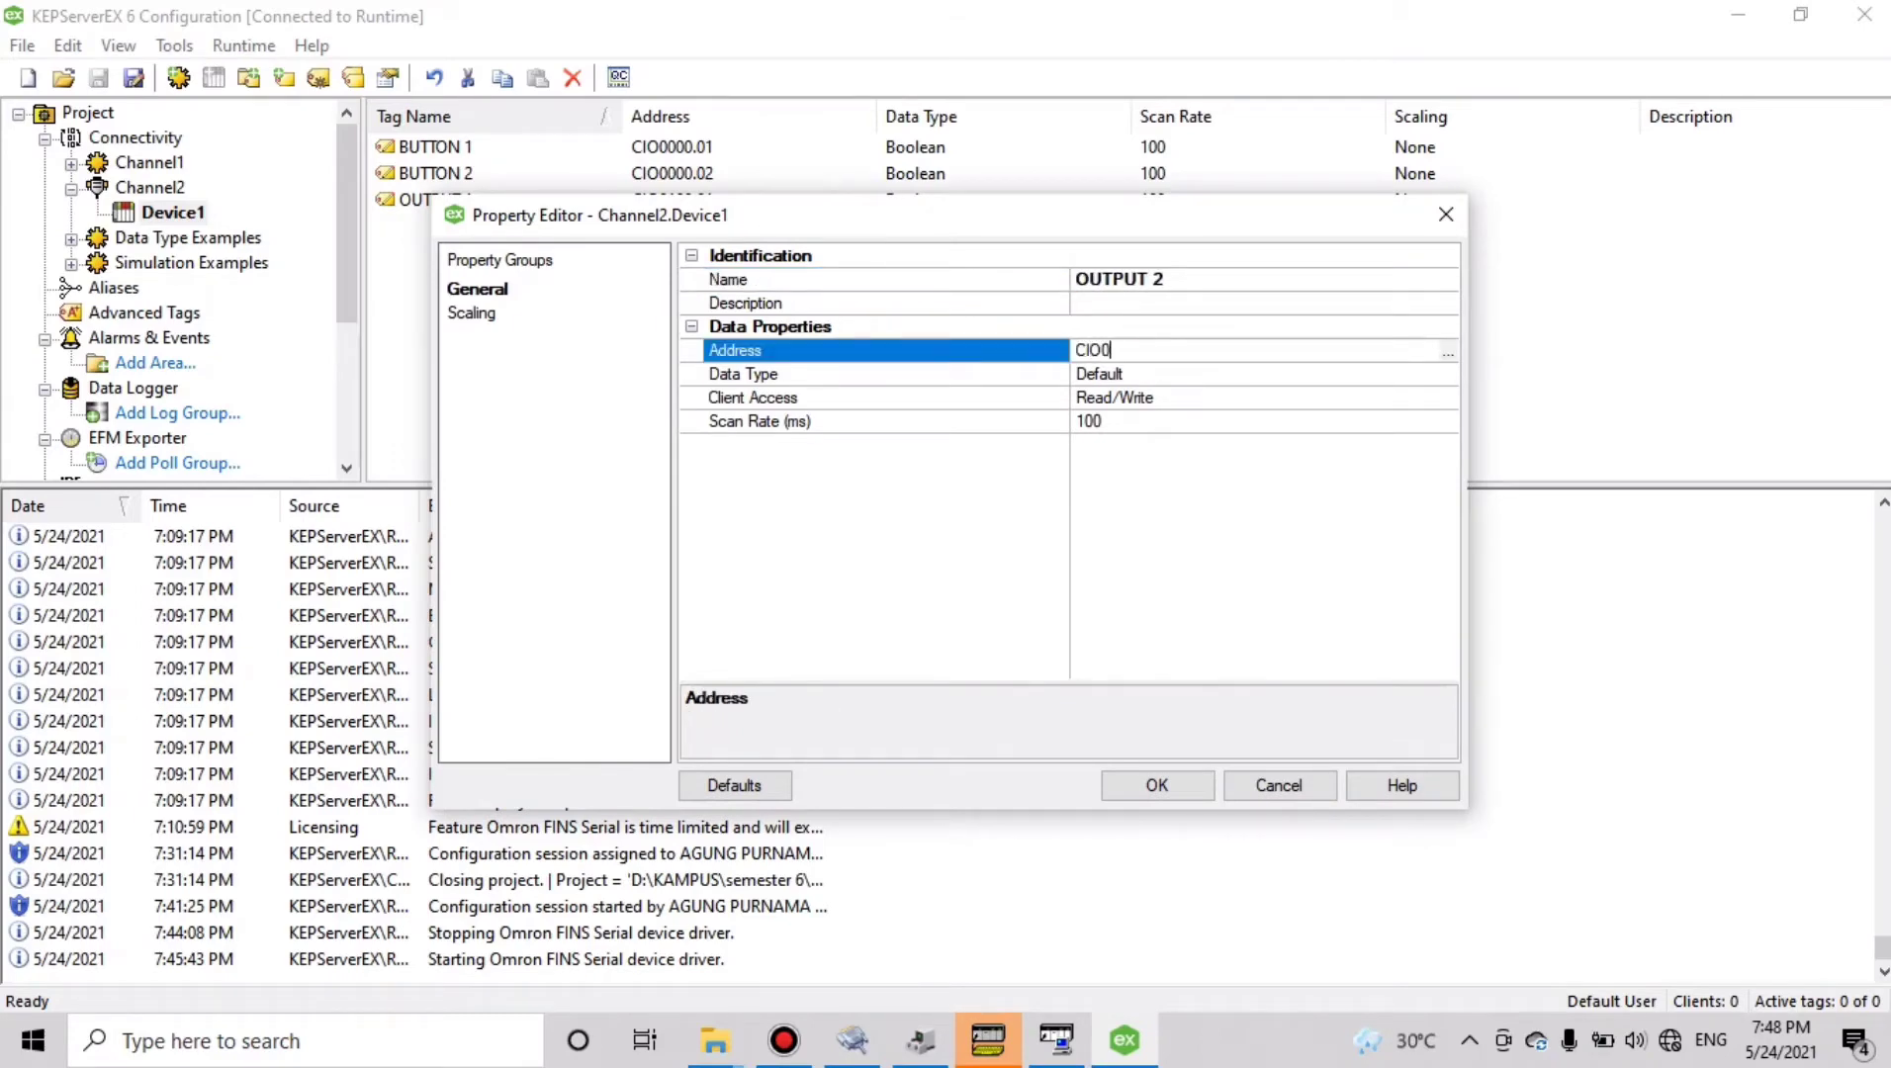
pyautogui.write('CIO0')
pyautogui.write('00.02')
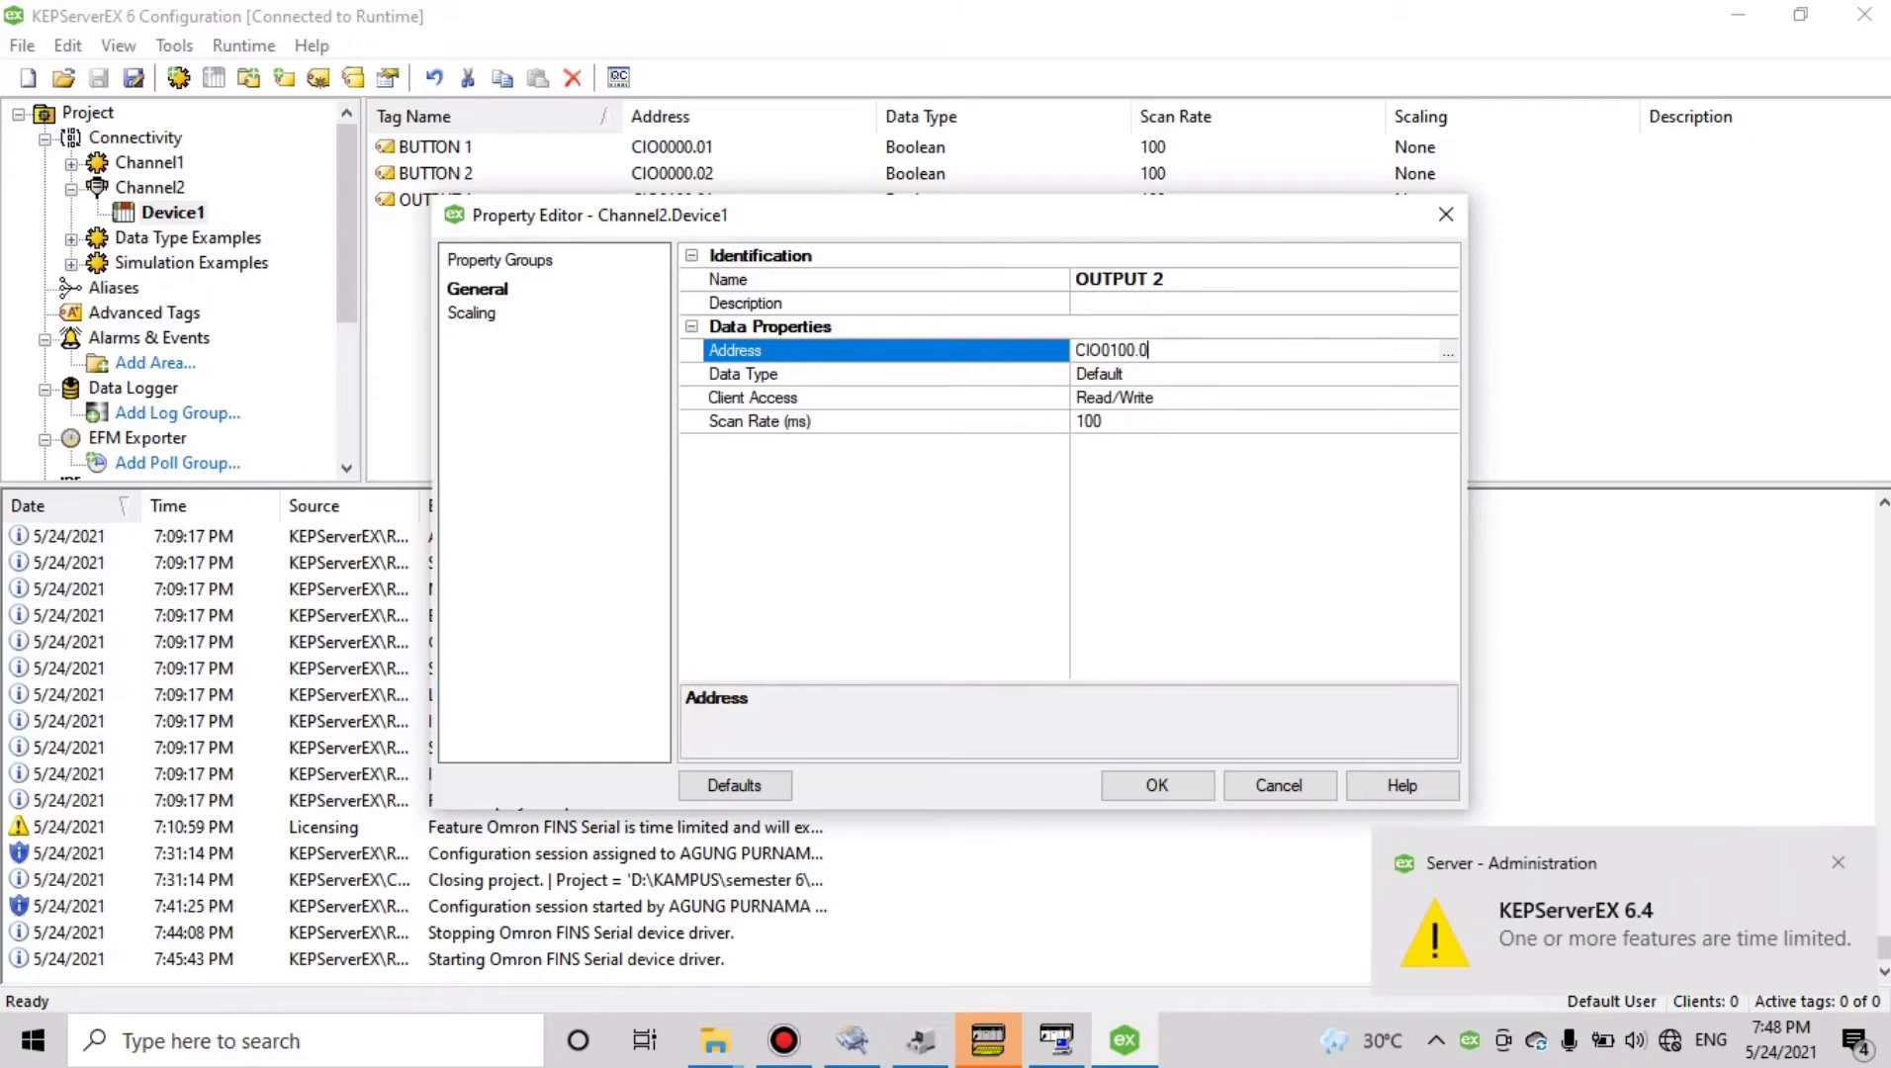
pyautogui.click(982, 1038)
pyautogui.click(985, 1038)
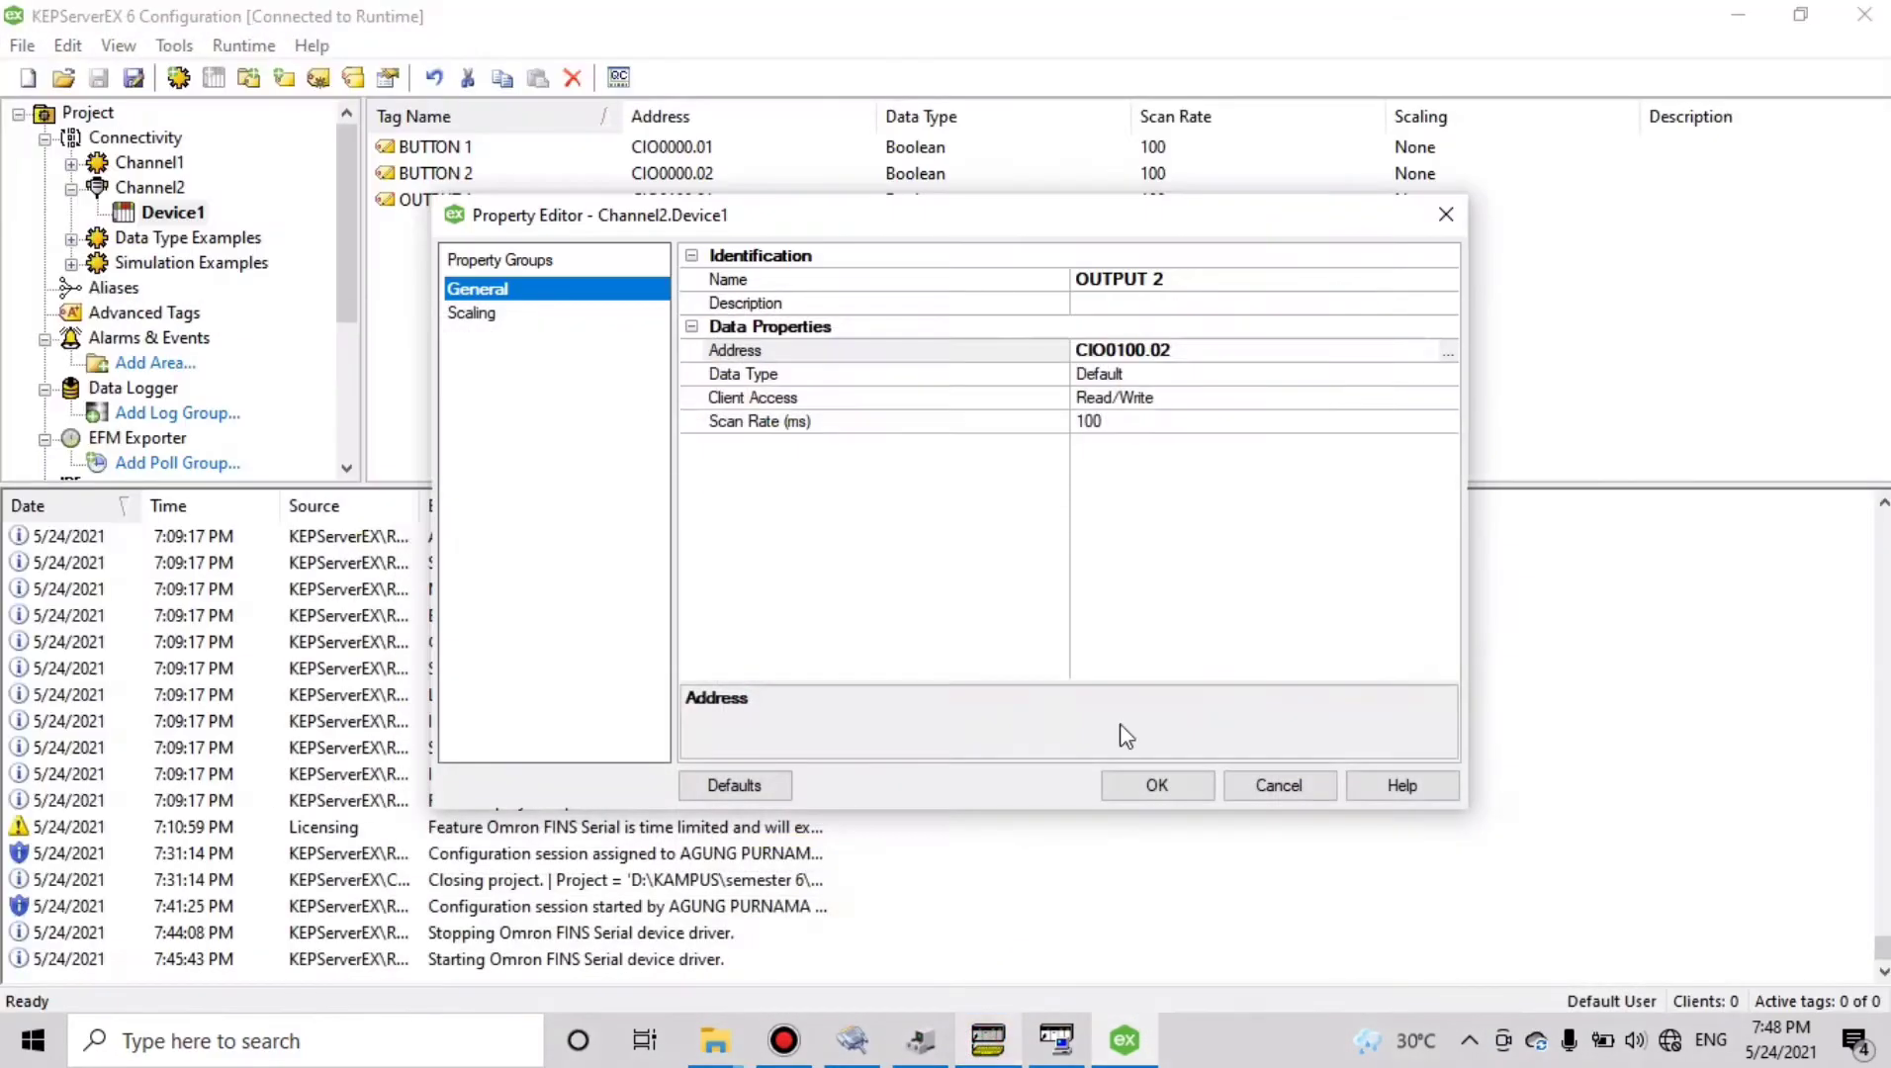
pyautogui.click(1156, 785)
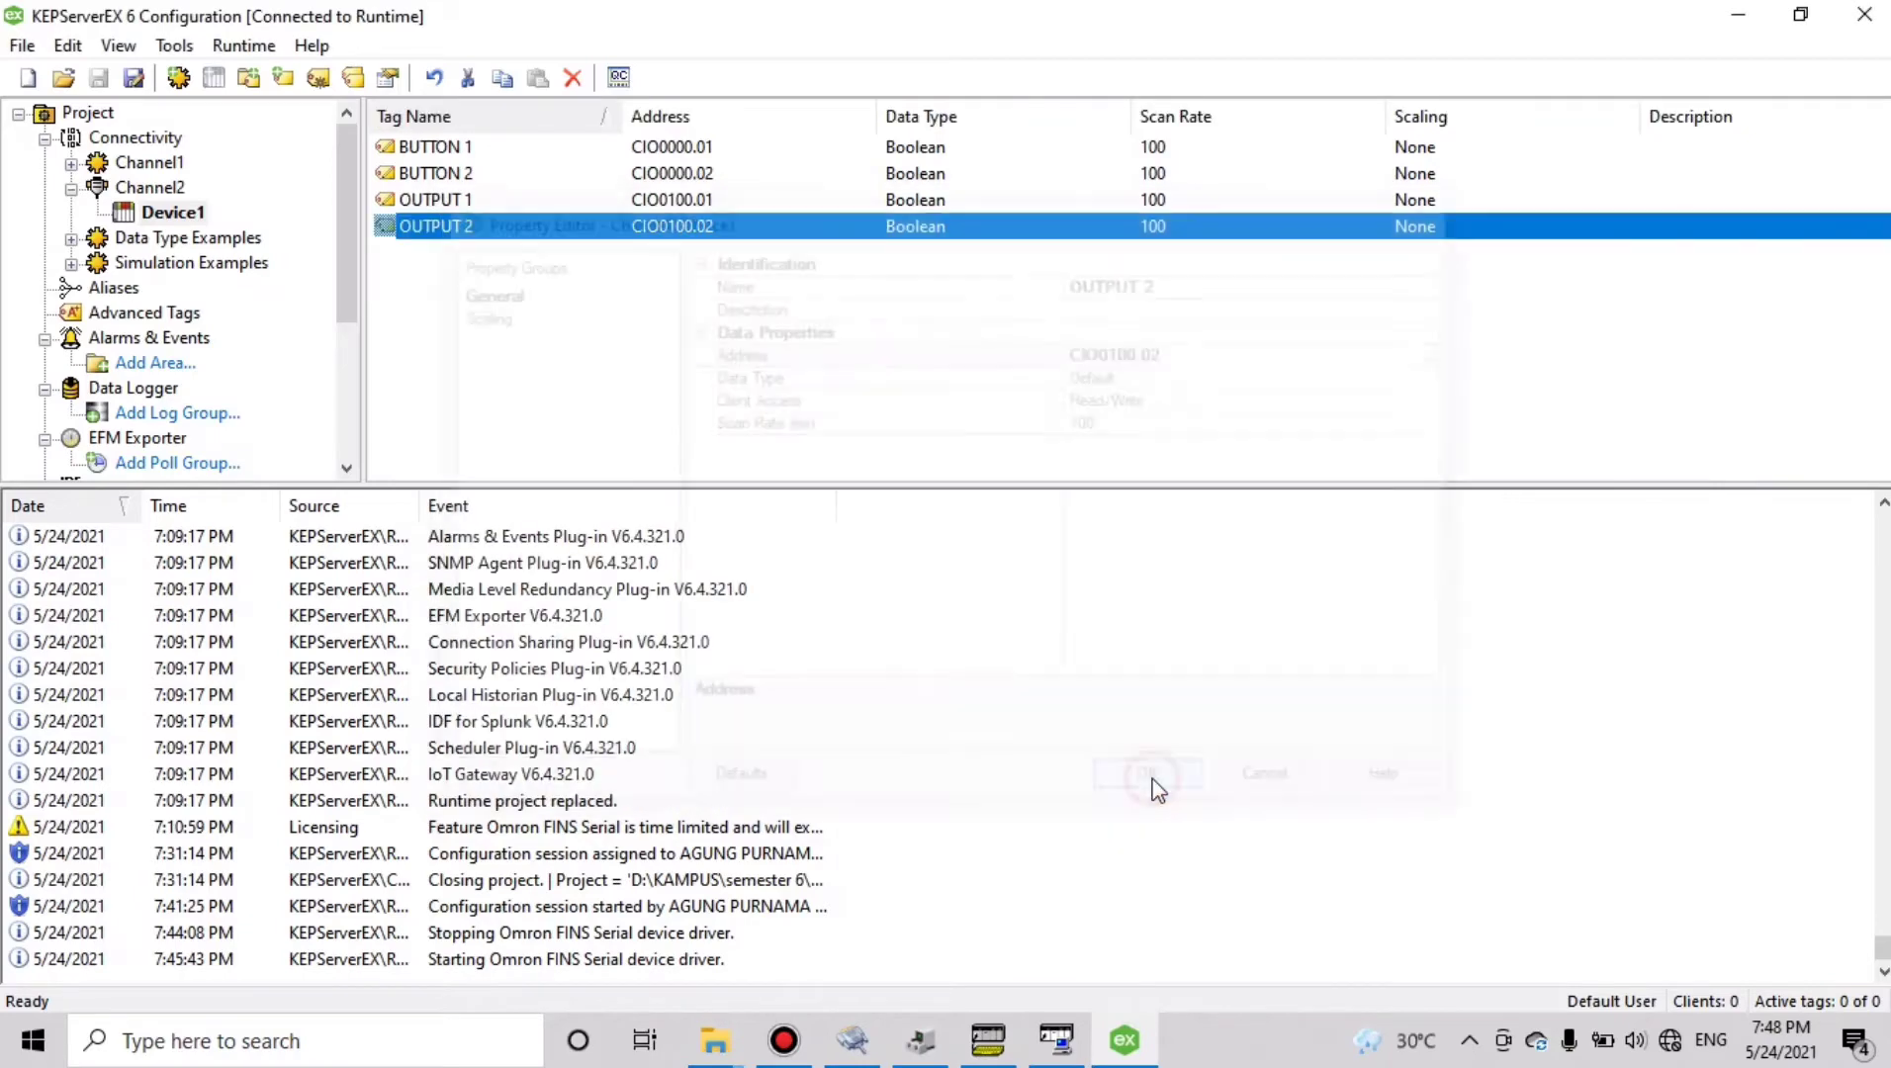
pyautogui.click(918, 360)
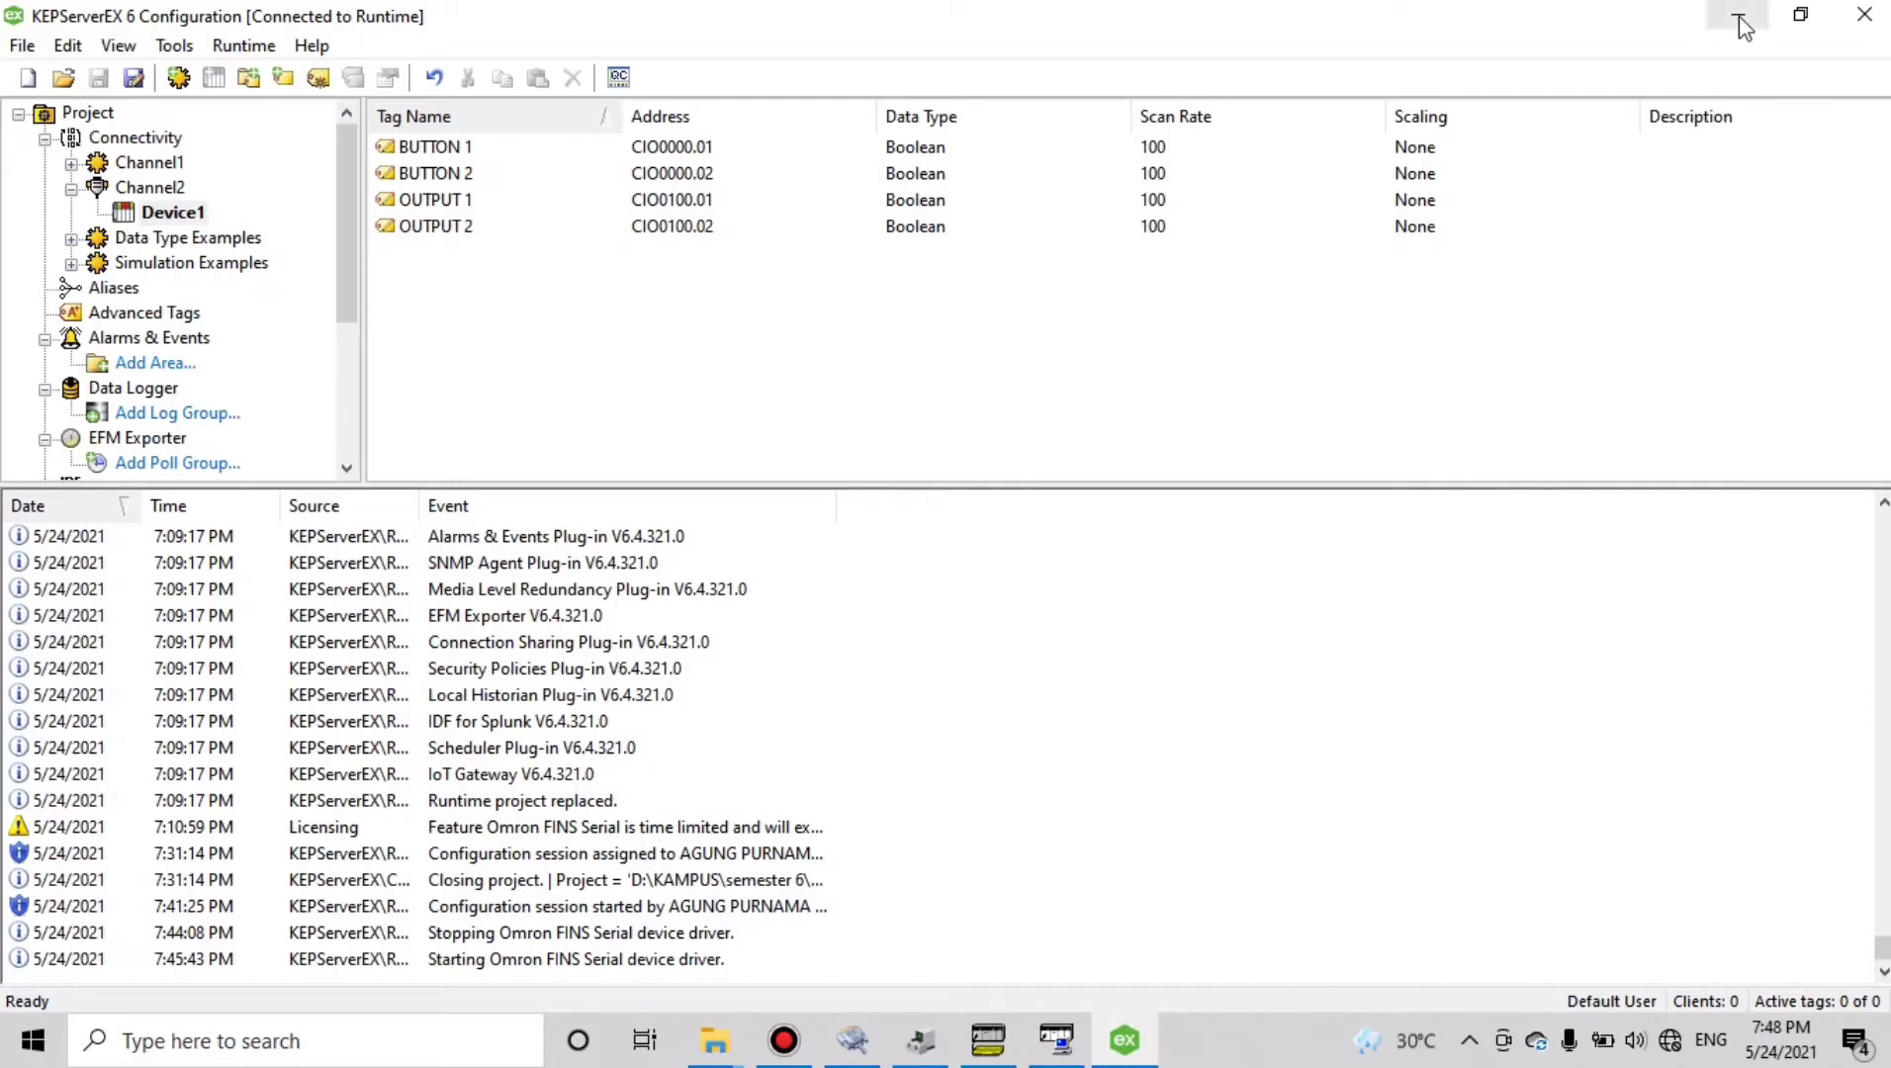
# Open Matrikon OPC UA Explorer and start adding a new server with the Discovery connection method
pyautogui.click(32, 1040)
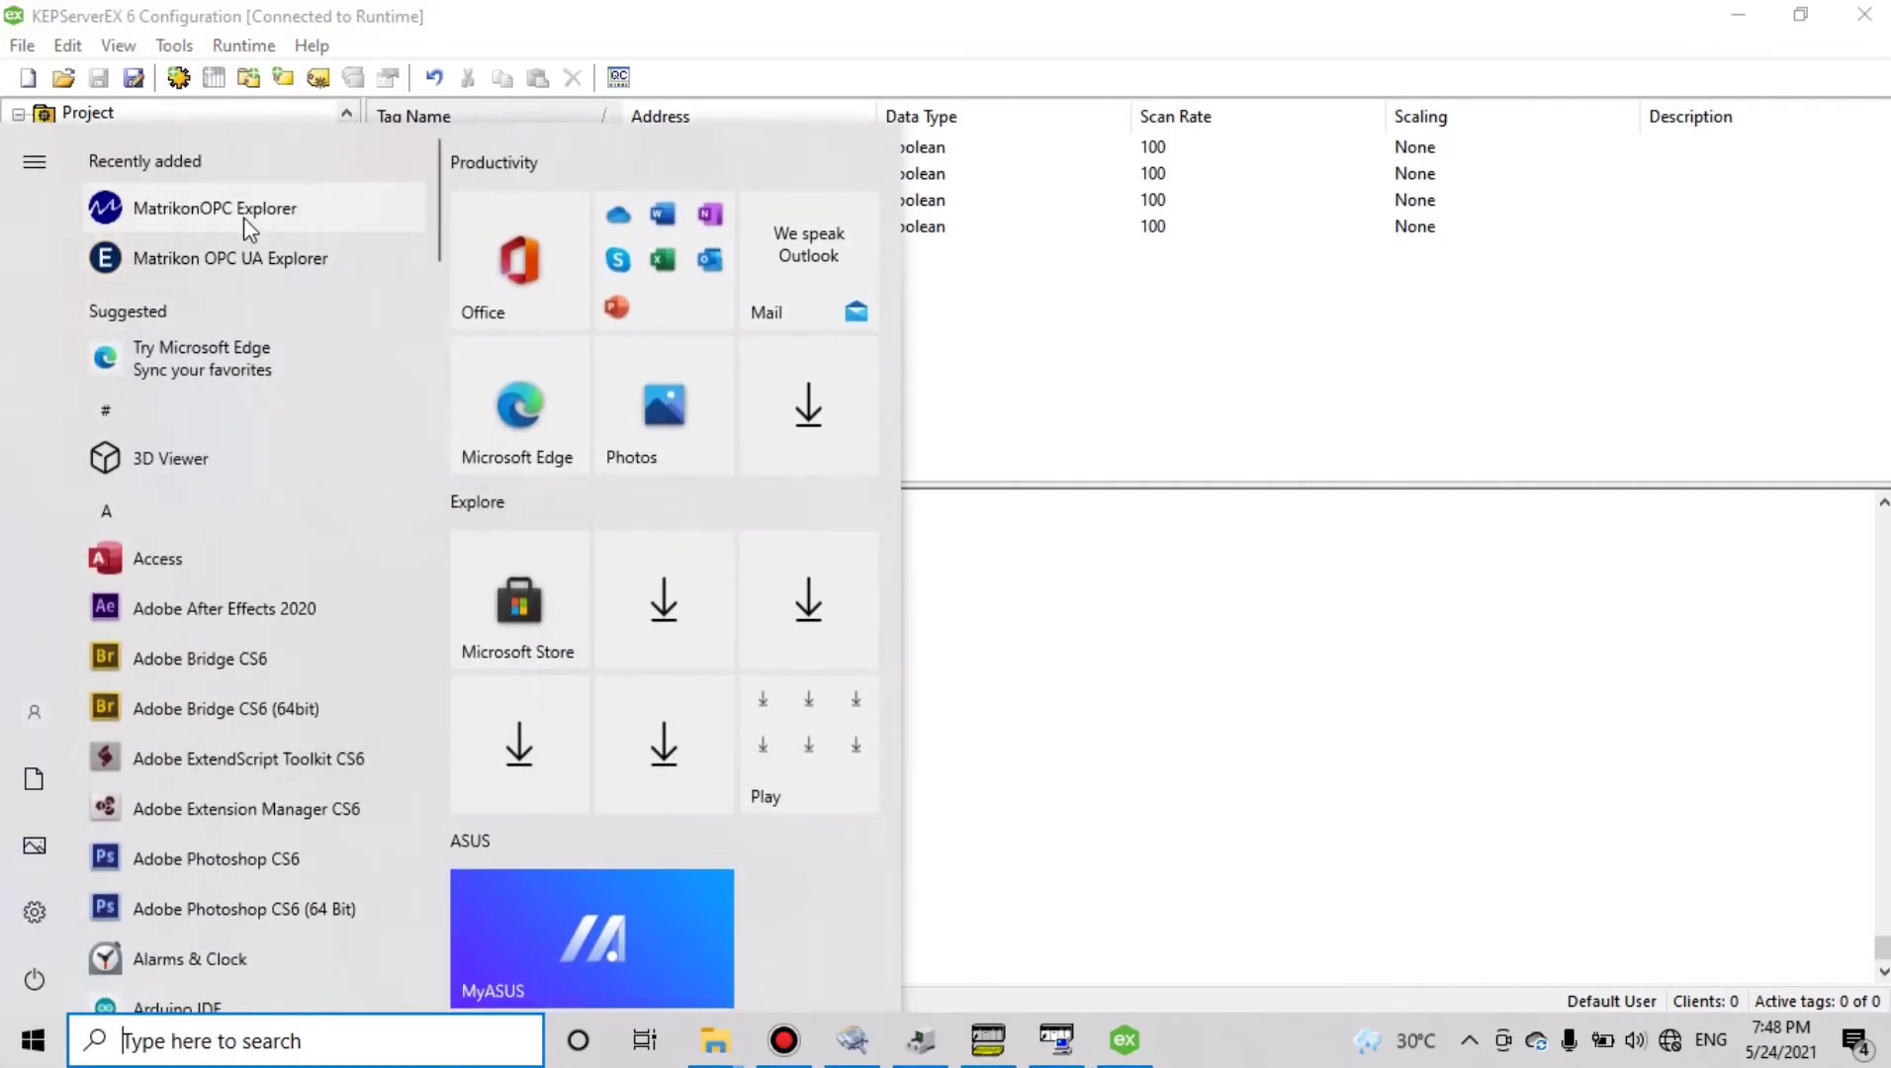
pyautogui.click(311, 261)
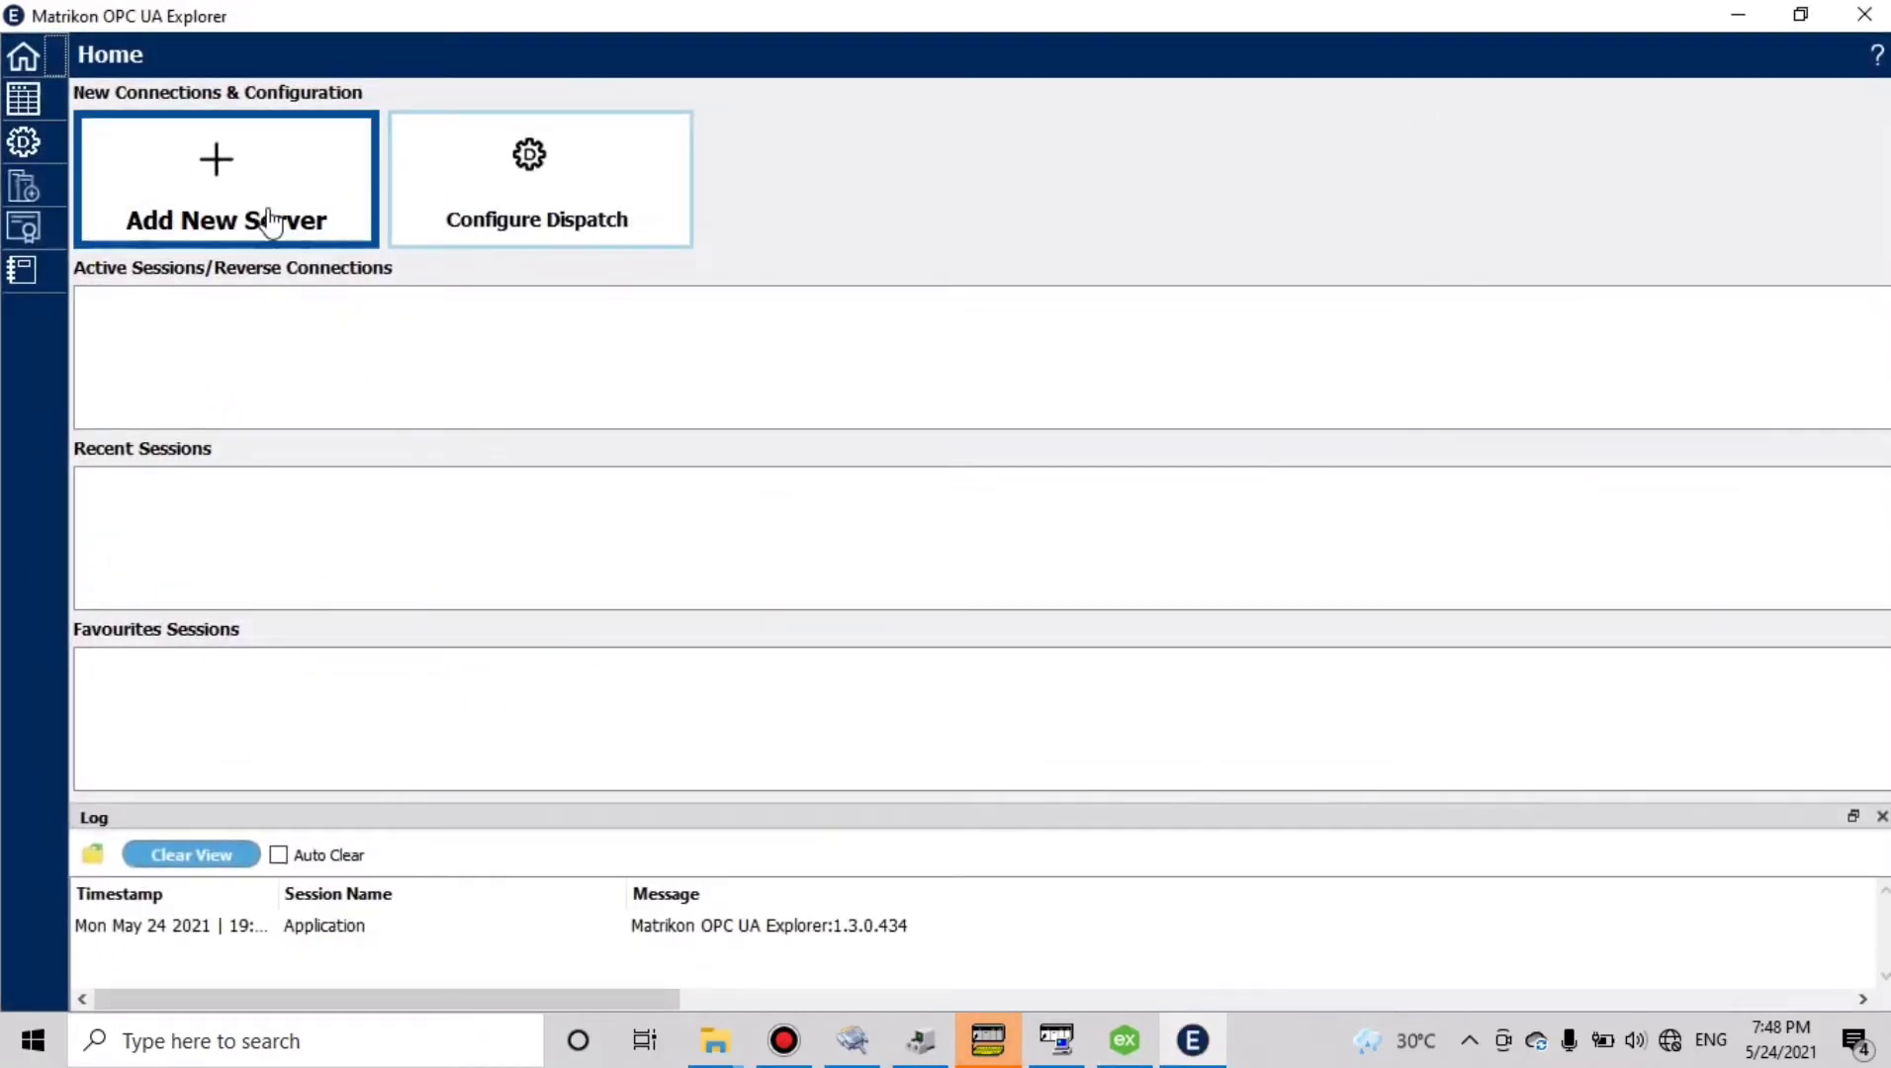
pyautogui.click(186, 163)
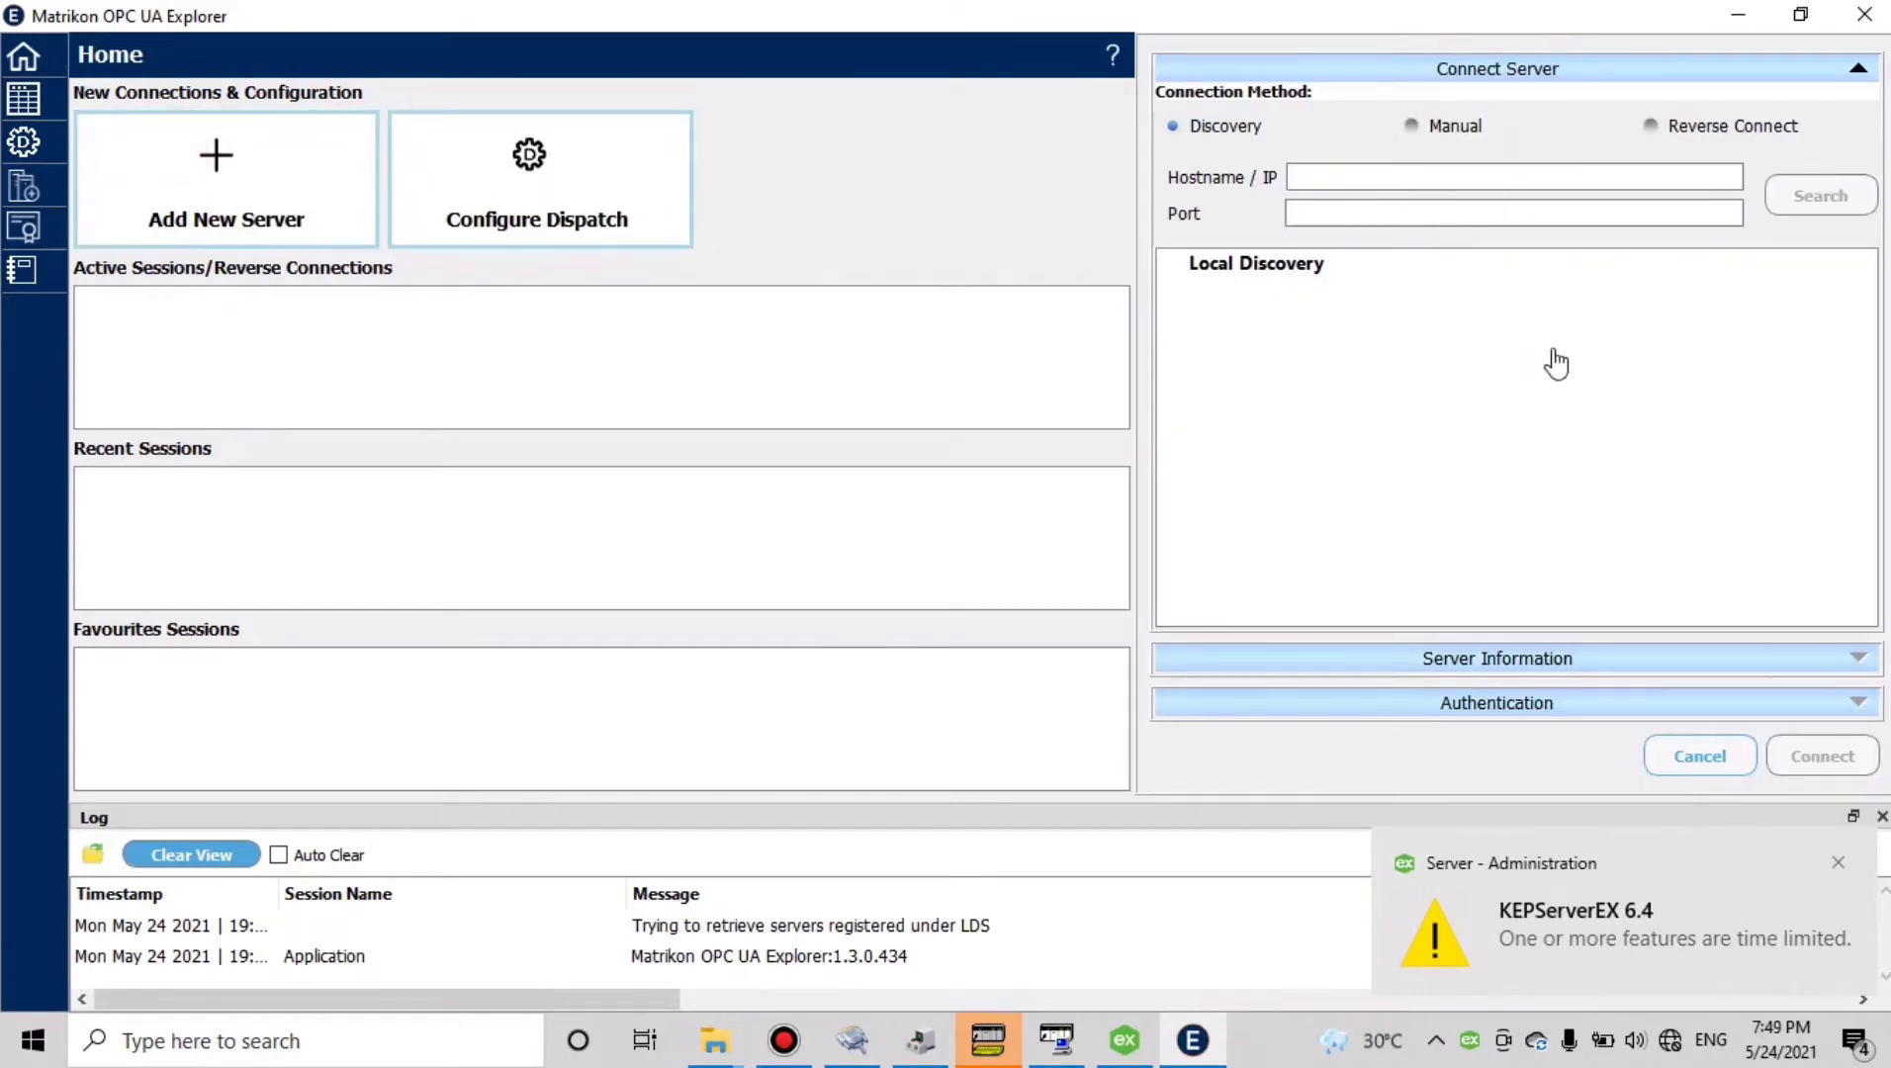
pyautogui.click(1839, 864)
pyautogui.click(1462, 172)
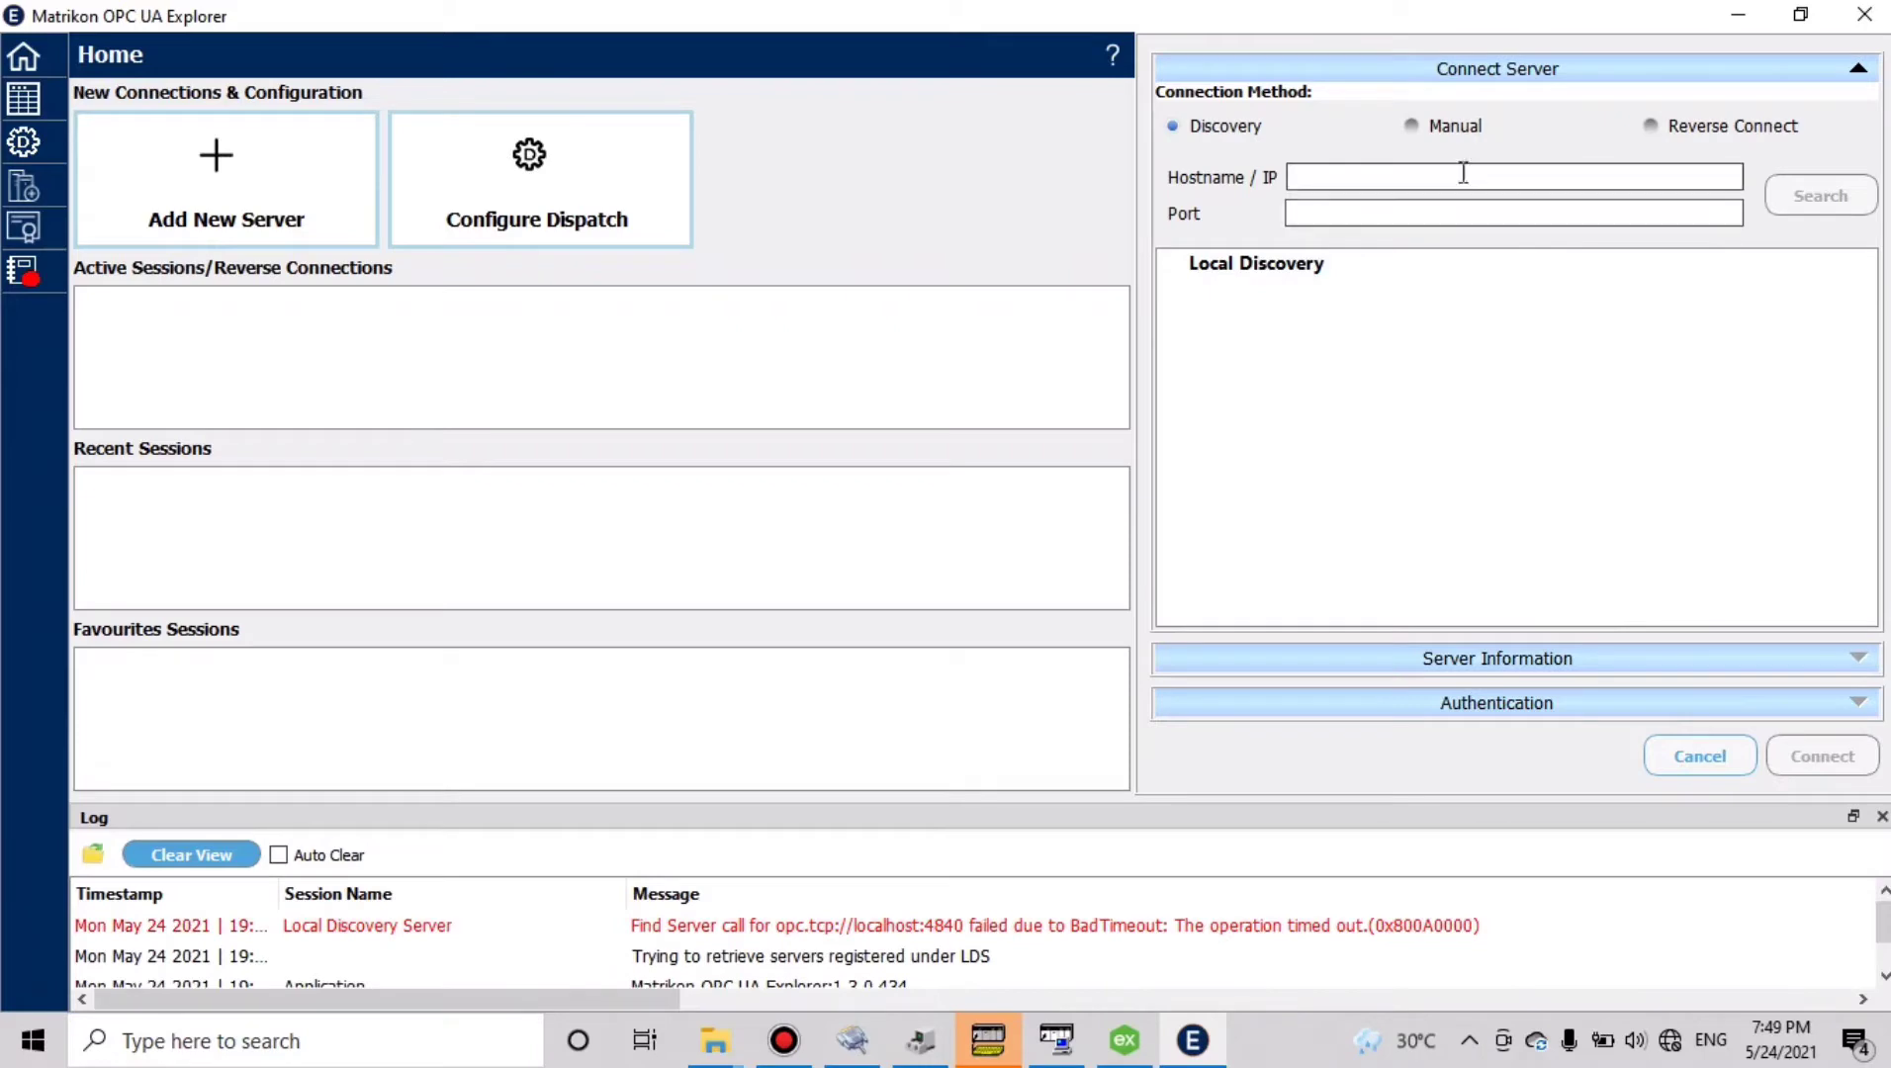
# Open the KEPServerEX OPC UA Configuration Manager beside the connection settings and examine the opc.tcp://127.0.0.1:49320 server endpoint
pyautogui.click(1466, 1035)
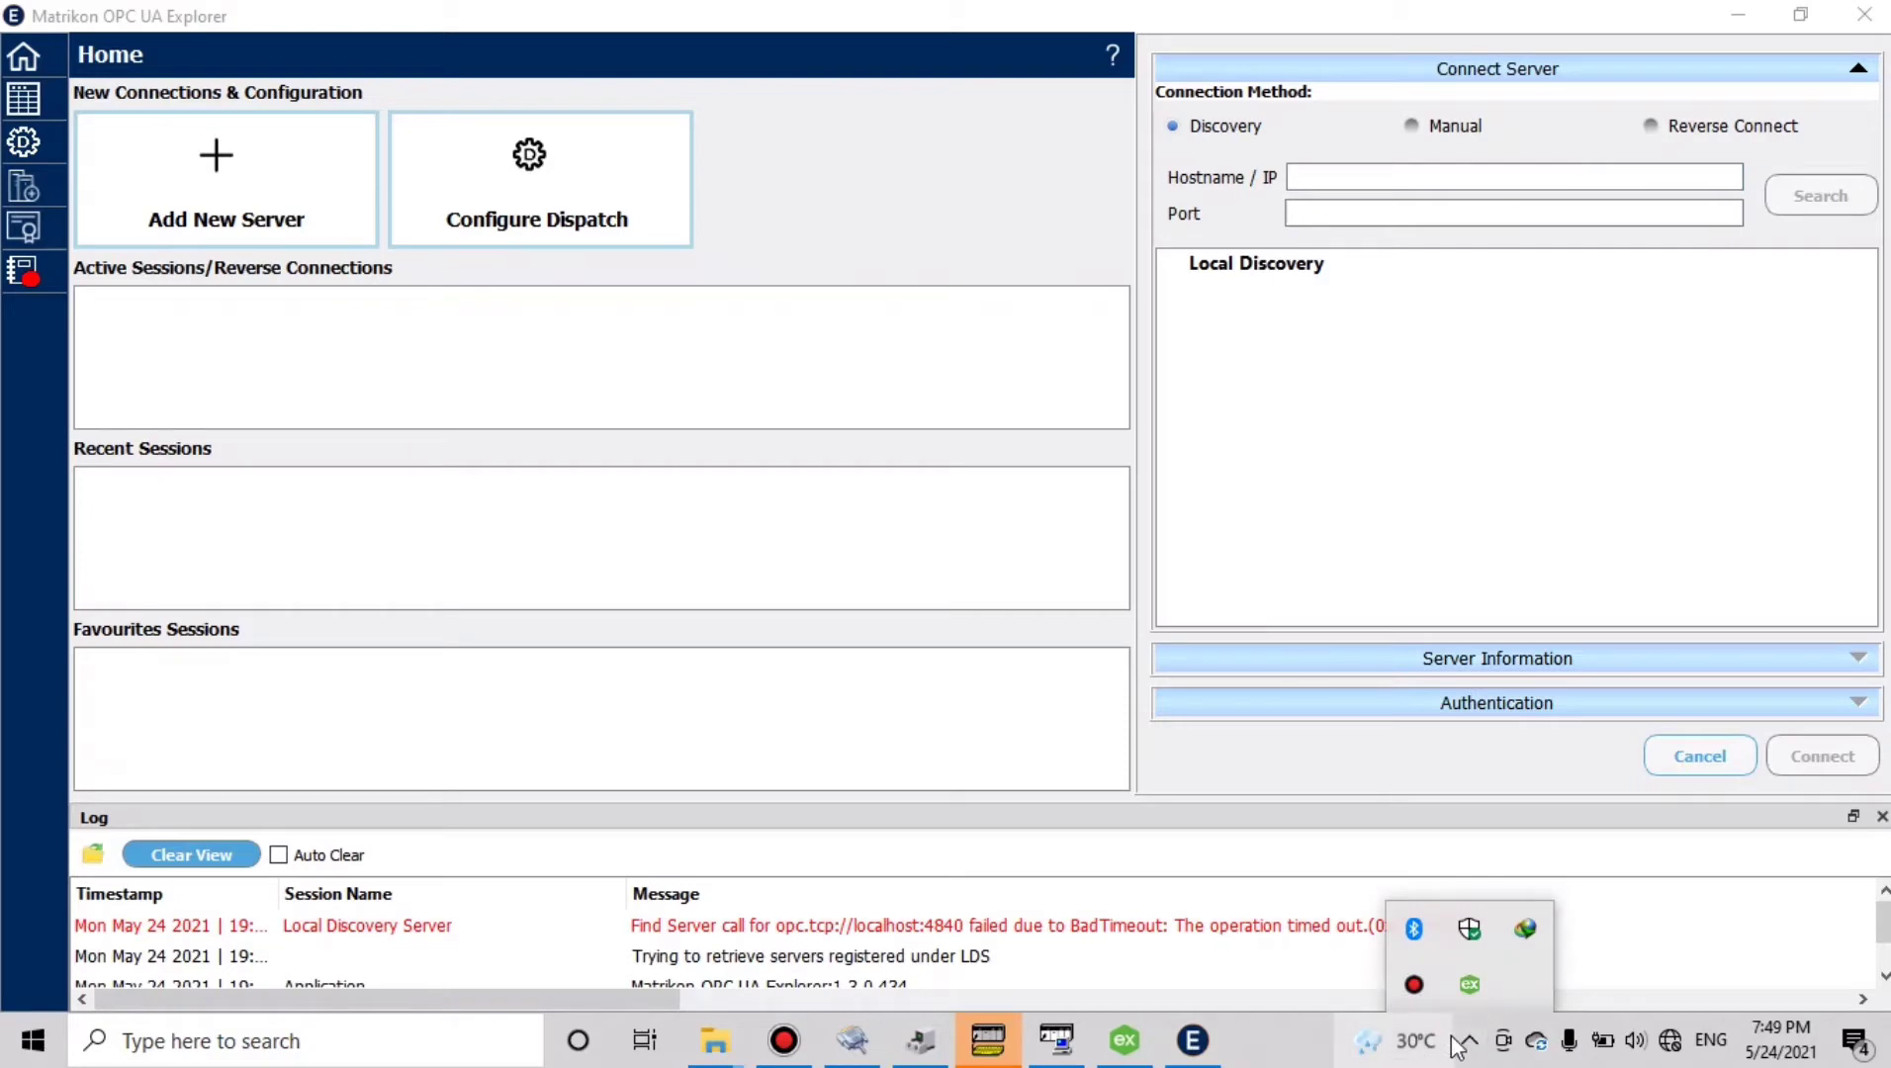
pyautogui.rightClick(1471, 987)
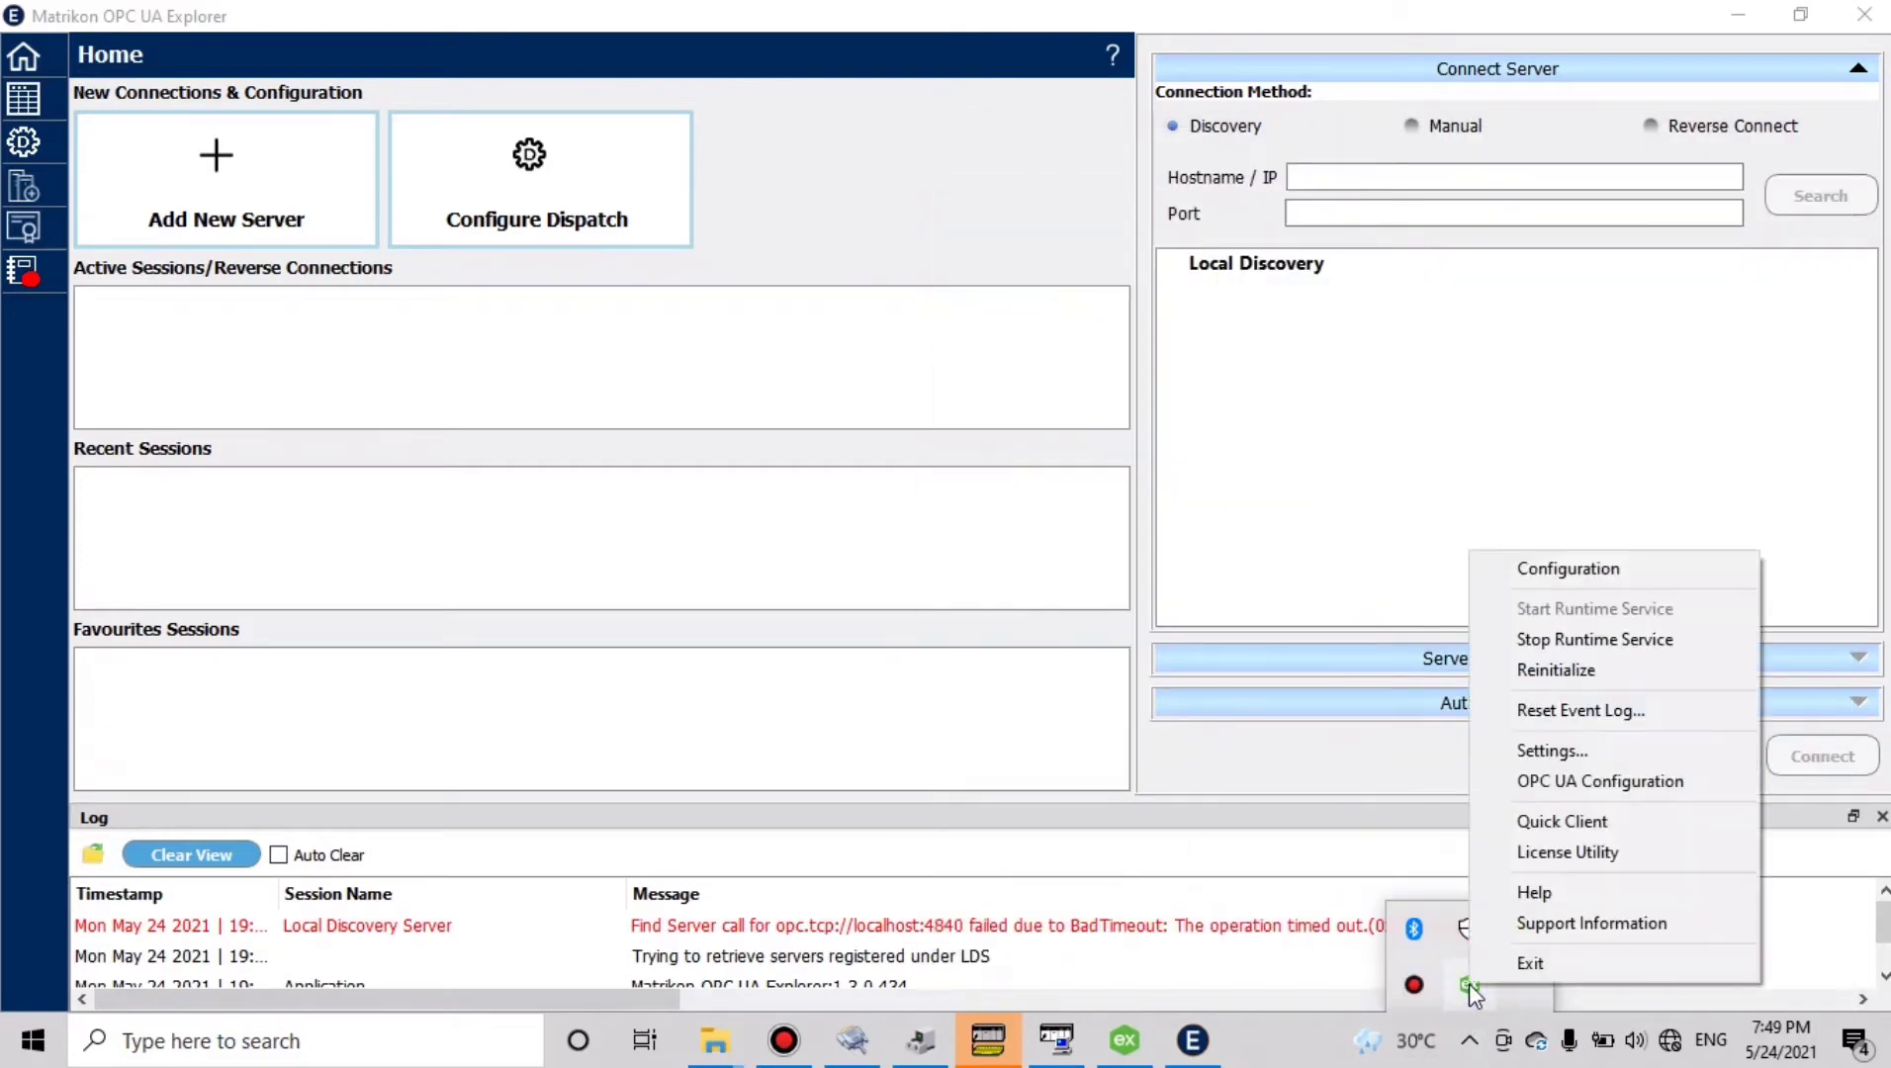
pyautogui.click(1588, 781)
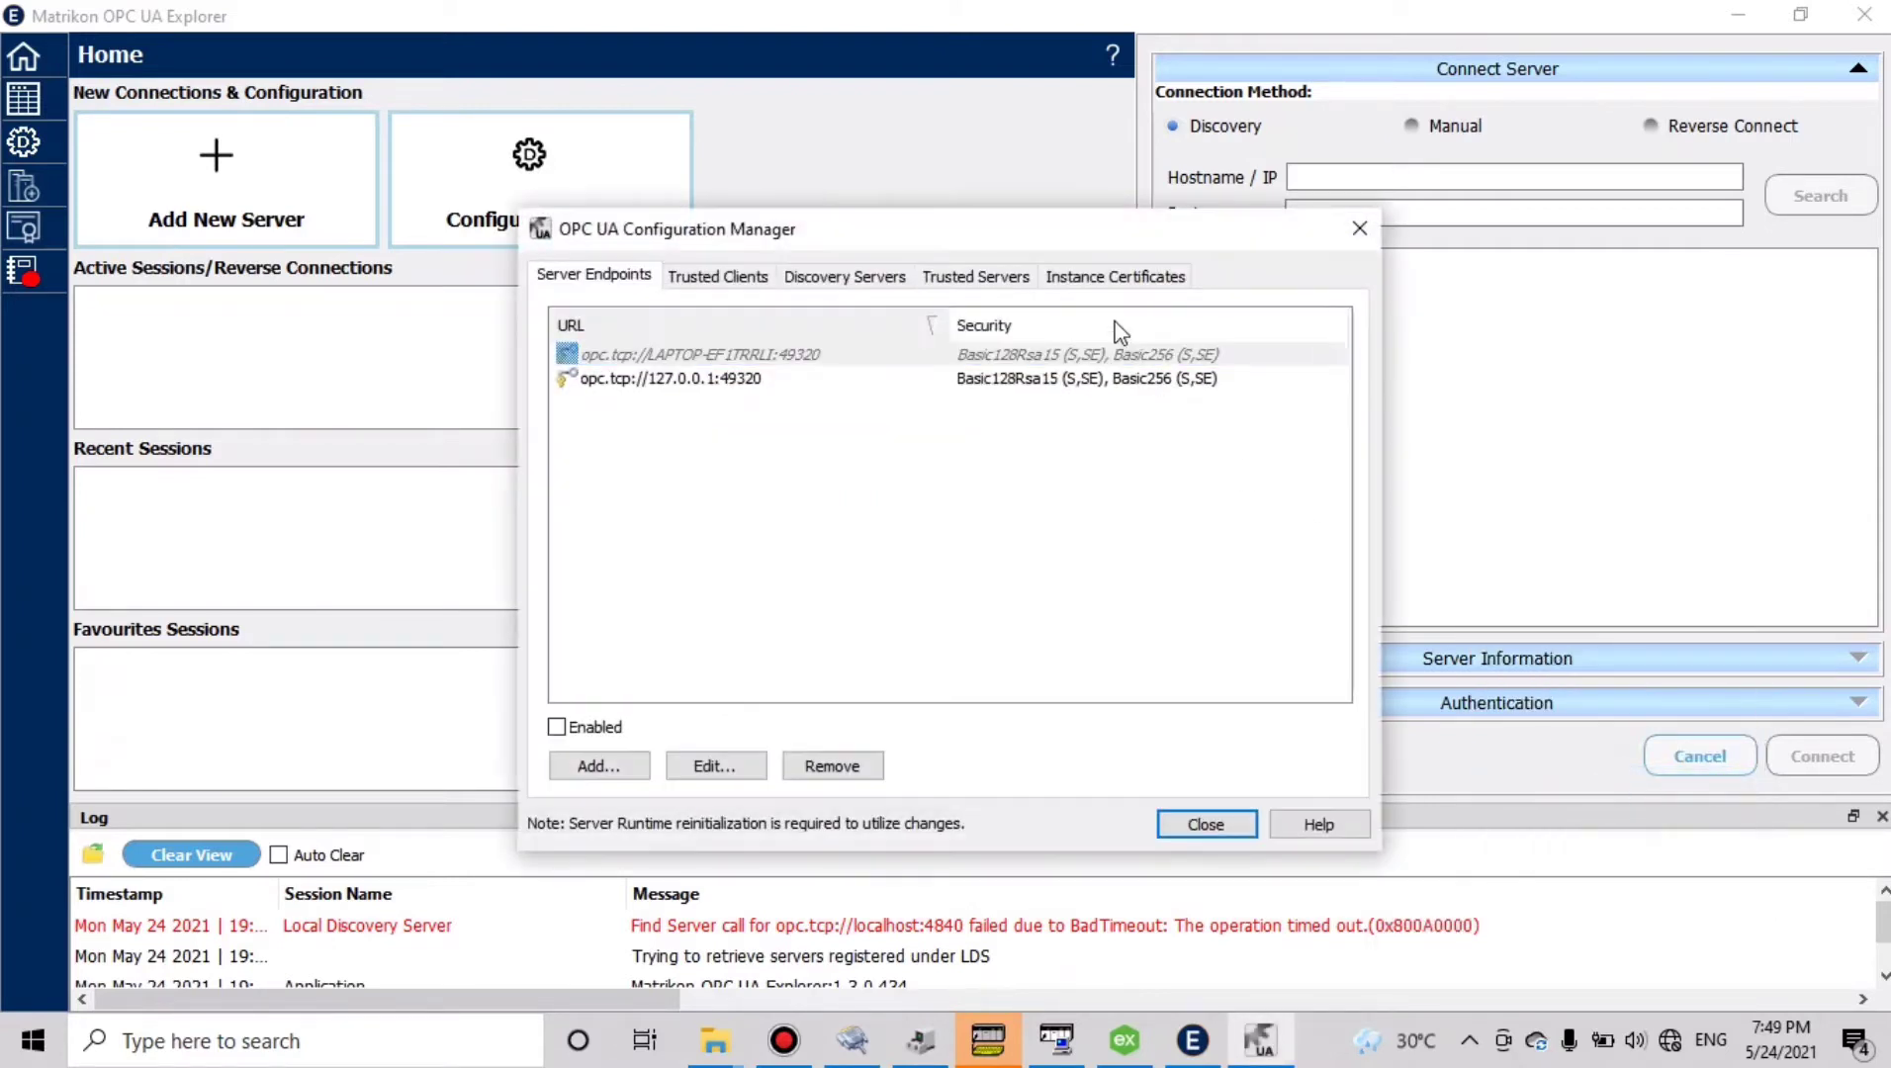
pyautogui.moveTo(1103, 255); pyautogui.dragTo(1635, 334)
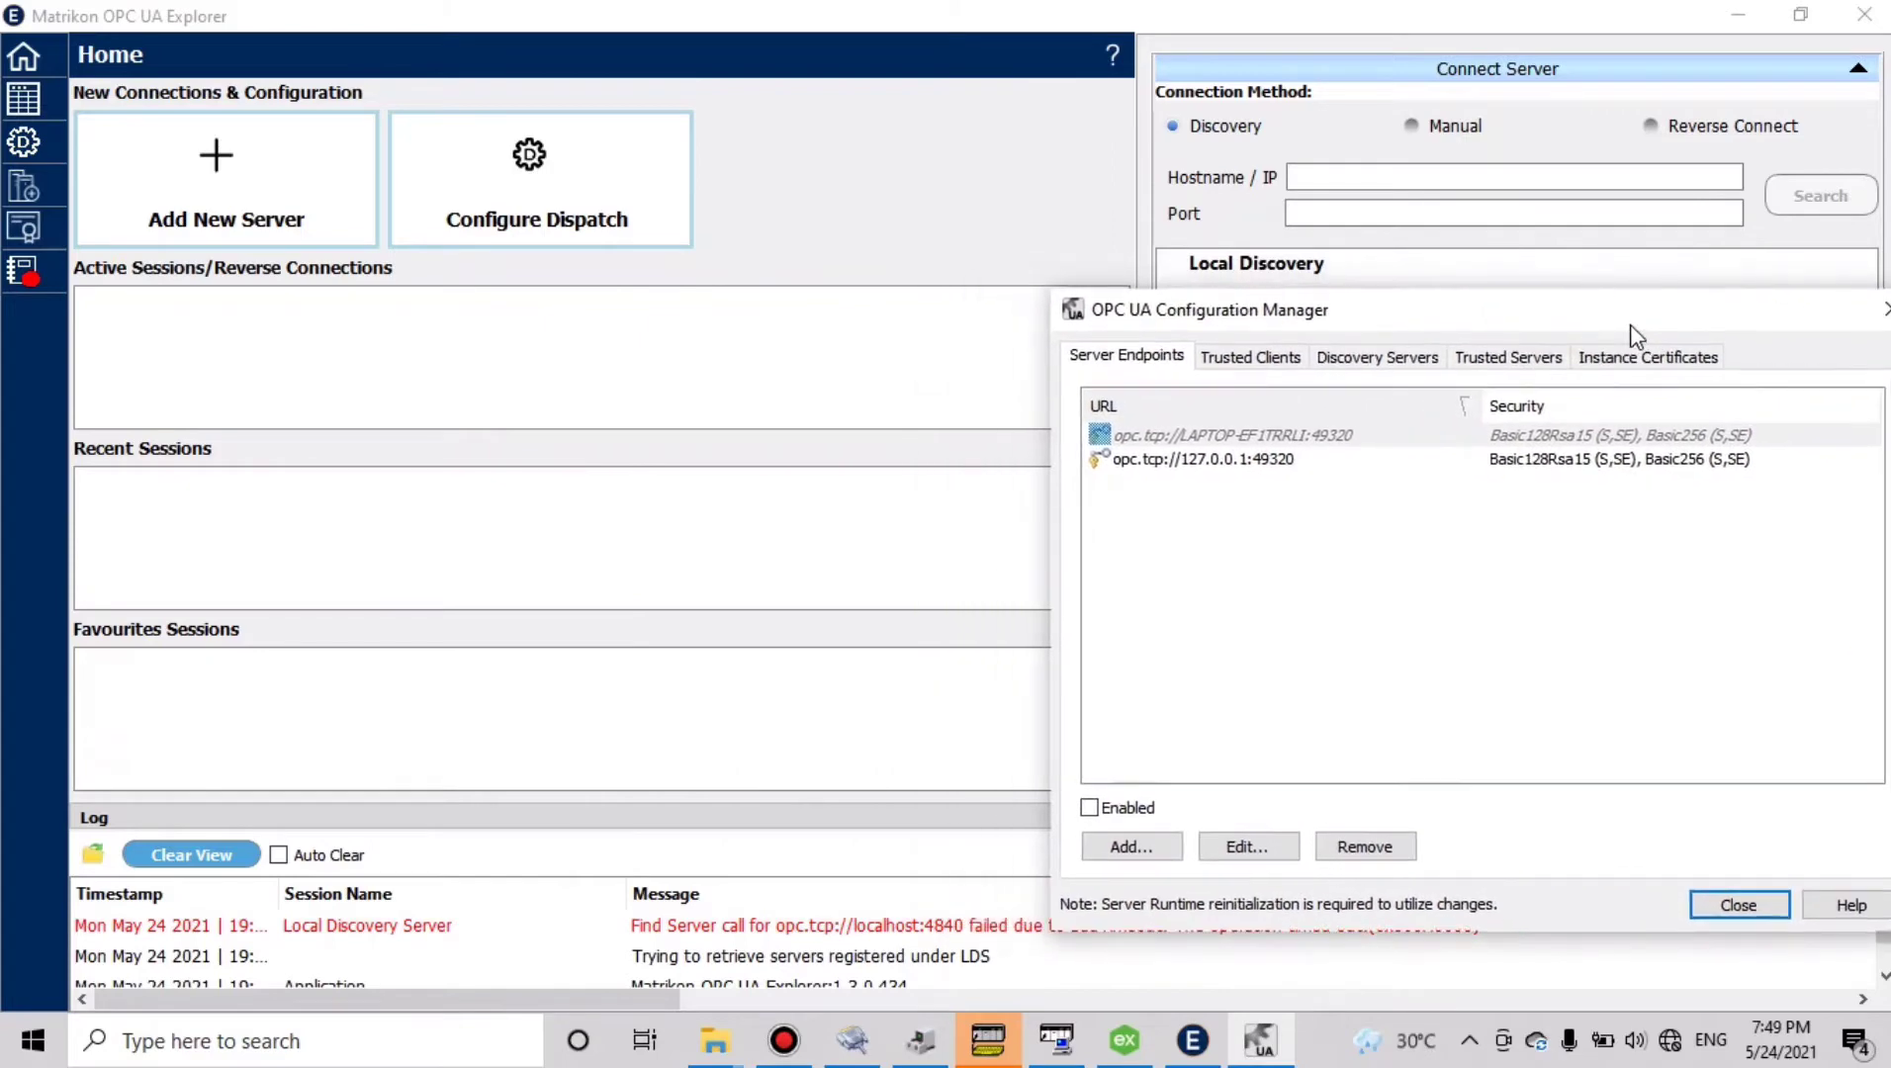
pyautogui.click(1182, 460)
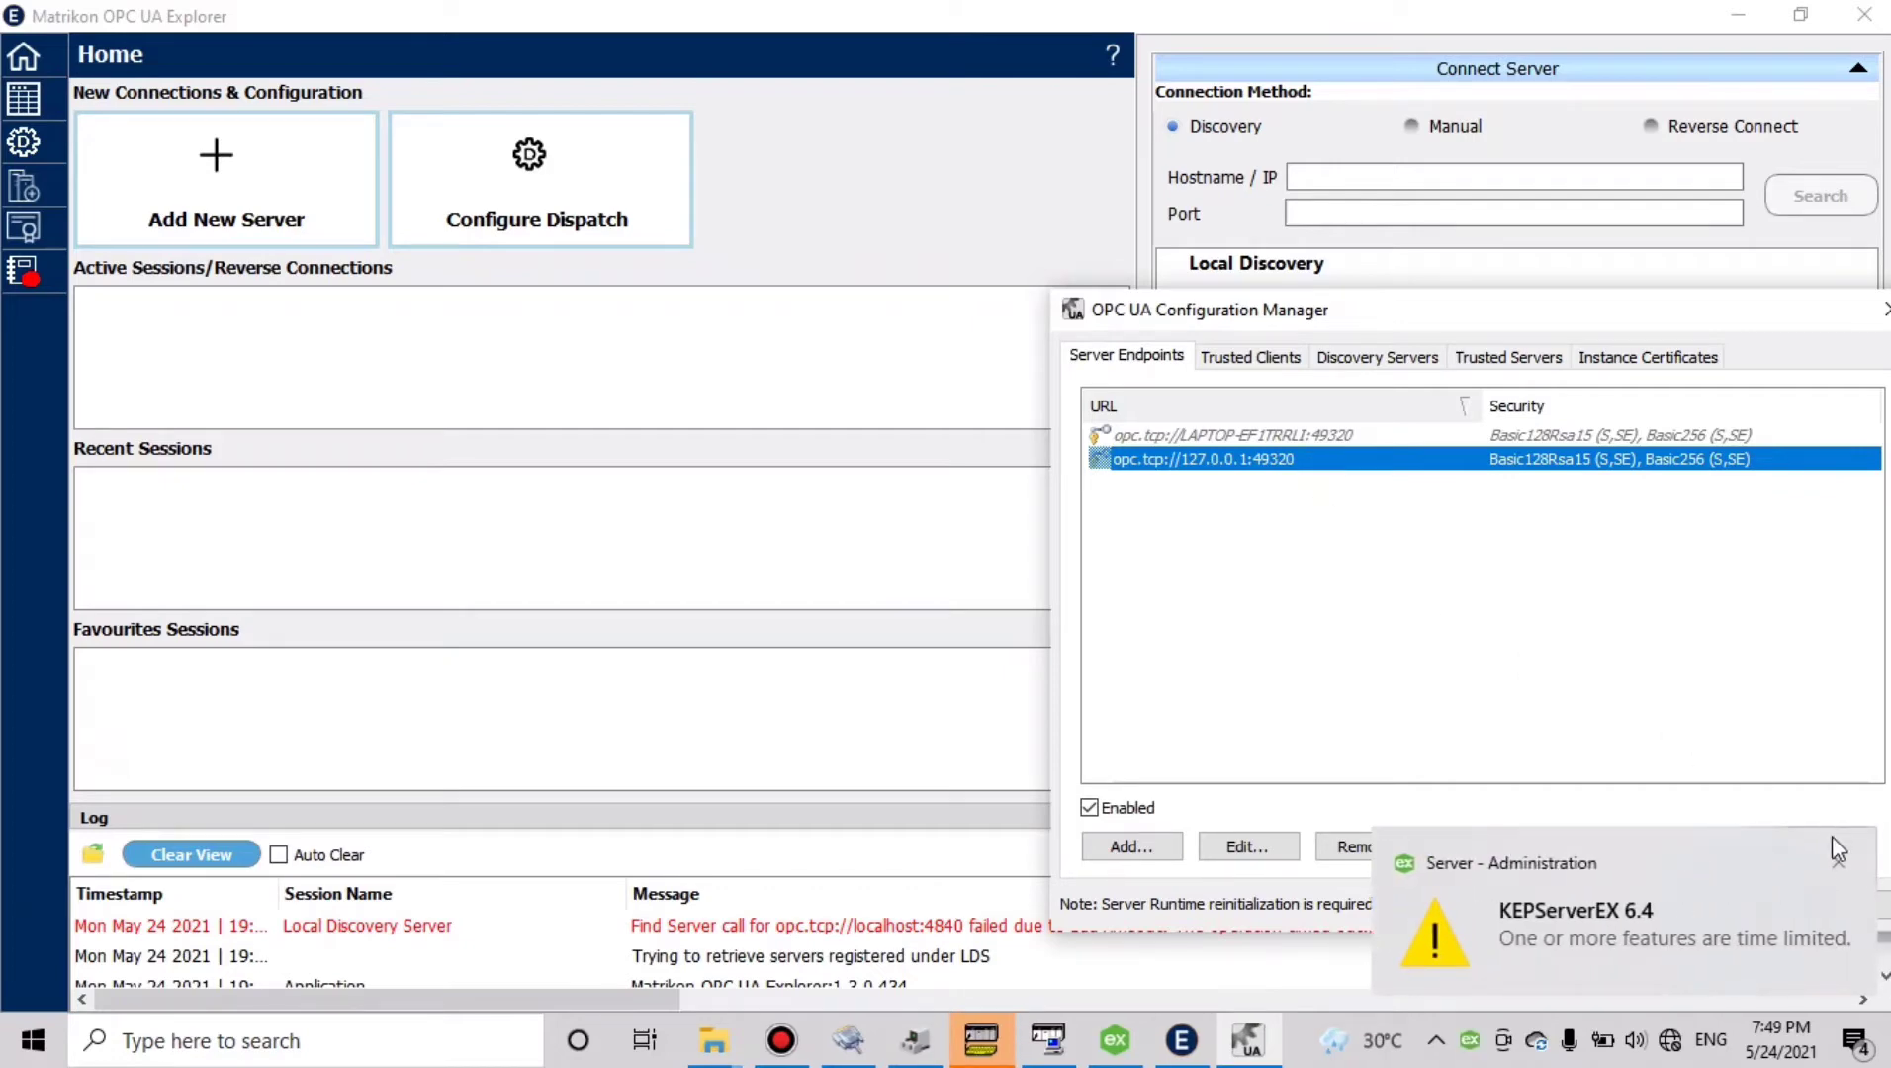
pyautogui.click(1837, 862)
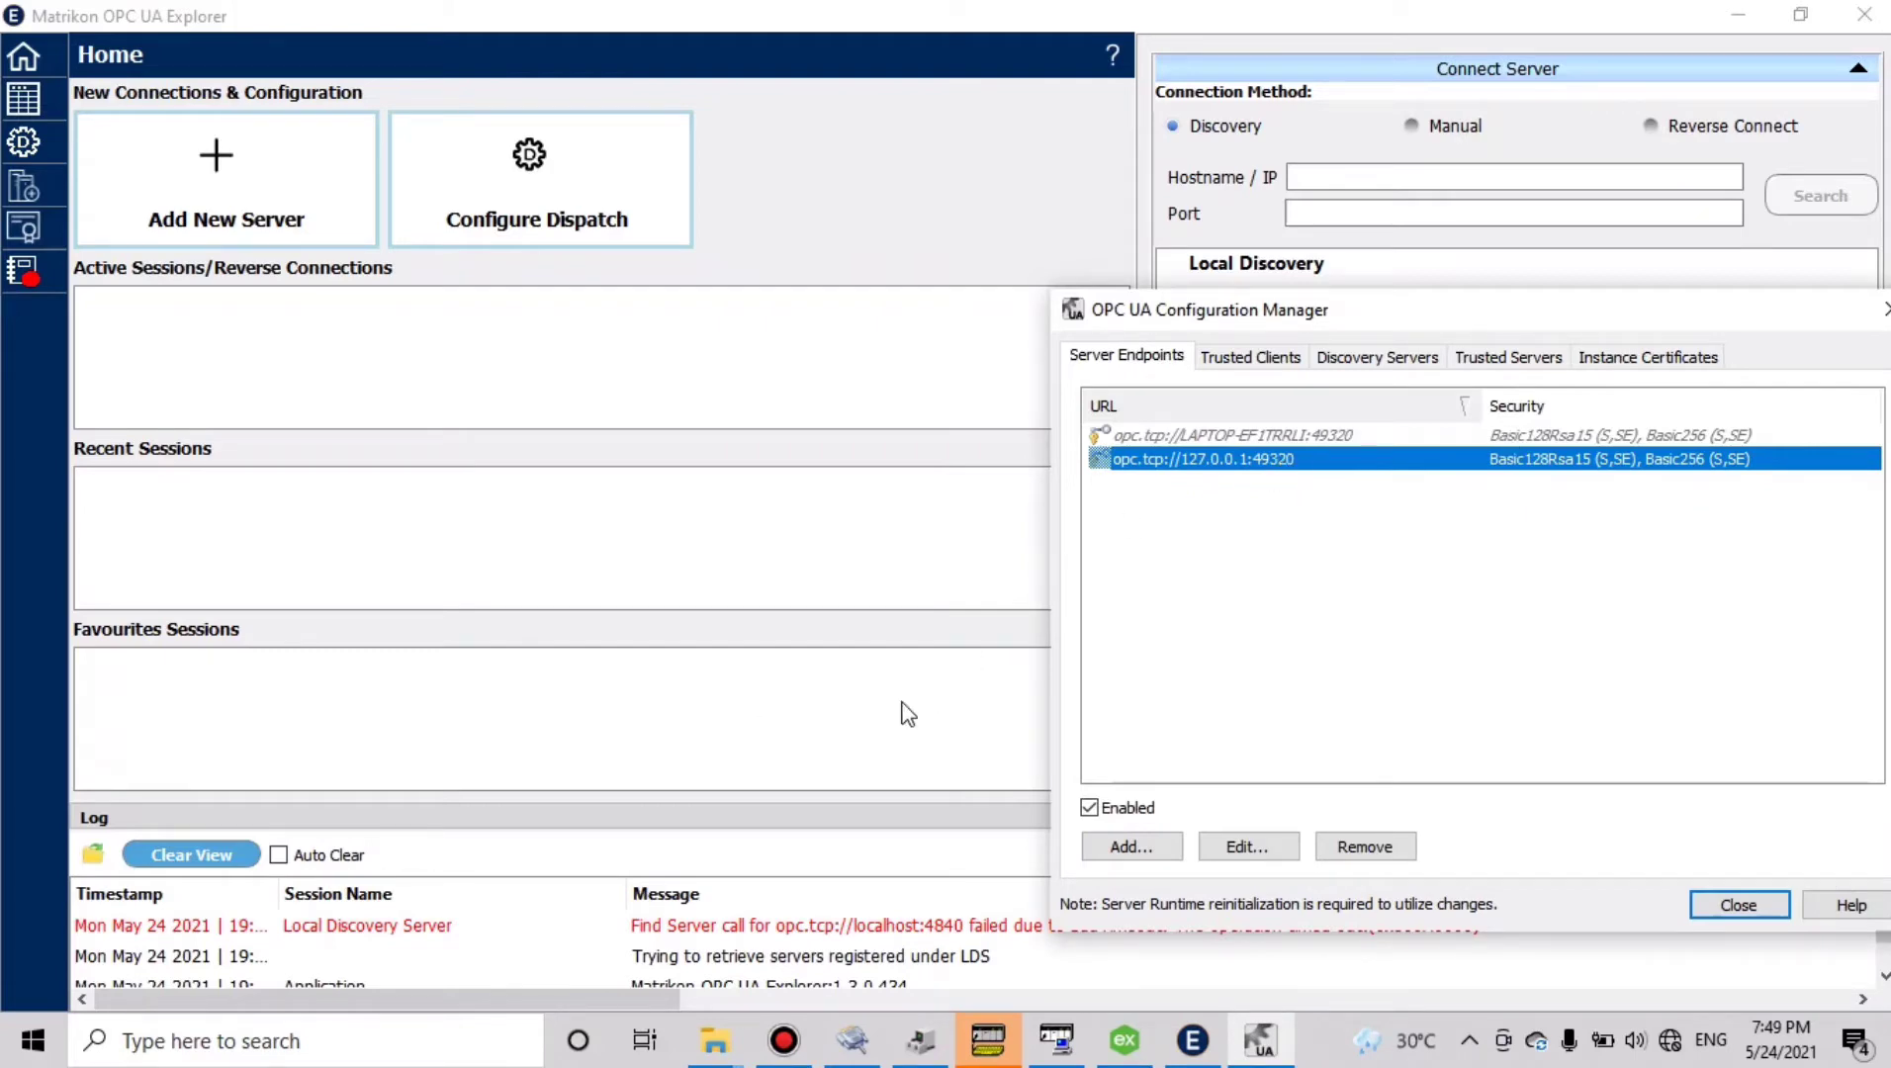
# Open Windows Defender Firewall with Advanced Security and start a new inbound rule
pyautogui.click(322, 1044)
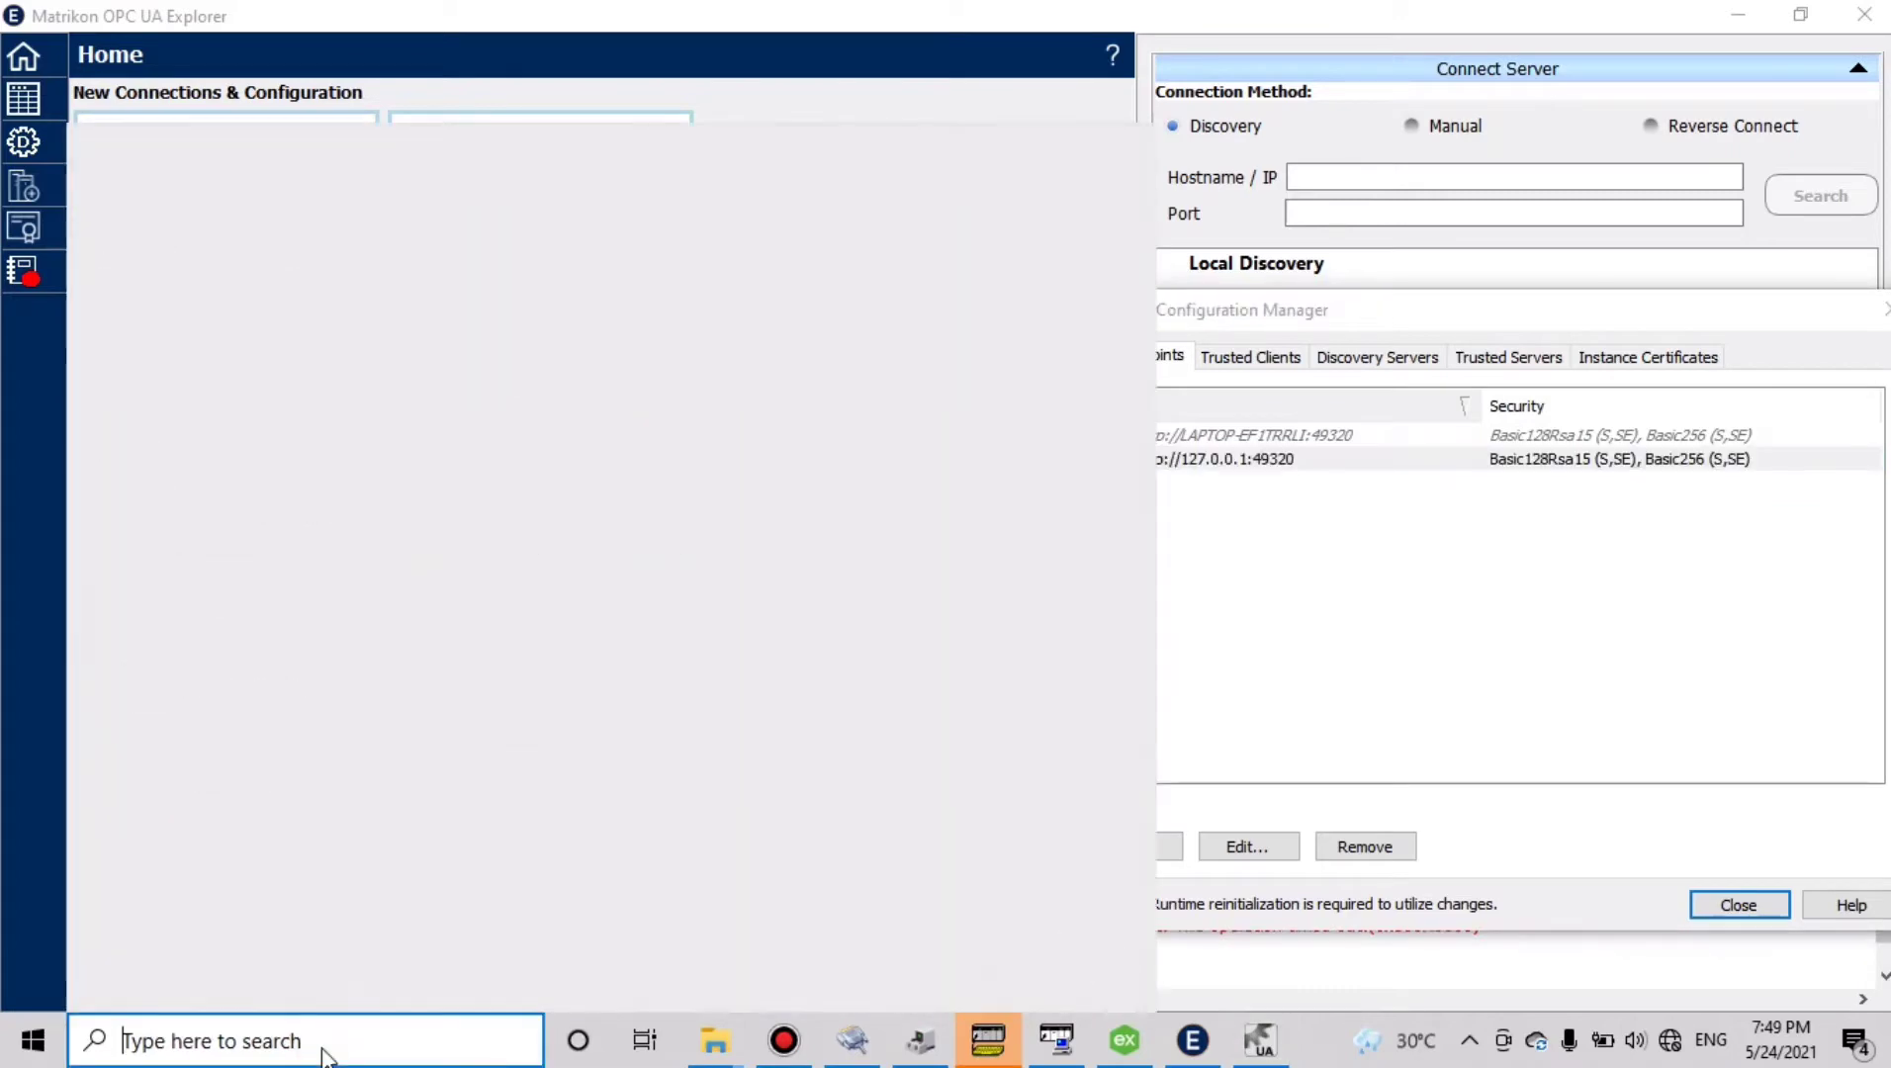
pyautogui.write('DEFE')
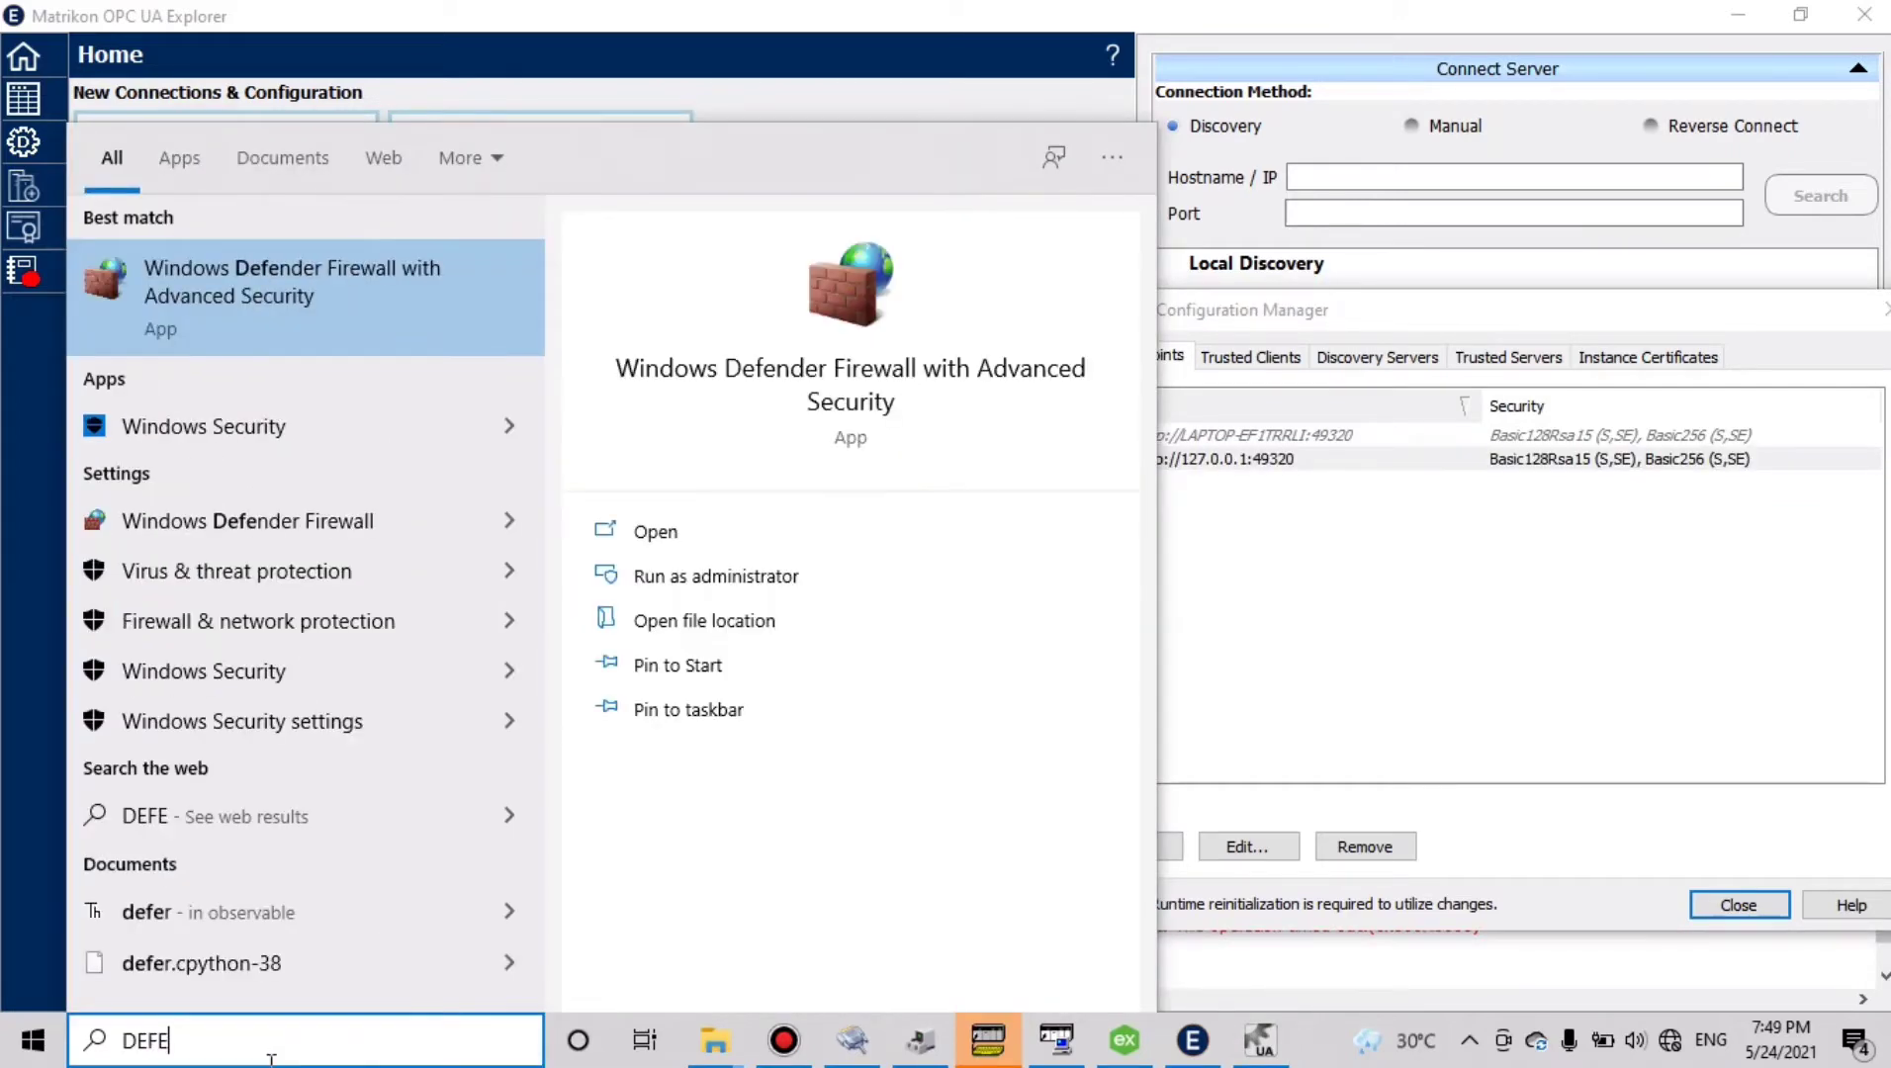
pyautogui.click(145, 298)
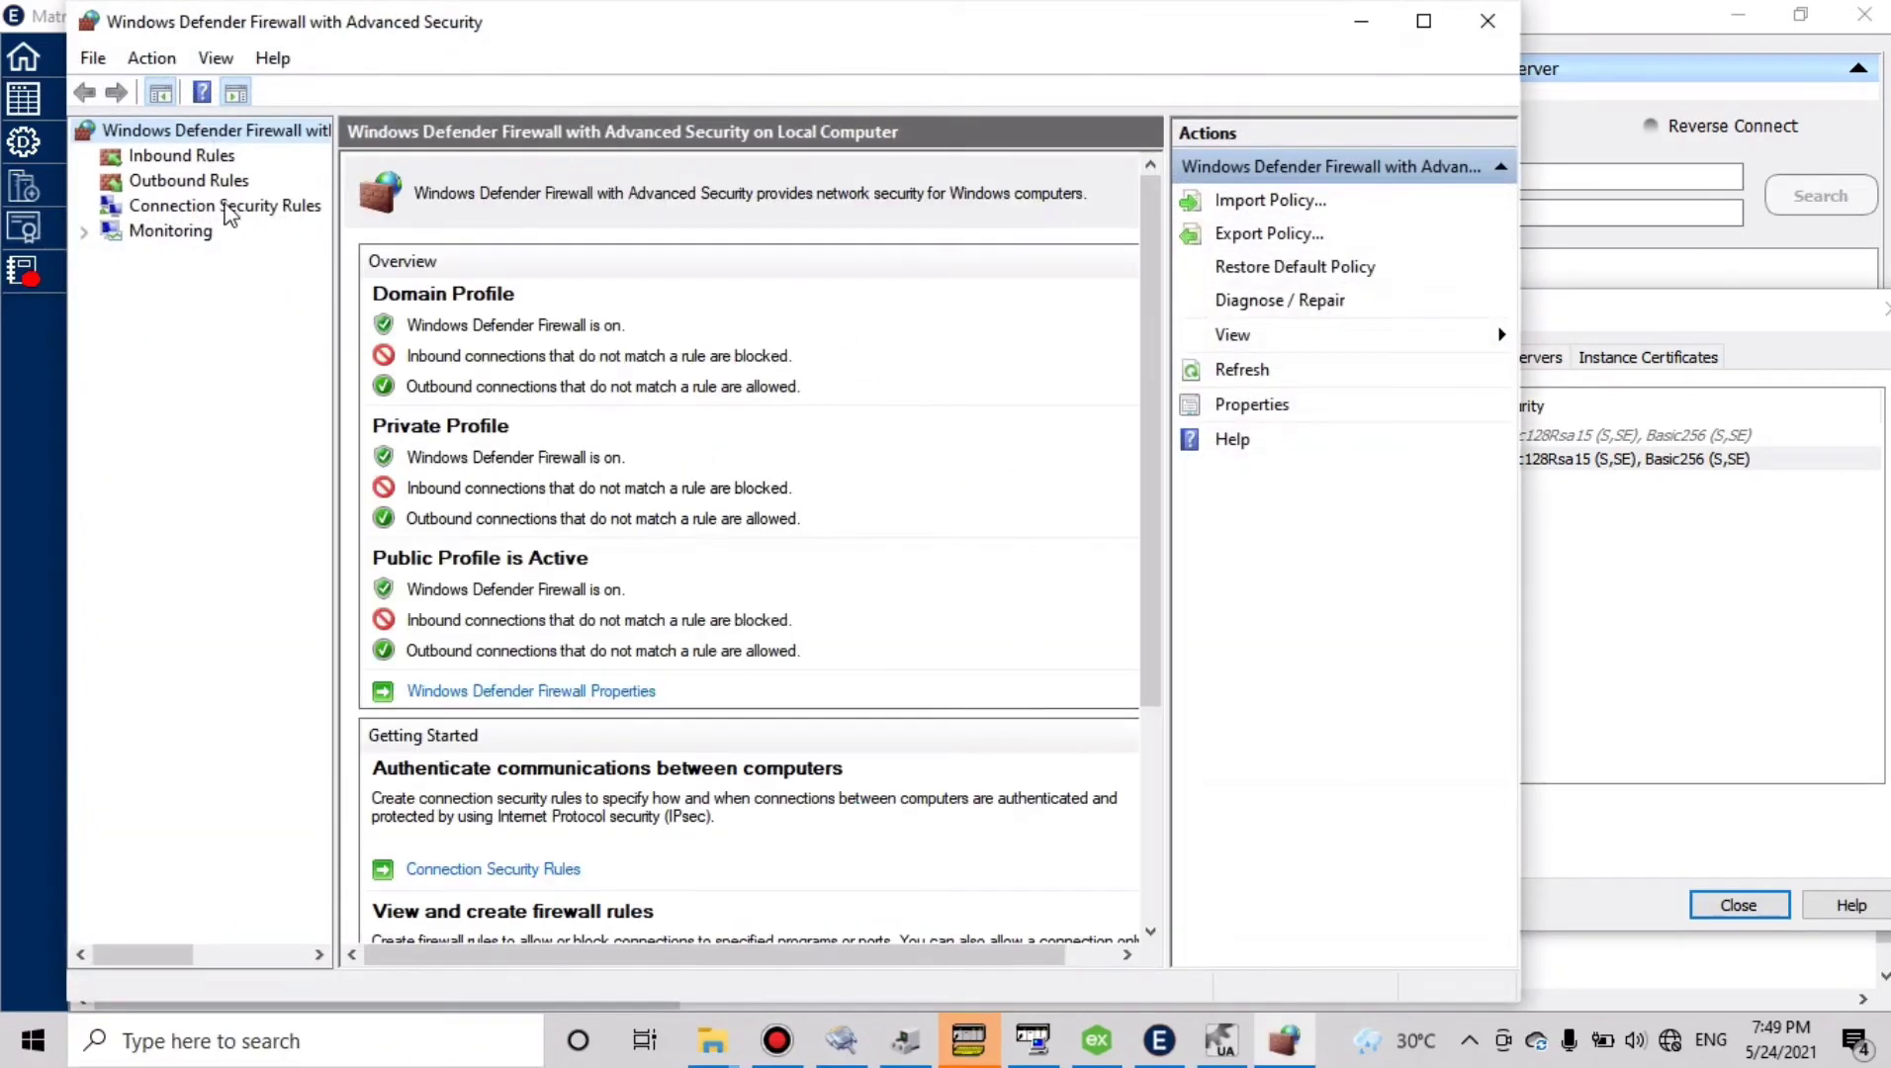
pyautogui.click(205, 158)
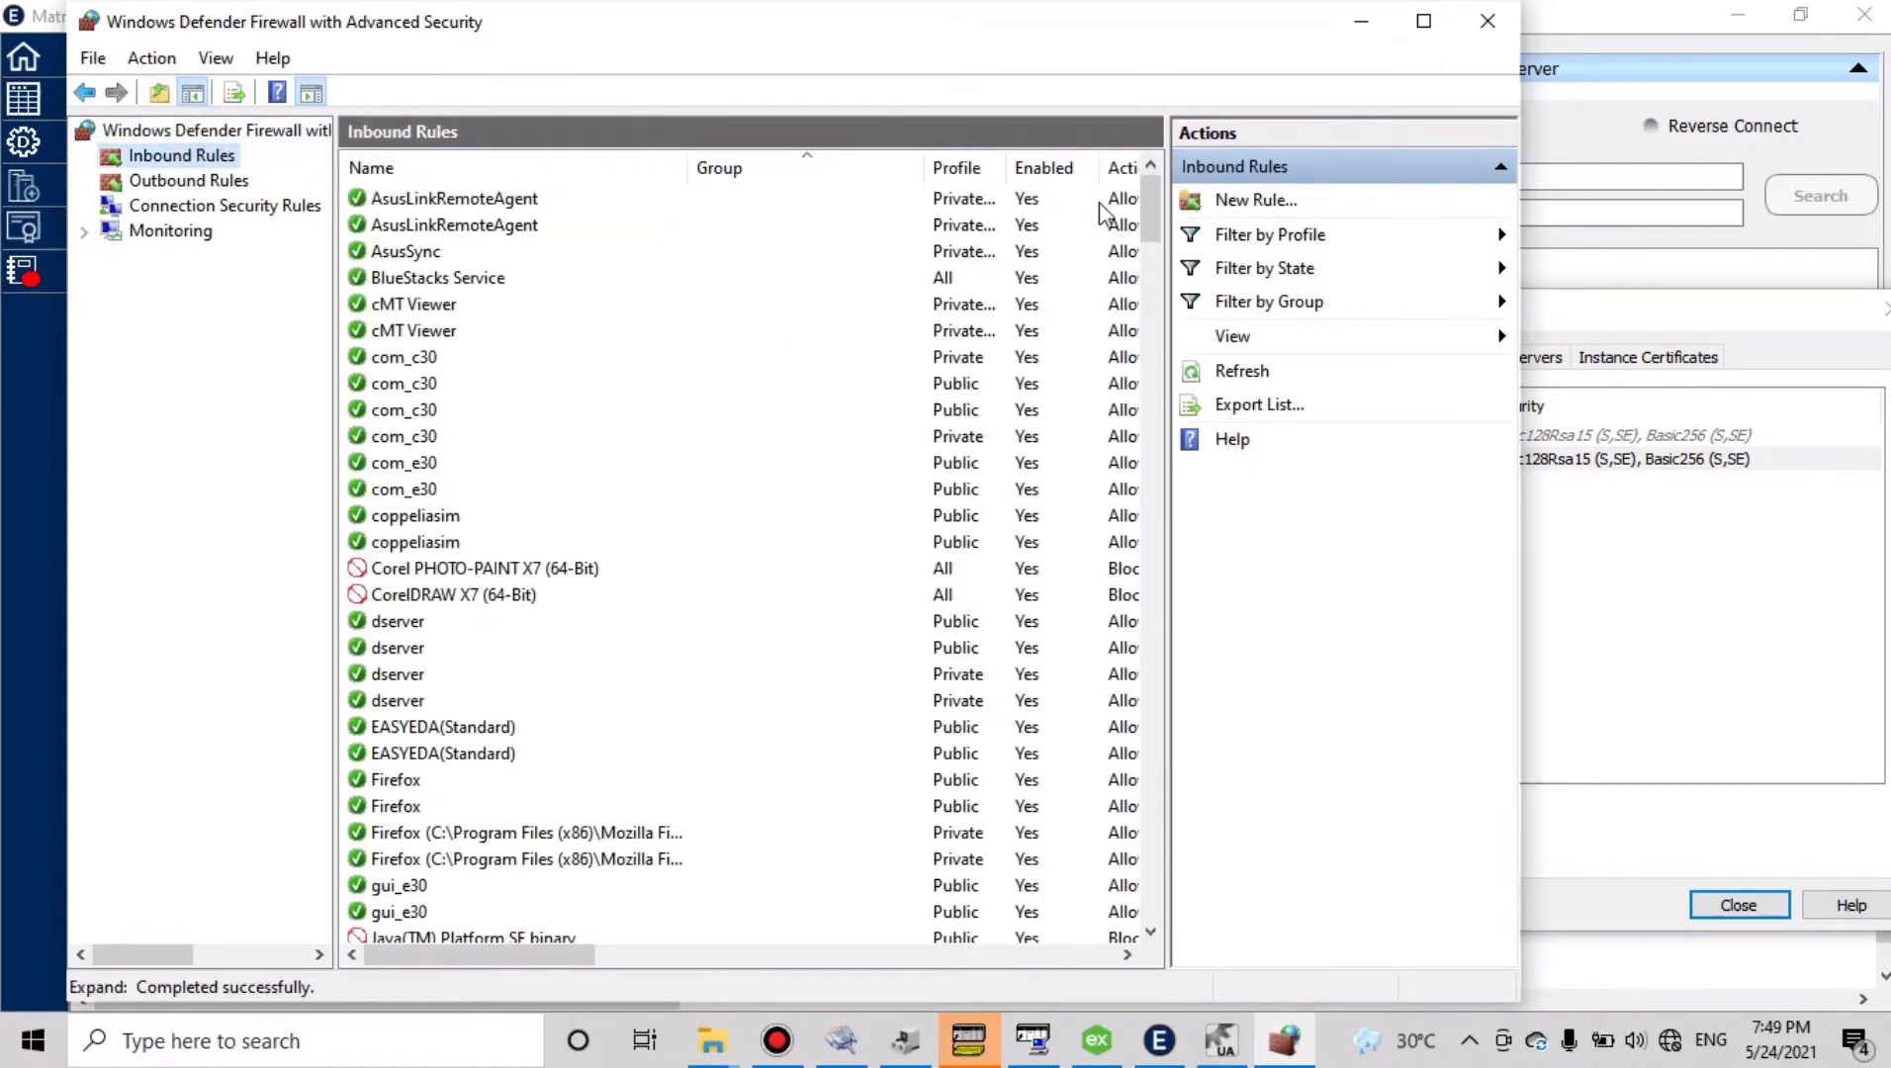
pyautogui.click(1256, 202)
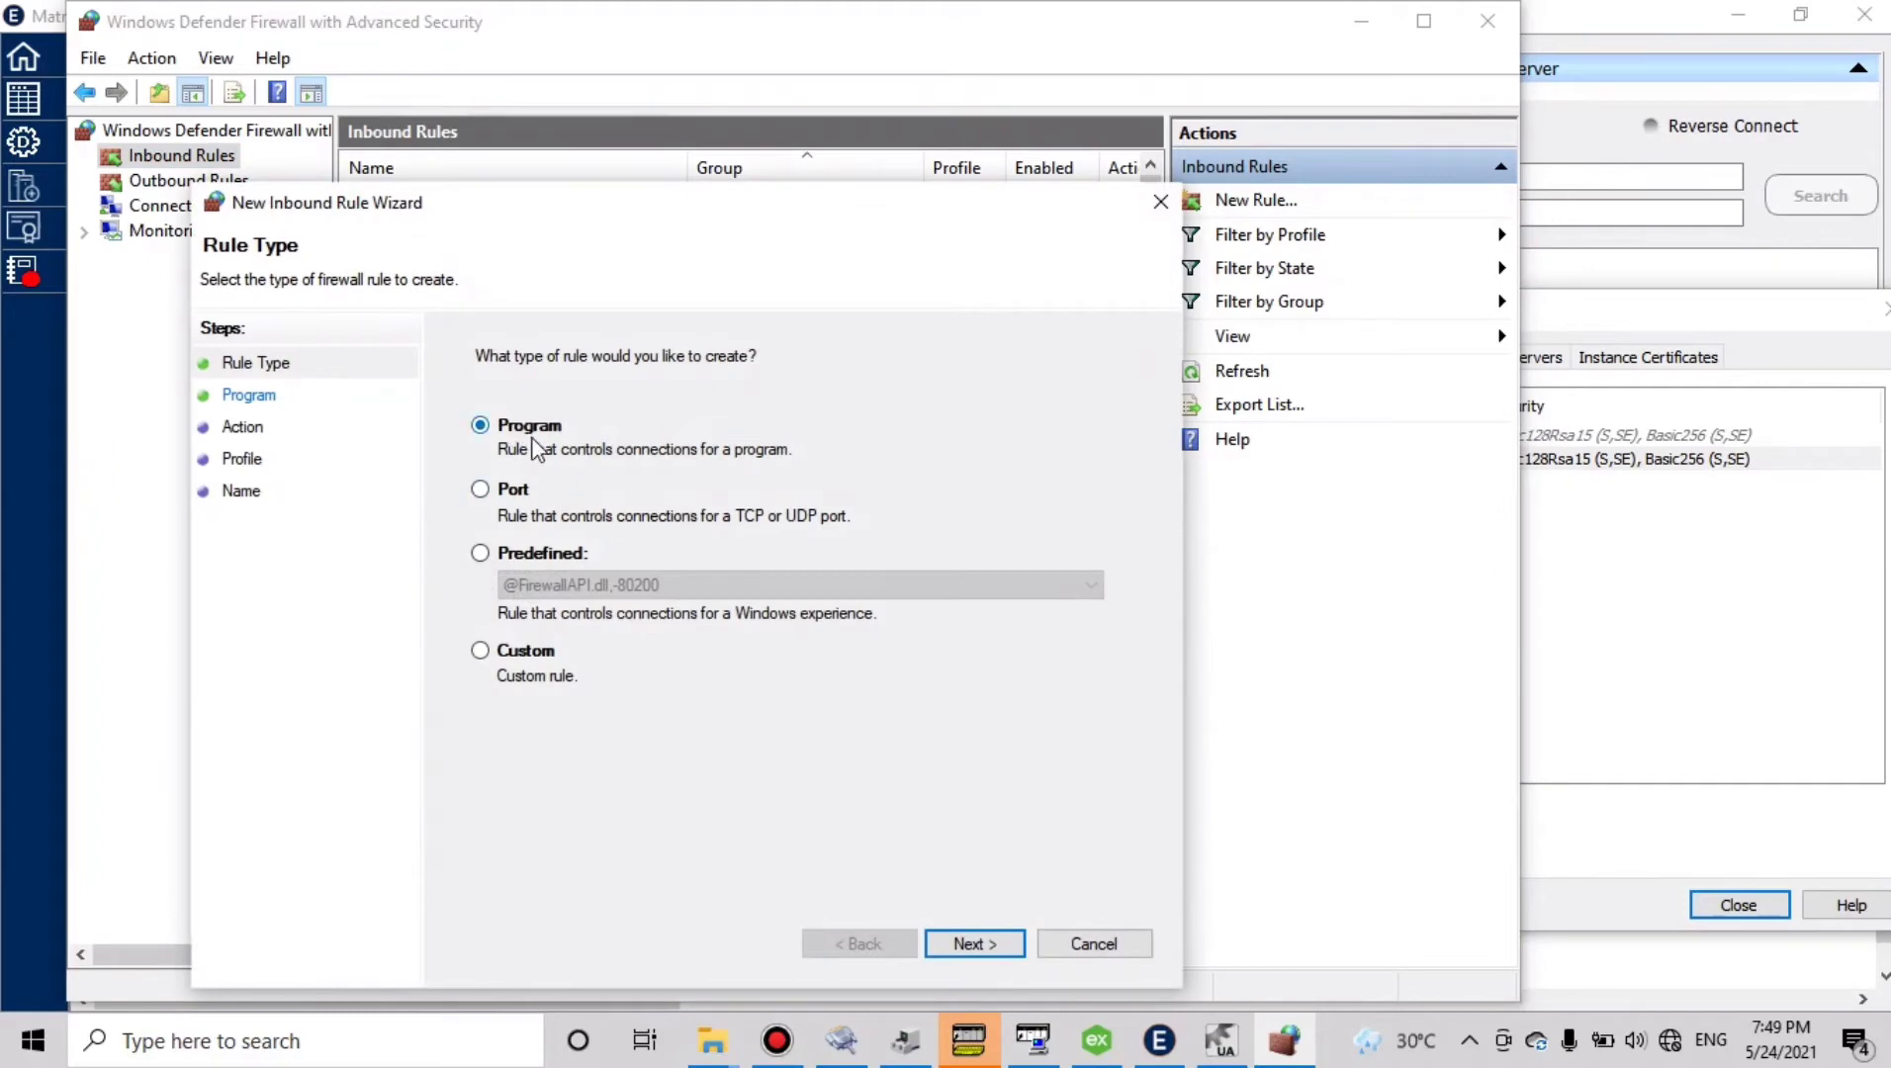
# Create a program-type inbound rule named OPC UA Interface with program path 49320, allowing the connection for the Domain and Private profiles
pyautogui.click(965, 944)
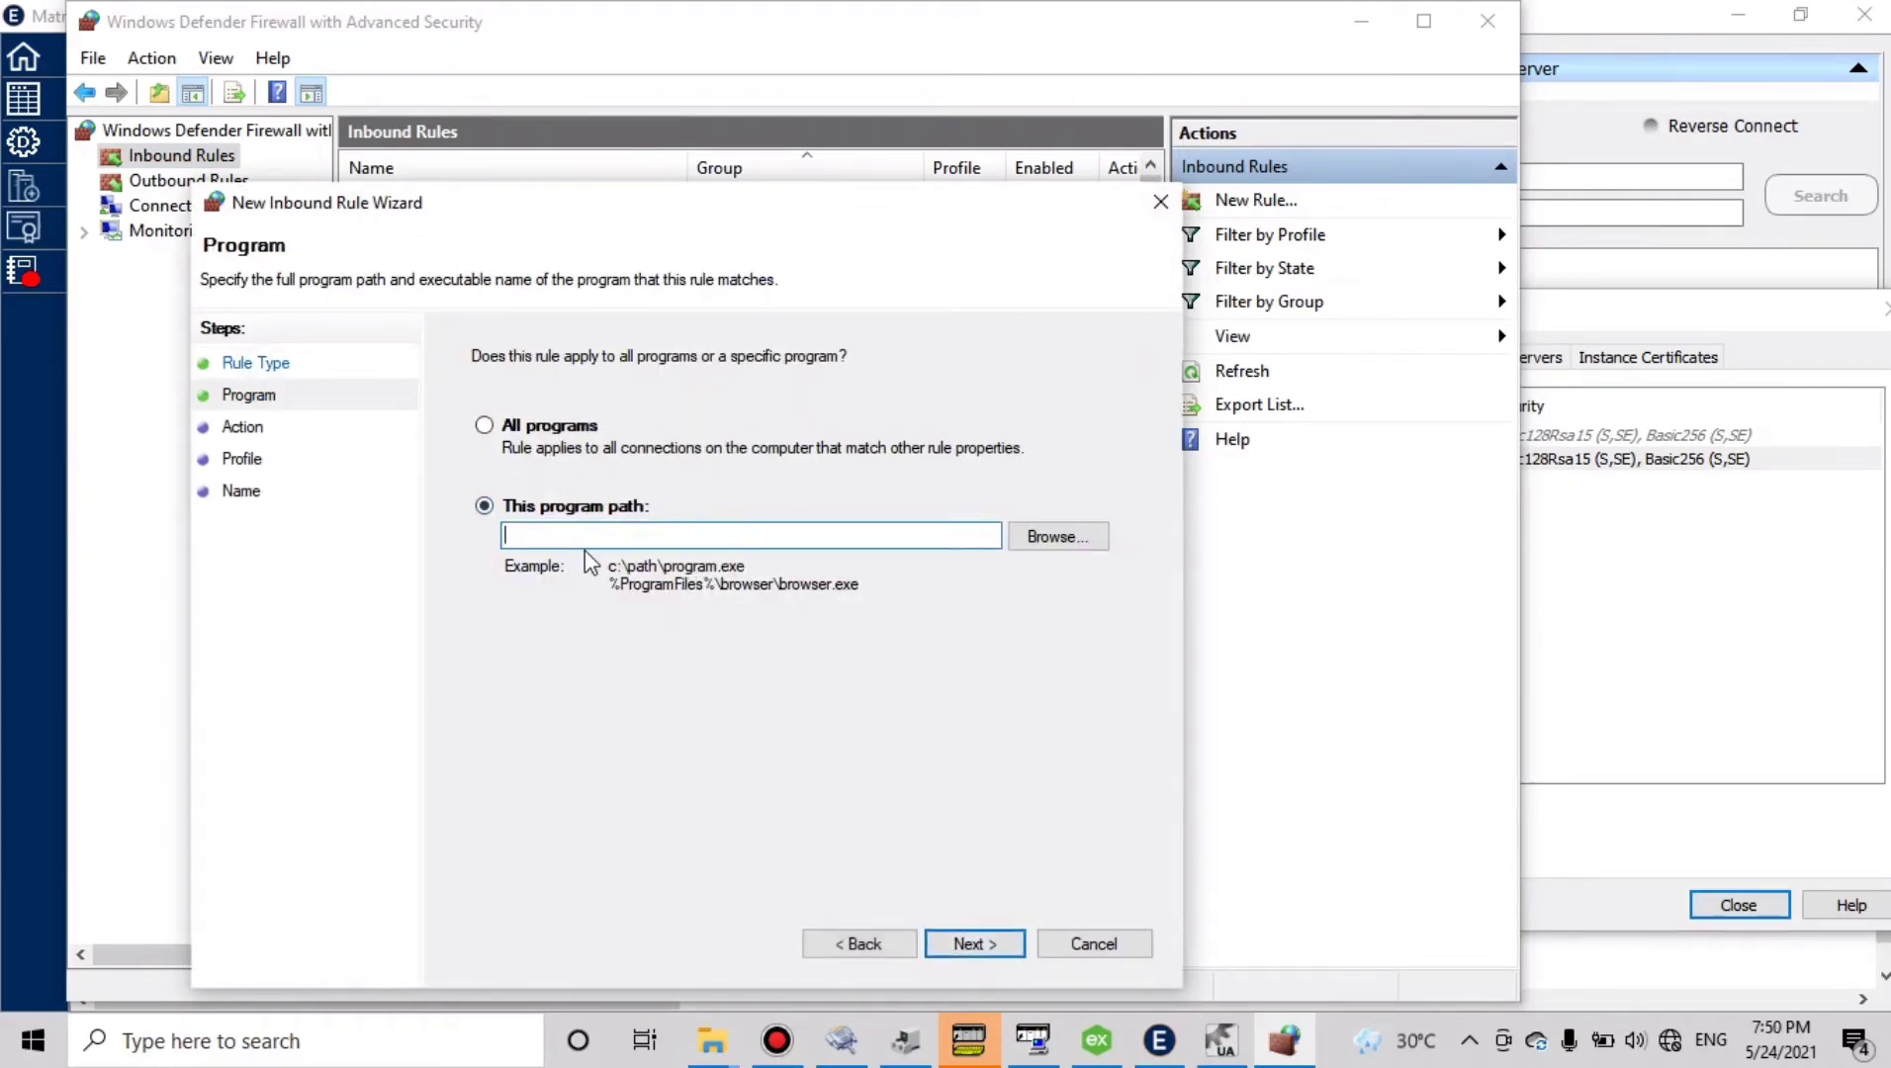
pyautogui.write('49320')
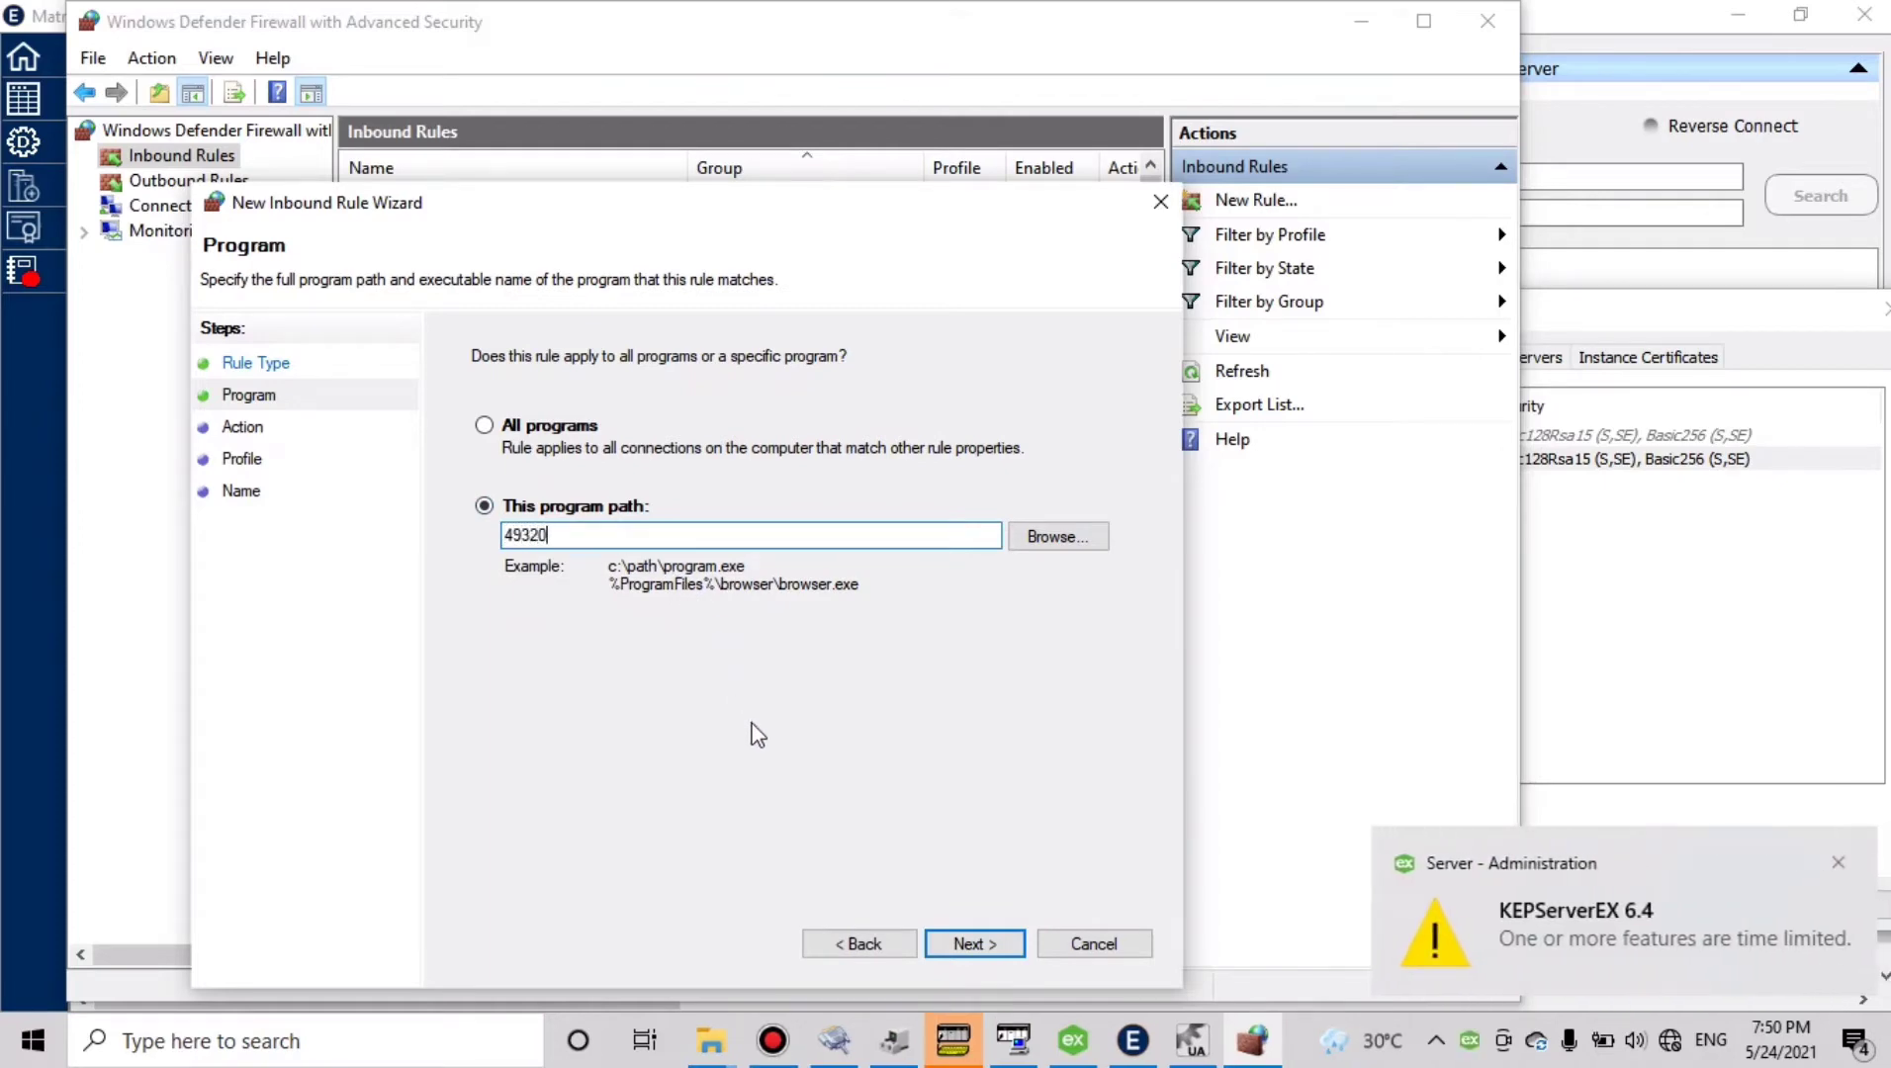
pyautogui.click(998, 946)
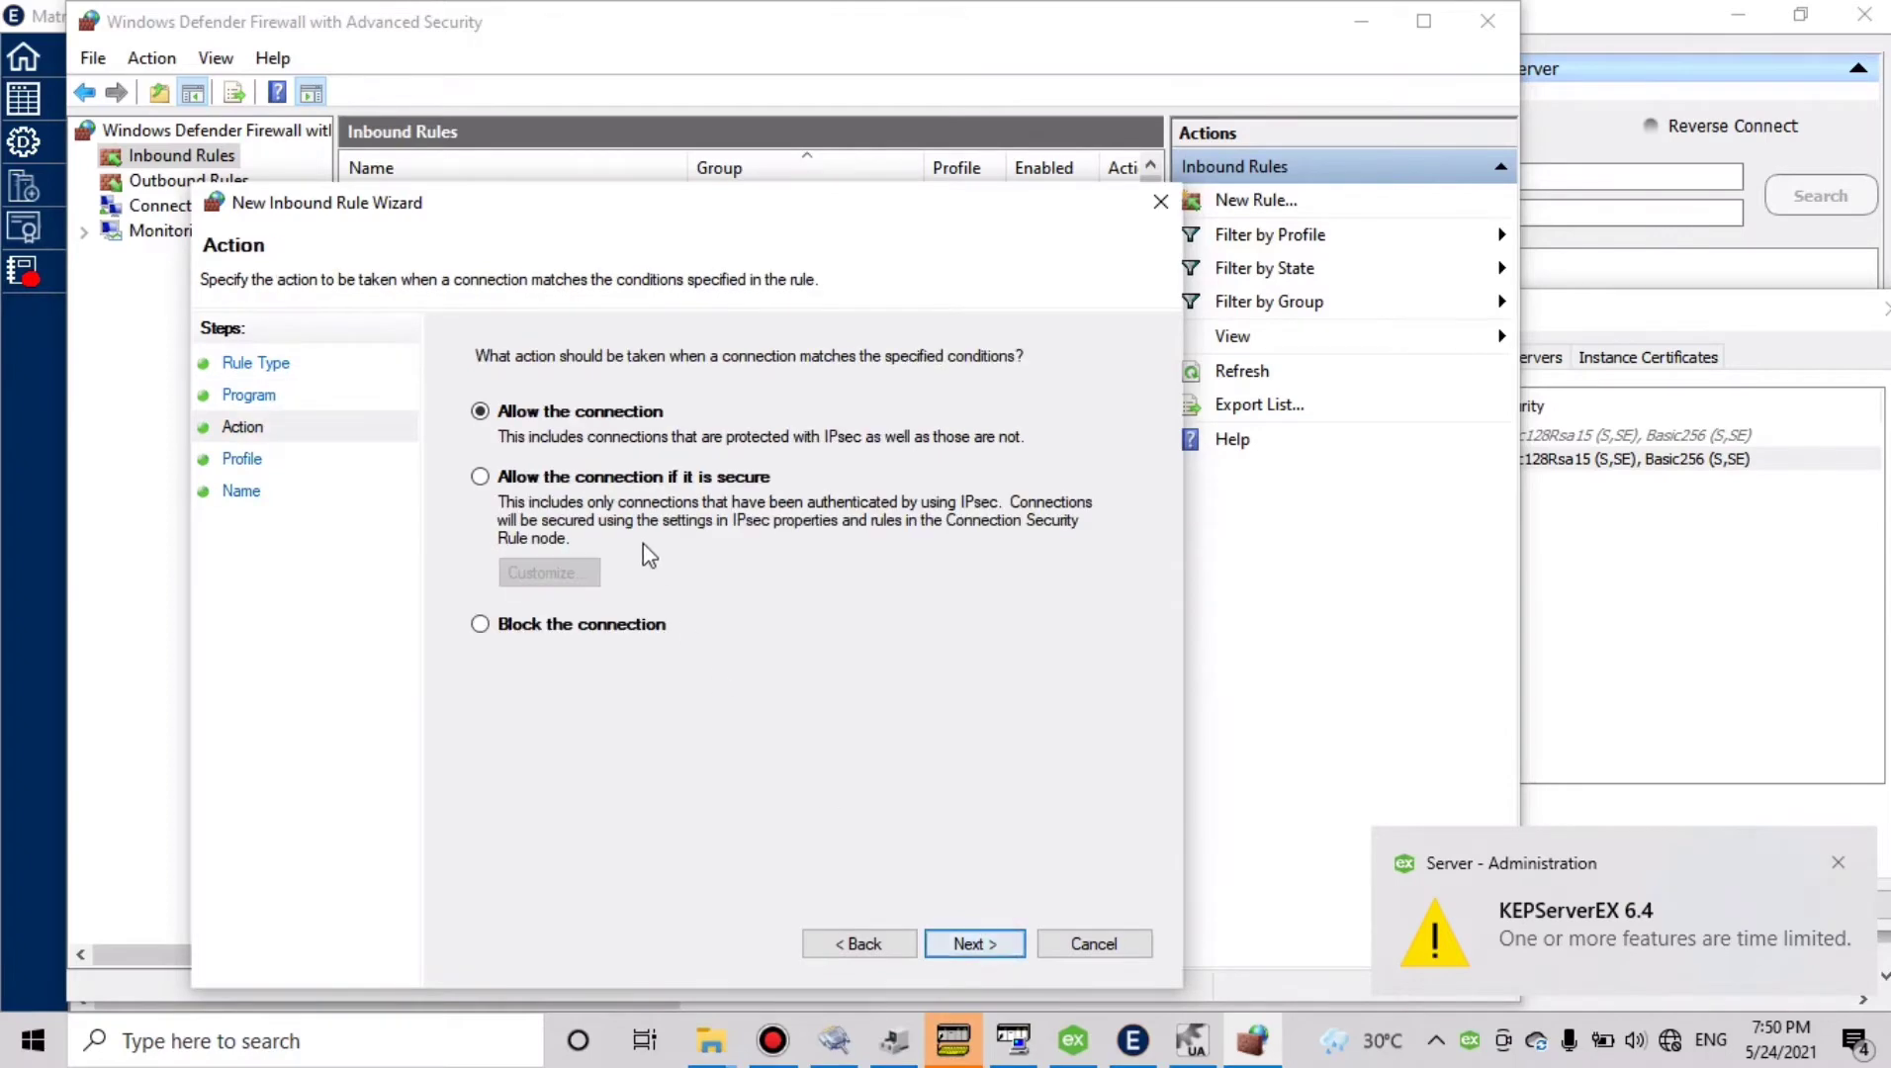
pyautogui.click(966, 944)
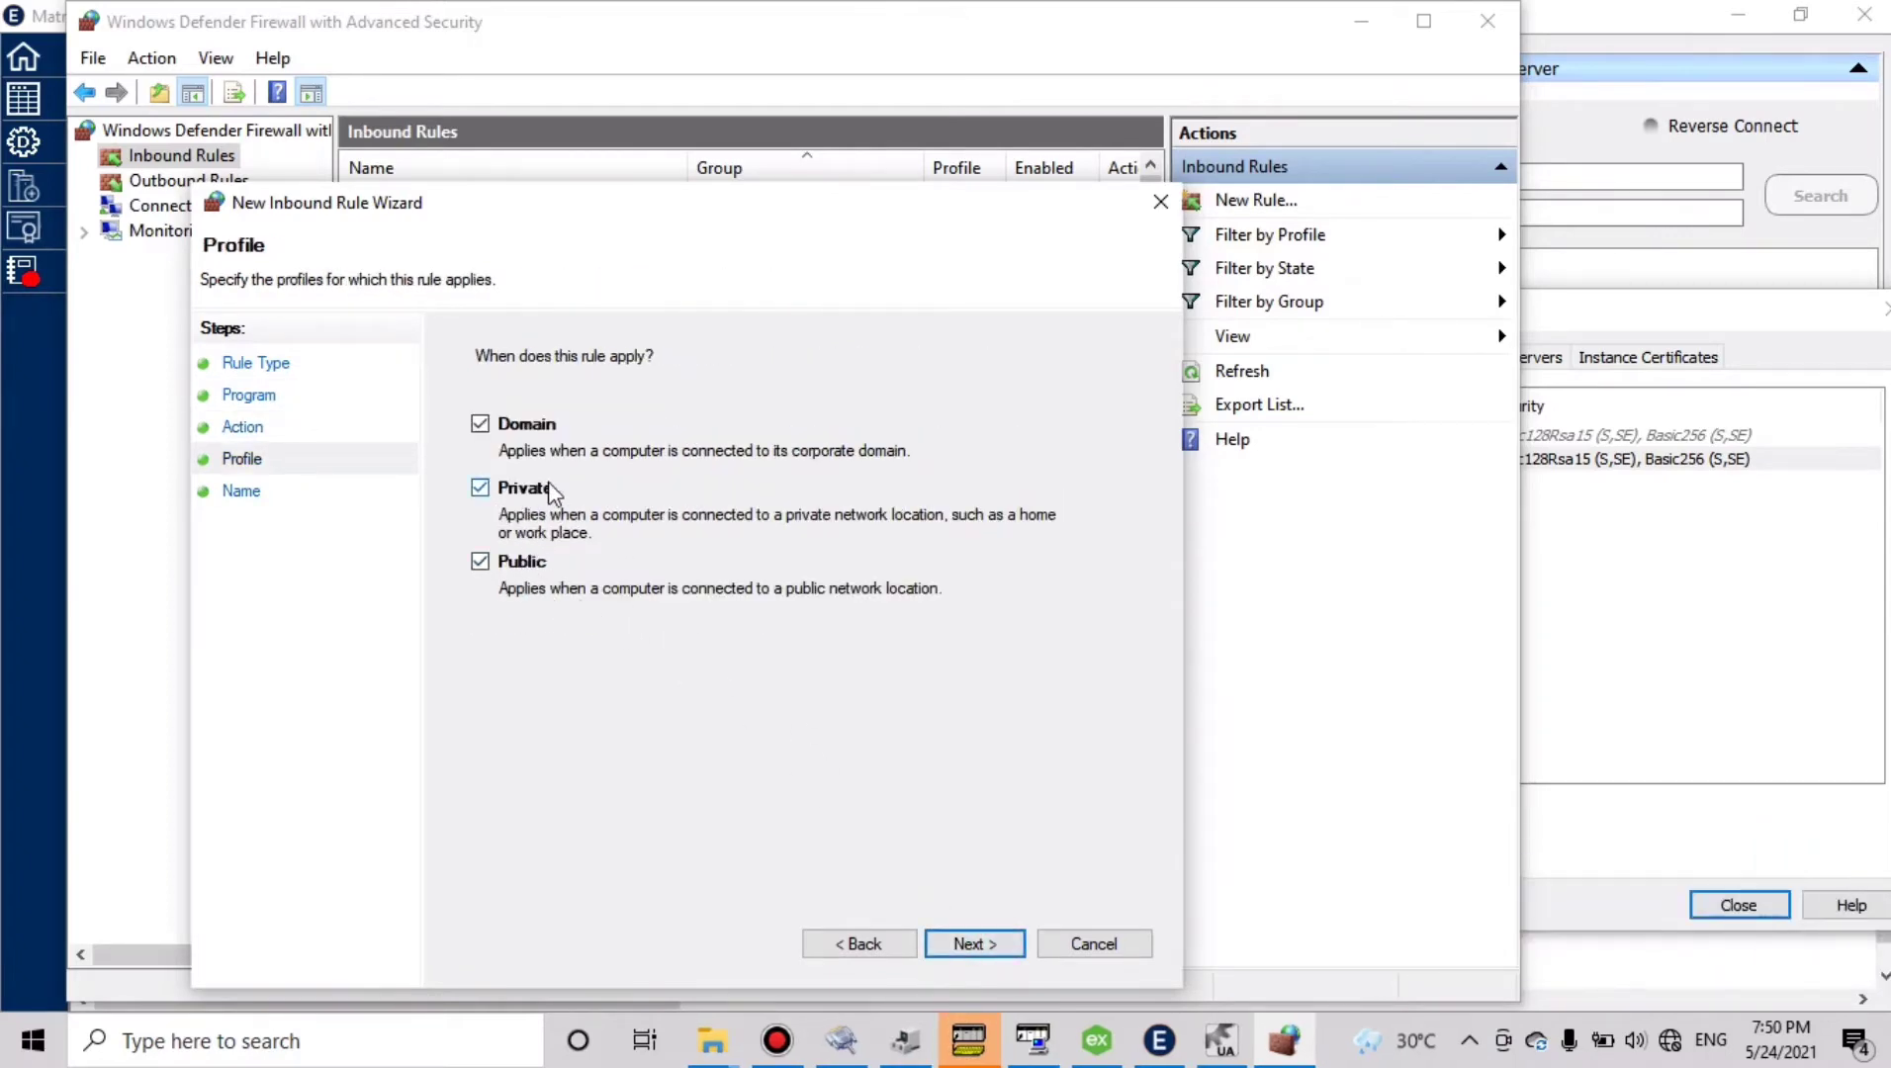
pyautogui.click(534, 564)
pyautogui.click(984, 945)
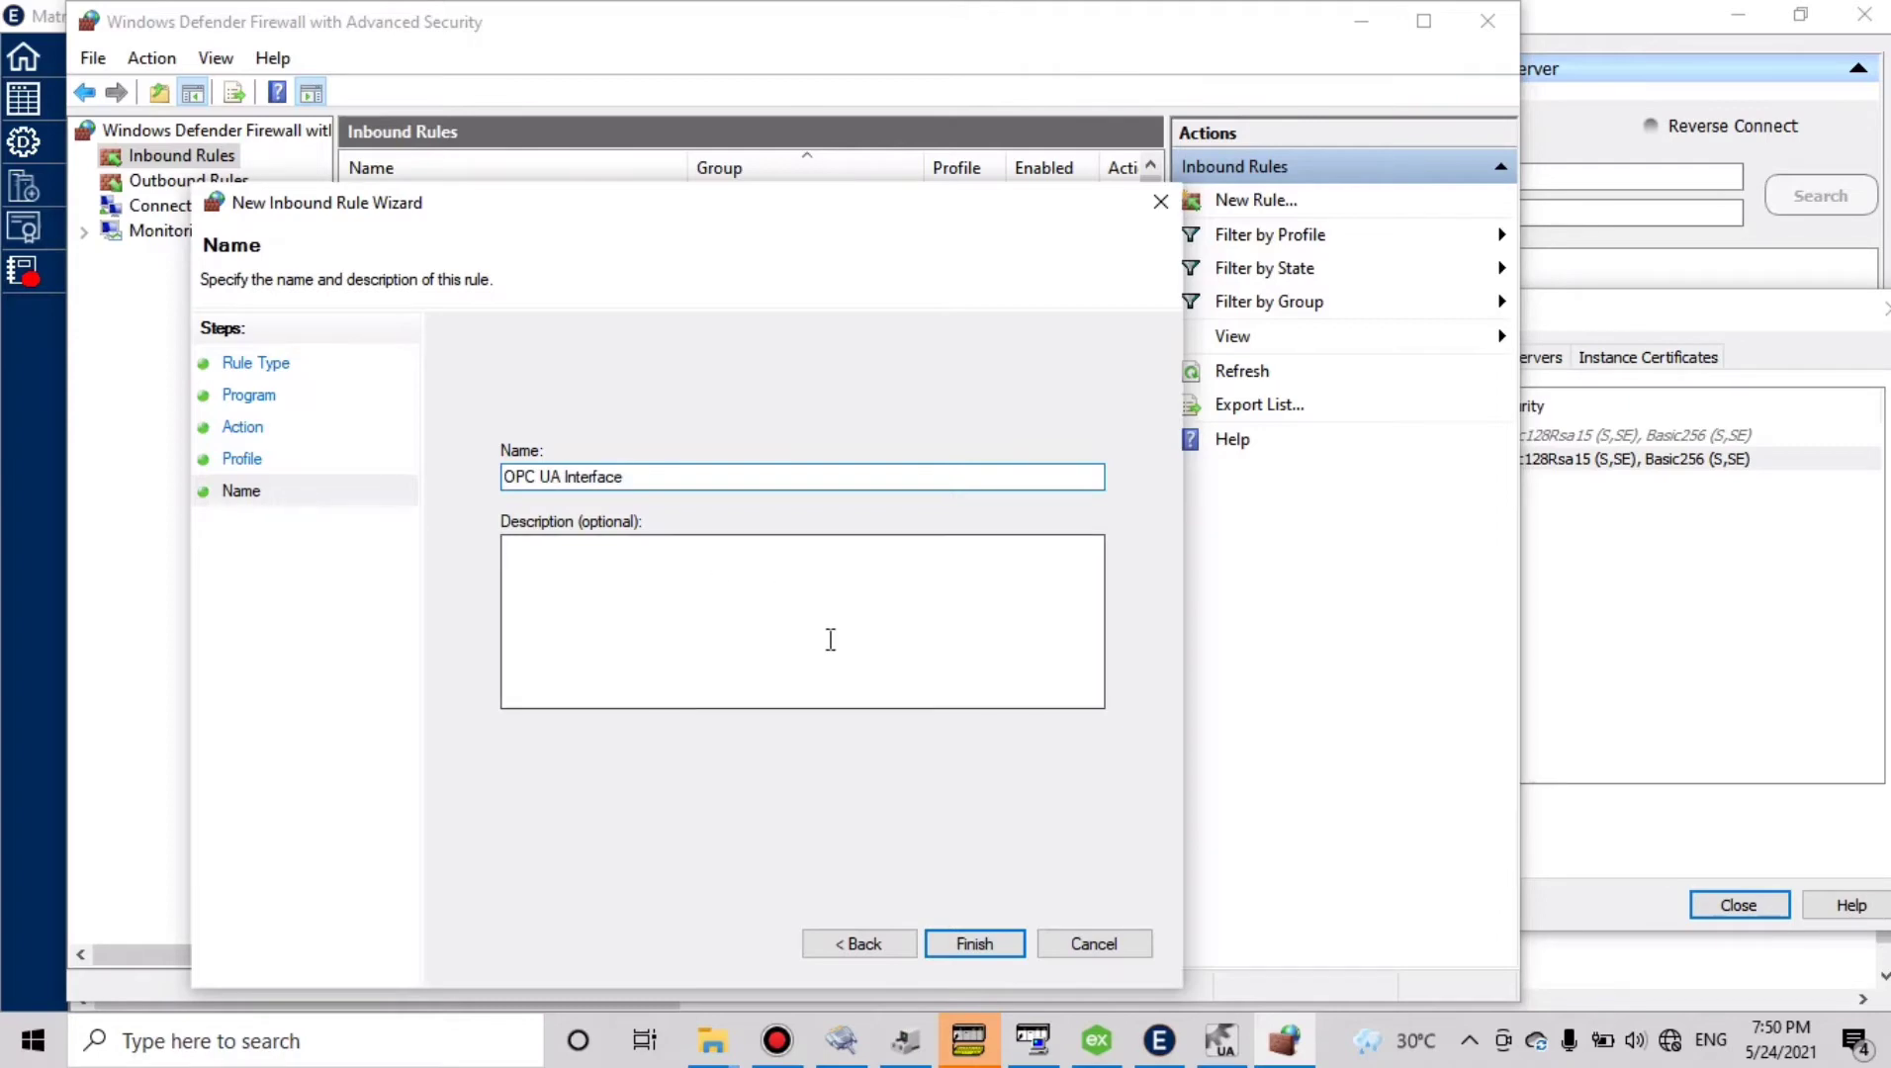
pyautogui.click(976, 944)
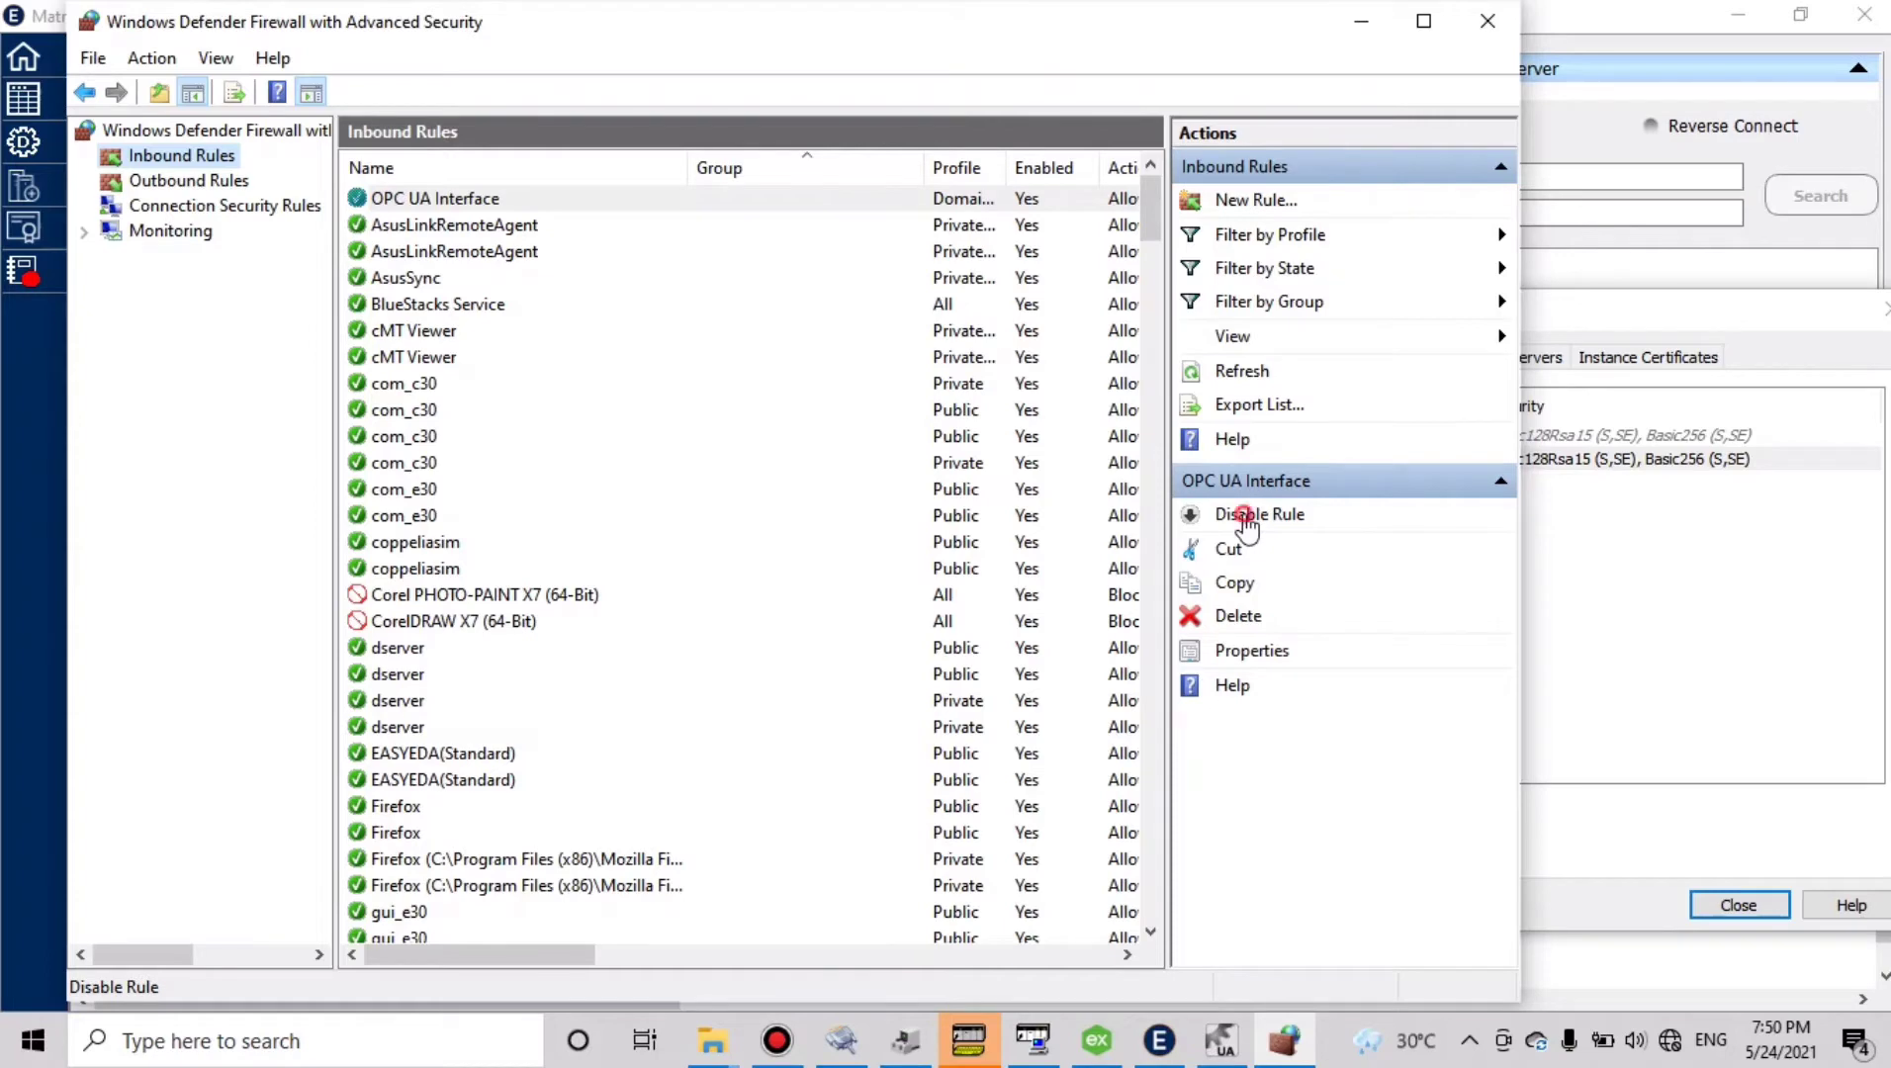
# Disable the OPC UA Interface inbound rule and close the firewall window
pyautogui.click(1244, 516)
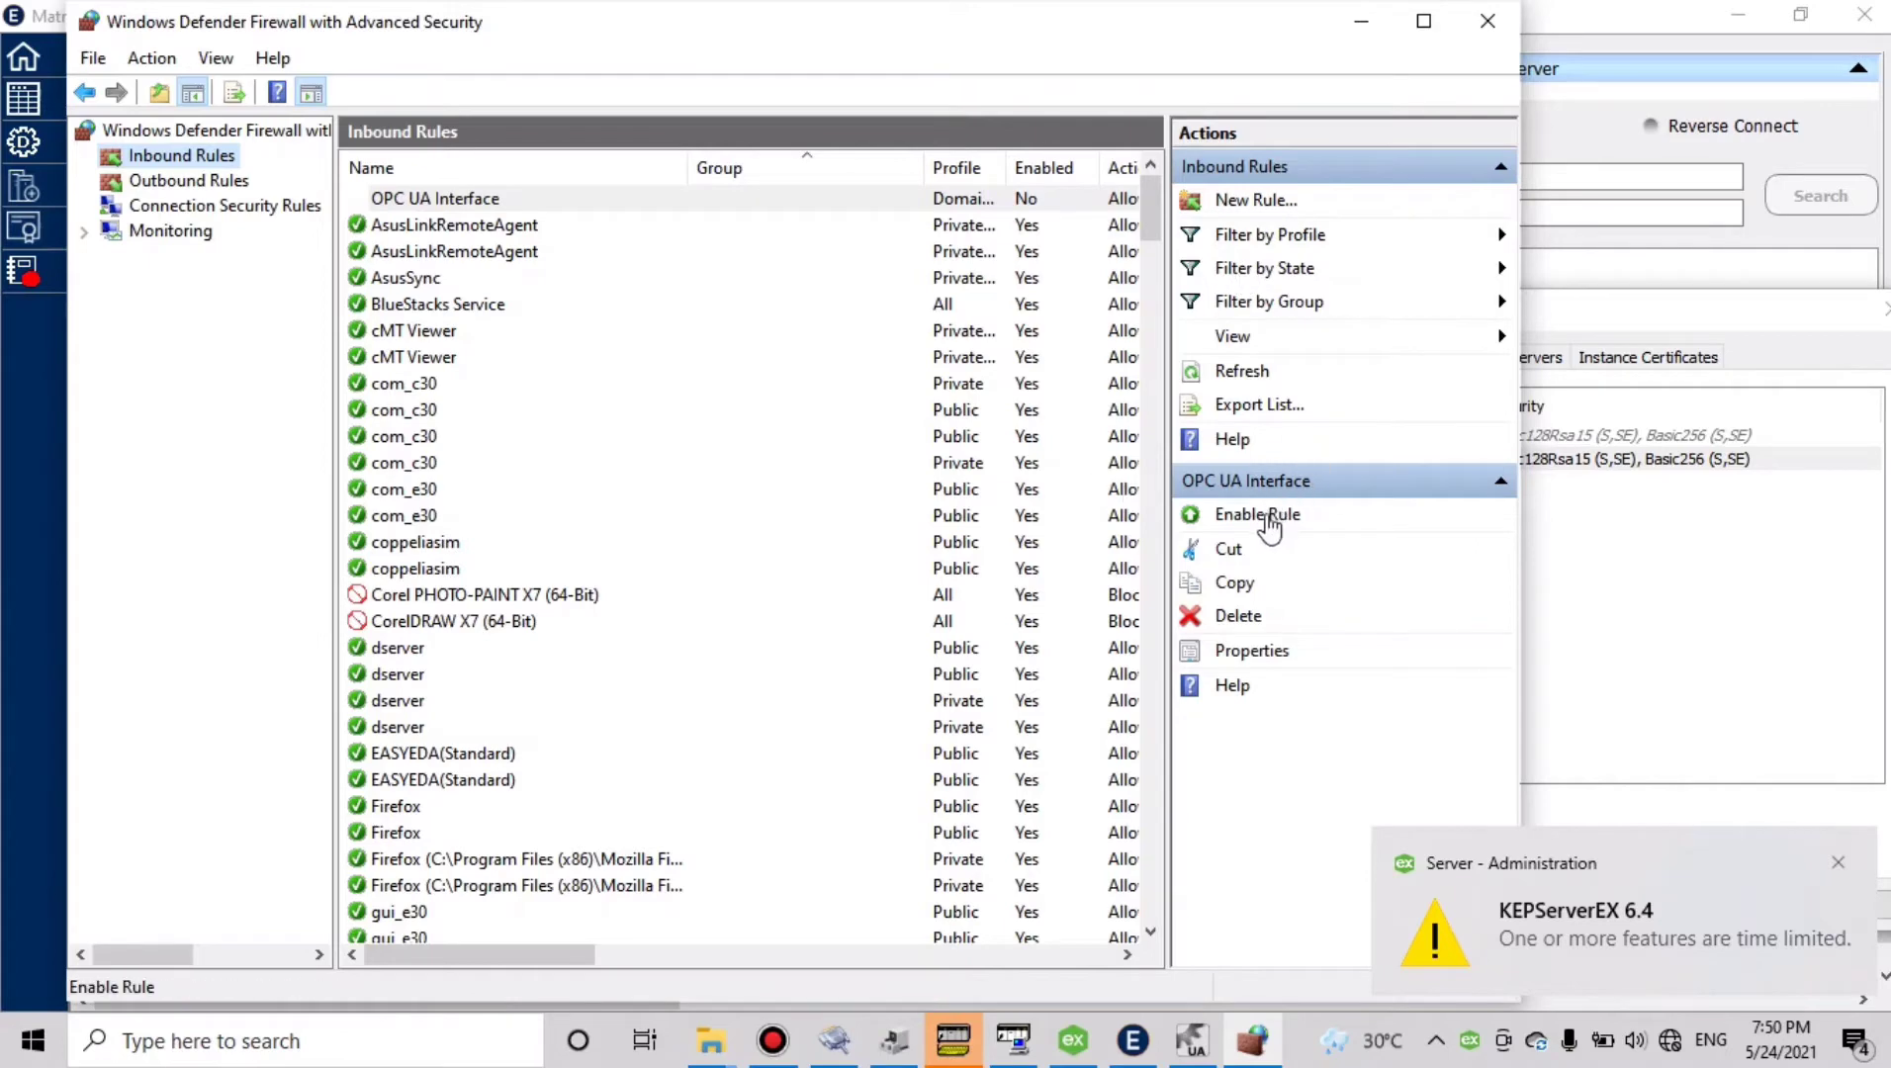
pyautogui.click(1484, 23)
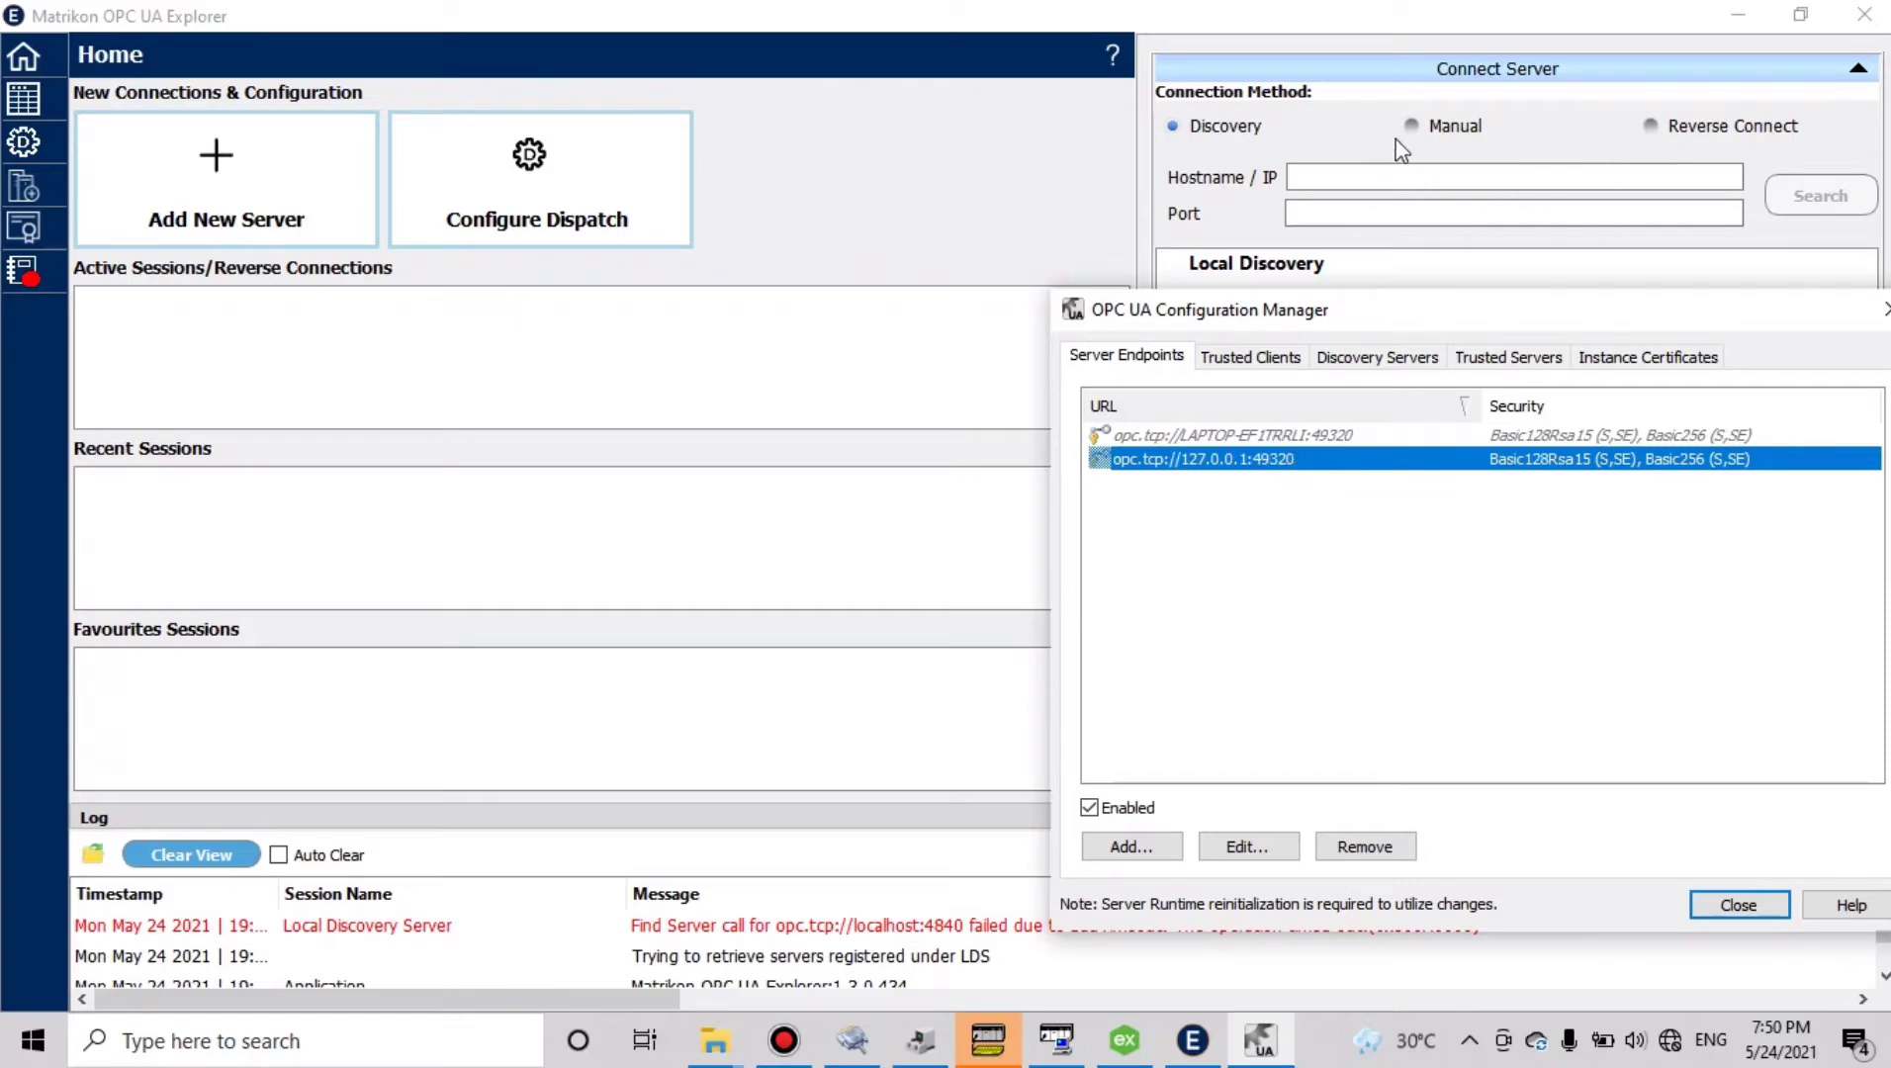
# Search for OPC UA servers at host 127.0.0.1, port 49320, and expand the KEPServerEX server's security endpoints
pyautogui.click(1359, 179)
pyautogui.write('127.0.0.1')
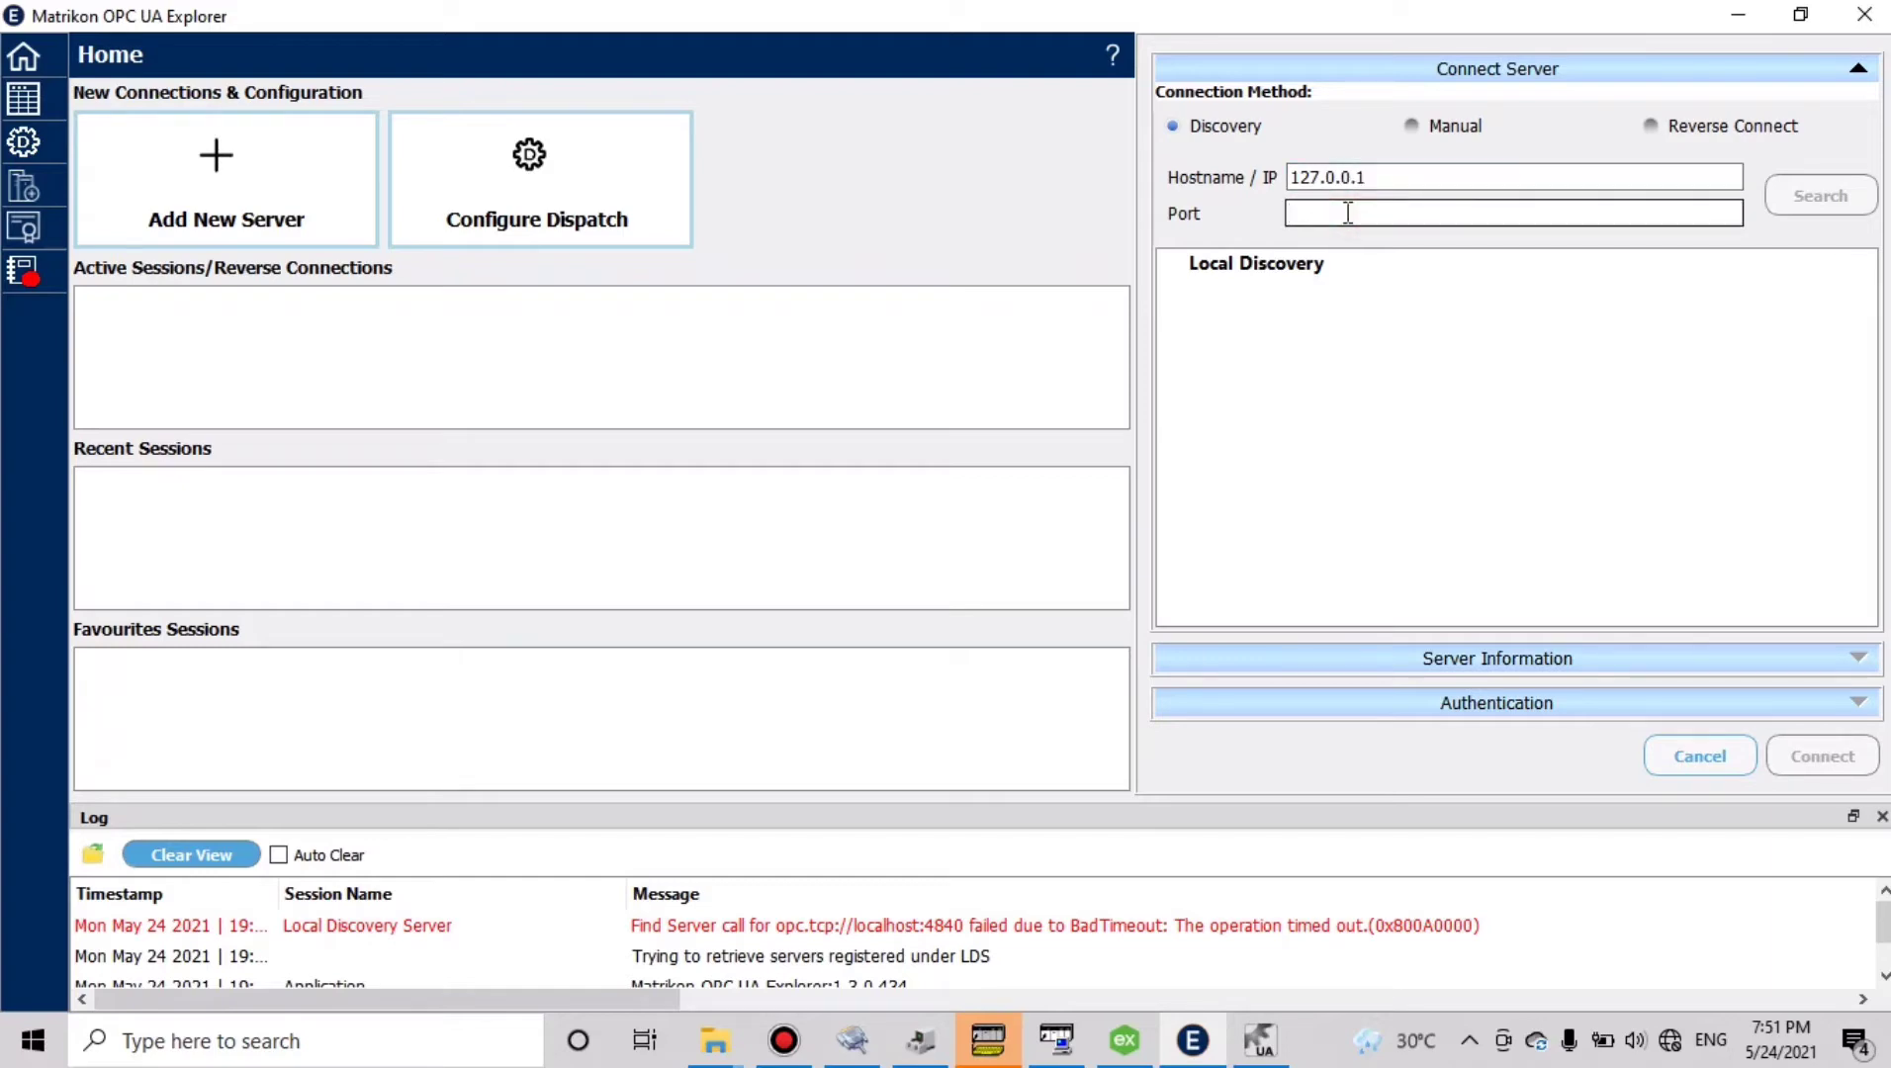
pyautogui.write('49320')
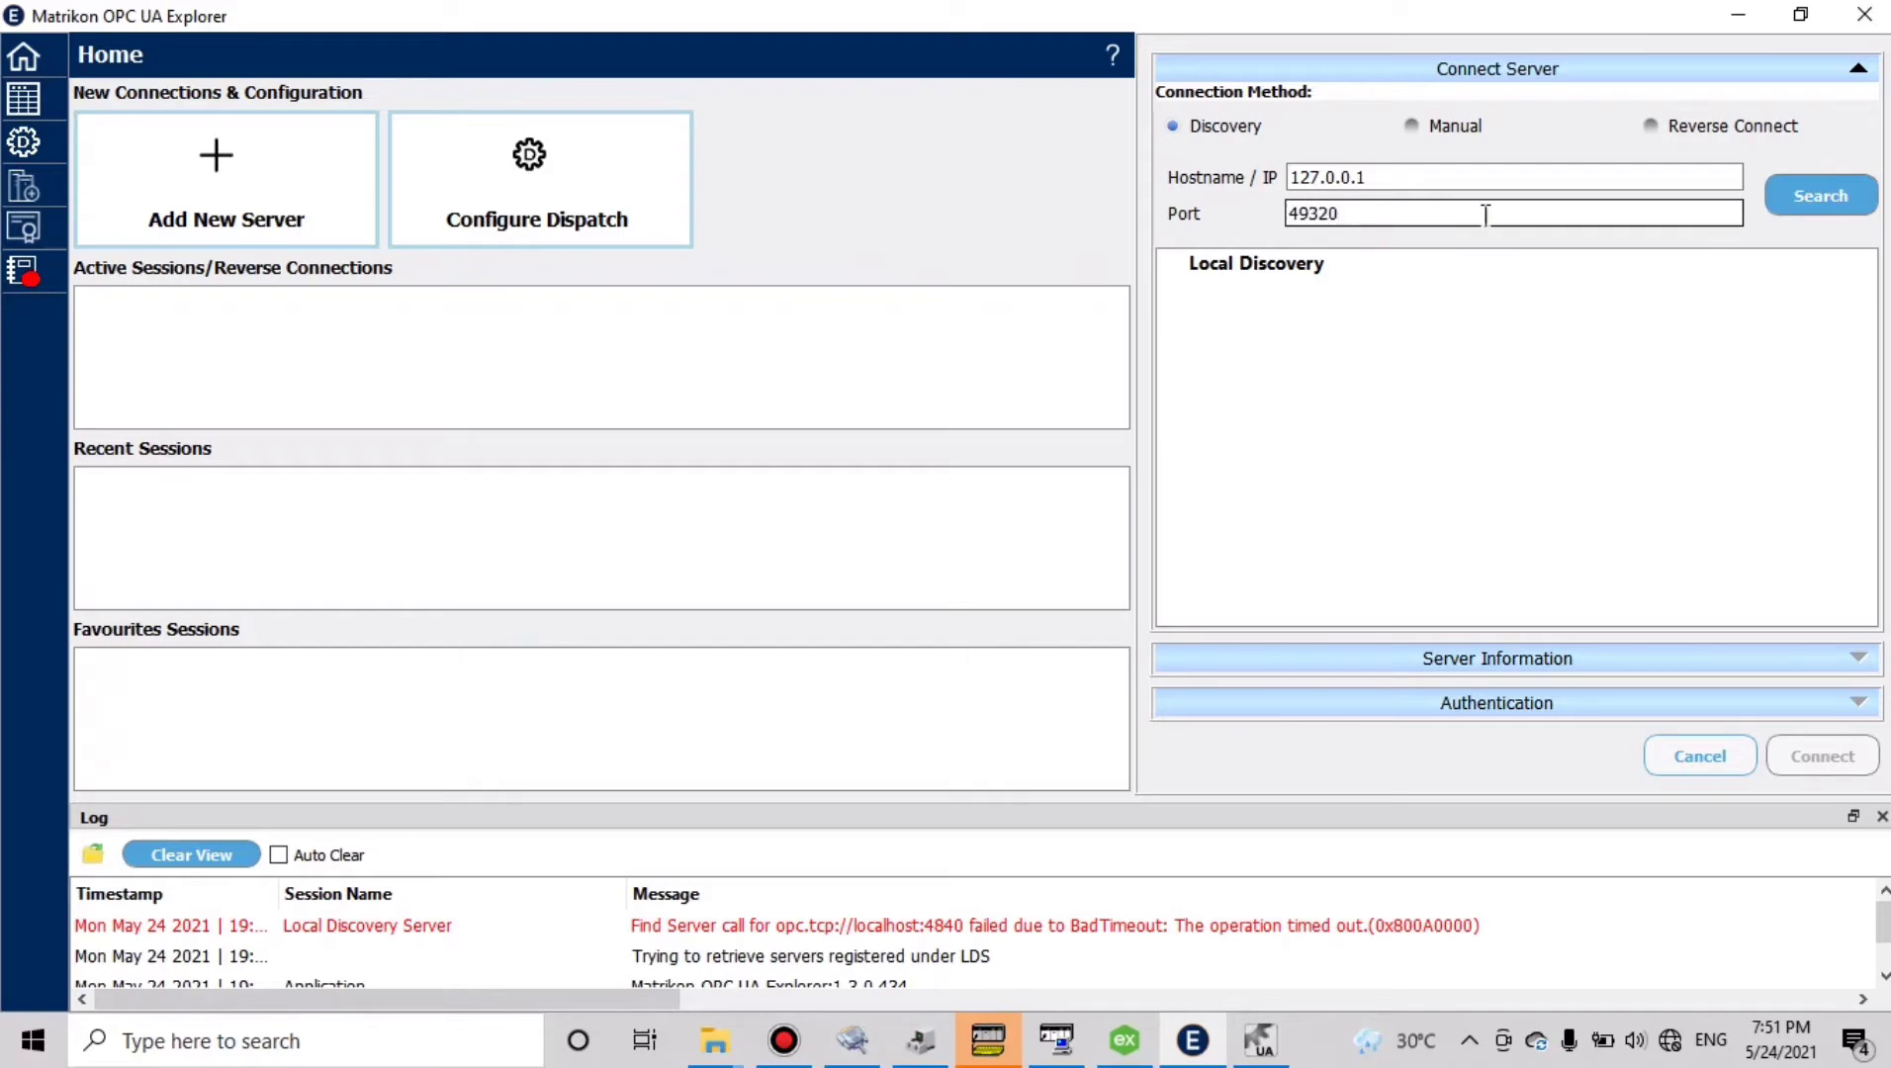
pyautogui.click(1834, 199)
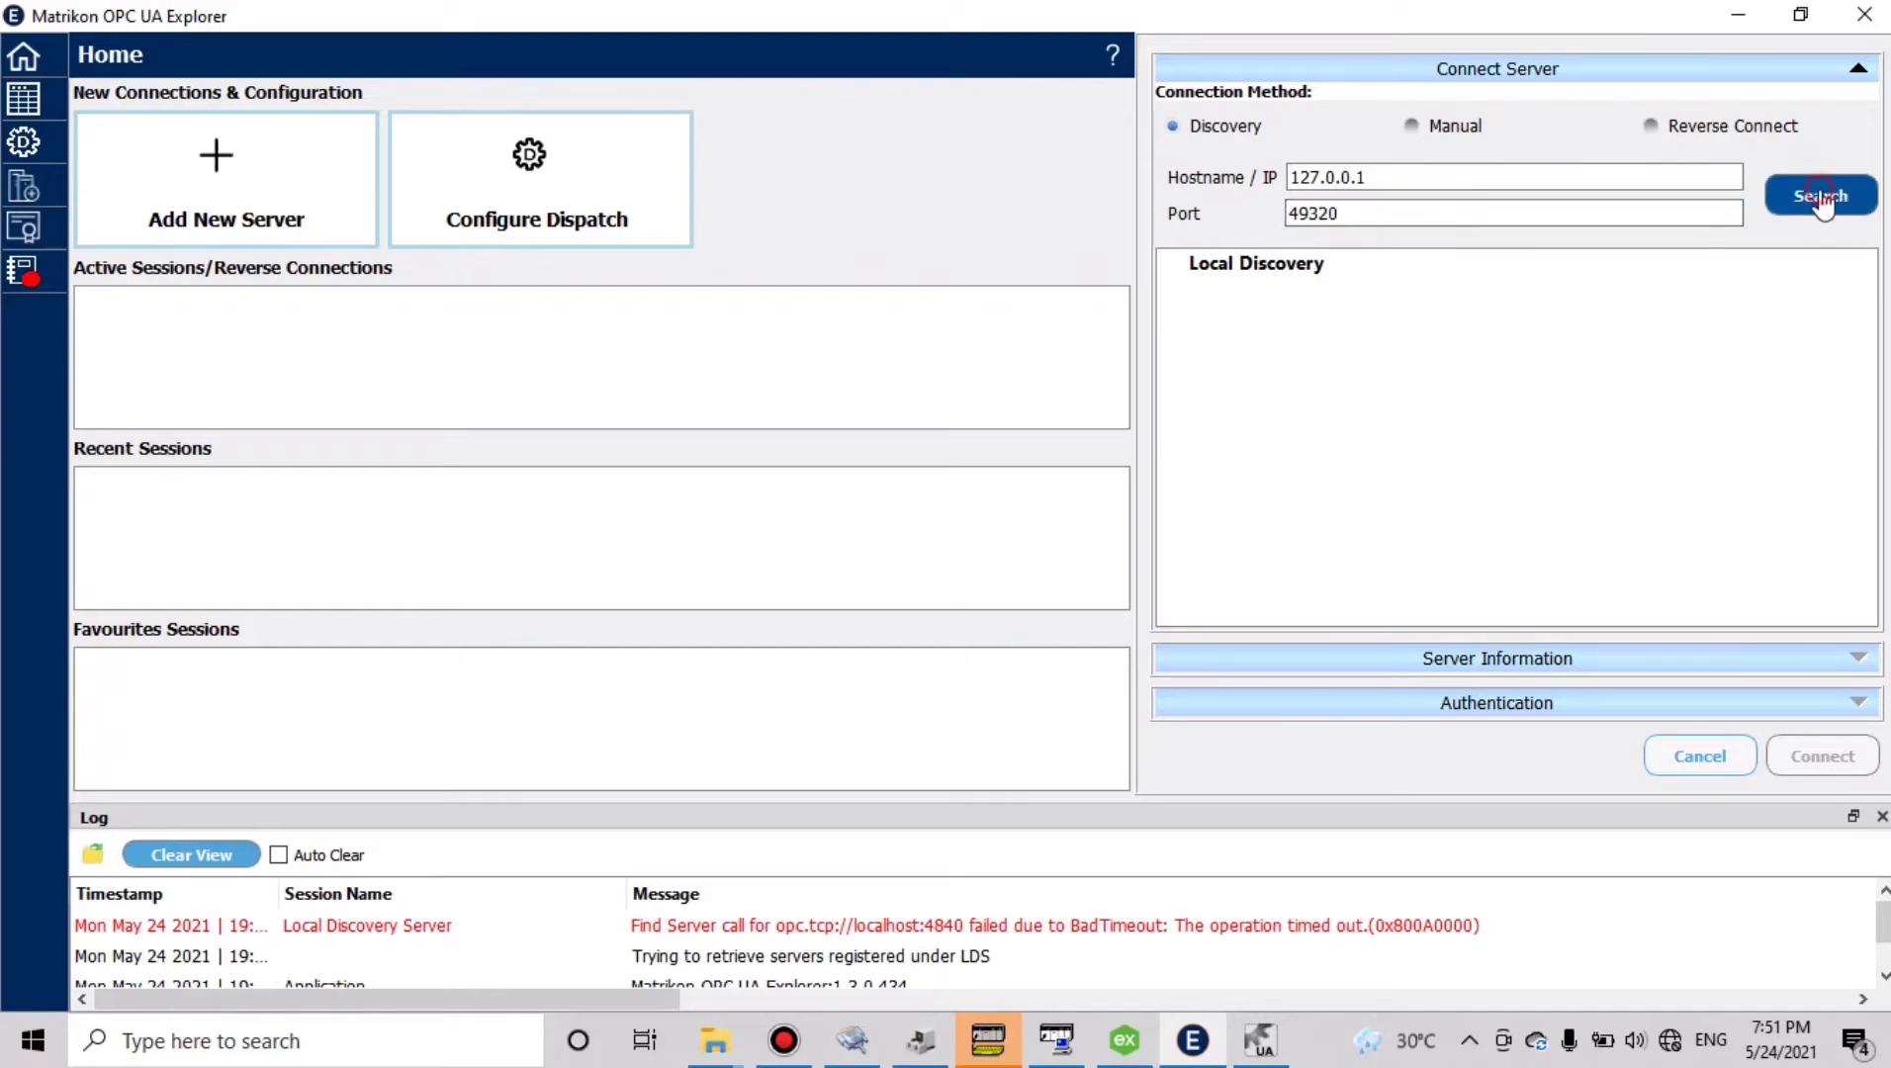
pyautogui.click(1376, 349)
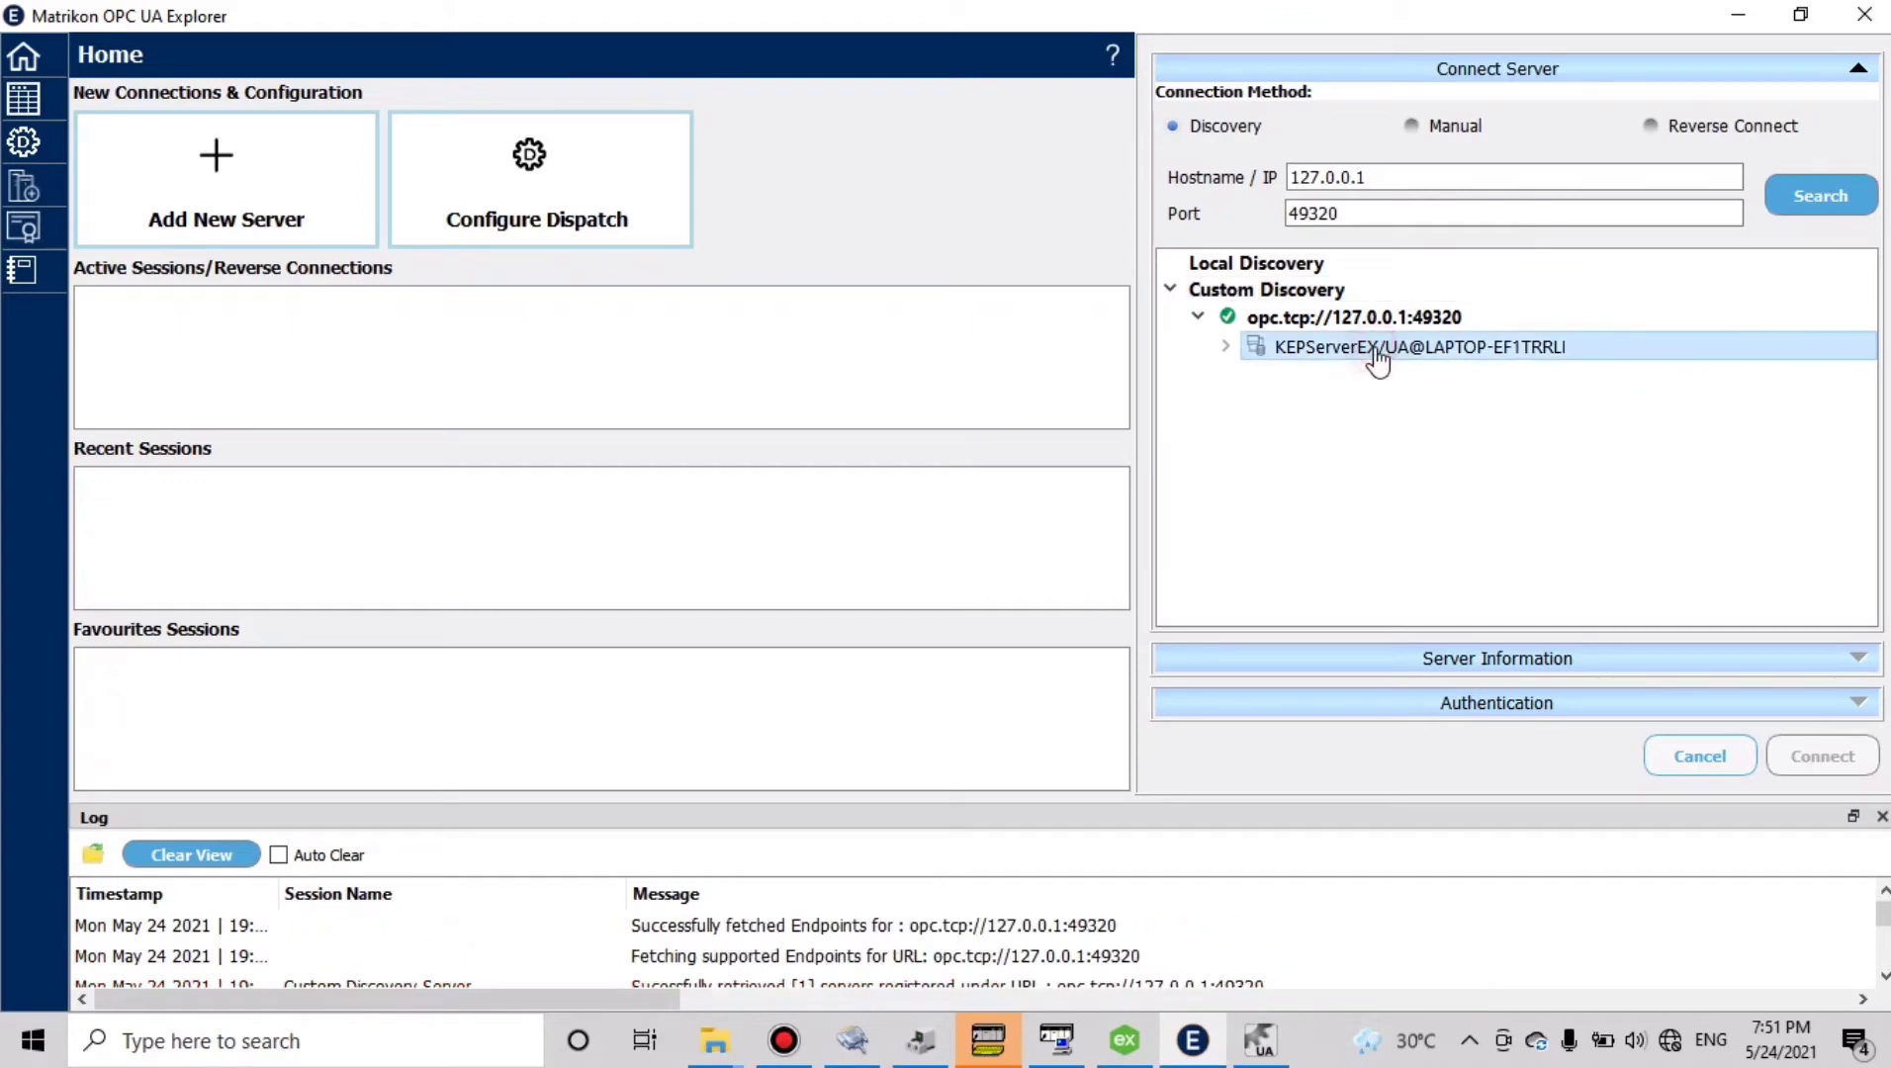
pyautogui.click(1224, 347)
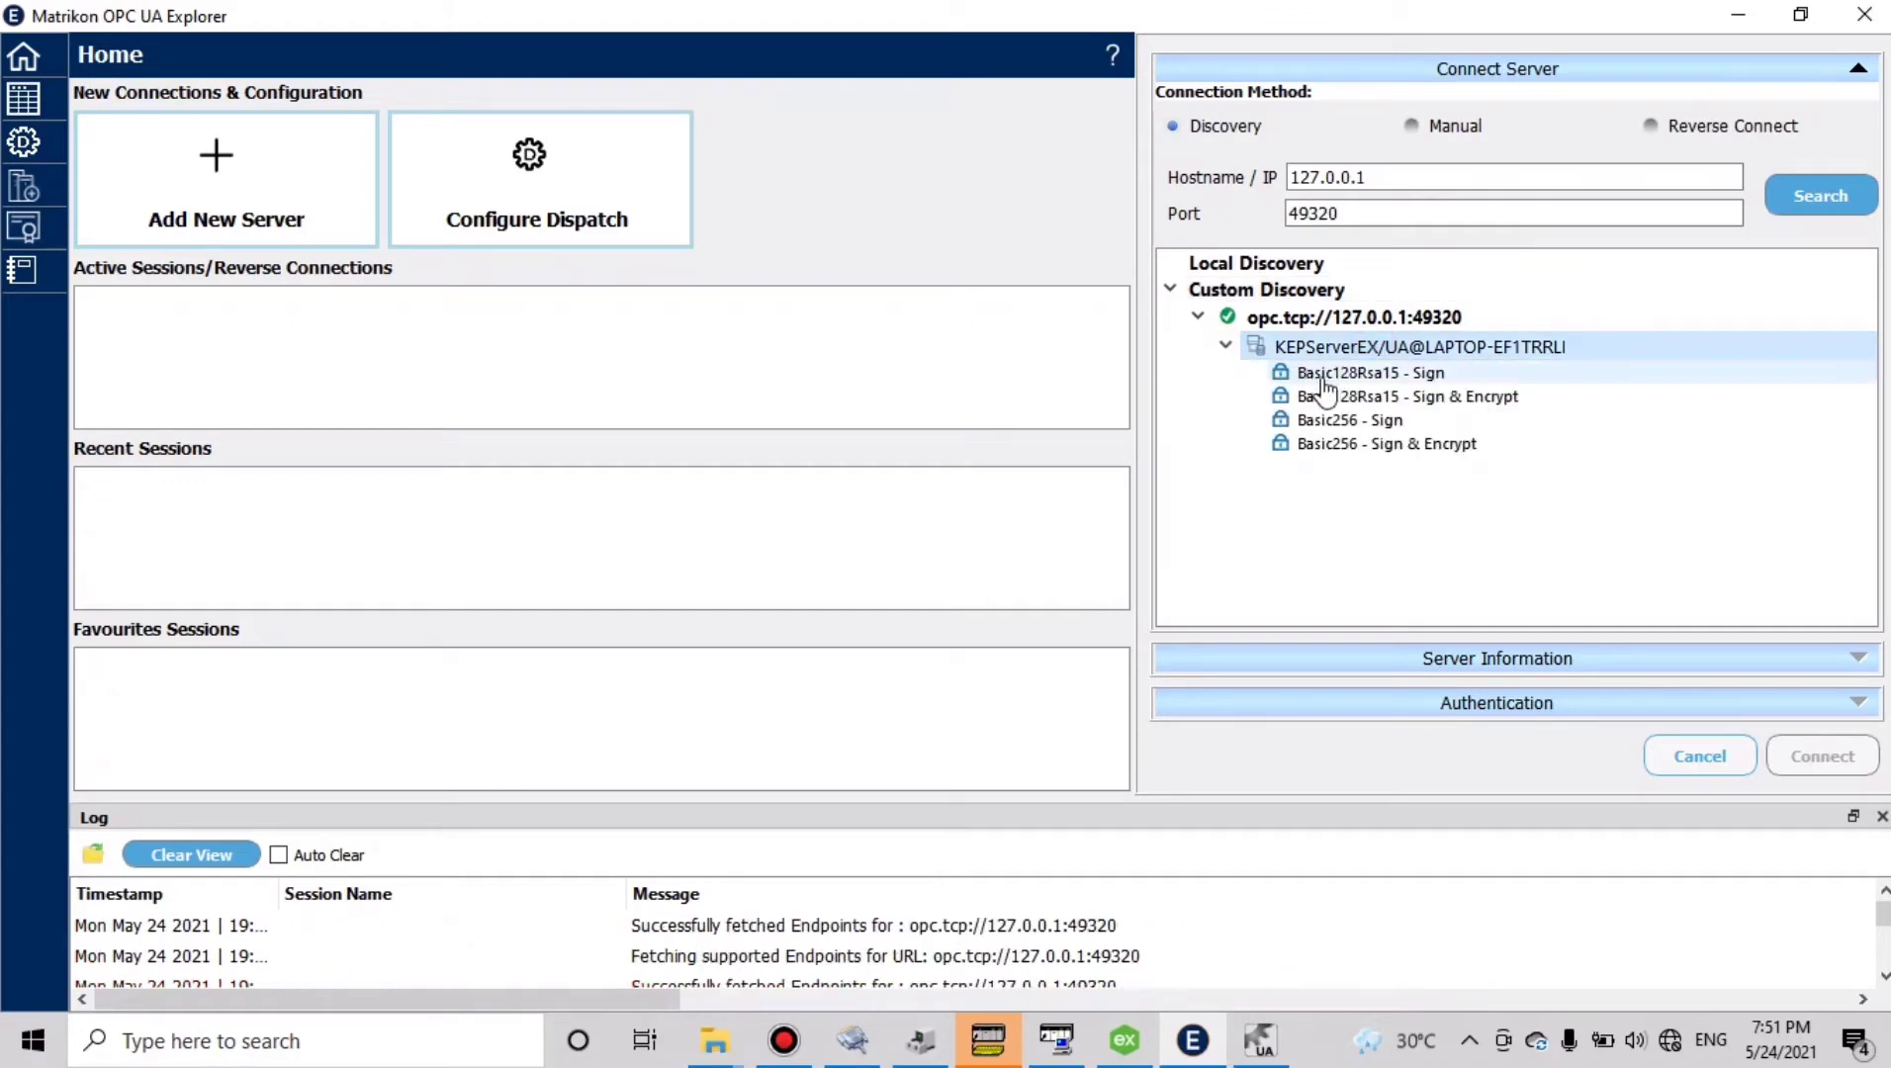
# Try to connect anonymously through the Basic128Rsa15 - Sign & Encrypt endpoint, check the log, and close the Explorer and OPC UA Configuration Manager
pyautogui.click(1343, 395)
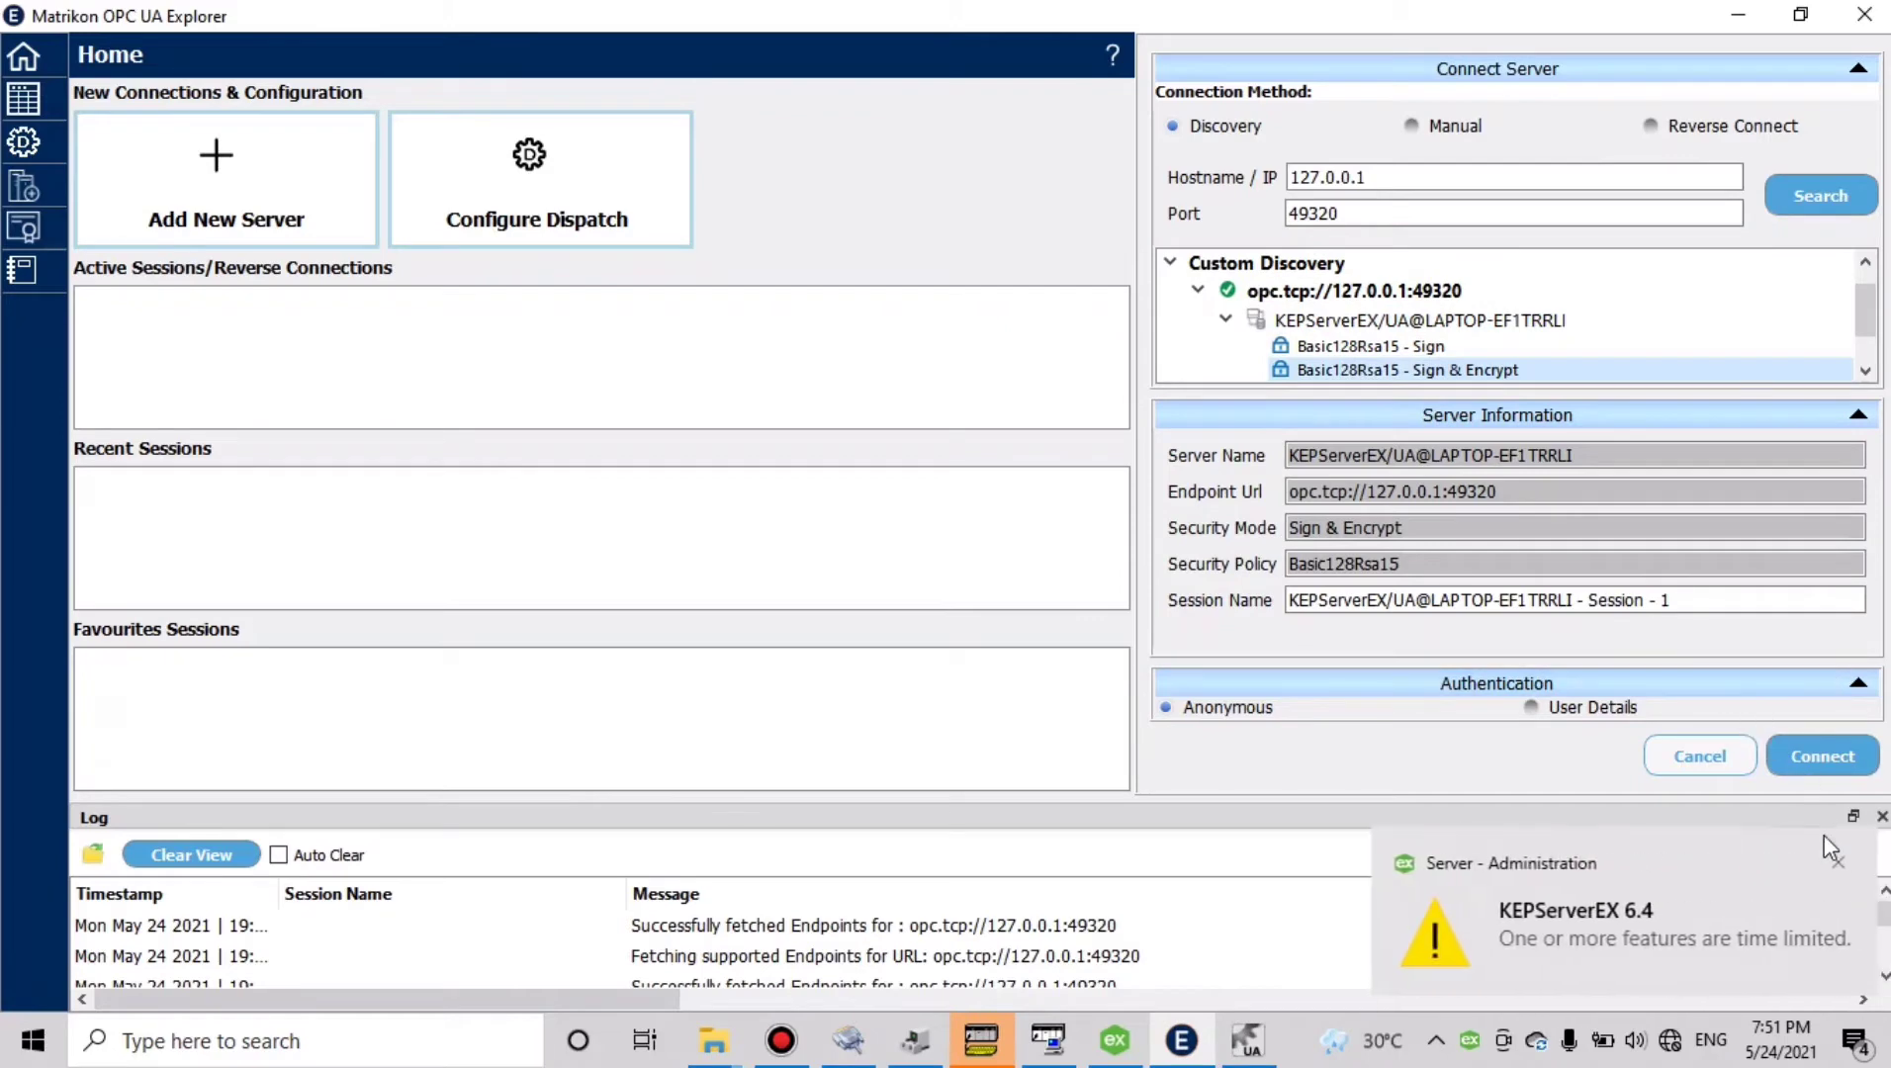
pyautogui.click(1833, 864)
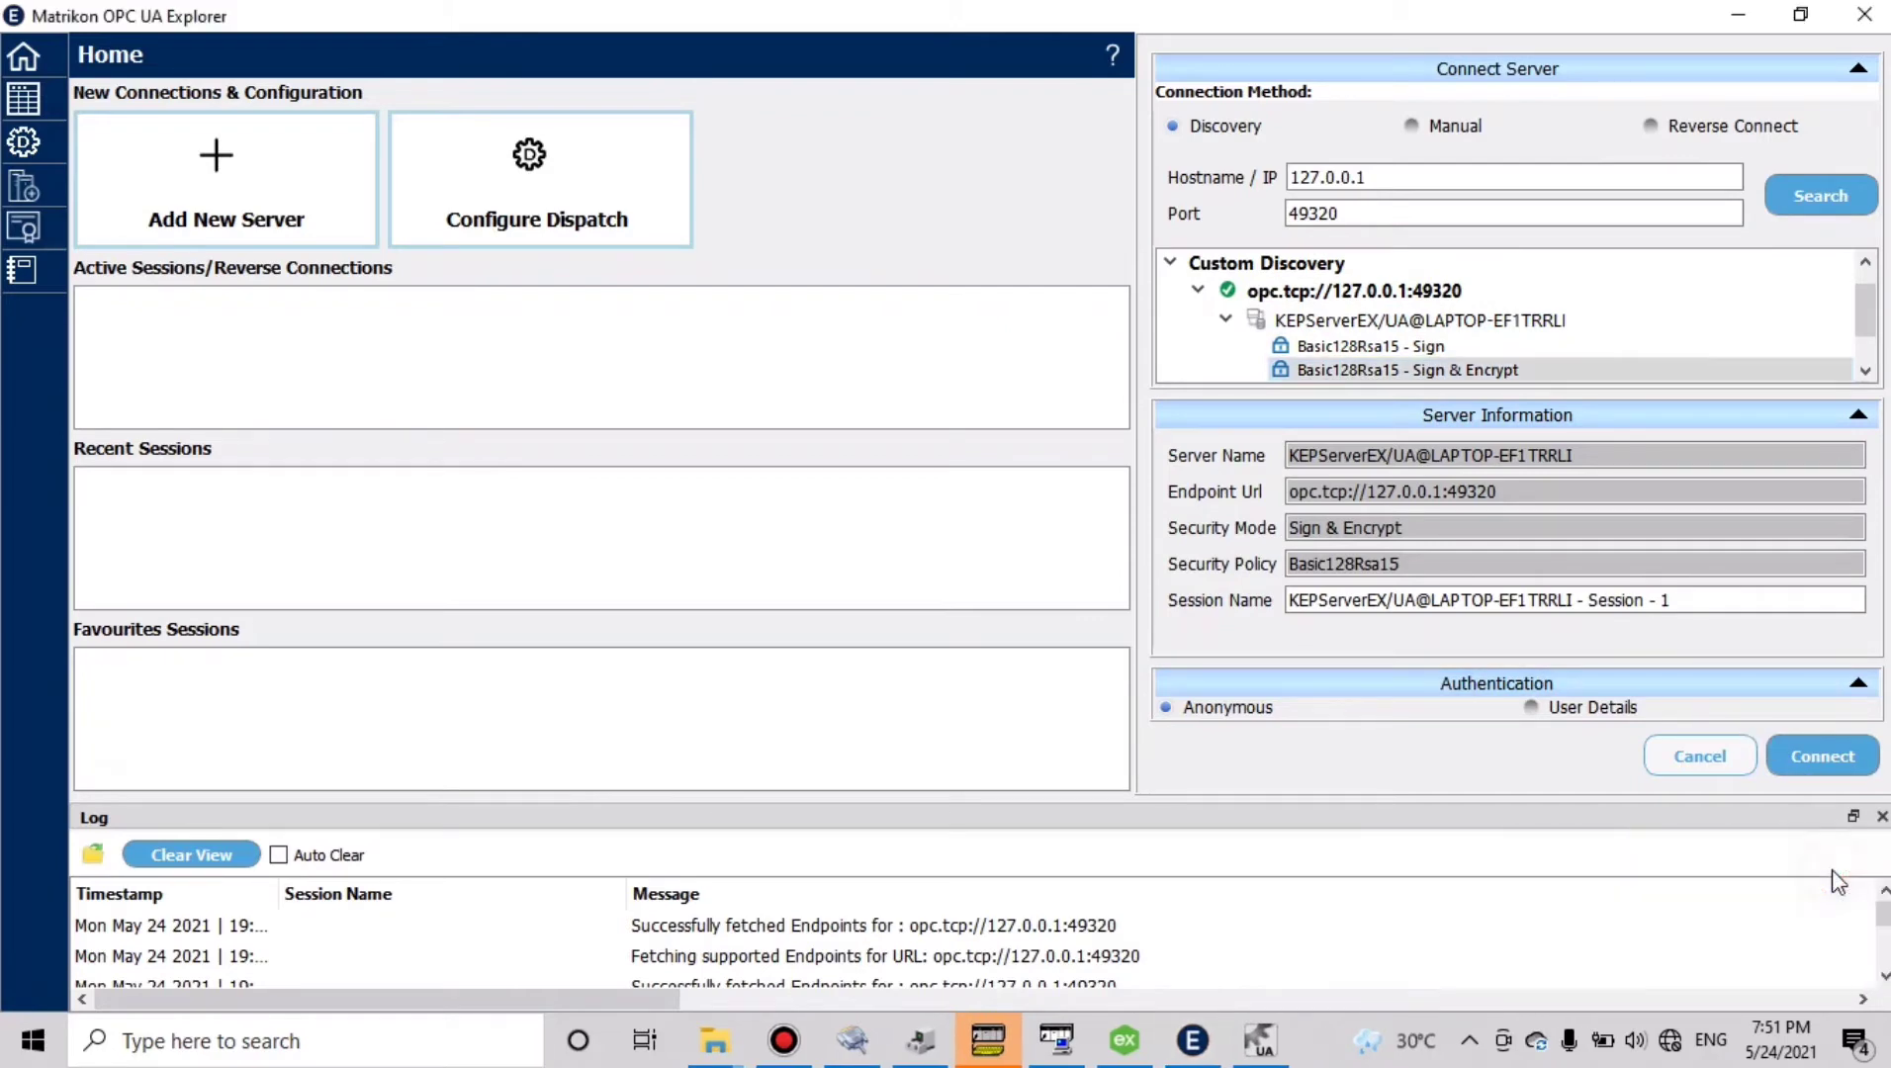
pyautogui.click(1815, 782)
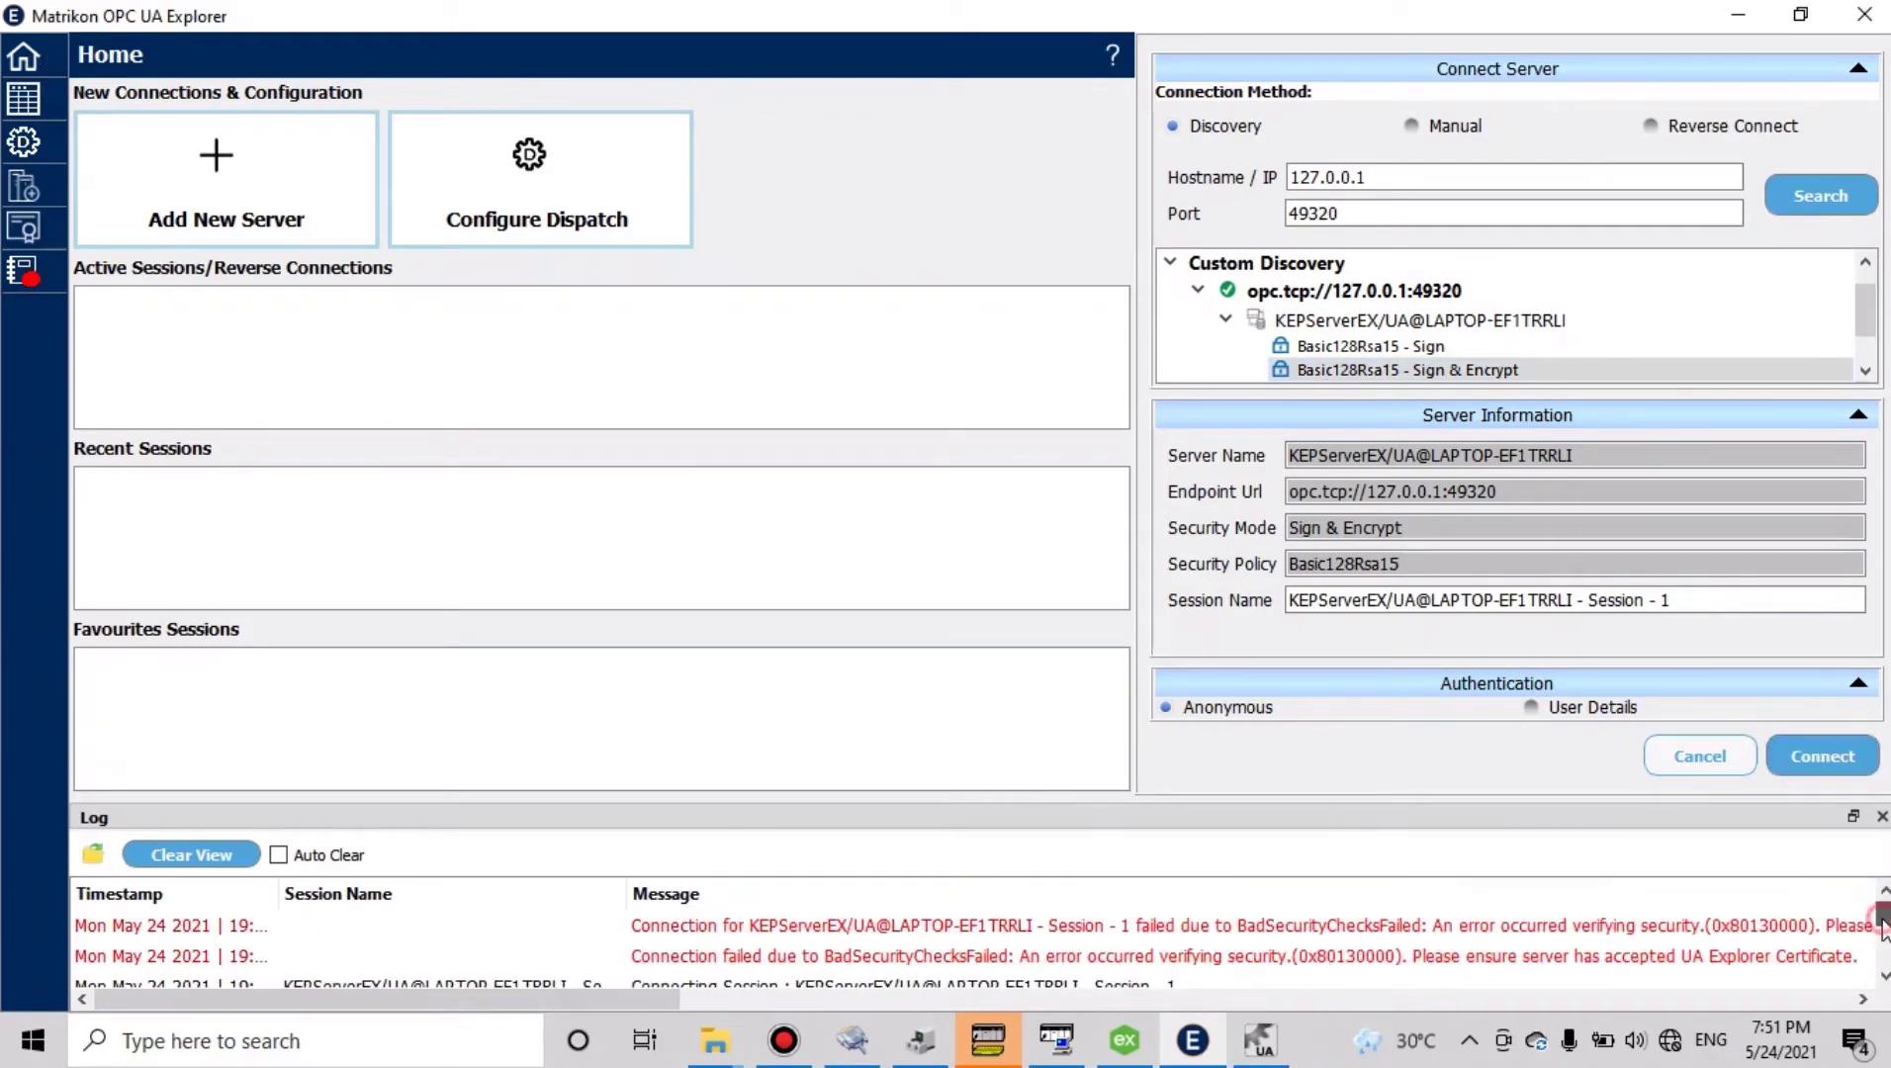
pyautogui.moveTo(1883, 912); pyautogui.dragTo(1885, 951)
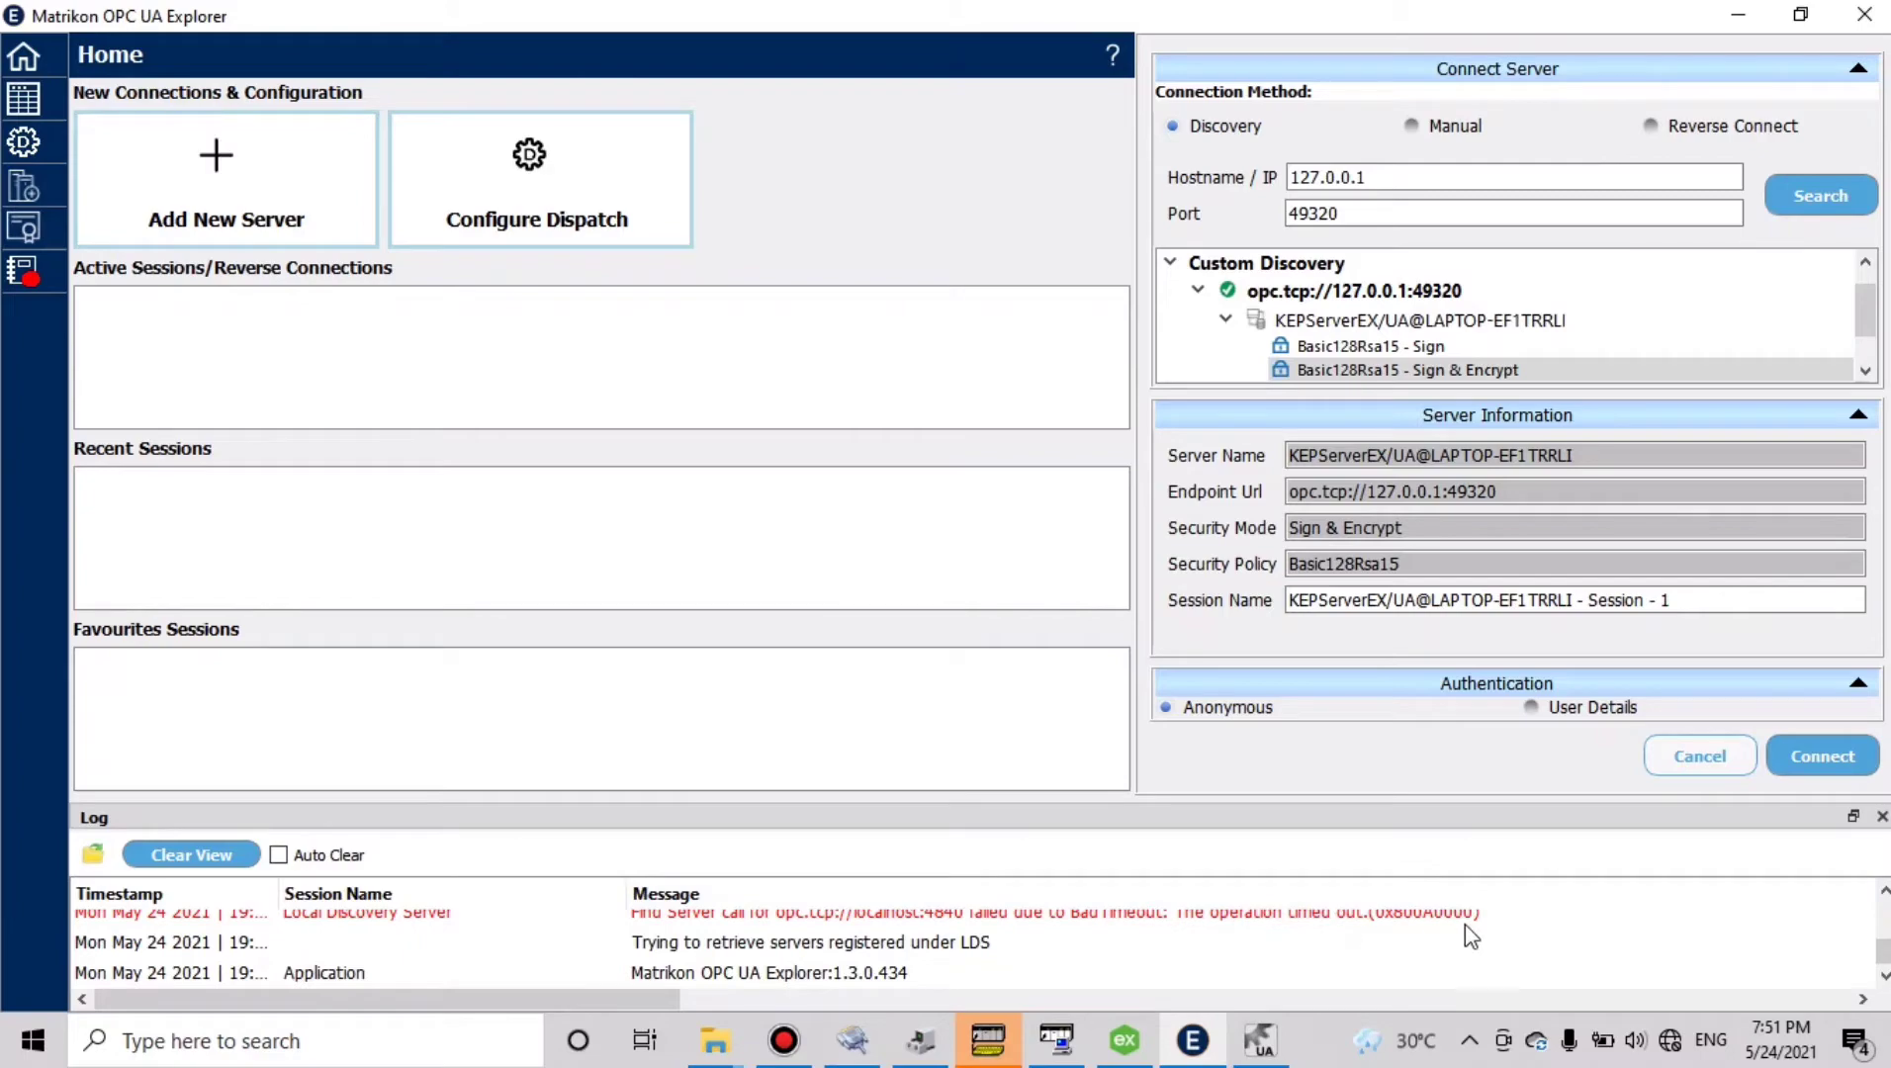
pyautogui.click(1864, 18)
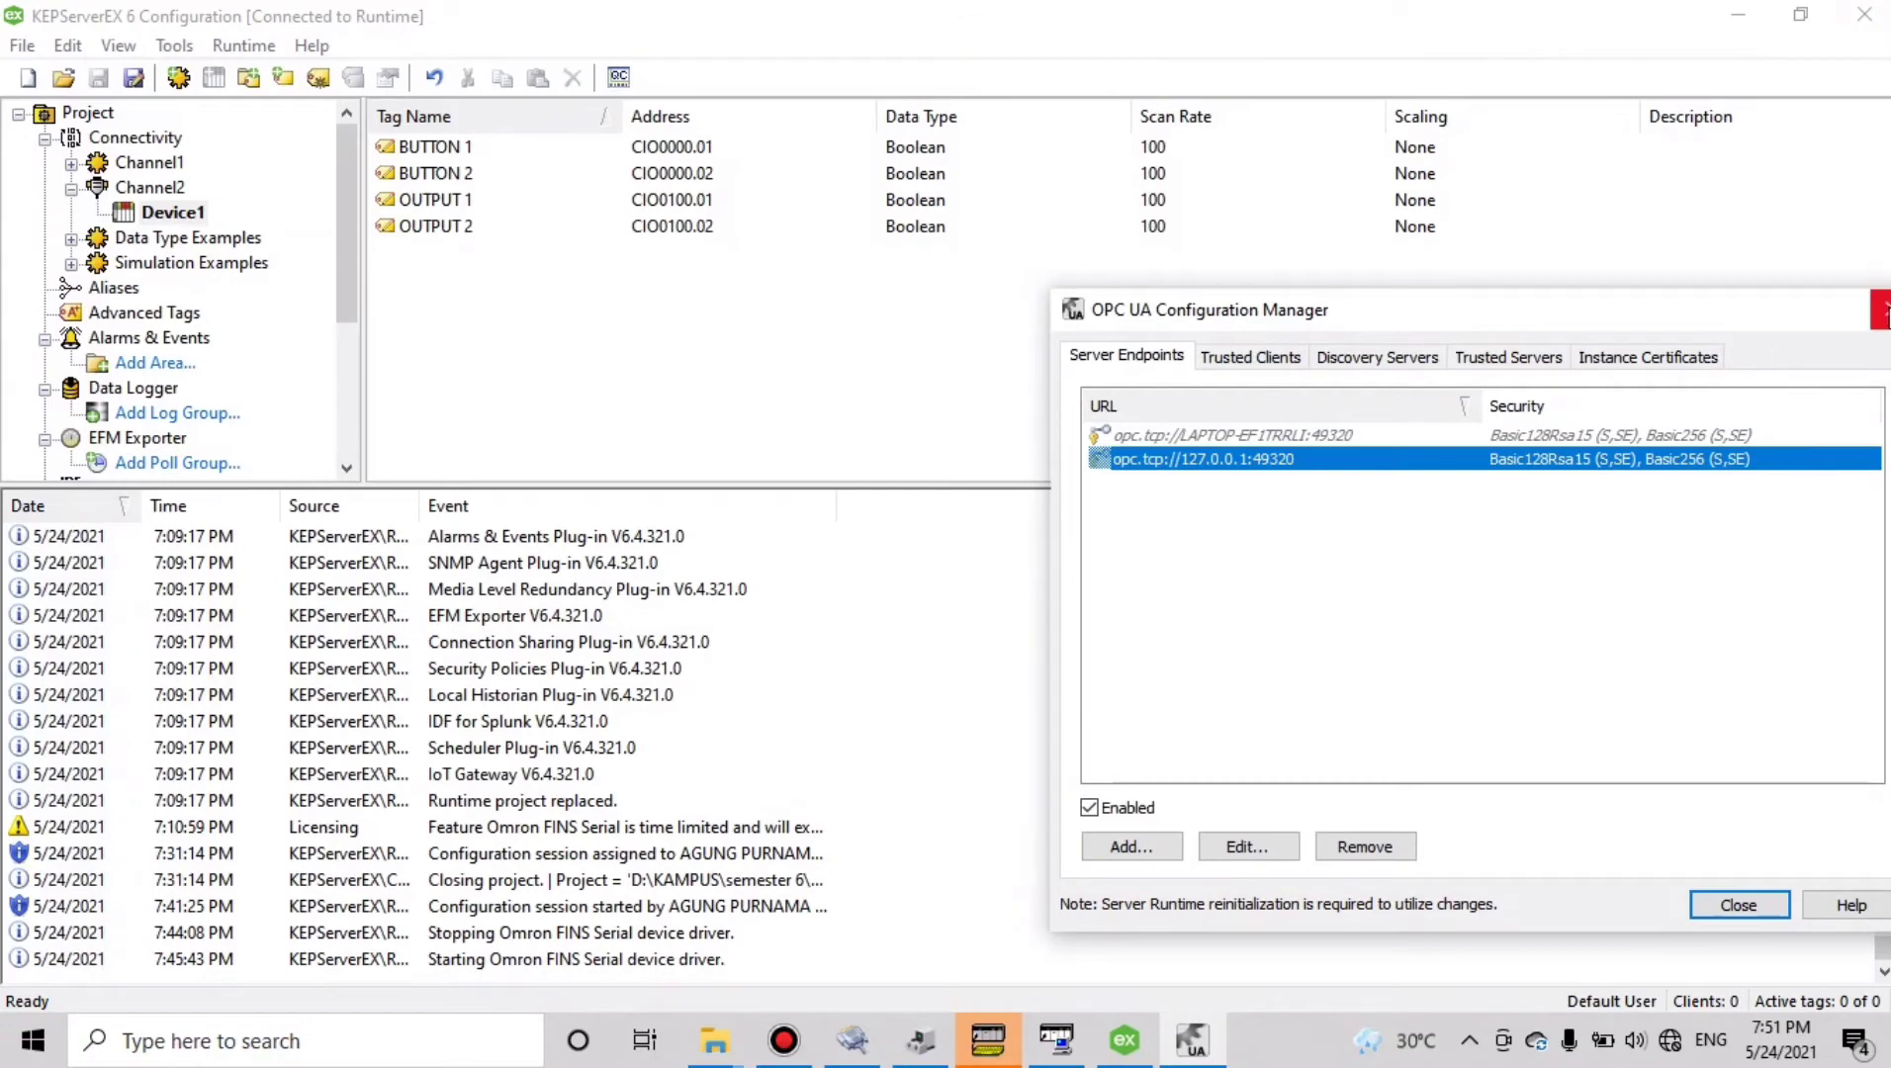
pyautogui.click(1884, 310)
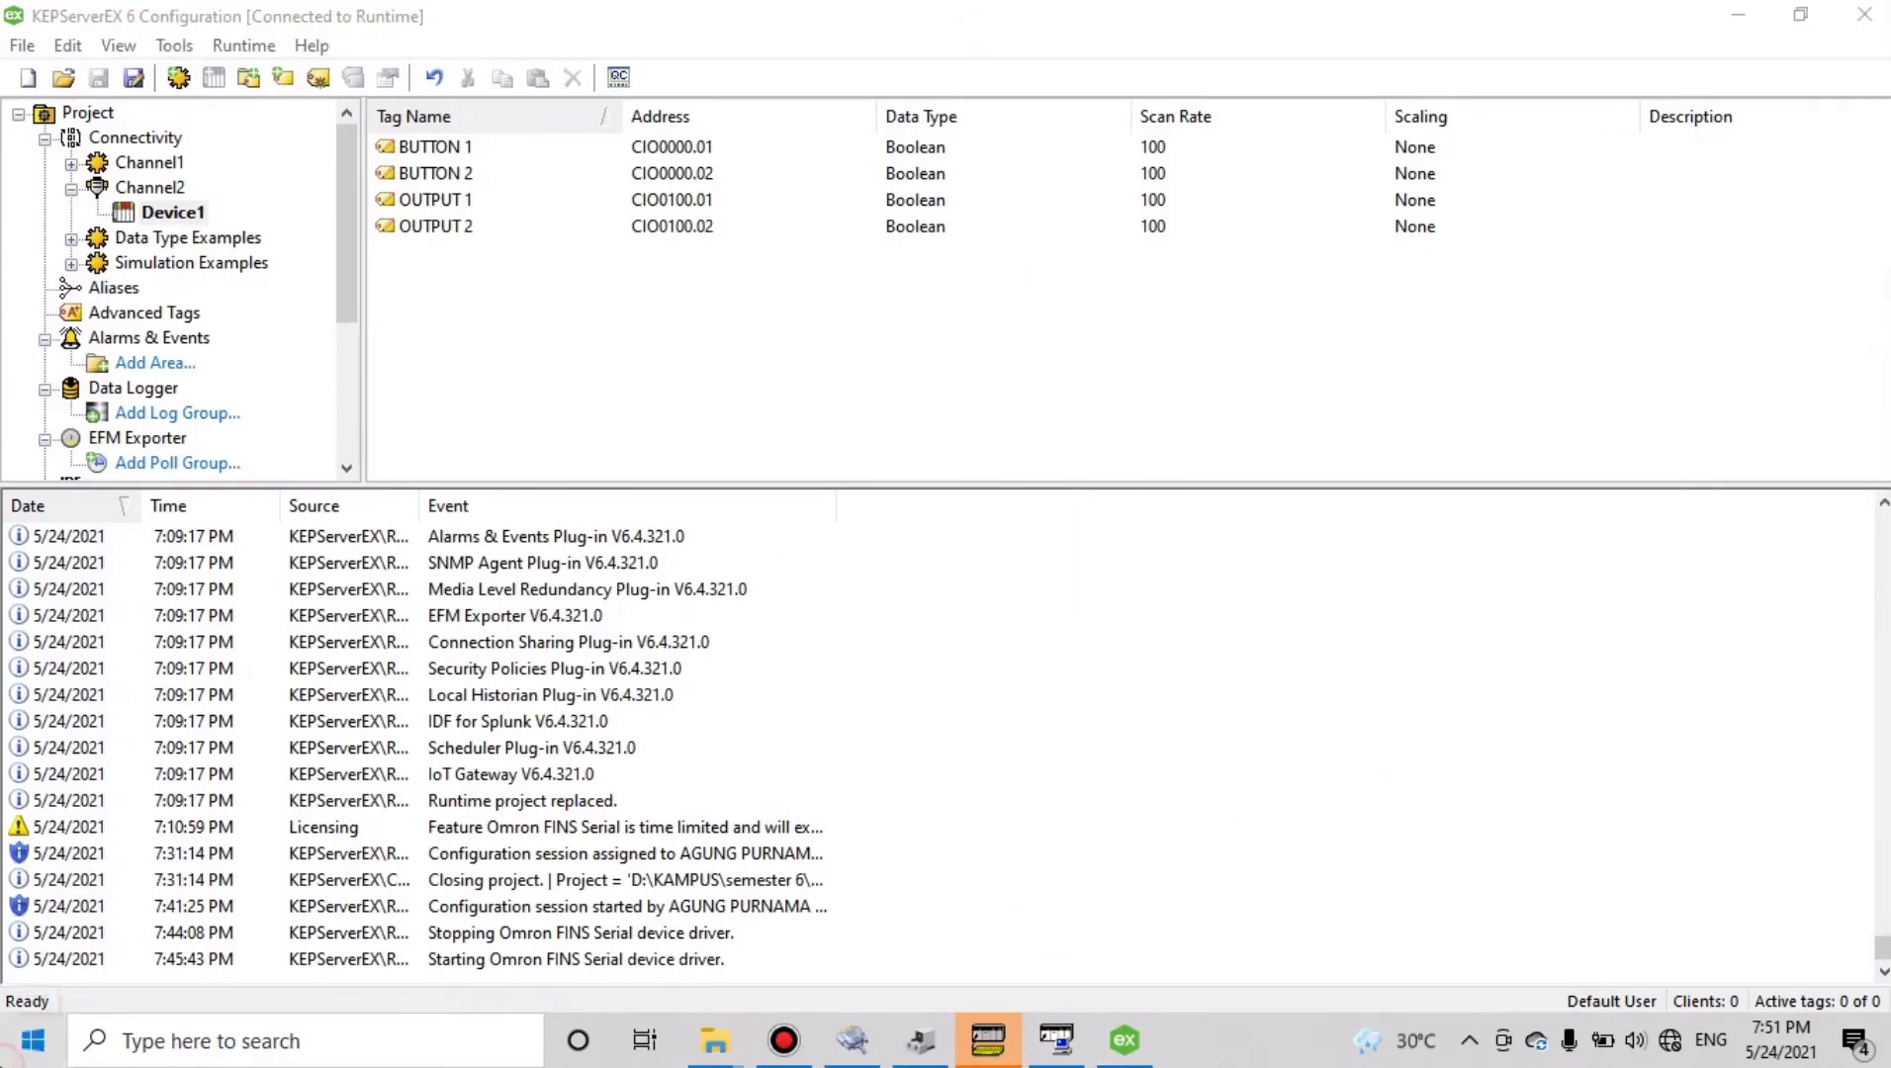
# Open MatrikonOPC Explorer and connect to the local Kepware.KEPServerEX.V6 server
pyautogui.click(32, 1041)
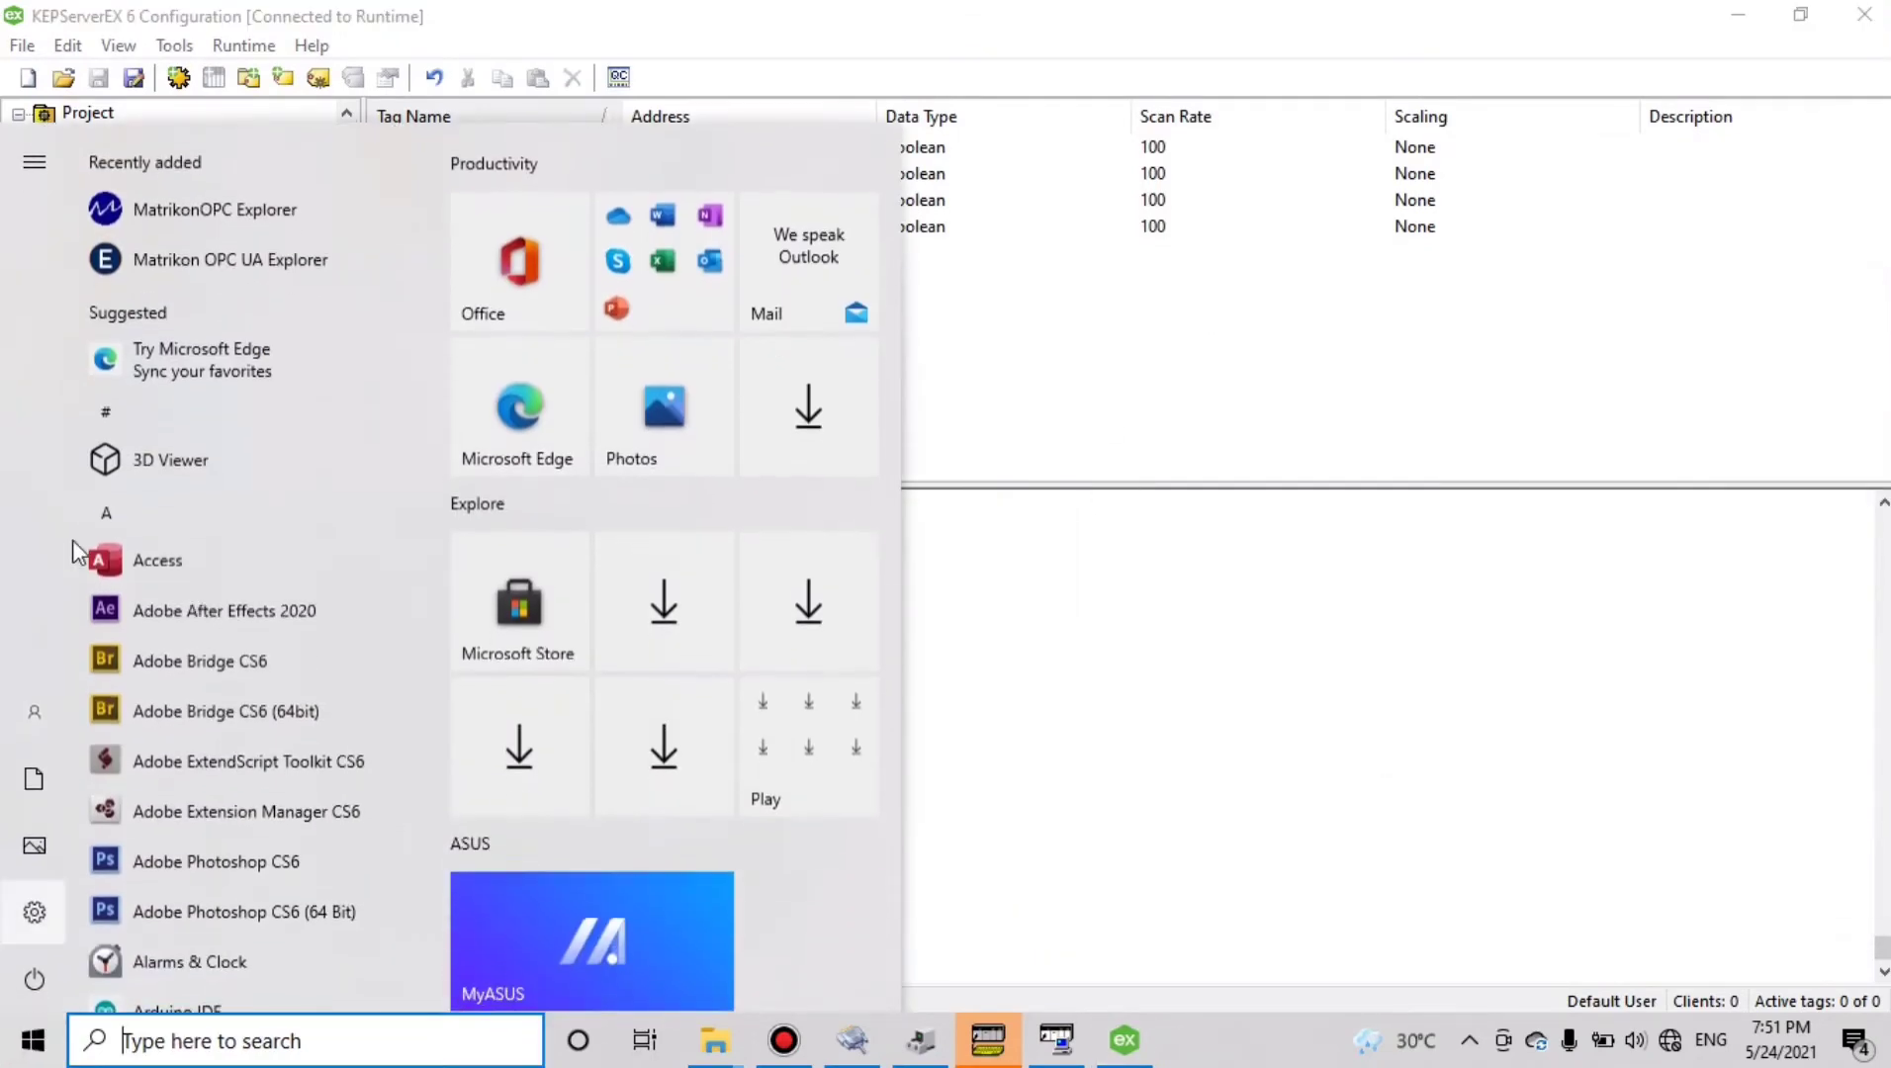
pyautogui.click(210, 213)
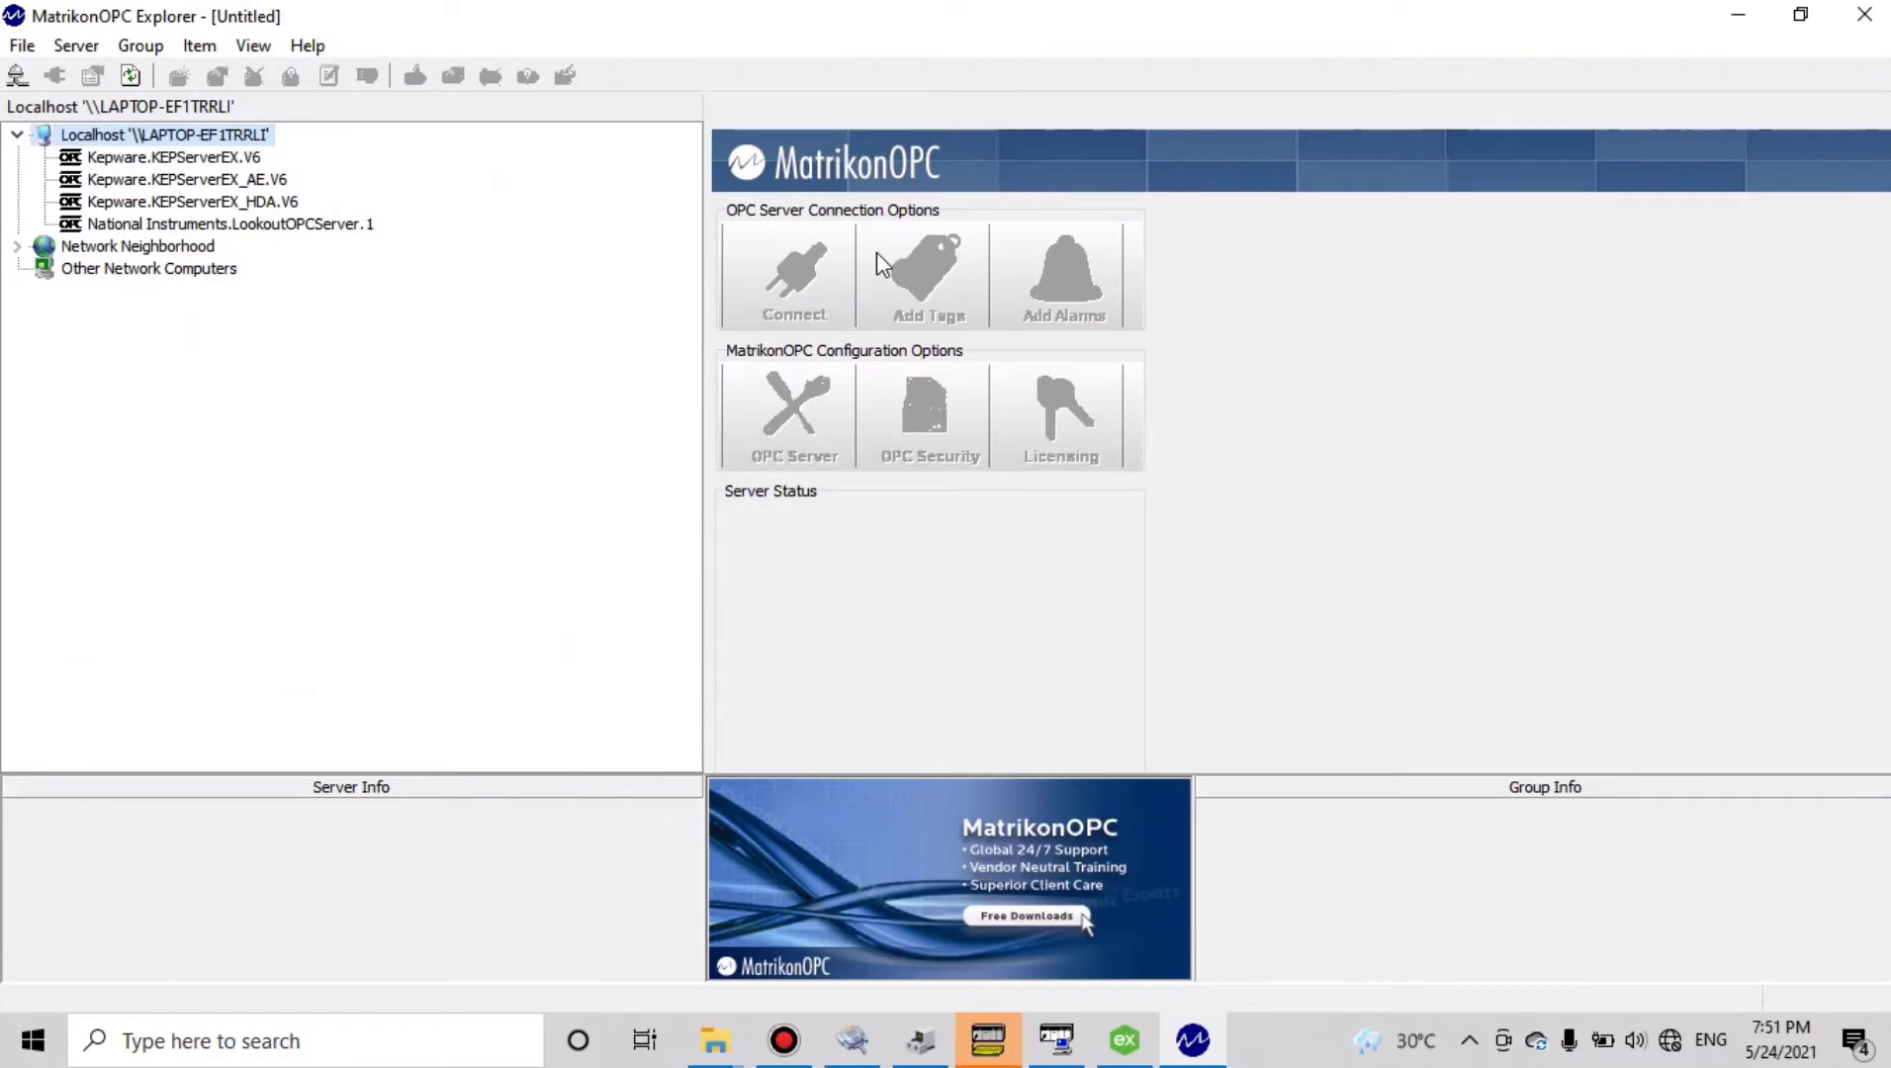
pyautogui.click(126, 160)
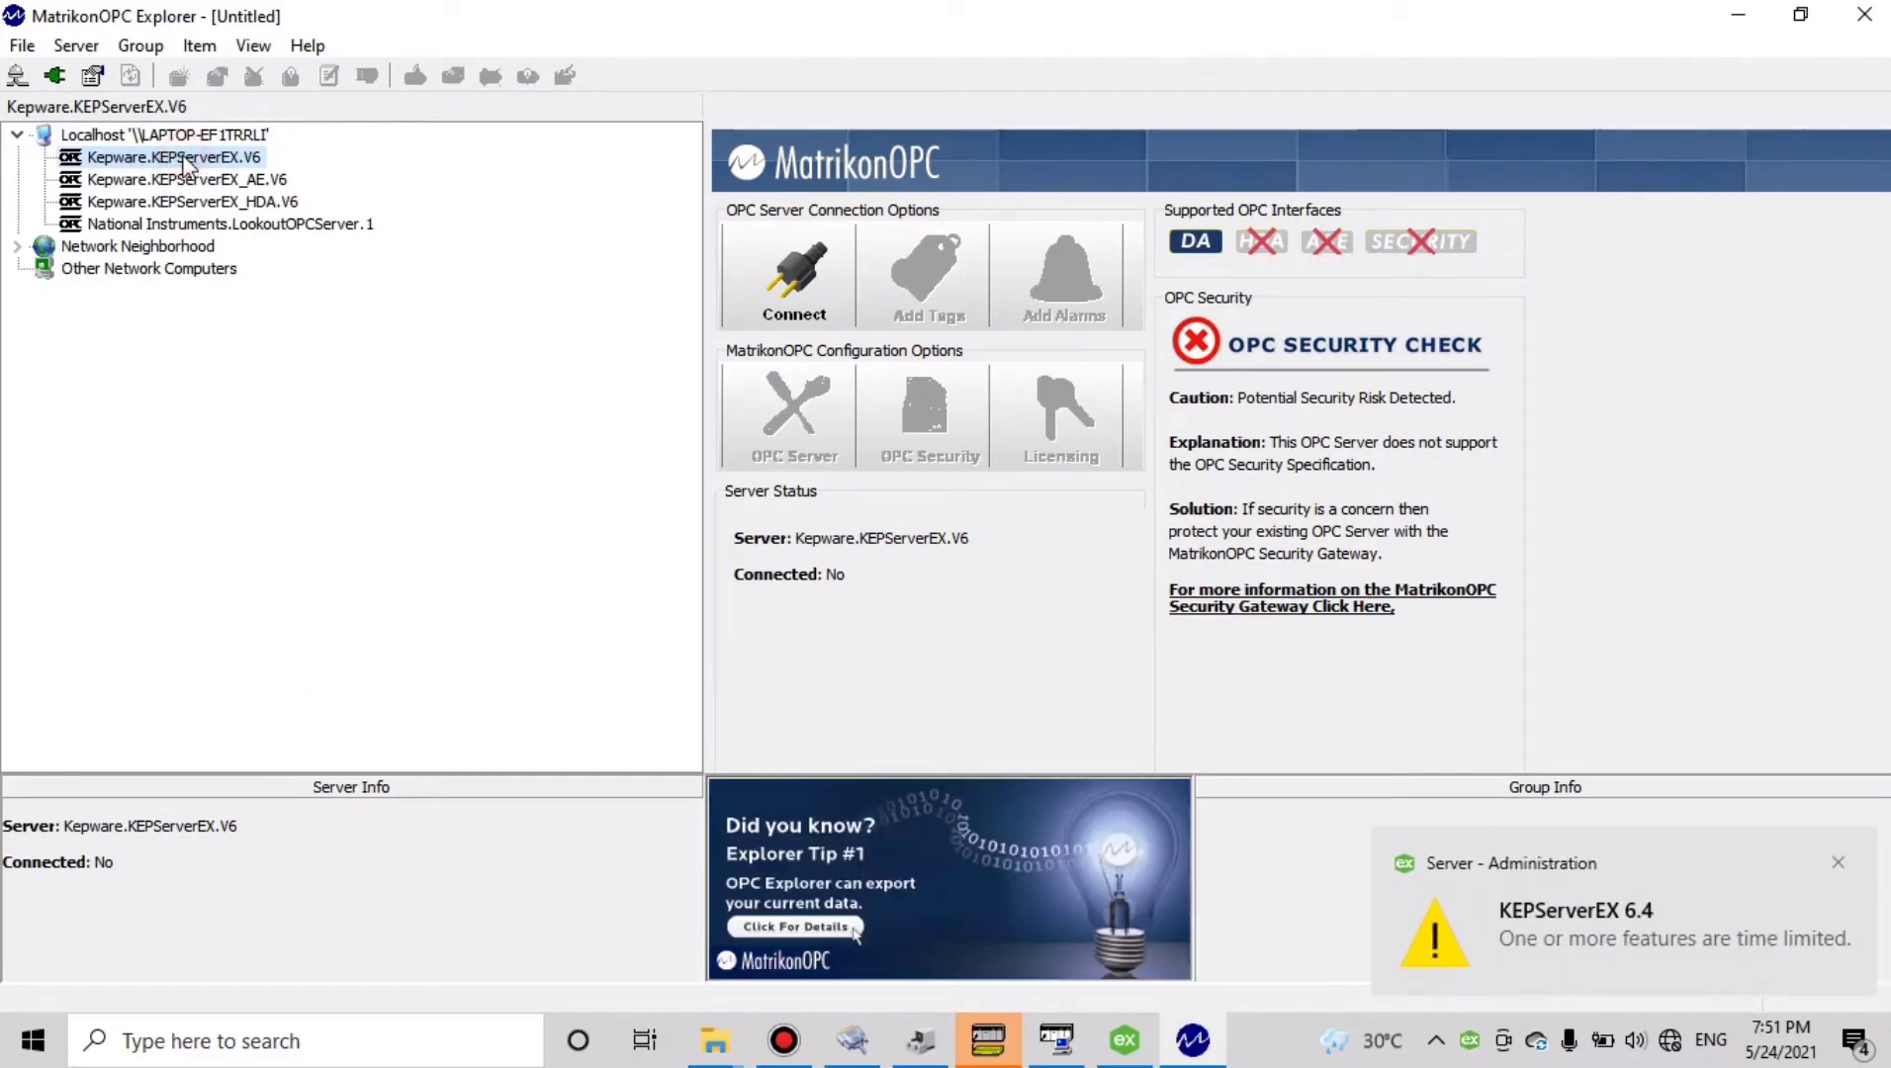
pyautogui.click(779, 277)
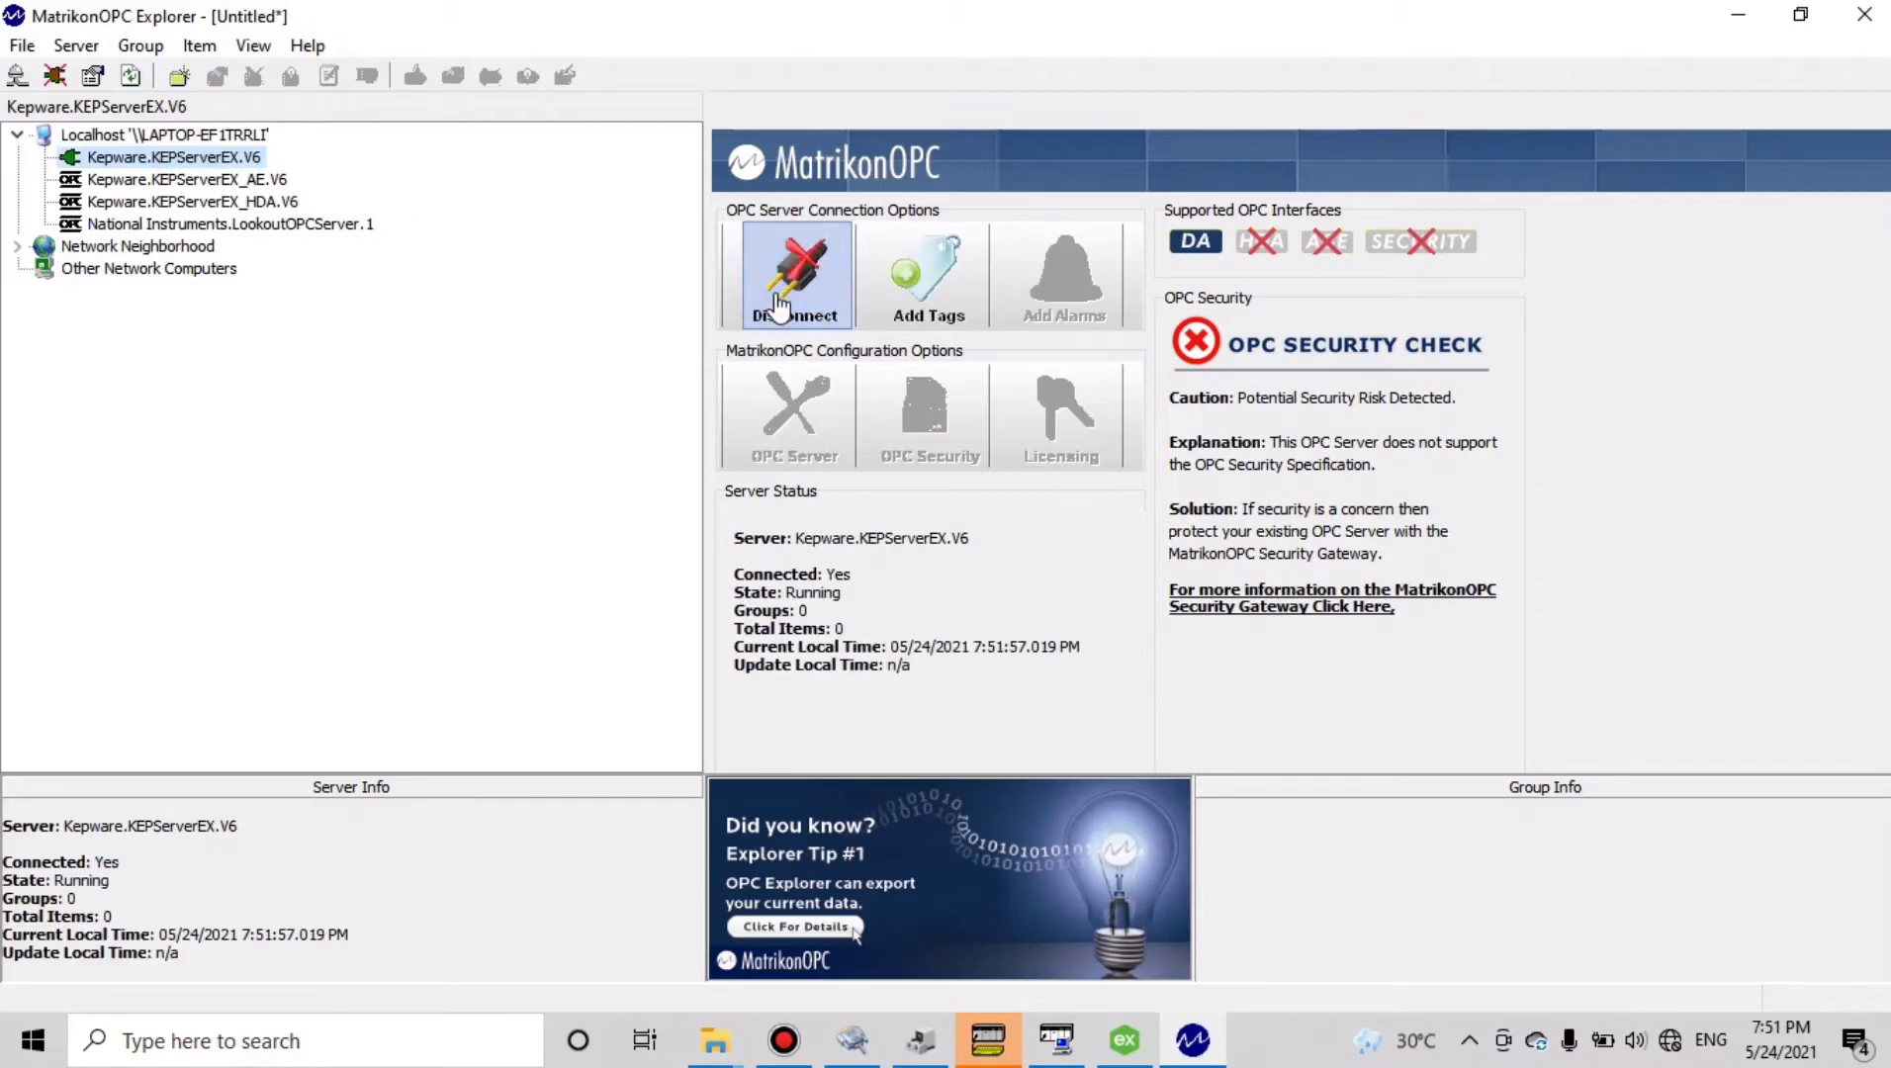
# Start adding tags from the connected server and browse to Device1 under Channel2
pyautogui.click(944, 302)
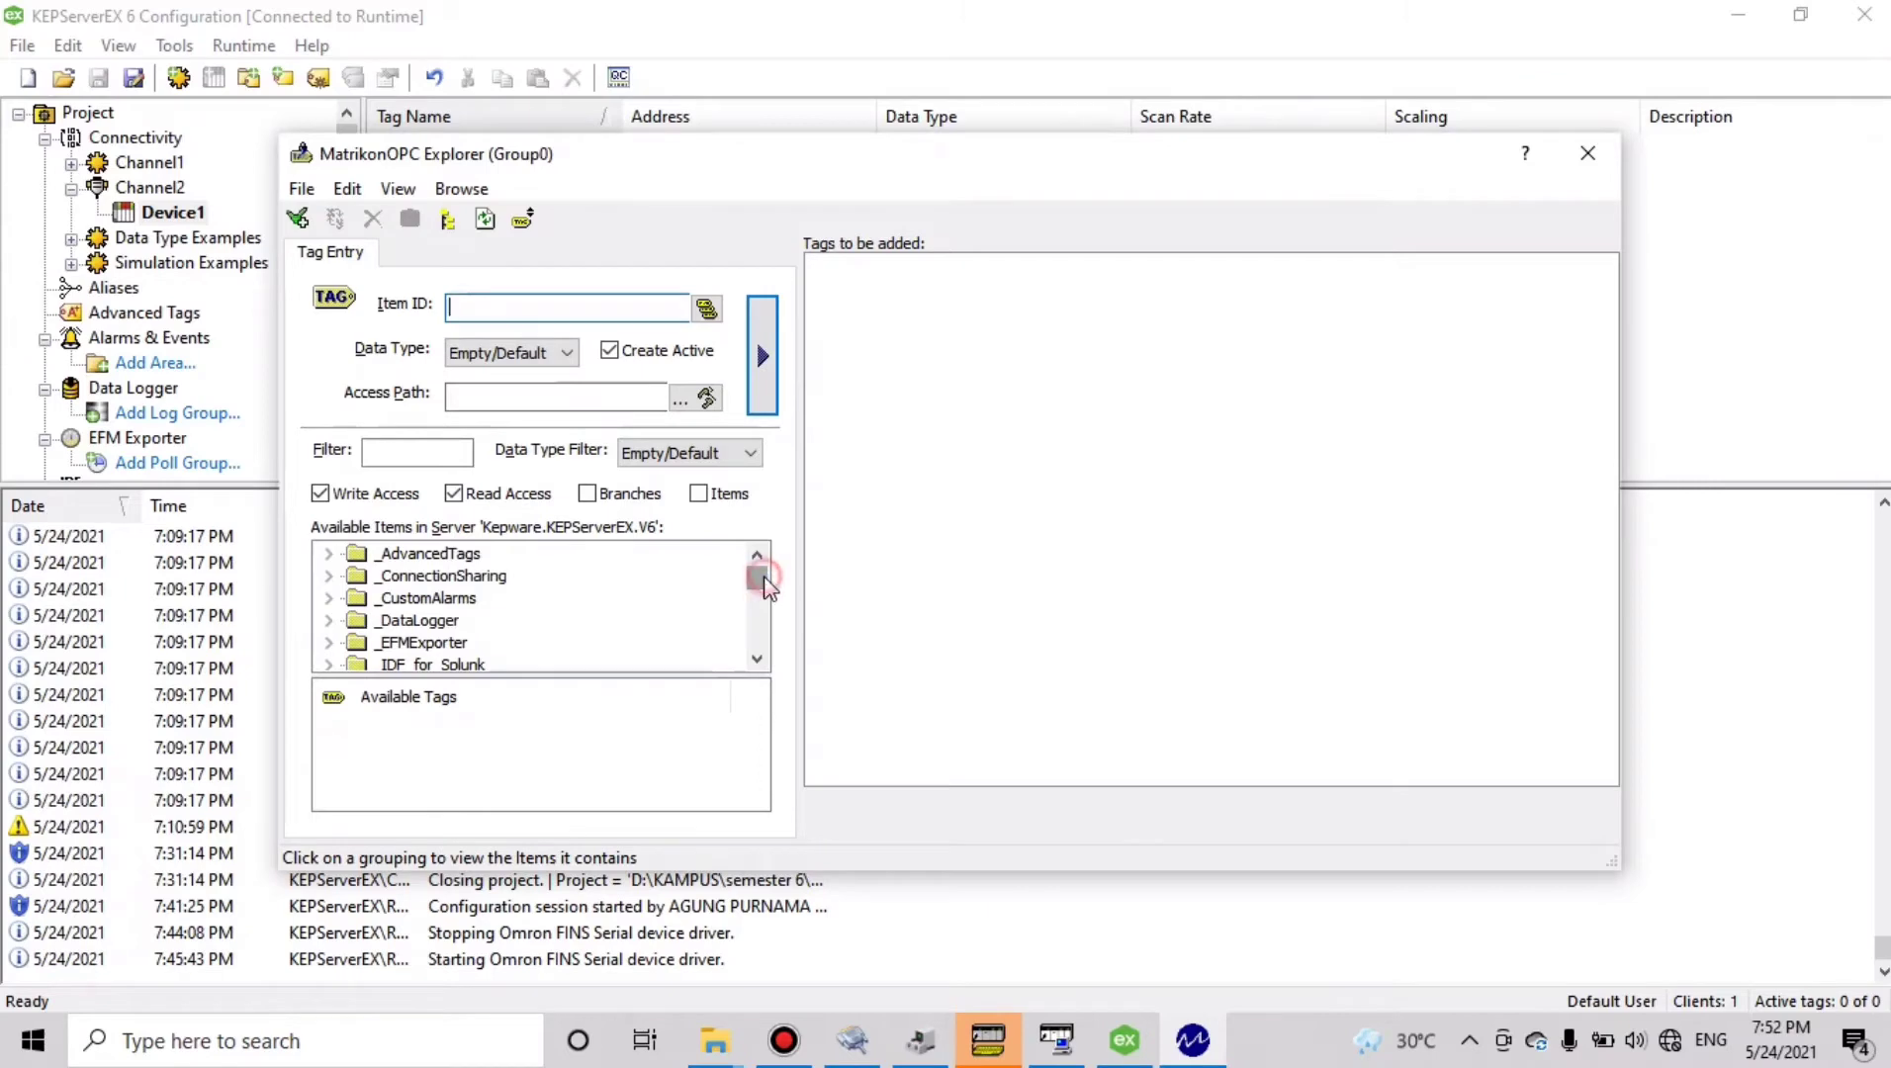
pyautogui.moveTo(760, 579); pyautogui.dragTo(779, 647)
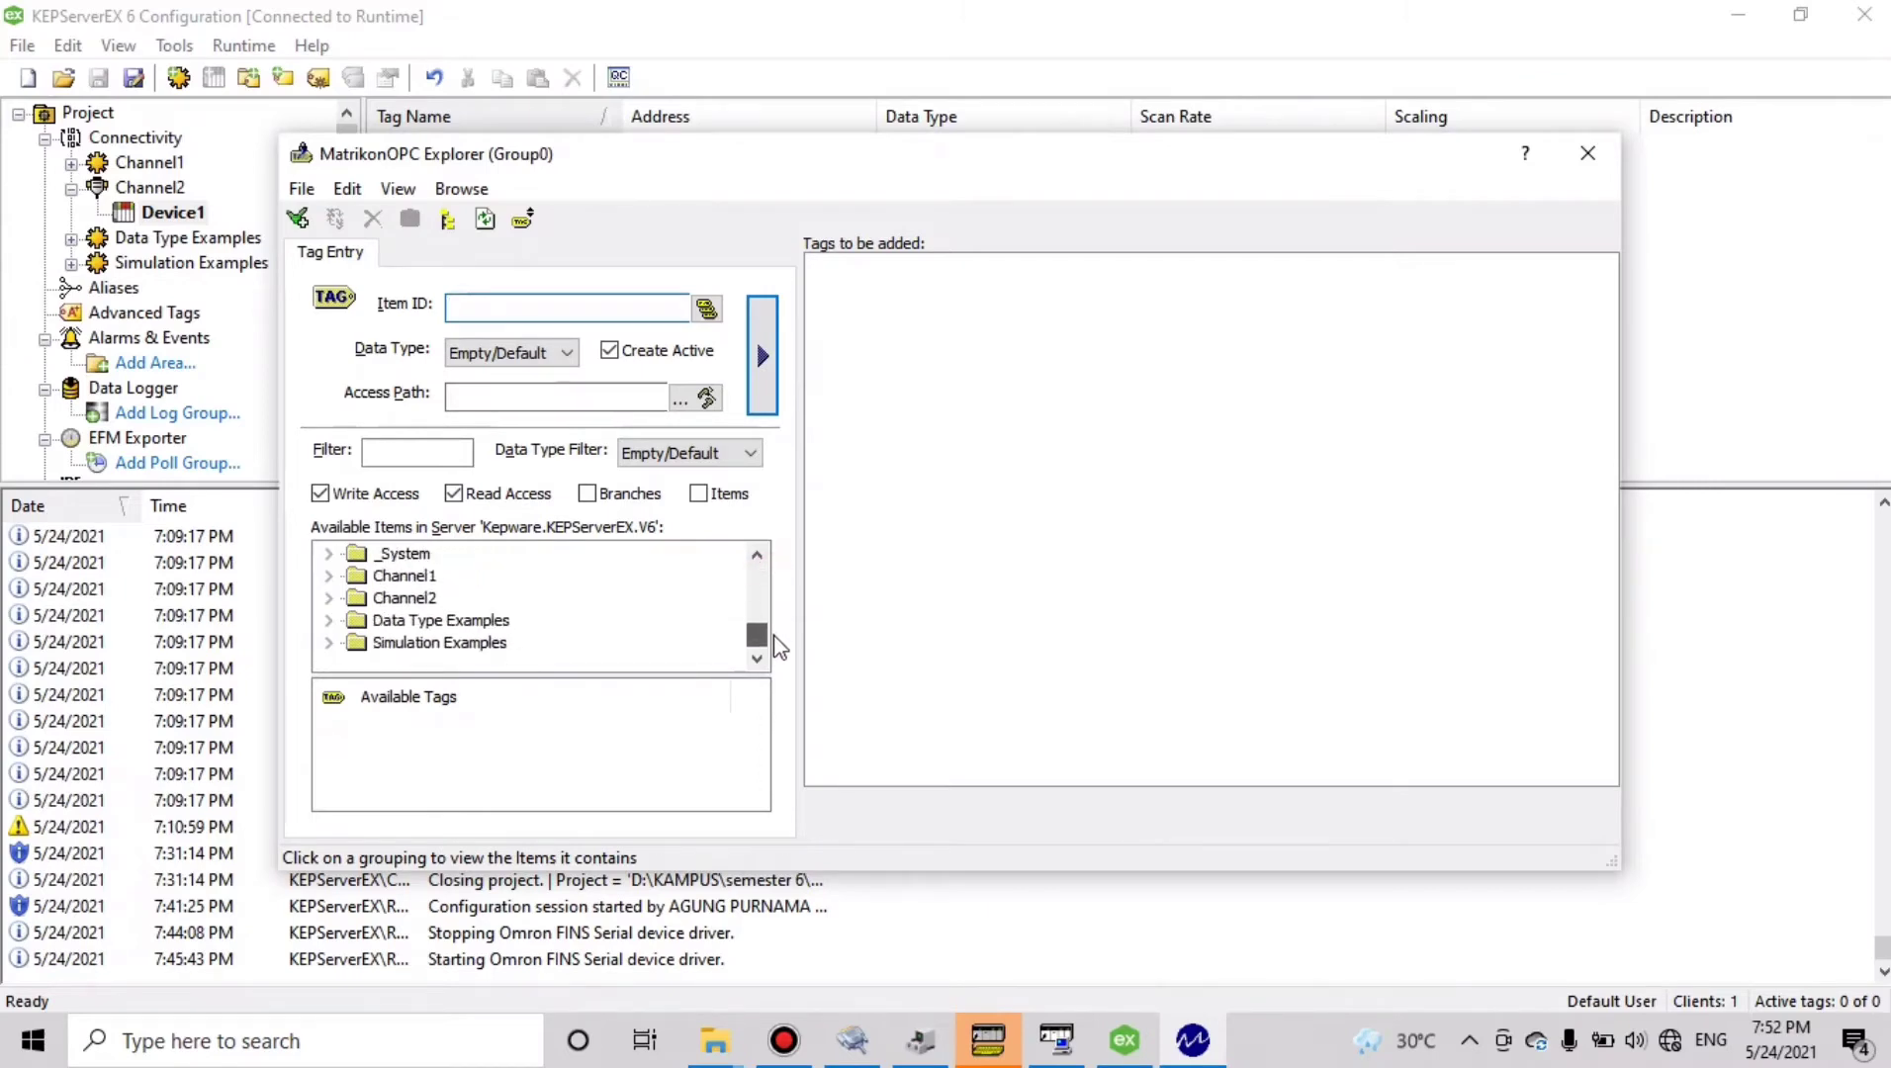
pyautogui.click(330, 599)
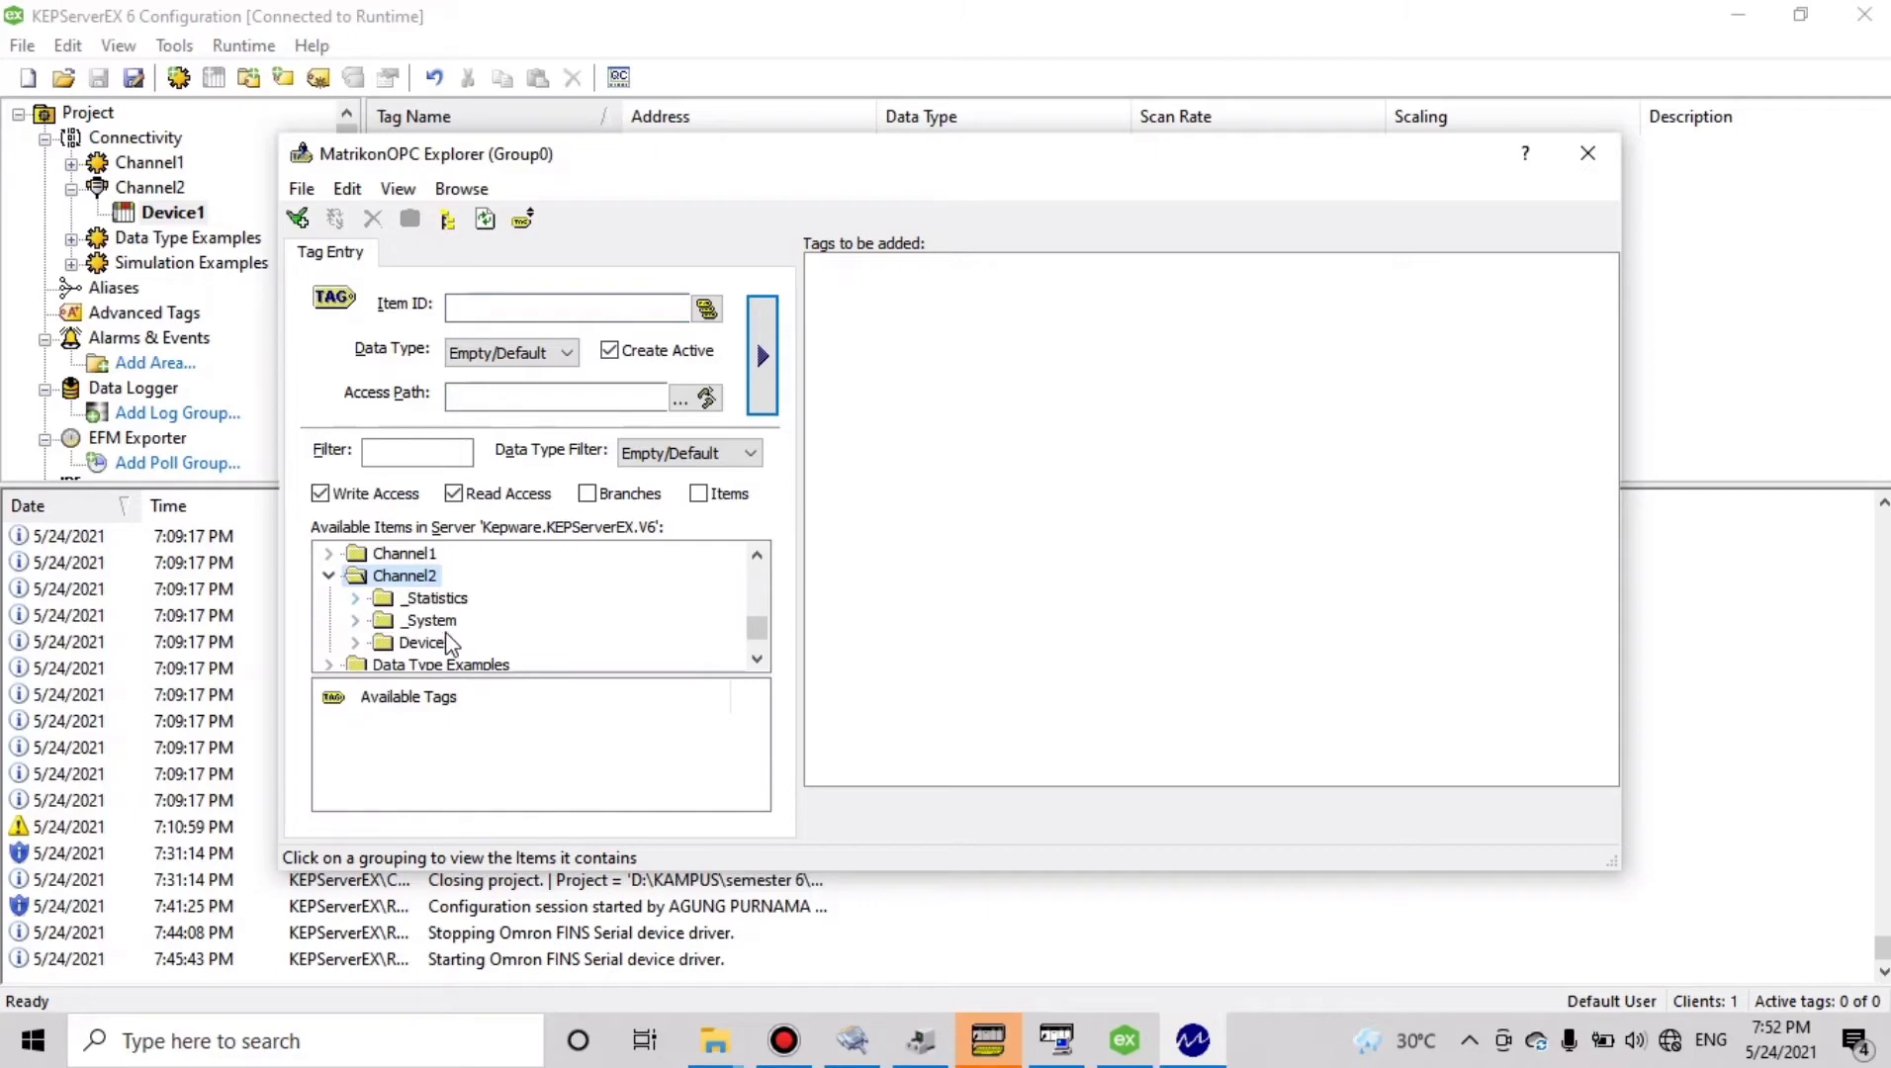
pyautogui.click(362, 644)
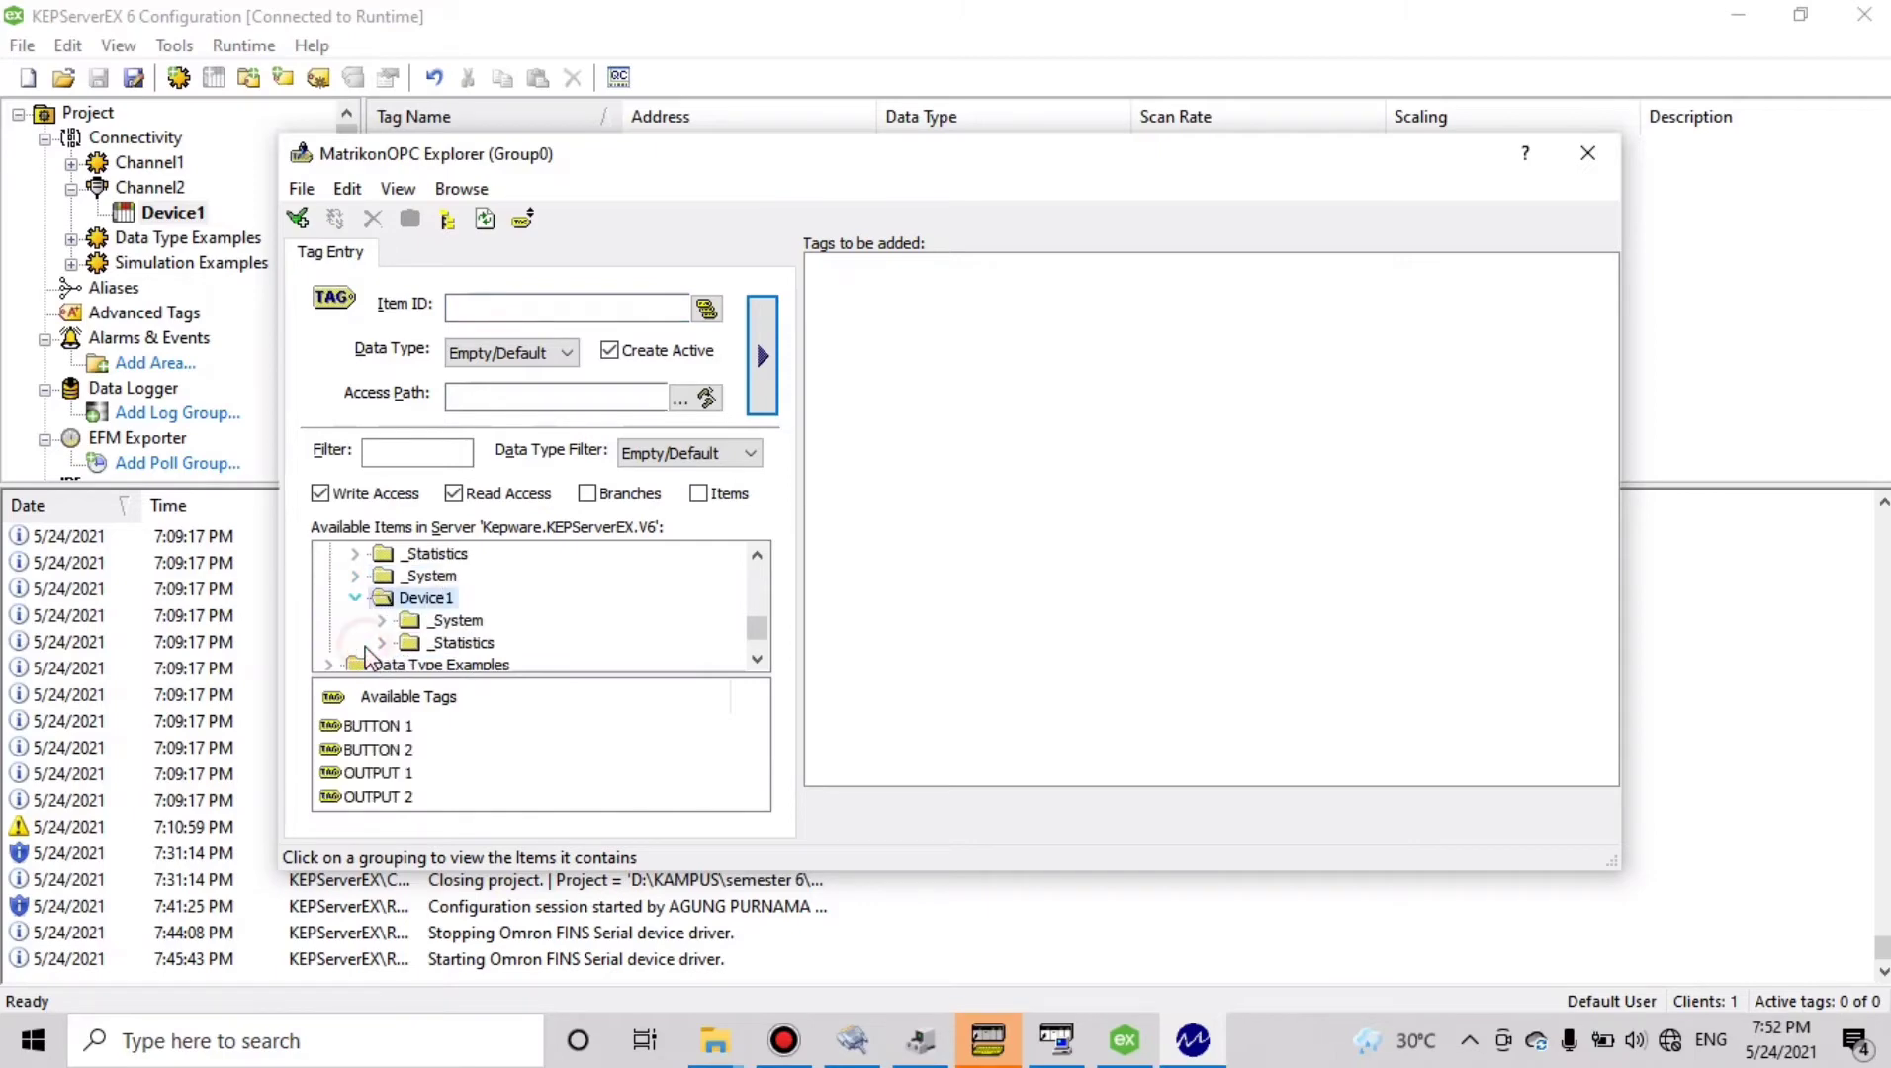
# Add the Channel2.Device1 tags BUTTON 1, BUTTON 2, OUTPUT 1 and OUTPUT 2 to Group0
pyautogui.click(429, 735)
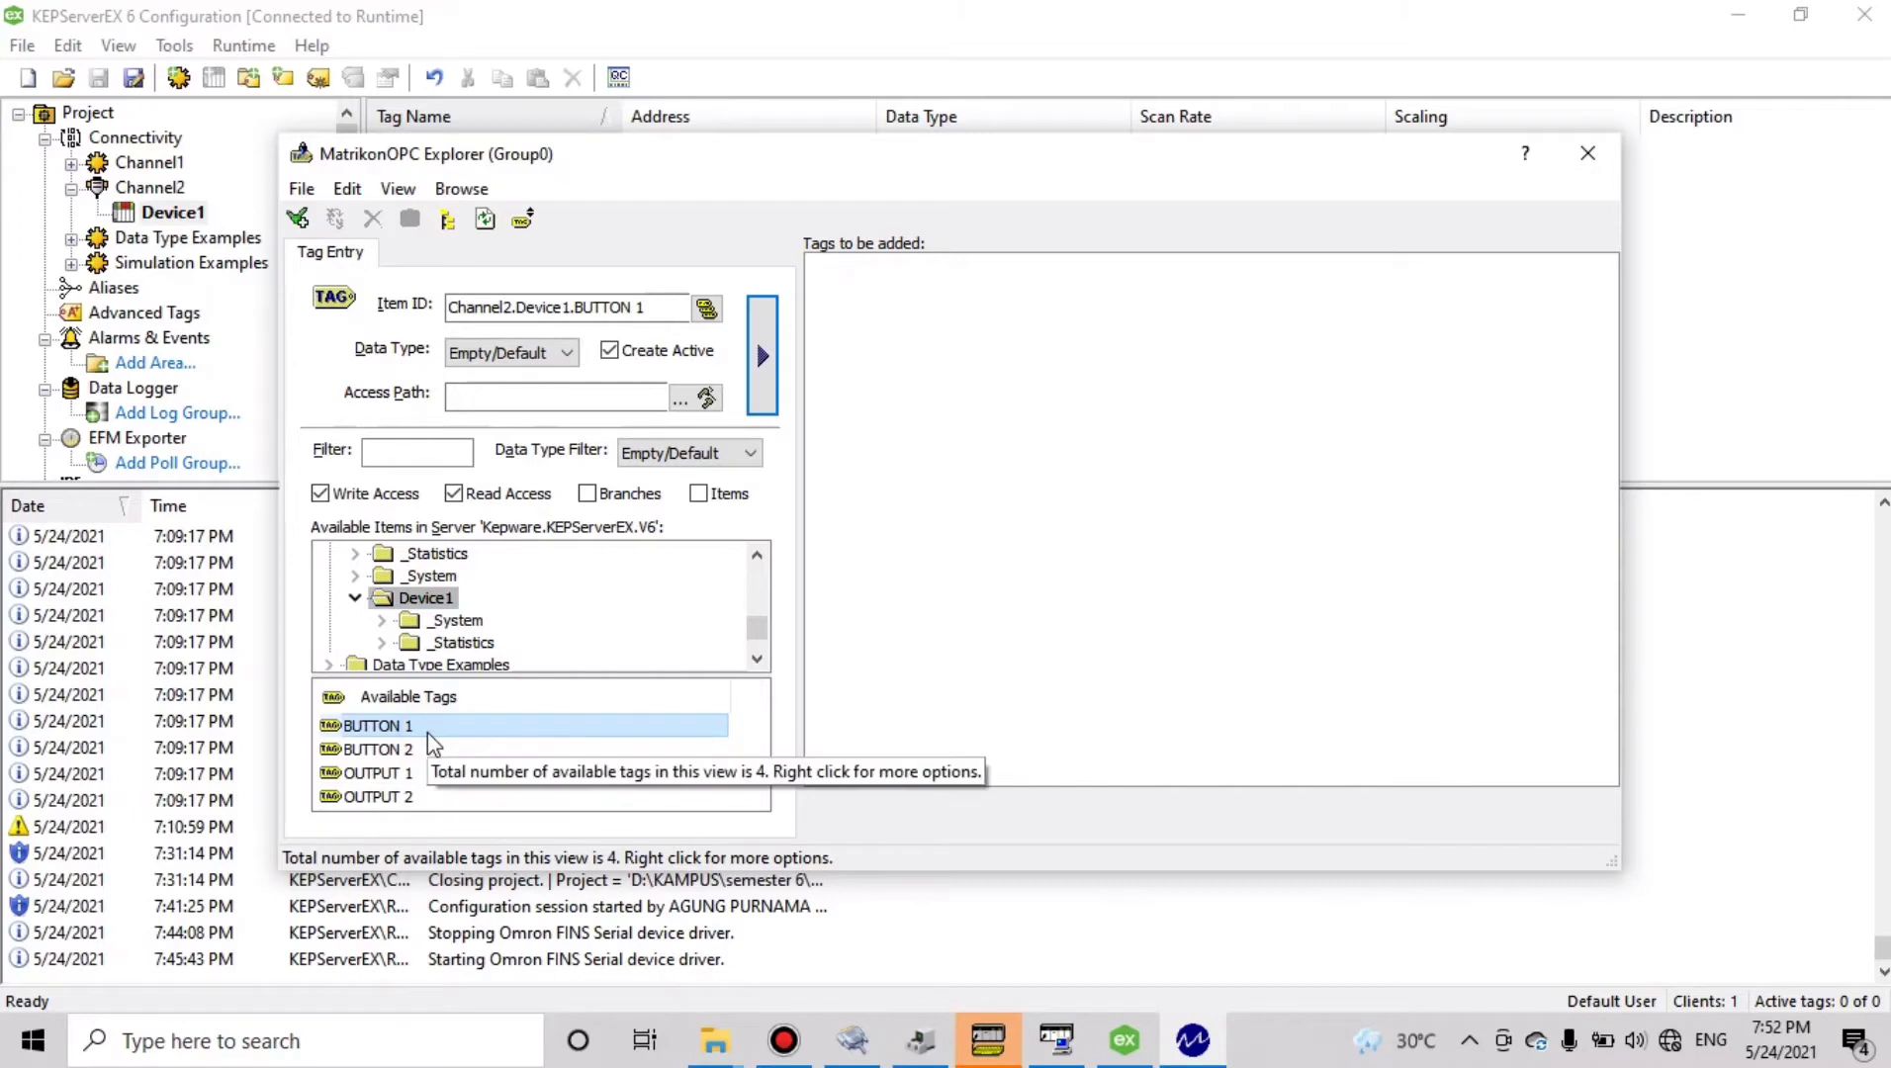
pyautogui.doubleClick(427, 730)
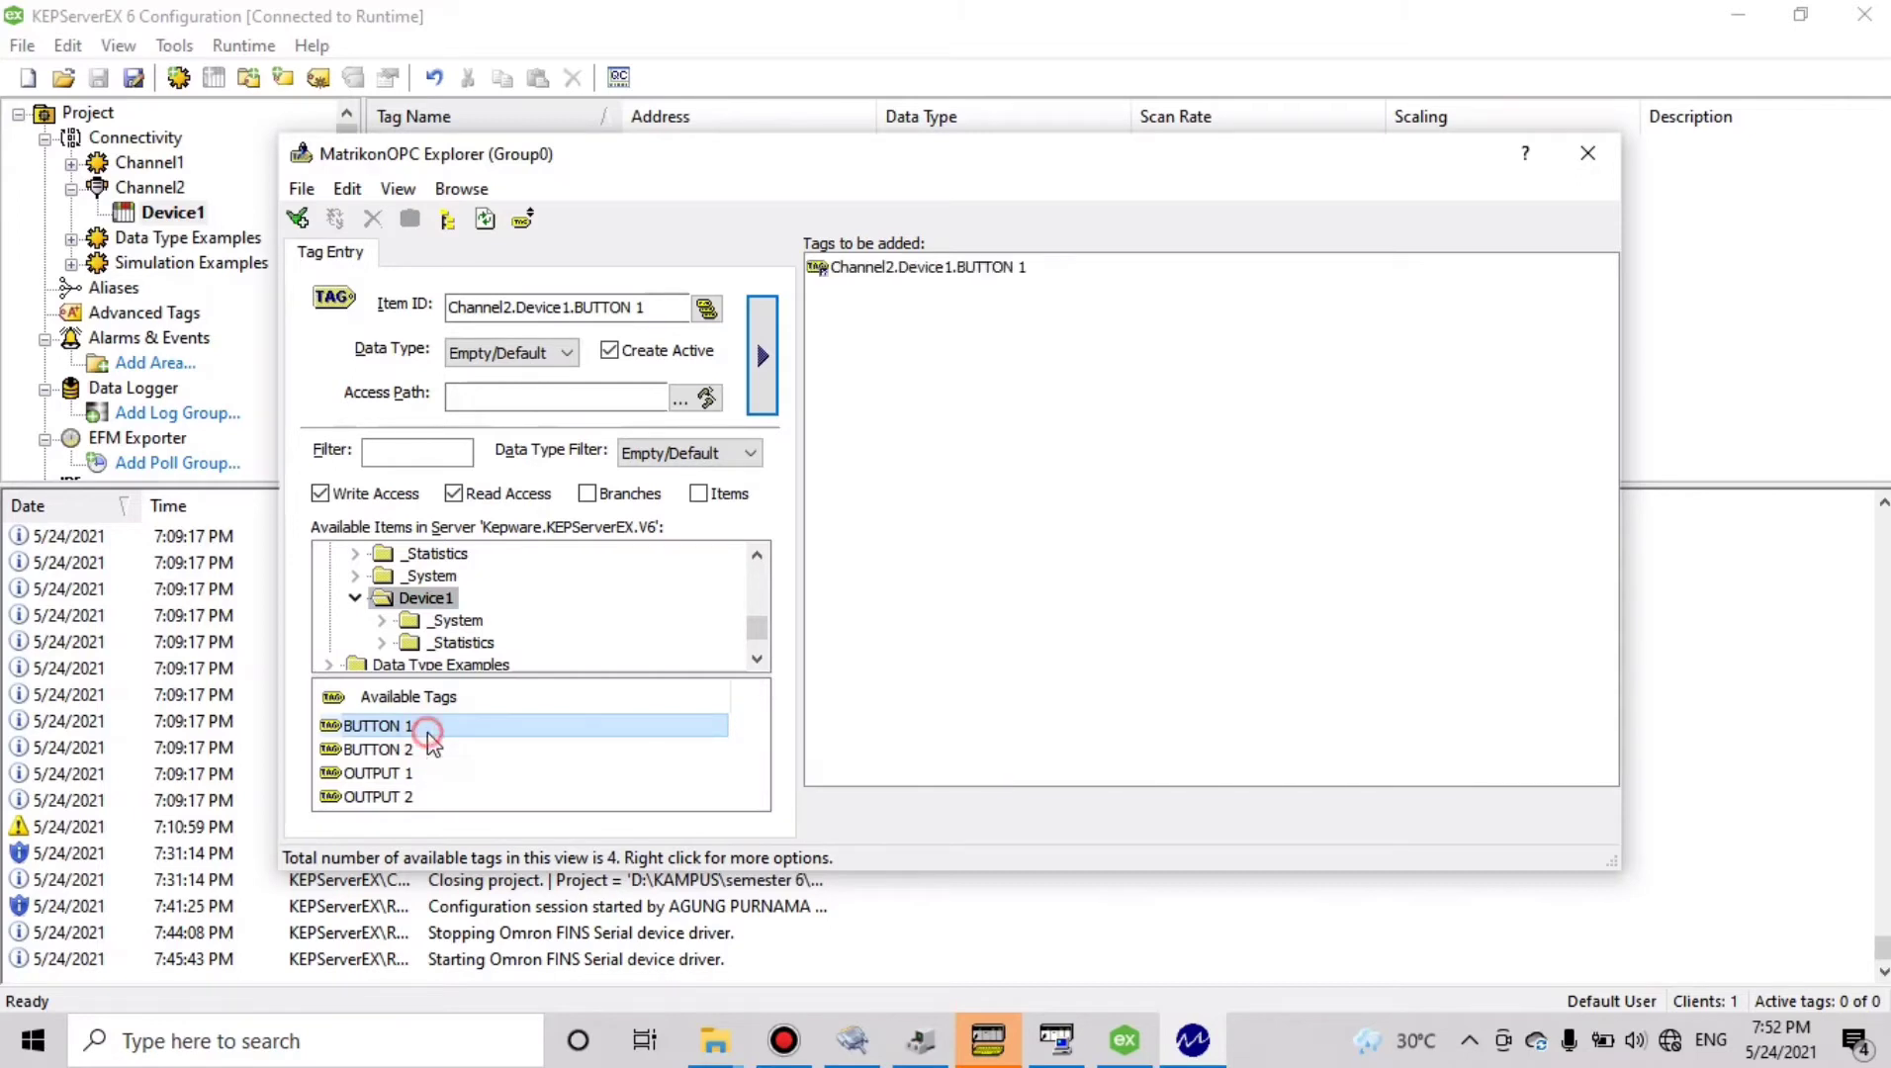
pyautogui.doubleClick(432, 748)
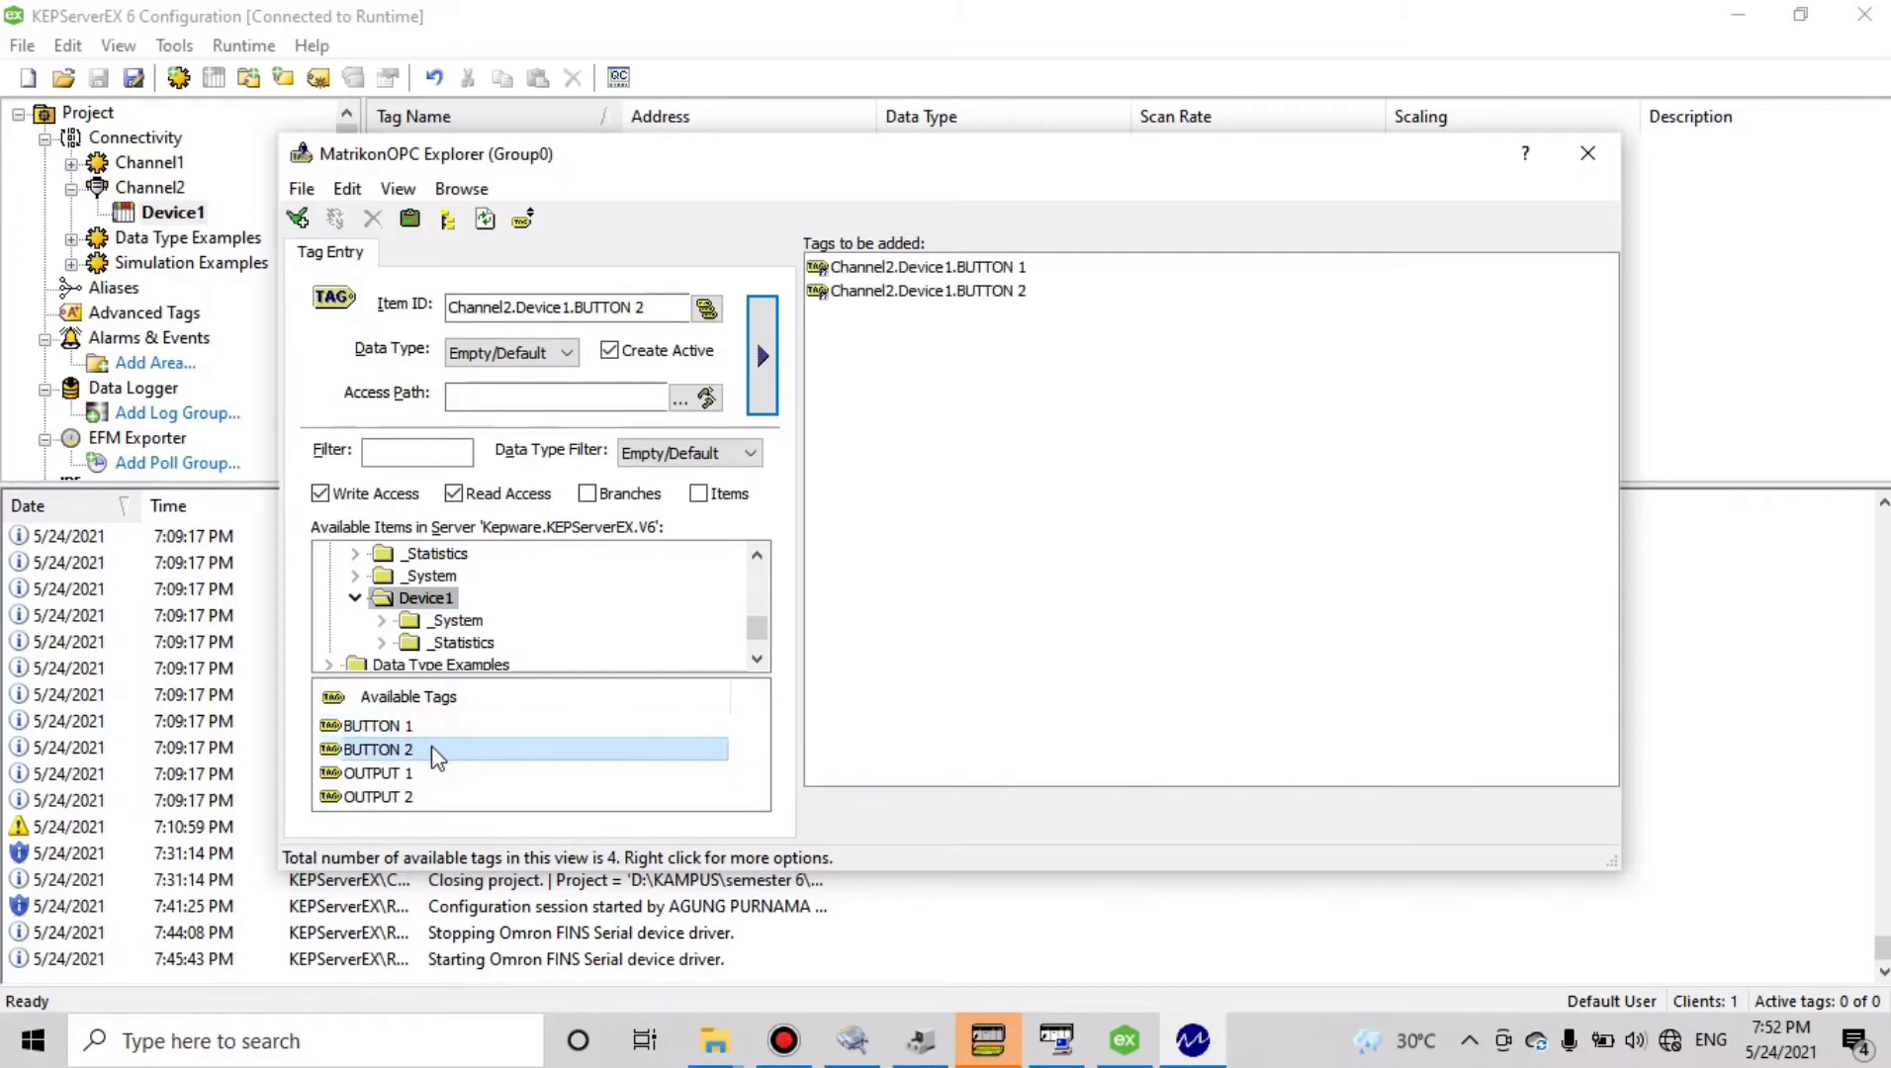
pyautogui.doubleClick(432, 772)
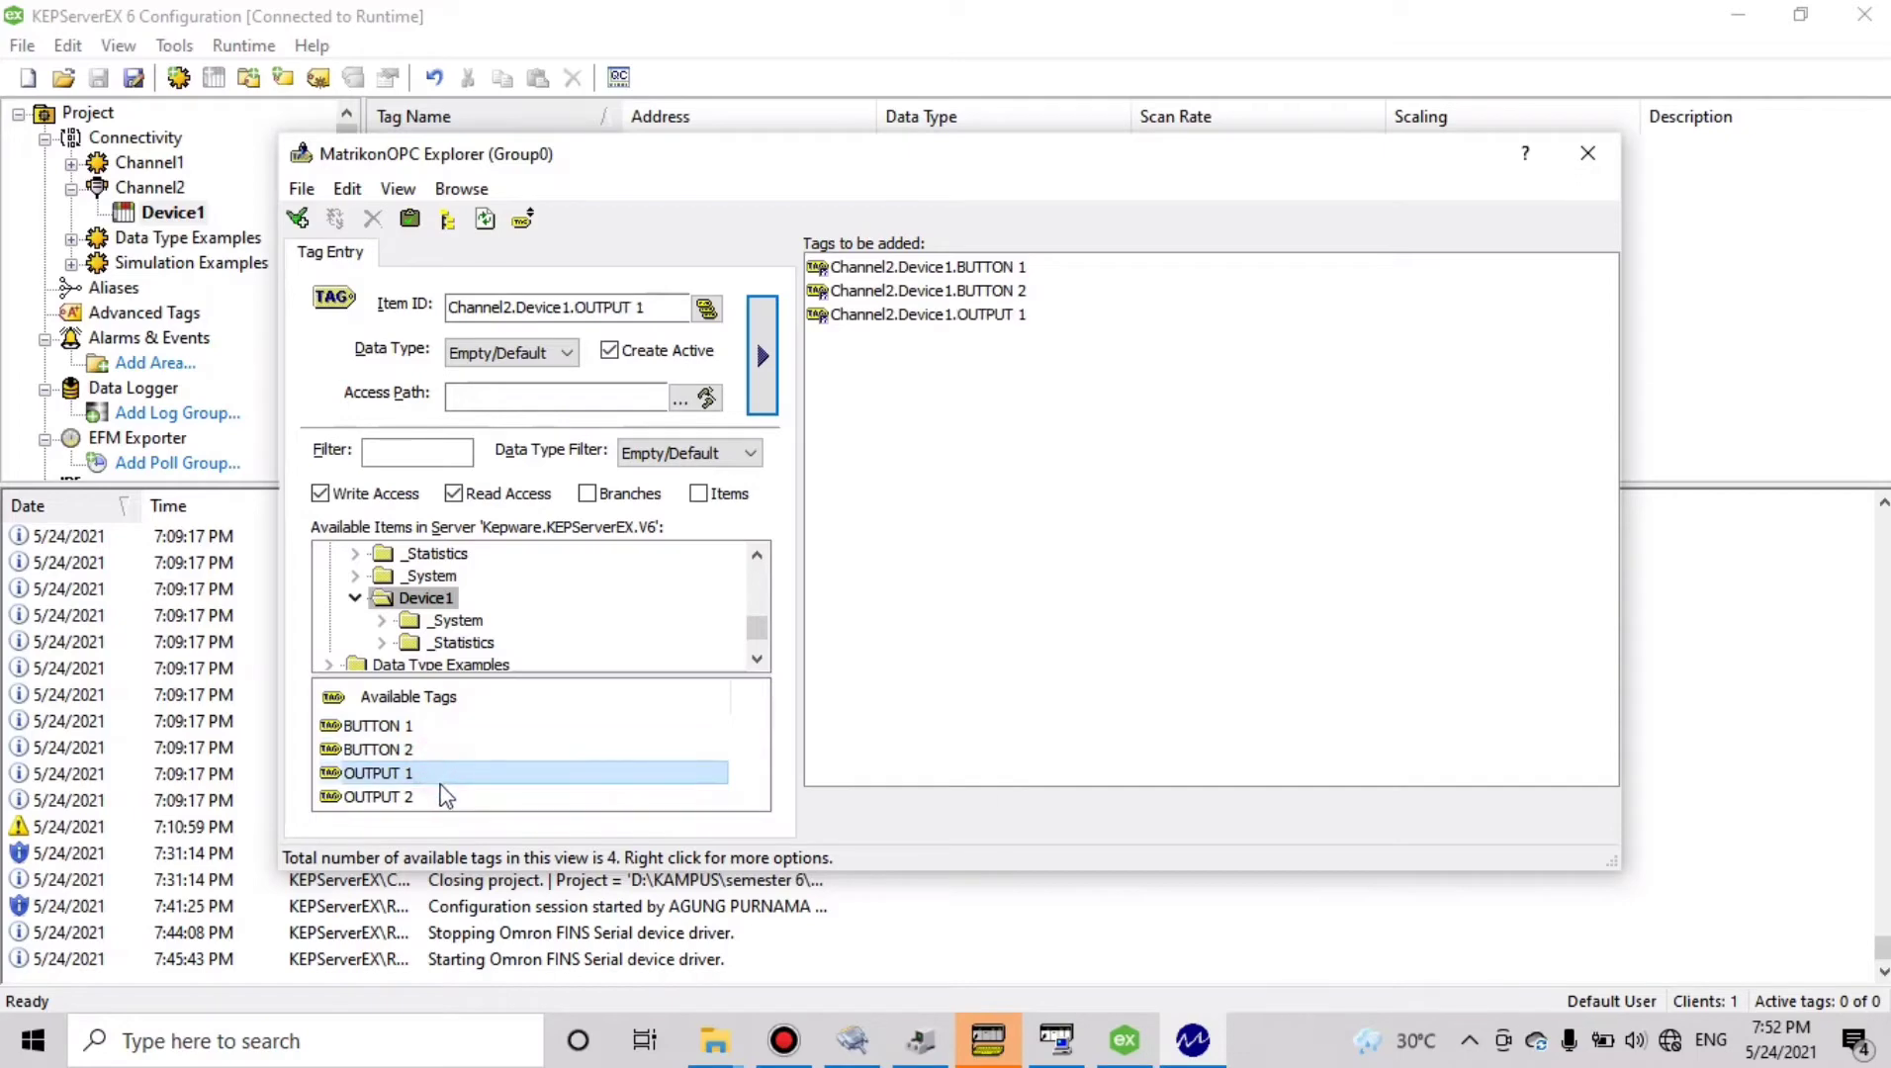
pyautogui.doubleClick(435, 796)
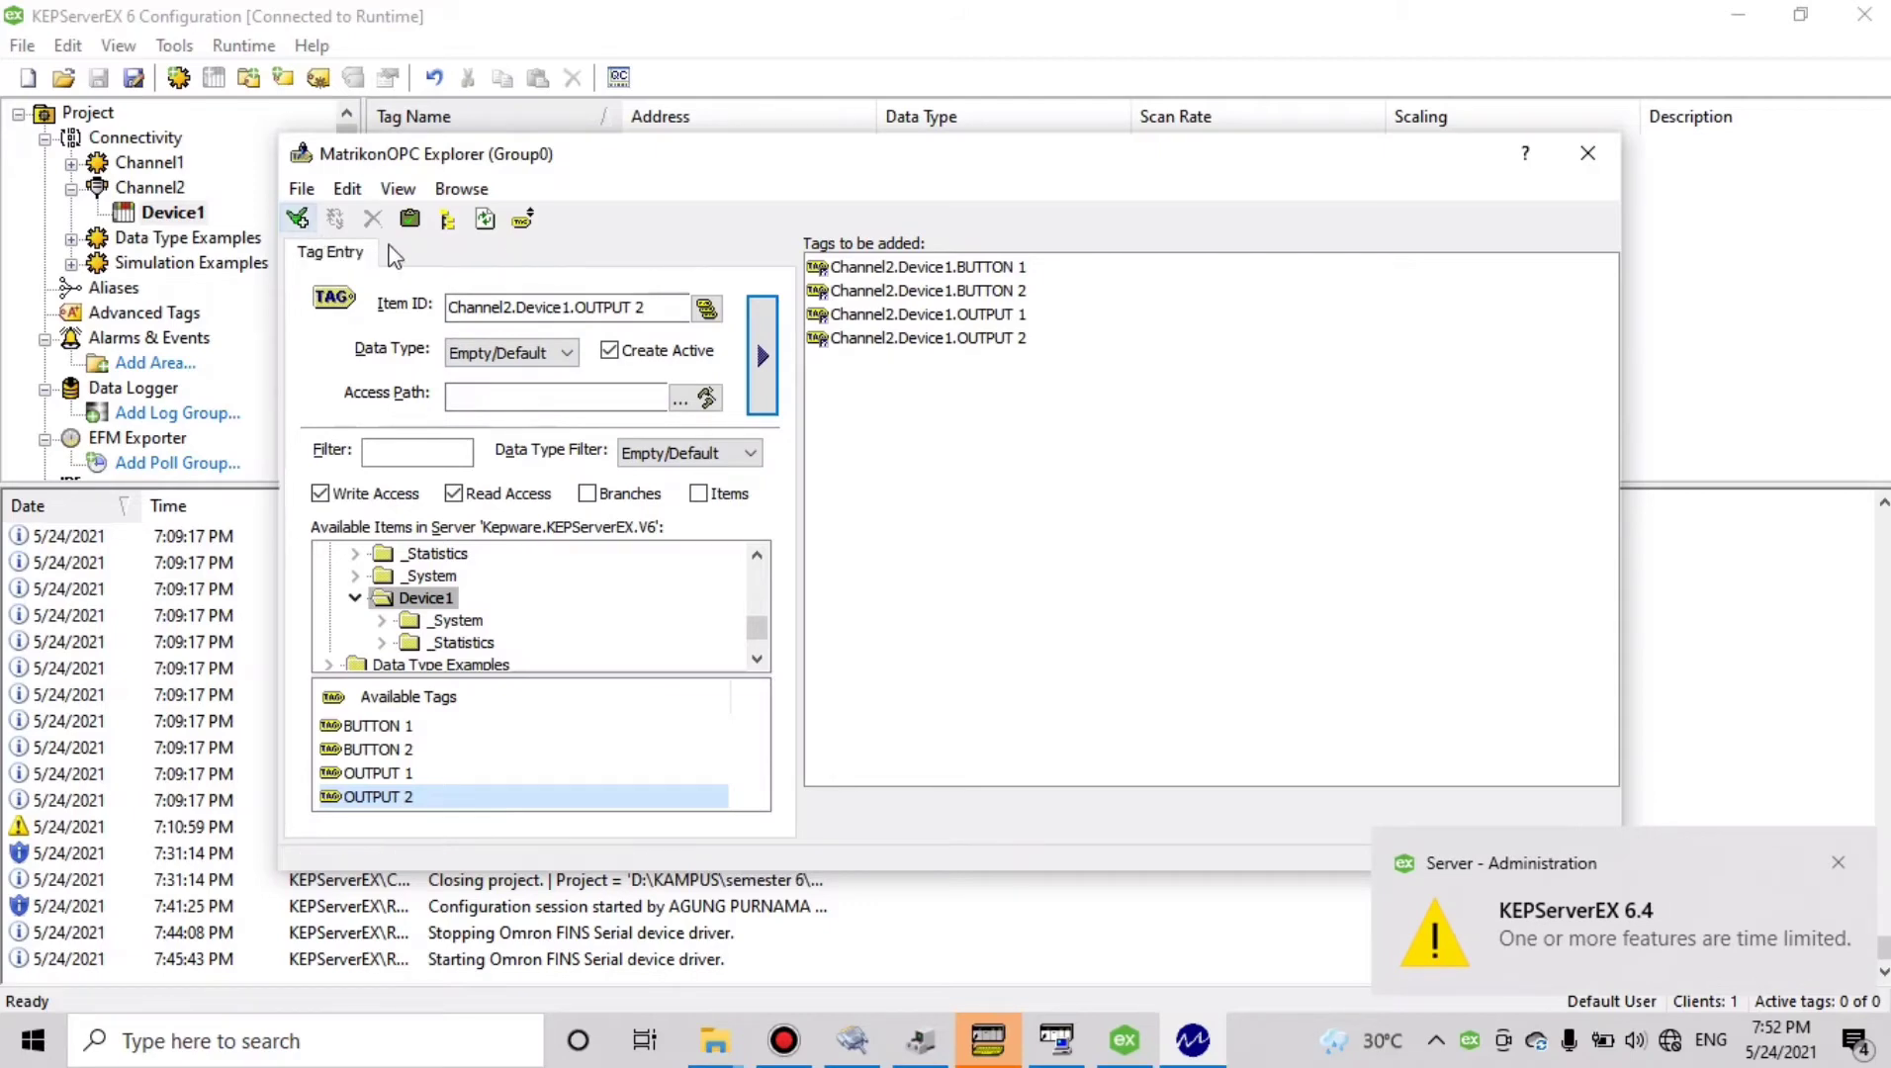
pyautogui.click(302, 221)
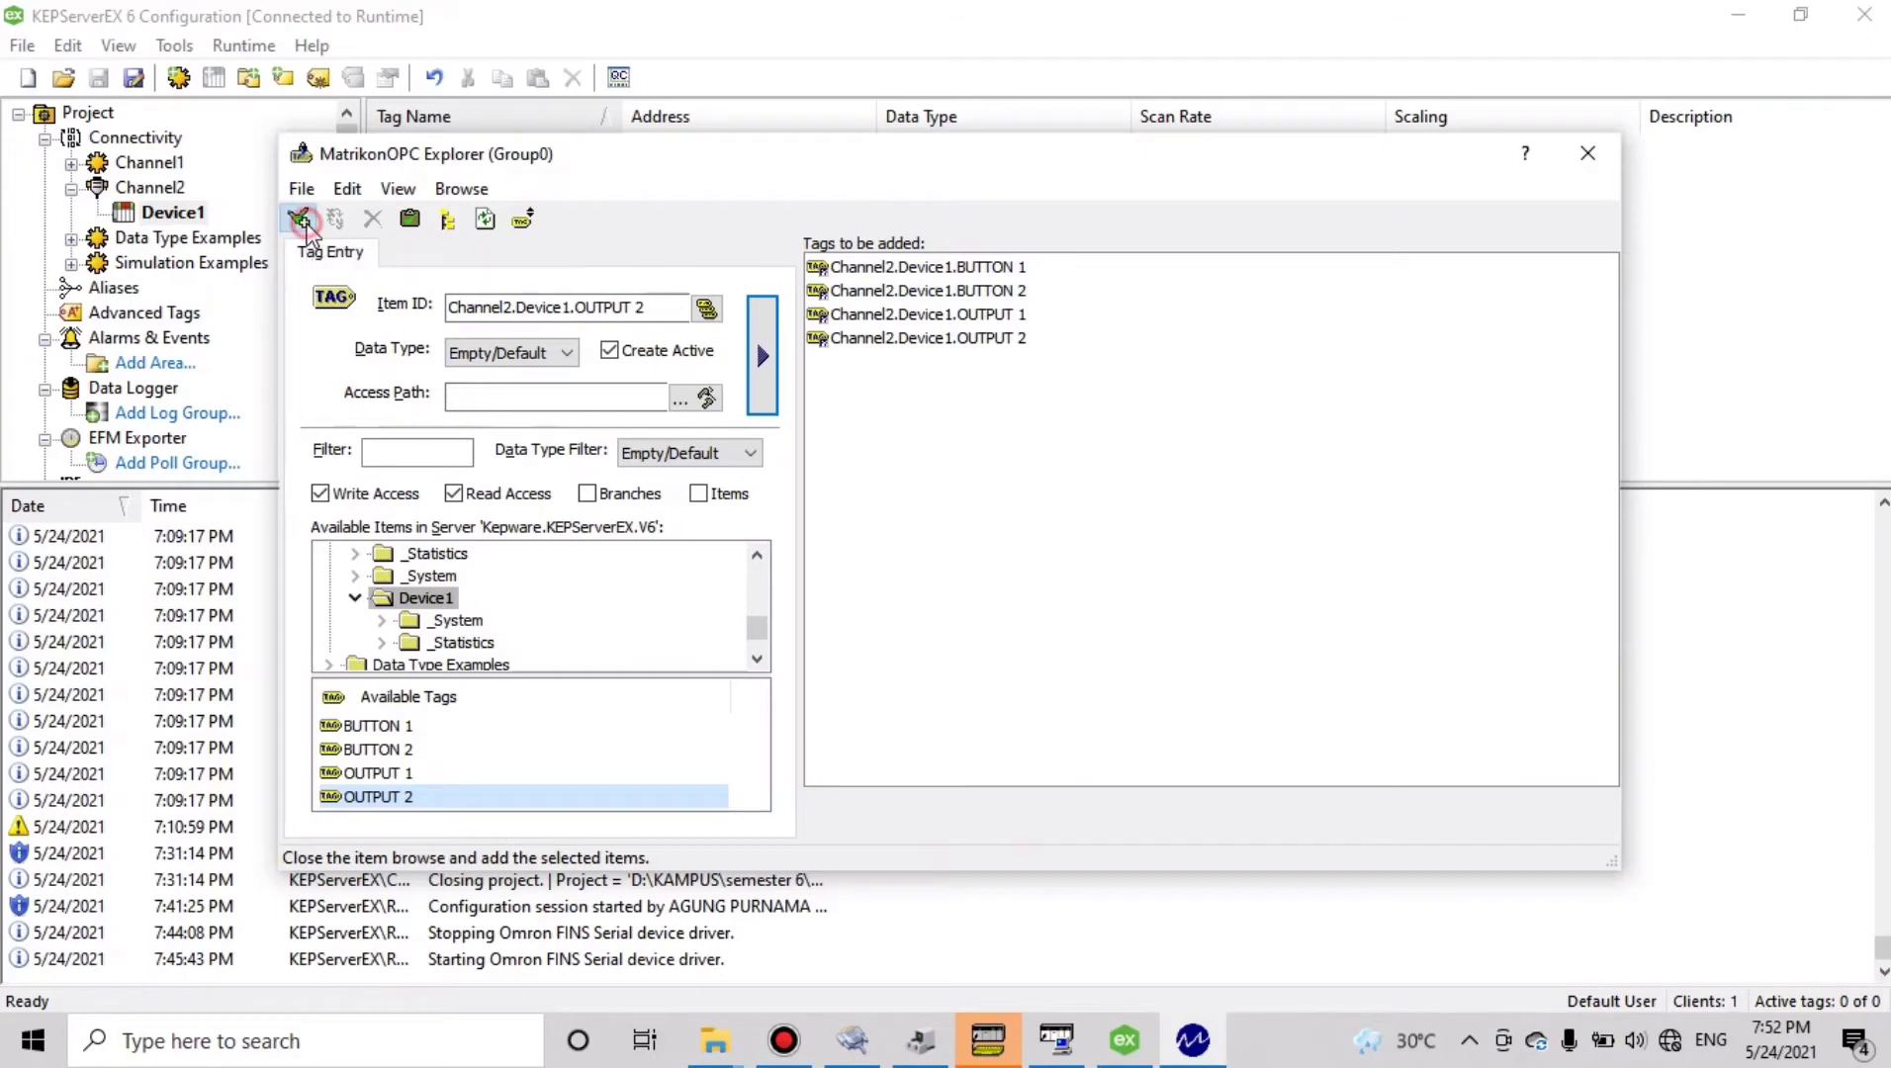
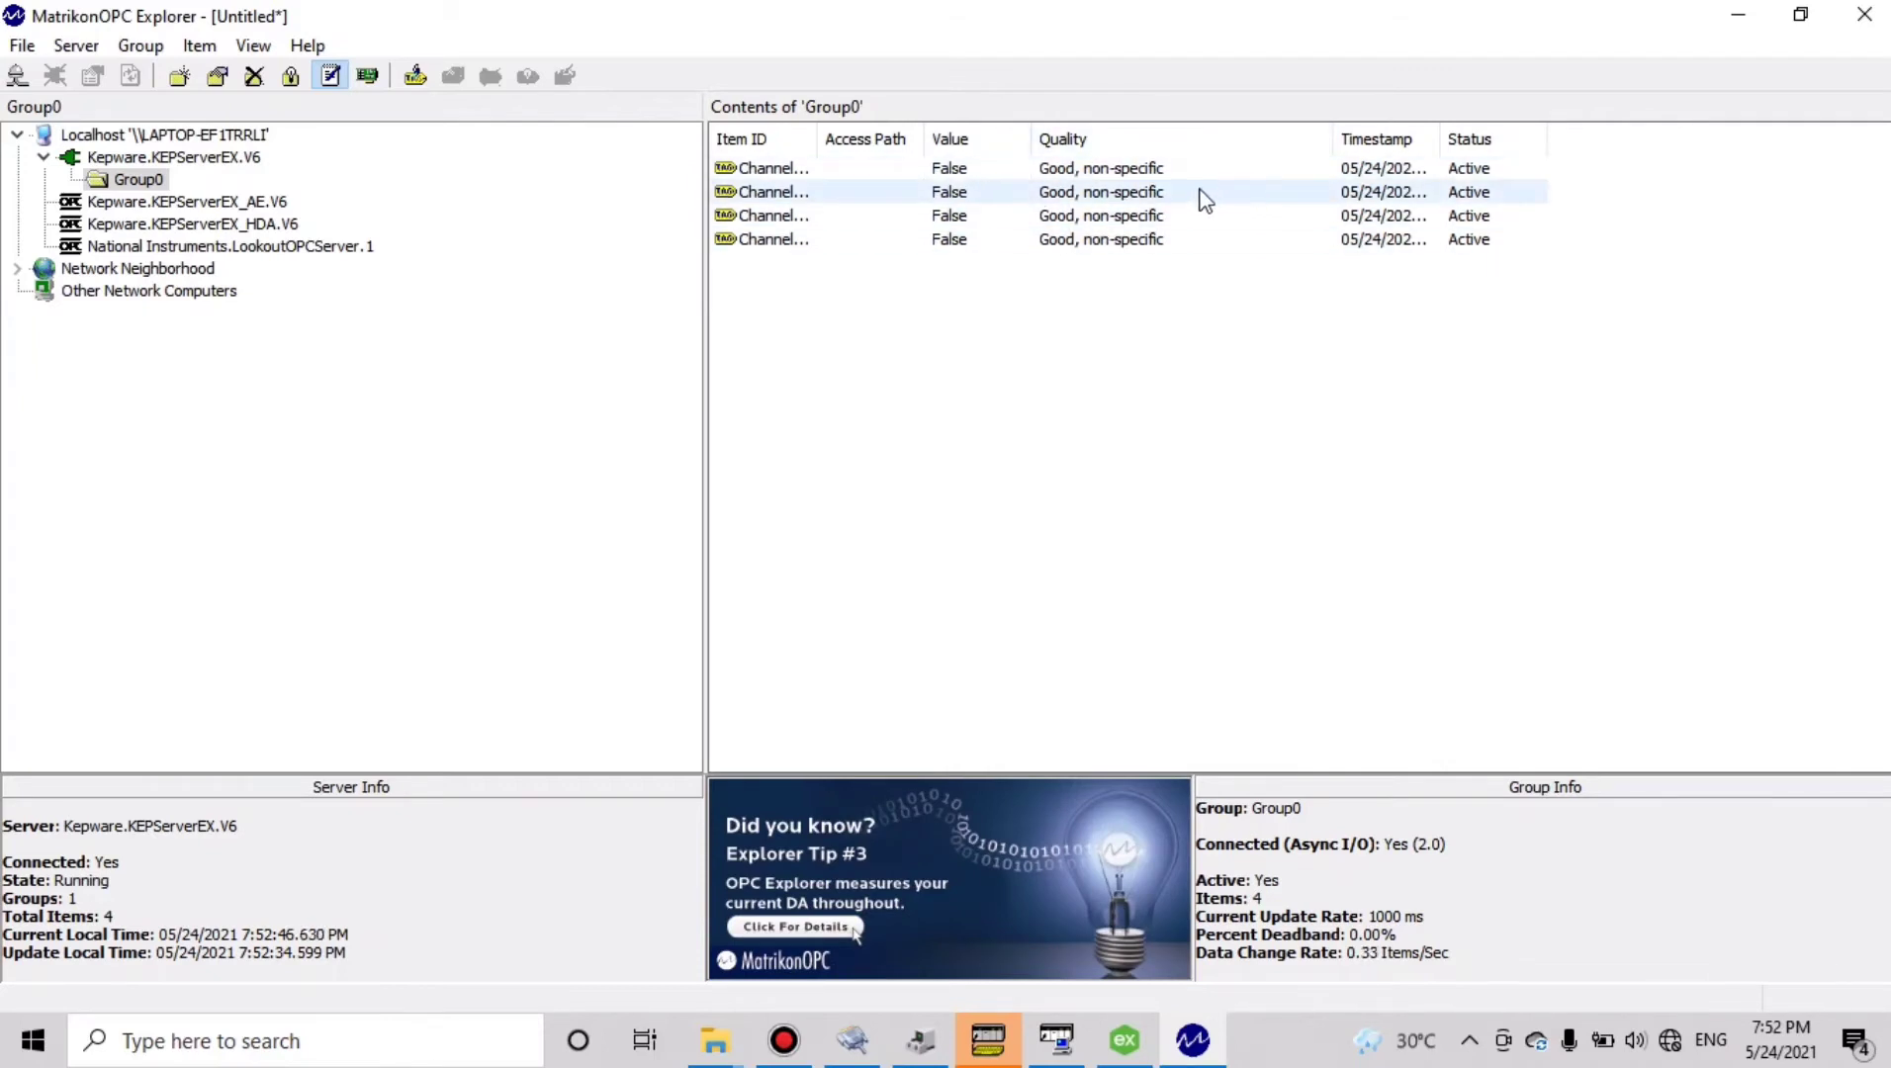
# Place the MatrikonOPC Explorer window over CX-Programmer, leaving the first ladder rung in view above it
pyautogui.click(991, 1048)
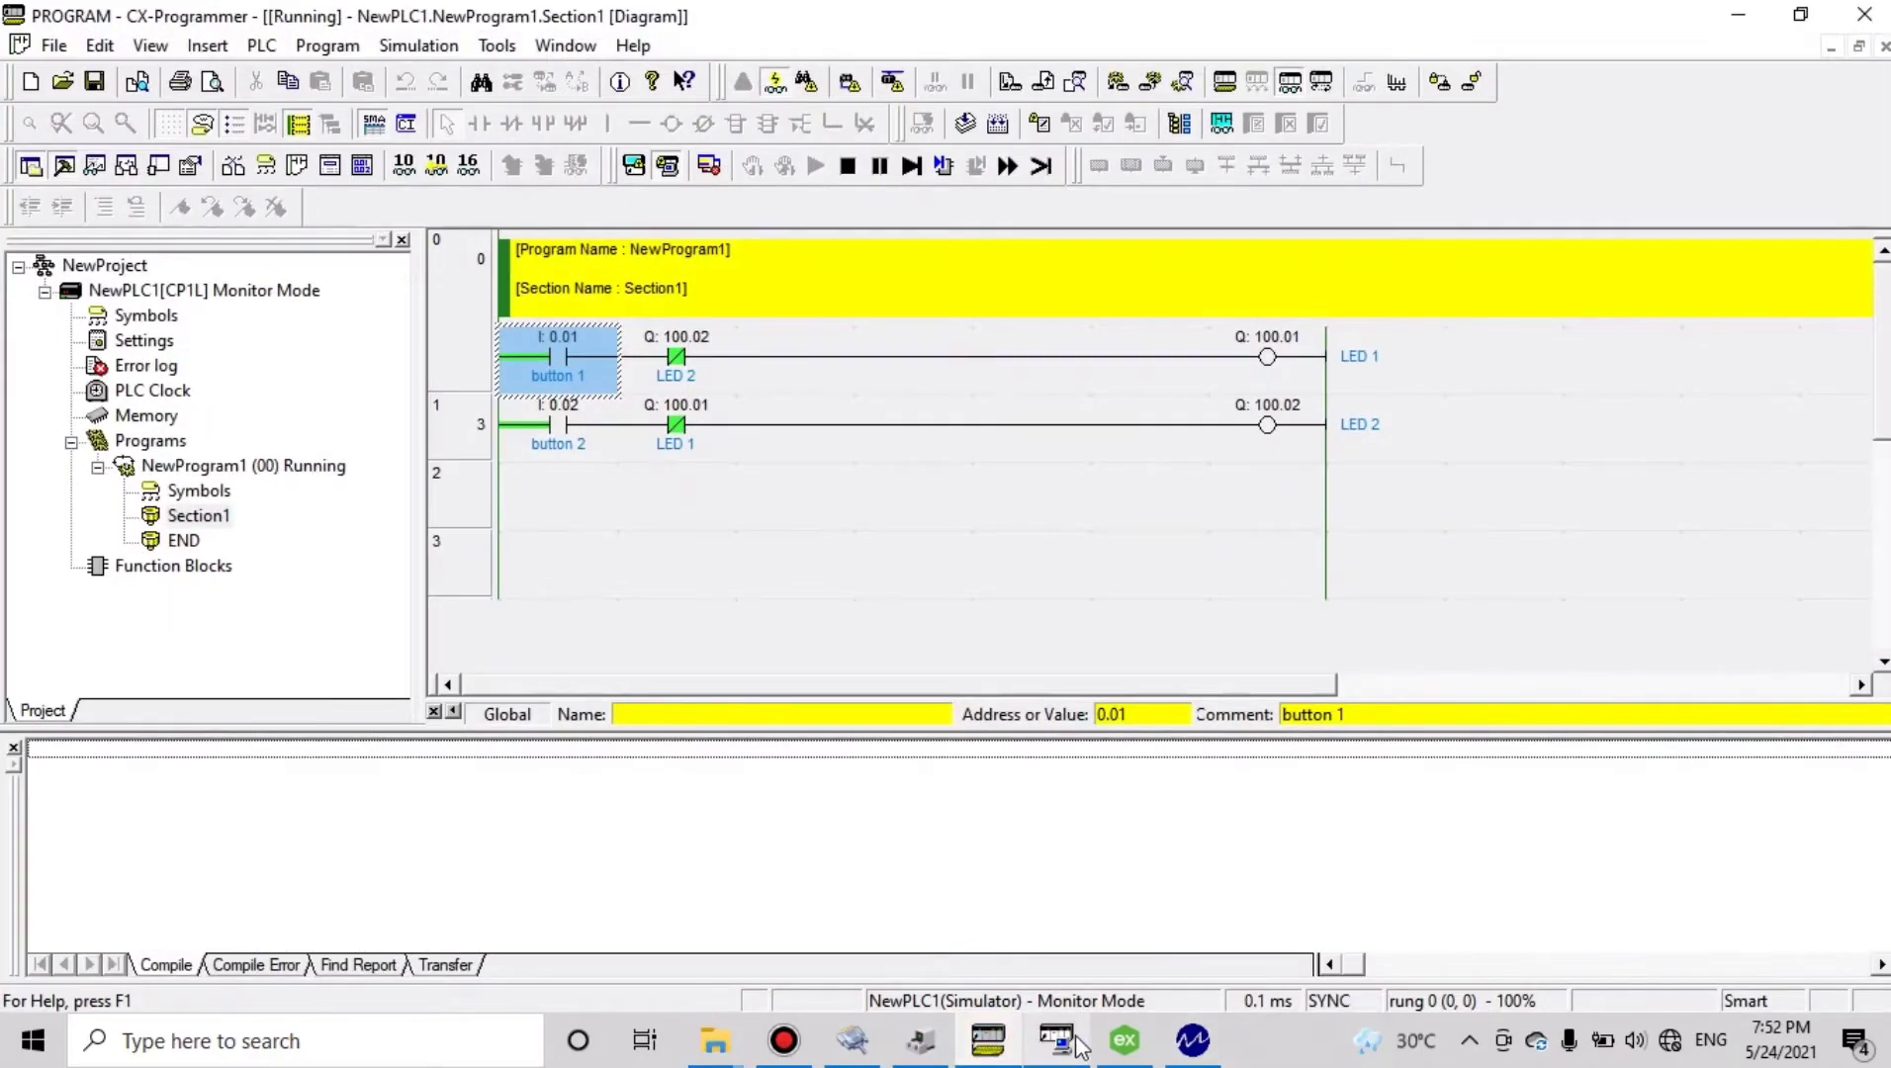
pyautogui.click(1192, 1041)
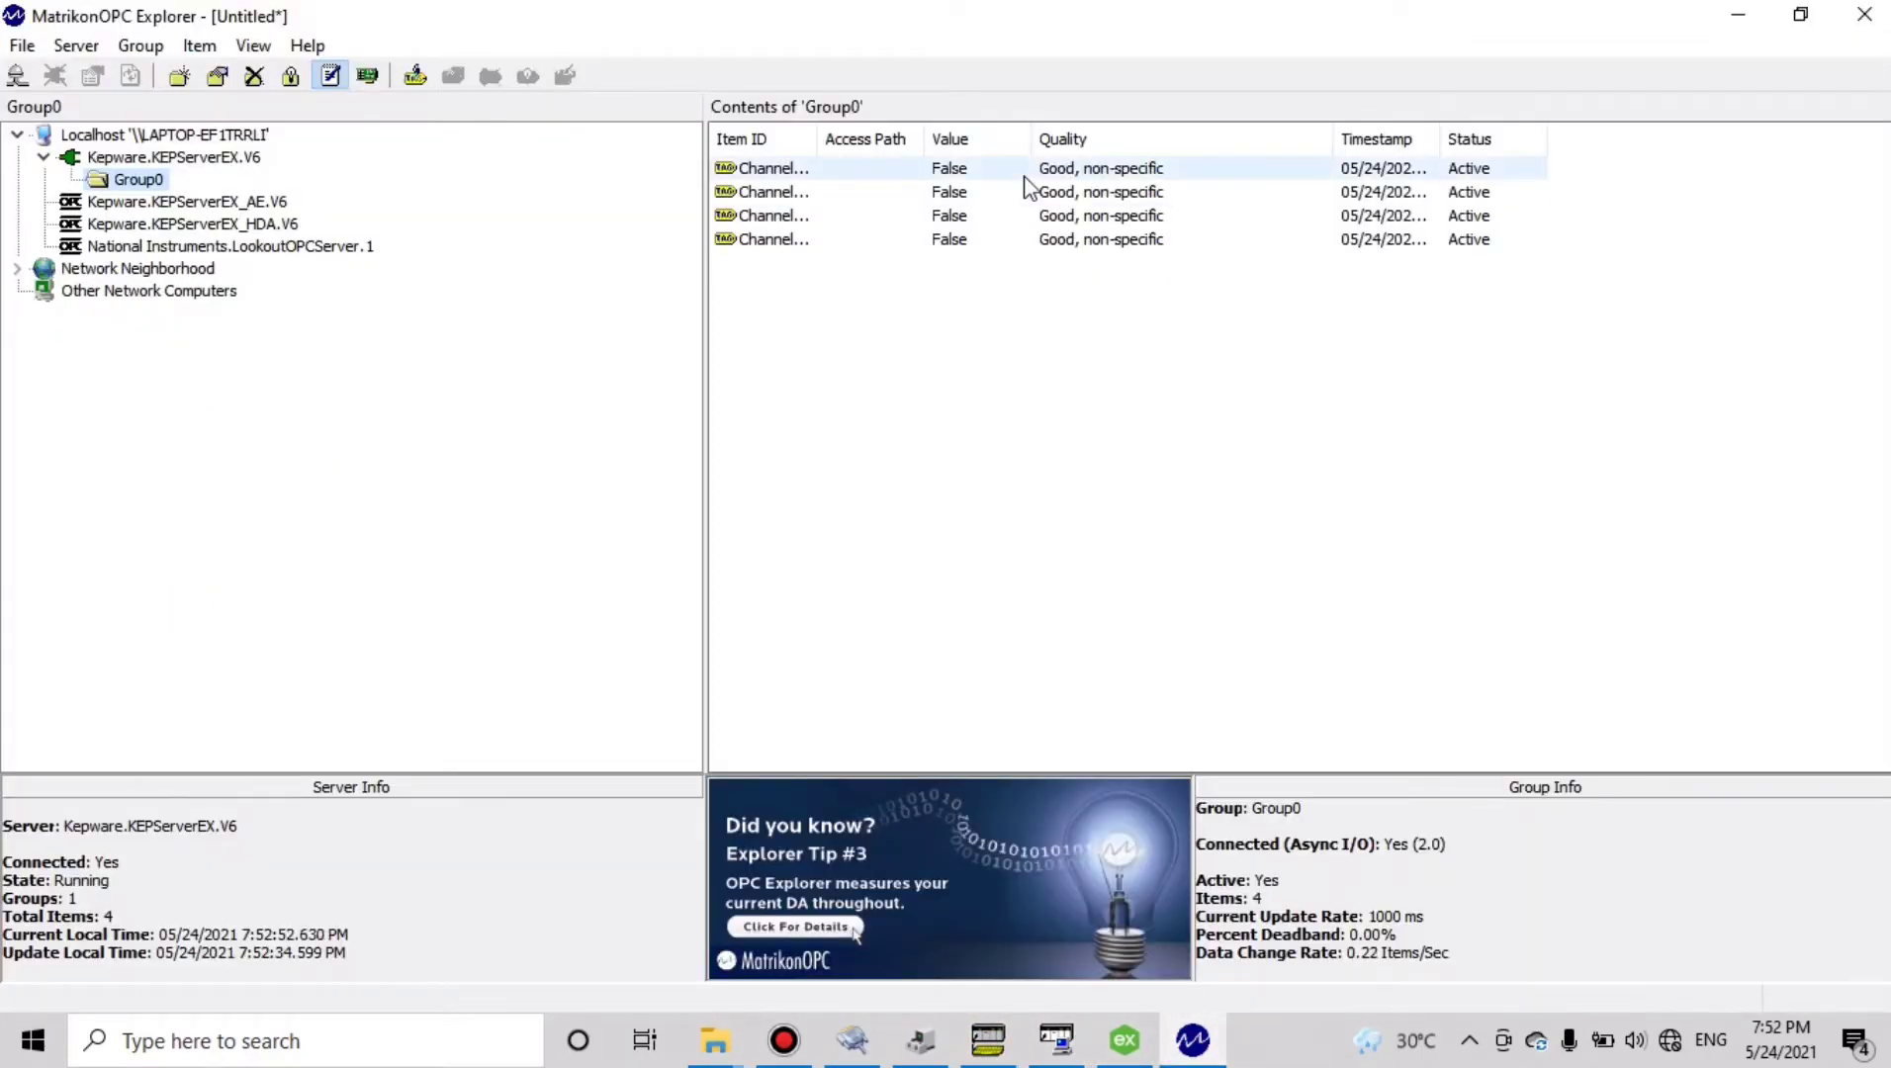
pyautogui.click(1040, 29)
pyautogui.click(1064, 23)
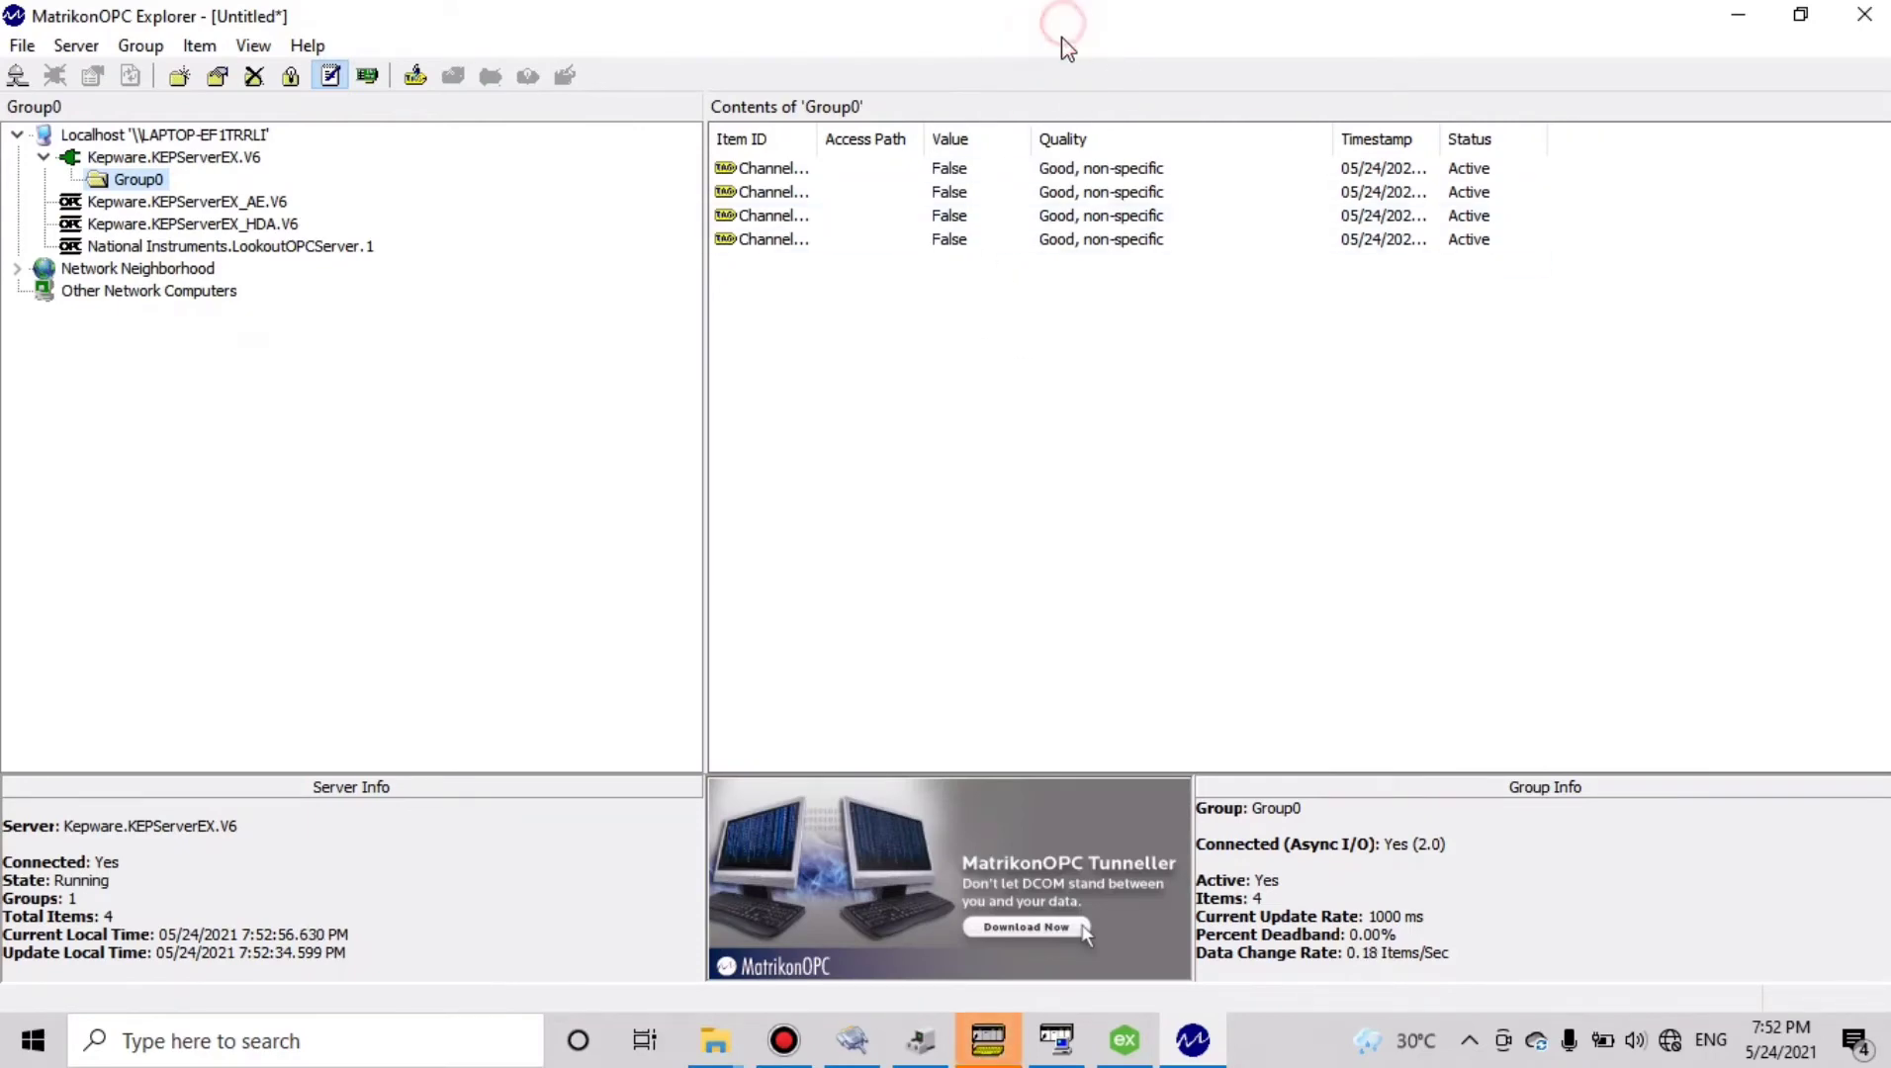
pyautogui.moveTo(1065, 45); pyautogui.dragTo(1118, 439)
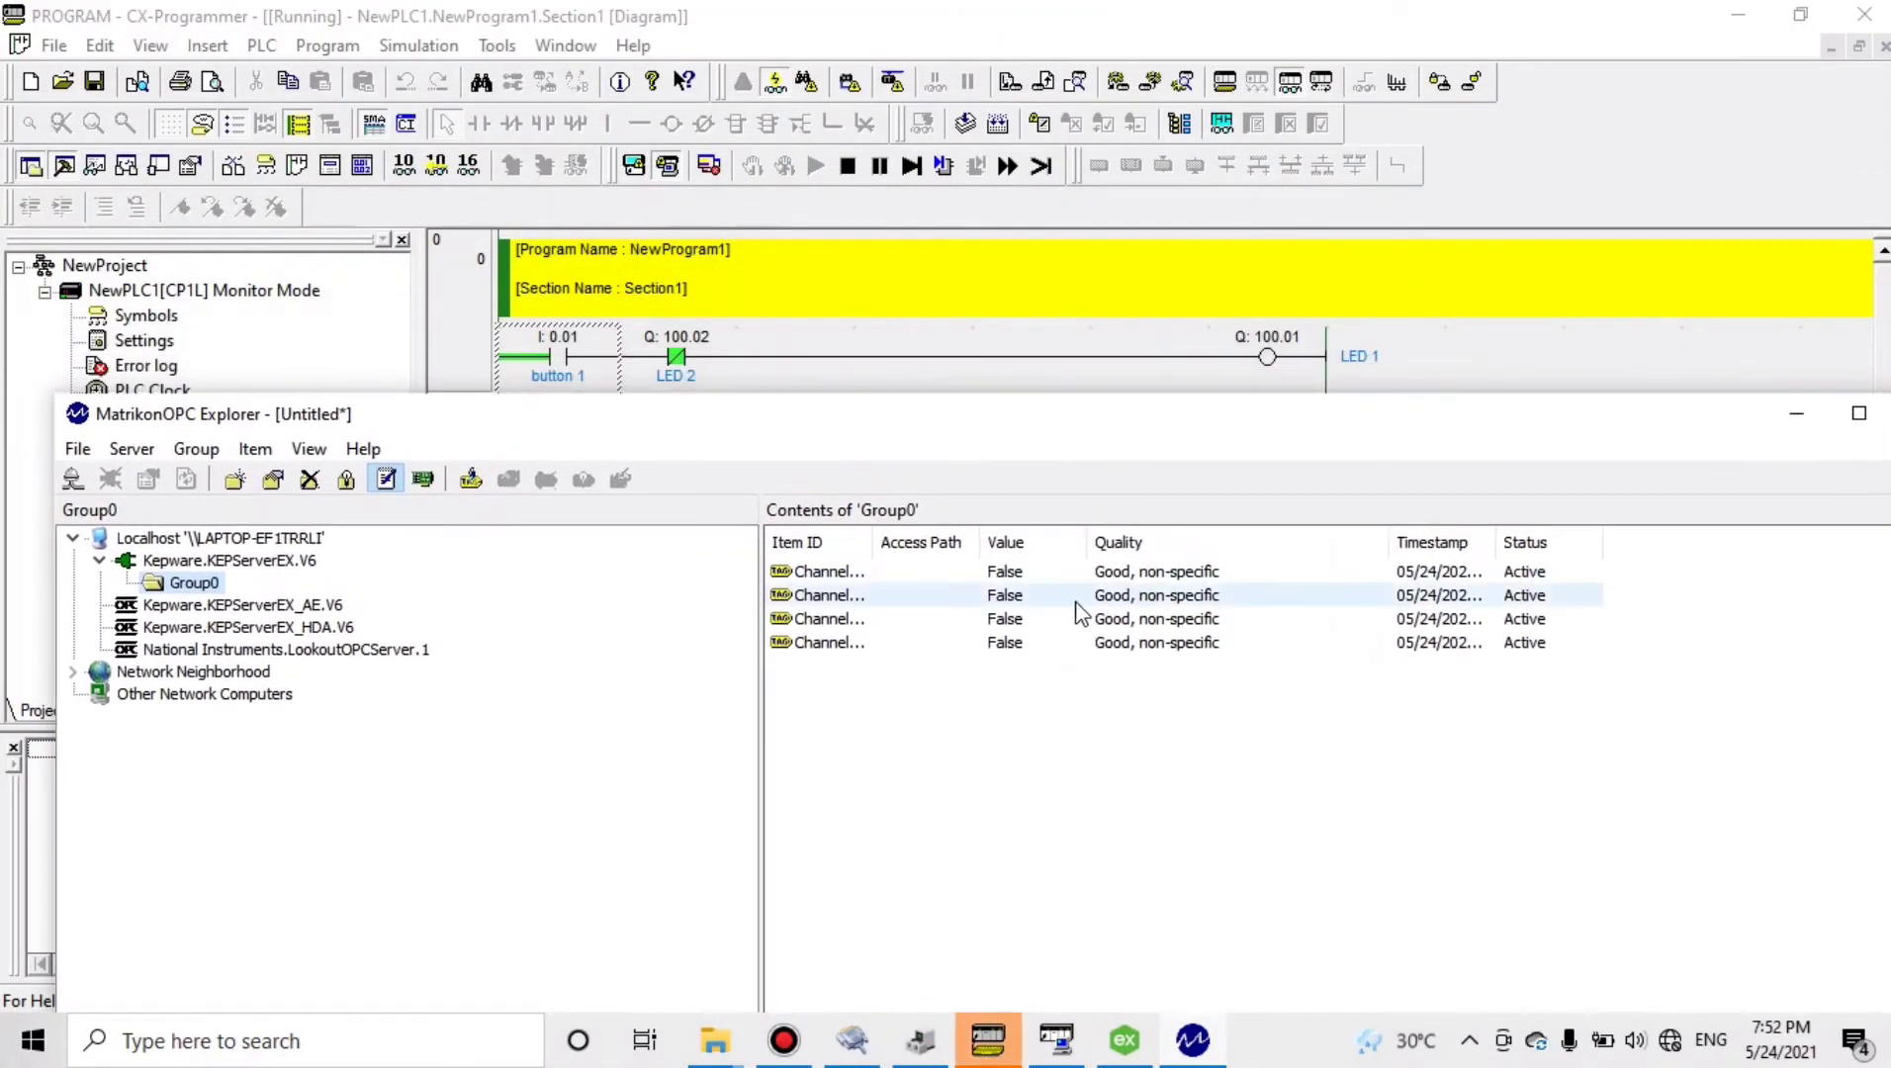
# Write the value true to the BUTTON 1 tag in Group0
pyautogui.click(1034, 577)
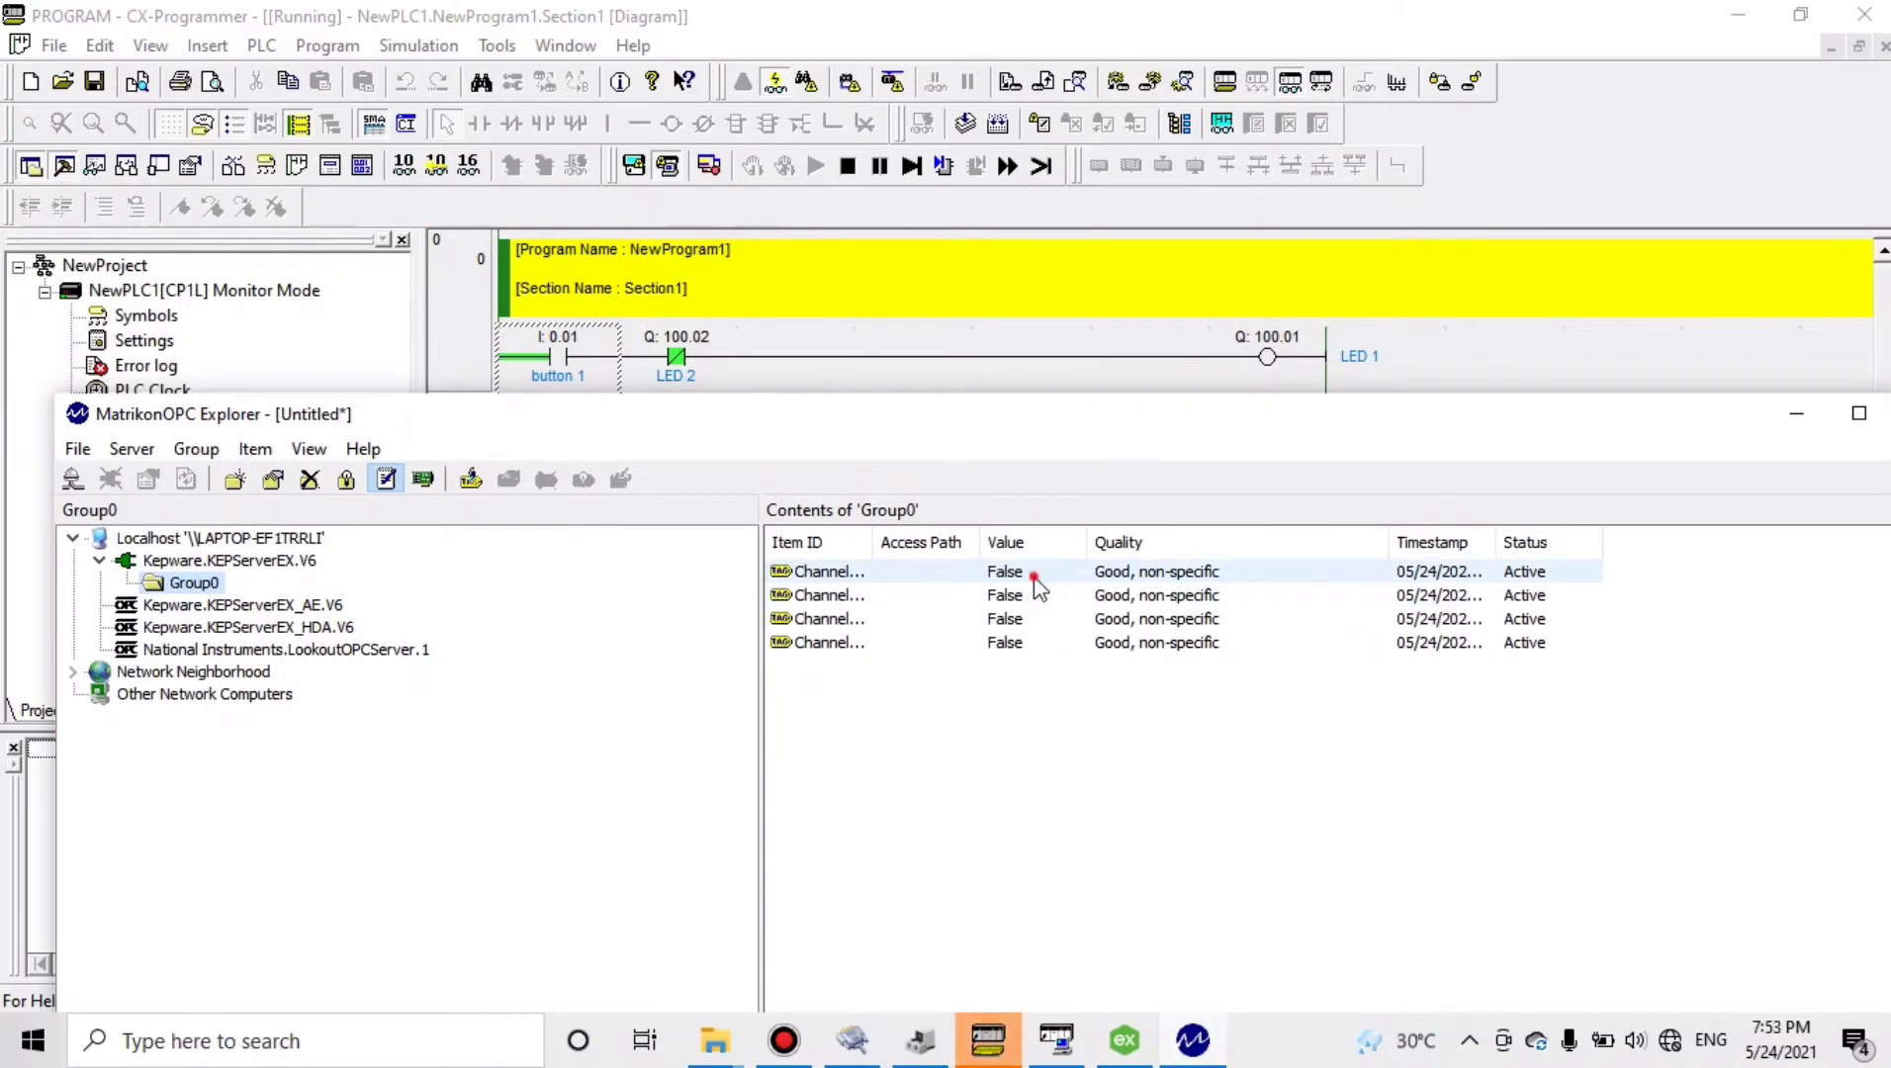
pyautogui.doubleClick(1034, 577)
pyautogui.write('true')
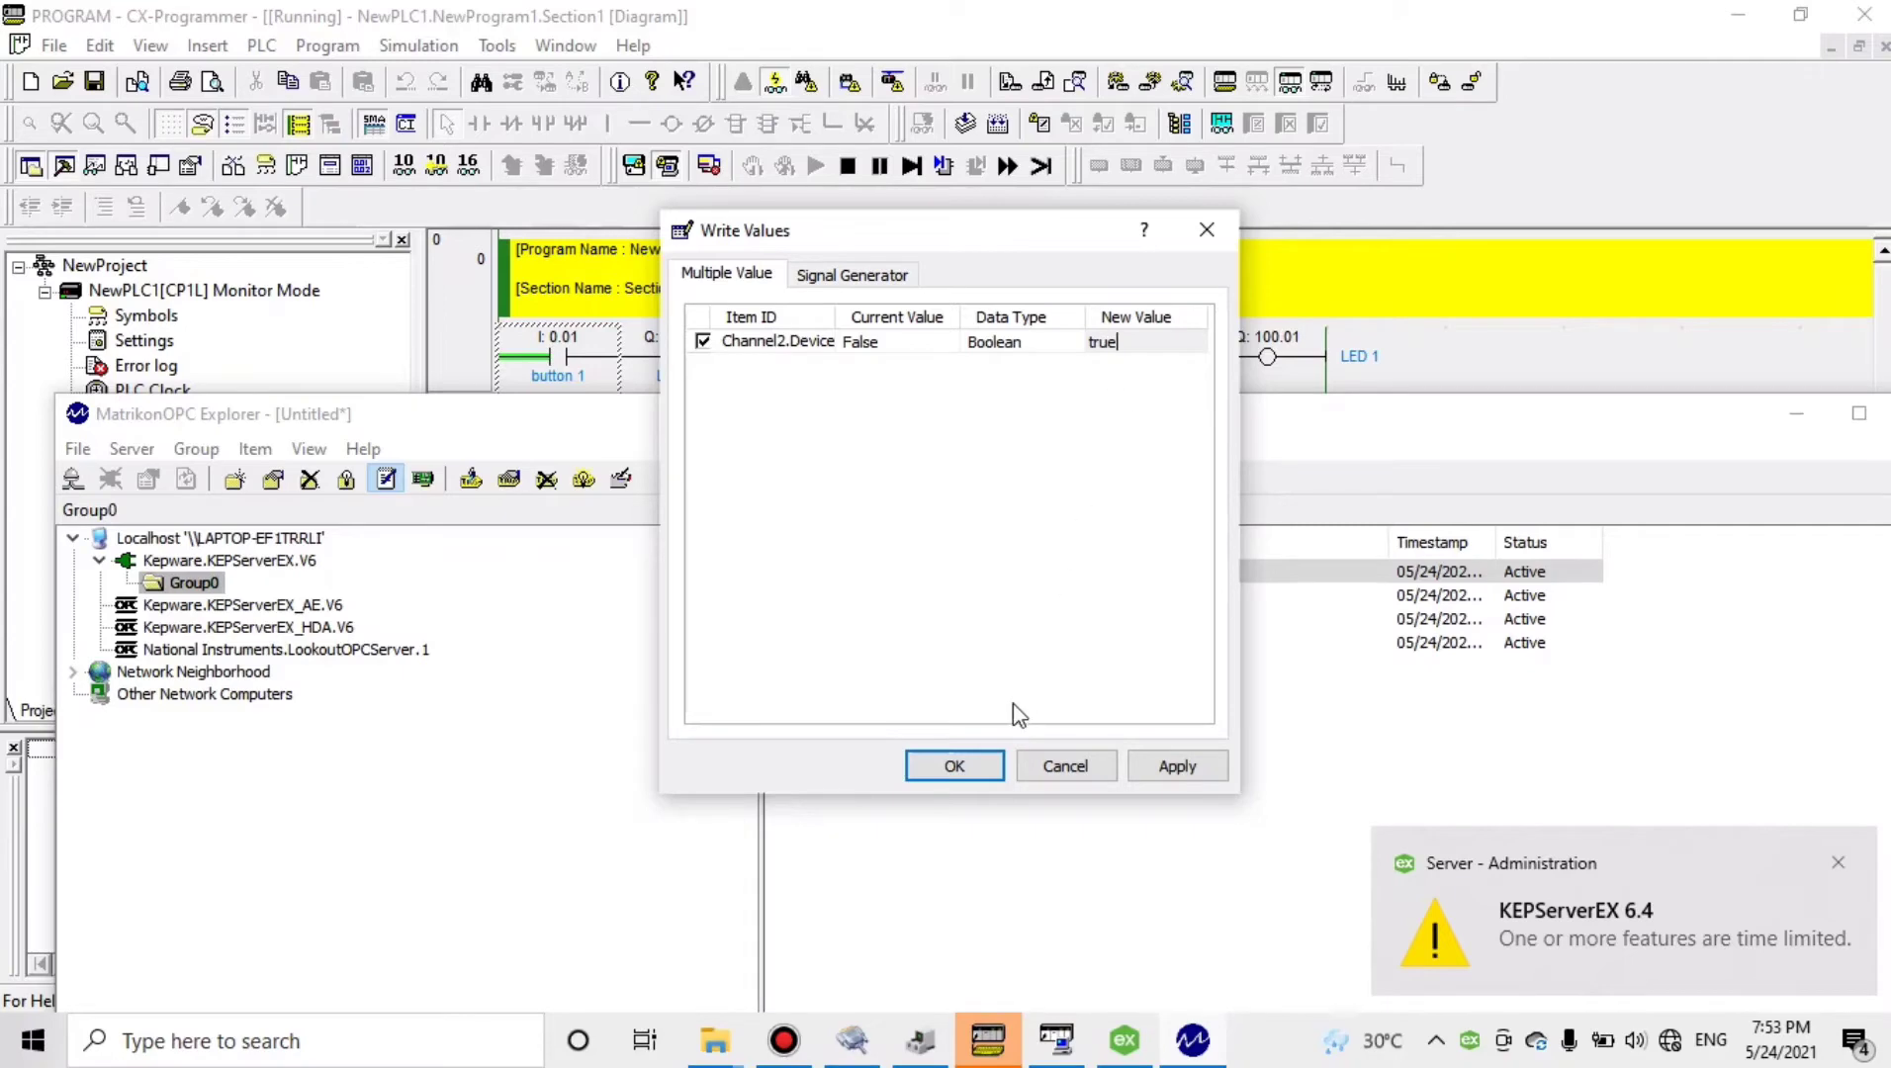
pyautogui.click(955, 767)
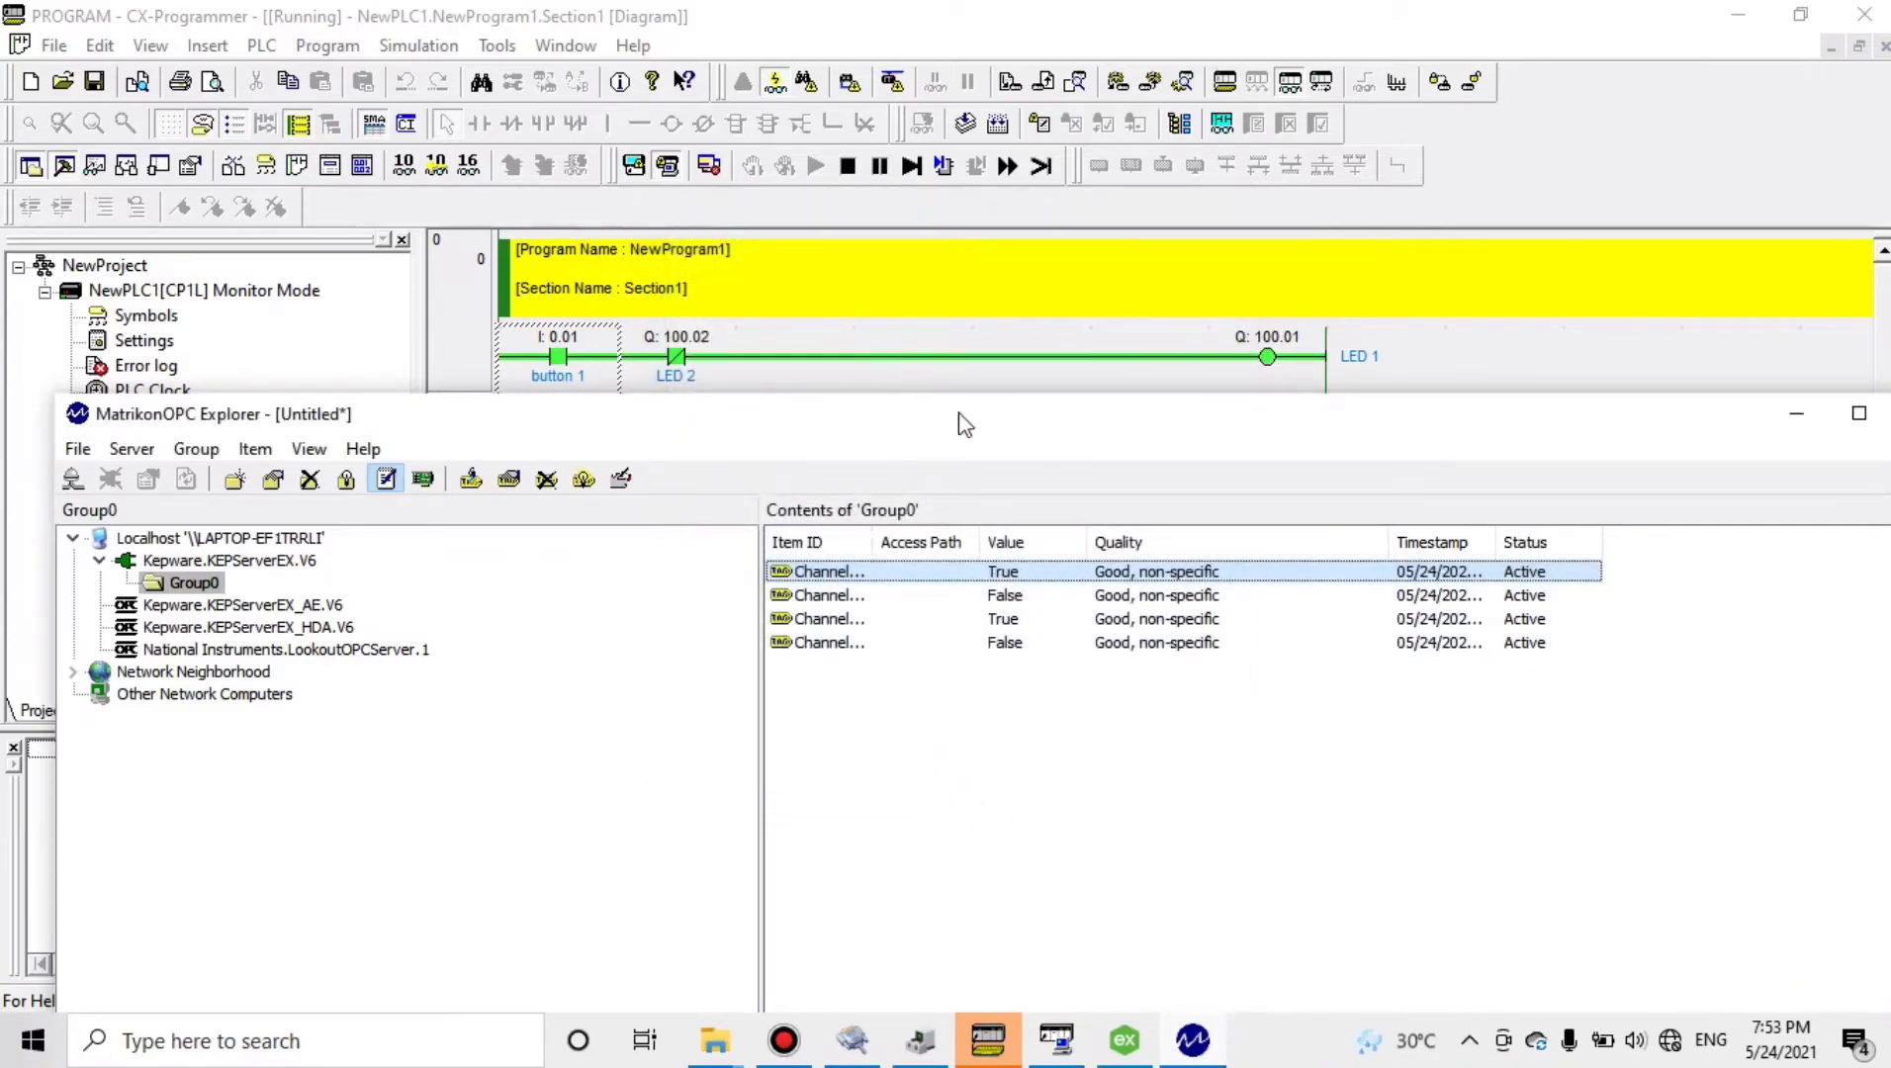
# Write the value false to the BUTTON 1 tag in Group0
pyautogui.doubleClick(1019, 581)
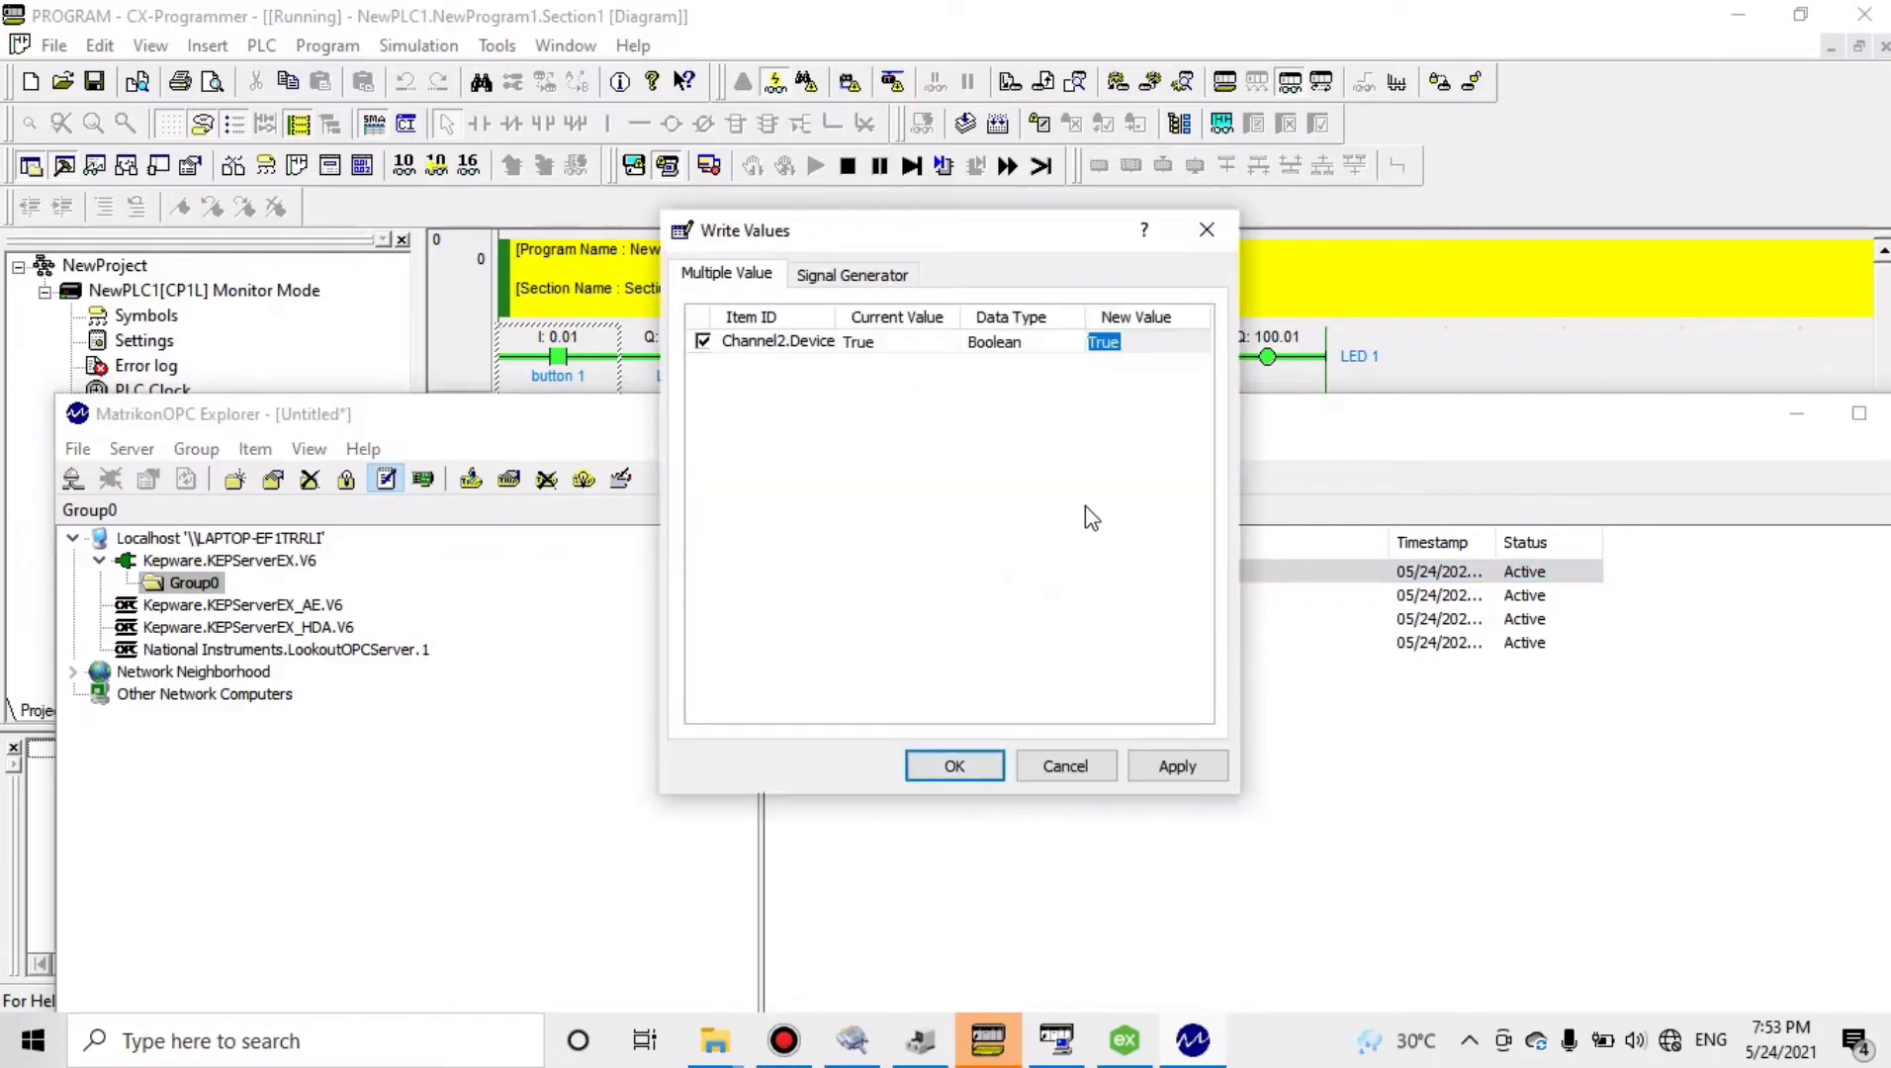
pyautogui.write('false')
pyautogui.click(954, 767)
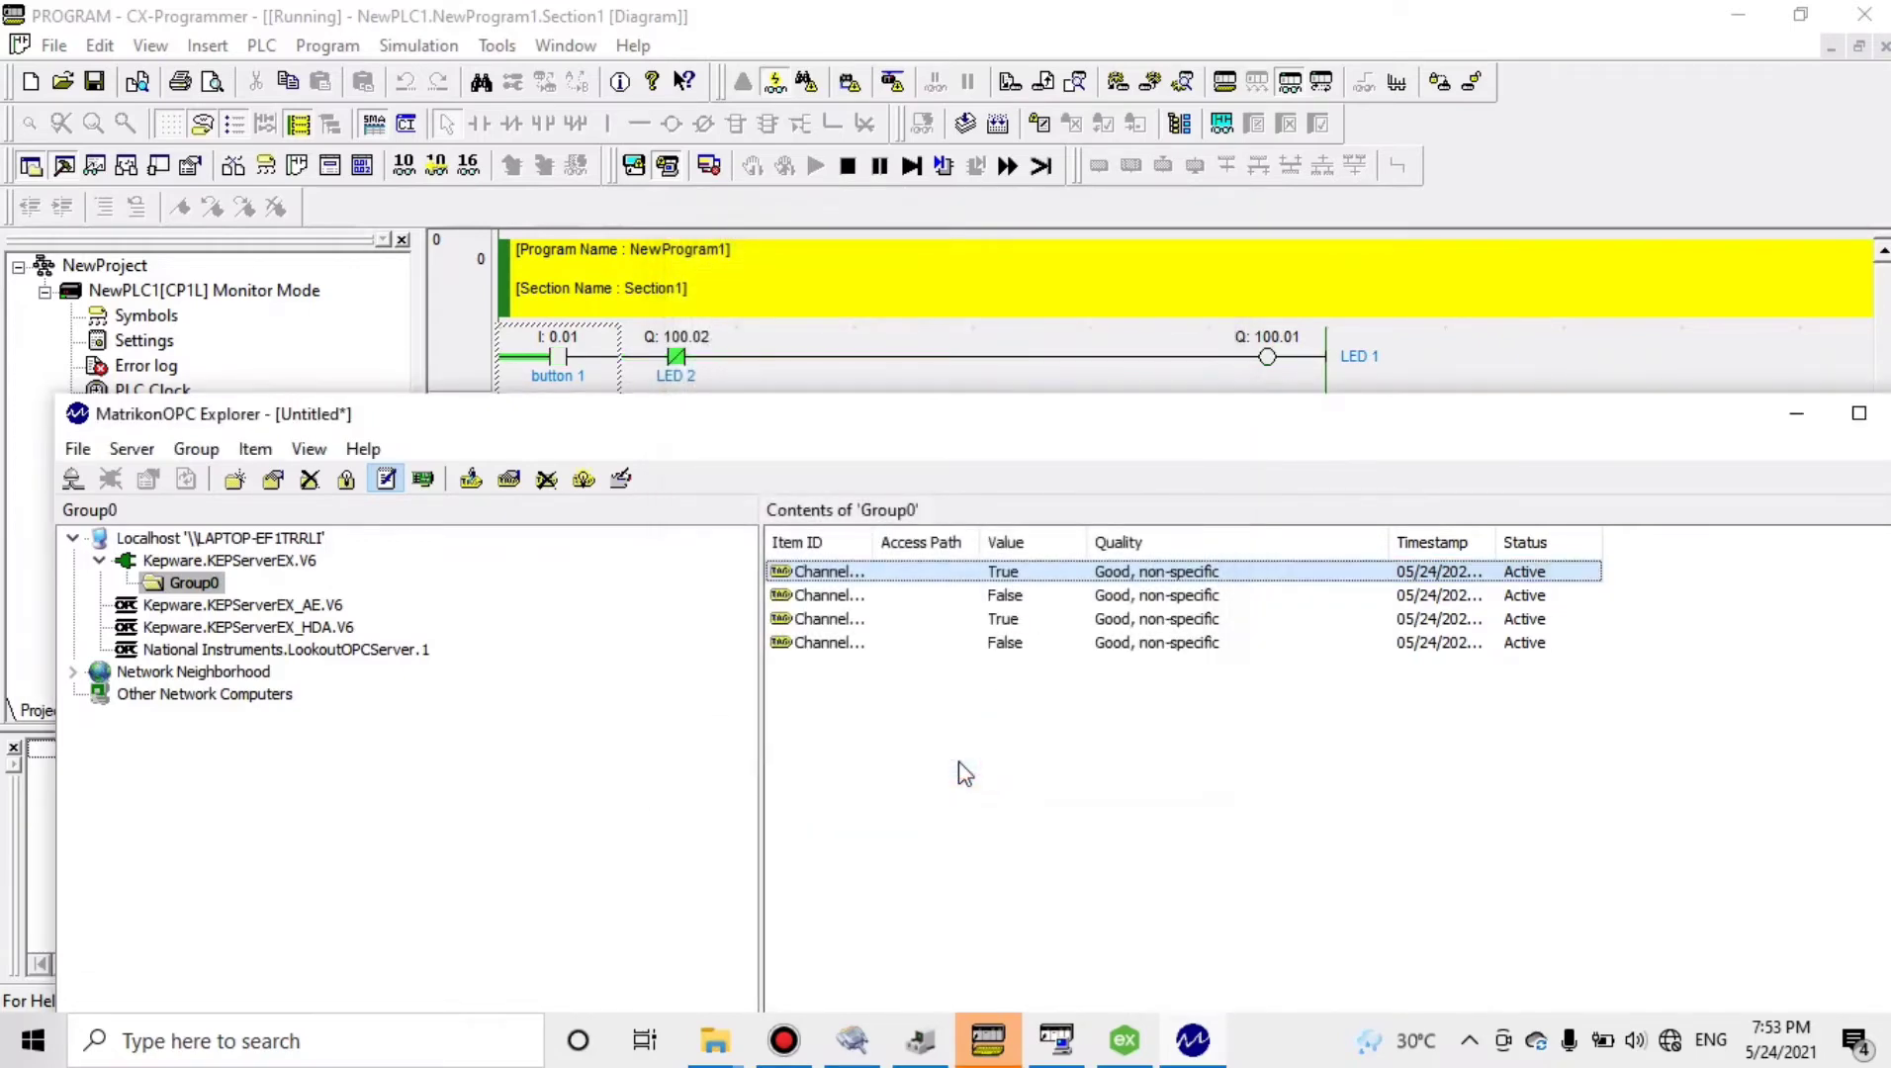
# Minimize MatrikonOPC Explorer and close Device Manager and Virtual Serial Port Driver
pyautogui.moveTo(1024, 441); pyautogui.dragTo(903, 102)
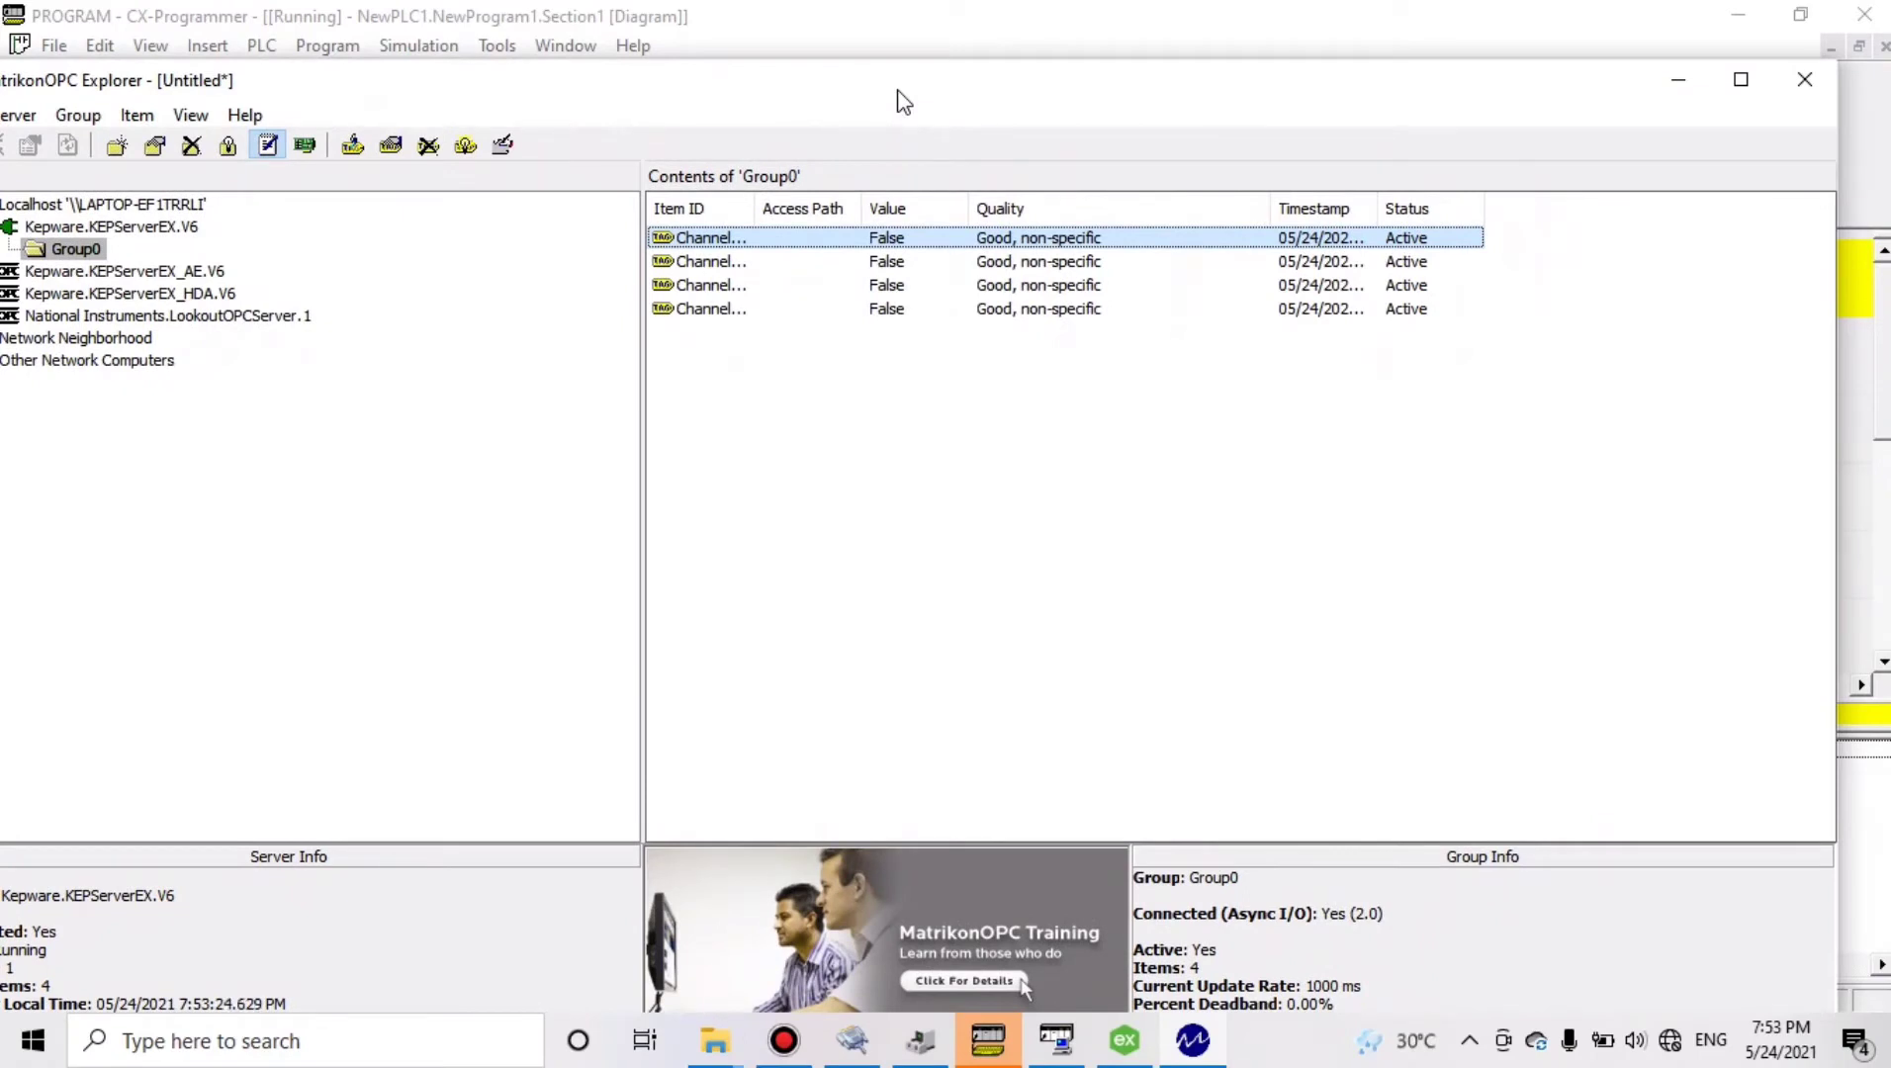
pyautogui.click(1670, 87)
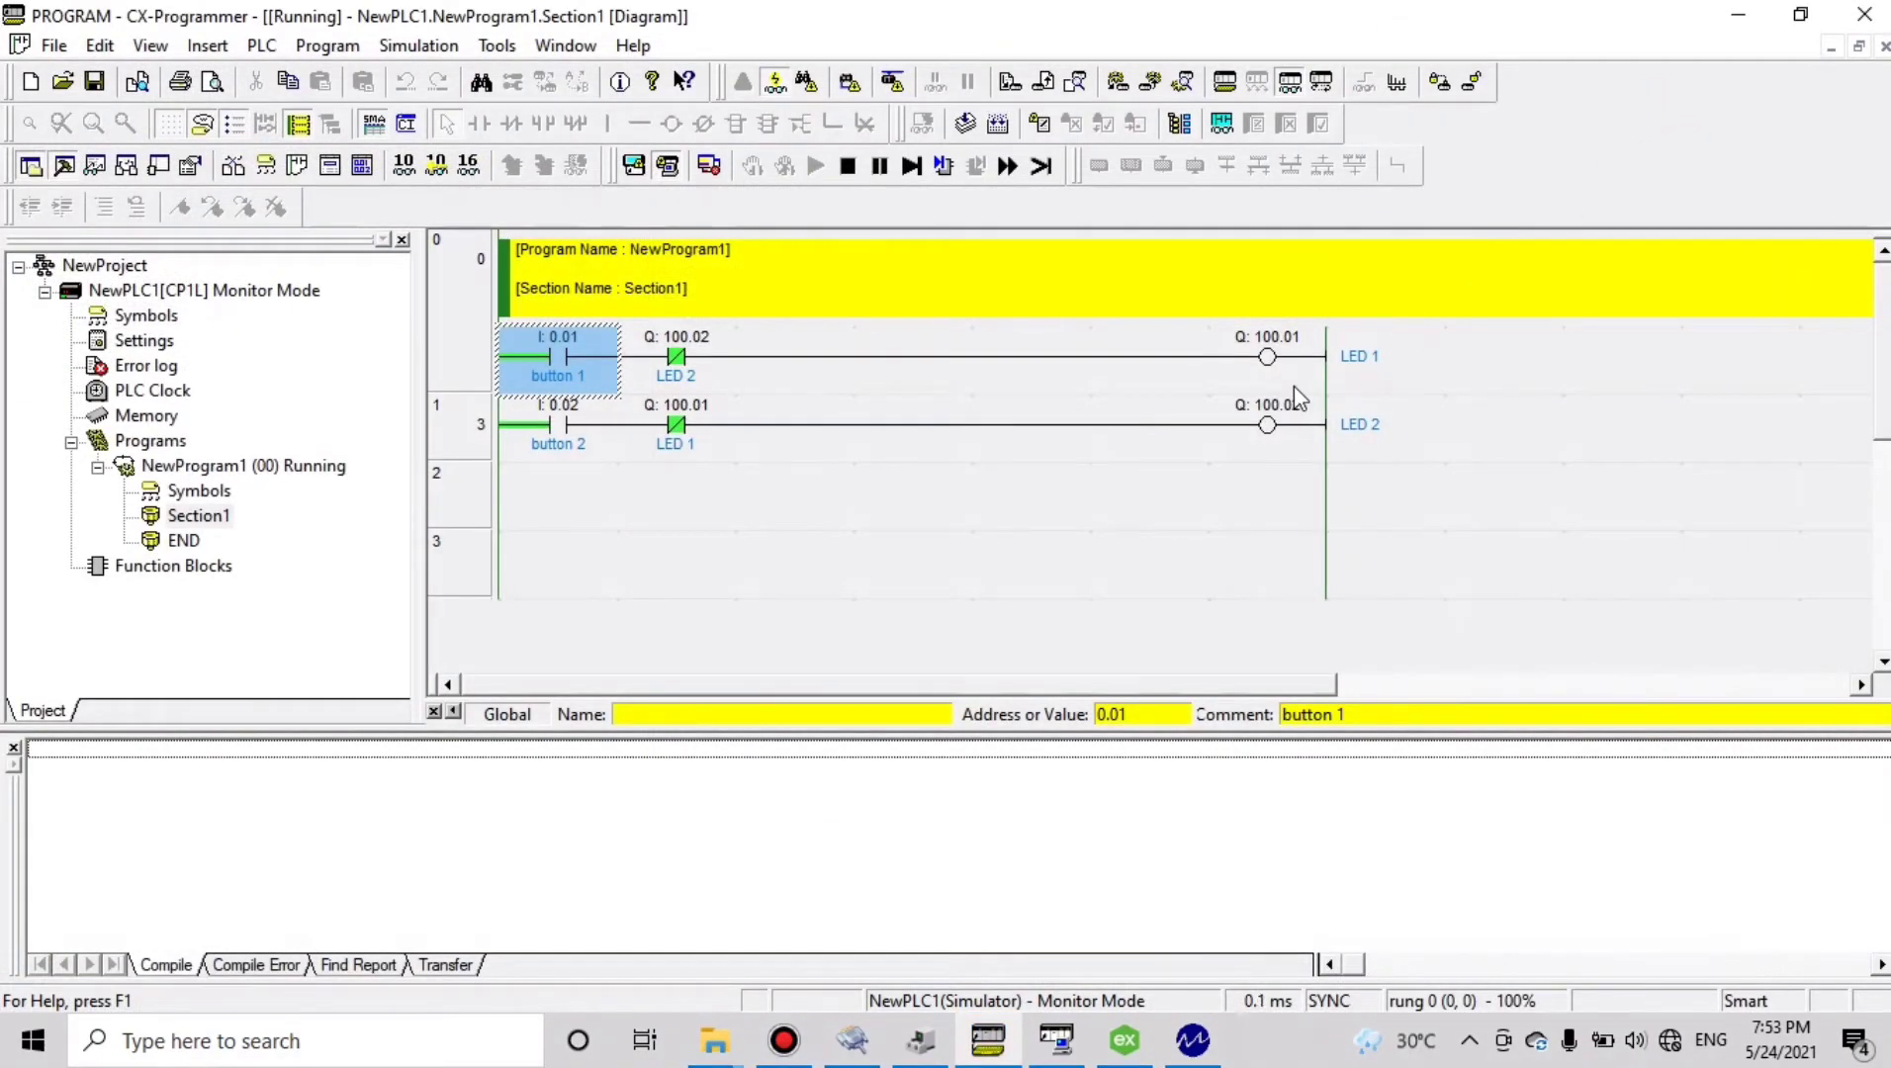
pyautogui.click(920, 1041)
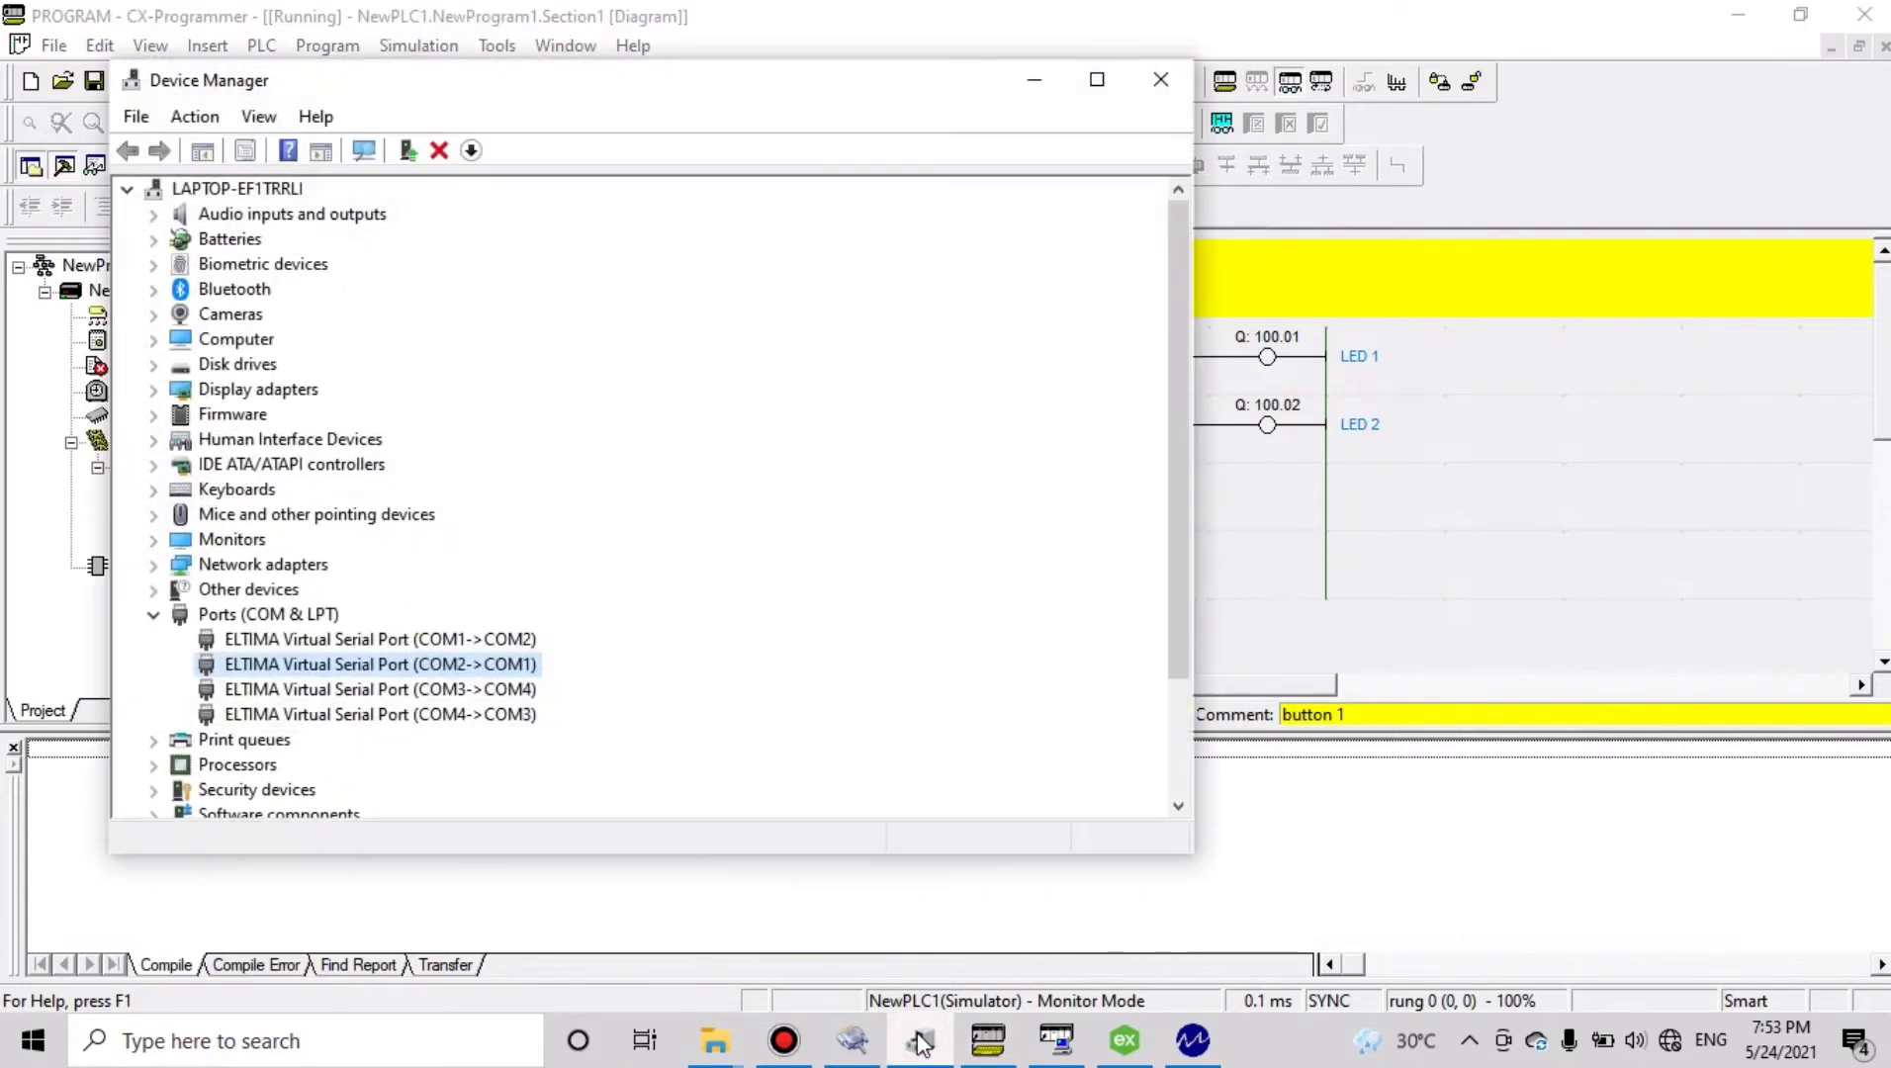
pyautogui.click(1166, 70)
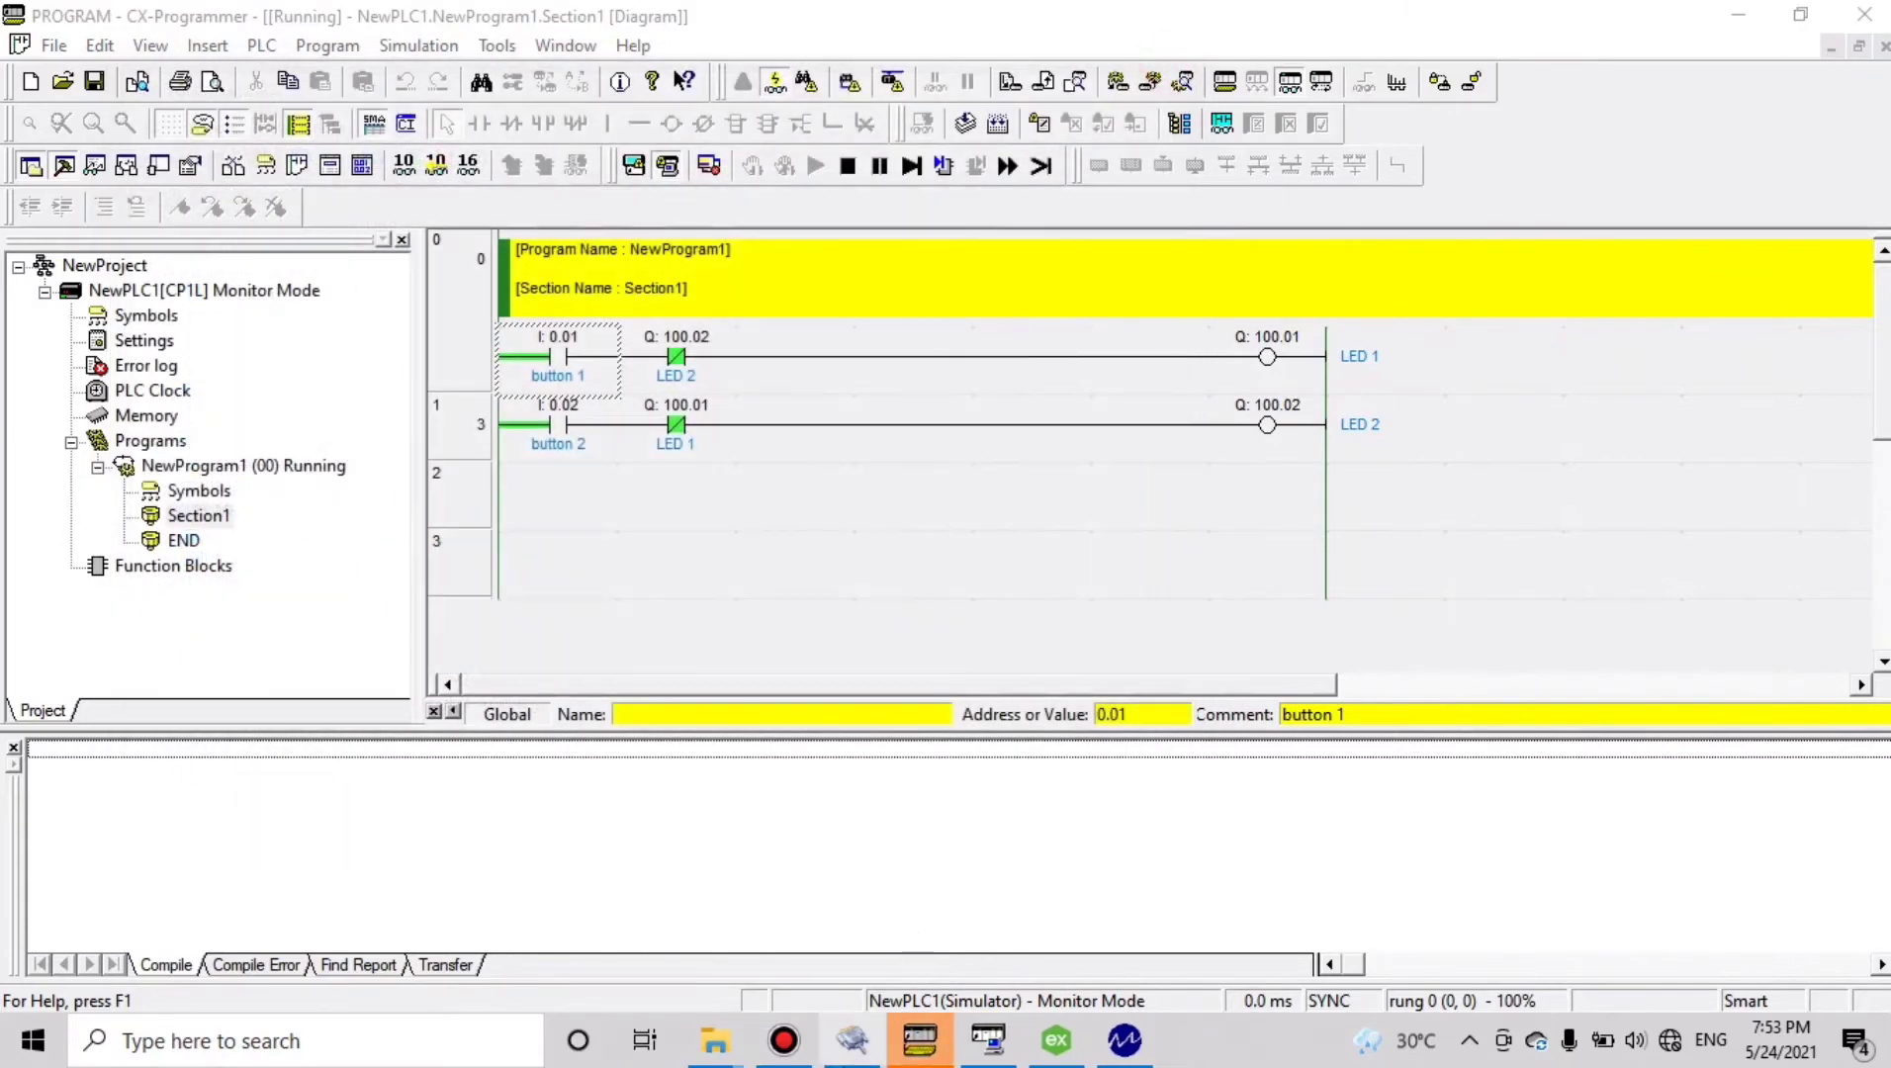
pyautogui.click(852, 1040)
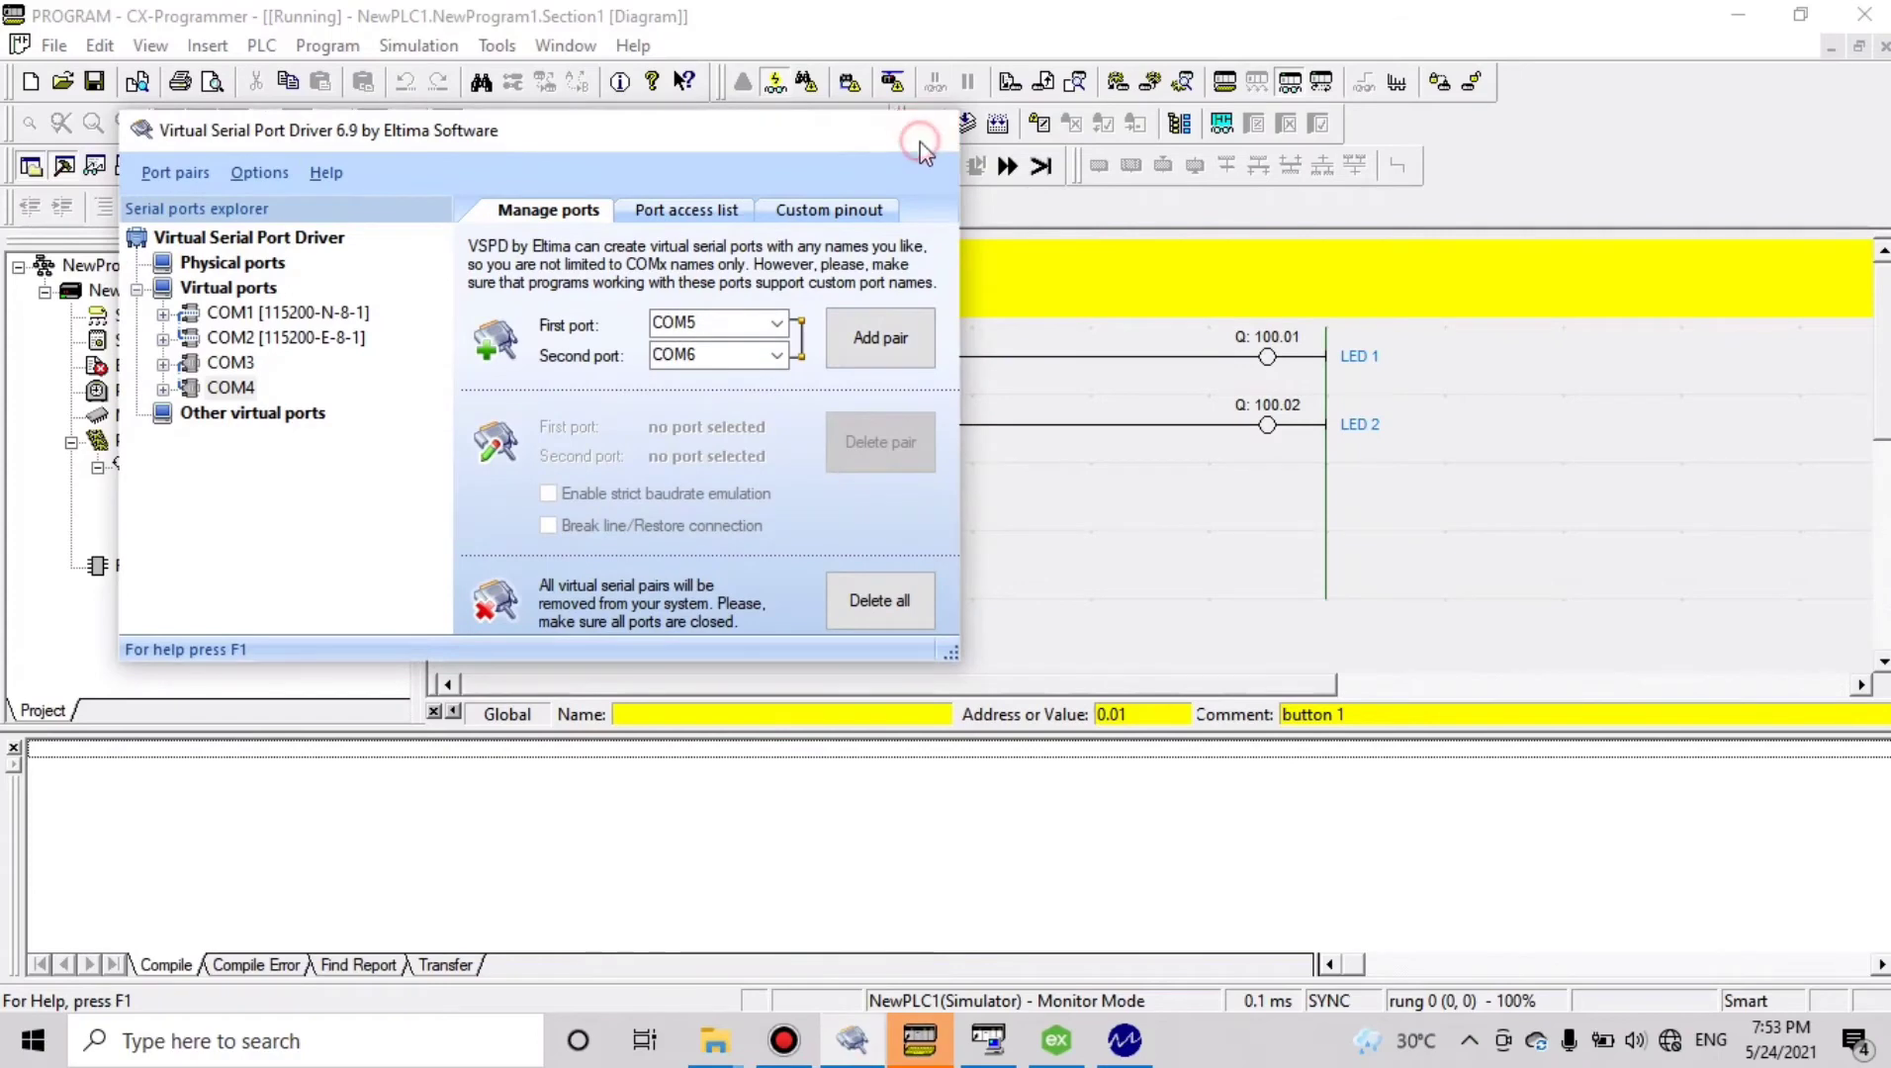
pyautogui.click(921, 140)
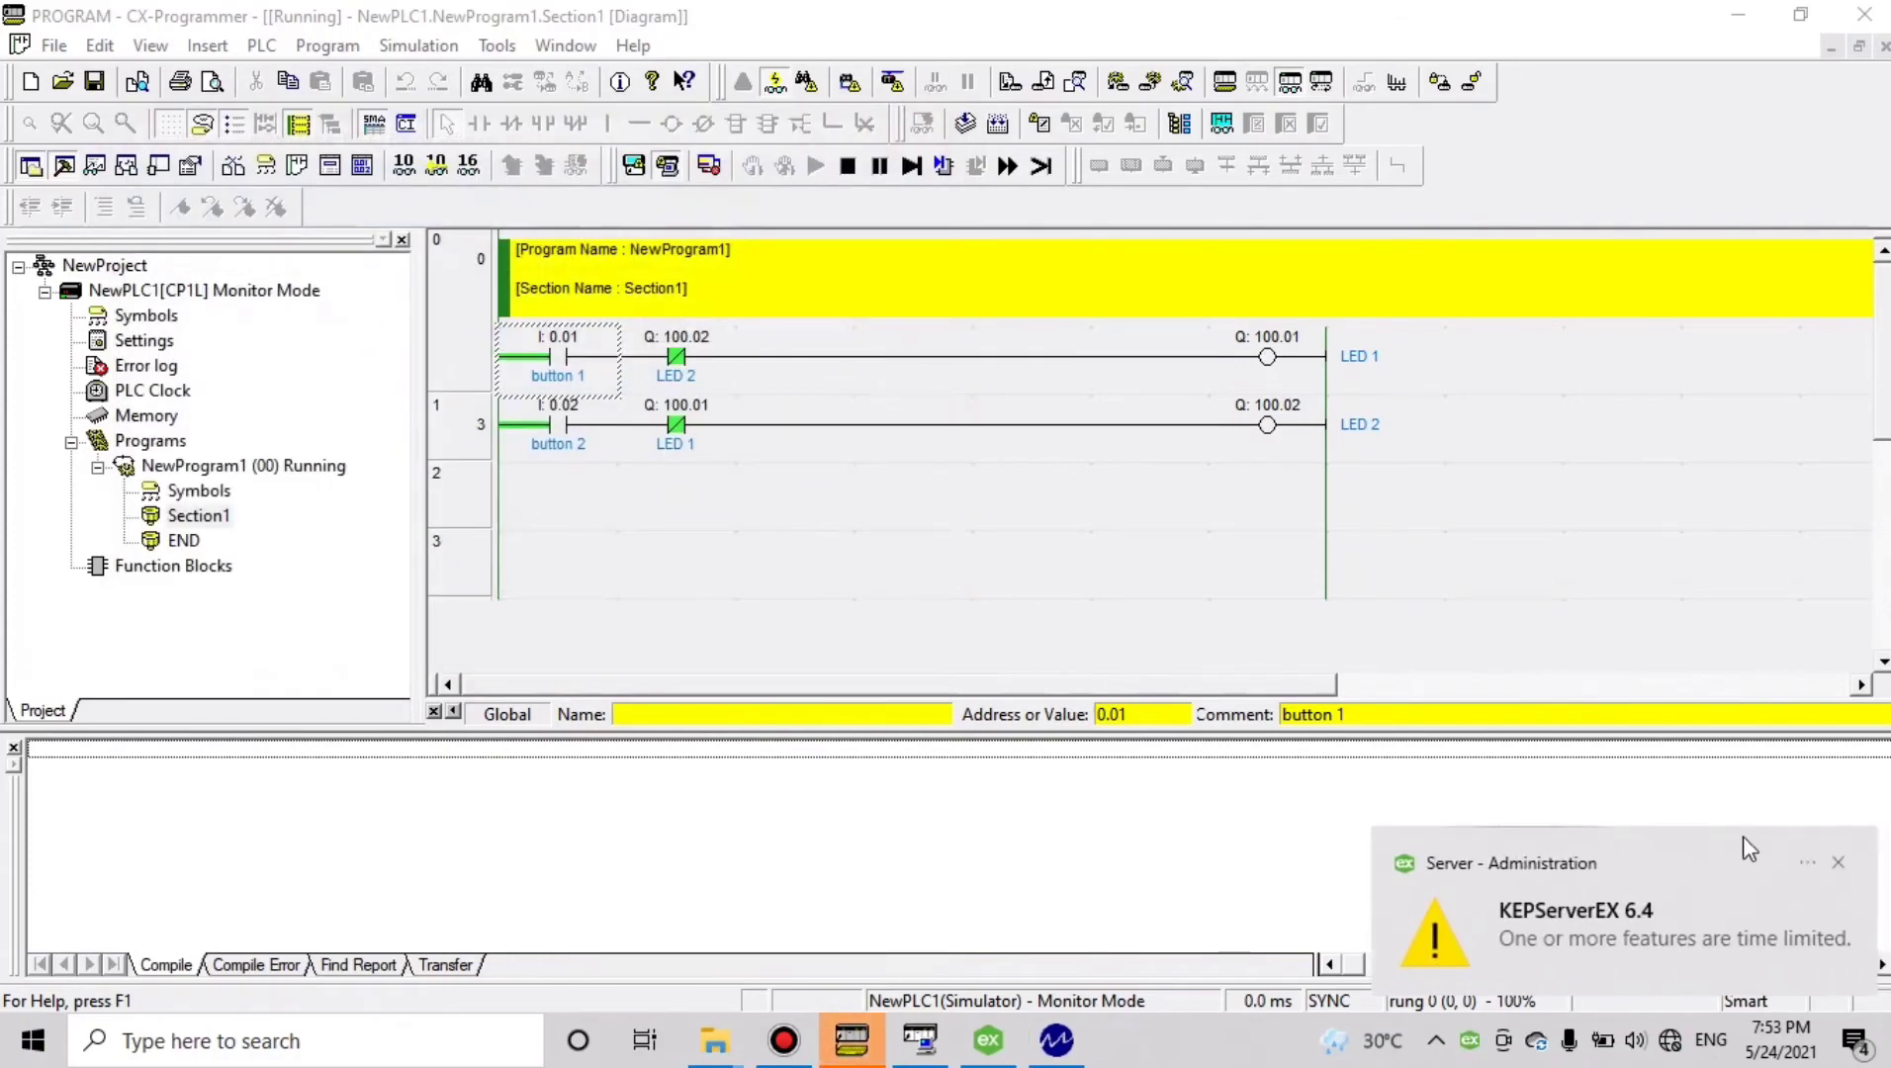
pyautogui.click(1842, 865)
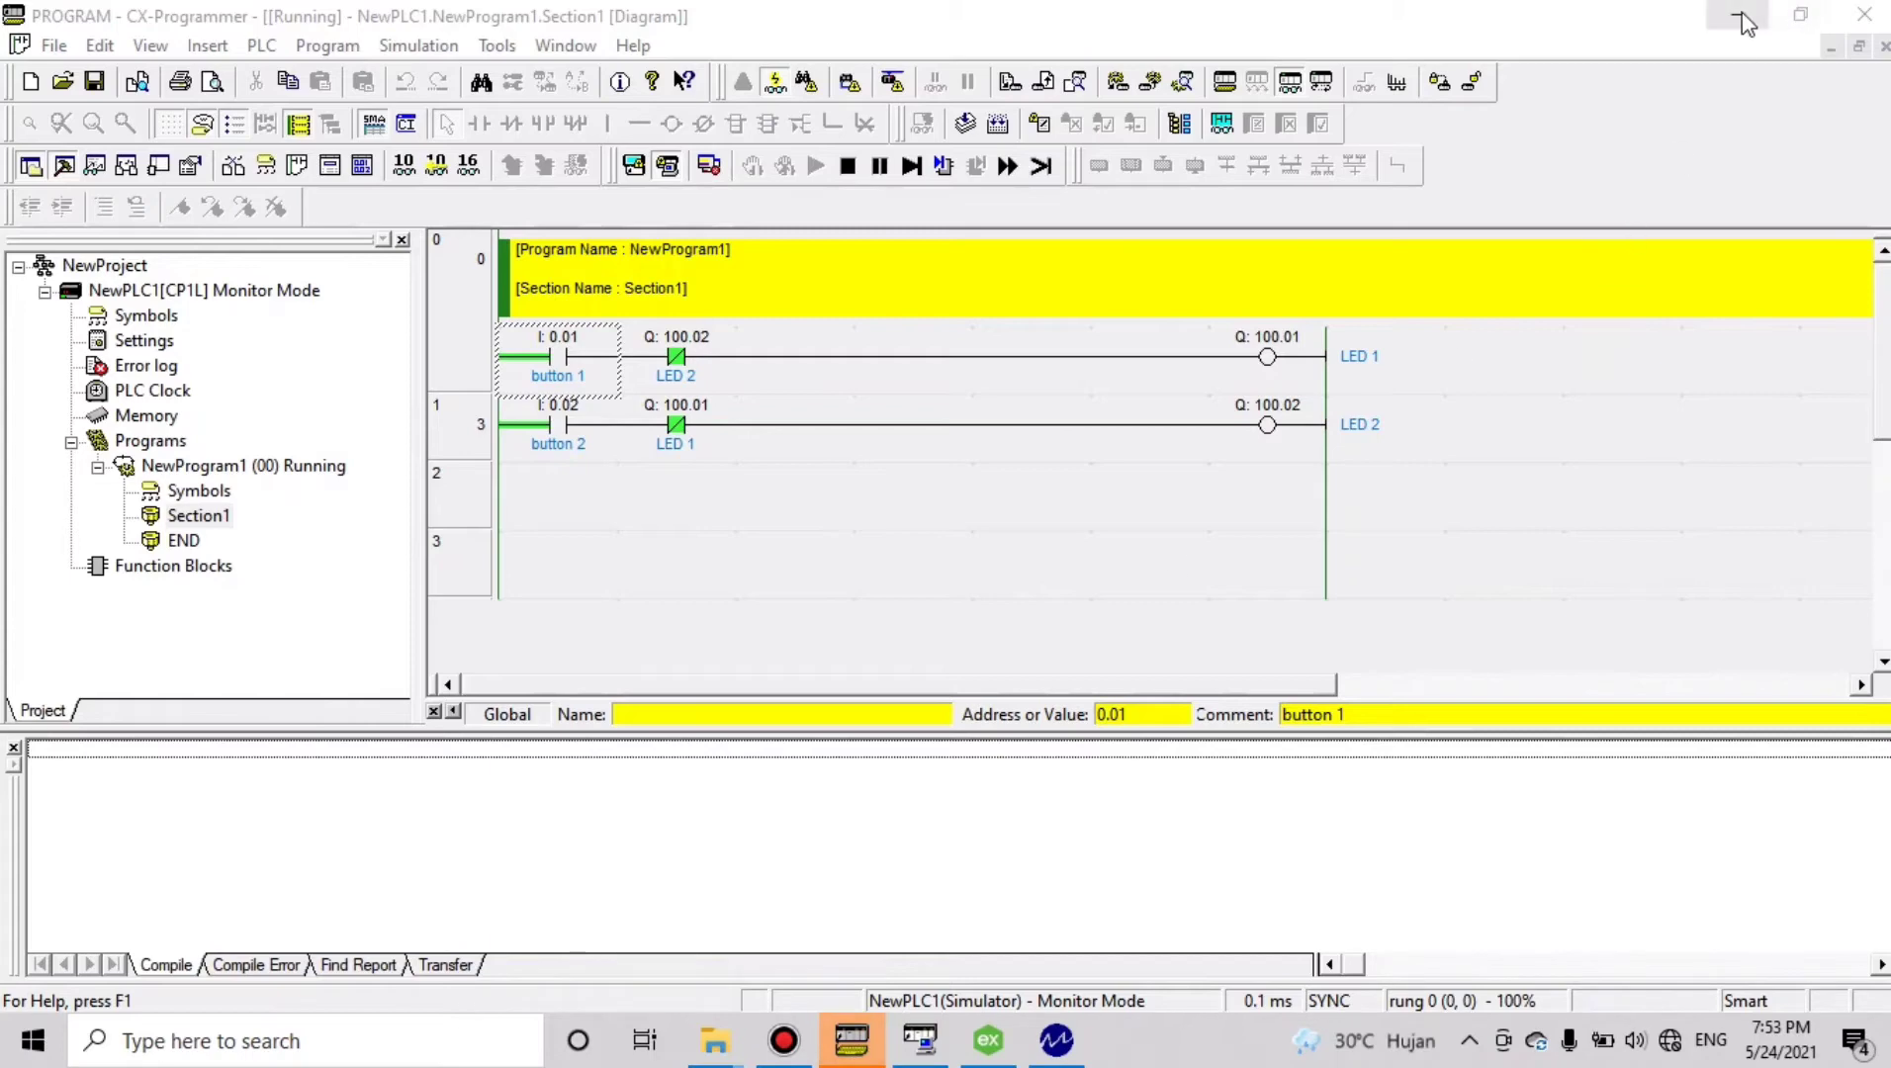
# Launch EasyBuilder Pro and open the most recent akhir.emtp project, located in the easy builder folder
pyautogui.click(377, 1056)
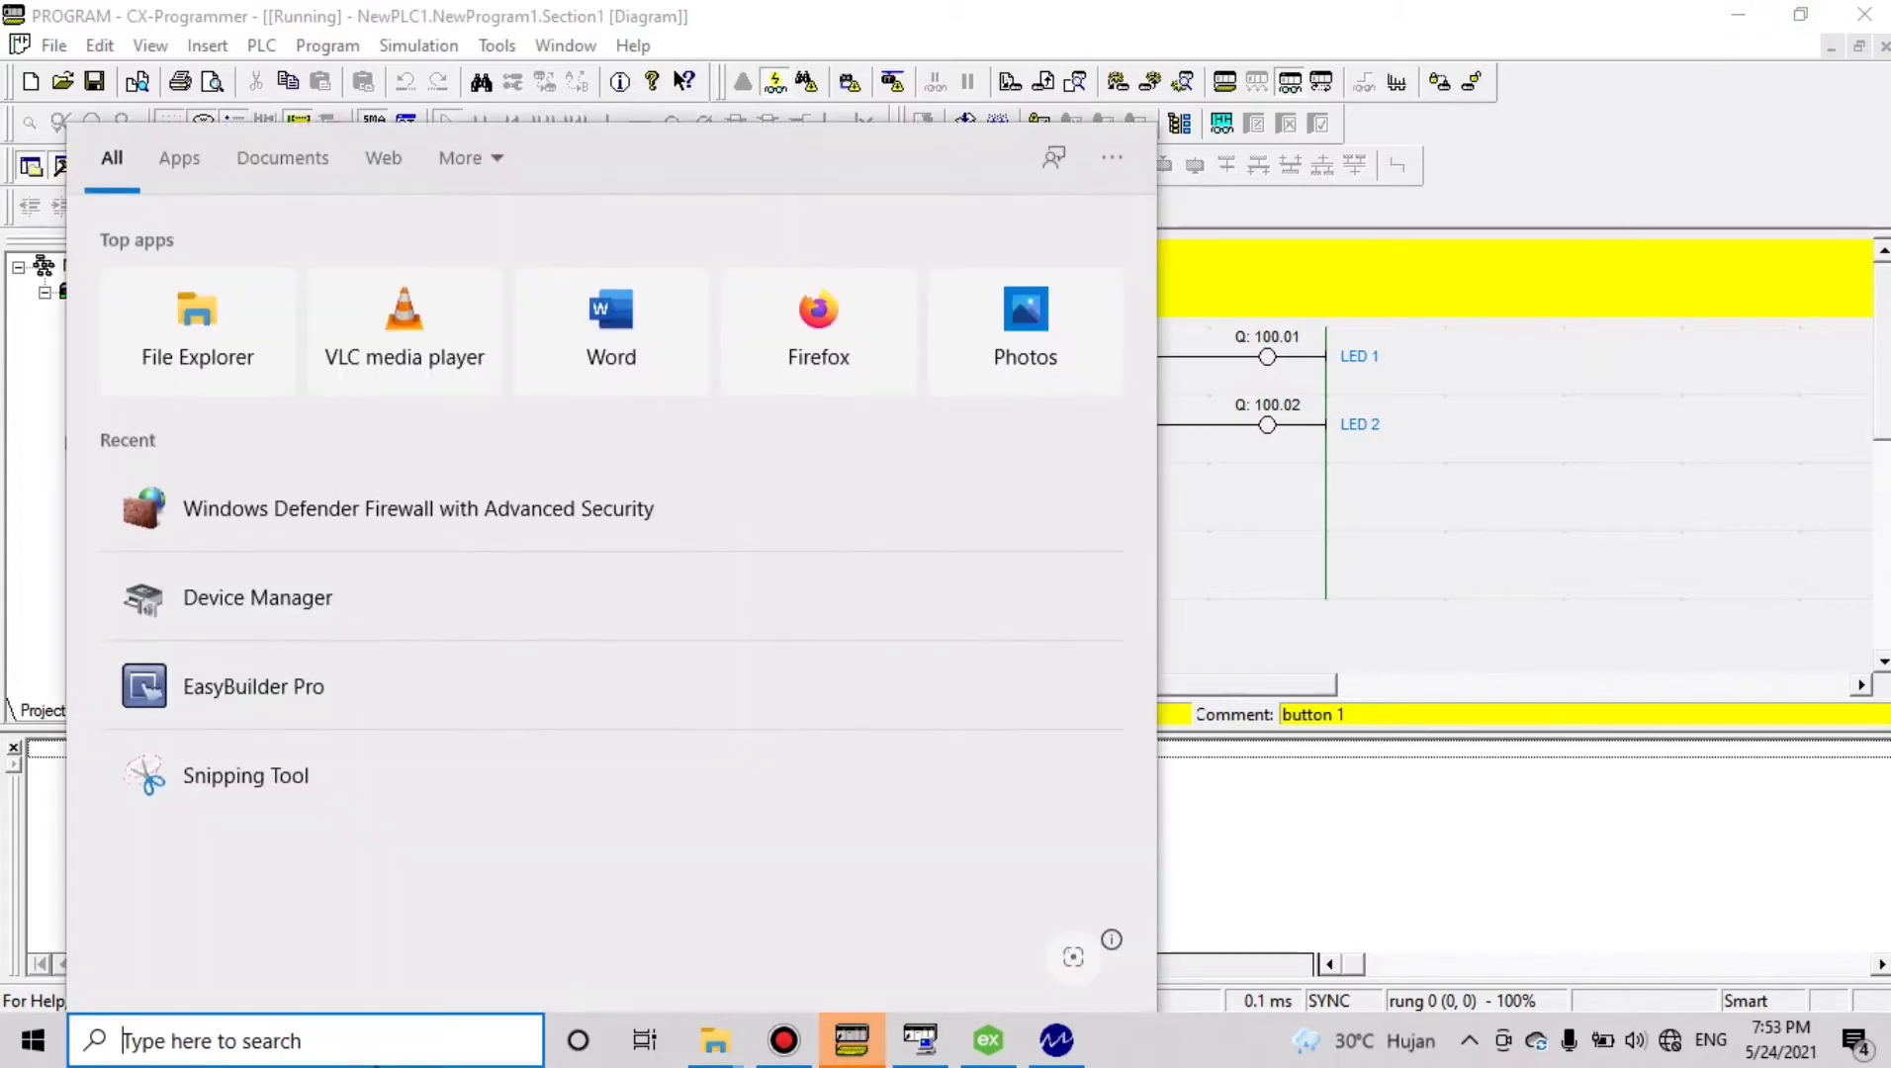
pyautogui.write('ea')
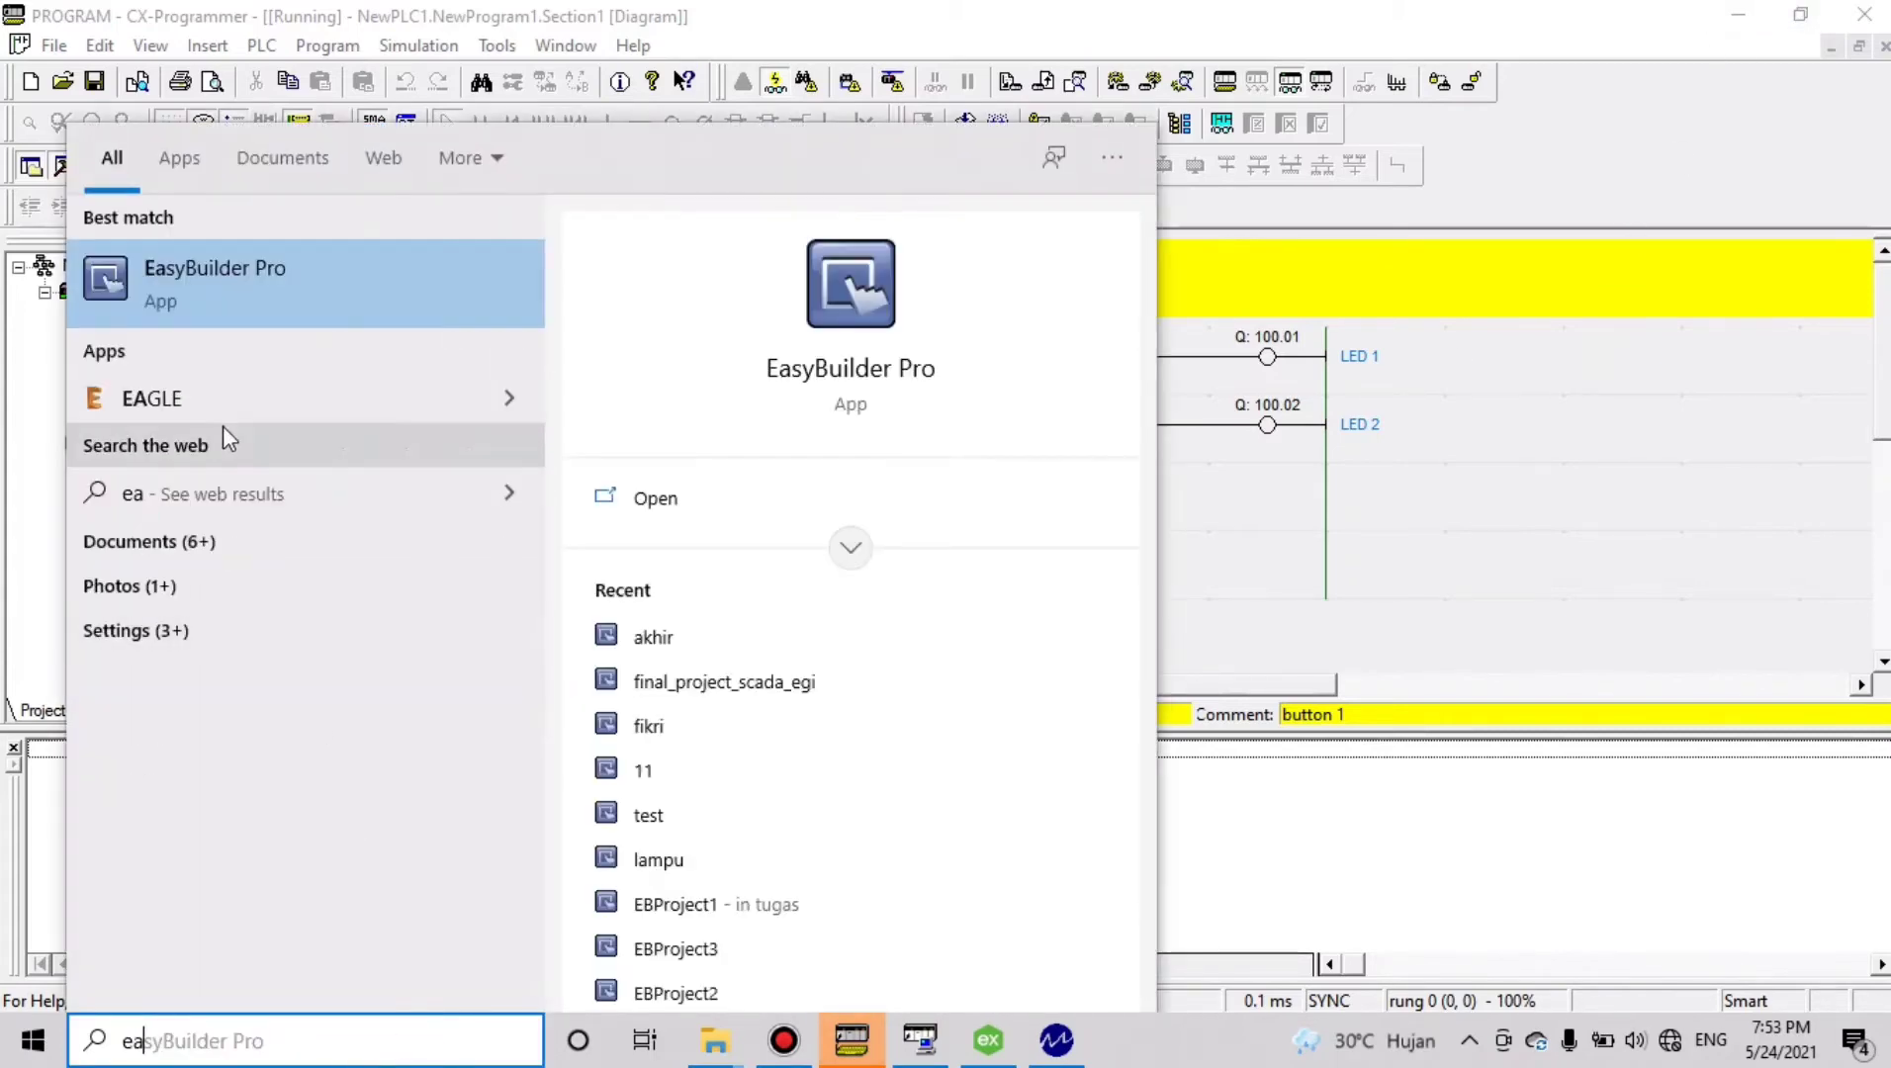
pyautogui.click(226, 267)
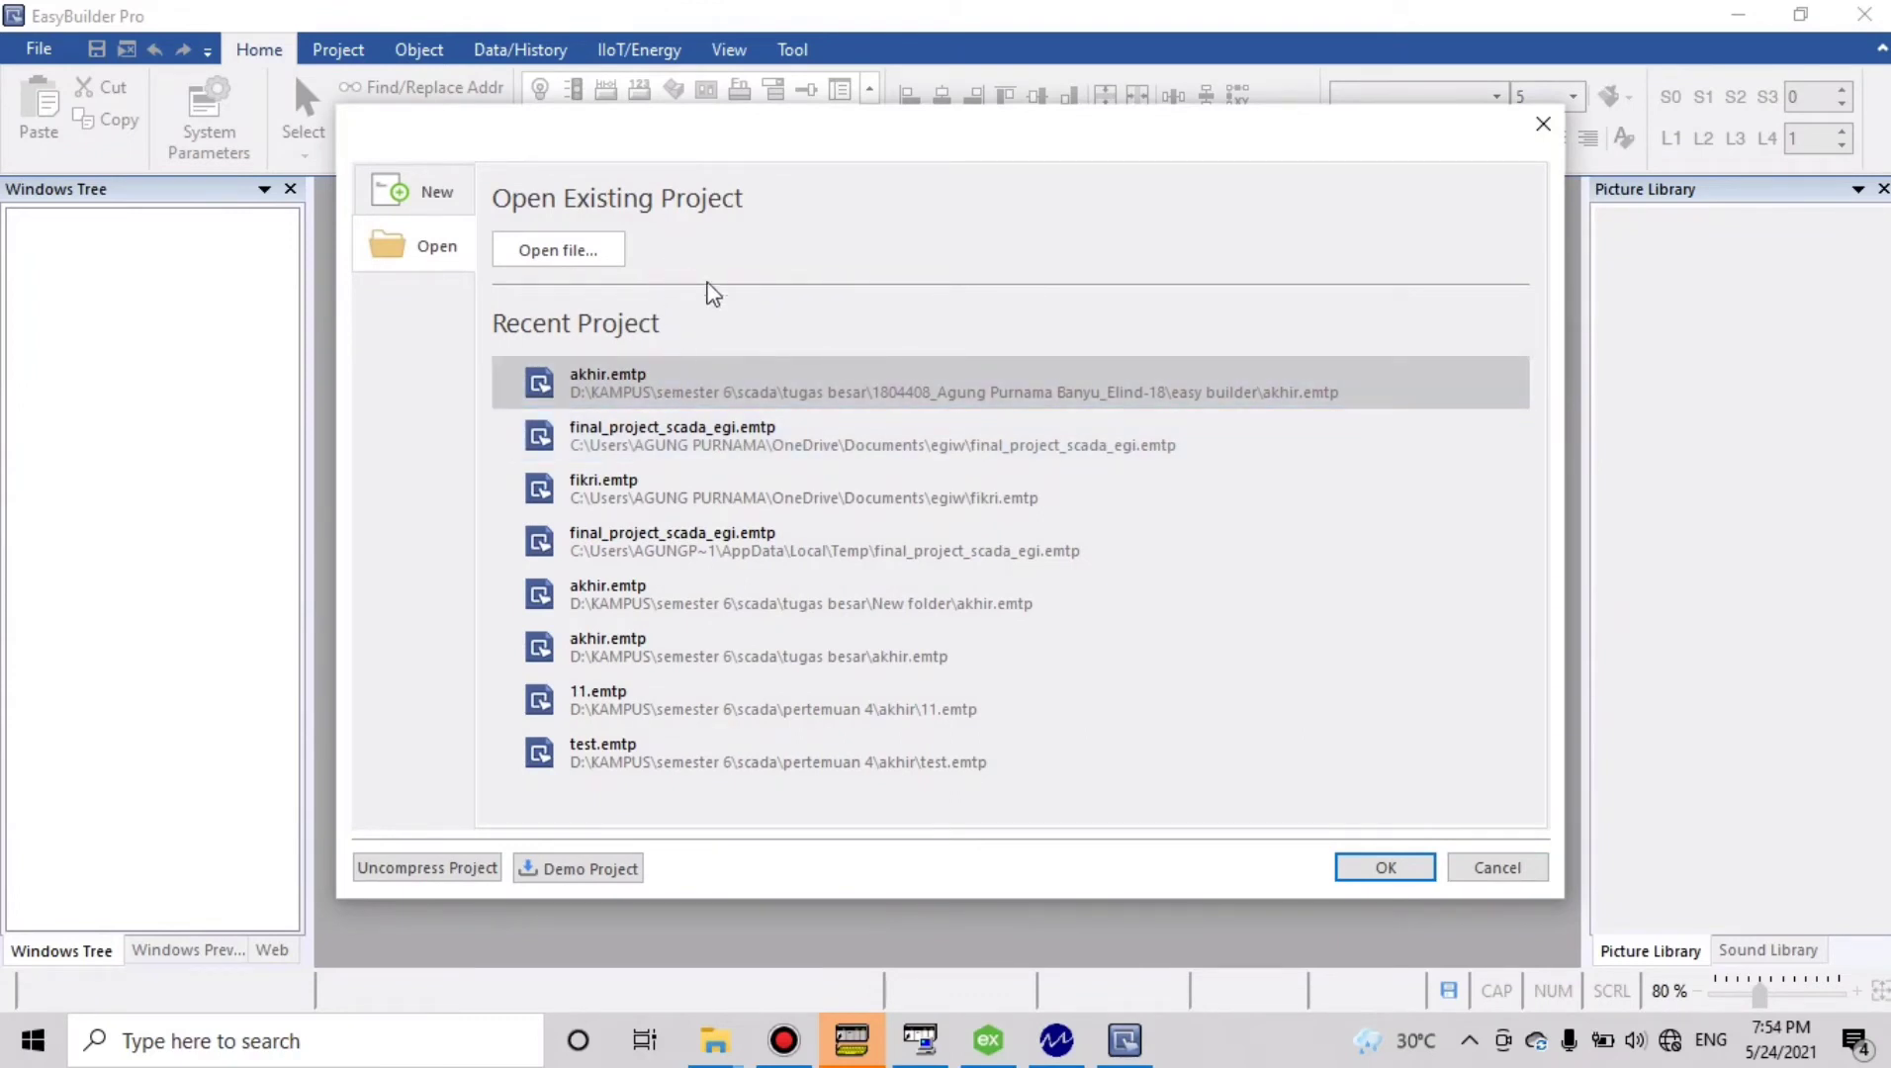
pyautogui.click(753, 381)
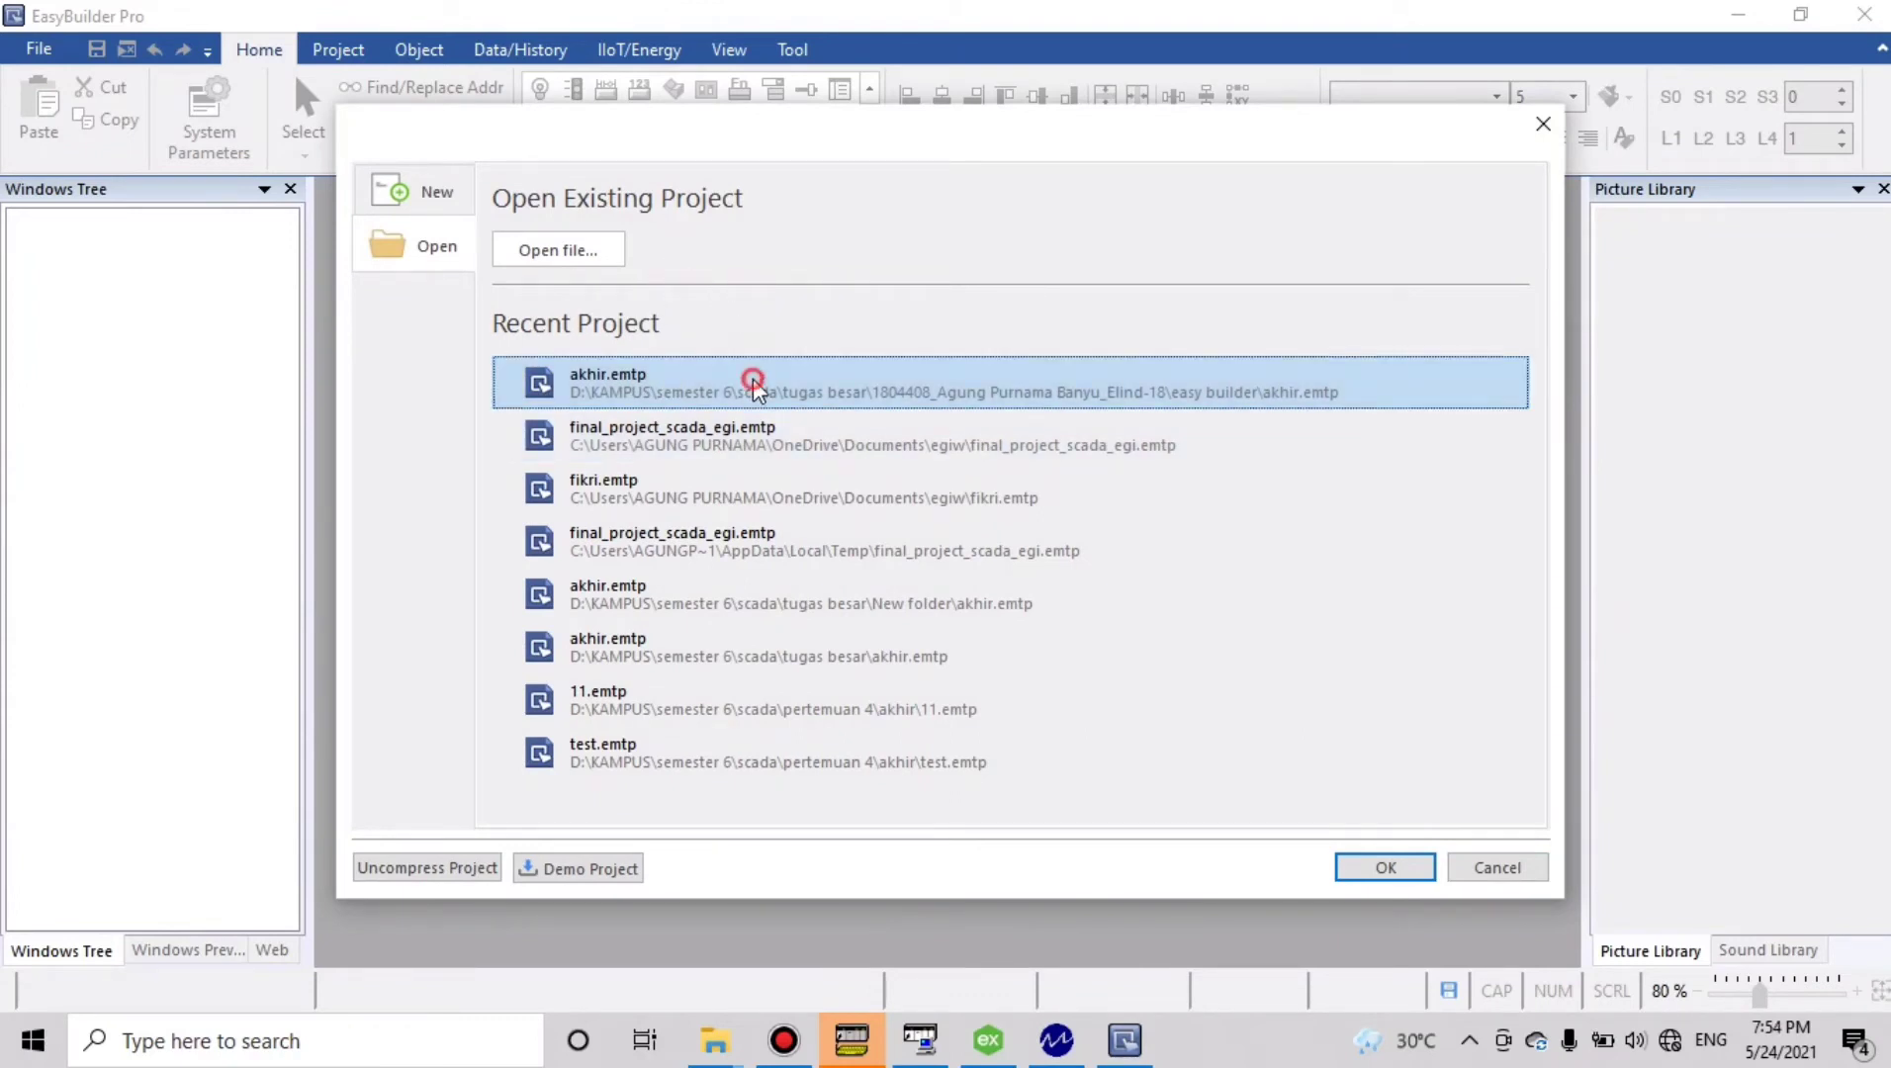
pyautogui.click(1376, 866)
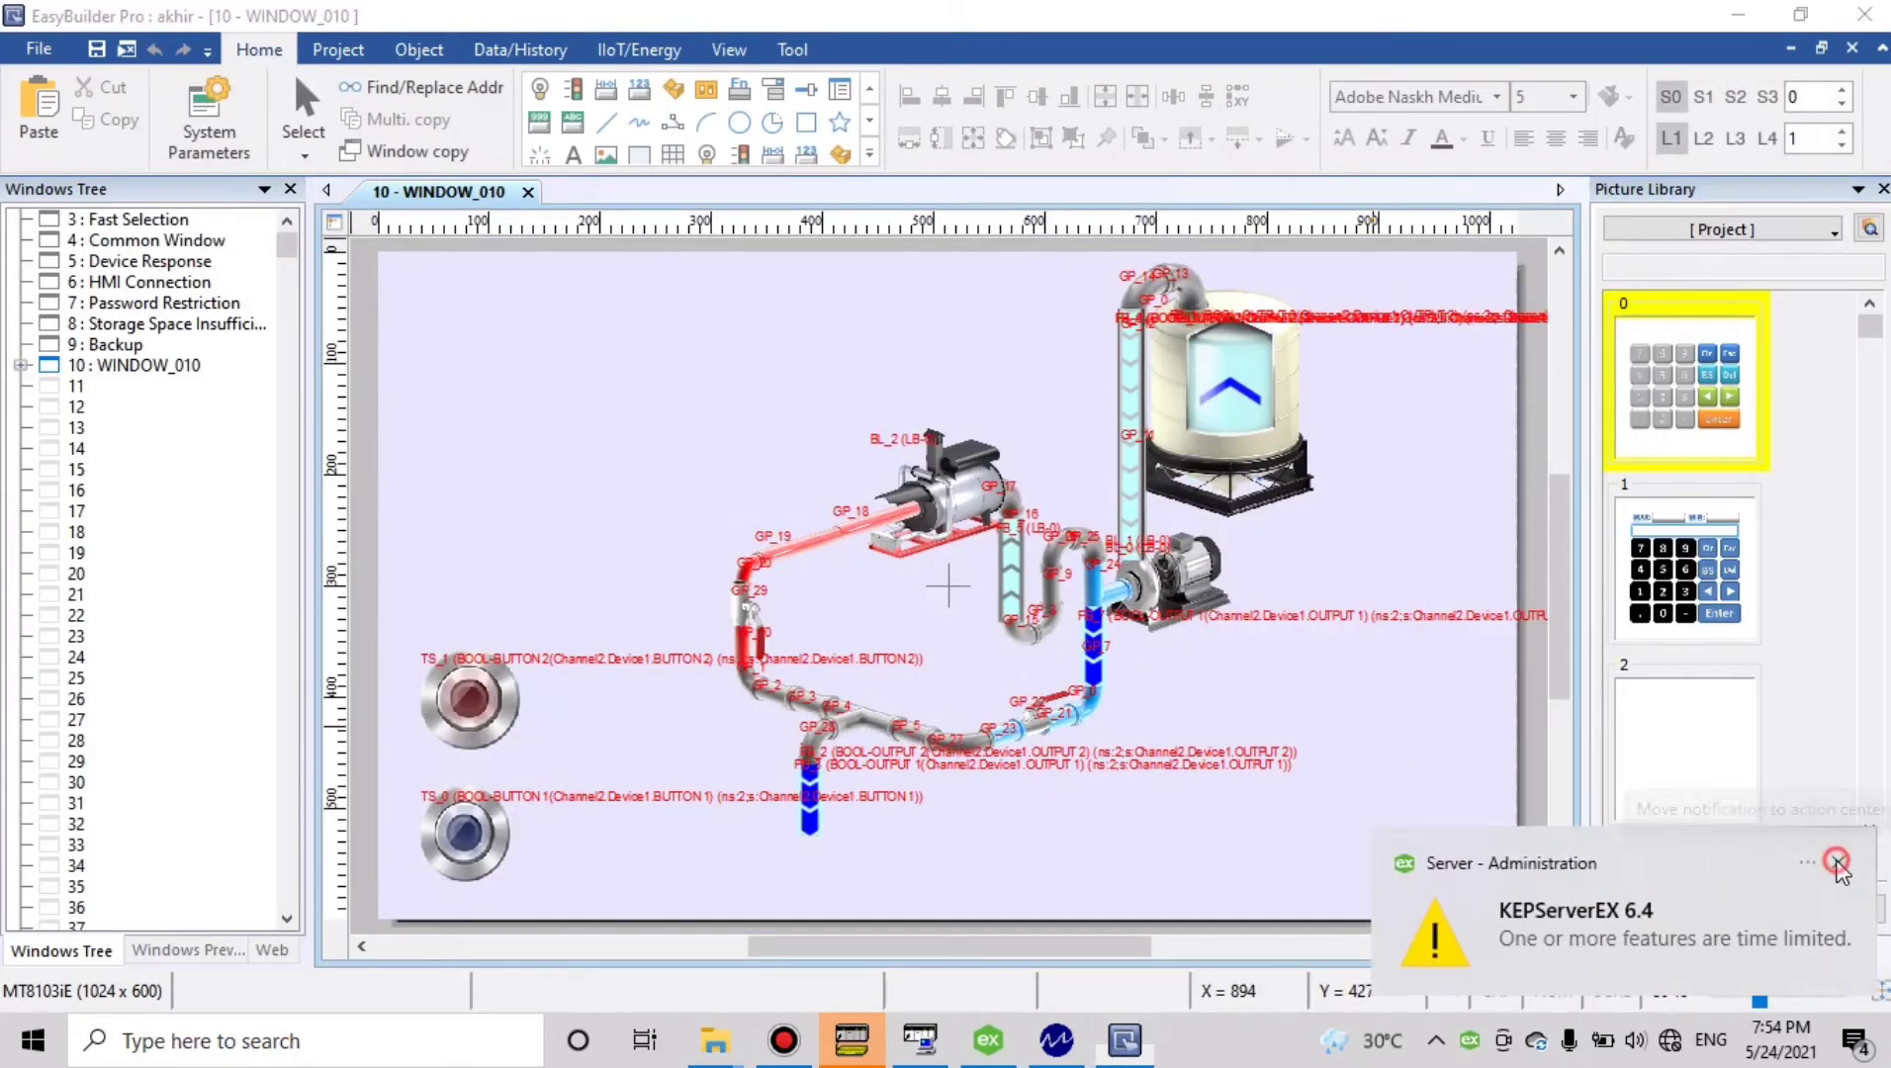
pyautogui.click(1841, 867)
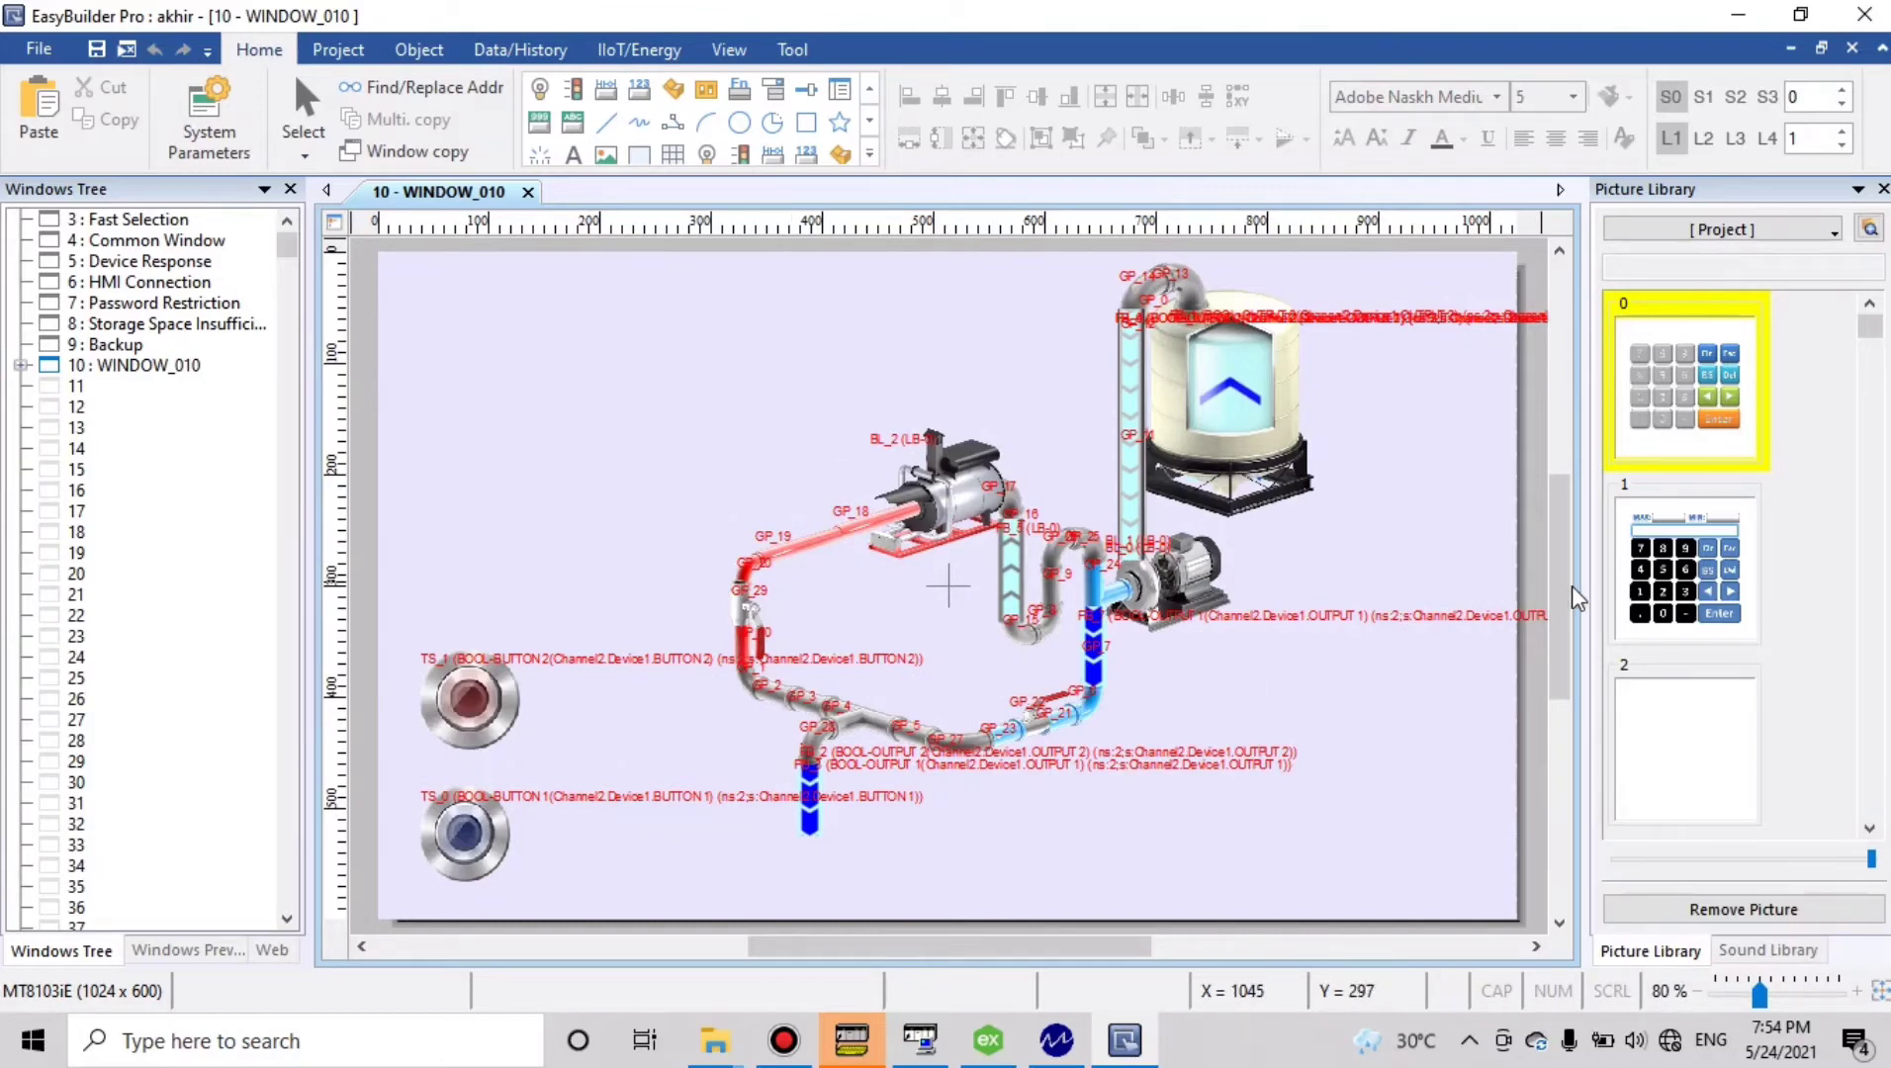
# Delete the OPC UA Client device from the project's device list in the system parameters
pyautogui.moveTo(1575, 598); pyautogui.dragTo(1560, 526)
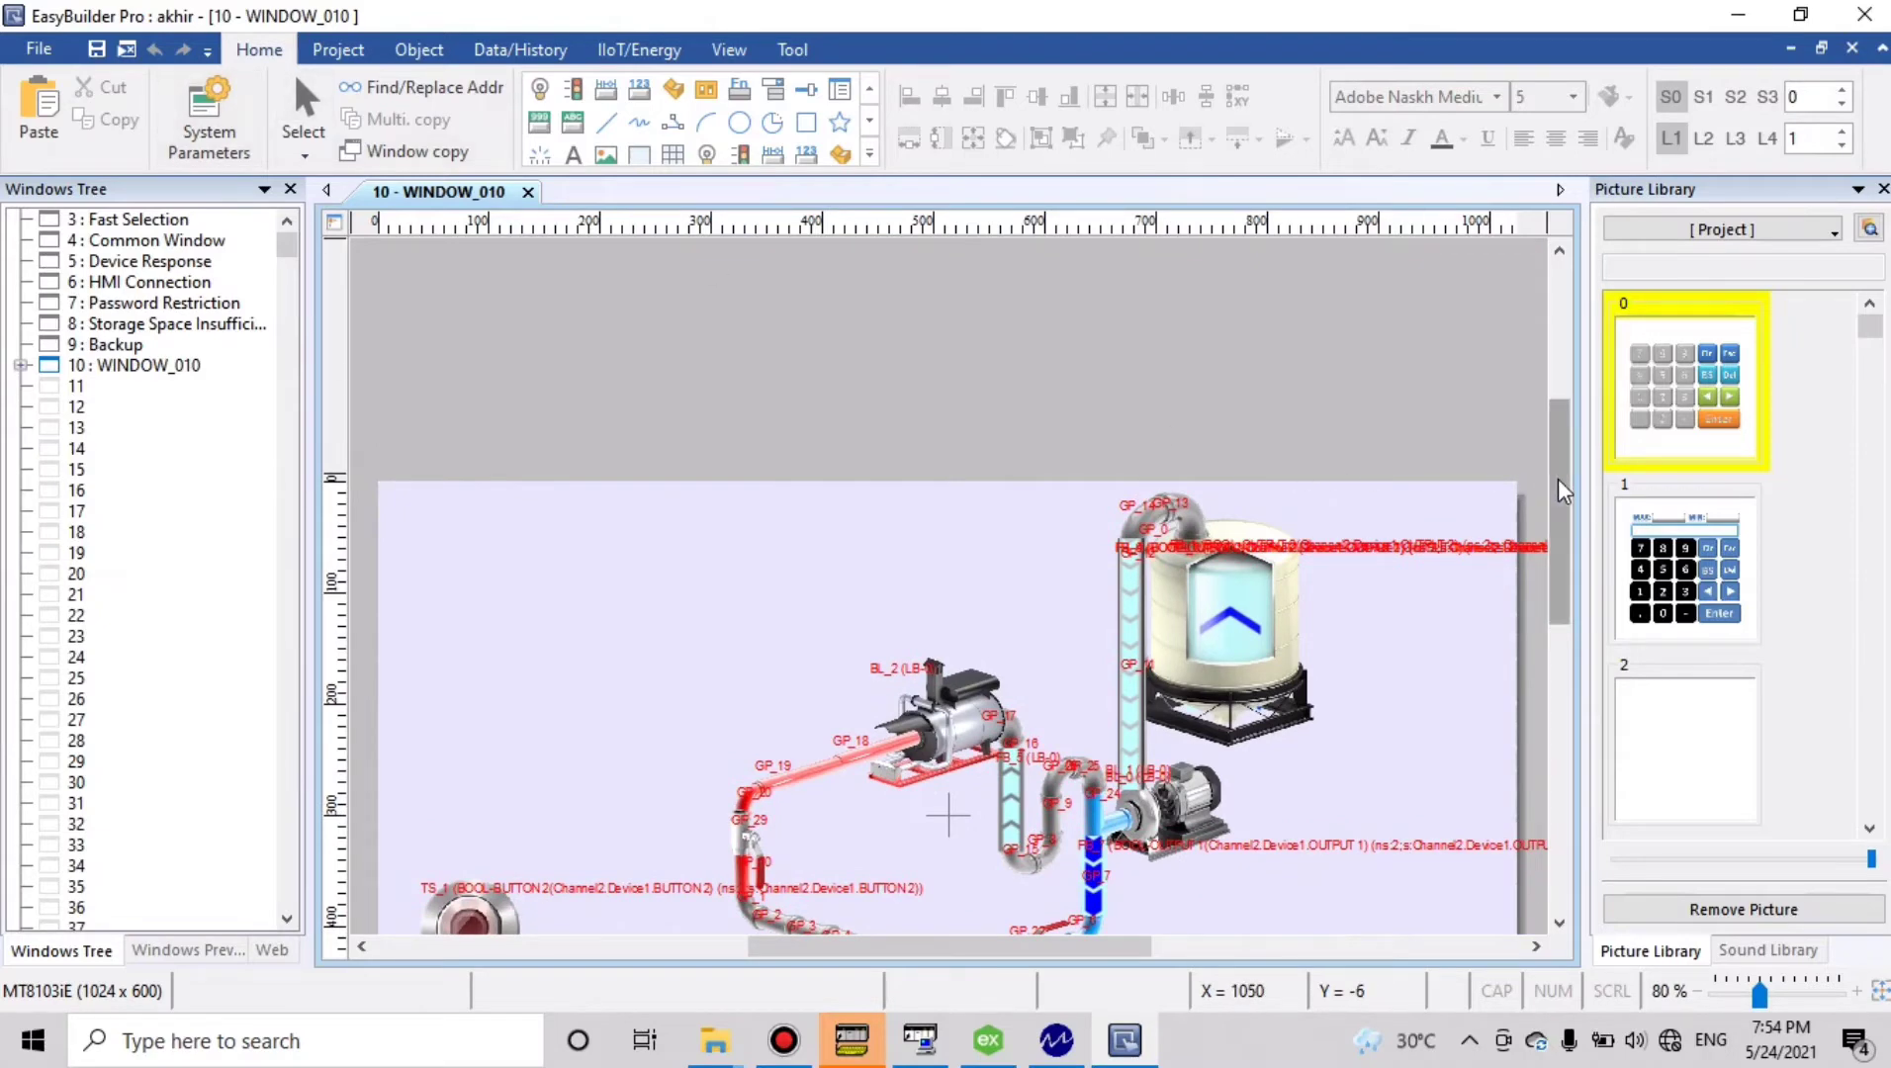
pyautogui.moveTo(1559, 502); pyautogui.dragTo(1560, 580)
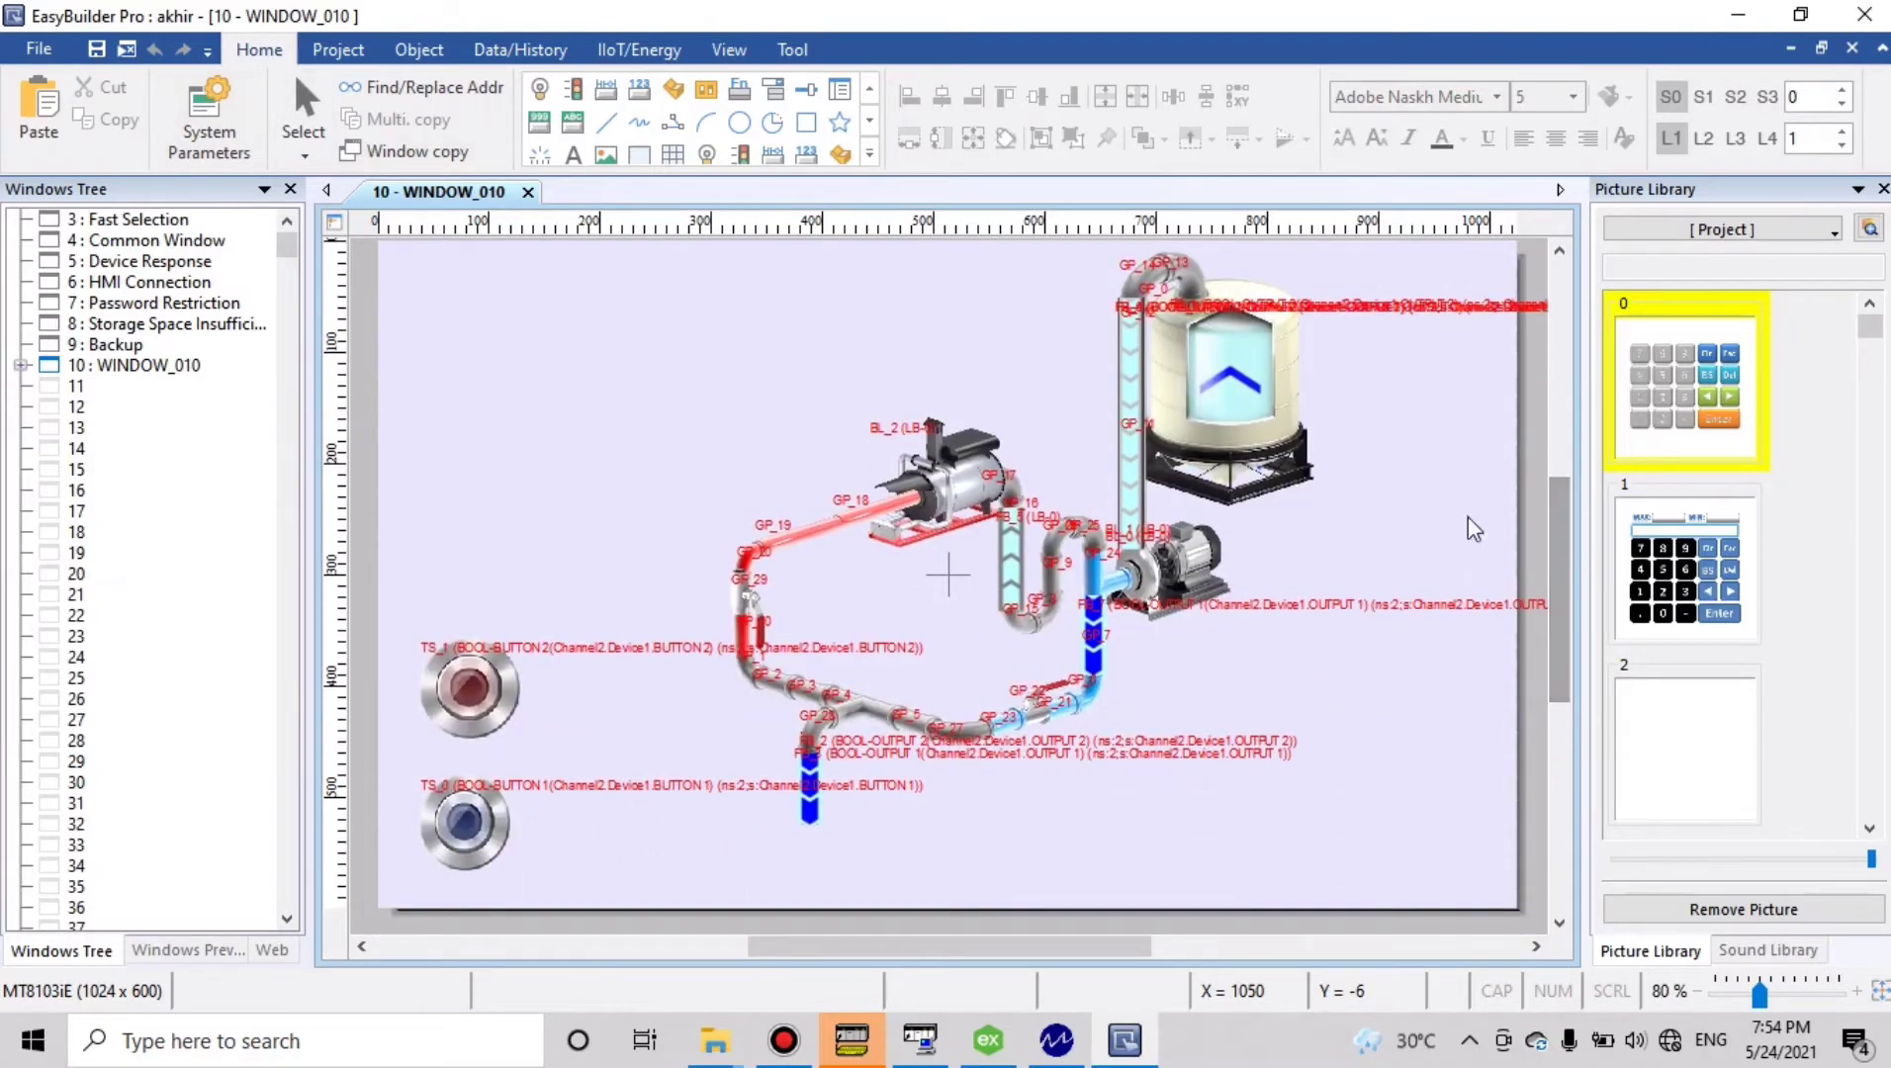
pyautogui.click(189, 117)
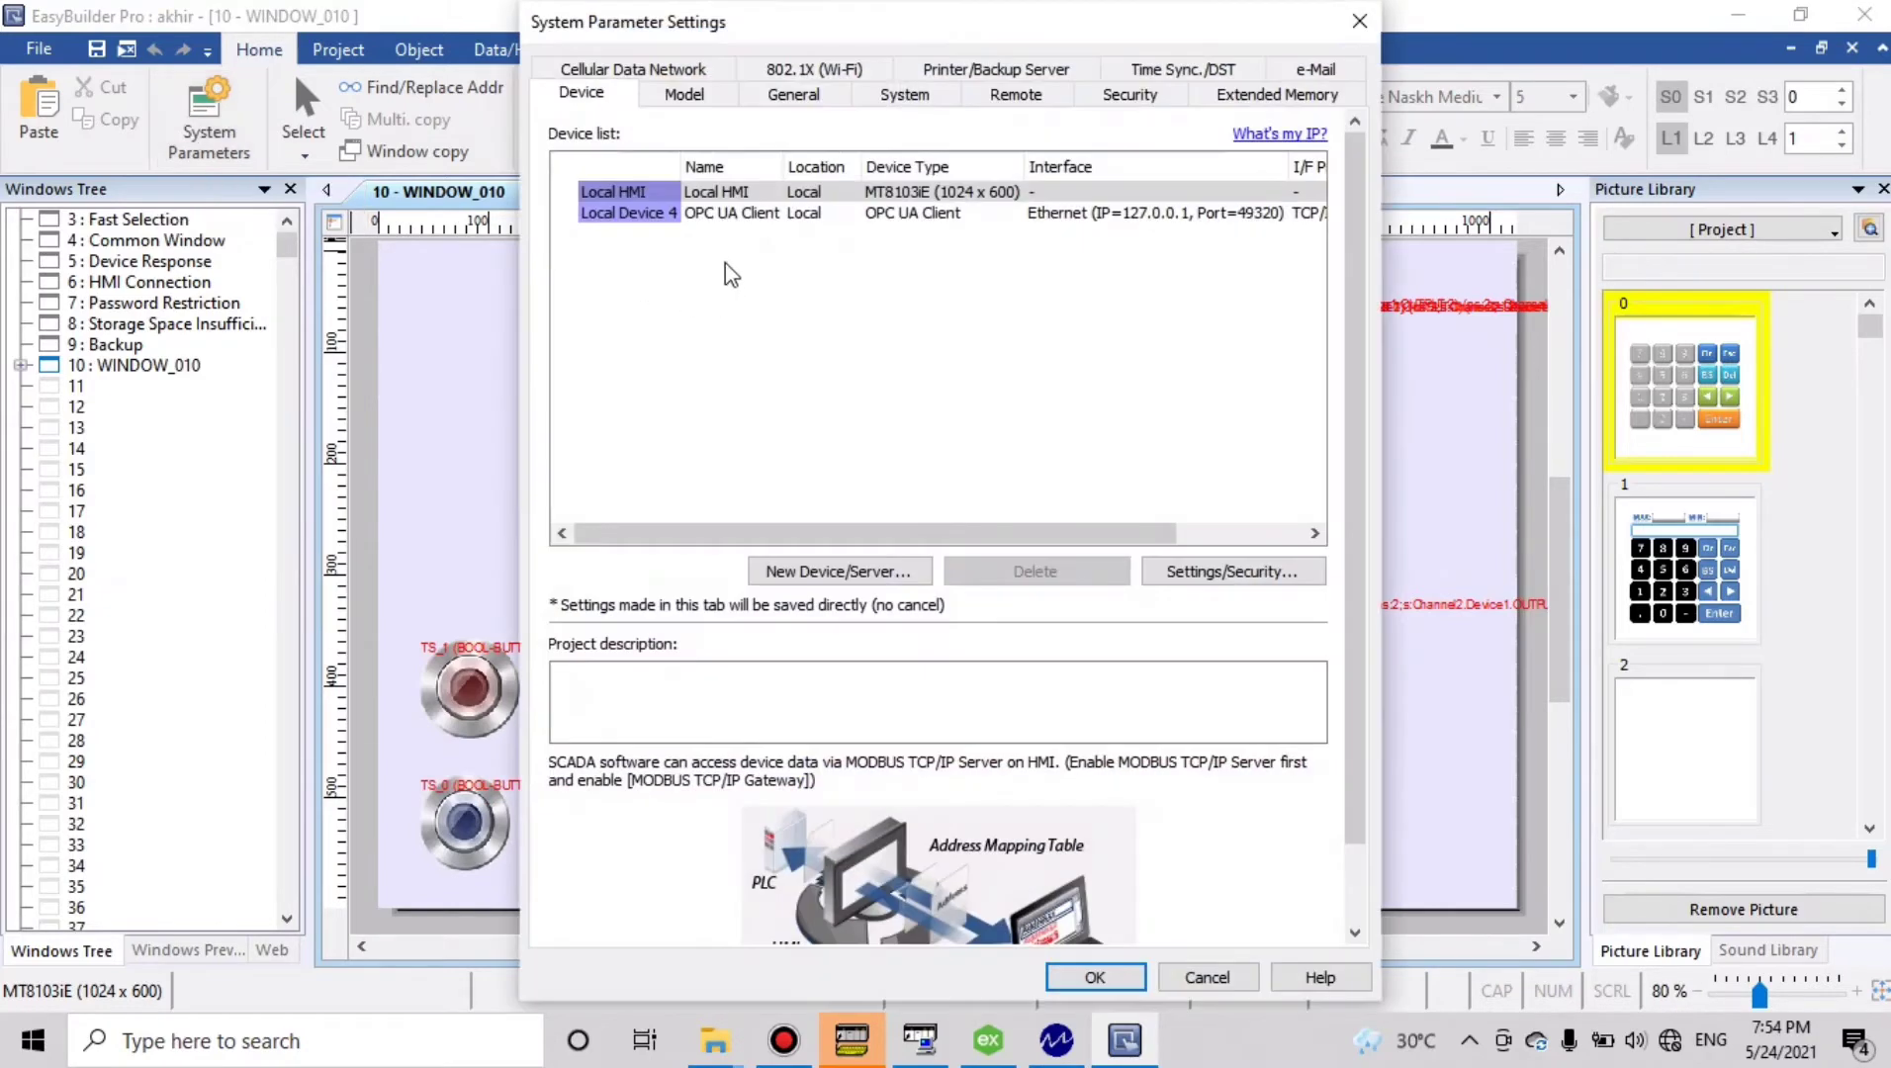
pyautogui.click(725, 219)
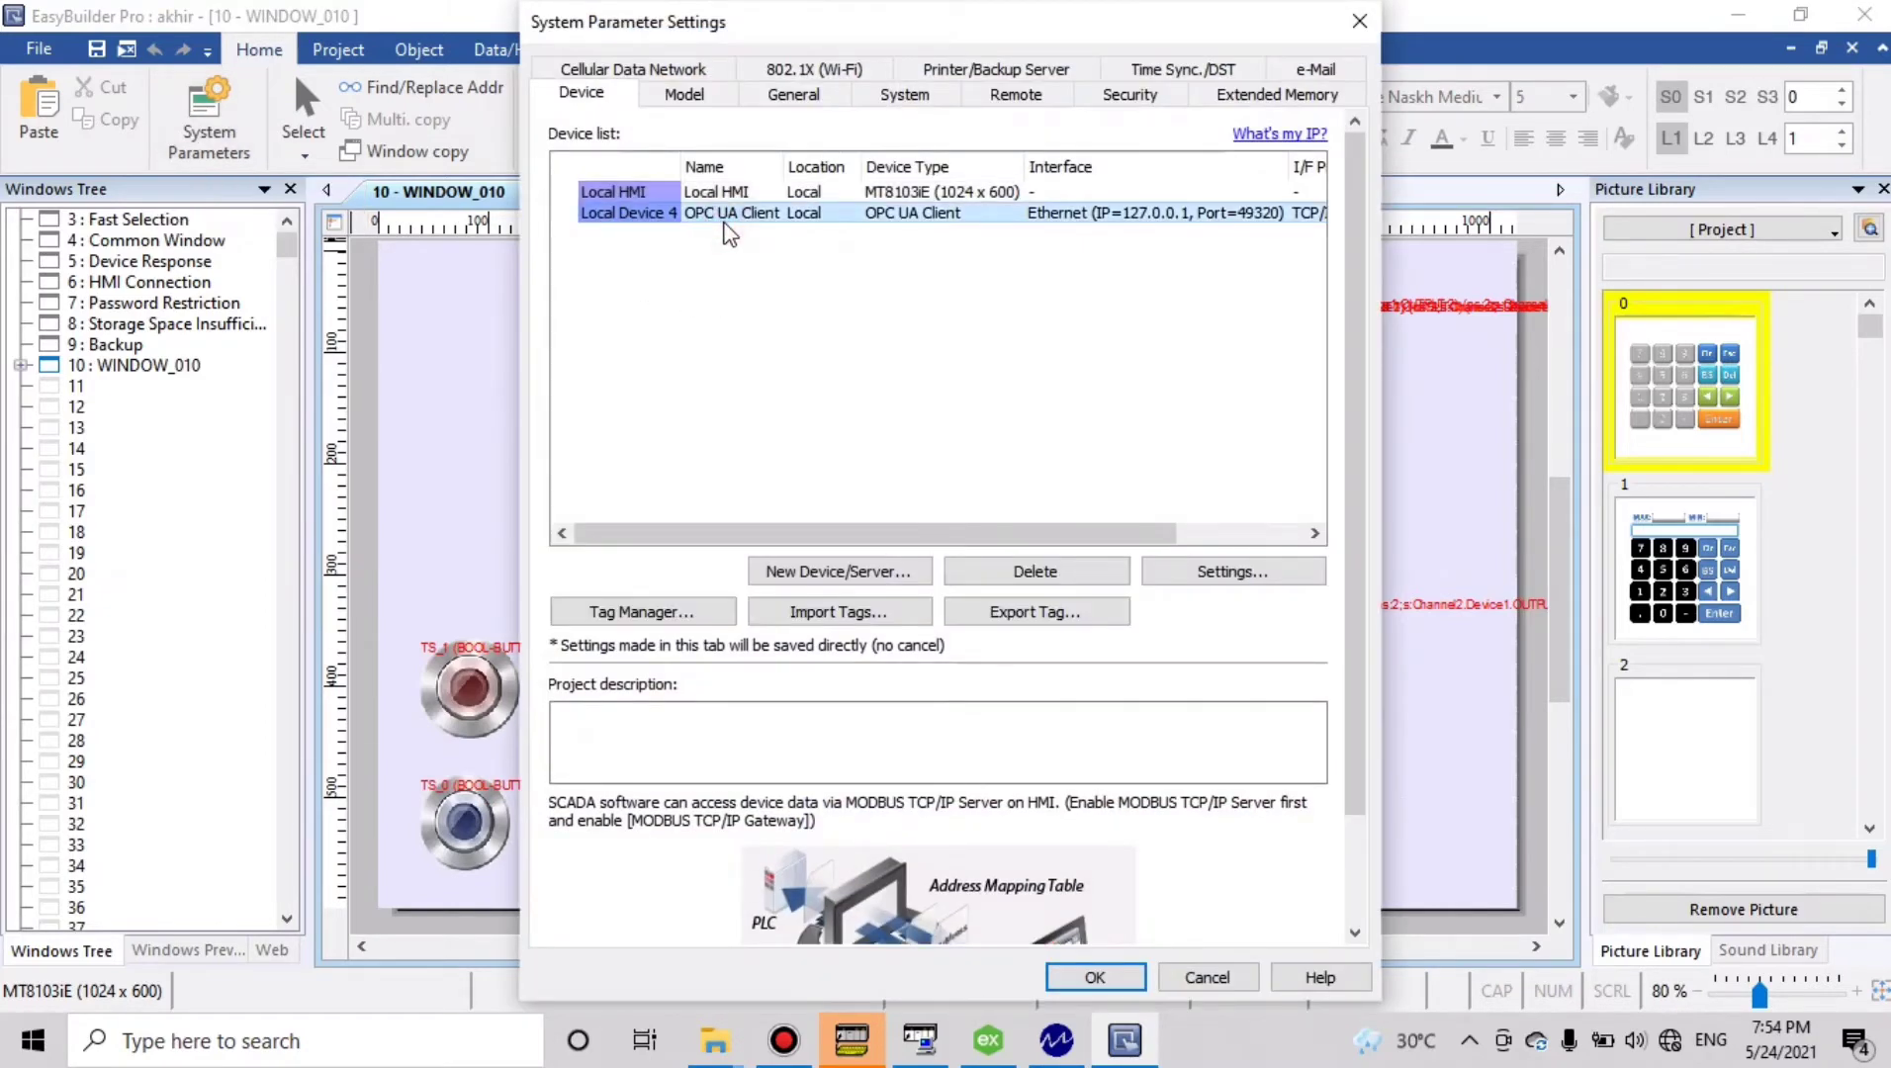
pyautogui.click(1041, 570)
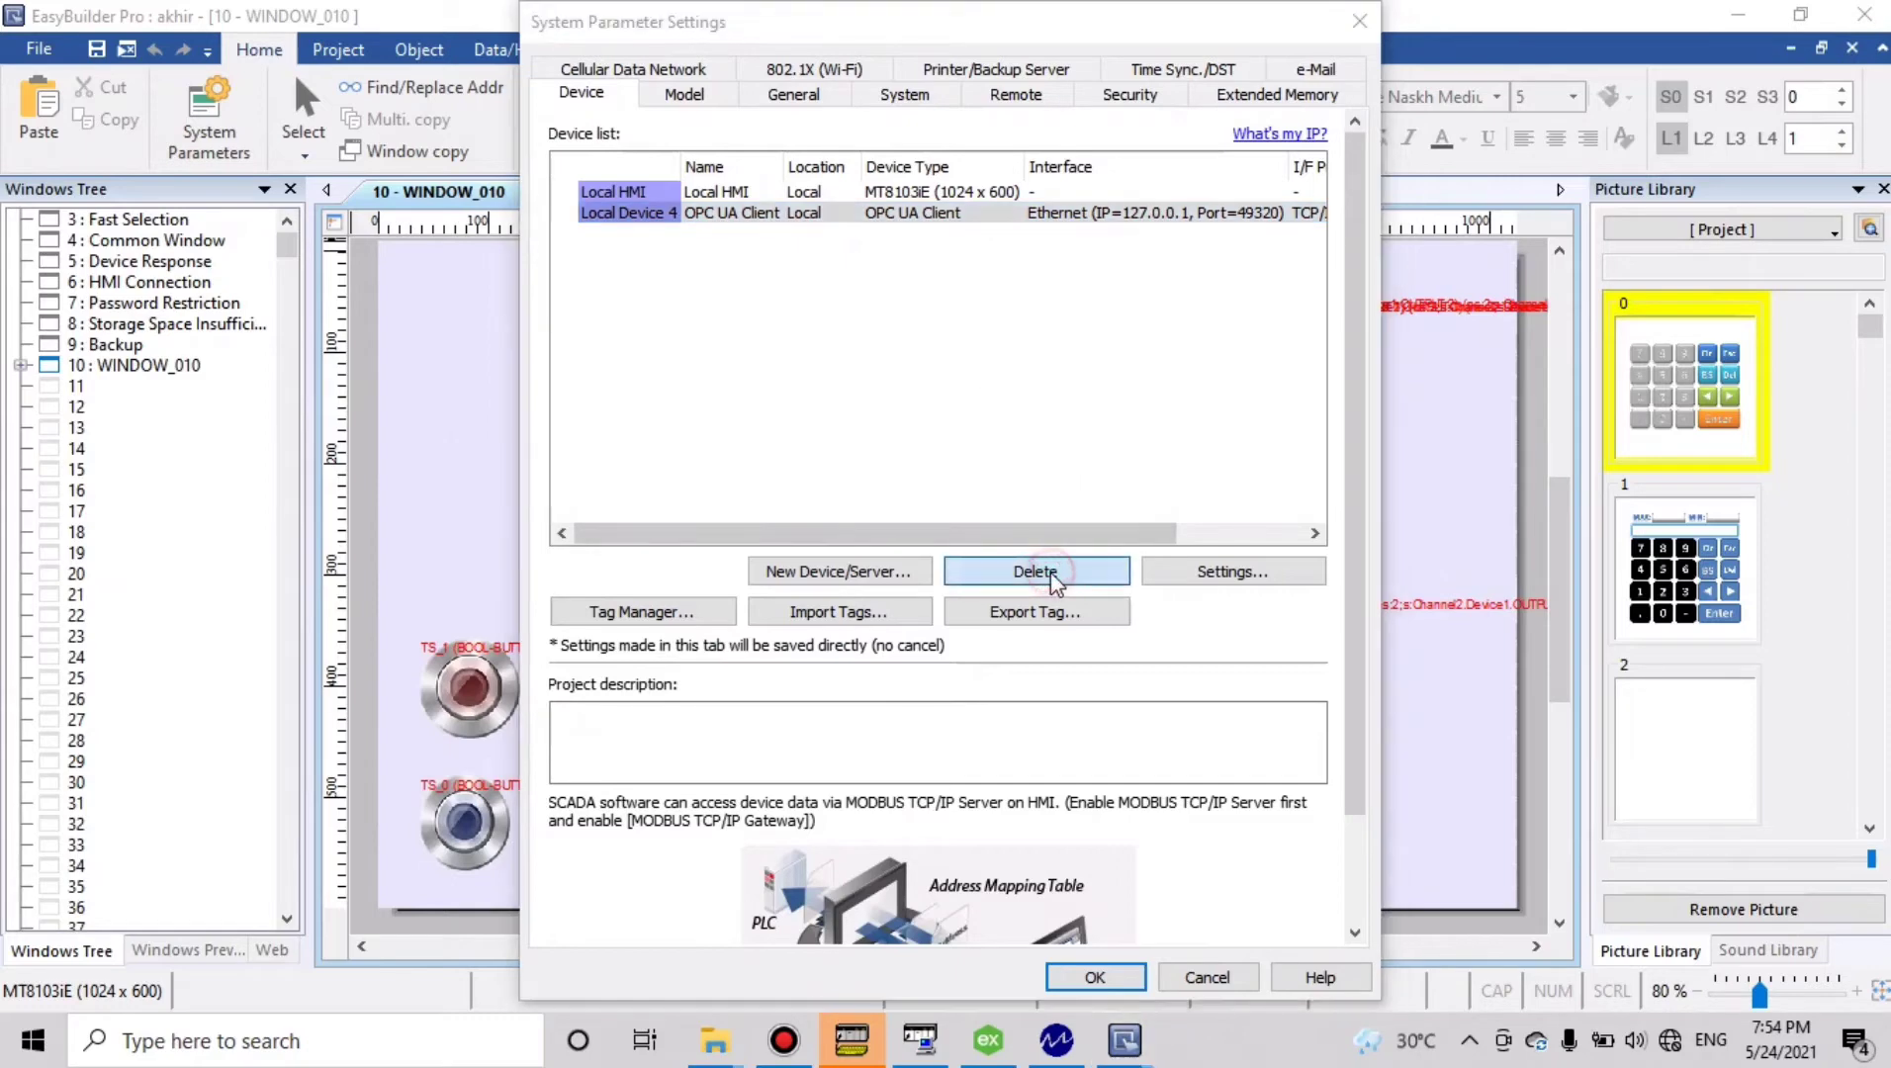
pyautogui.click(1115, 536)
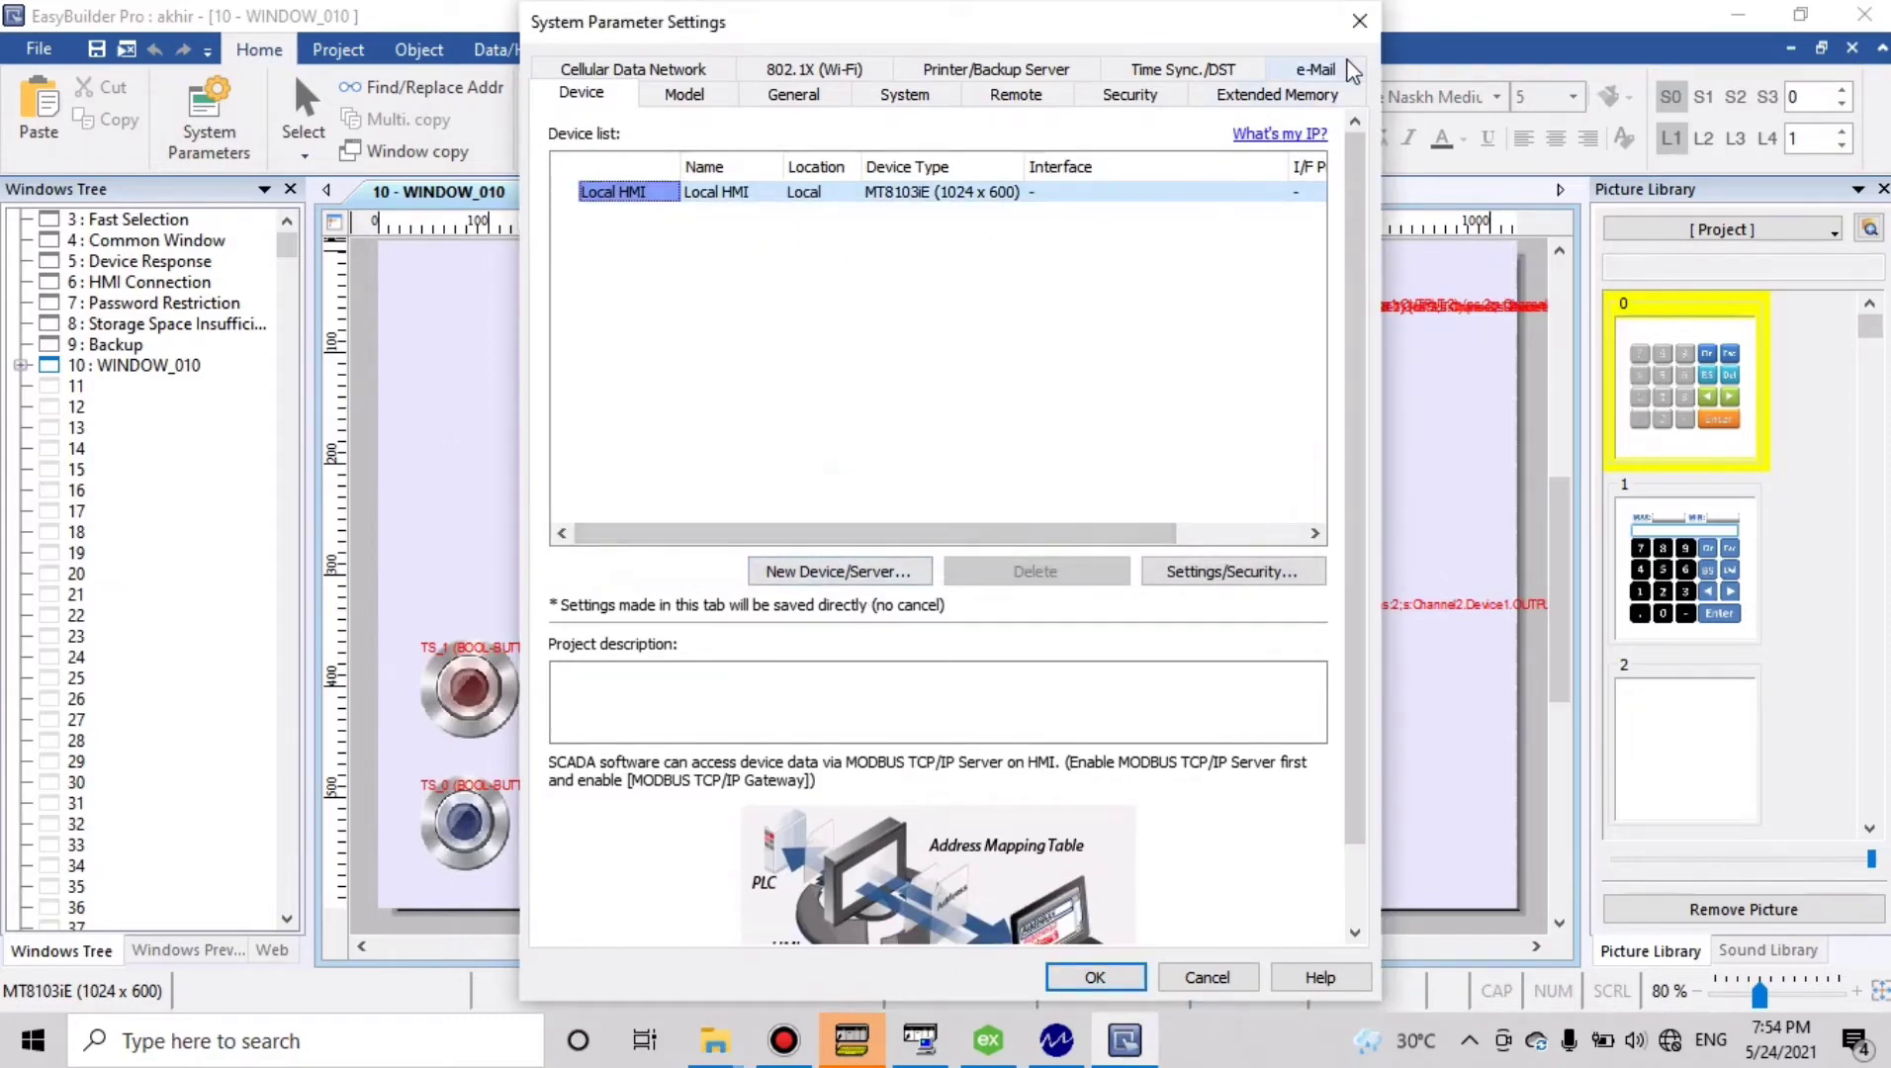
# Start a new local device of type OPC UA Client in the system parameters and open its IP address settings
pyautogui.click(1354, 19)
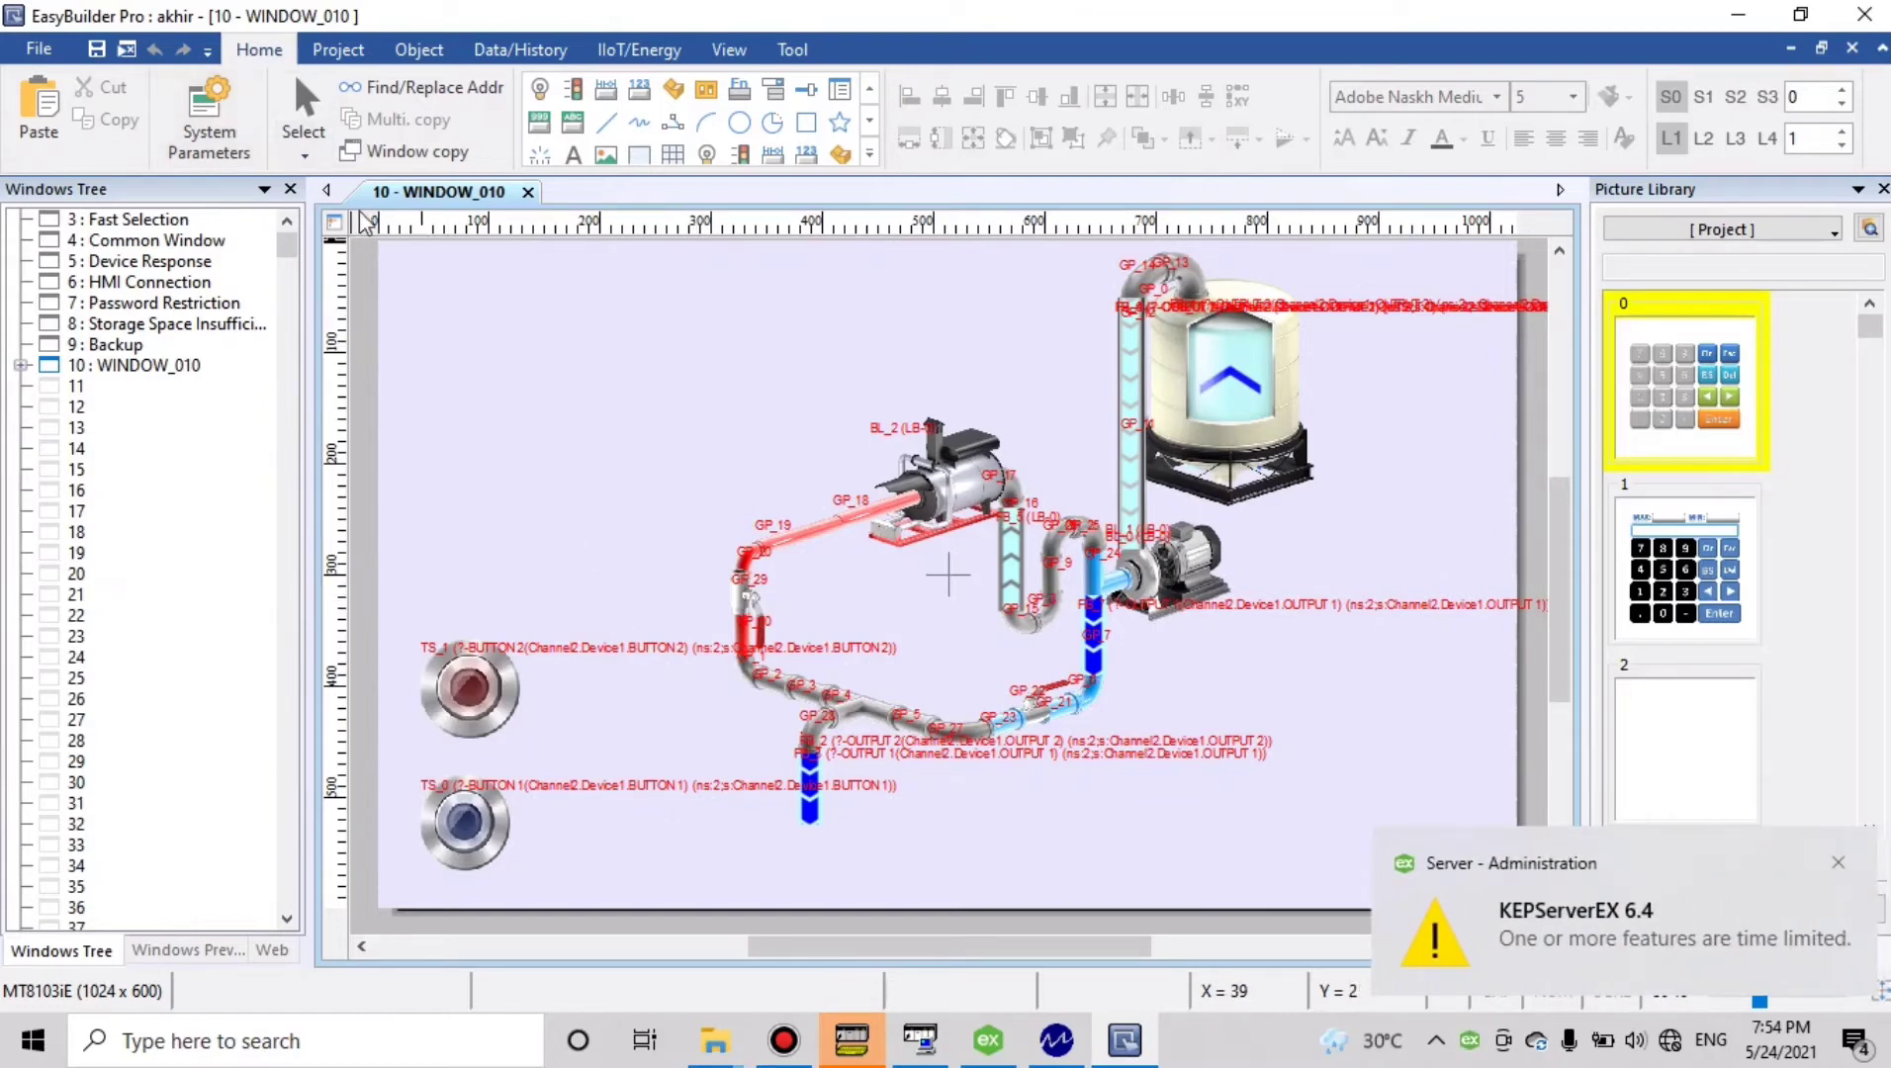
pyautogui.click(226, 139)
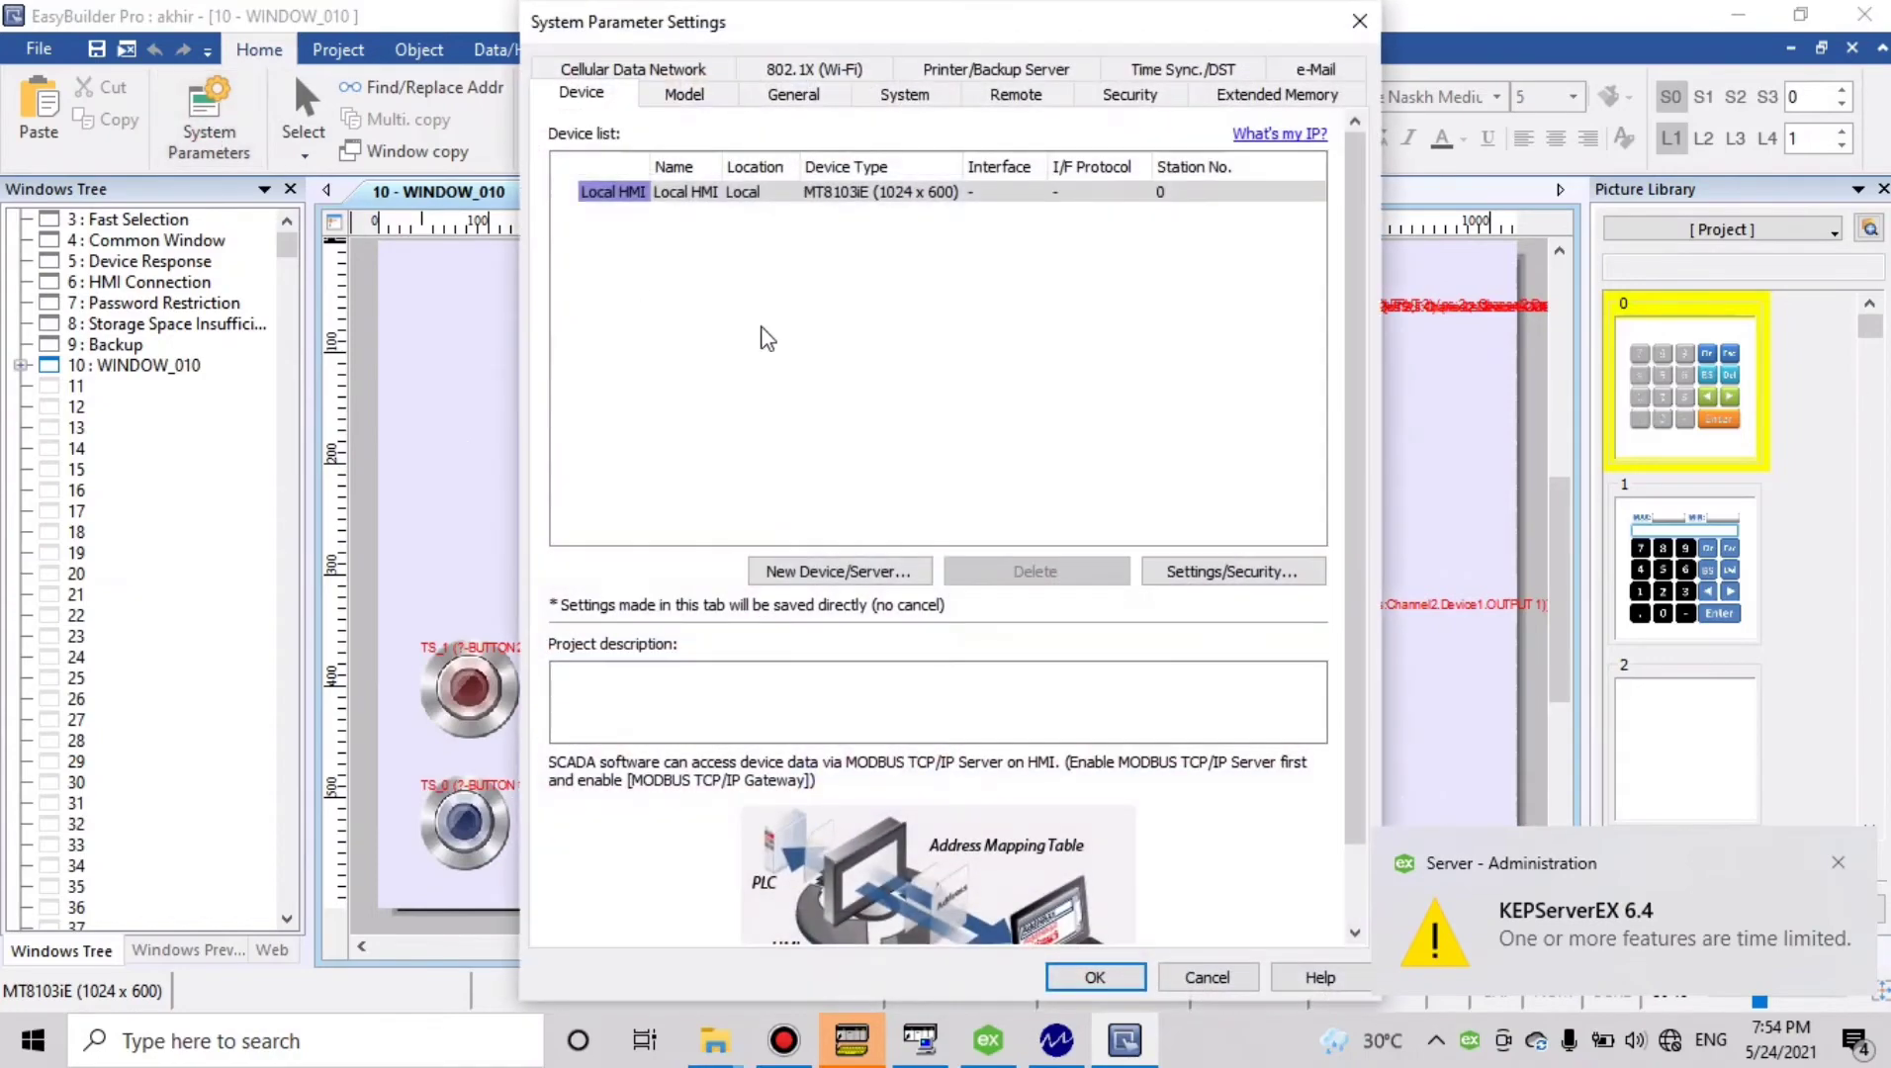
pyautogui.click(811, 574)
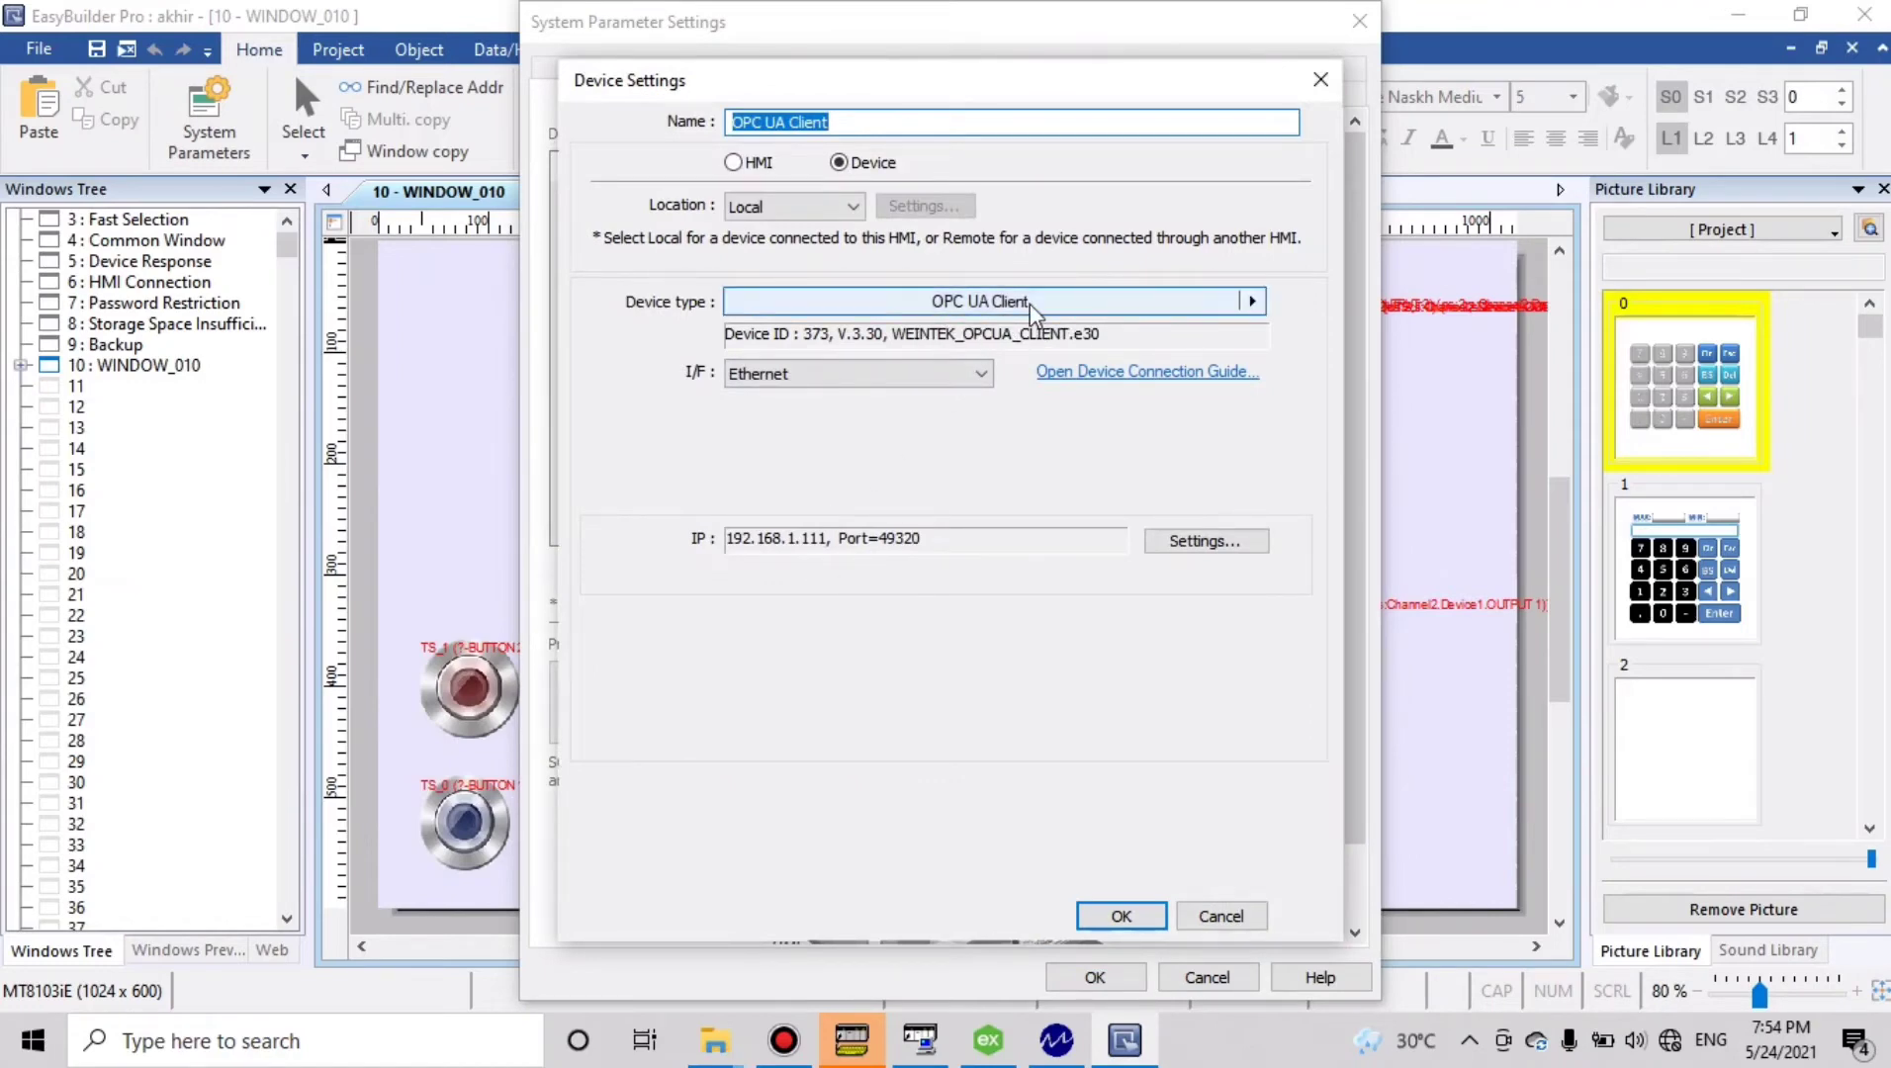
pyautogui.click(1252, 302)
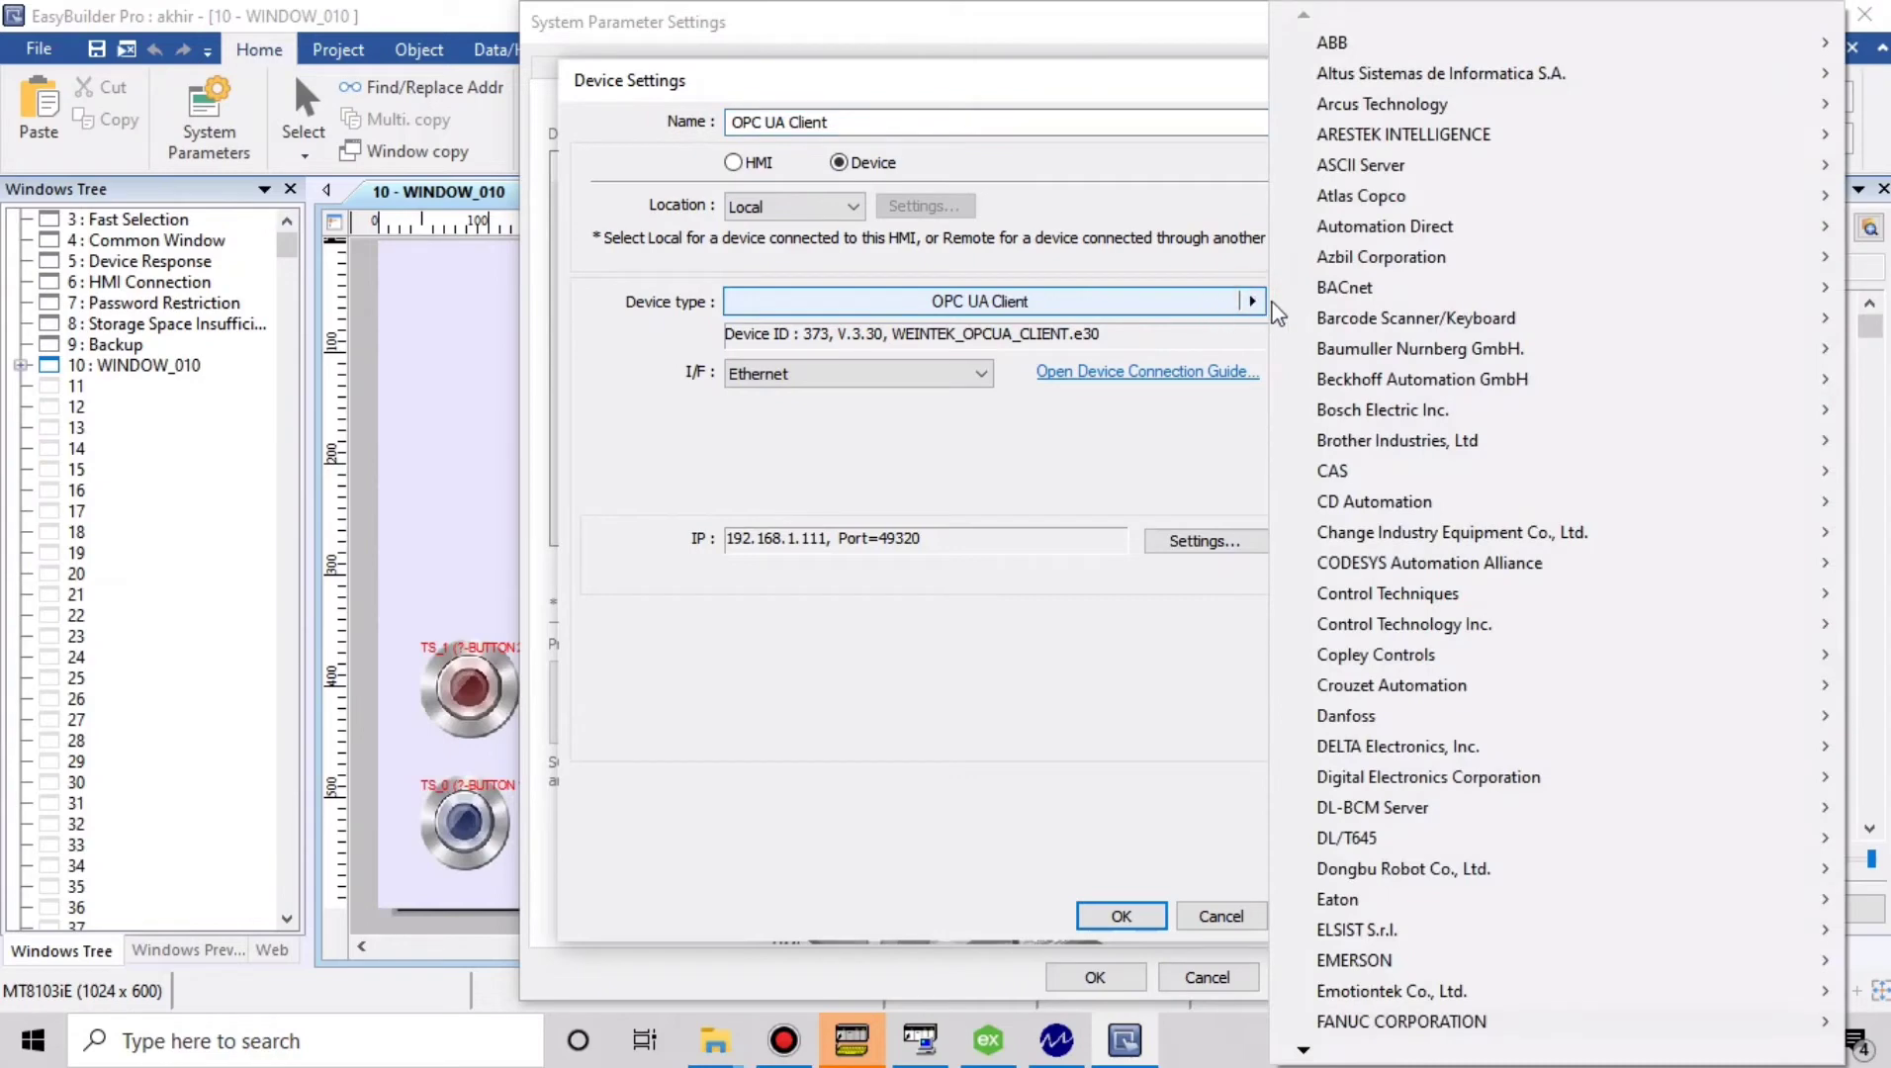
pyautogui.click(1250, 301)
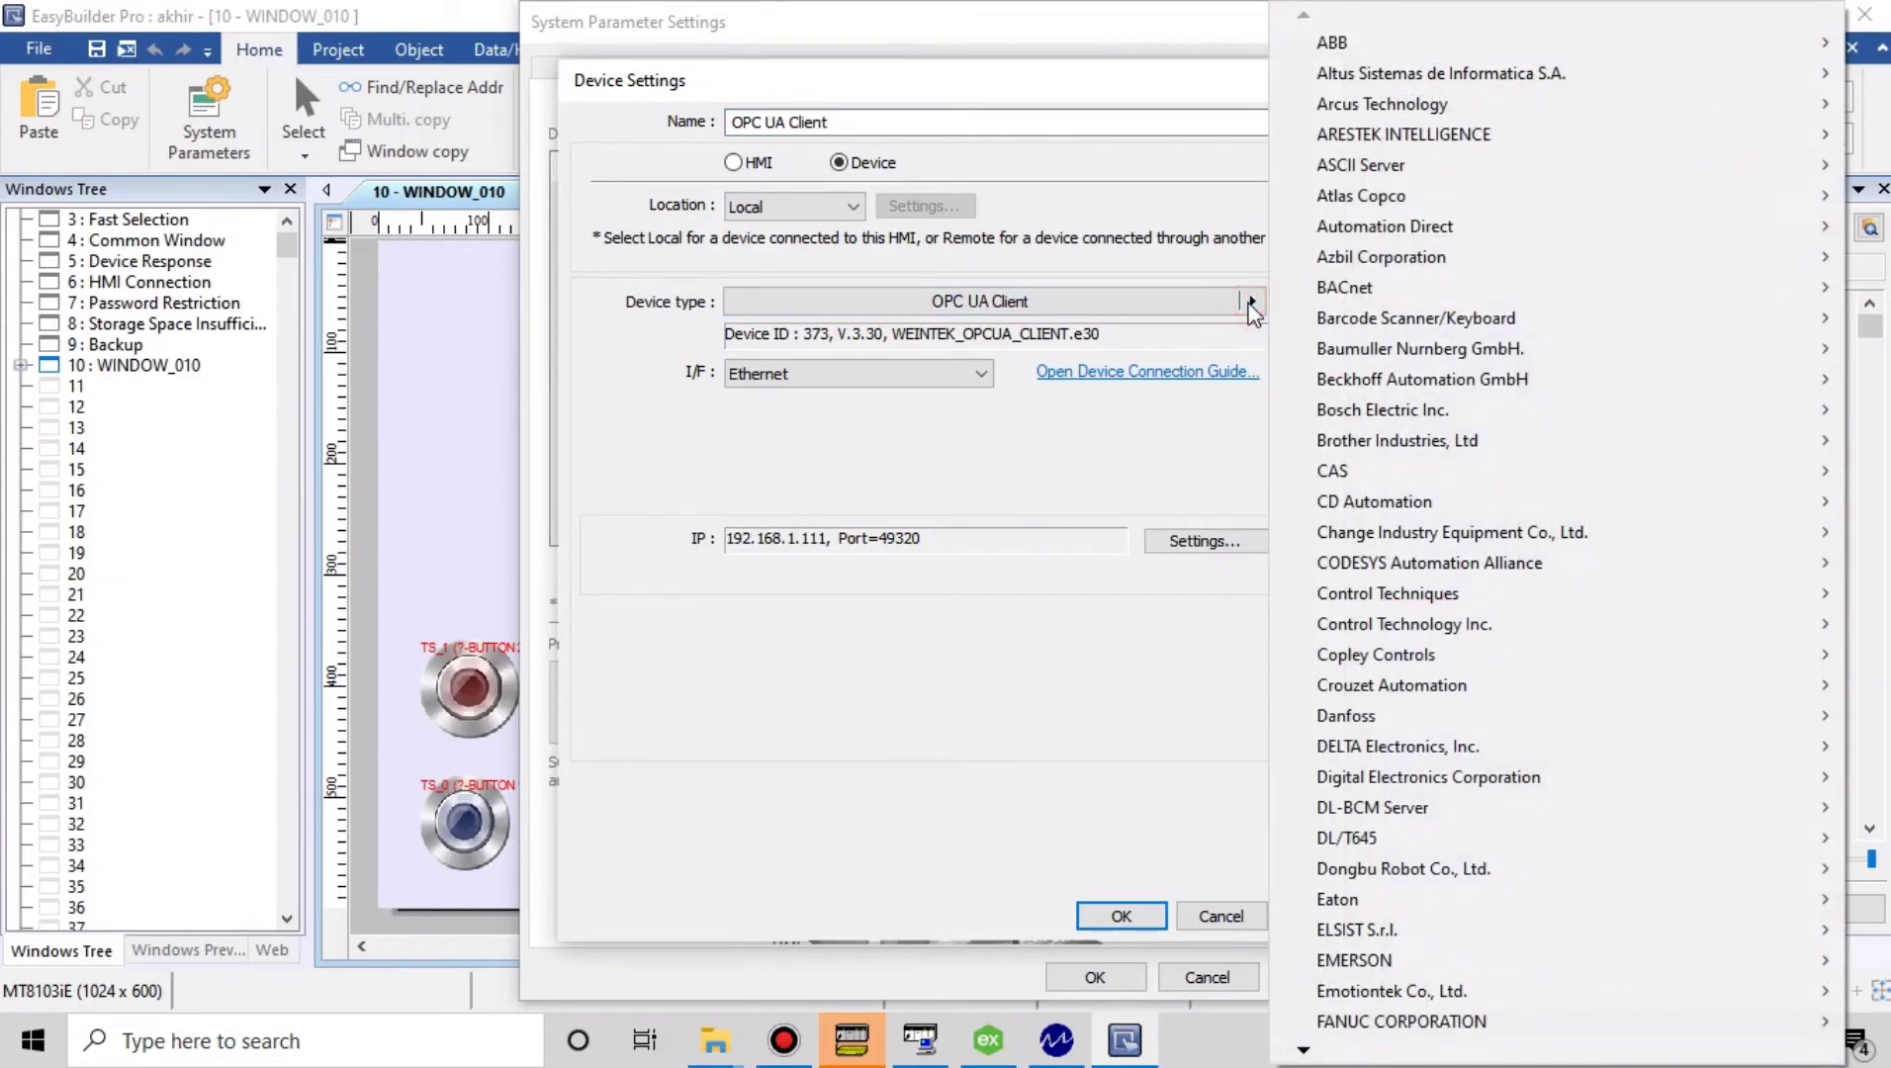
pyautogui.click(1219, 345)
pyautogui.click(1252, 302)
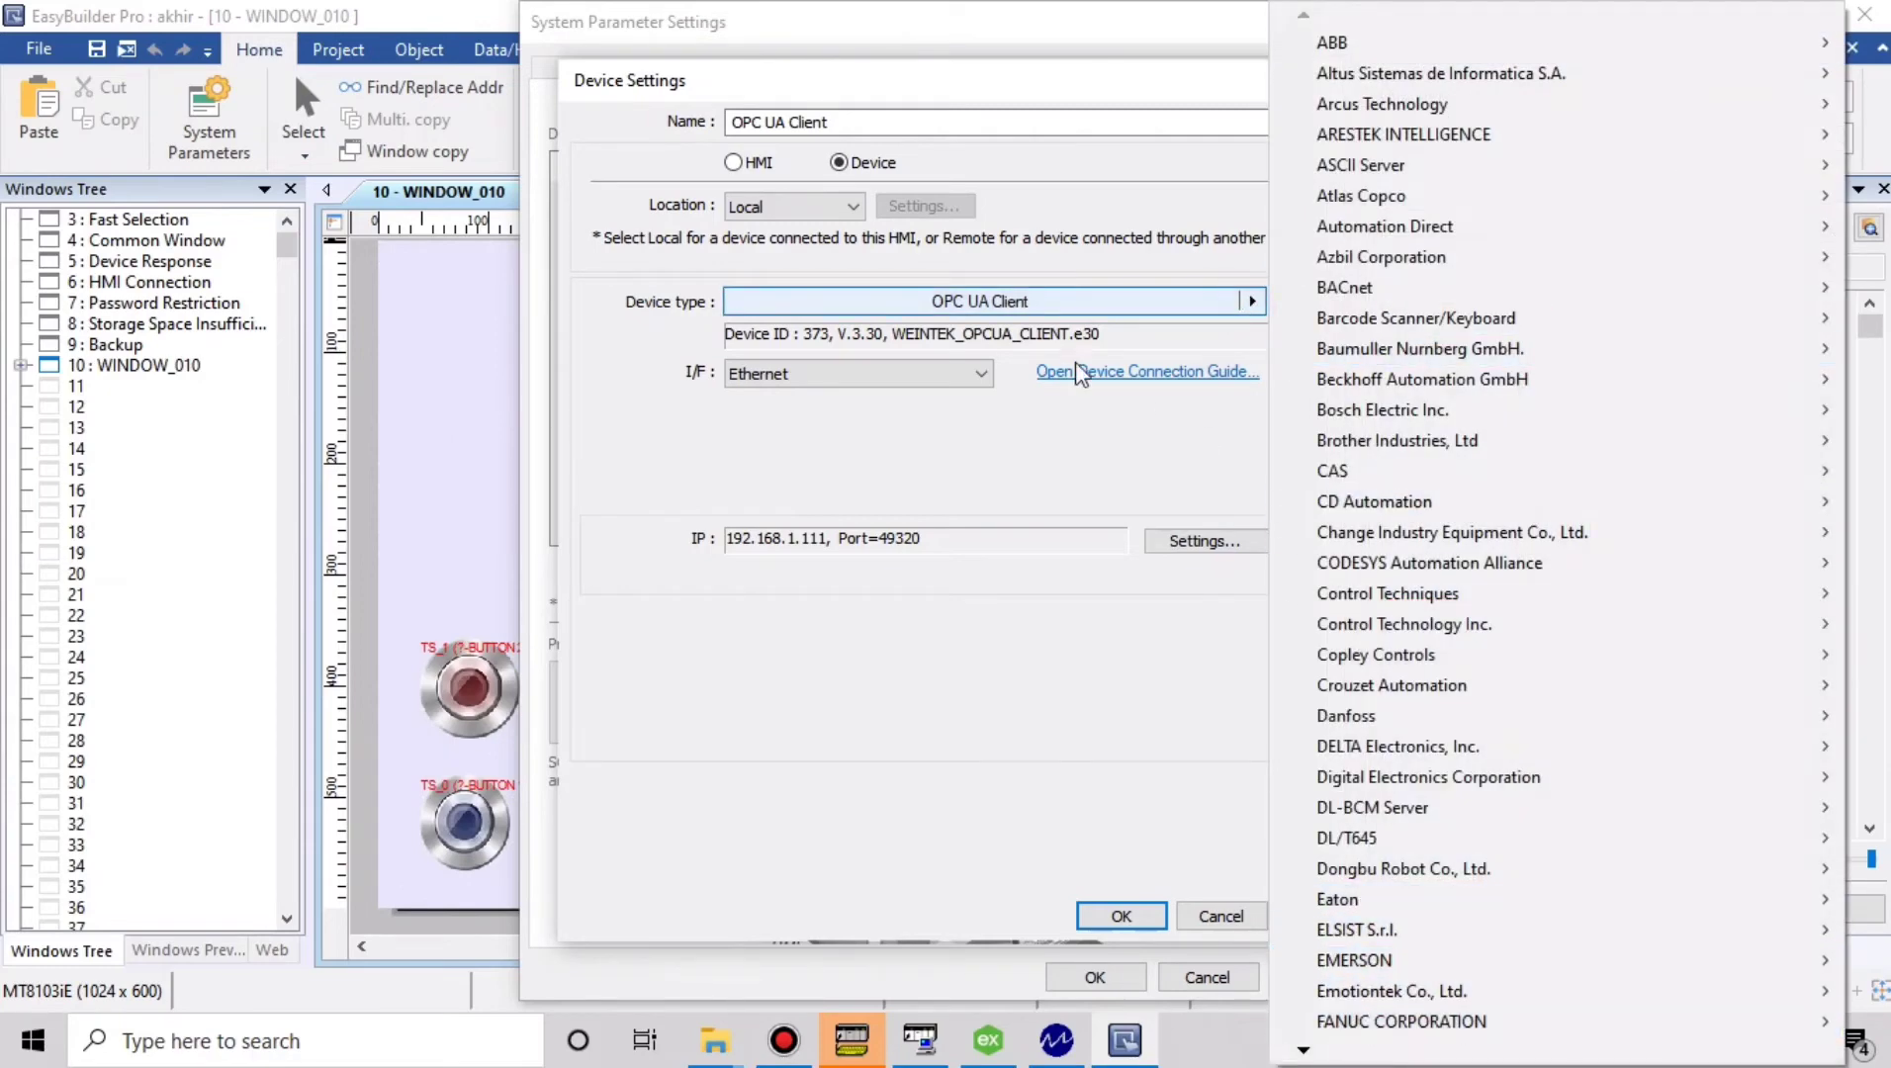
pyautogui.click(909, 440)
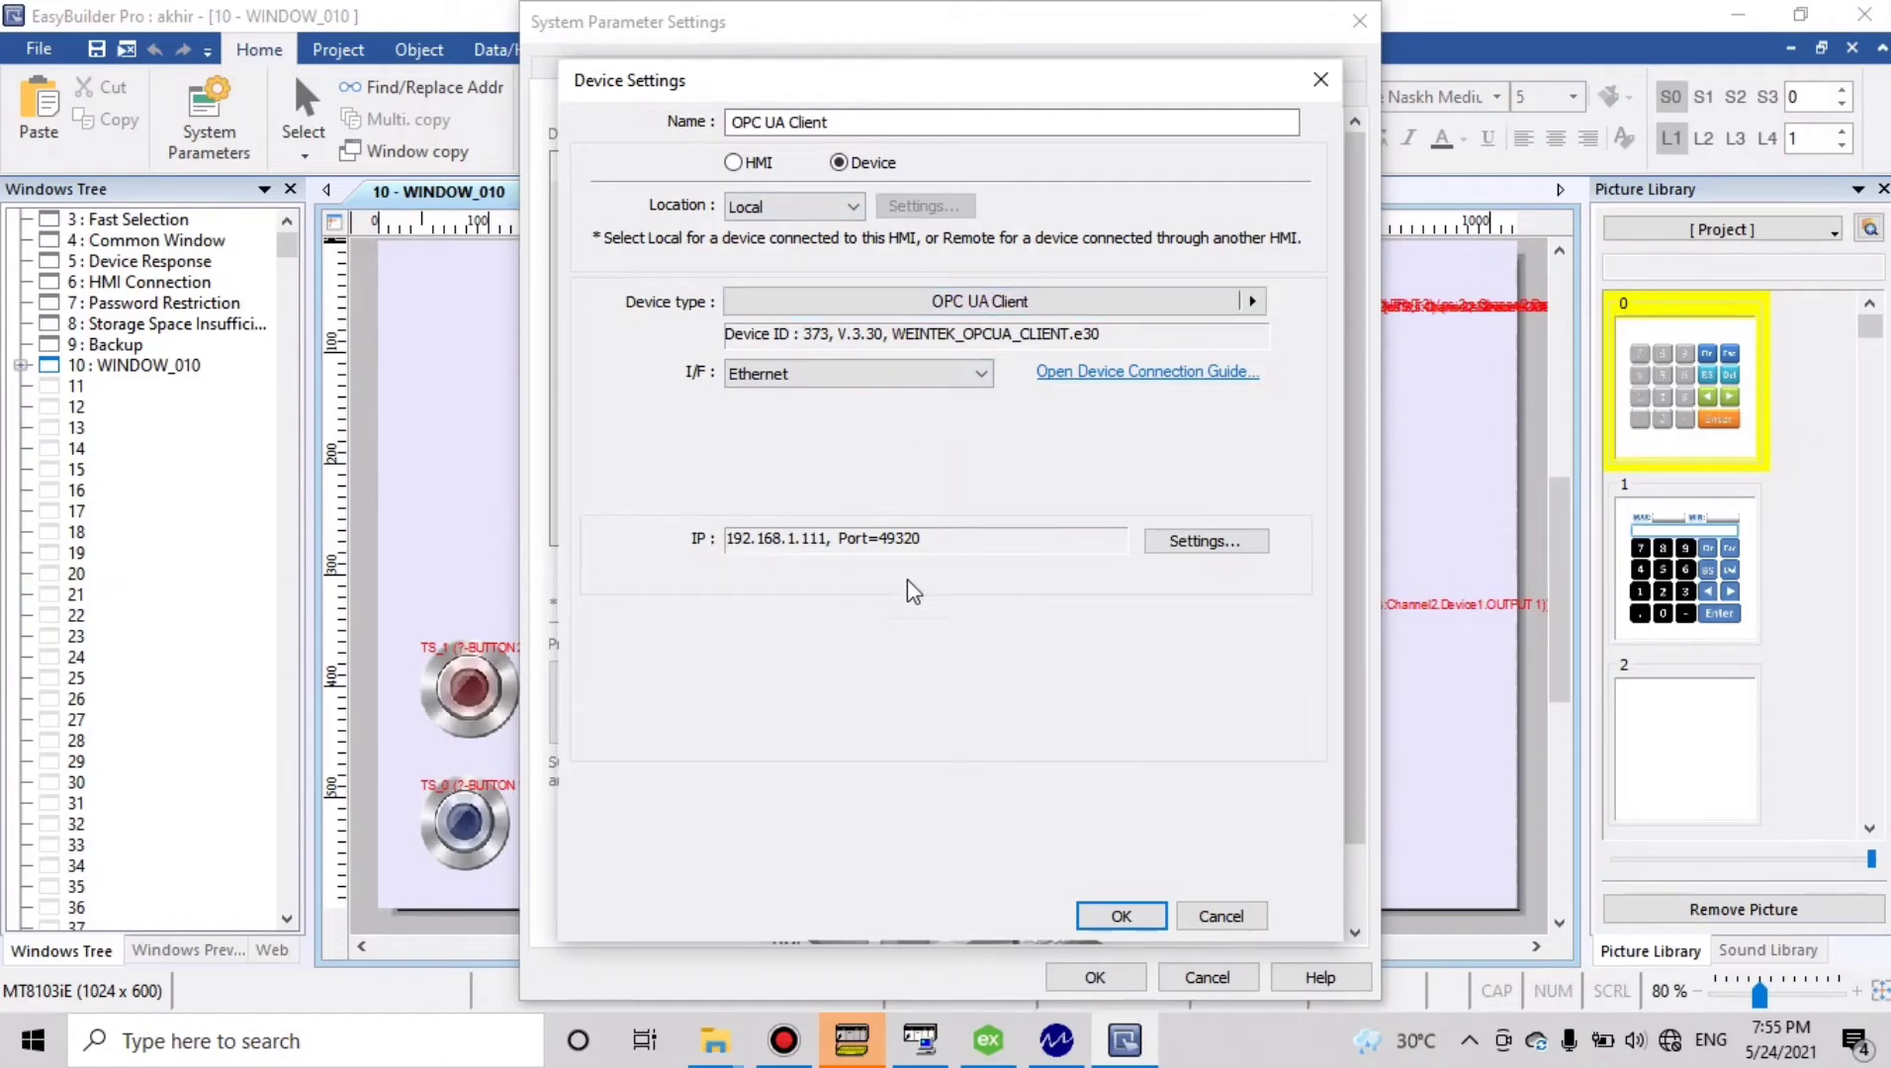
pyautogui.click(1203, 540)
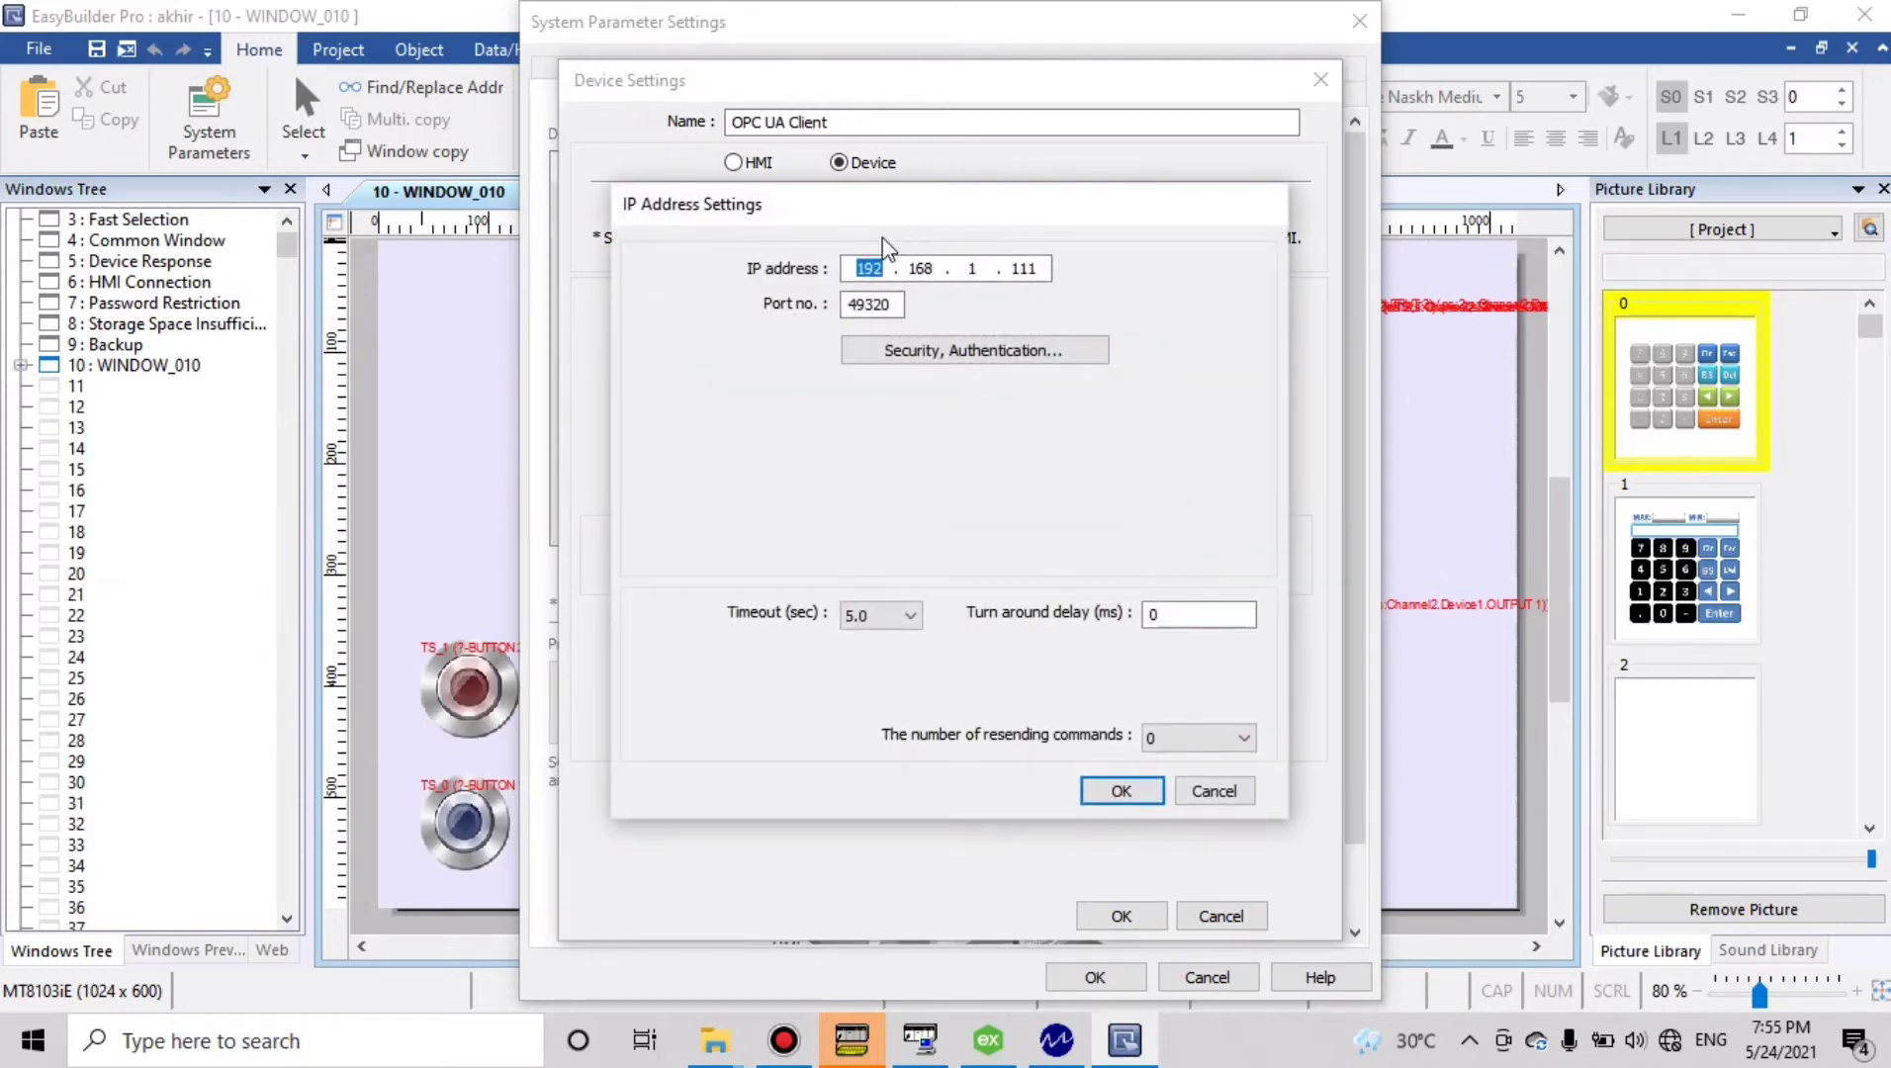
# Check the server endpoint address and port in the KEPServerEX OPC UA configuration, dismissing the server notification
pyautogui.rightClick(1463, 1034)
pyautogui.click(1462, 1034)
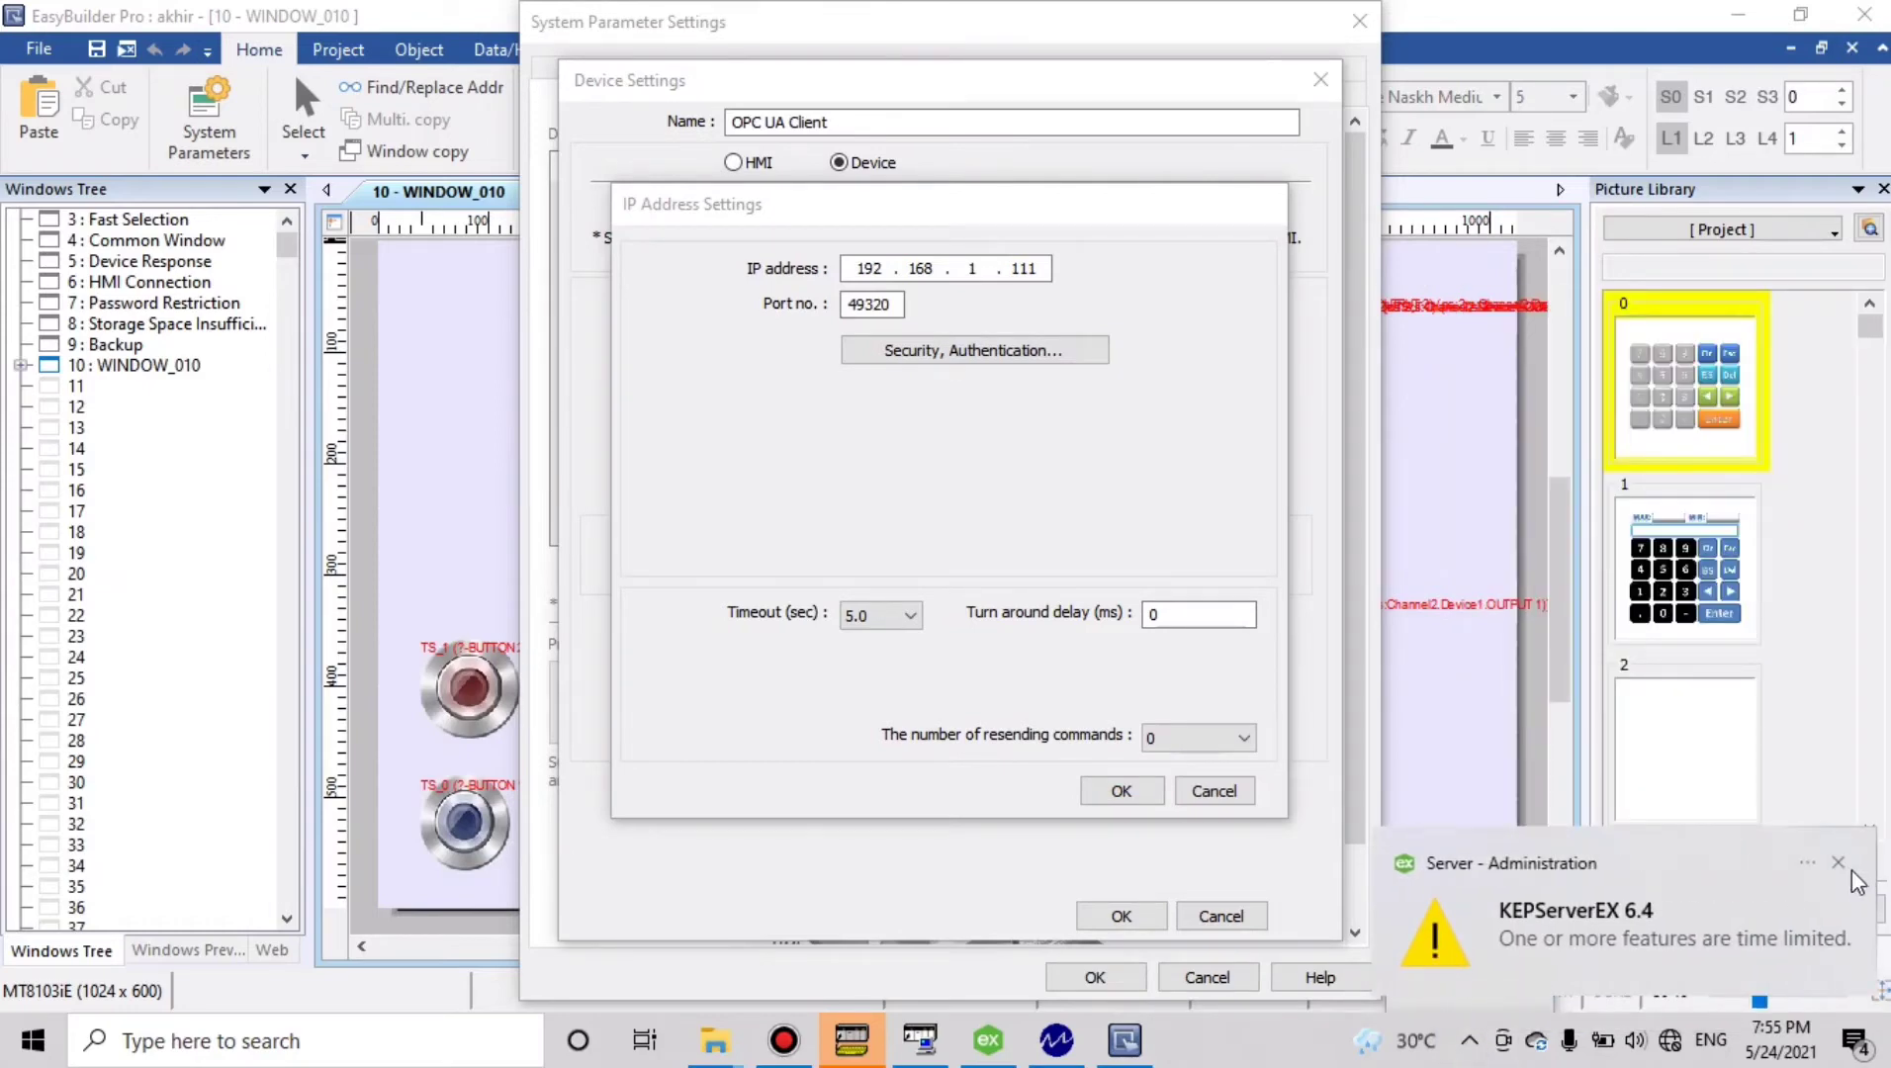
pyautogui.click(1838, 863)
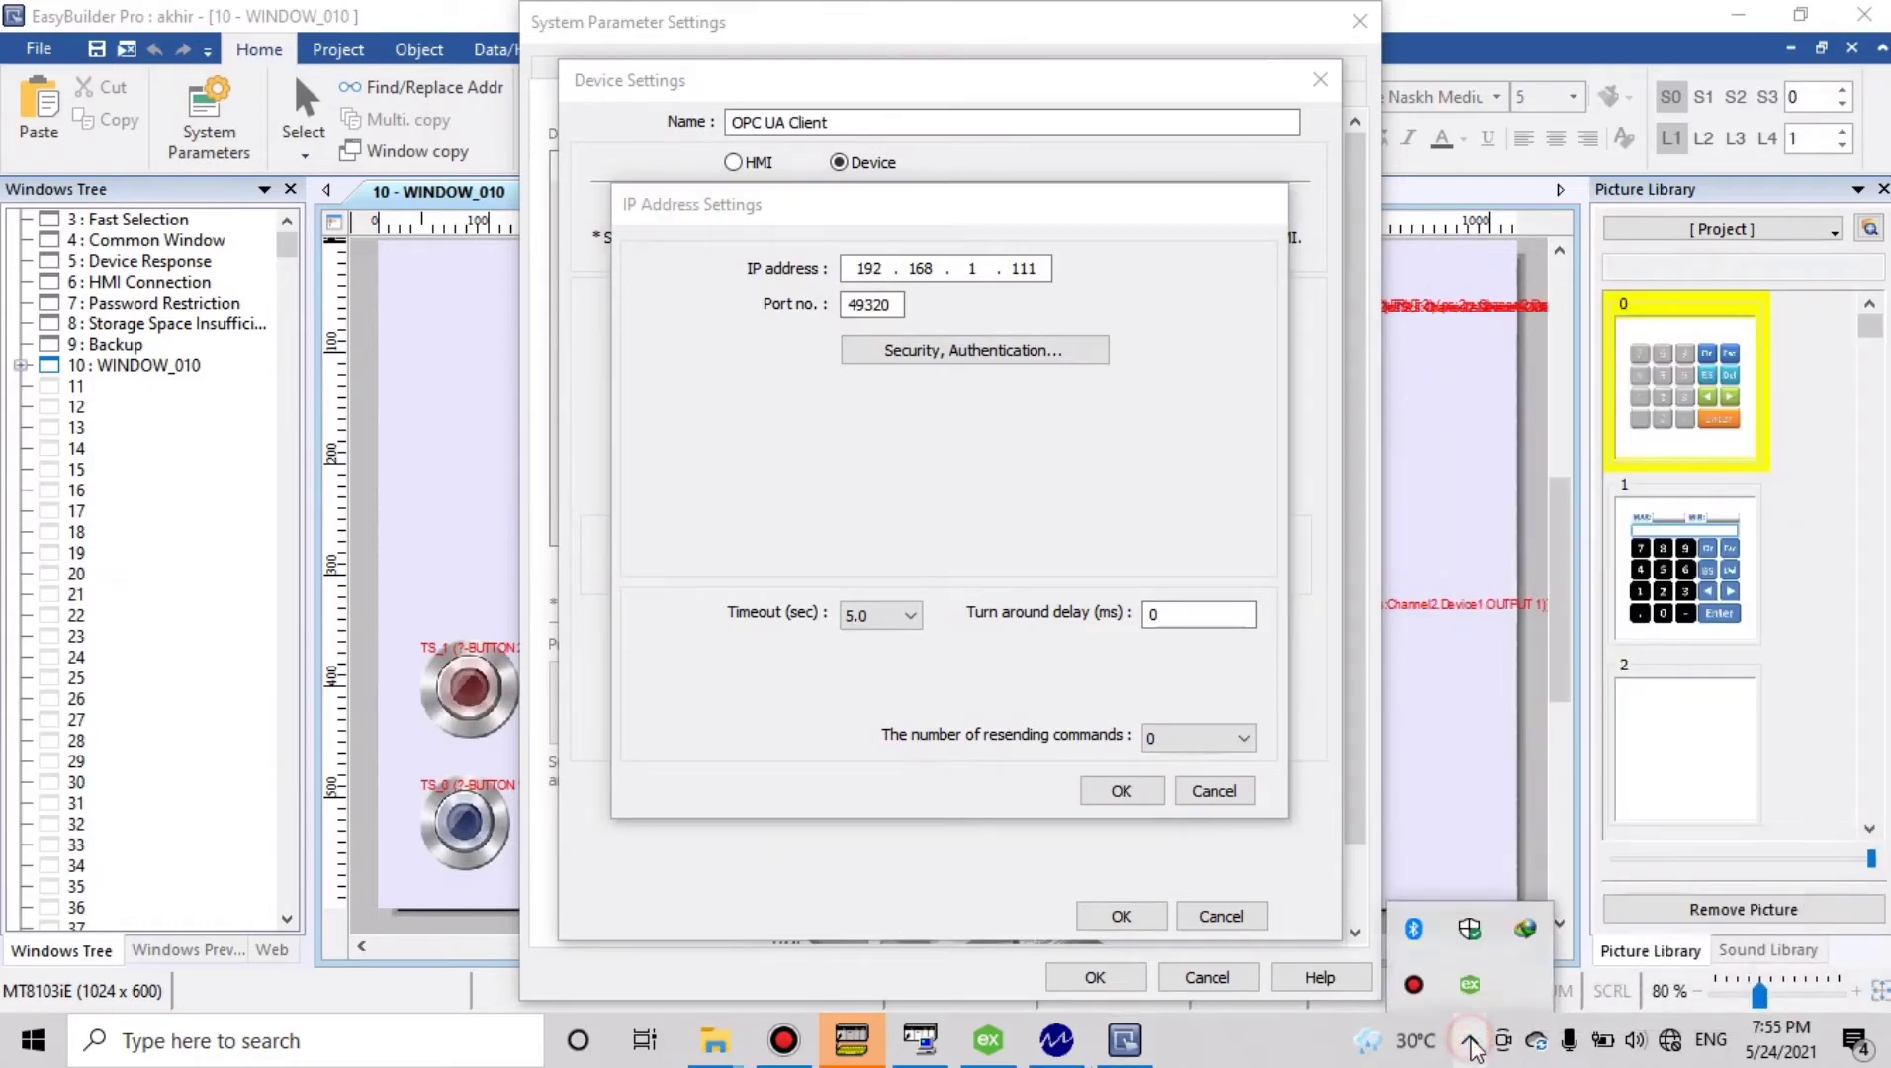
pyautogui.rightClick(1472, 1002)
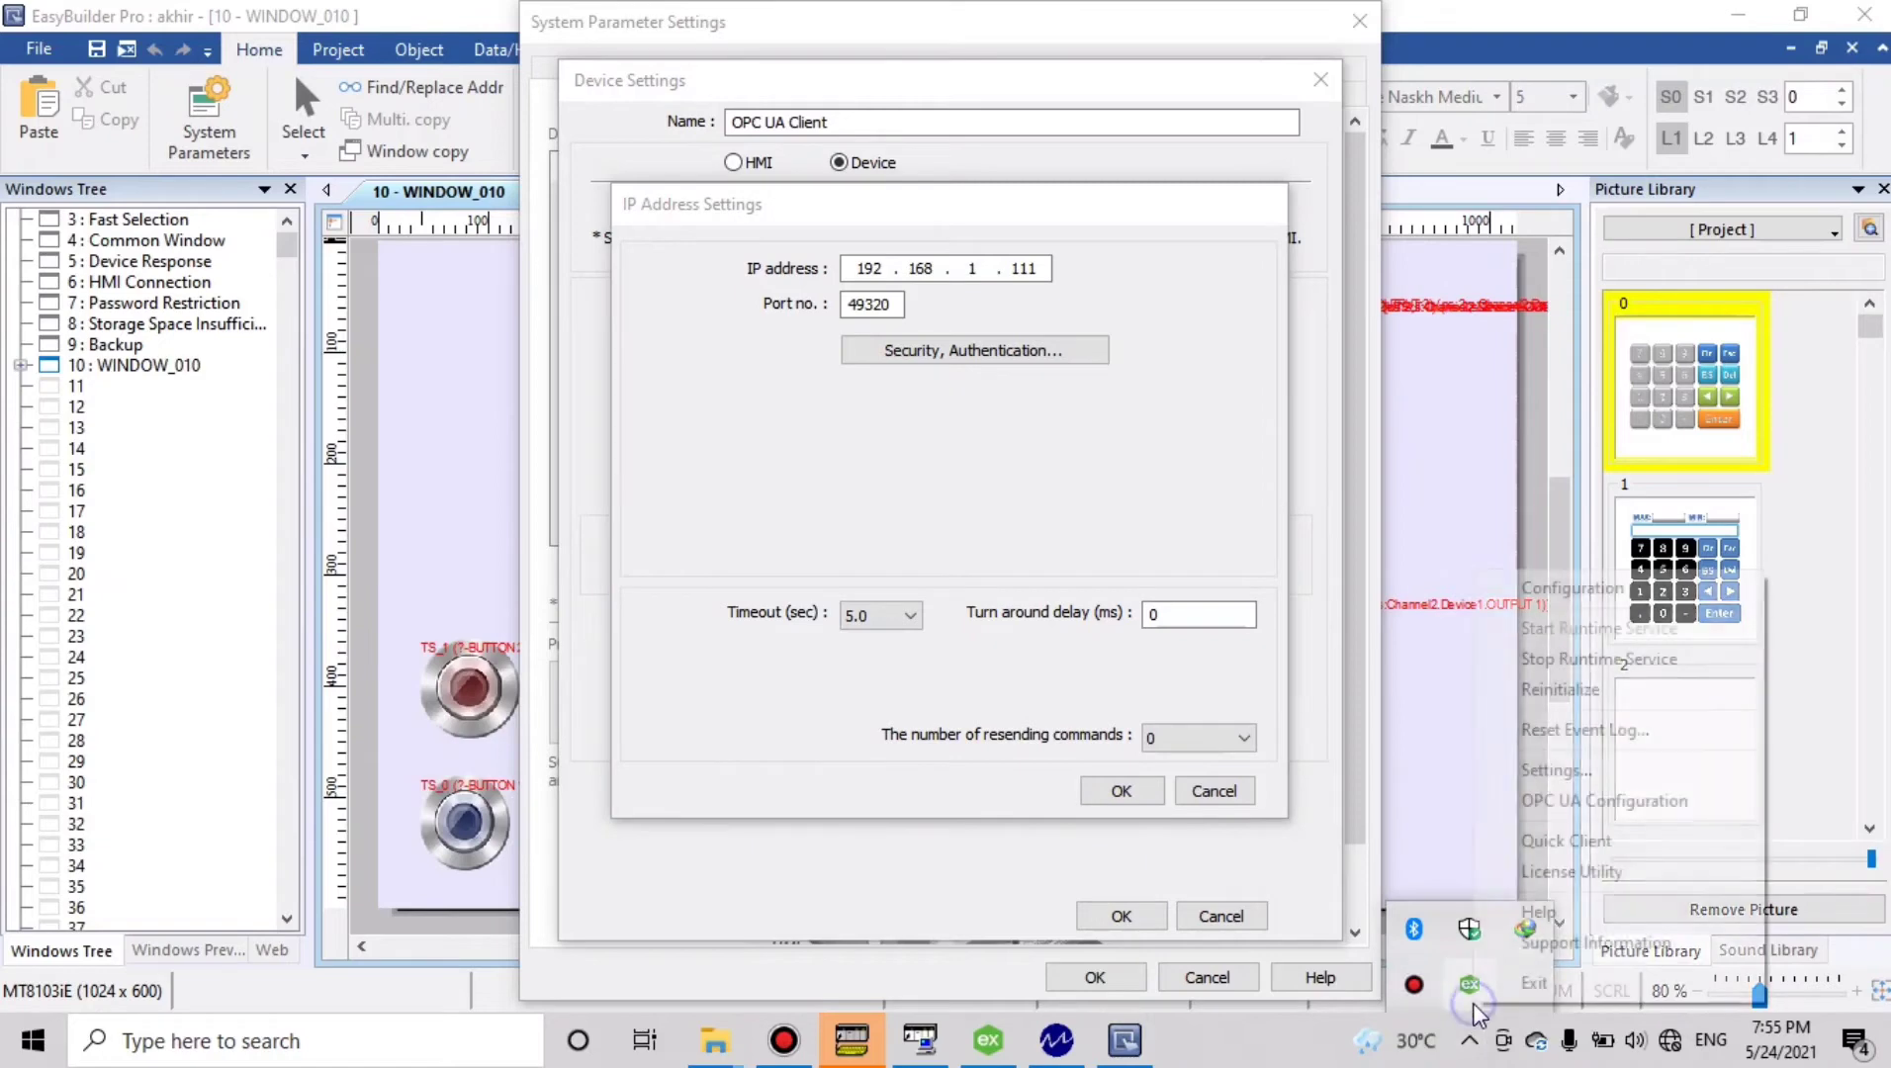
pyautogui.click(1583, 811)
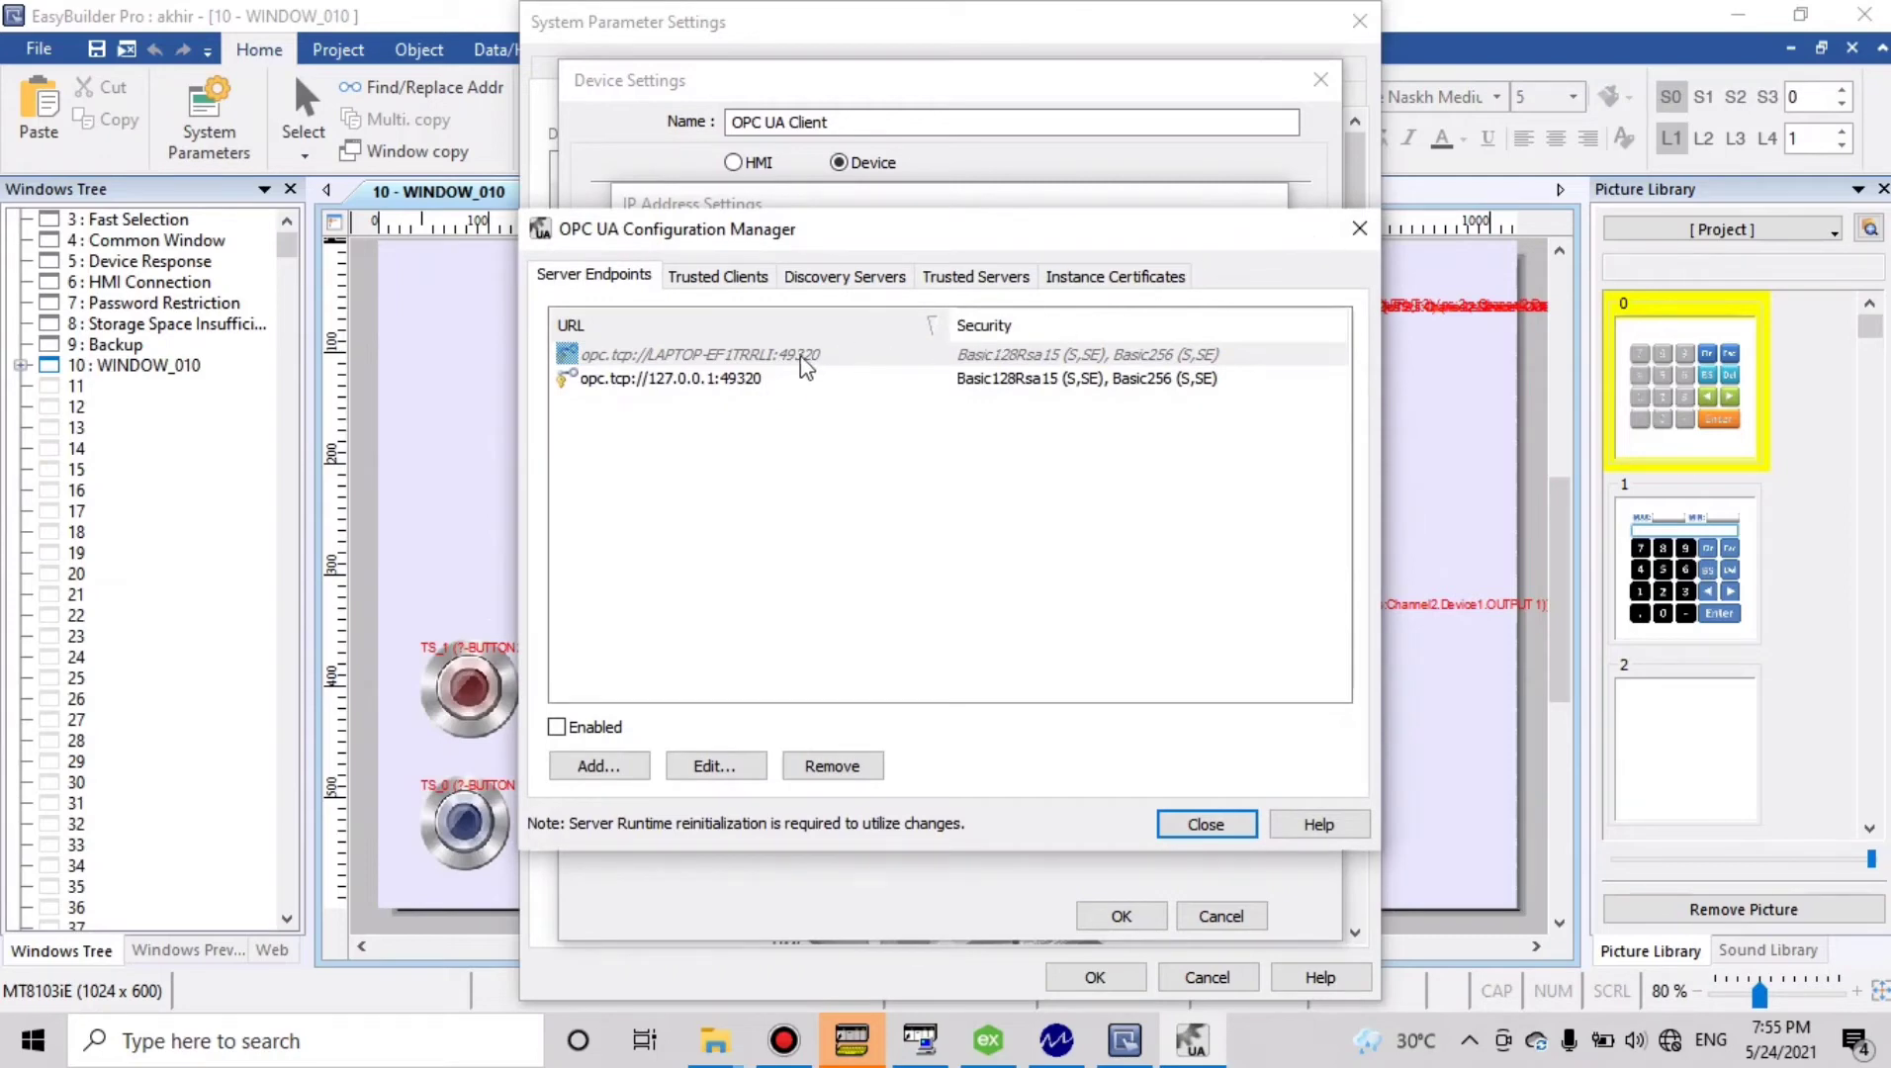
pyautogui.click(1346, 243)
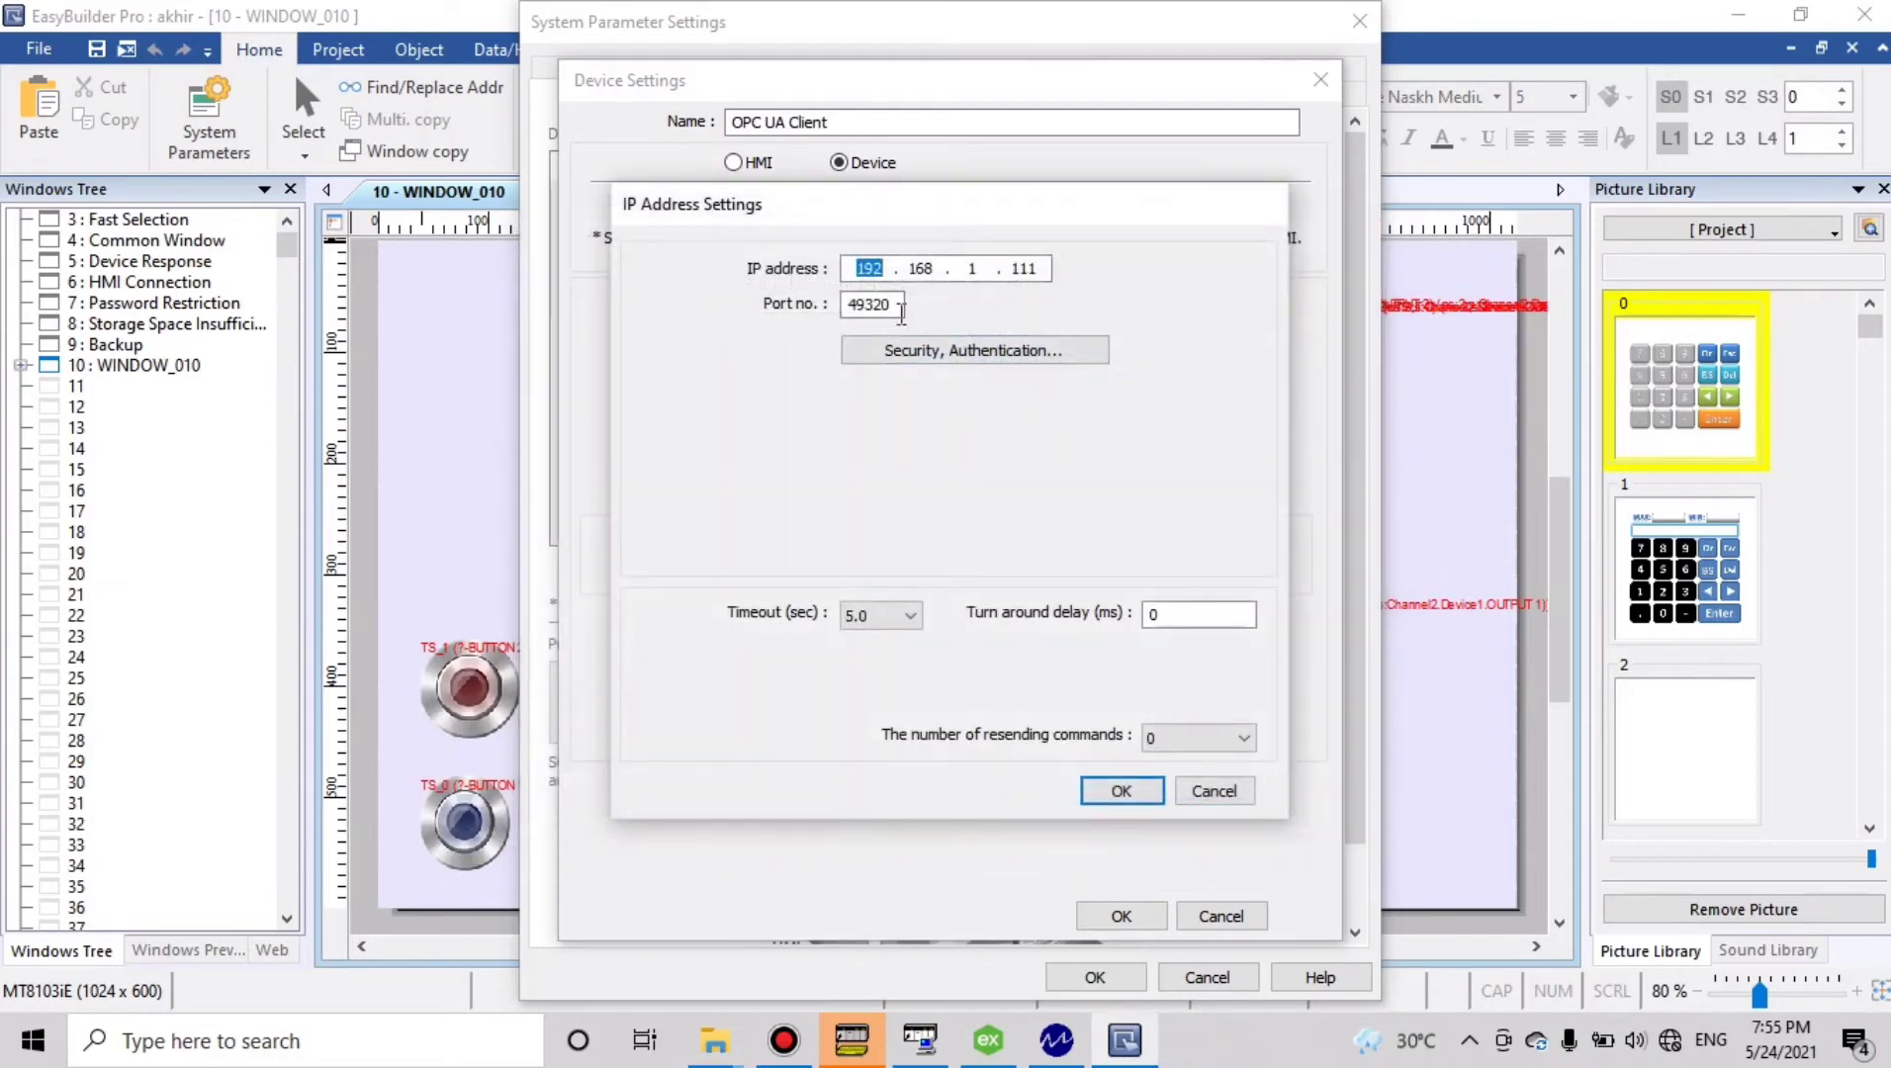
# Set the device's IP address to 127.0.0.1, apply the discovered Basic128Rsa15 - Sign & Encrypt endpoint, and save the device
pyautogui.write('128')
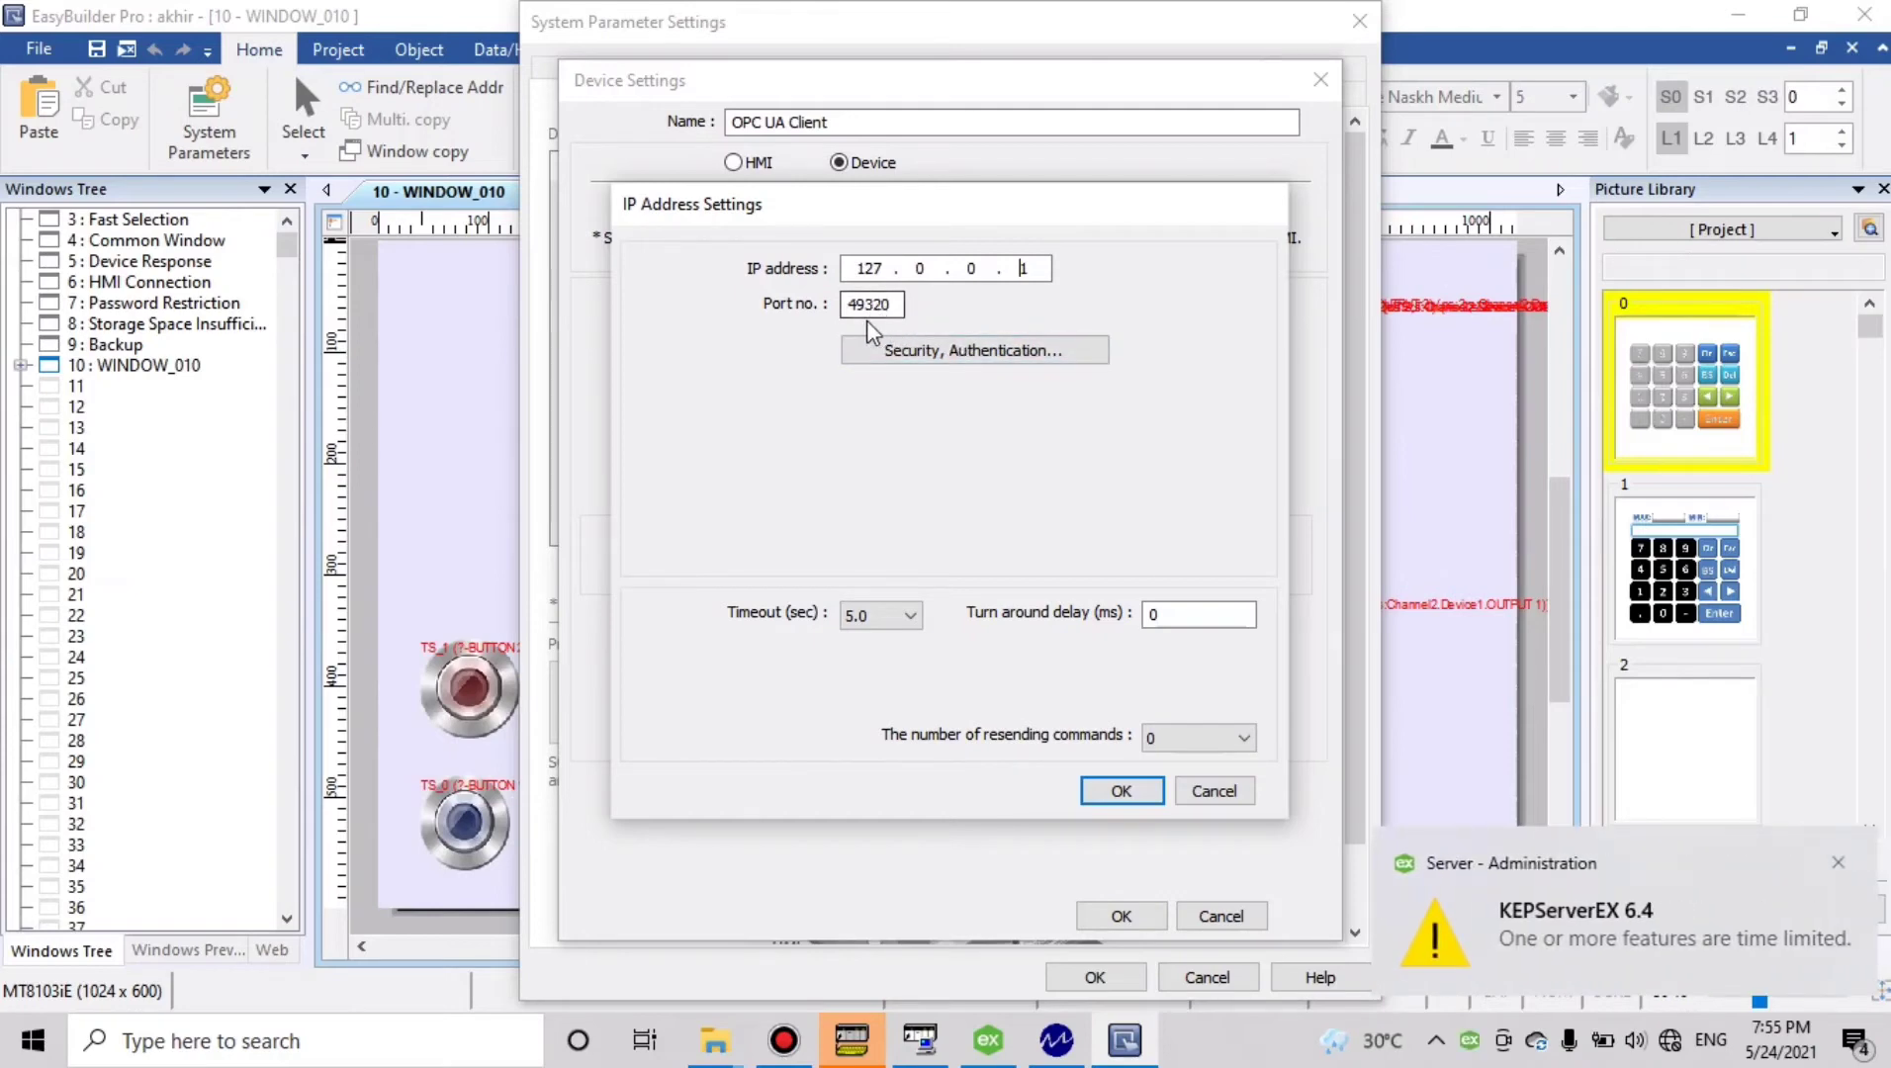
pyautogui.click(956, 356)
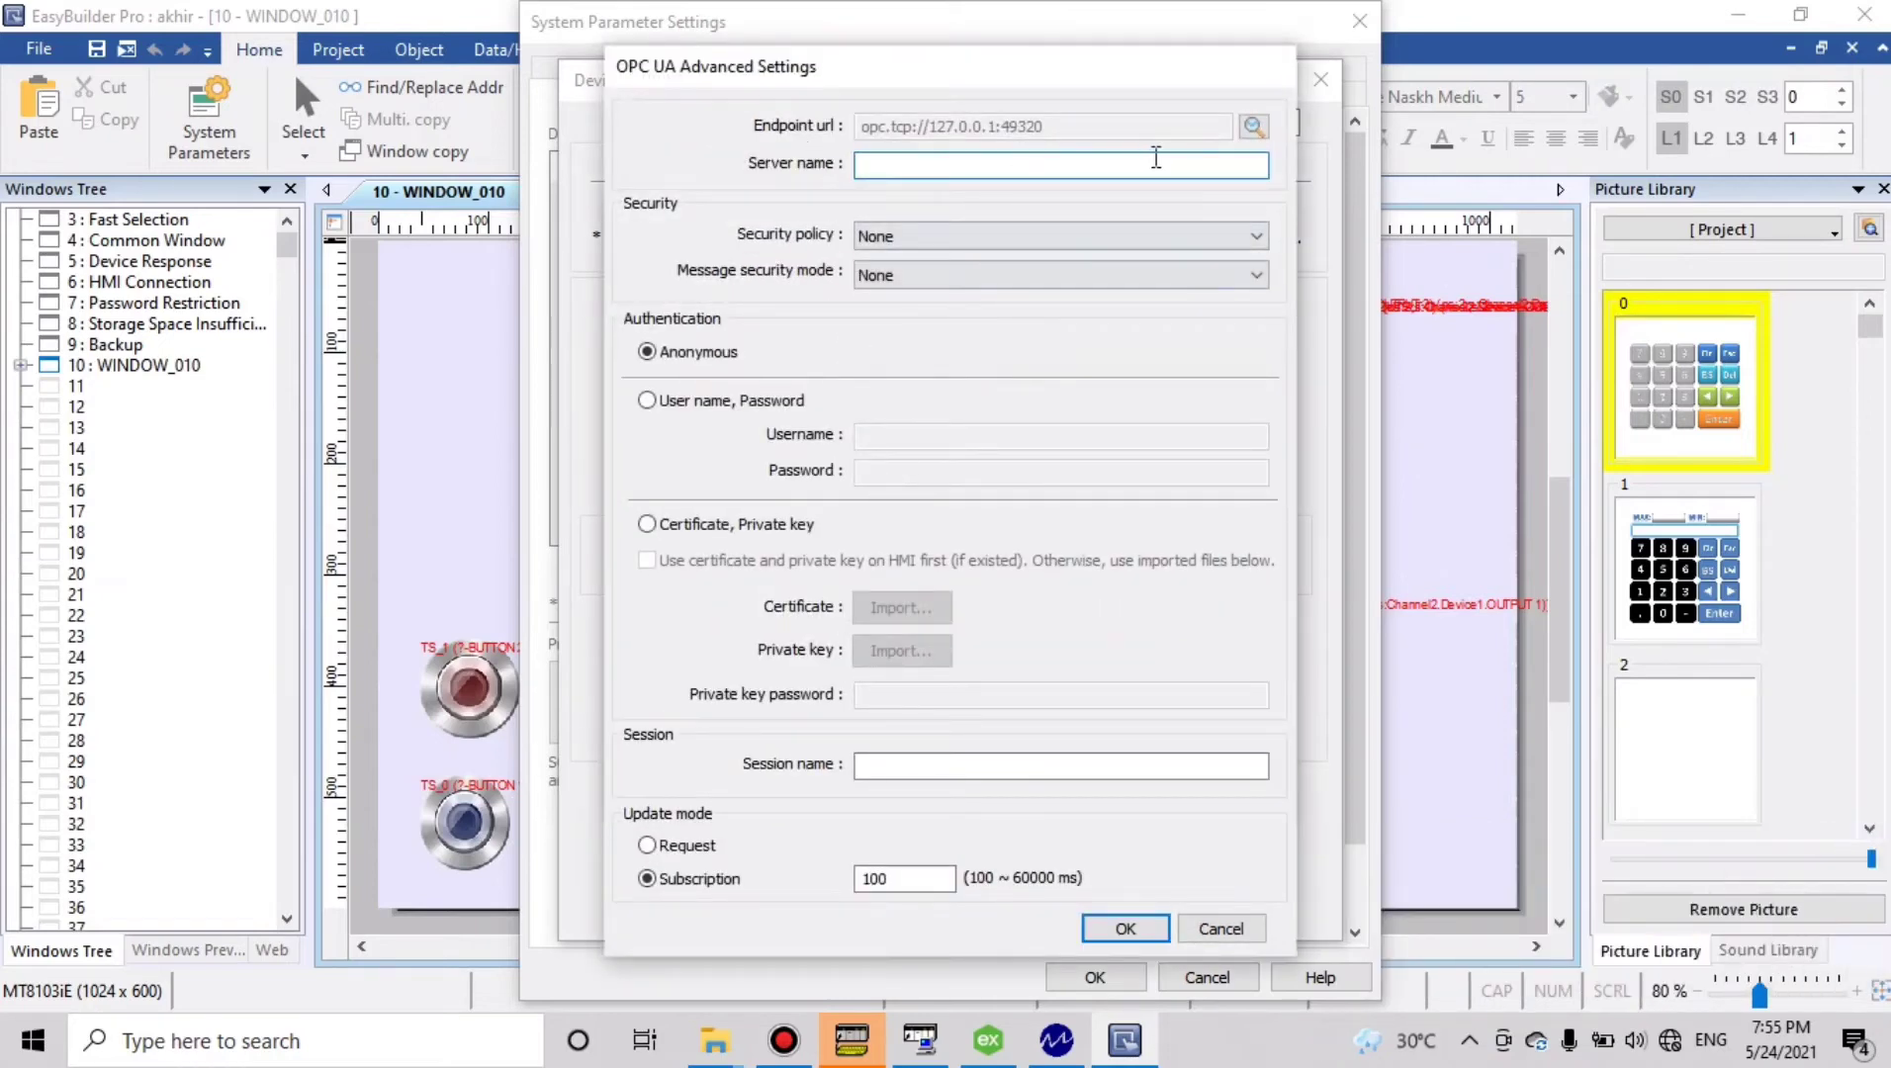
pyautogui.click(1254, 127)
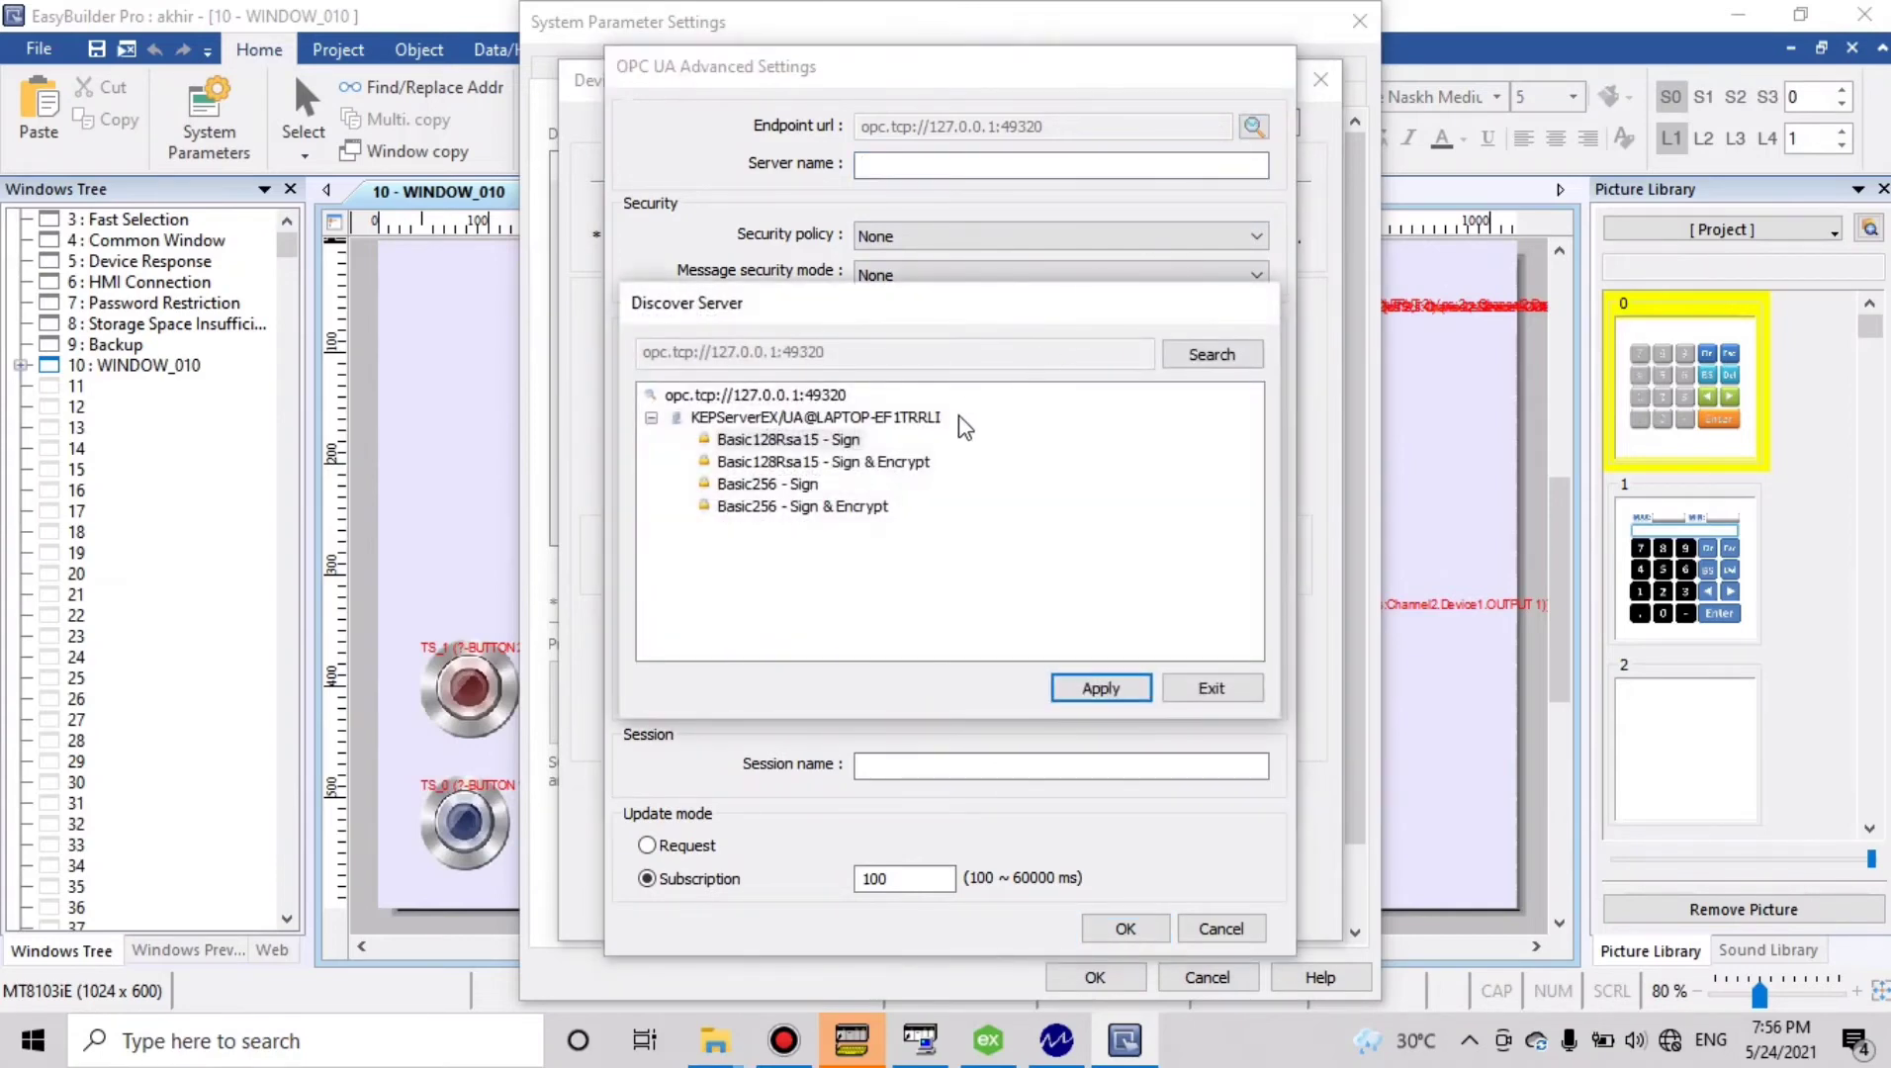
pyautogui.click(922, 464)
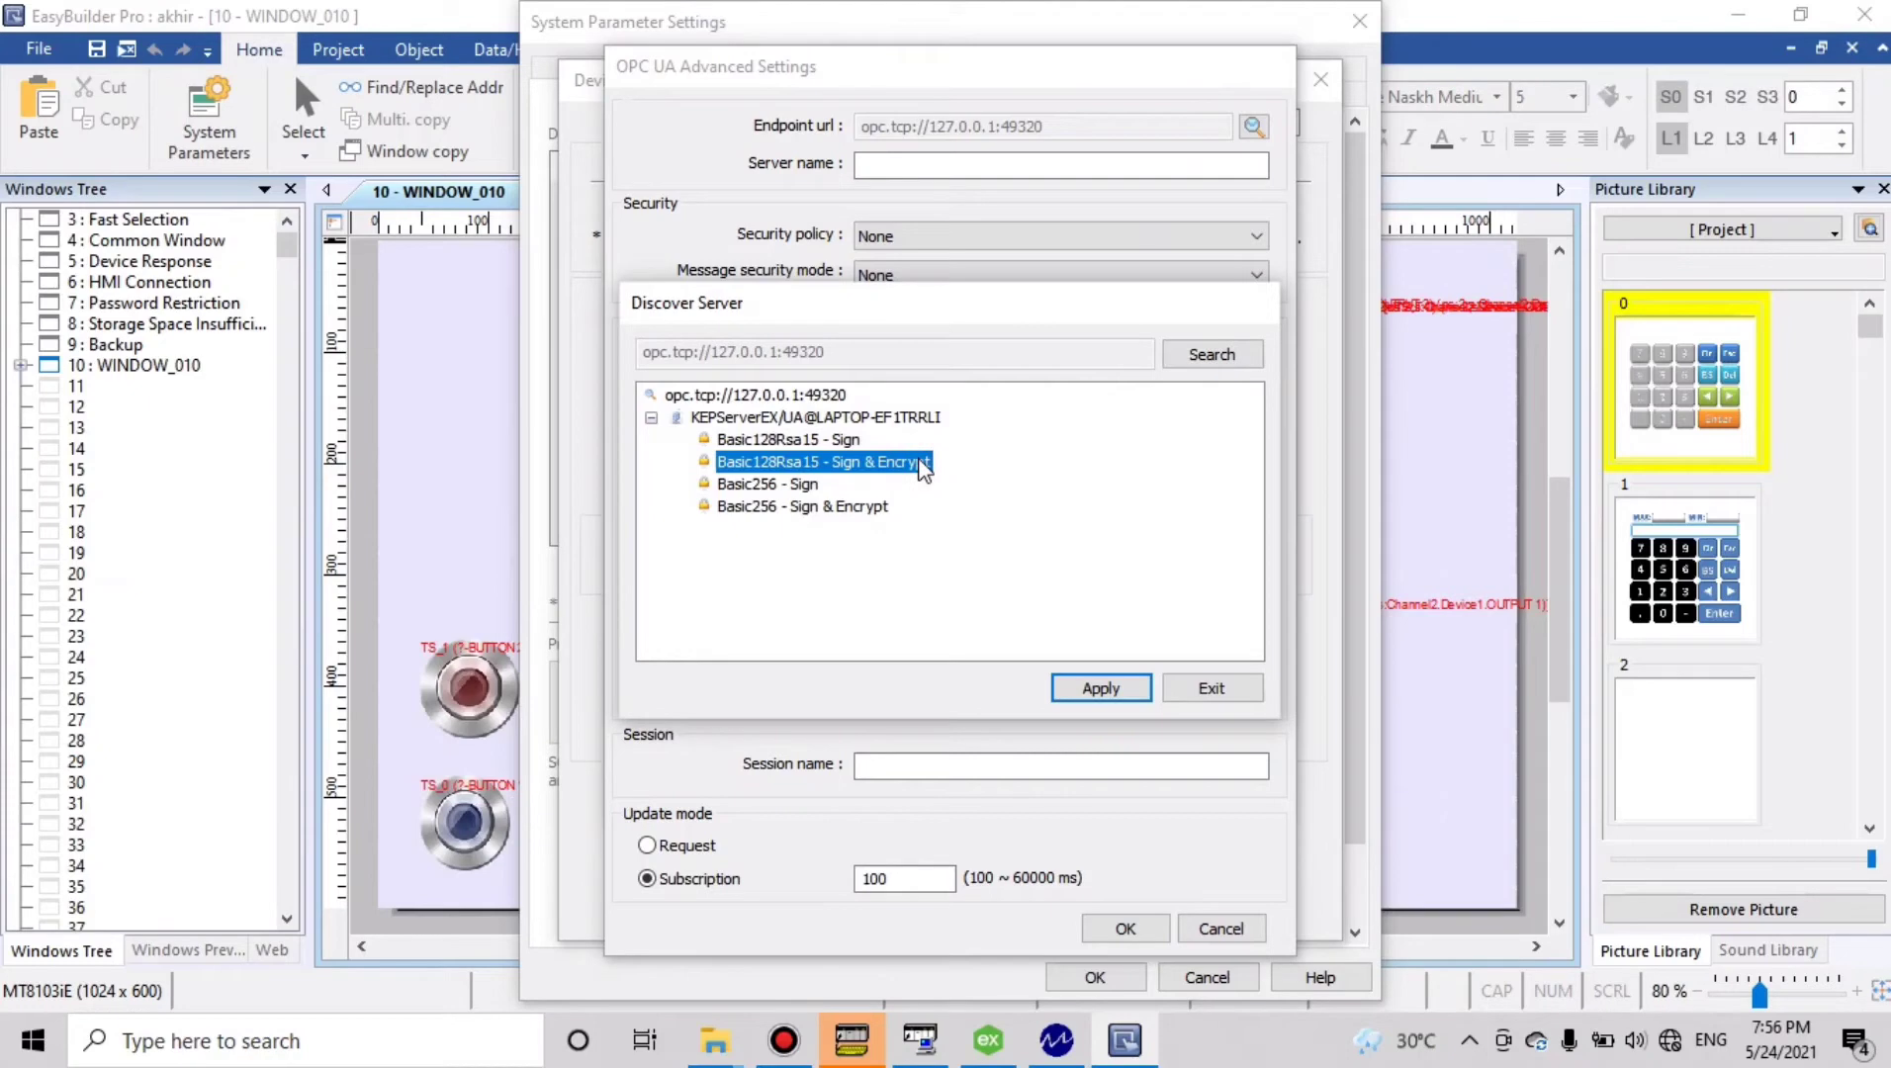
pyautogui.click(1101, 687)
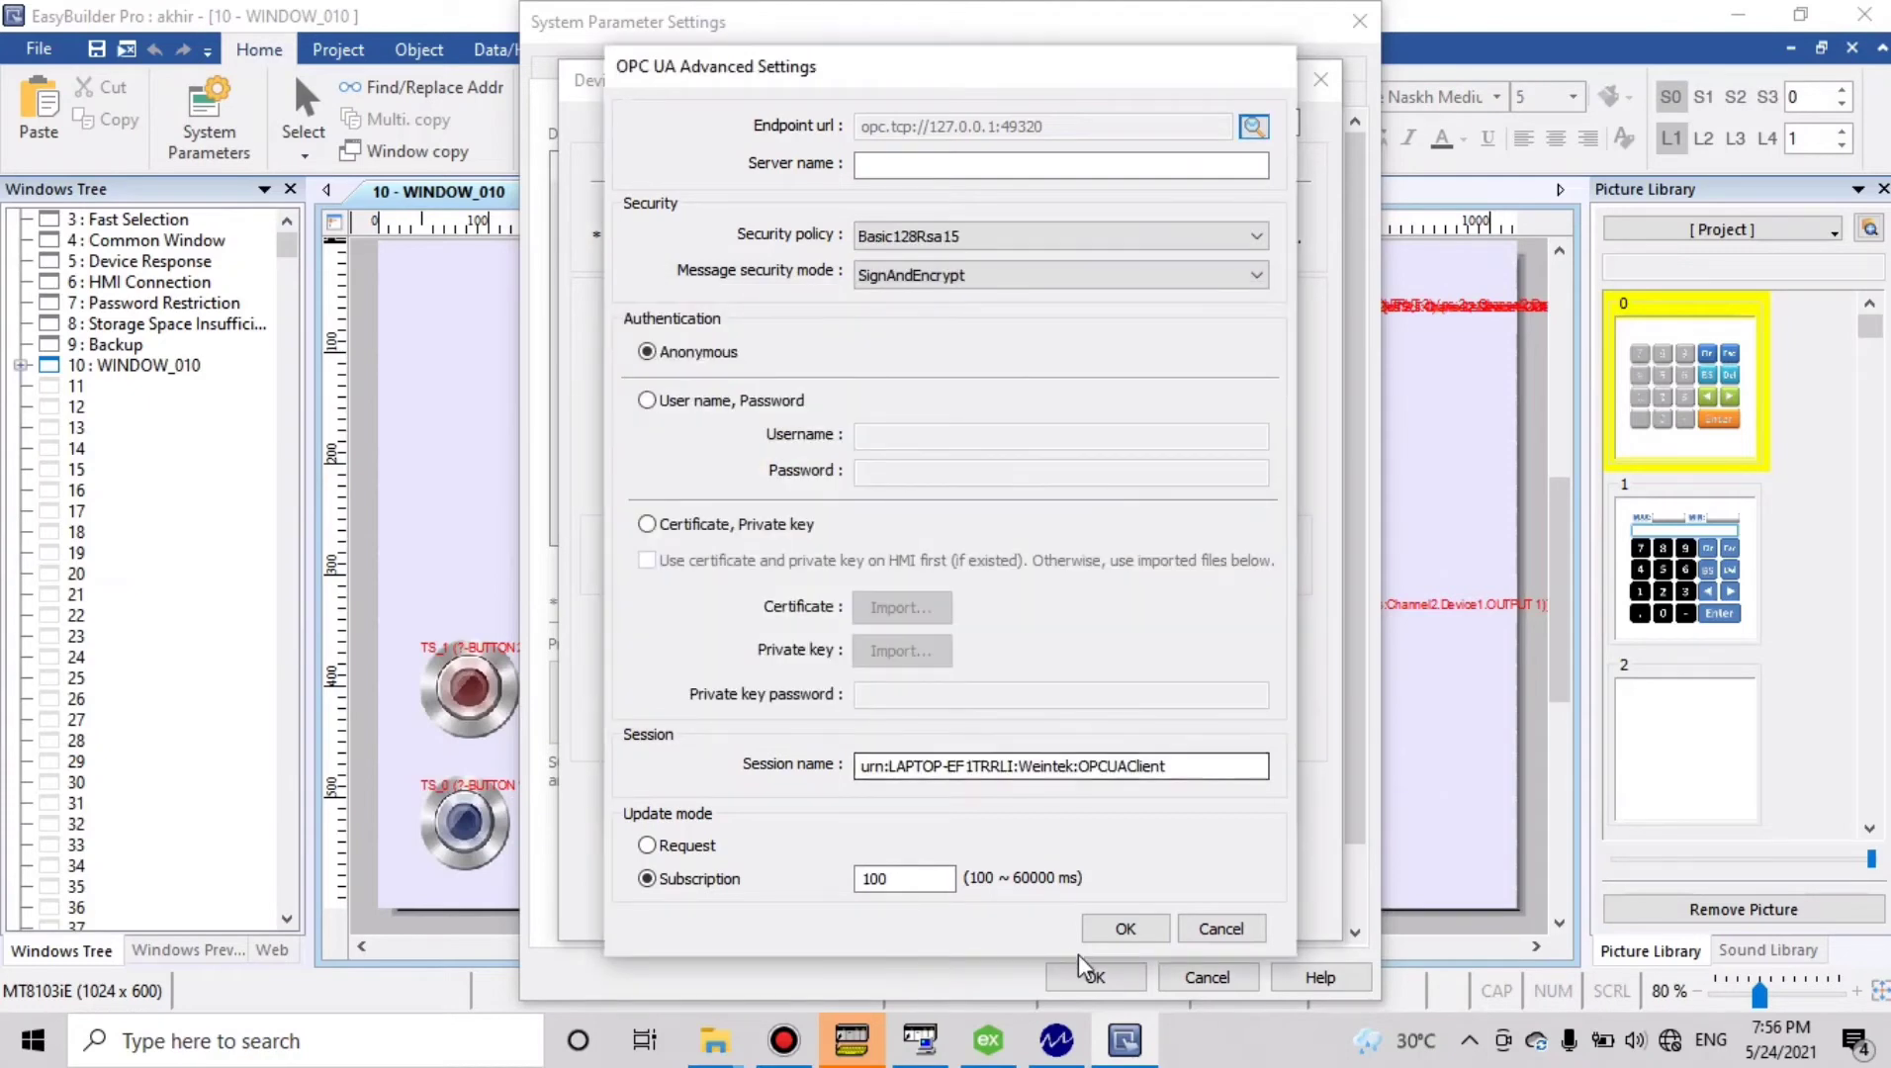
pyautogui.click(1105, 934)
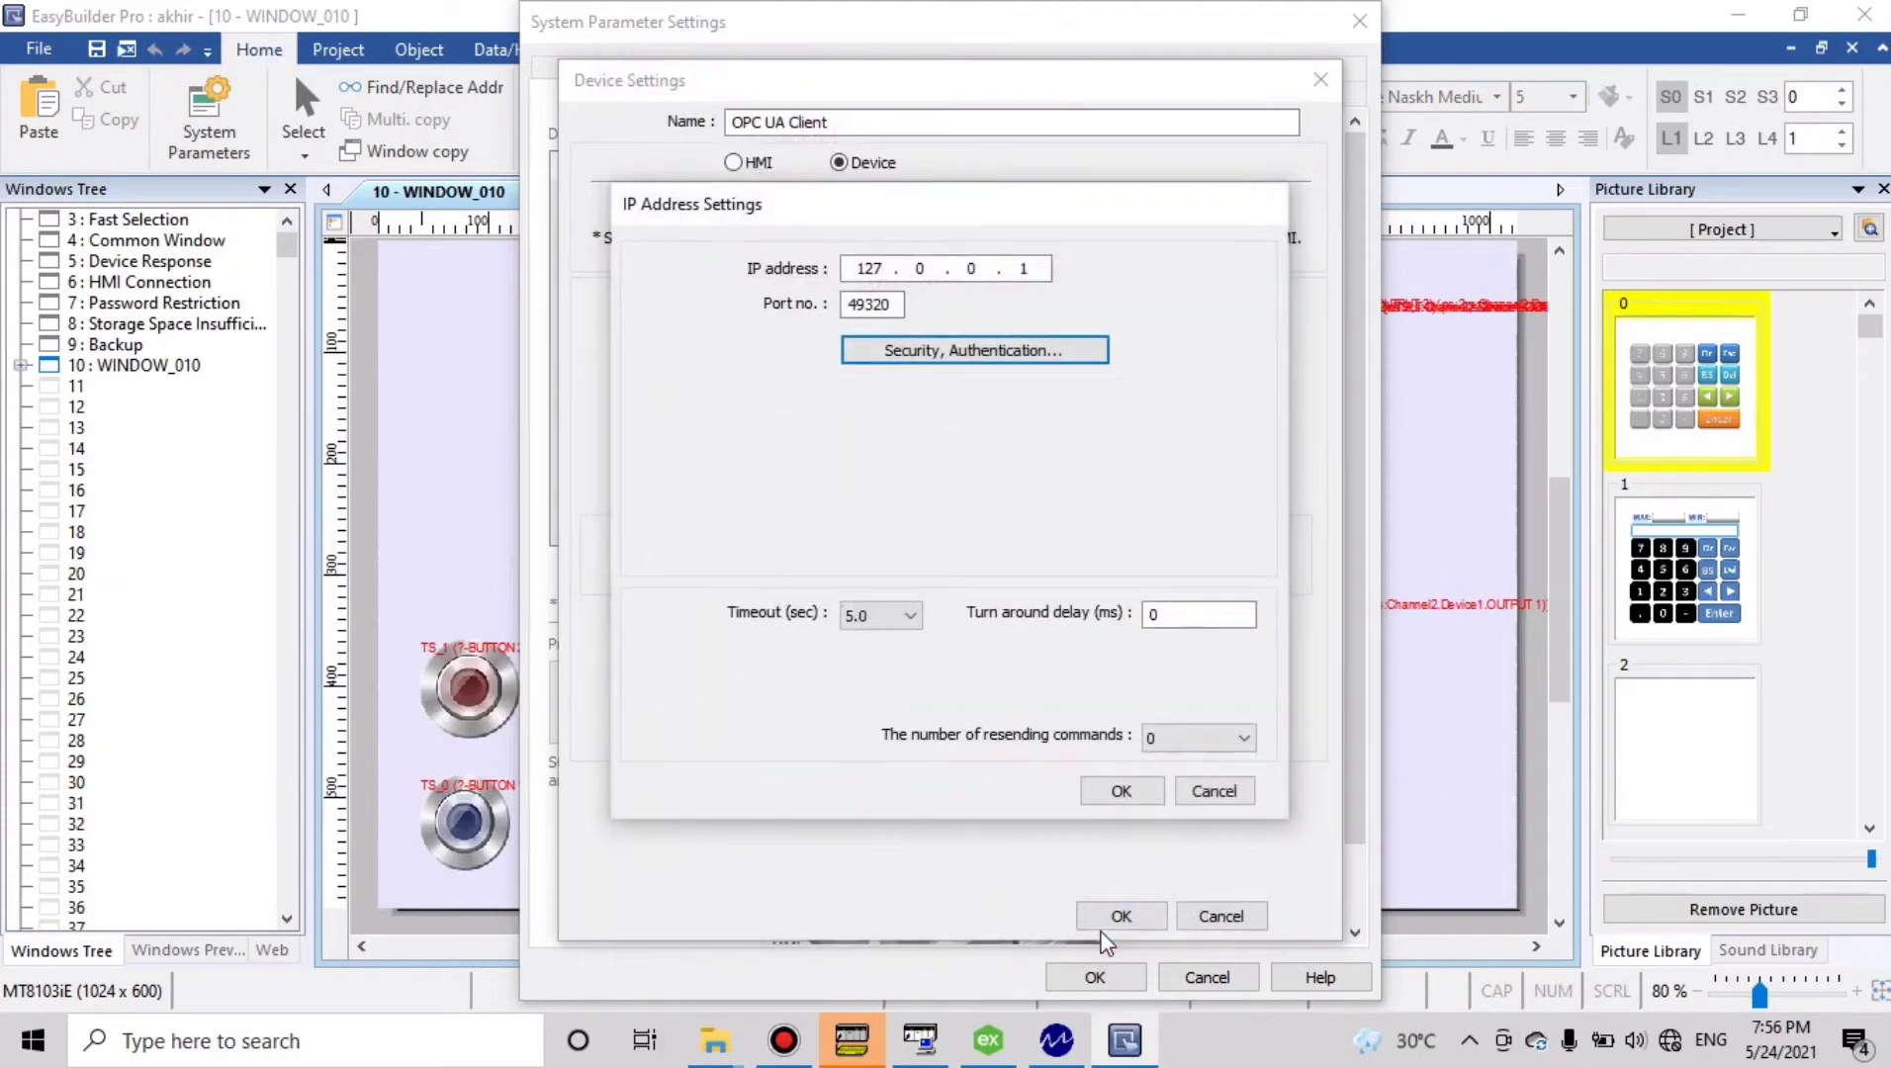
pyautogui.click(1113, 789)
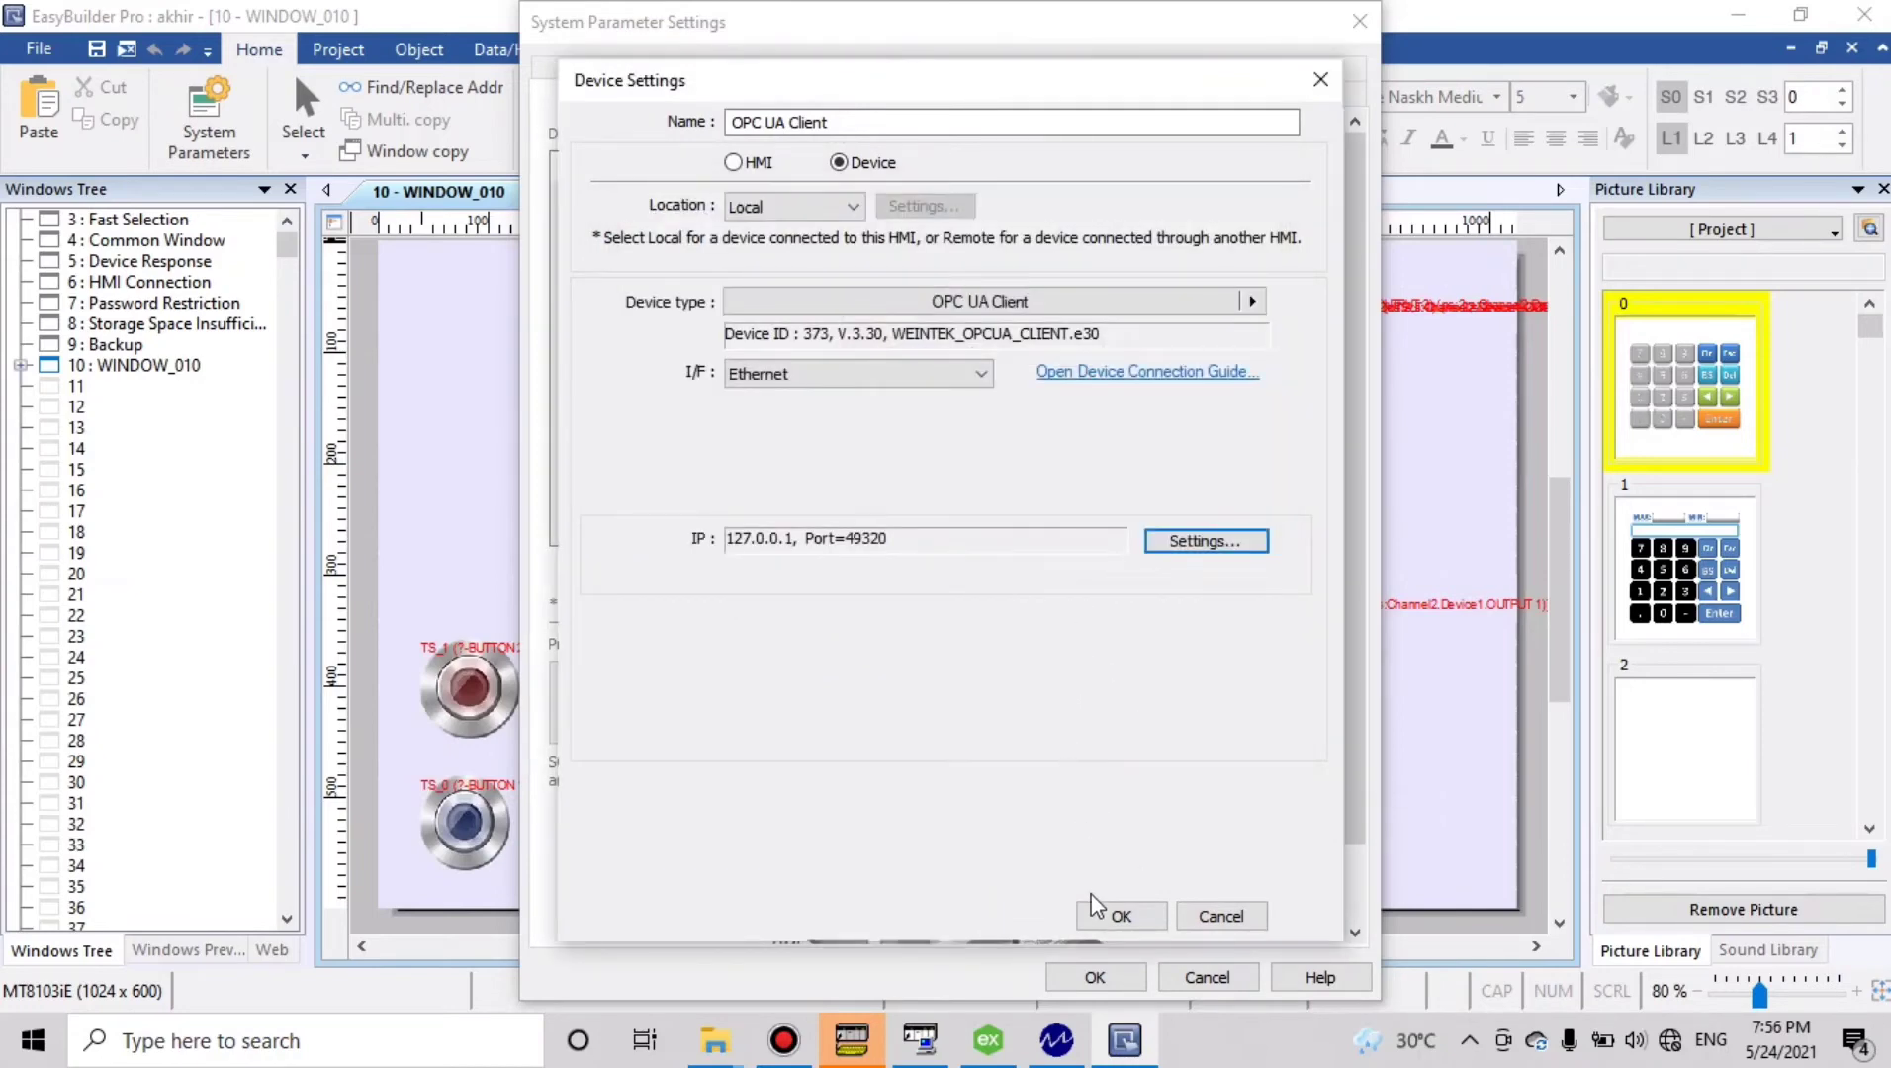
pyautogui.click(1112, 916)
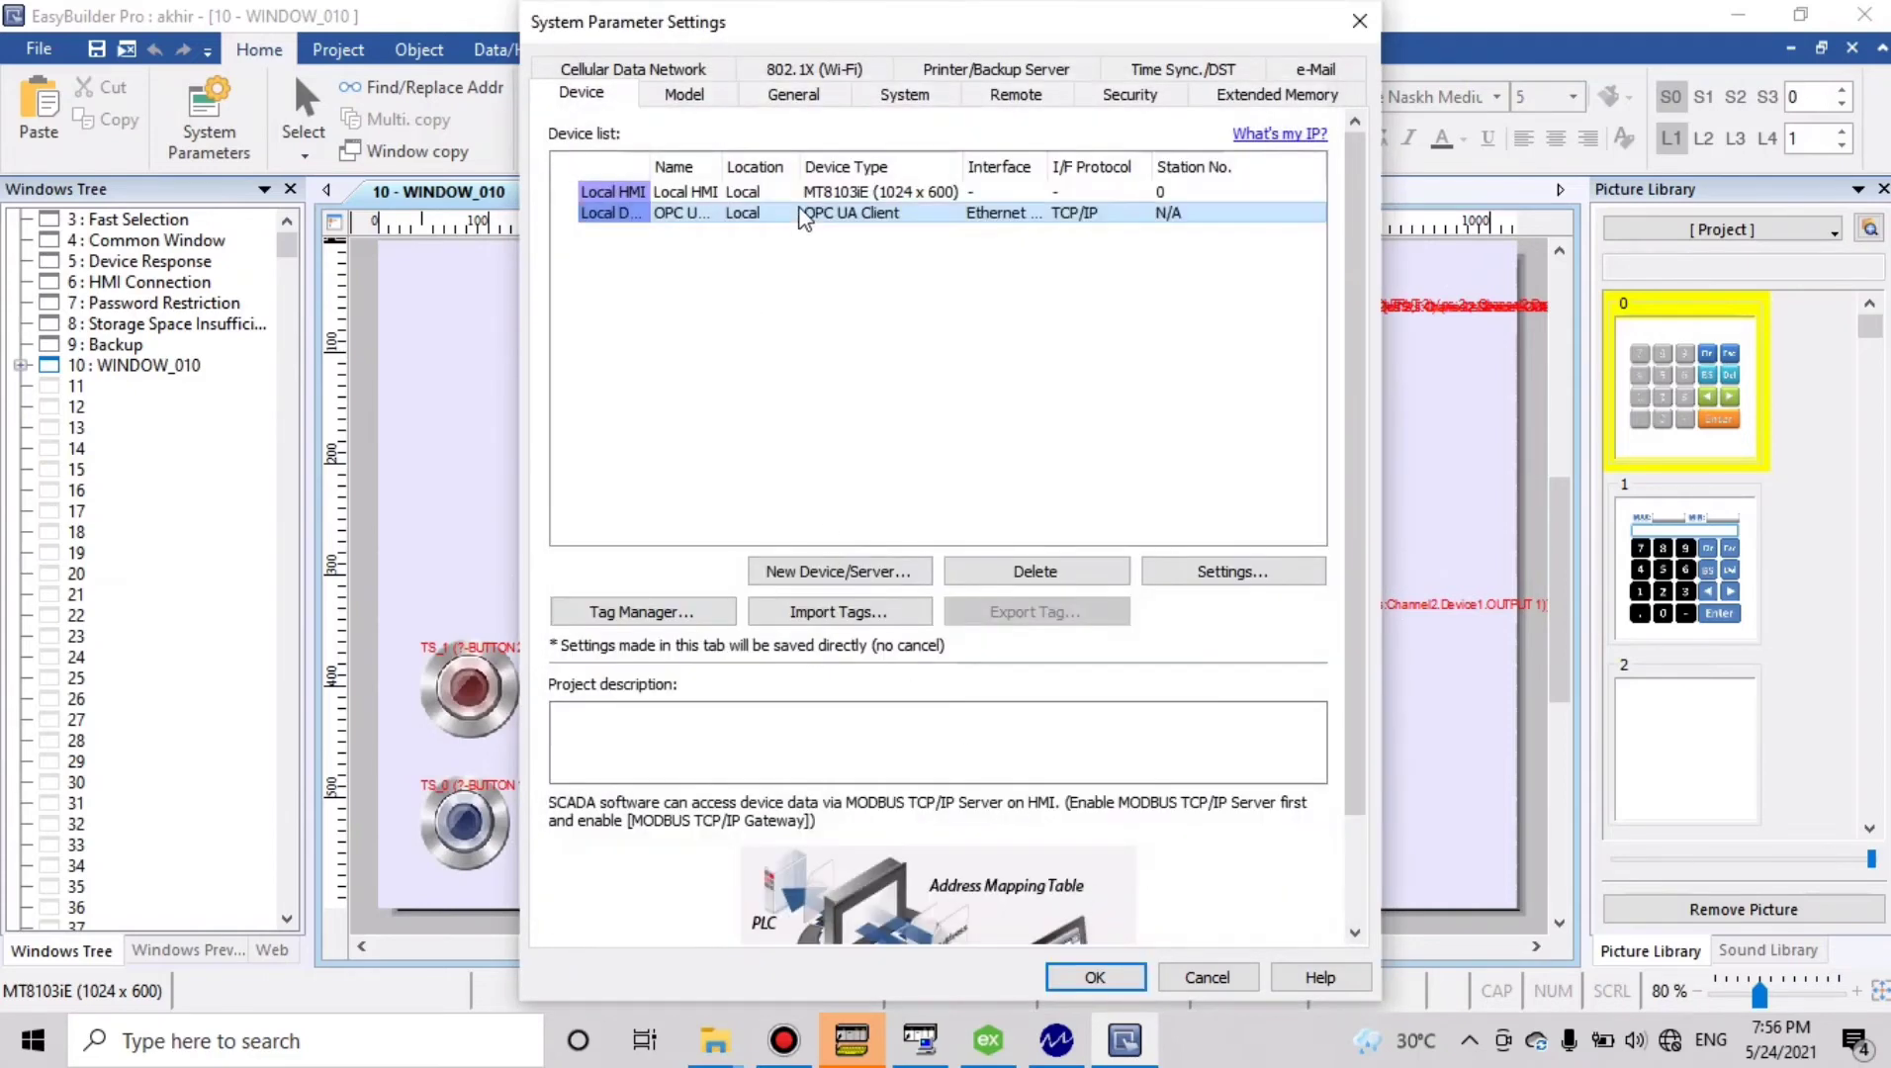
# Open the tag manager for the OPC UA Client device, accepting one char per word for the STRING type
pyautogui.click(801, 212)
pyautogui.click(633, 612)
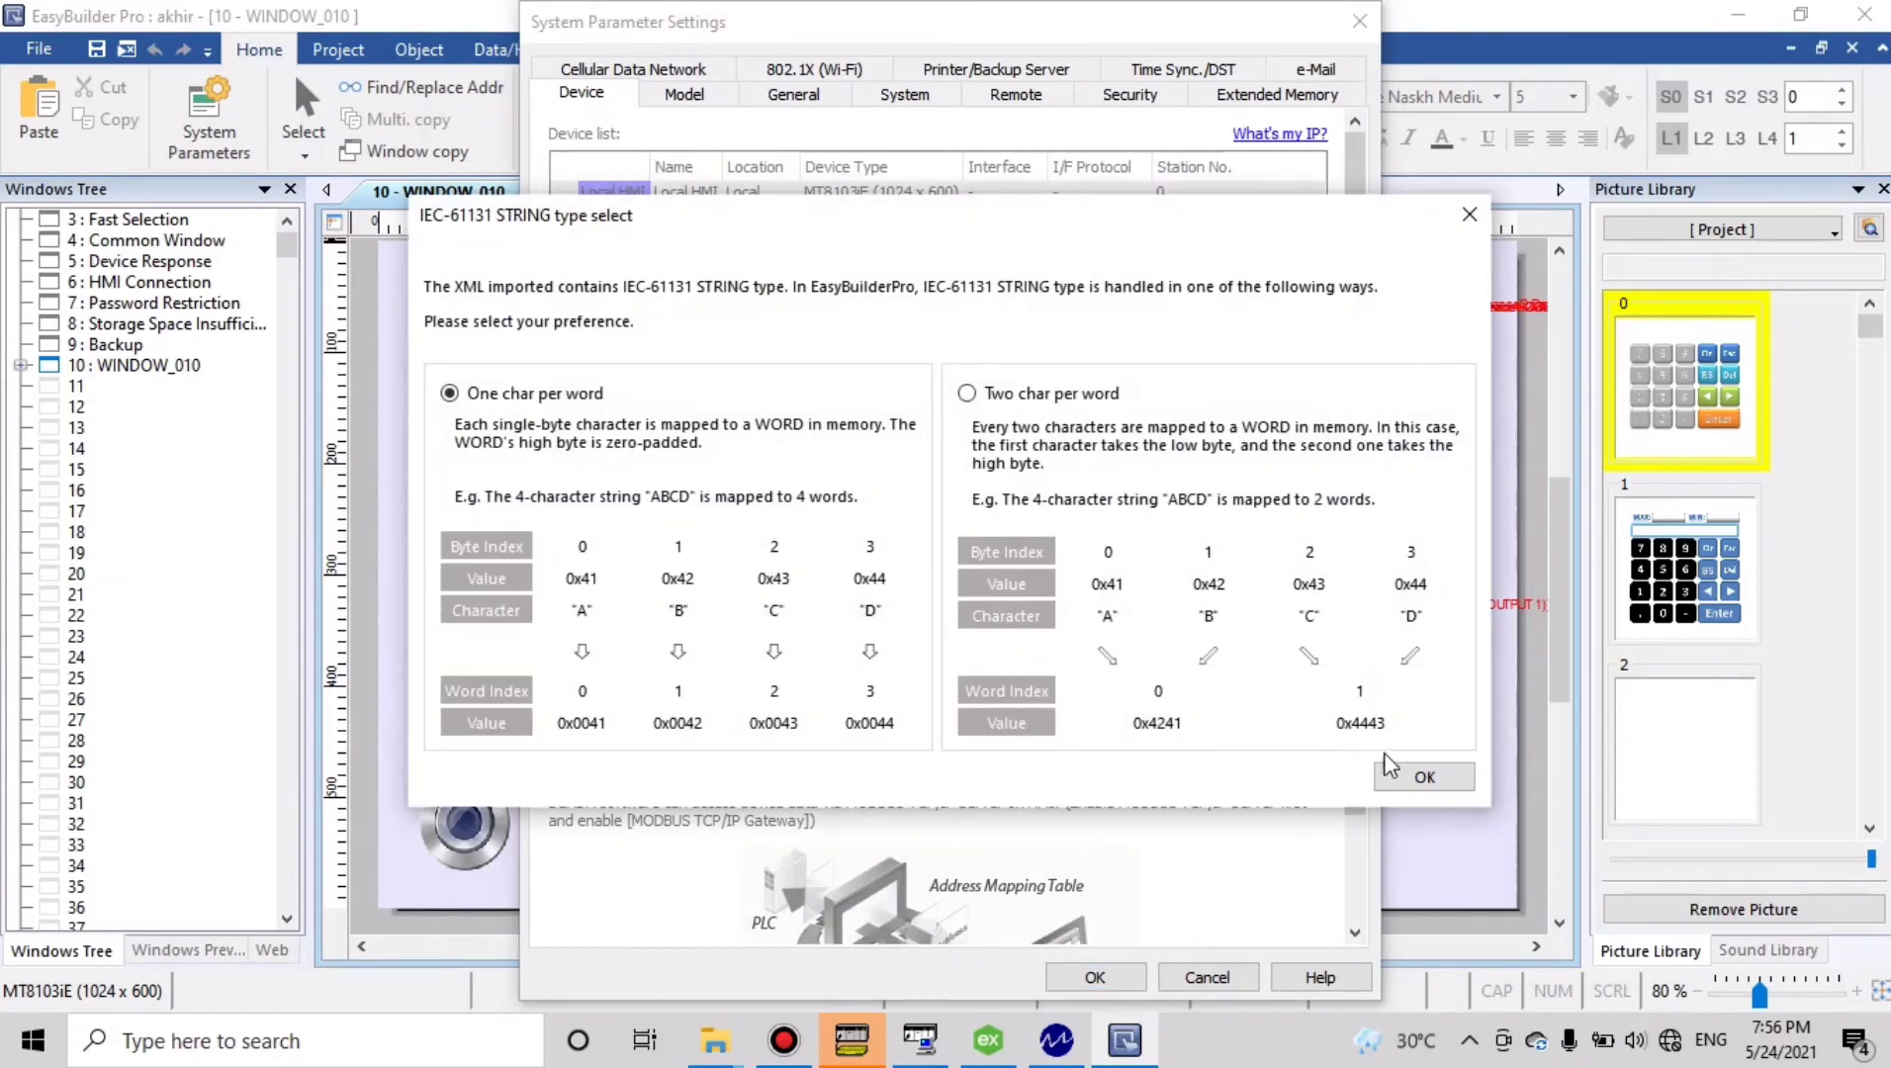
pyautogui.click(1424, 777)
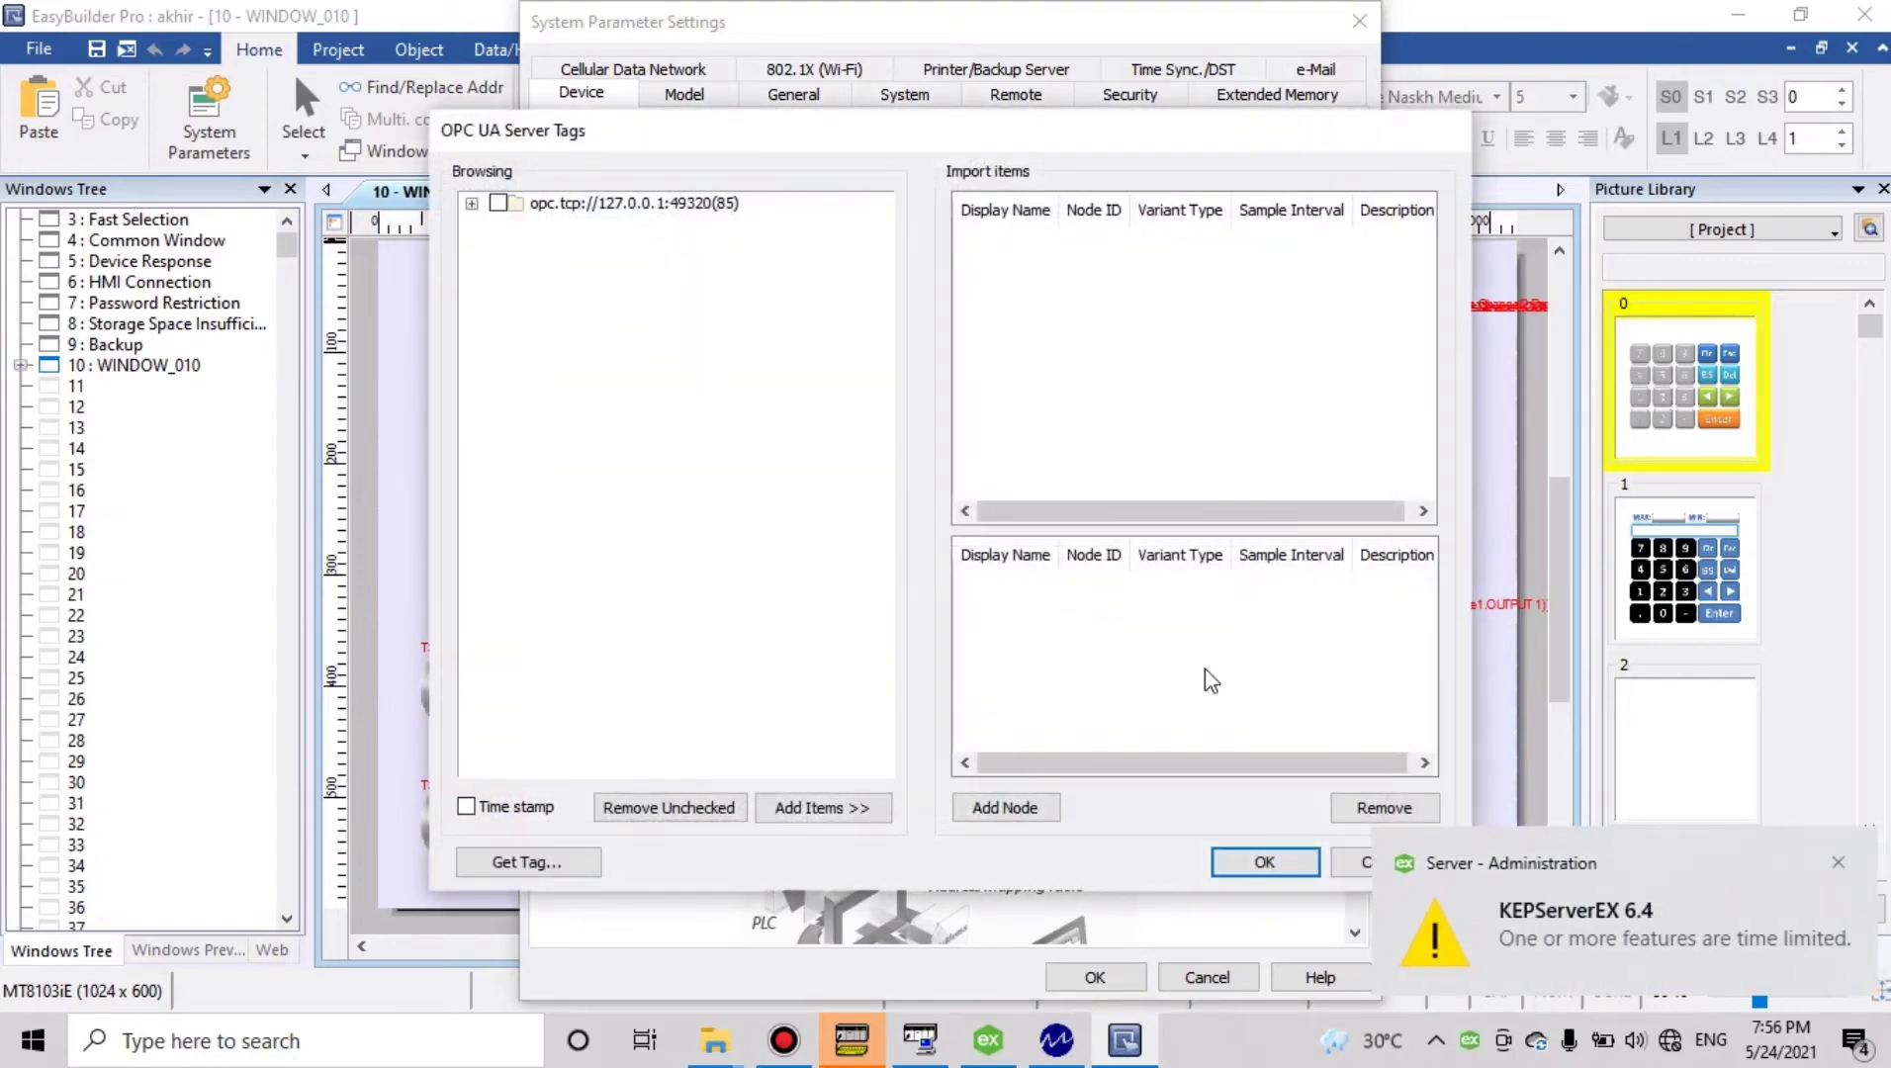
pyautogui.click(1835, 862)
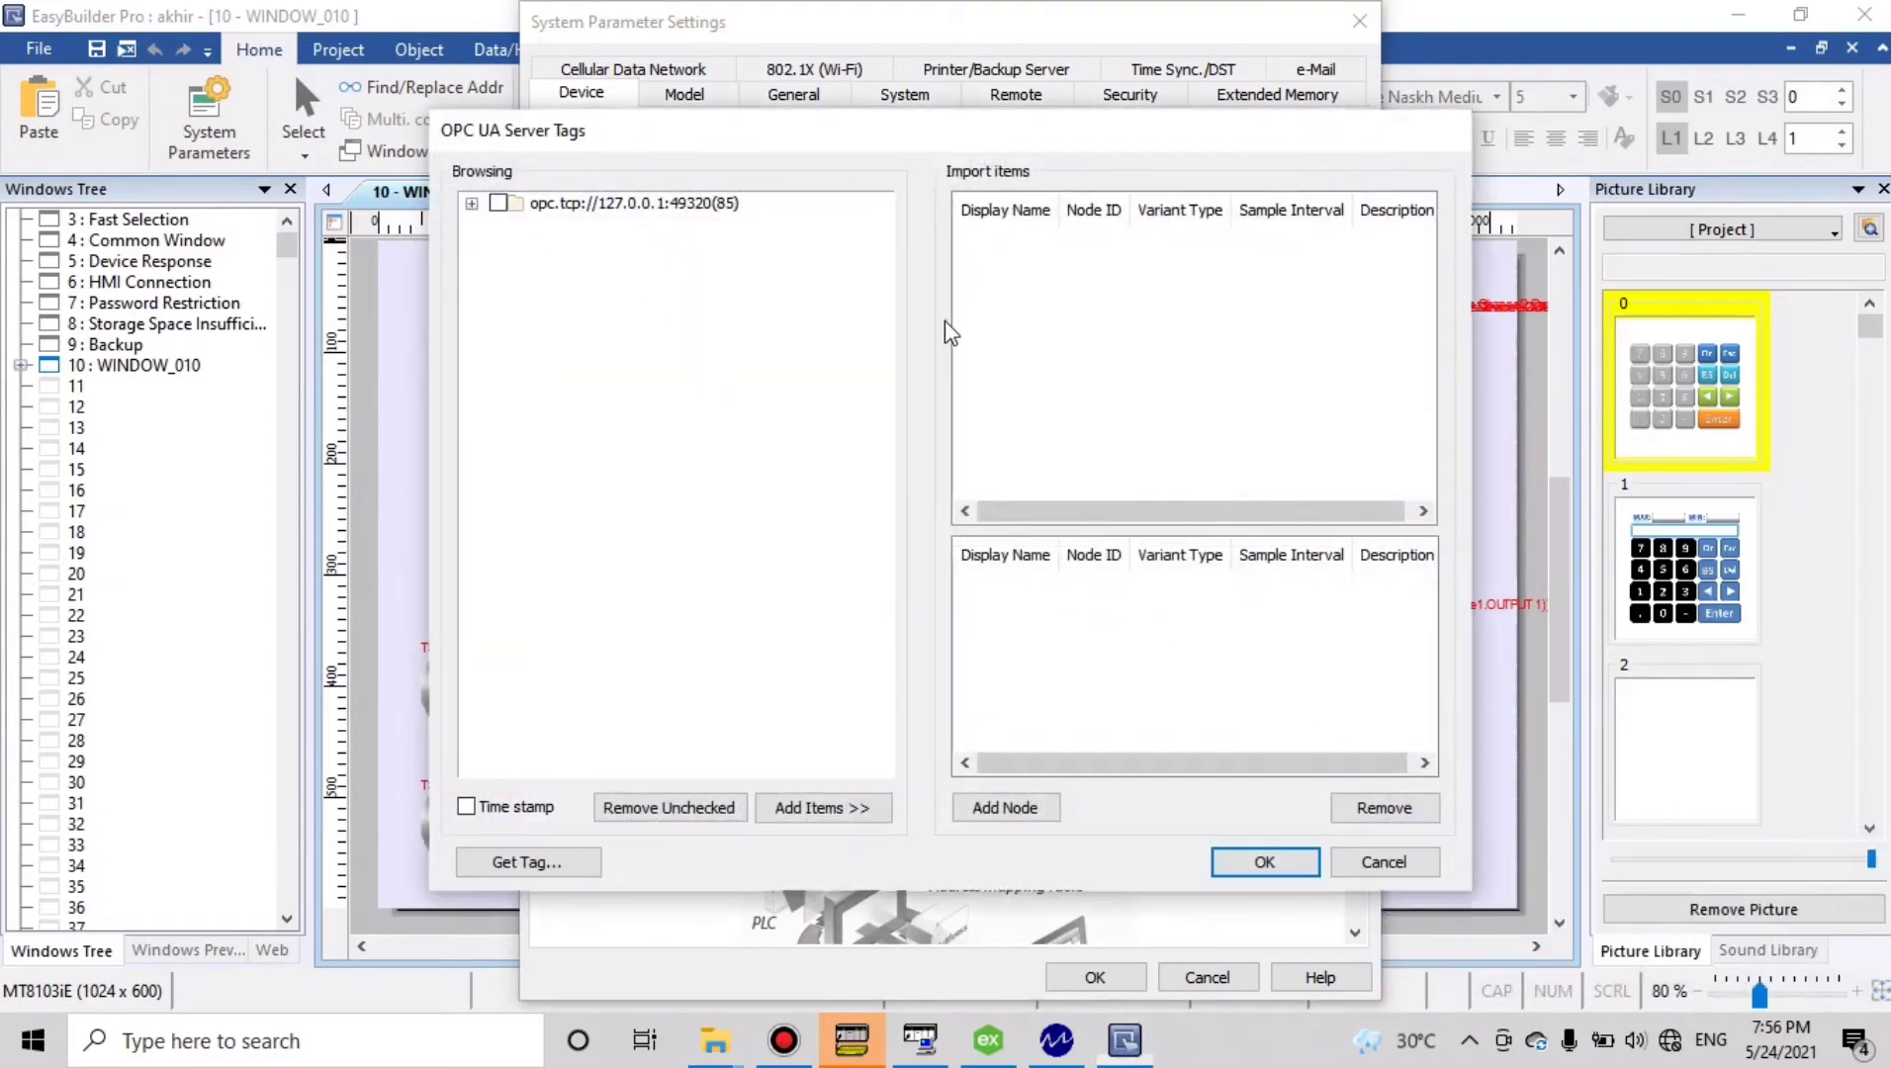
# Add the BUTTON 1, BUTTON 2, OUTPUT 1 and OUTPUT 2 tags from Channel2's Device1 to the import items
pyautogui.click(472, 204)
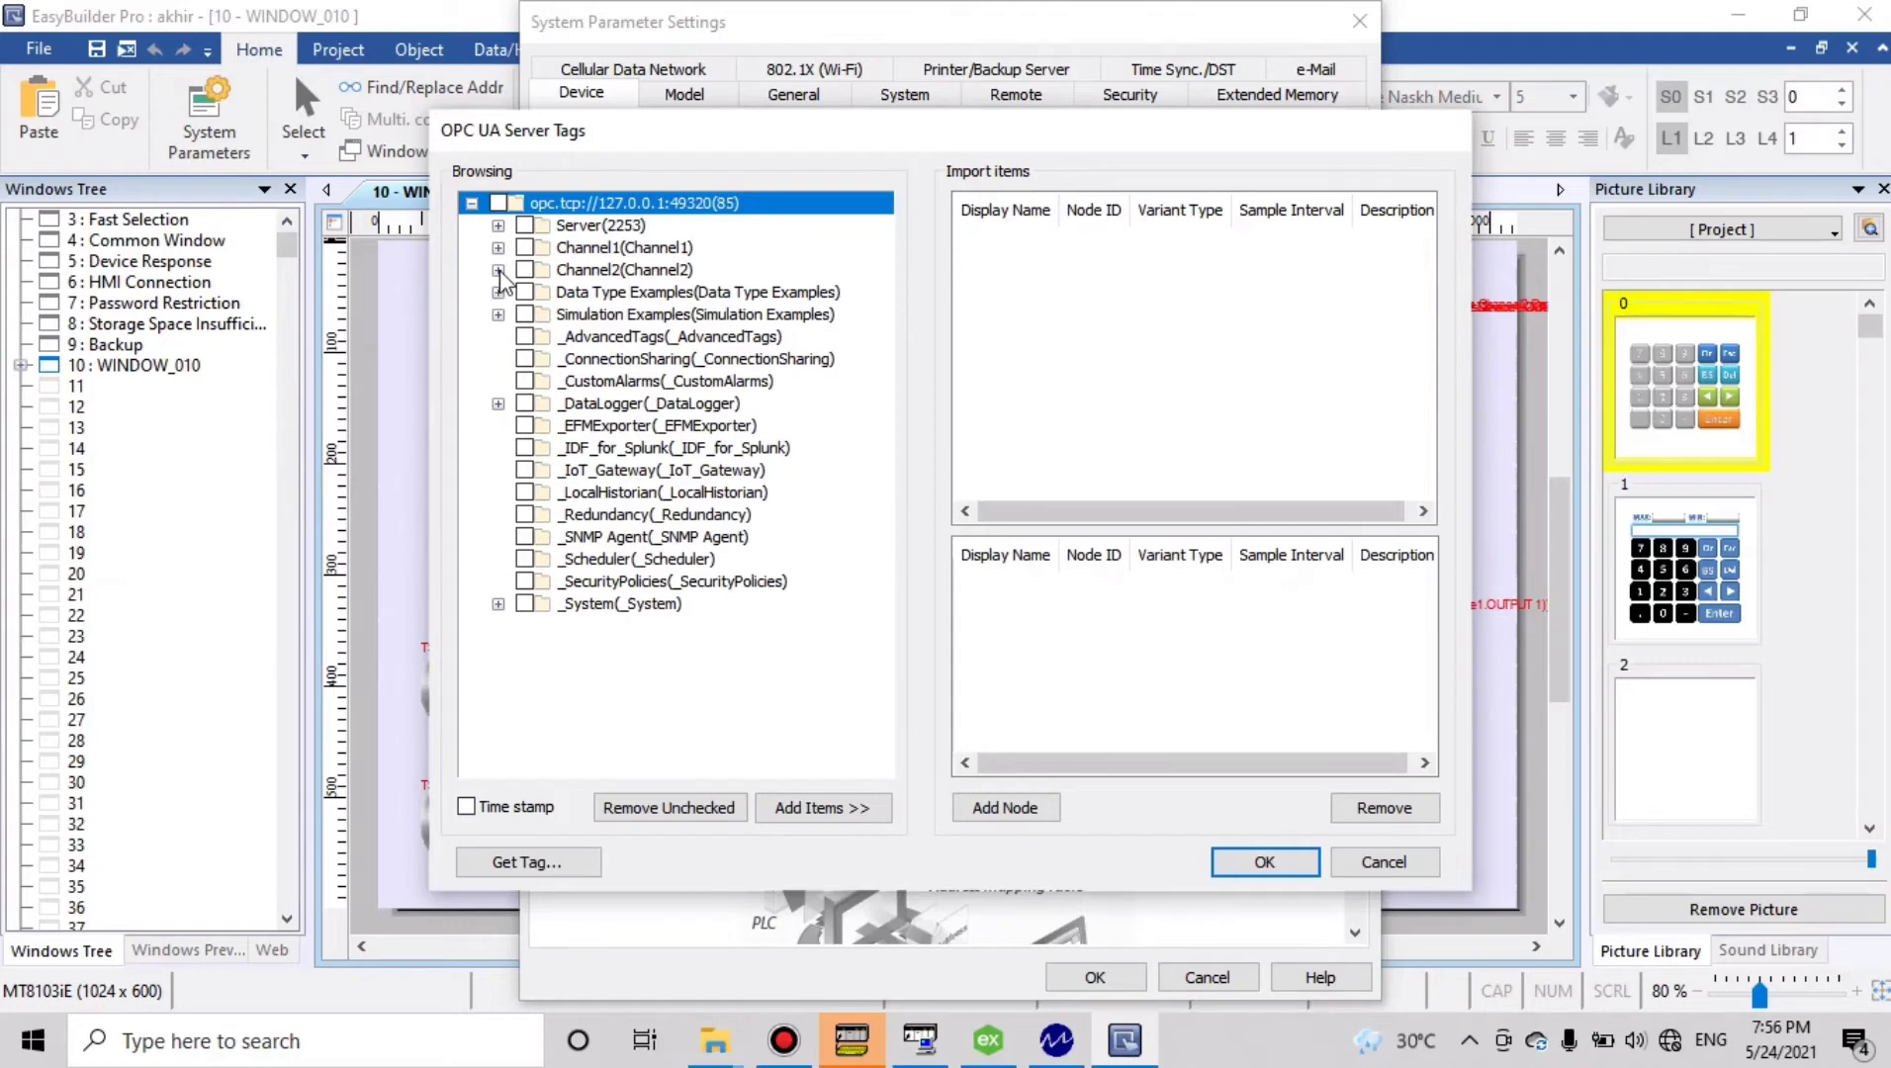
pyautogui.click(498, 269)
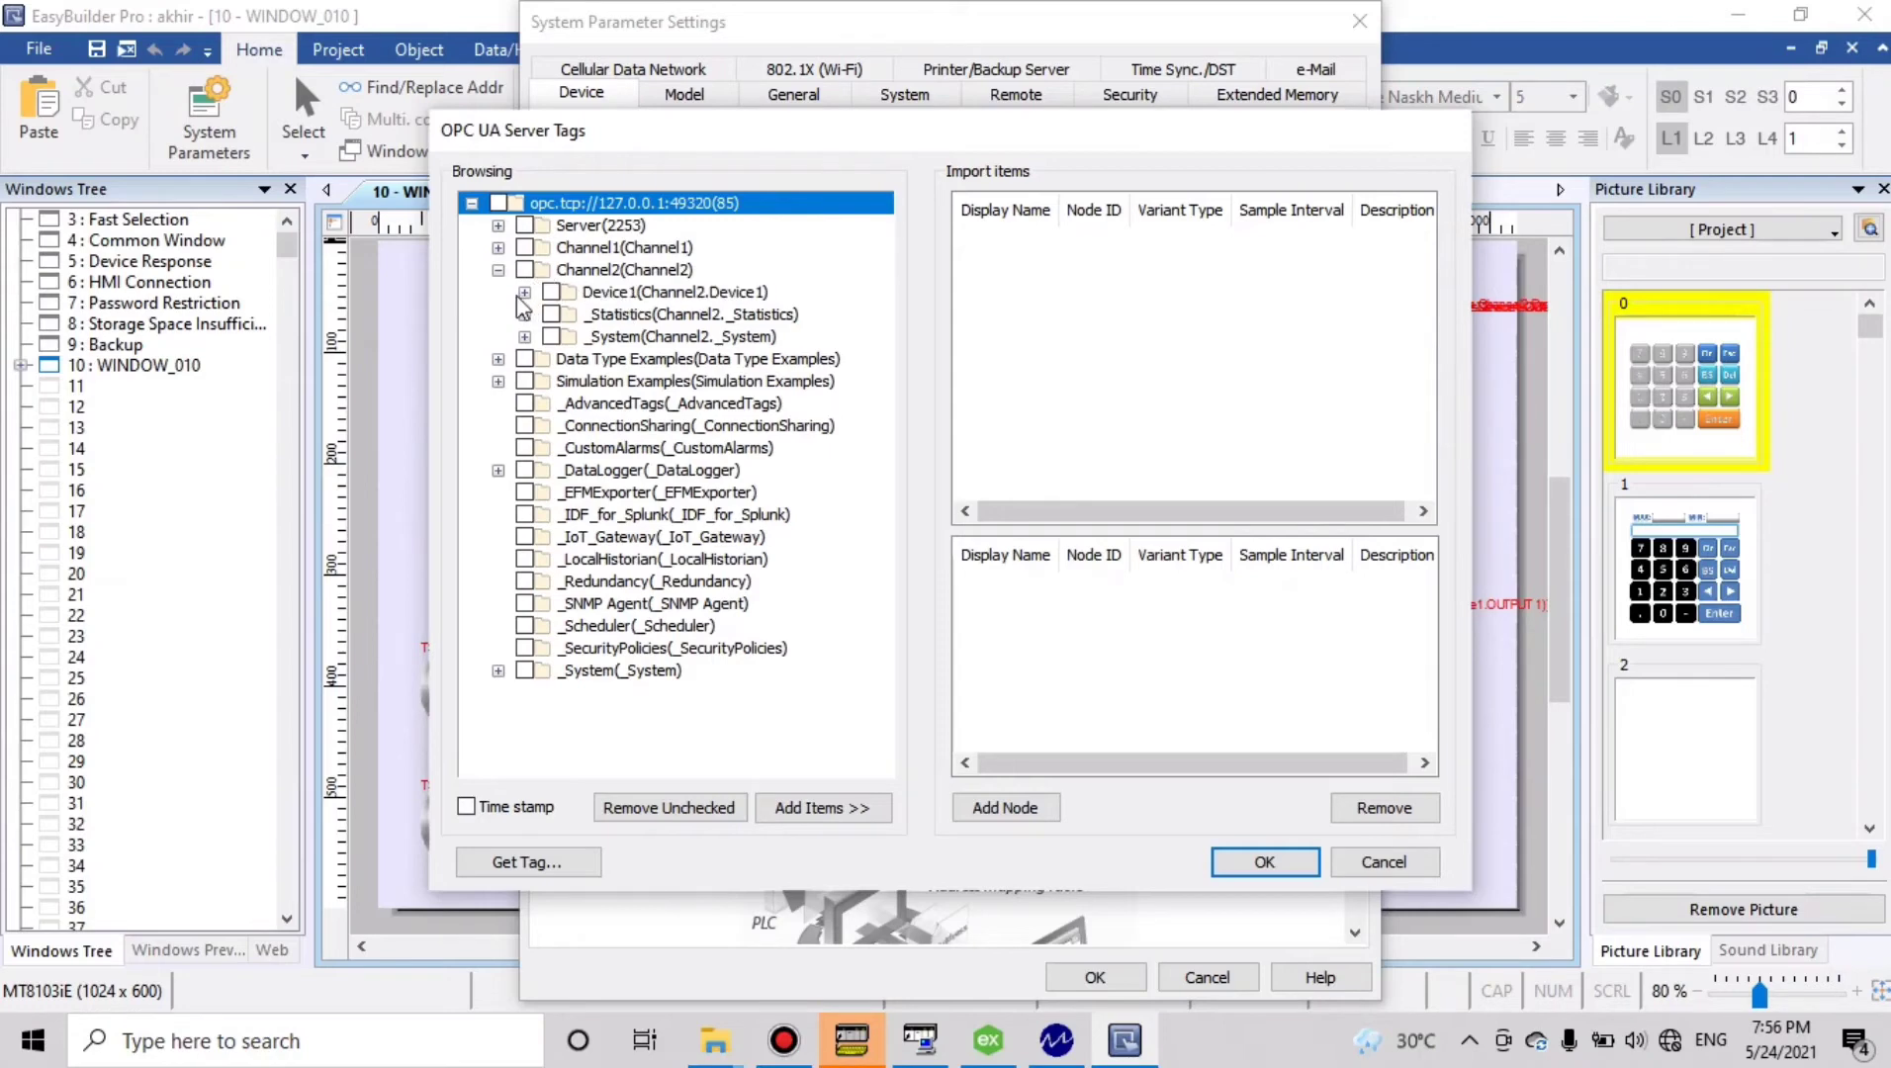
pyautogui.click(523, 298)
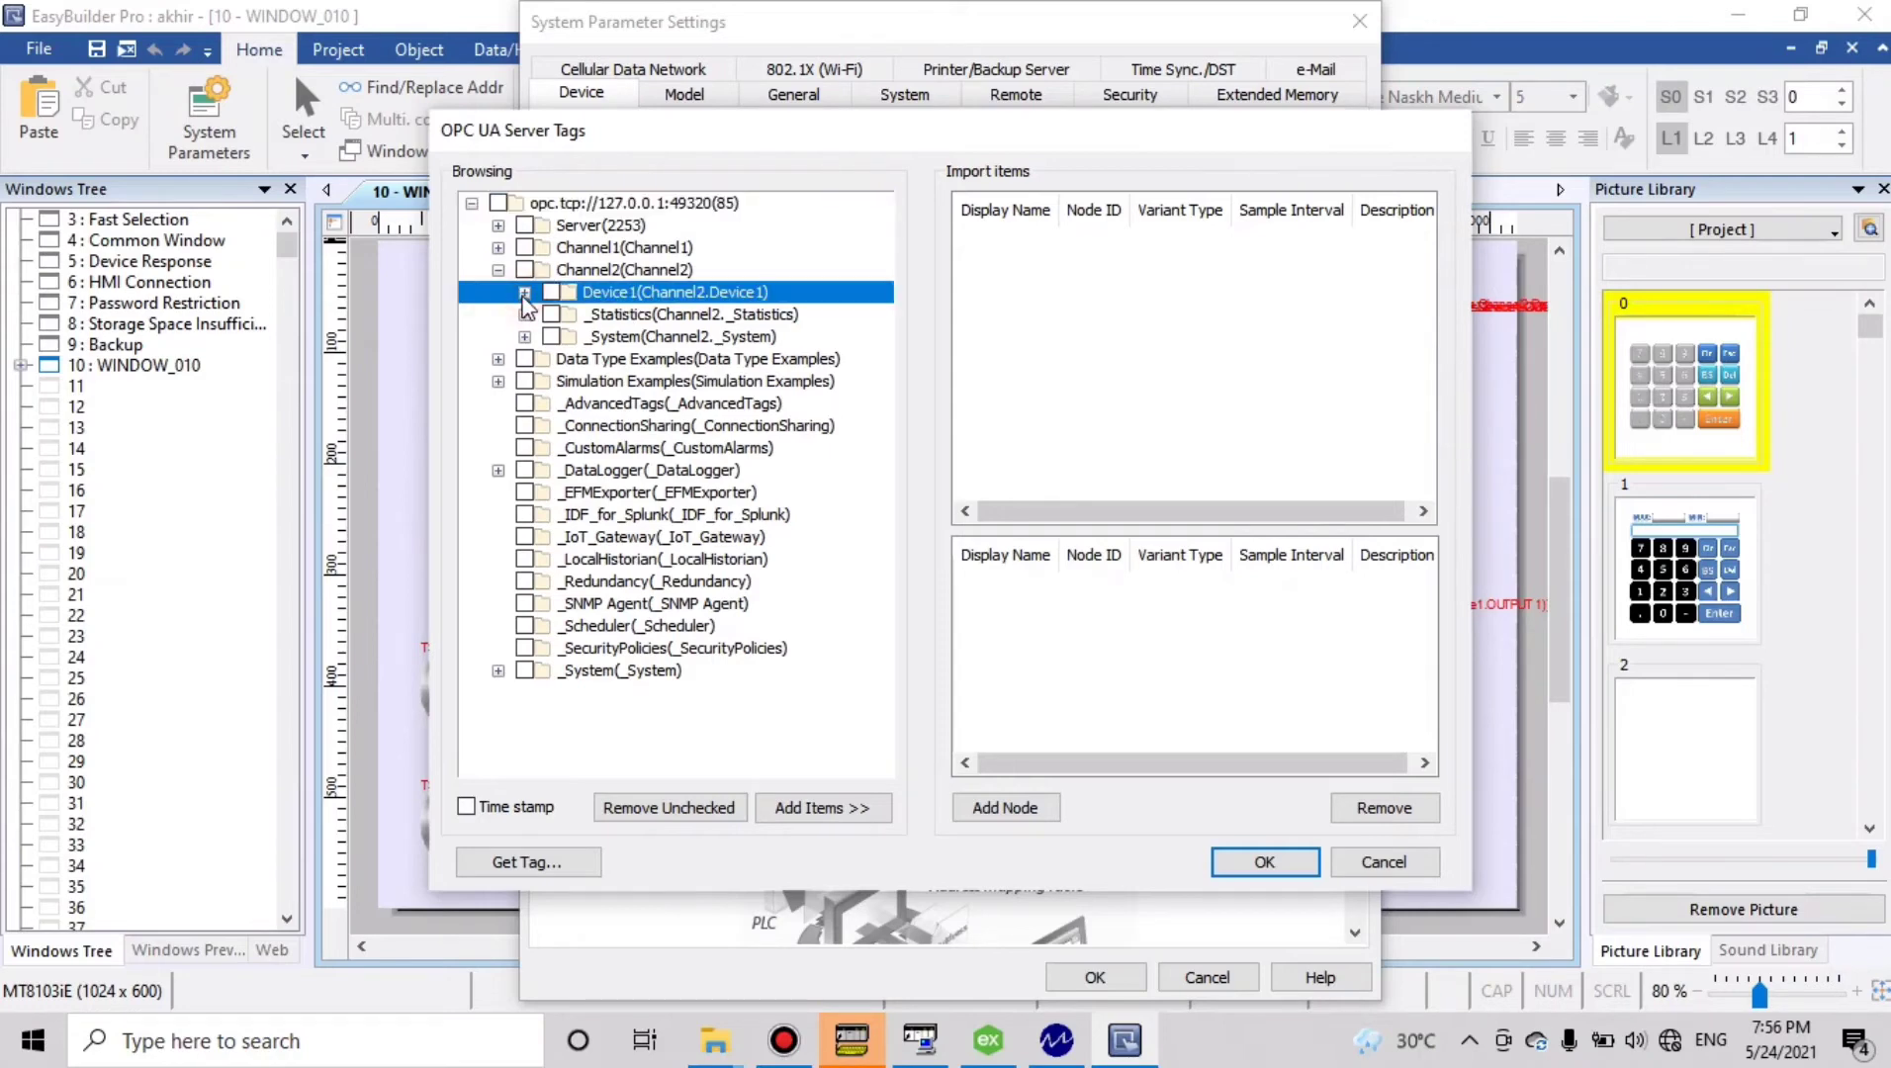
pyautogui.click(524, 293)
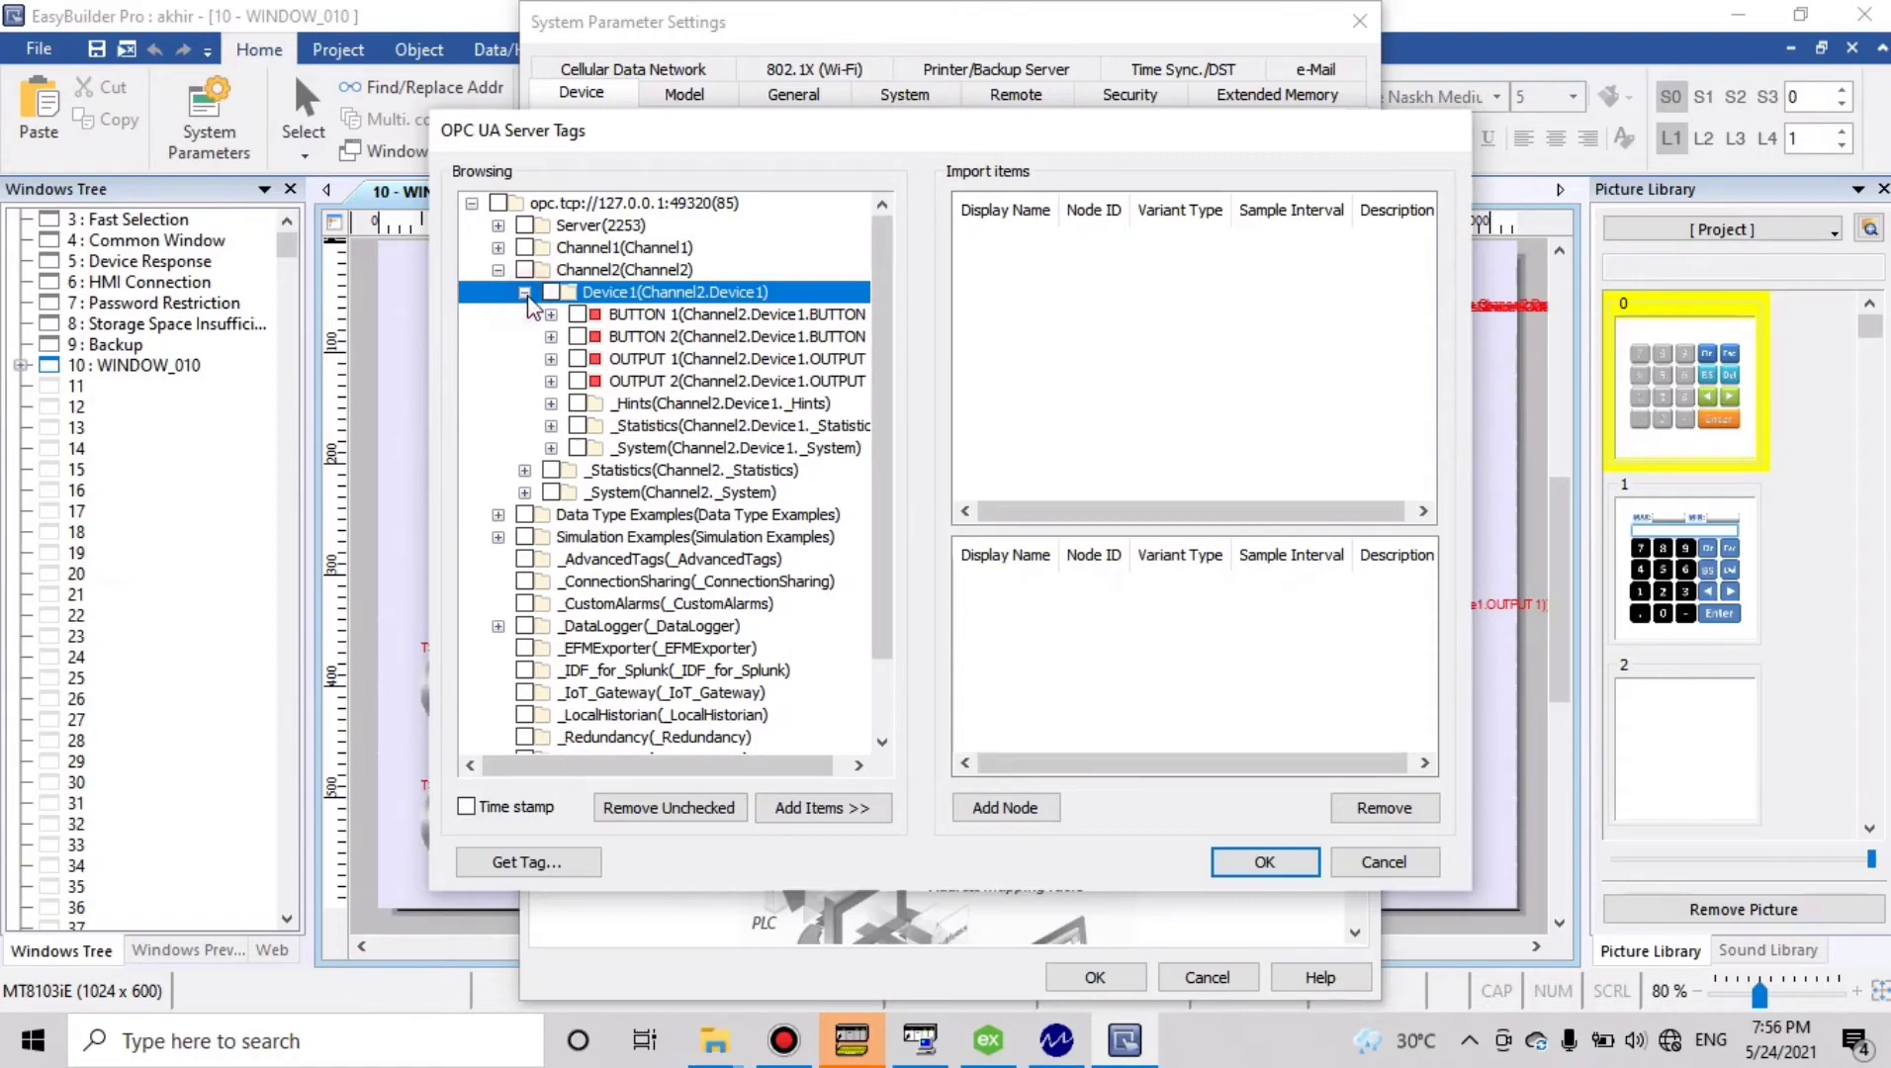
pyautogui.click(578, 314)
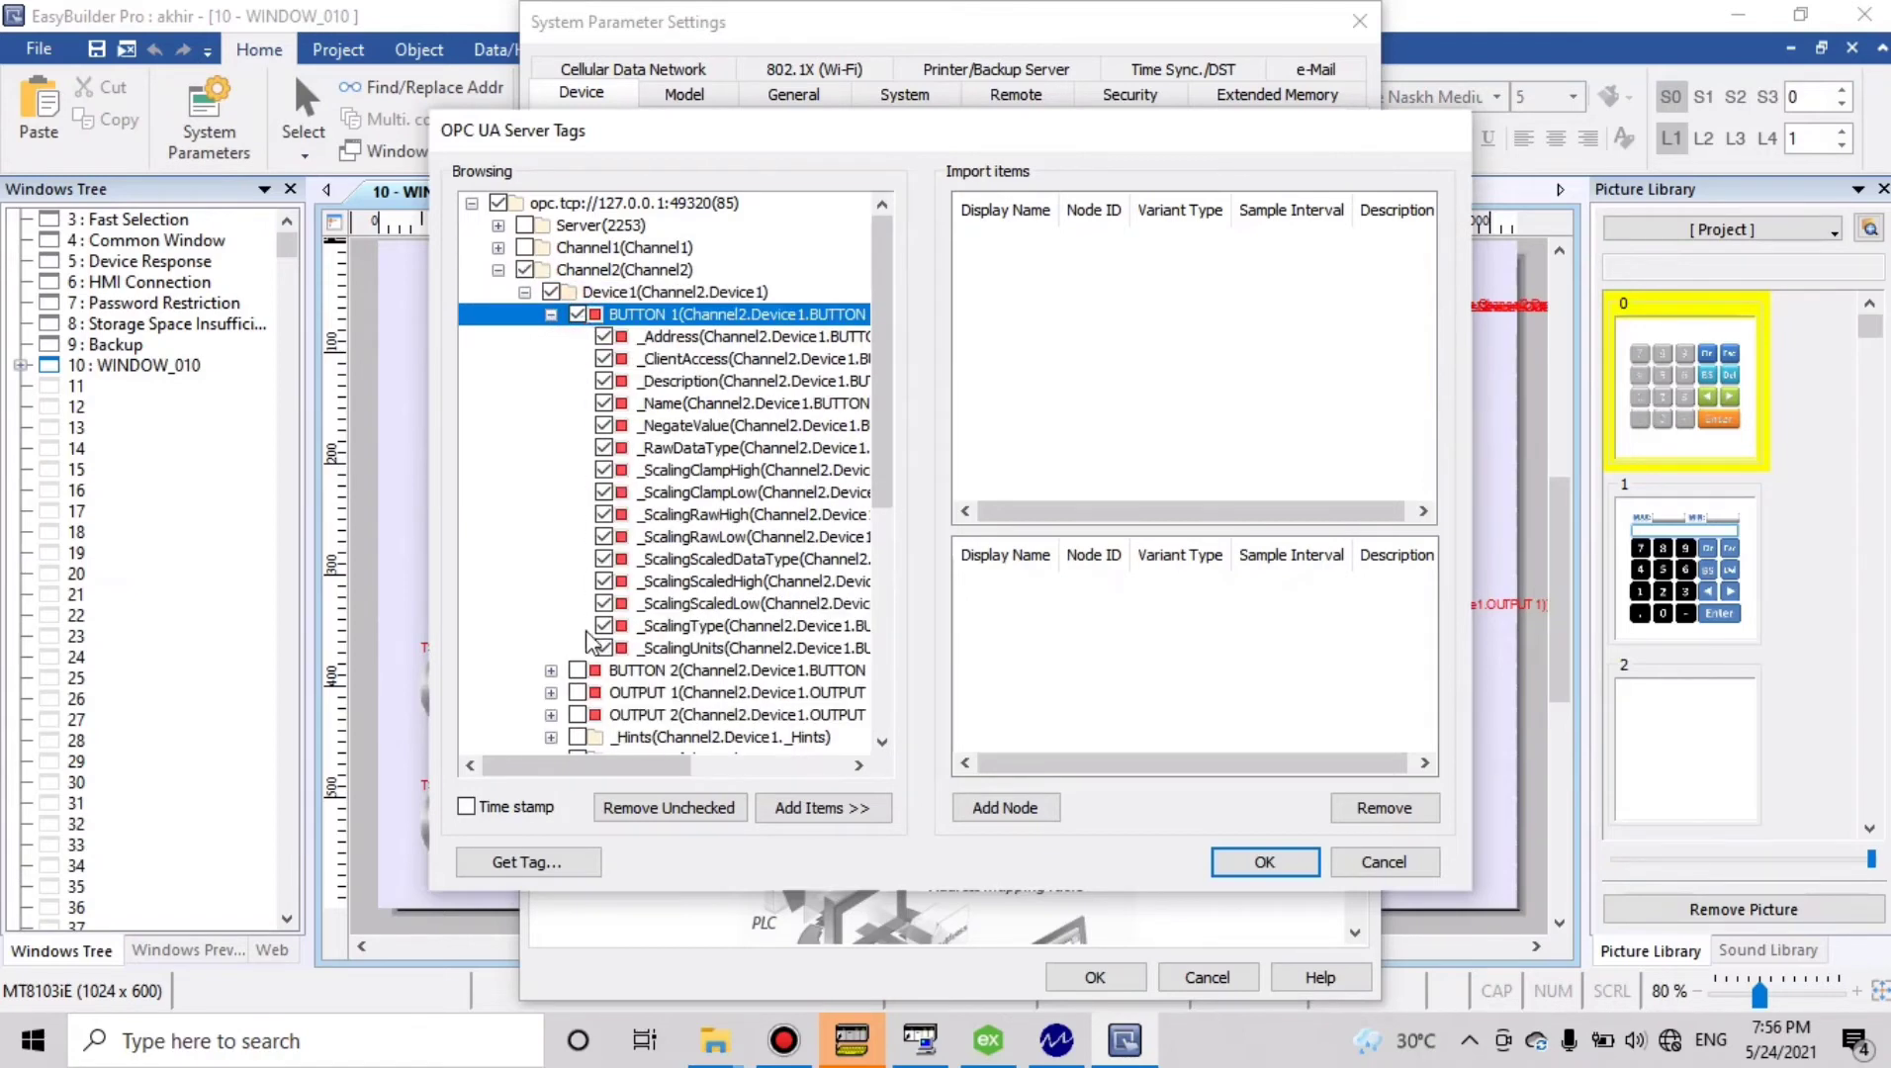
pyautogui.click(576, 671)
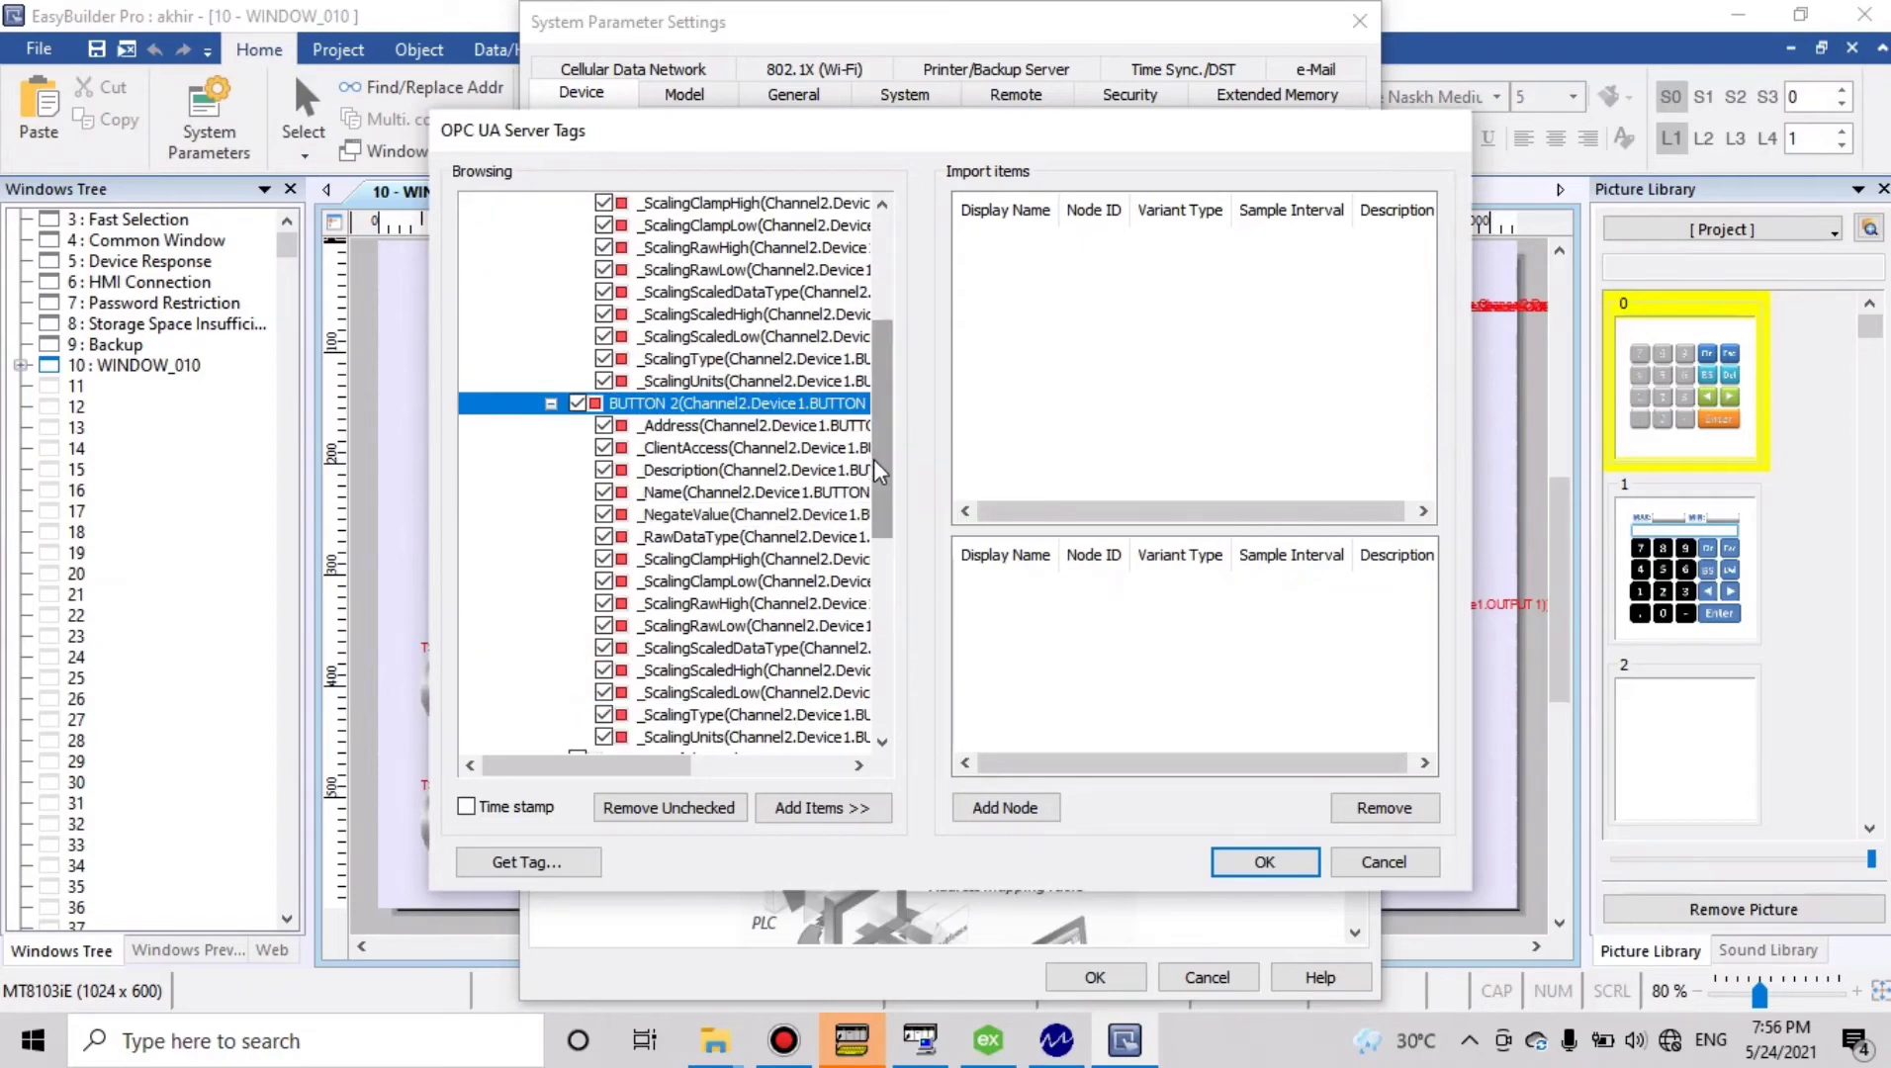
pyautogui.moveTo(873, 460); pyautogui.dragTo(871, 553)
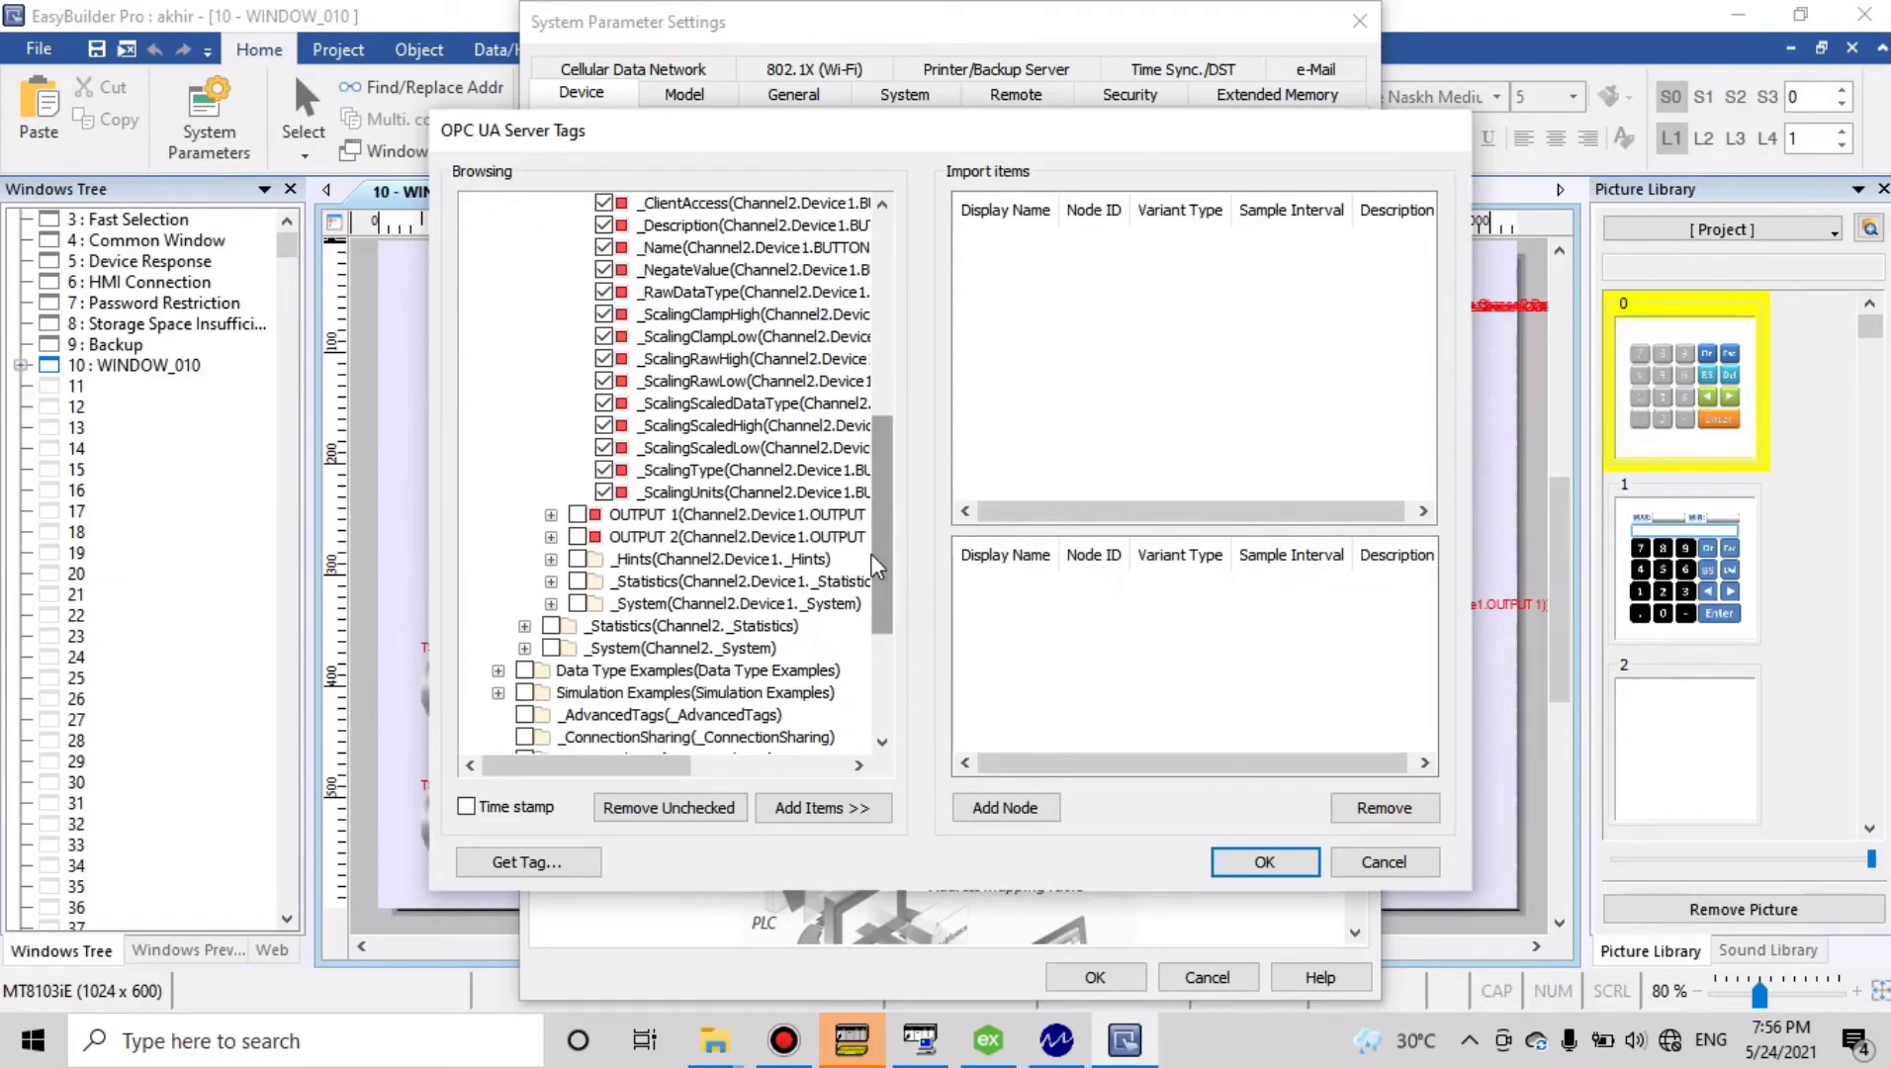
pyautogui.click(576, 515)
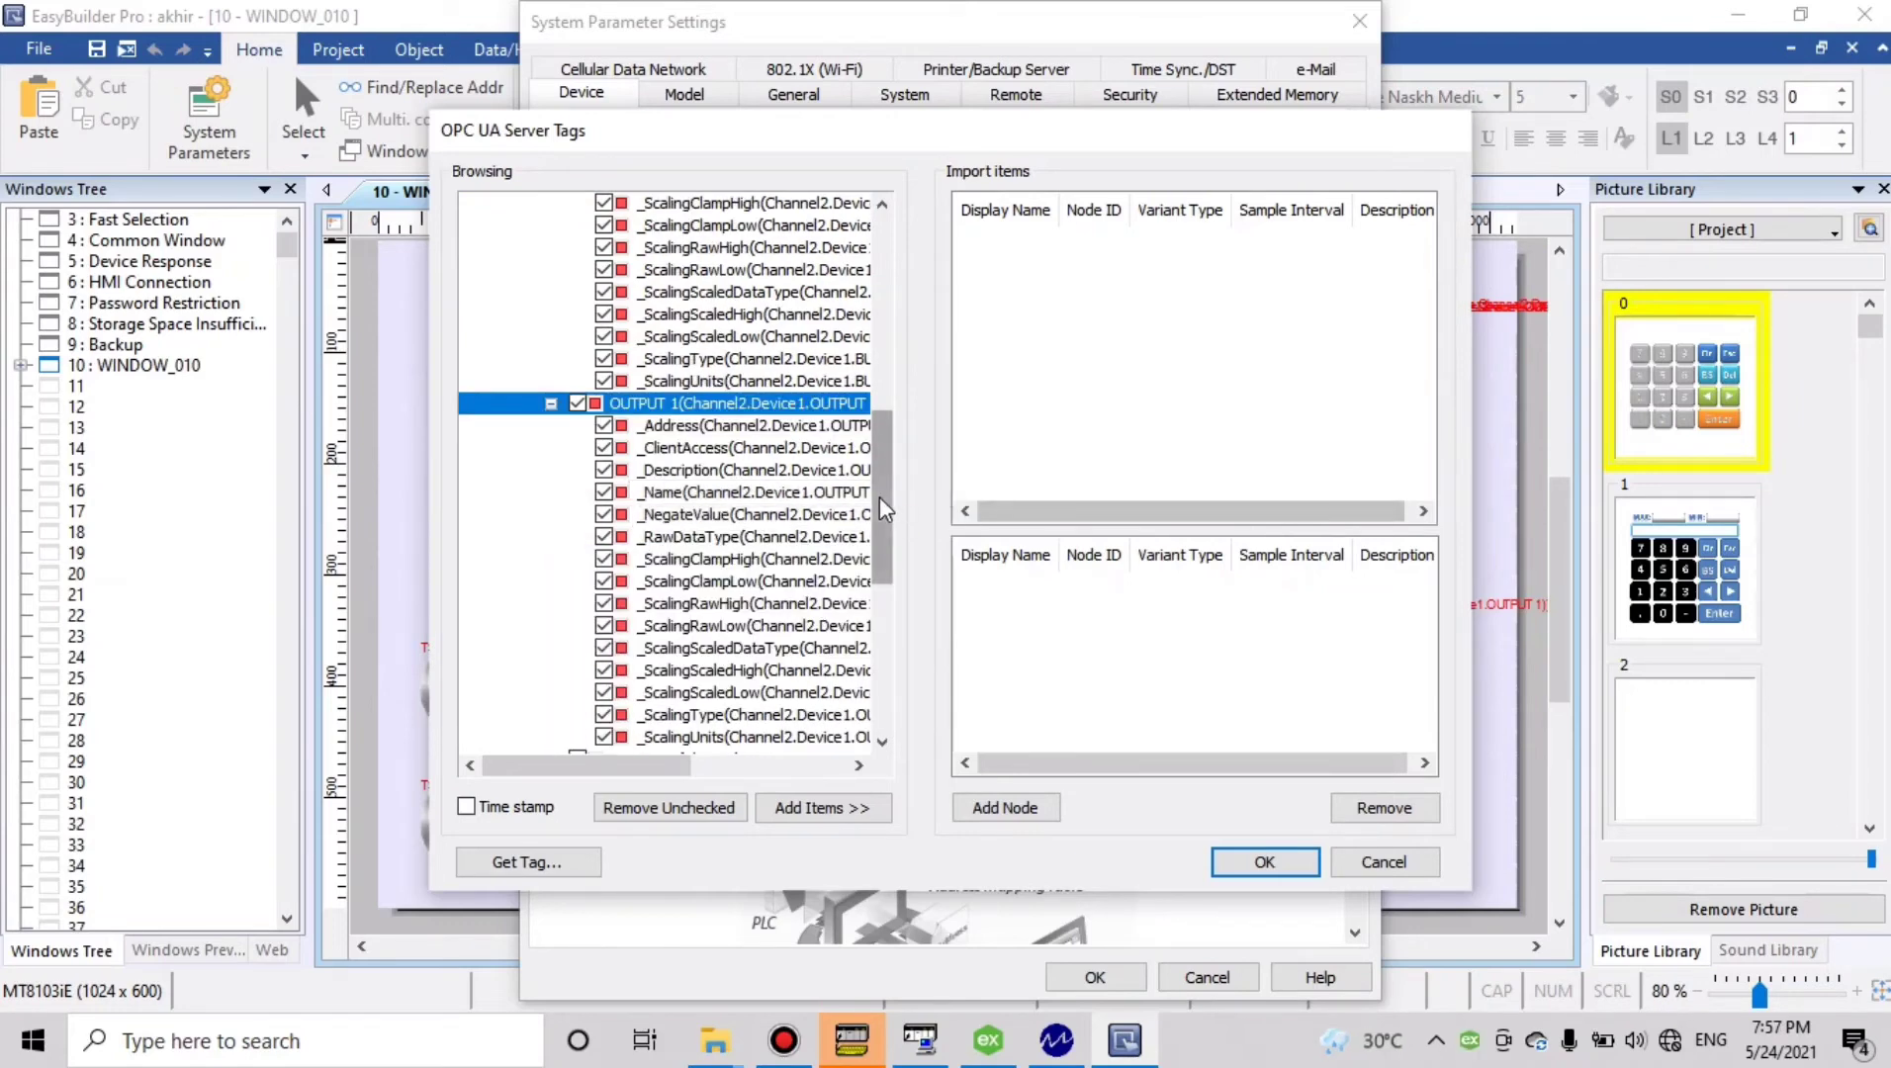
pyautogui.moveTo(879, 496); pyautogui.dragTo(879, 590)
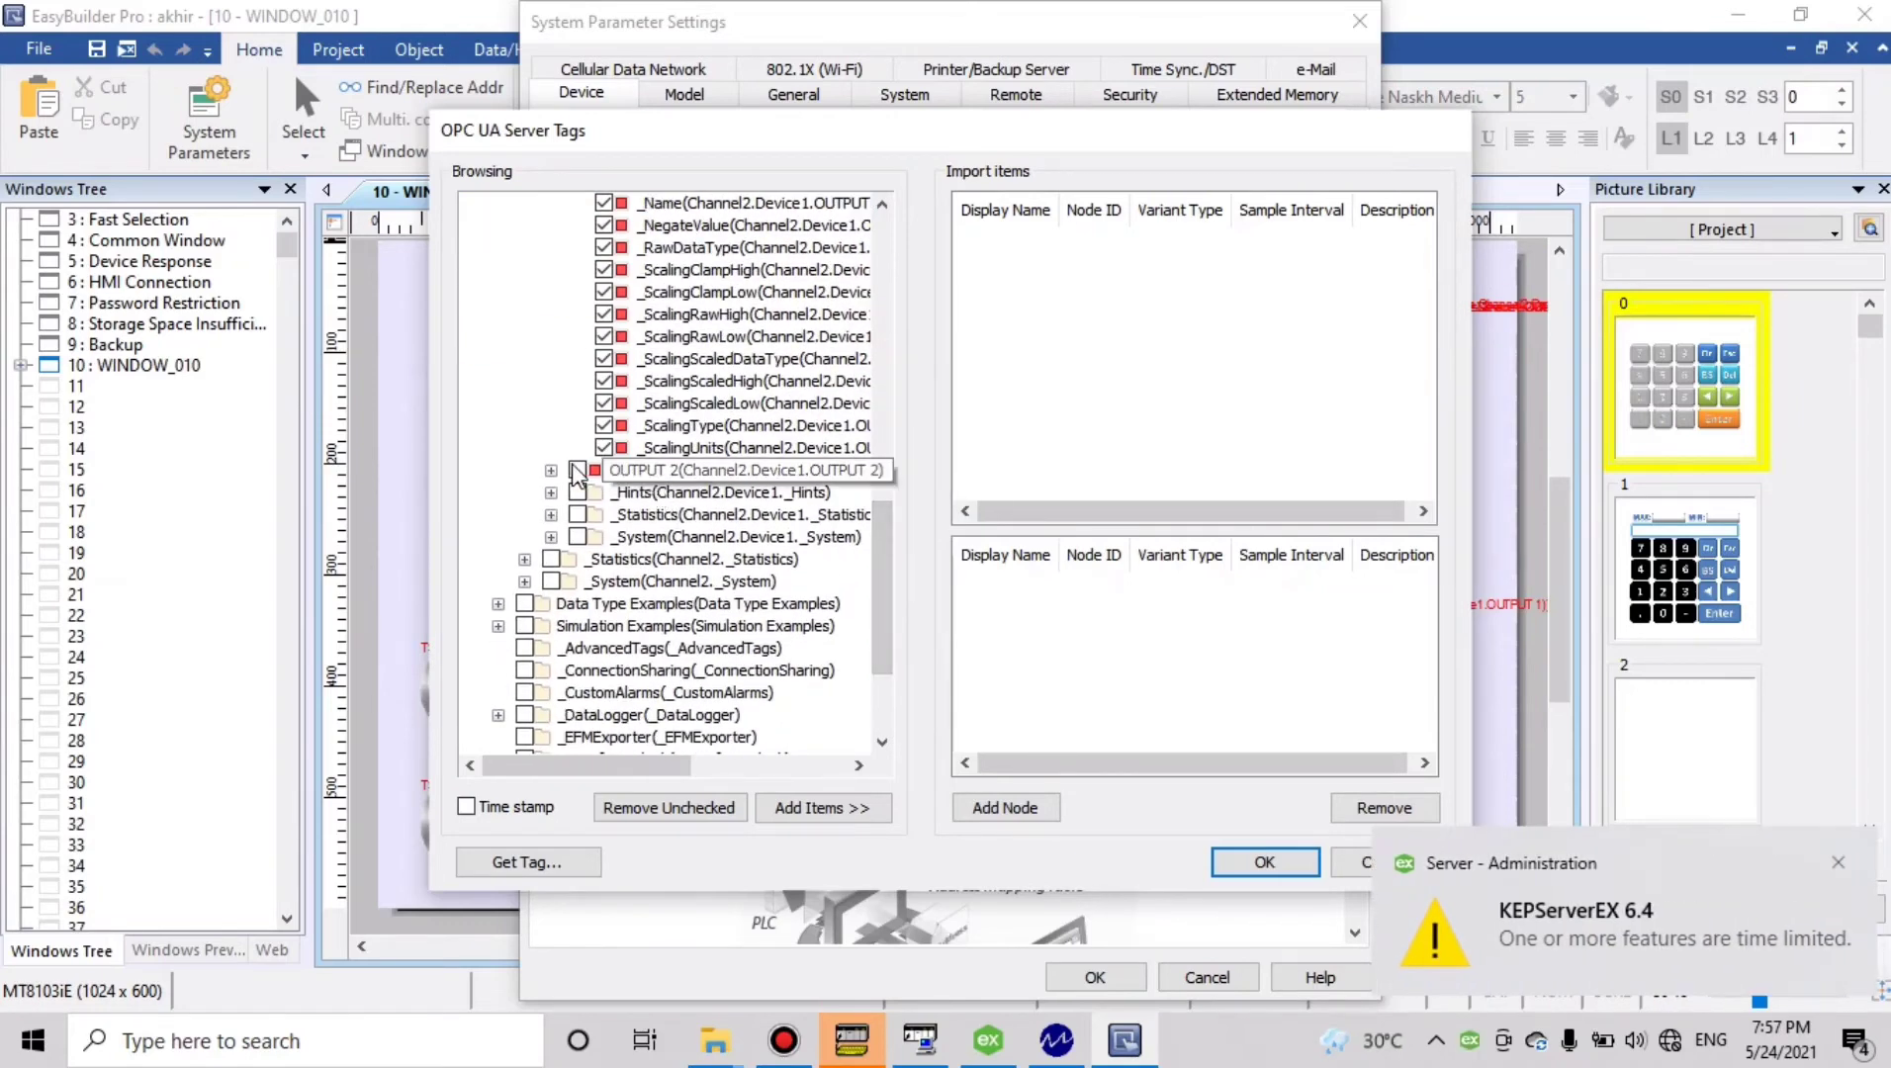
pyautogui.click(577, 471)
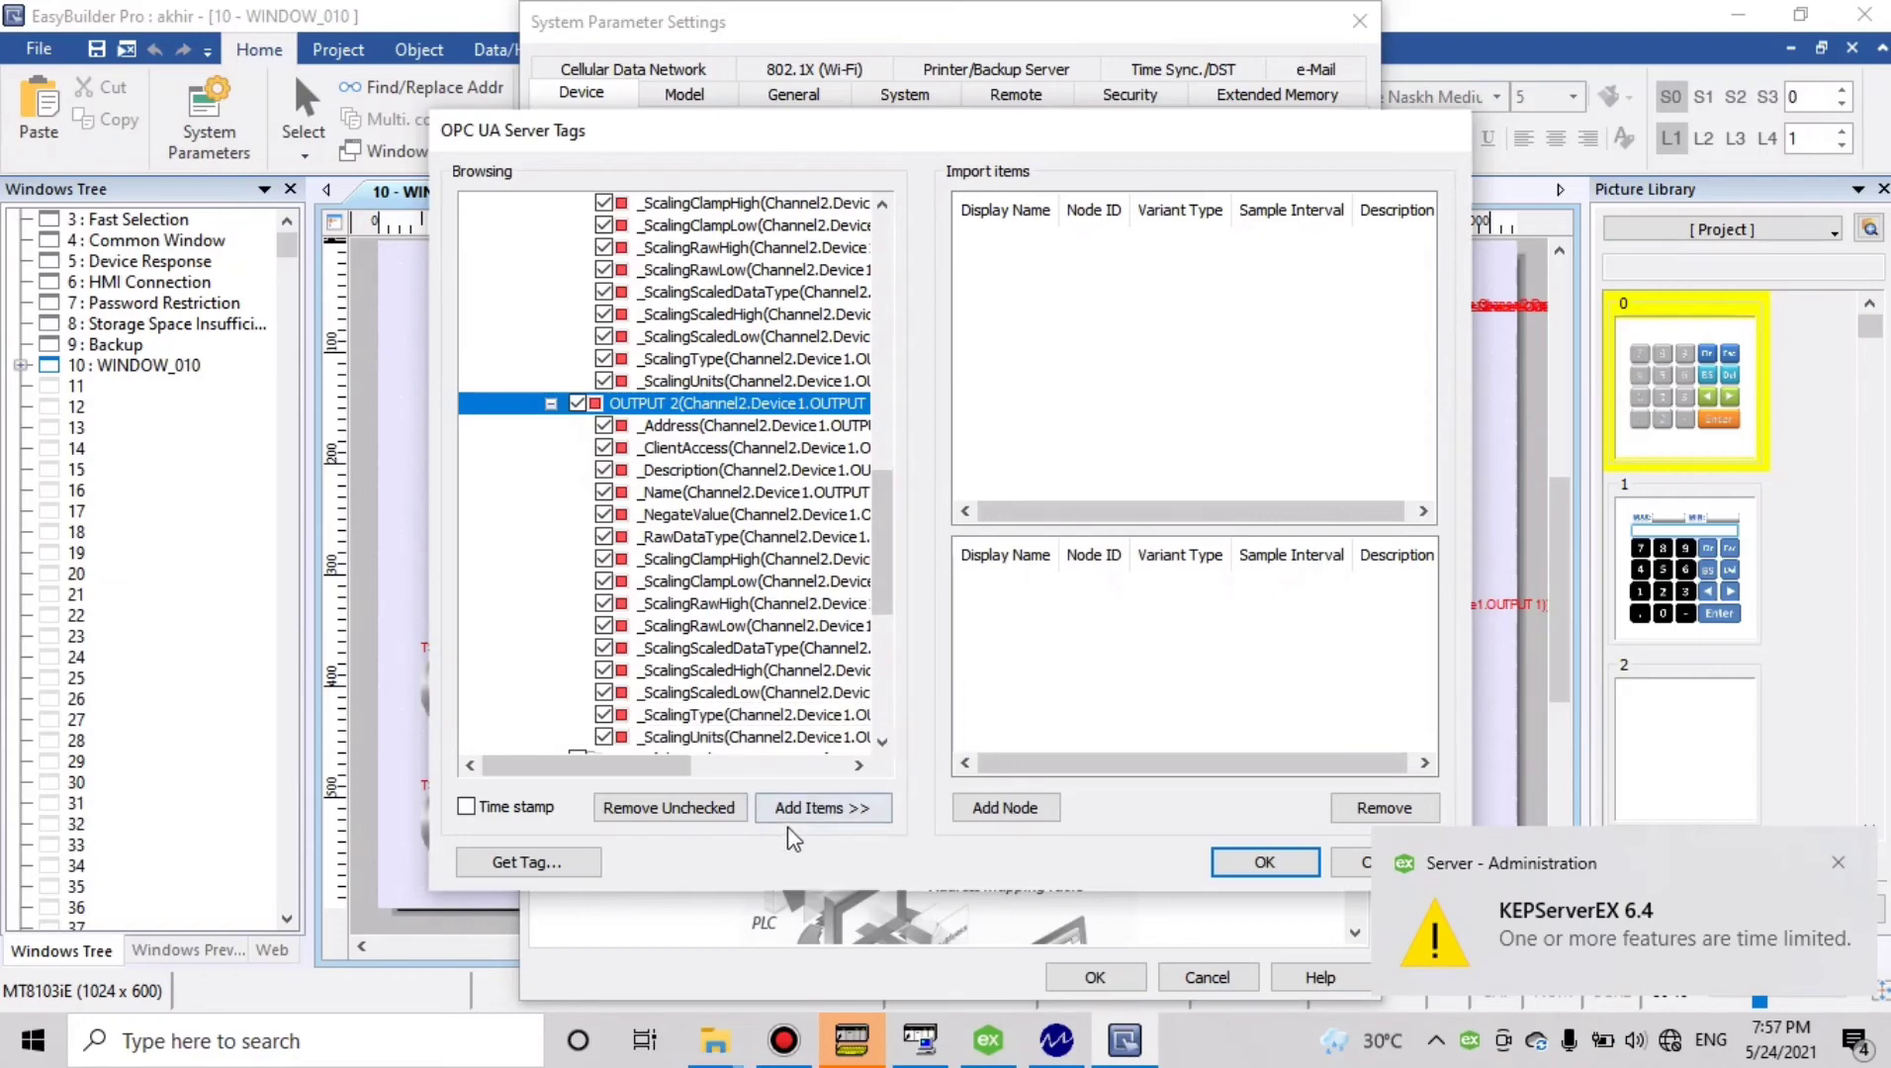
pyautogui.click(822, 819)
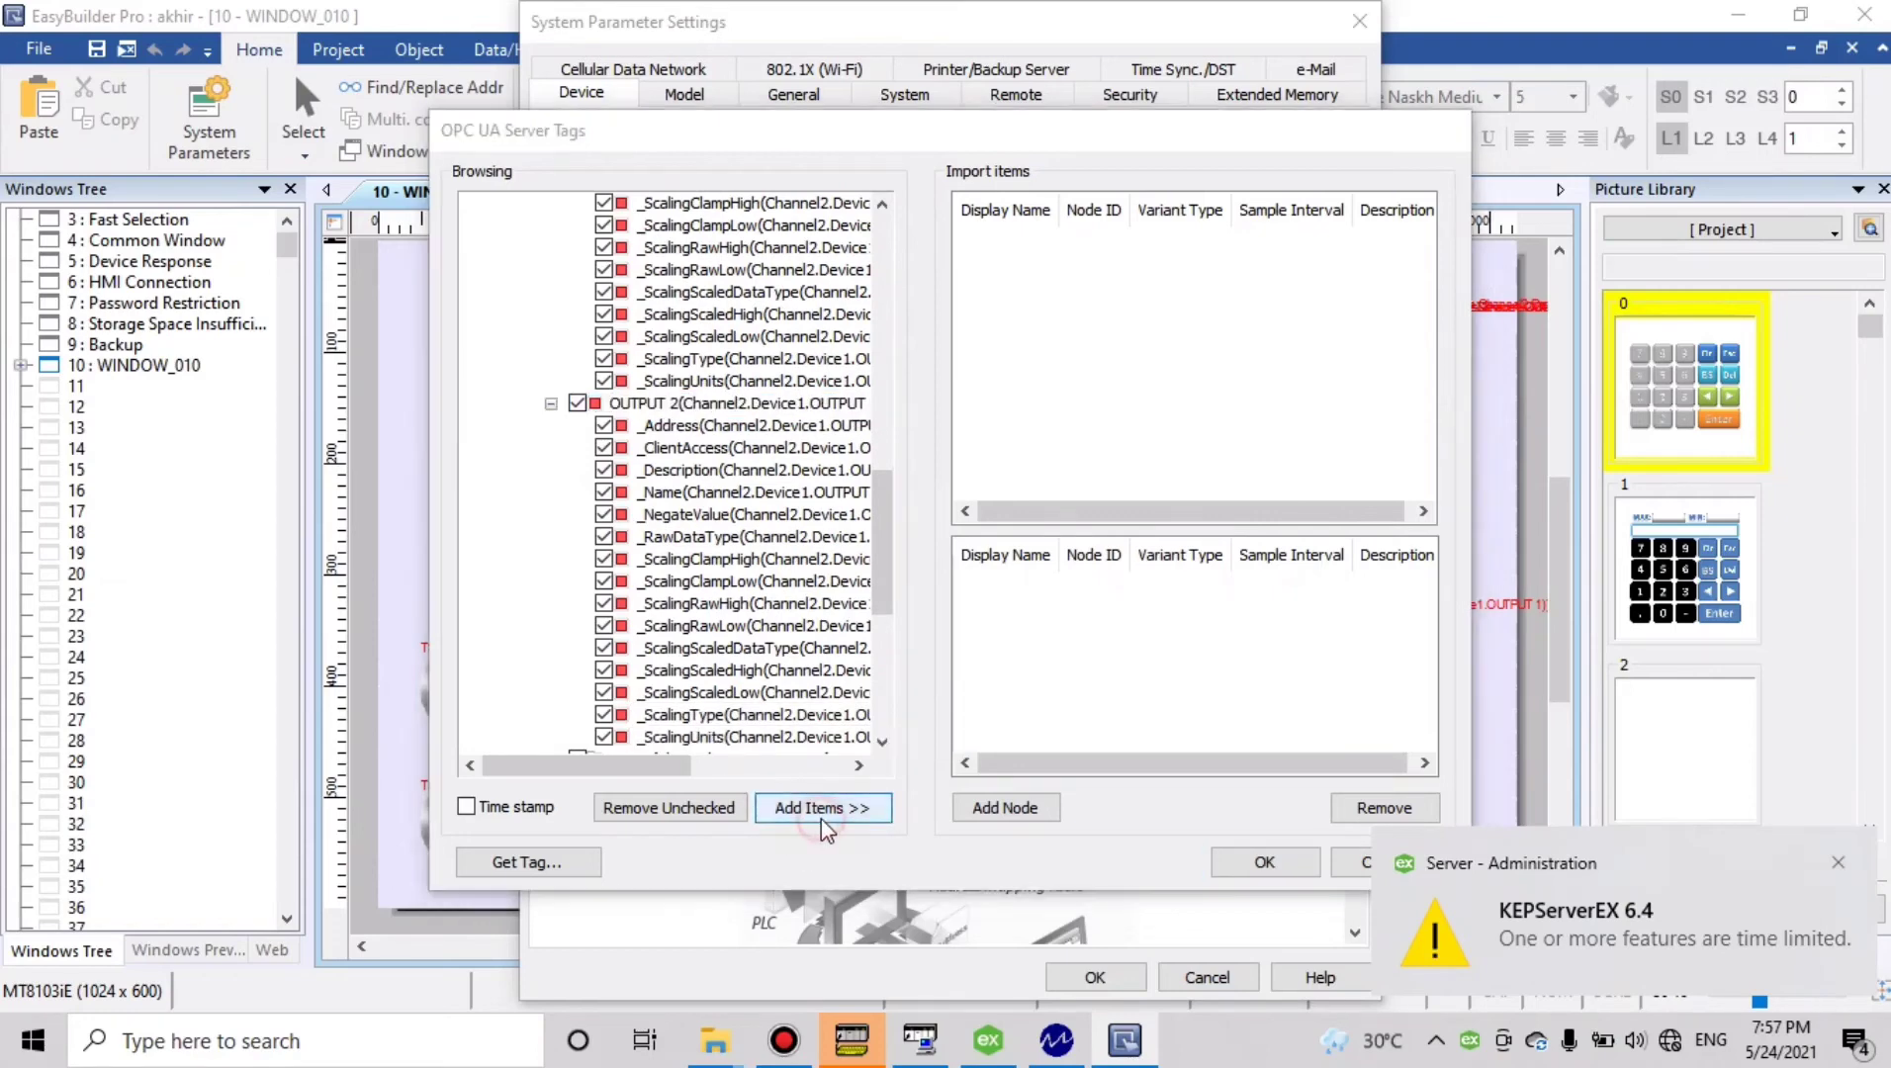
# Import the listed OPC UA server tags into the project and close the system parameter settings
pyautogui.click(1032, 583)
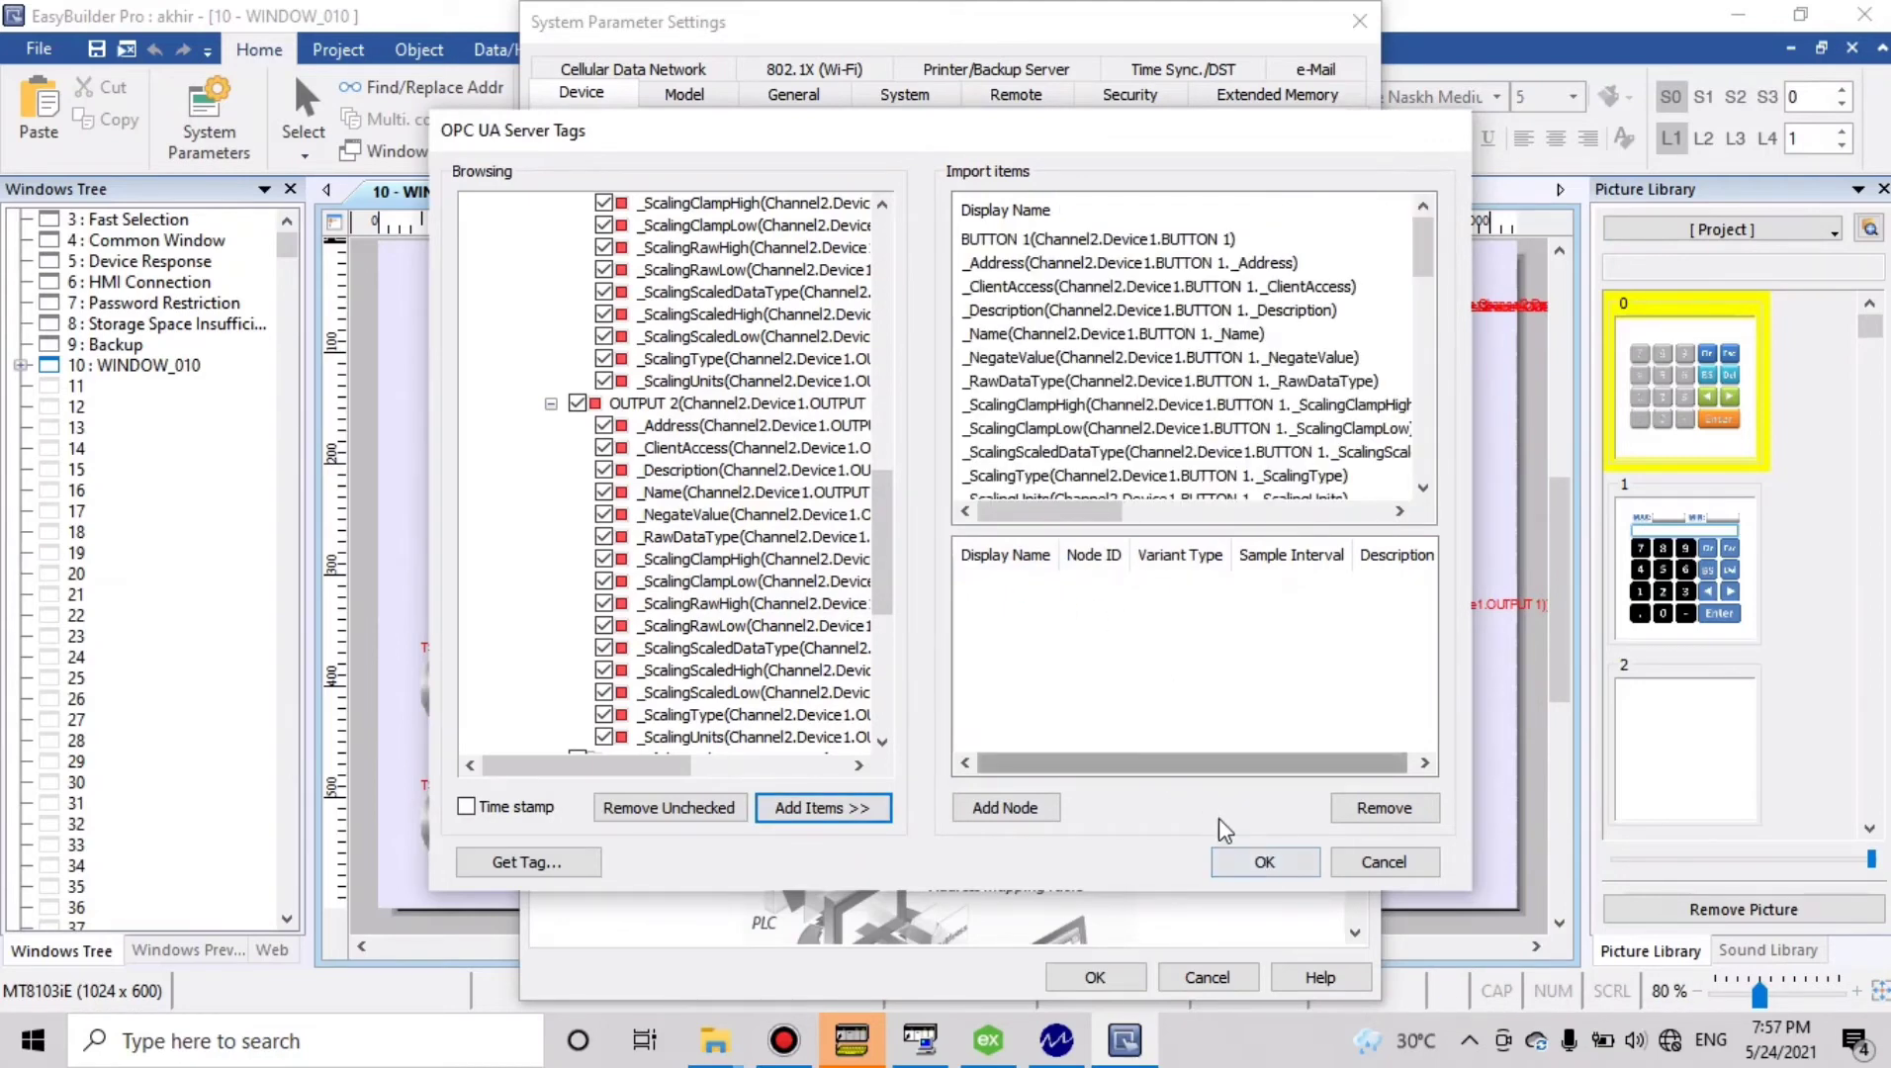
pyautogui.click(1258, 863)
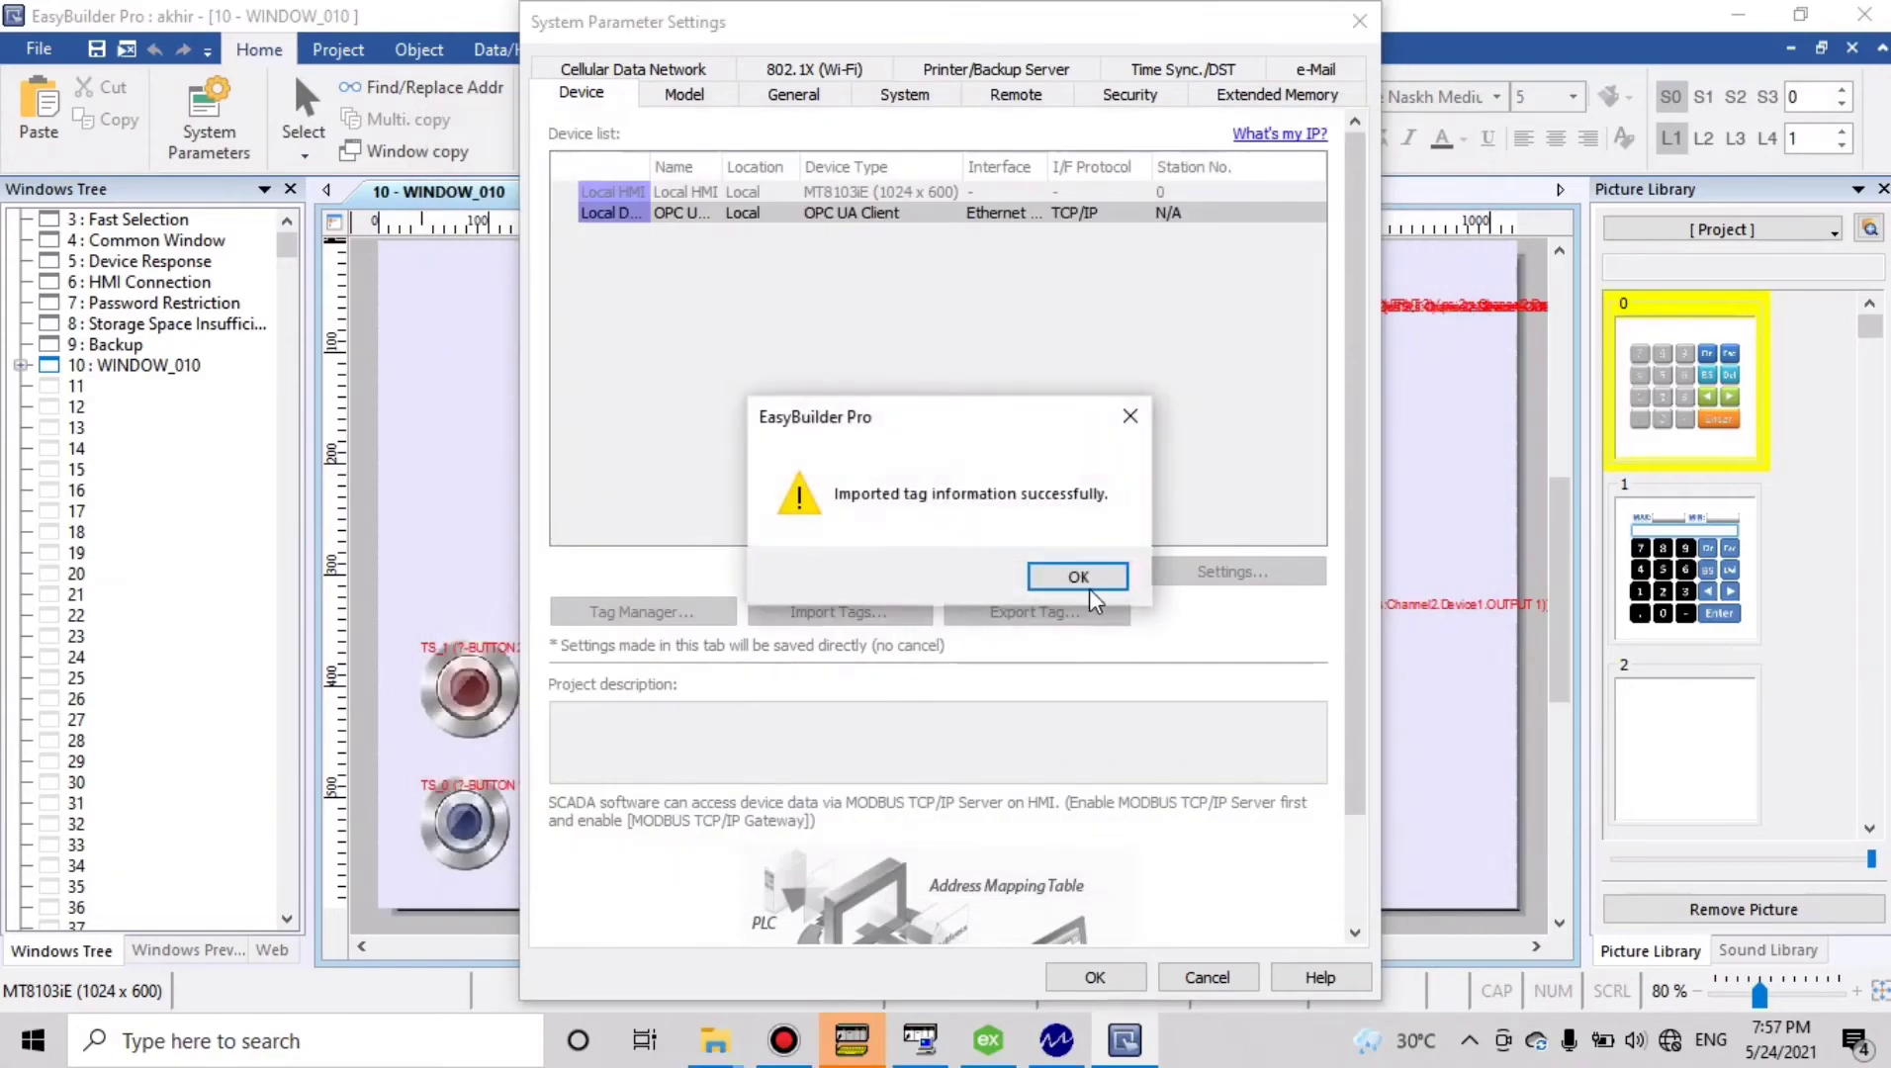
pyautogui.click(1078, 578)
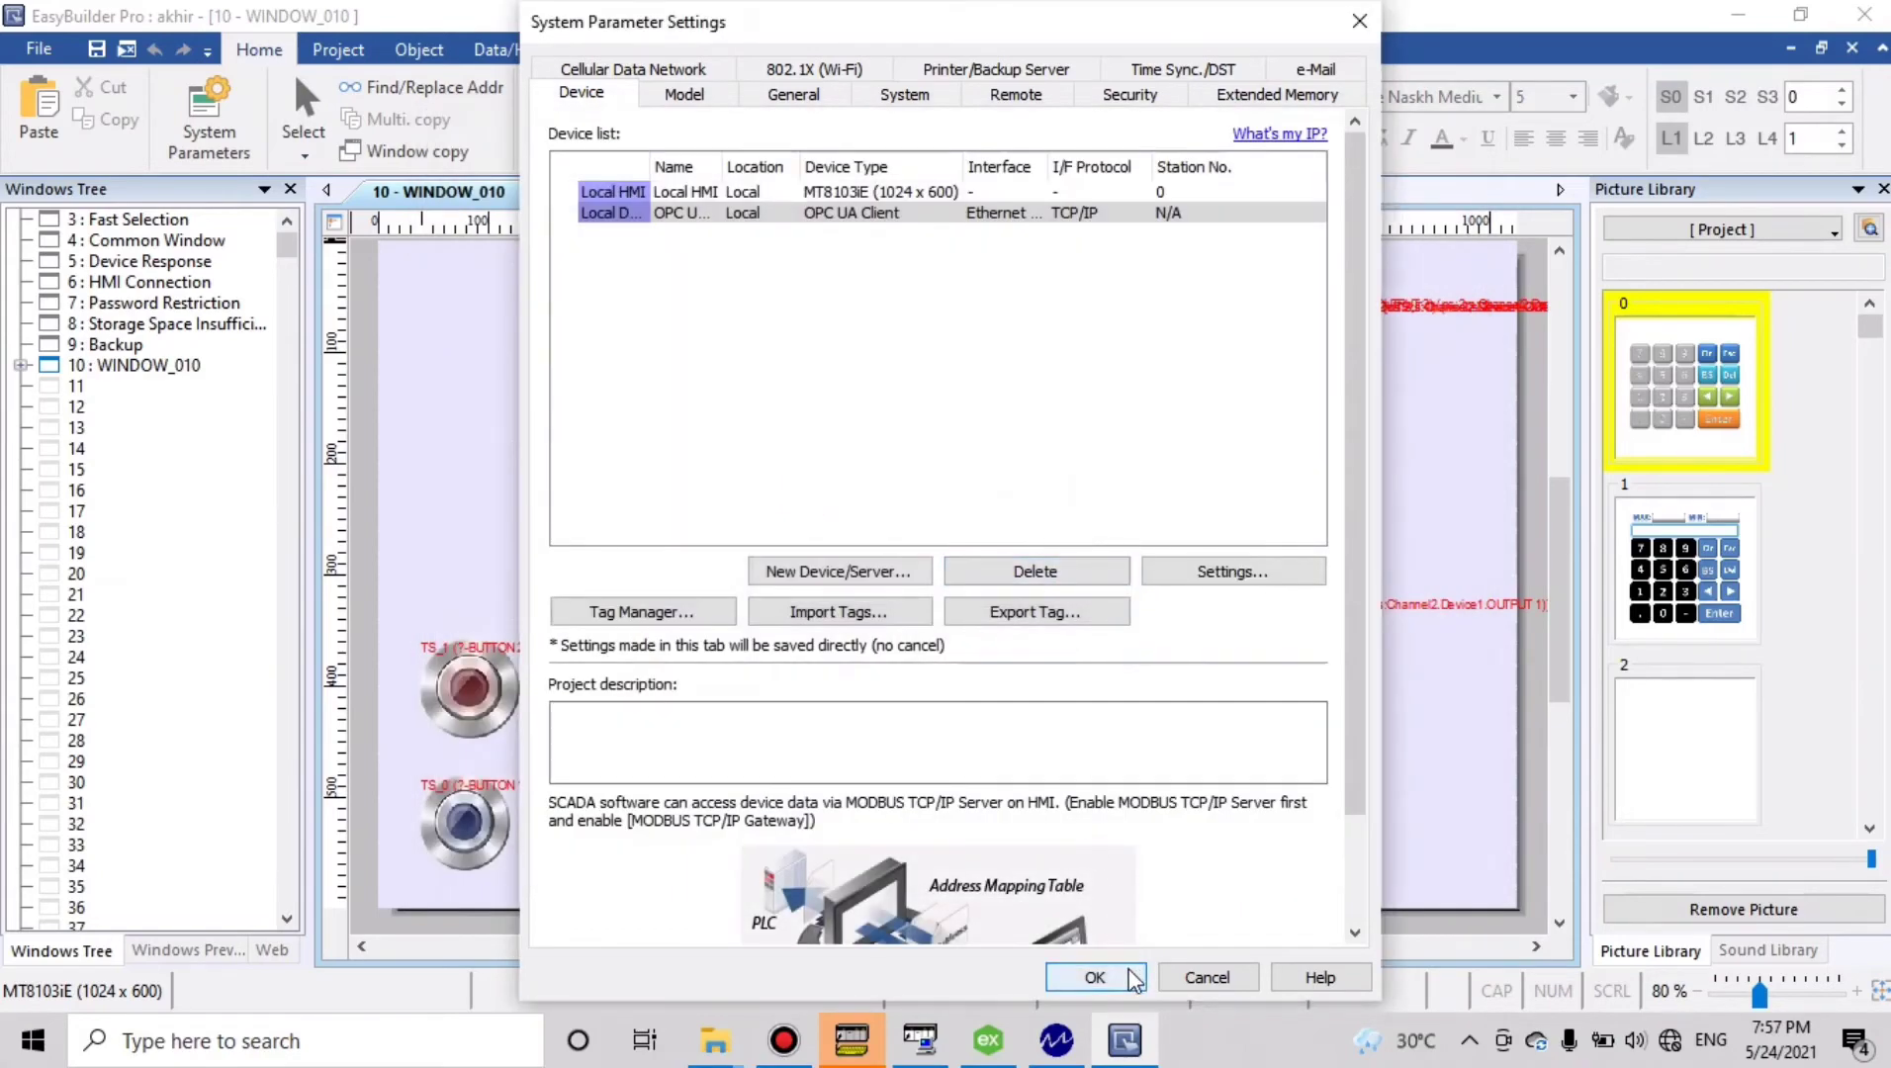
pyautogui.click(1127, 975)
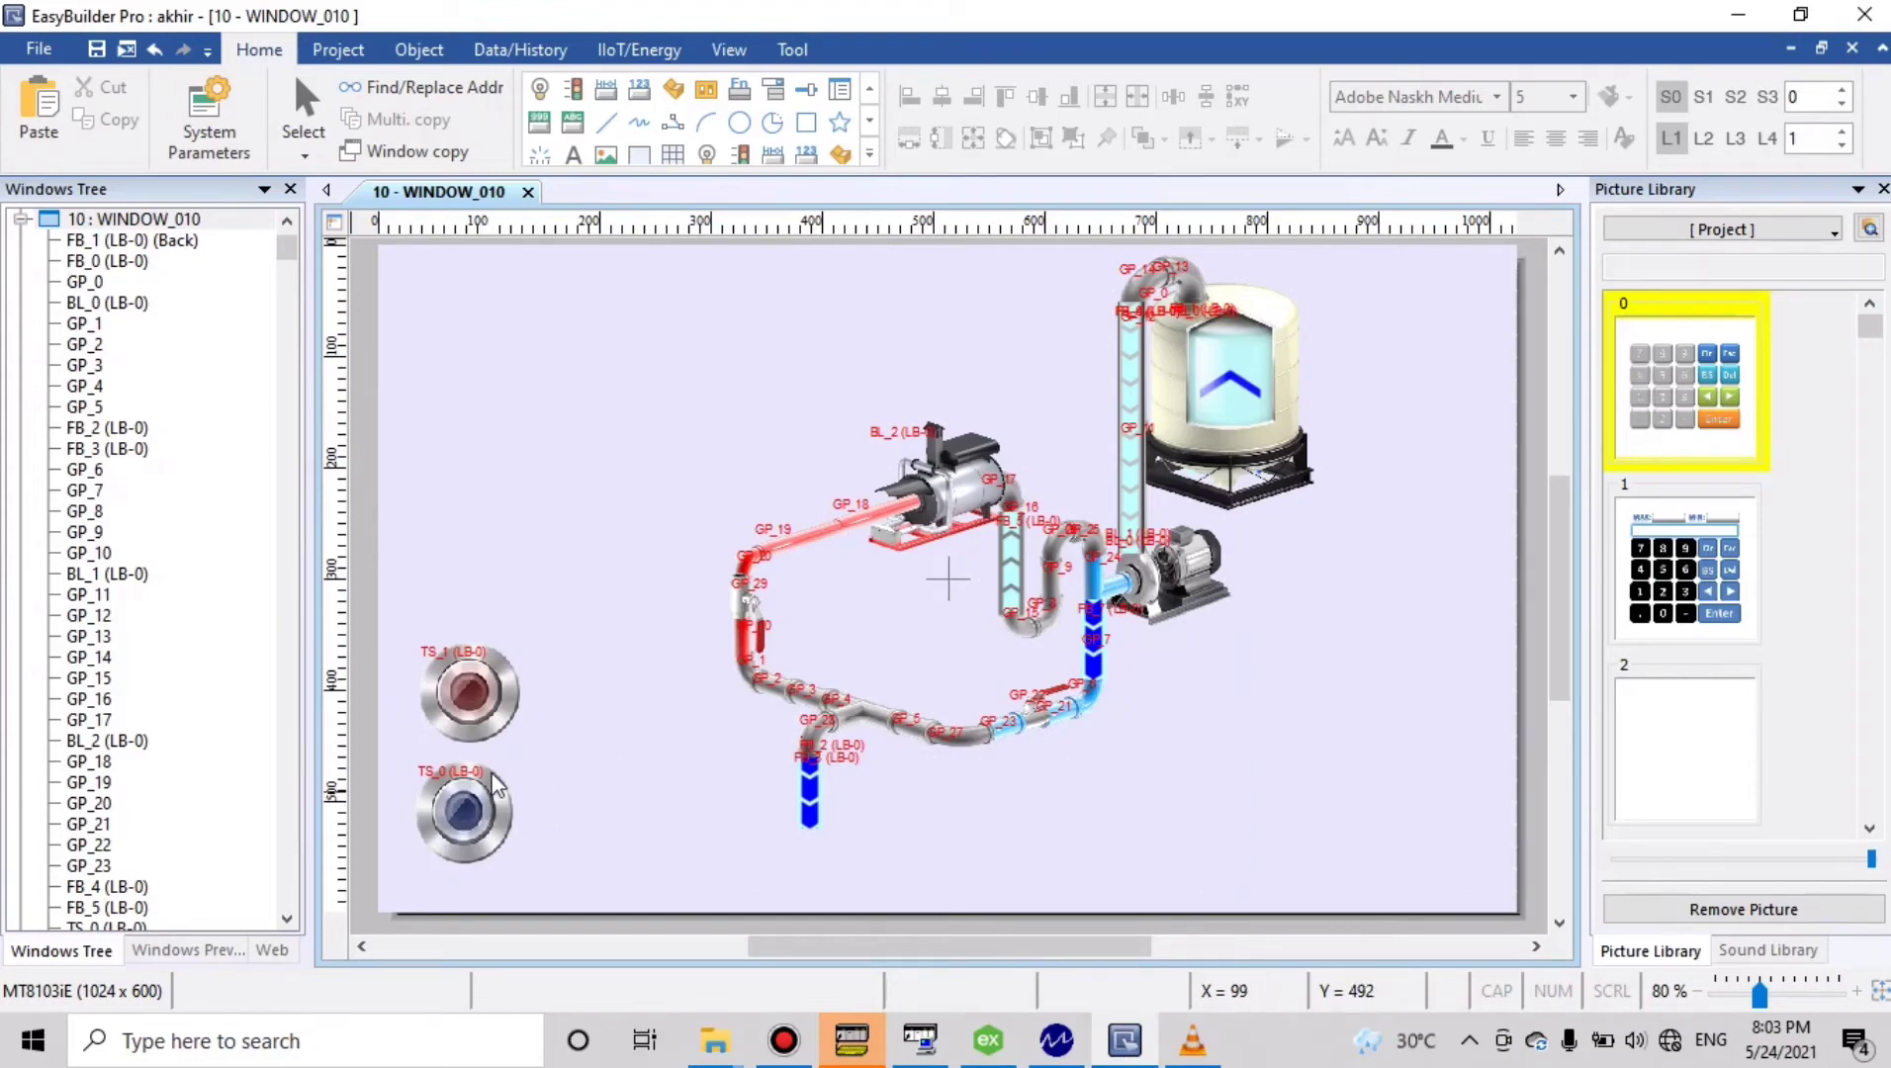
# Check the ladder program in CX-Programmer, and set the blue toggle switch TS_0's device to OPC UA Client in EasyBuilder Pro
pyautogui.click(852, 1046)
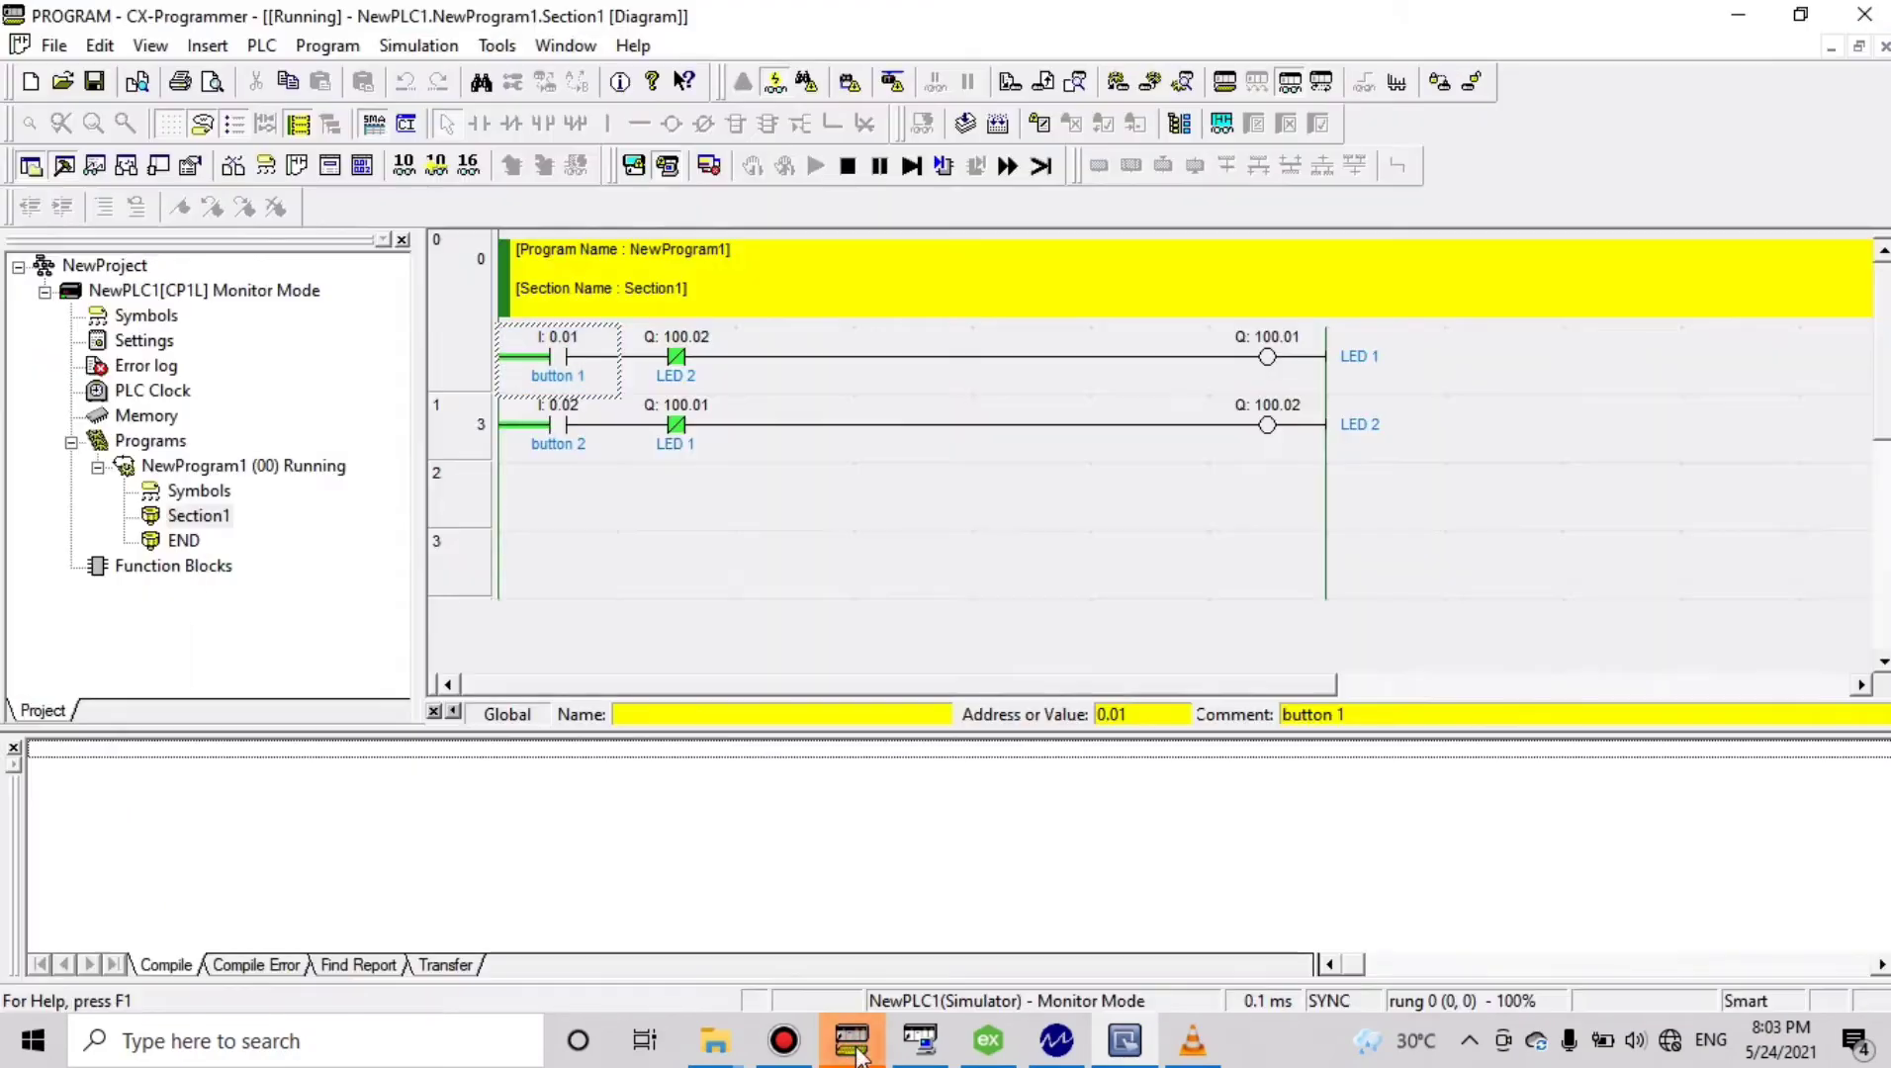
pyautogui.click(852, 1046)
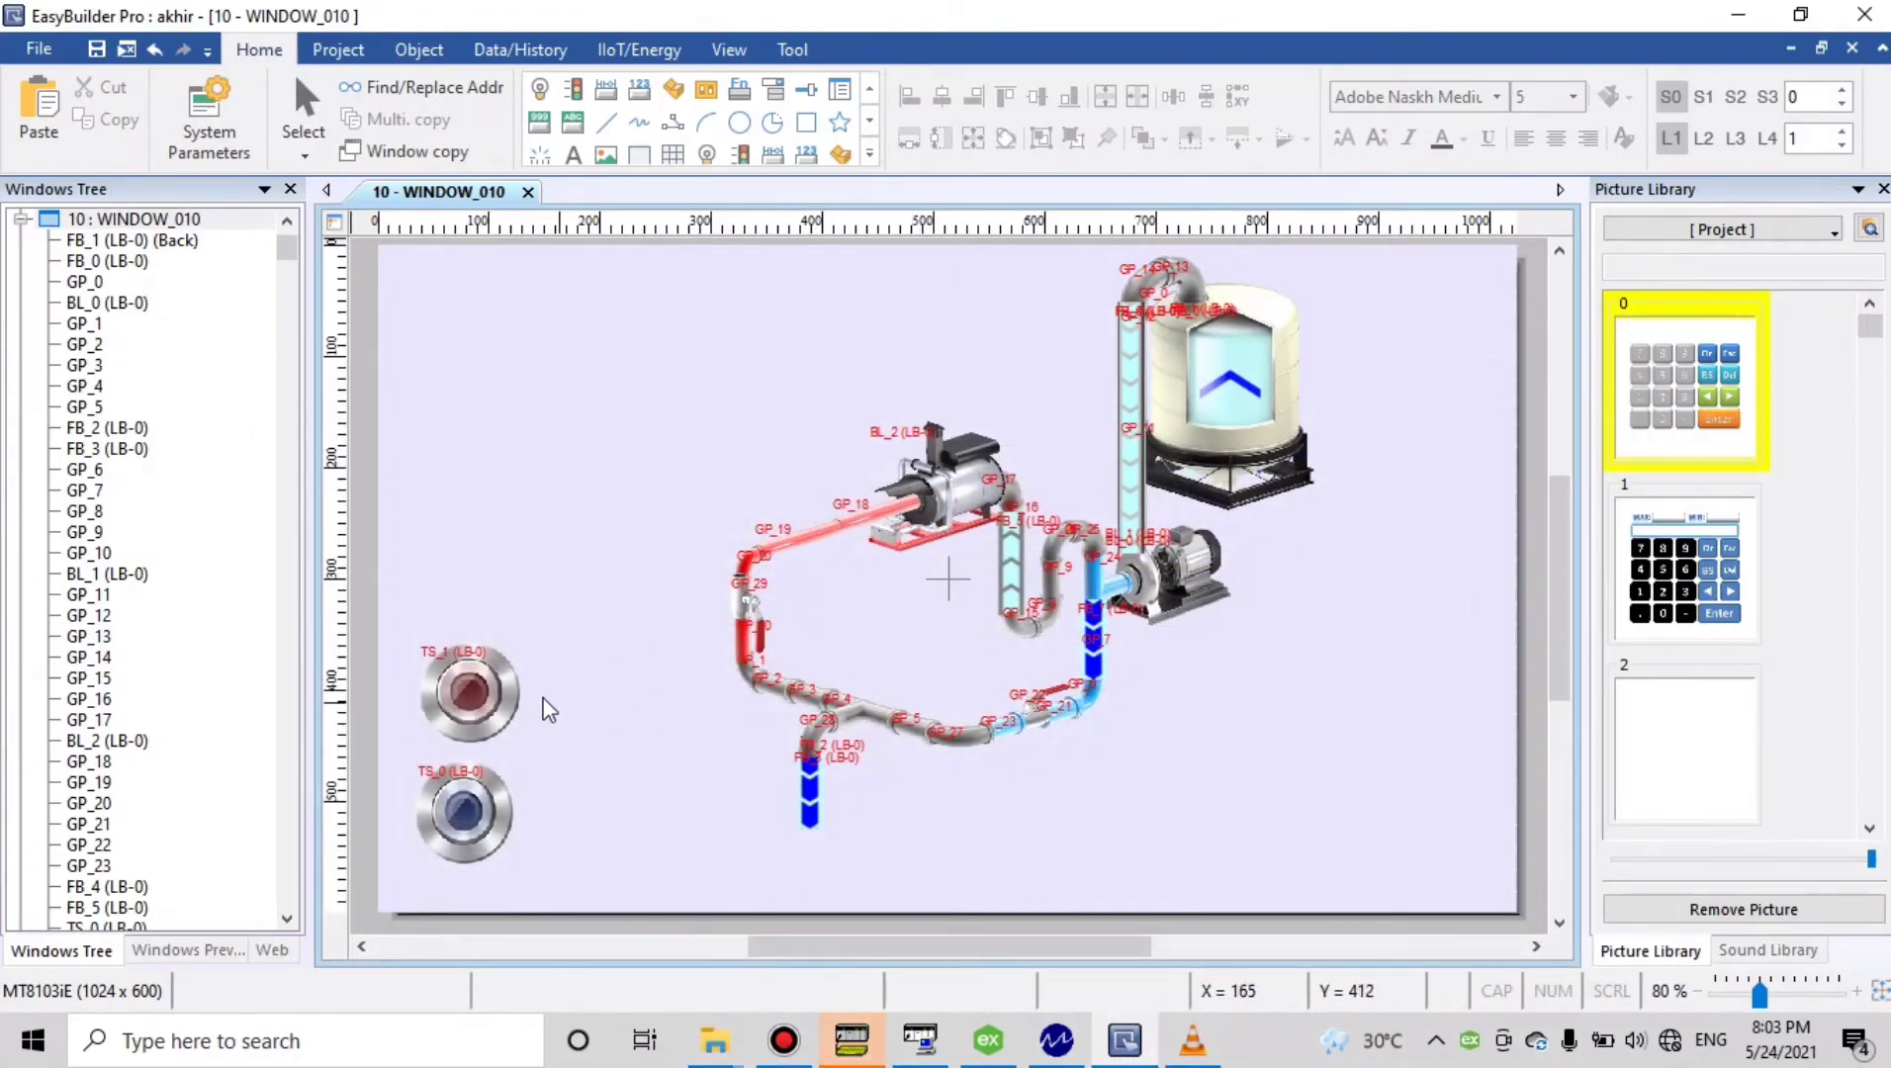
pyautogui.click(471, 809)
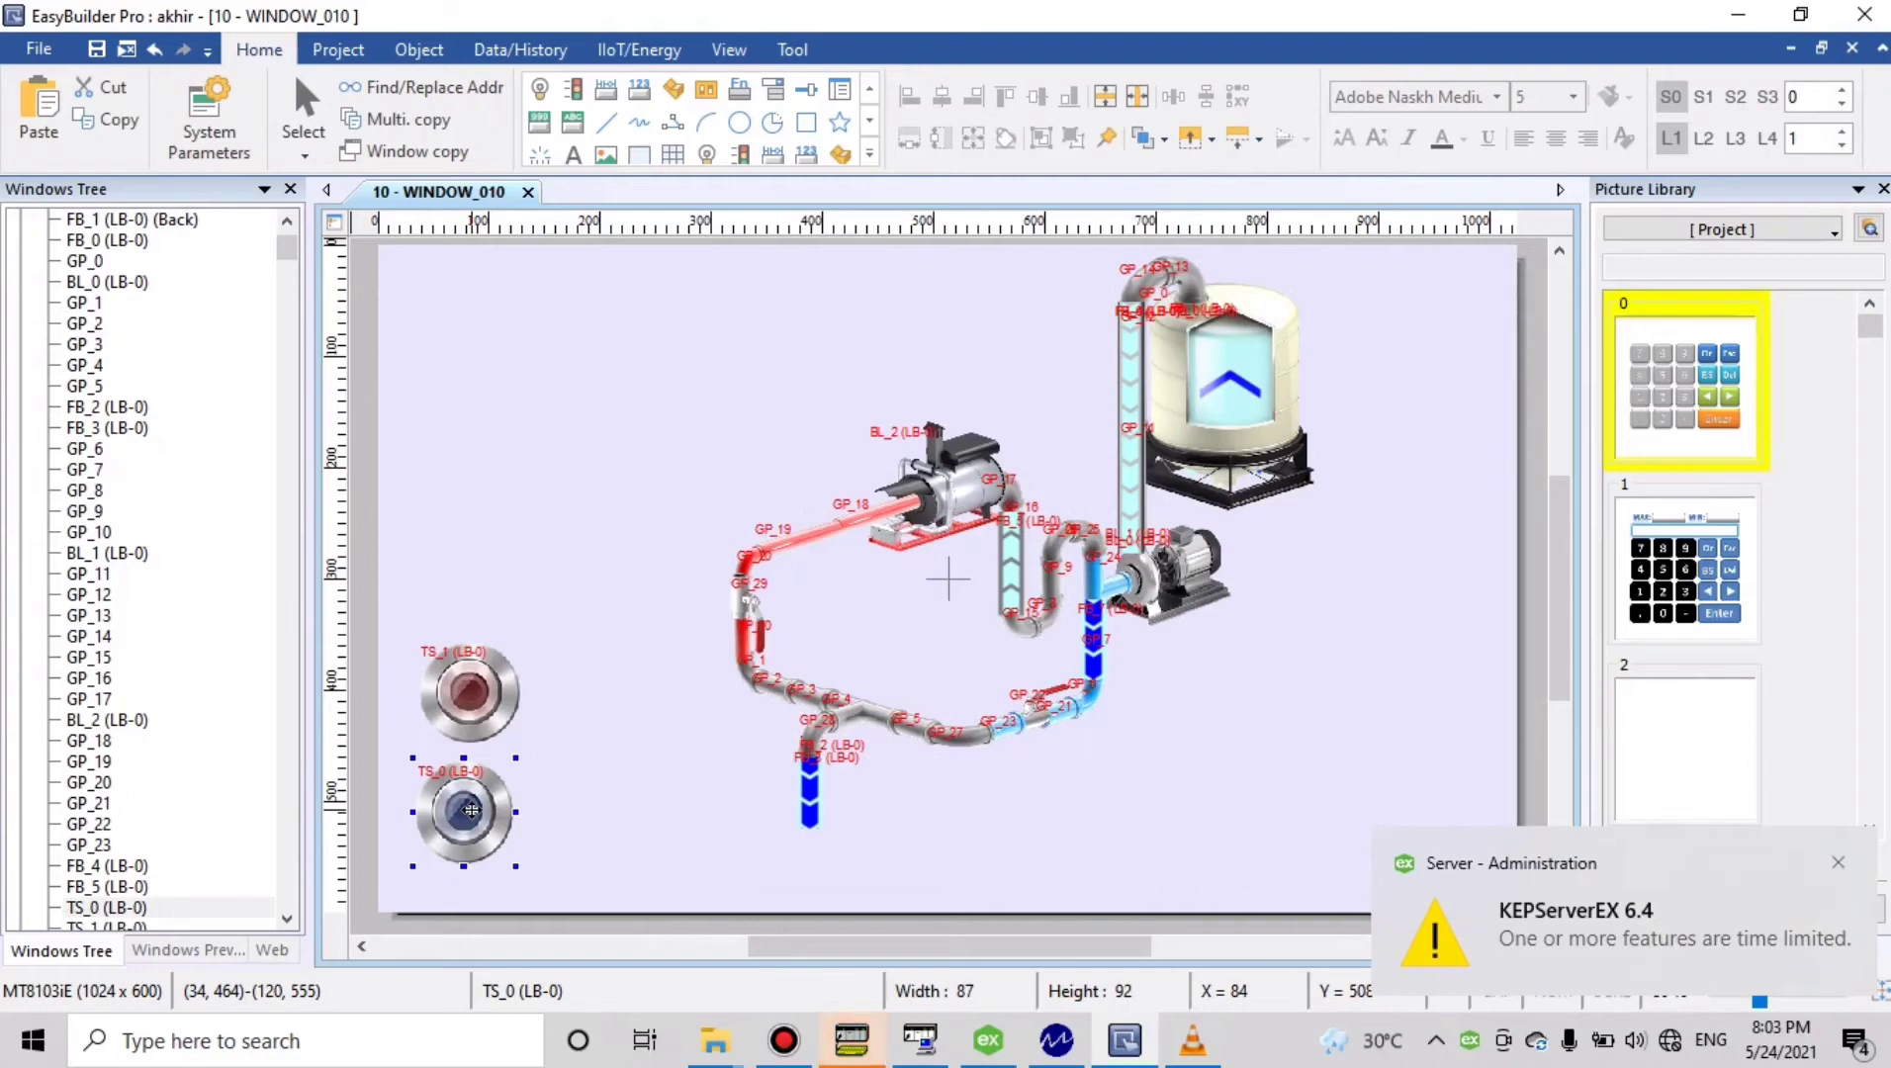
pyautogui.doubleClick(472, 812)
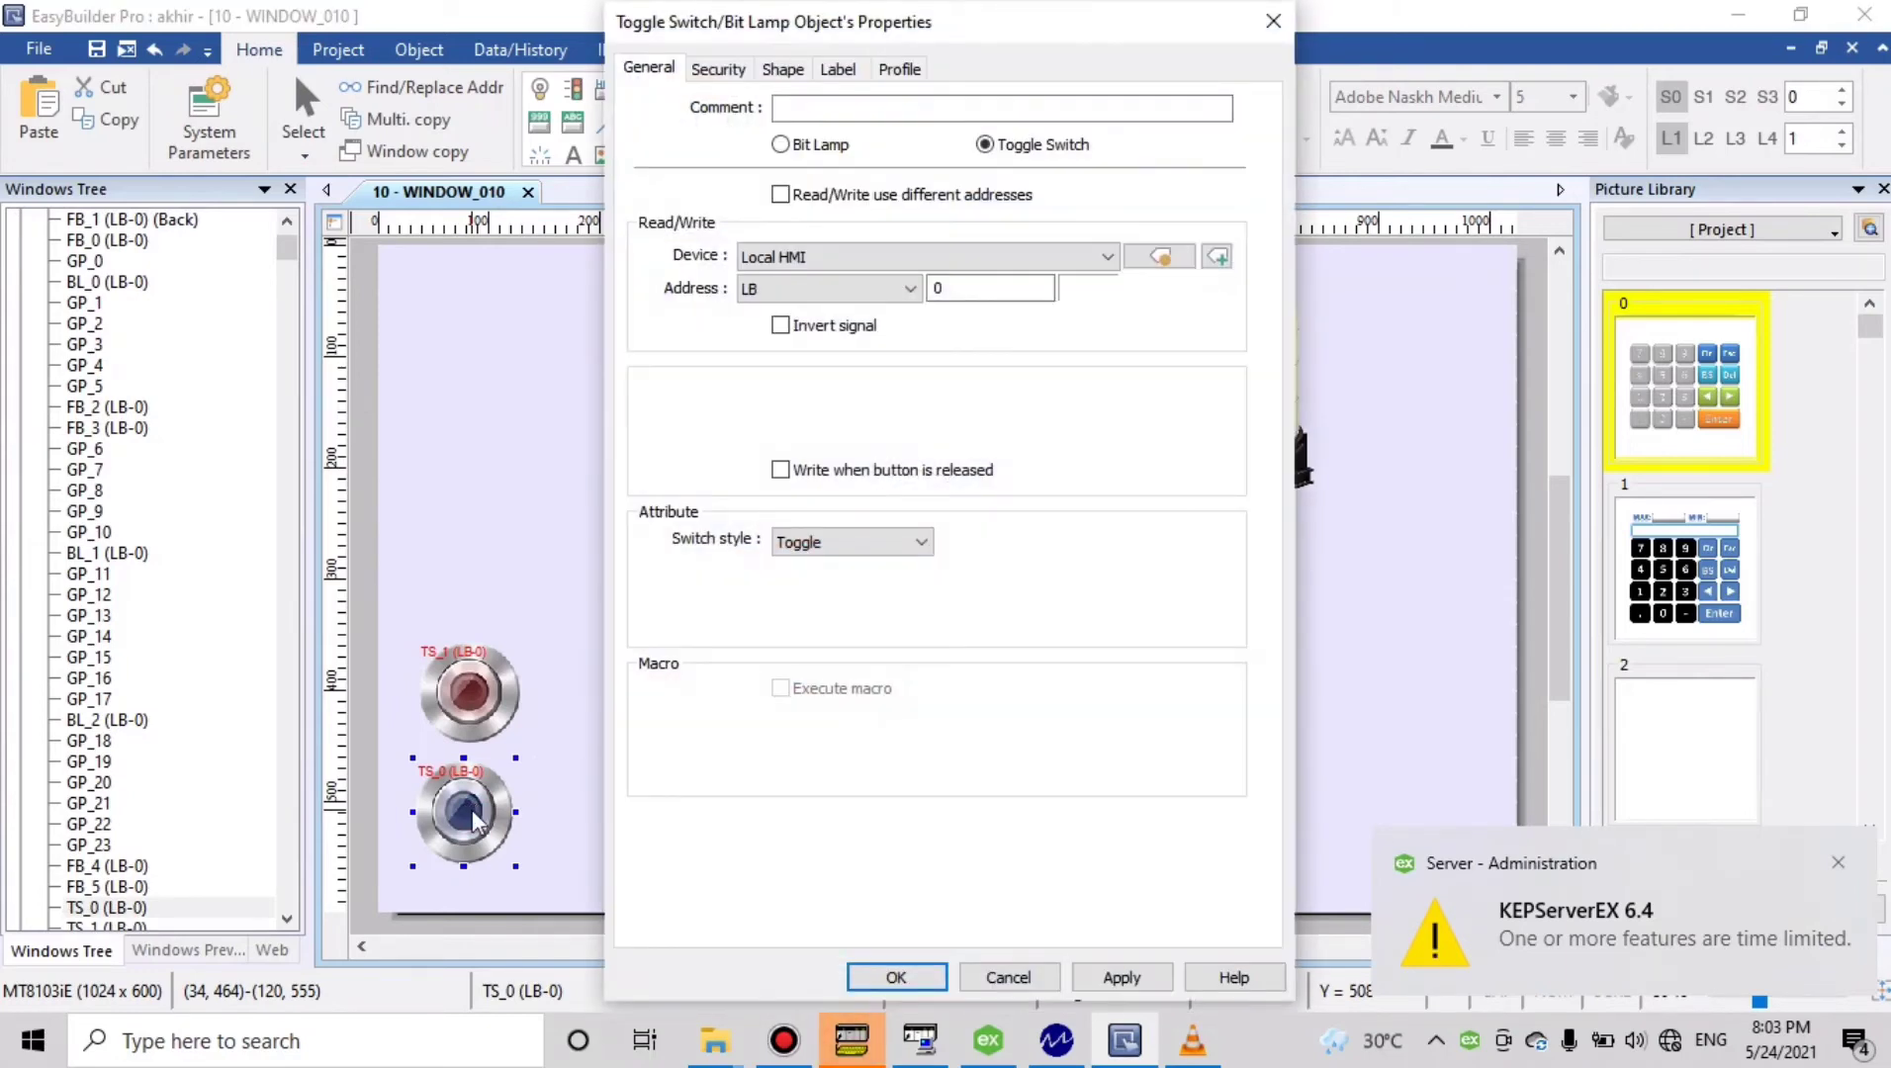
pyautogui.click(849, 253)
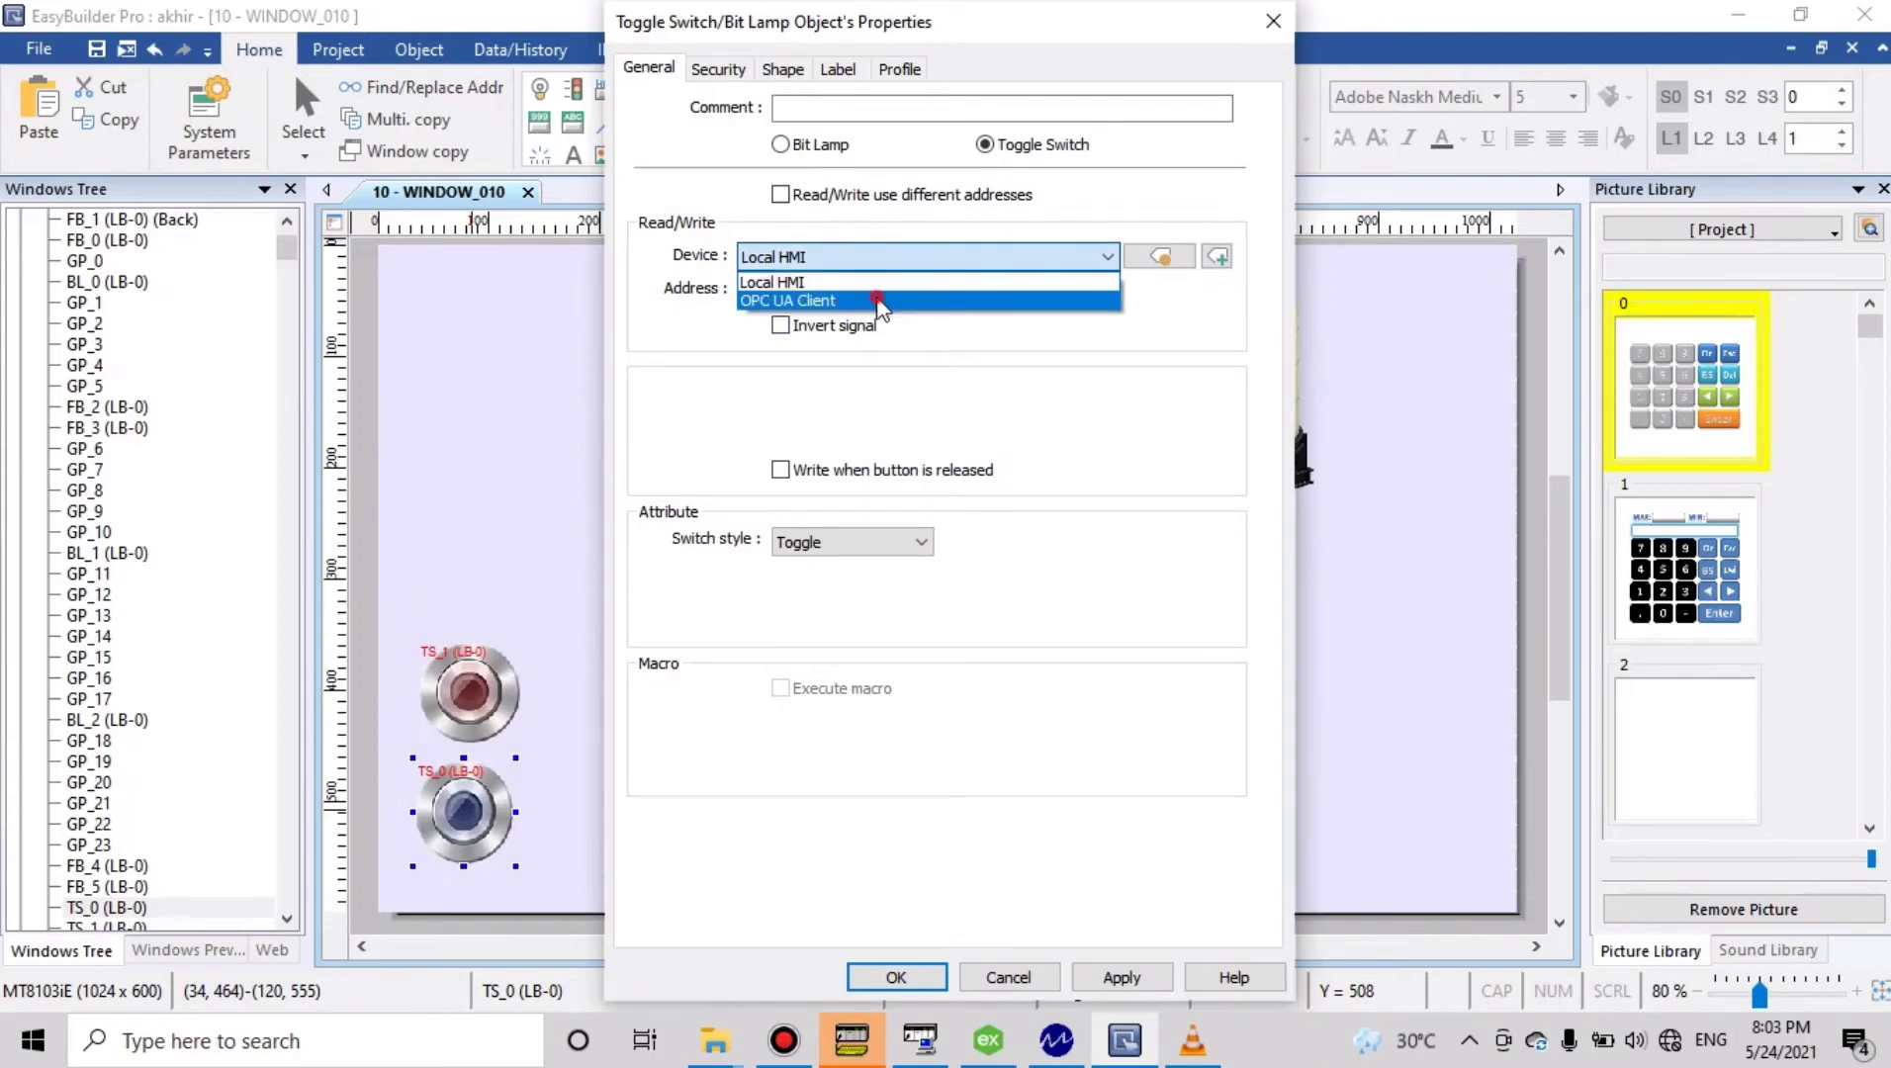
pyautogui.click(877, 300)
# Assign the BUTTON 1 tag from Channel2's Device1 to the blue toggle switch TS_0 and save its properties
pyautogui.click(897, 290)
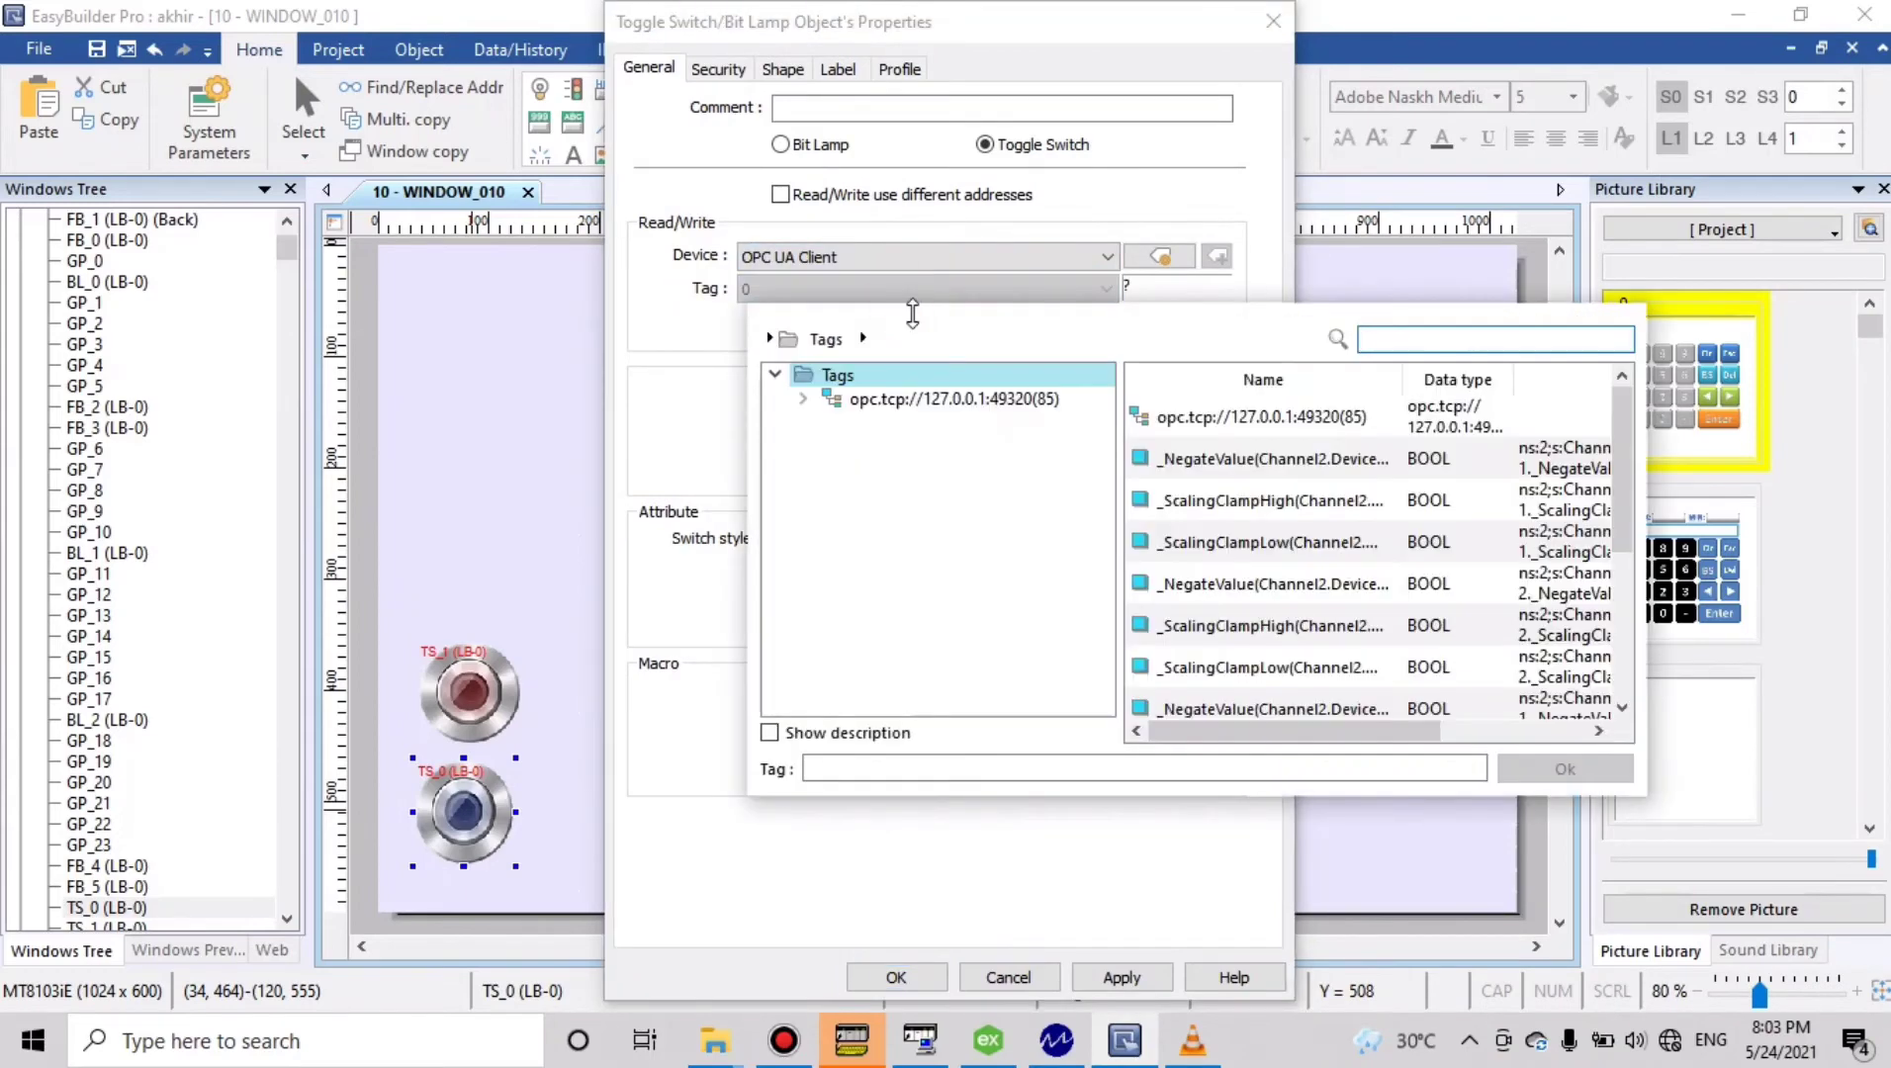
pyautogui.click(803, 399)
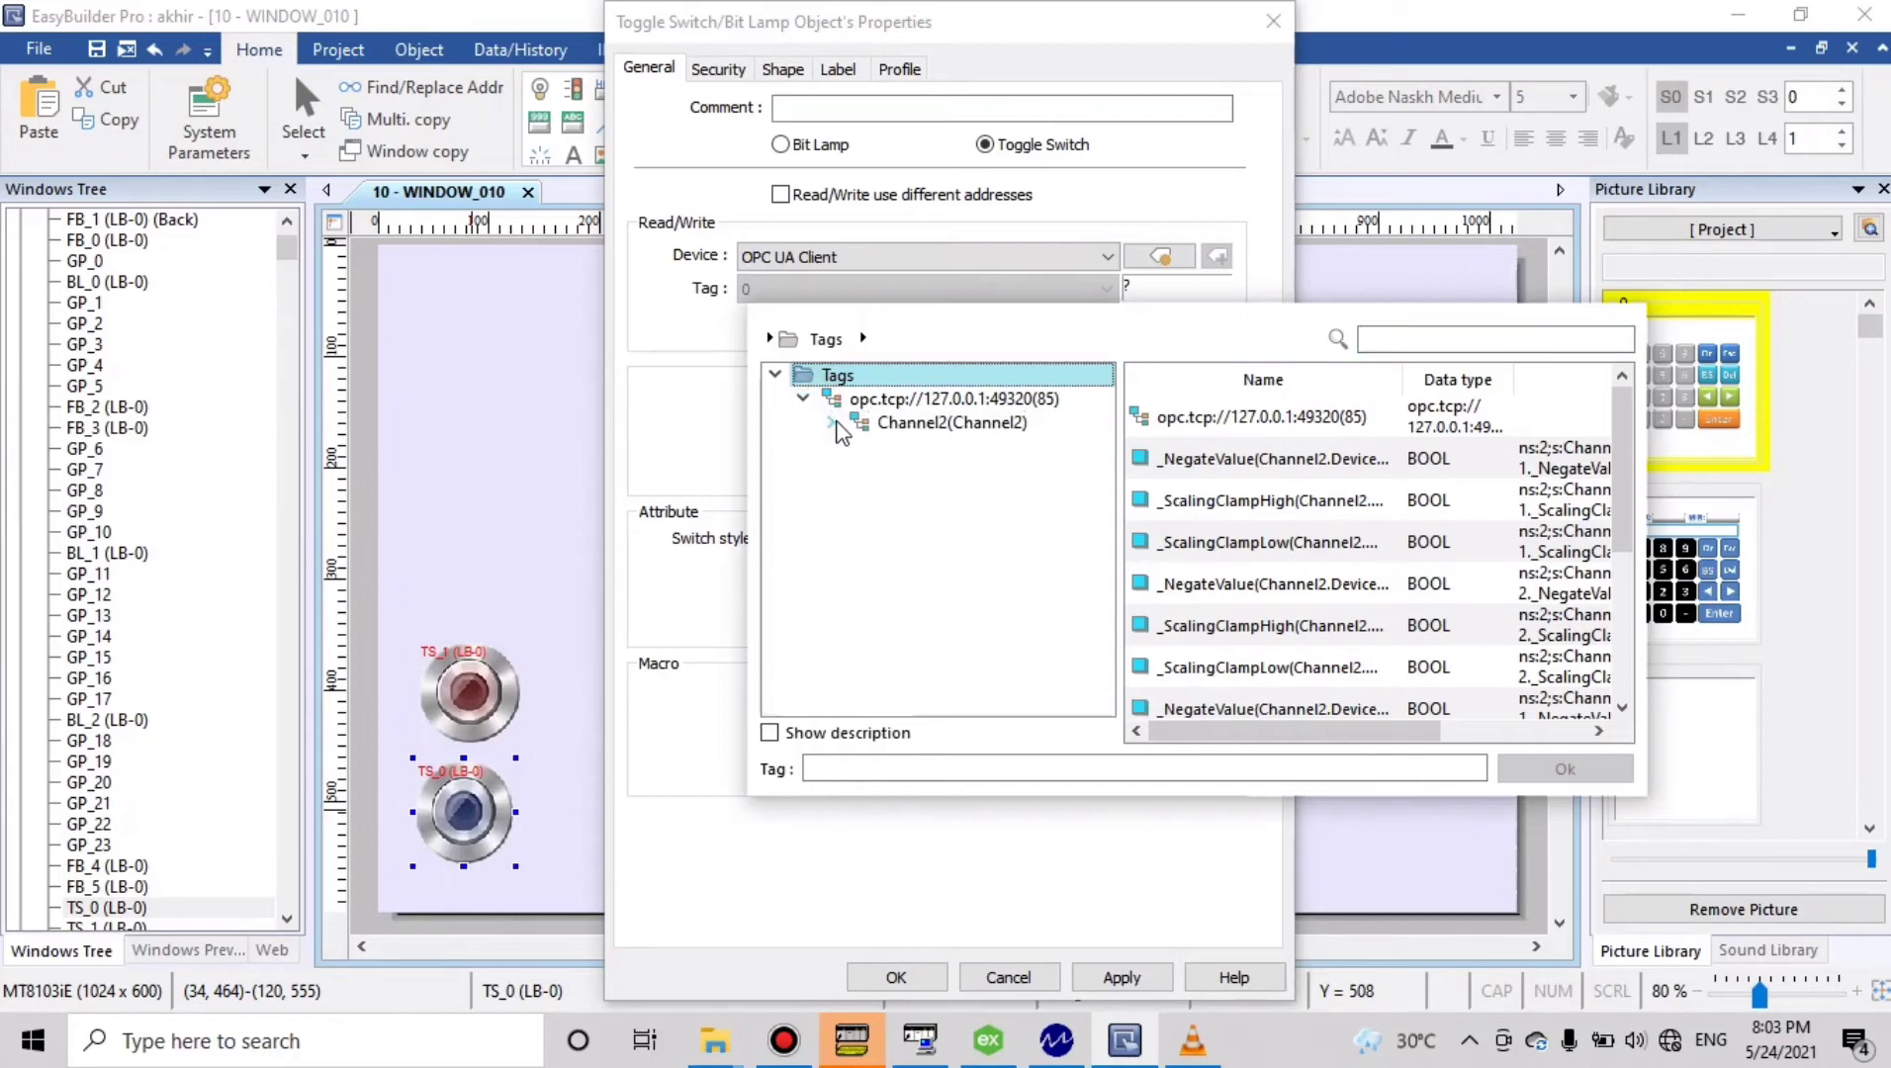
pyautogui.click(834, 423)
pyautogui.click(915, 453)
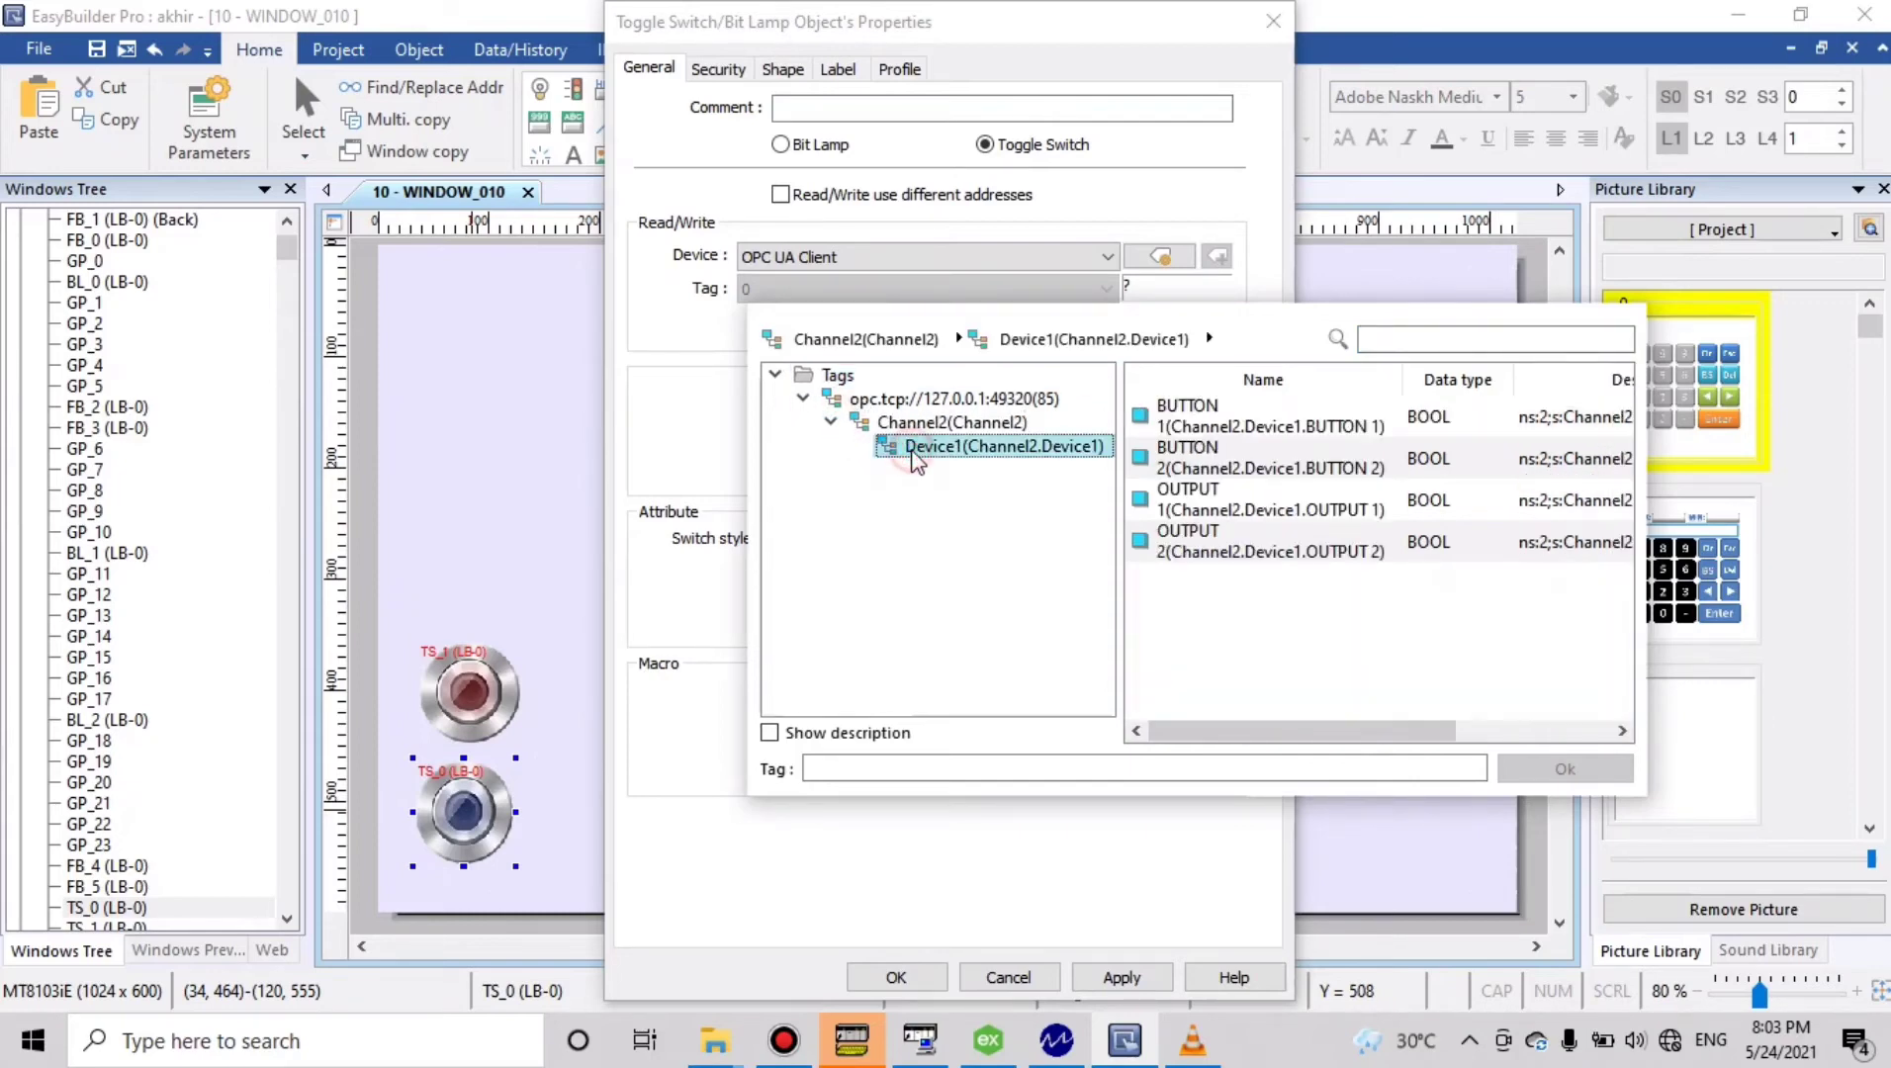
pyautogui.click(1204, 411)
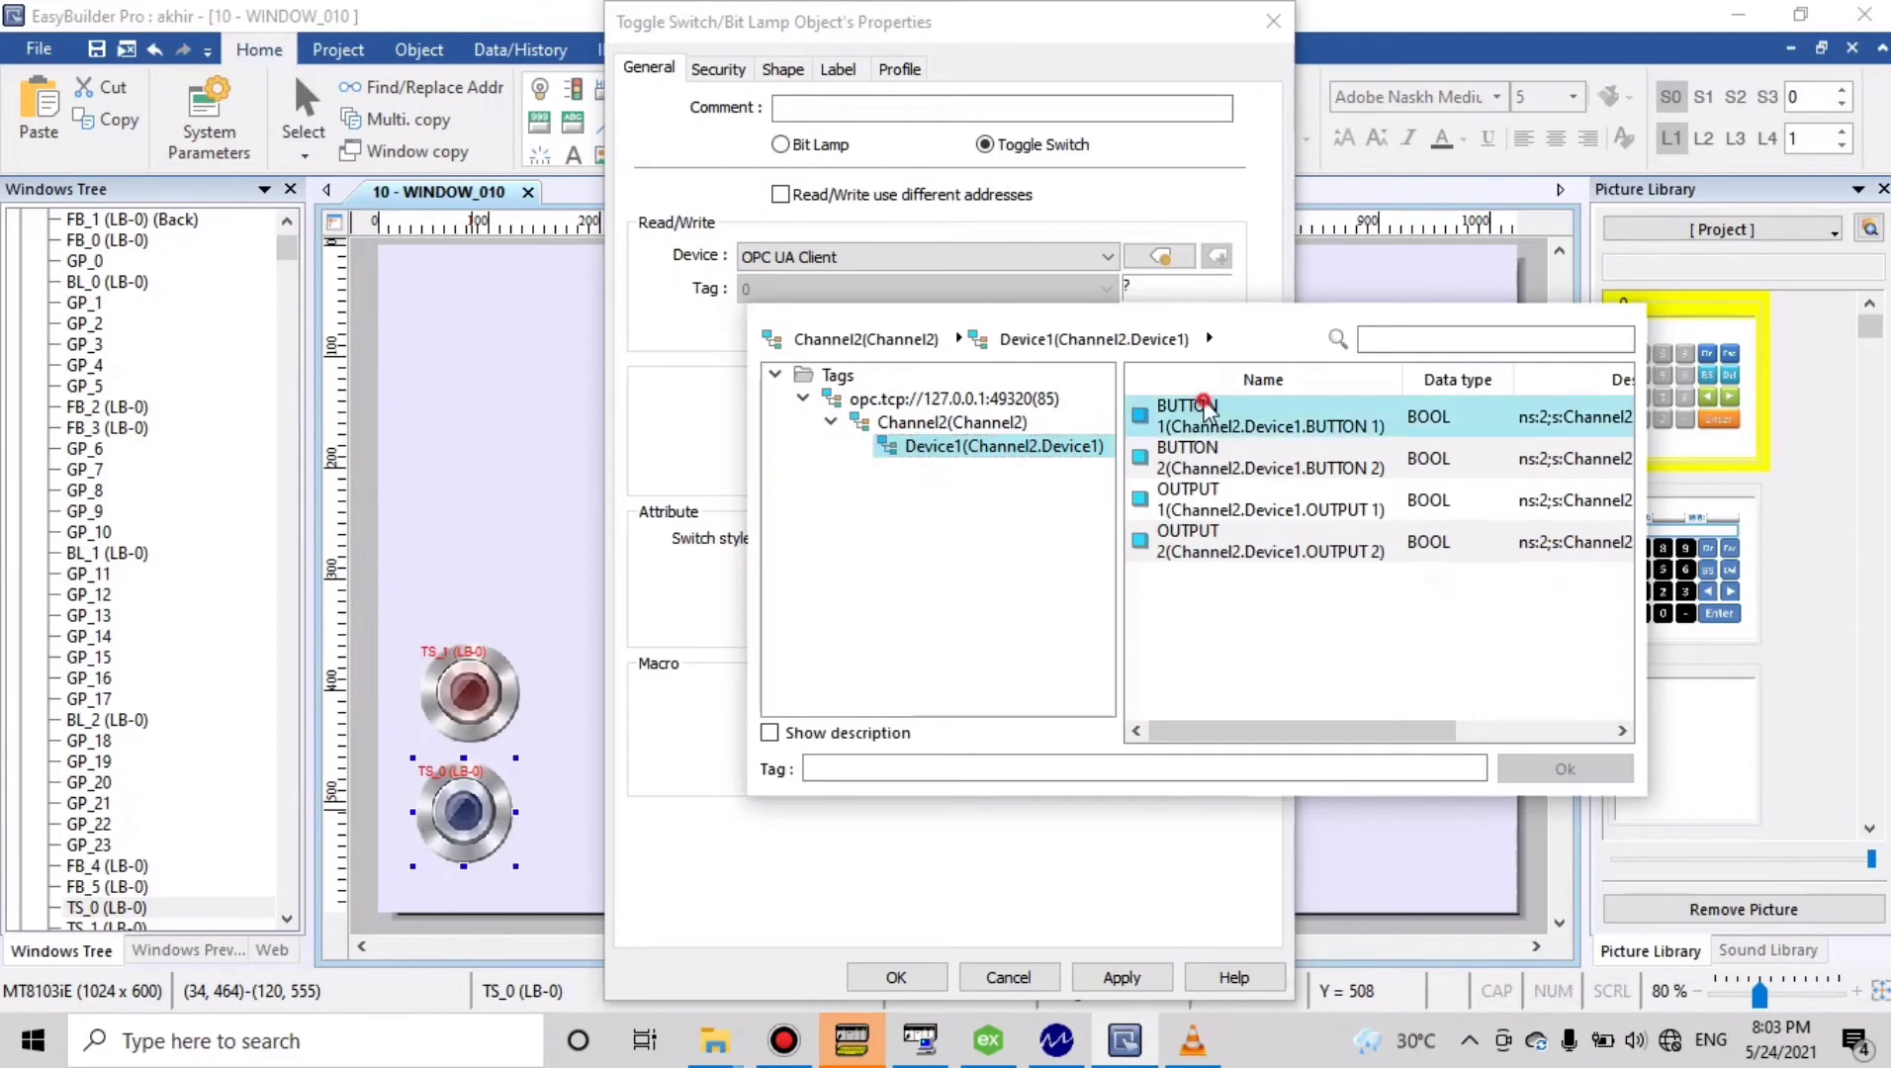
pyautogui.click(1529, 780)
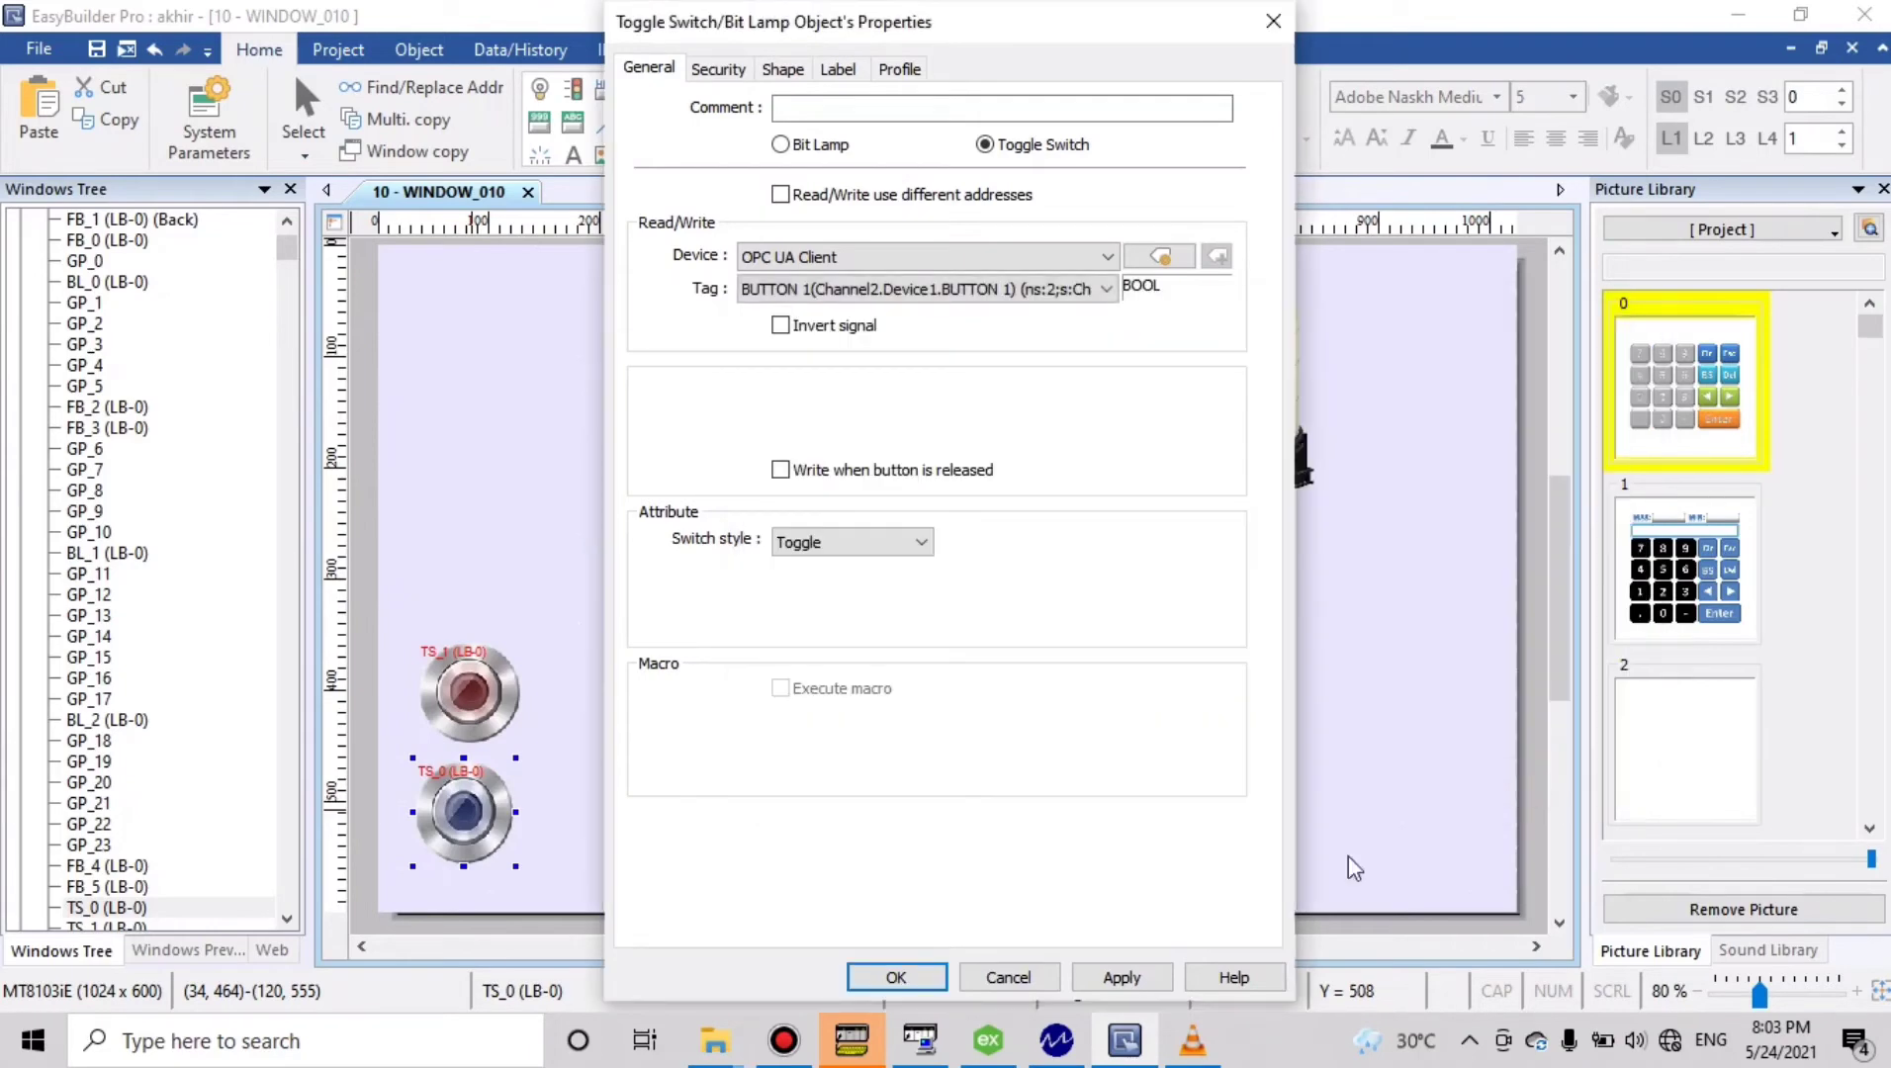
pyautogui.click(917, 985)
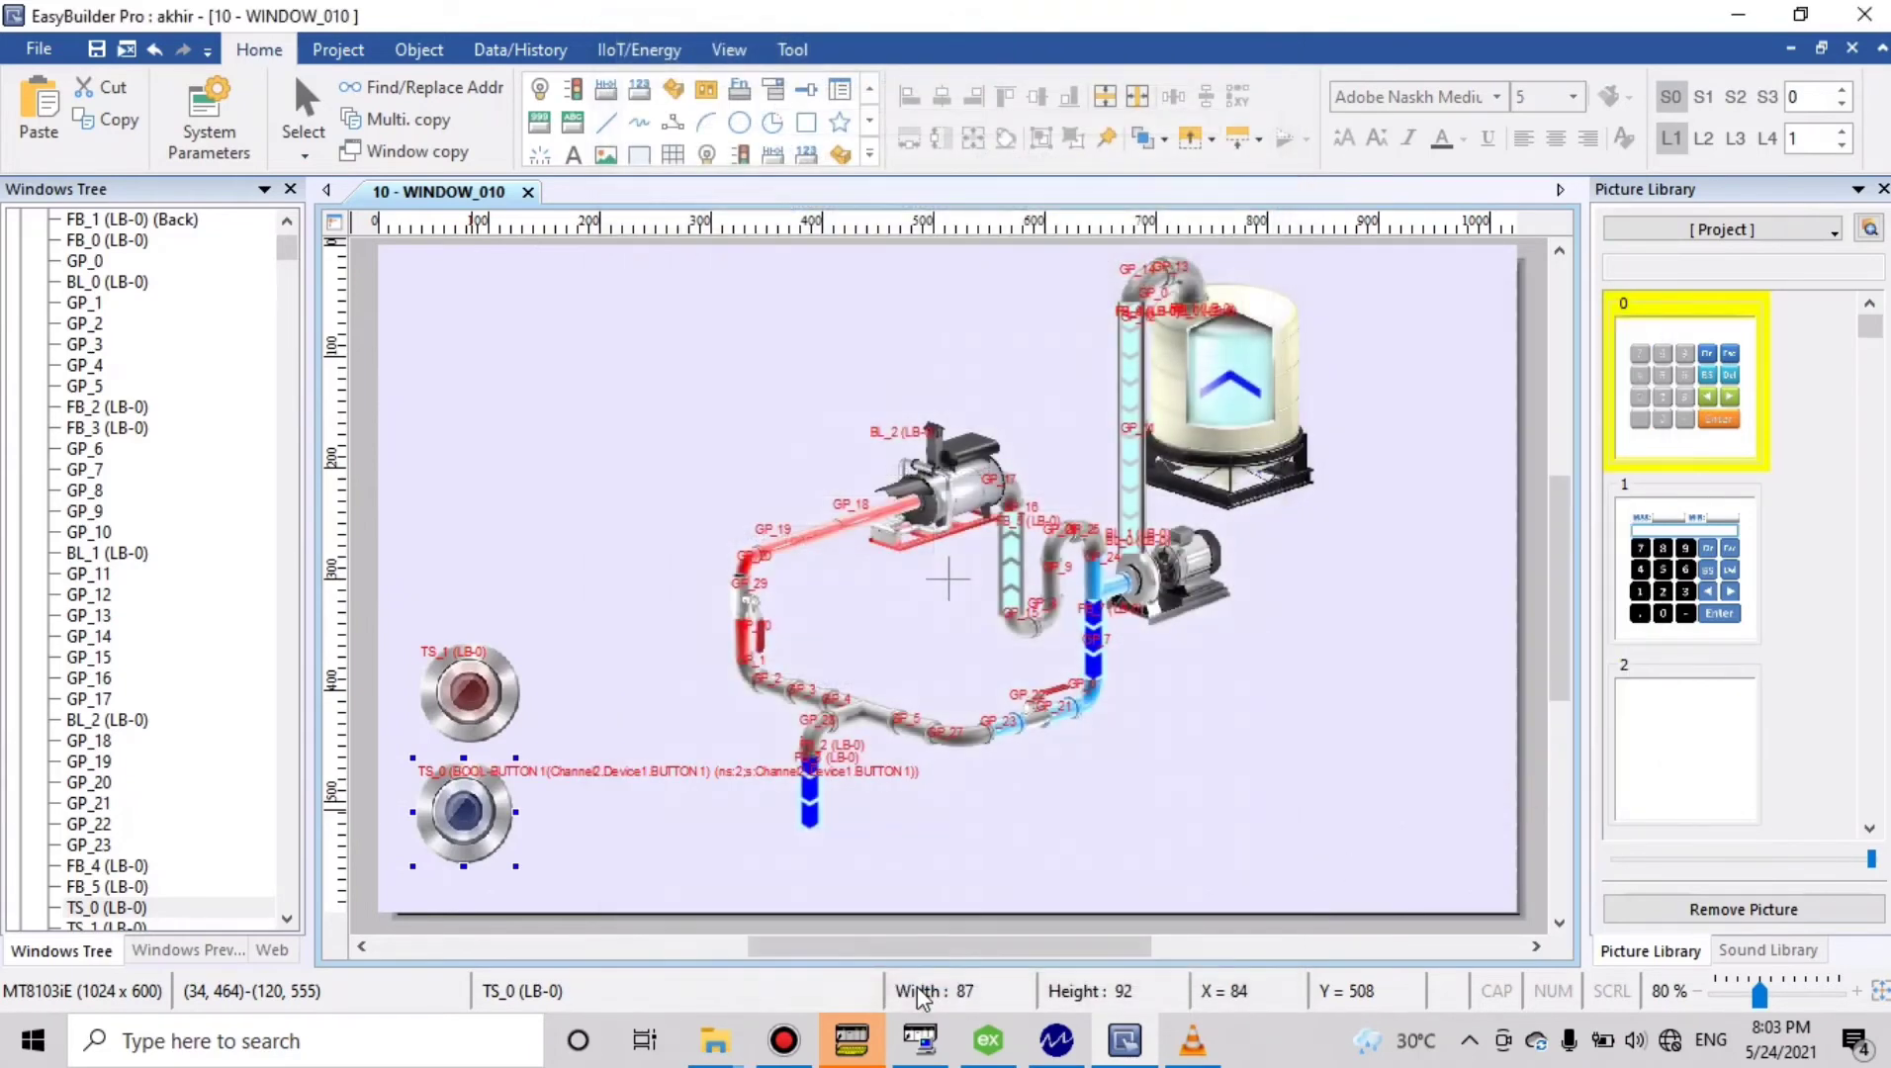
# Set the red toggle switch TS_1's device to OPC UA Client
pyautogui.click(467, 692)
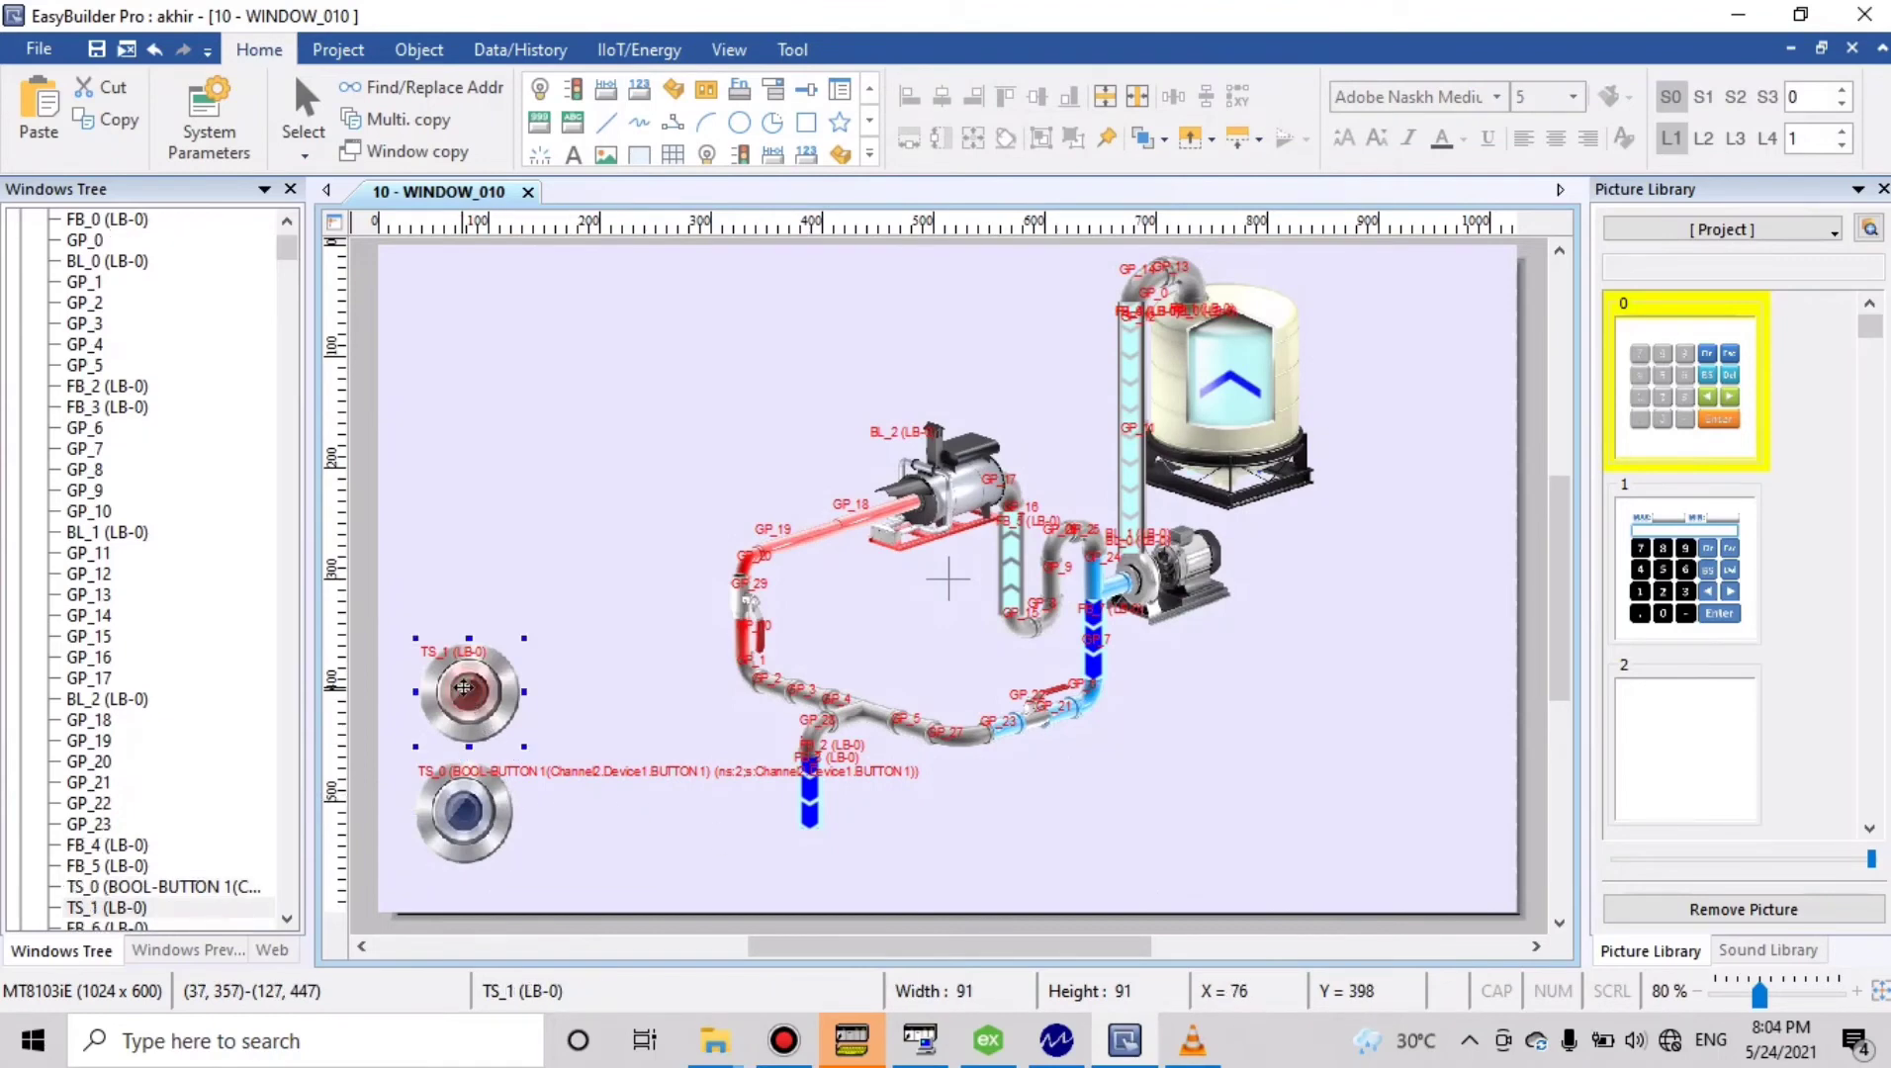
pyautogui.doubleClick(466, 693)
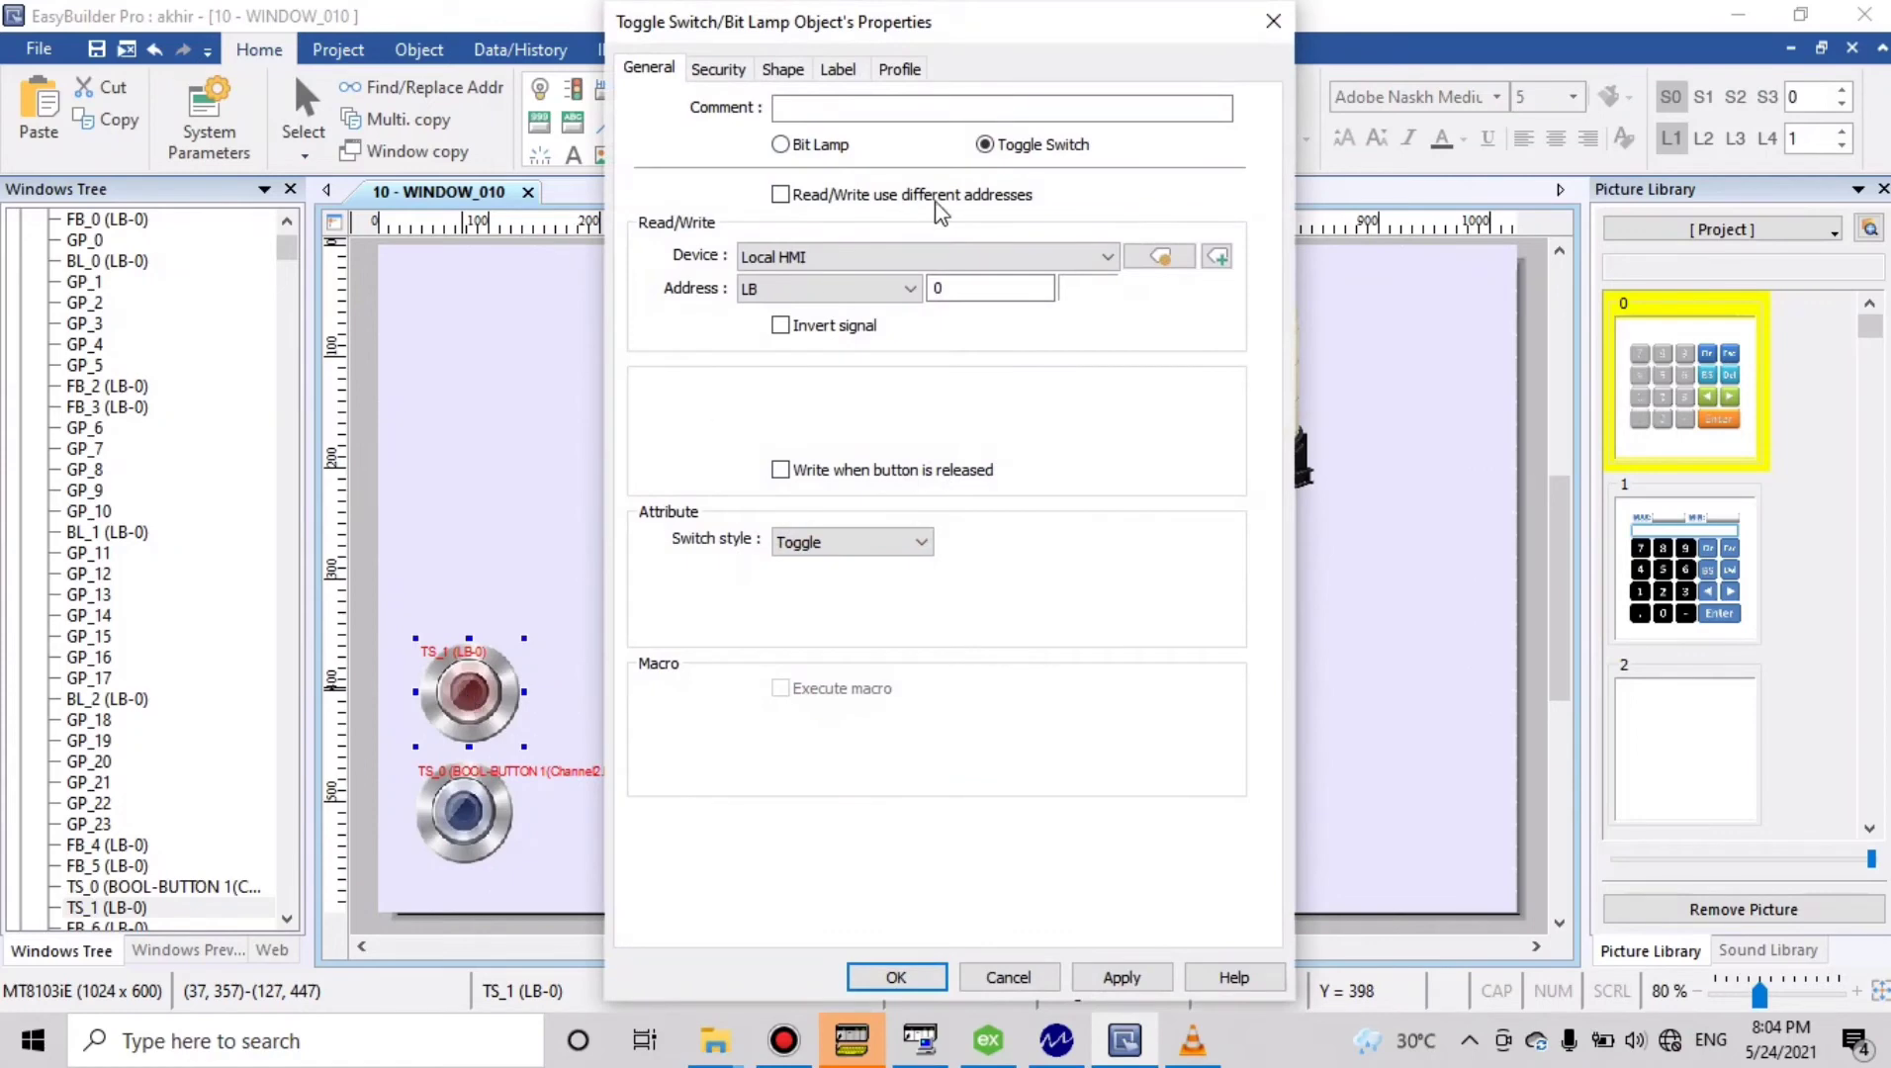
pyautogui.click(904, 256)
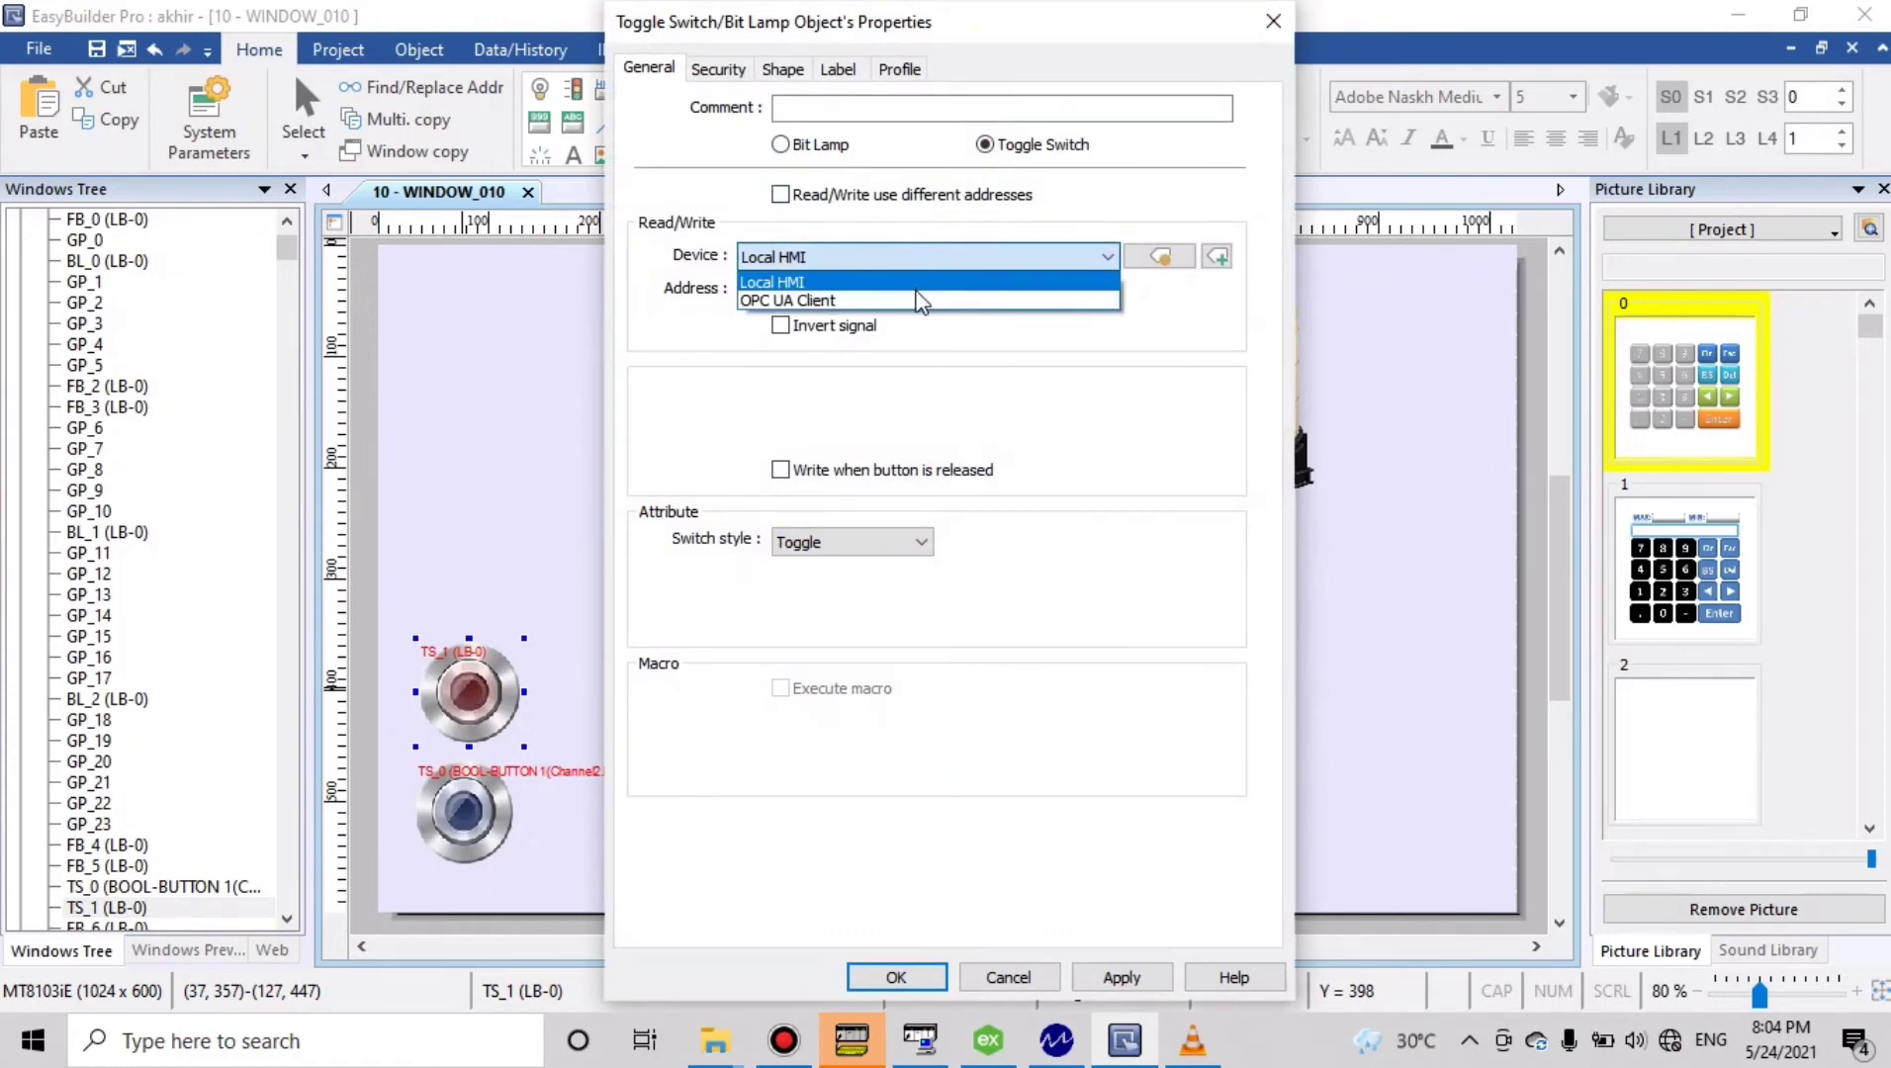
pyautogui.click(918, 300)
# Try to assign the BUTTON 2 tag from Channel2's Device1 to the red toggle switch TS_1
pyautogui.click(944, 290)
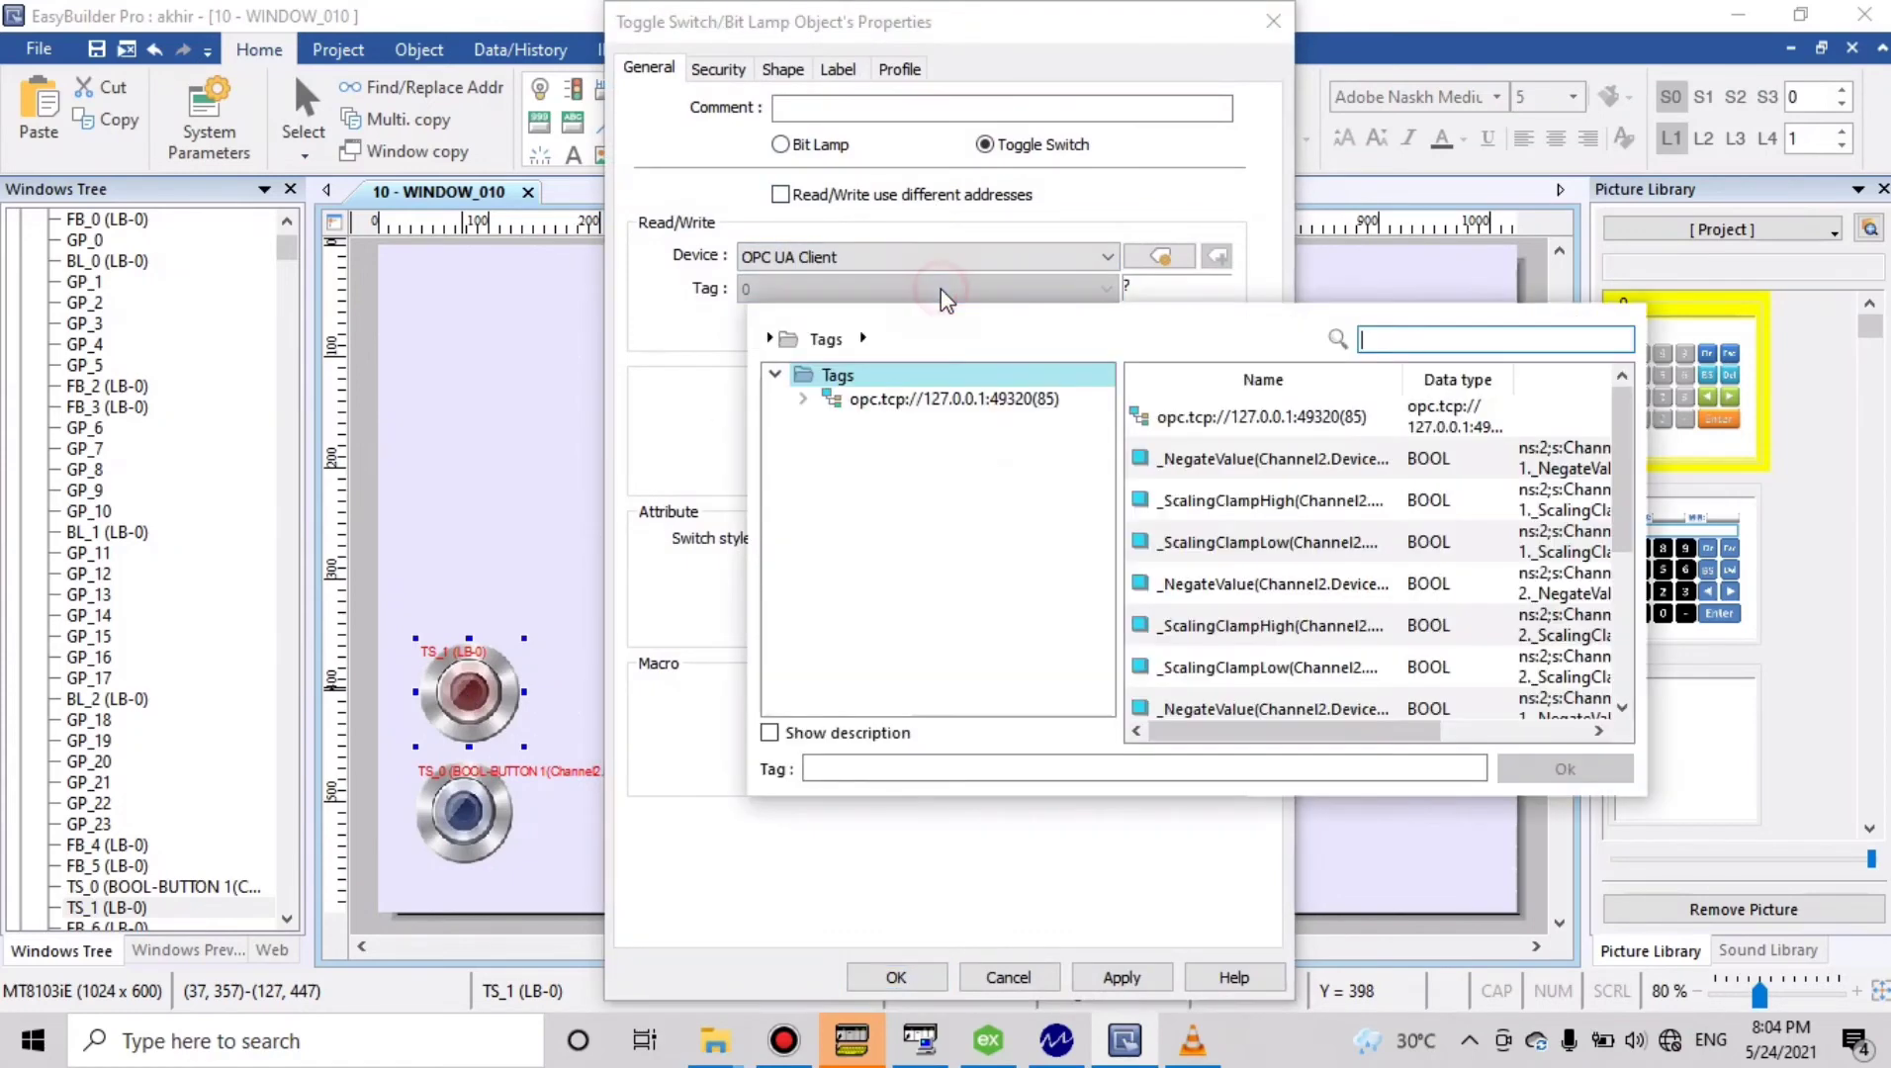
pyautogui.doubleClick(962, 397)
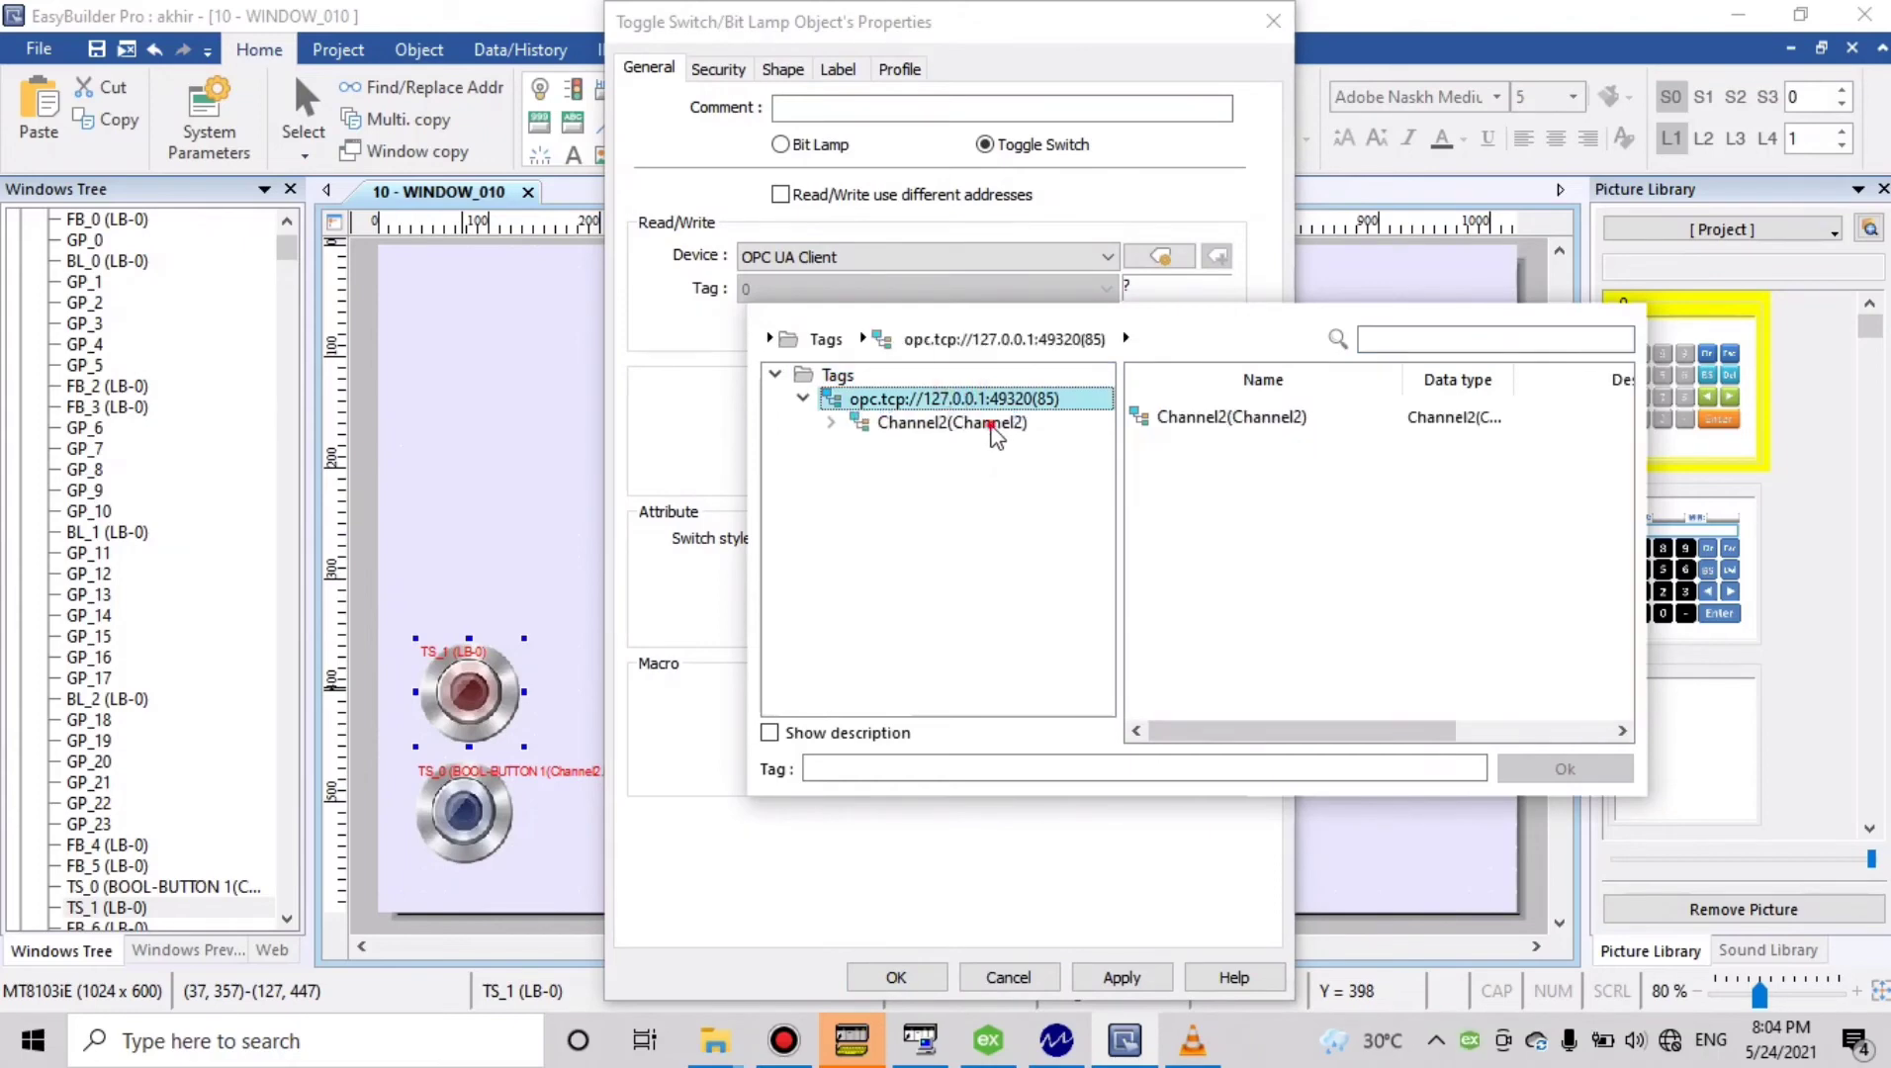
pyautogui.doubleClick(994, 425)
pyautogui.click(952, 447)
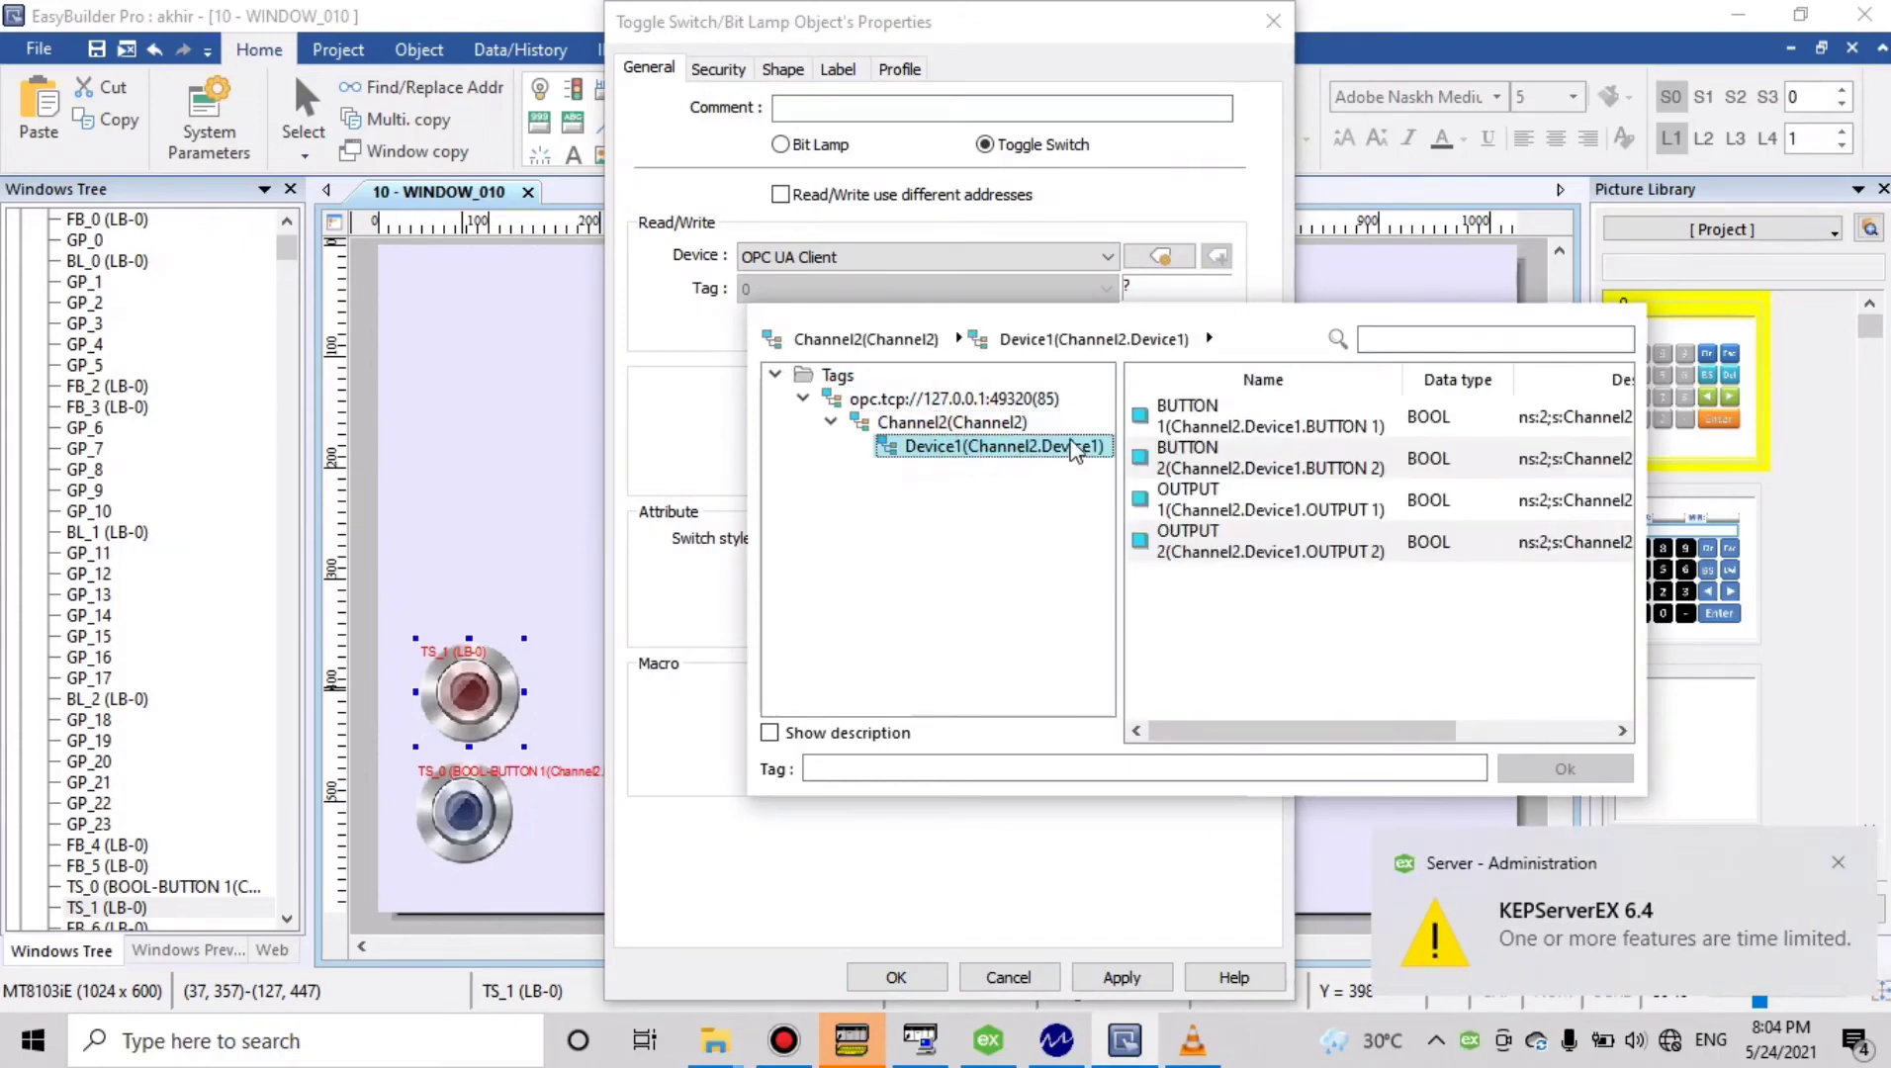
pyautogui.click(1202, 457)
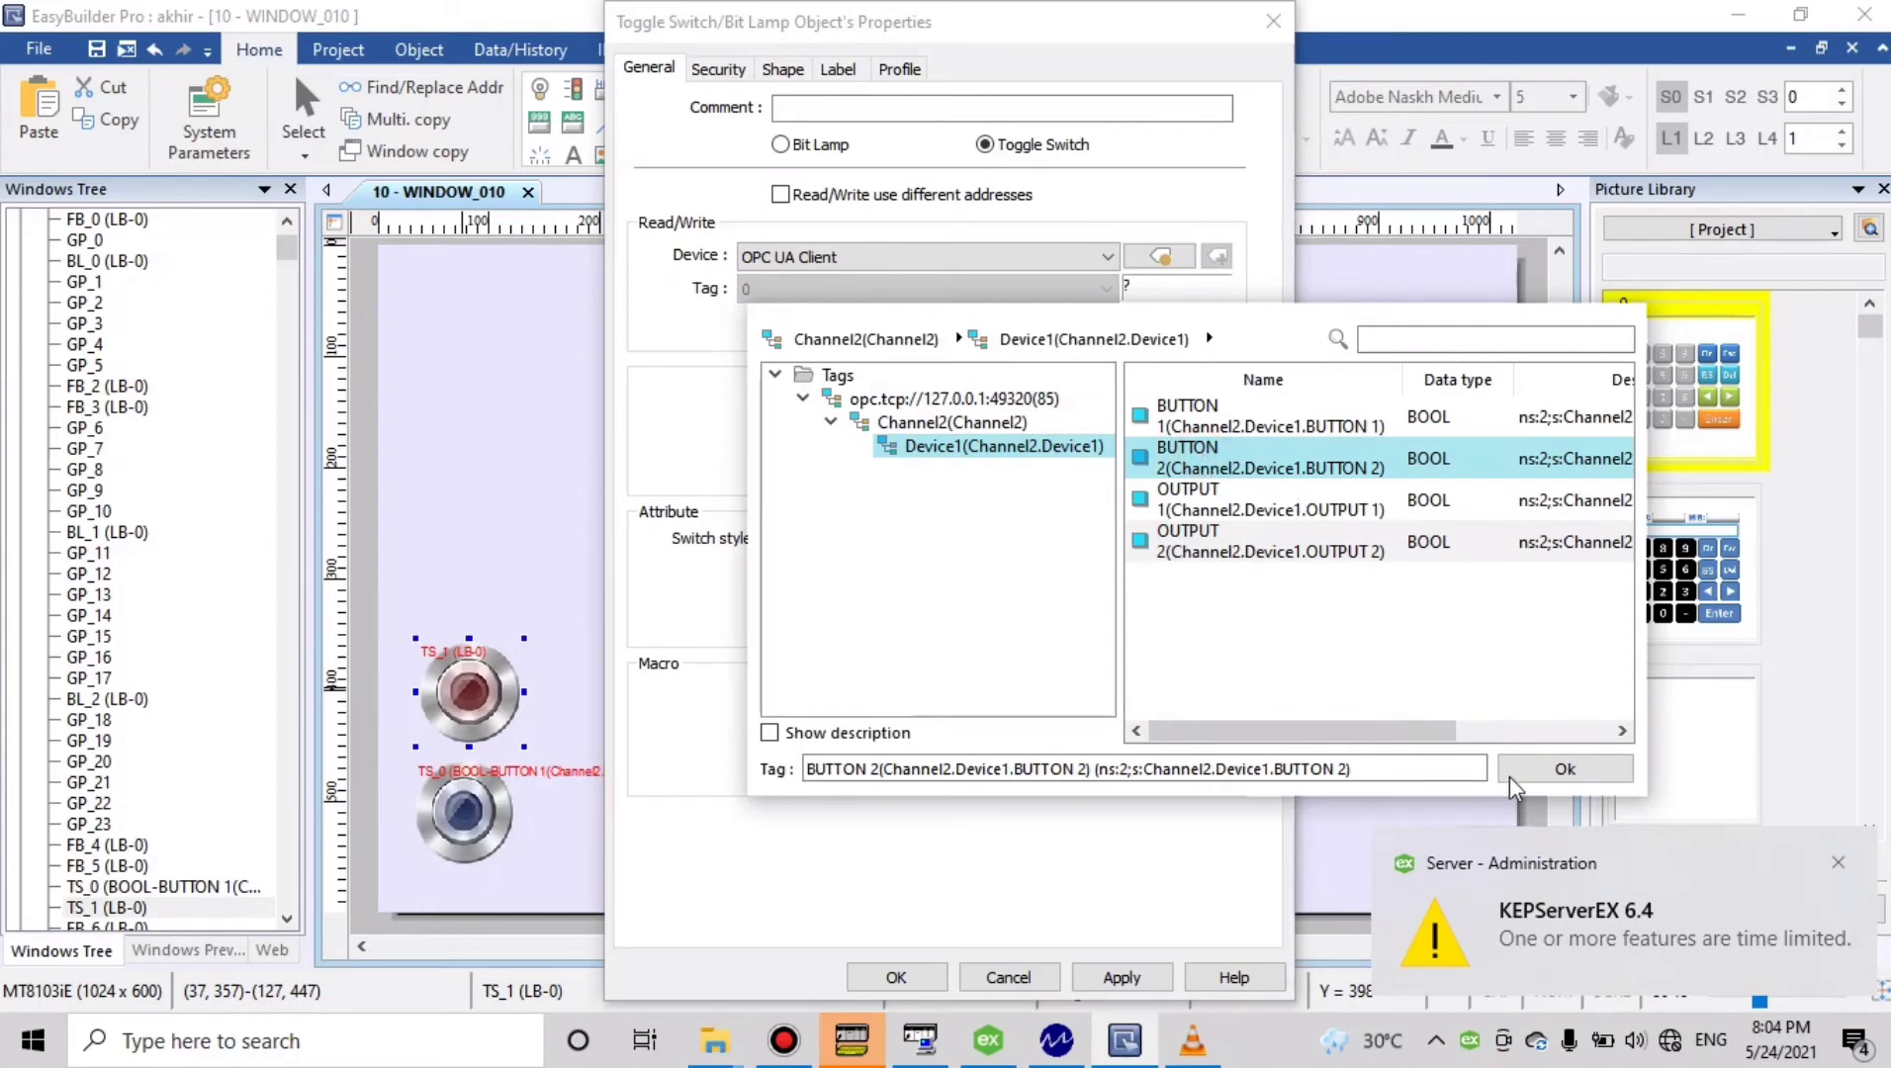
pyautogui.click(1520, 774)
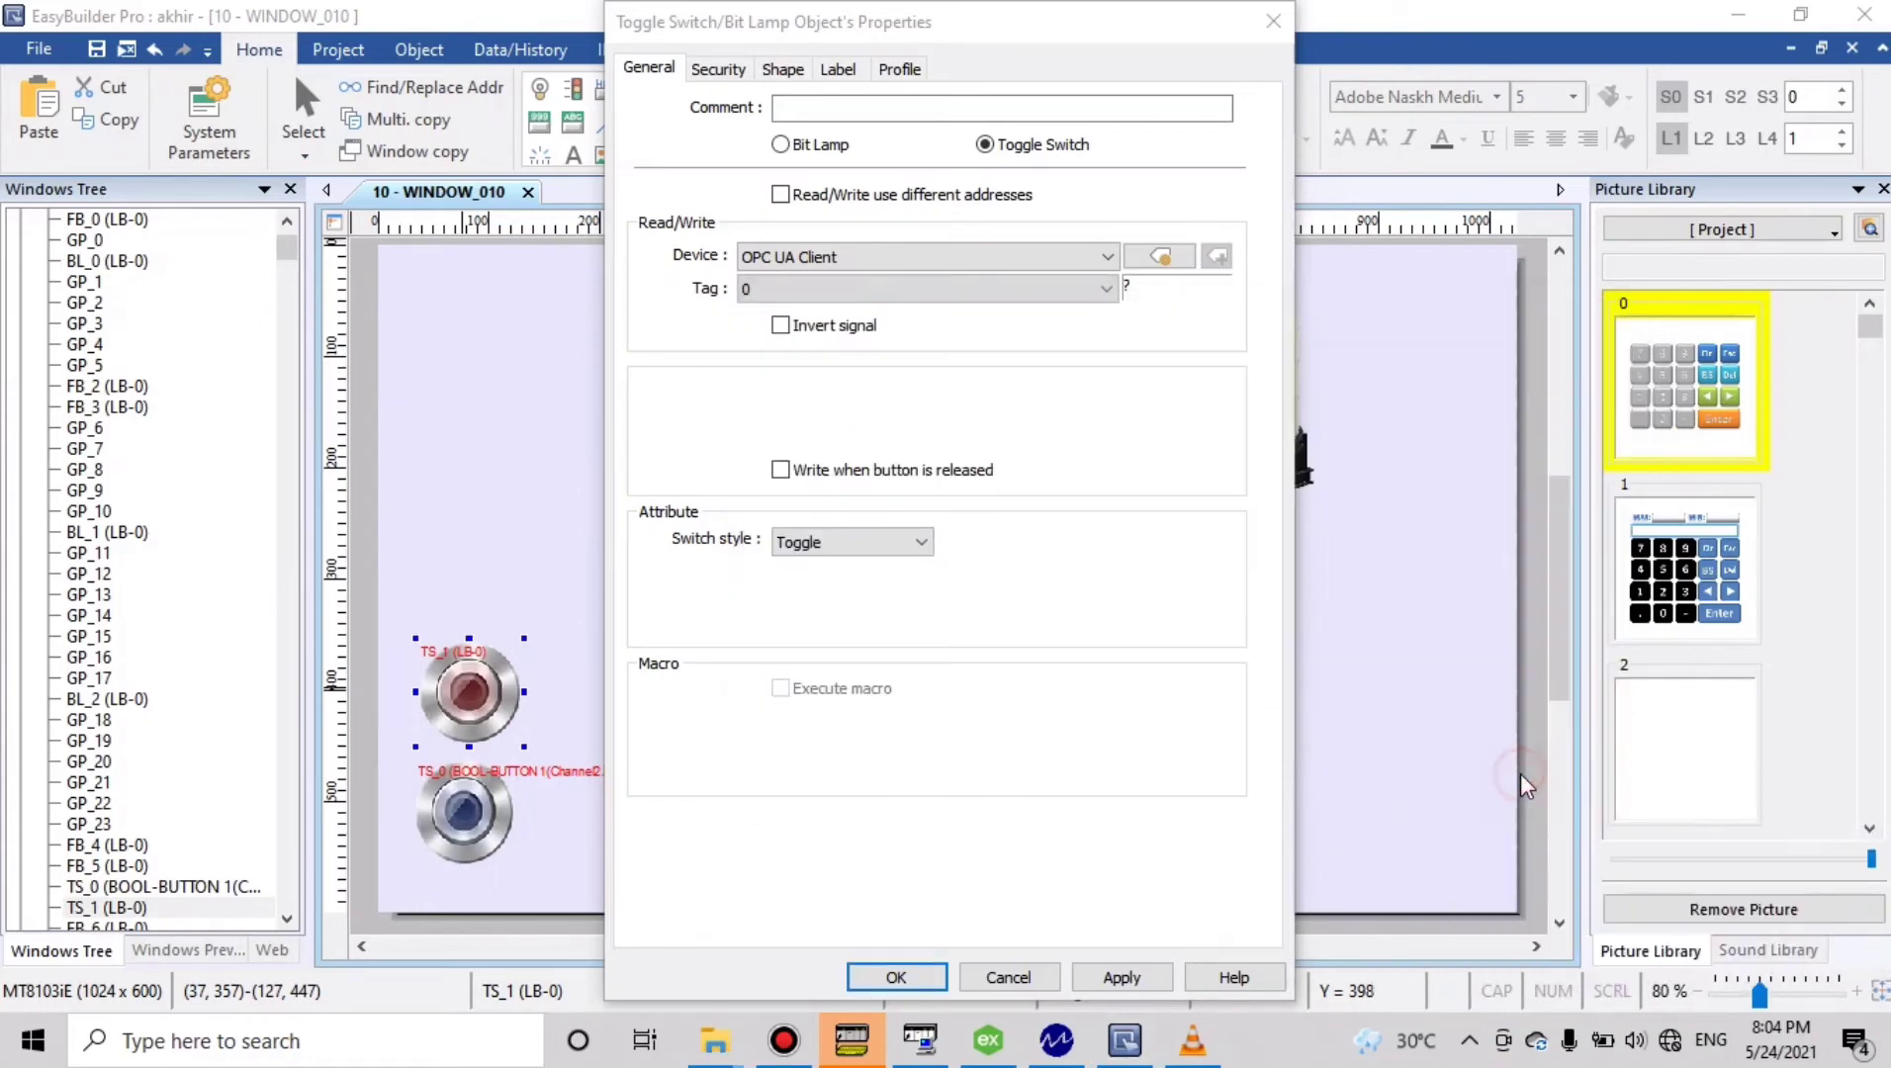
pyautogui.click(915, 973)
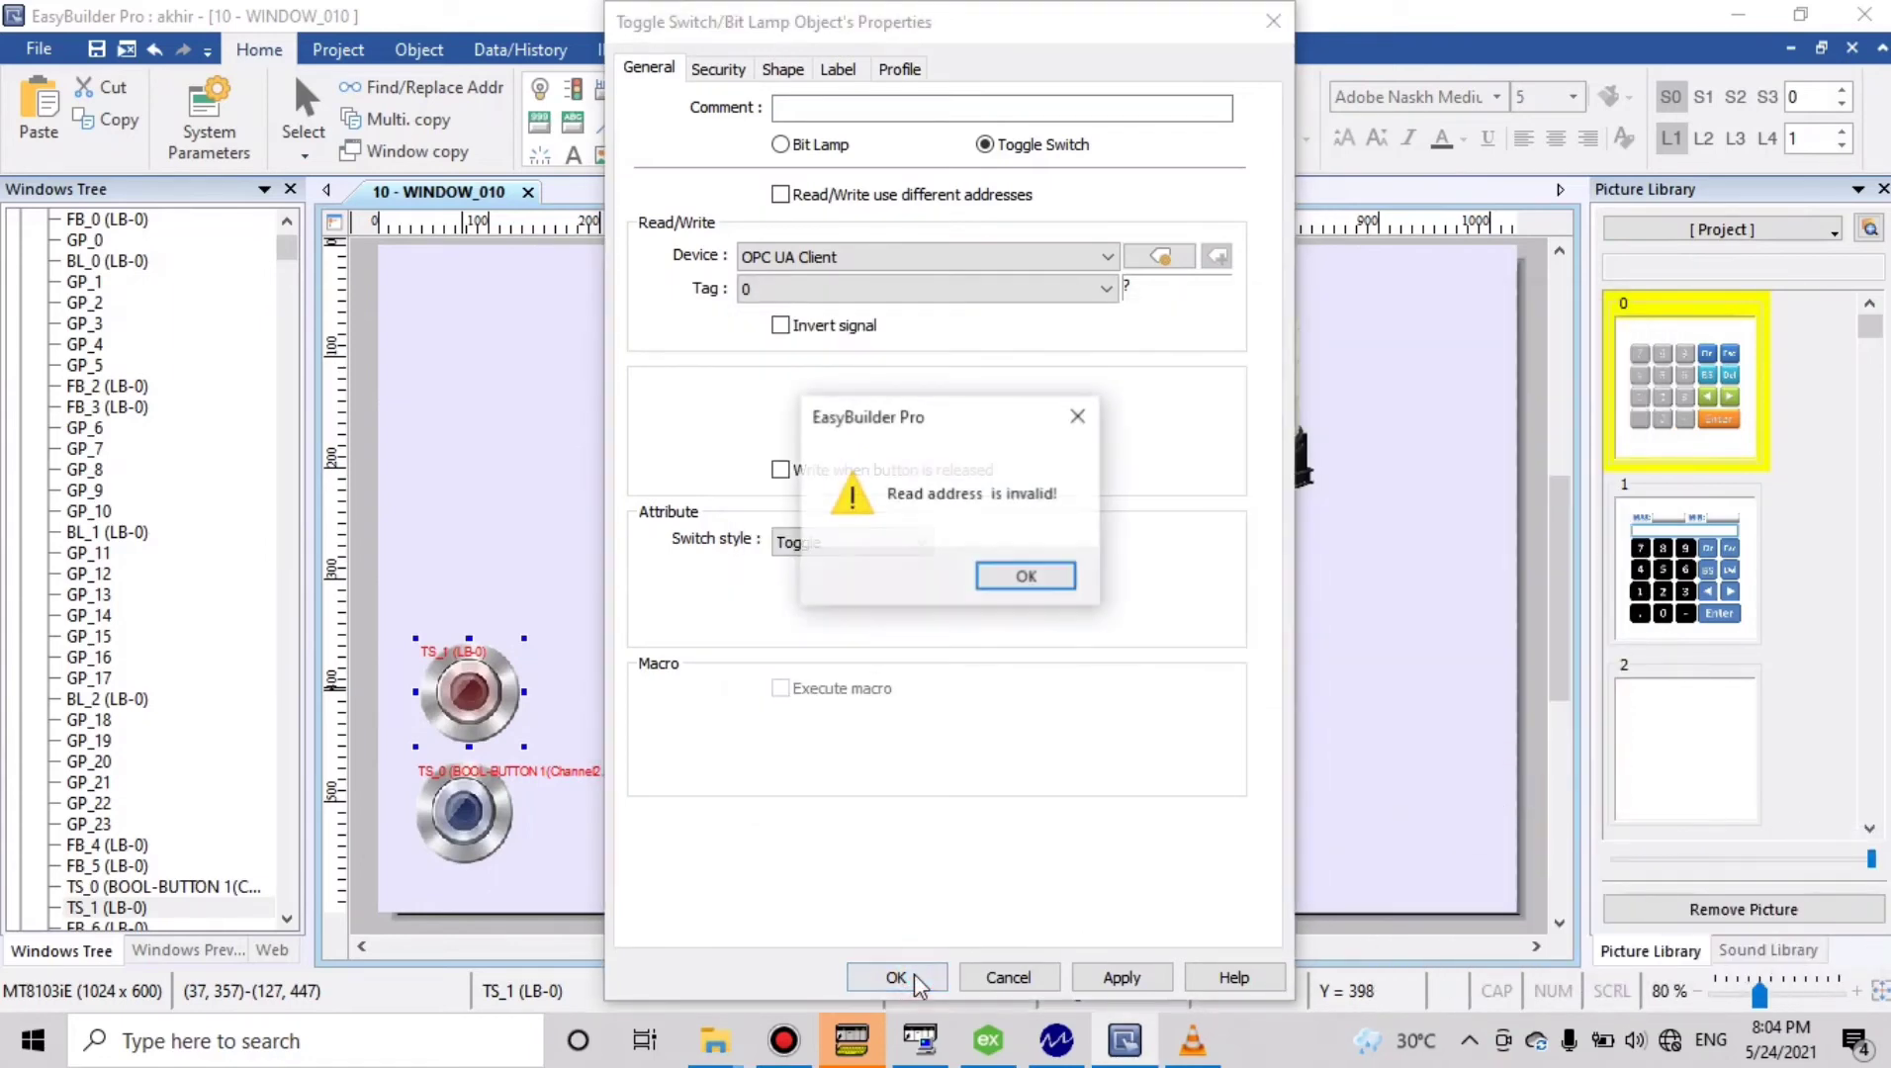
pyautogui.click(1025, 578)
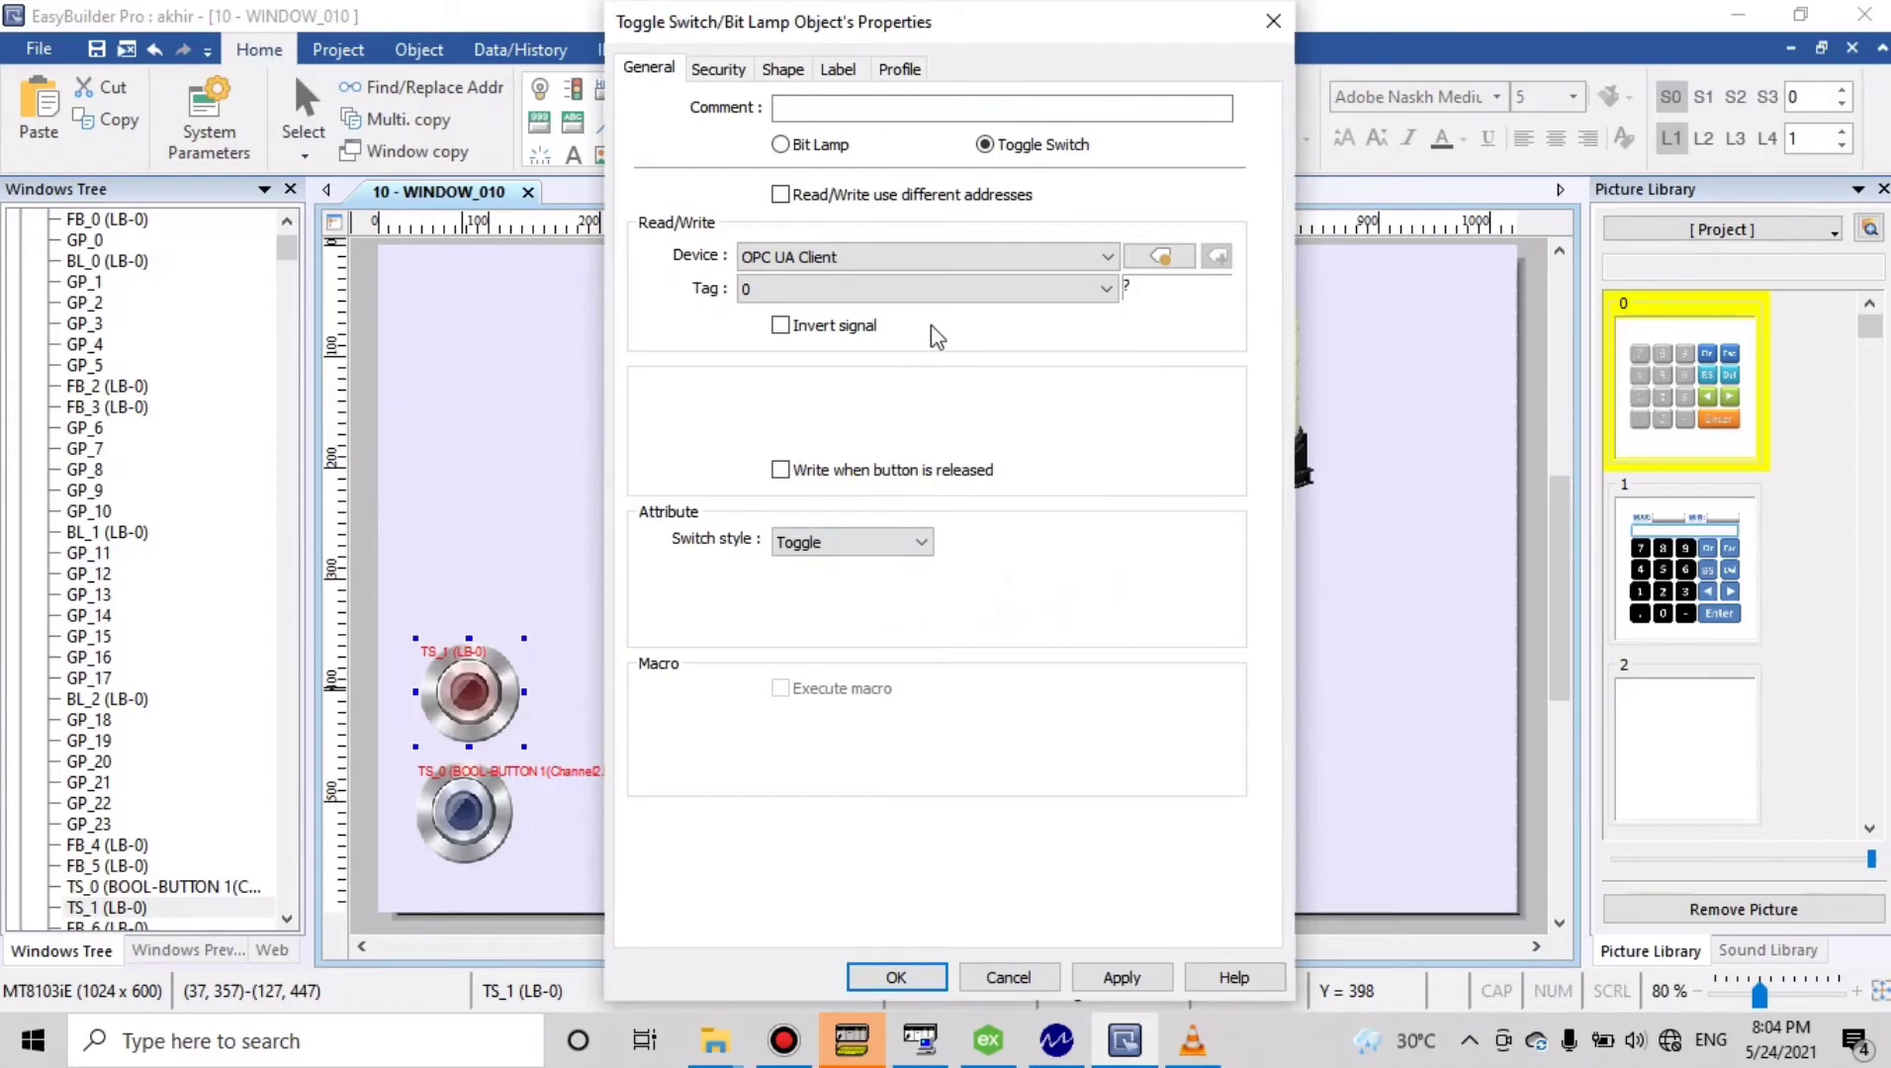
# Assign the BUTTON 2 tag from Channel2's Device1 to the red toggle switch TS_1 and save its properties
pyautogui.click(972, 297)
pyautogui.click(972, 399)
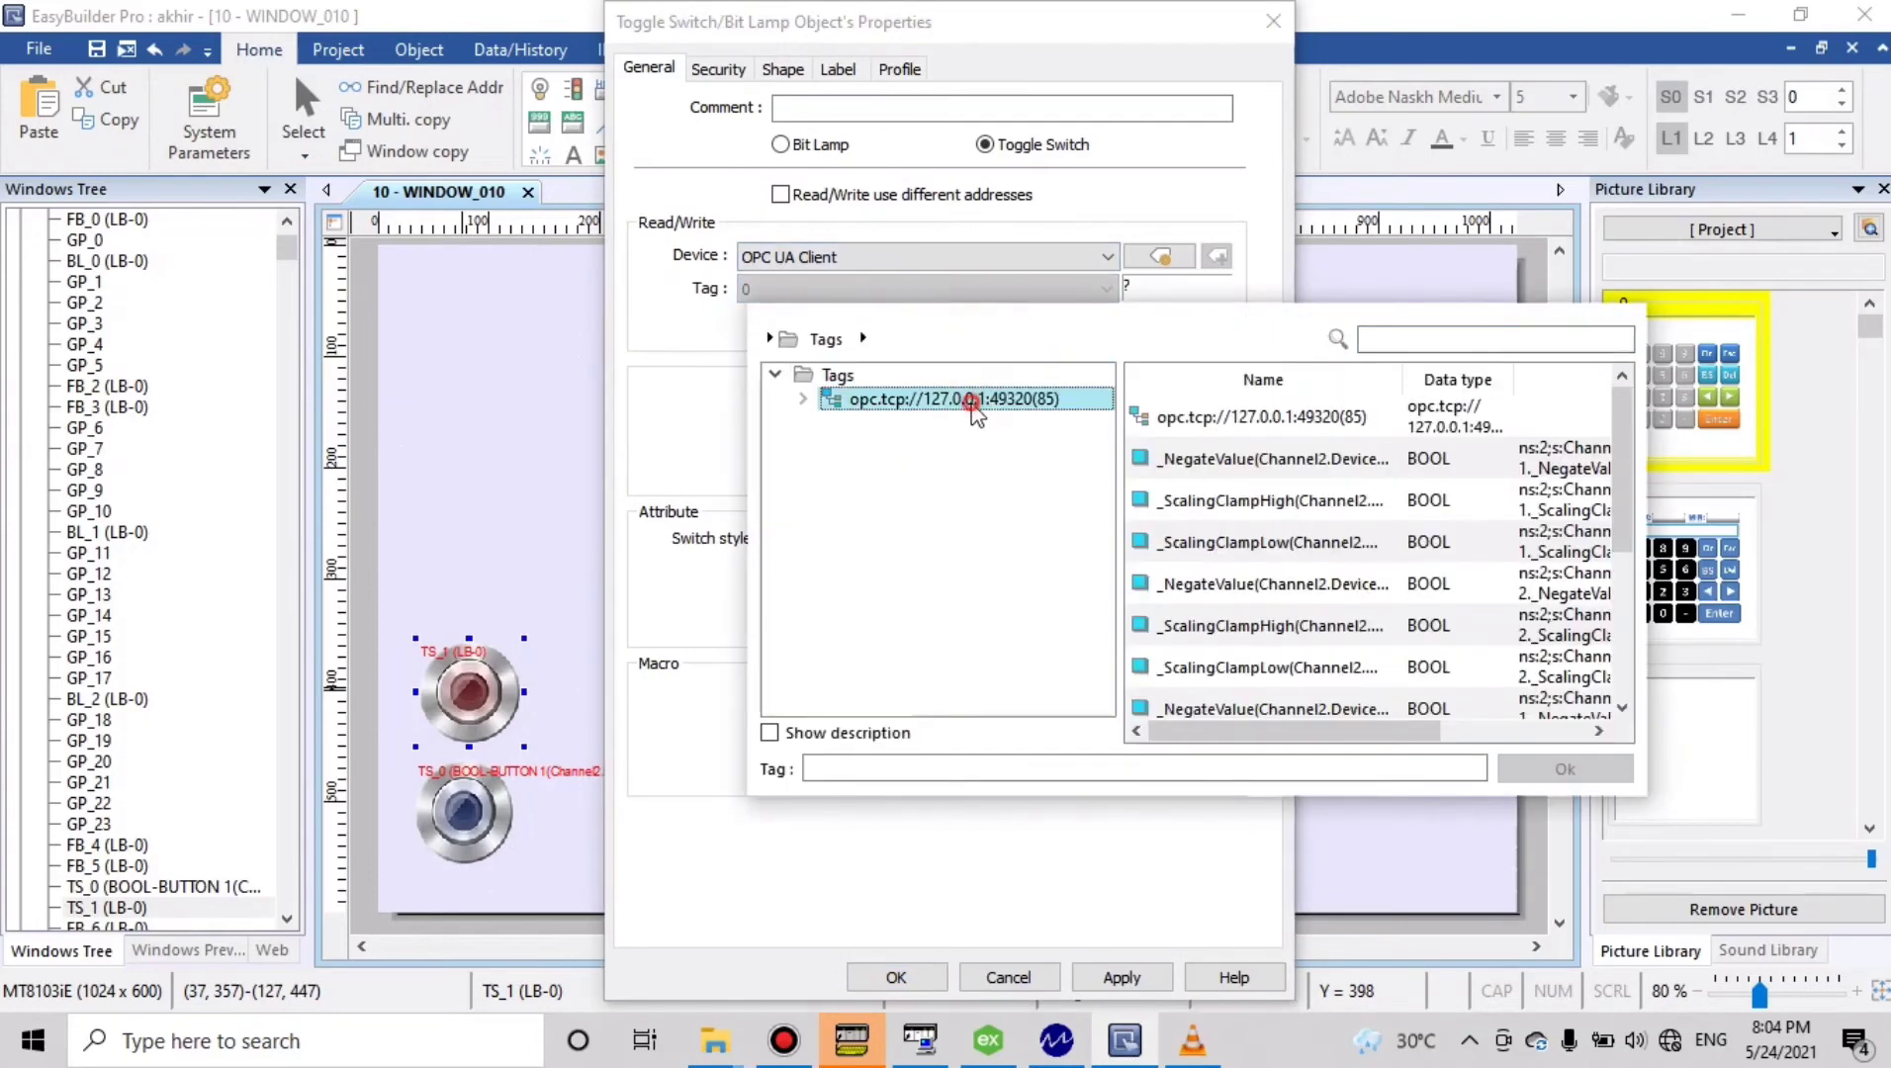
pyautogui.doubleClick(972, 400)
pyautogui.doubleClick(967, 423)
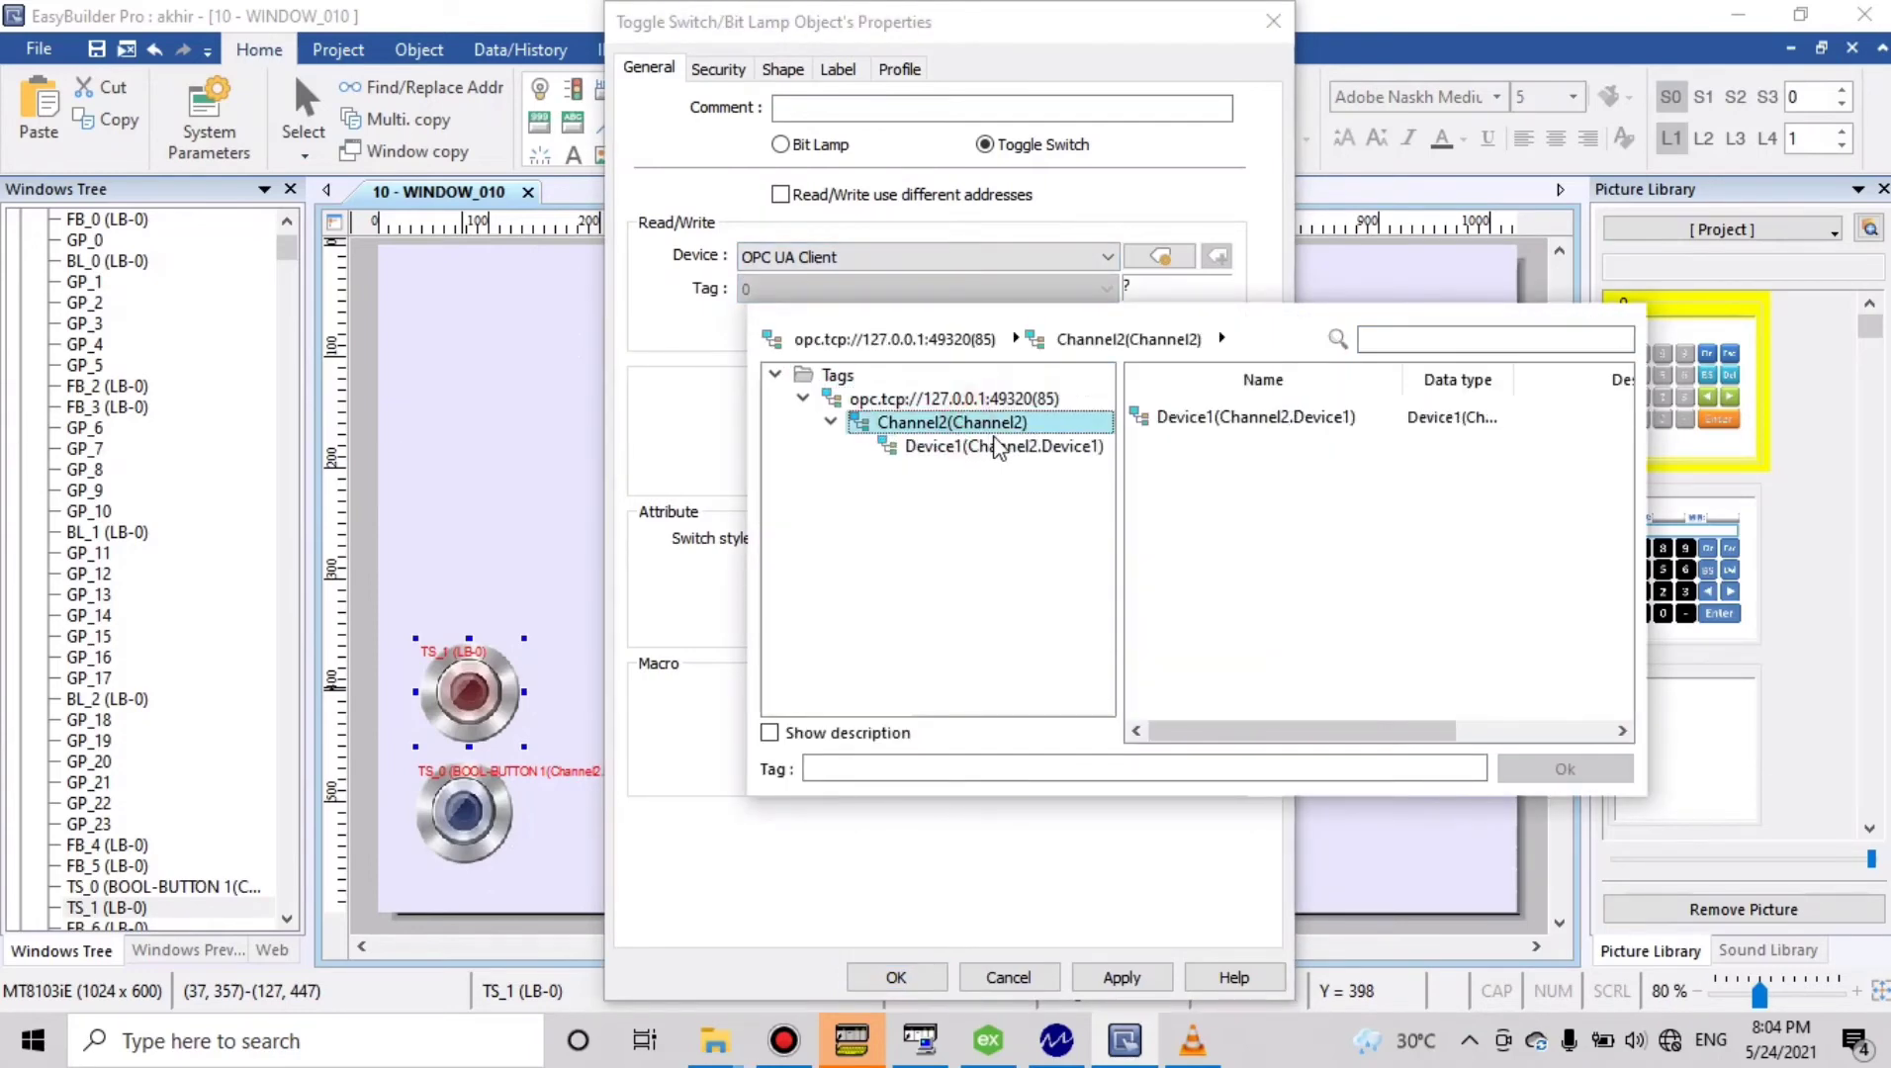
pyautogui.click(998, 447)
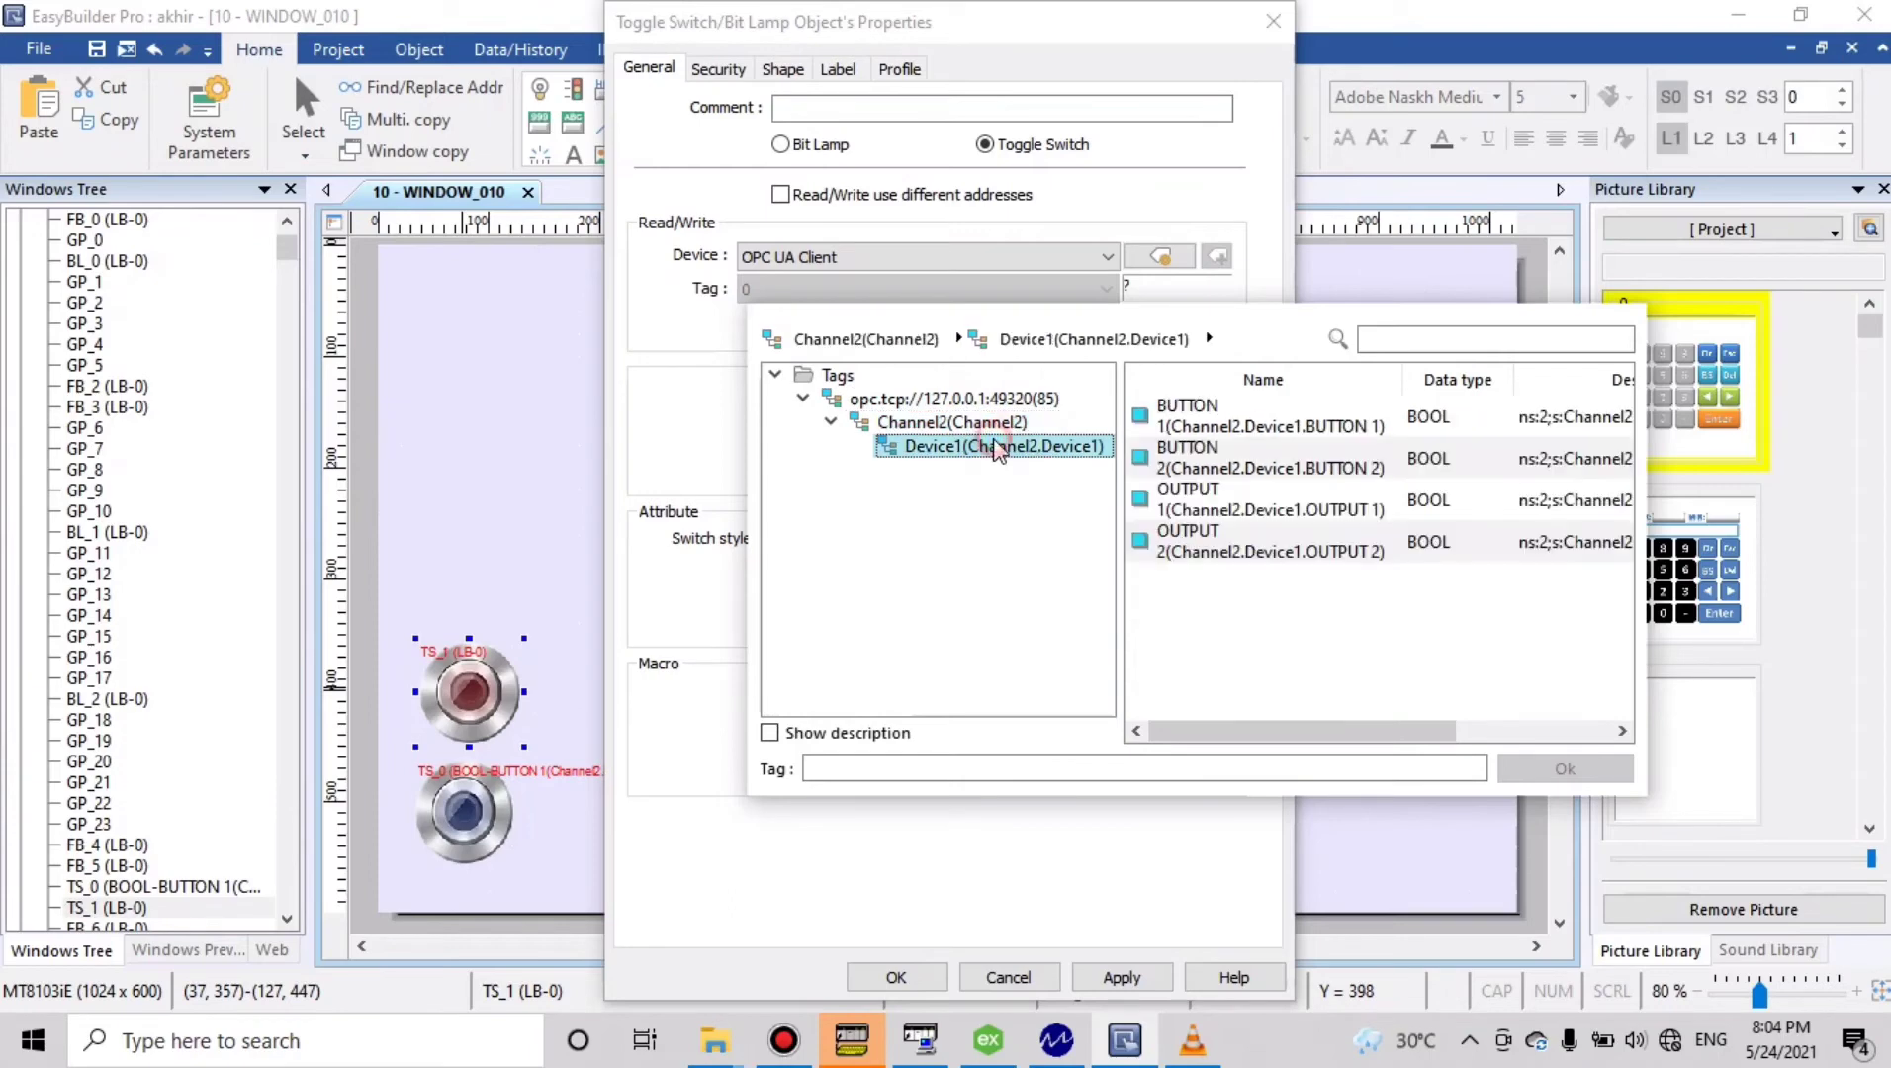
pyautogui.click(1186, 455)
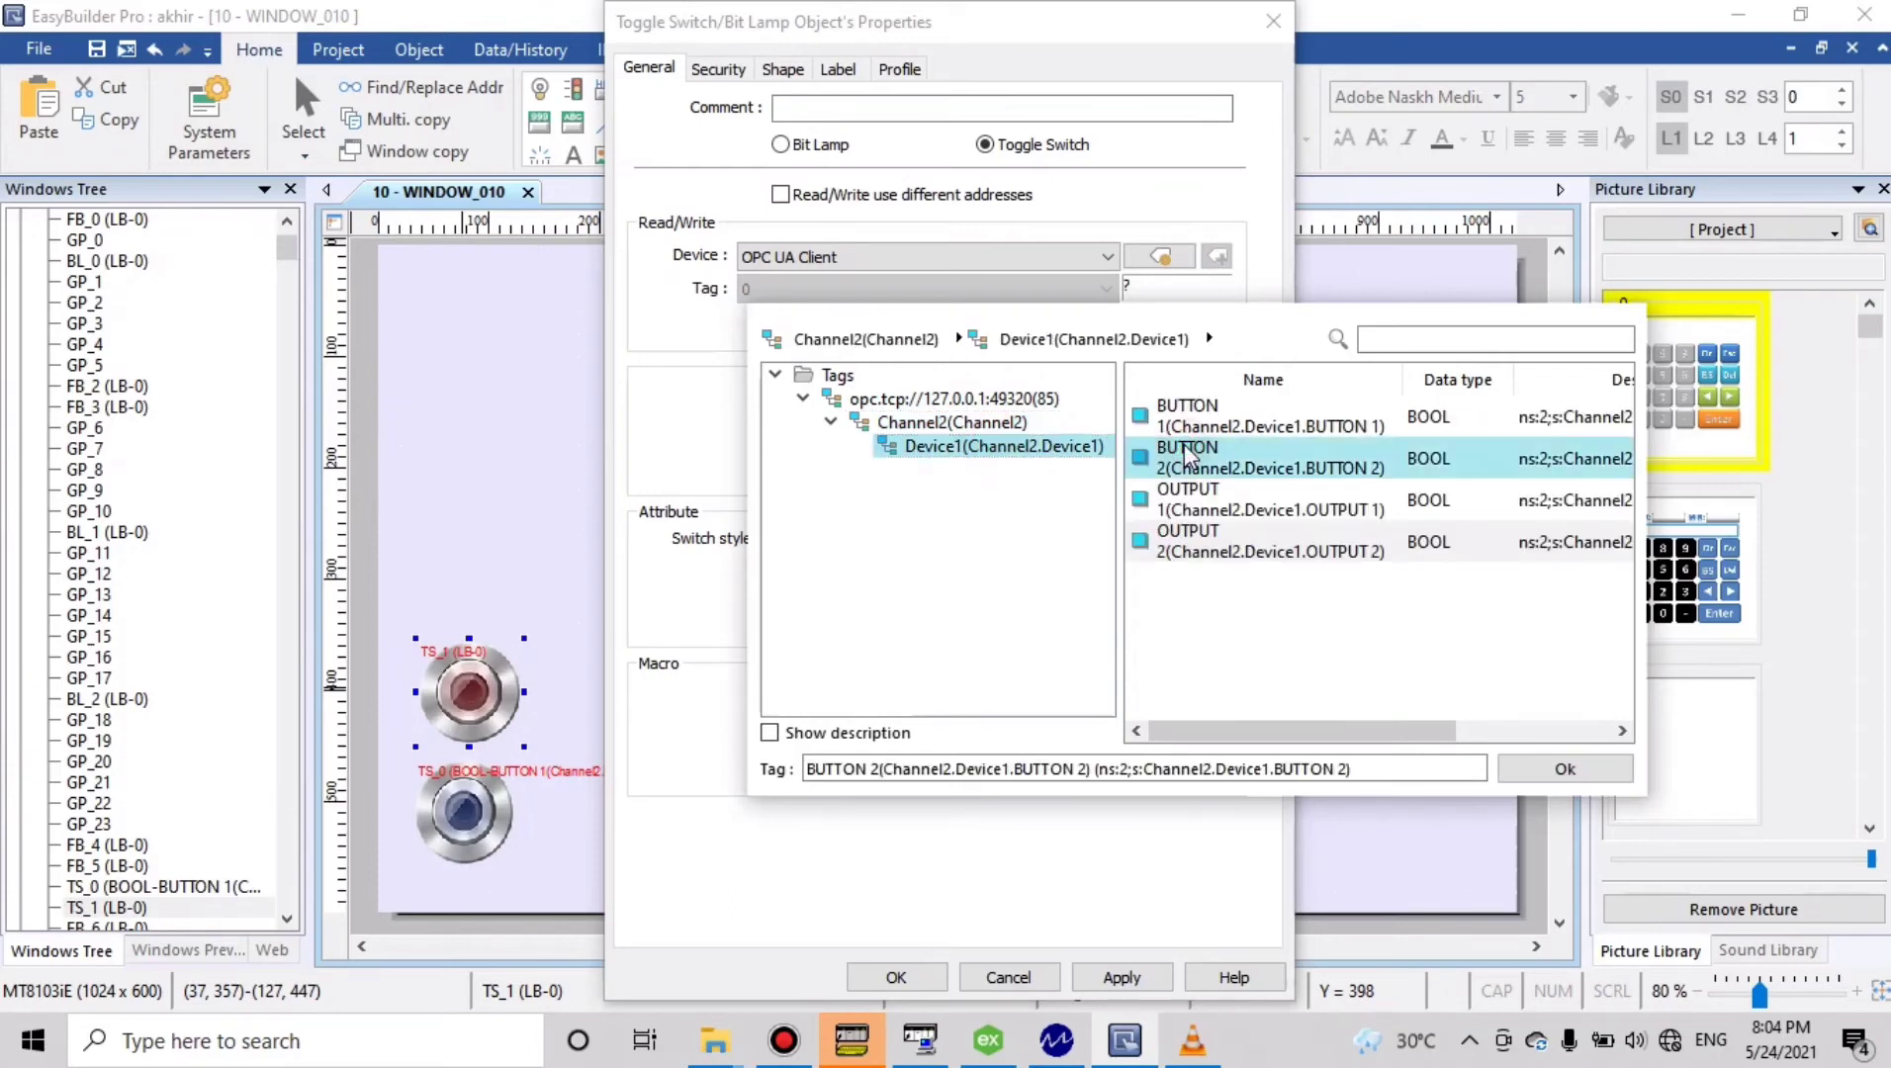
pyautogui.click(1565, 771)
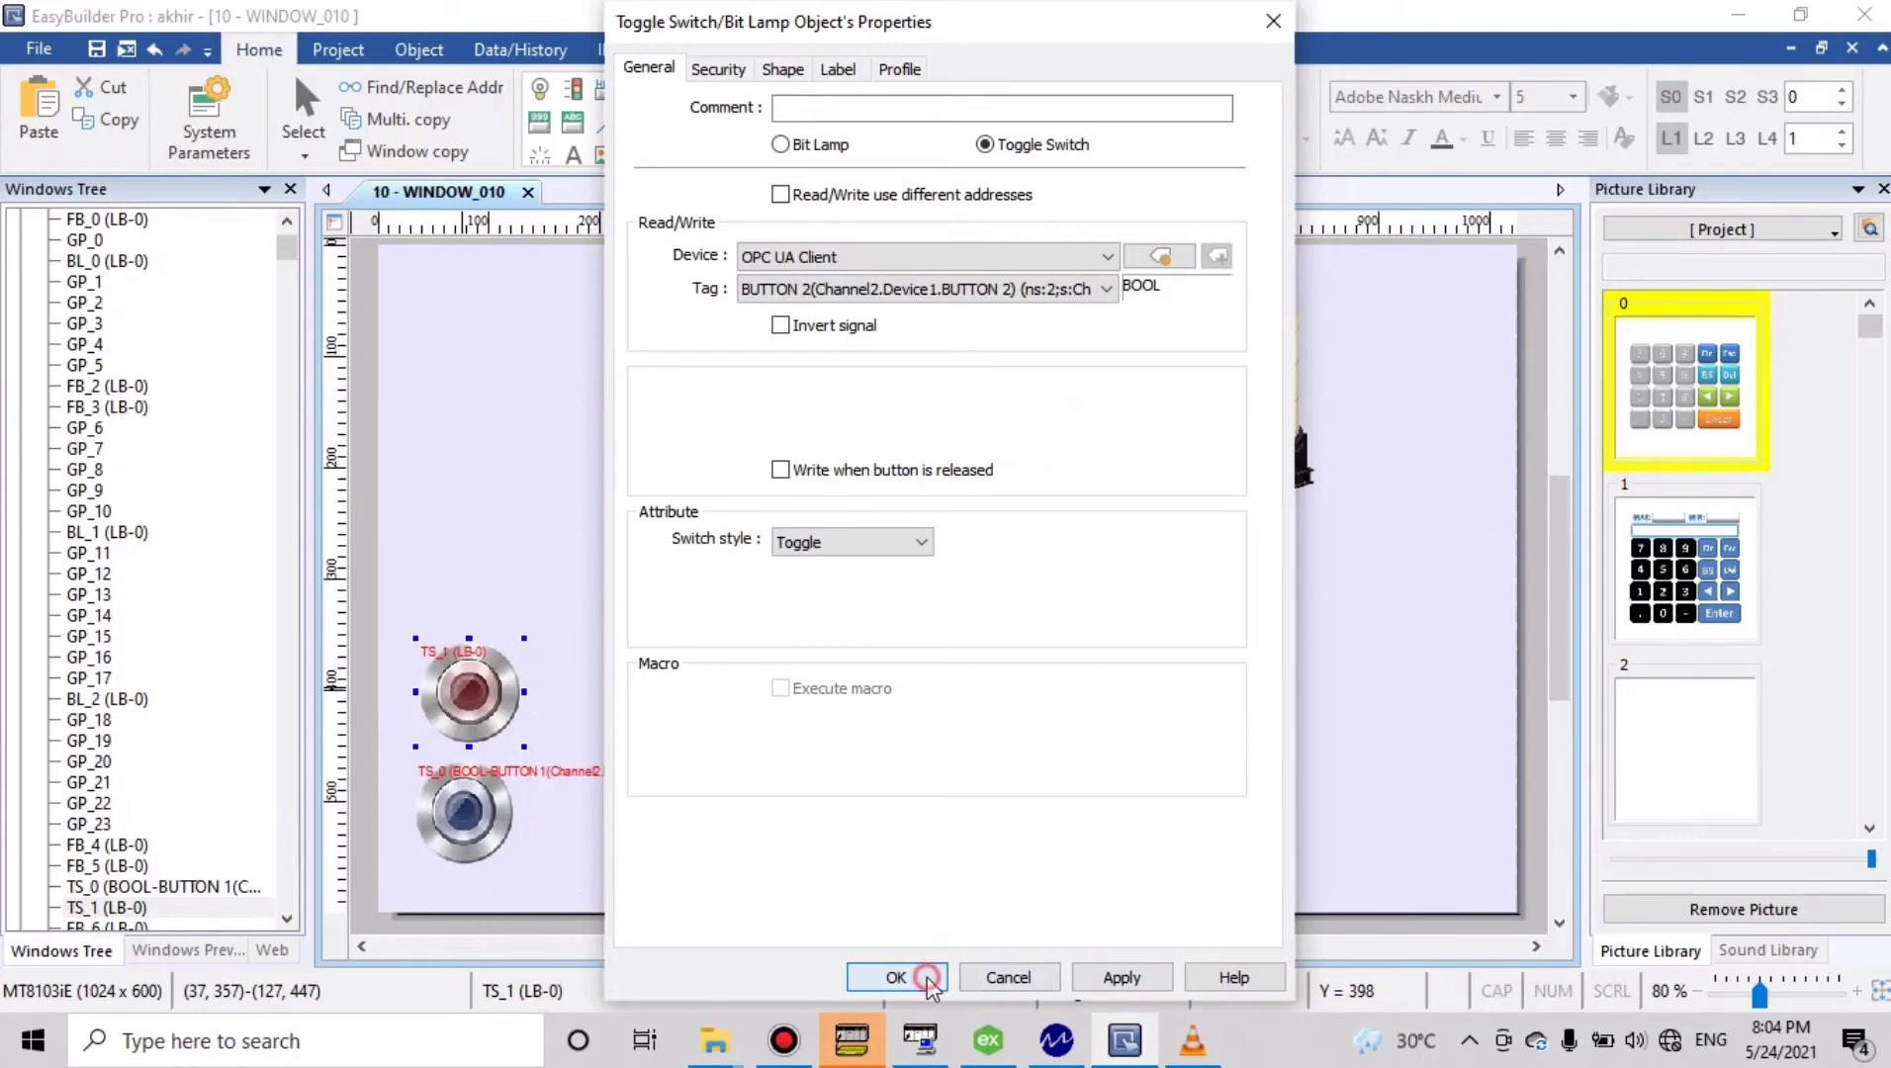
pyautogui.click(925, 979)
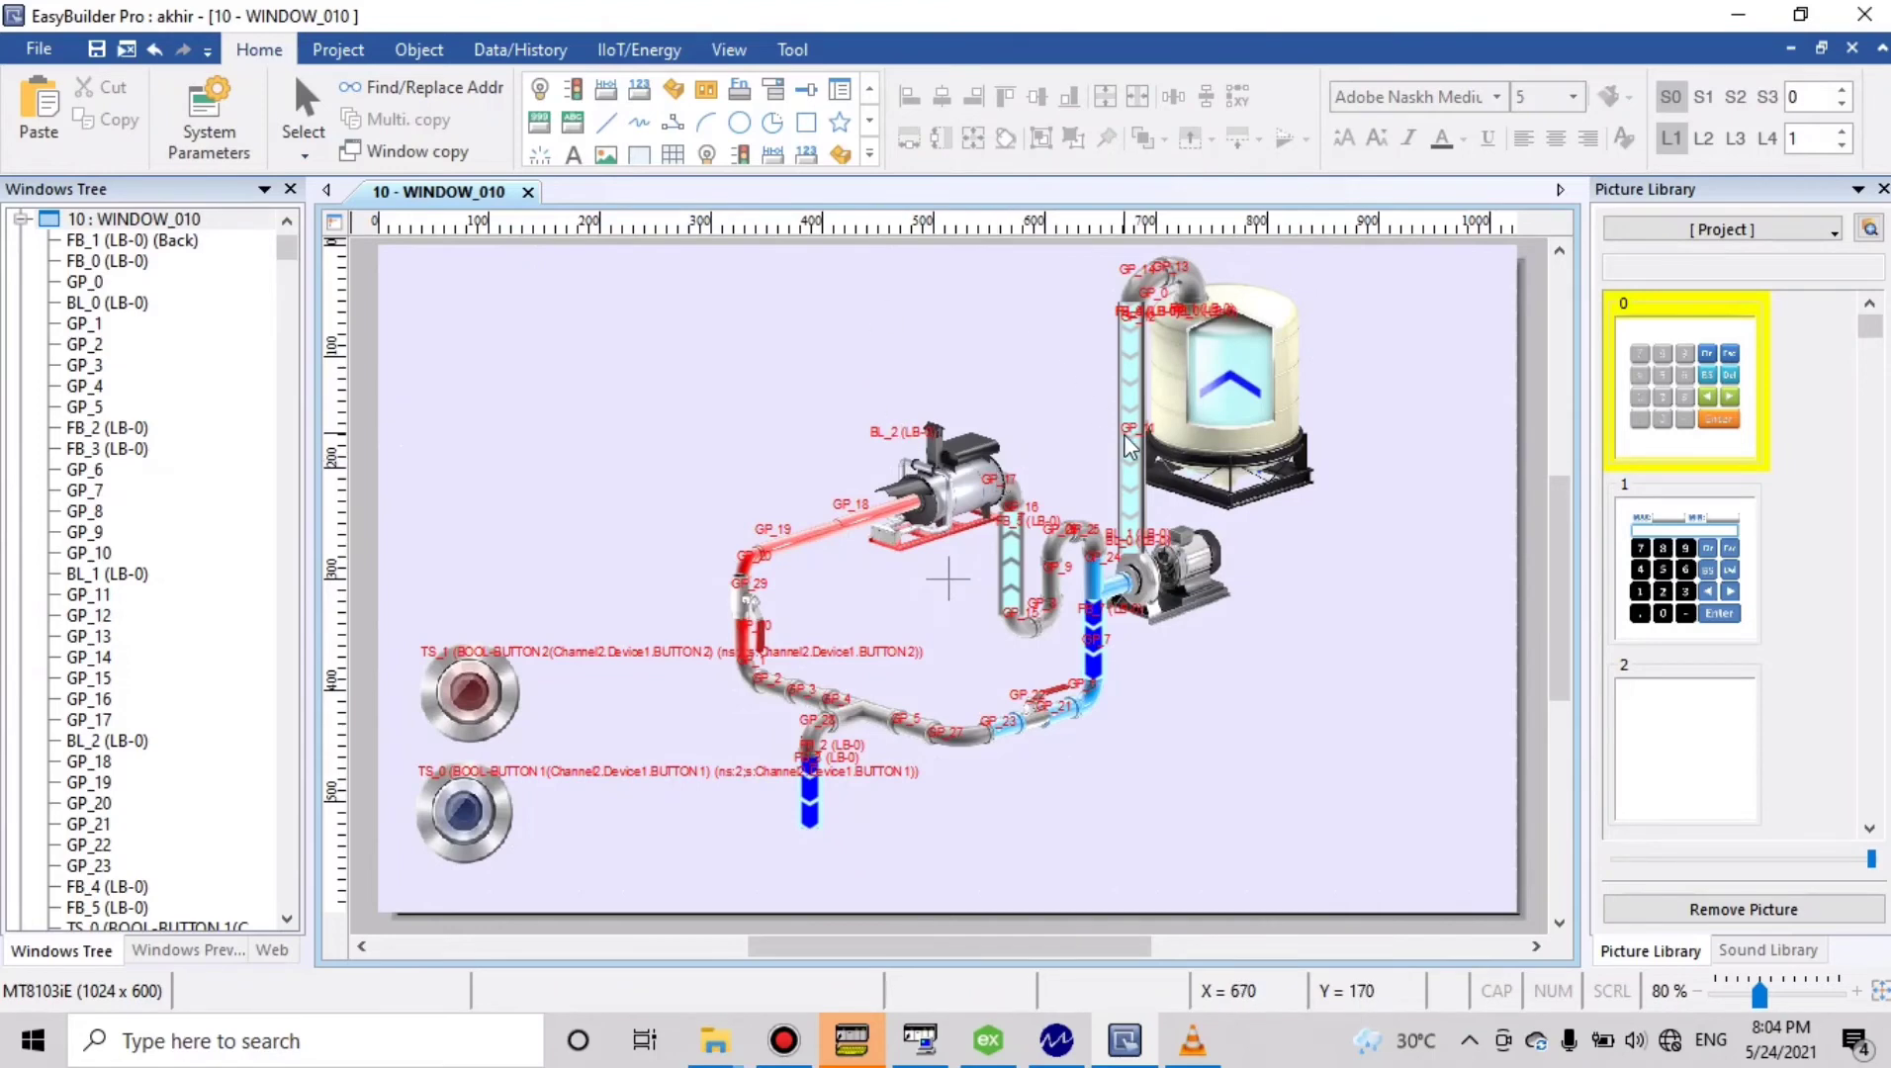
# Move flow block FB_6 from the tank's vertical pipe to above the upper pump, and select the overlapping flow block FB_4
pyautogui.click(1226, 422)
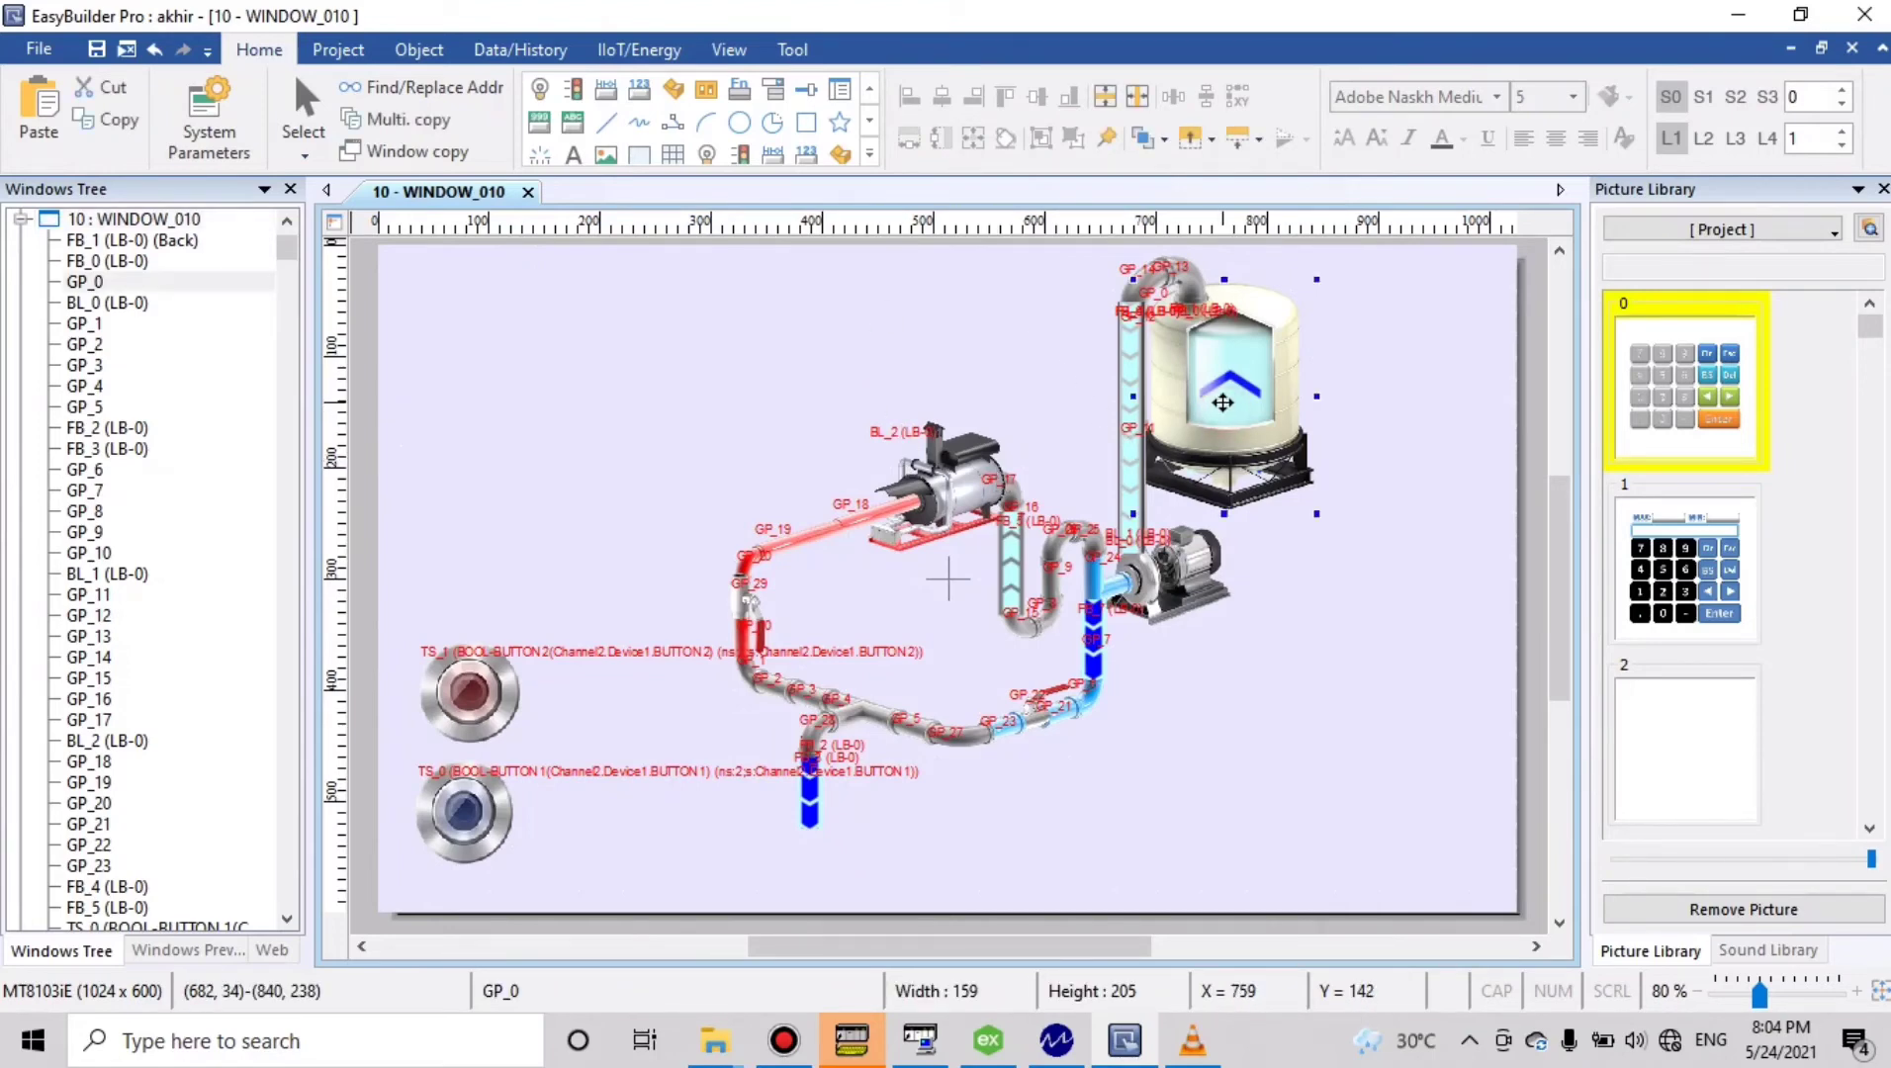
pyautogui.click(1098, 412)
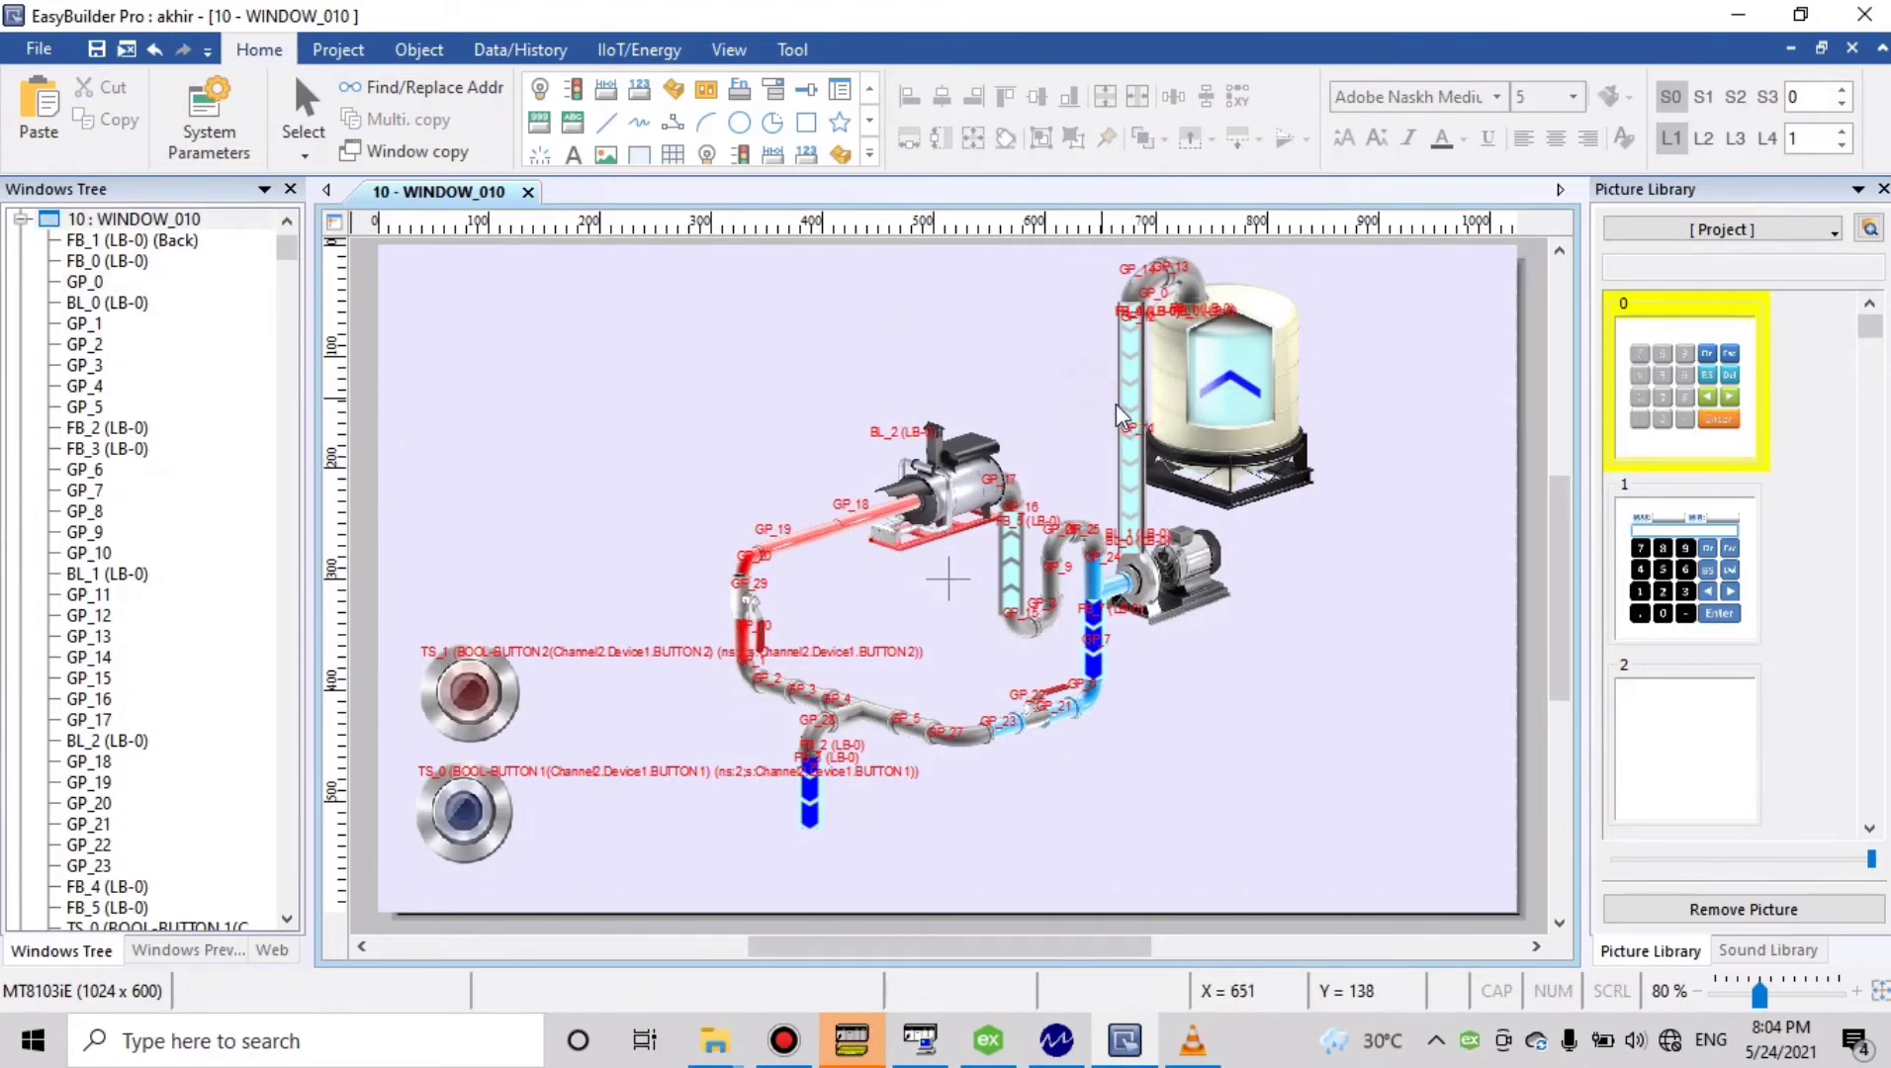
pyautogui.click(1133, 413)
pyautogui.moveTo(1133, 412); pyautogui.dragTo(952, 362)
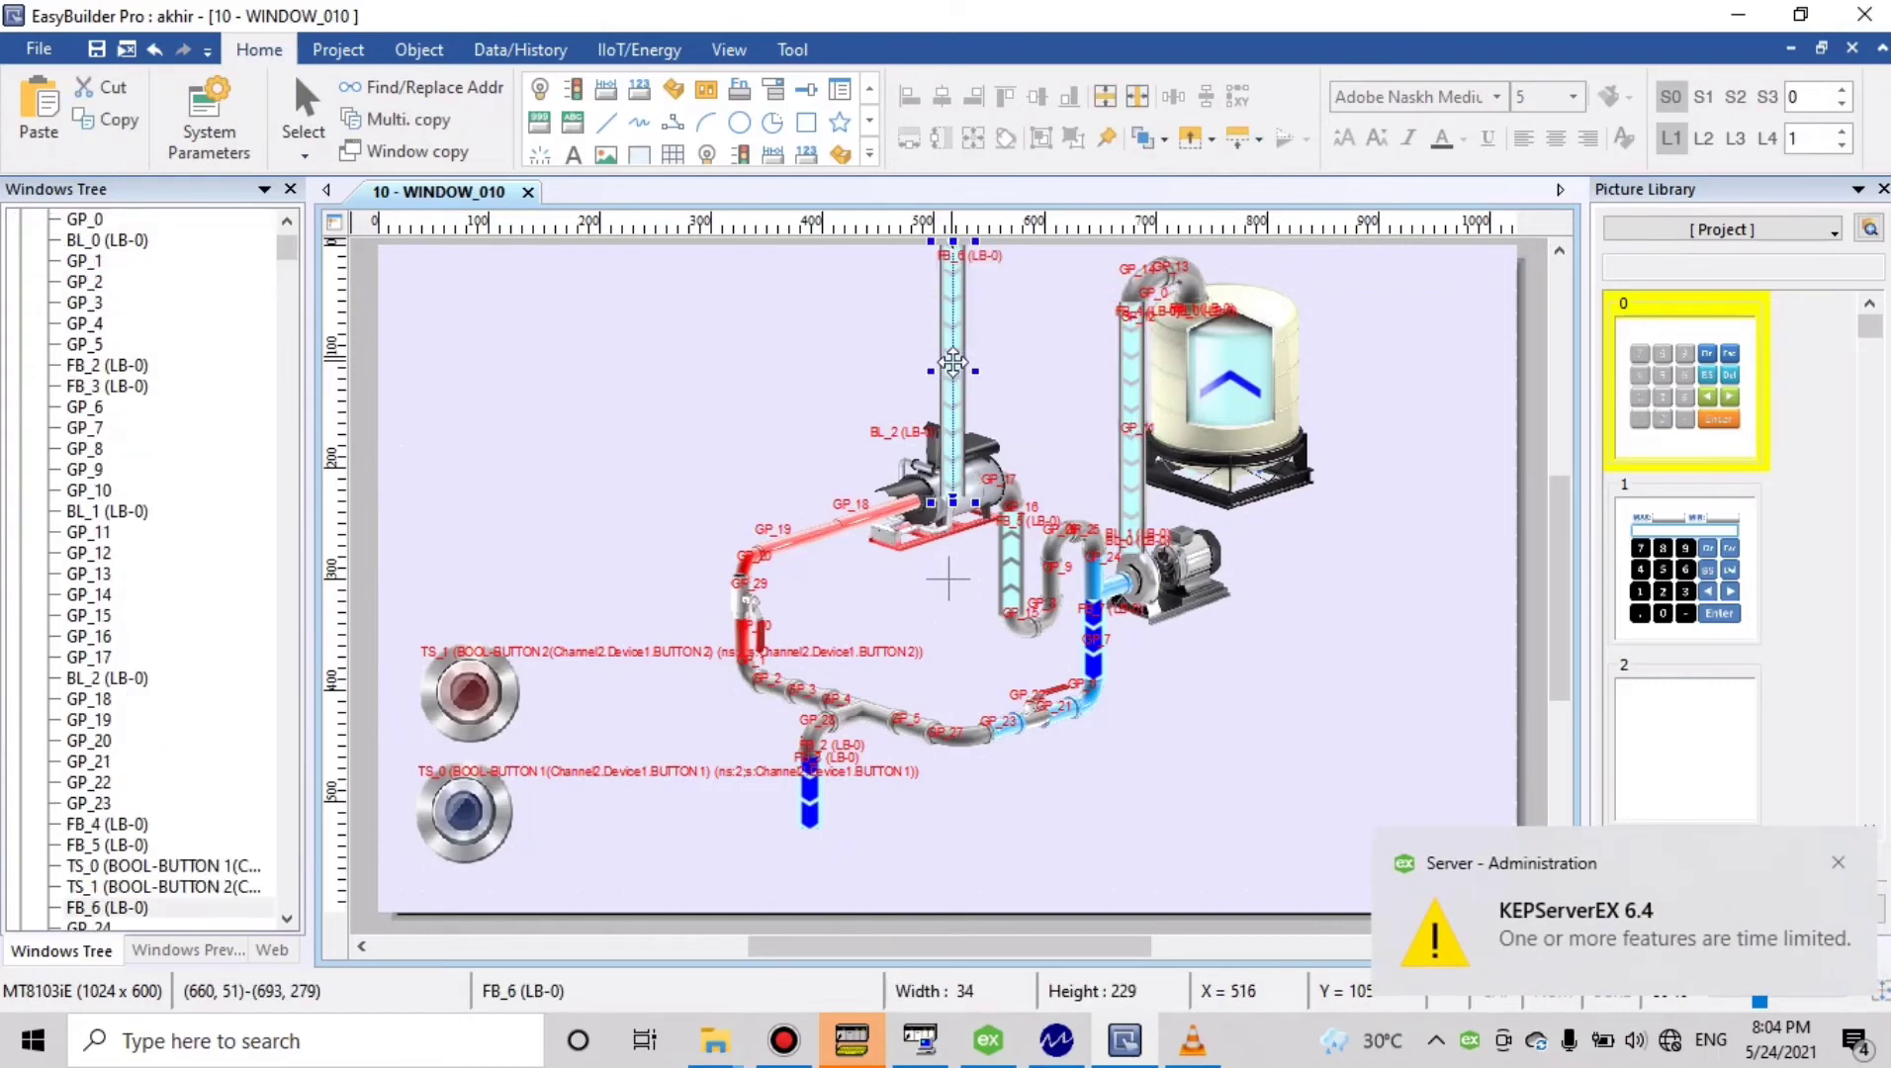
pyautogui.click(1035, 386)
pyautogui.click(1119, 404)
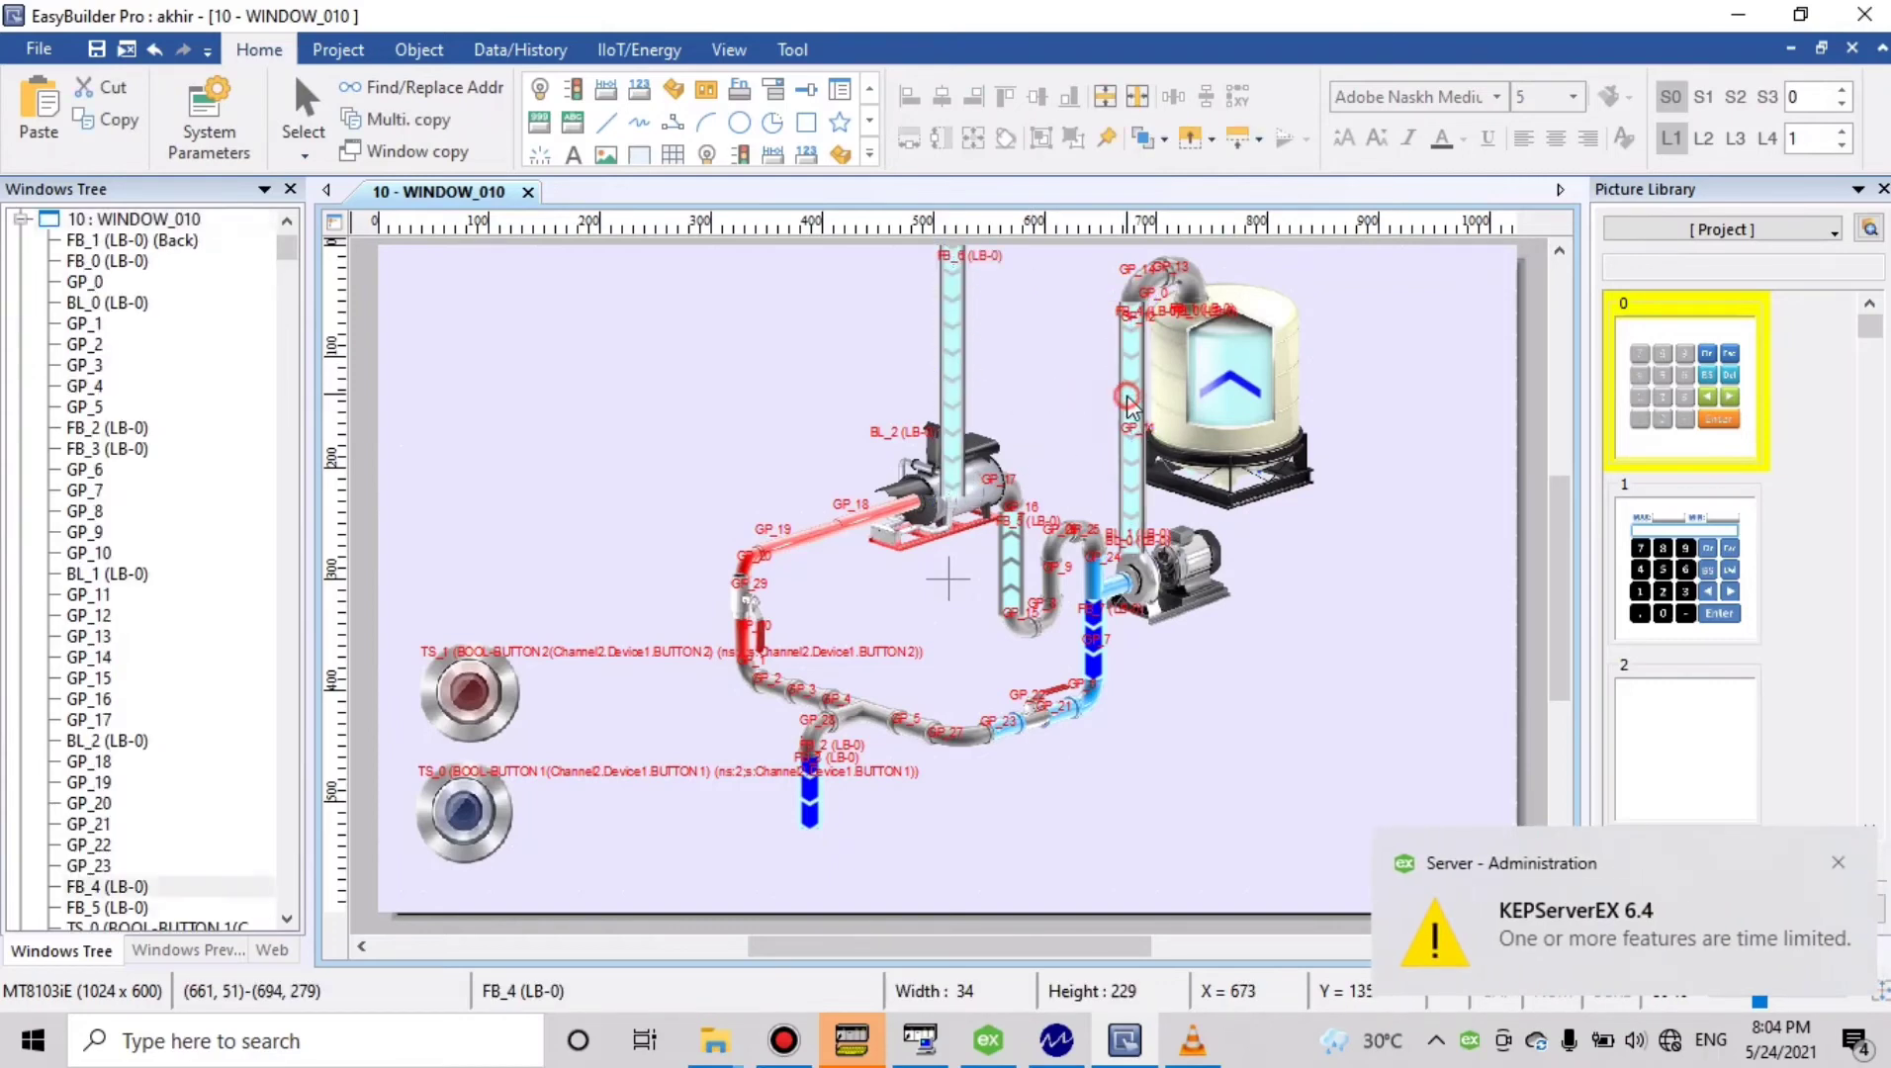
# Set the enable/disable register device of flow block FB_4 on the tank's vertical pipe to OPC UA Client
pyautogui.doubleClick(1120, 405)
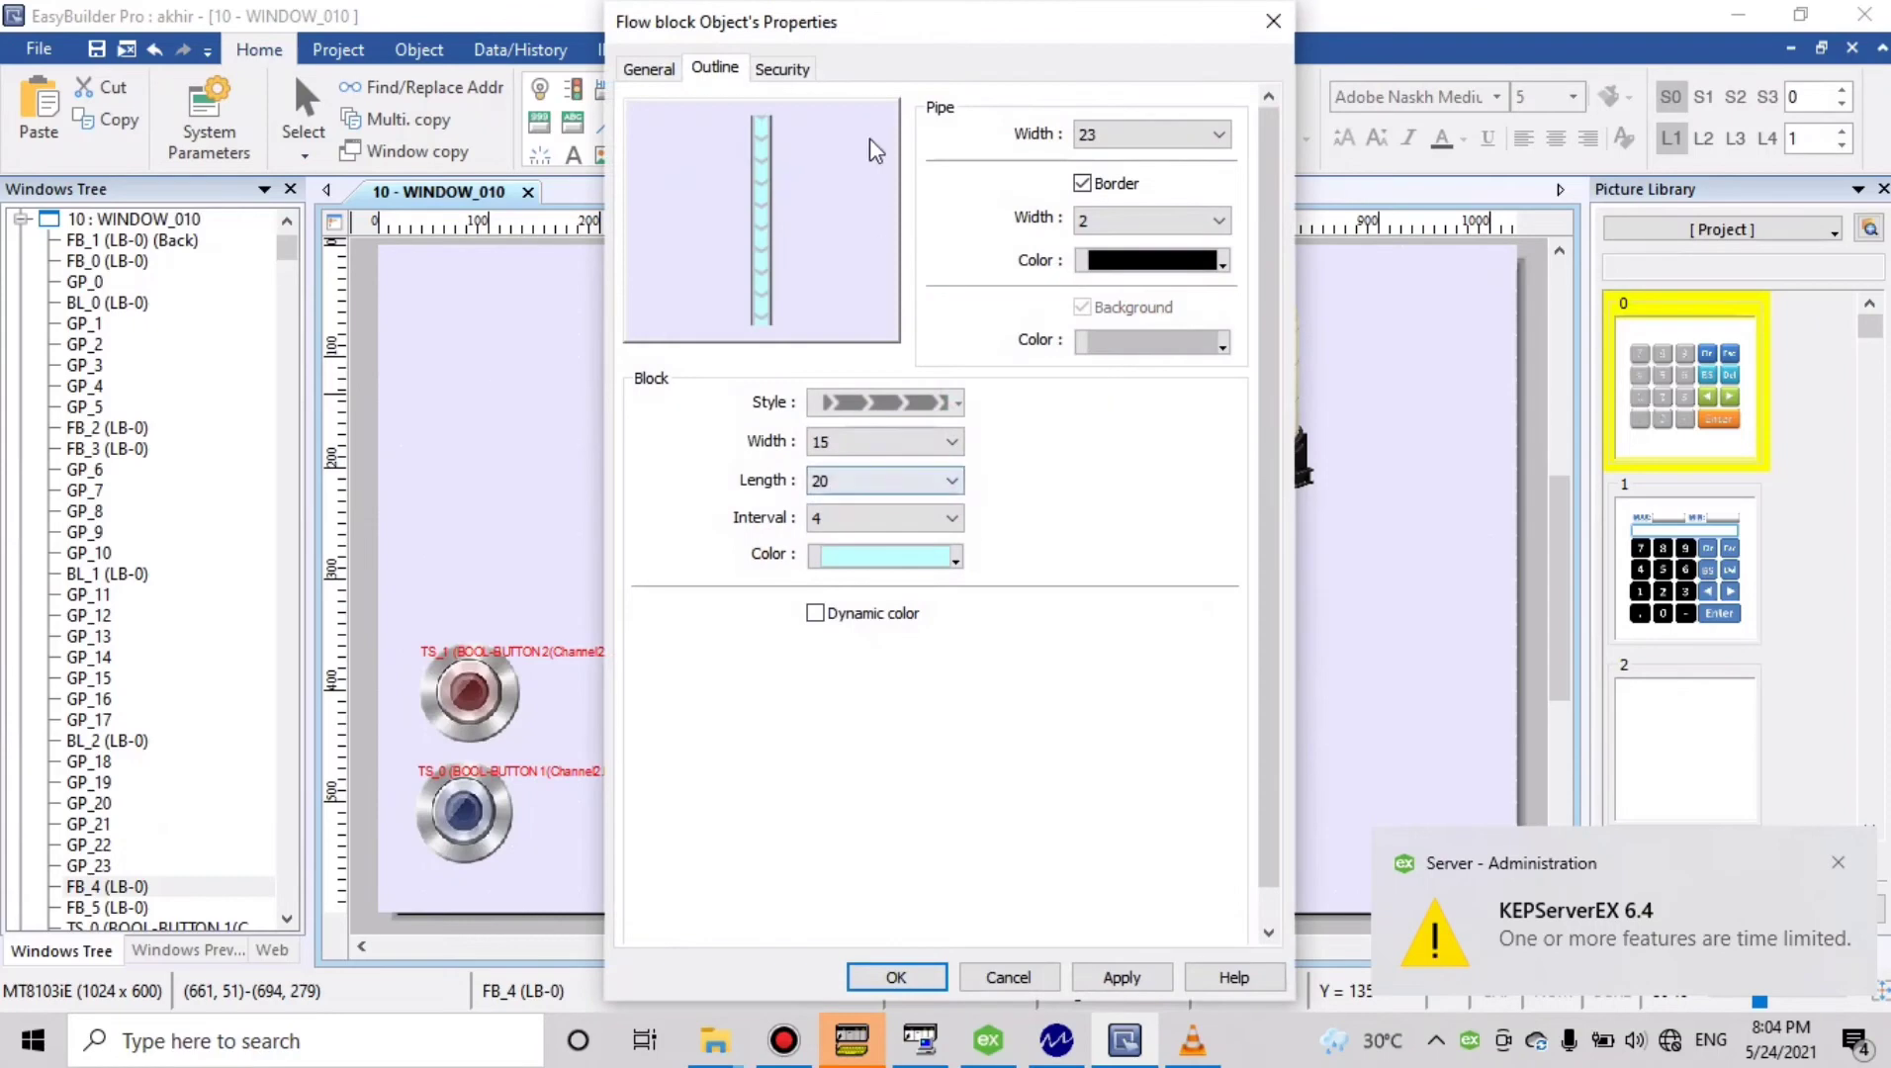
pyautogui.click(781, 68)
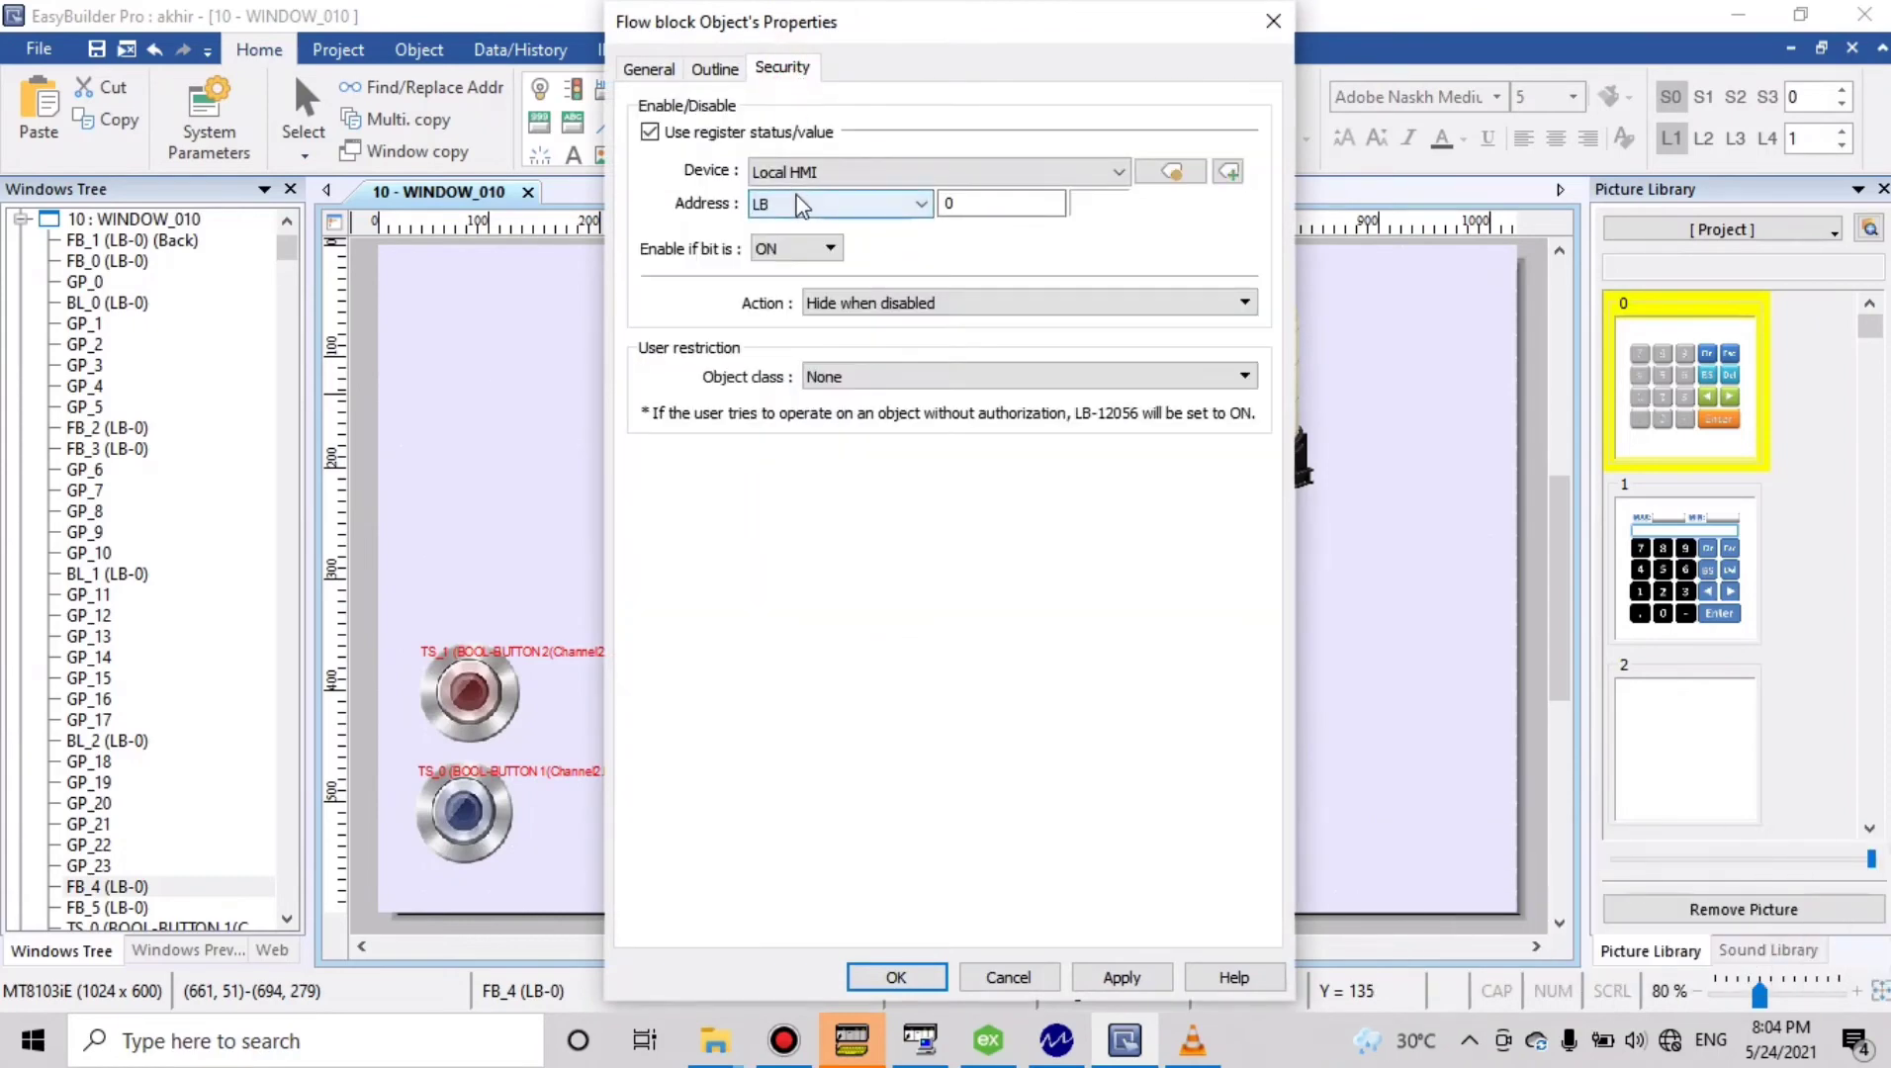
pyautogui.click(795, 170)
pyautogui.click(811, 207)
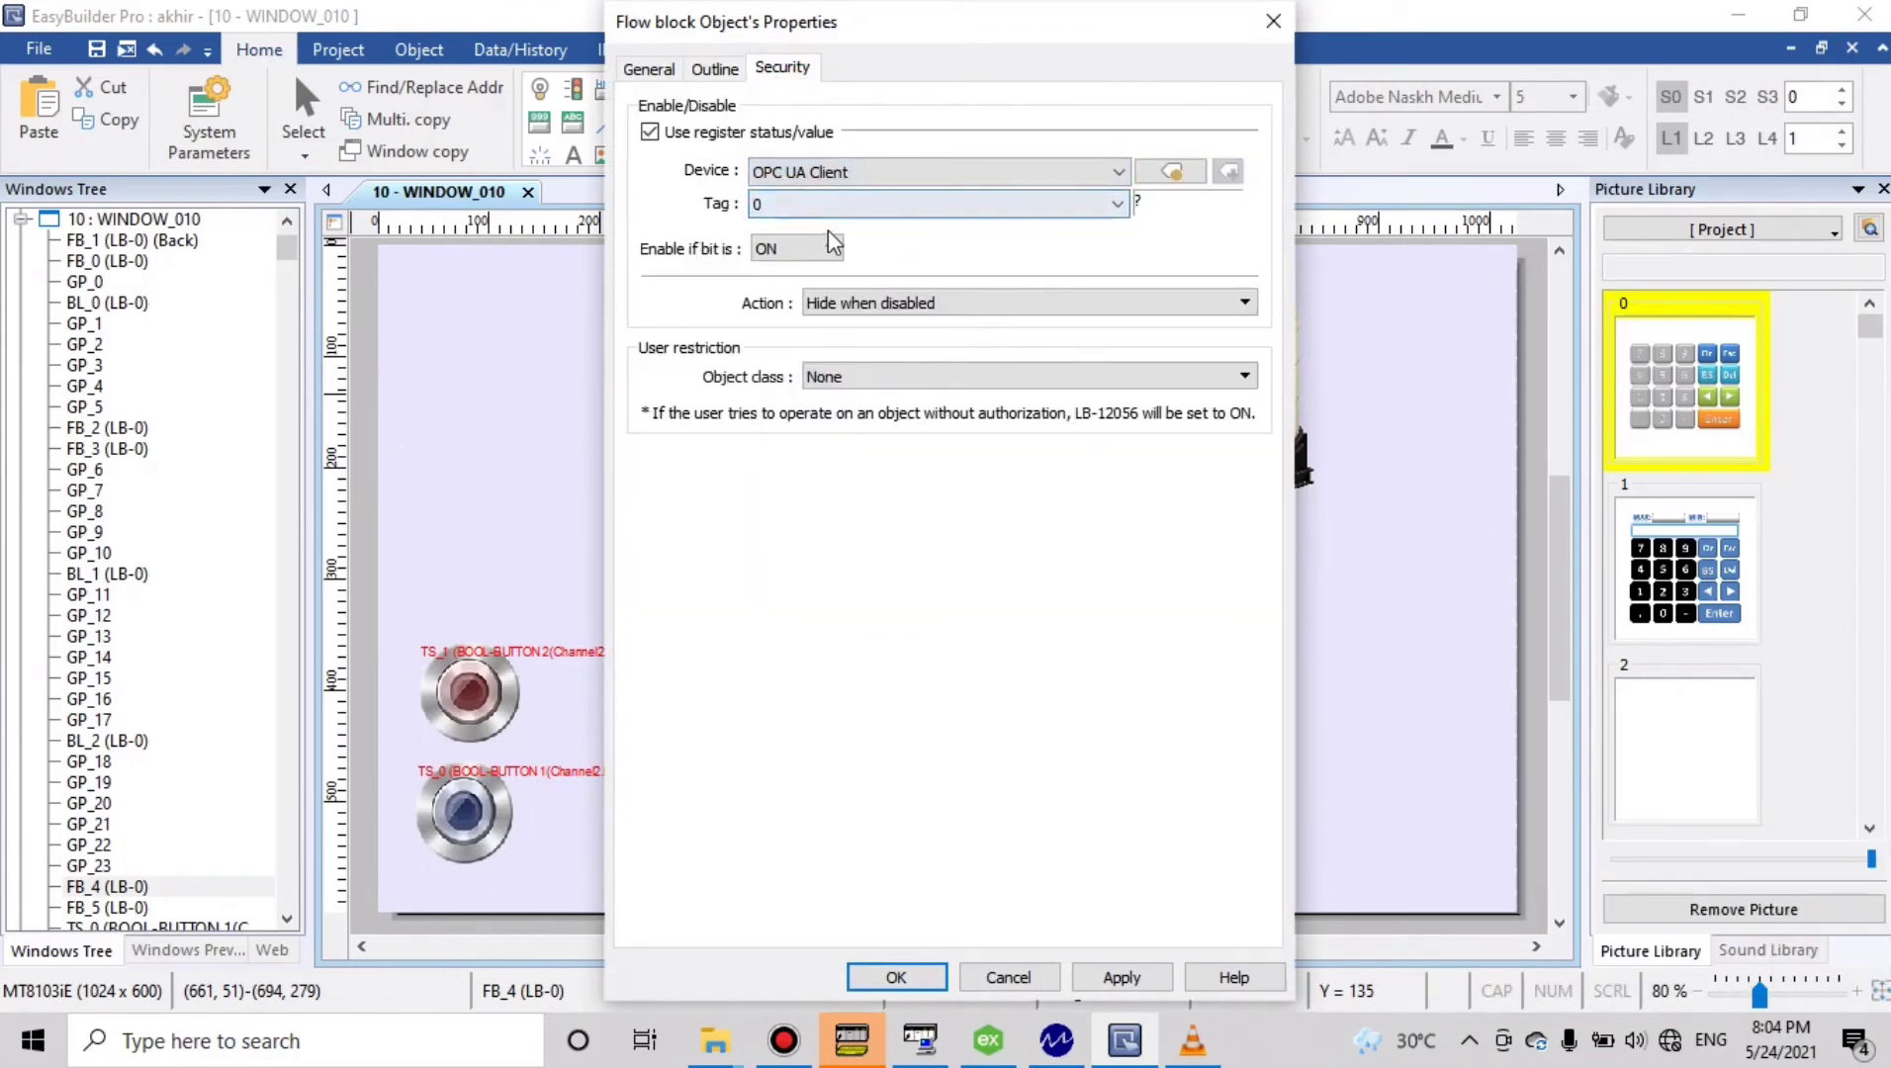
# Assign the OUTPUT 1 tag from Channel2's Device1 to flow block FB_4 and save its properties
pyautogui.click(825, 208)
pyautogui.doubleClick(895, 314)
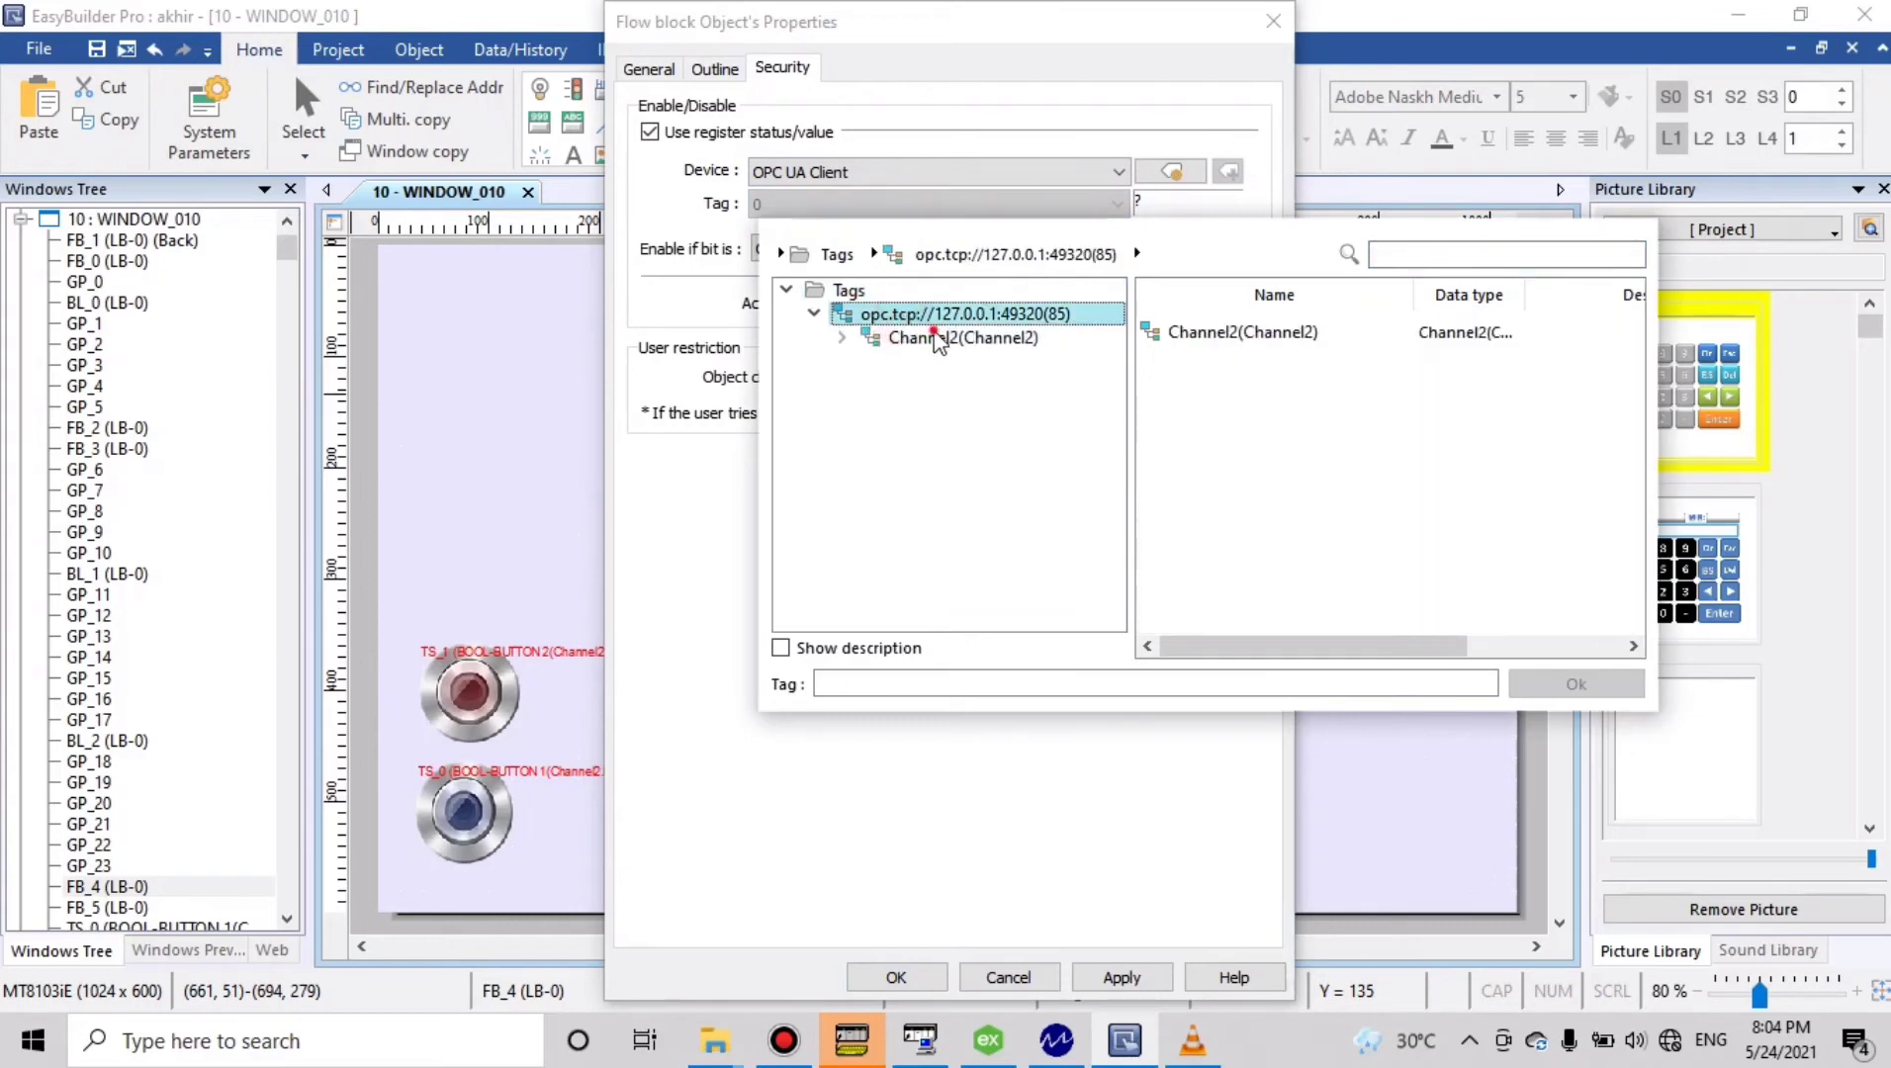
pyautogui.doubleClick(938, 339)
pyautogui.click(962, 362)
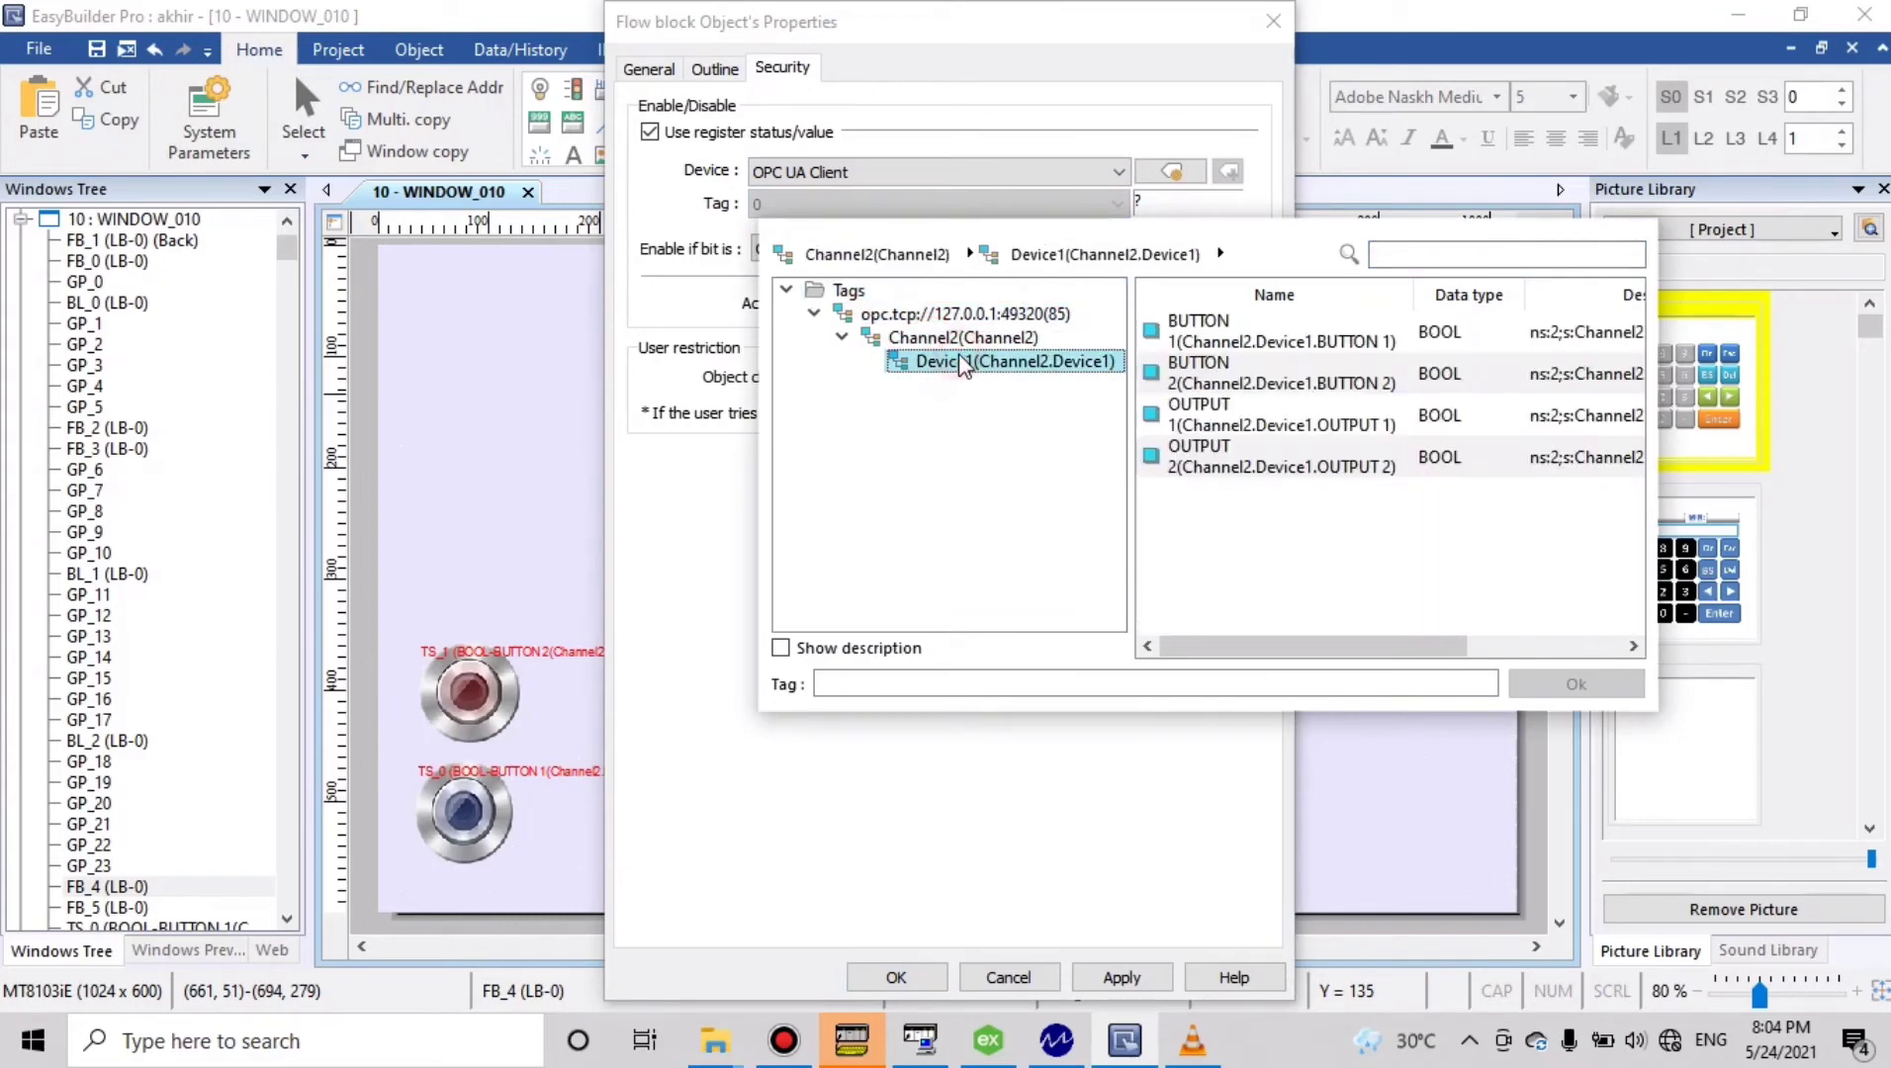
pyautogui.click(1230, 419)
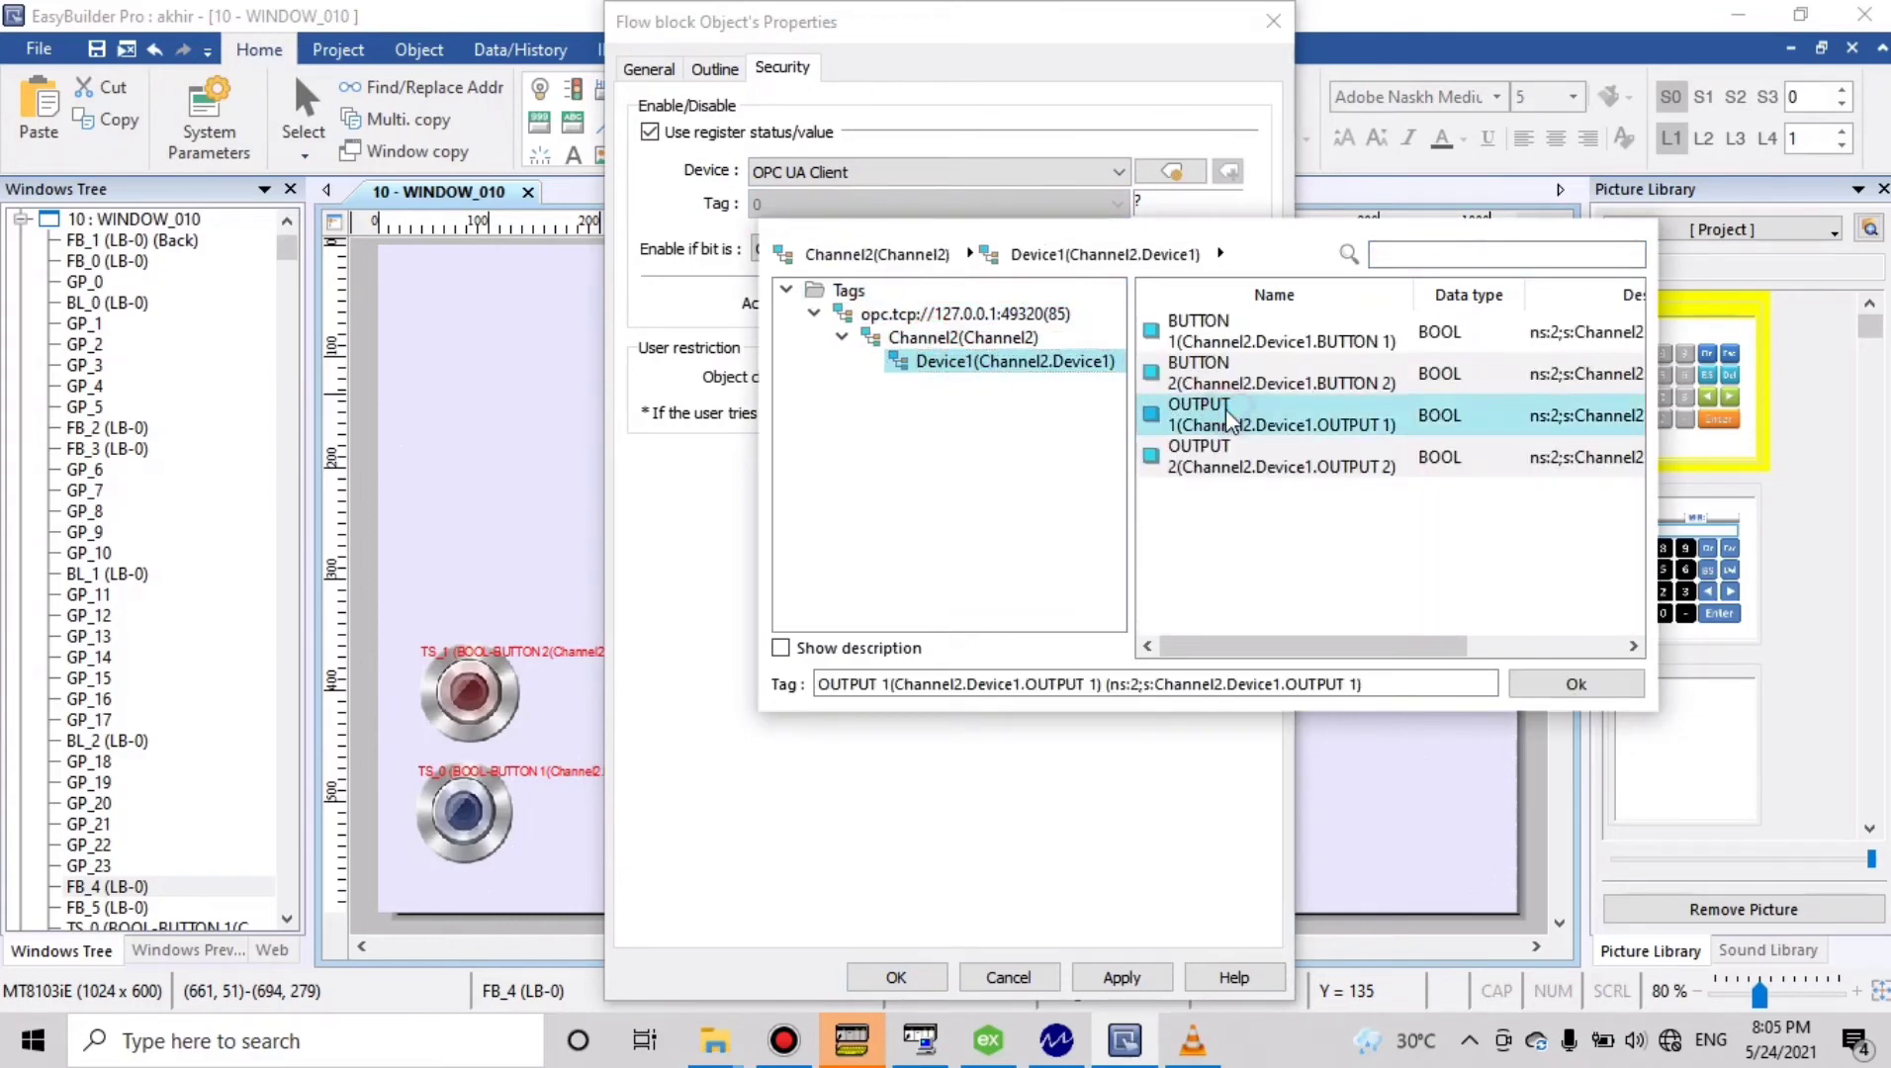
pyautogui.click(1582, 685)
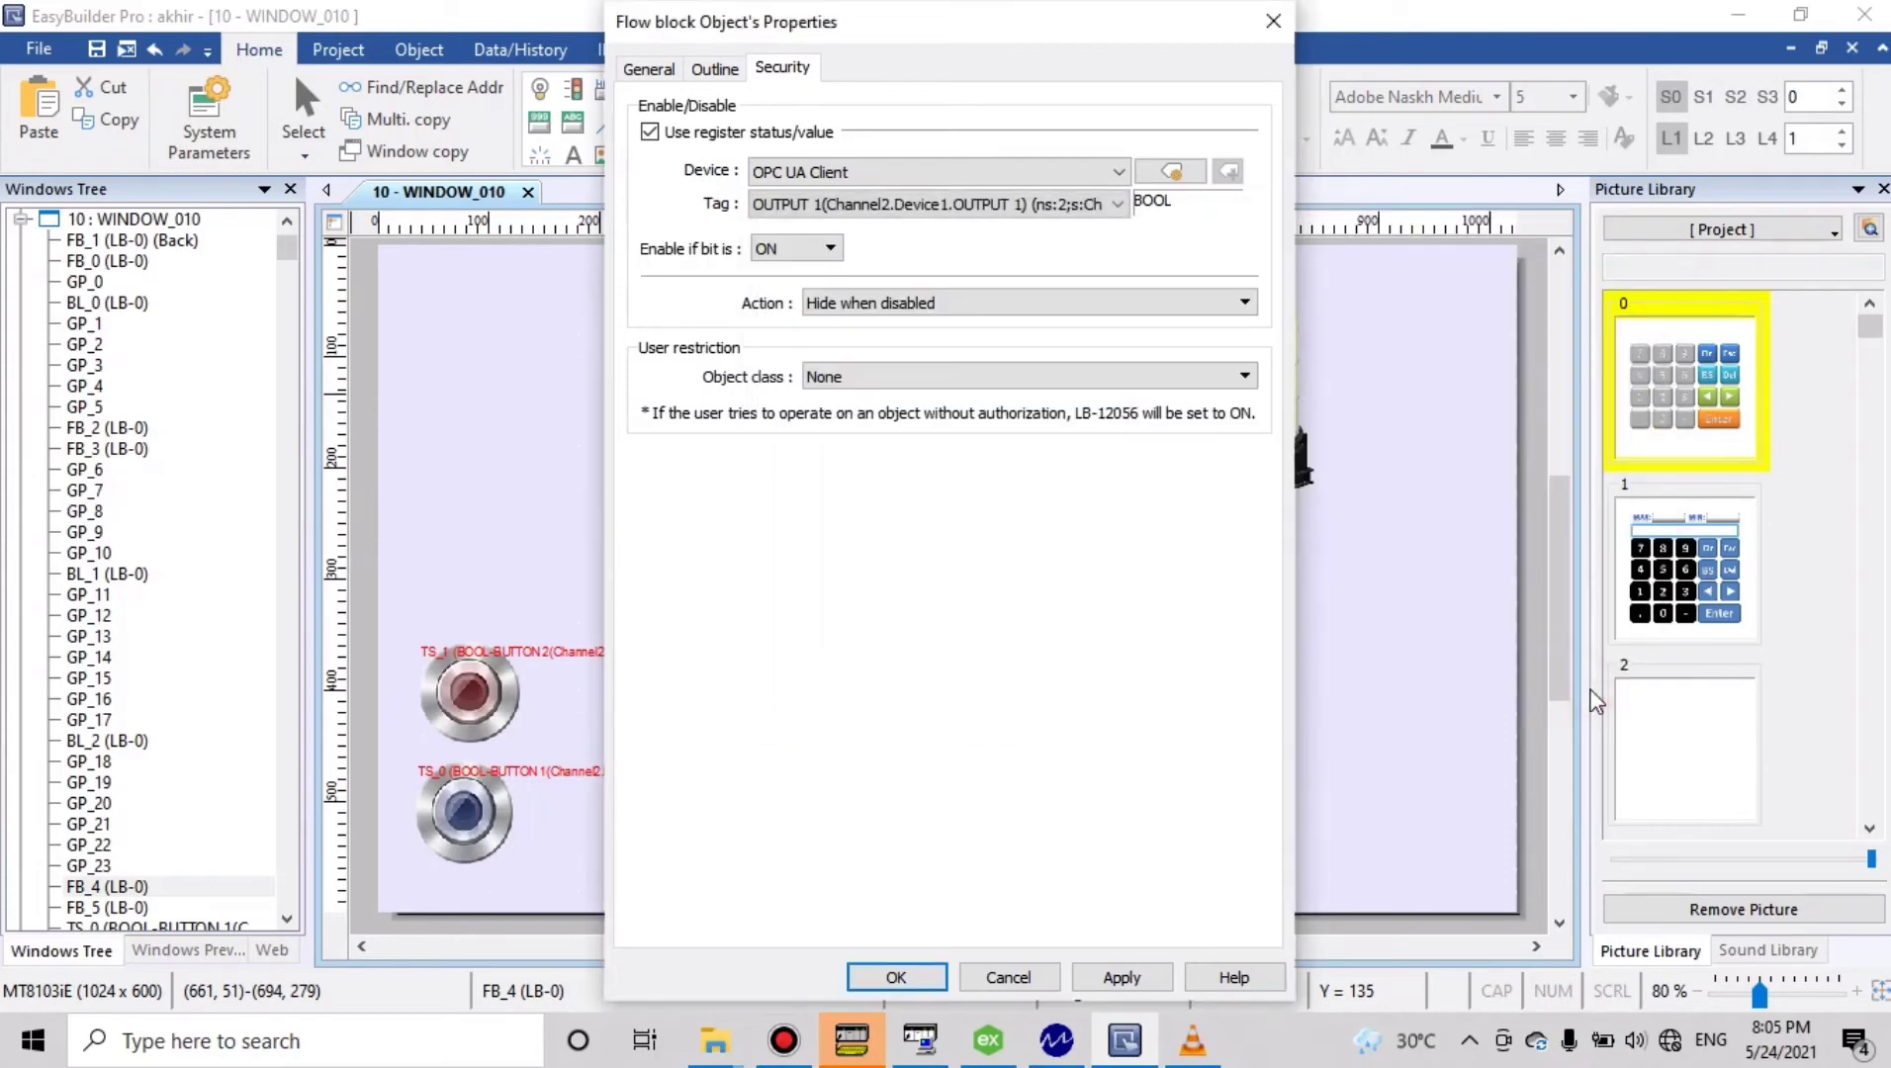
pyautogui.click(908, 977)
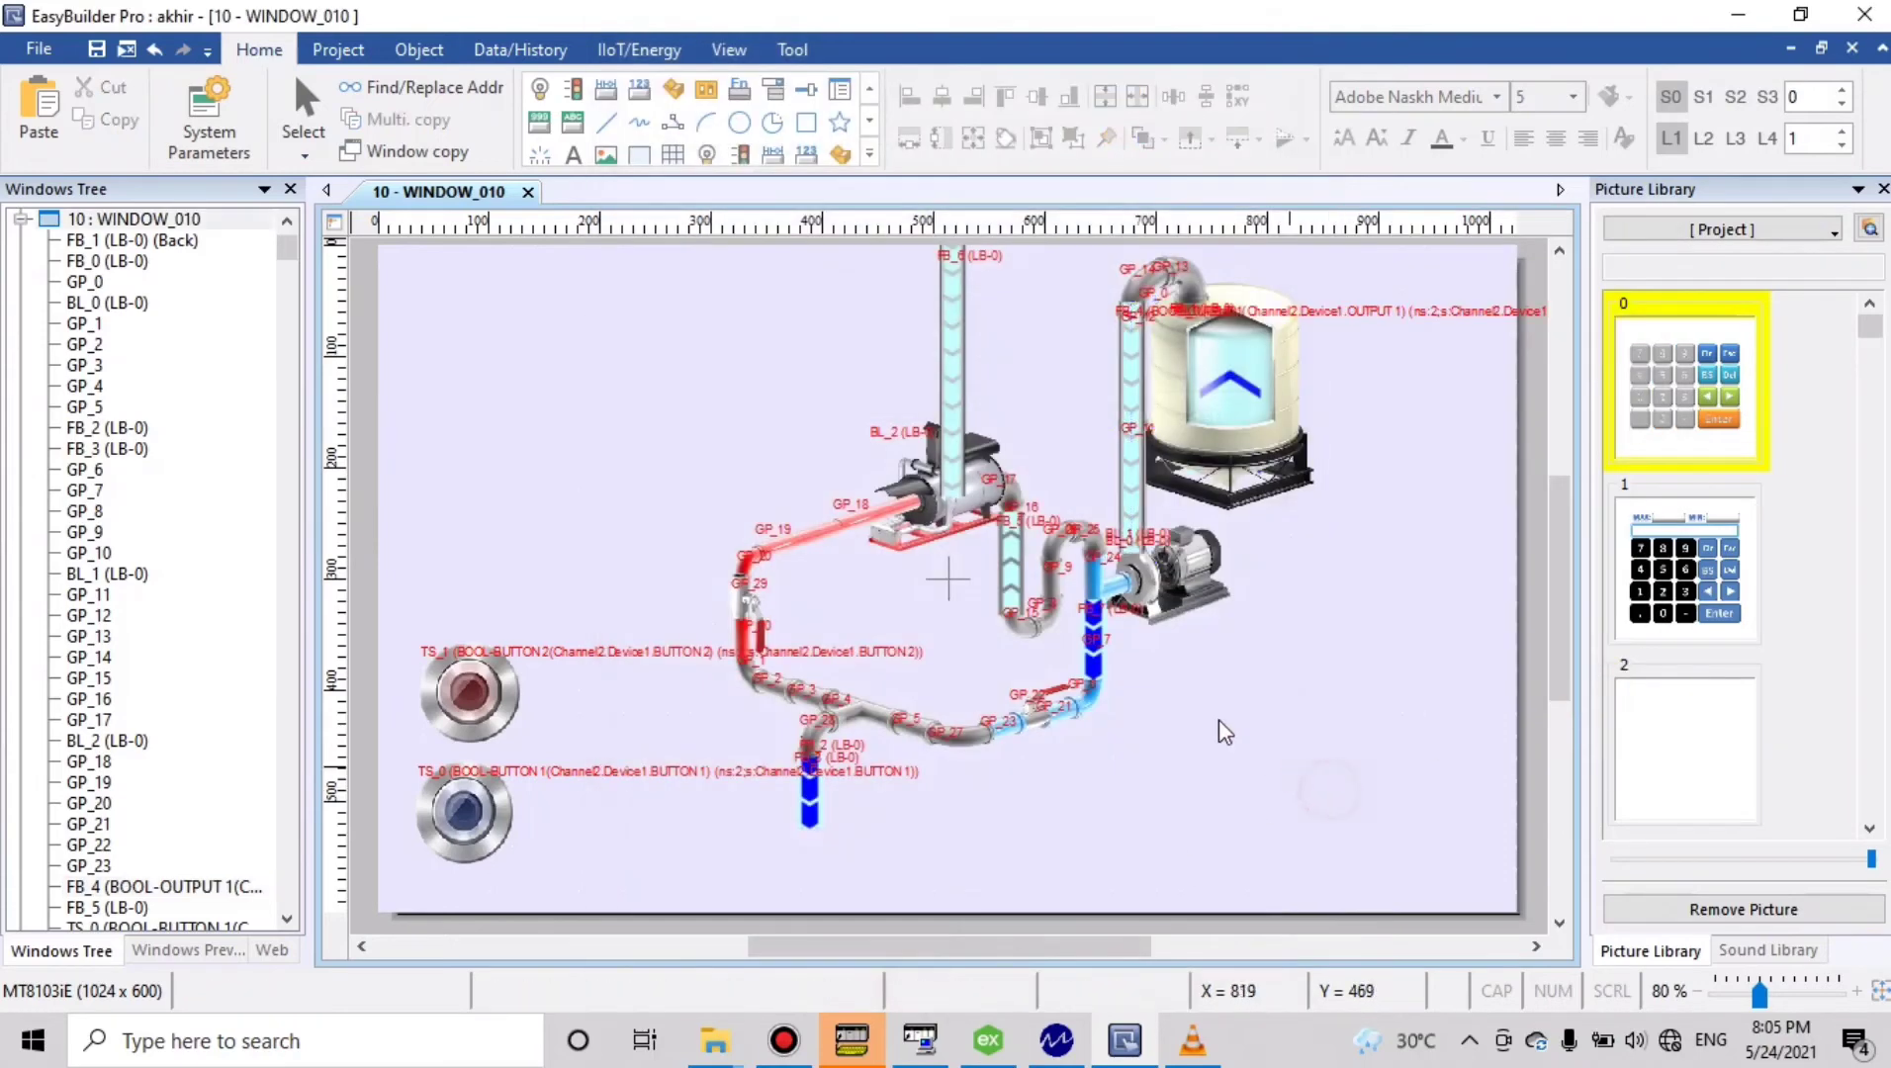
# Set the enable/disable register device of flow block FB_7, below the lower pump, to OPC UA Client
pyautogui.click(1100, 660)
pyautogui.doubleClick(1097, 657)
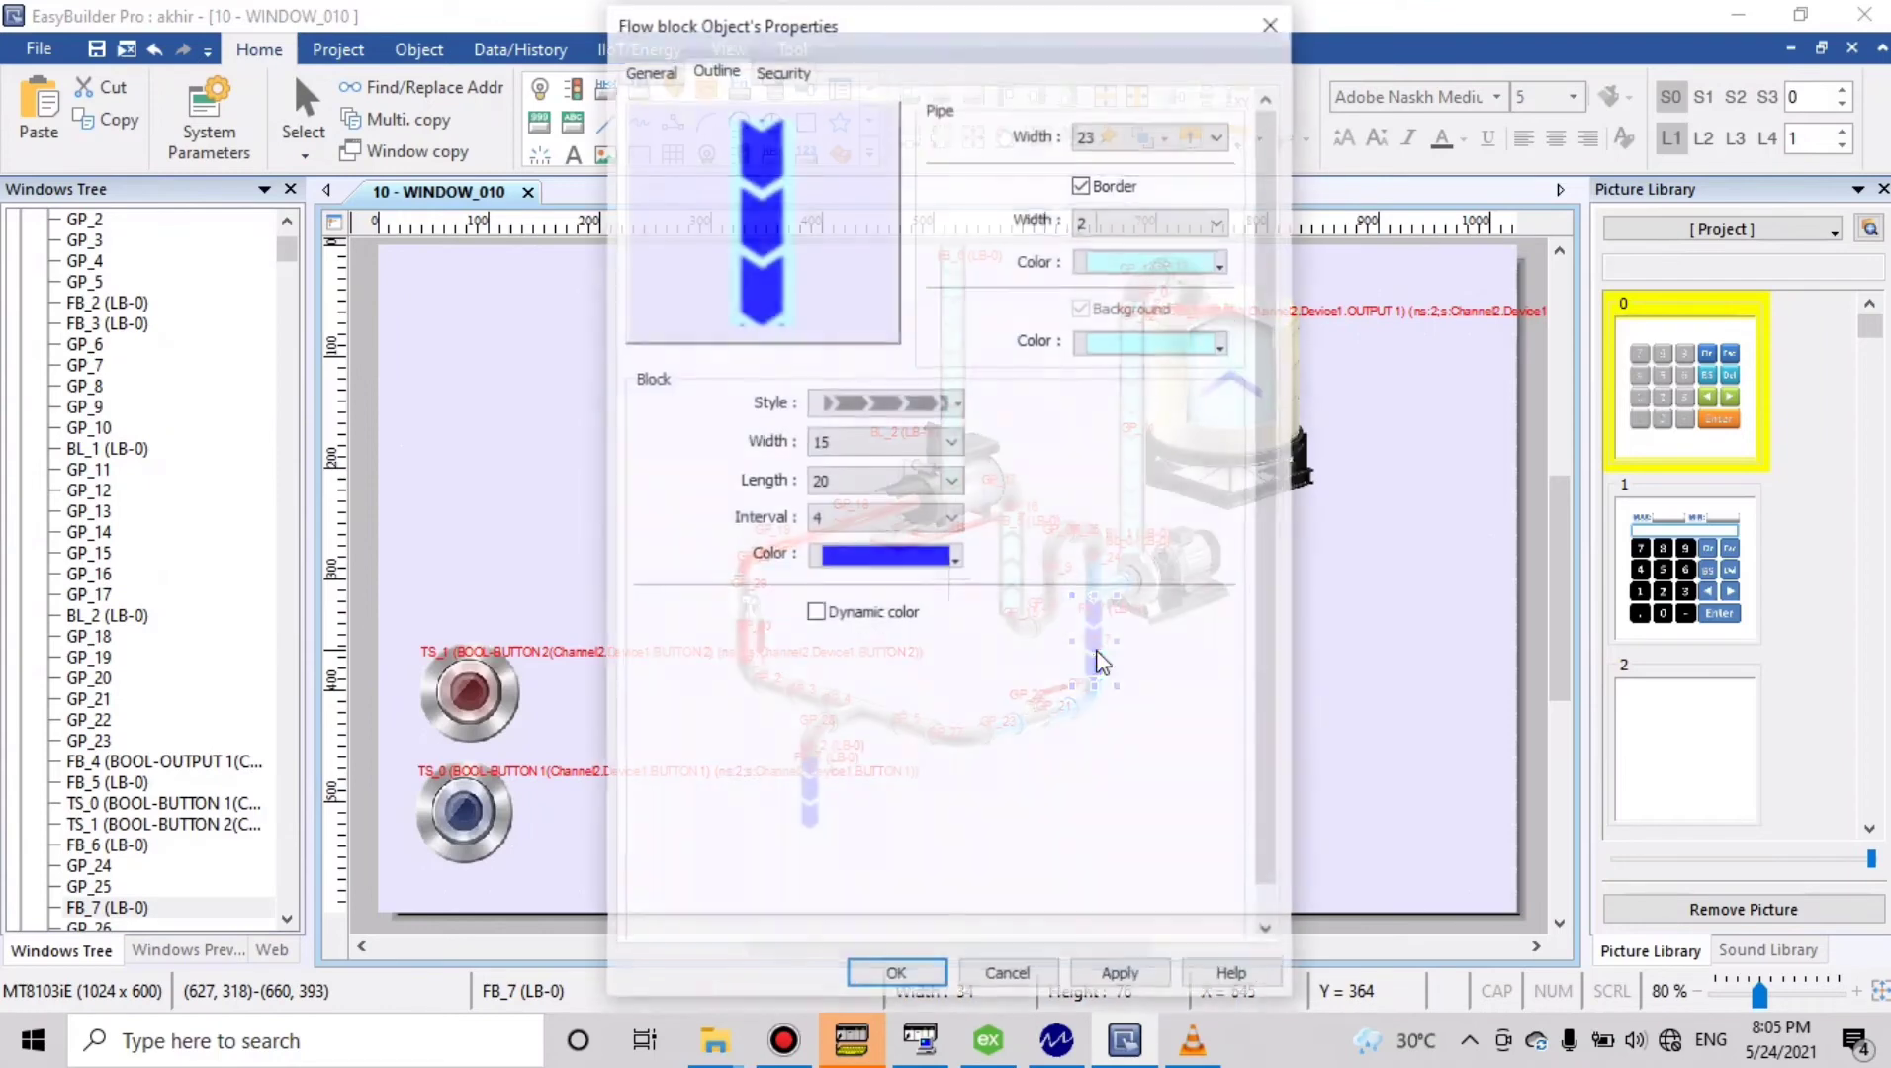
pyautogui.click(797, 77)
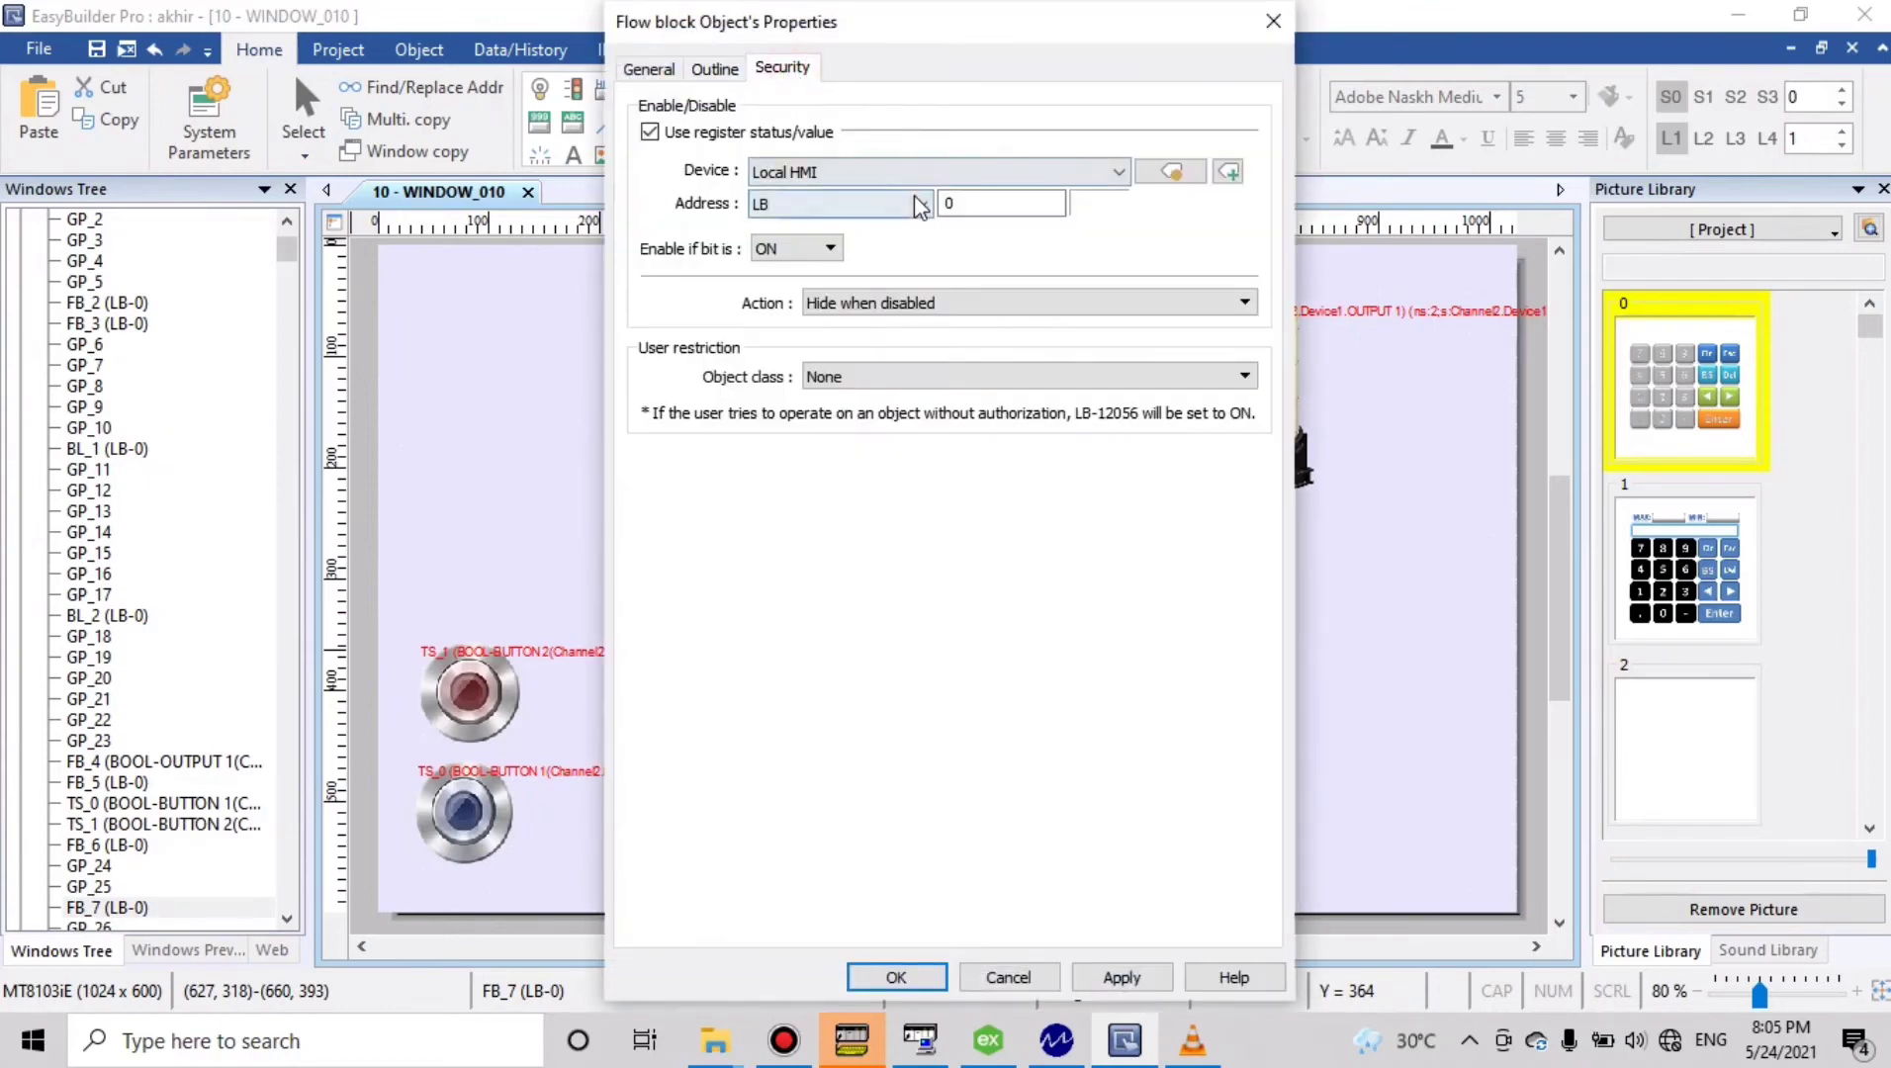
pyautogui.click(891, 170)
pyautogui.click(910, 216)
# Assign the OUTPUT 1 tag from Channel2's Device1 to flow block FB_7 and save its properties
pyautogui.click(902, 201)
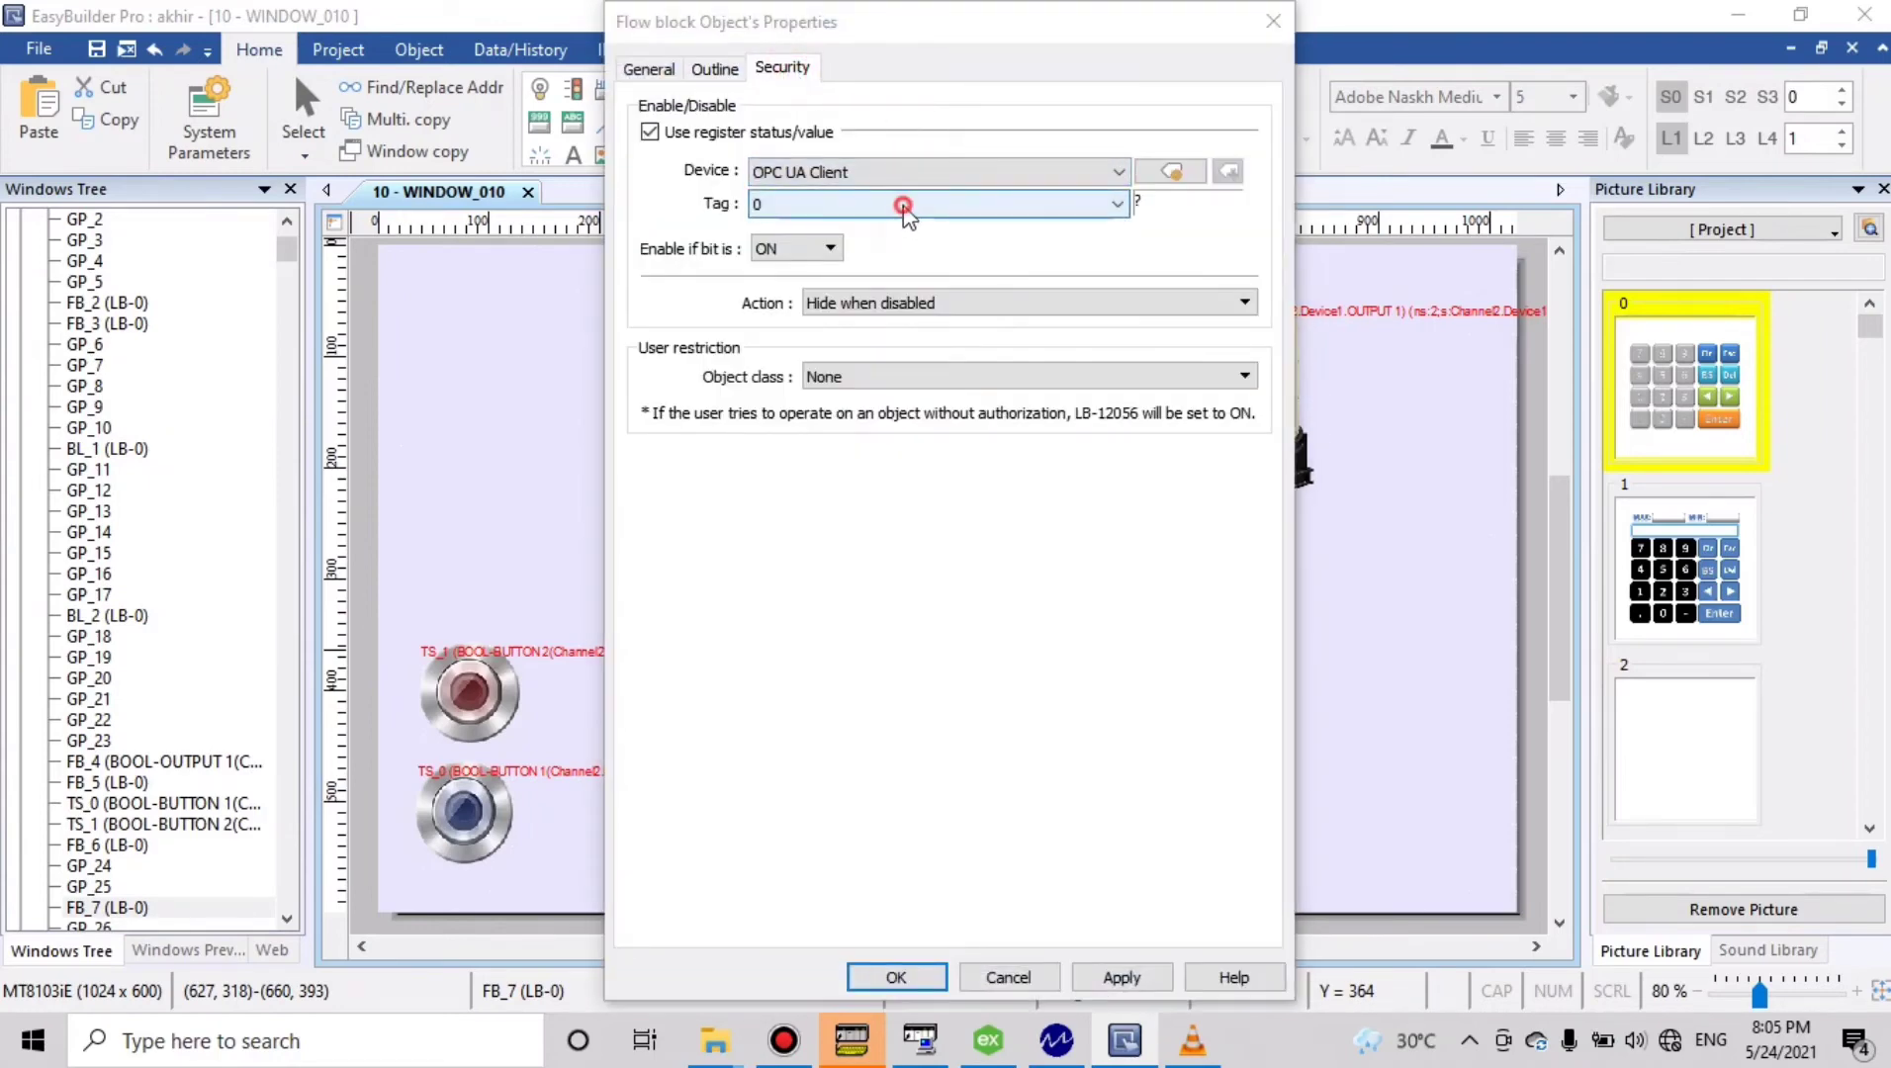
pyautogui.click(934, 319)
pyautogui.doubleClick(933, 324)
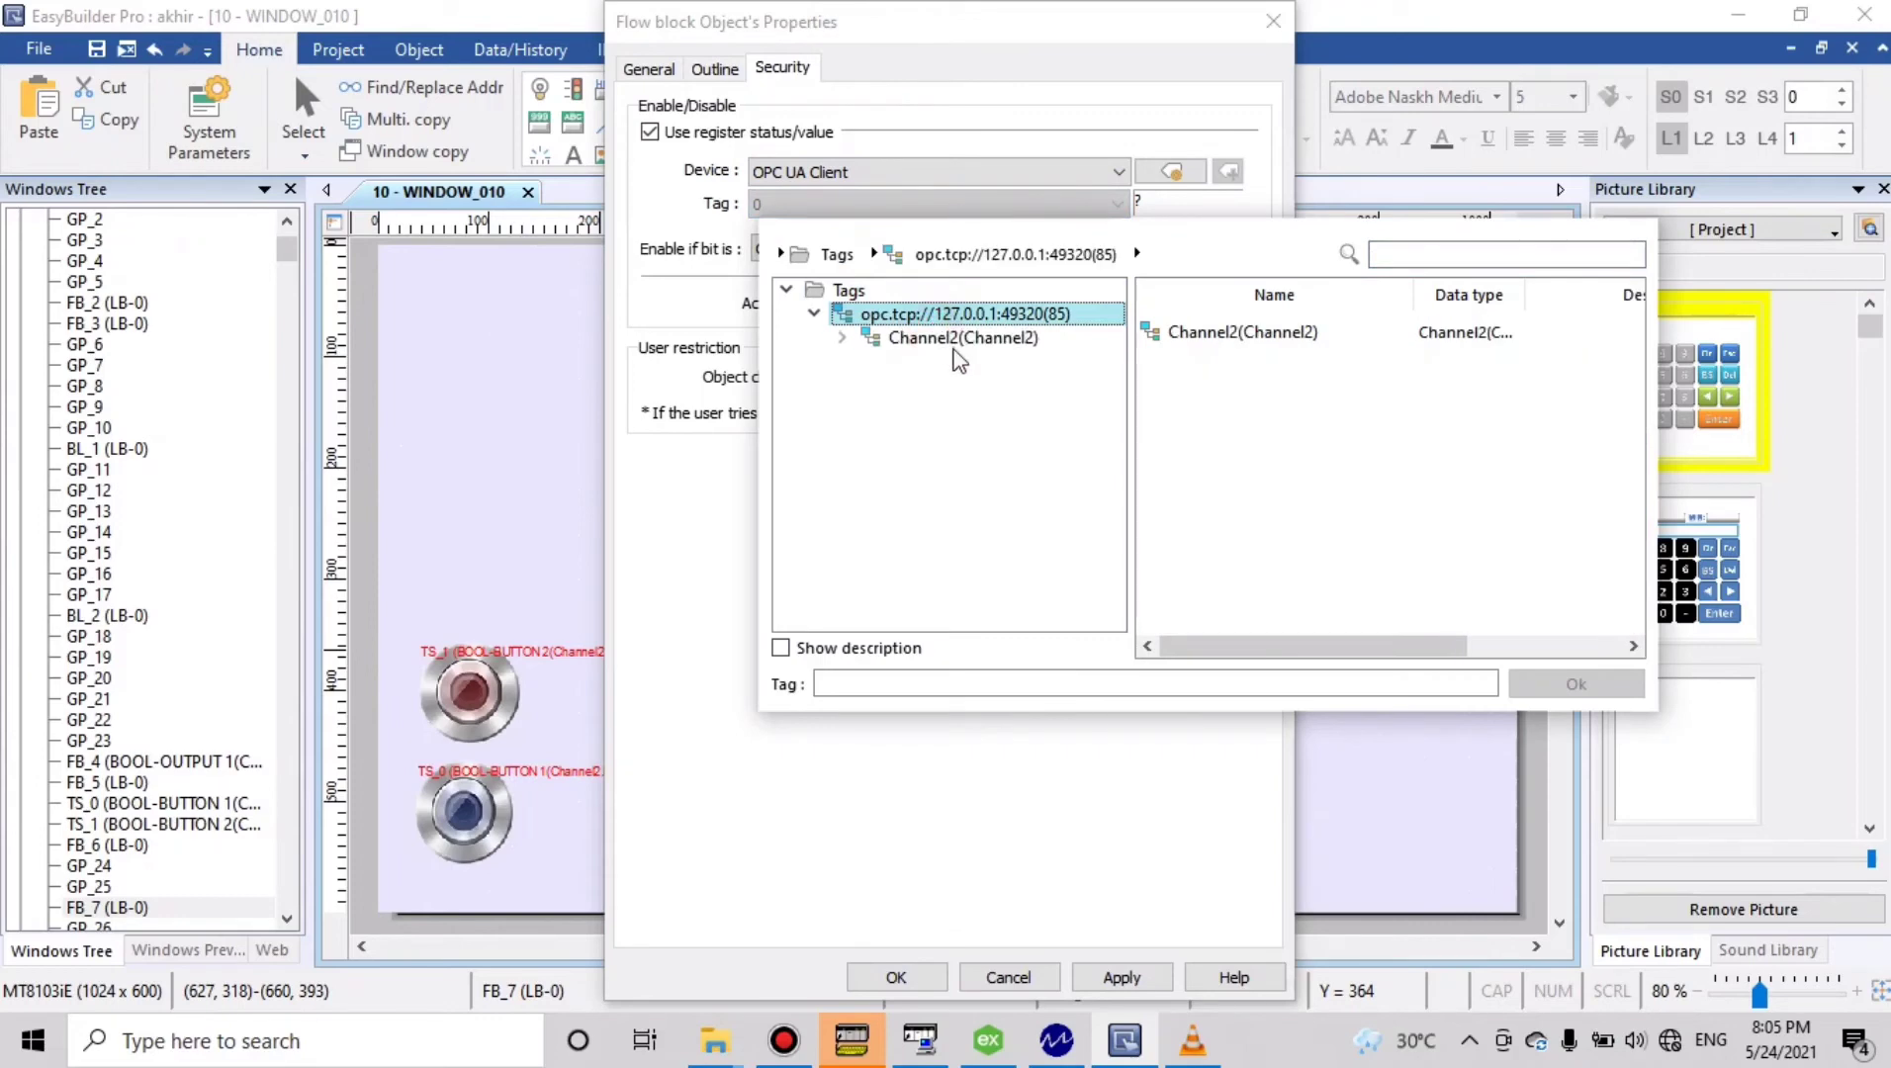
pyautogui.doubleClick(953, 345)
pyautogui.click(959, 362)
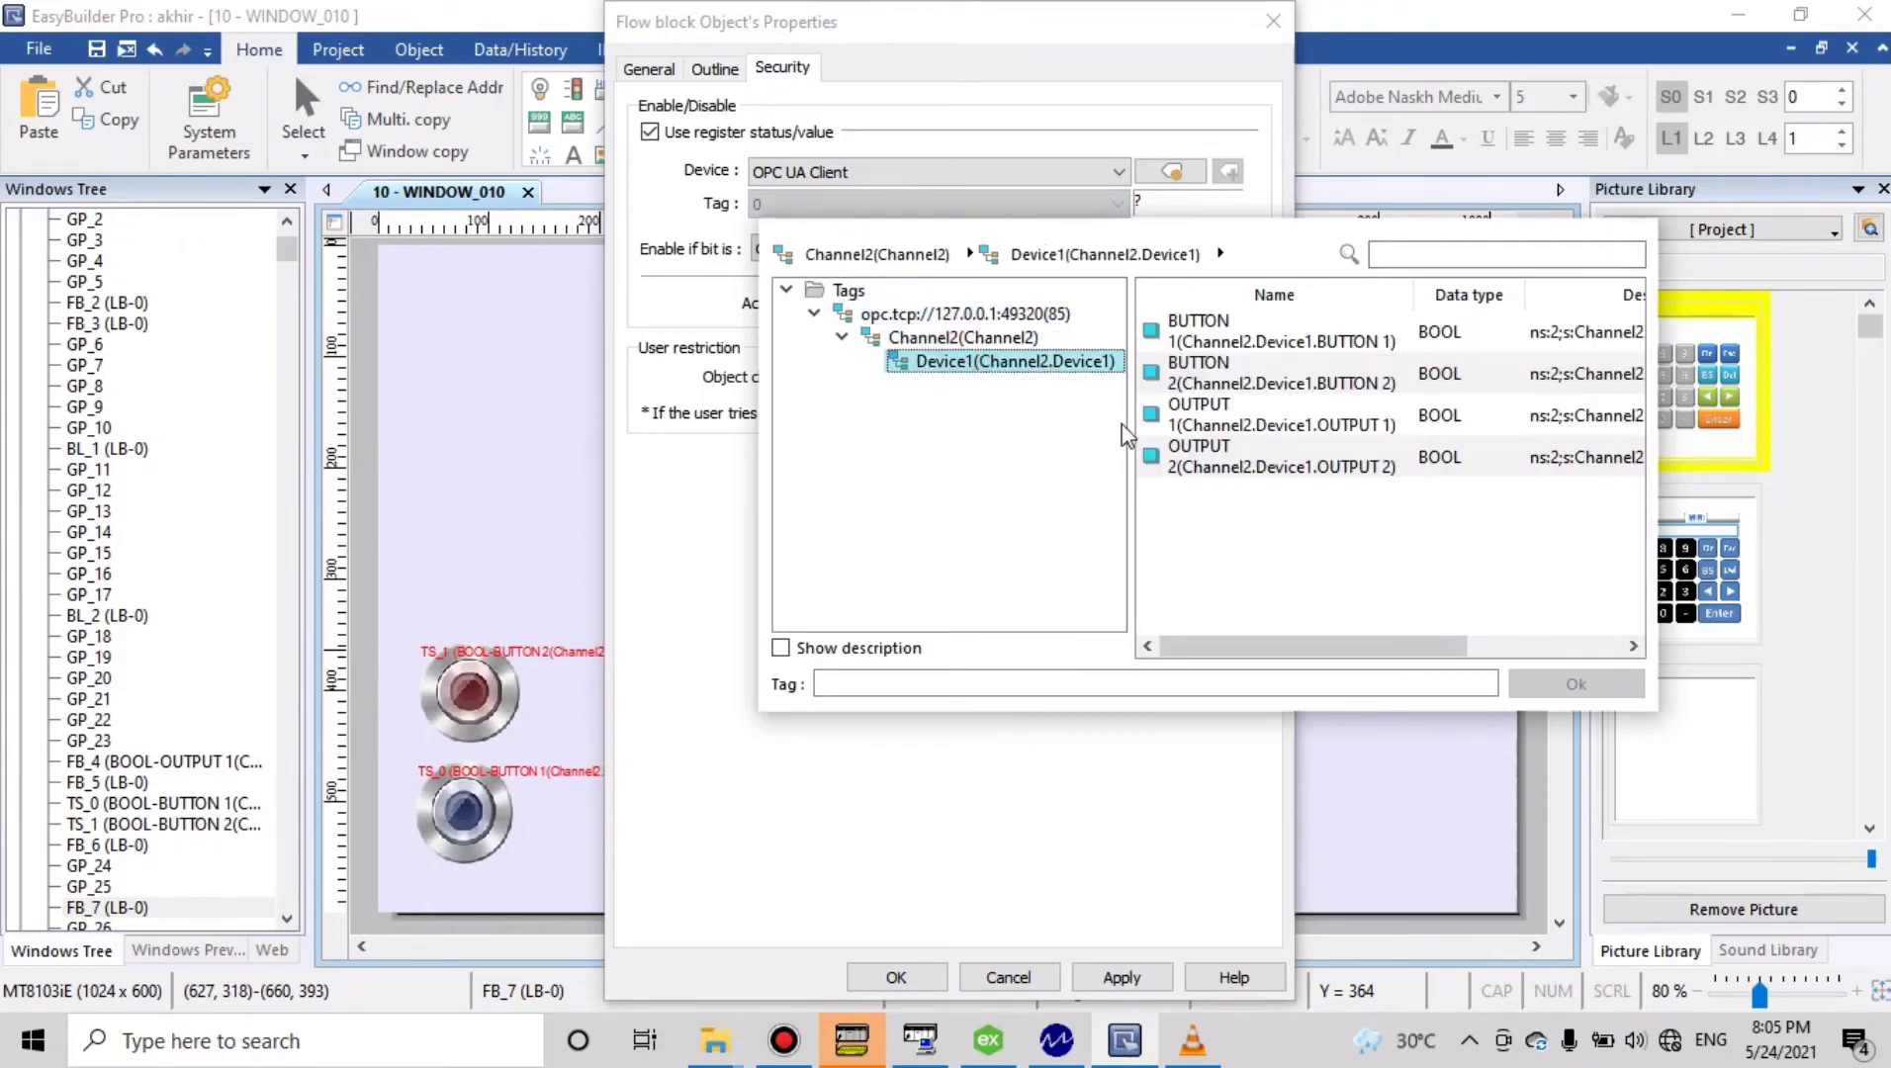
pyautogui.click(1195, 425)
pyautogui.click(1543, 680)
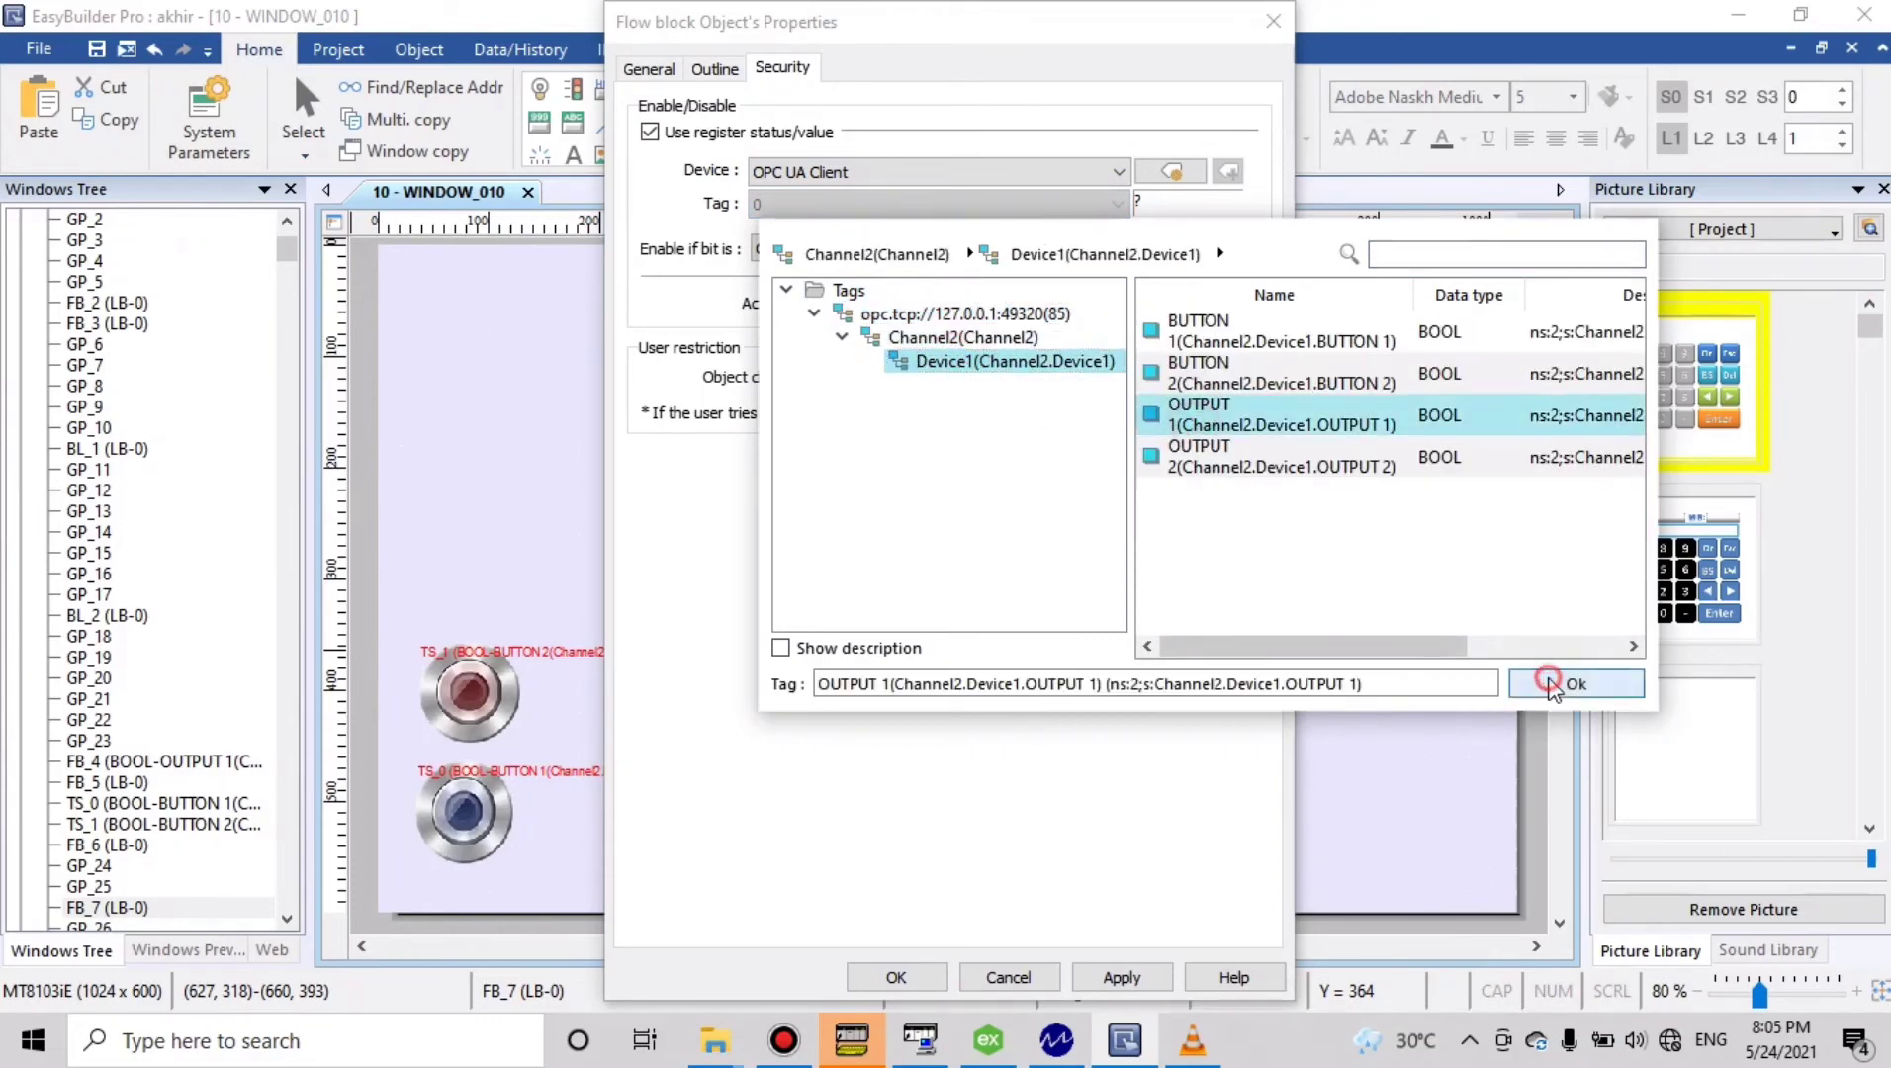
pyautogui.click(912, 984)
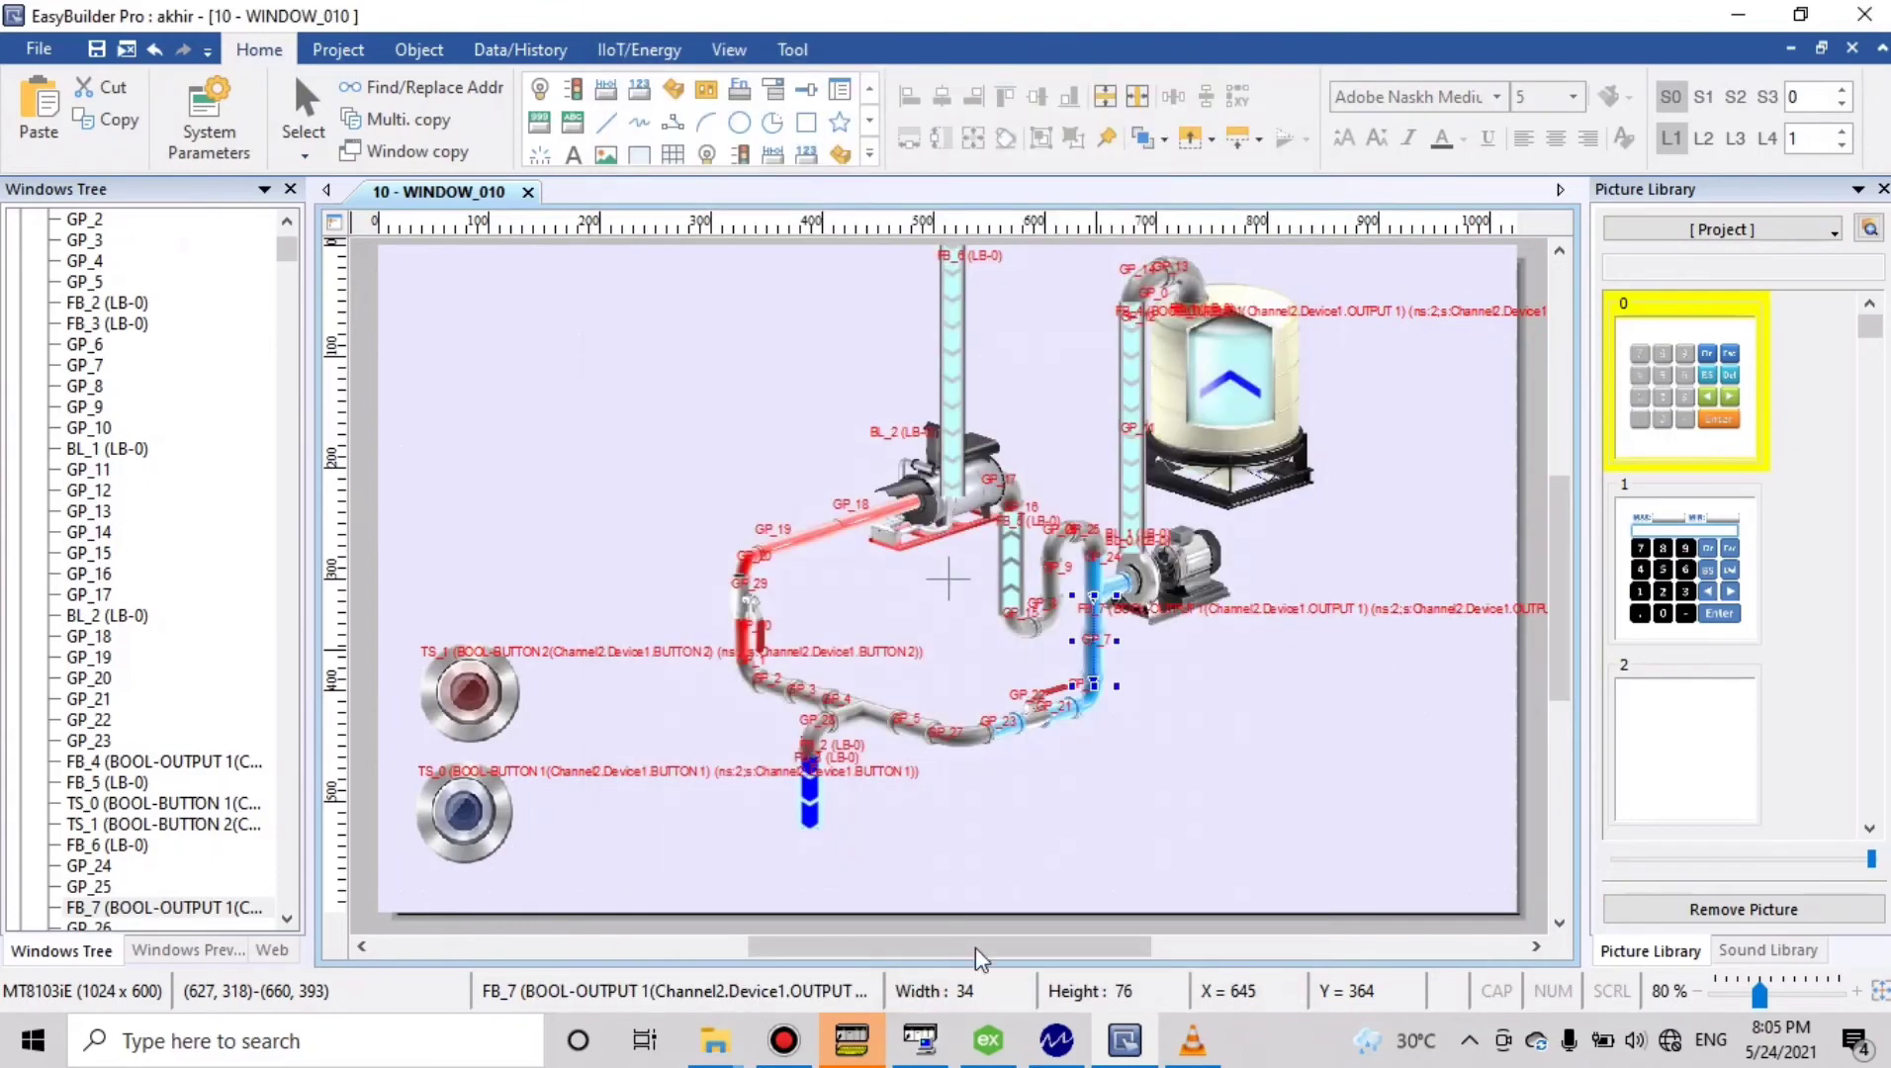
pyautogui.click(1231, 797)
# Move flow block FB_3 off the lowest pipe to the free space beside it and set its enable/disable device to OPC UA Client
pyautogui.click(807, 806)
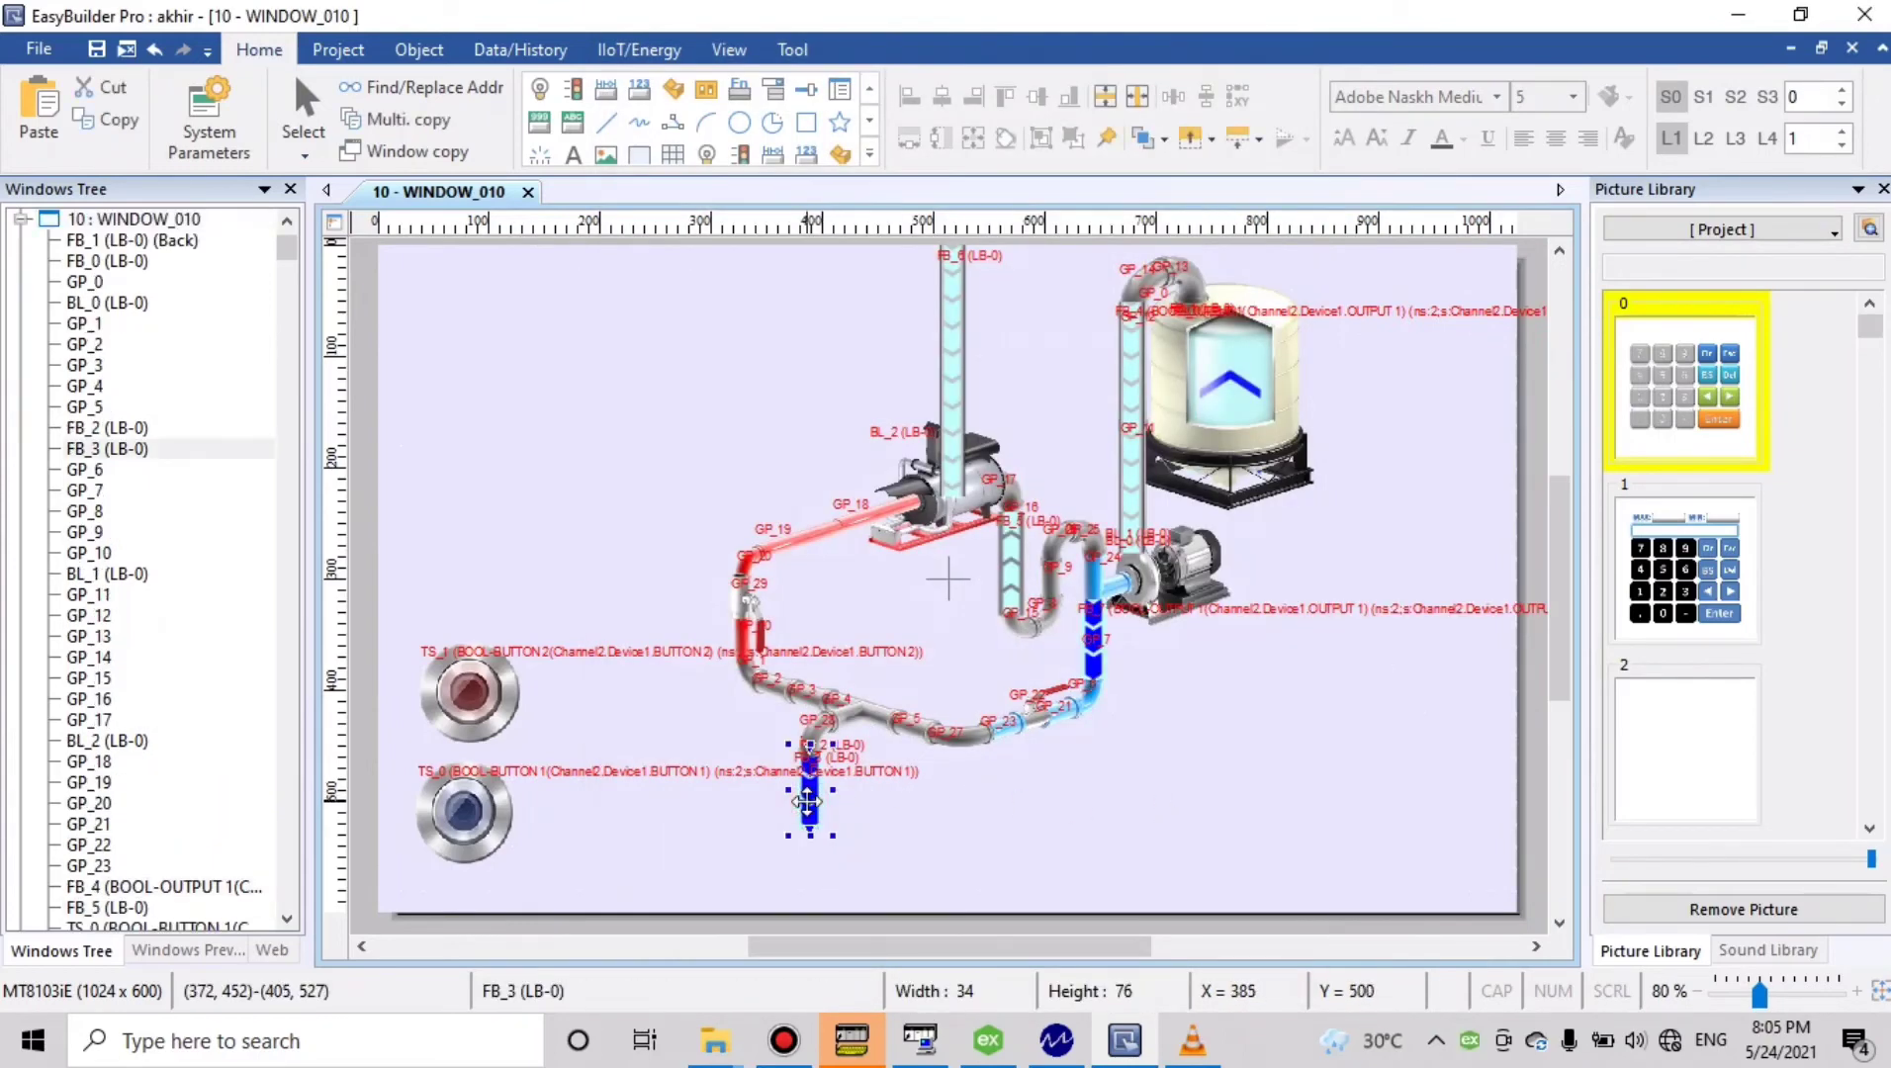
pyautogui.moveTo(807, 806); pyautogui.dragTo(882, 819)
pyautogui.doubleClick(883, 817)
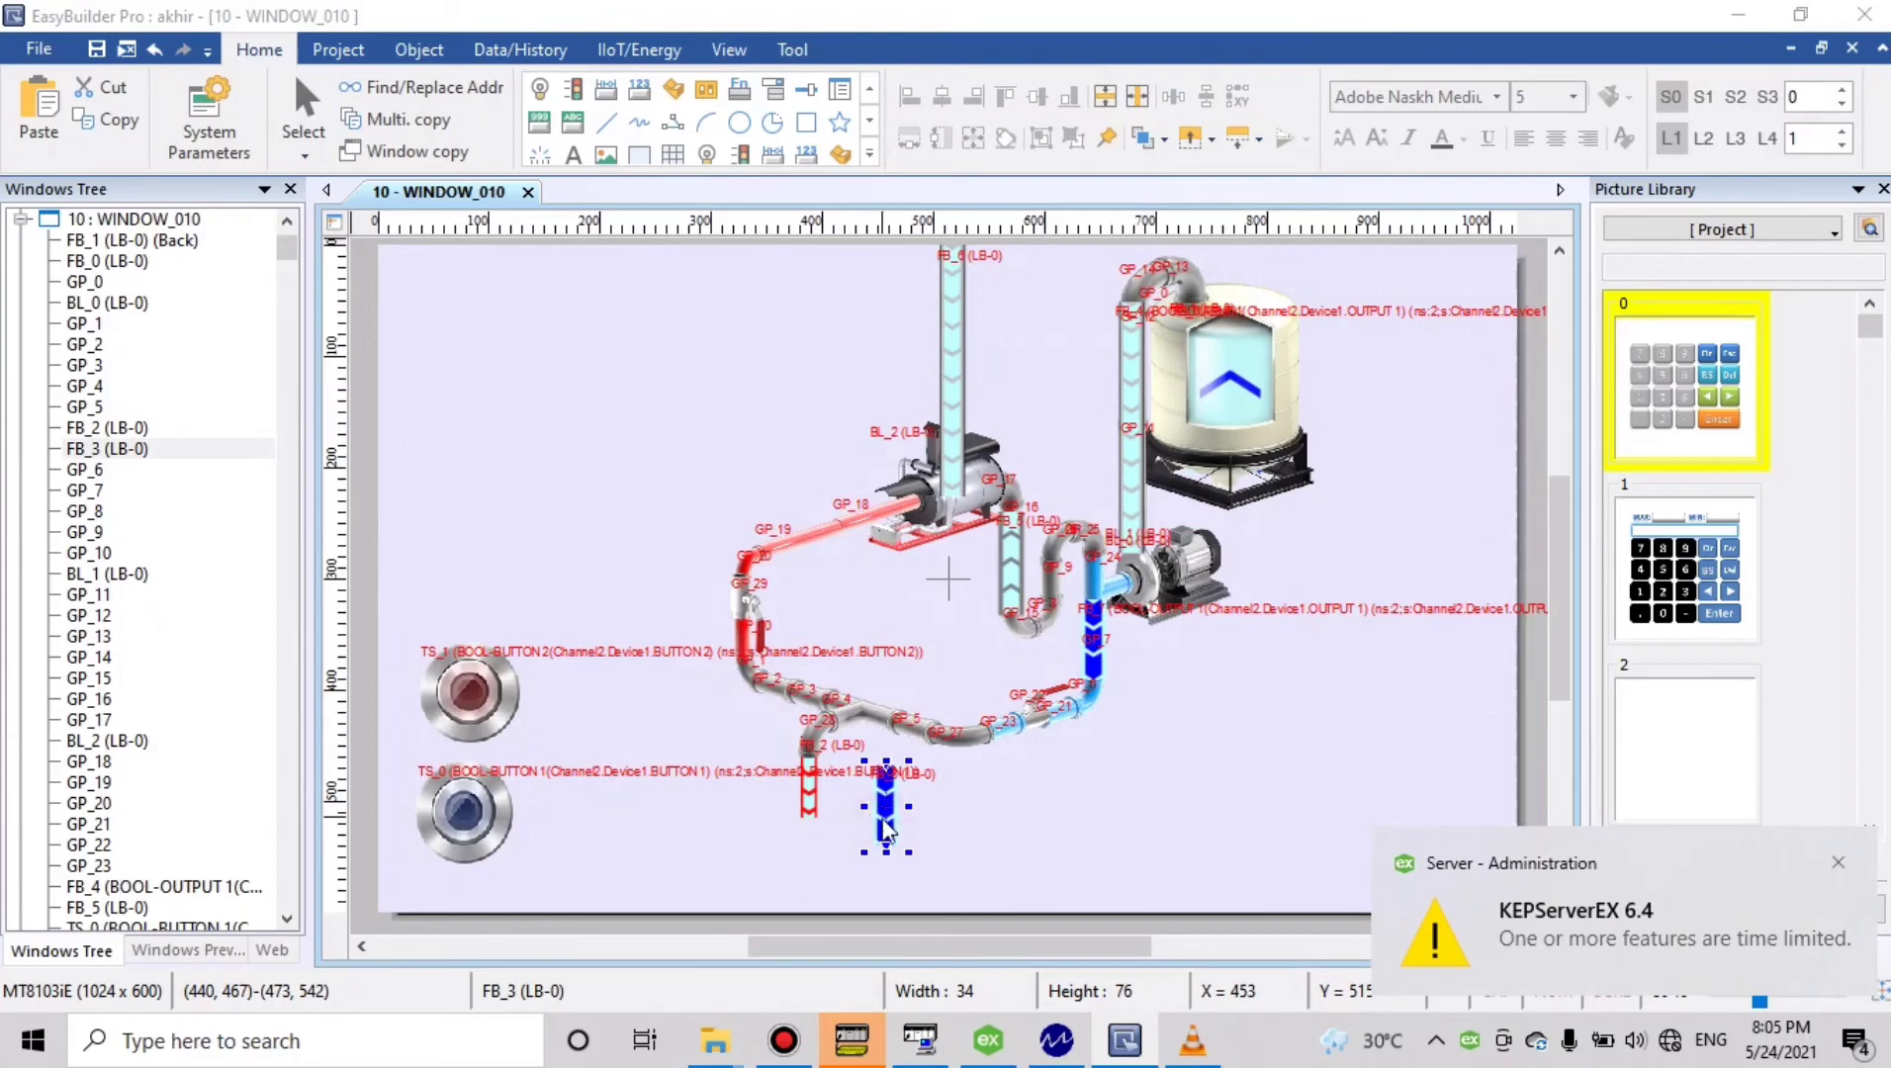
pyautogui.click(783, 70)
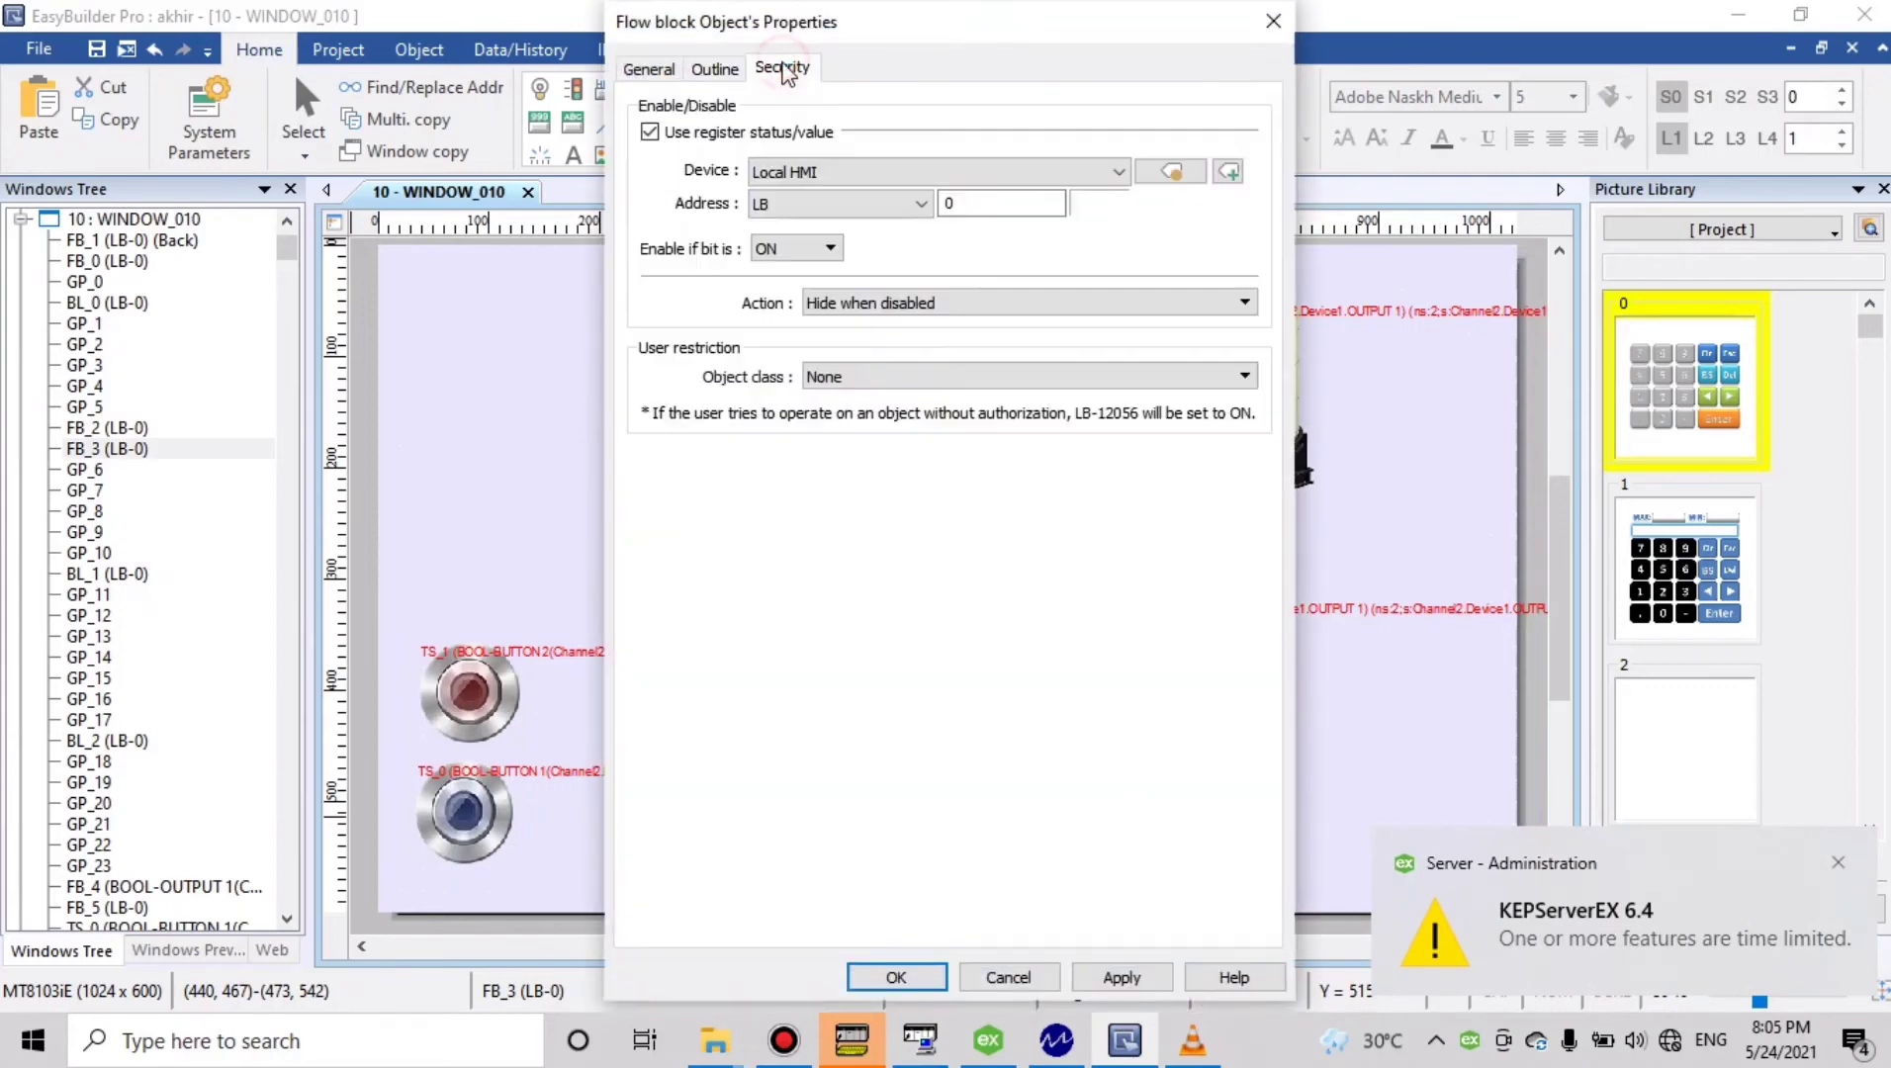
pyautogui.click(892, 174)
pyautogui.click(890, 215)
# Assign the OUTPUT 1 tag from Channel2's Device1 to flow block FB_3 and save its properties
pyautogui.click(890, 203)
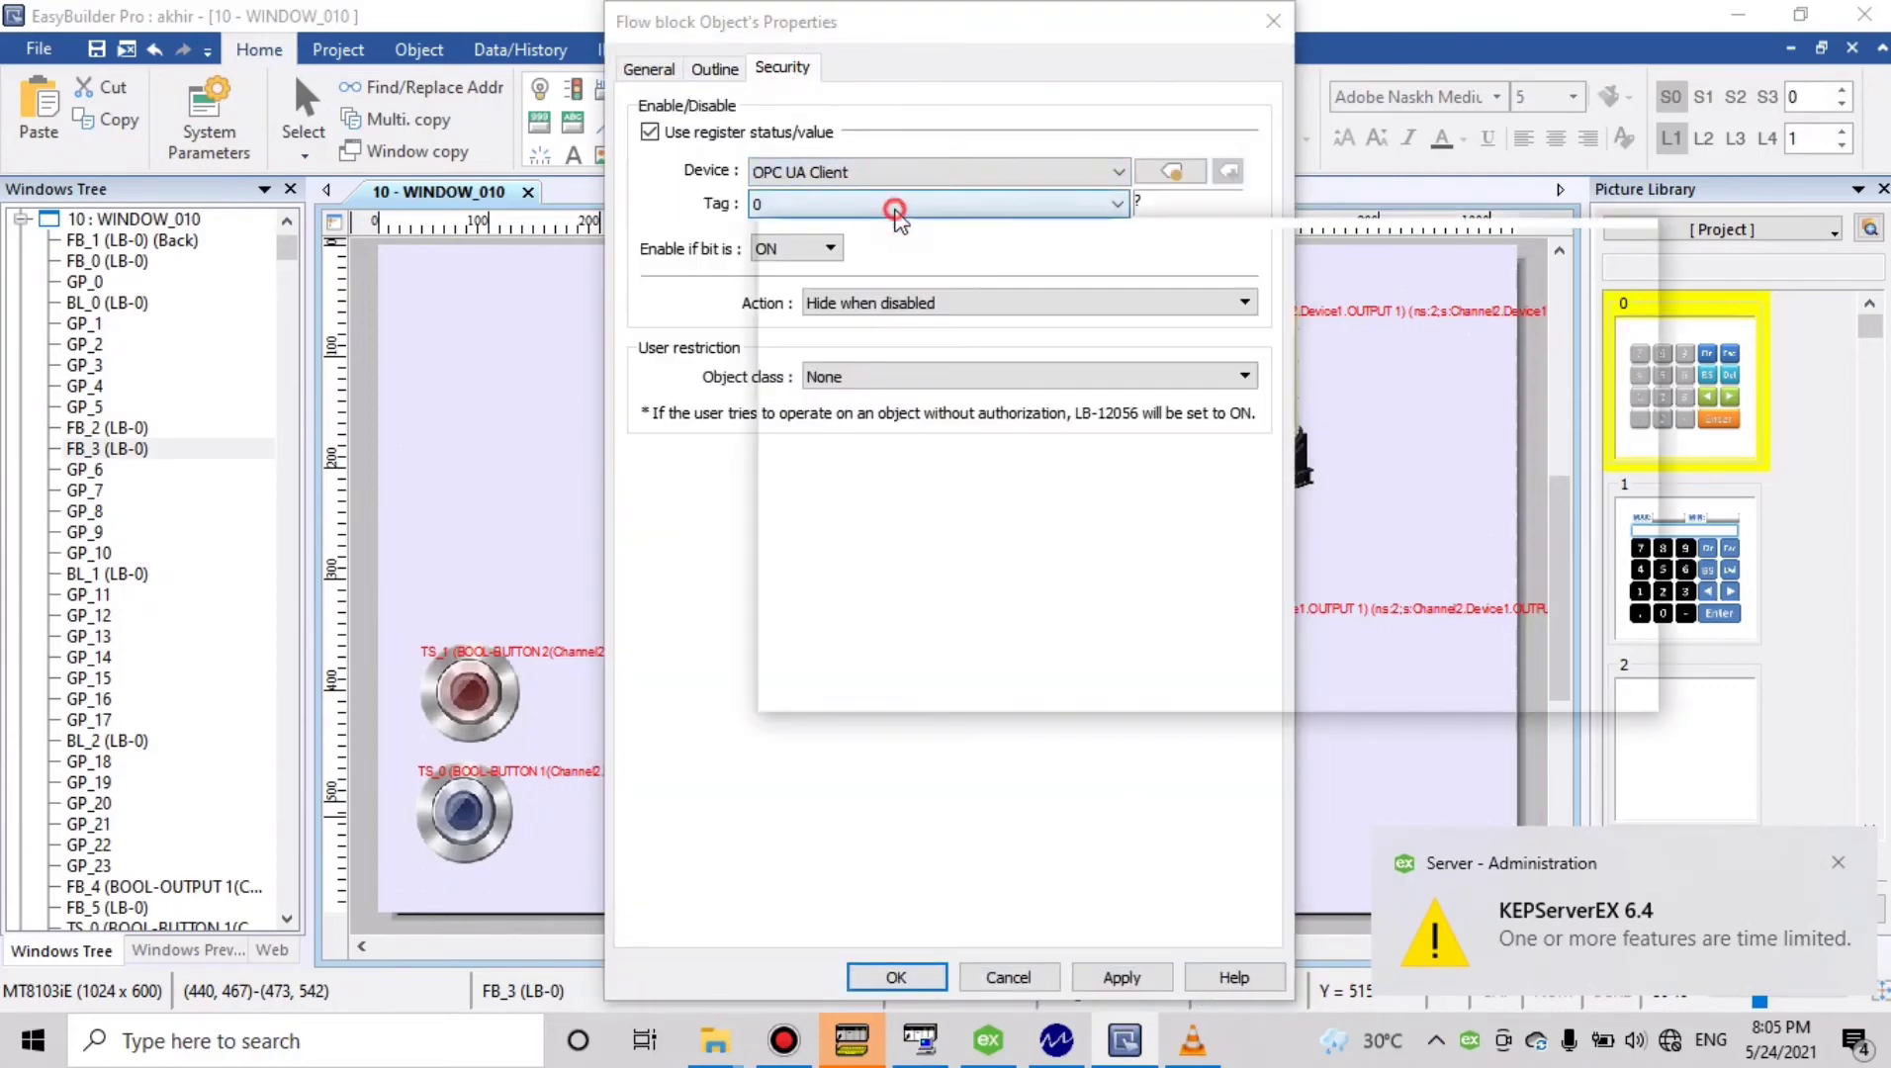
pyautogui.click(951, 317)
pyautogui.doubleClick(954, 337)
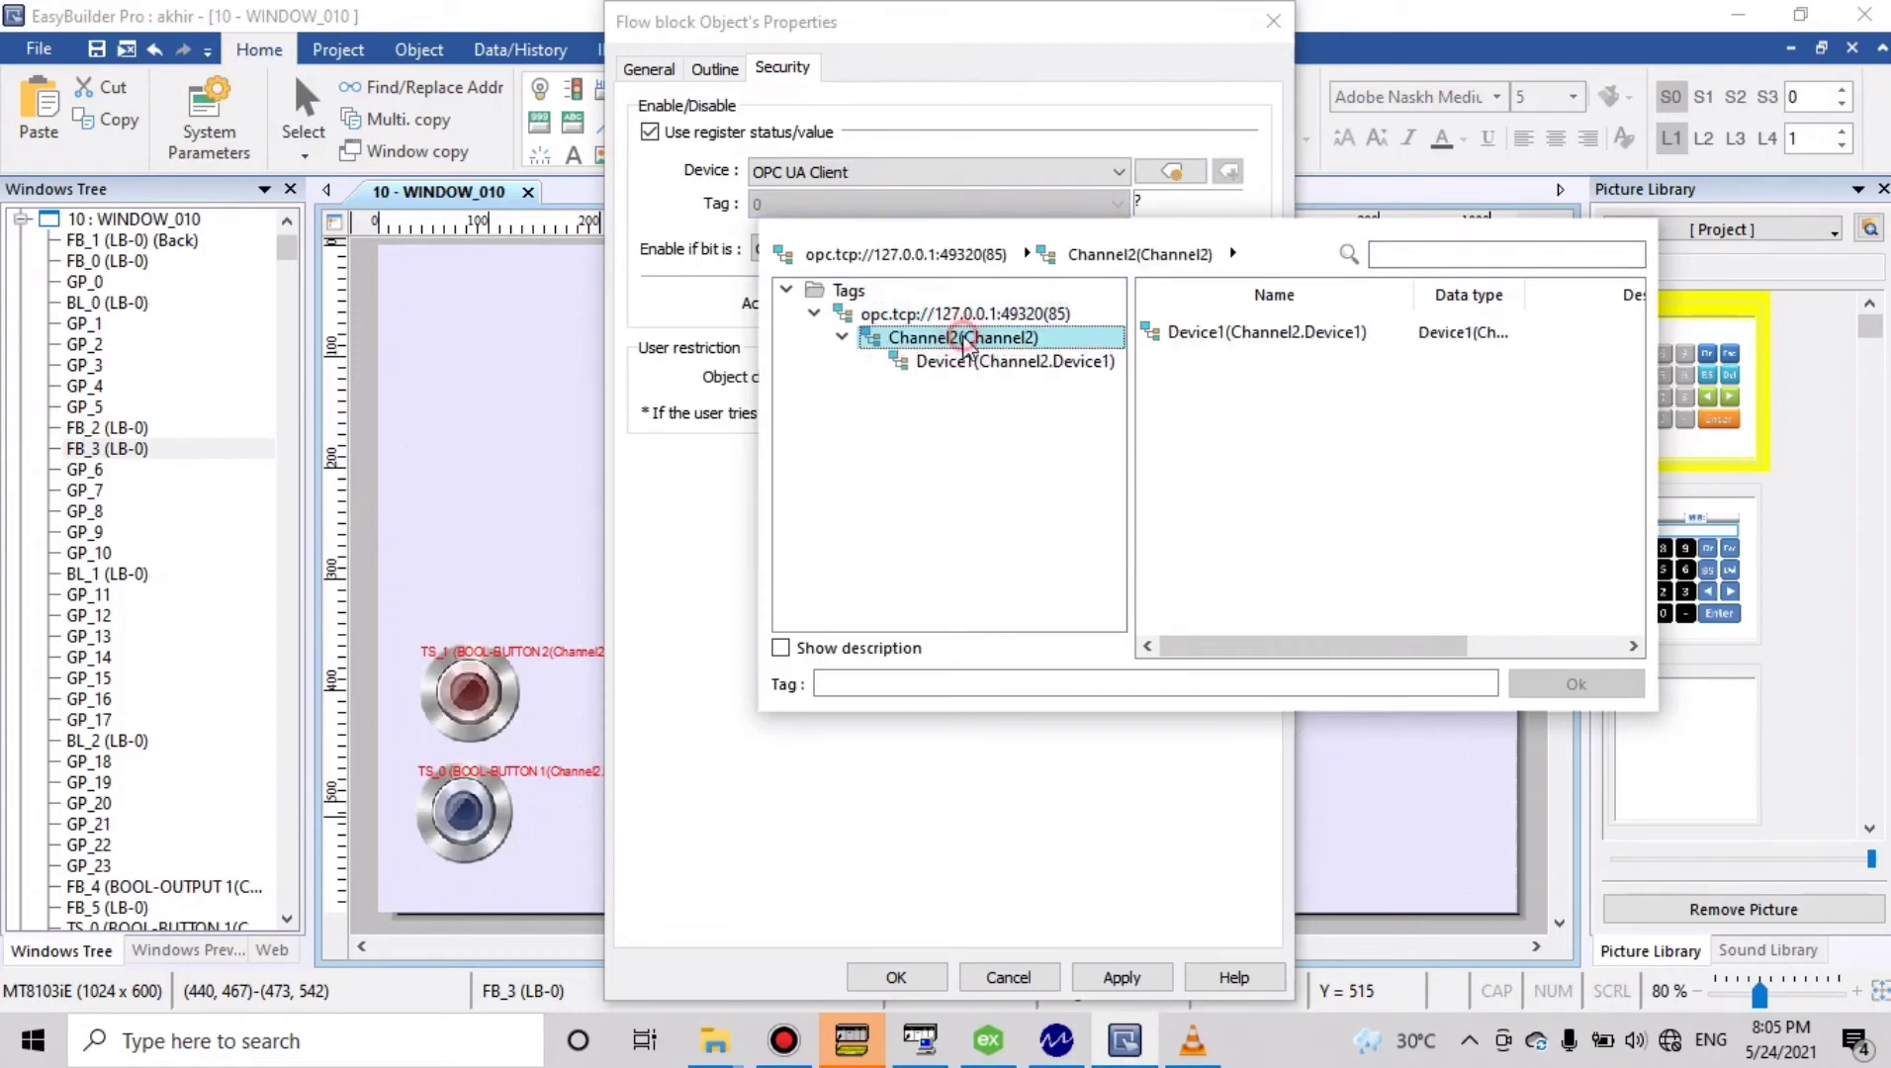
pyautogui.click(988, 362)
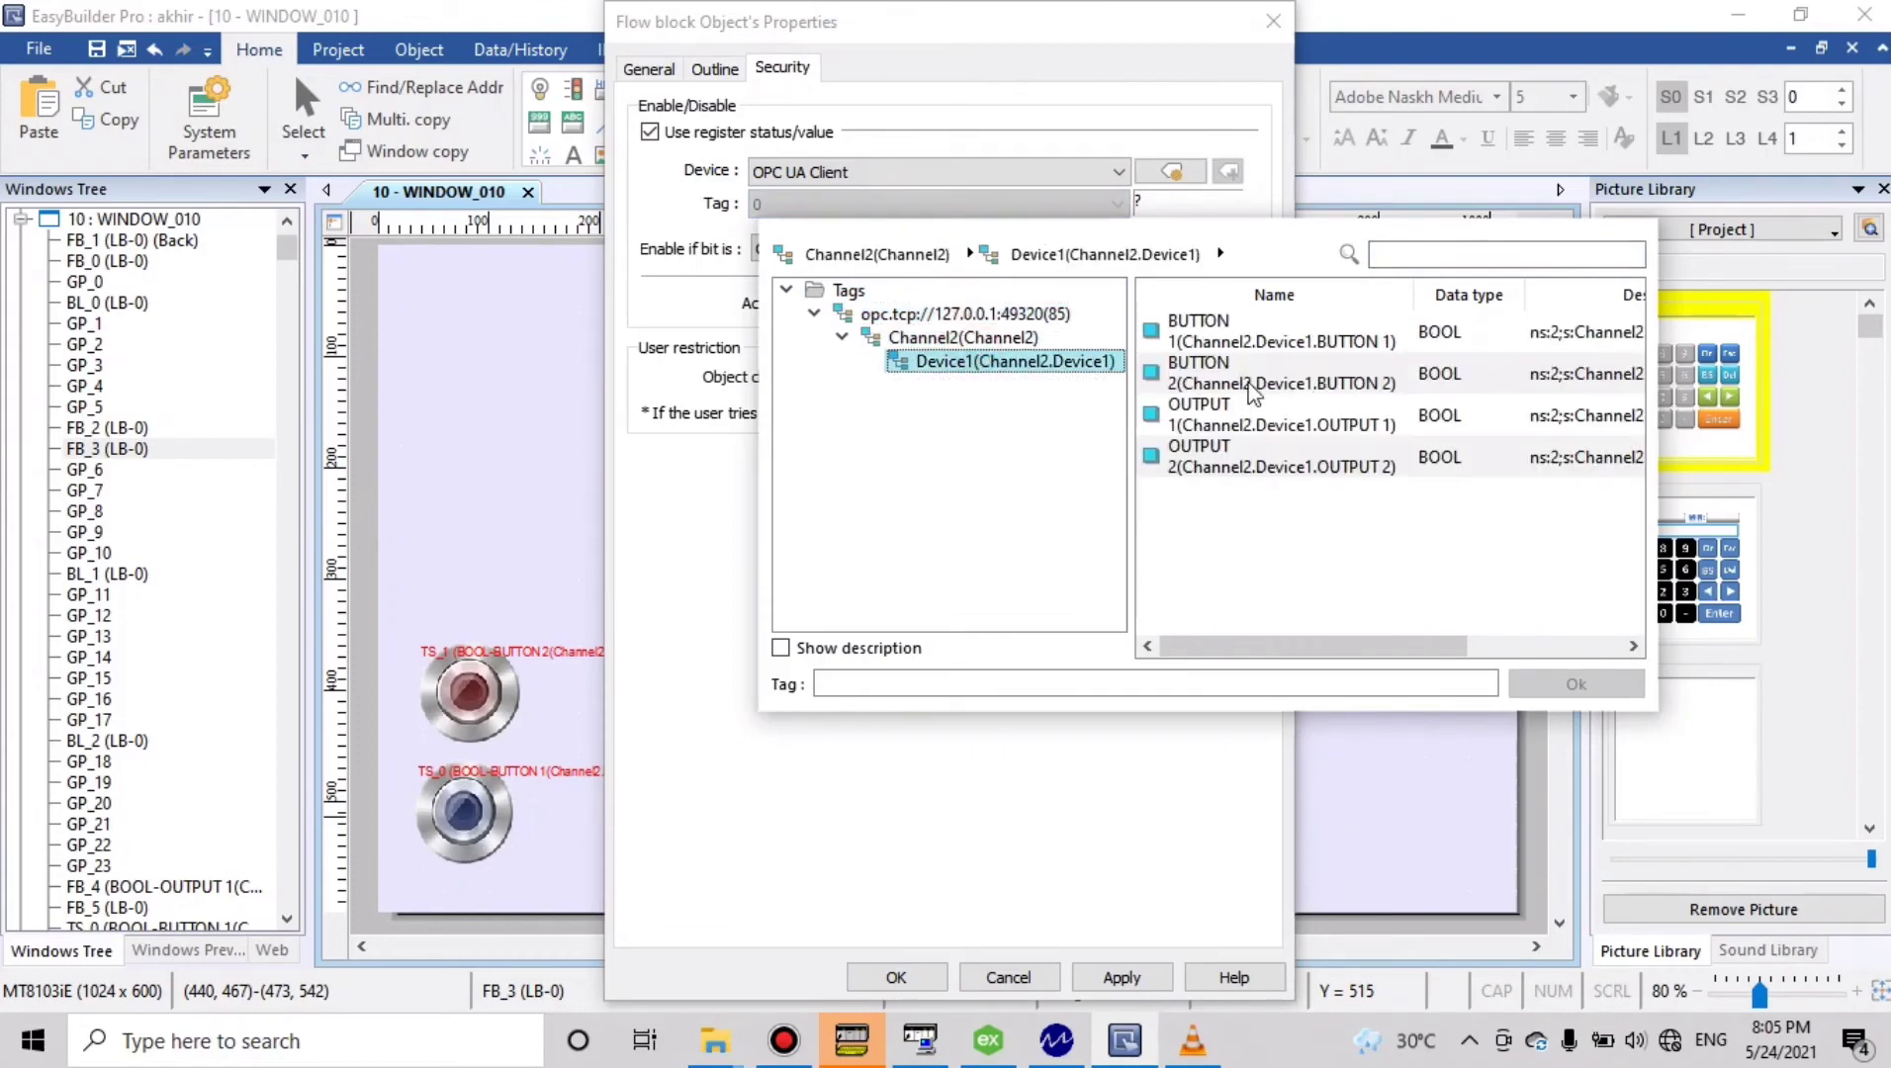
pyautogui.click(1263, 425)
pyautogui.click(1570, 685)
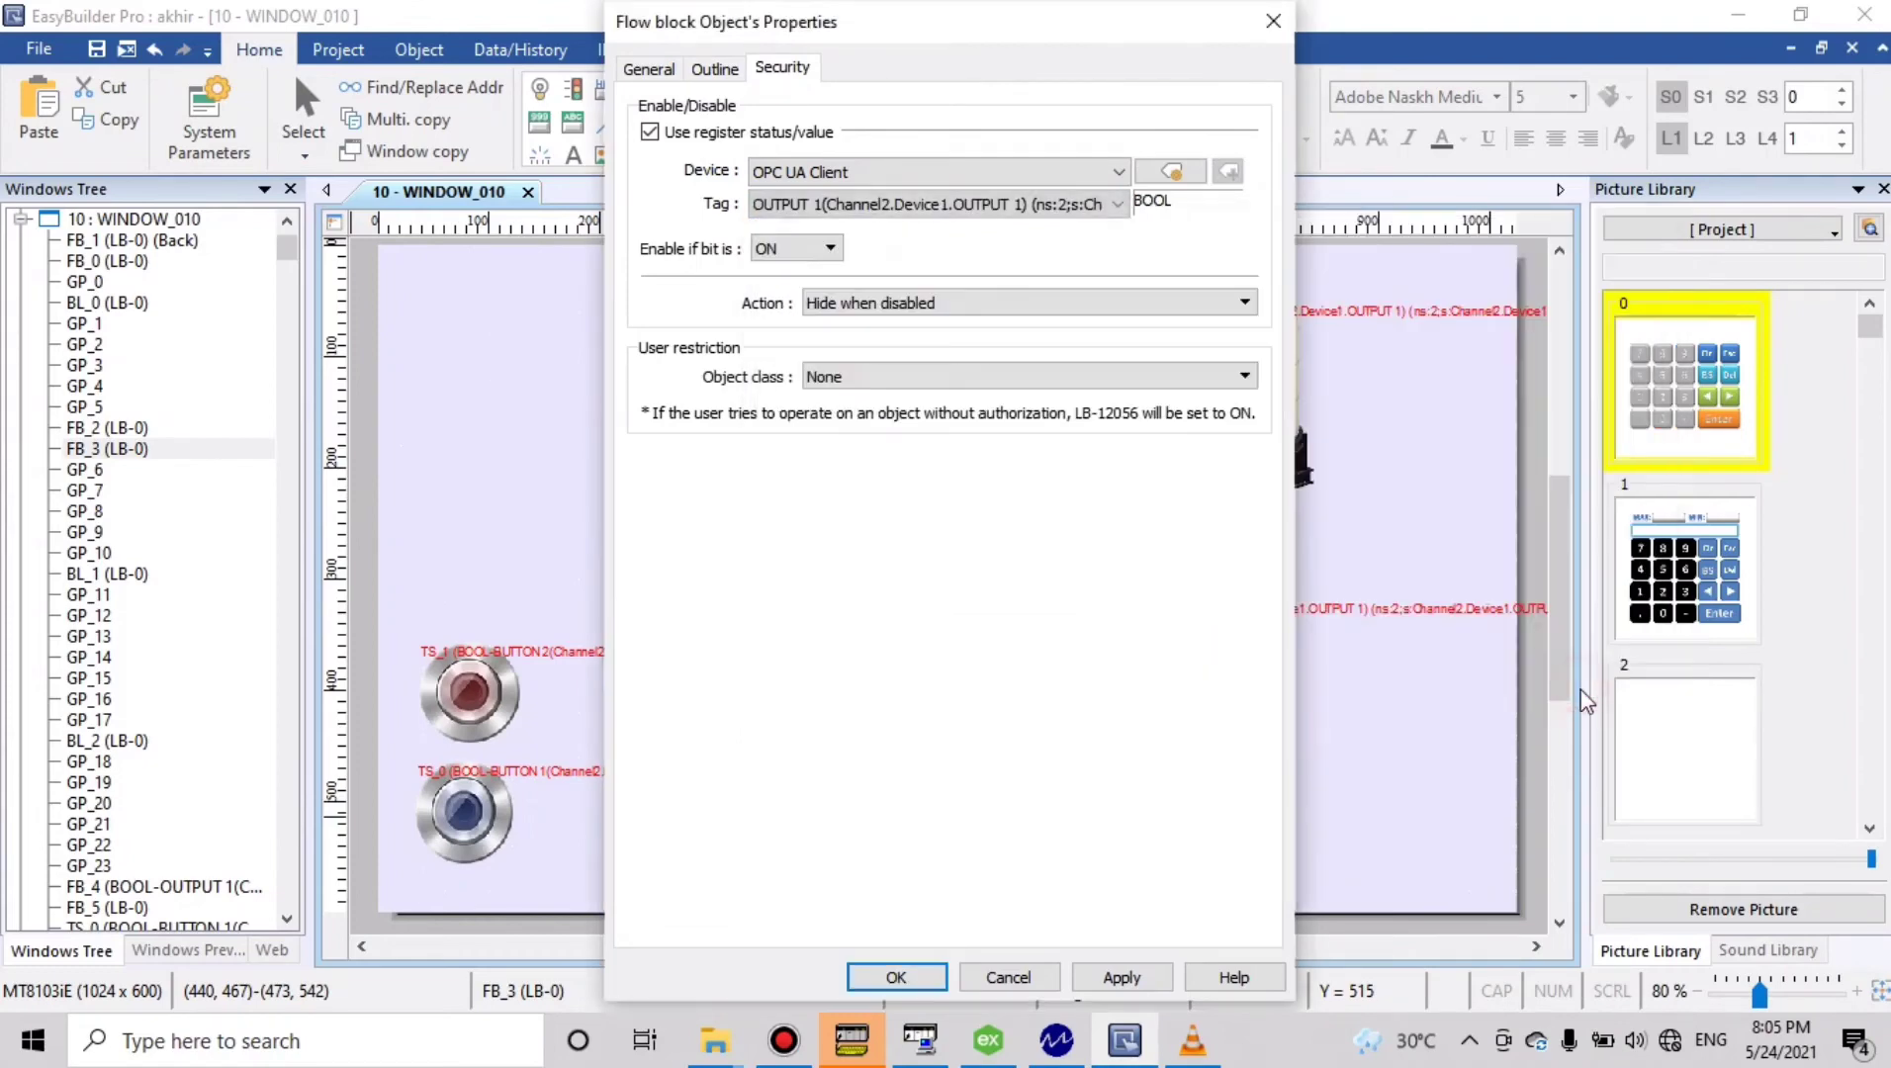
pyautogui.click(922, 979)
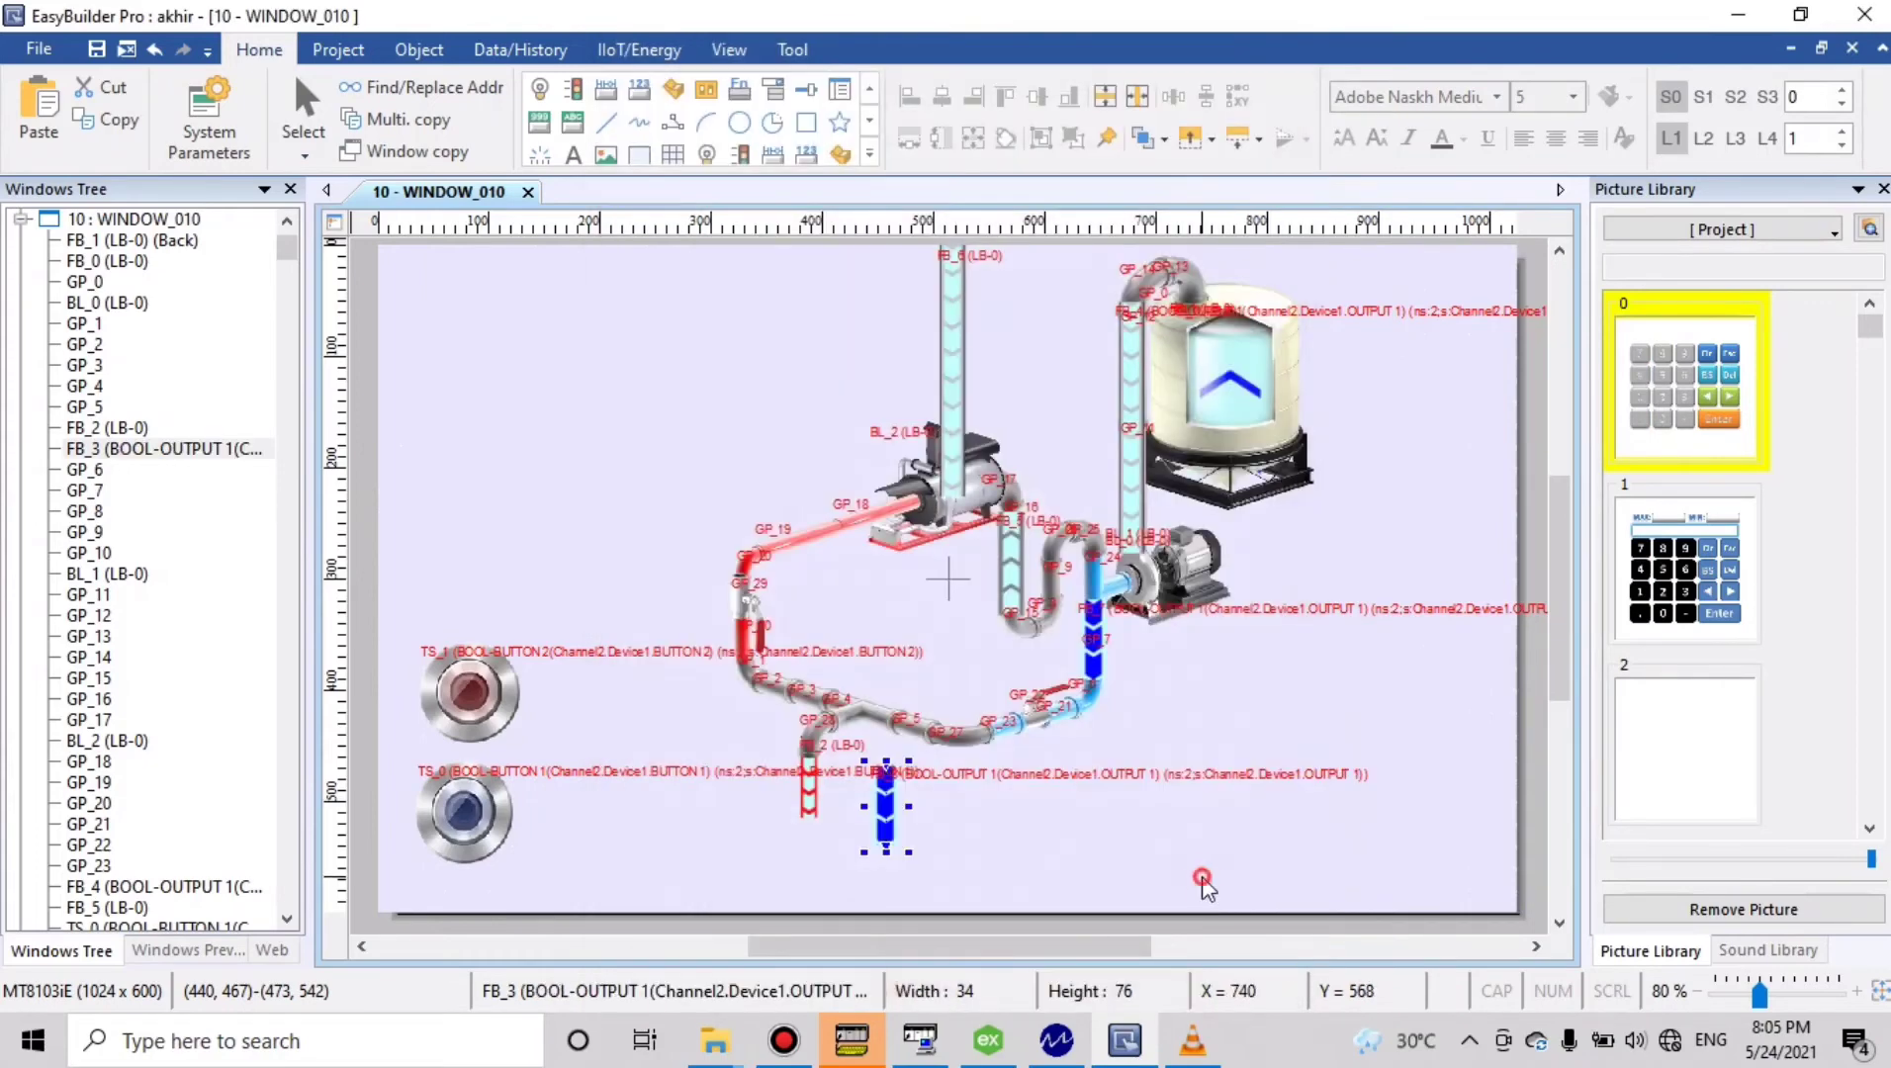
# Send the tank picture GP_0 to the back and move flow block FB_0 out of the tank to the empty area beside it
pyautogui.click(1215, 408)
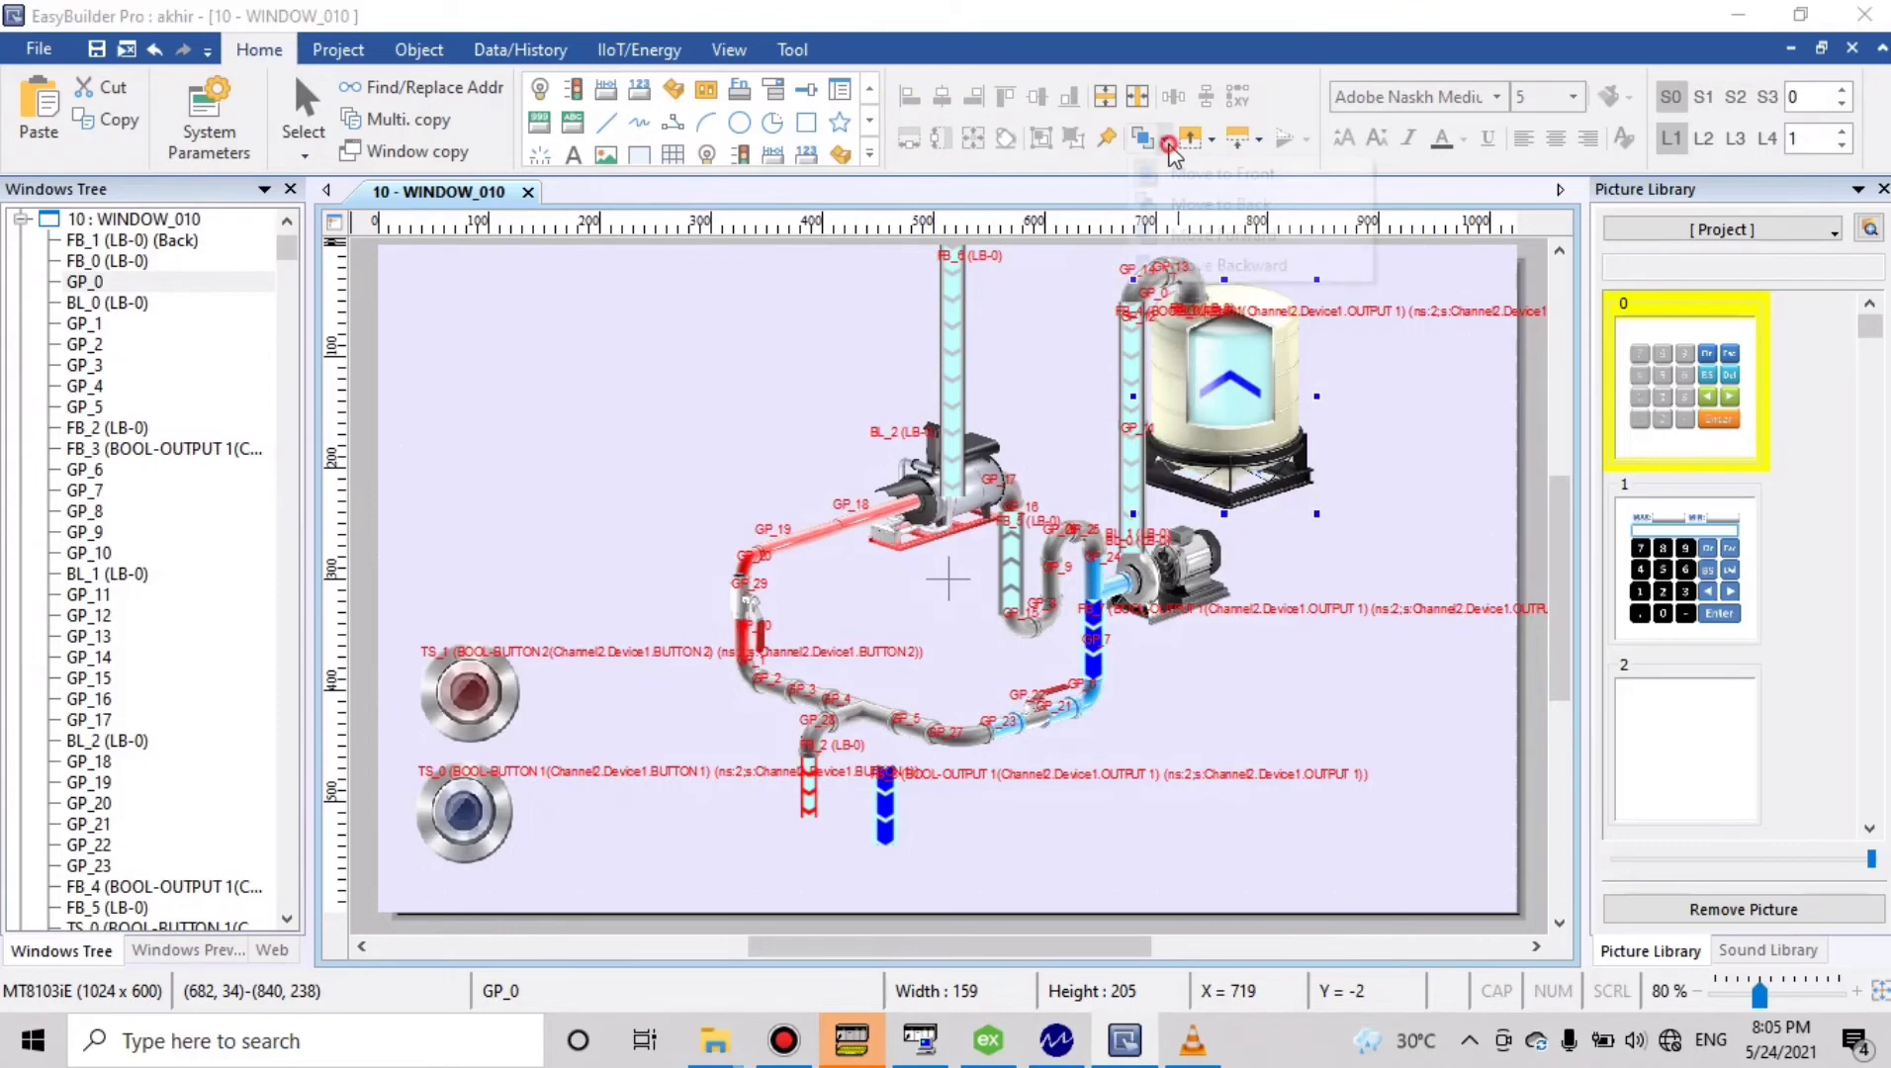
pyautogui.click(1164, 138)
pyautogui.click(1201, 202)
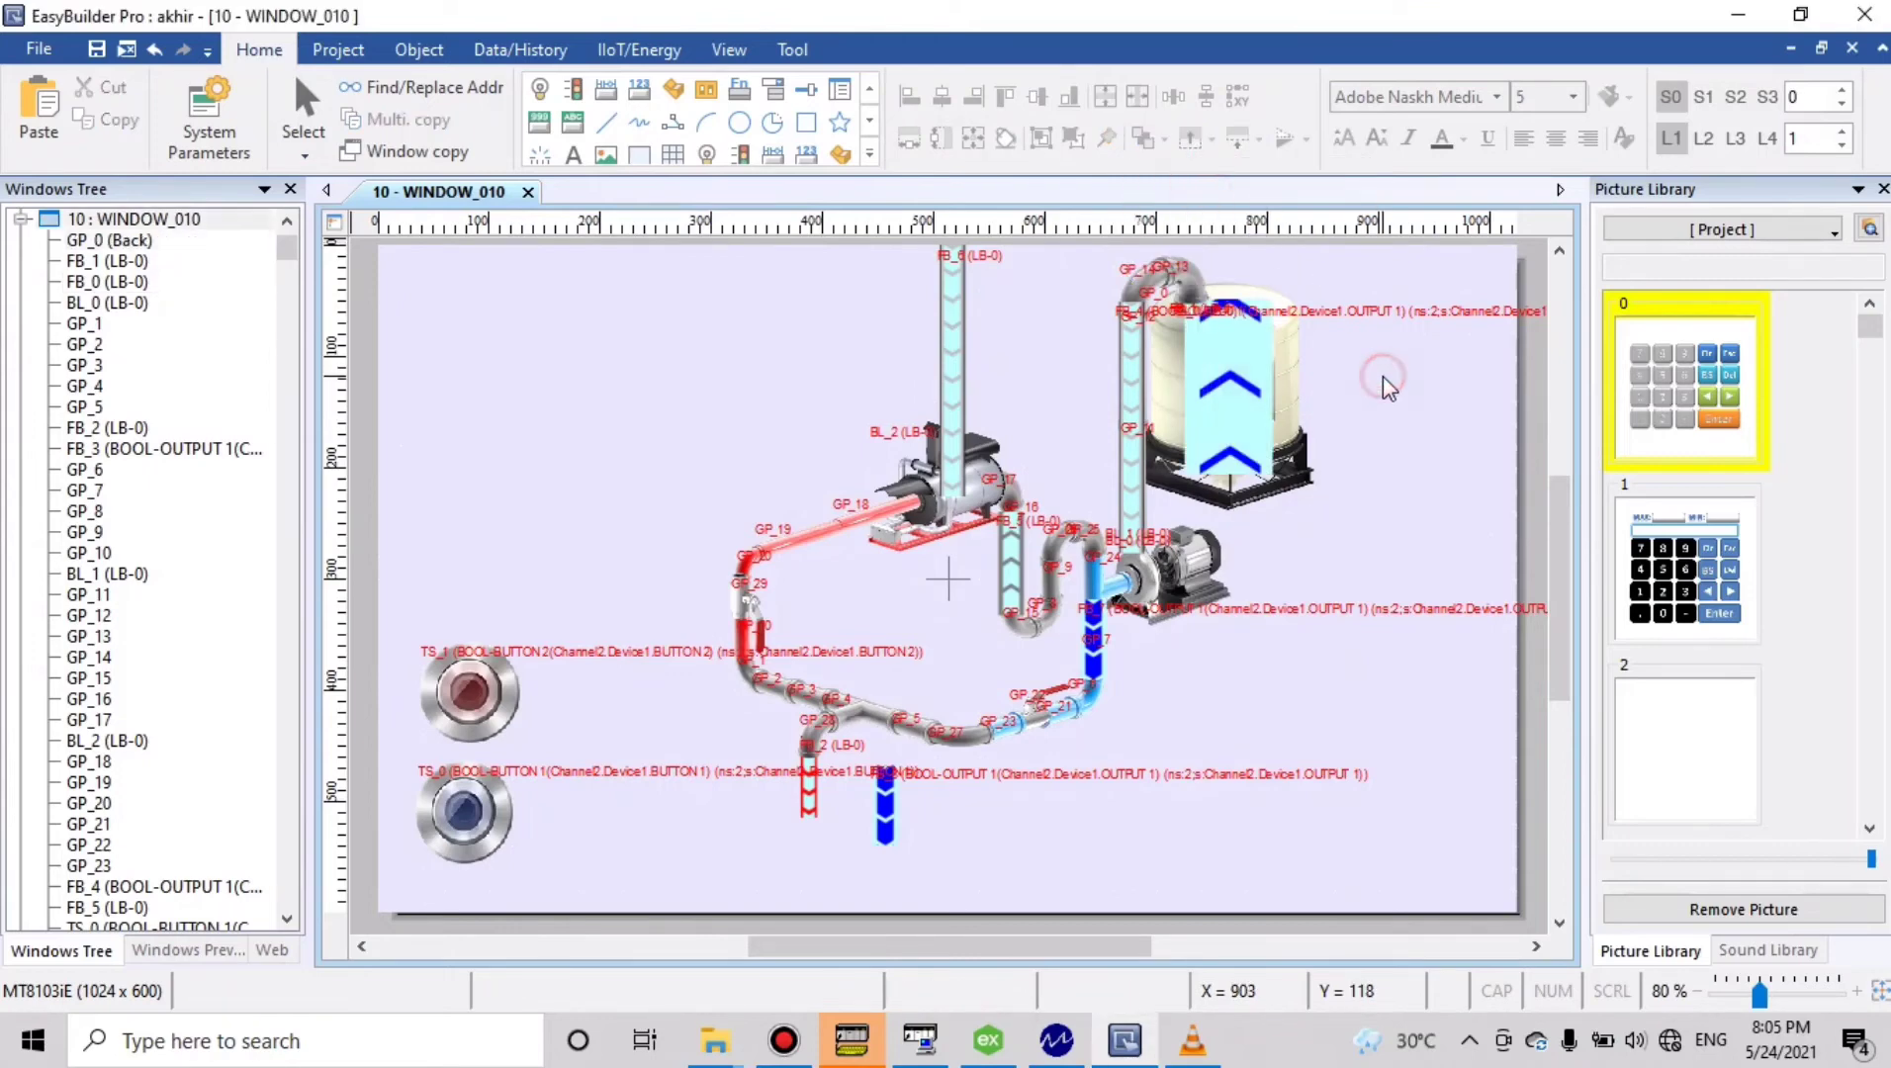
pyautogui.click(1252, 385)
pyautogui.moveTo(1373, 392); pyautogui.dragTo(1393, 385)
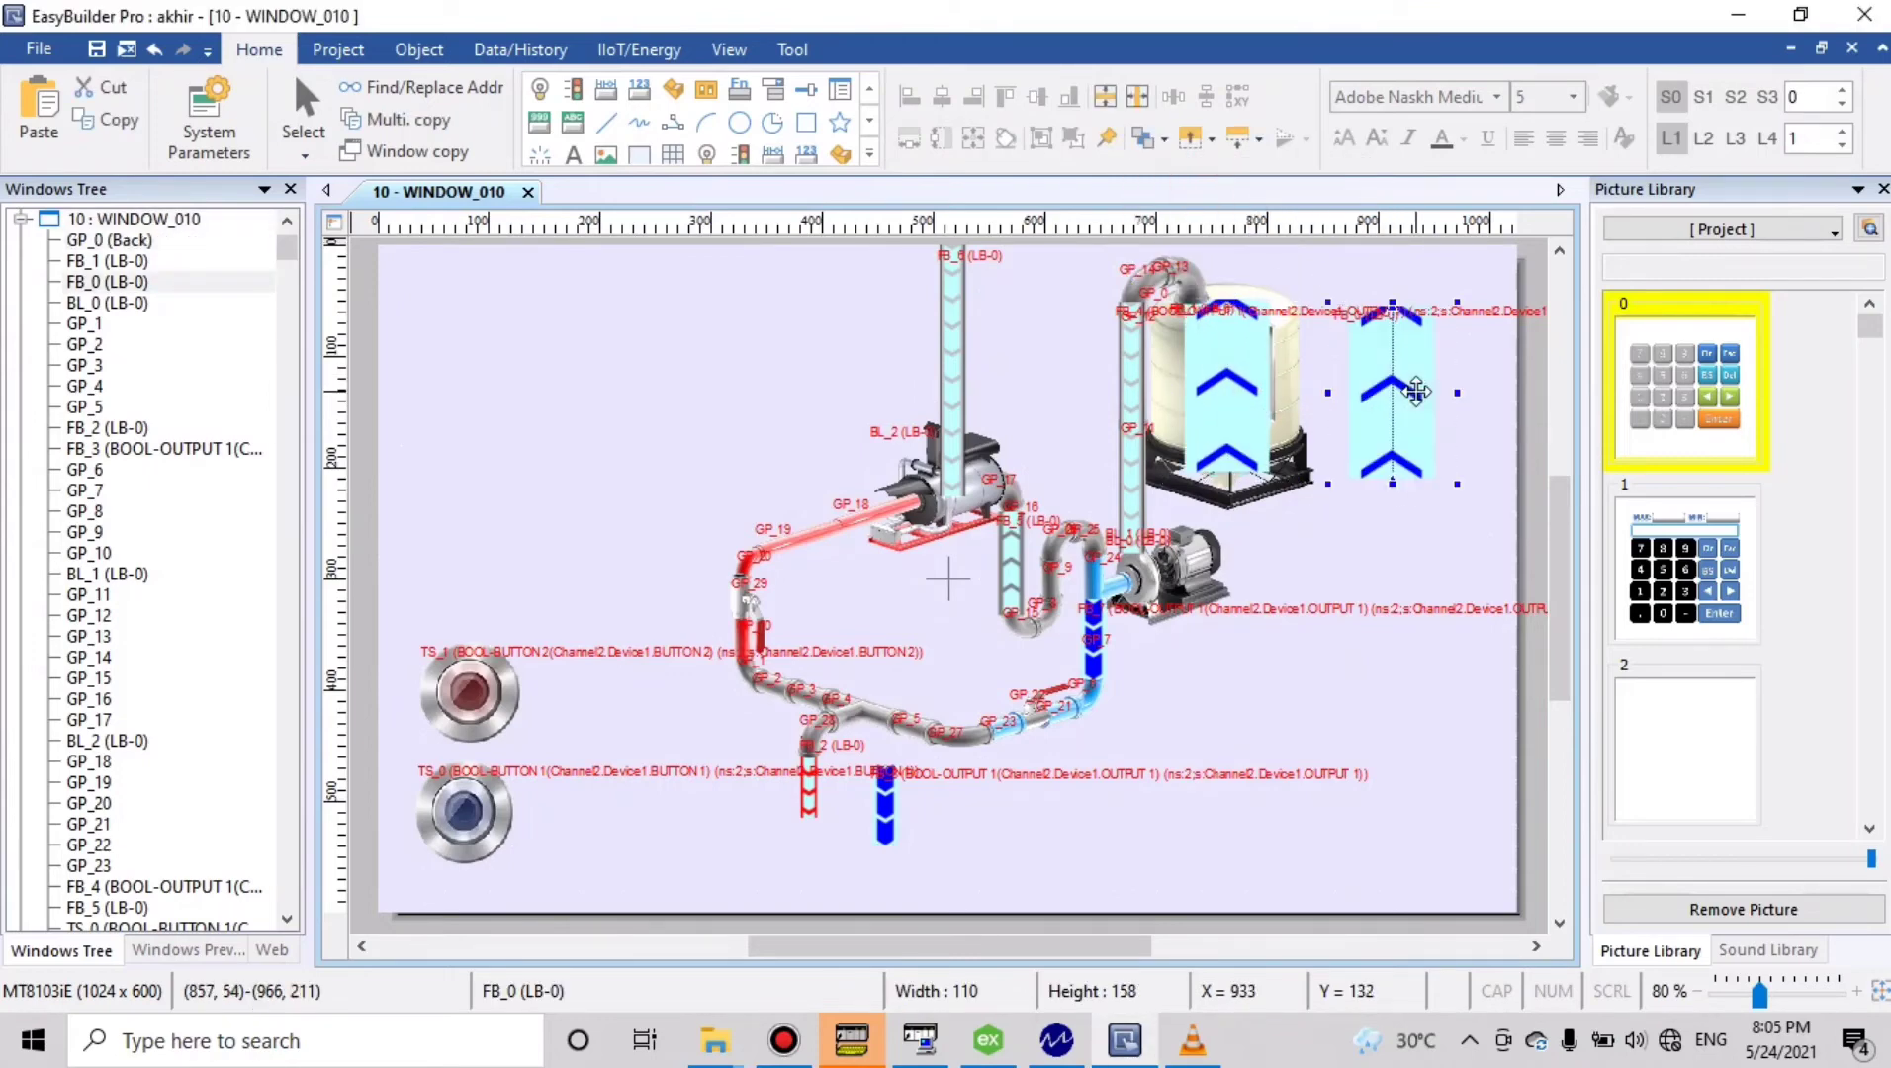
pyautogui.click(1341, 569)
# Set the enable/disable register device of flow block FB_0, beside the tank, to OPC UA Client
pyautogui.doubleClick(1390, 447)
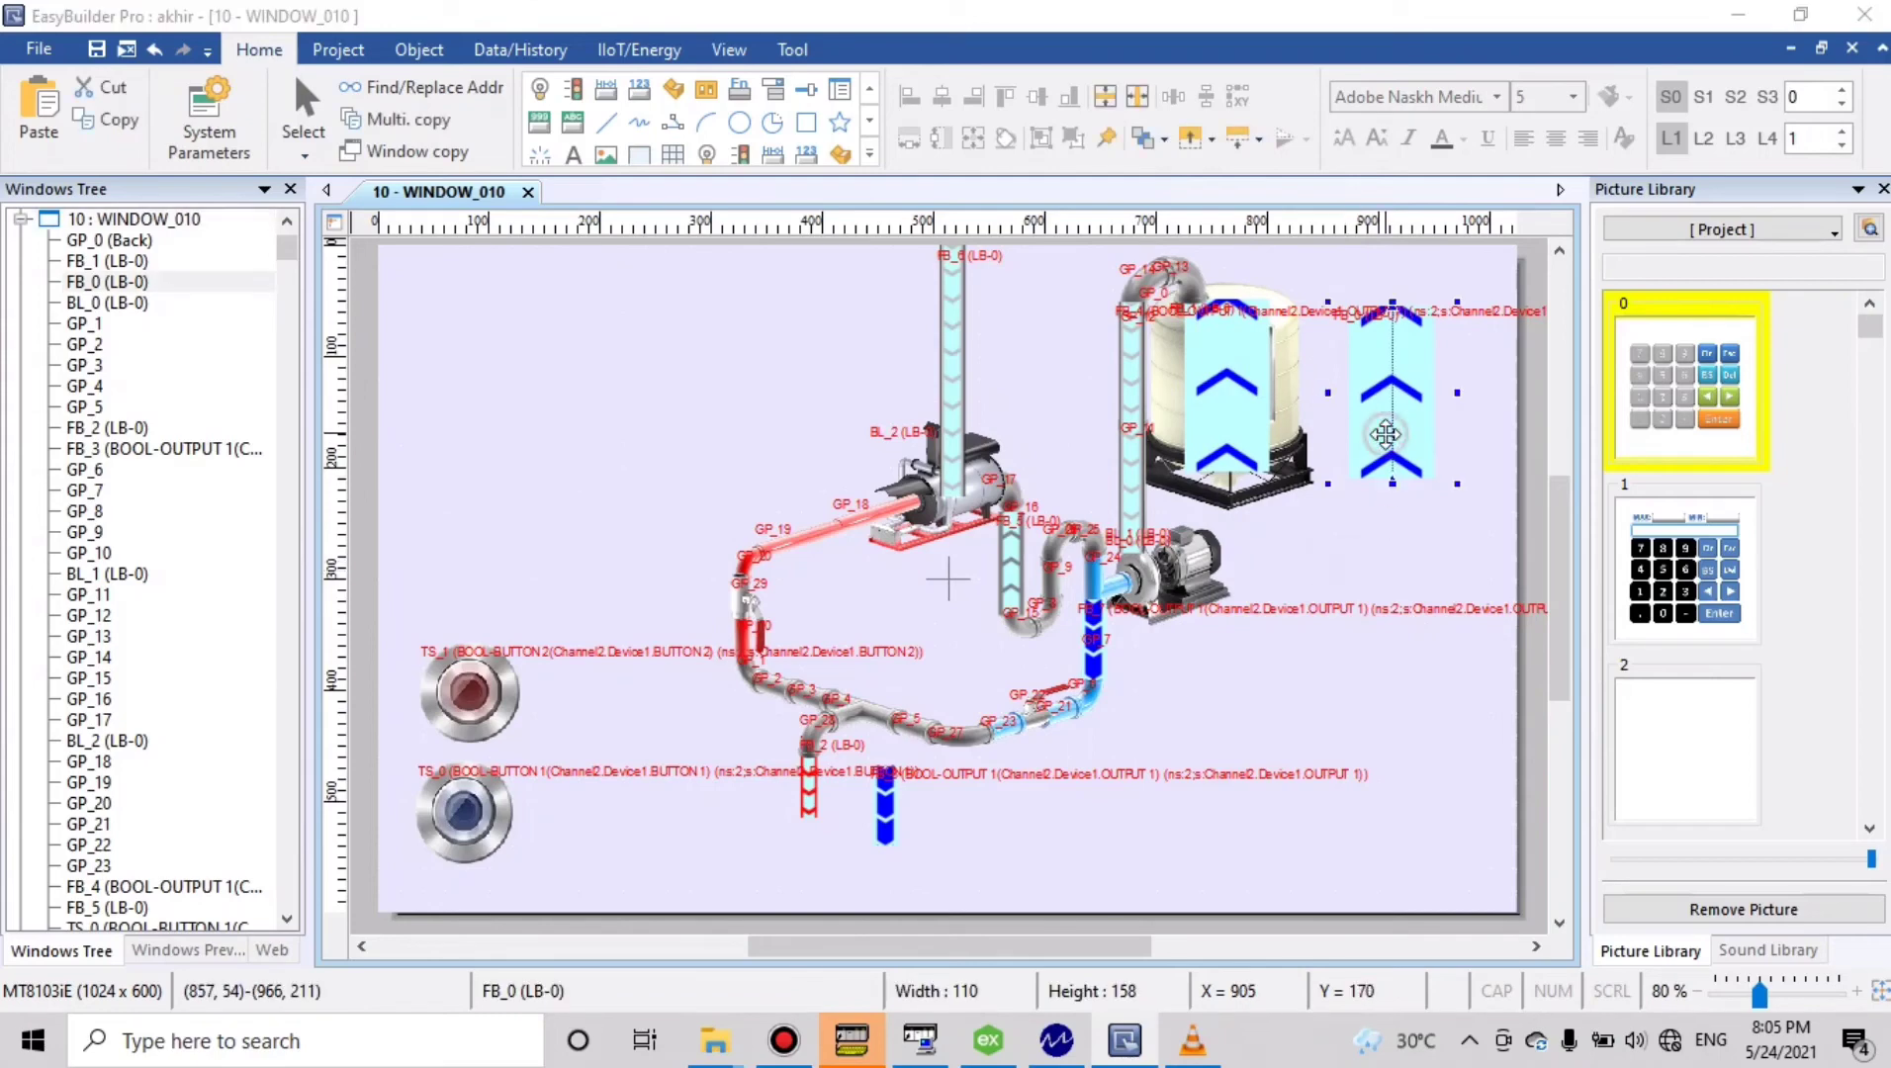
pyautogui.click(781, 71)
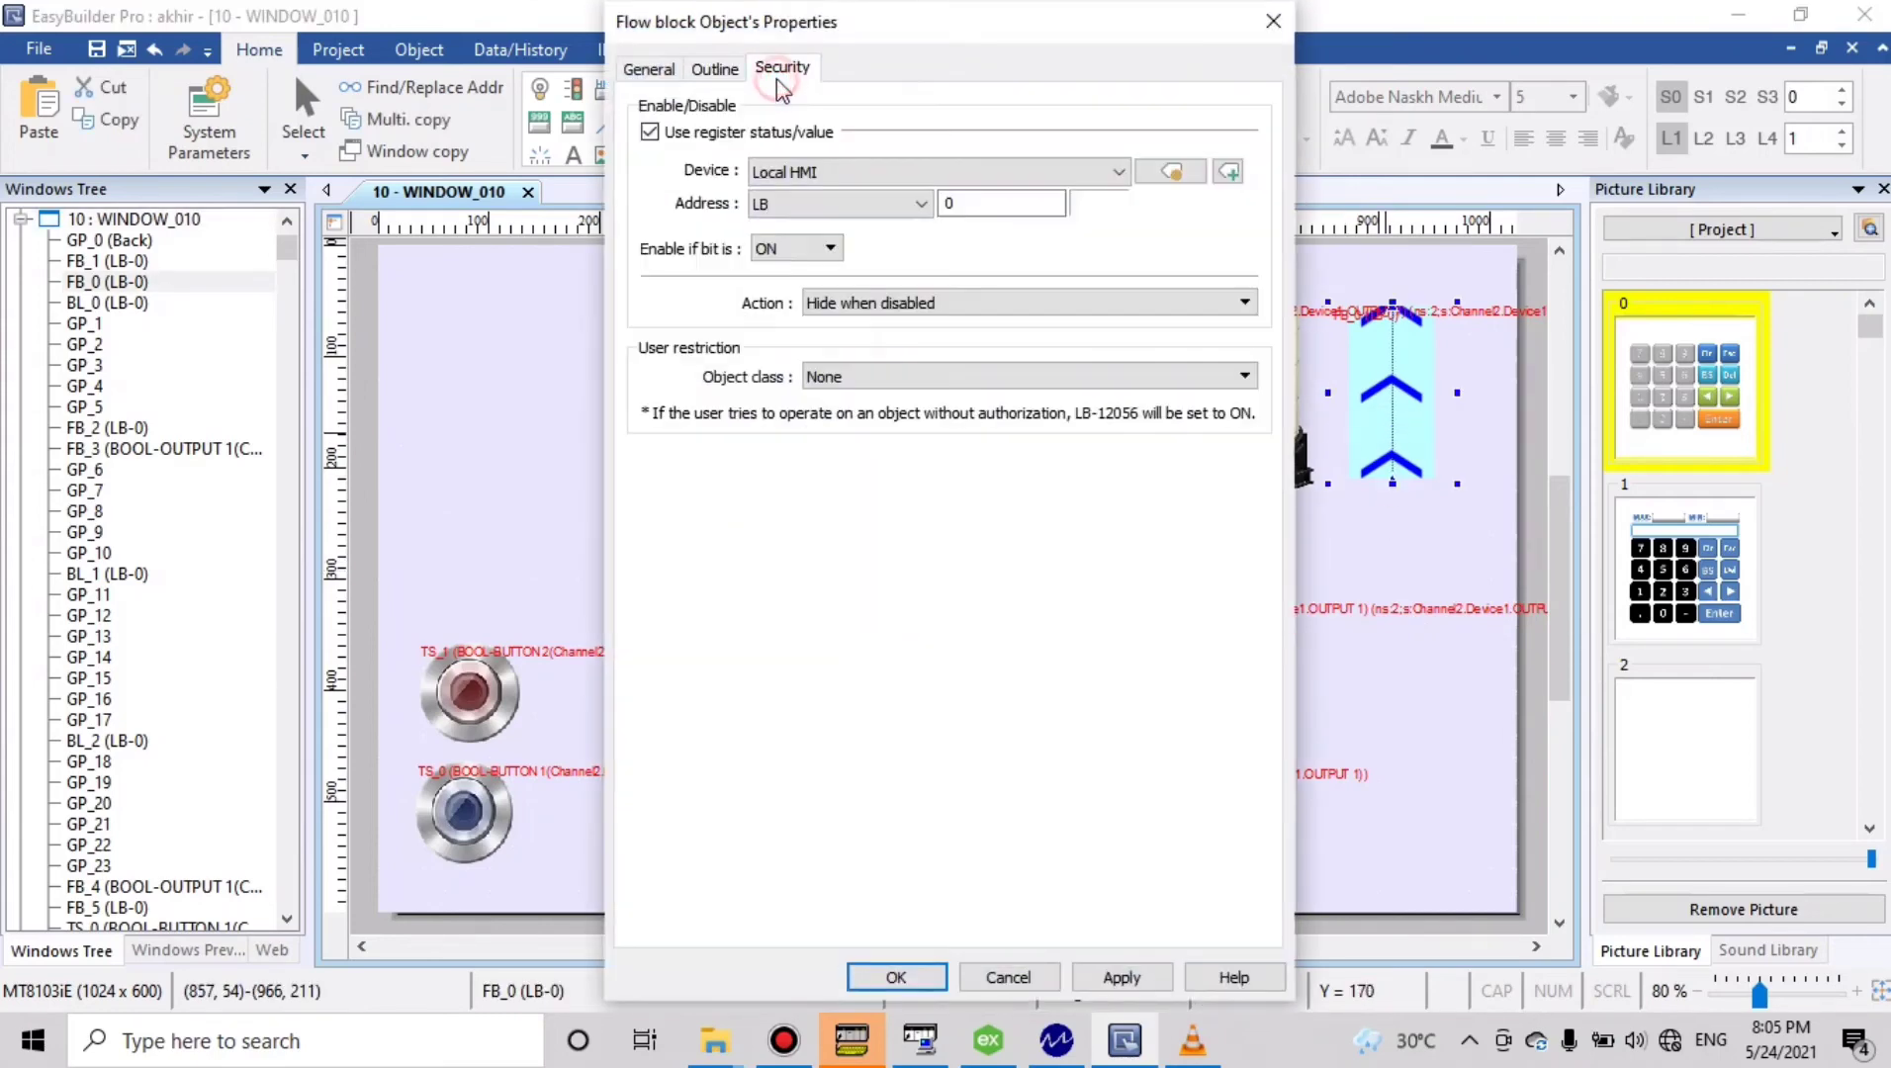
pyautogui.click(876, 175)
pyautogui.click(895, 216)
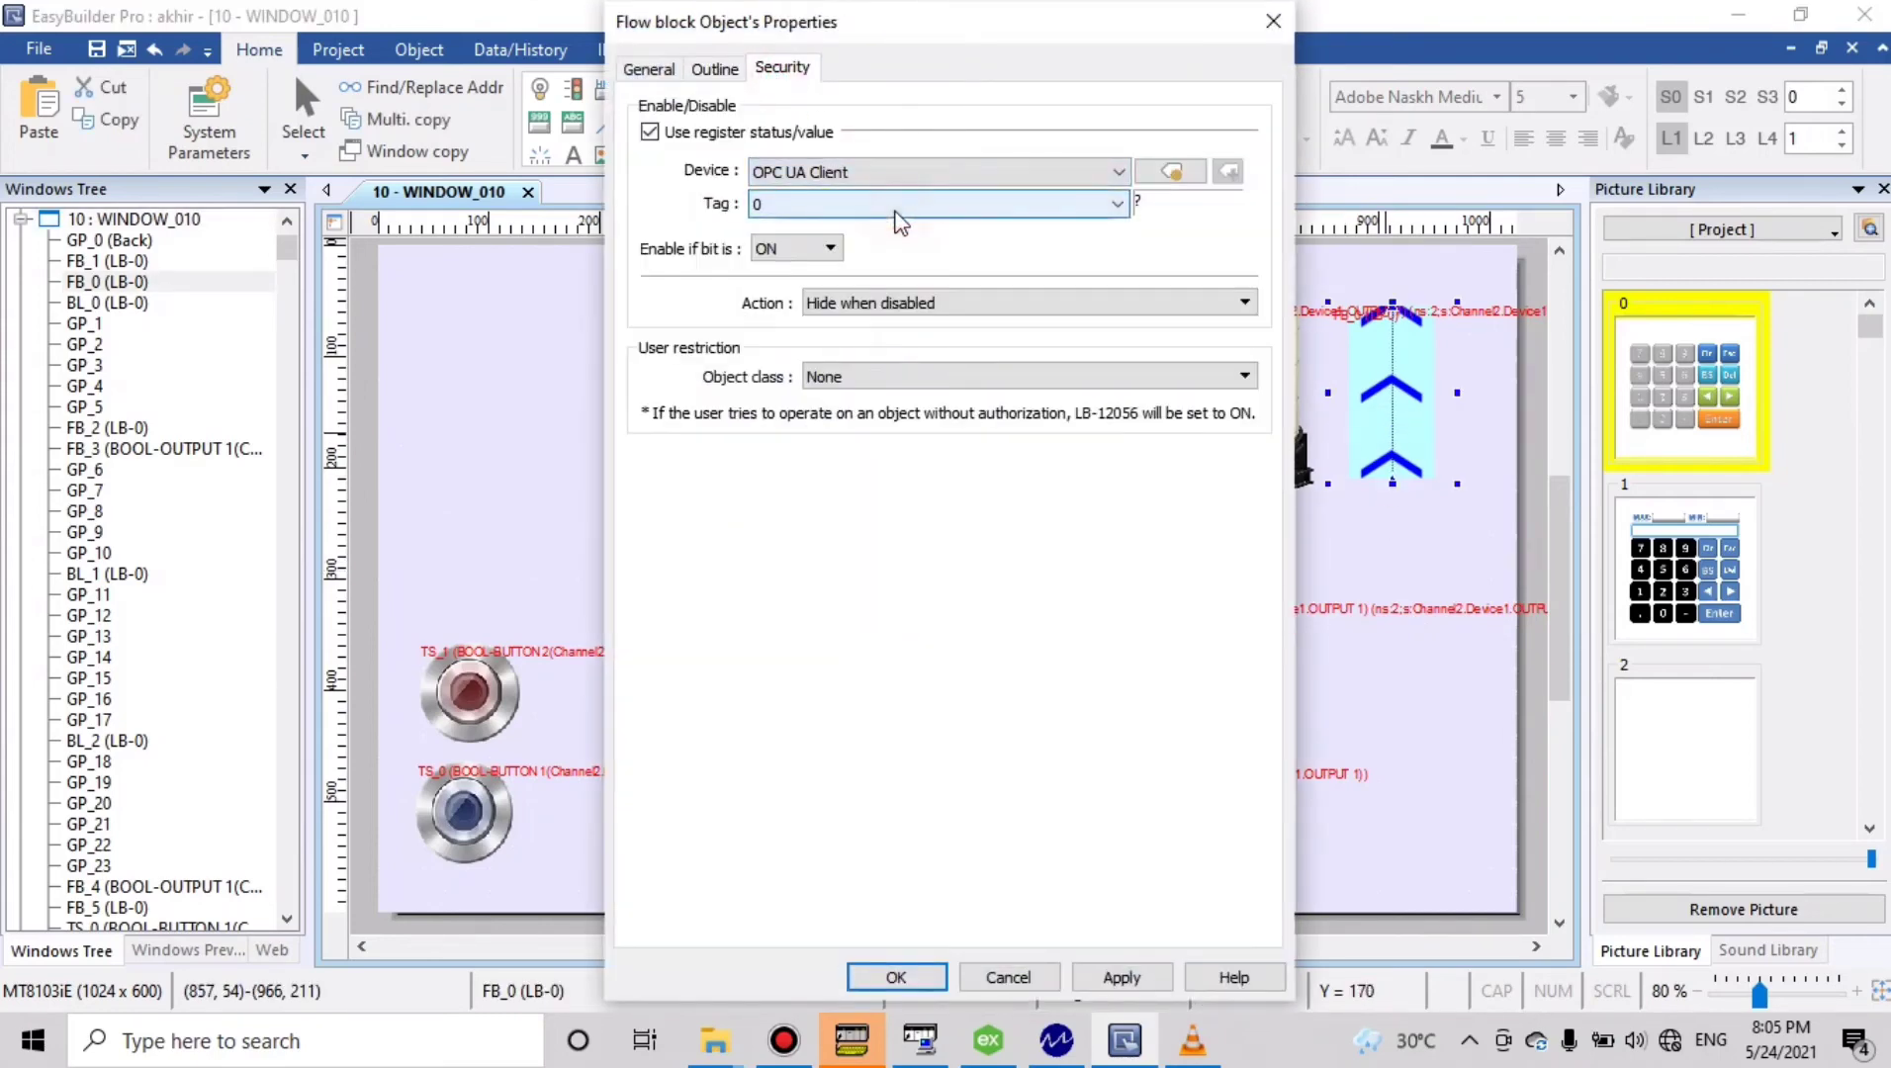
# Assign the OUTPUT 1 tag from Channel2's Device1 to flow block FB_0 and save its properties
pyautogui.click(897, 210)
pyautogui.click(953, 314)
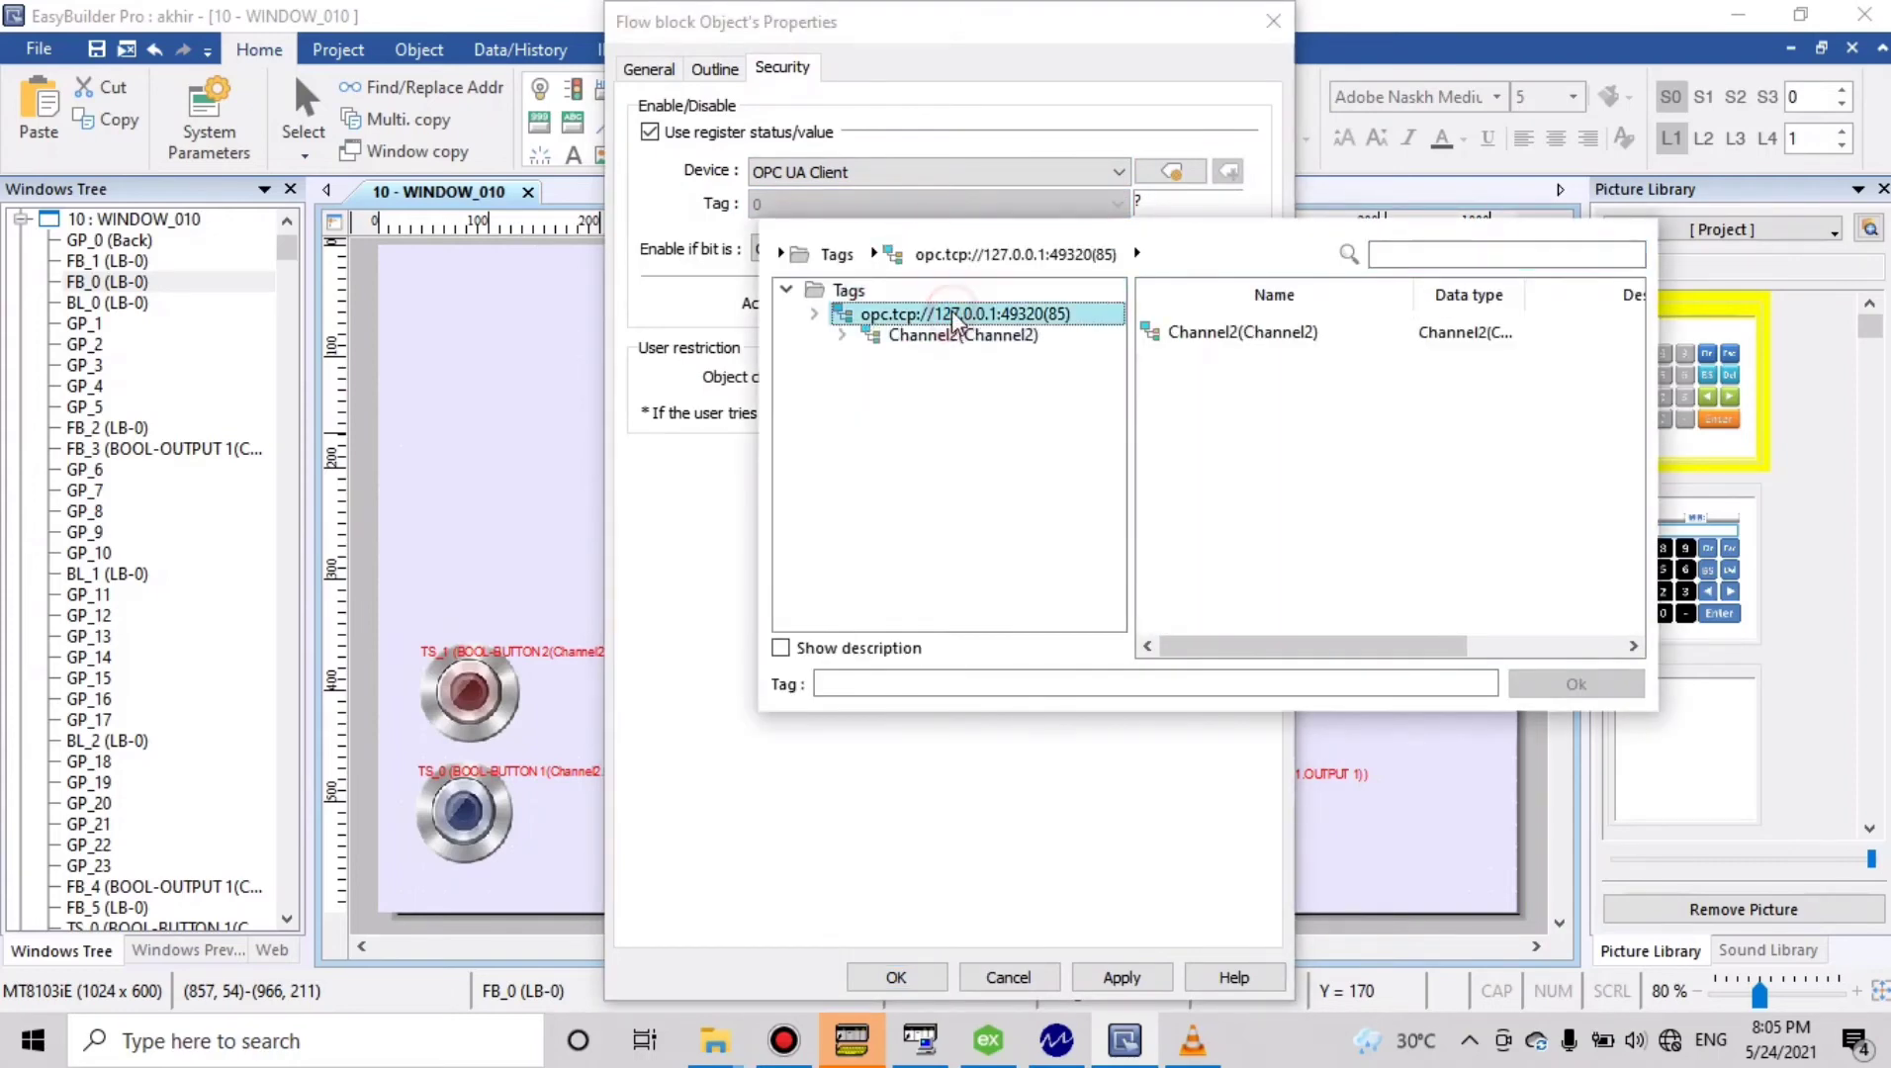
pyautogui.click(969, 337)
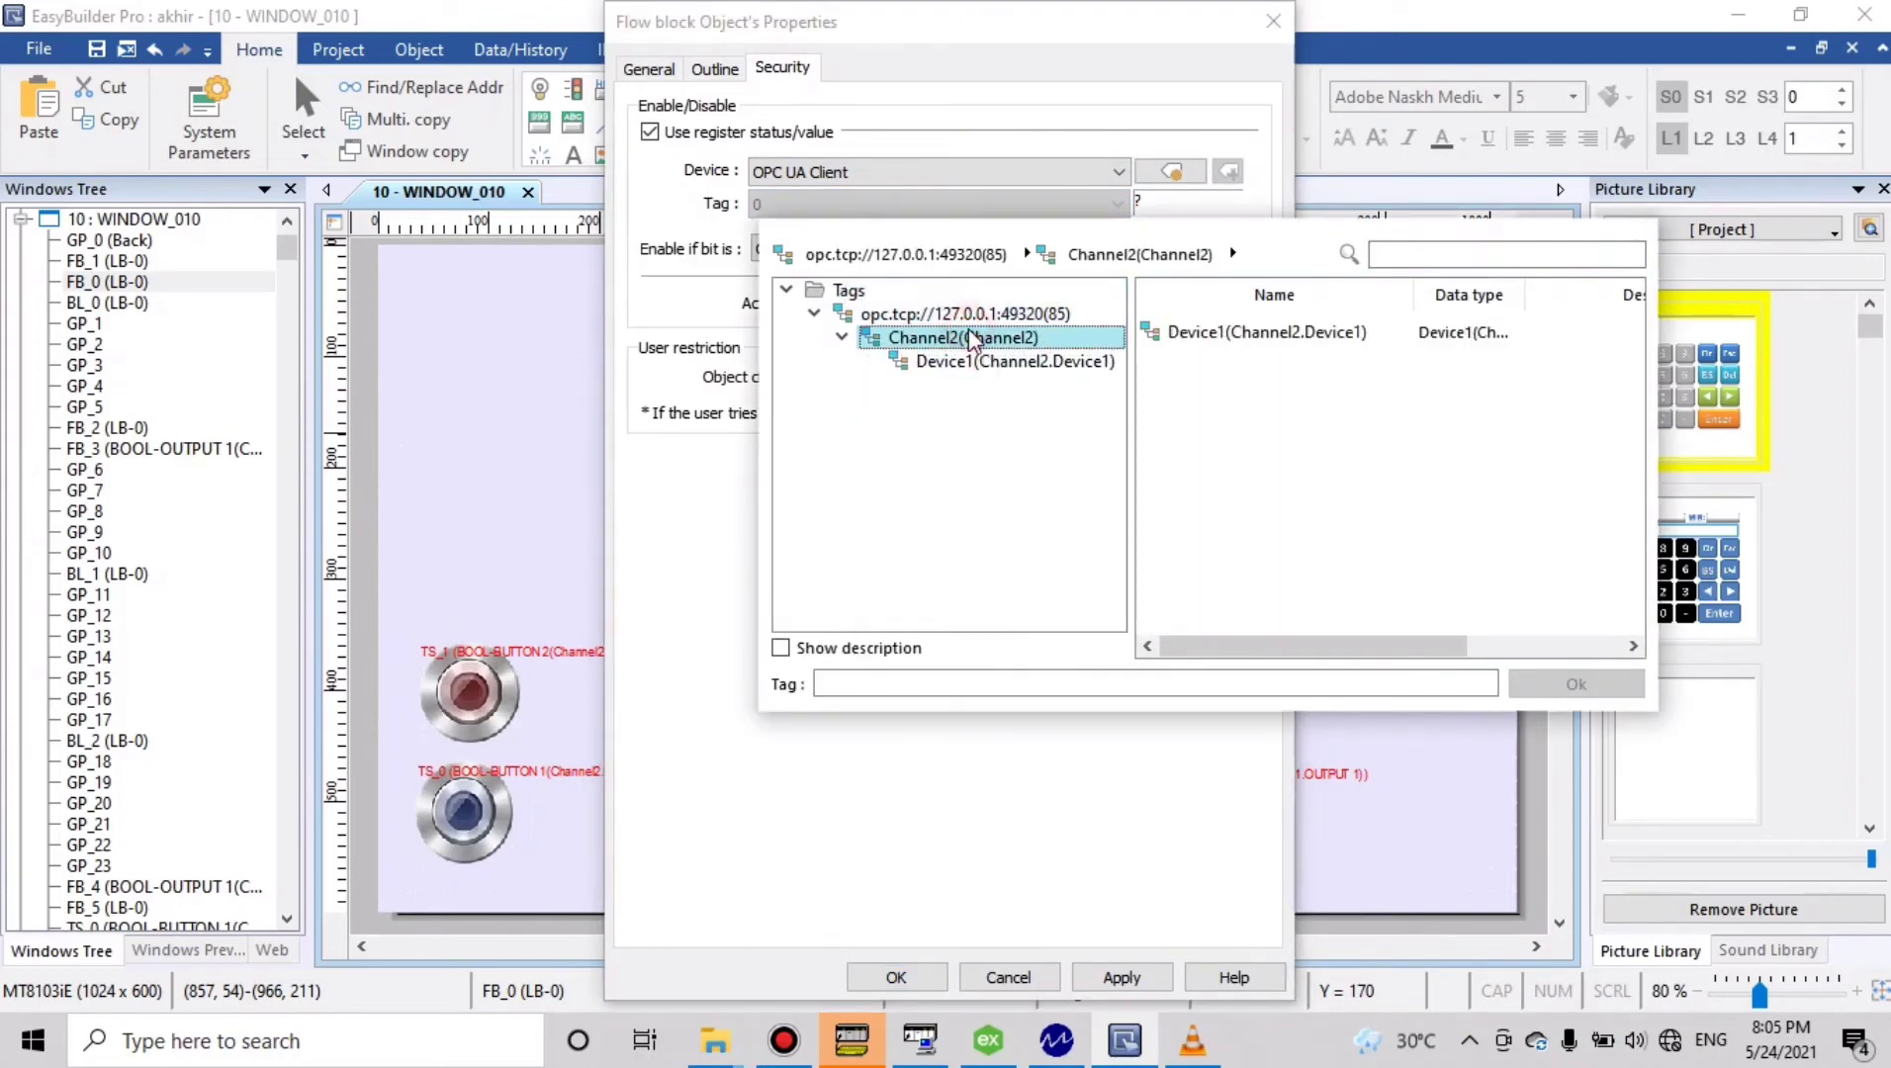
pyautogui.click(992, 363)
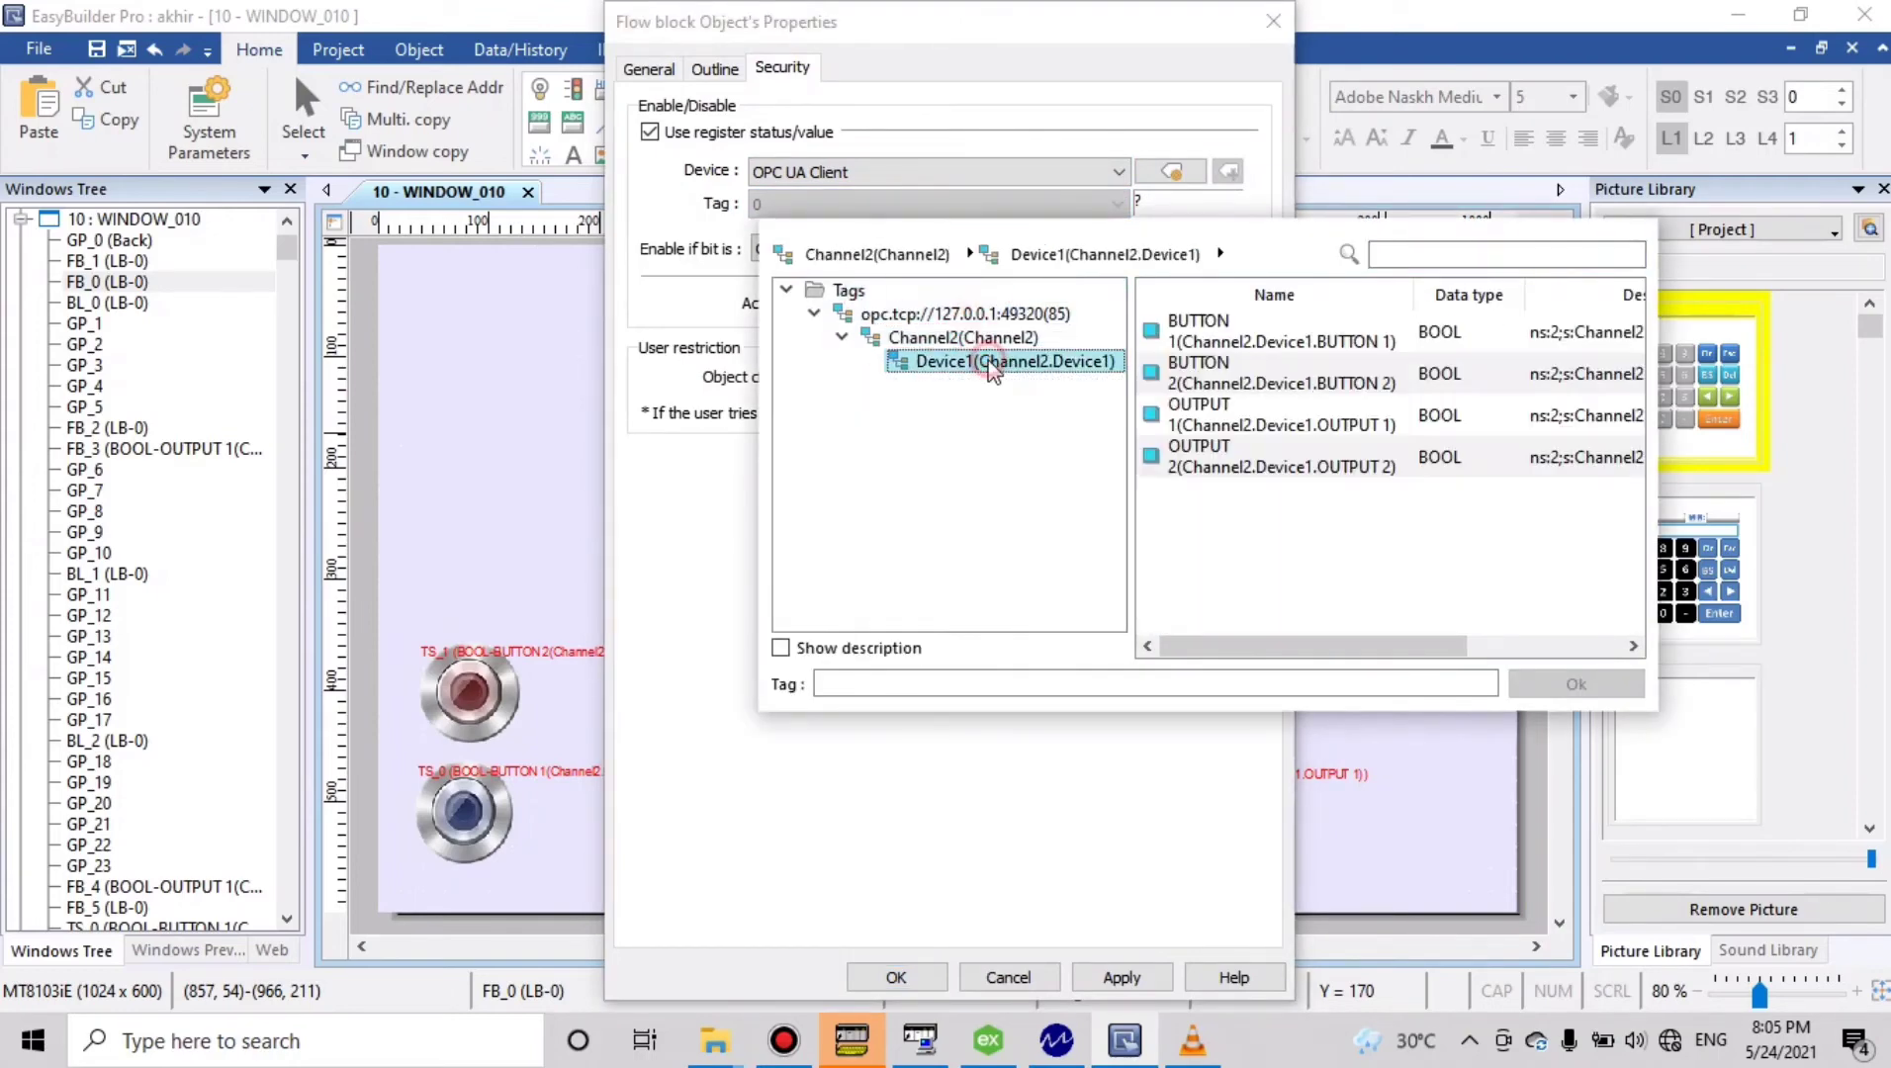
pyautogui.click(1263, 413)
pyautogui.click(1581, 687)
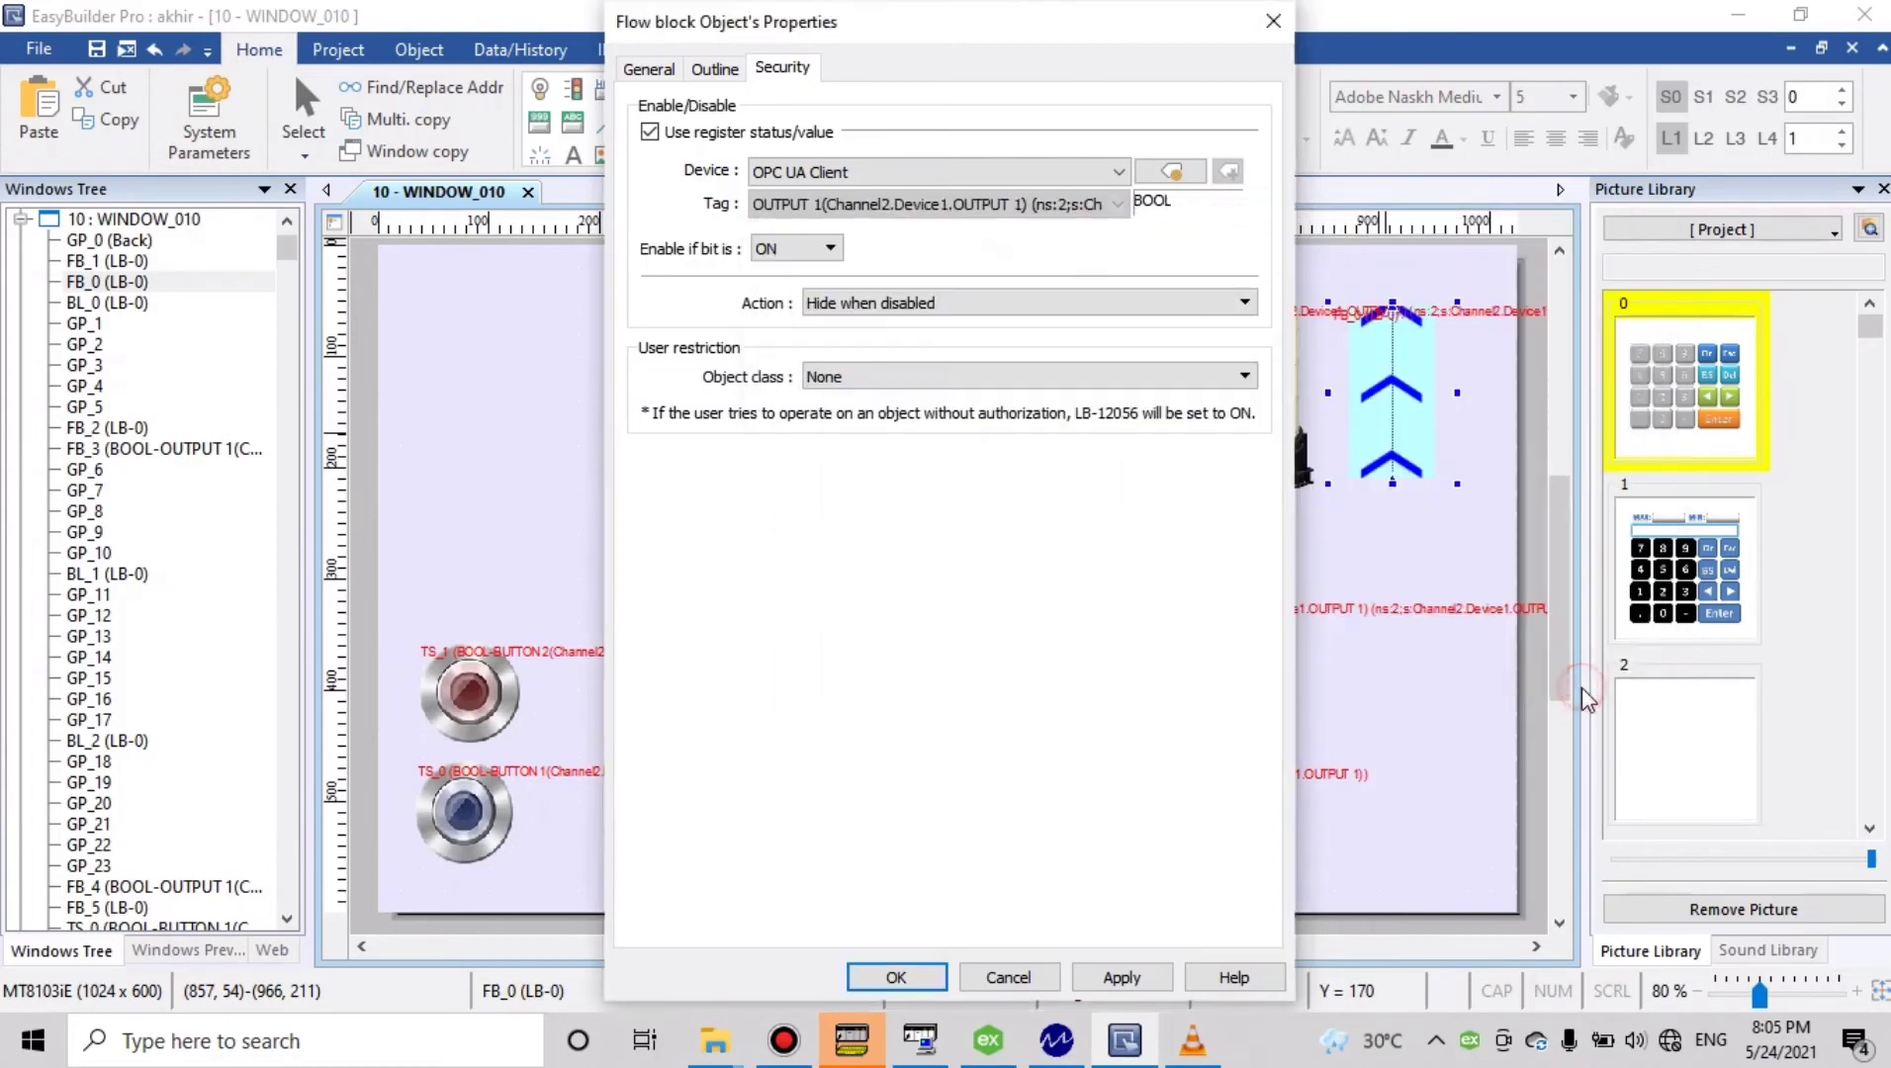
pyautogui.click(896, 977)
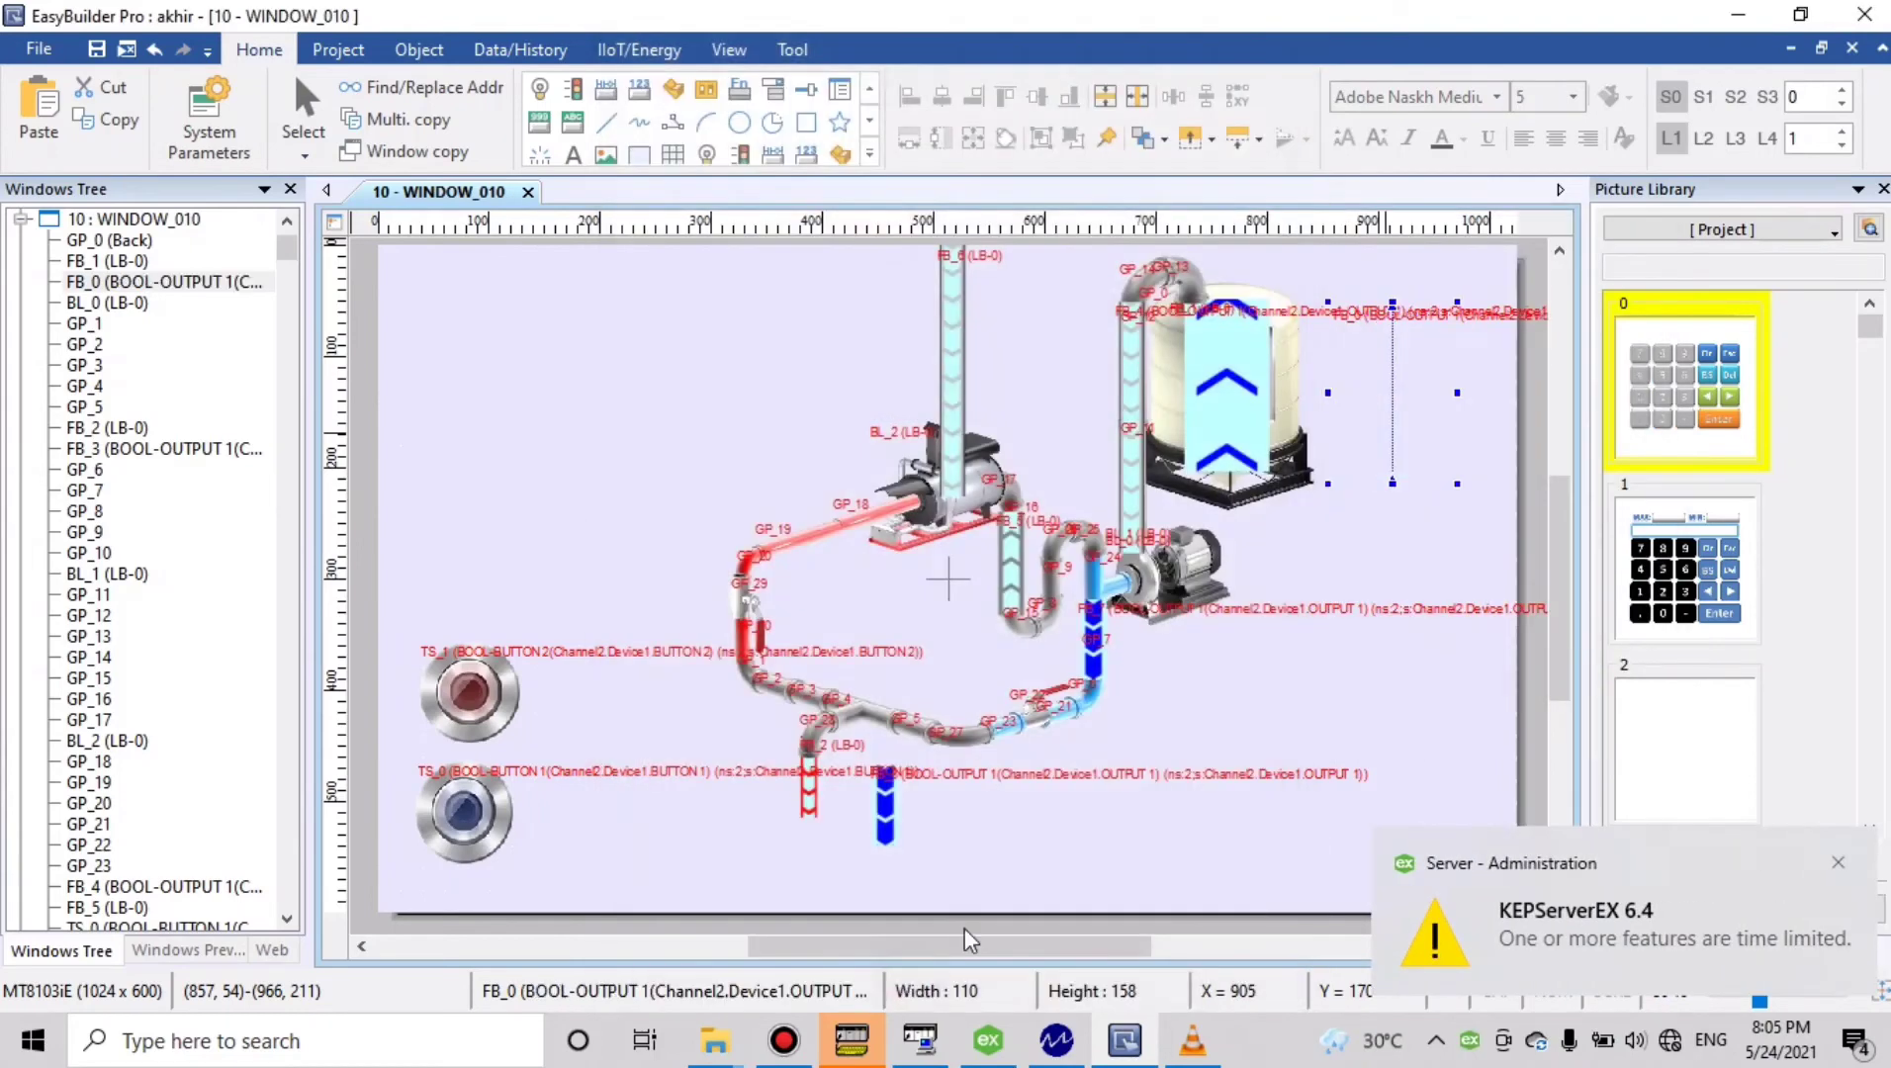
pyautogui.click(1262, 739)
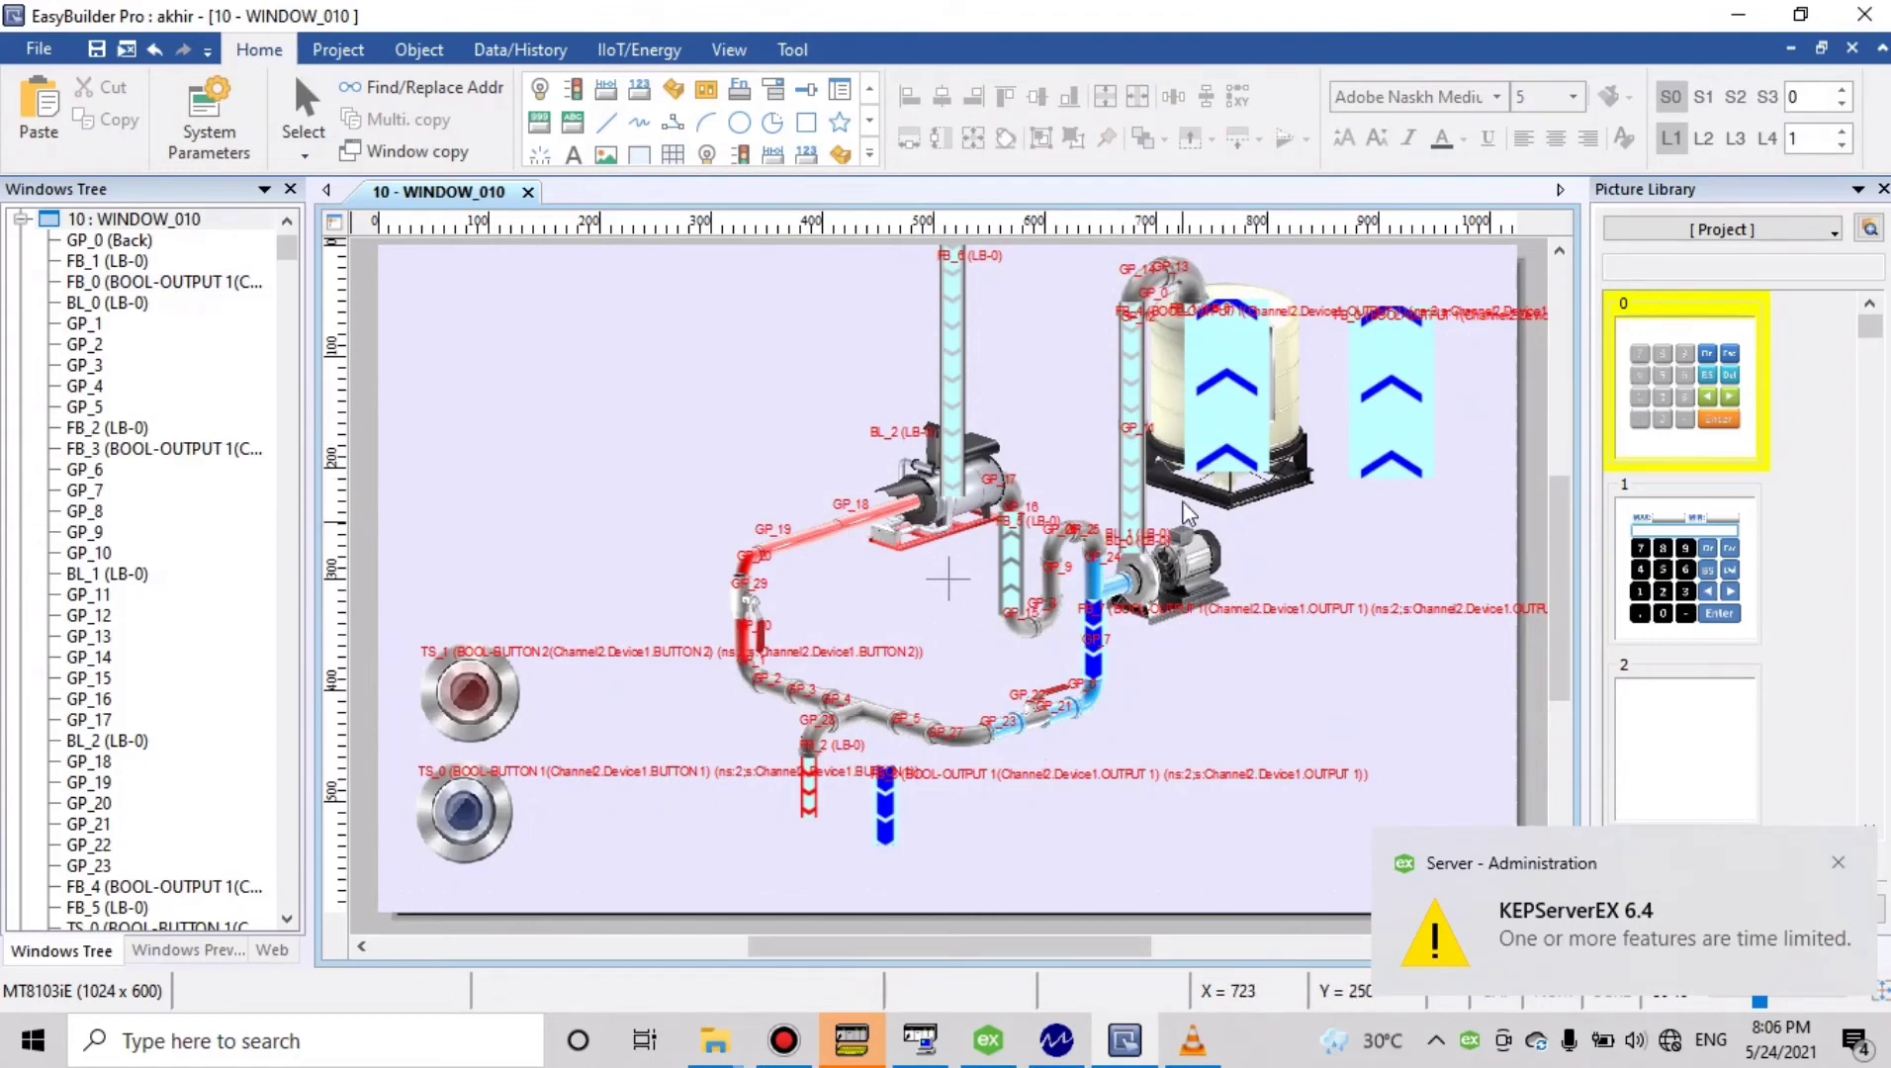
# Set the enable/disable register device of flow block FB_1, inside the tank, to OPC UA Client
pyautogui.click(1210, 409)
pyautogui.doubleClick(1211, 409)
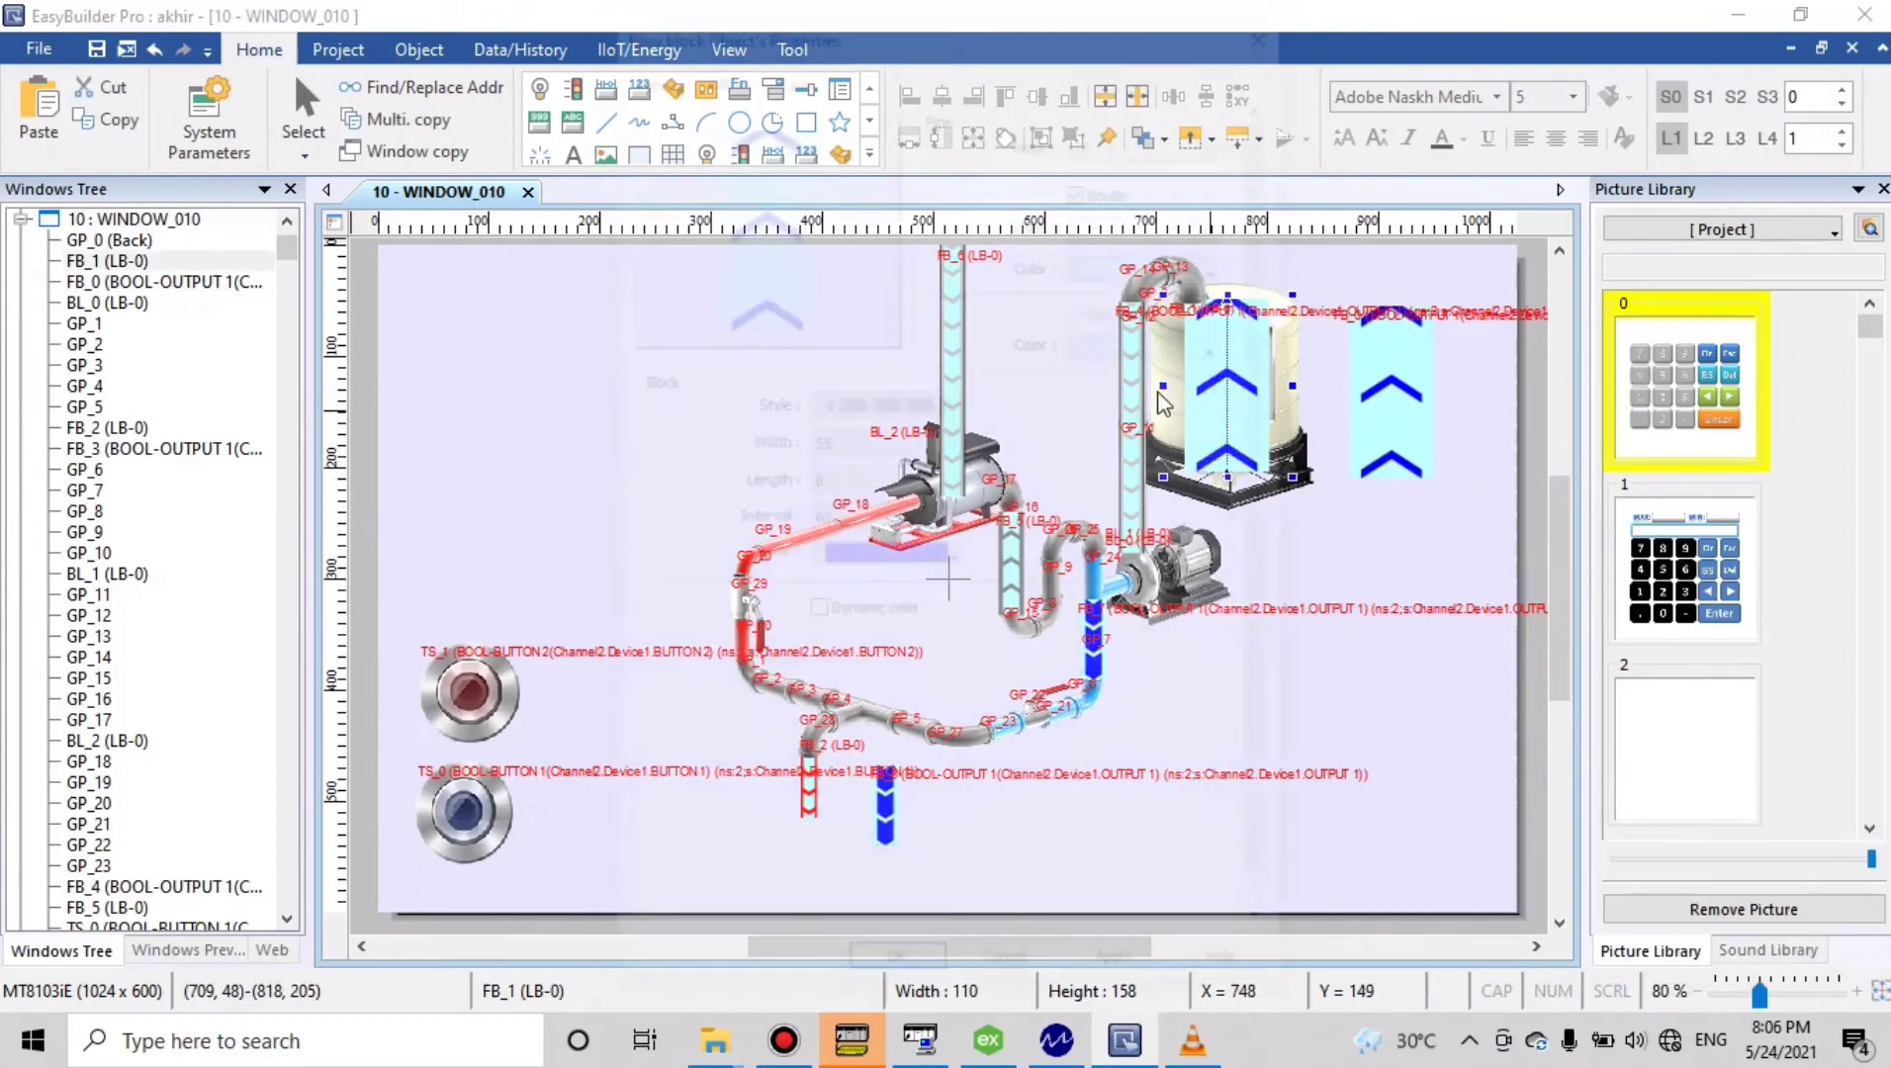
pyautogui.click(783, 68)
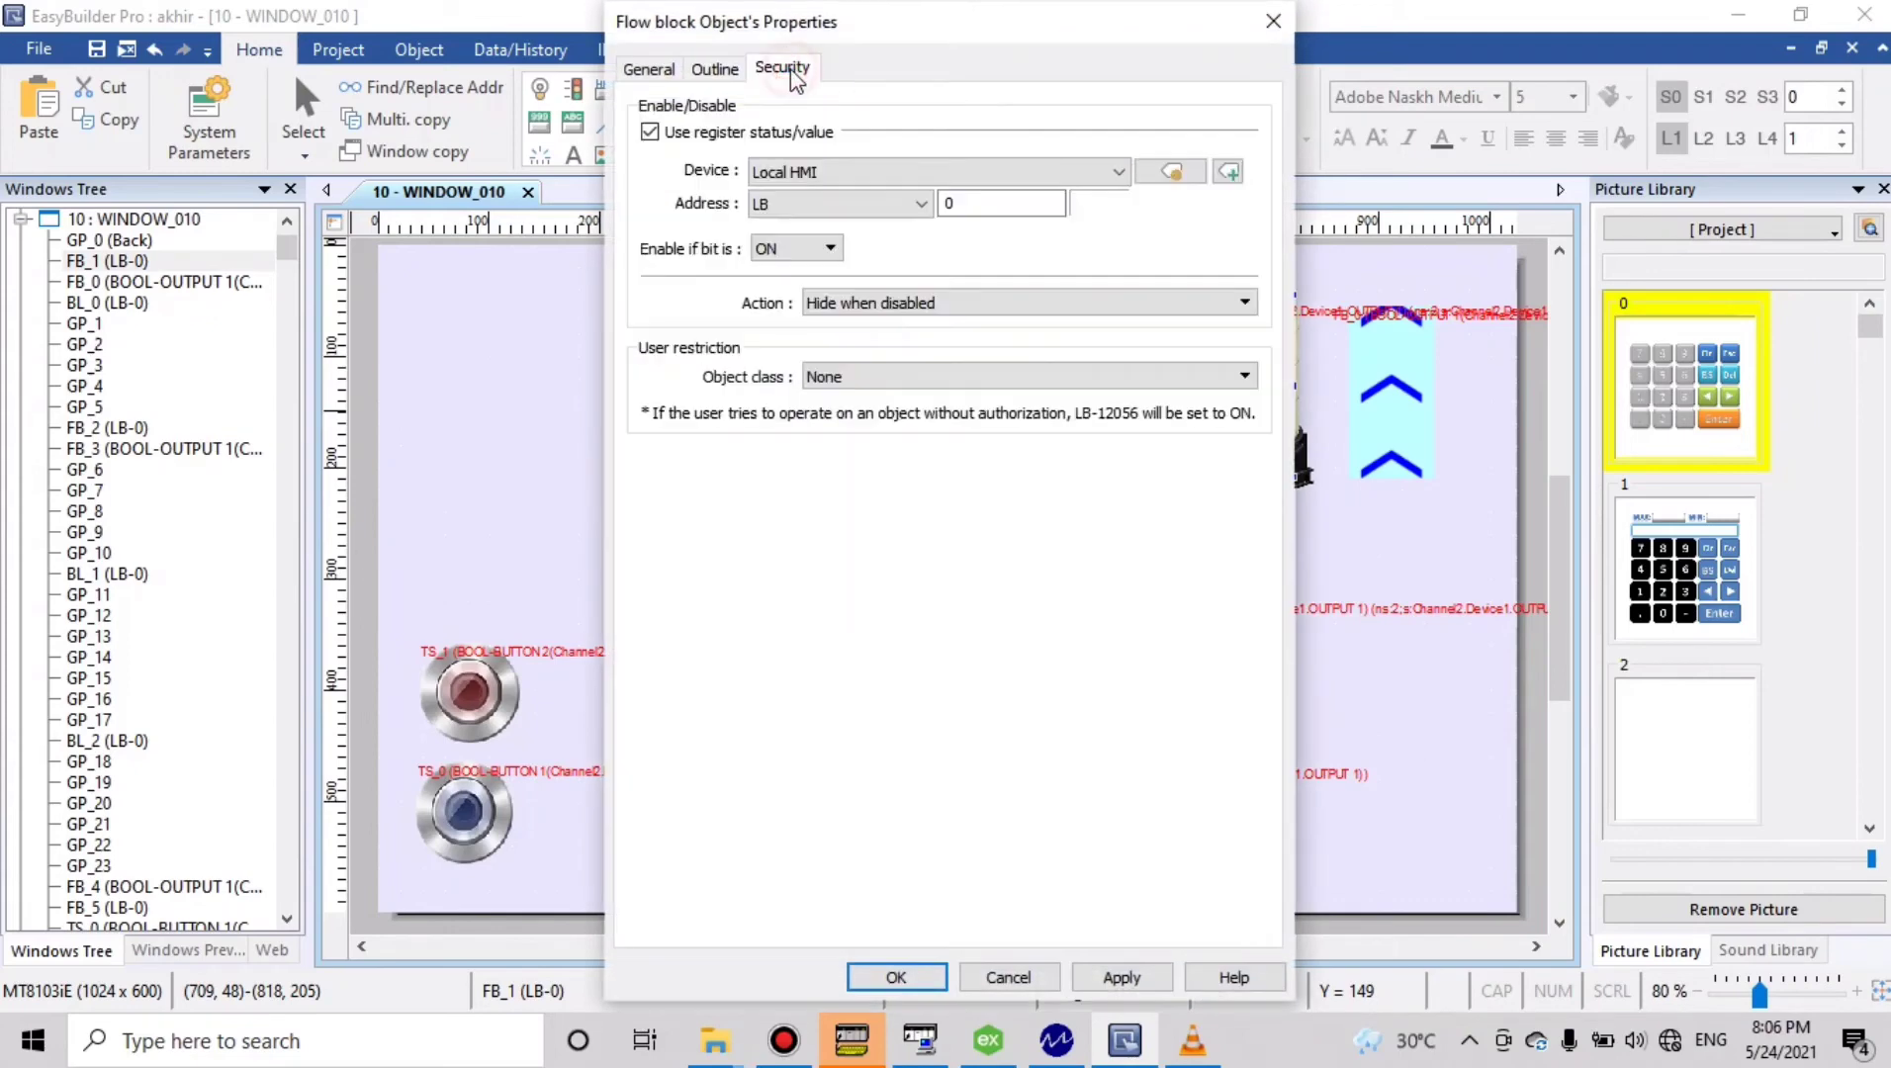
pyautogui.click(860, 171)
pyautogui.click(887, 216)
# Assign the OUTPUT 2 tag from Channel2's Device1 to flow block FB_1 and save its properties
pyautogui.click(888, 209)
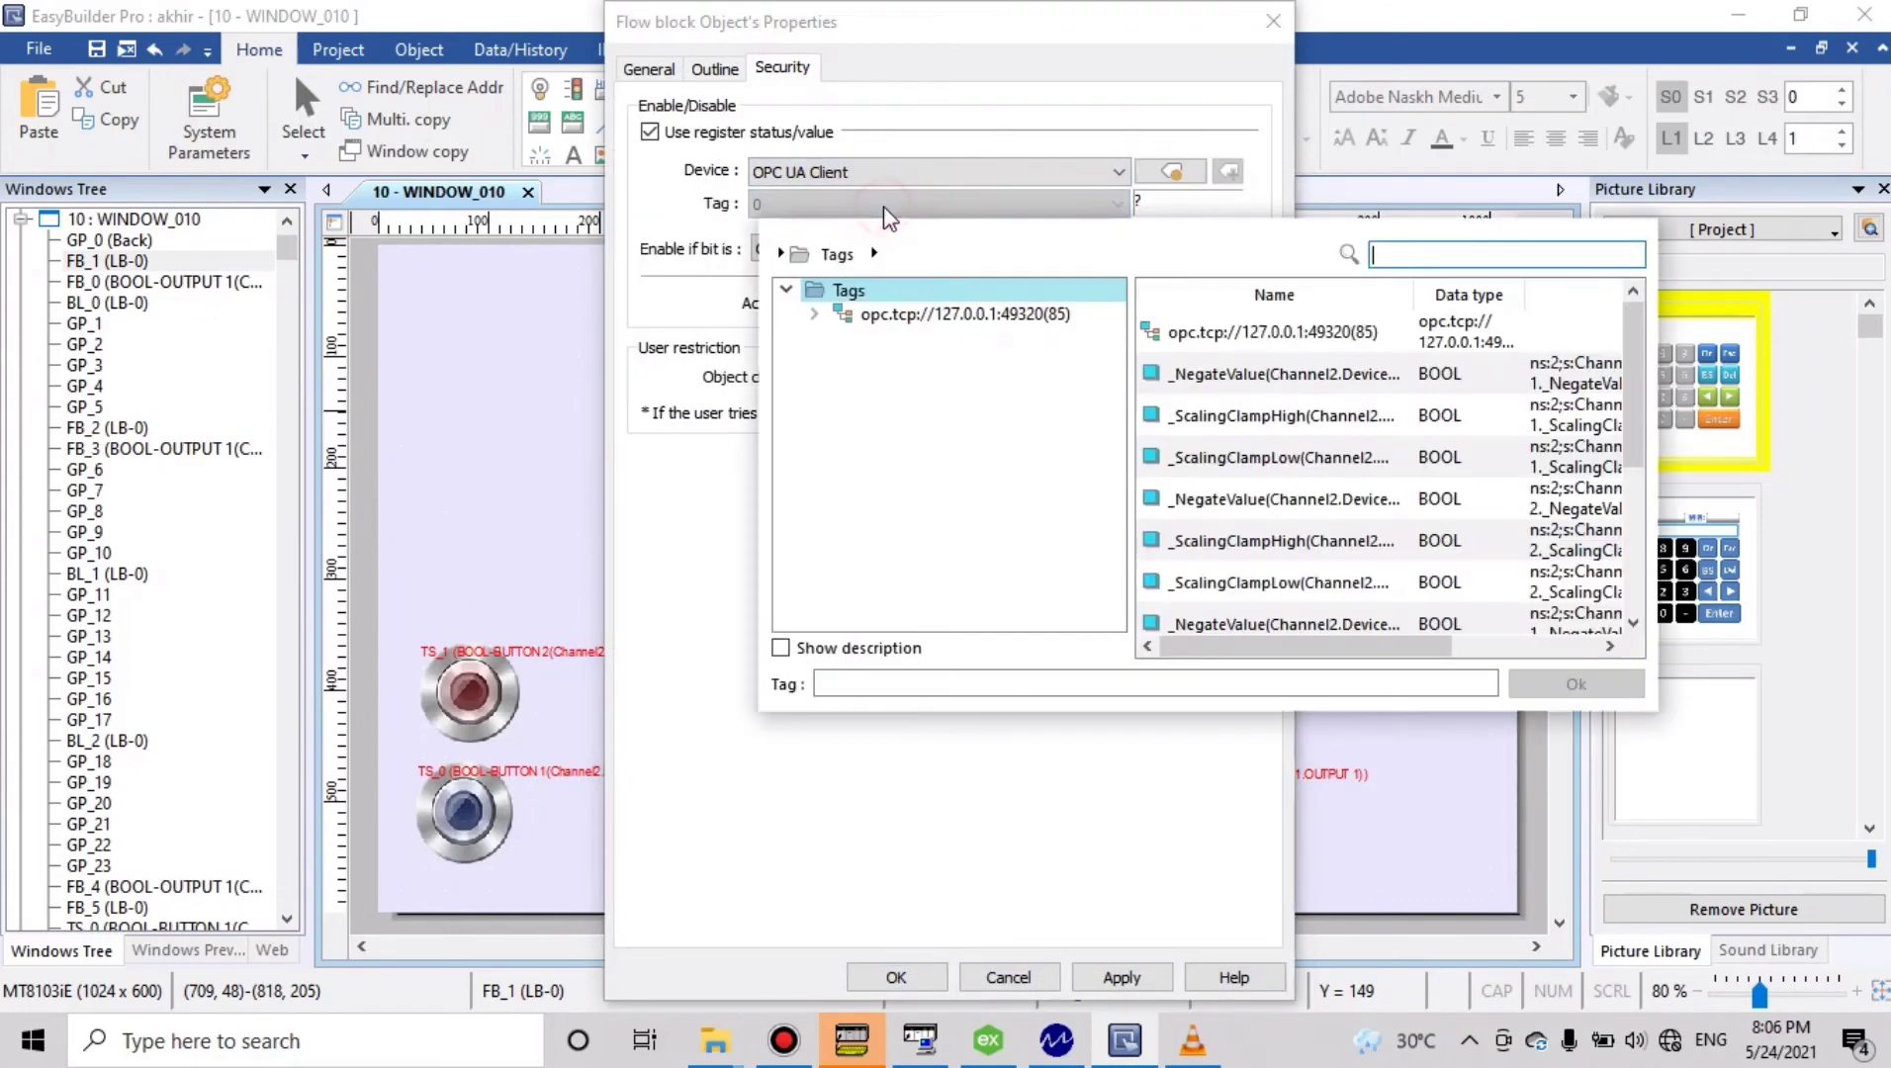
pyautogui.doubleClick(947, 315)
pyautogui.doubleClick(965, 337)
pyautogui.click(989, 362)
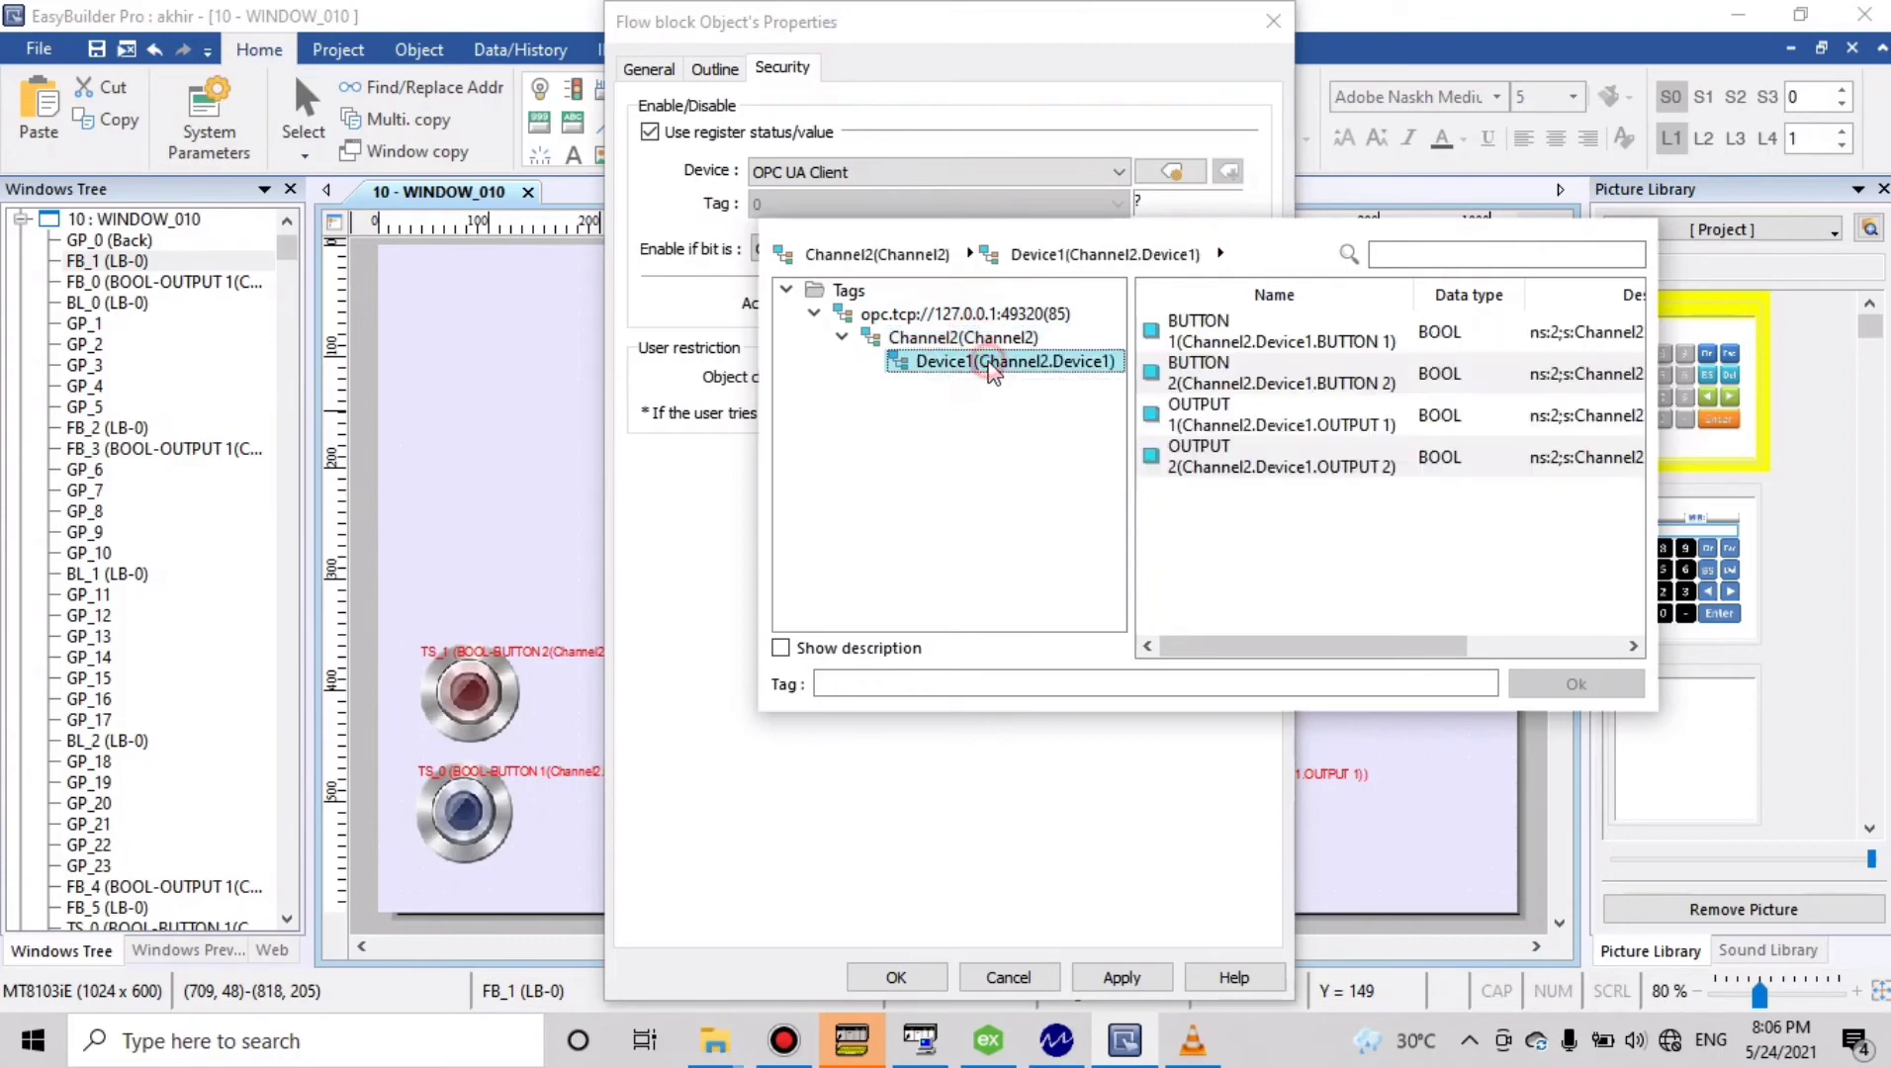
pyautogui.click(1187, 457)
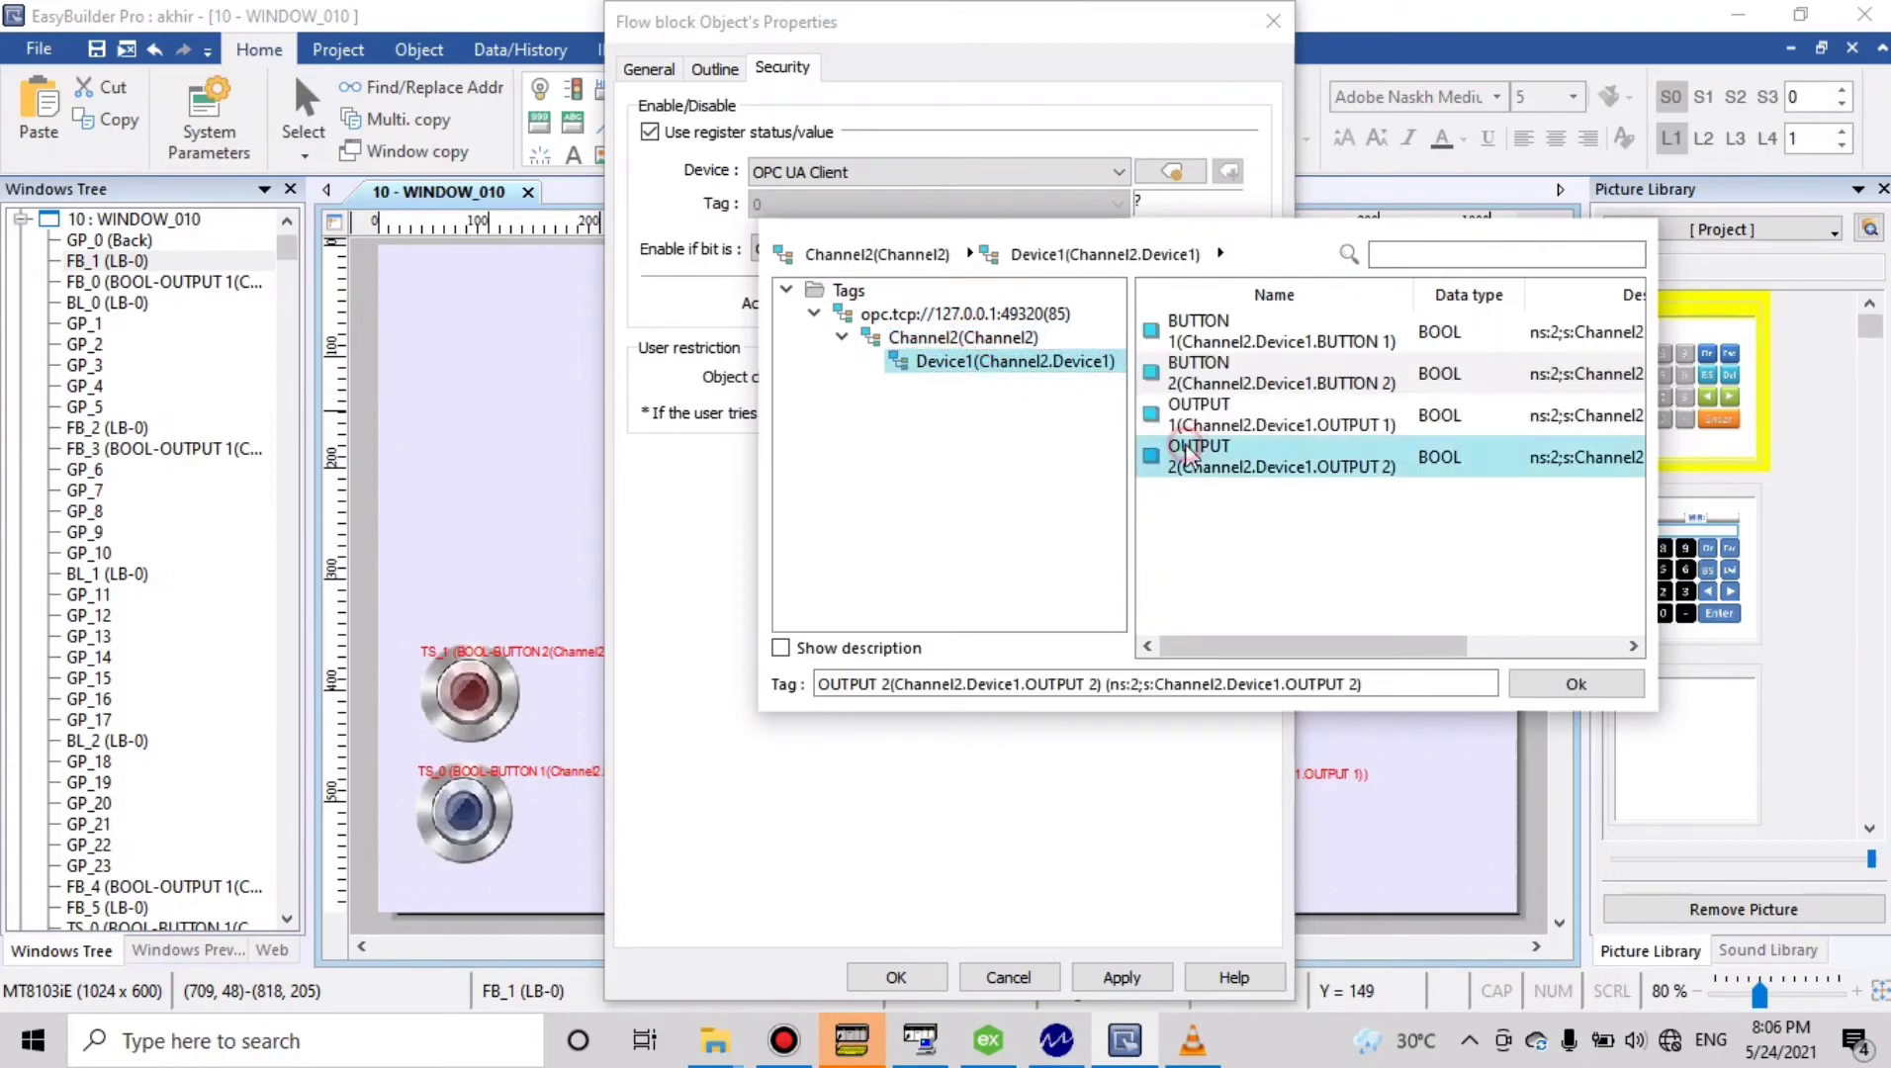
pyautogui.click(1557, 685)
pyautogui.click(895, 977)
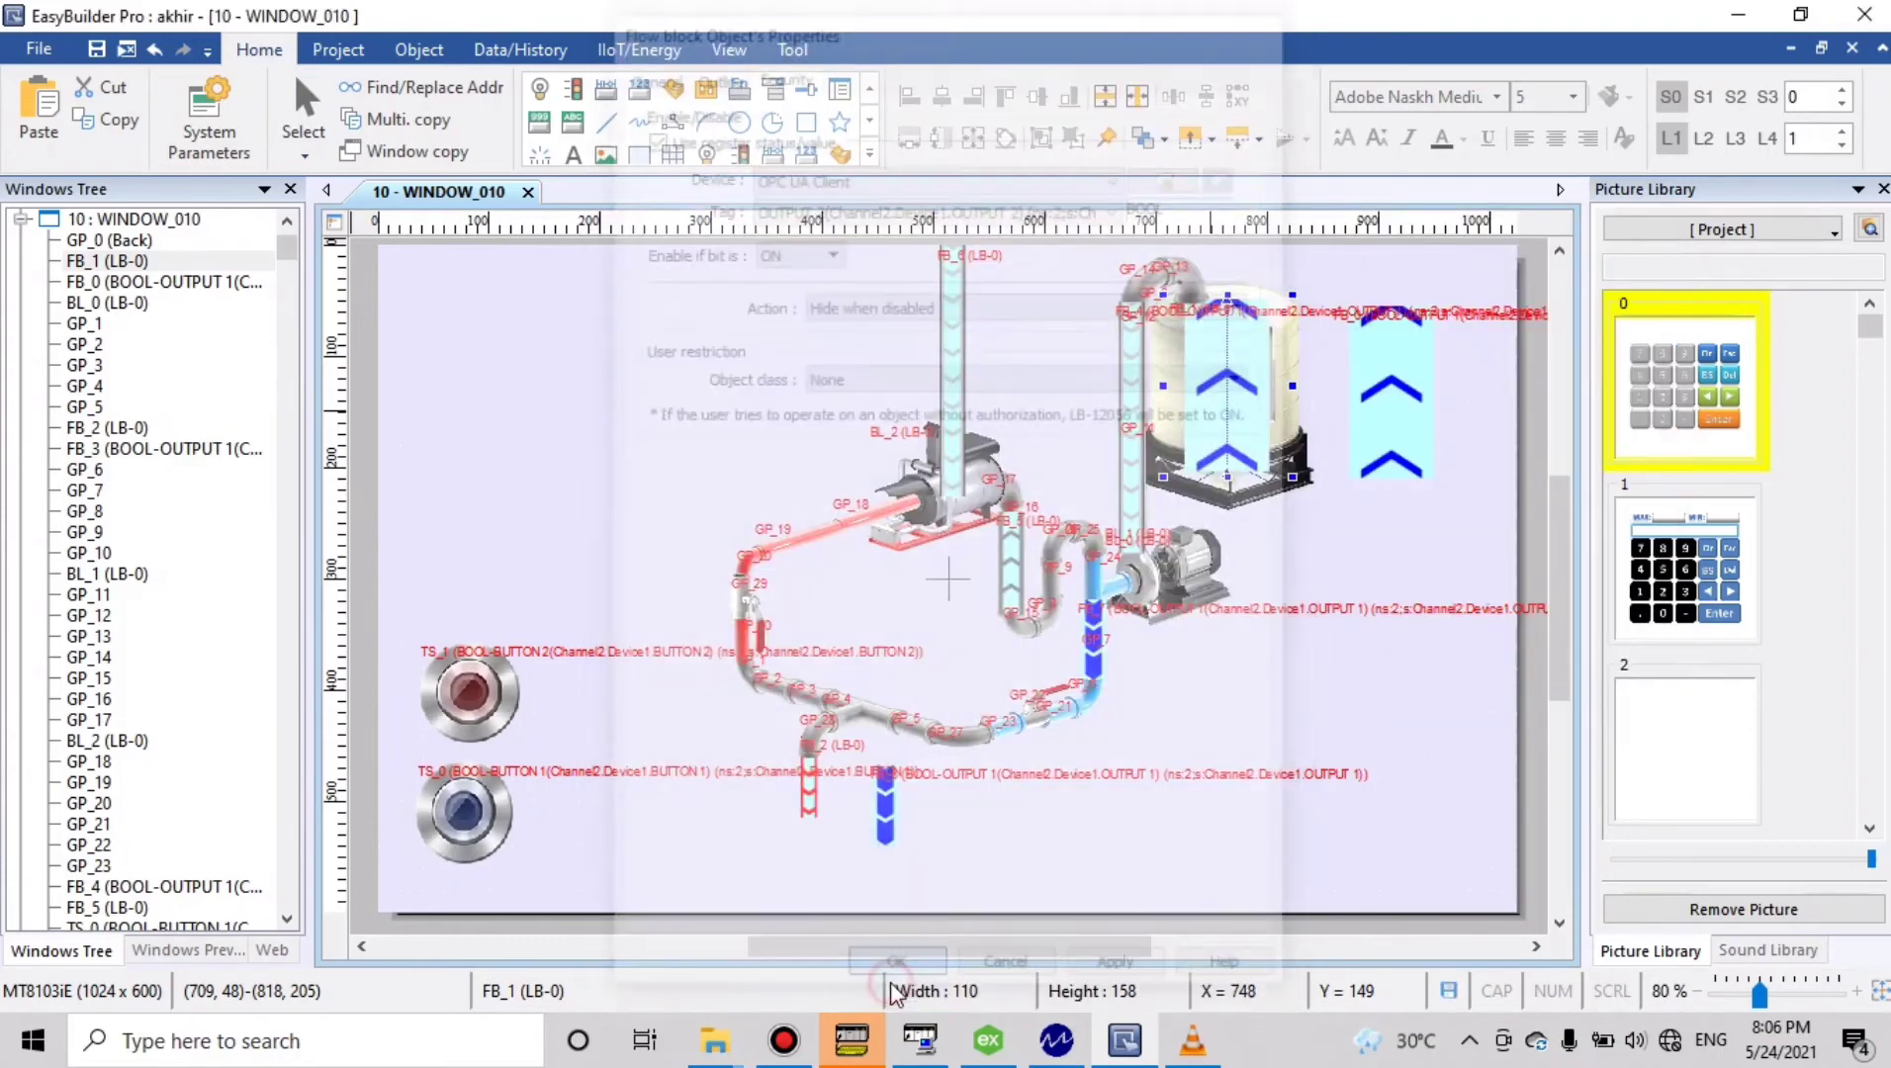
# Set the enable/disable register device of flow block FB_6, the tall vertical one over the upper pump, to OPC UA Client
pyautogui.doubleClick(949, 442)
pyautogui.click(756, 64)
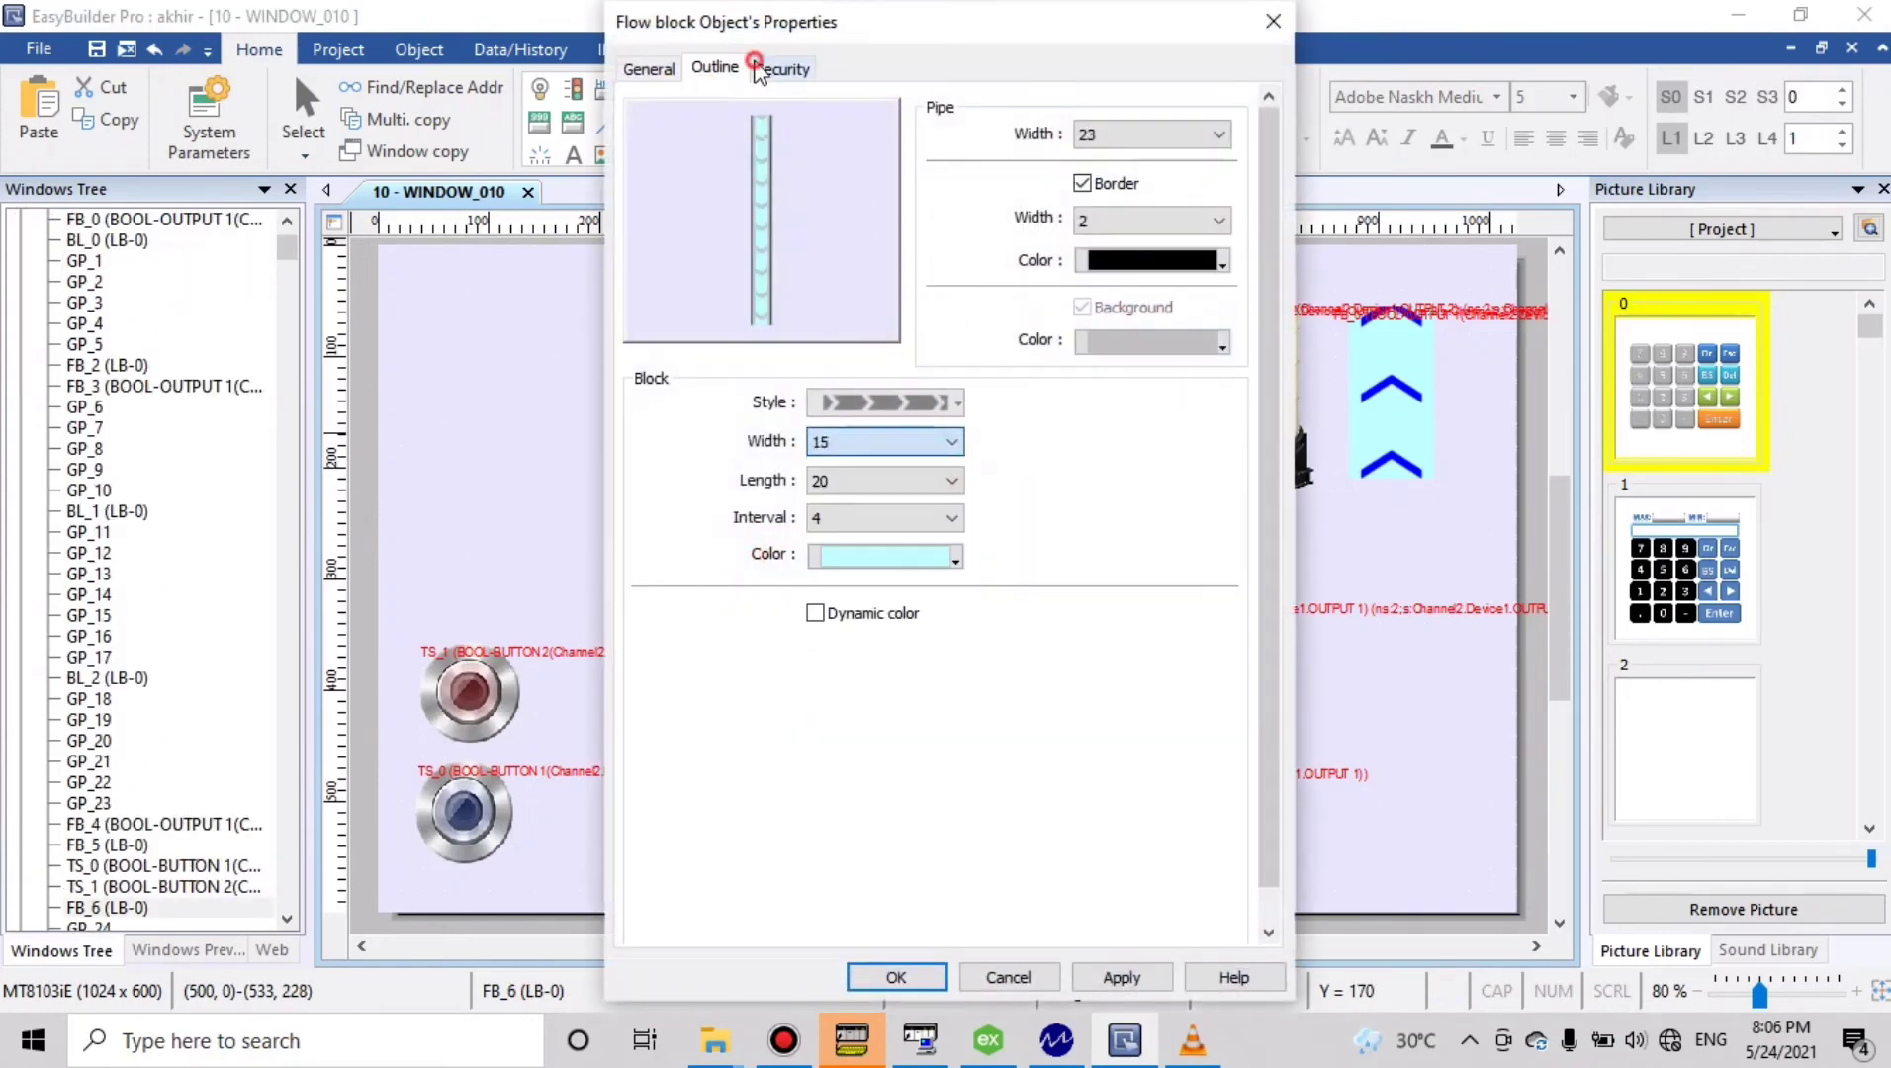
pyautogui.click(782, 69)
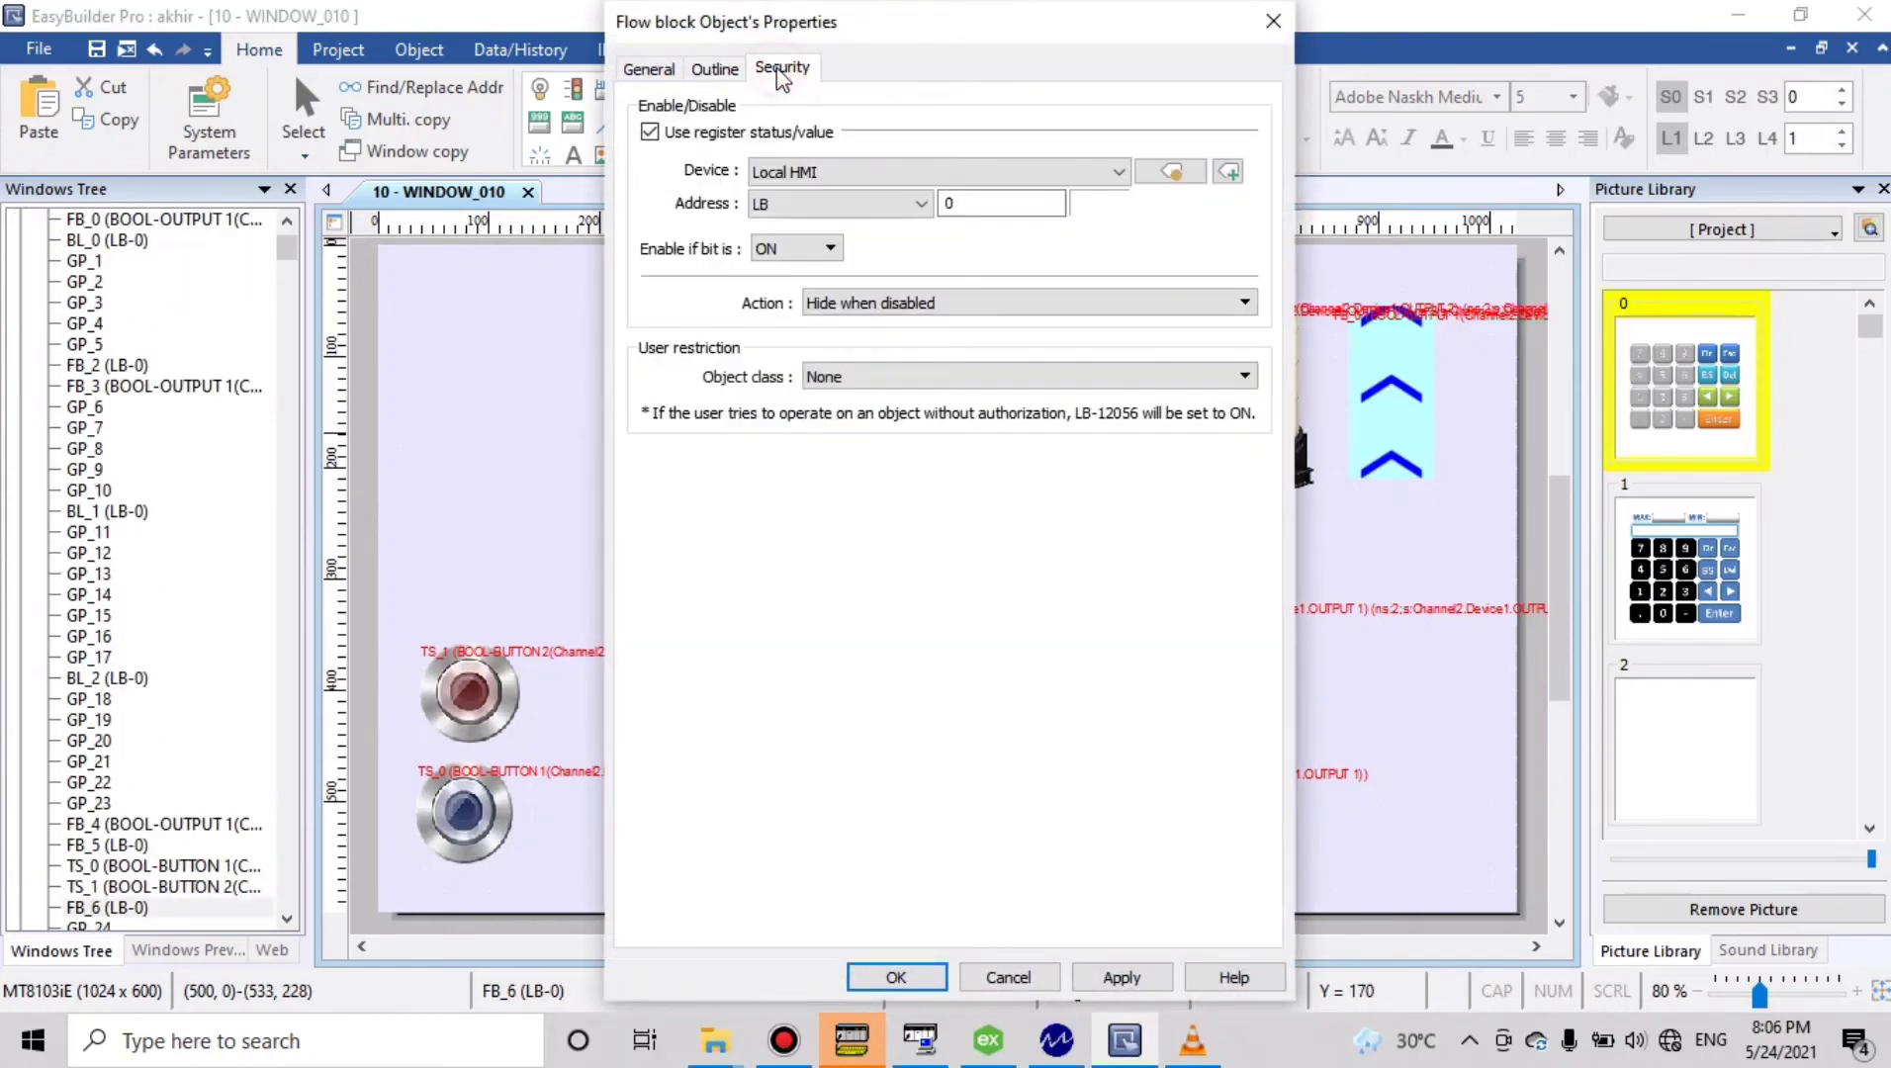
pyautogui.click(875, 171)
pyautogui.click(895, 216)
# Assign the OUTPUT 2 tag from Channel2's Device1 to flow block FB_6 and save its properties
pyautogui.click(902, 207)
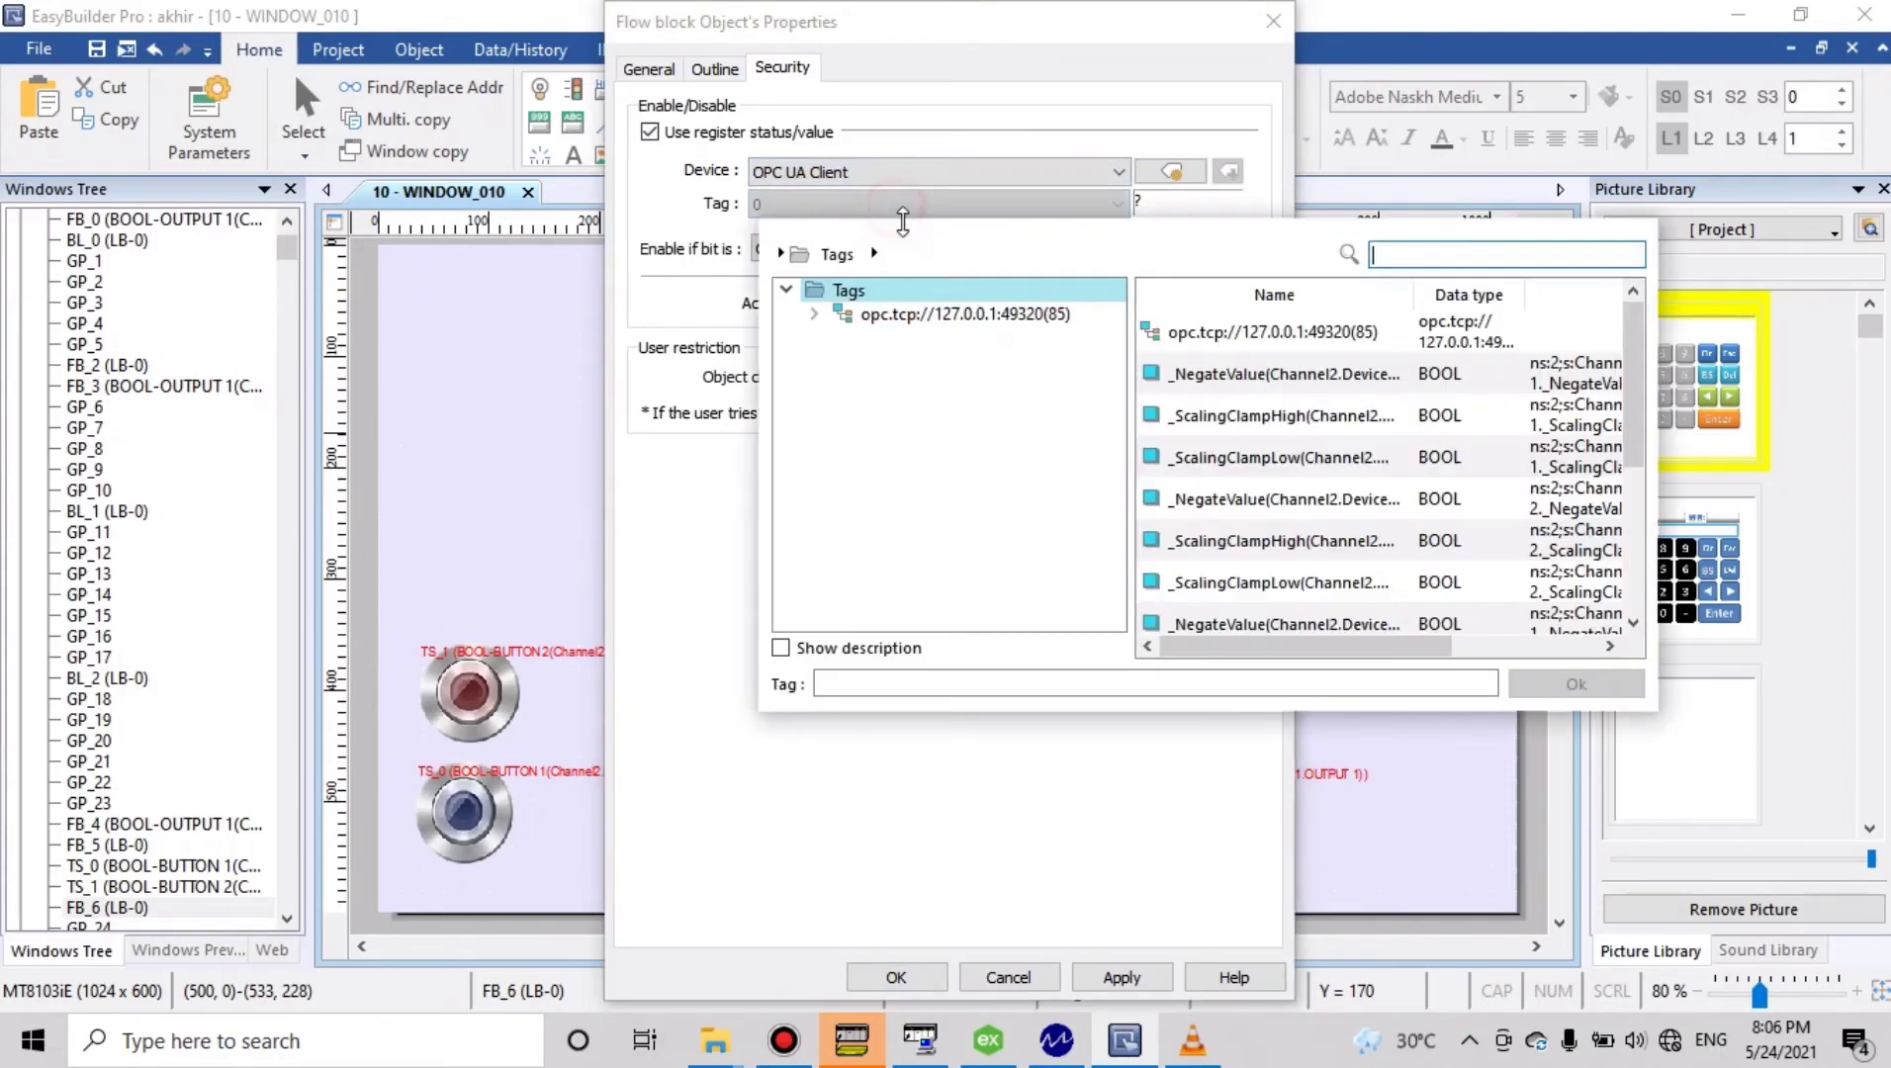
pyautogui.click(966, 333)
pyautogui.click(964, 319)
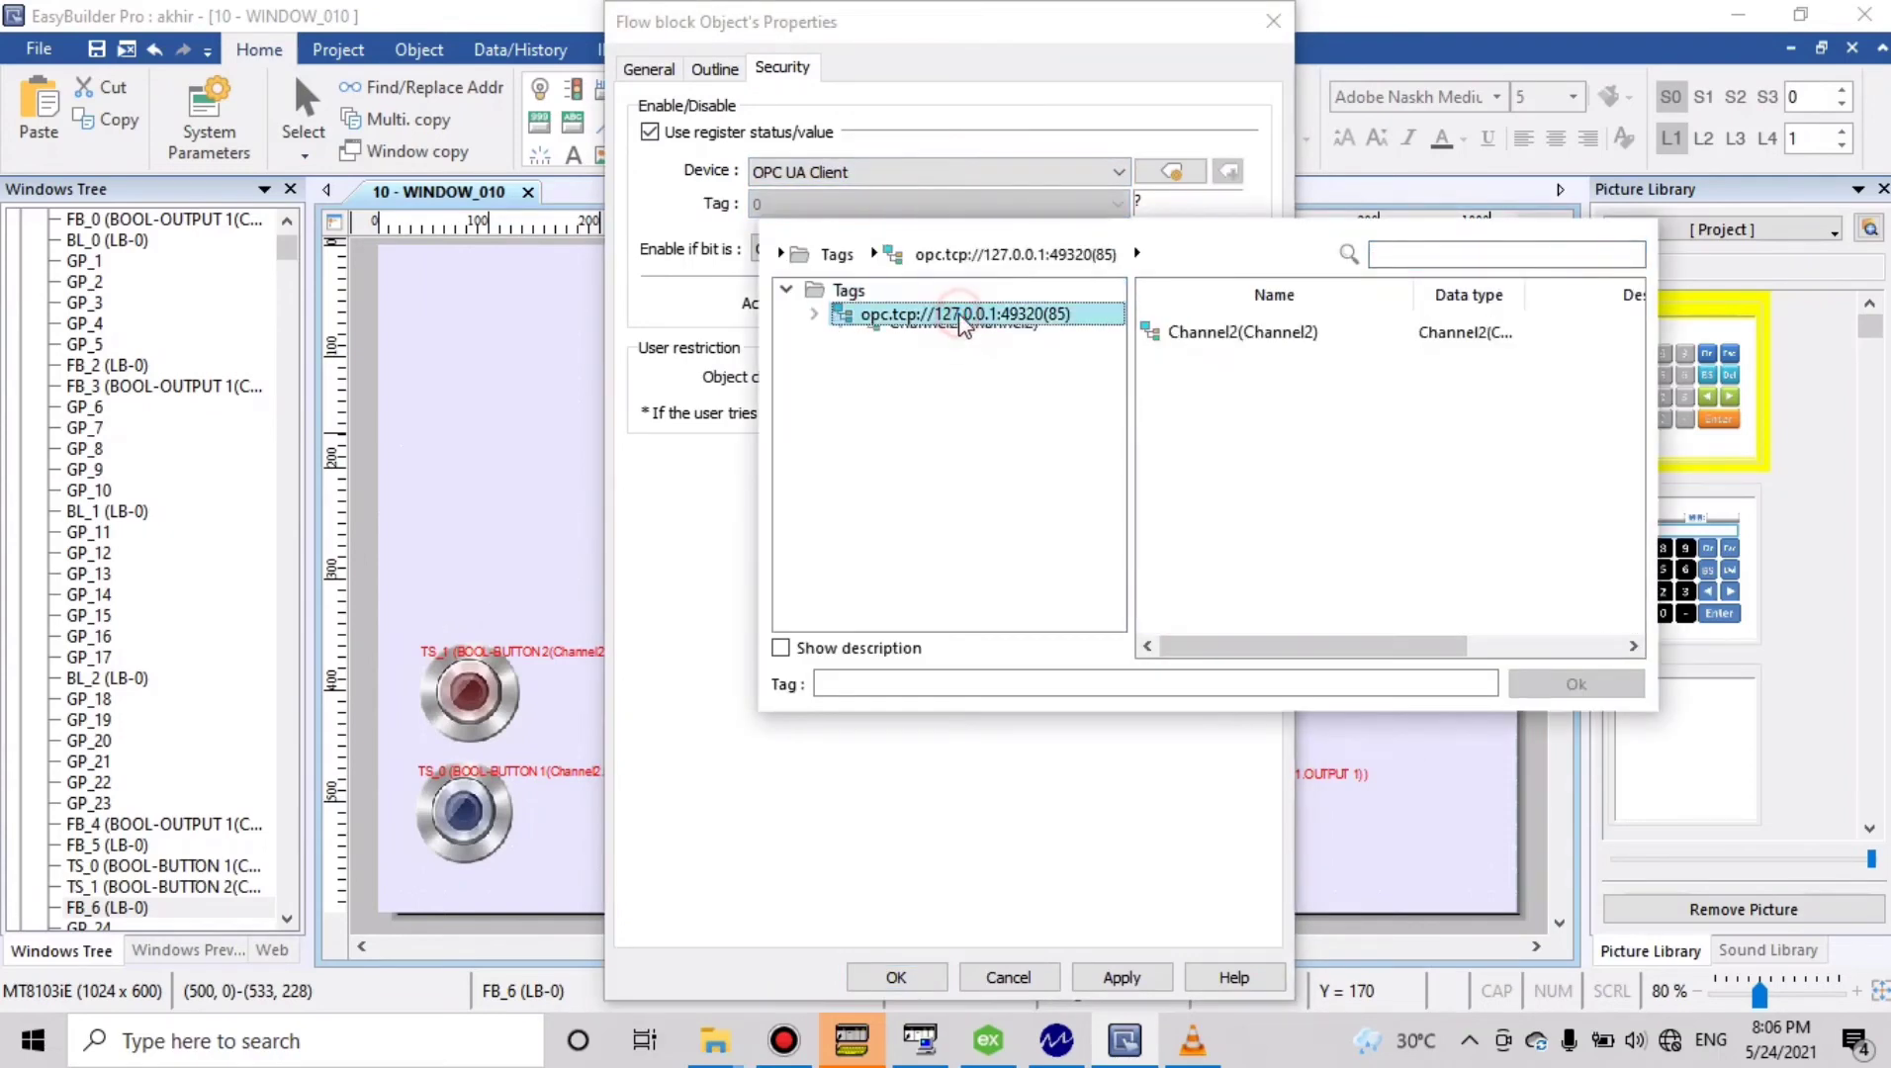
pyautogui.click(989, 340)
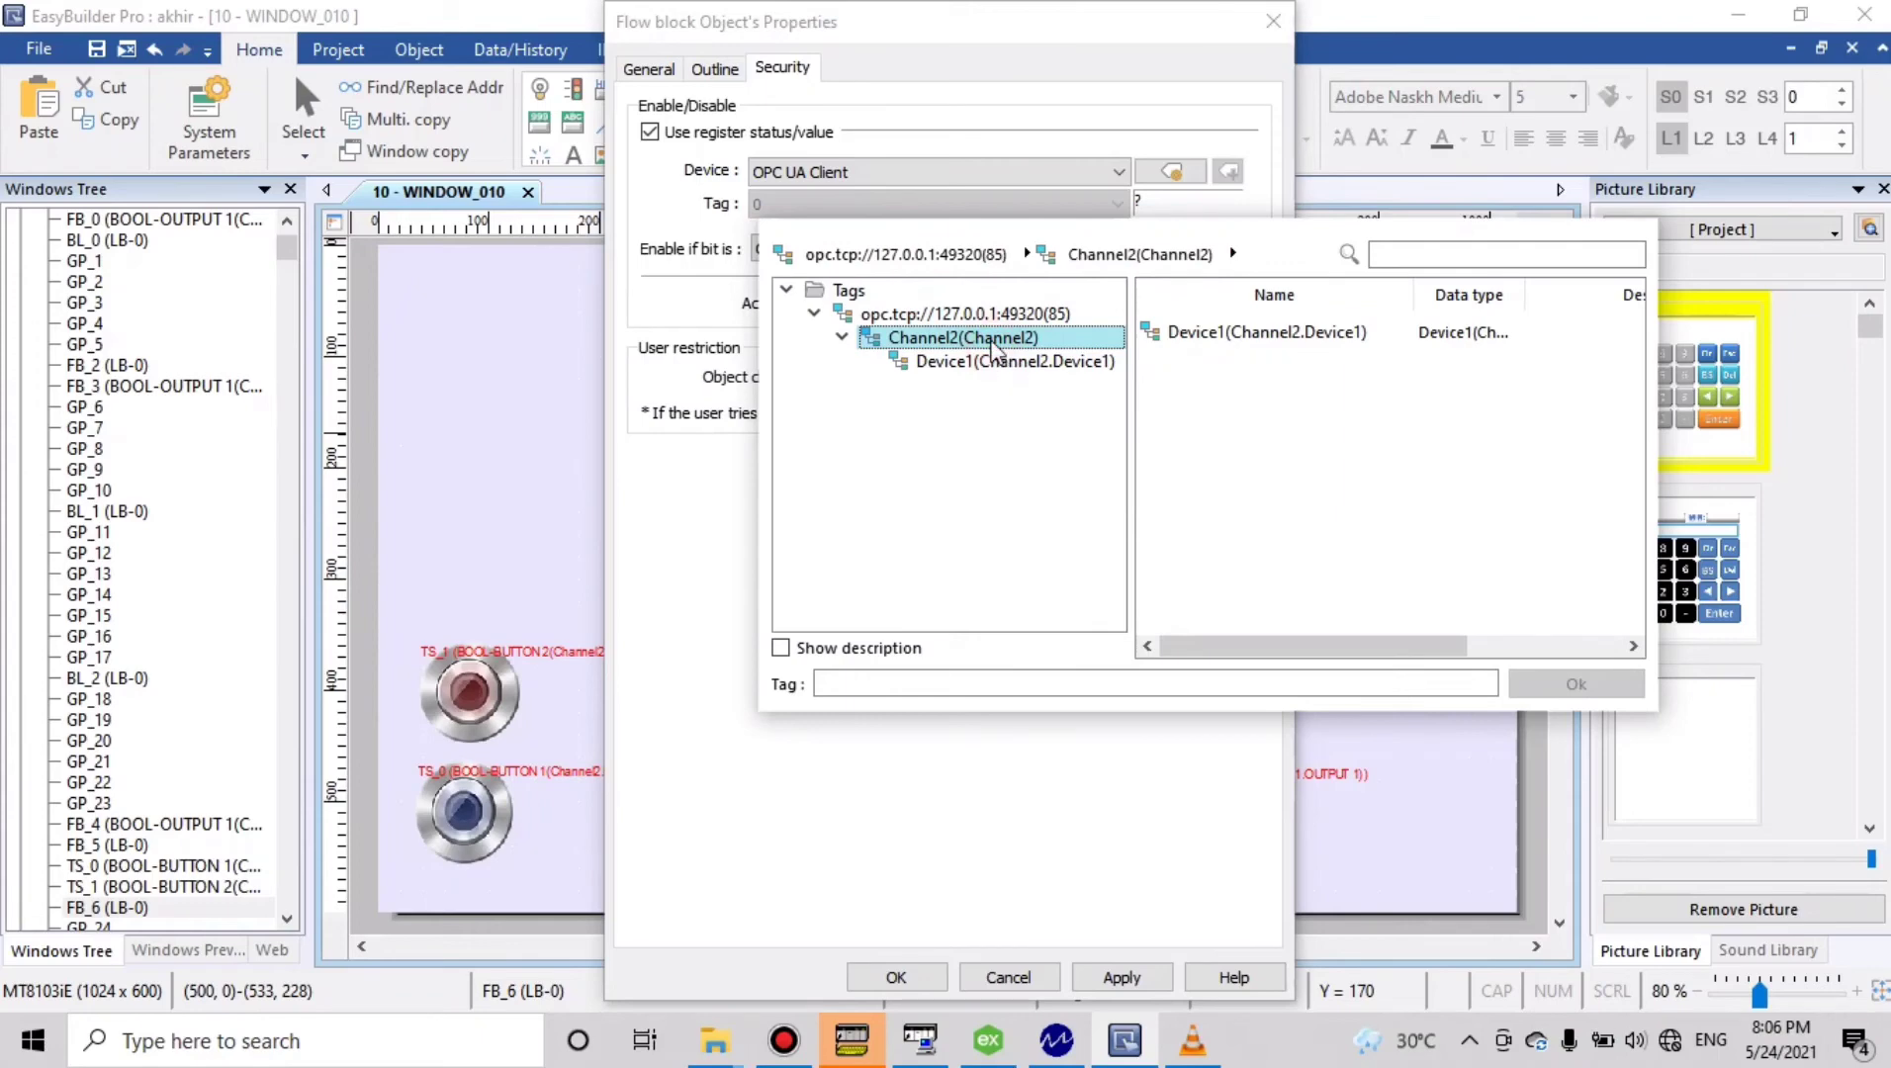
pyautogui.click(1007, 362)
pyautogui.click(1201, 421)
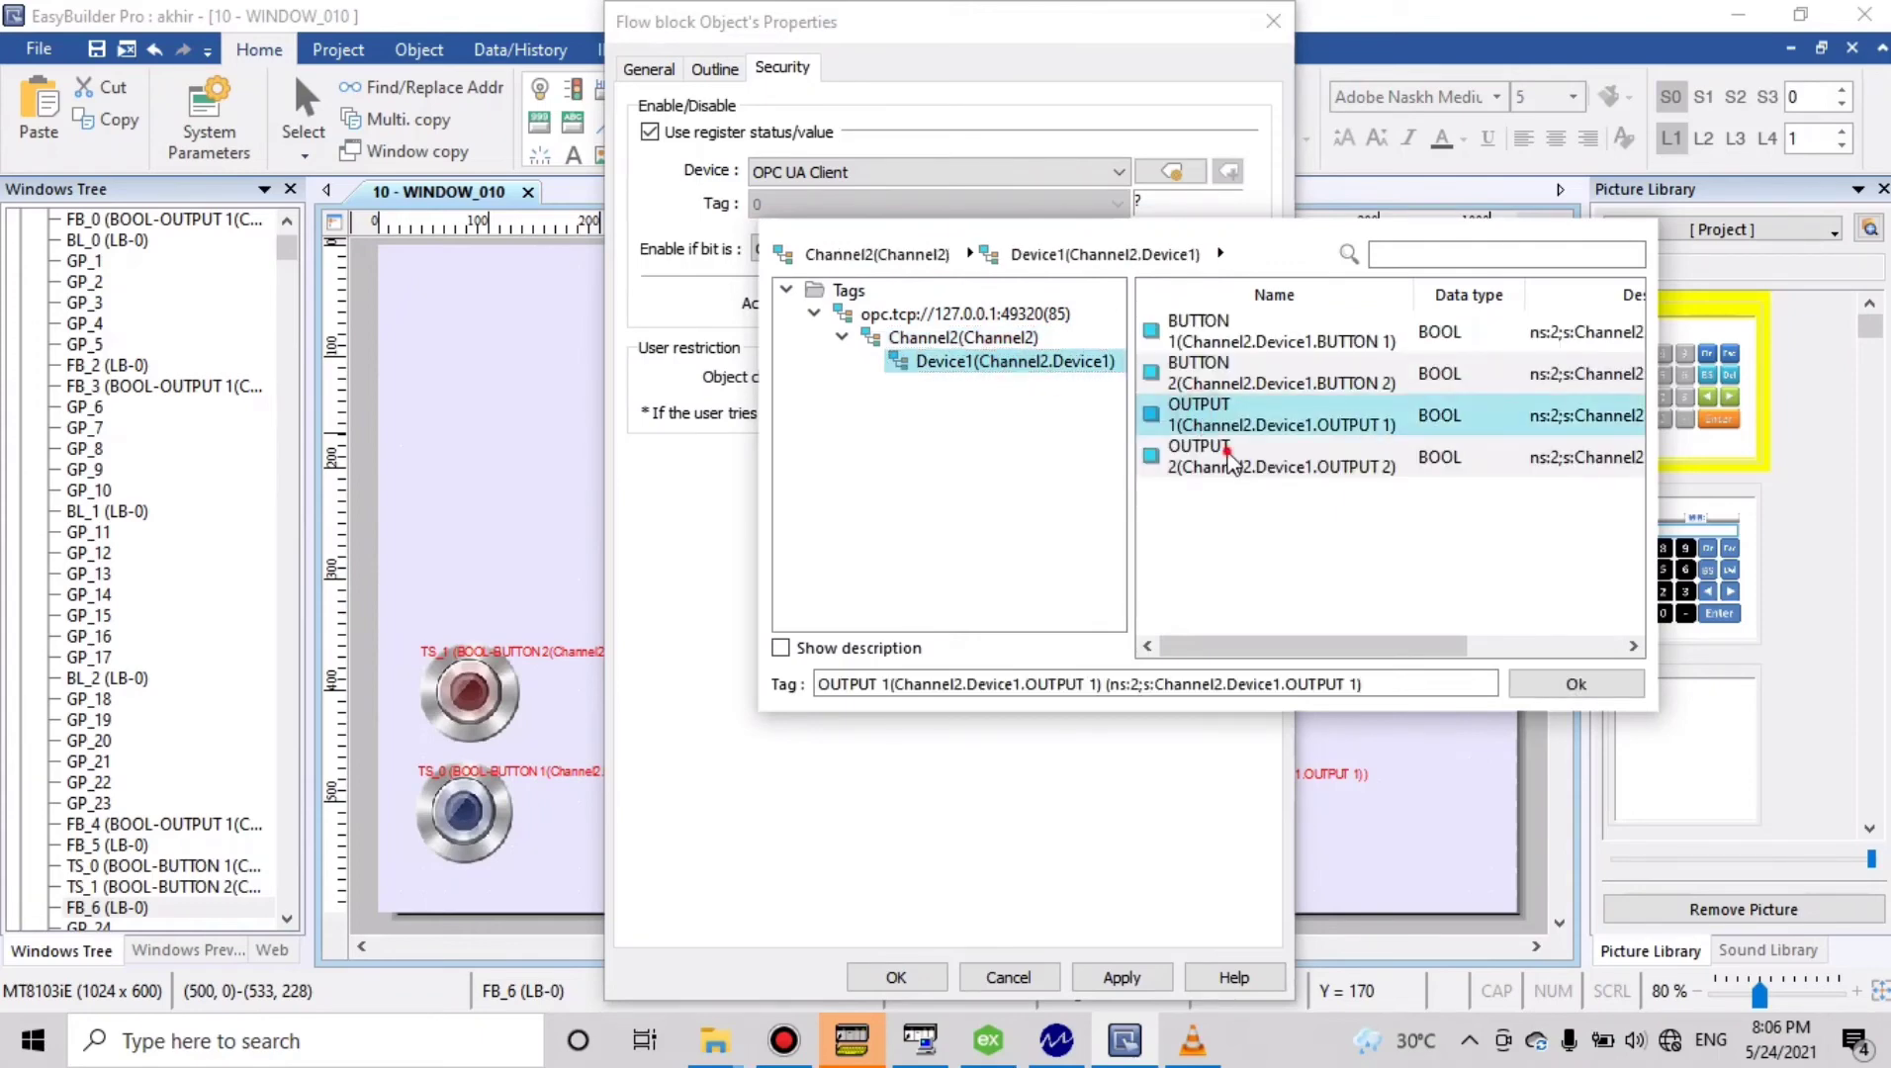
pyautogui.click(1229, 456)
pyautogui.click(1557, 683)
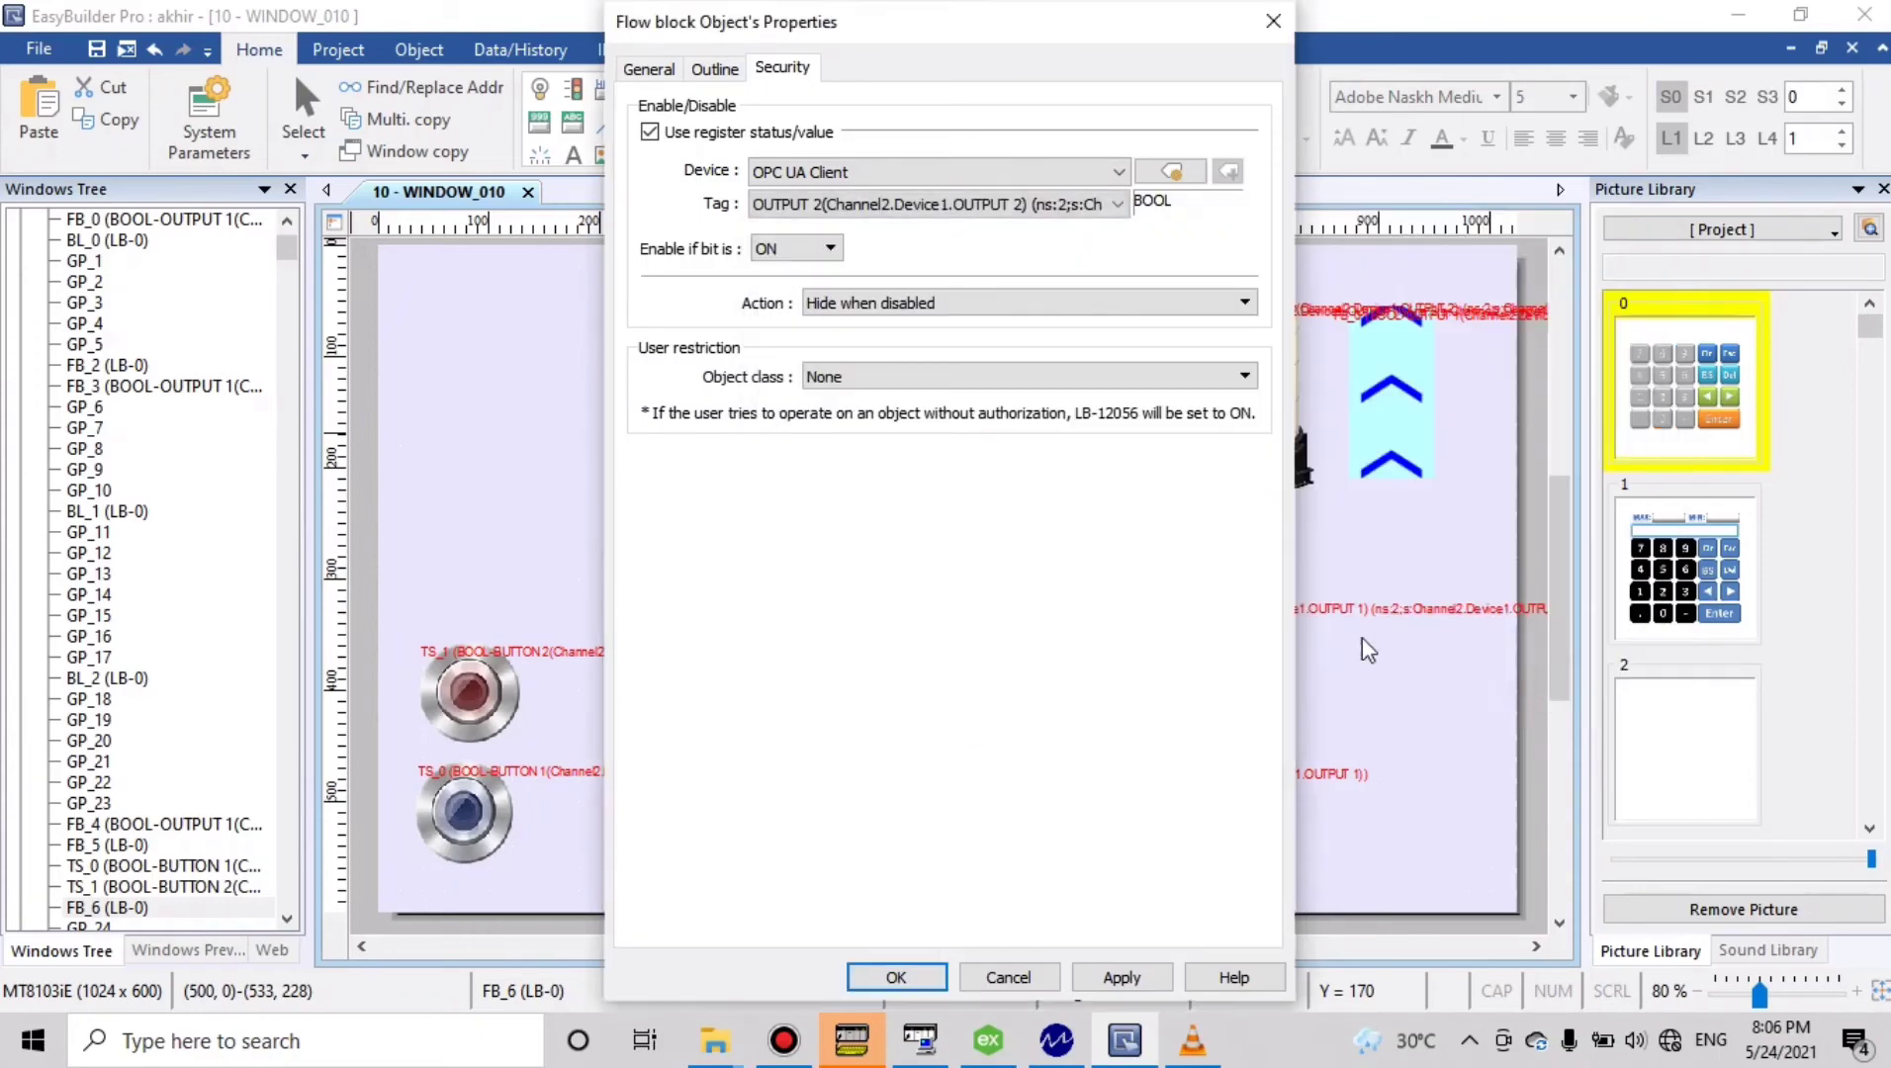
pyautogui.click(898, 973)
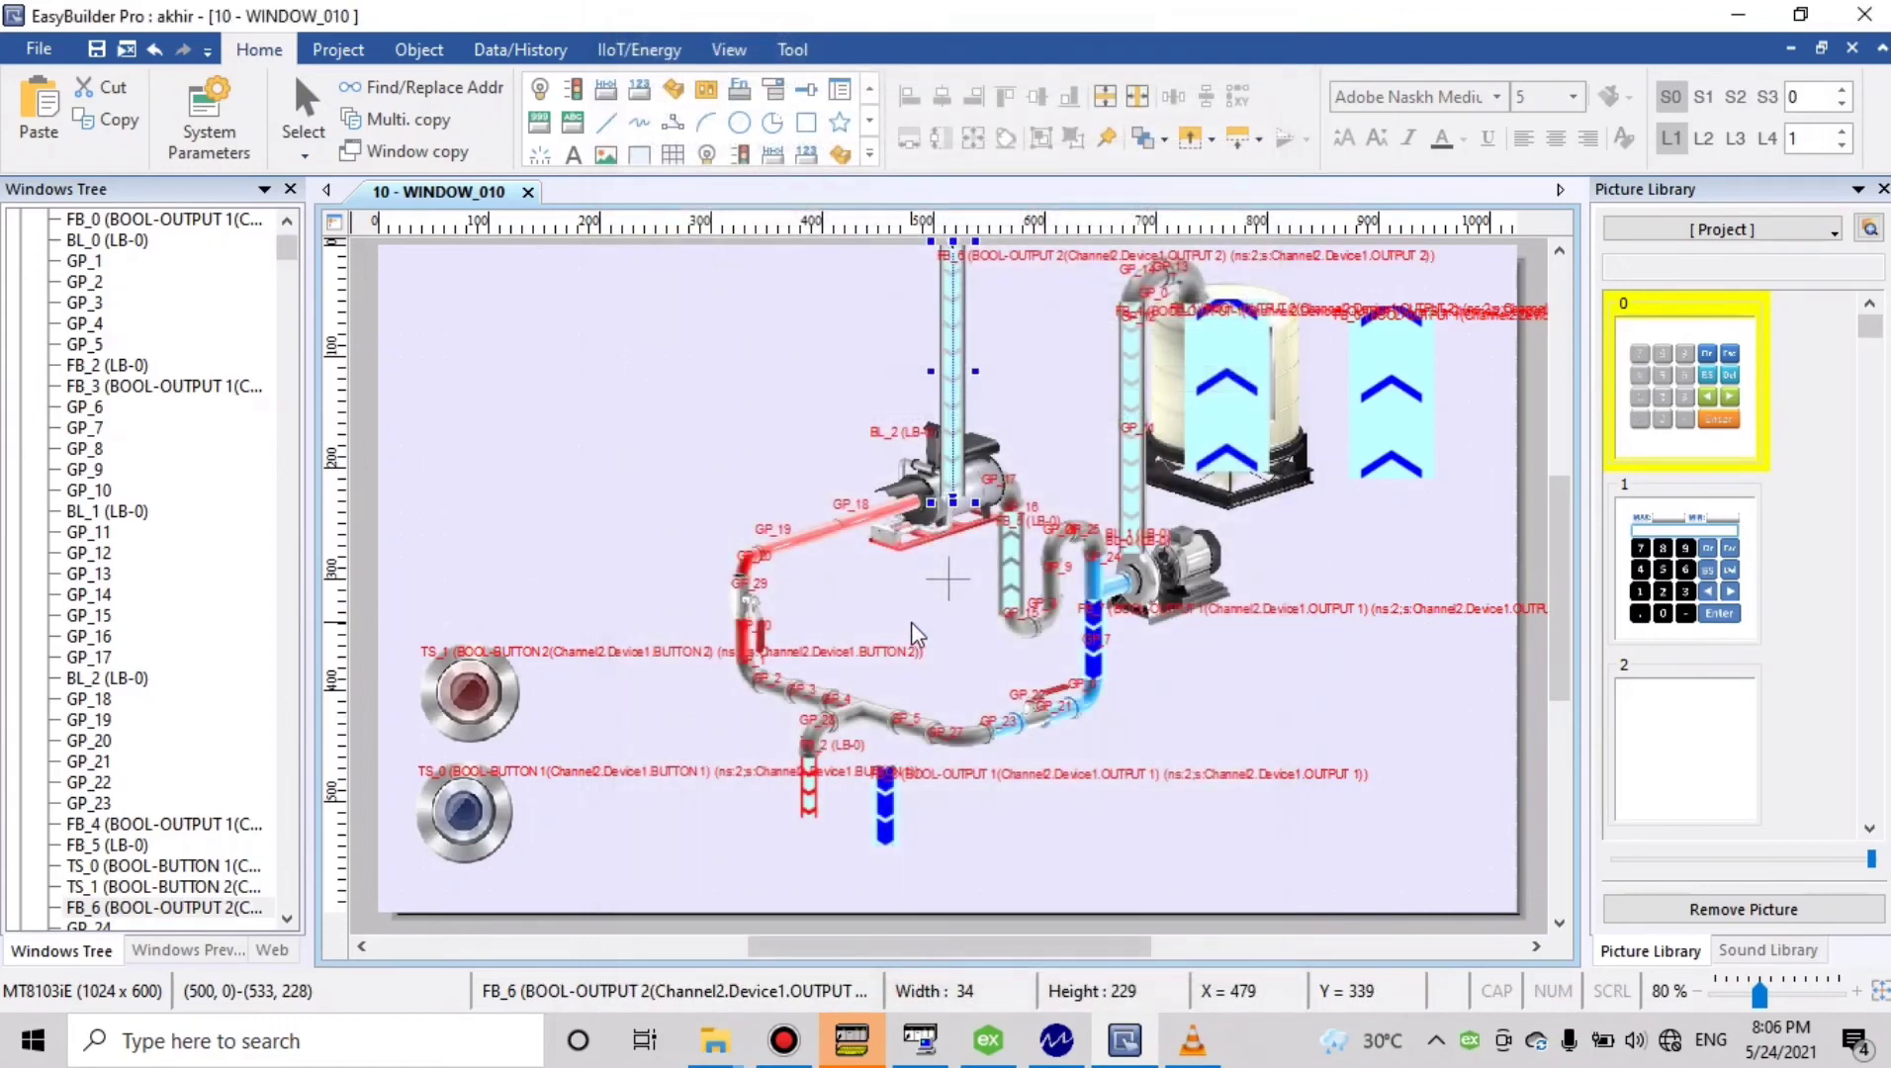
# Set the enable/disable register device of flow block FB_5, the short vertical one between the two pumps, to OPC UA Client
pyautogui.doubleClick(1008, 585)
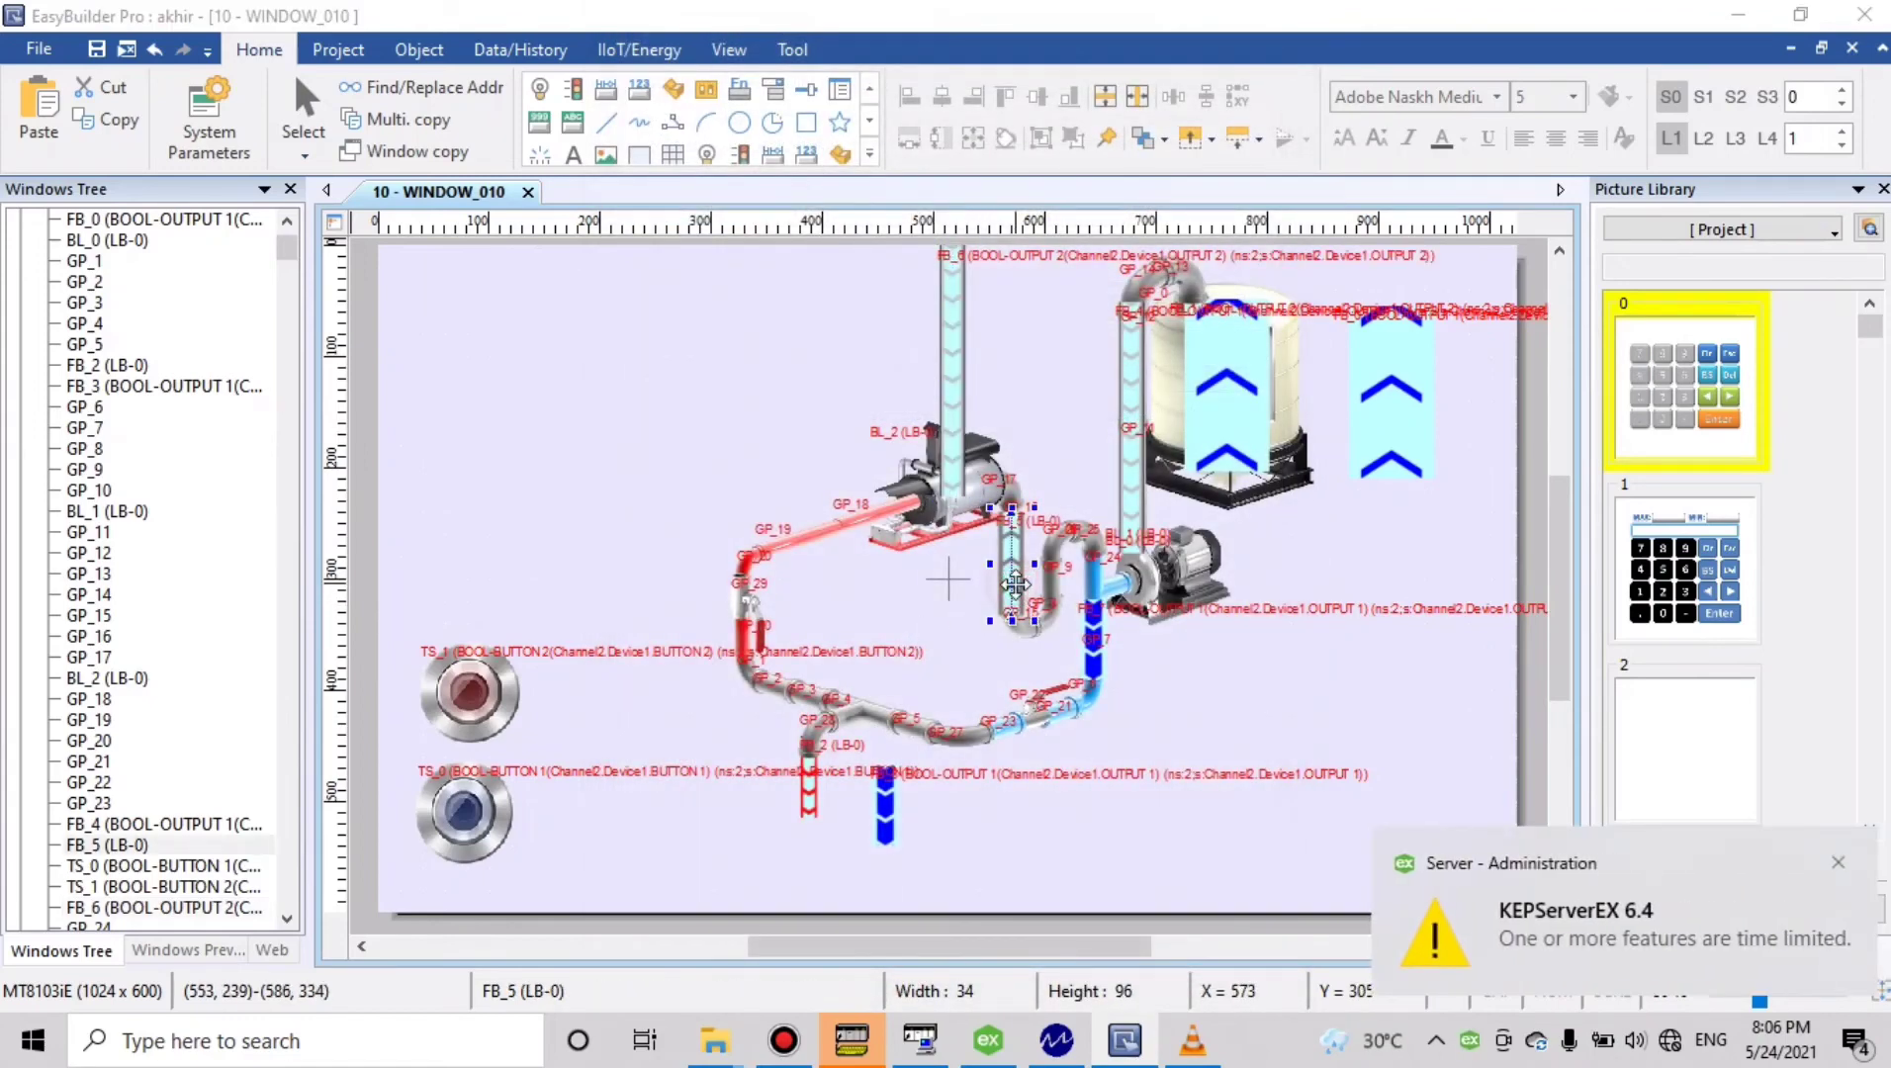
pyautogui.click(791, 69)
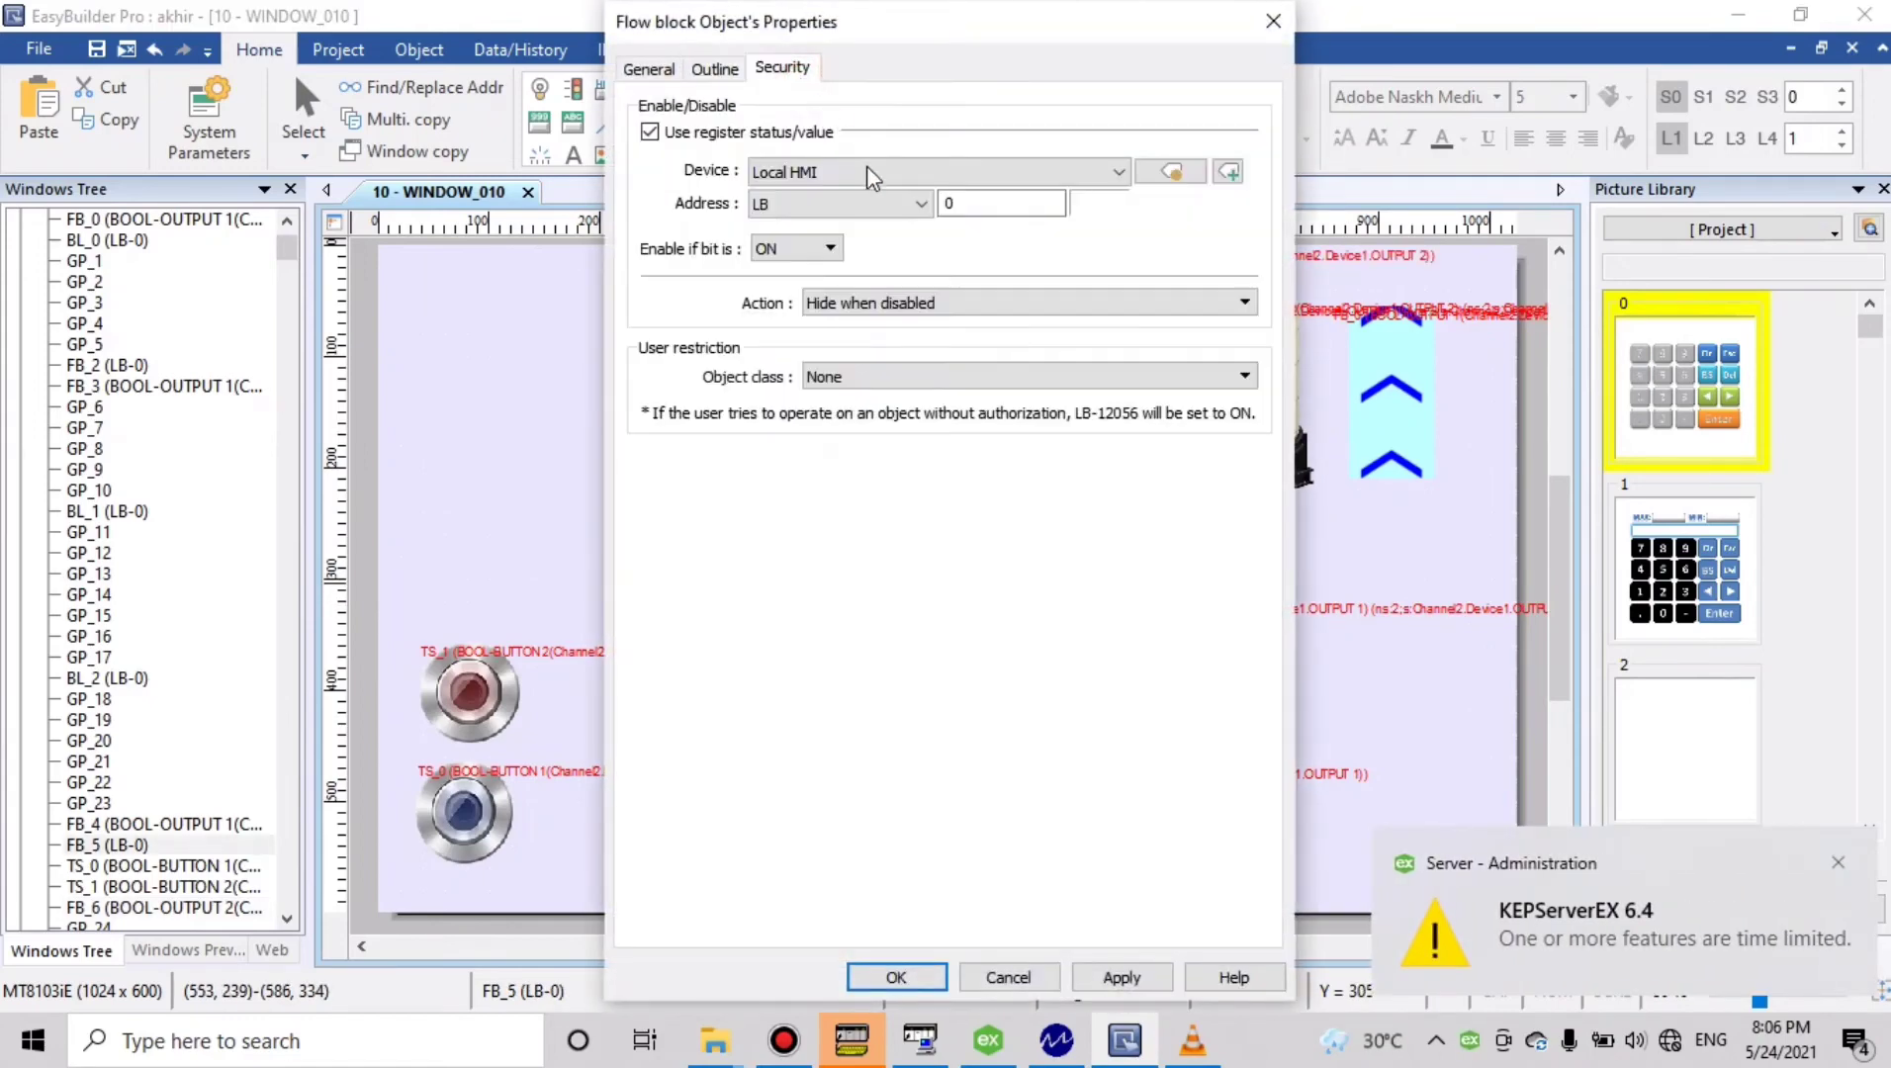
pyautogui.click(865, 168)
pyautogui.click(890, 208)
# Assign the OUTPUT 2 tag from Channel2's Device1 to flow block FB_5 and save its properties
pyautogui.click(893, 211)
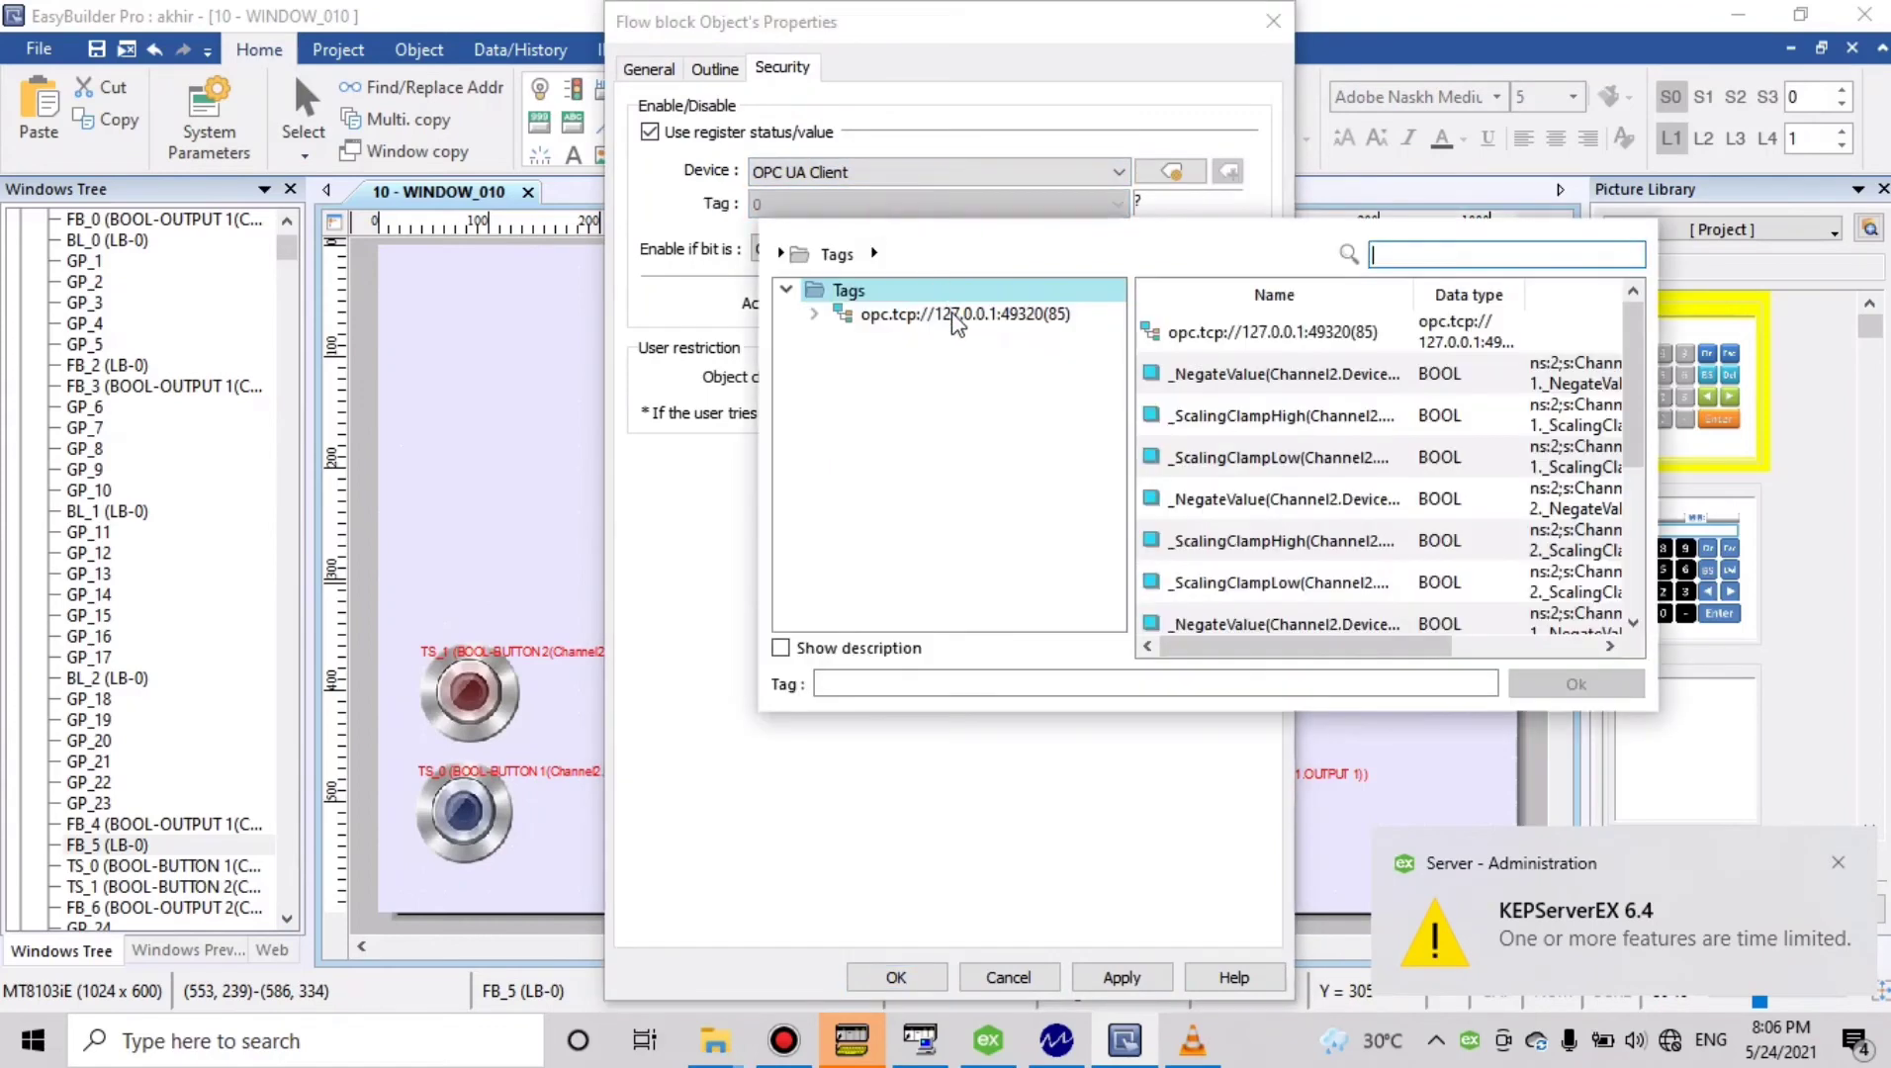
pyautogui.click(979, 341)
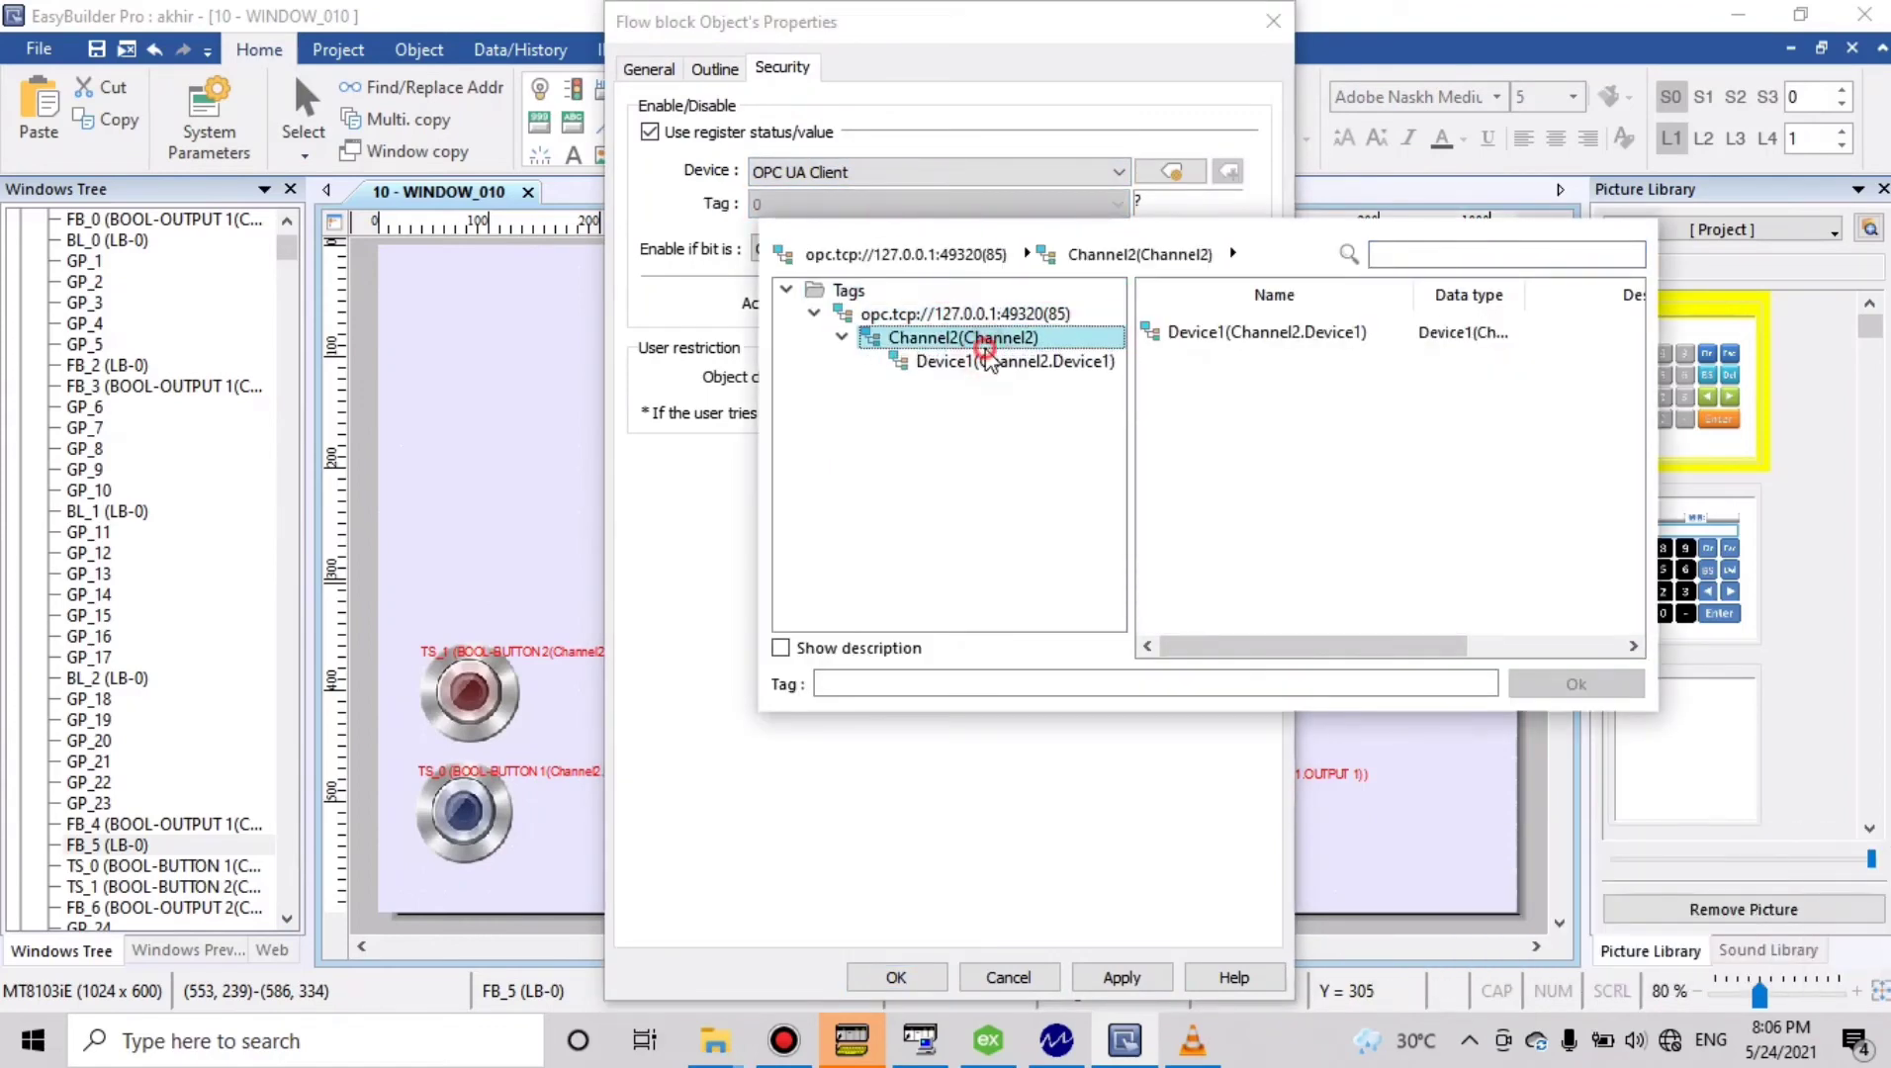
pyautogui.click(1016, 364)
pyautogui.click(1246, 457)
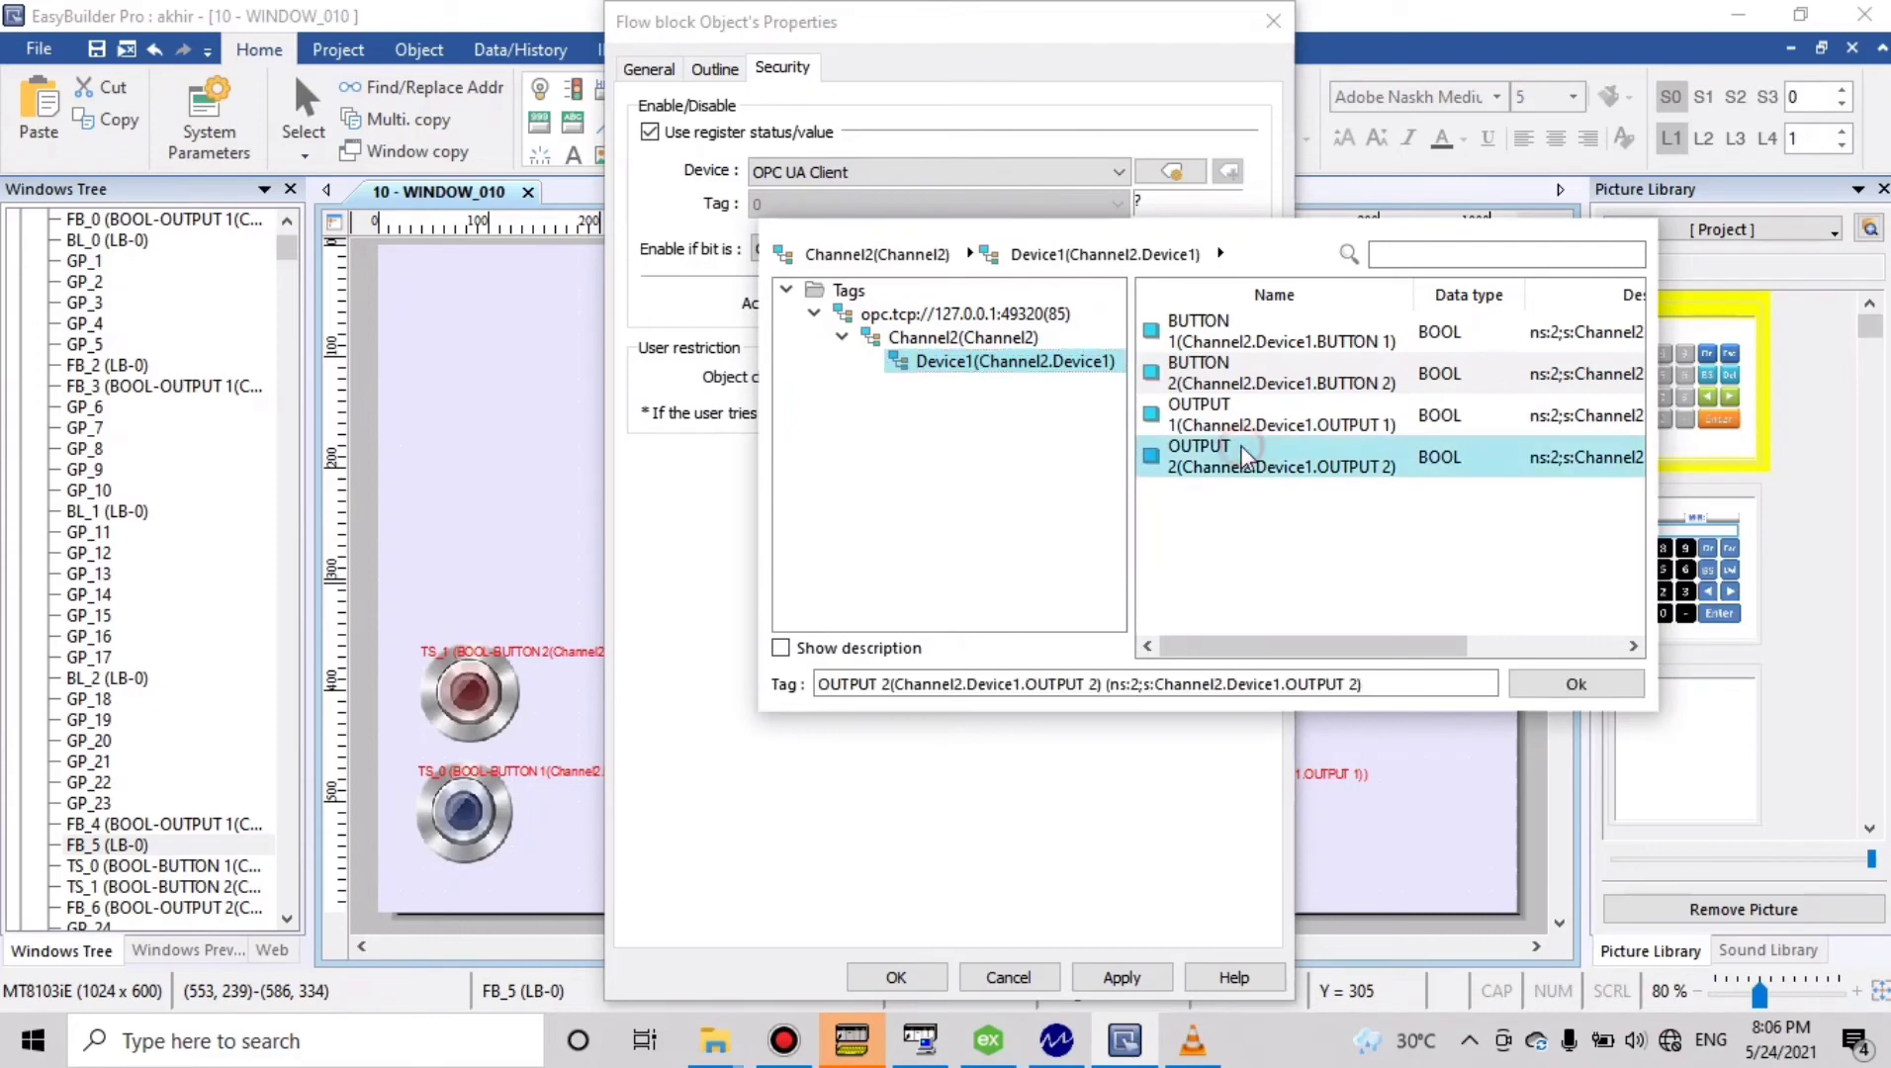
pyautogui.click(1519, 686)
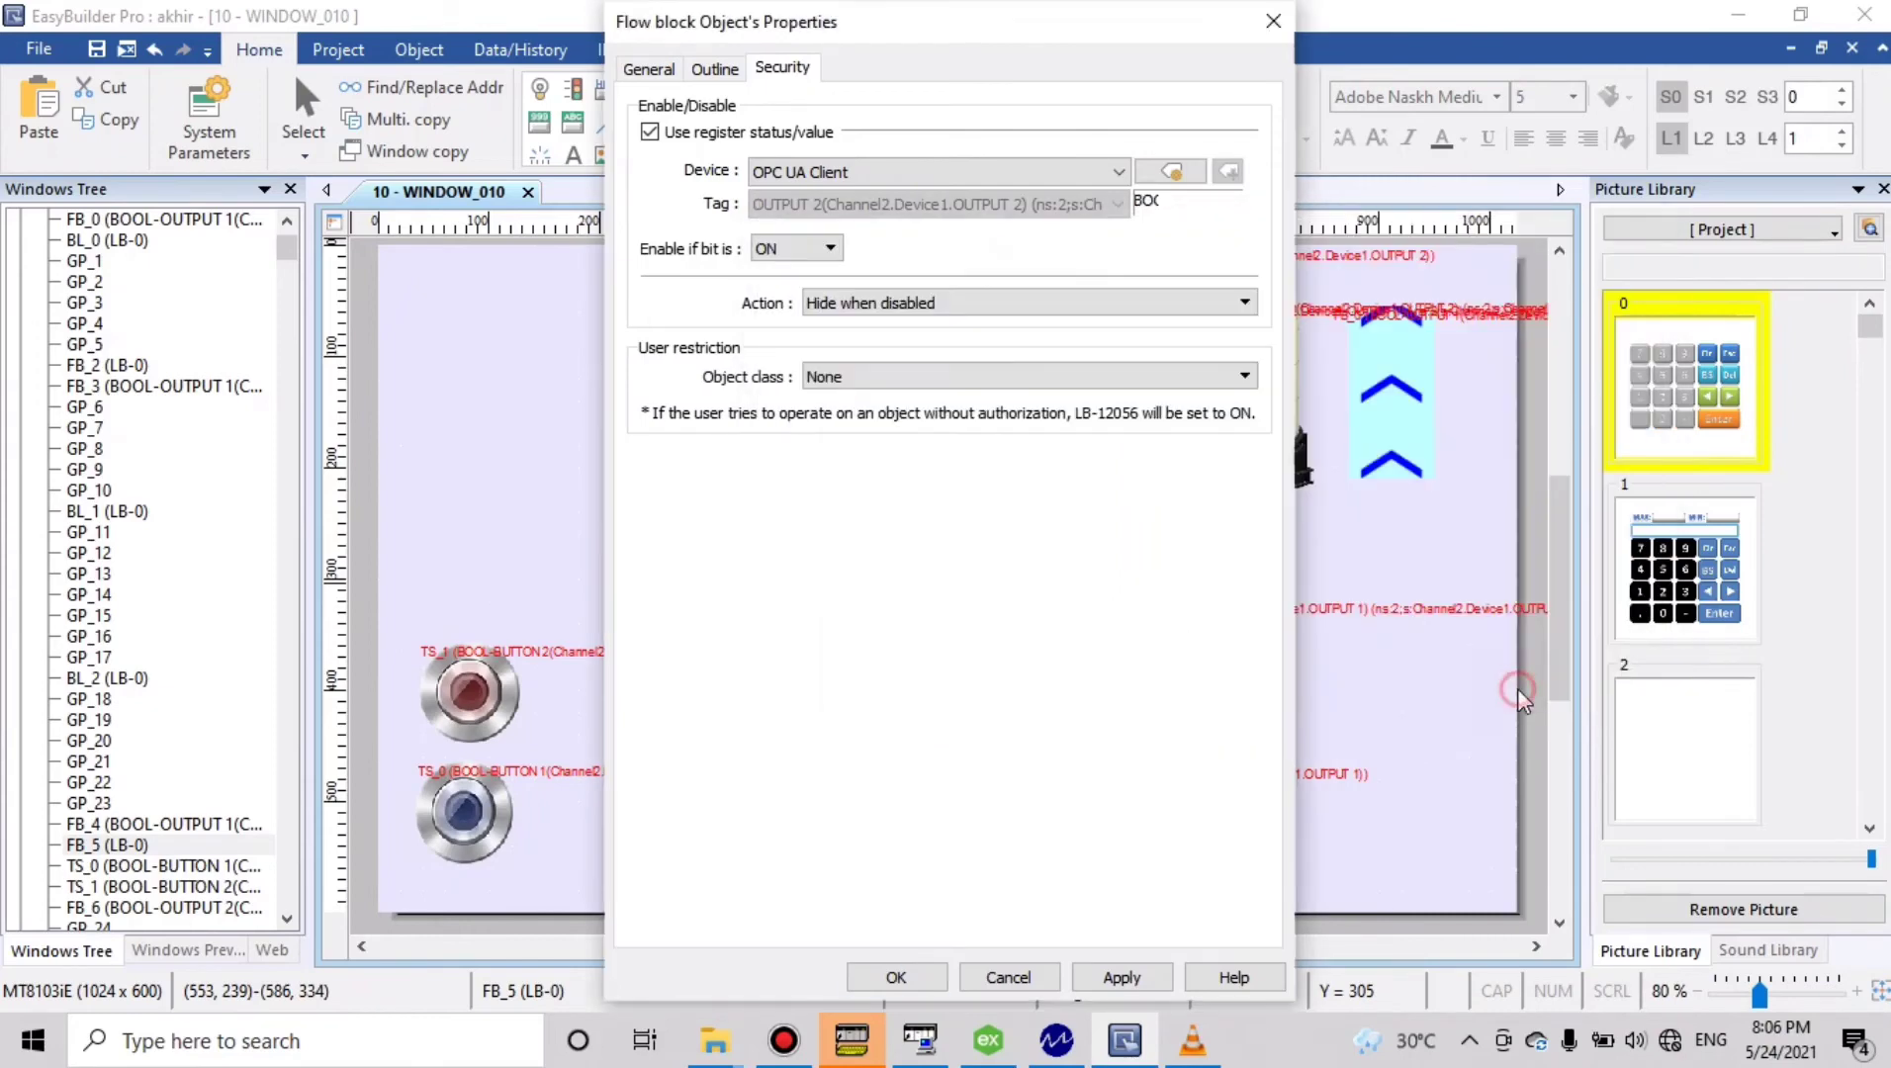
pyautogui.click(897, 979)
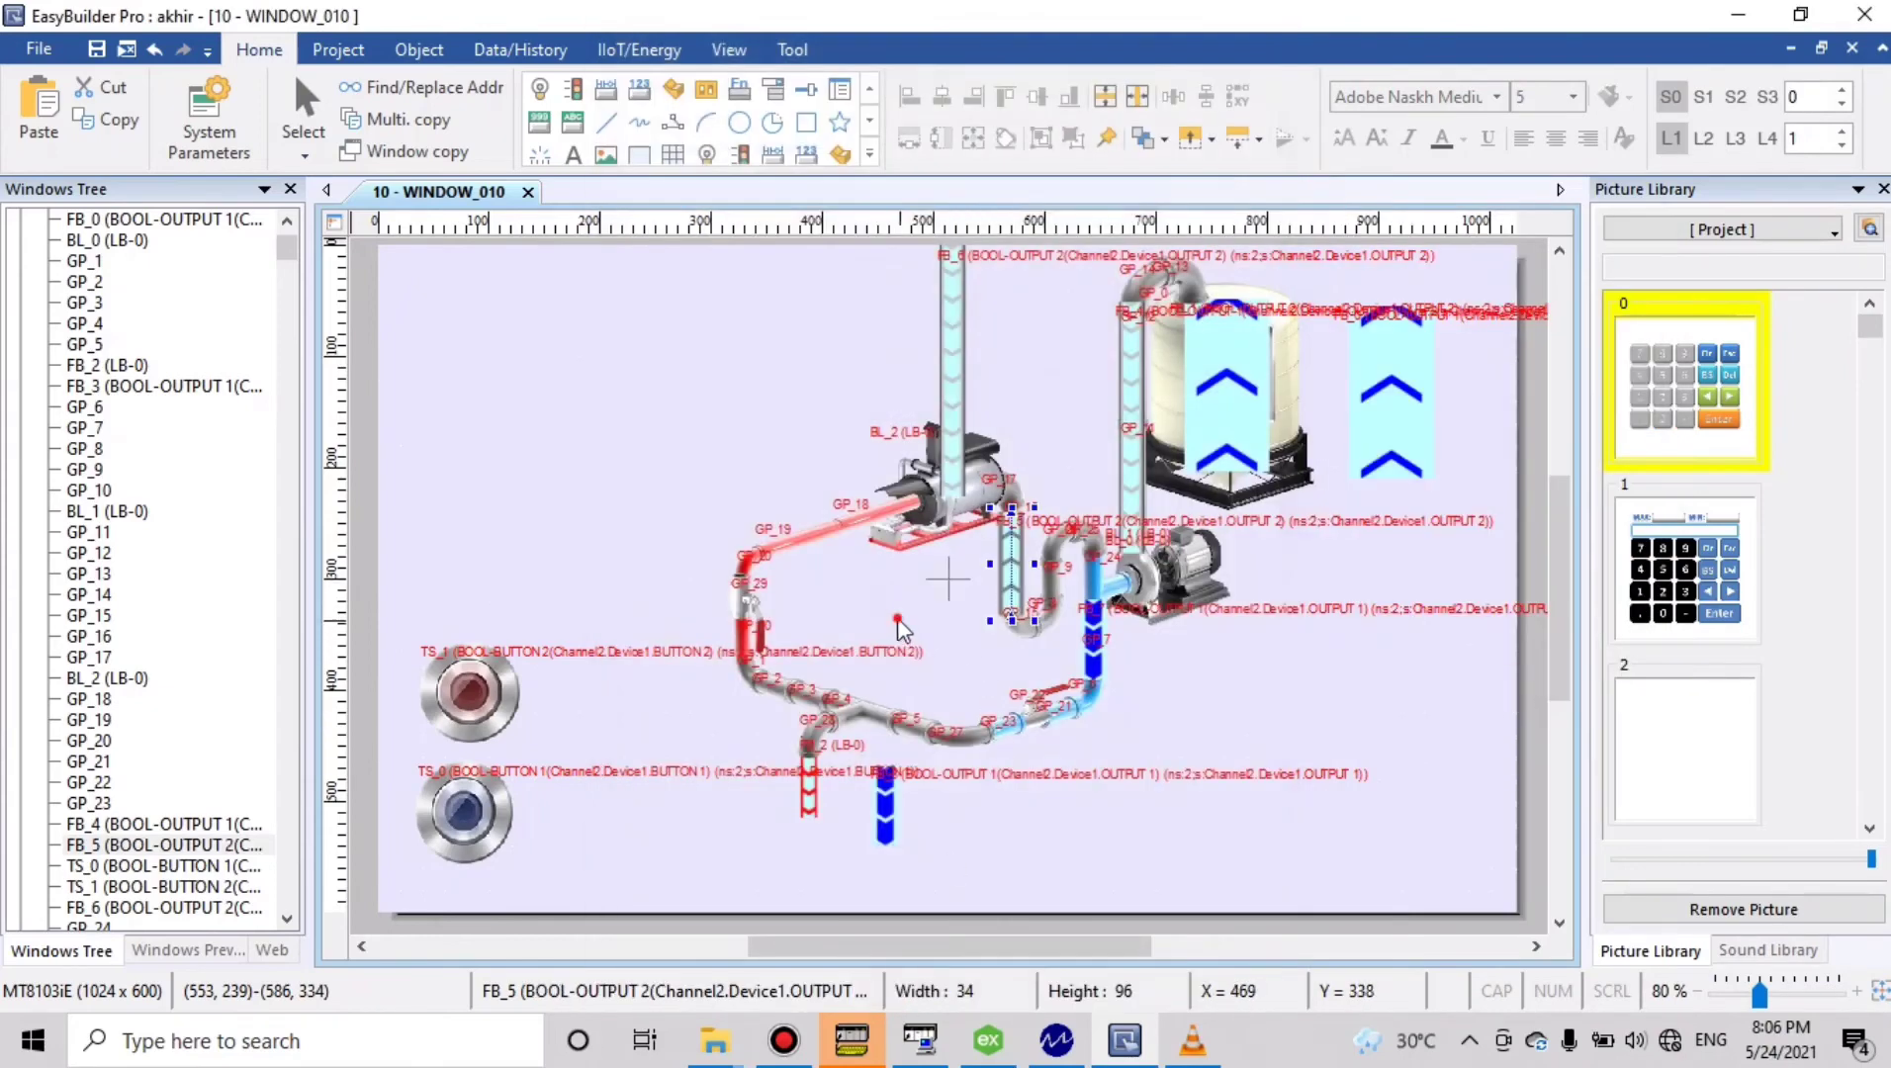
# Set the enable/disable register device of the red flow block FB_2, below the lower pipe, to OPC UA Client
pyautogui.click(809, 806)
pyautogui.doubleClick(809, 806)
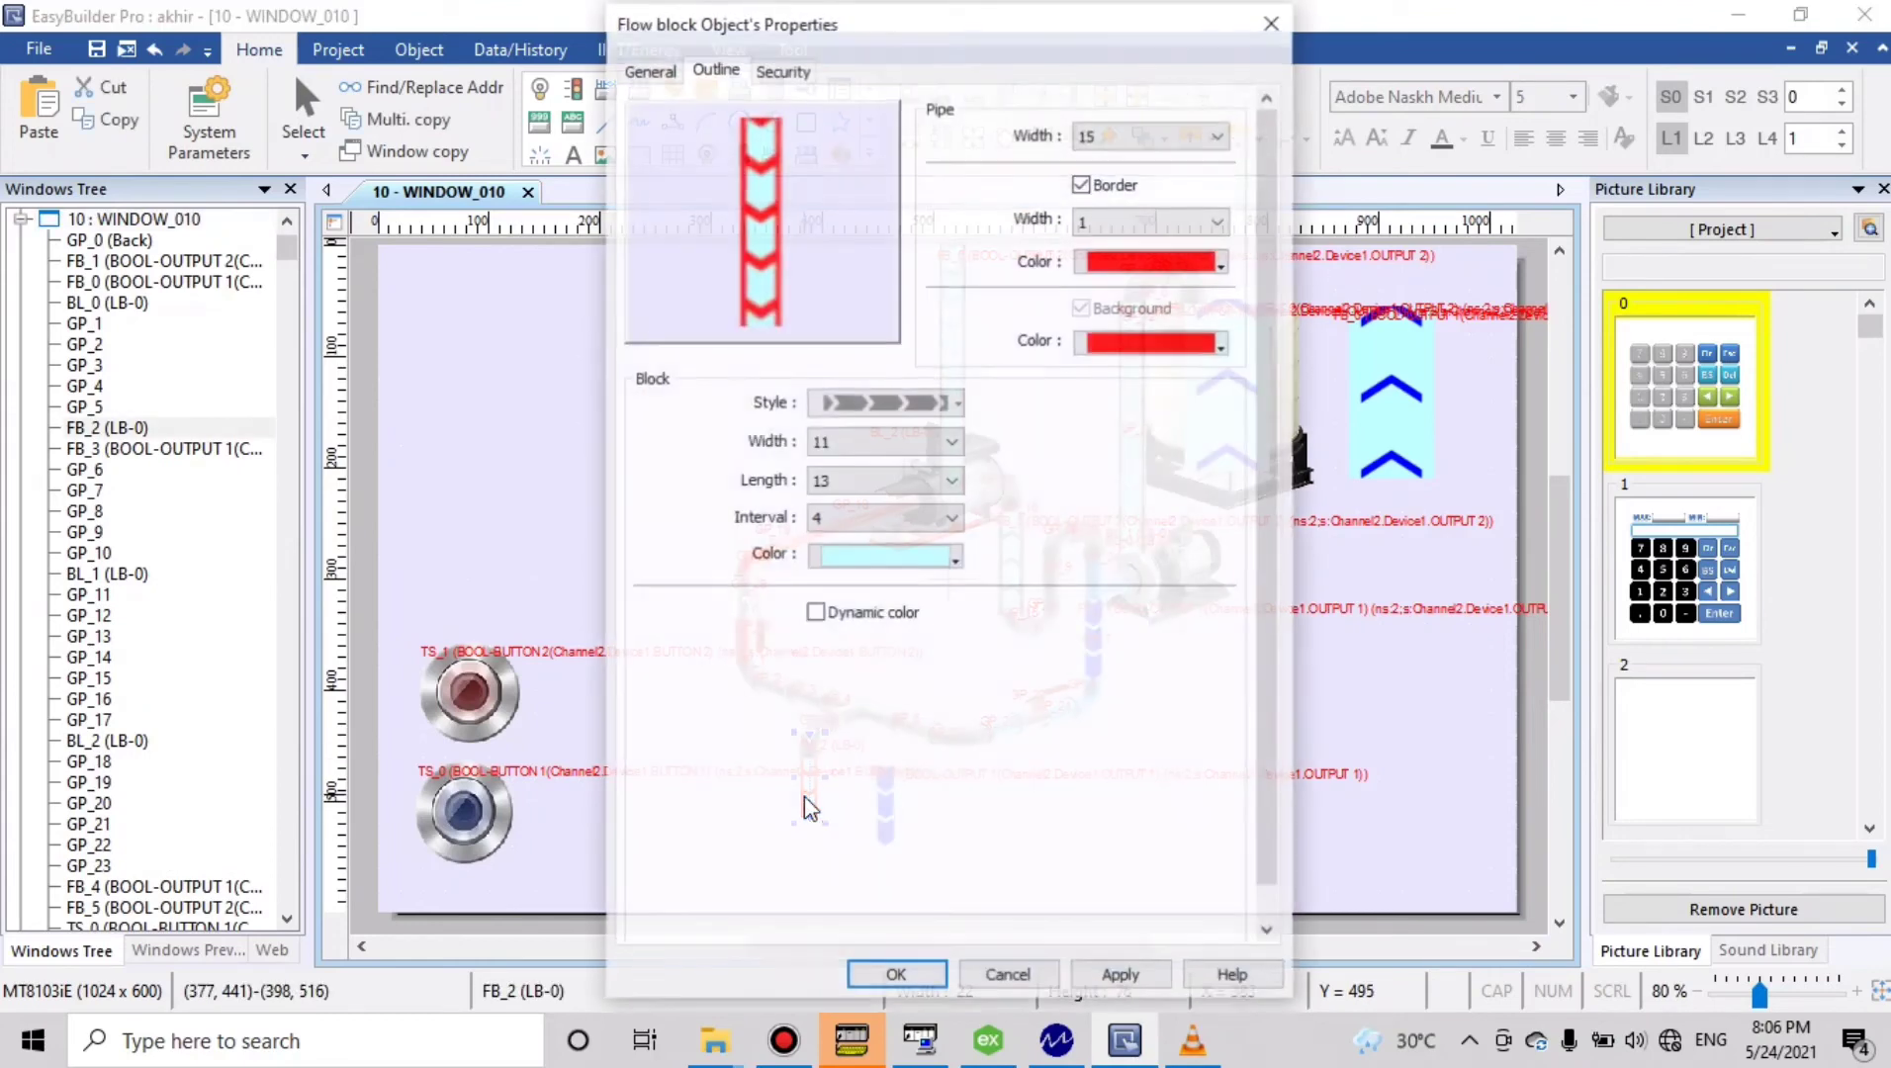
pyautogui.click(780, 71)
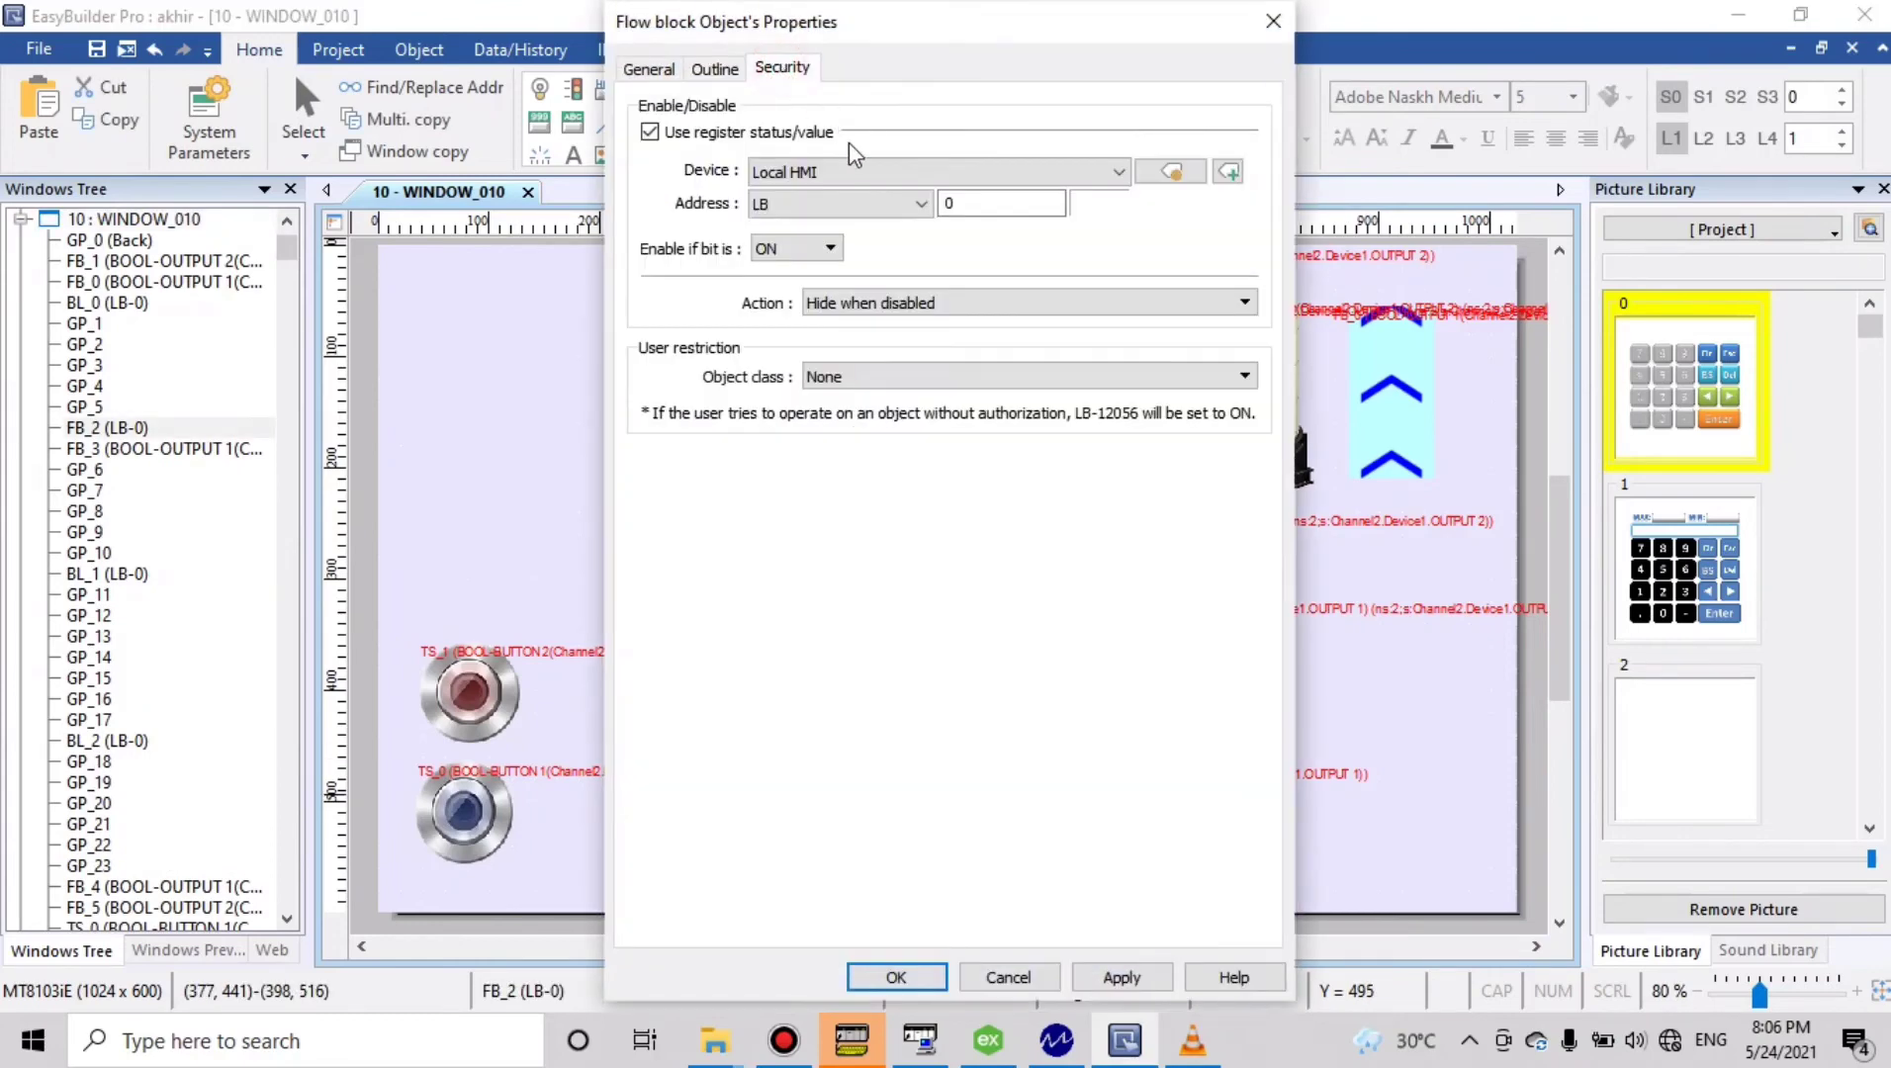
pyautogui.click(852, 172)
pyautogui.click(865, 199)
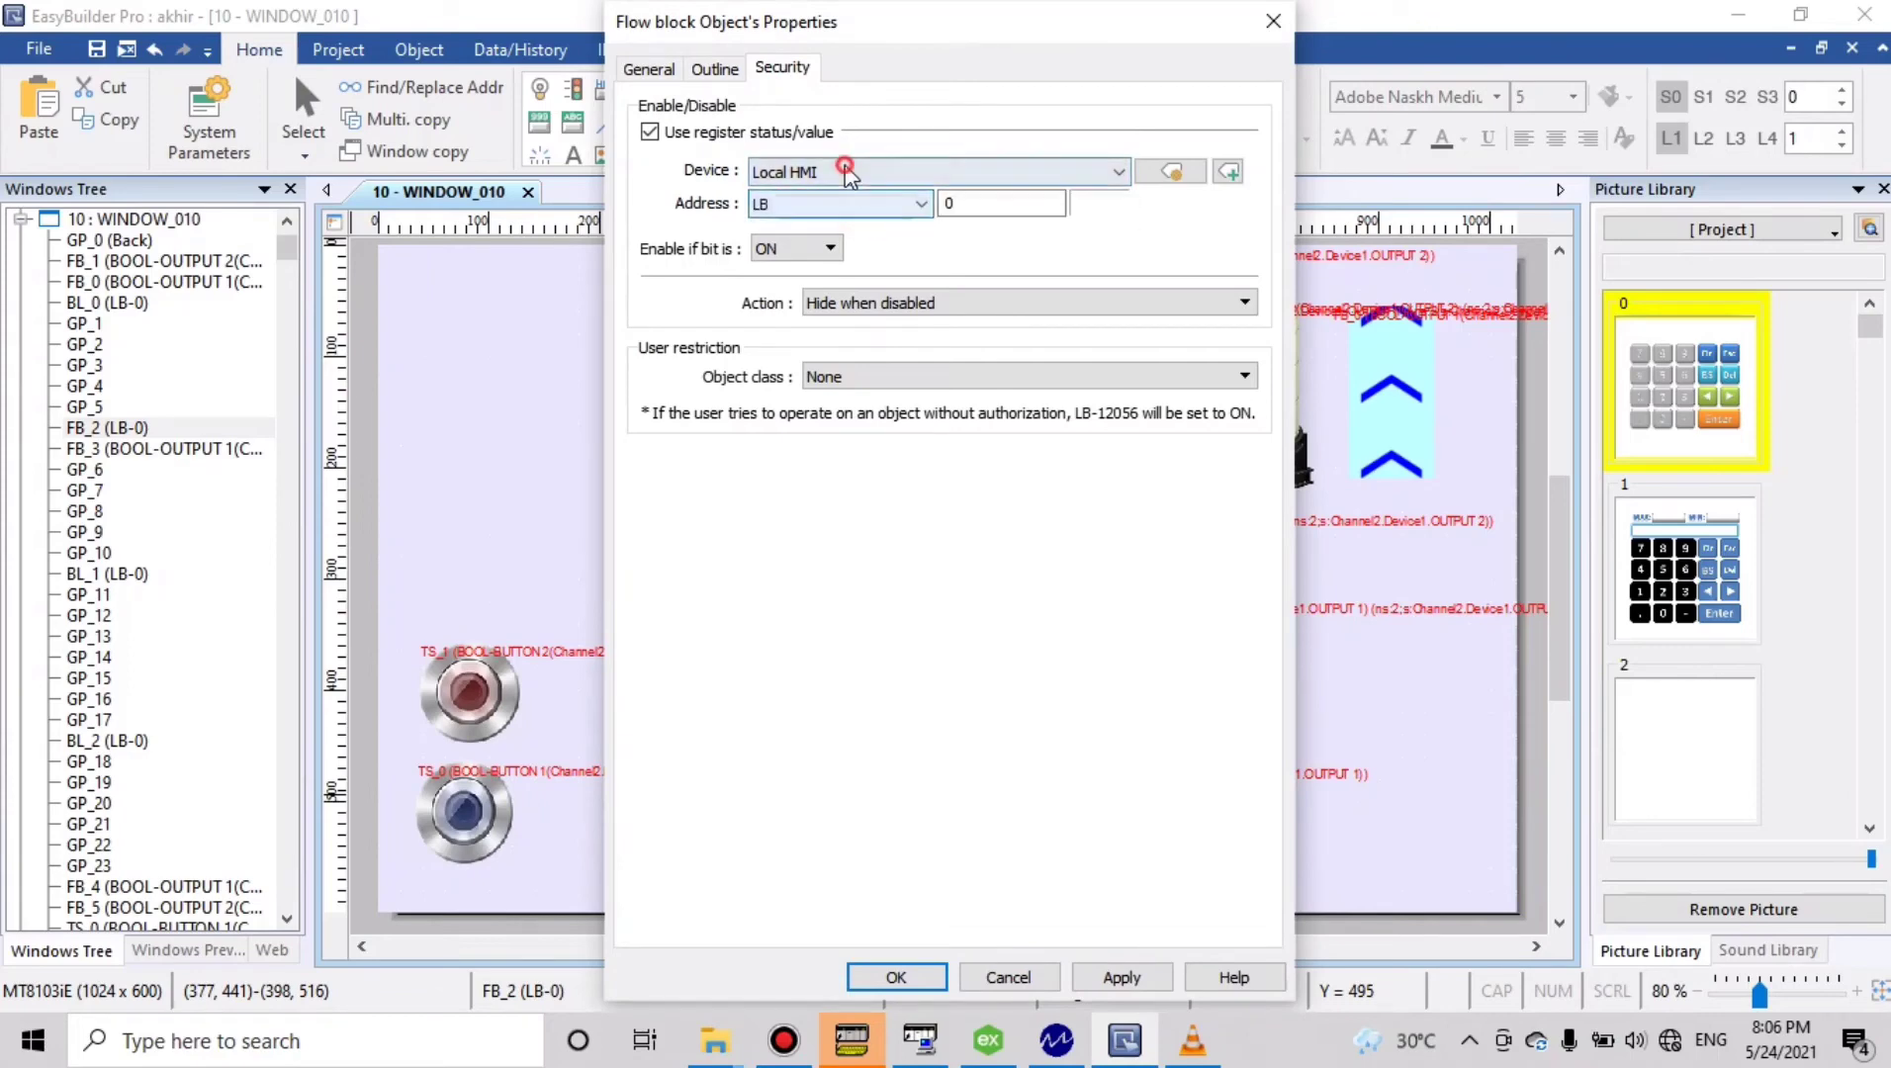
pyautogui.click(846, 171)
pyautogui.click(868, 220)
# Assign the OUTPUT 2 tag from Channel2's Device1 to flow block FB_2 and save its properties
pyautogui.click(872, 207)
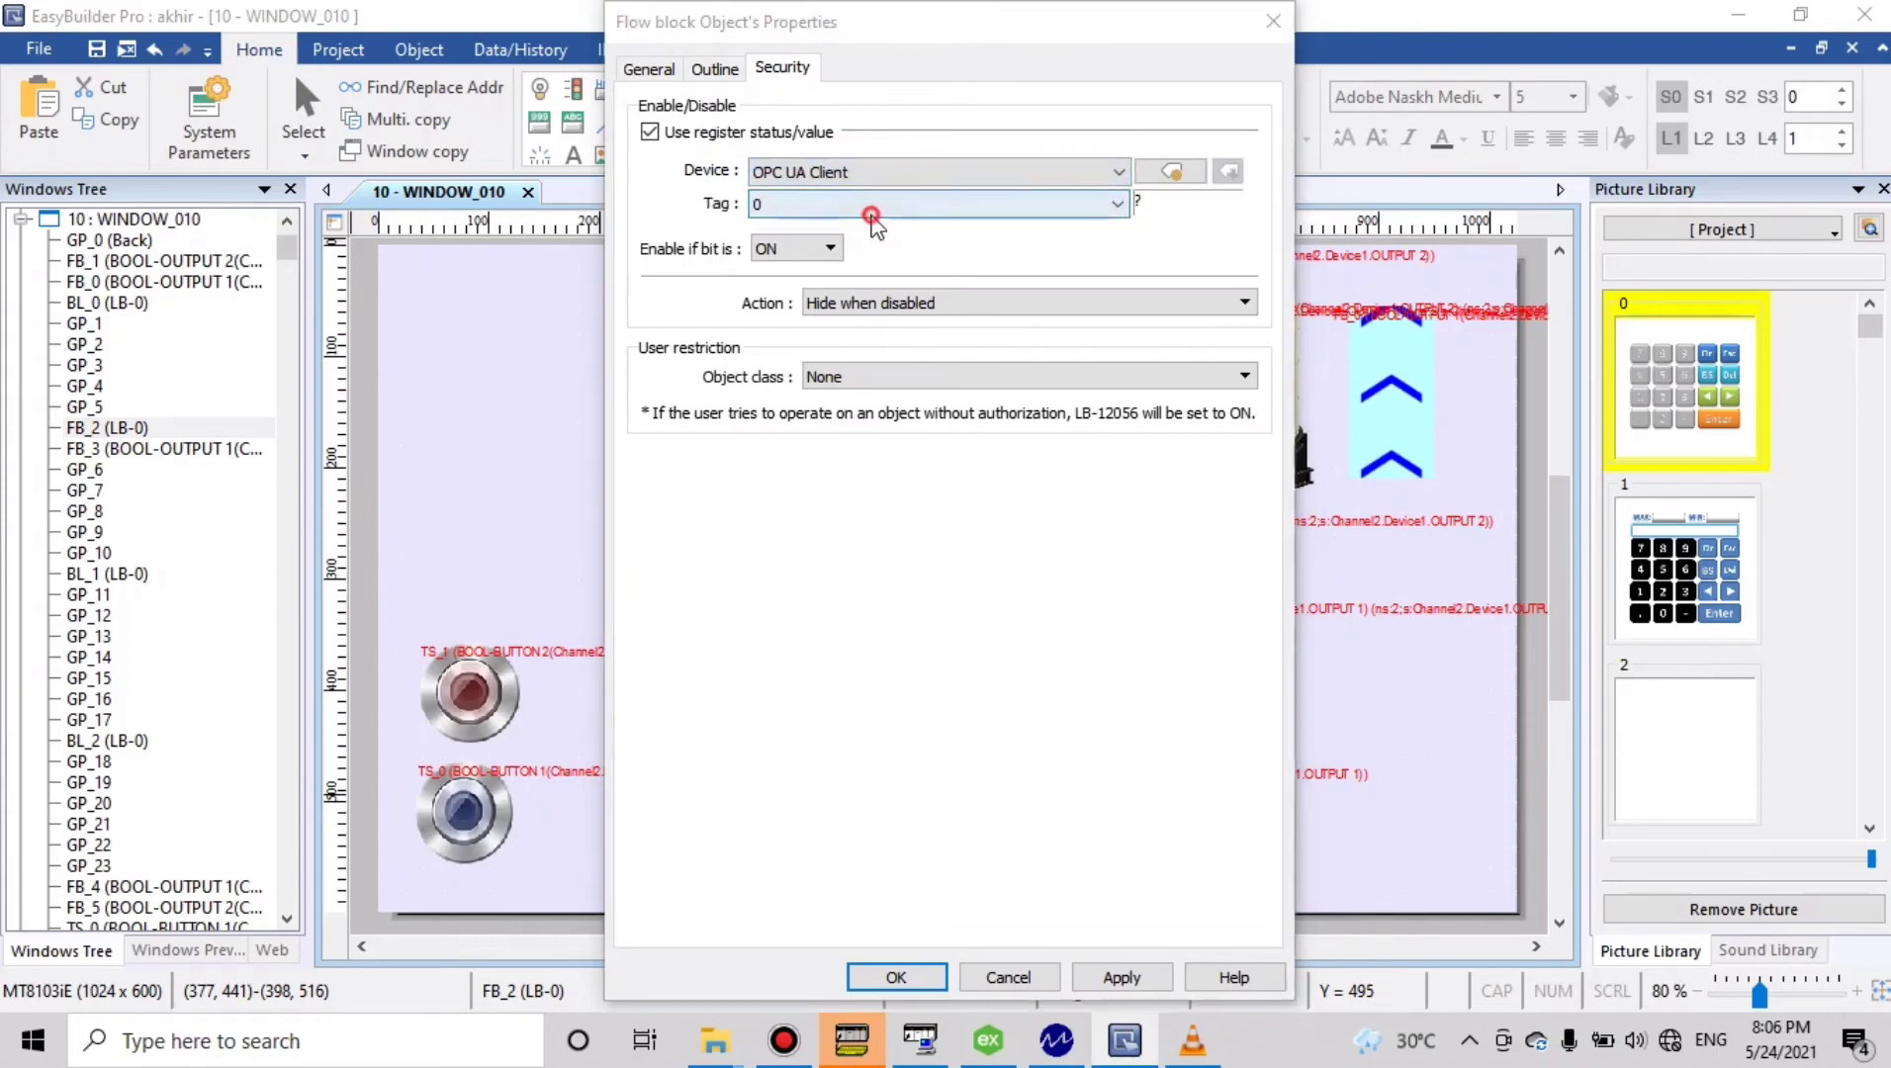
pyautogui.doubleClick(959, 318)
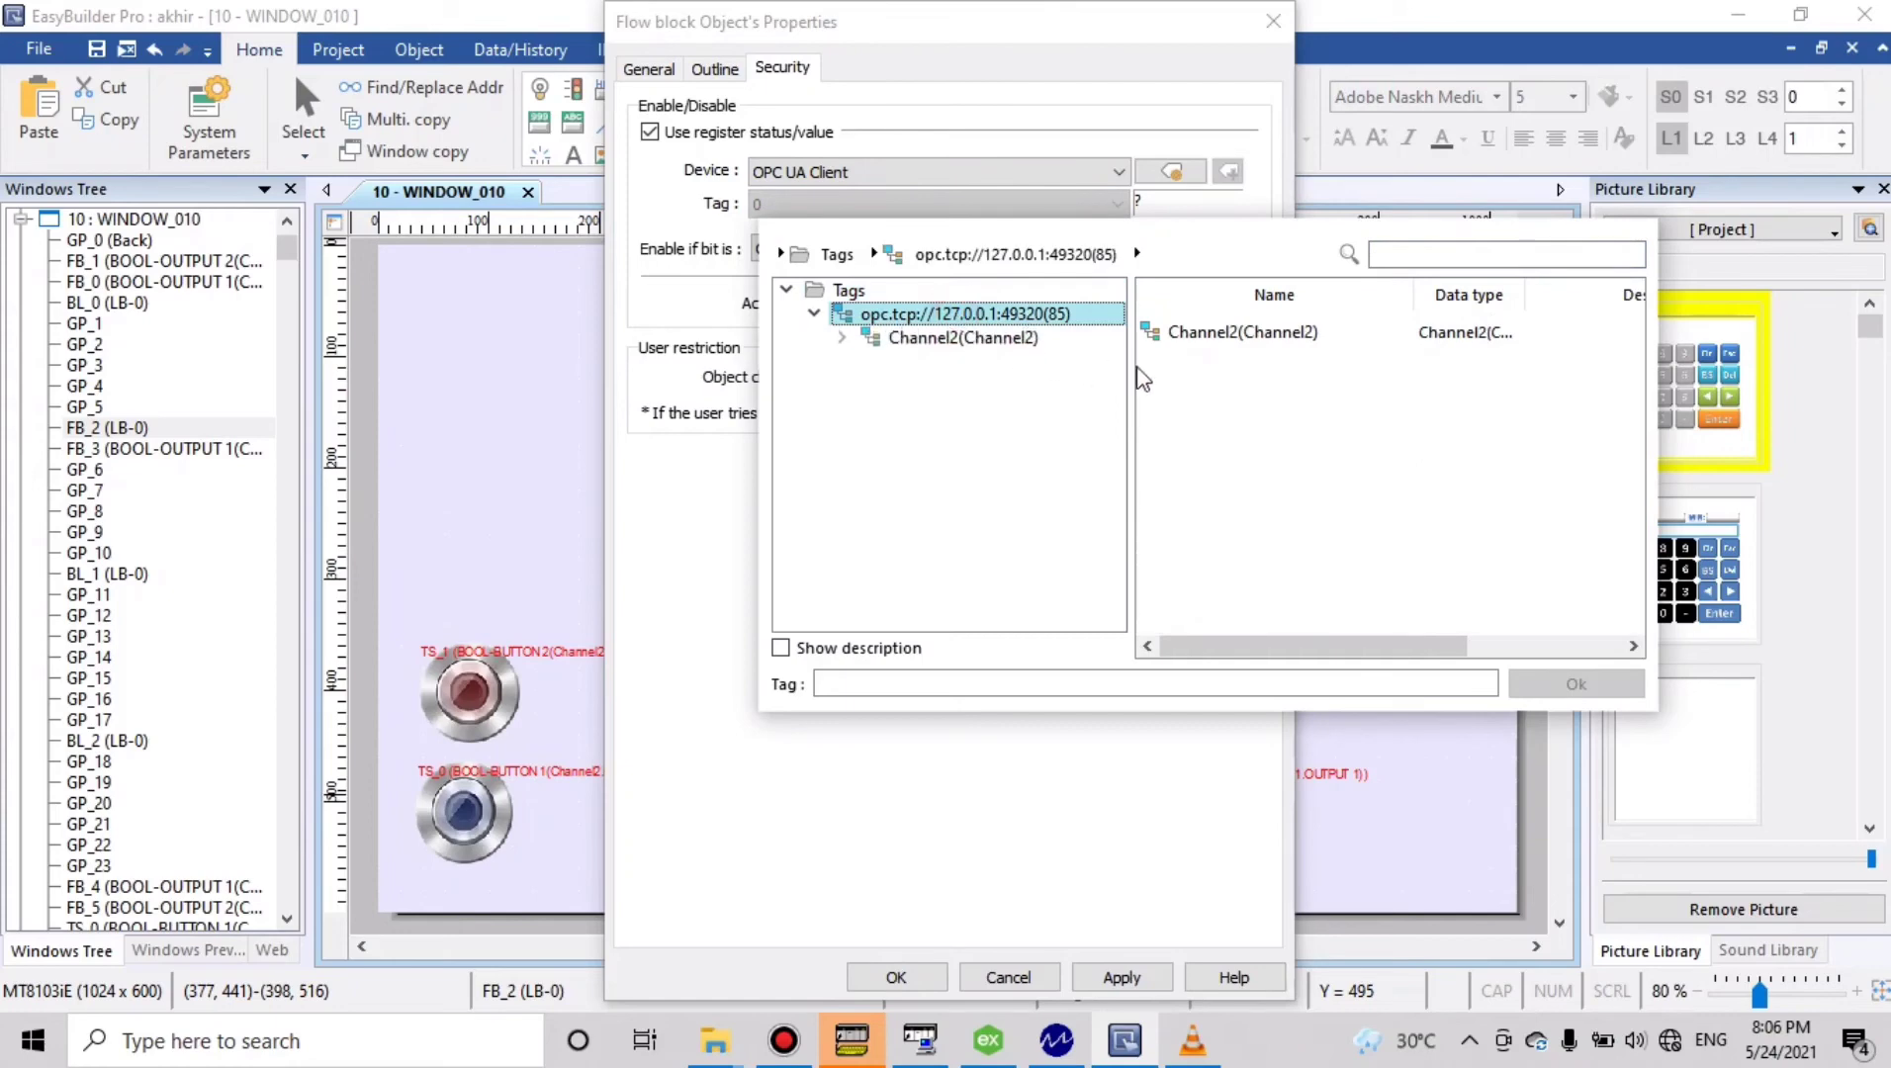
pyautogui.doubleClick(1077, 336)
pyautogui.click(1060, 361)
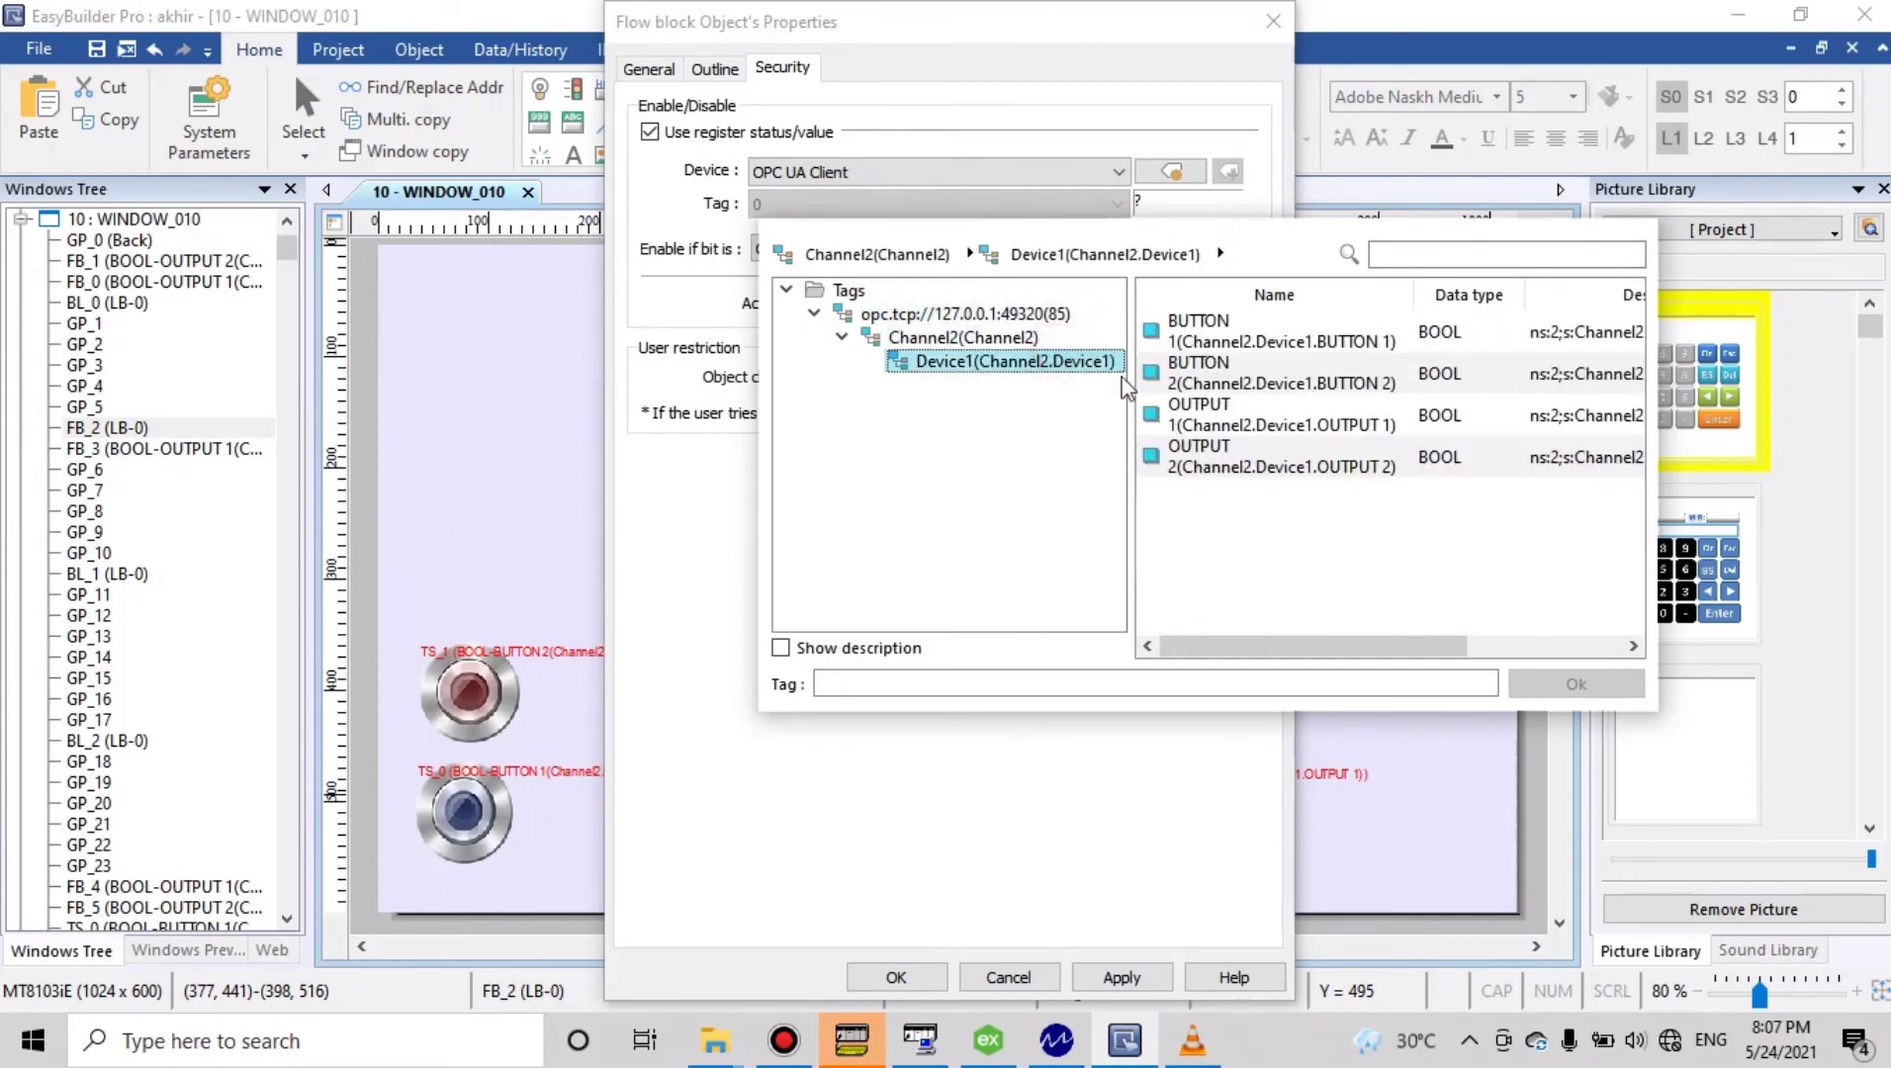
pyautogui.click(1227, 457)
pyautogui.click(1554, 684)
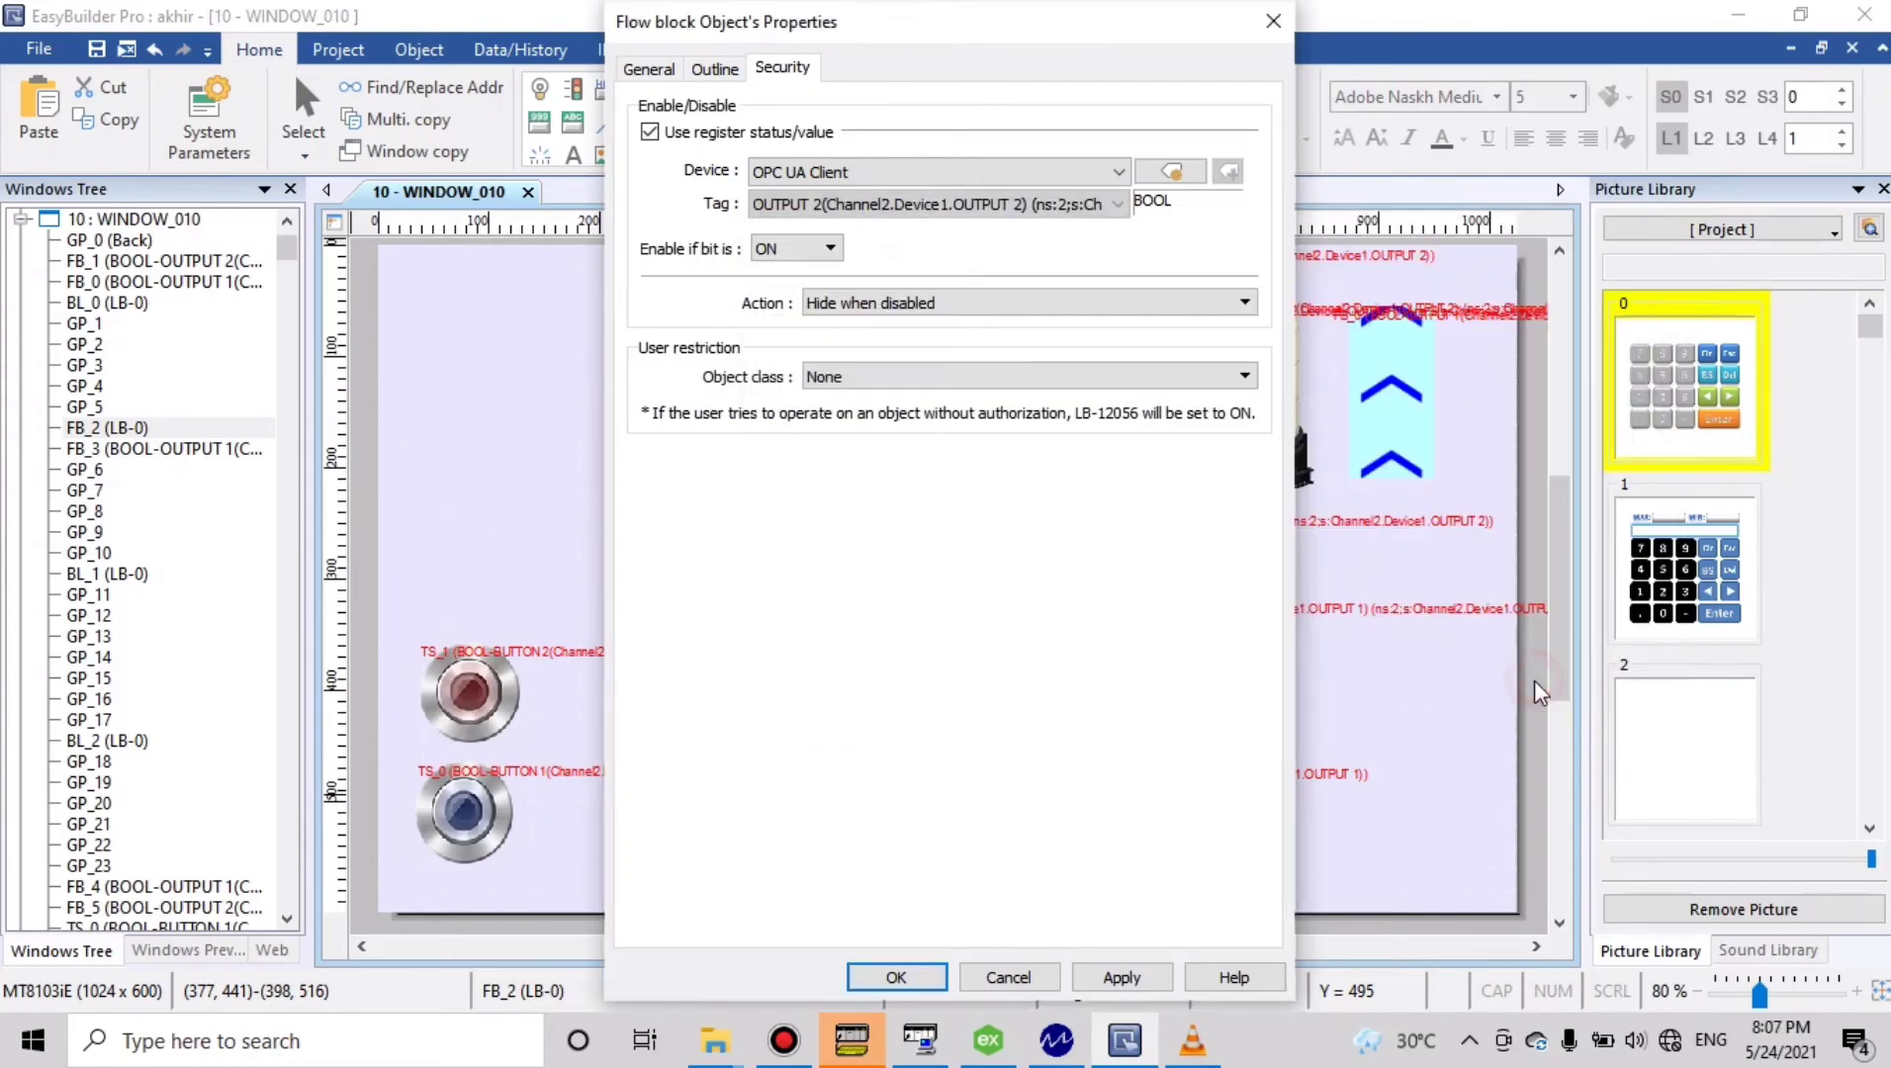
pyautogui.click(886, 979)
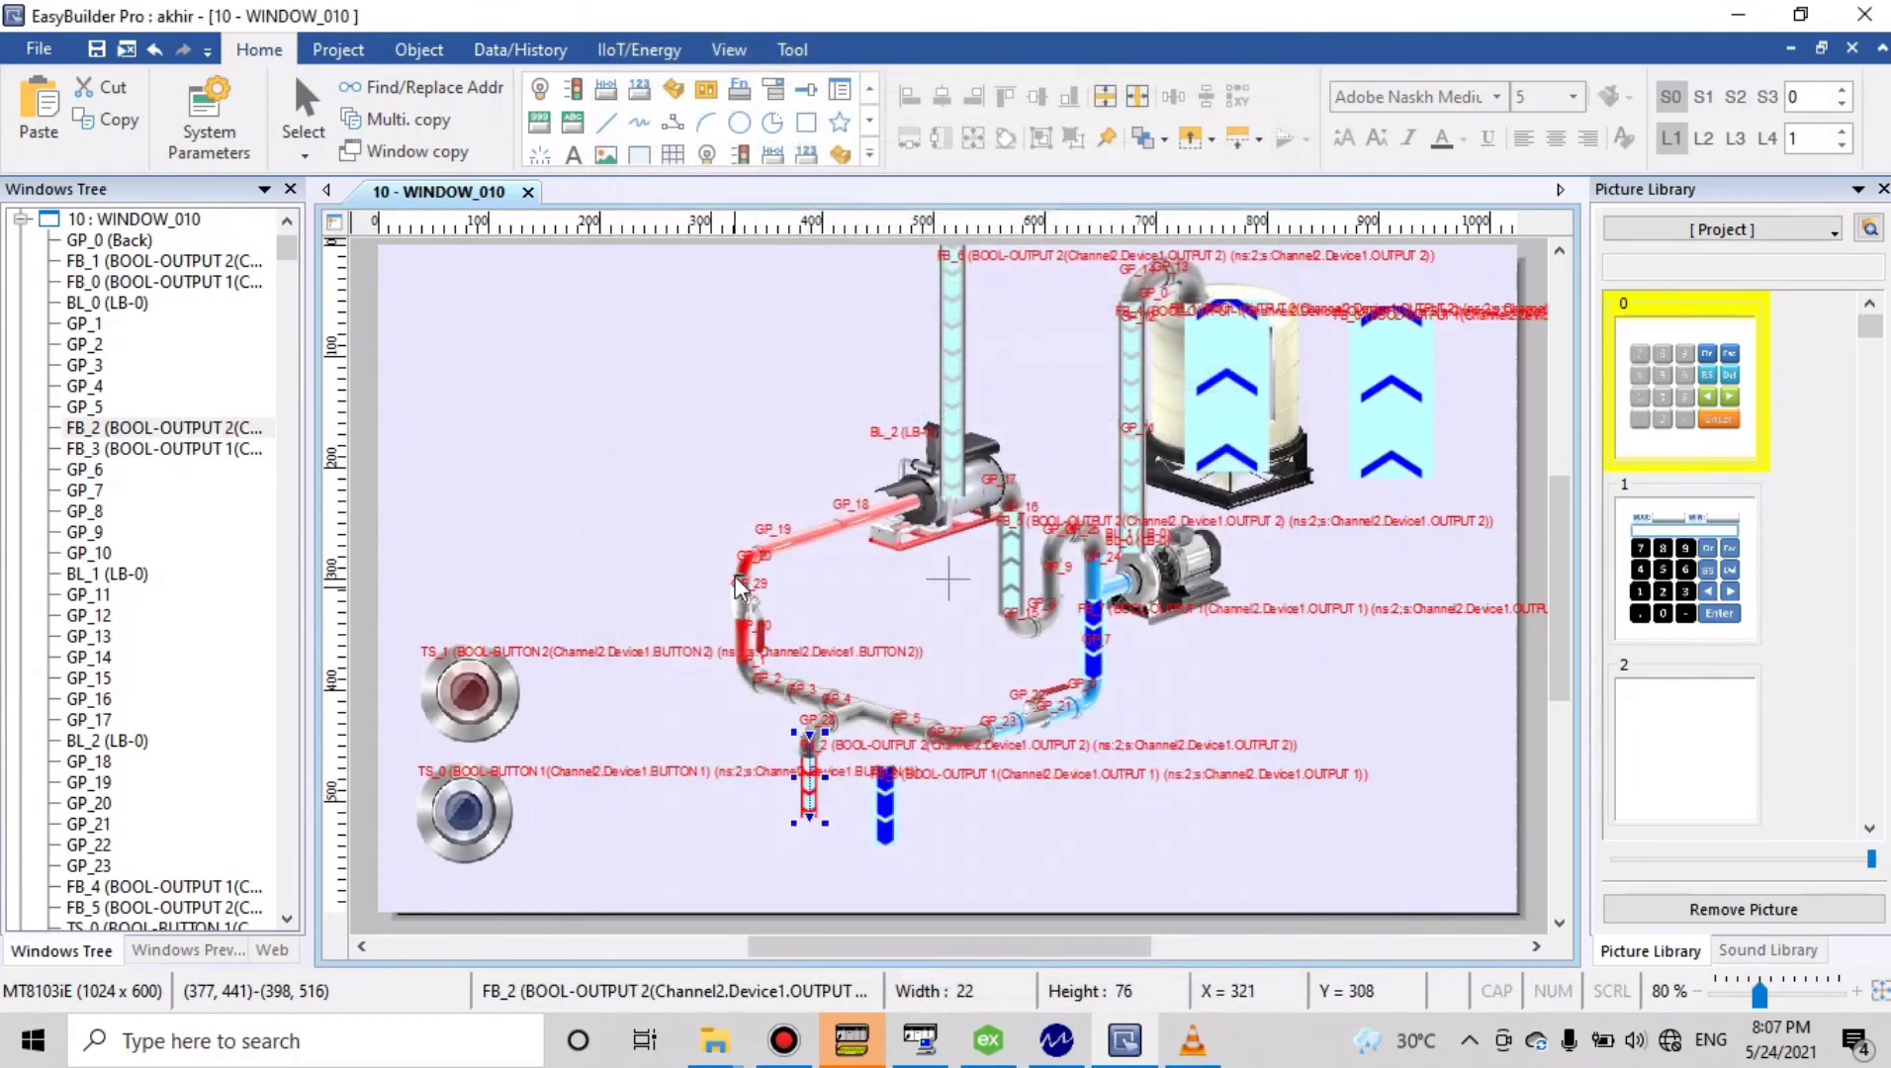
# Move flow block FB_6 off the upper pump onto the vertical pipe beside the tank
pyautogui.click(705, 543)
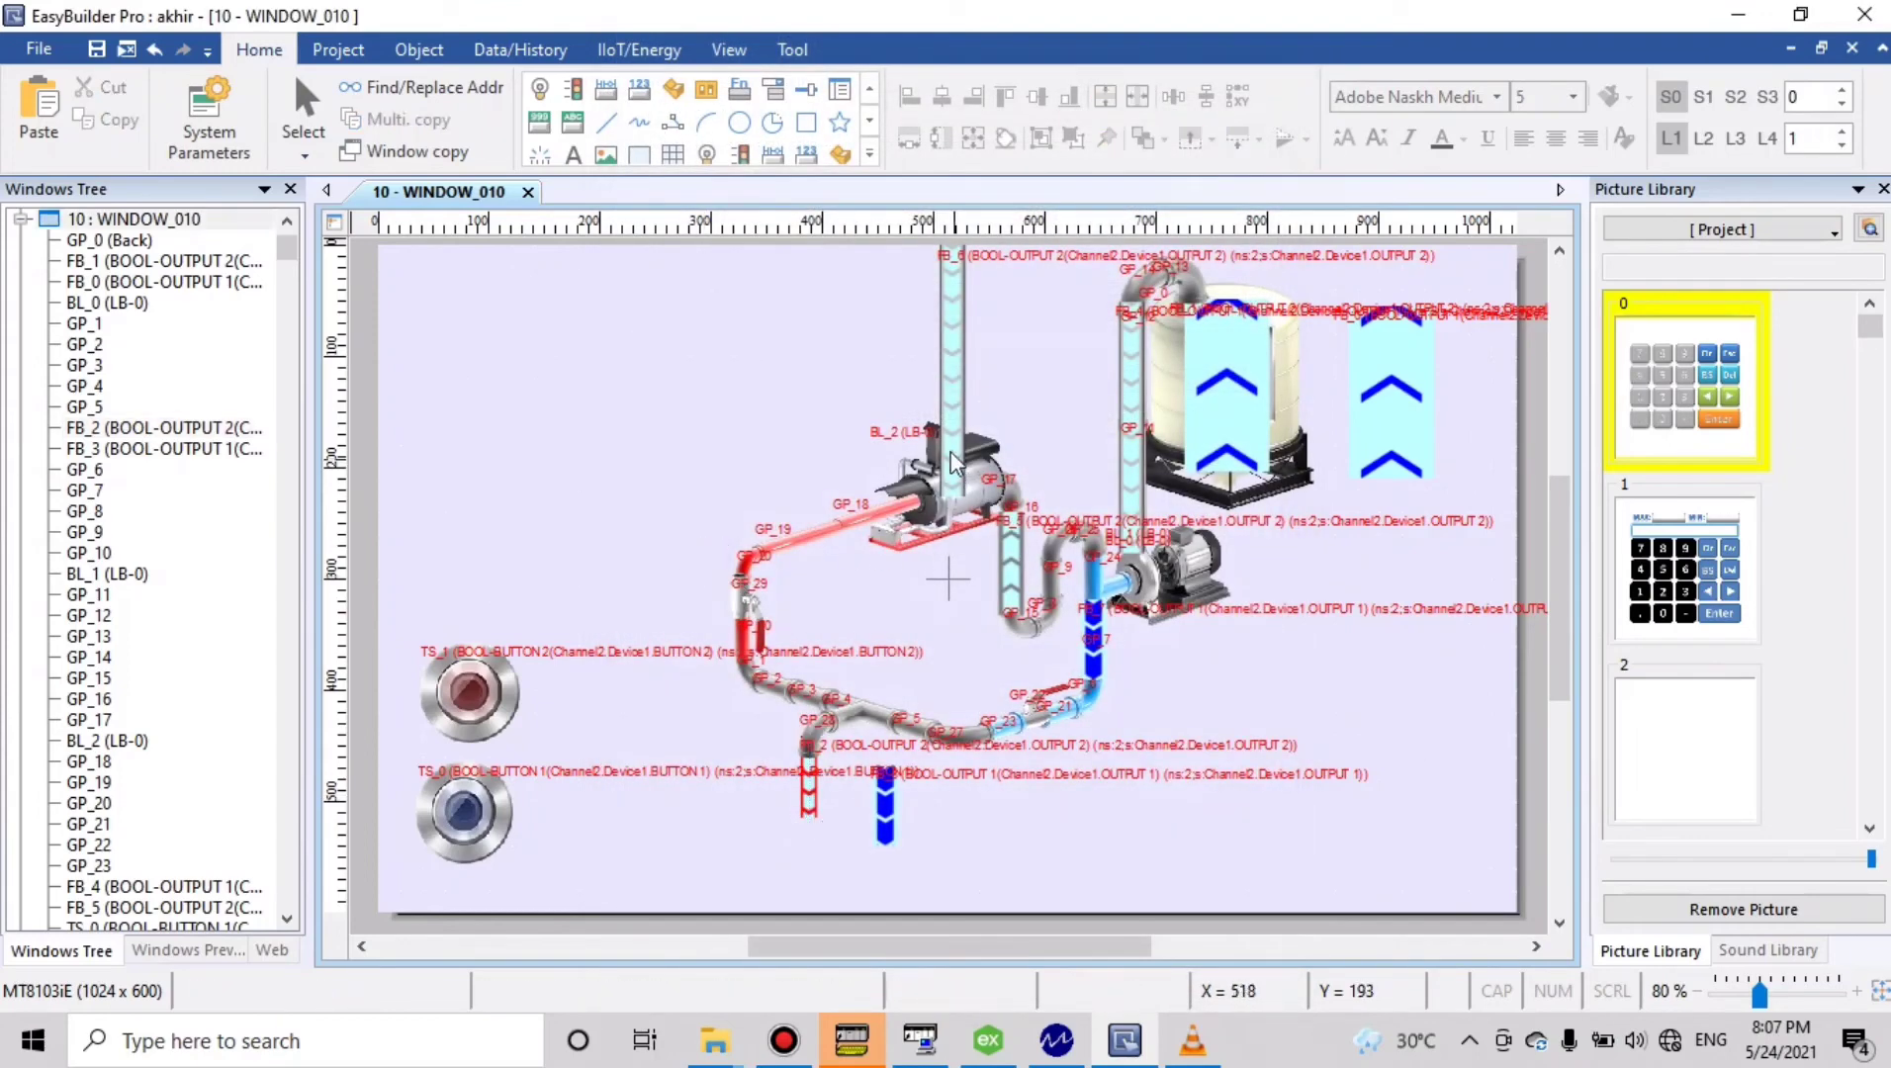
pyautogui.moveTo(949, 436); pyautogui.dragTo(1130, 491)
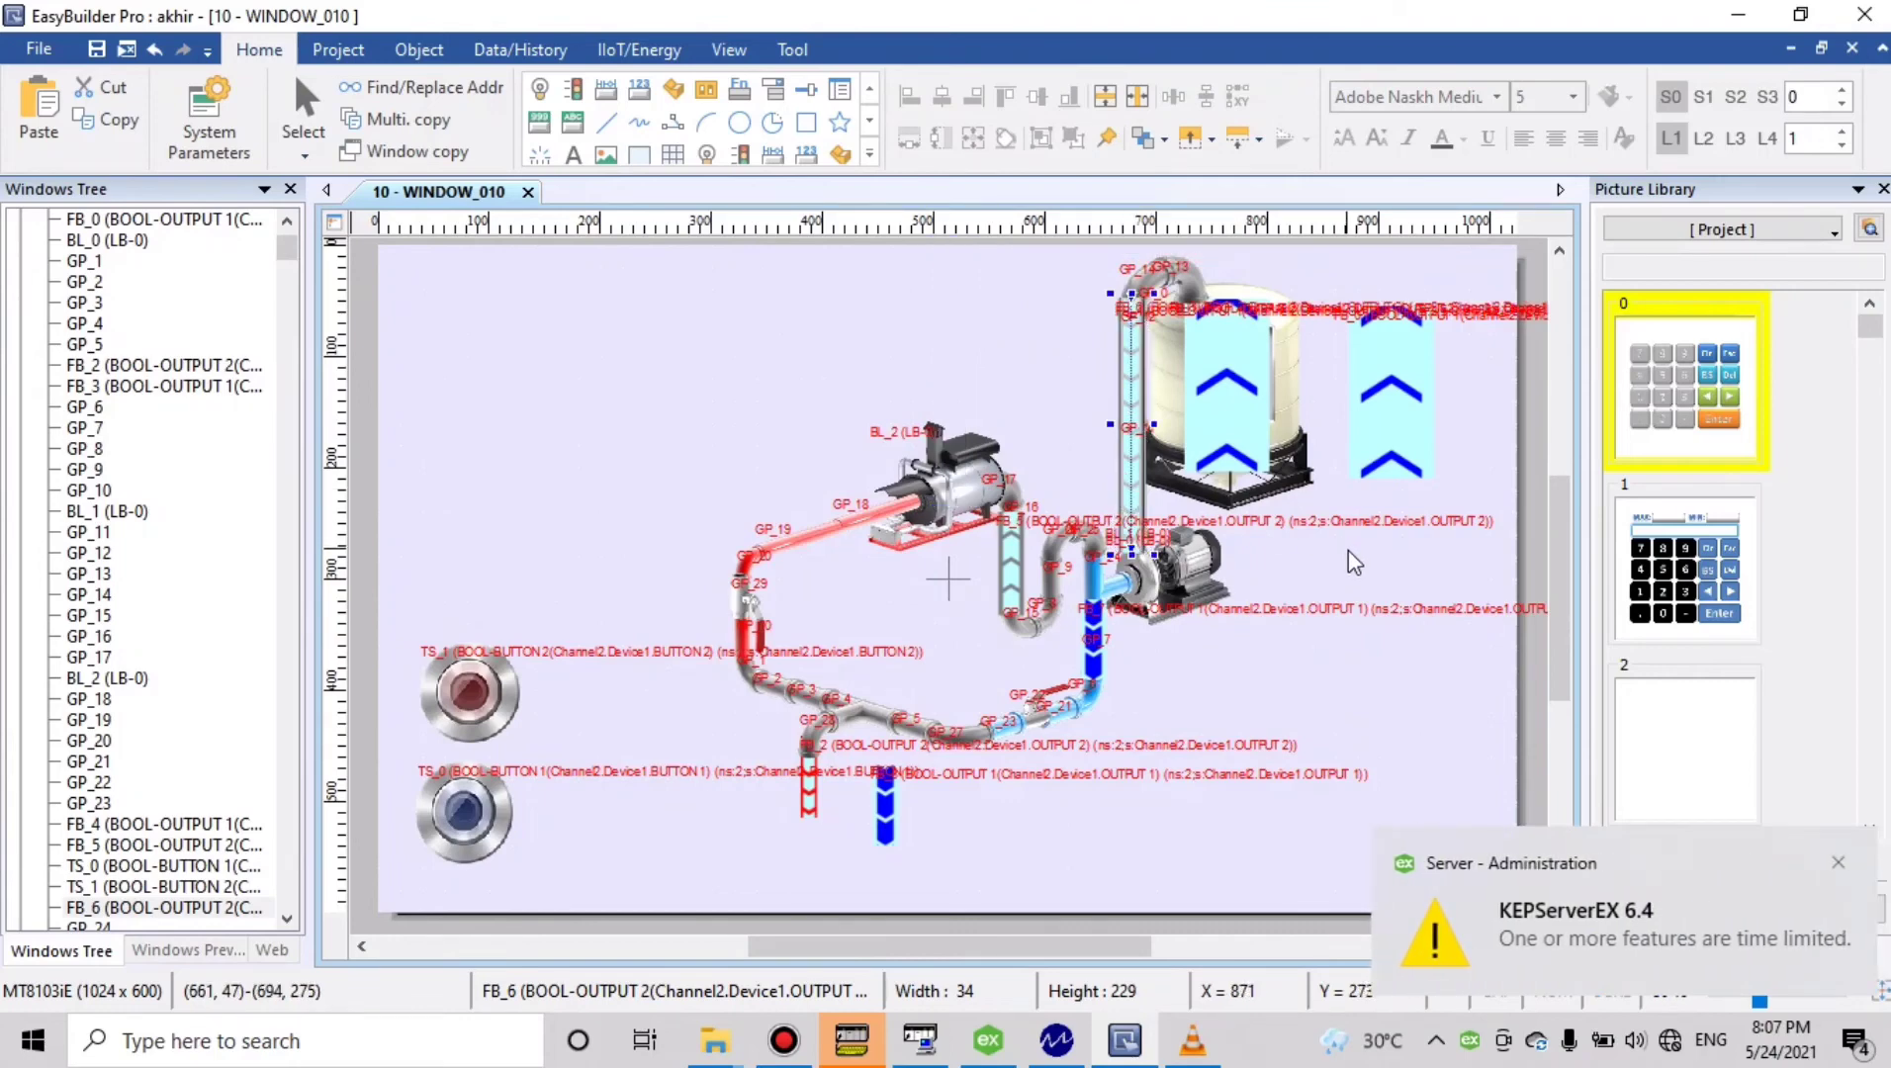
pyautogui.click(1348, 551)
# Set the read device of bit lamp BL_2 on the upper pump to OPC UA Client
pyautogui.click(911, 507)
pyautogui.click(950, 491)
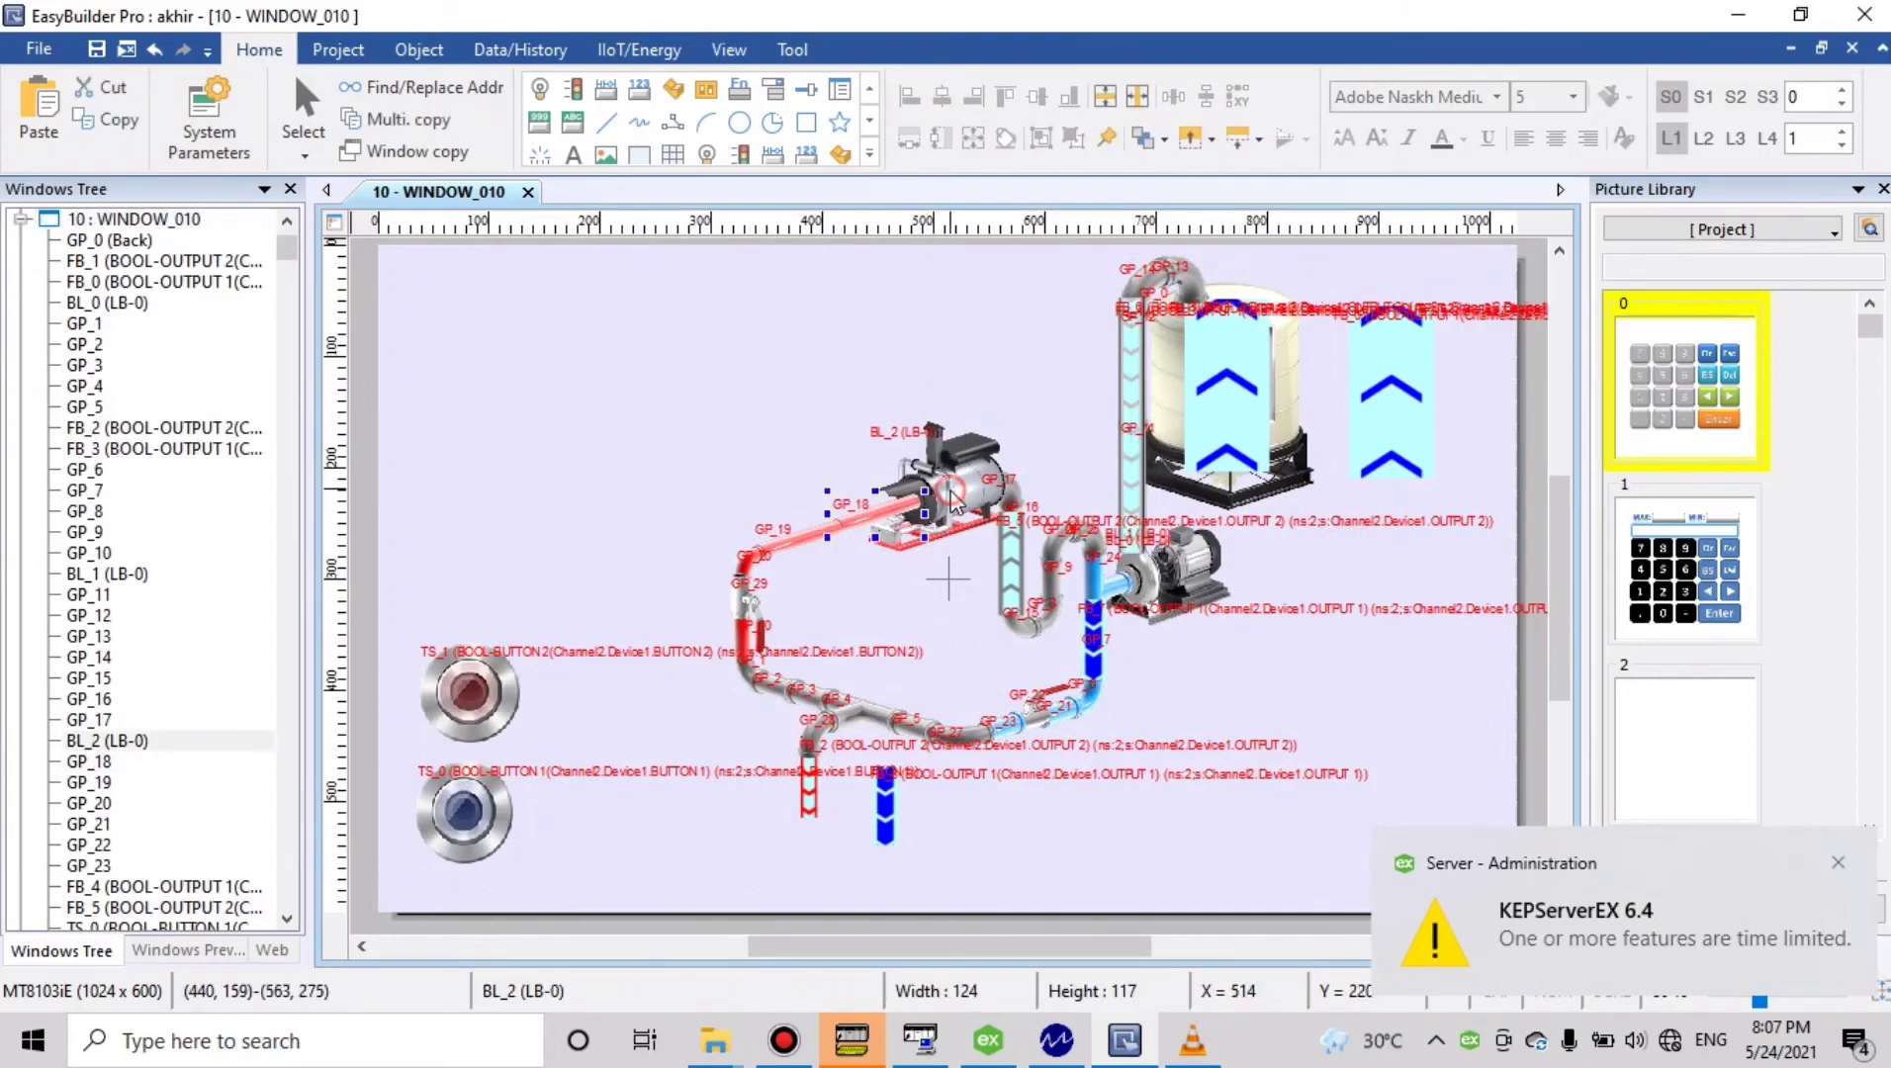
pyautogui.doubleClick(950, 492)
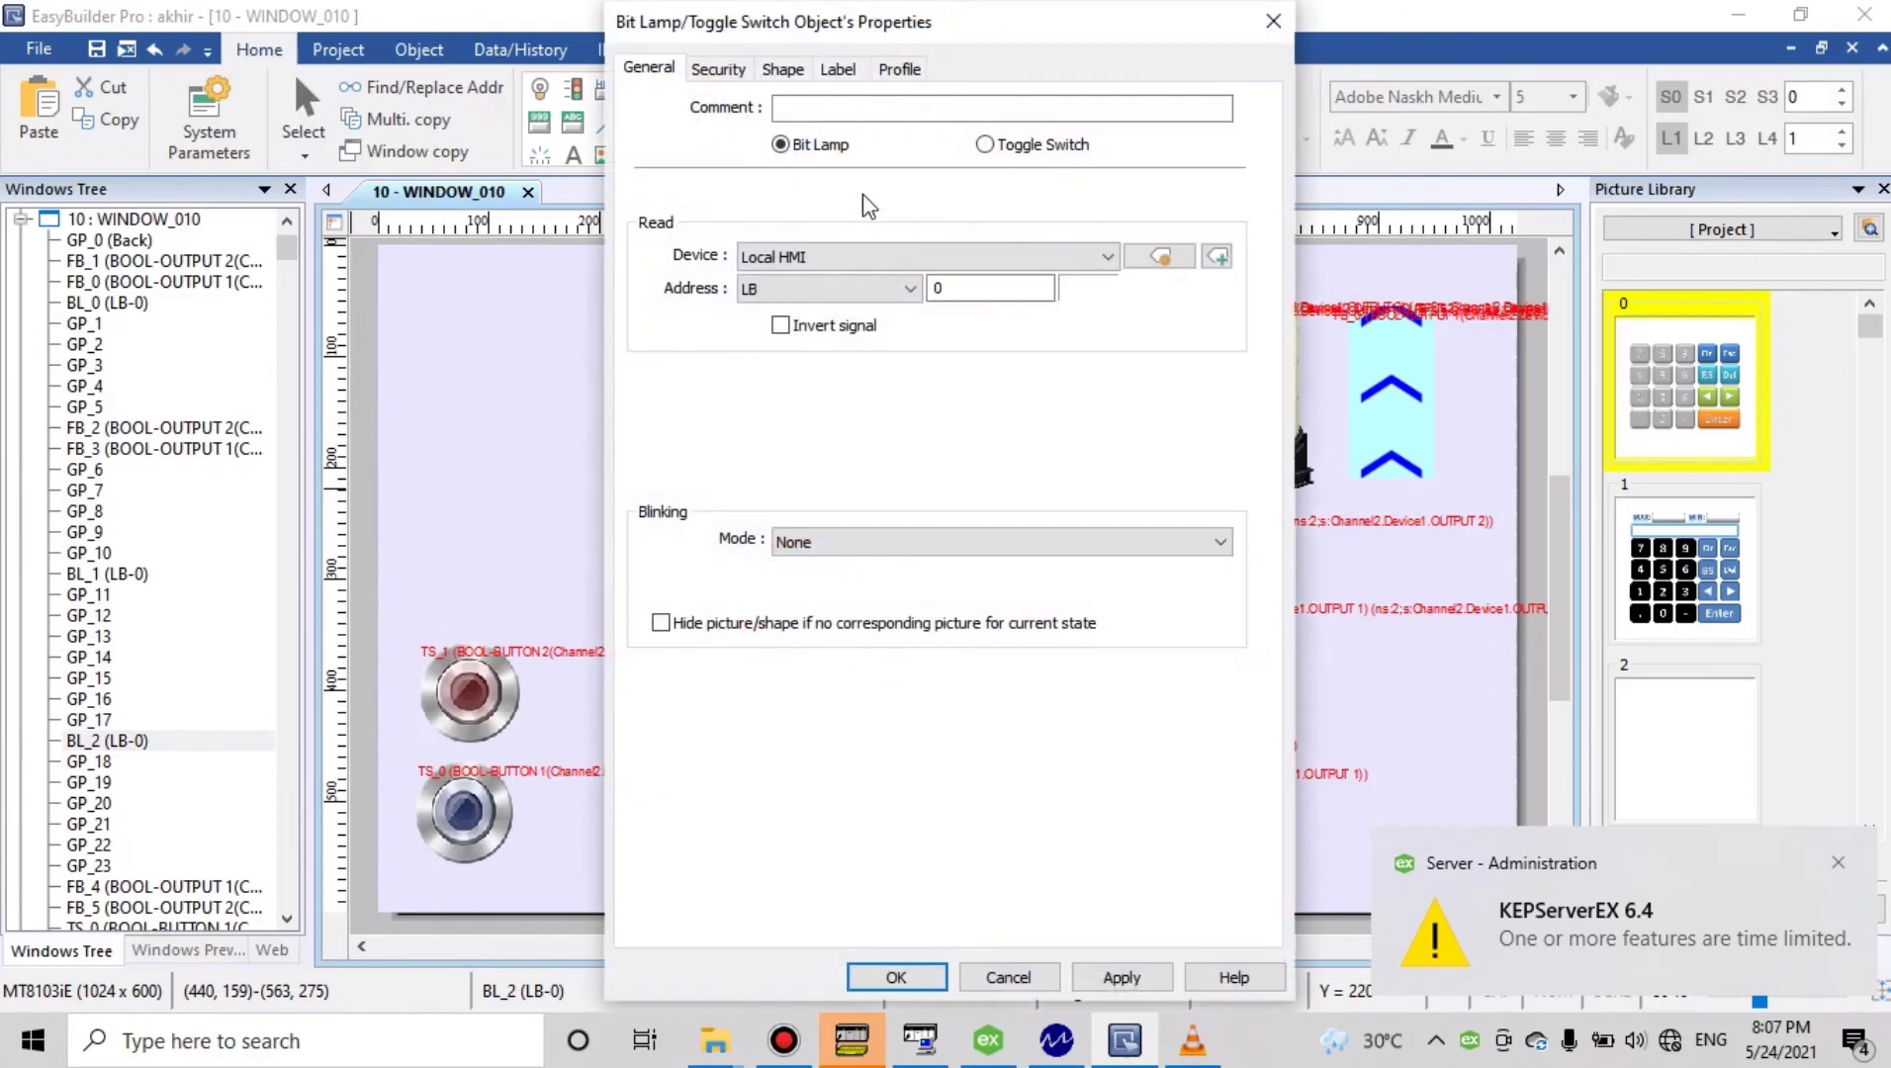
pyautogui.click(864, 255)
pyautogui.click(893, 301)
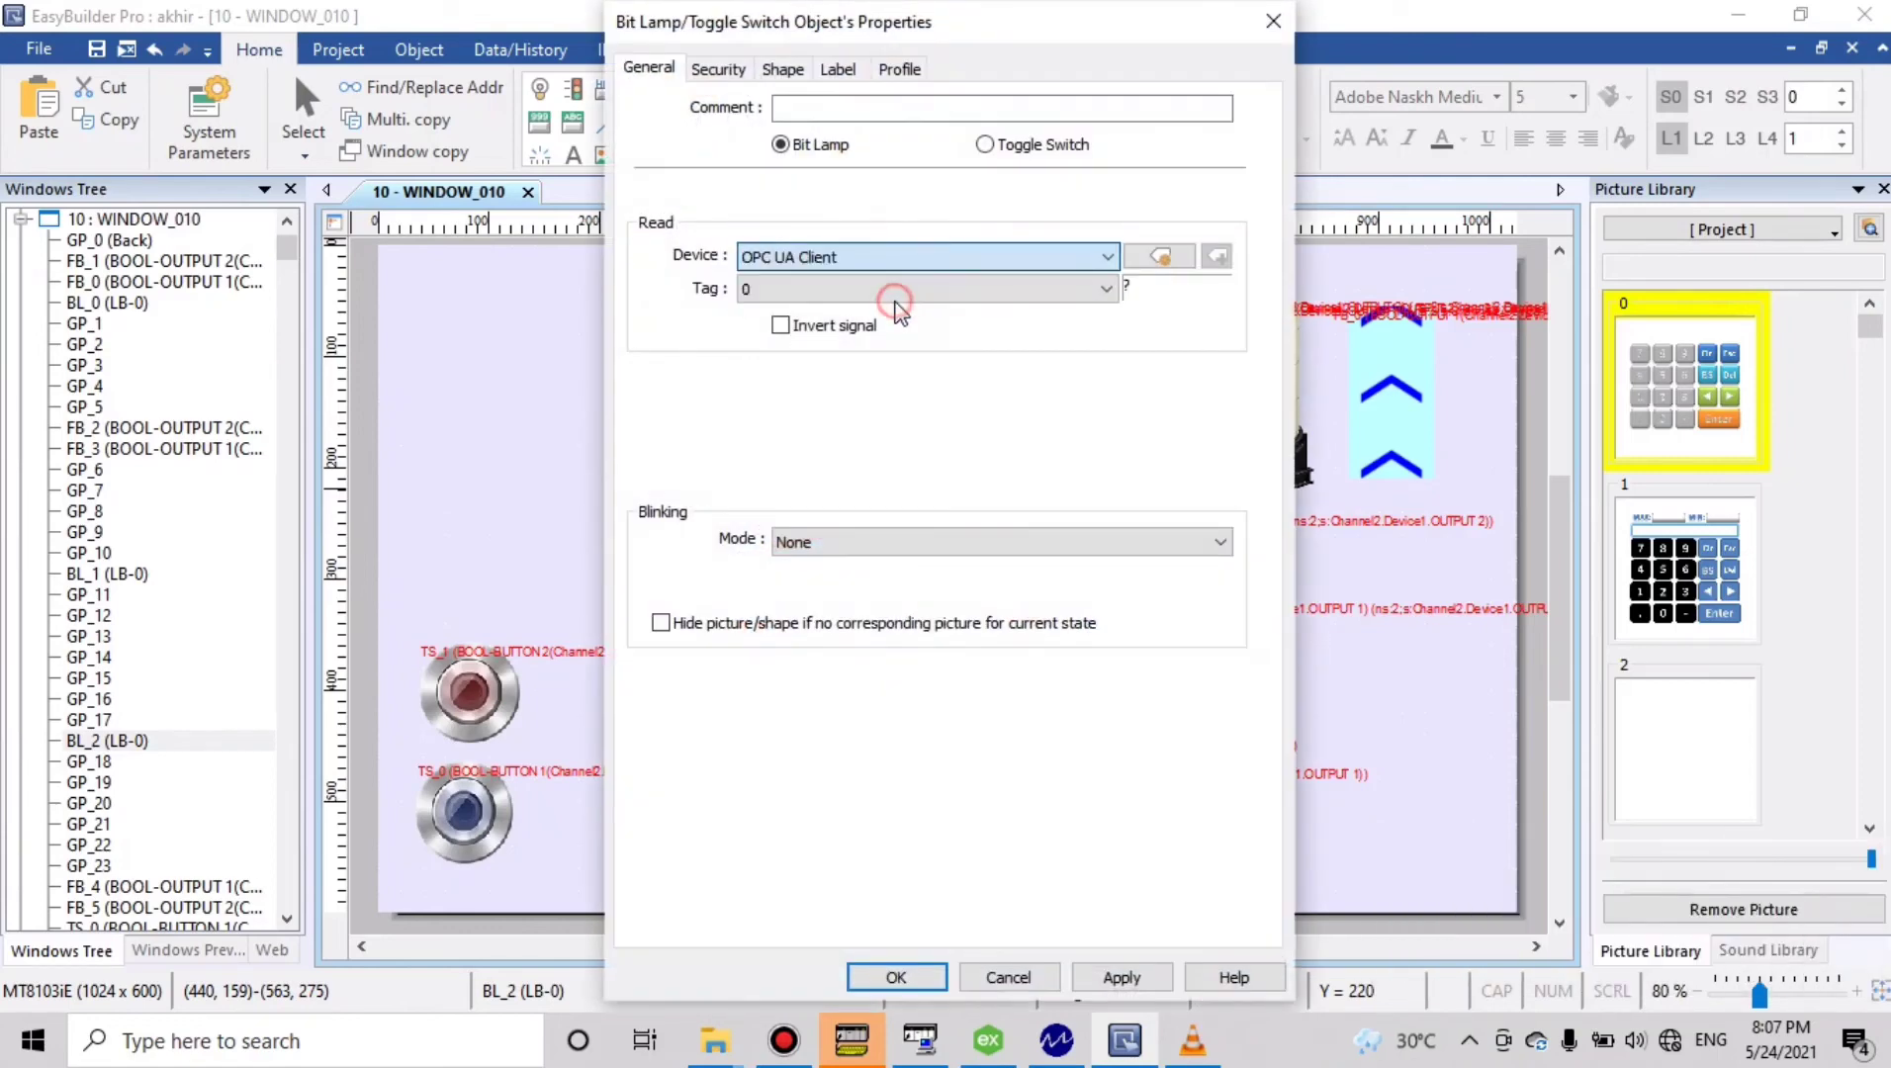
# Assign the OUTPUT 2 tag from Channel2's Device1 to bit lamp BL_2 and save its properties
pyautogui.click(890, 291)
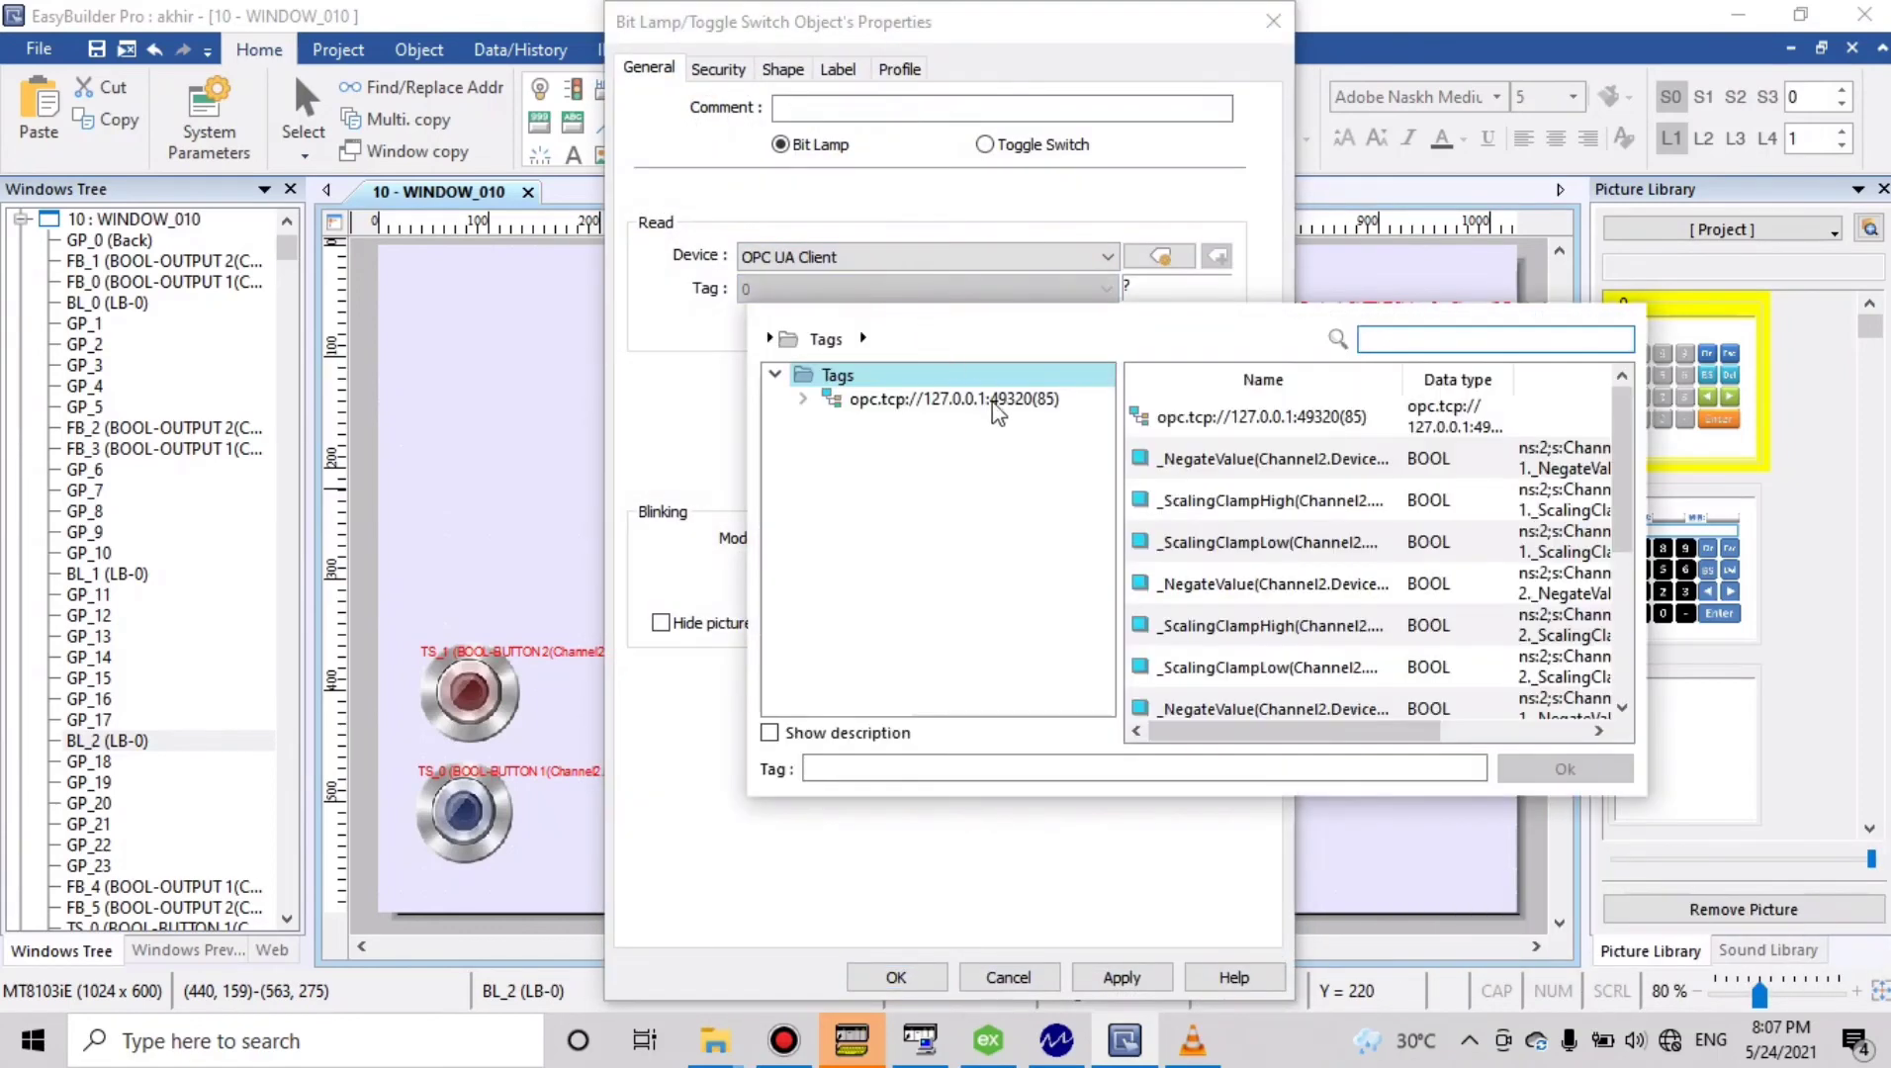
pyautogui.doubleClick(997, 401)
pyautogui.doubleClick(999, 423)
pyautogui.click(1019, 446)
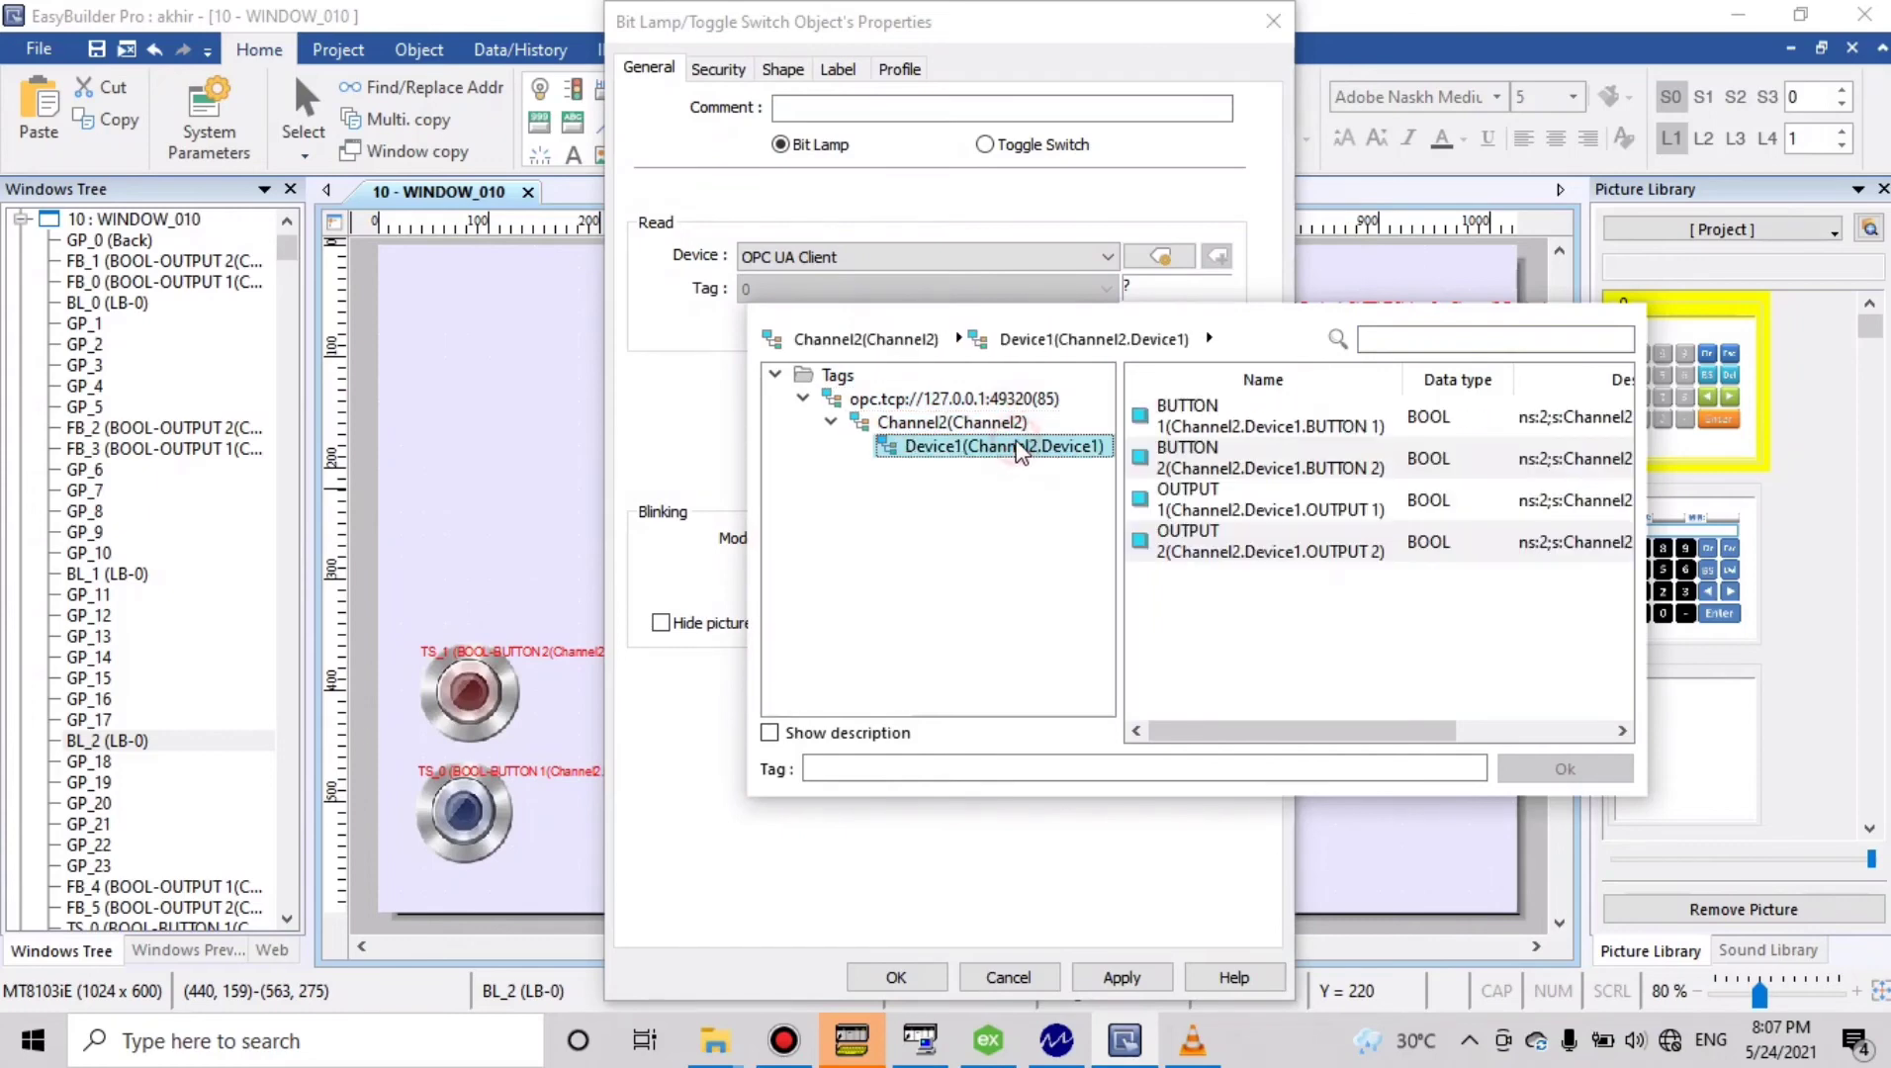
pyautogui.click(1259, 552)
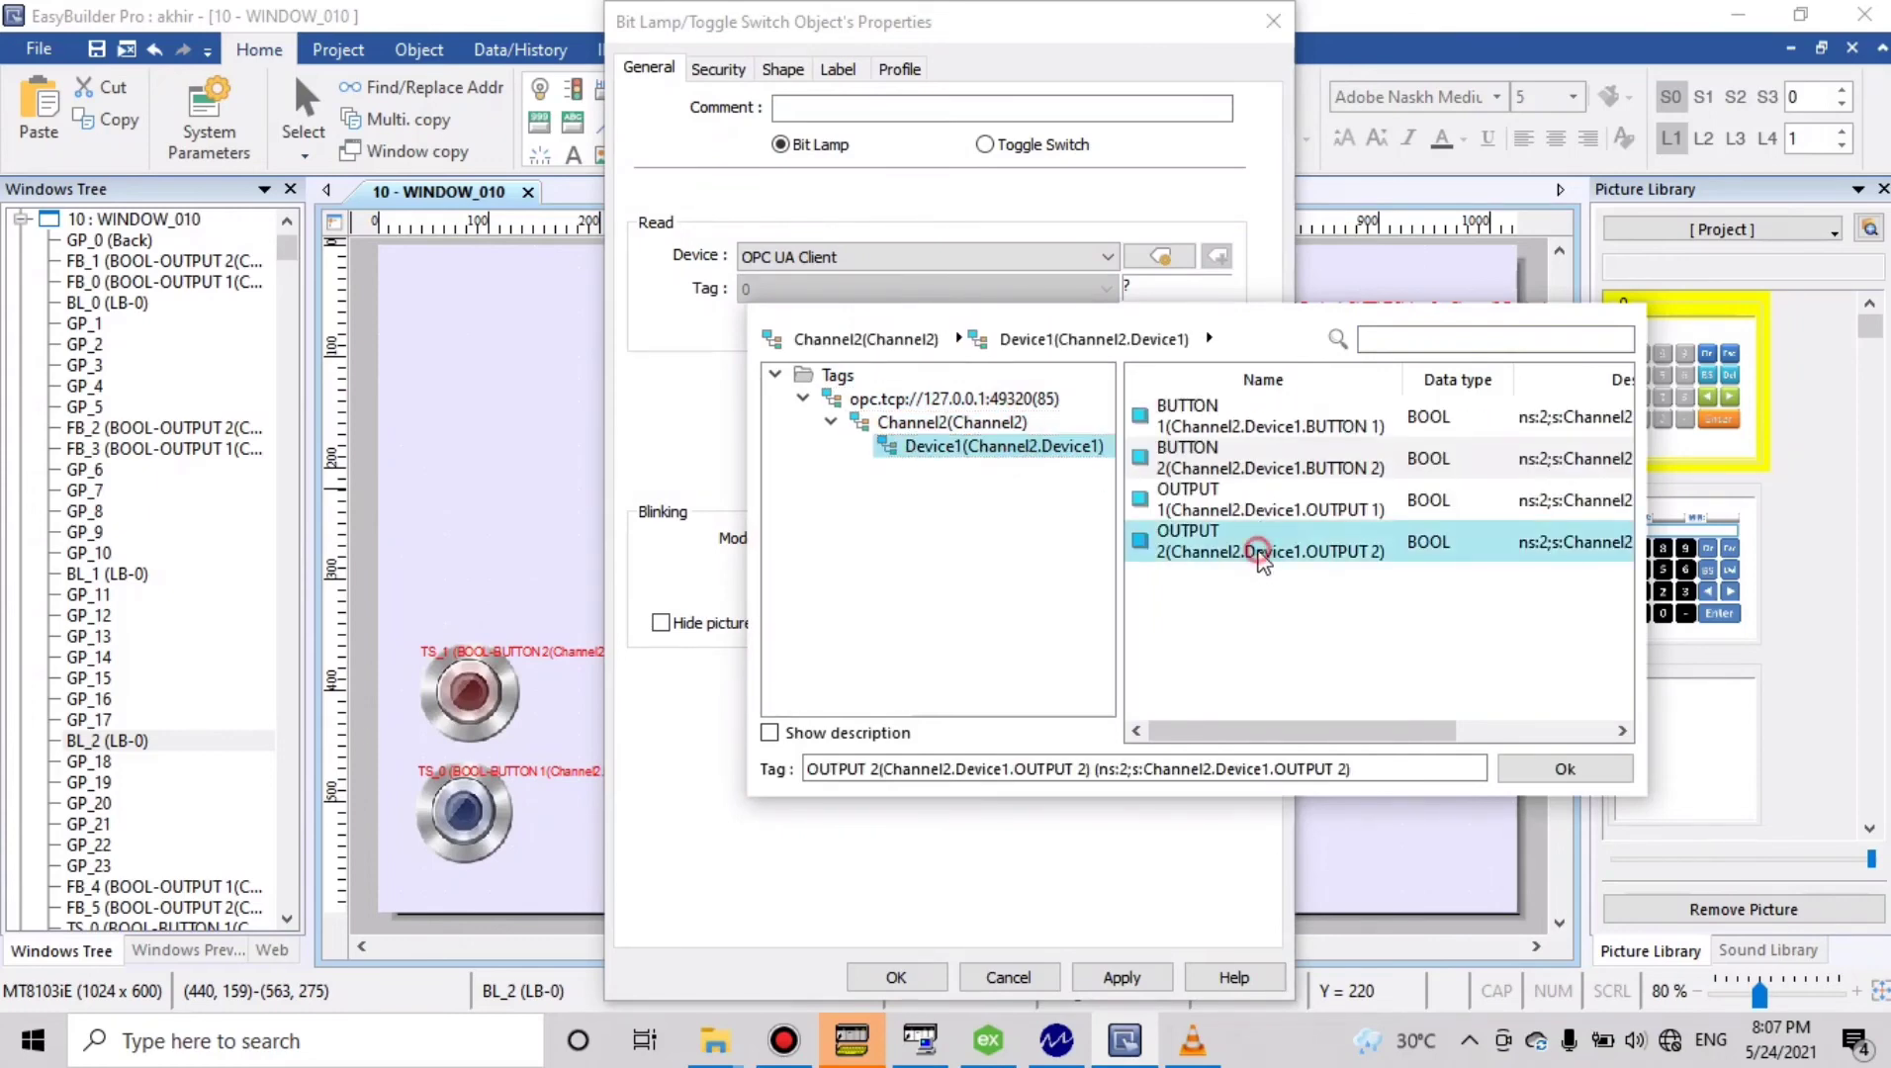
pyautogui.click(1529, 784)
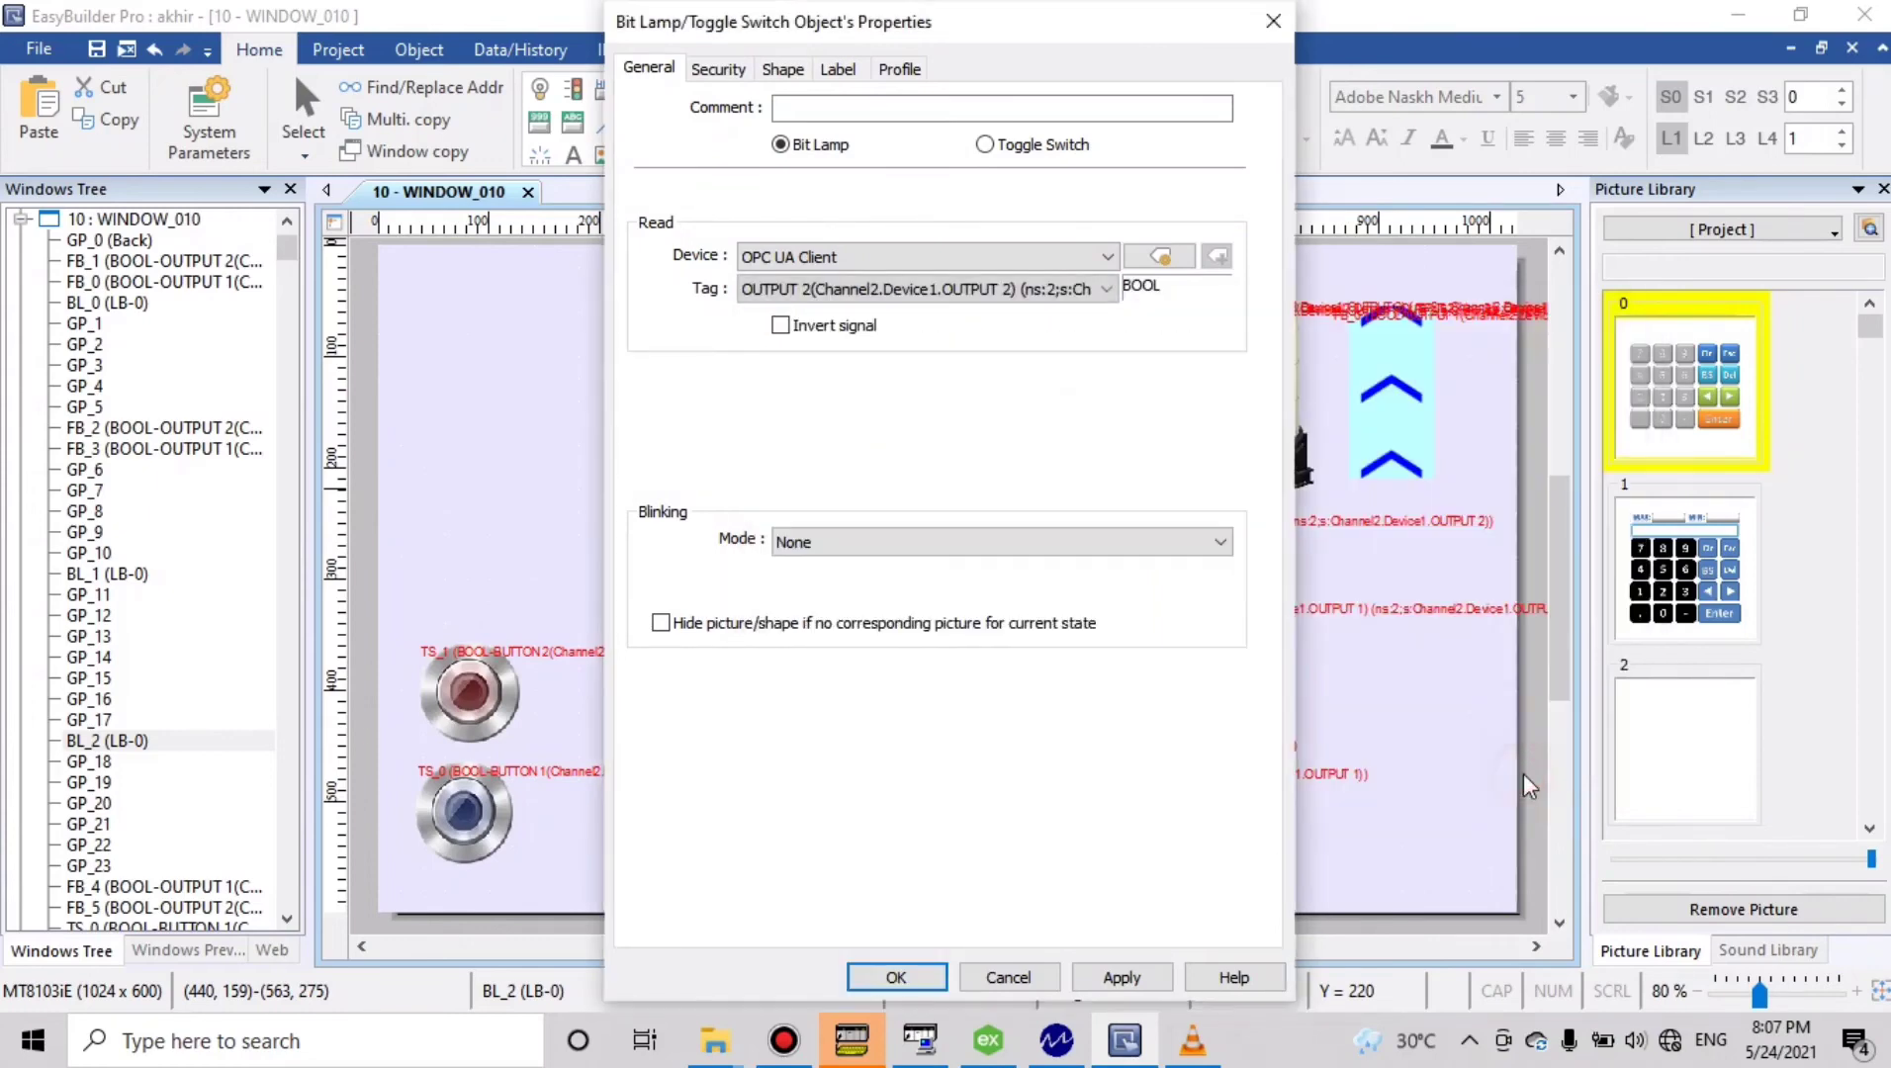
pyautogui.click(895, 977)
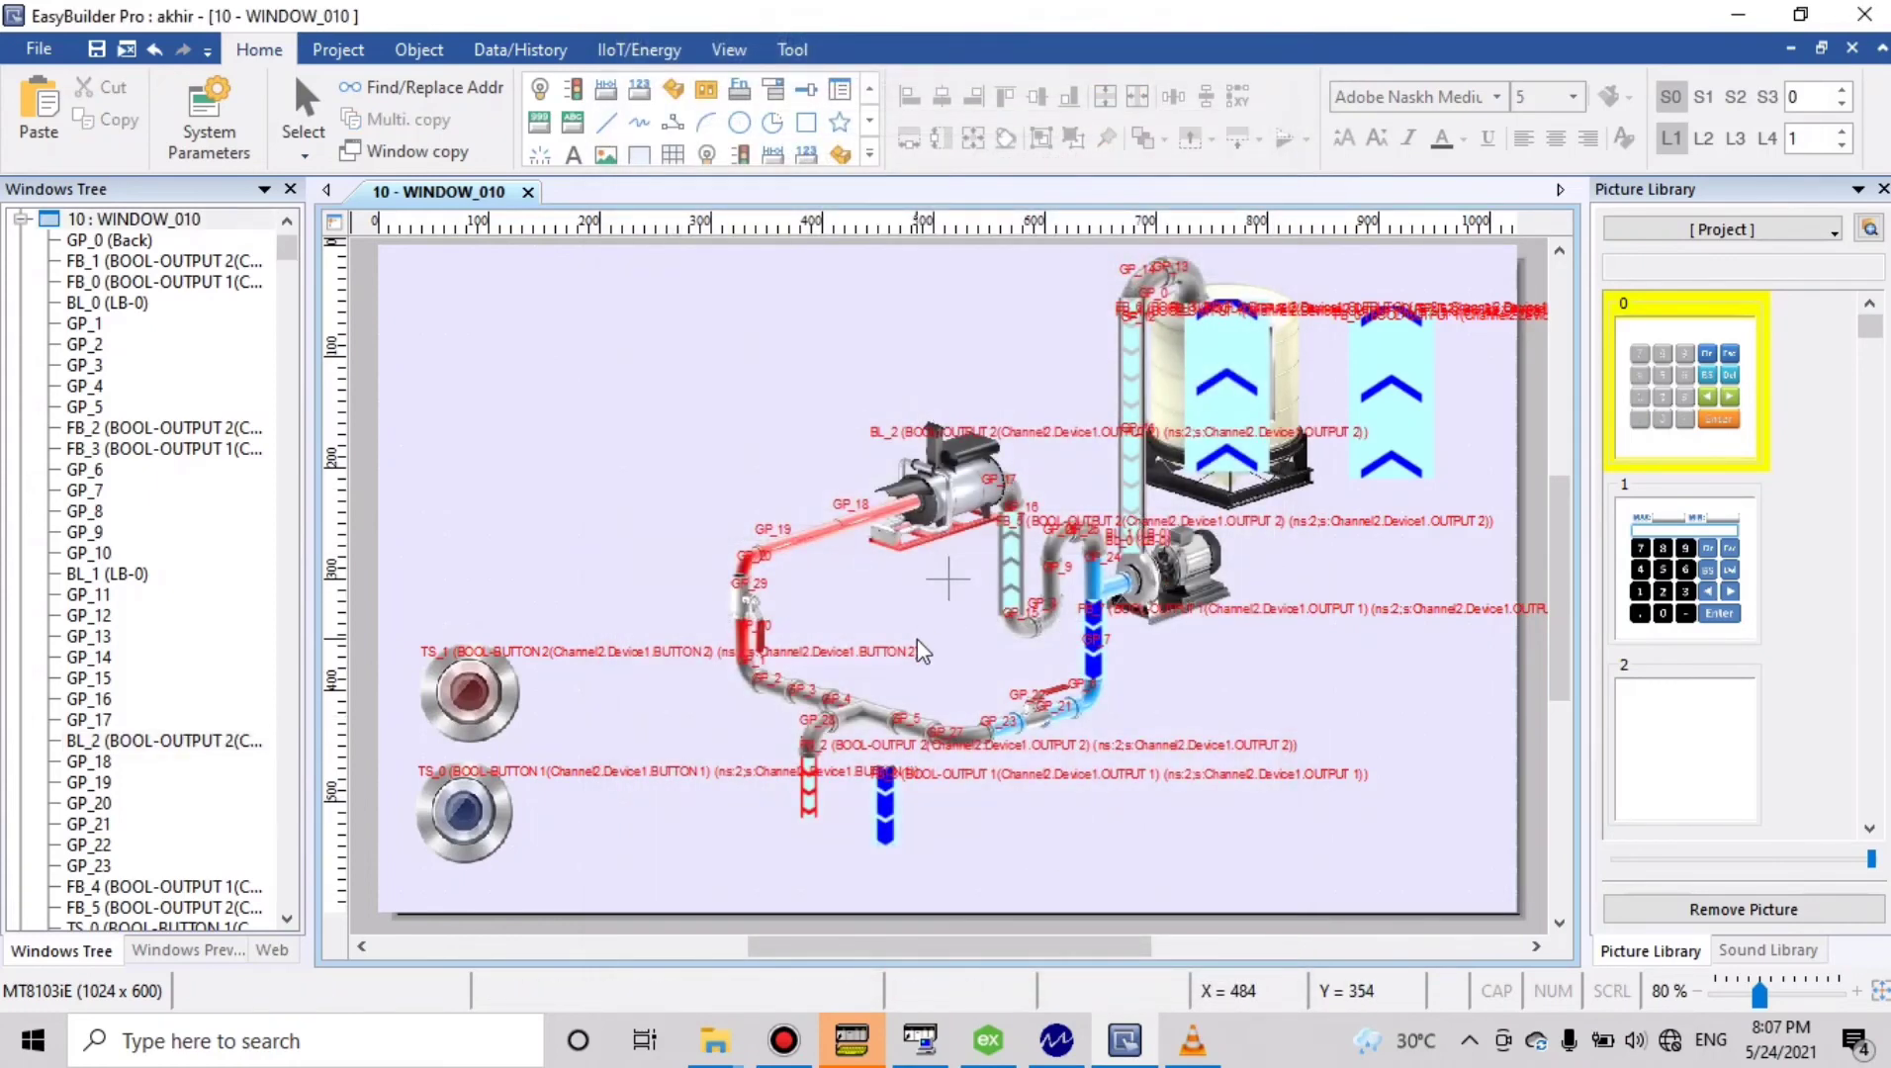
# Nudge flow block FB_1 slightly upward on the tank and send it behind the tank picture
pyautogui.click(1209, 426)
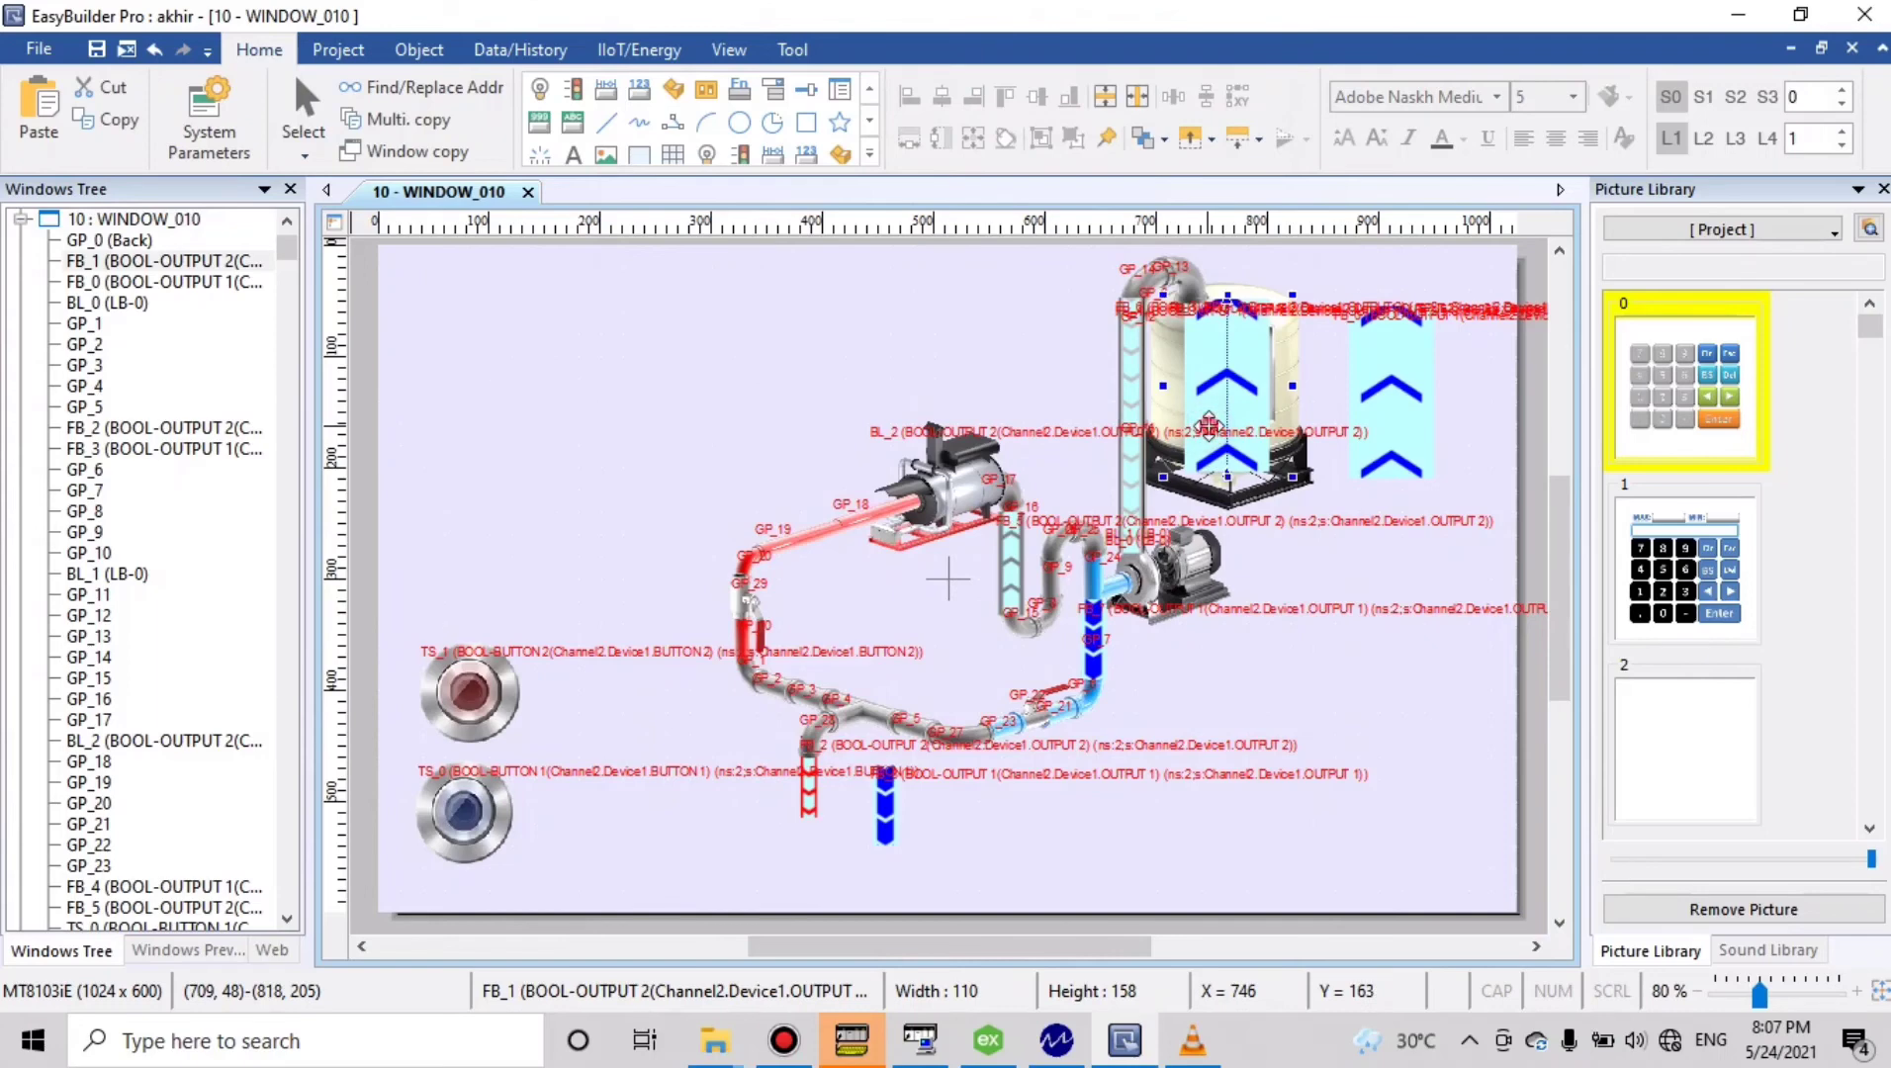
pyautogui.moveTo(1208, 425); pyautogui.dragTo(1198, 402)
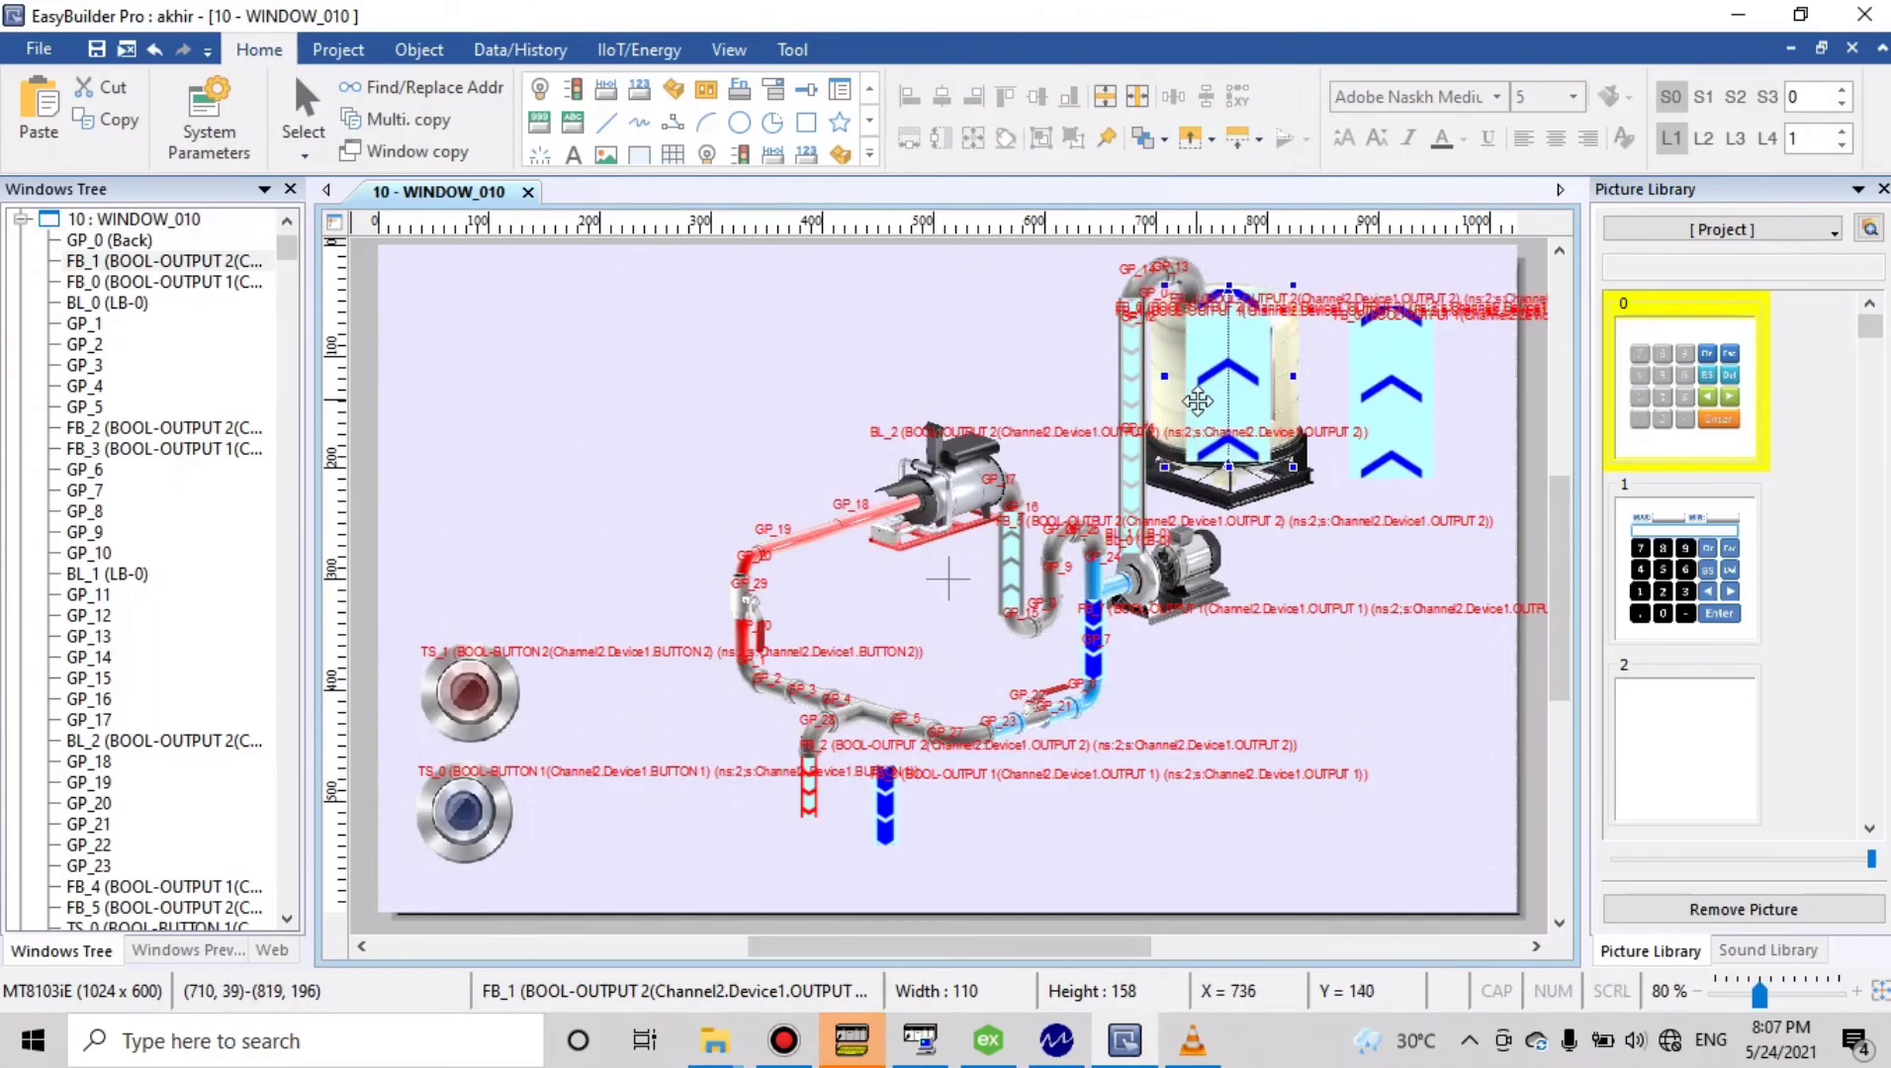
pyautogui.click(1142, 137)
# Move flow block FB_0 from beside the tank onto it, aligned with FB_1, and send it behind the tank picture
pyautogui.click(1423, 398)
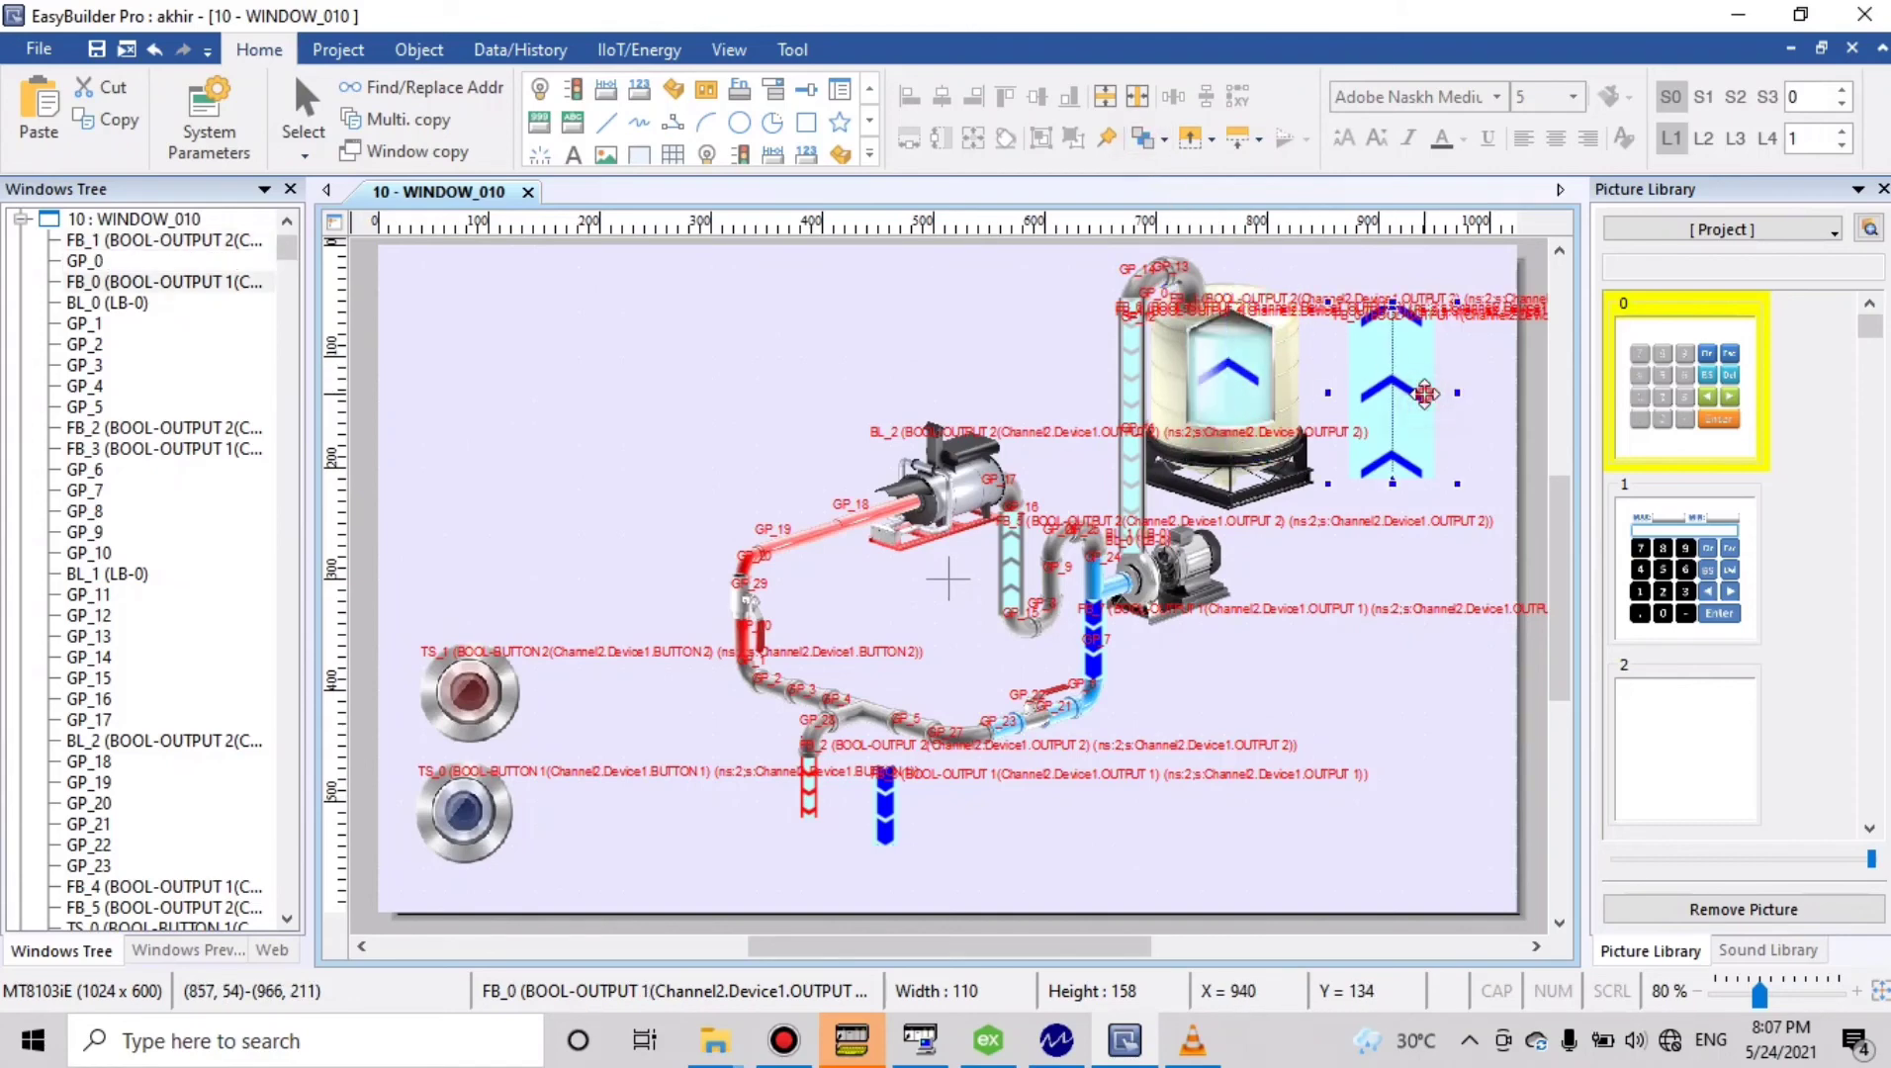
pyautogui.moveTo(1424, 393); pyautogui.dragTo(1254, 364)
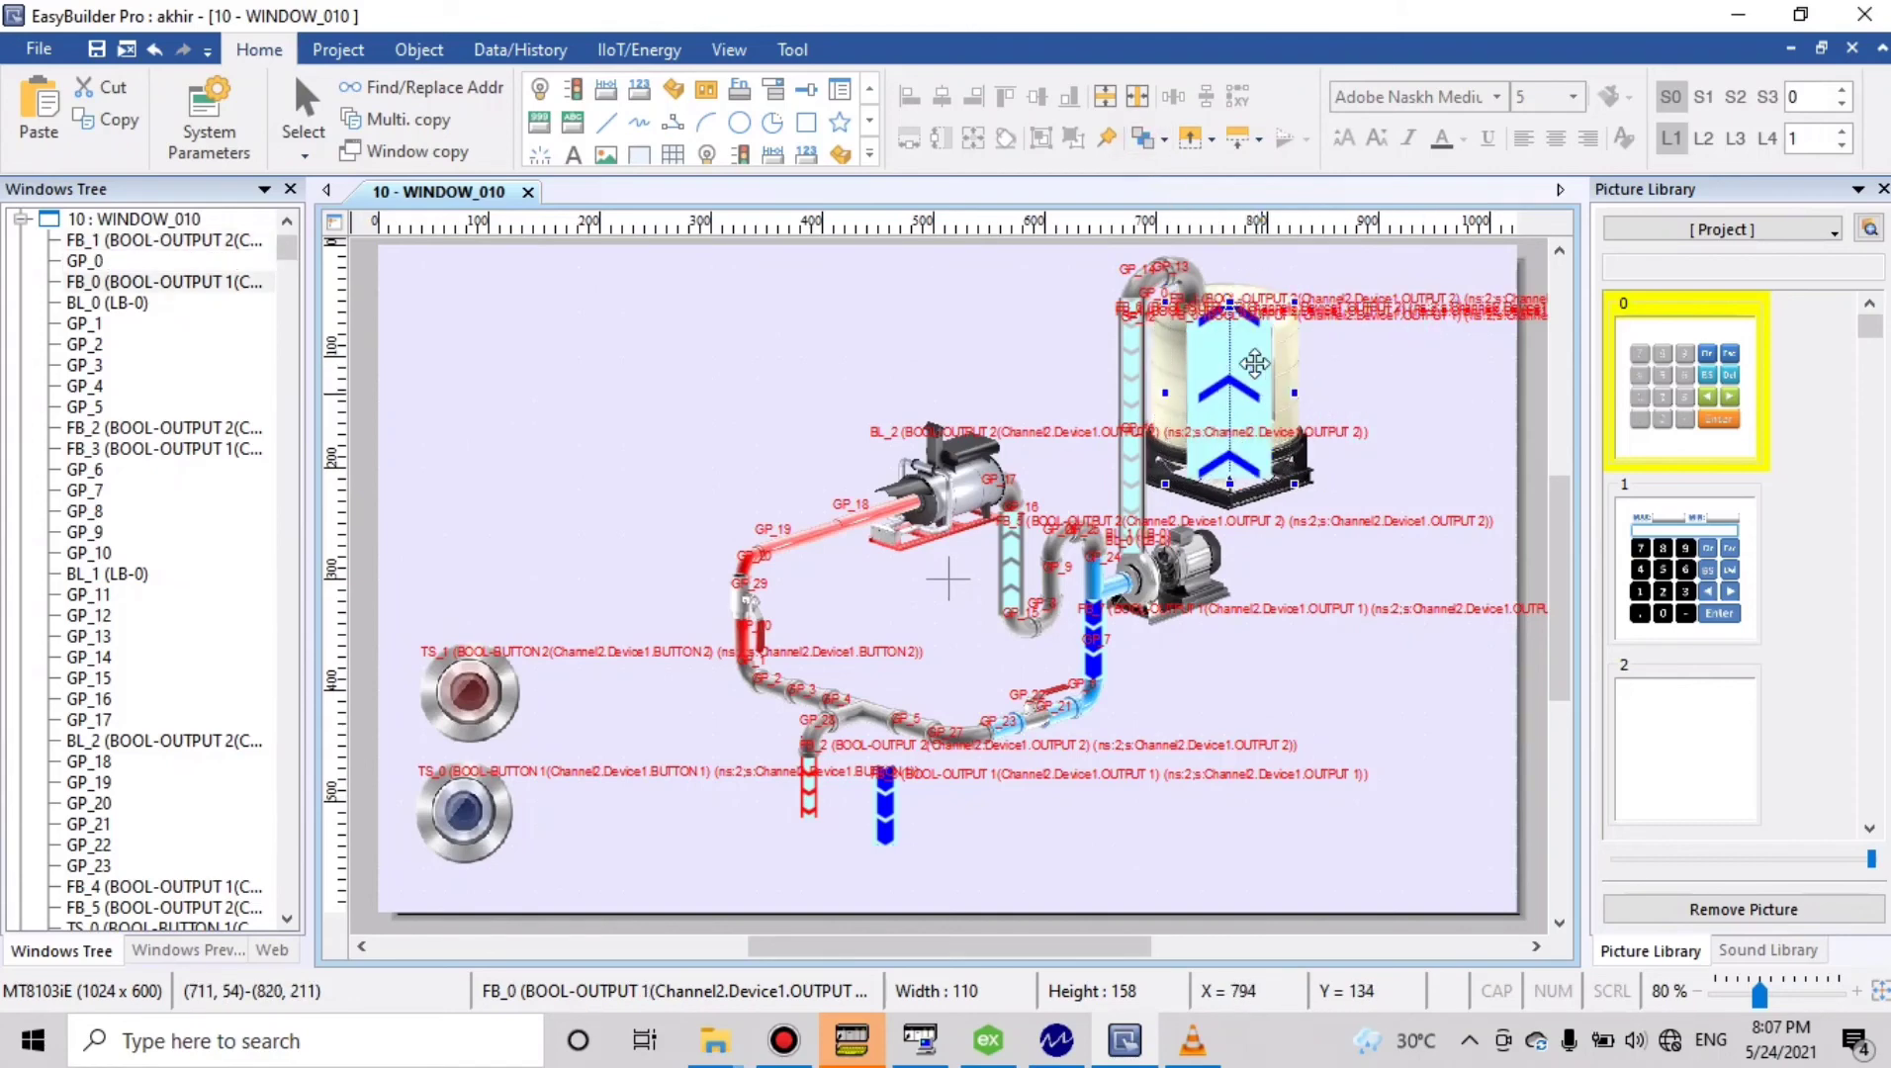
pyautogui.click(1142, 138)
pyautogui.click(1428, 465)
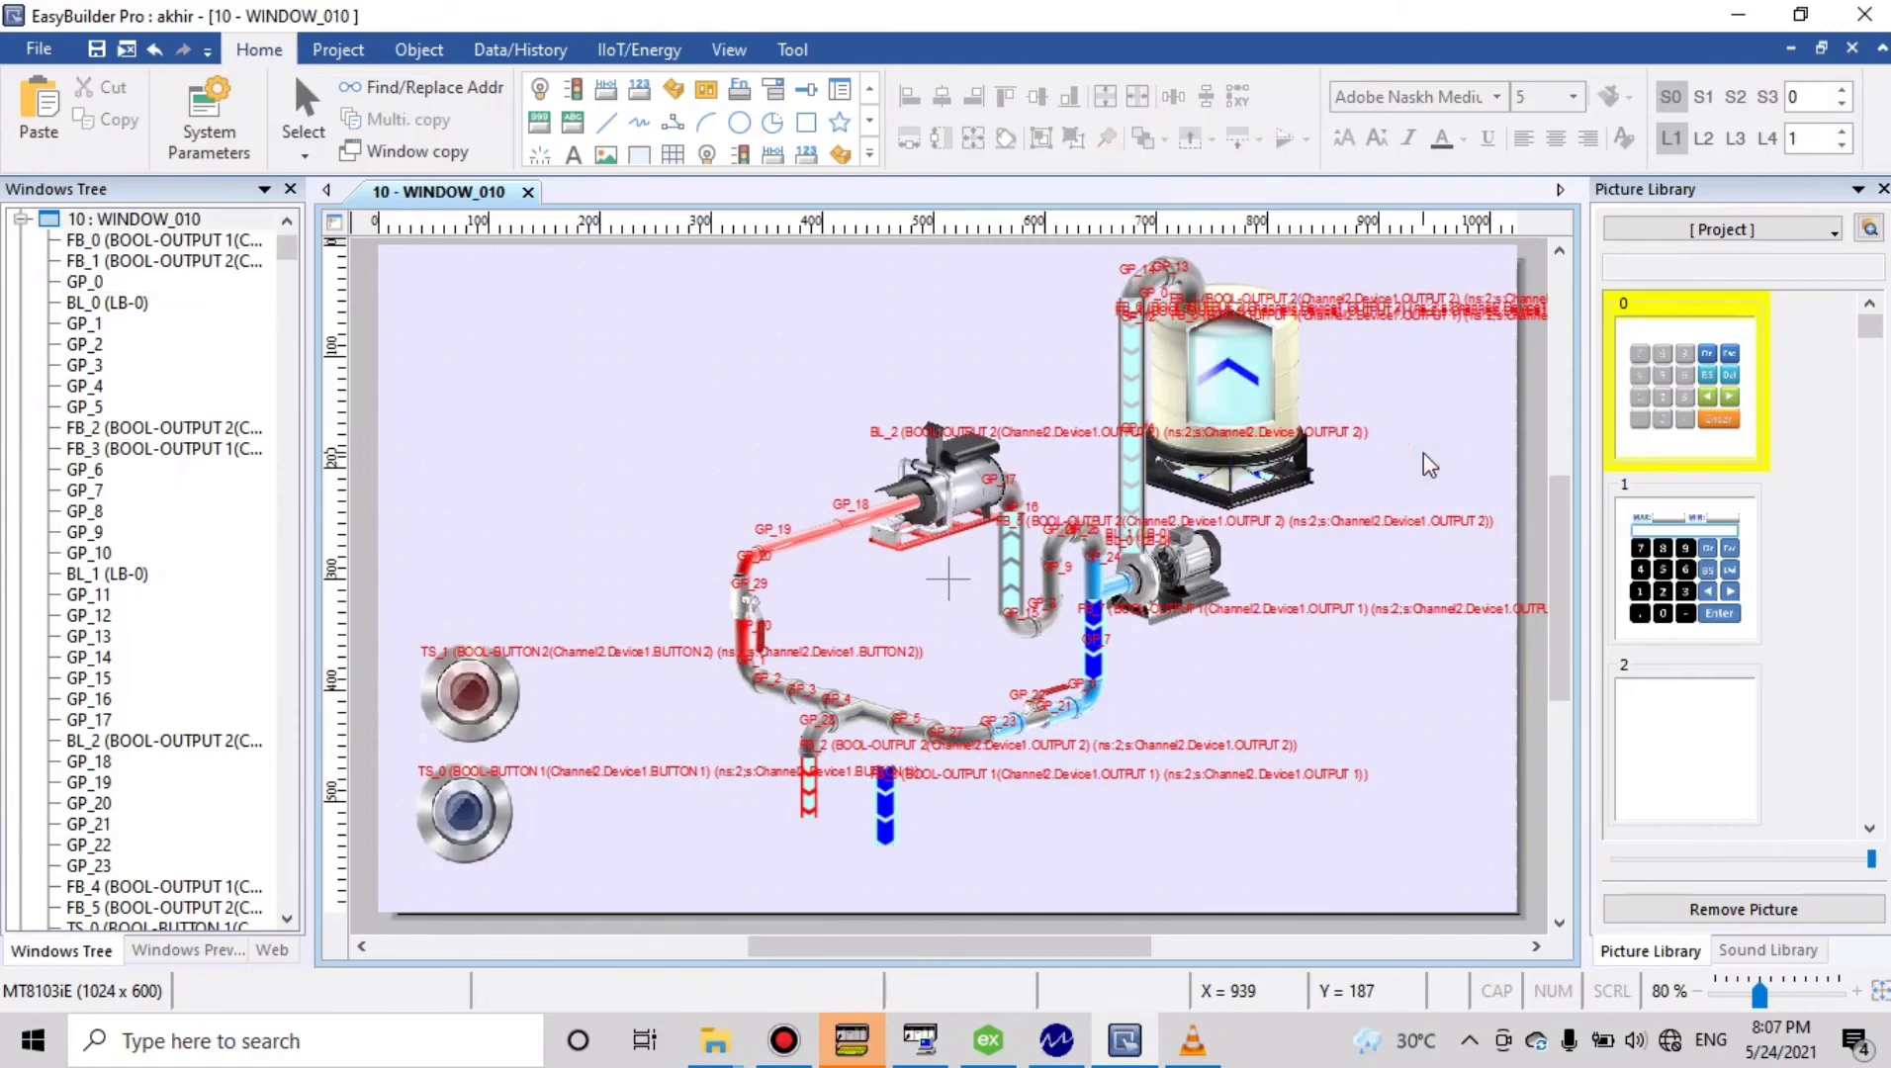
# Move the blue flow block FB_3 over the red one below the lower pipe's outlet
pyautogui.moveTo(890, 826); pyautogui.dragTo(807, 799)
pyautogui.click(914, 828)
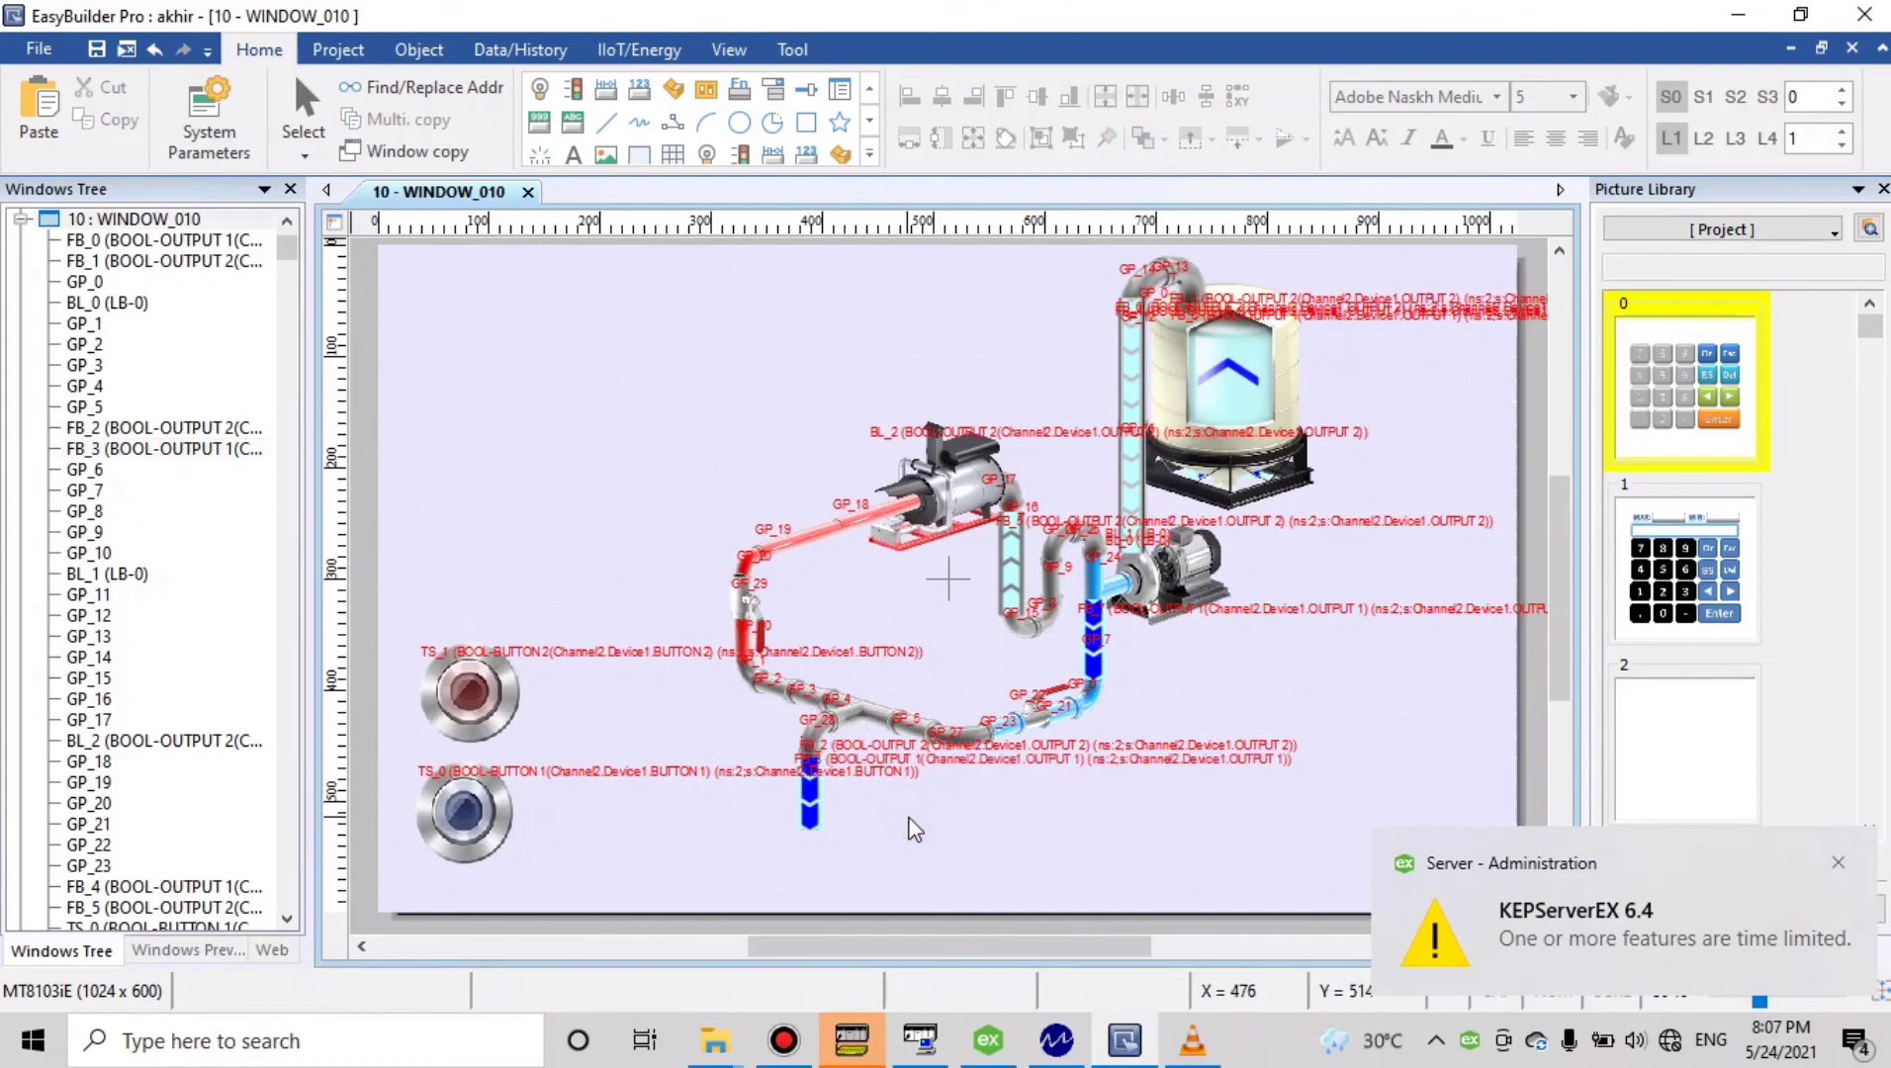
# Dismiss the KEPServerEX notification and close the video open in VLC media player
pyautogui.click(1837, 862)
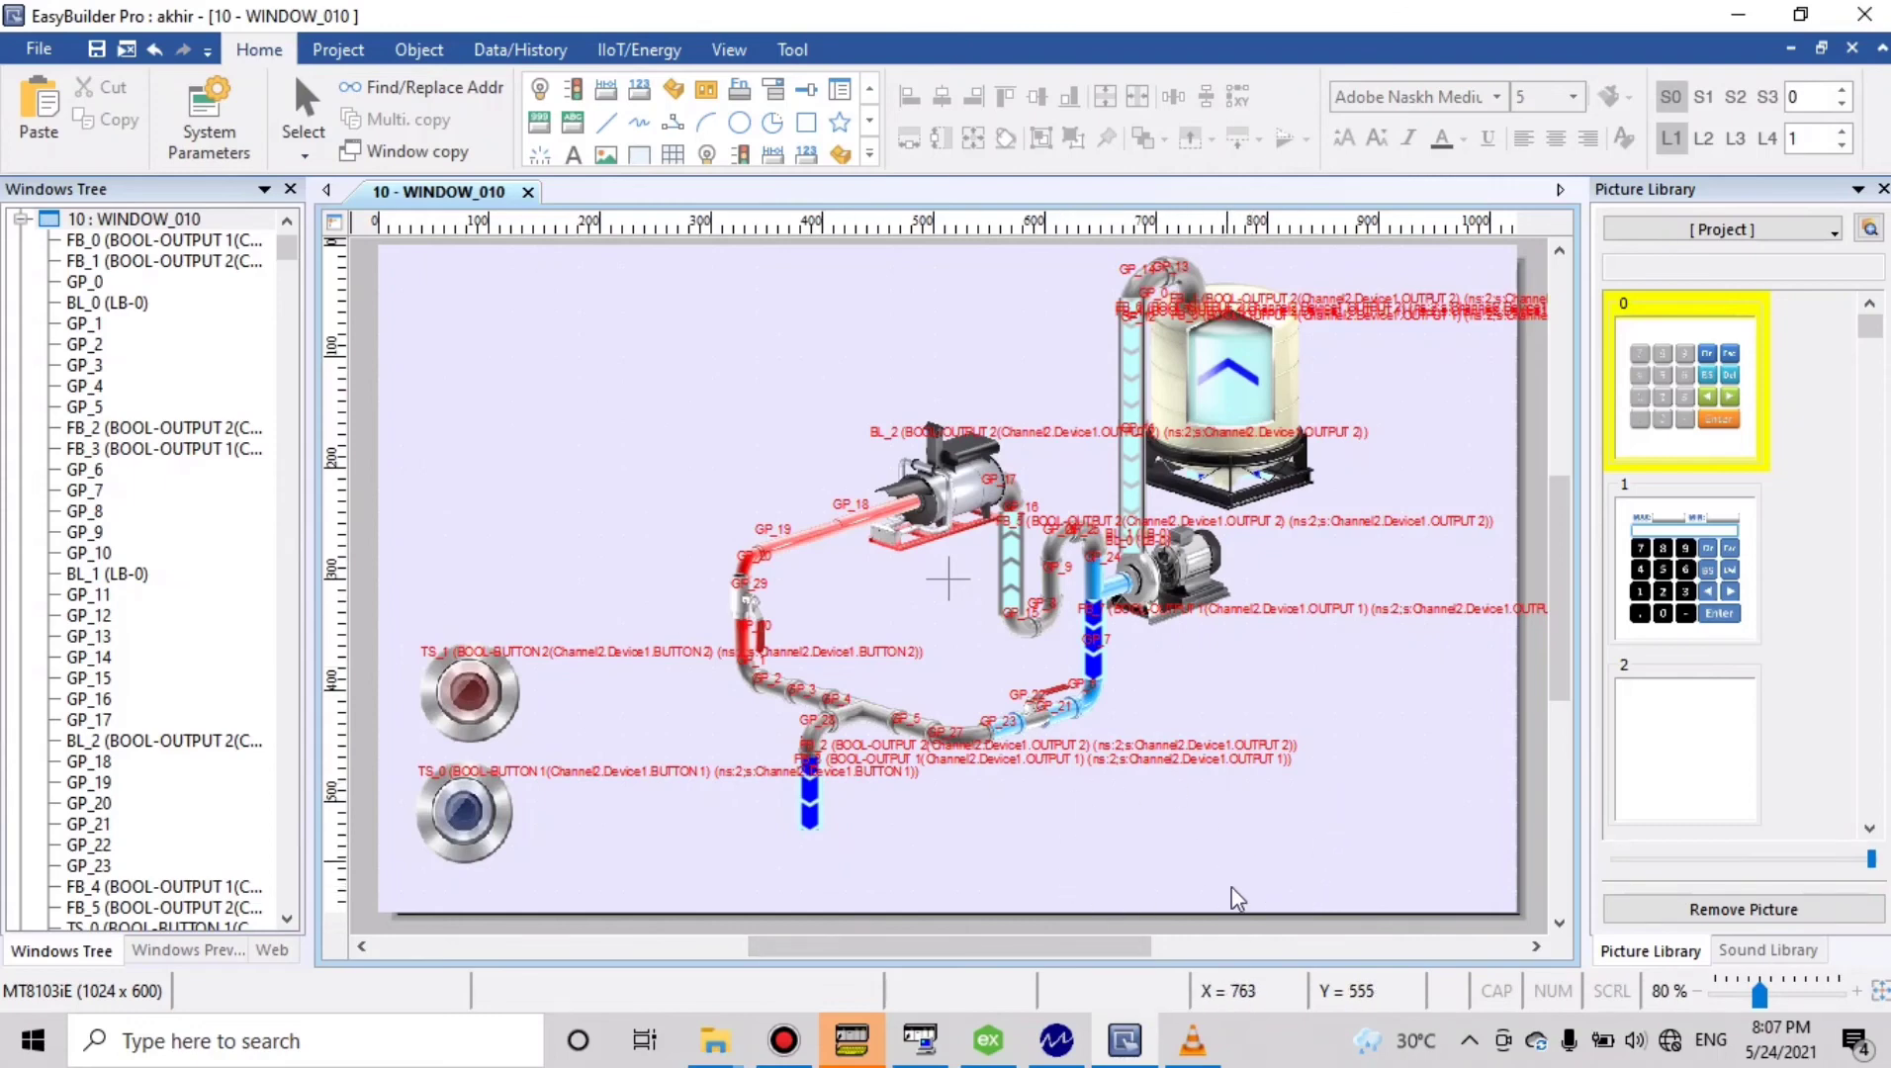
pyautogui.moveTo(1193, 1041)
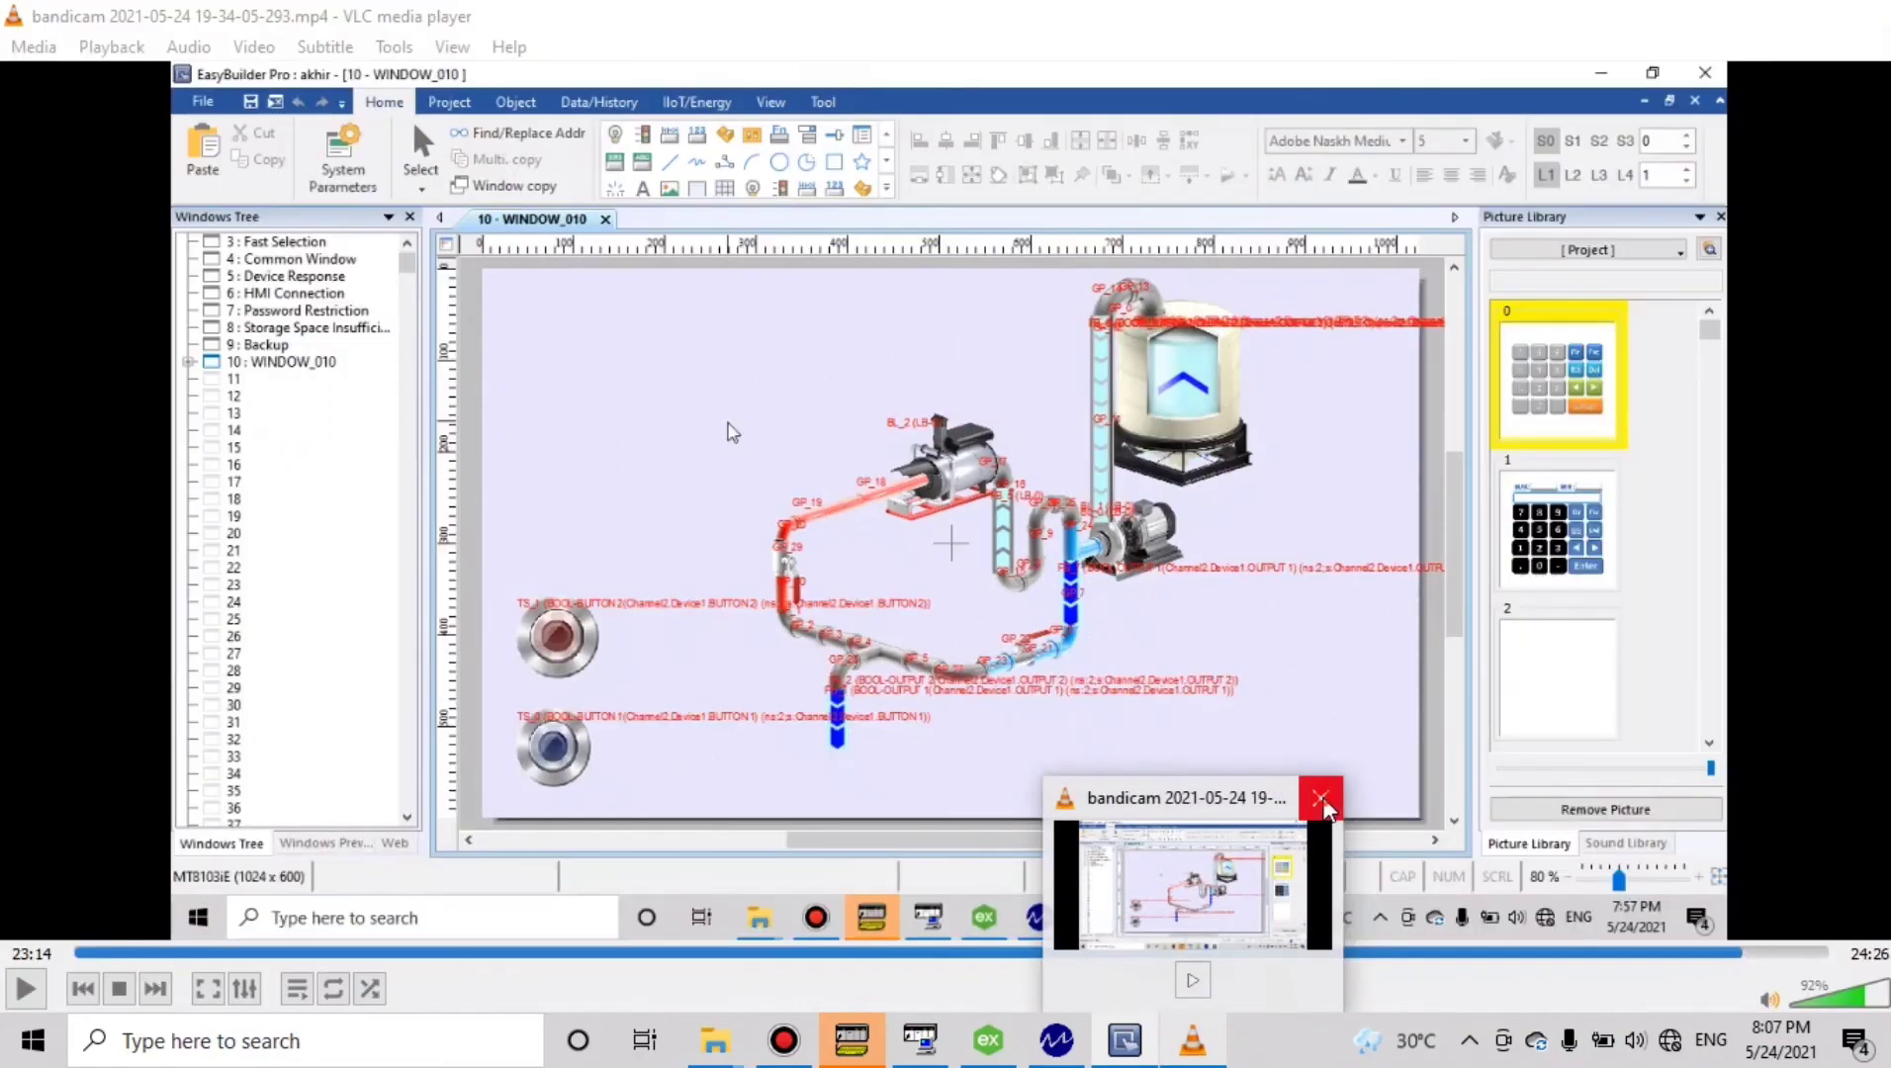
pyautogui.click(1323, 805)
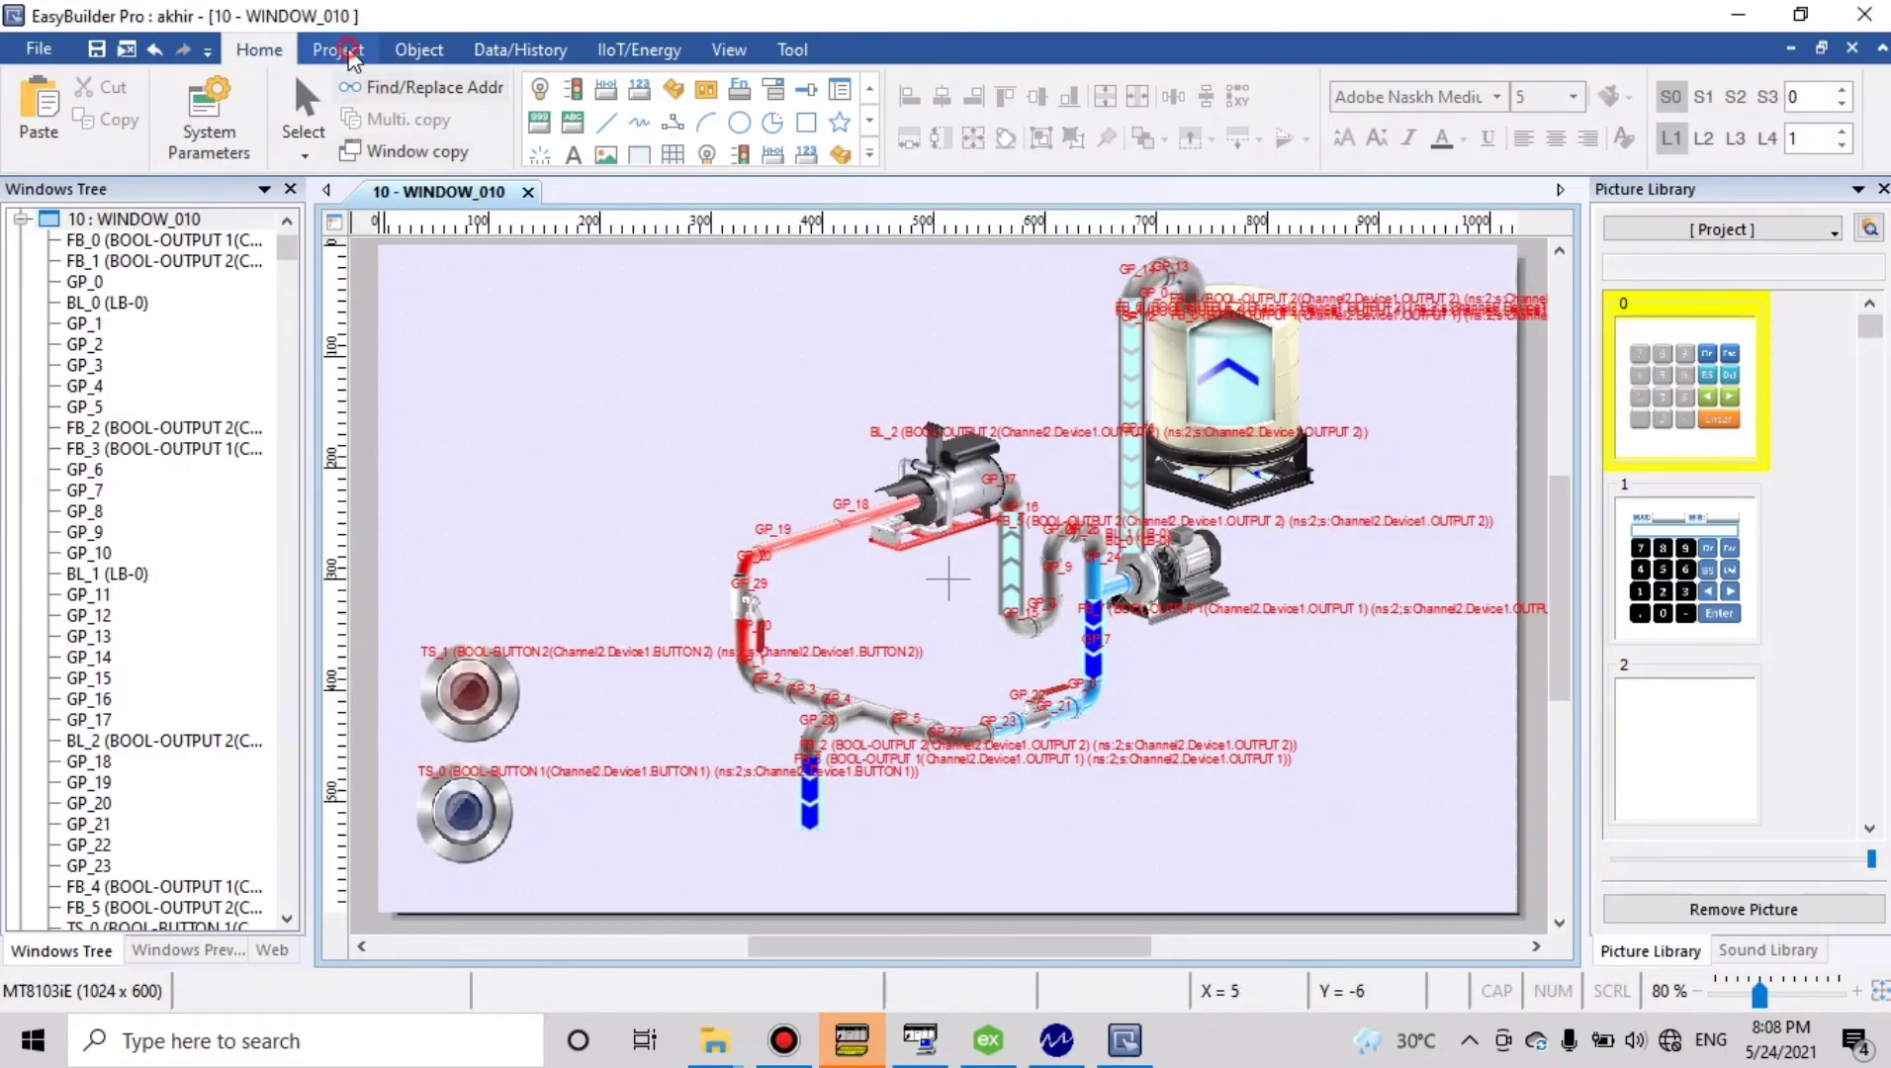
# Bring up the CX-Simulator windows and move the CP1L PLC status window next to the Work CX-Simulator window
pyautogui.click(338, 50)
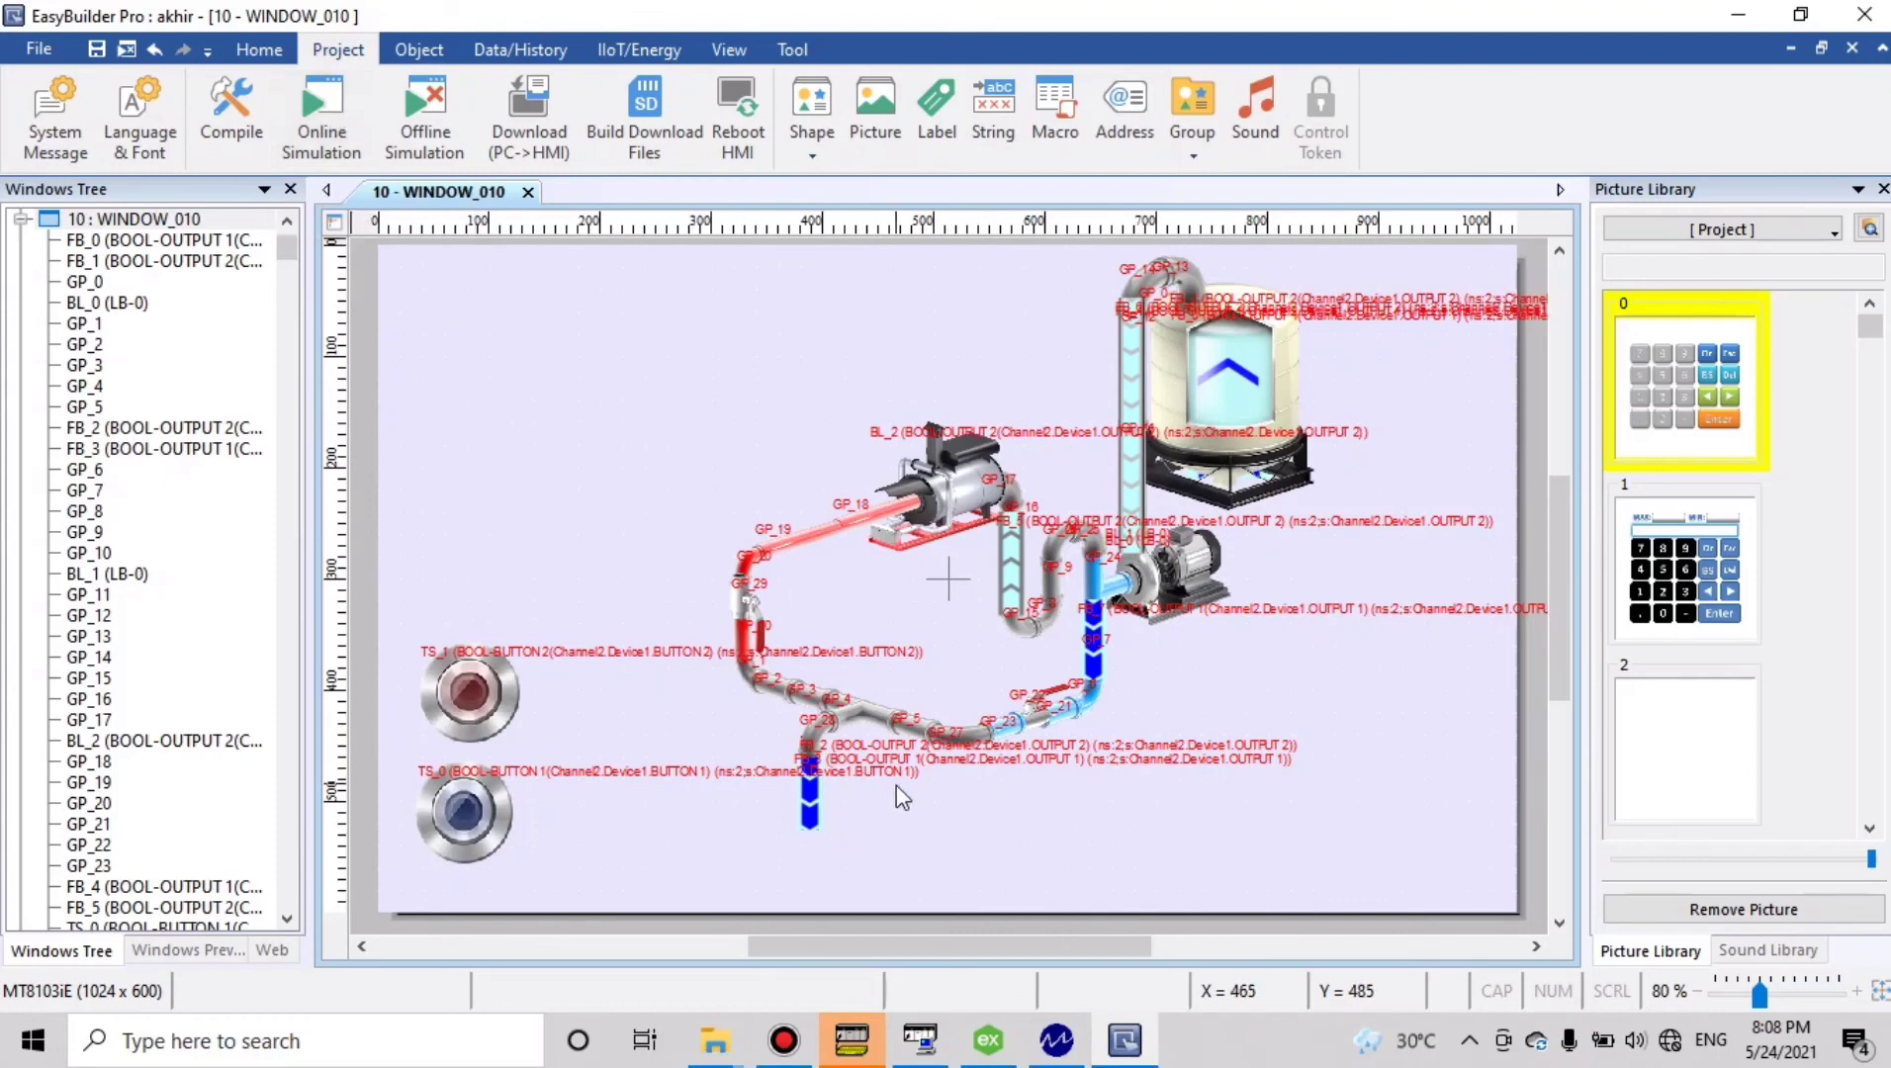
pyautogui.click(919, 1045)
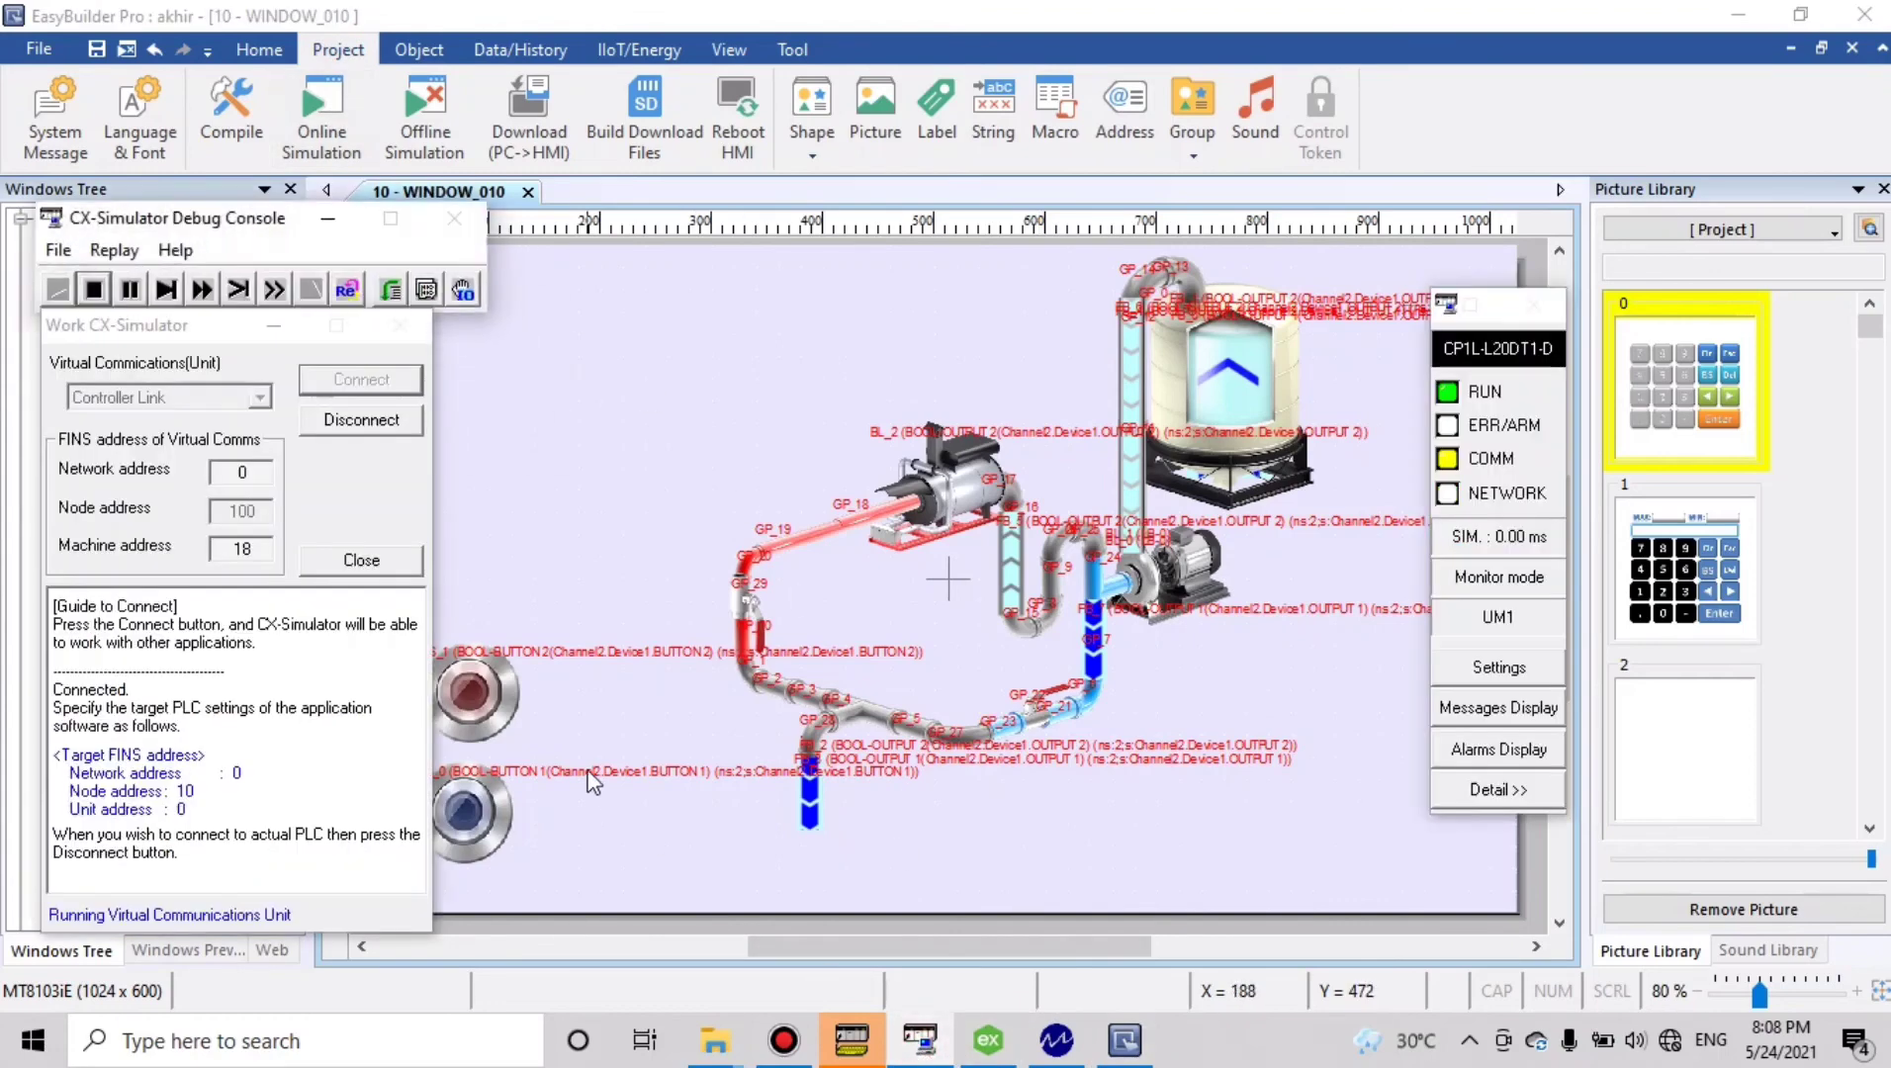
pyautogui.click(1462, 310)
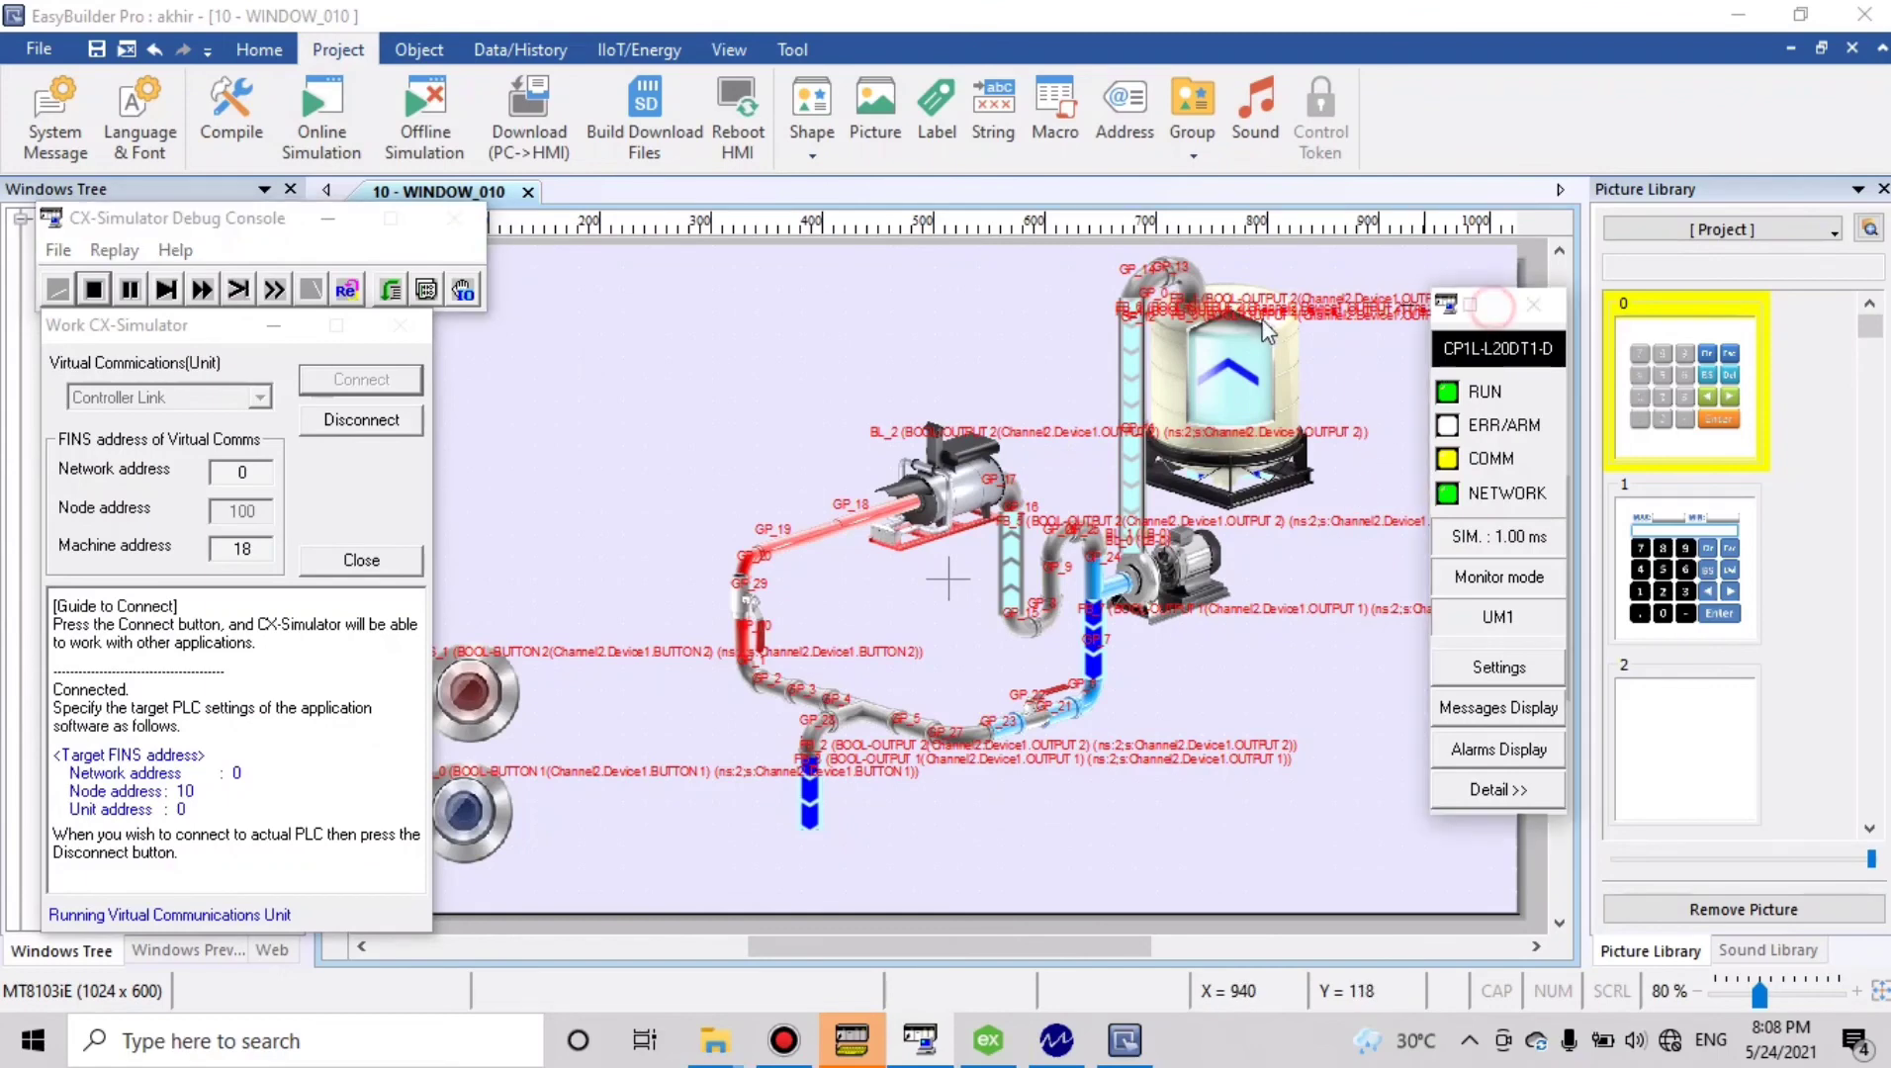
pyautogui.rightClick(1451, 303)
pyautogui.moveTo(1454, 310); pyautogui.dragTo(460, 363)
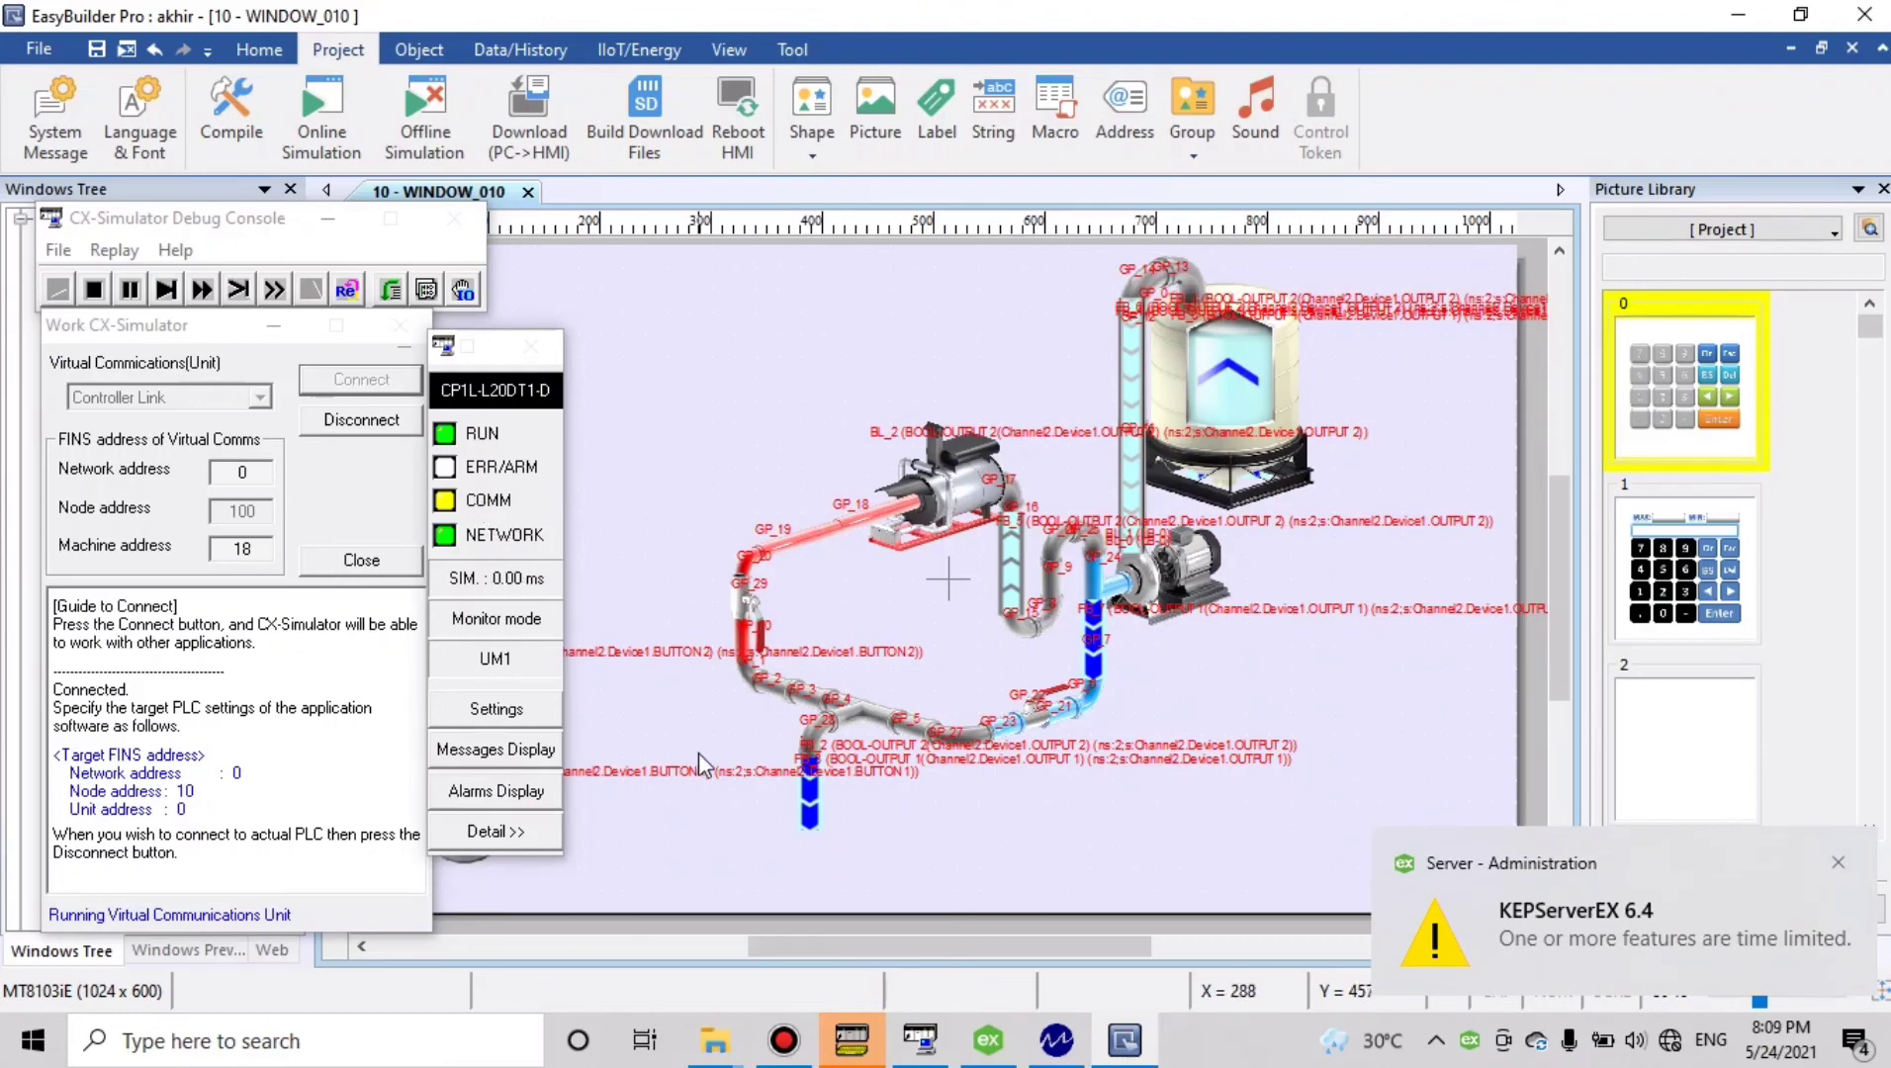
# Switch to MatrikonOPC Explorer to check the values and quality of Group0's tags, and minimize it
pyautogui.click(1056, 1048)
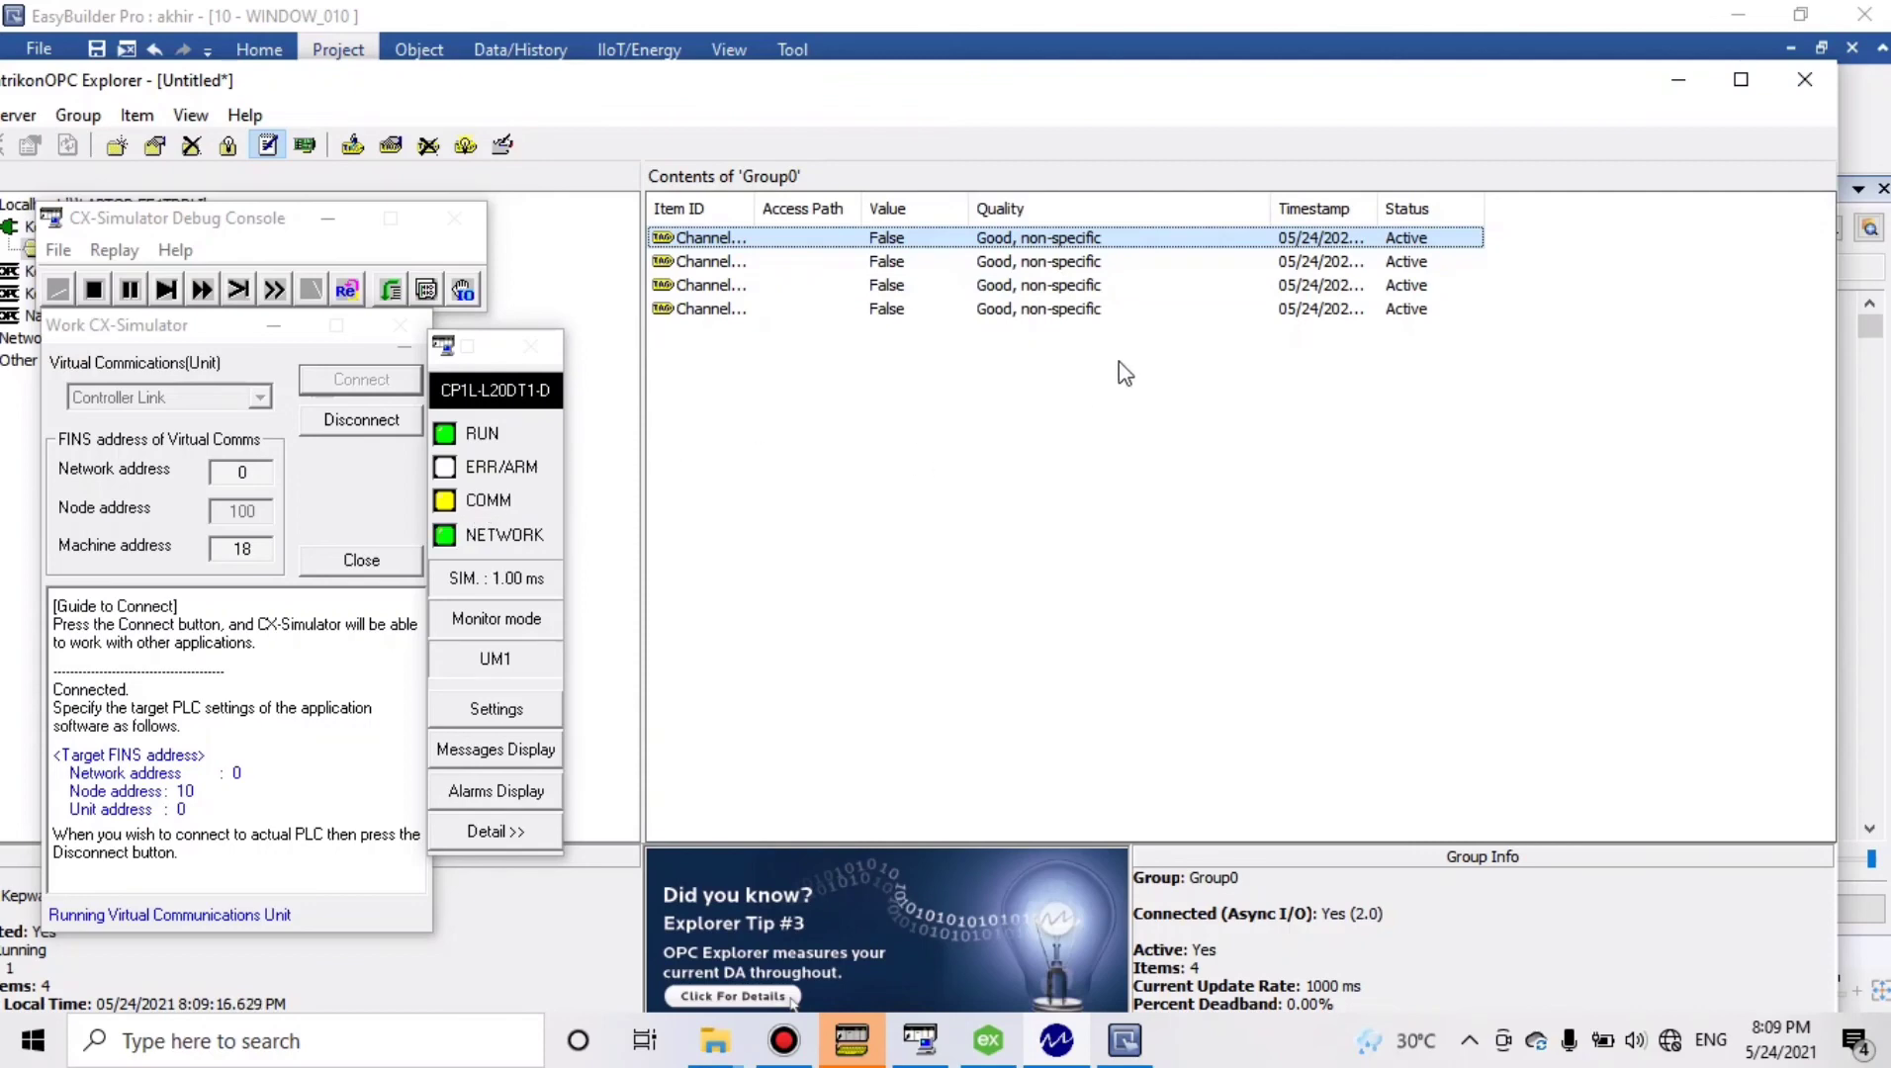
pyautogui.click(1167, 662)
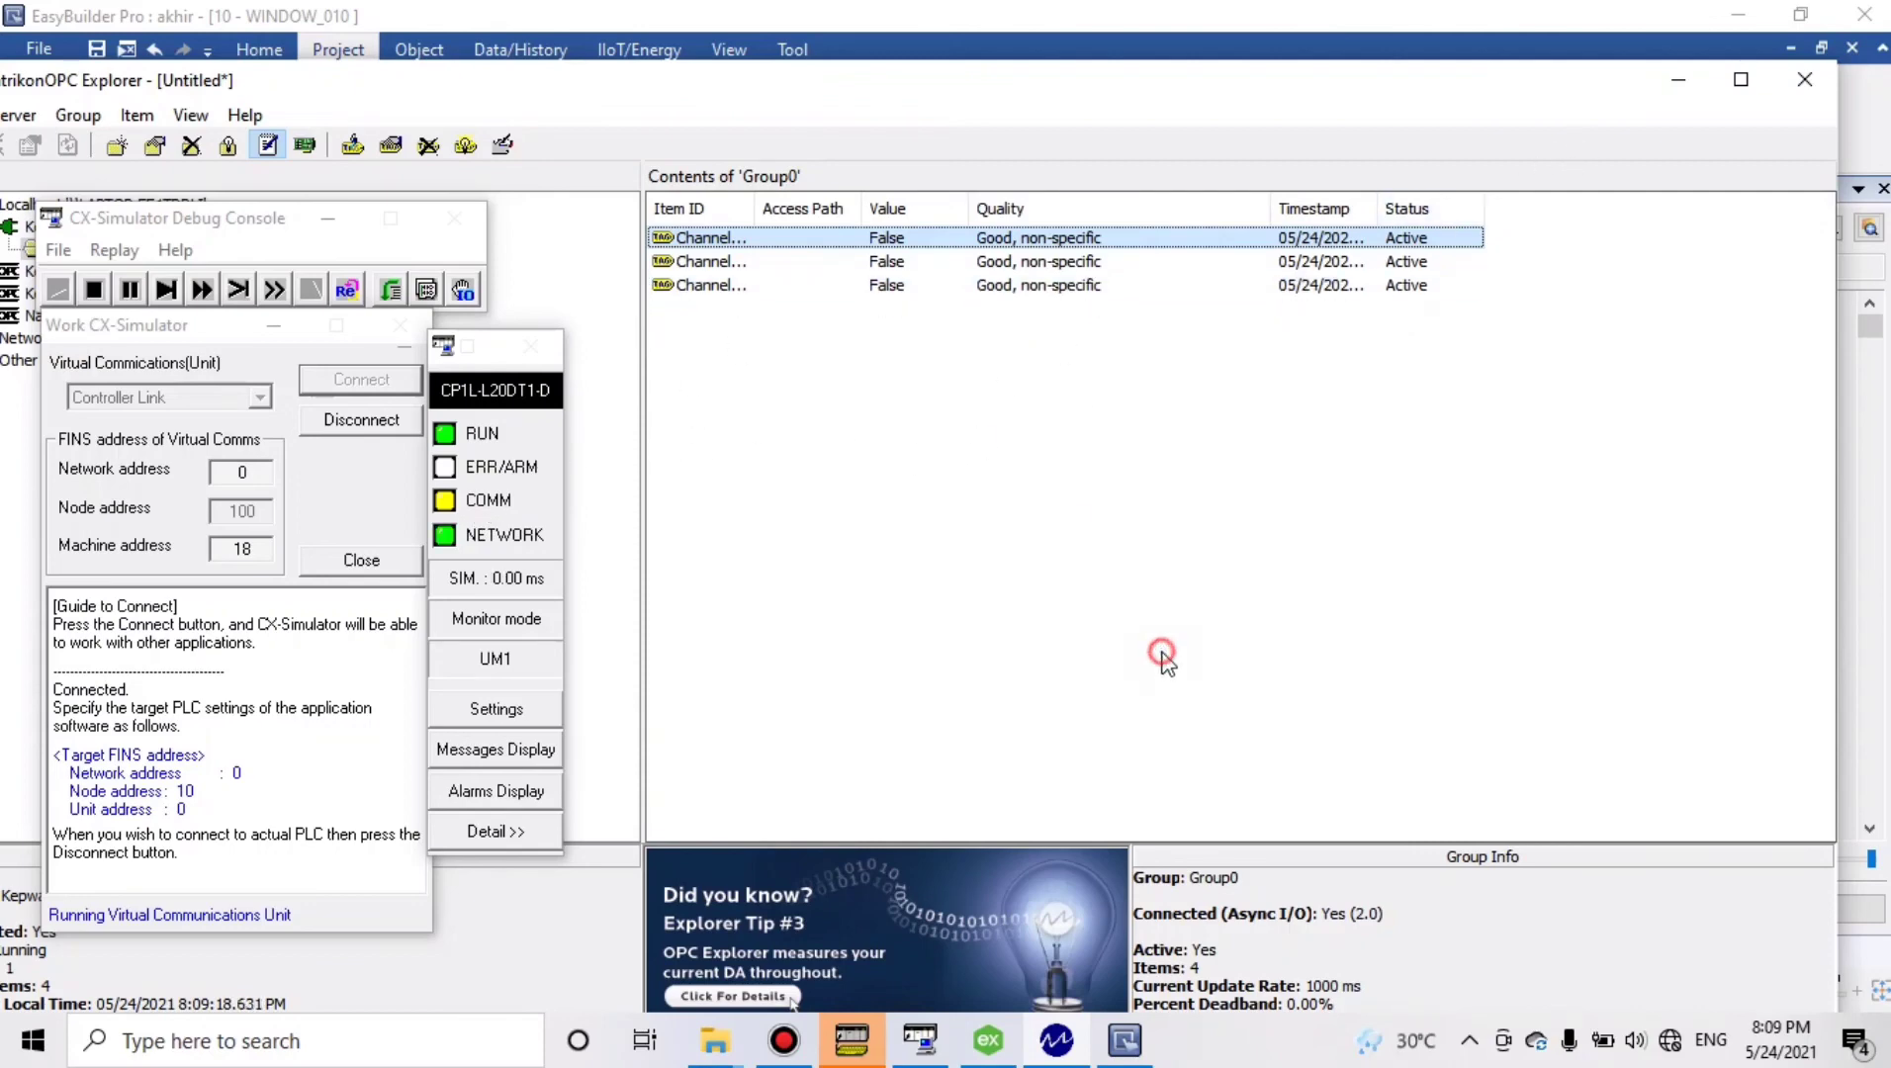
pyautogui.click(1679, 81)
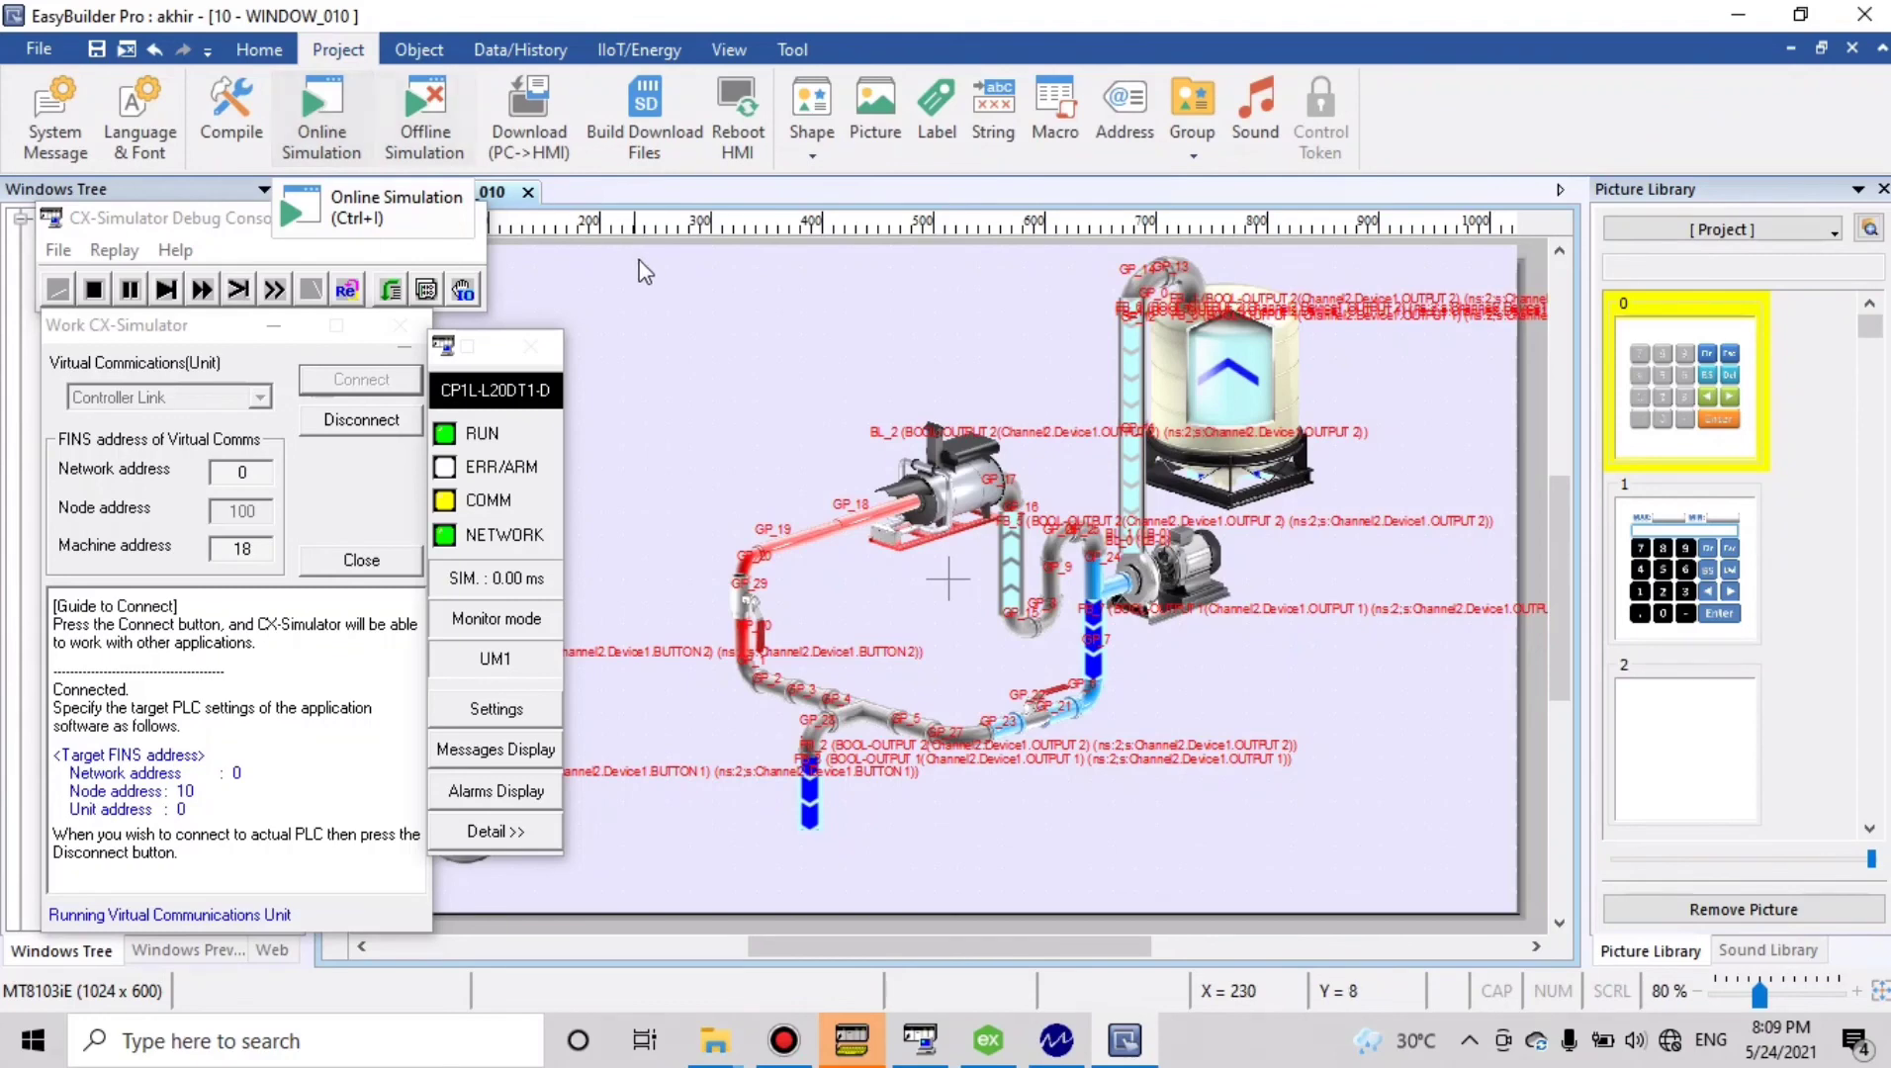
# Start the project's online simulation and clear the CX-Simulator windows and KEPServerEX notification out of the way
pyautogui.click(291, 94)
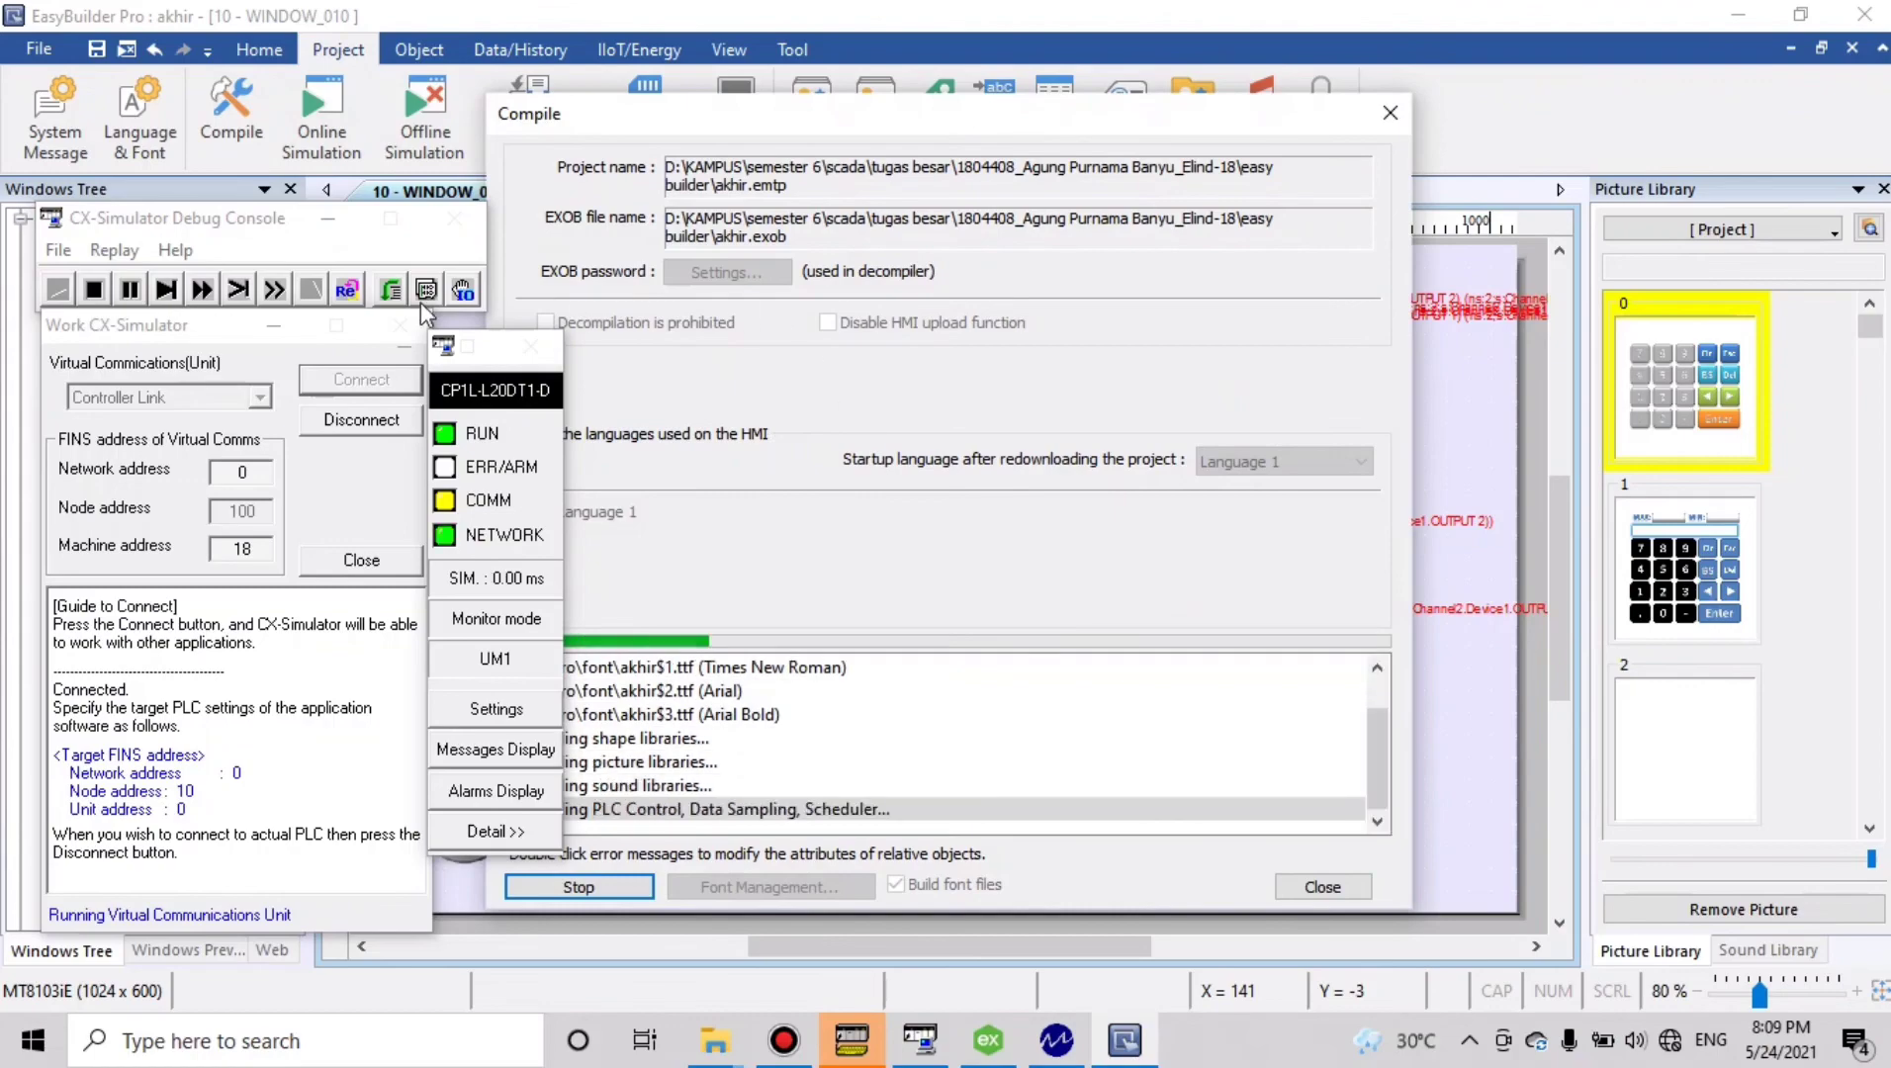
pyautogui.click(294, 317)
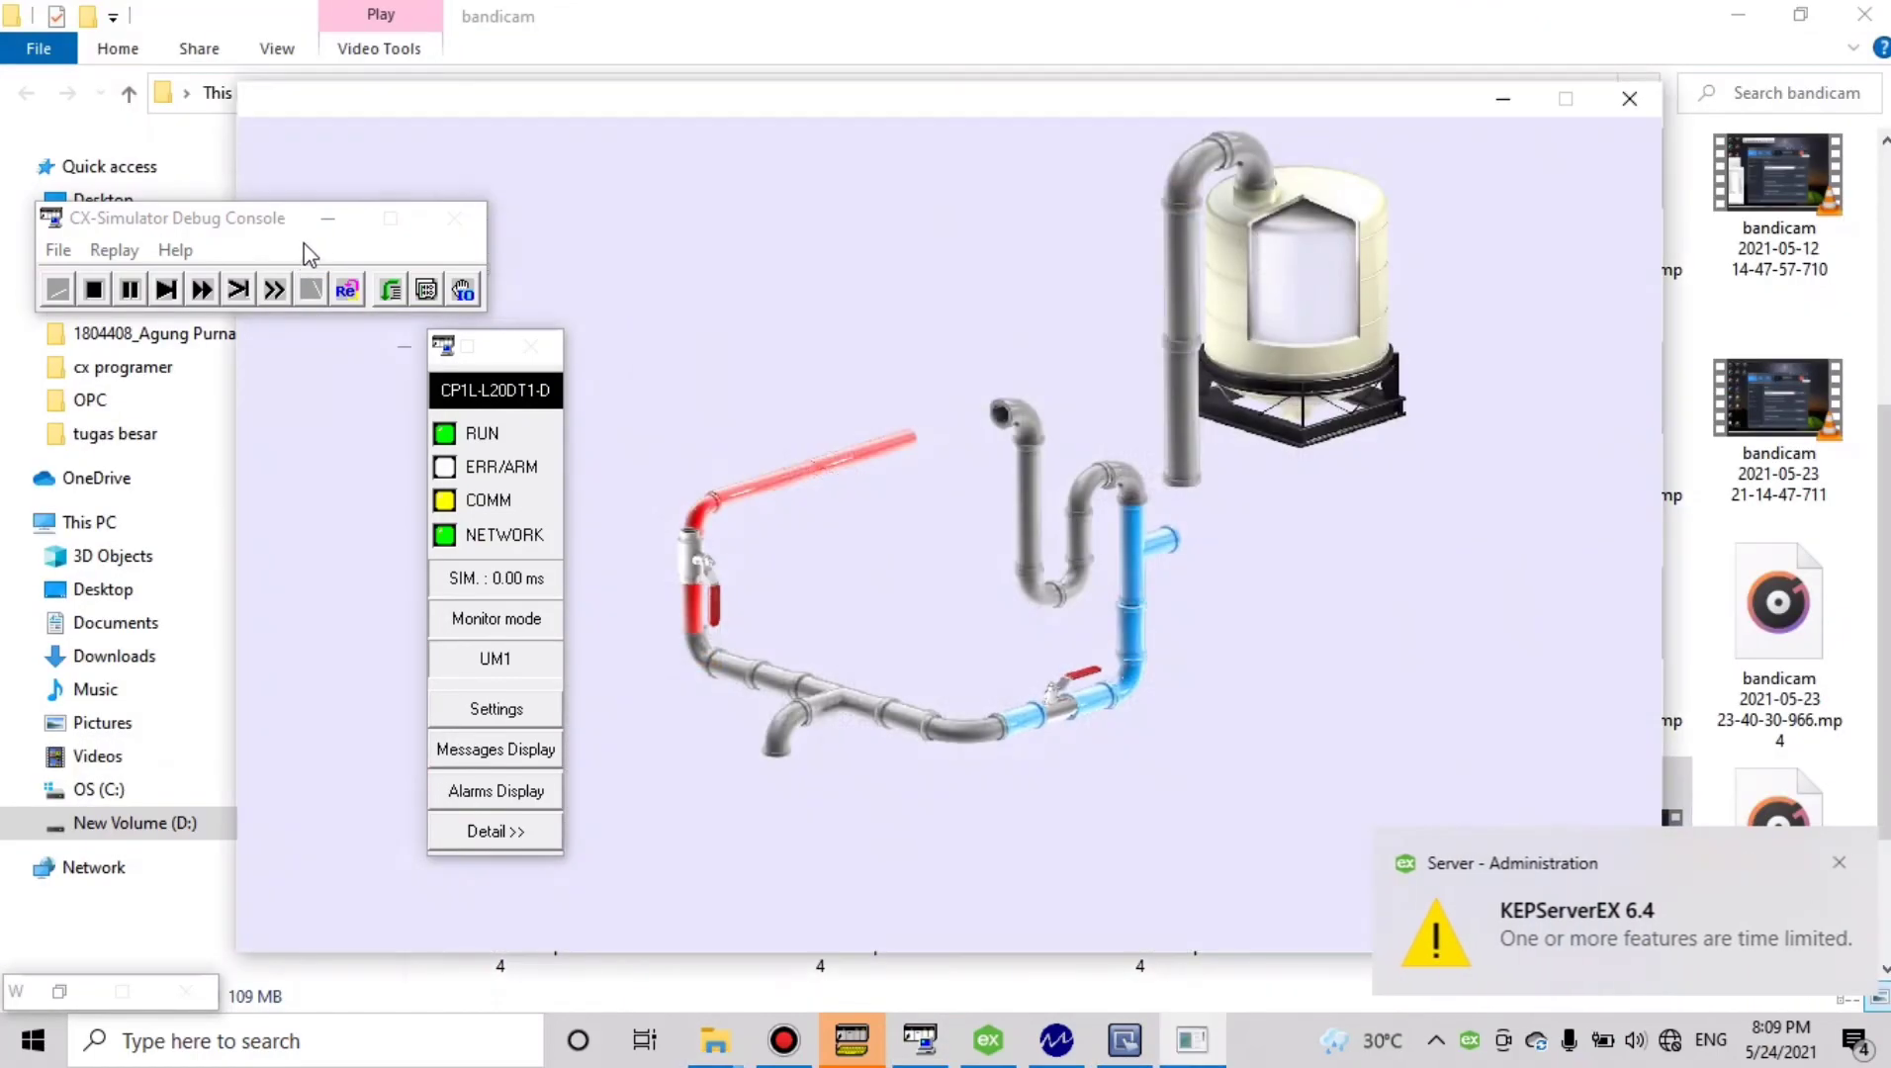
pyautogui.click(328, 218)
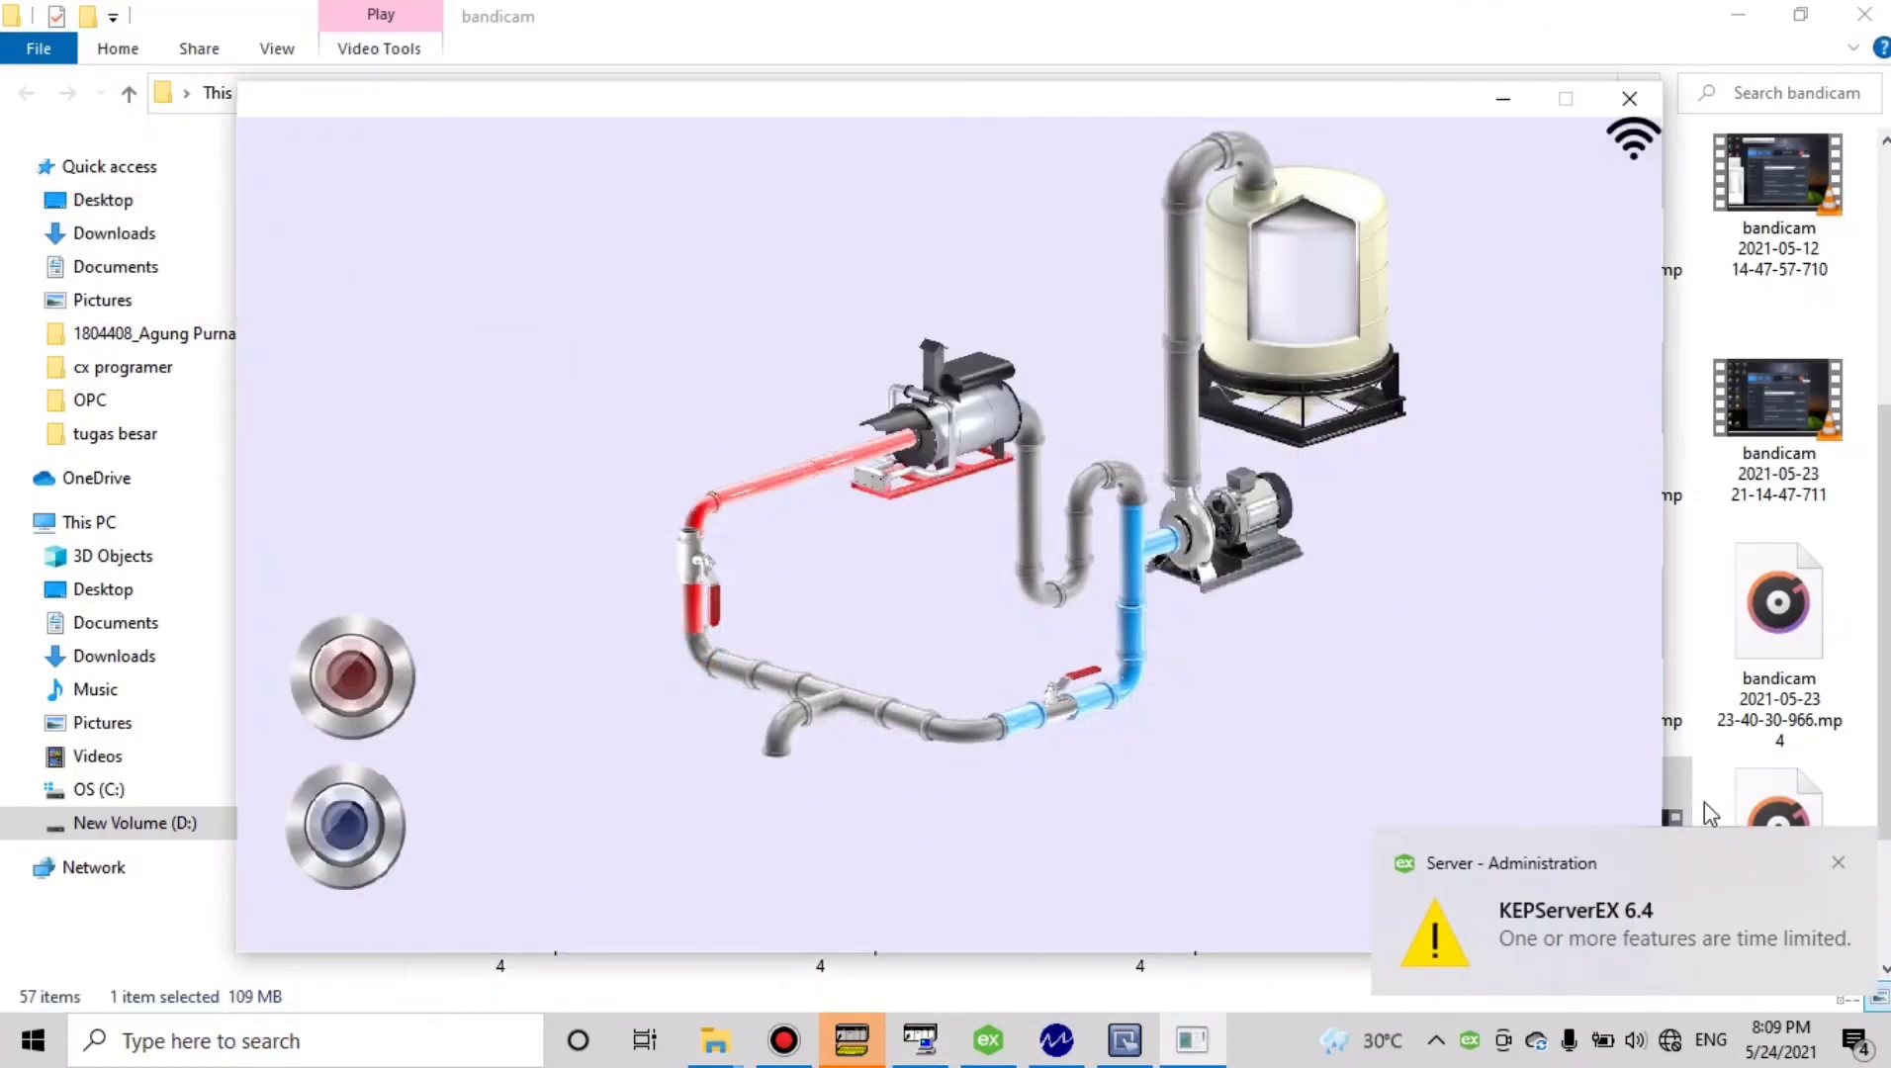
pyautogui.click(1838, 863)
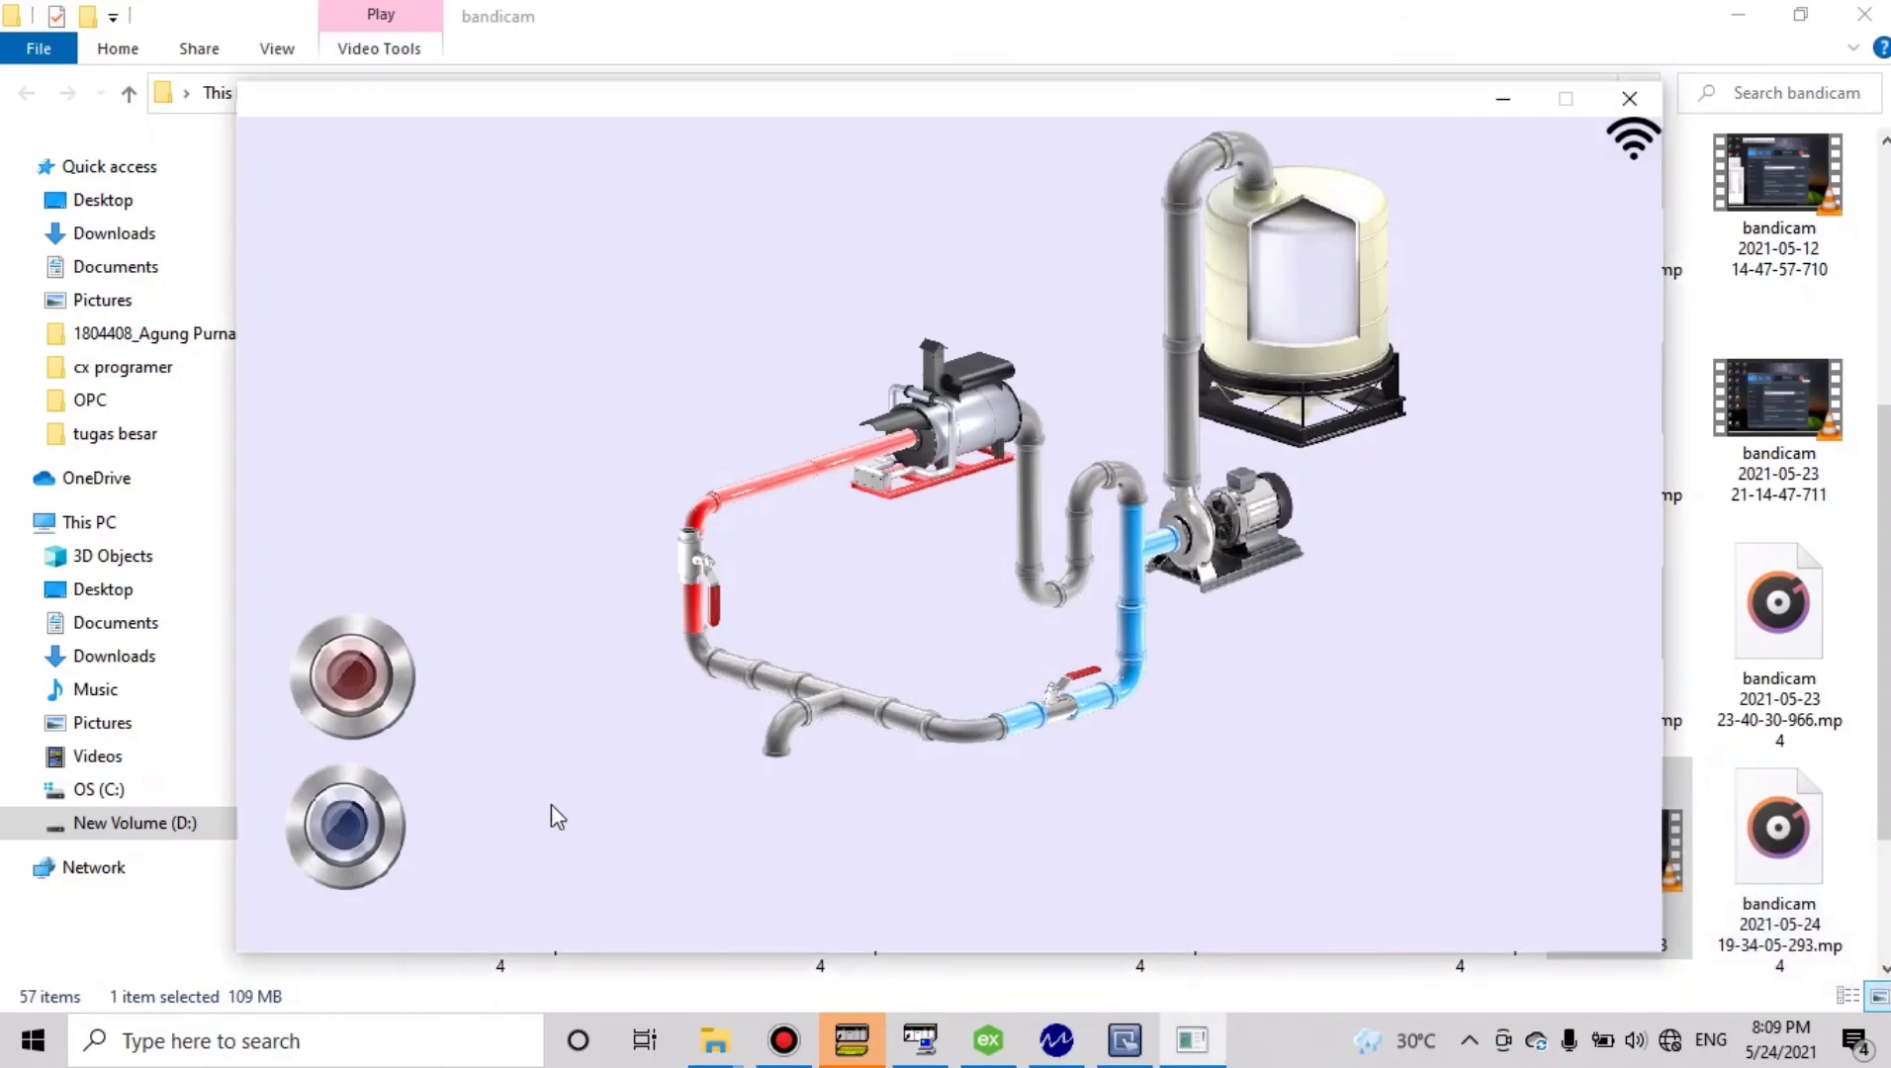
# Test the red switch in the simulation by turning it on and off again
pyautogui.click(366, 670)
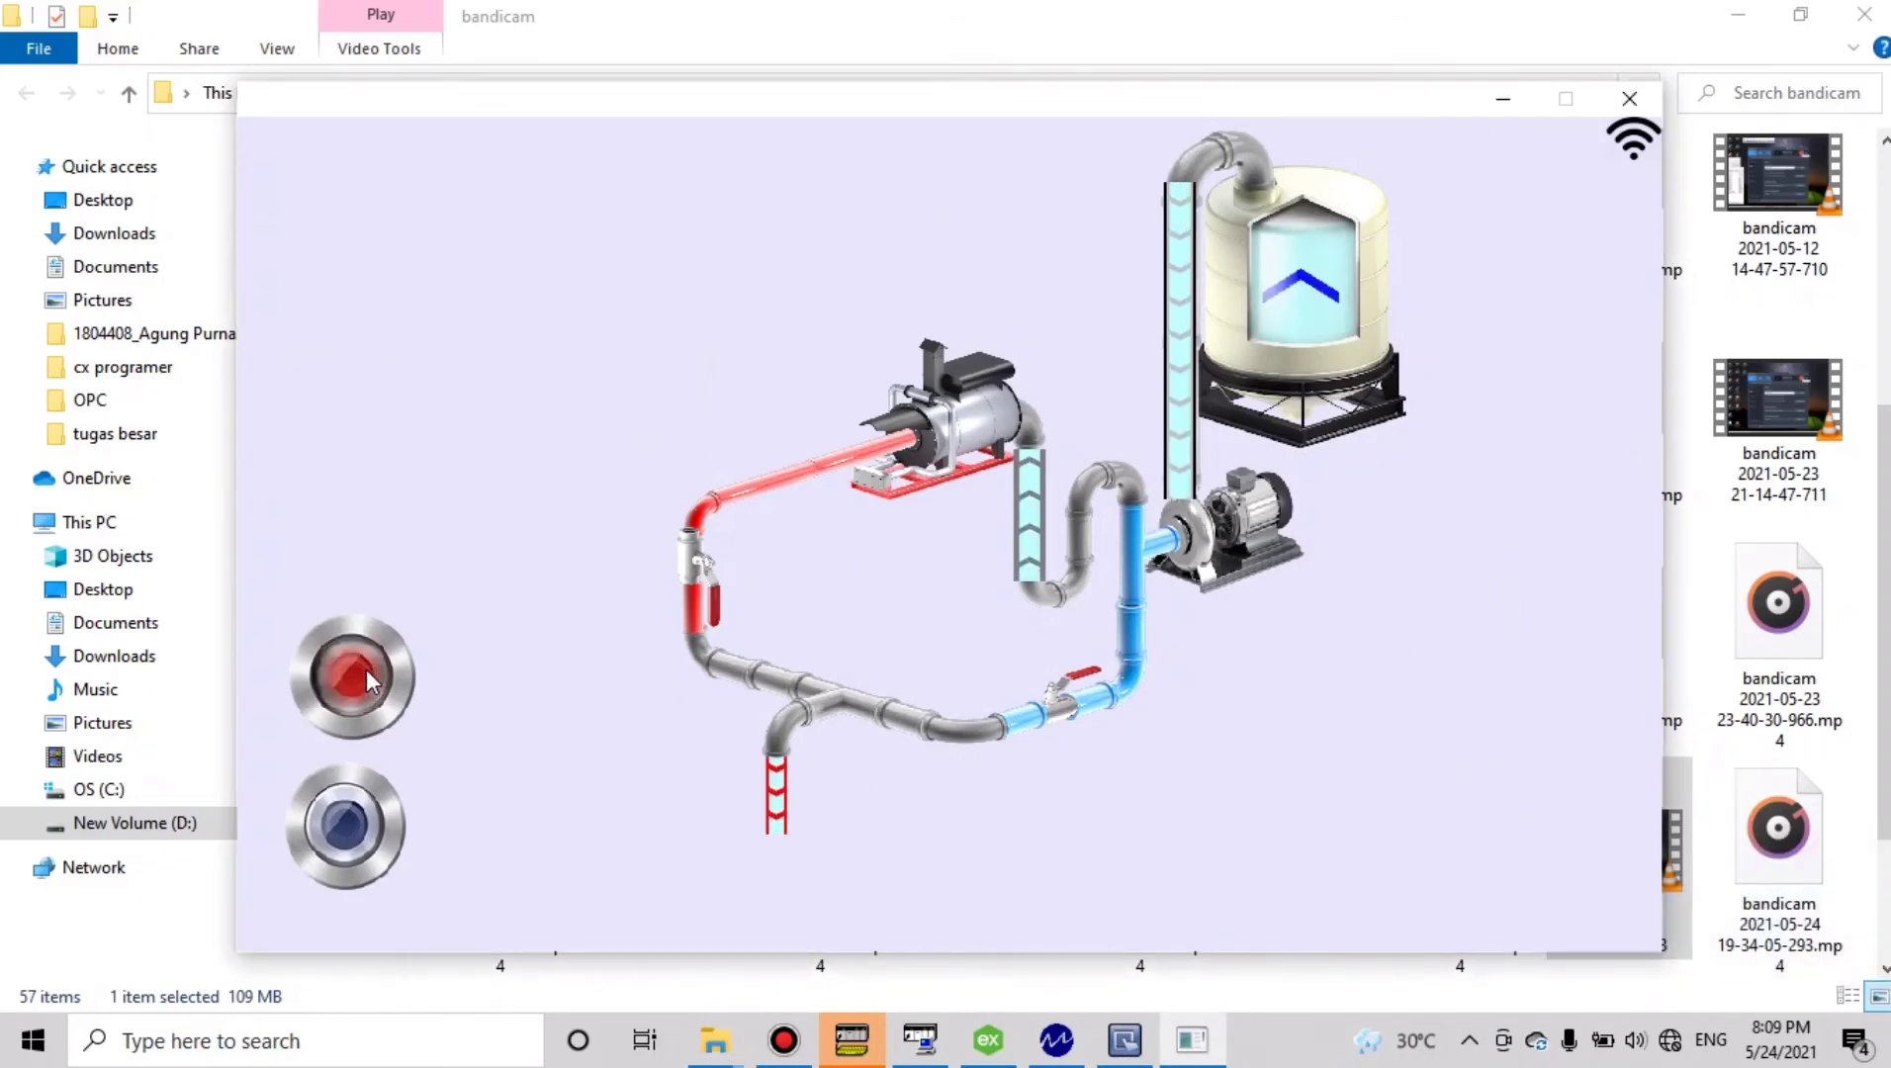
pyautogui.click(366, 673)
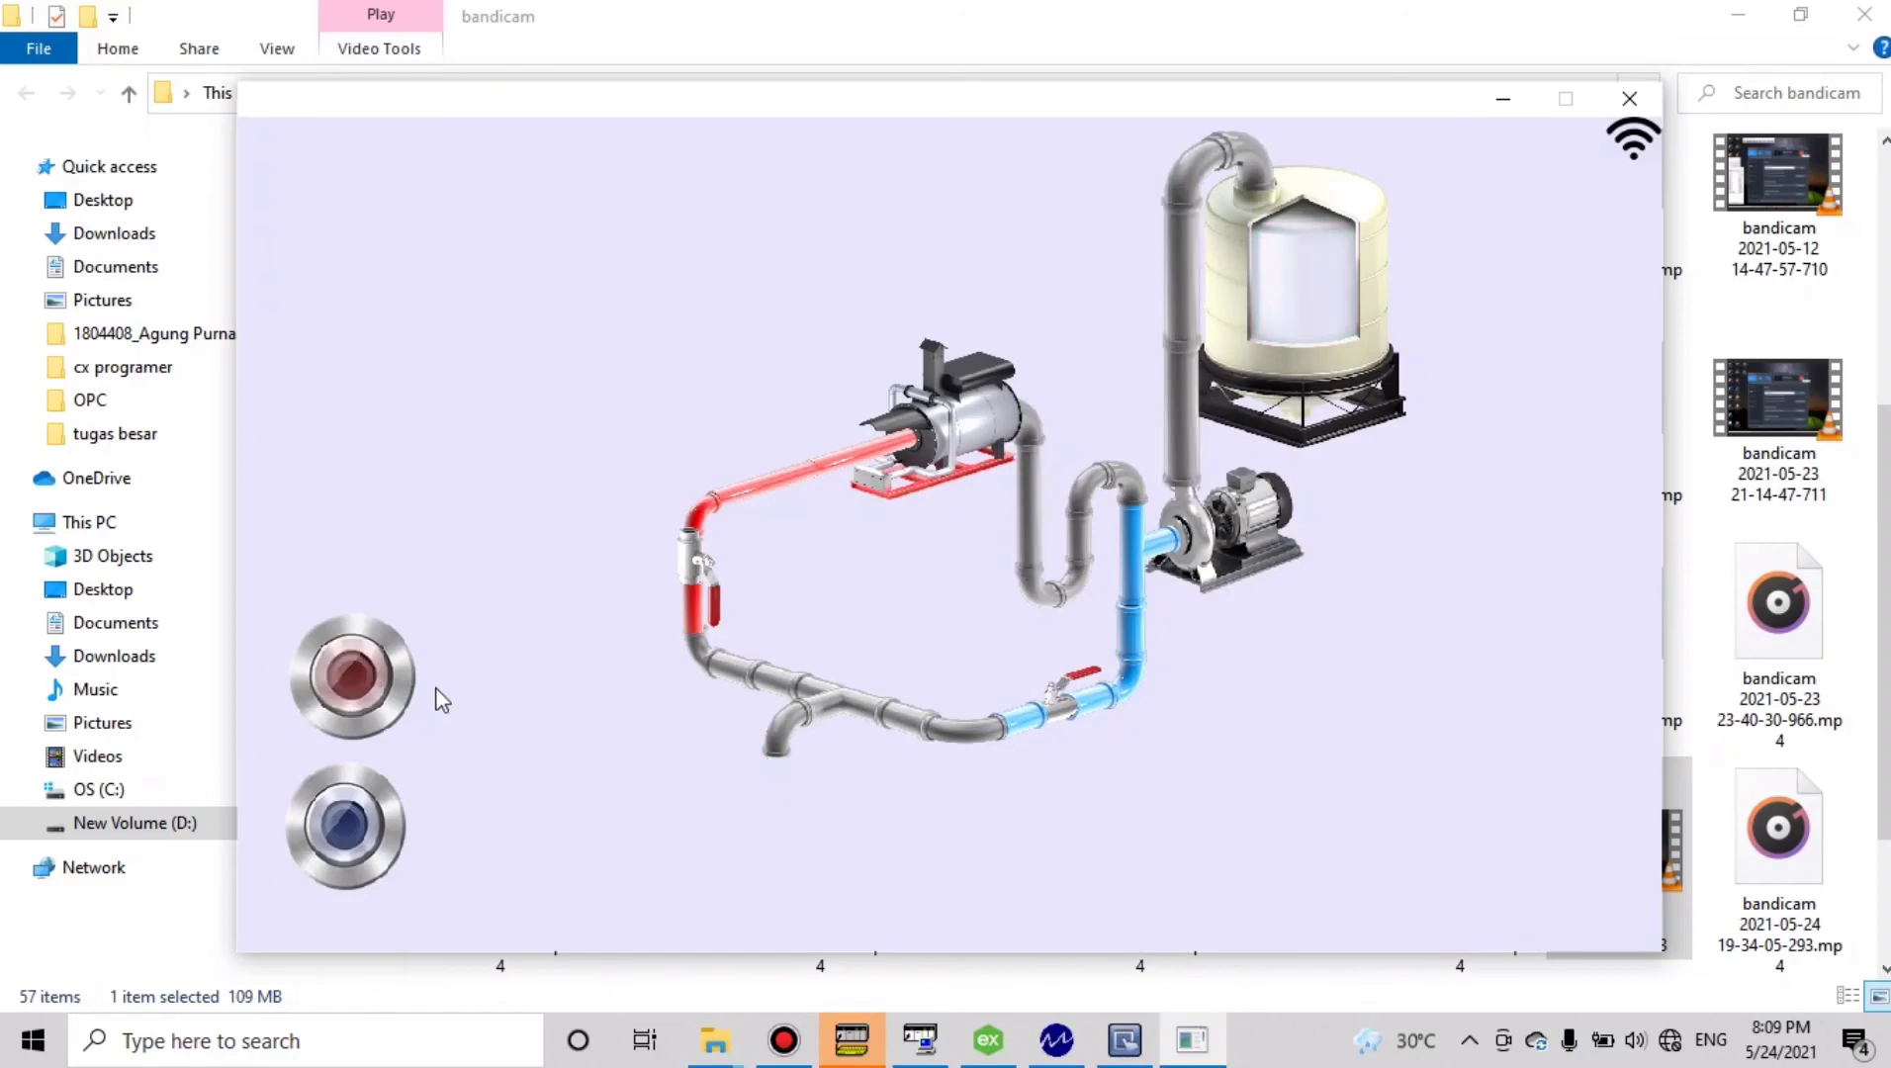
# Place the HMI simulation window over CX-Programmer's running ladder program and turn on the blue switch
pyautogui.click(846, 1046)
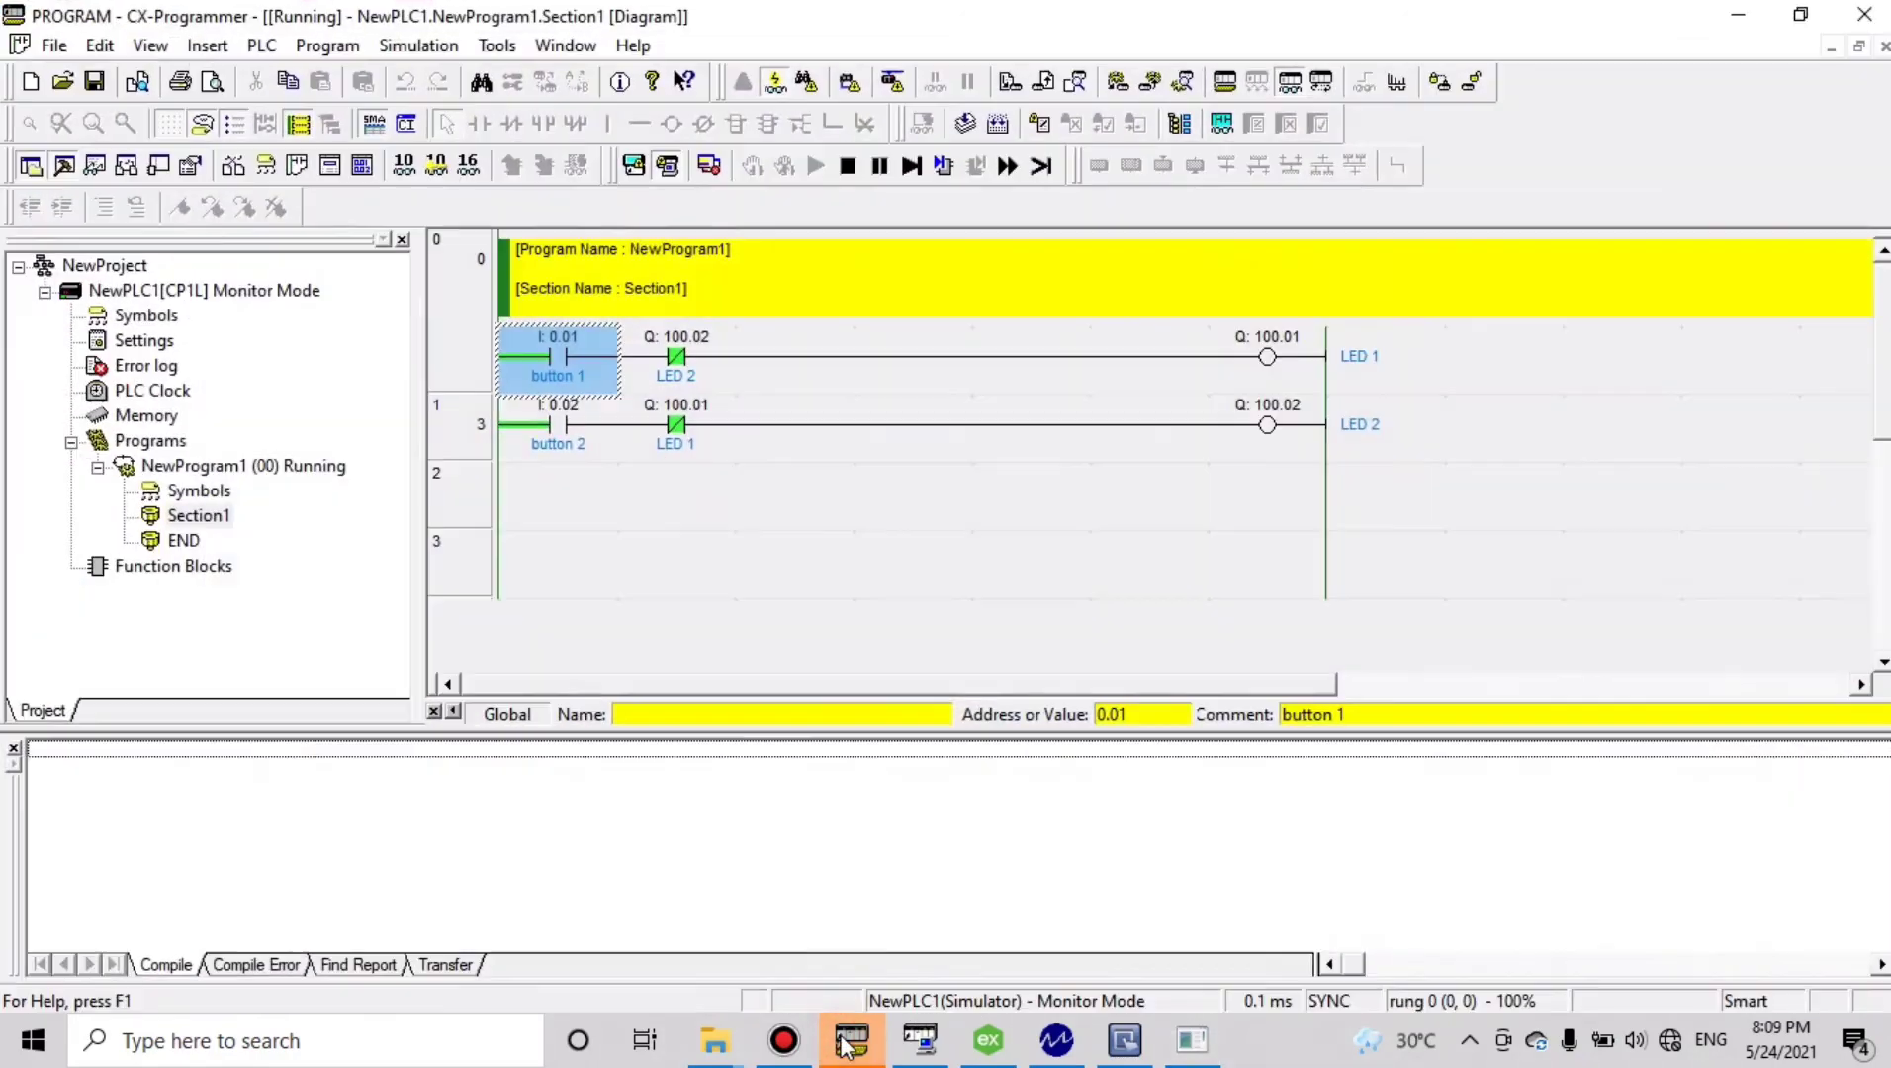
pyautogui.click(1198, 1047)
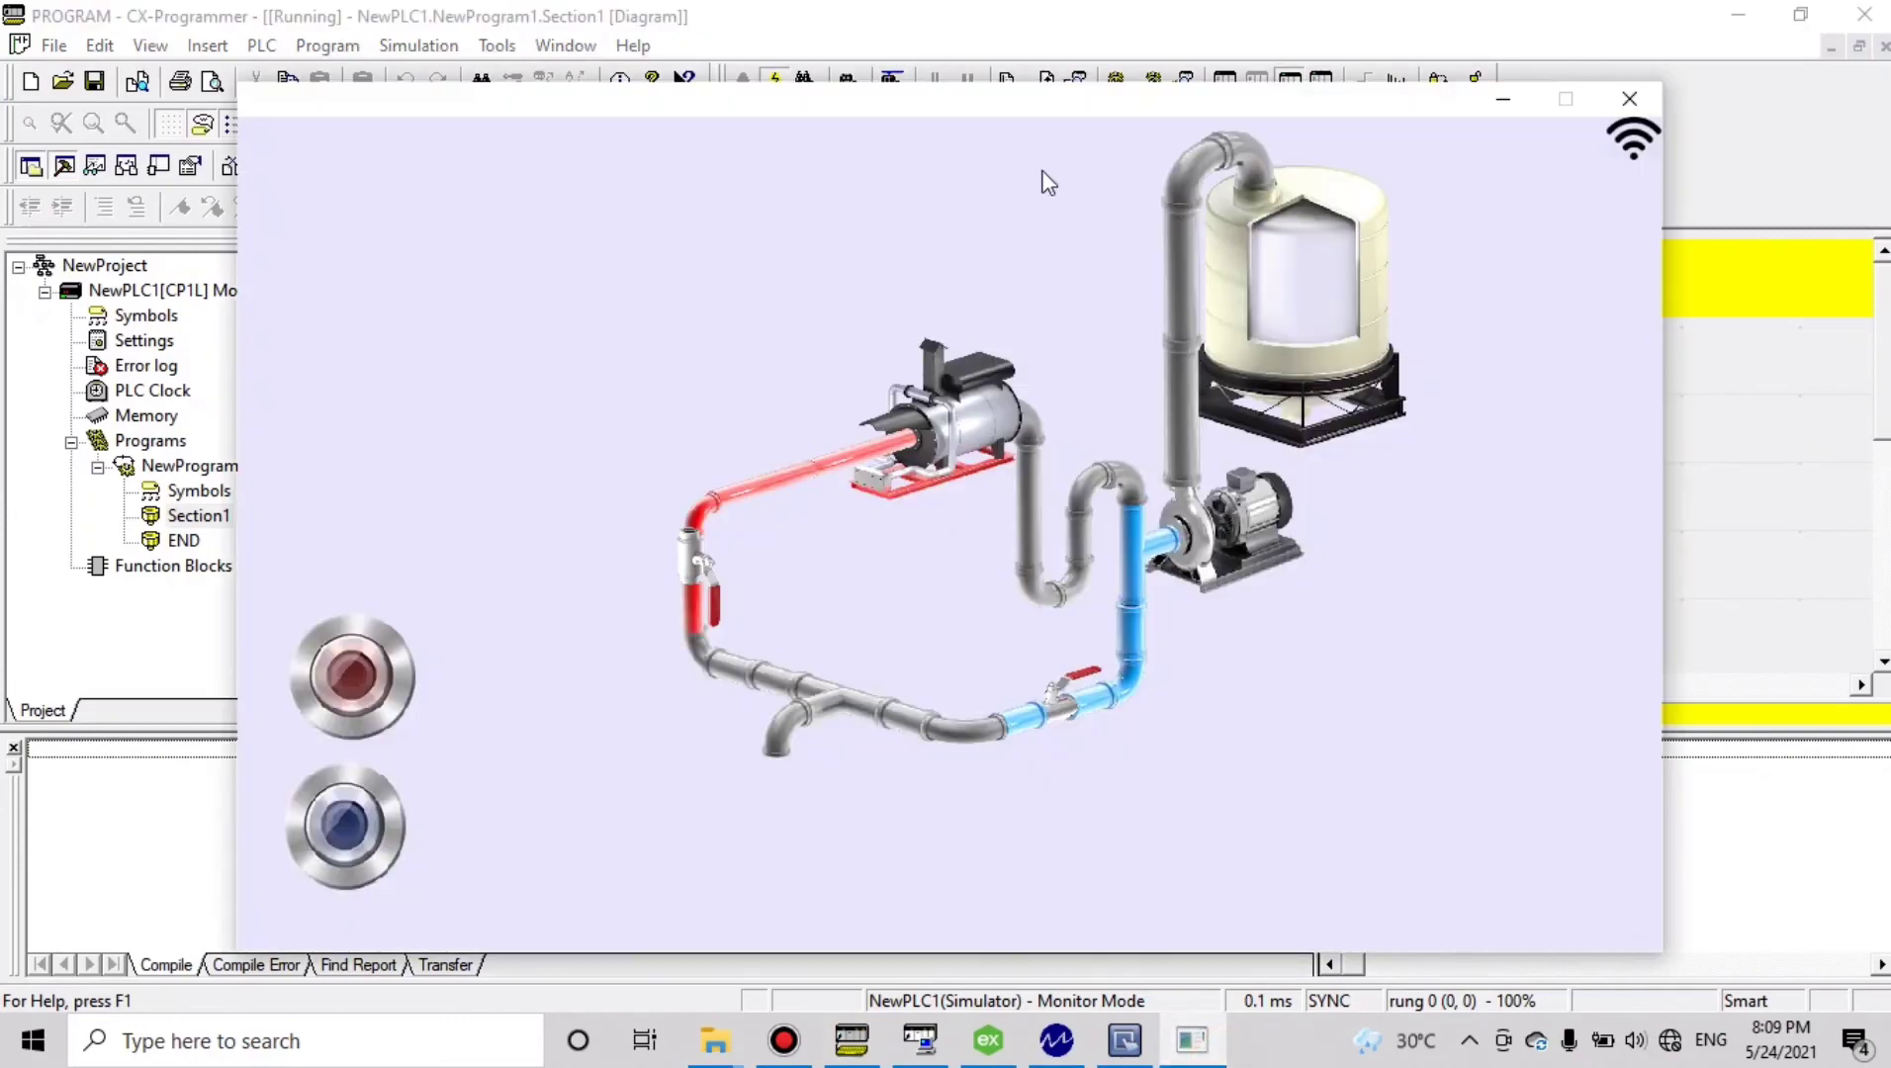
pyautogui.moveTo(1000, 102); pyautogui.dragTo(1120, 102)
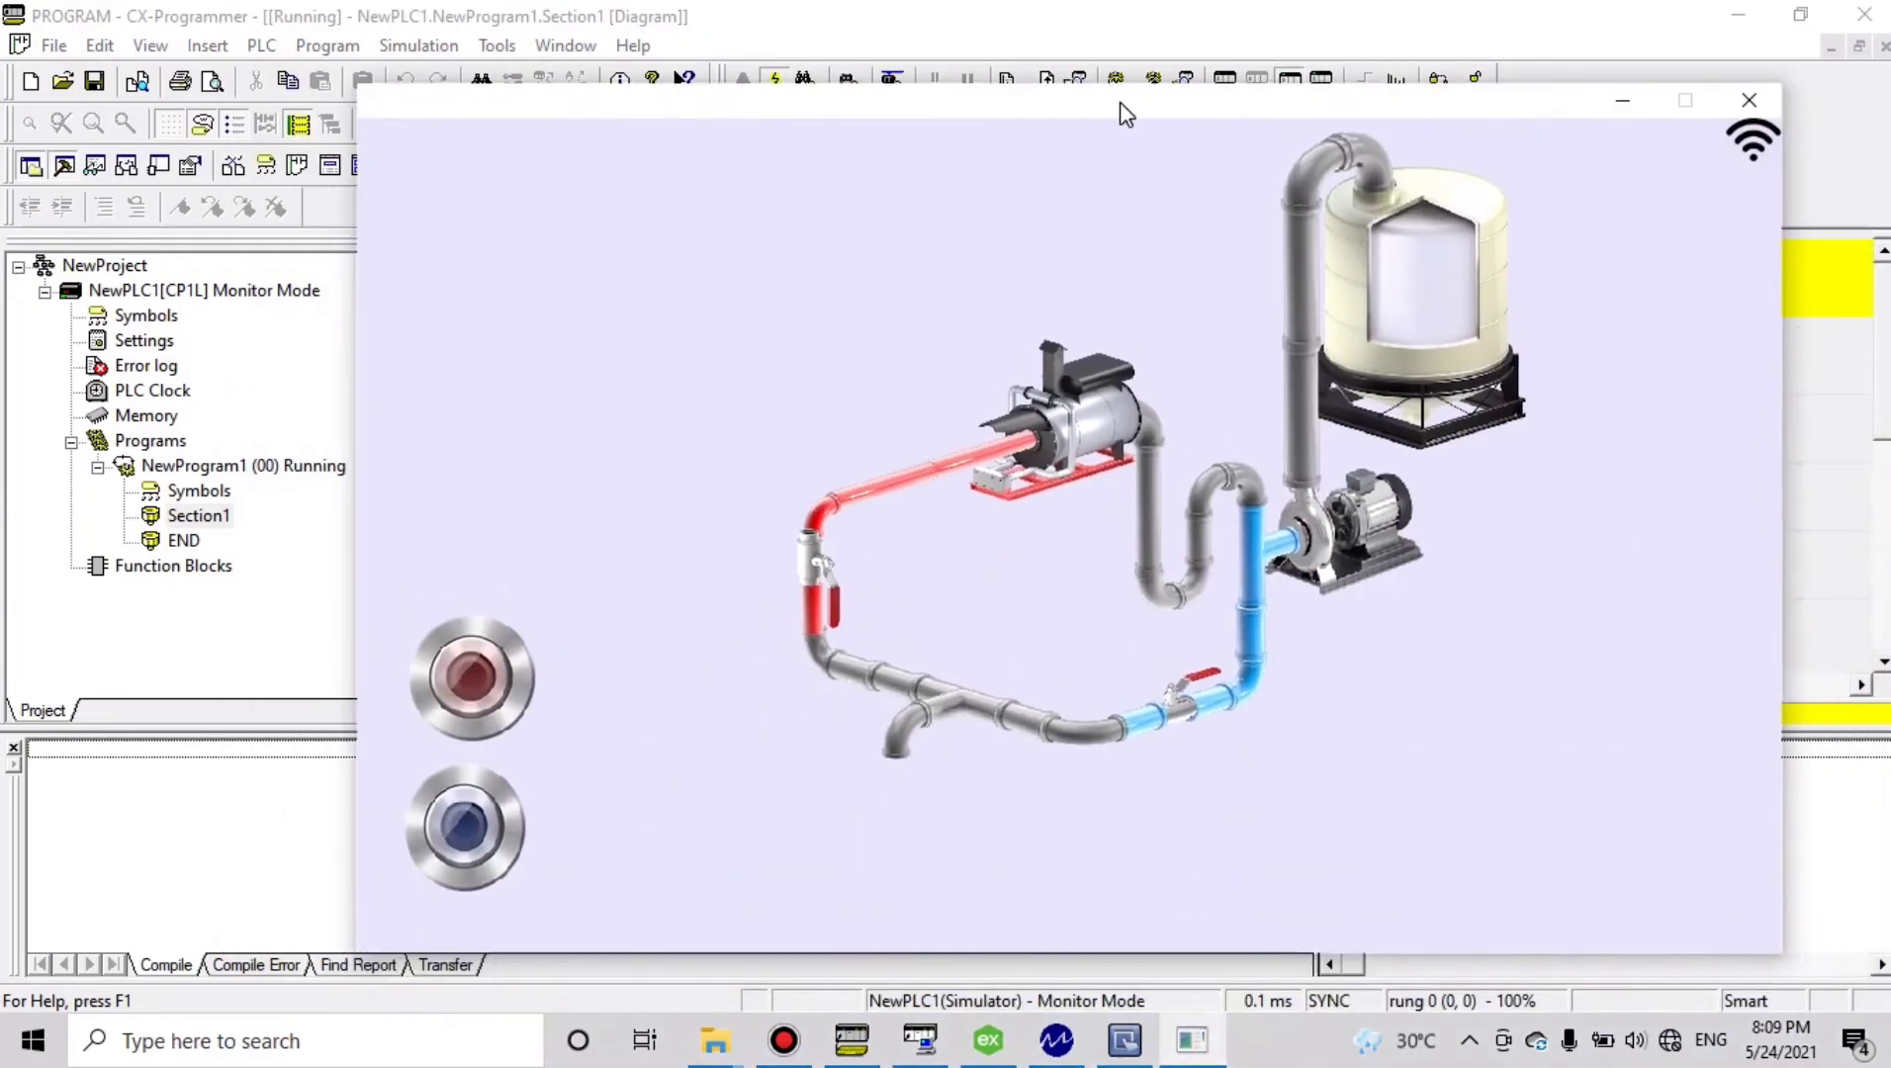
pyautogui.click(473, 823)
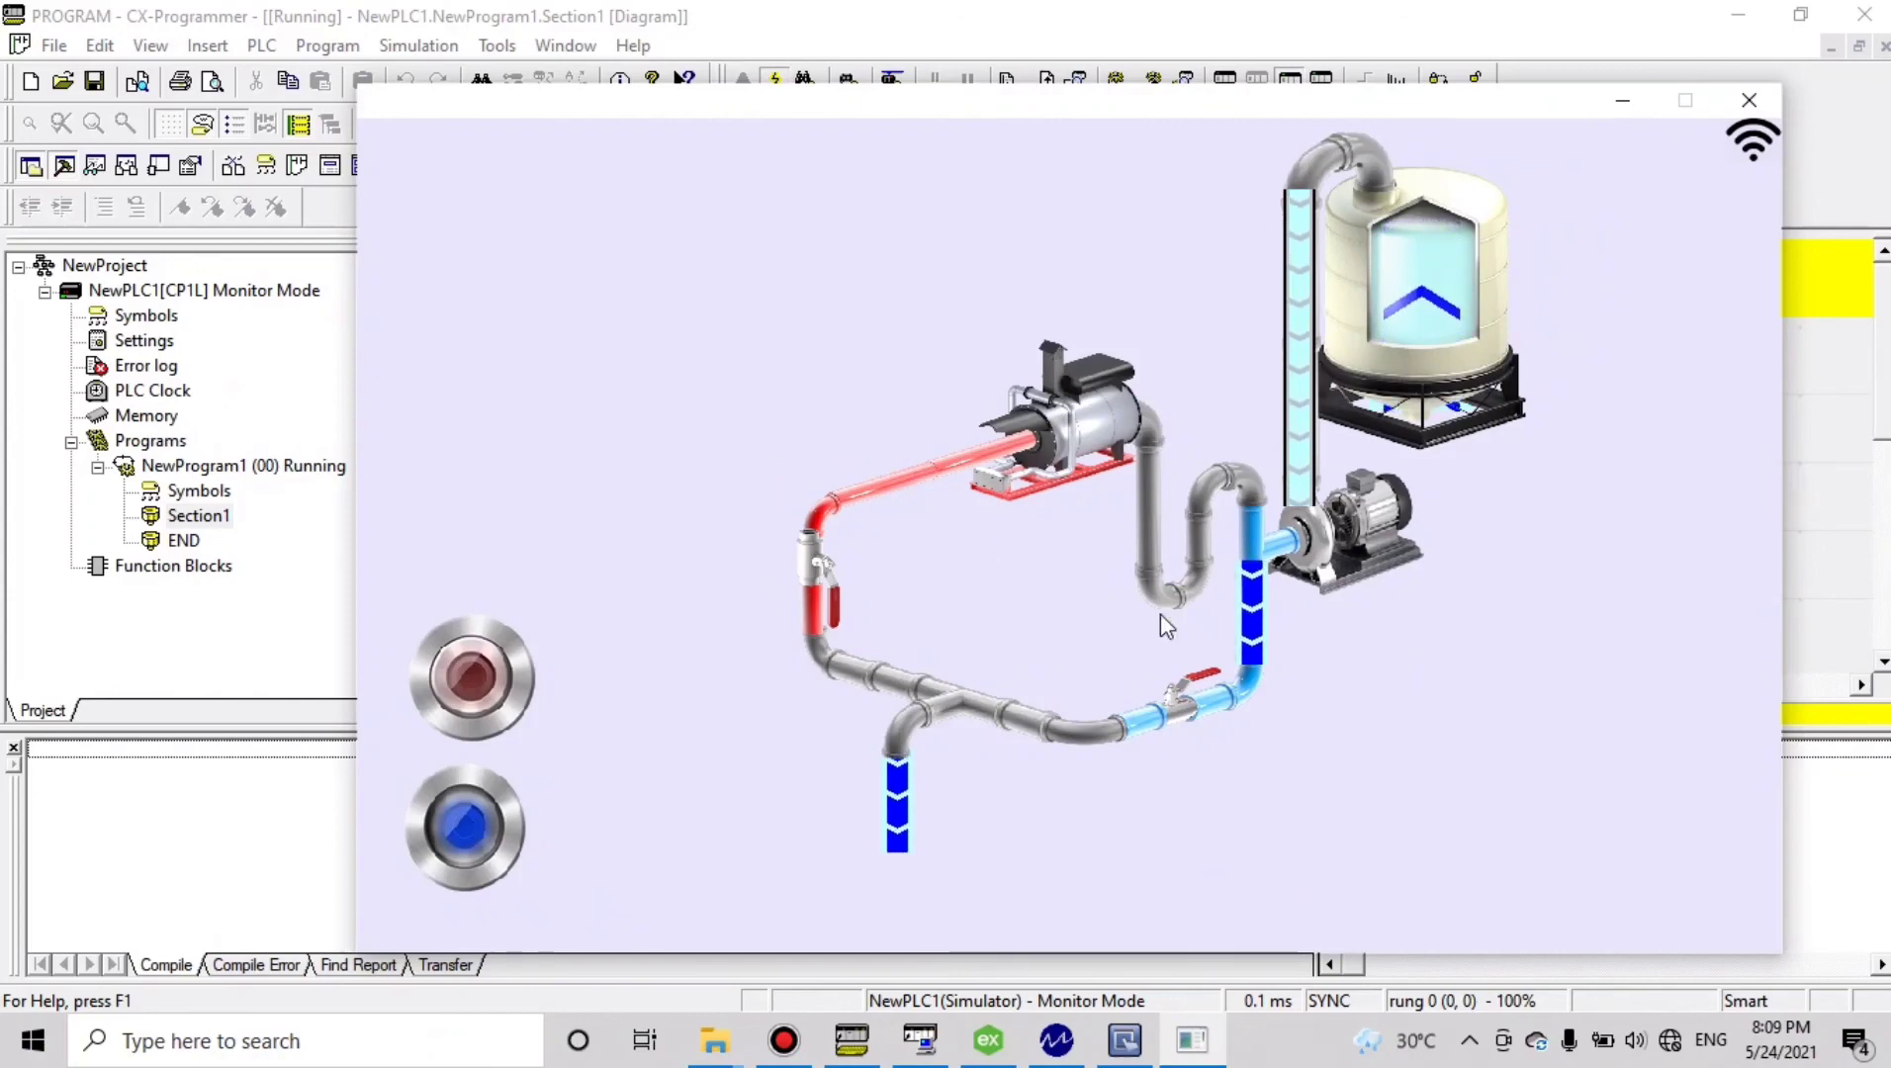
pyautogui.click(1085, 102)
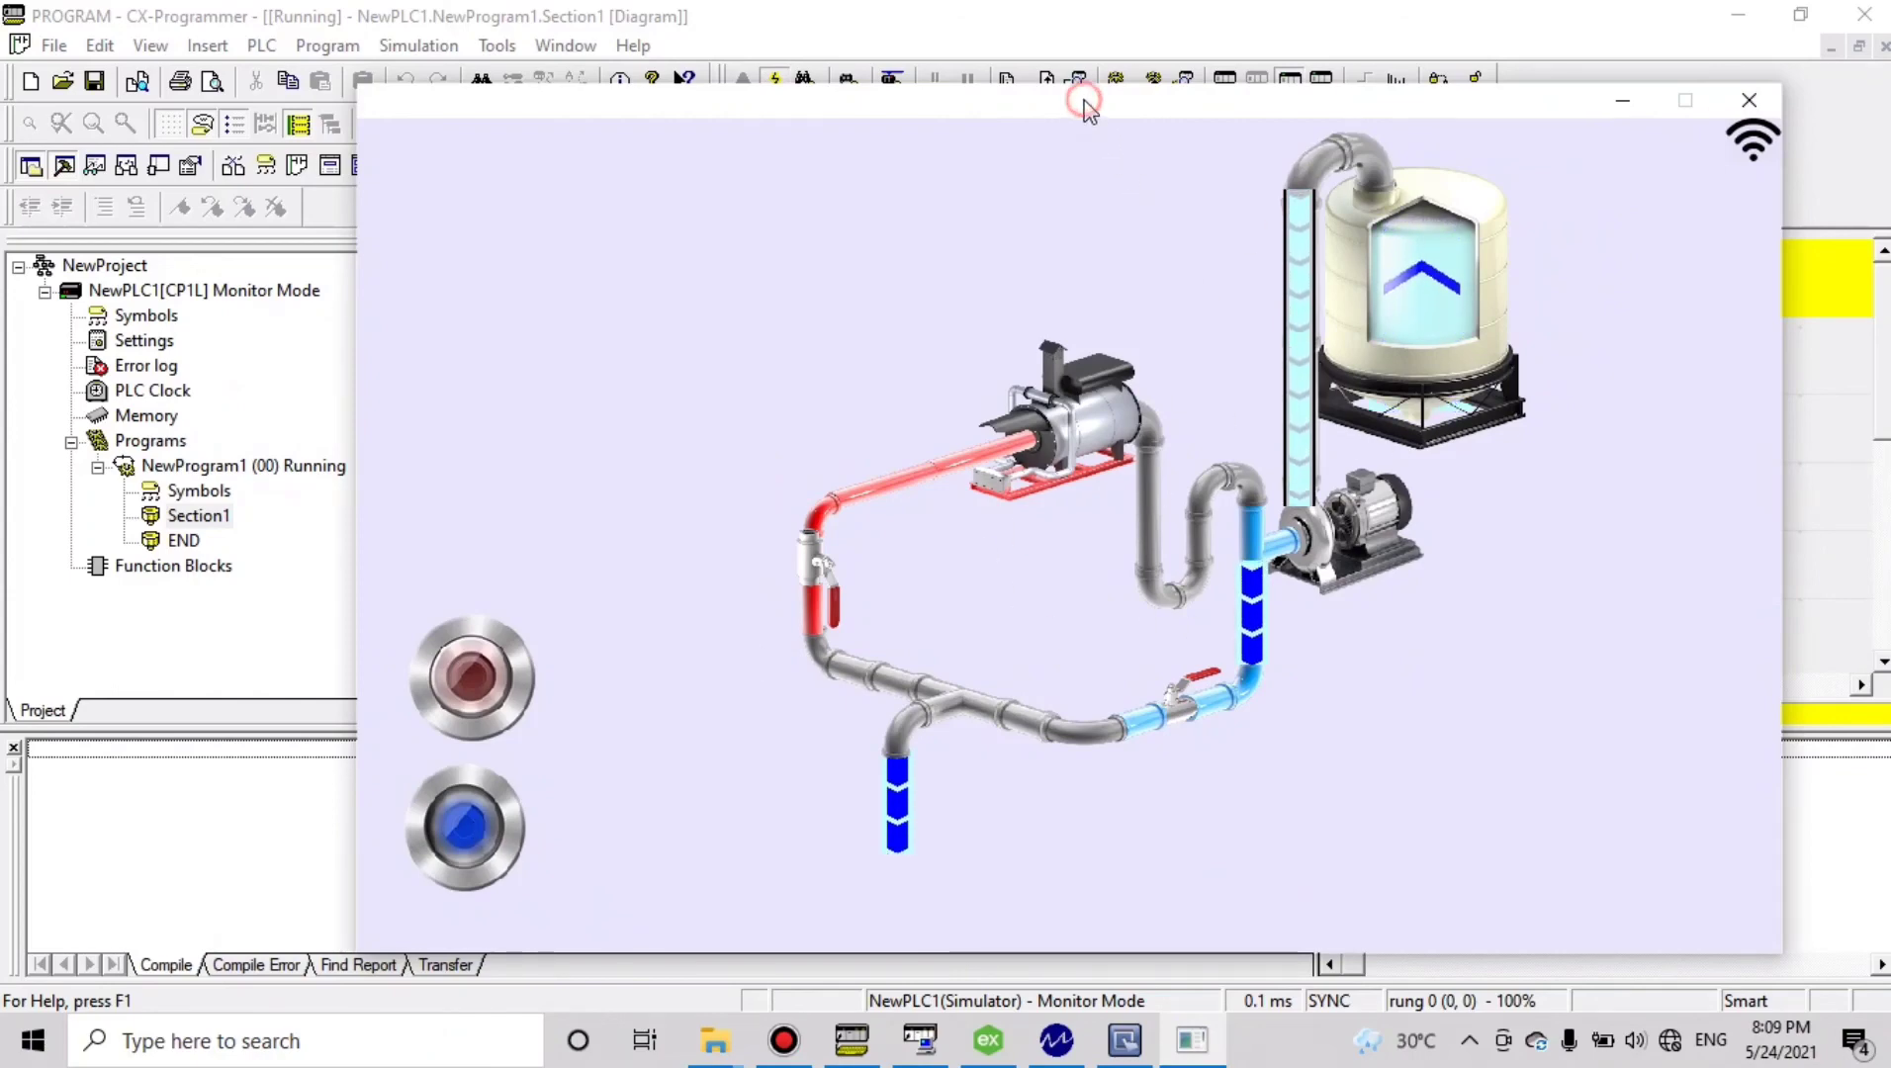
# Move the simulation window aside to inspect the LED 1 rung with the blue switch on, restore it and try the red switch
pyautogui.moveTo(1084, 103); pyautogui.dragTo(1130, 530)
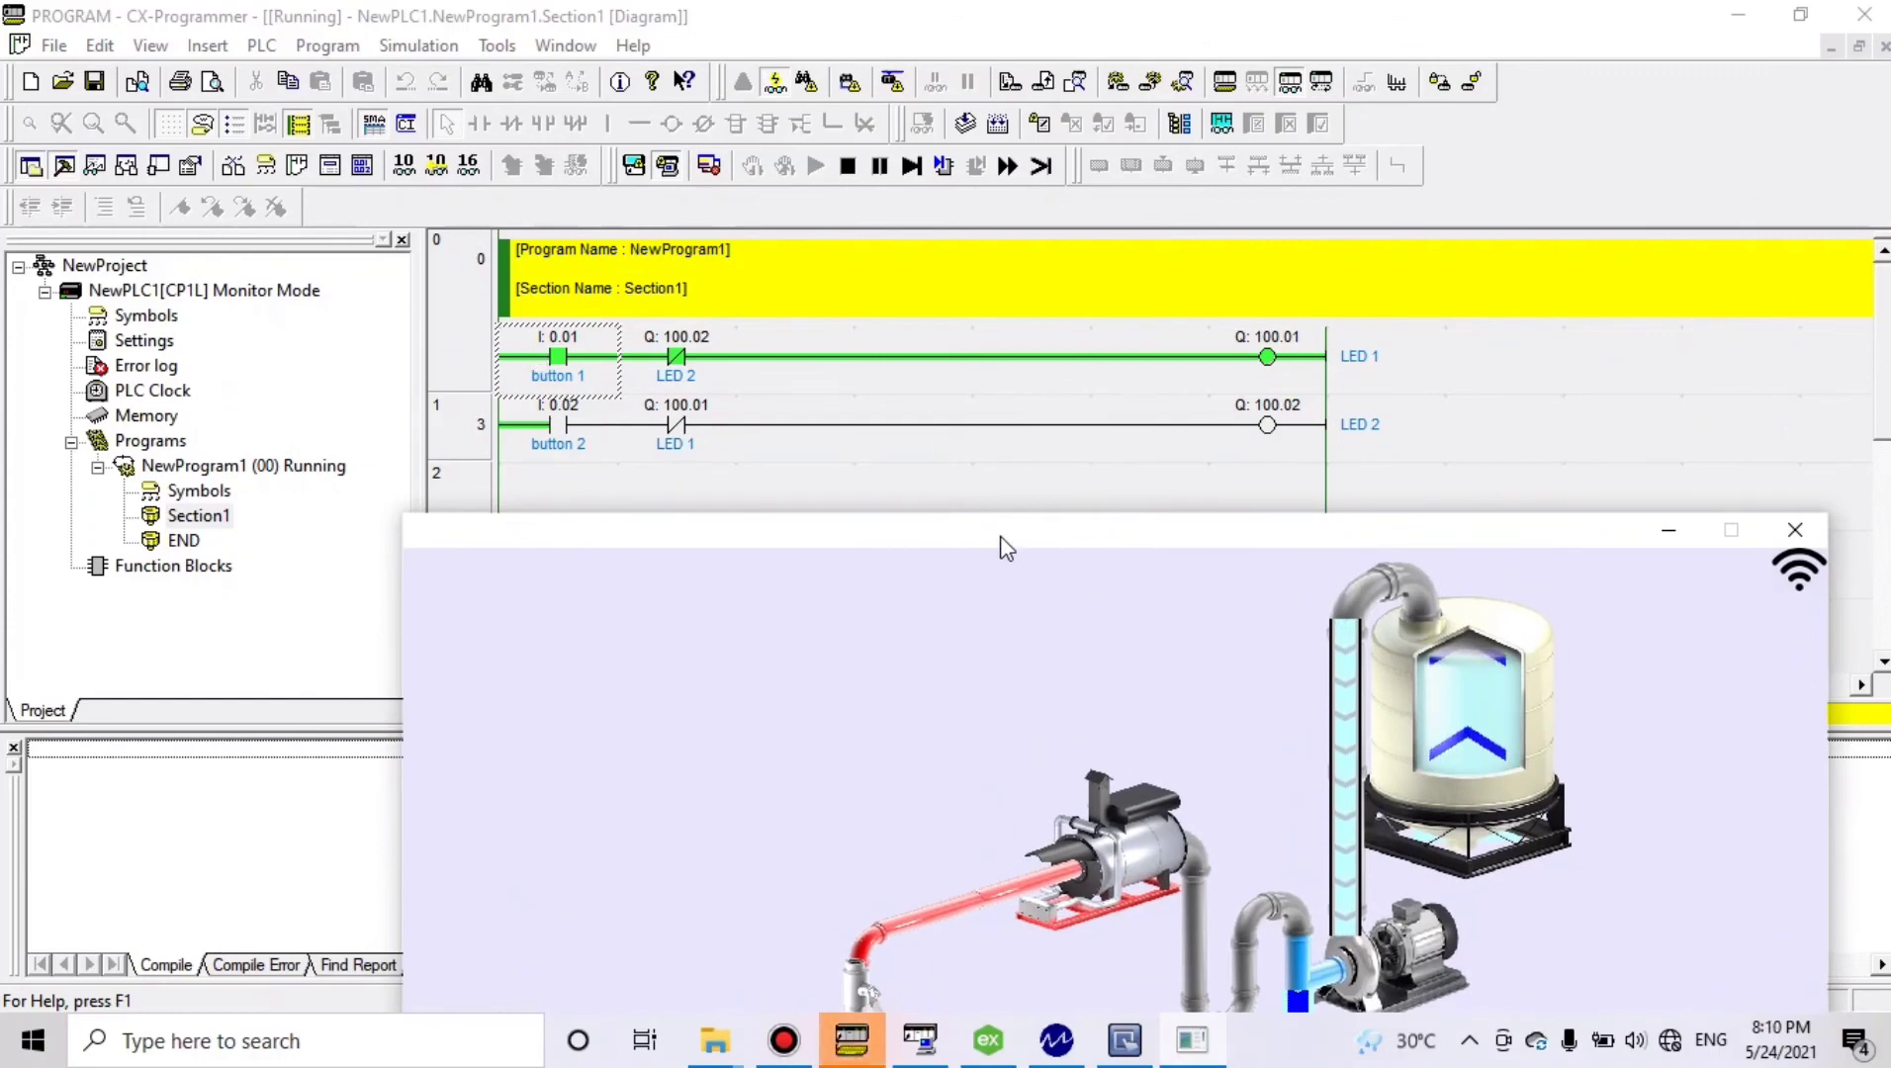
pyautogui.moveTo(1006, 547); pyautogui.dragTo(1036, 141)
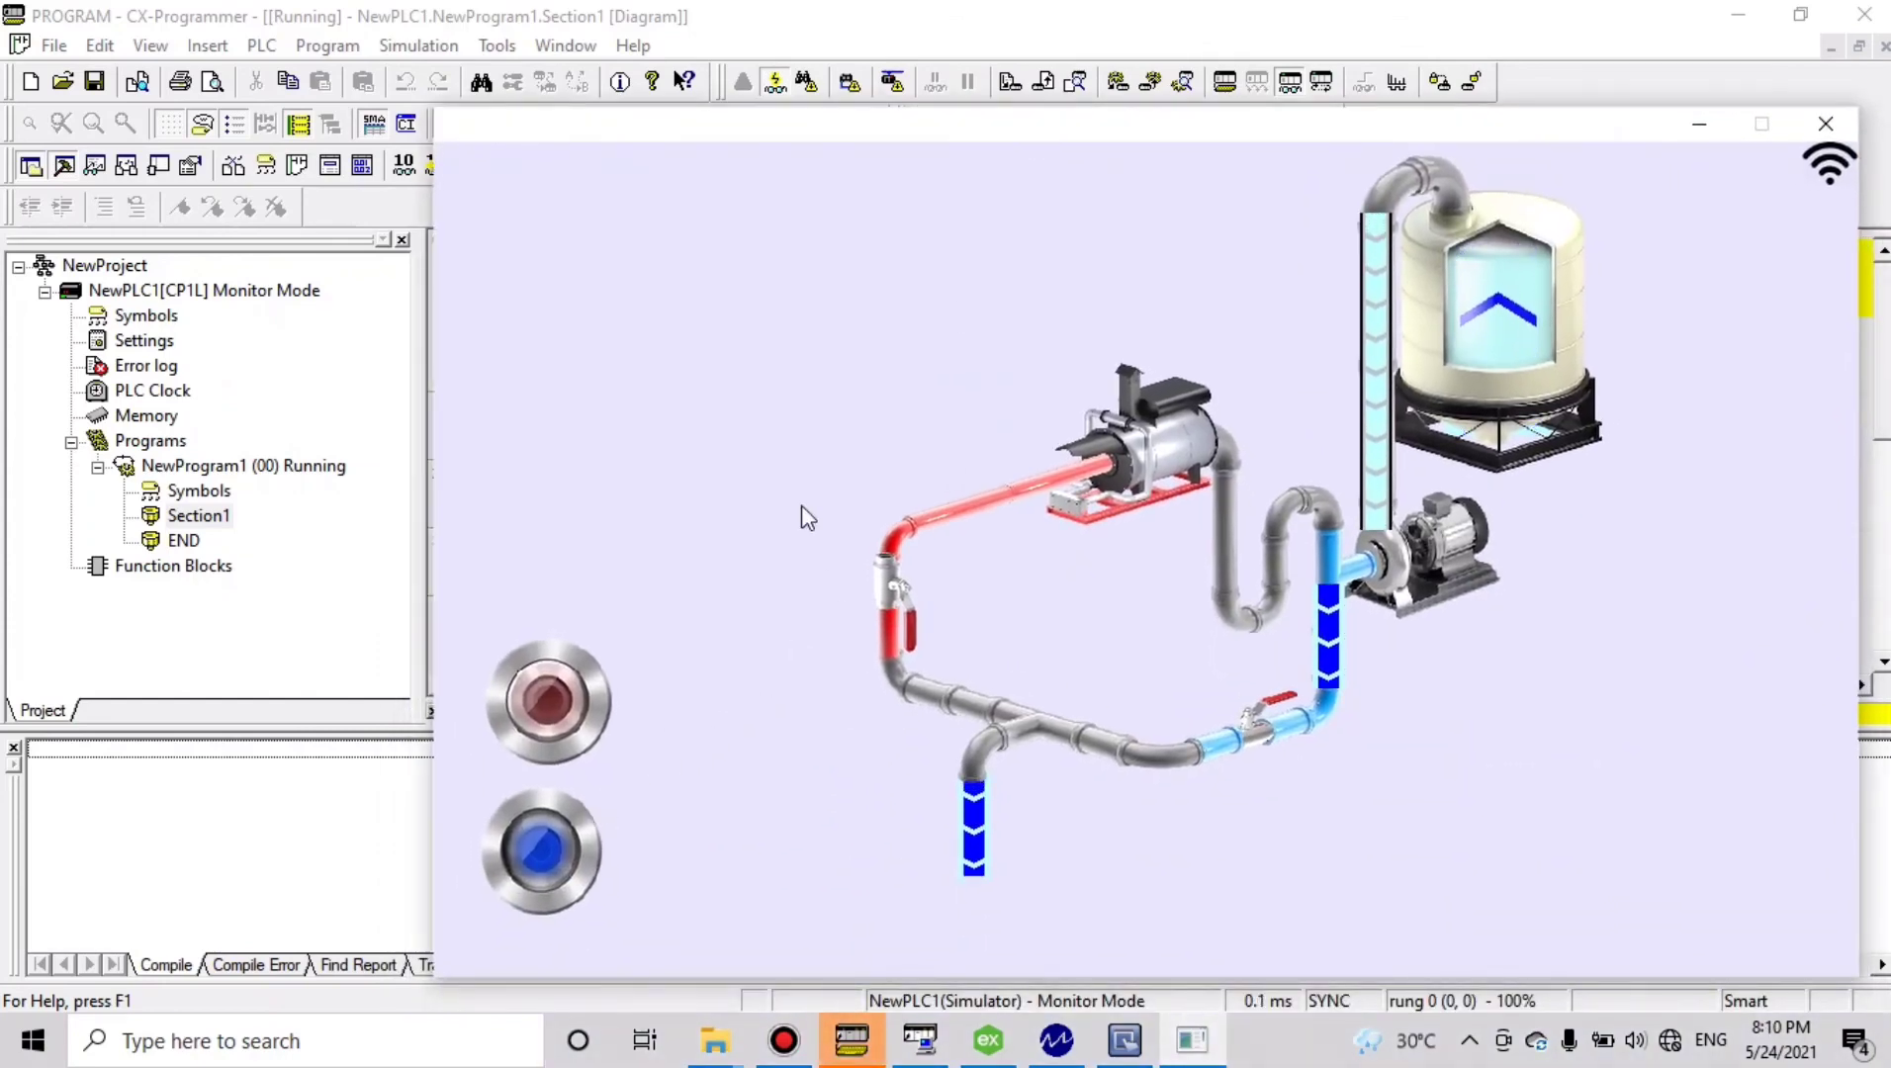
pyautogui.click(561, 708)
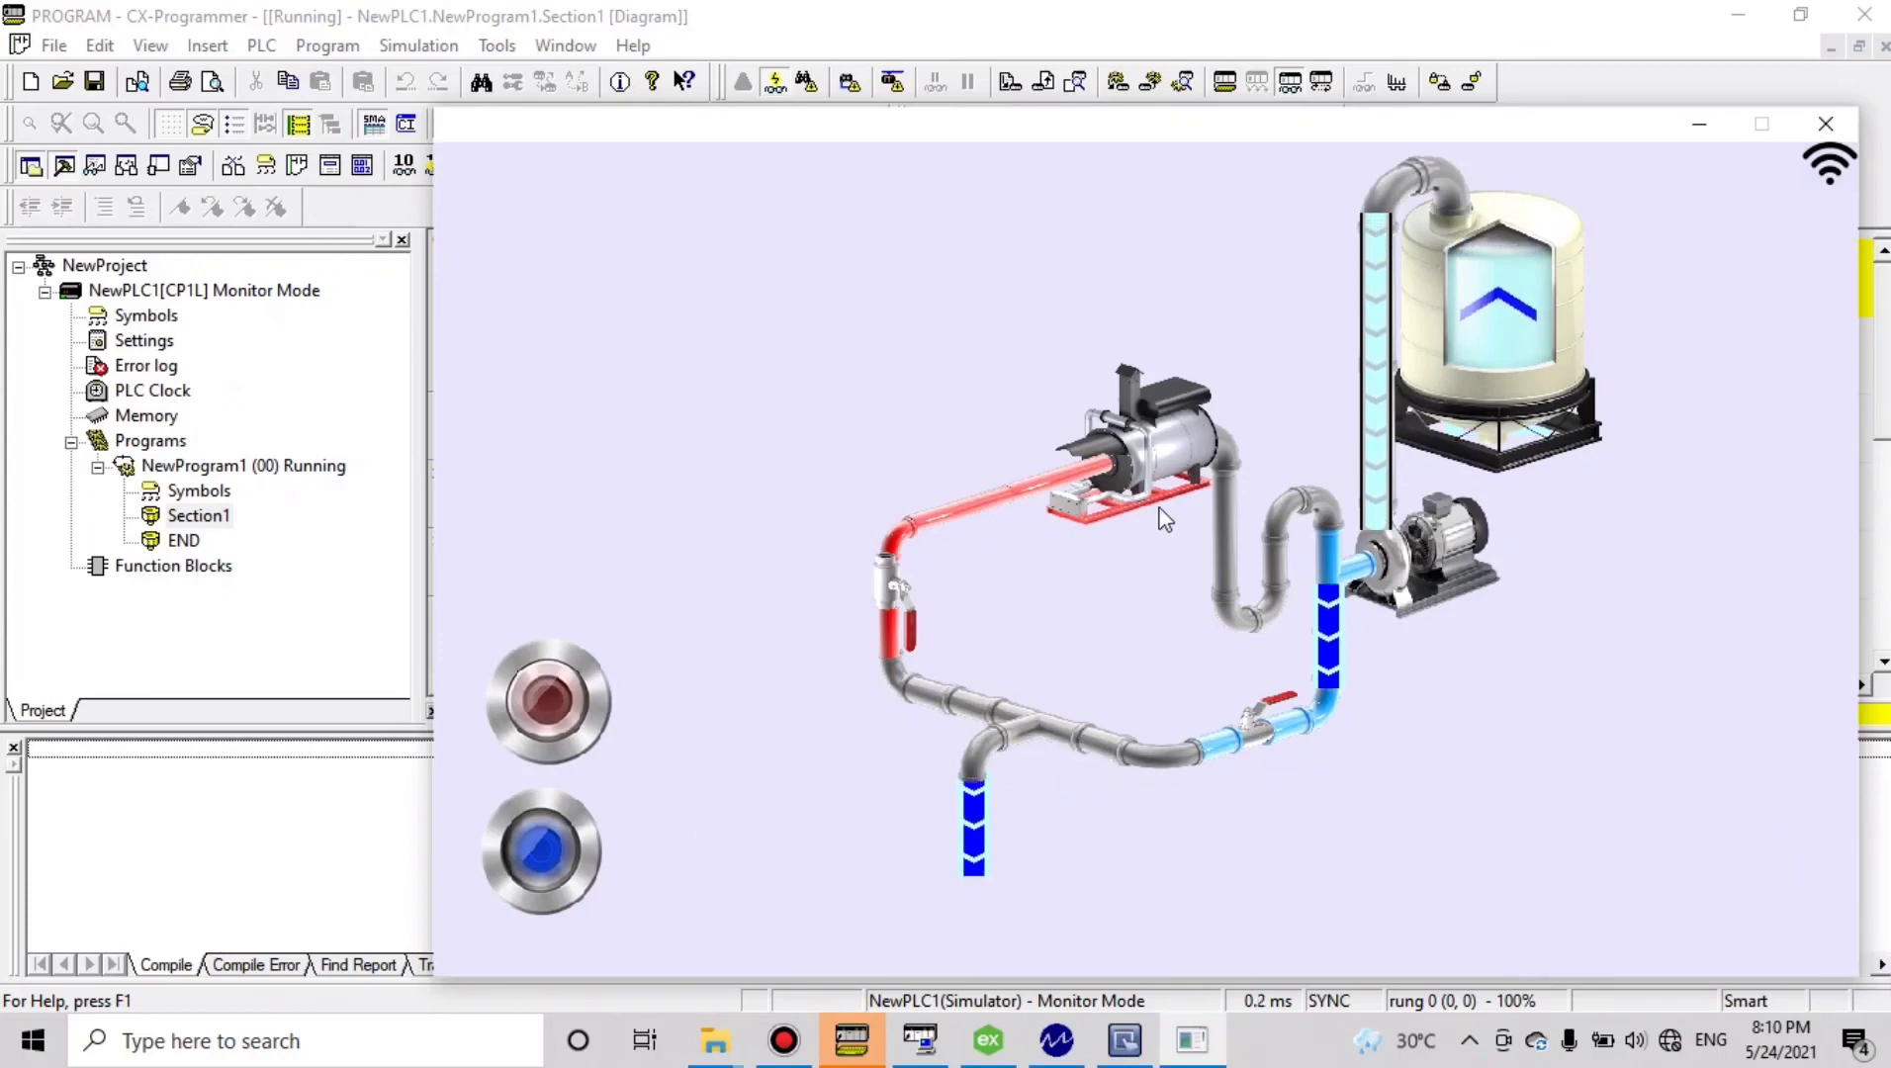
# Turn off the blue switch, turn on the red one, and check the LED 2 rung in the ladder behind the simulation window
pyautogui.click(553, 859)
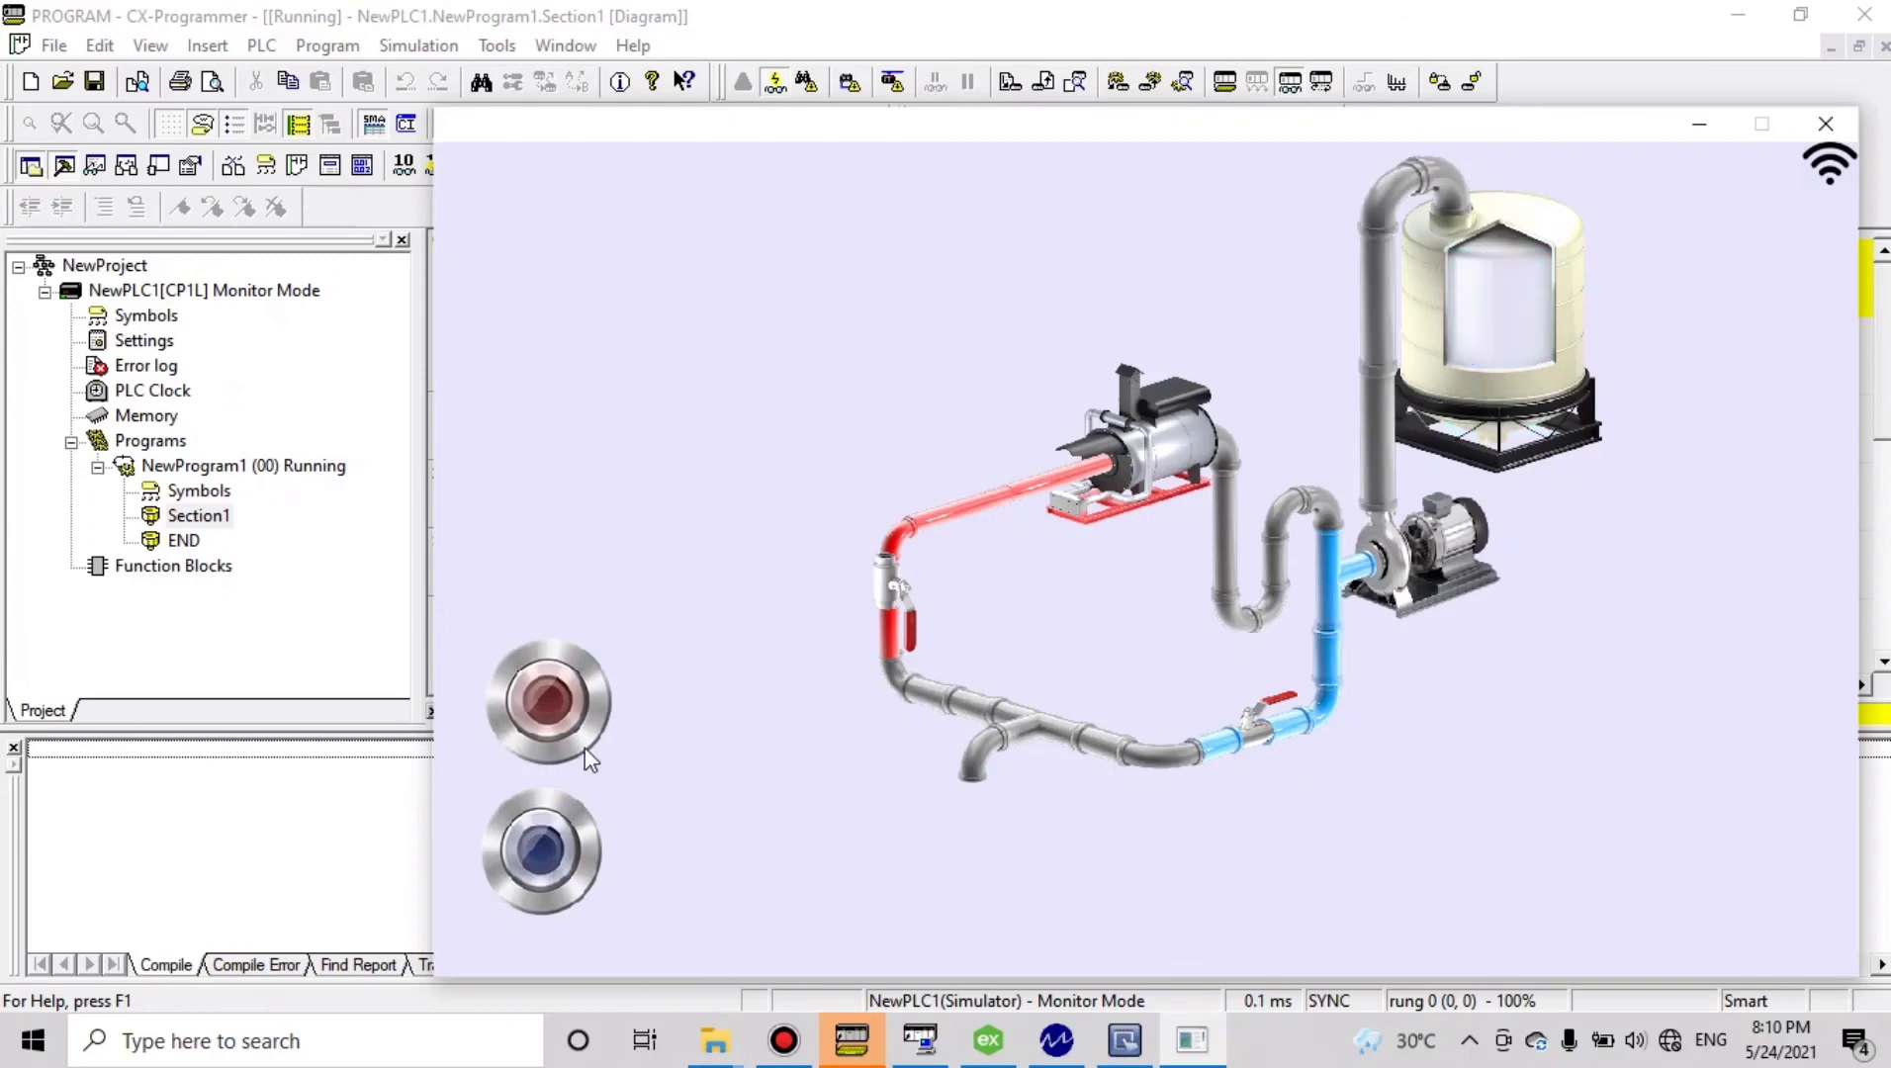
pyautogui.click(551, 704)
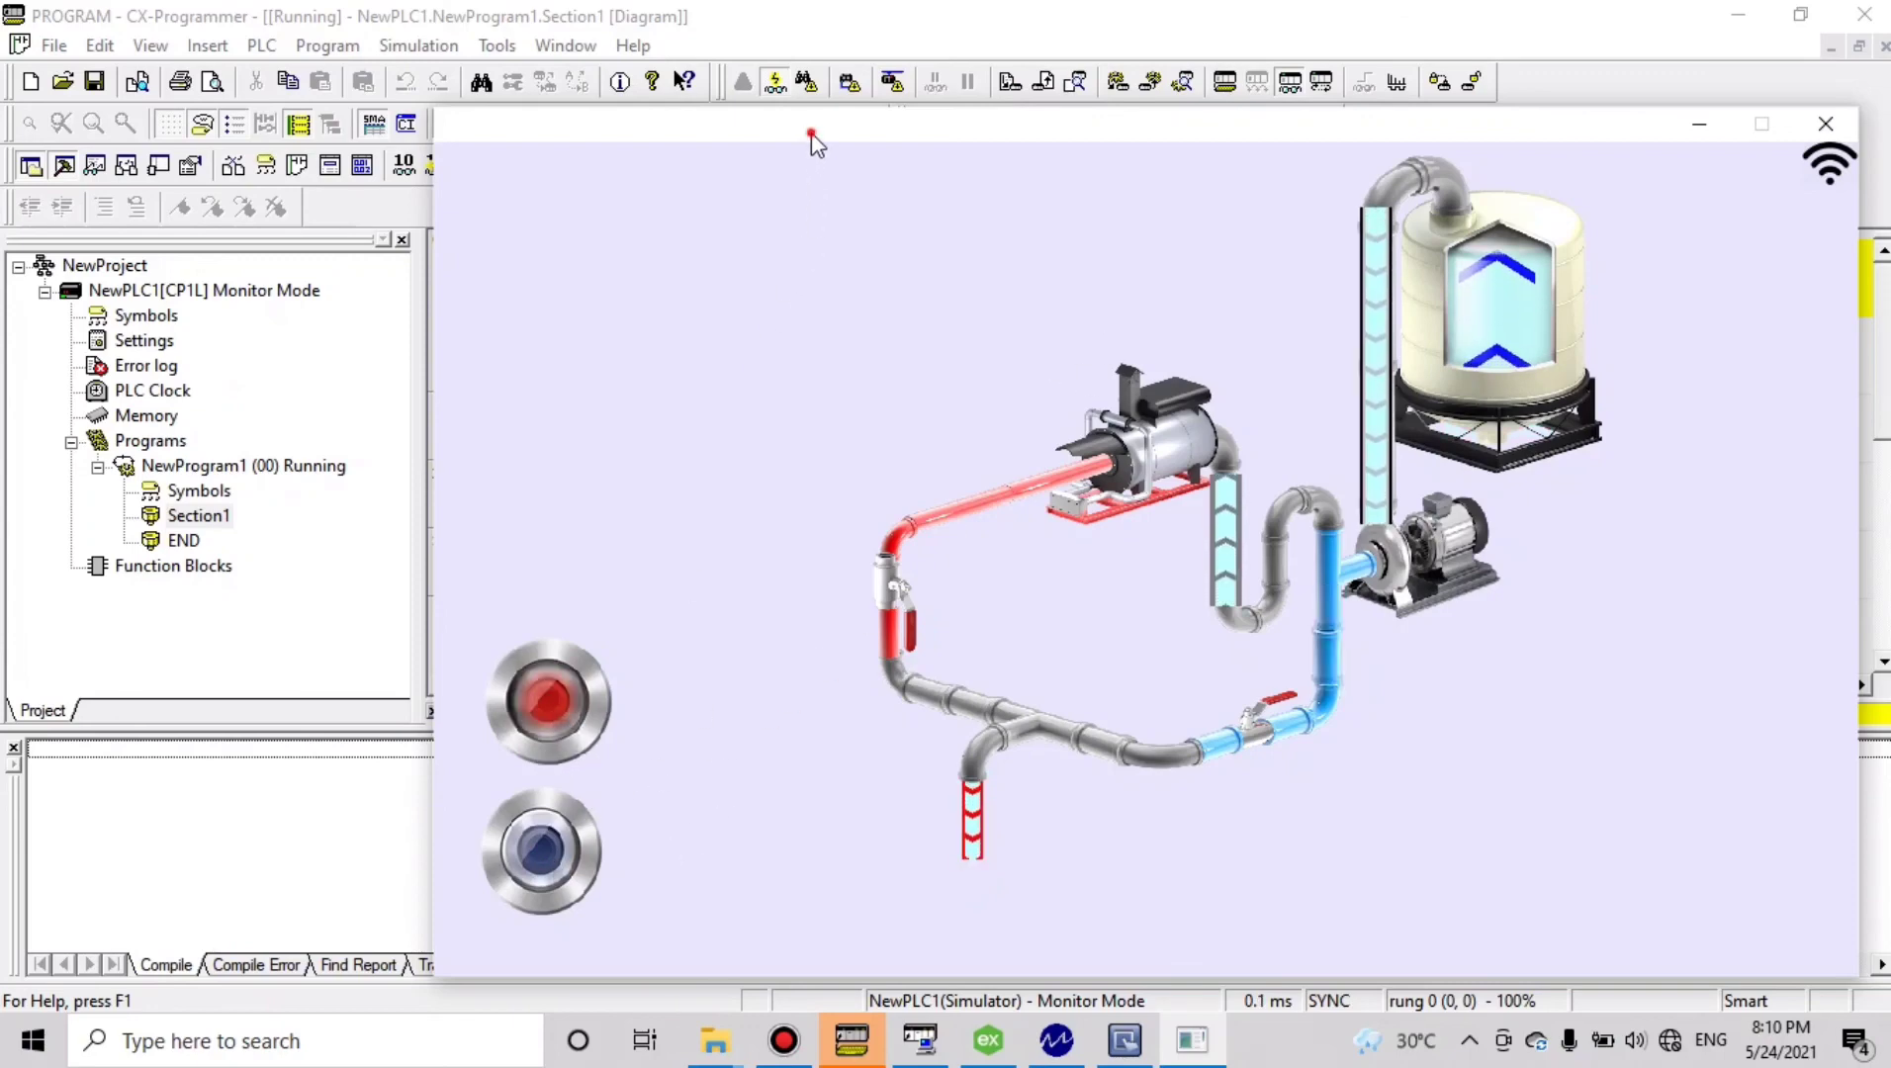
pyautogui.moveTo(811, 133); pyautogui.dragTo(774, 545)
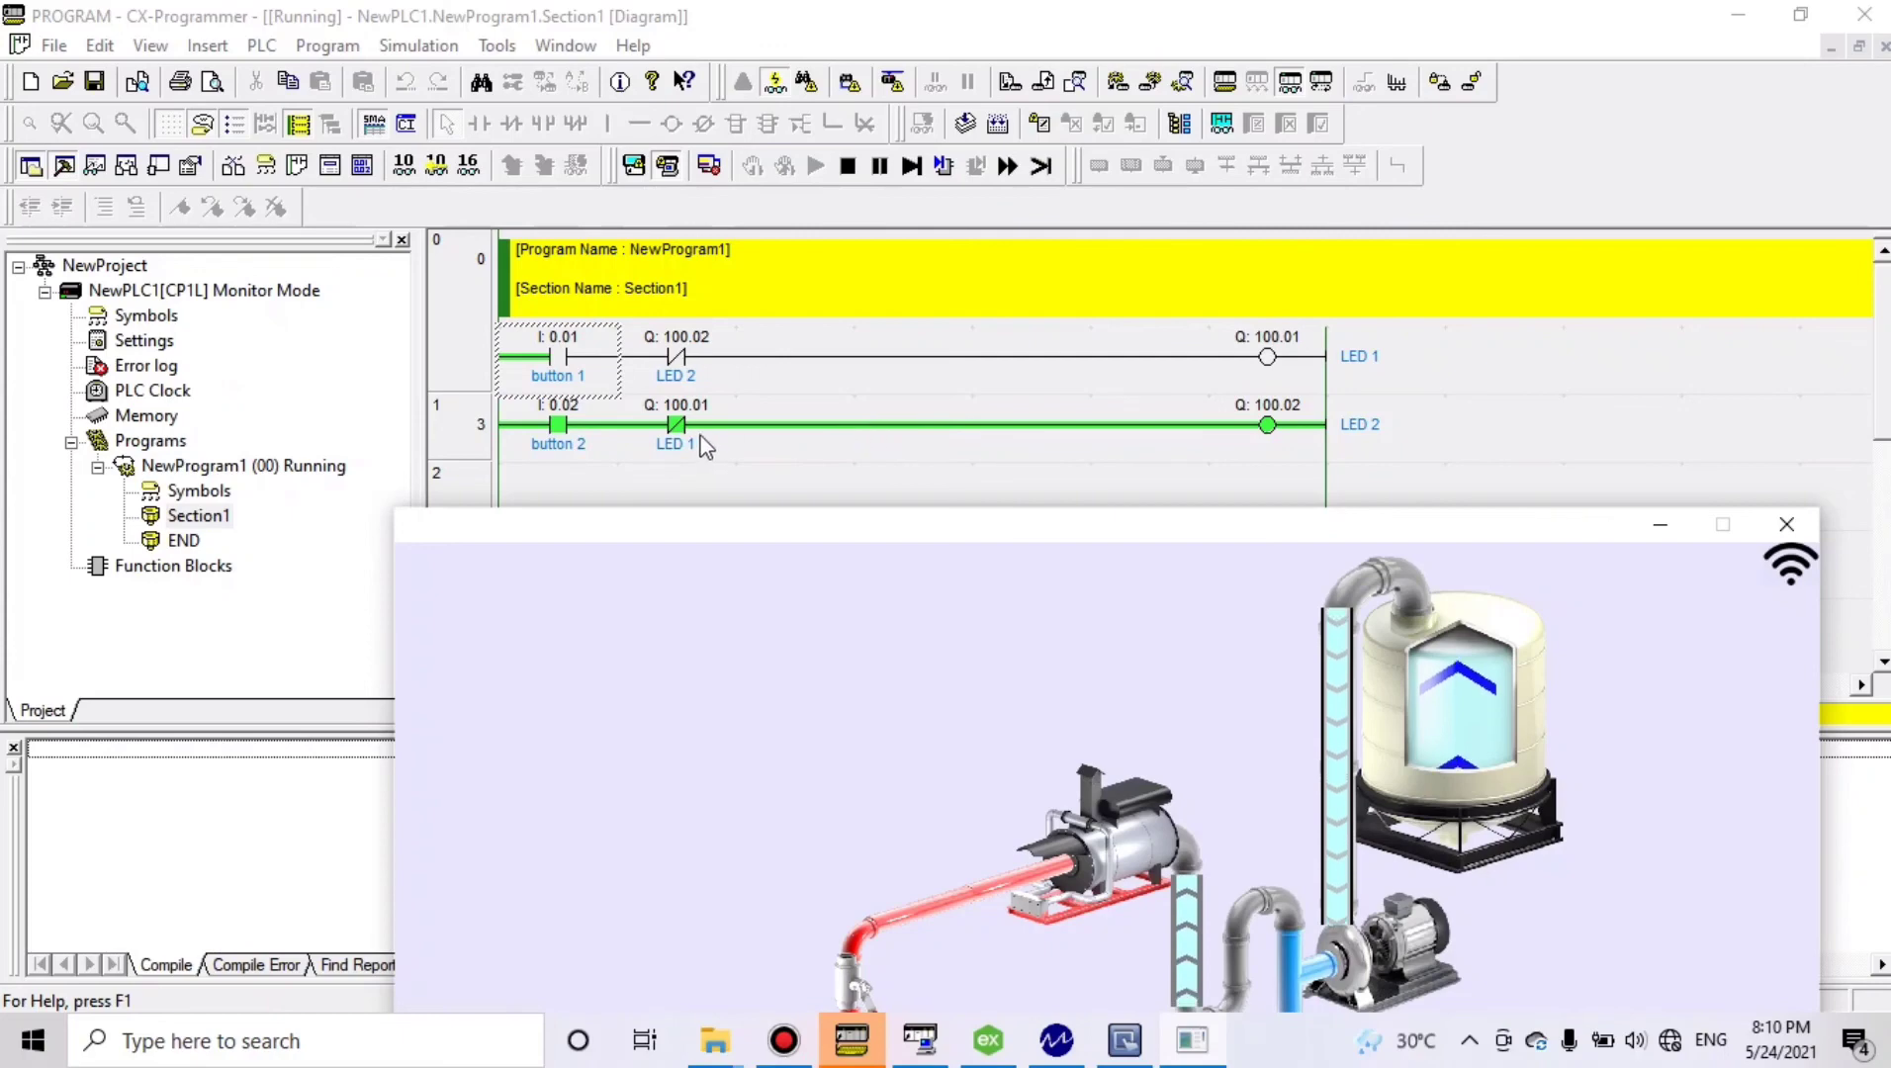
pyautogui.moveTo(962, 534); pyautogui.dragTo(921, 176)
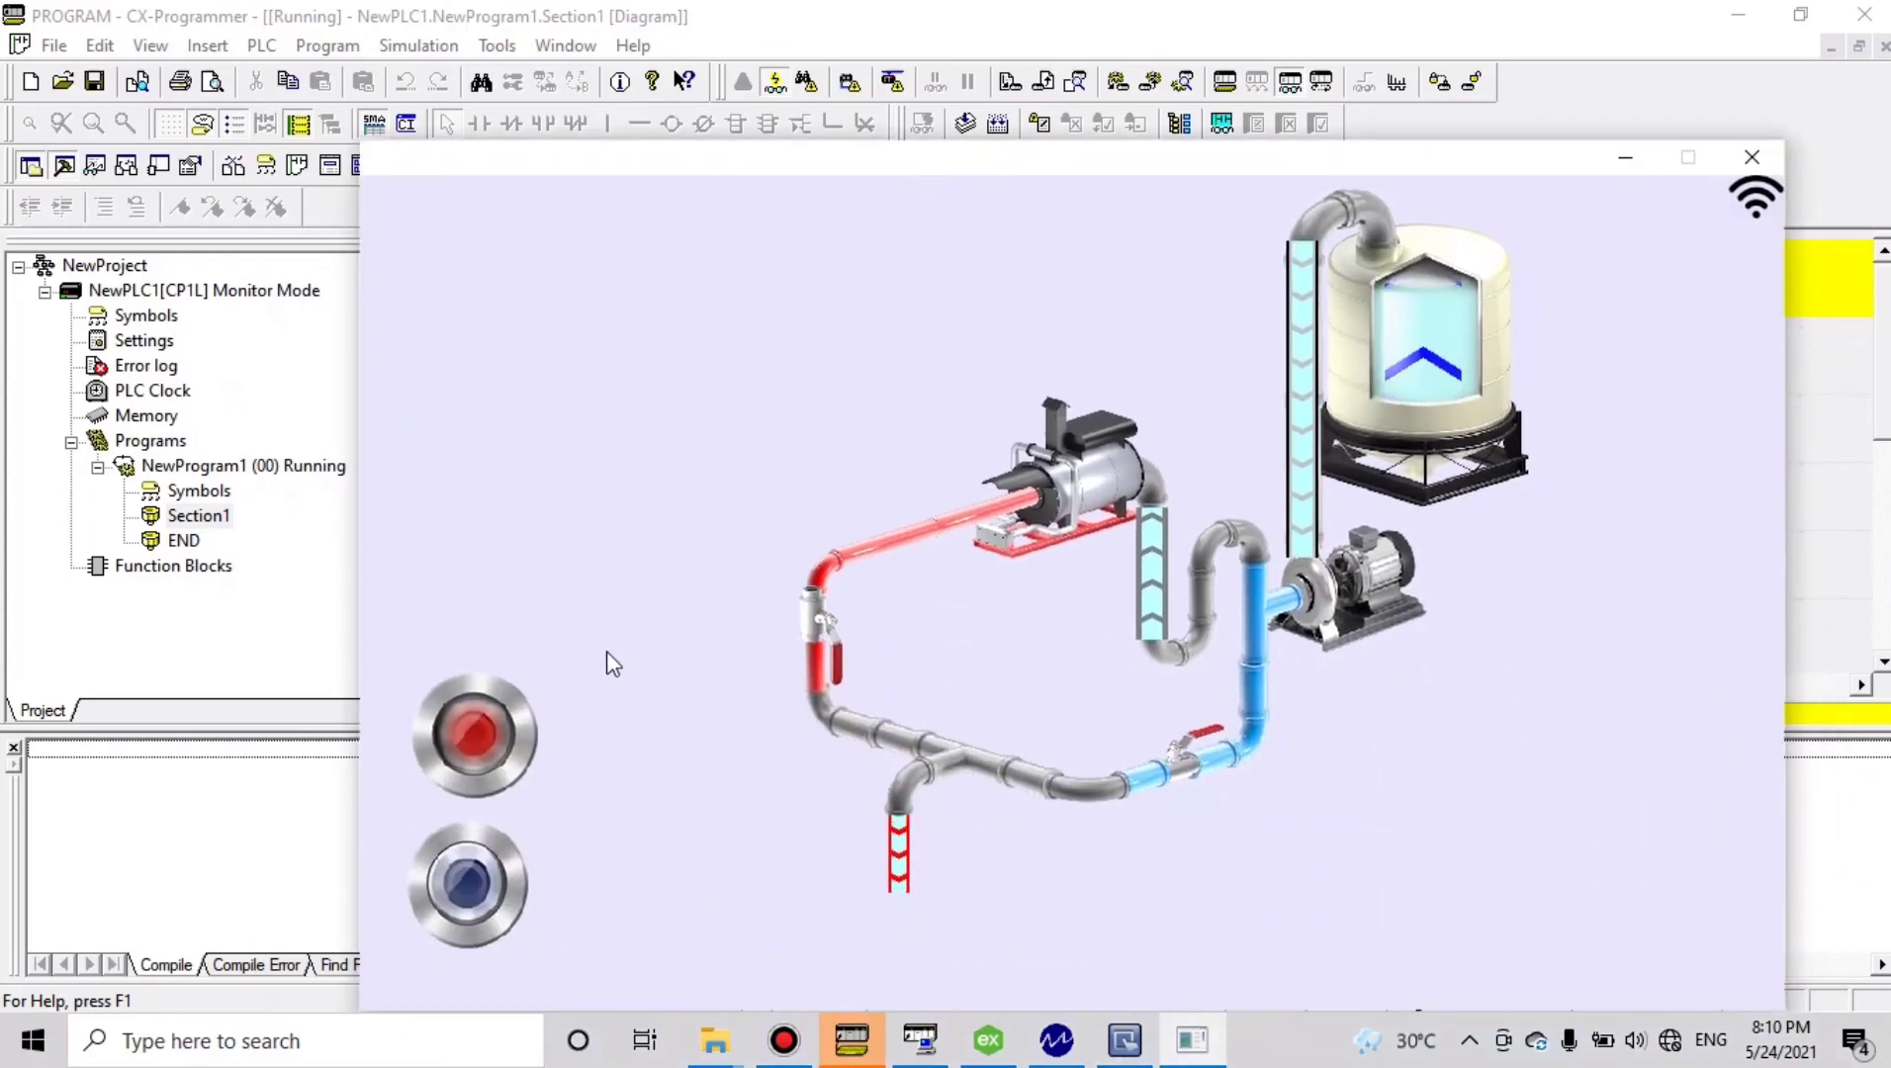
# Turn on the blue switch while the red one is on, check the ladder's interlock, and bring the simulation window back over it
pyautogui.click(494, 876)
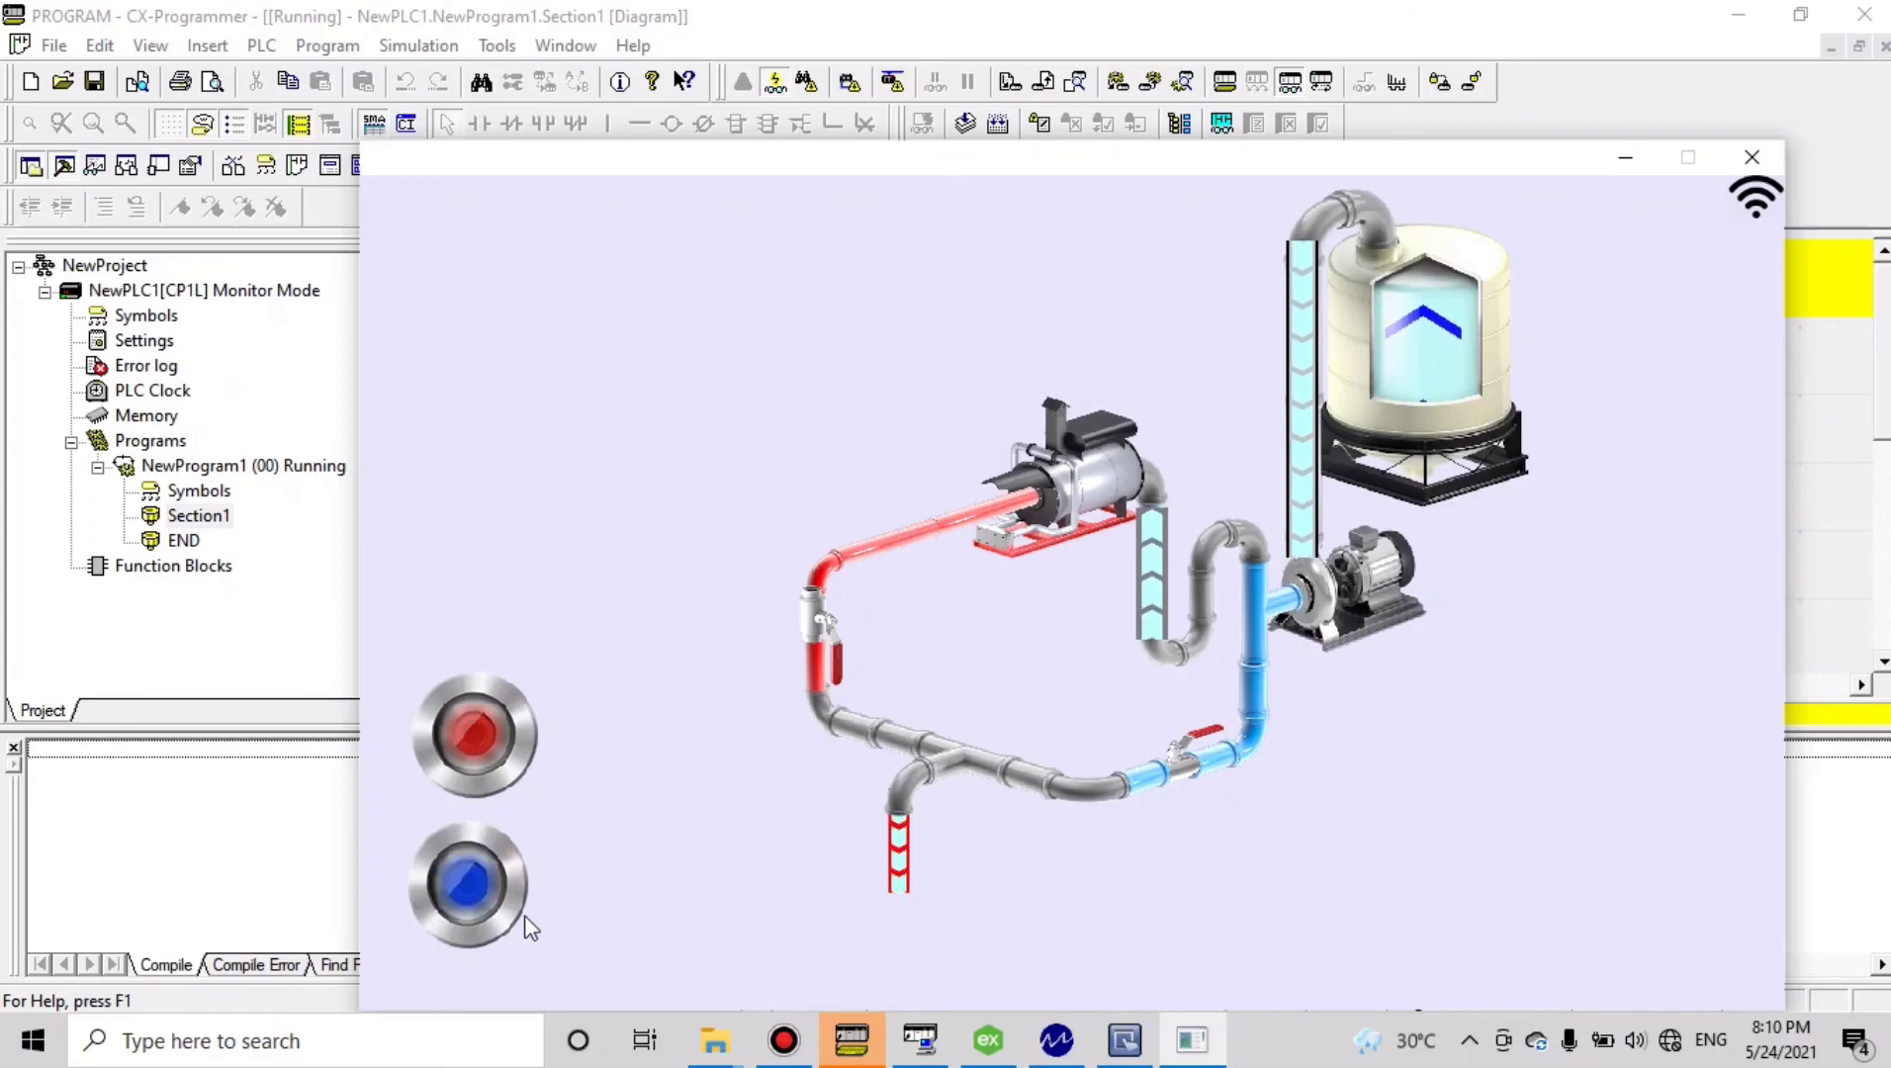
pyautogui.moveTo(811, 156); pyautogui.dragTo(931, 563)
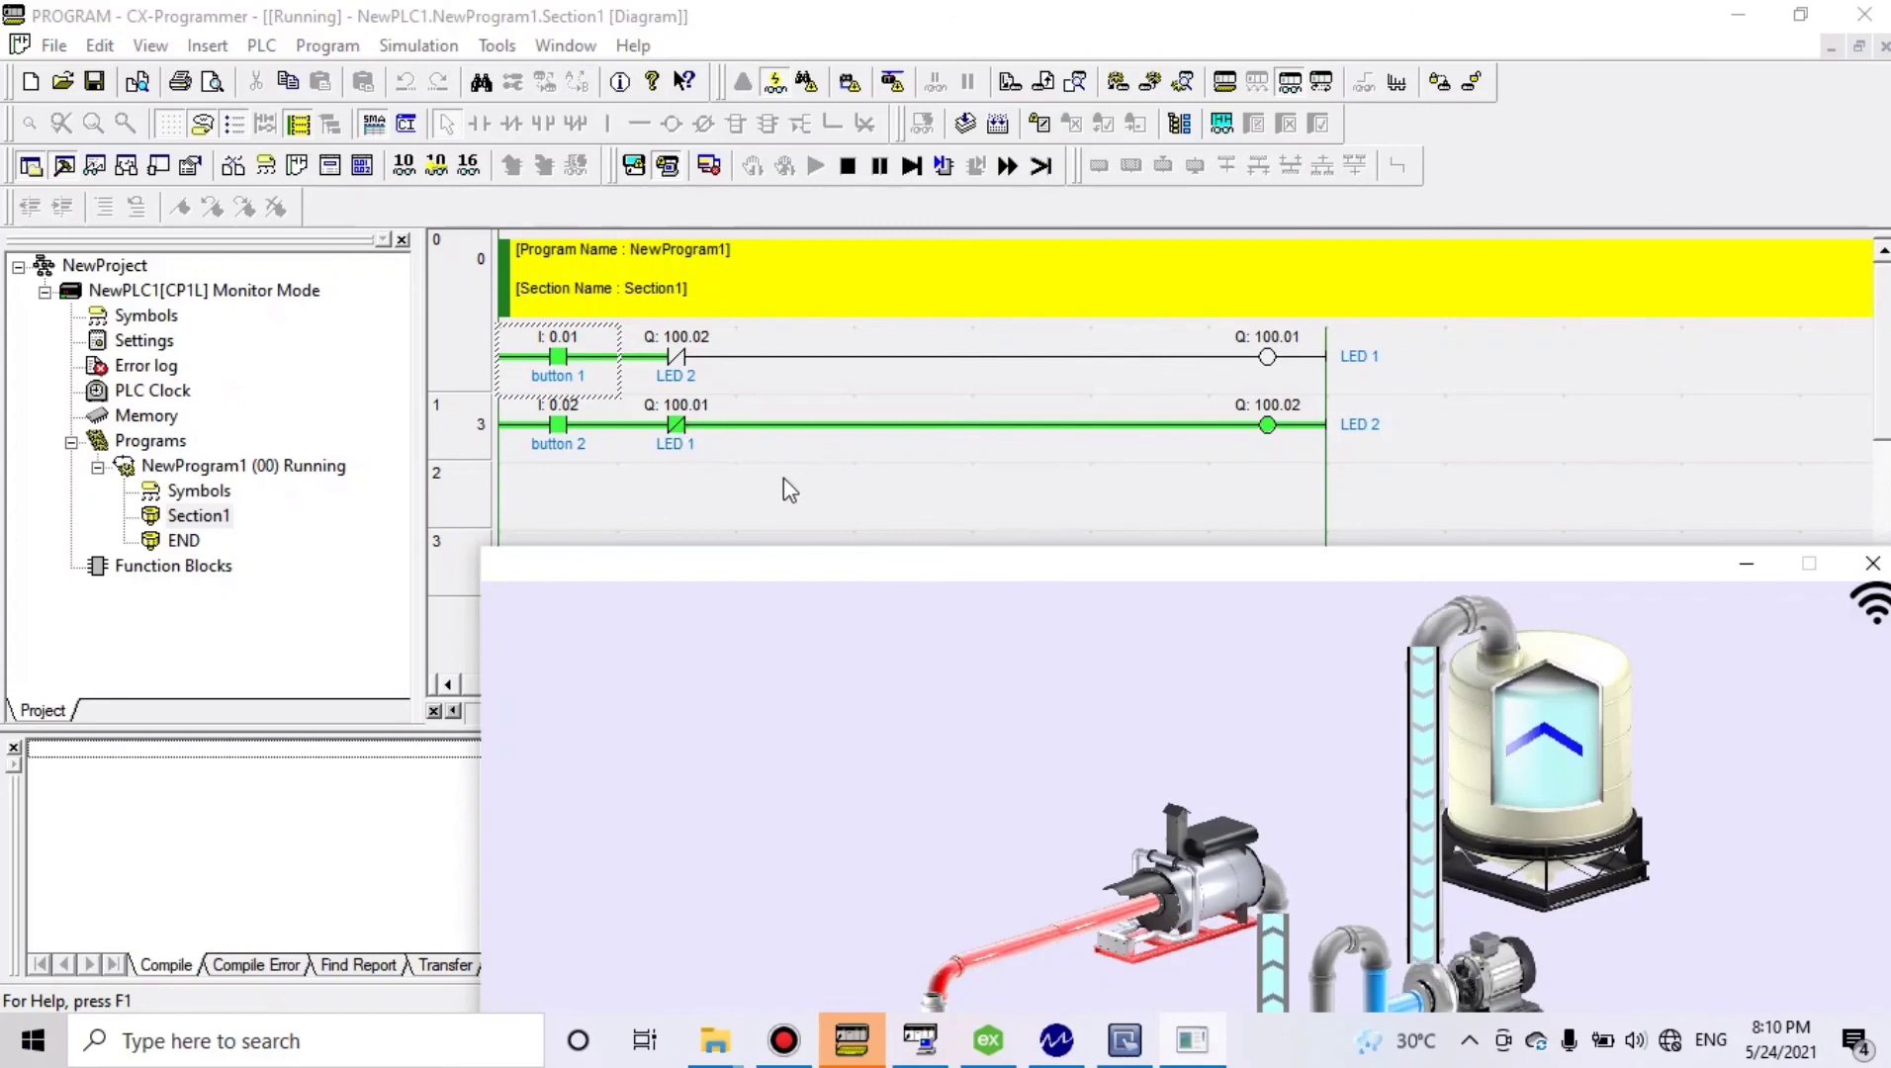
pyautogui.moveTo(751, 580); pyautogui.dragTo(679, 367)
pyautogui.moveTo(658, 299); pyautogui.dragTo(601, 117)
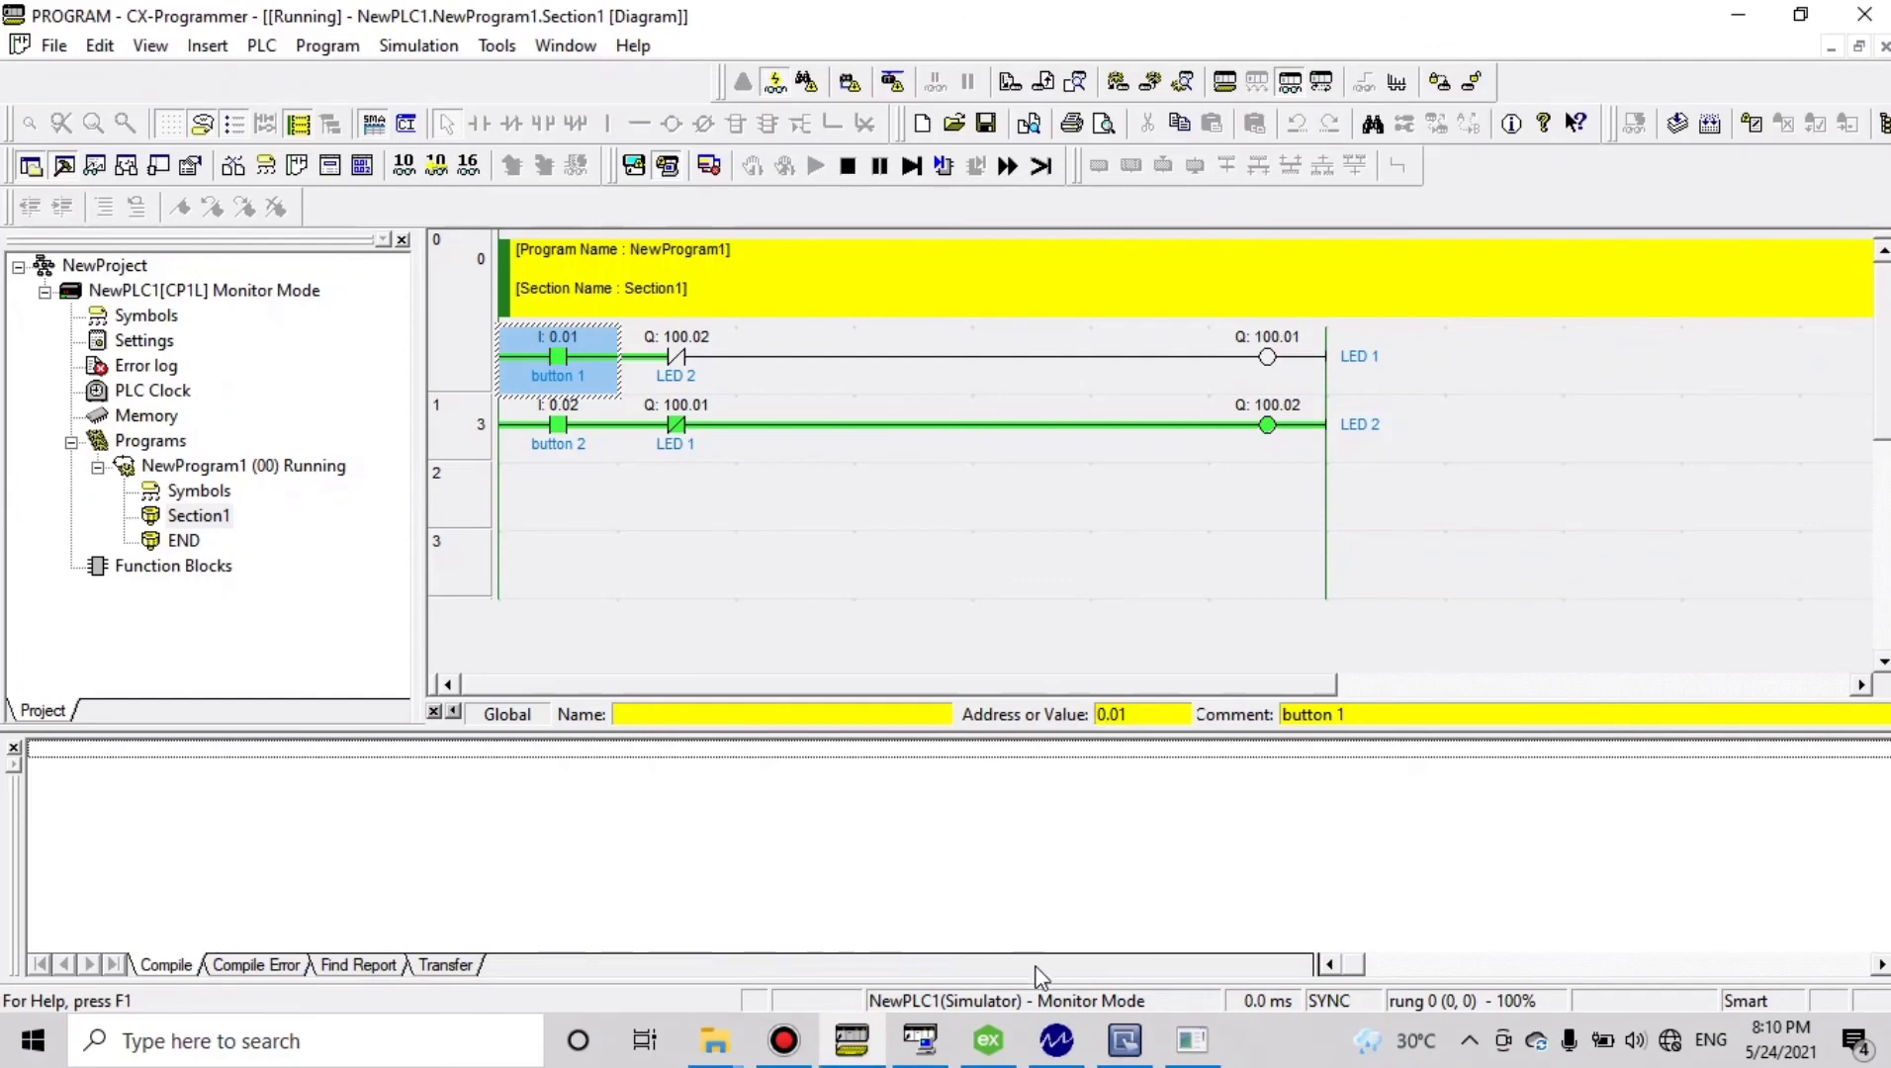
pyautogui.click(1192, 1040)
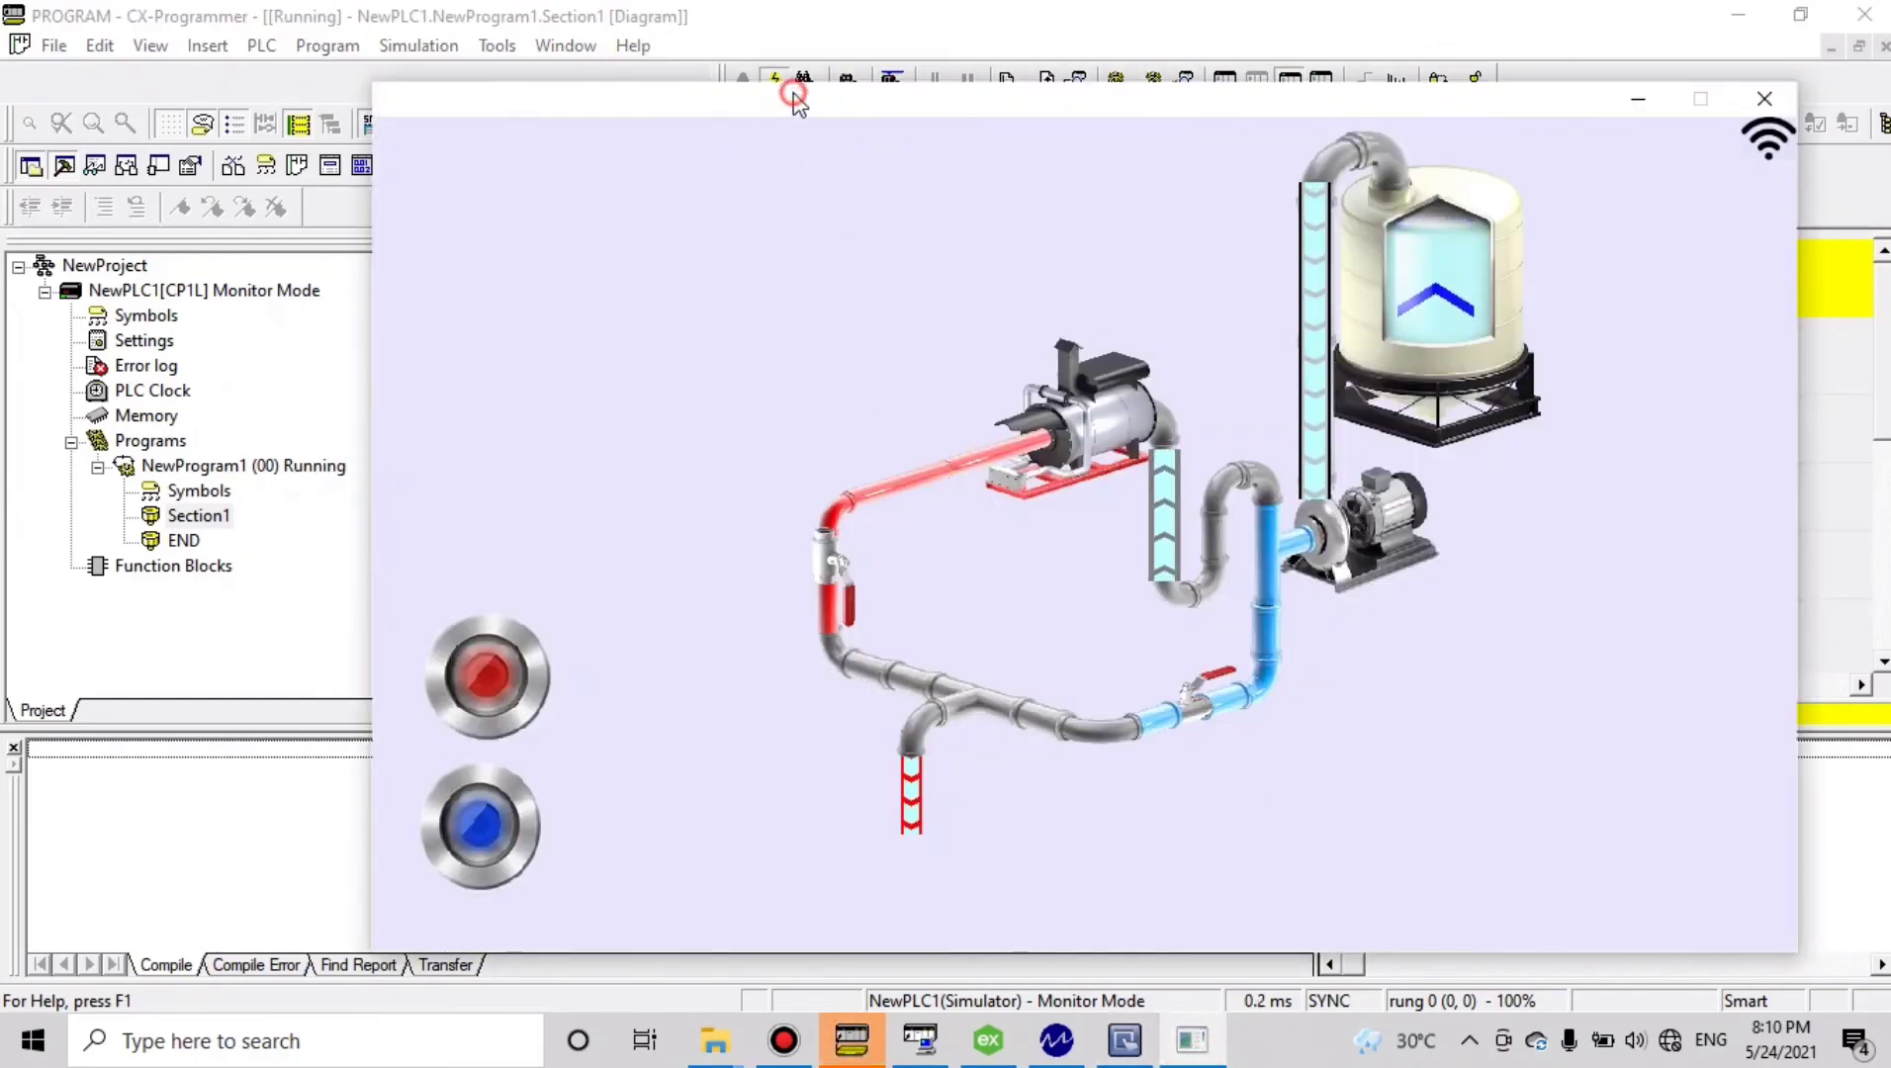
pyautogui.moveTo(790, 93); pyautogui.dragTo(826, 137)
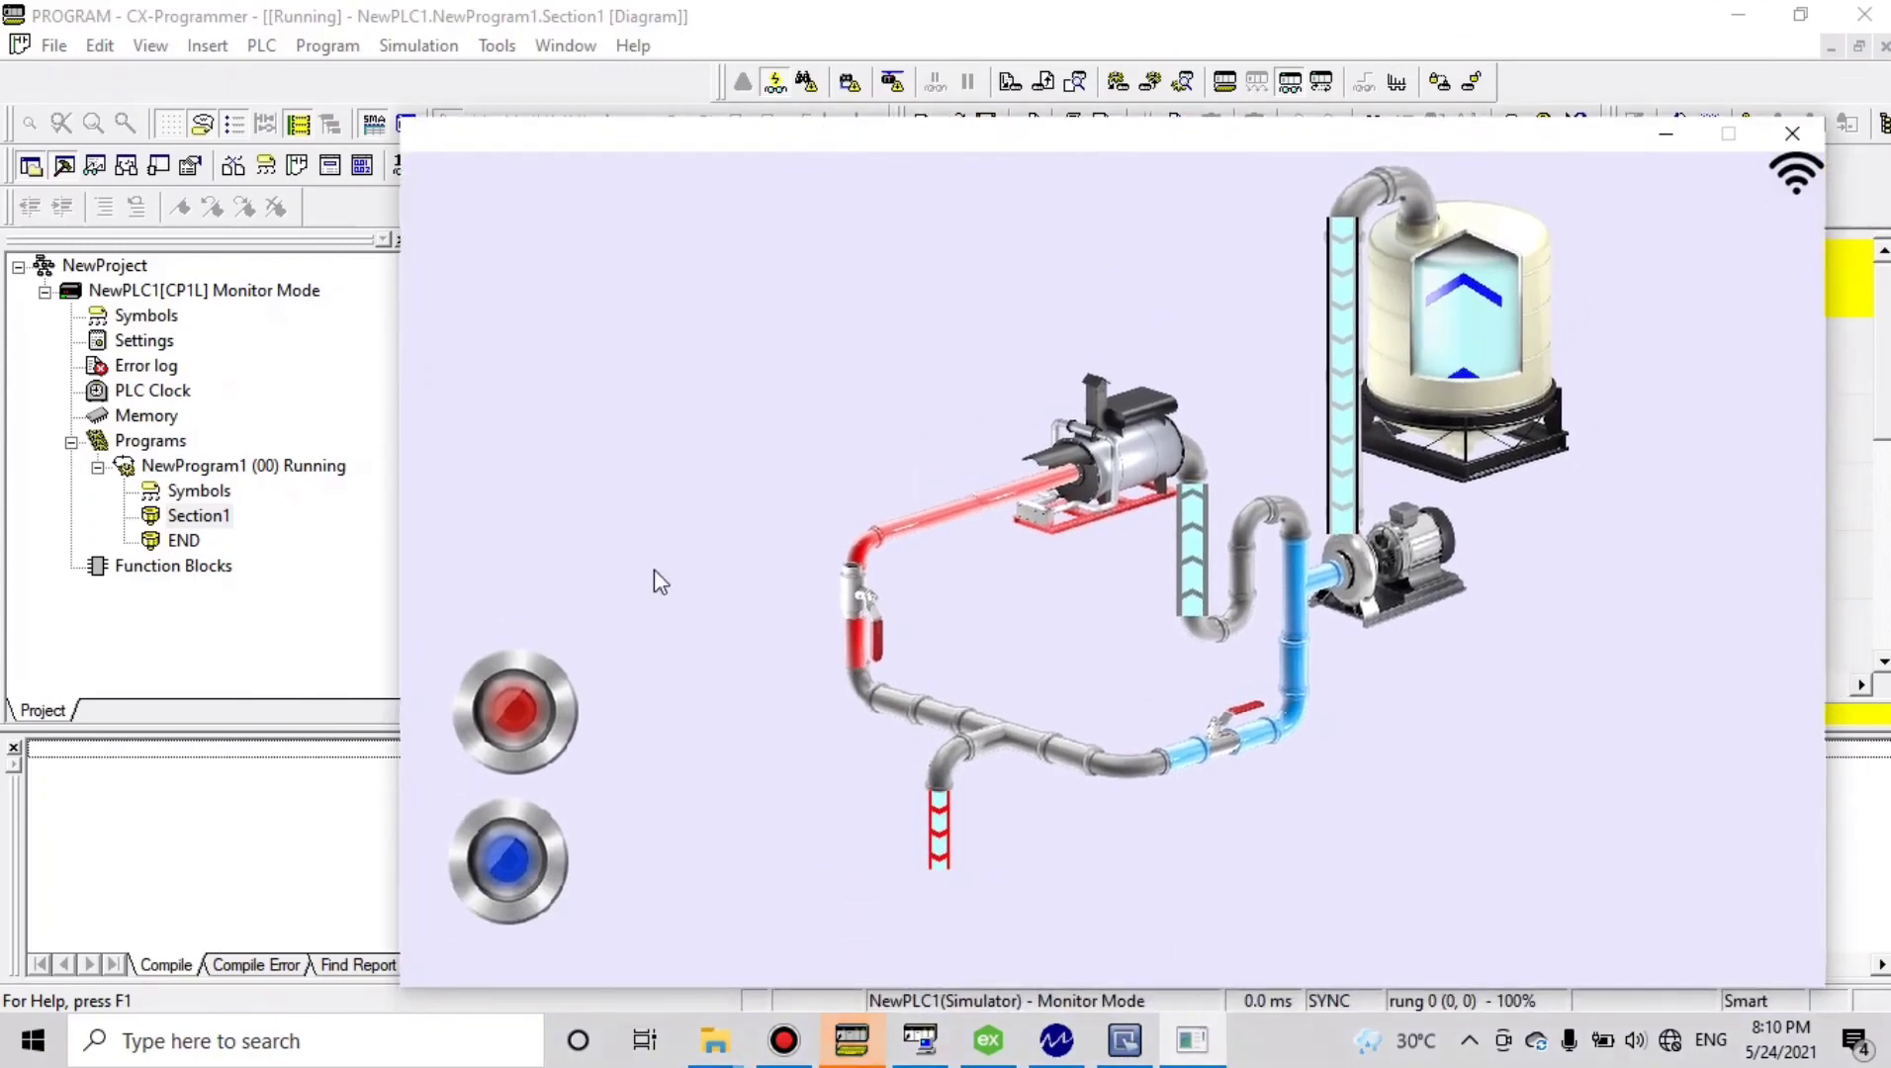
# Turn off the red switch in the simulation to test the changeover, and turn off the blue switch
pyautogui.click(524, 713)
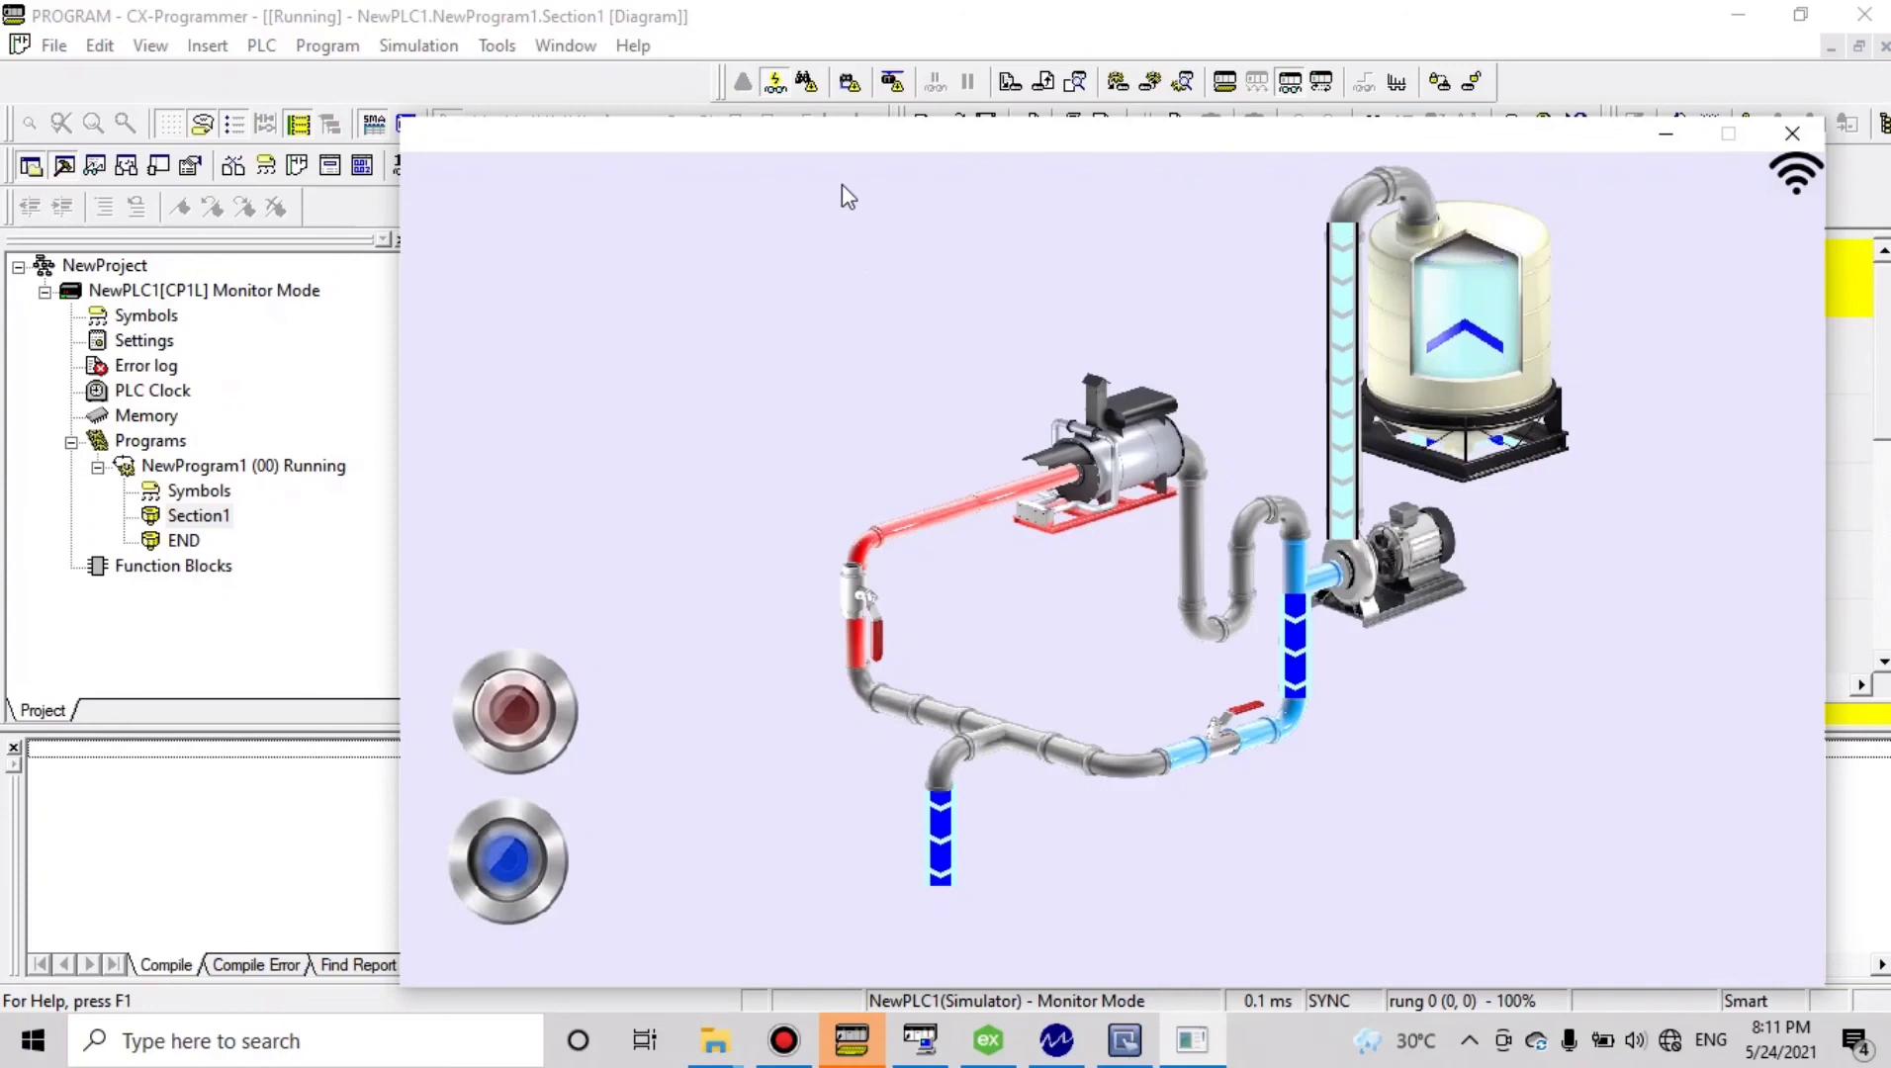
pyautogui.moveTo(793, 138); pyautogui.dragTo(716, 84)
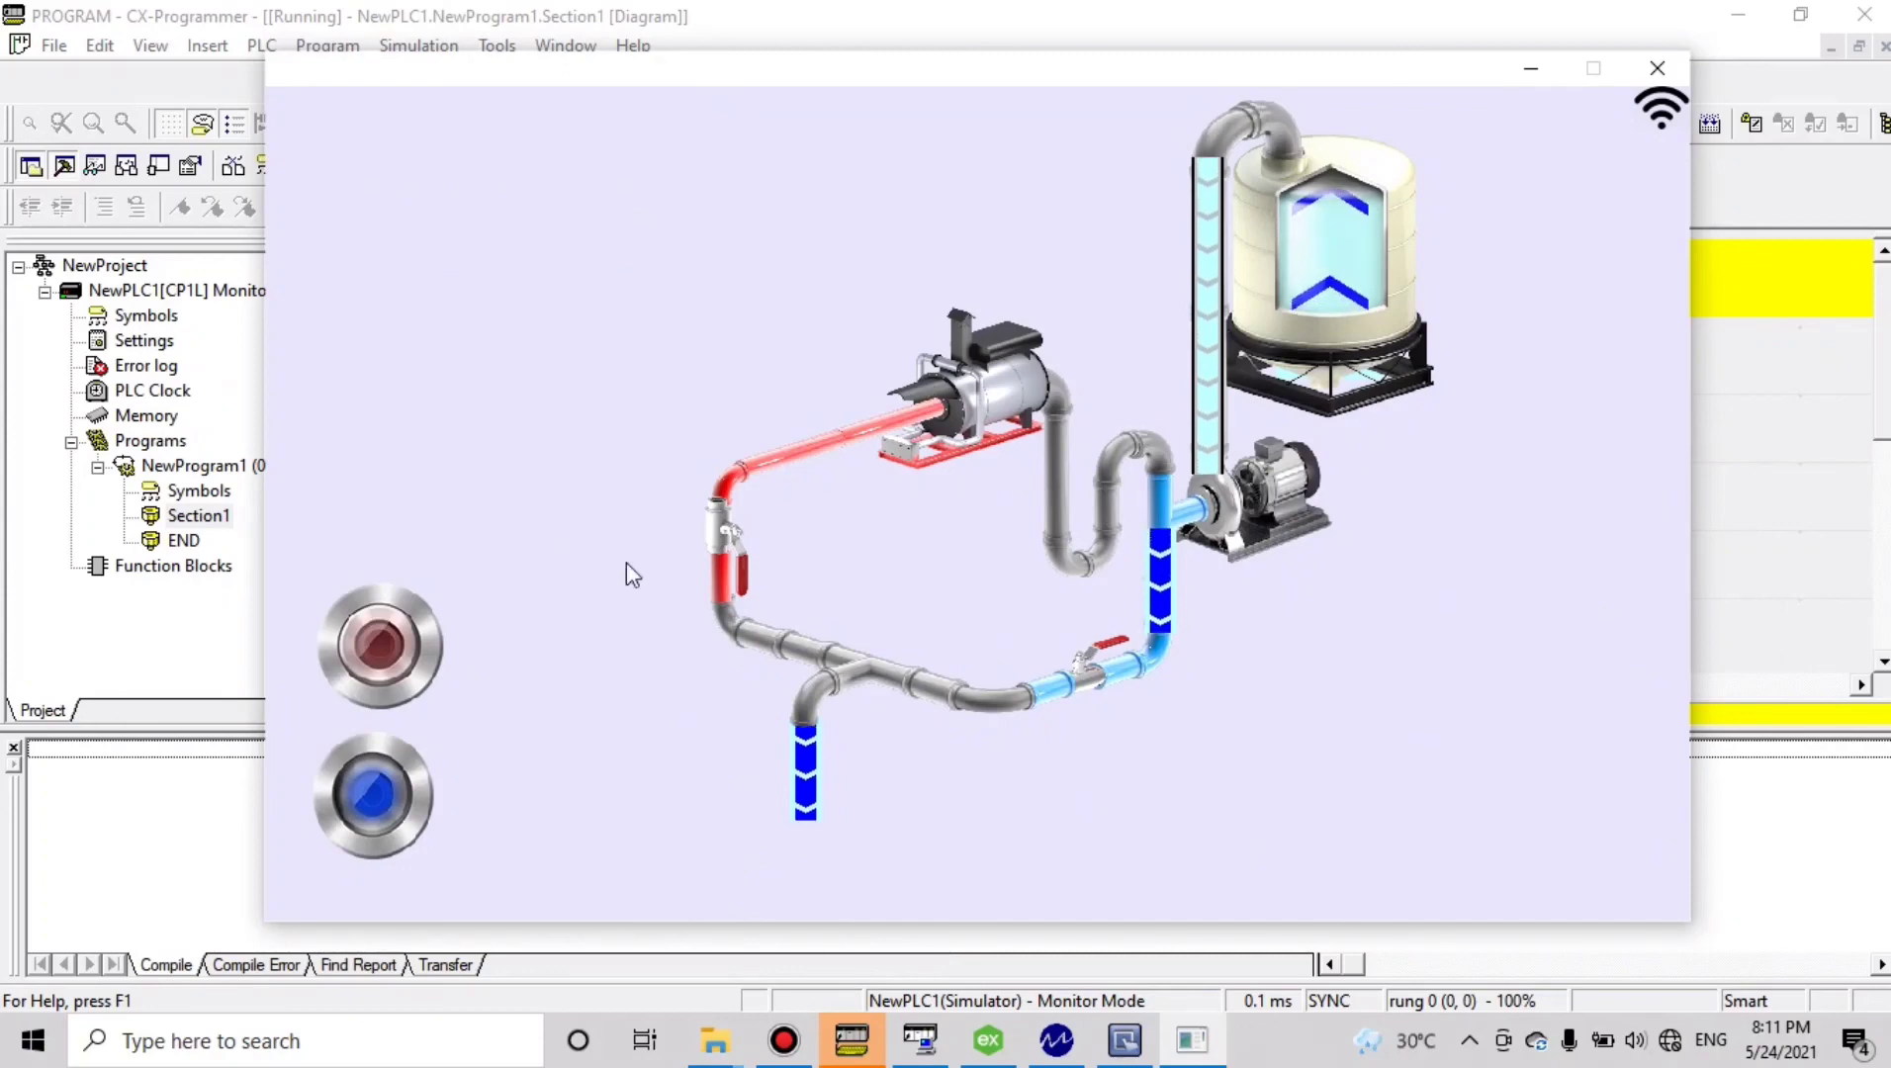
pyautogui.click(380, 779)
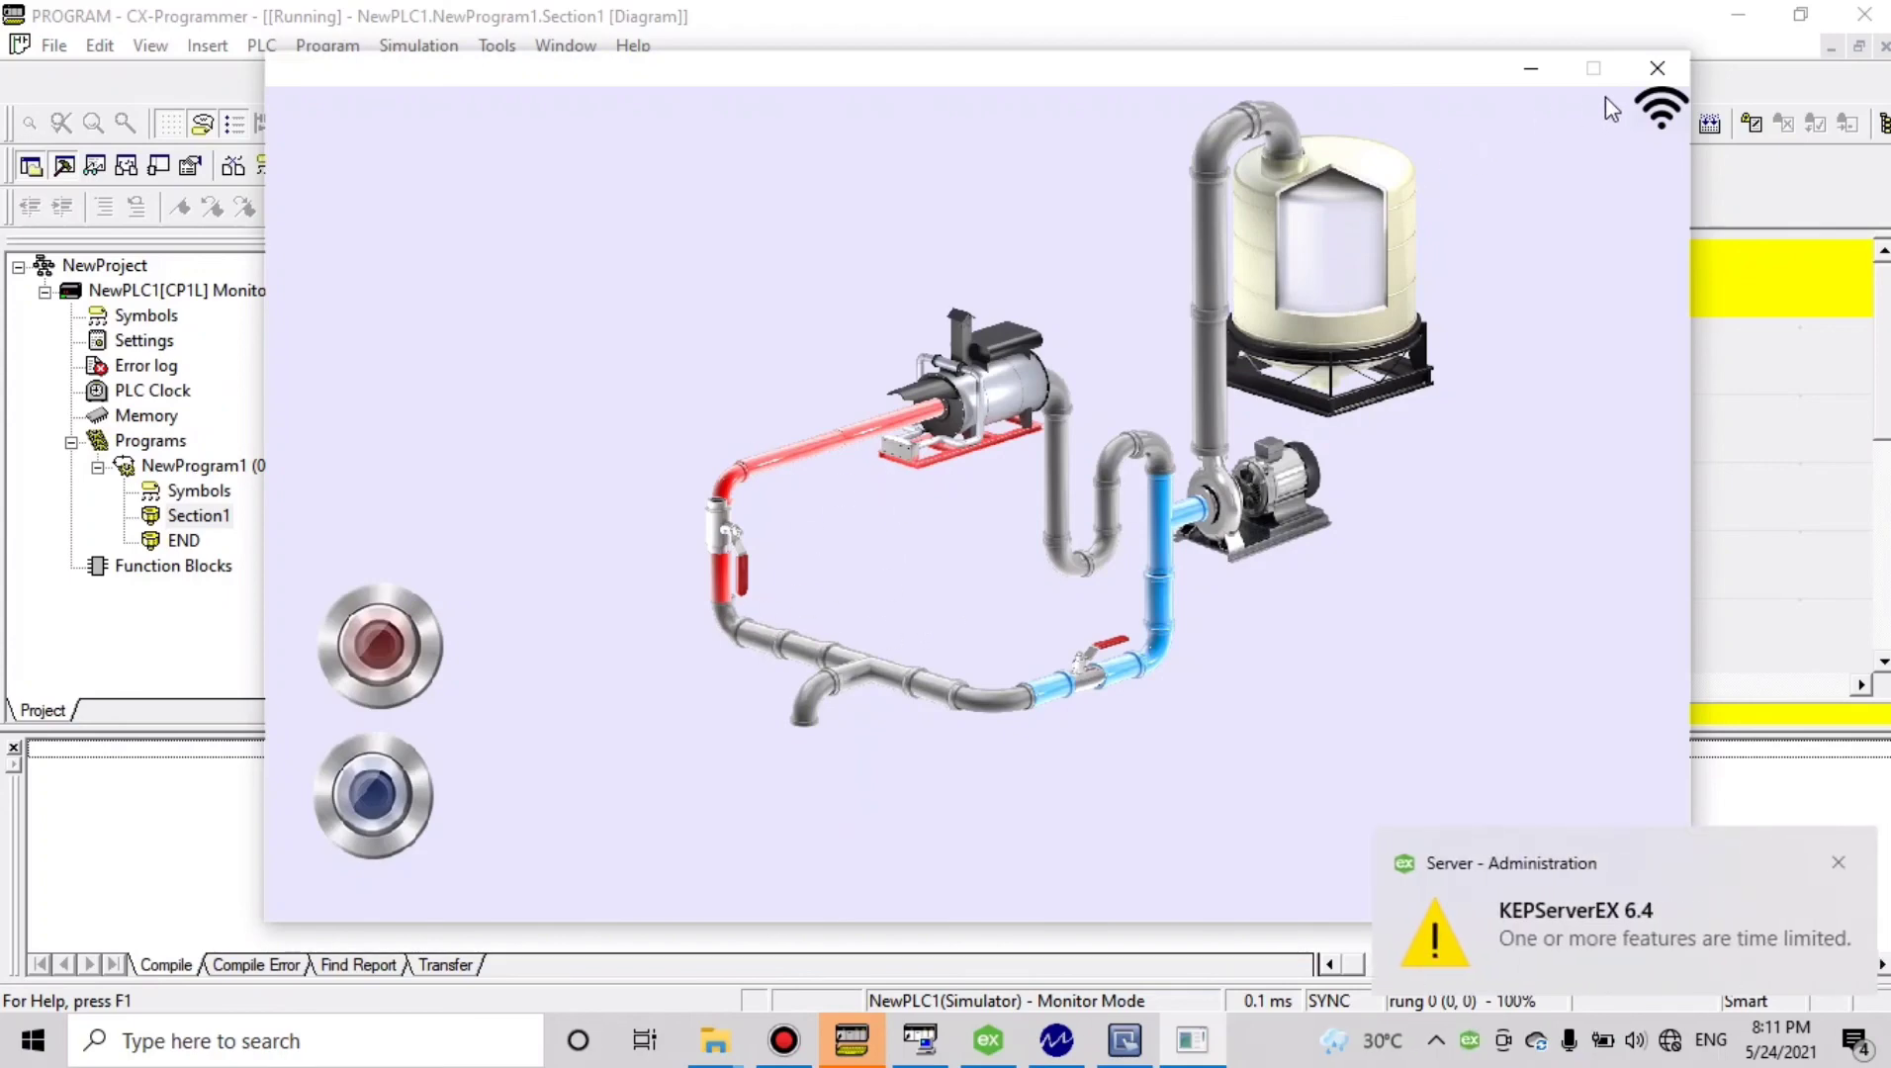
# Close the HMI simulation window and dismiss the KEPServerEX notification
pyautogui.click(1655, 68)
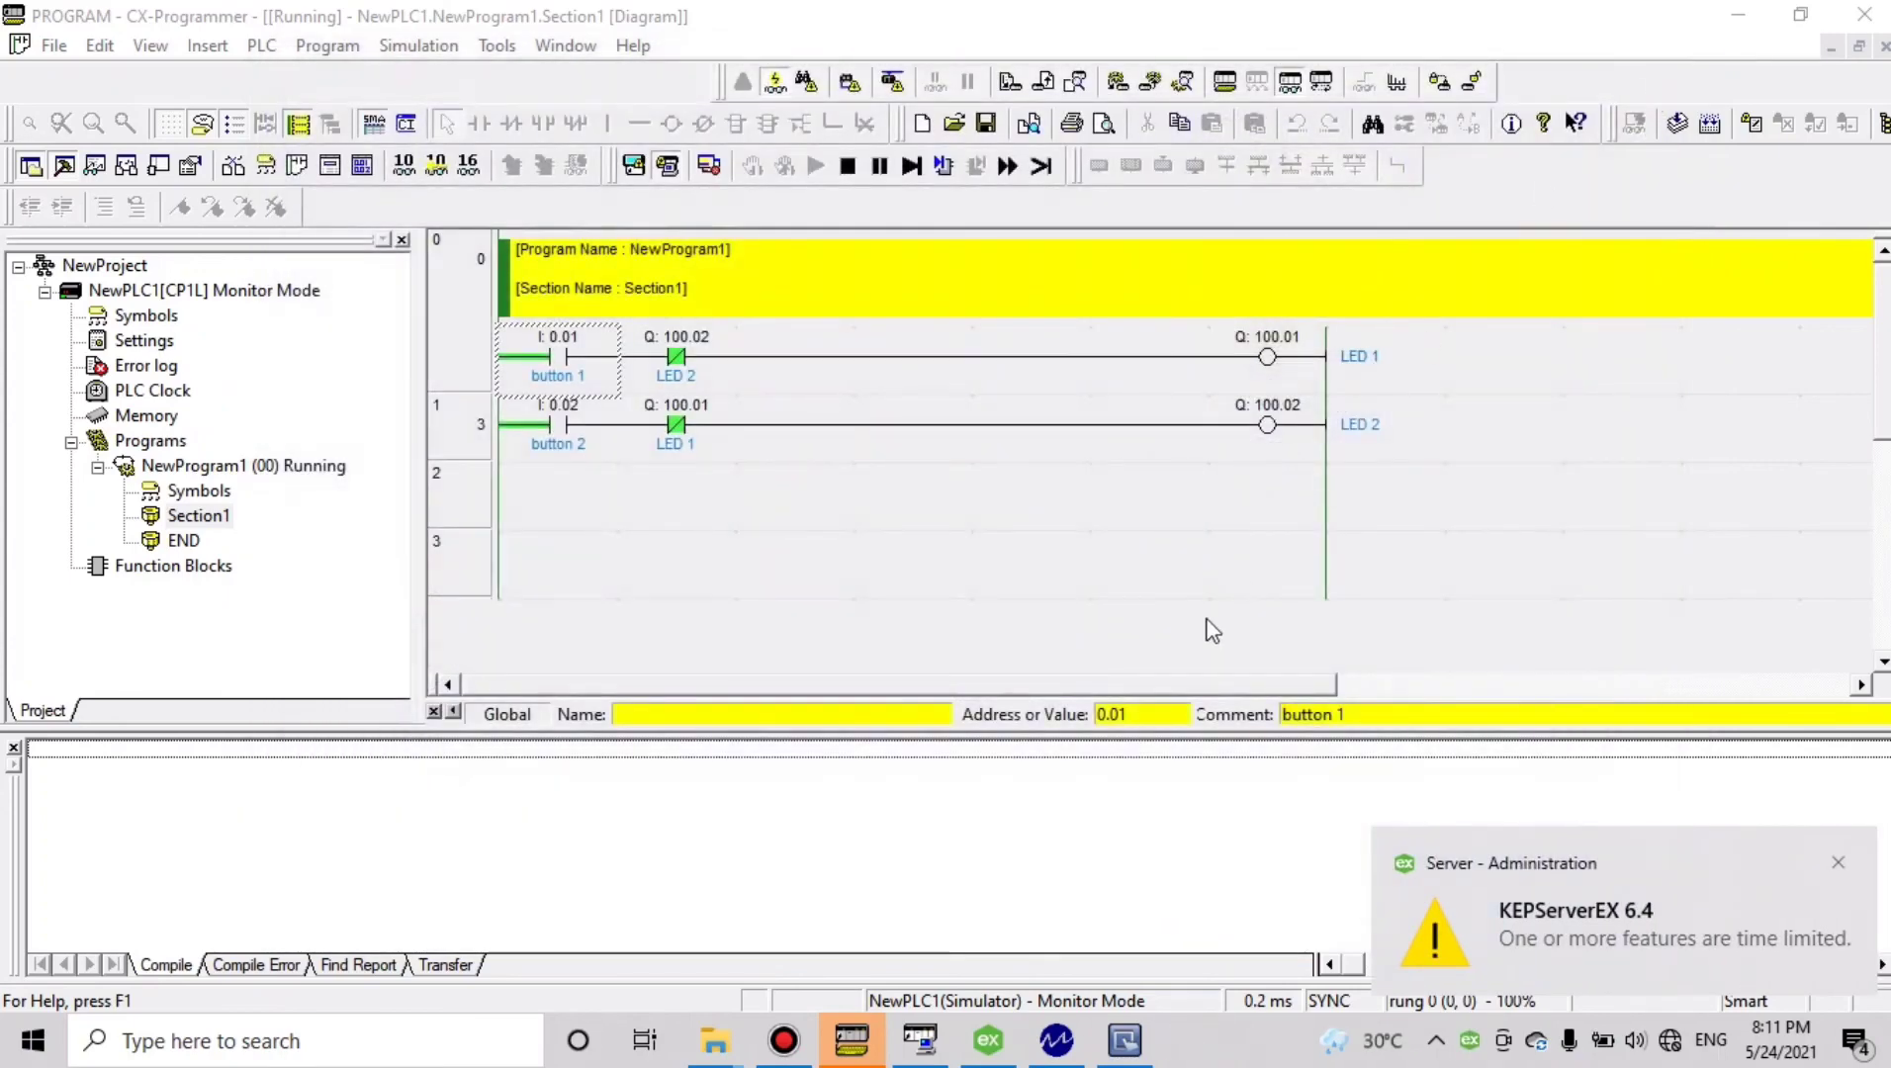
pyautogui.click(1839, 863)
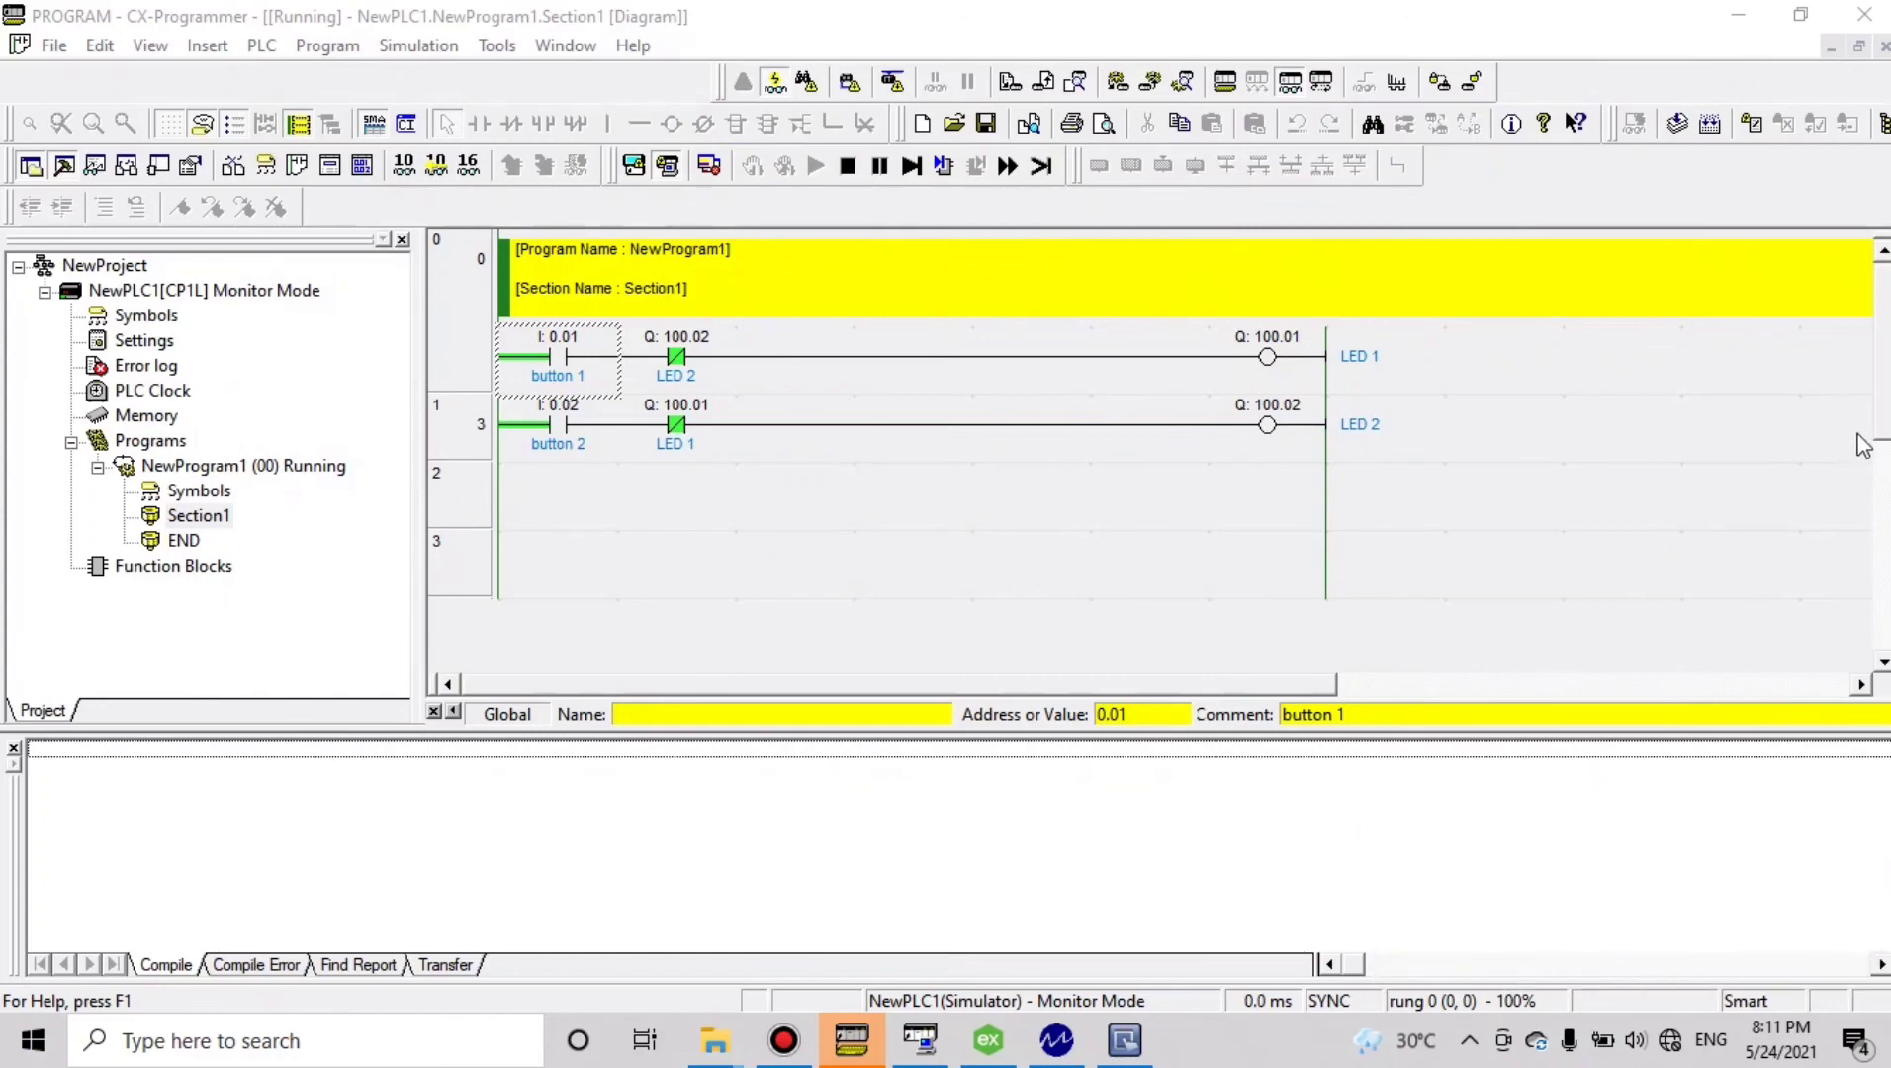